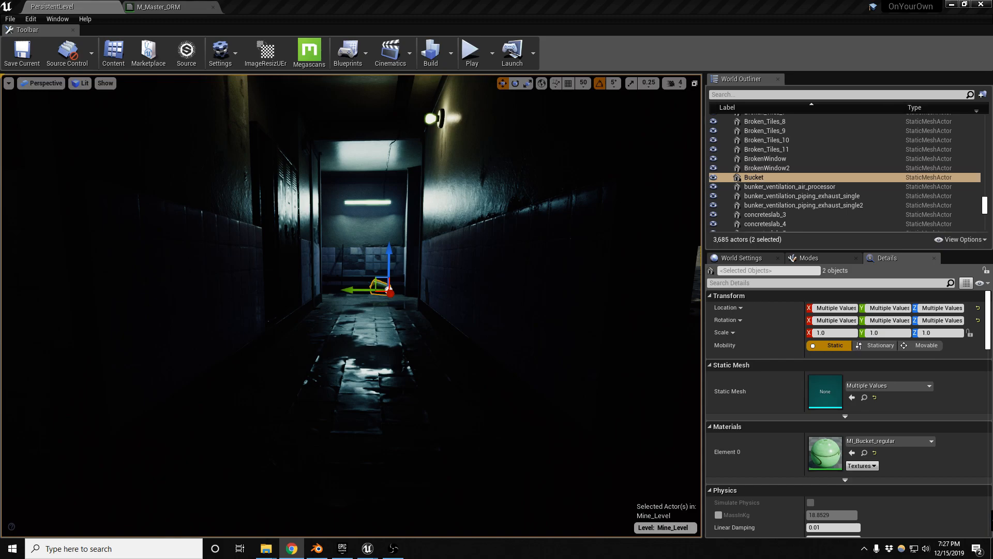
# - Place the Sign_01 exit sign on the wall beside the wall lamp, rotate it -90° to match the wall and stretch its Z scale to about 1.4
pyautogui.moveTo(424, 297); pyautogui.dragTo(402, 343, button='right')
pyautogui.press('w')
pyautogui.moveTo(0, 362); pyautogui.dragTo(478, 238)
pyautogui.press('e')
pyautogui.moveTo(443, 270); pyautogui.dragTo(410, 232)
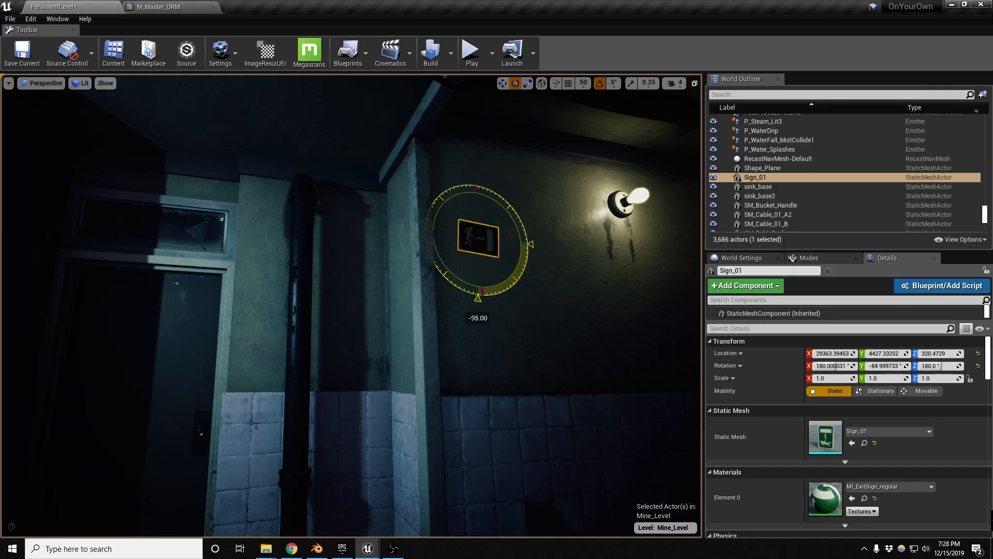
pyautogui.press('w')
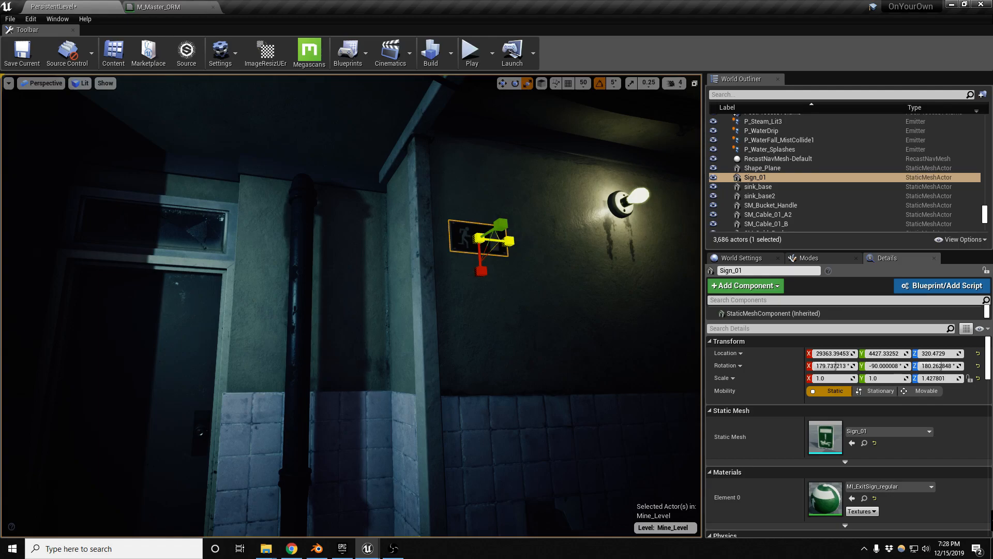
pyautogui.moveTo(485, 228); pyautogui.dragTo(510, 206)
pyautogui.hotkey('ctrl', 'z')
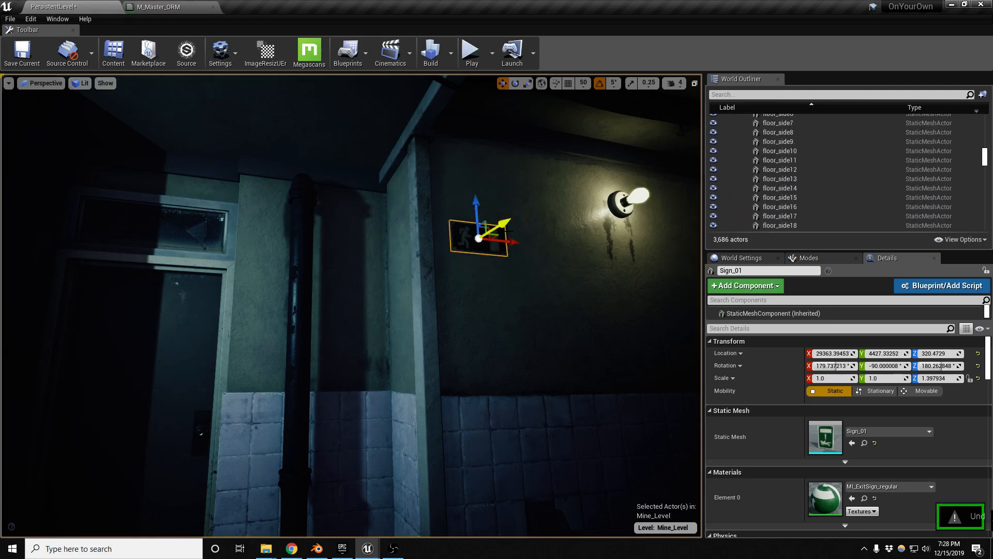
pyautogui.moveTo(510, 206); pyautogui.dragTo(497, 207, button='right')
pyautogui.moveTo(479, 238); pyautogui.dragTo(514, 197)
pyautogui.press('f')
pyautogui.moveTo(514, 197); pyautogui.dragTo(499, 197, button='right')
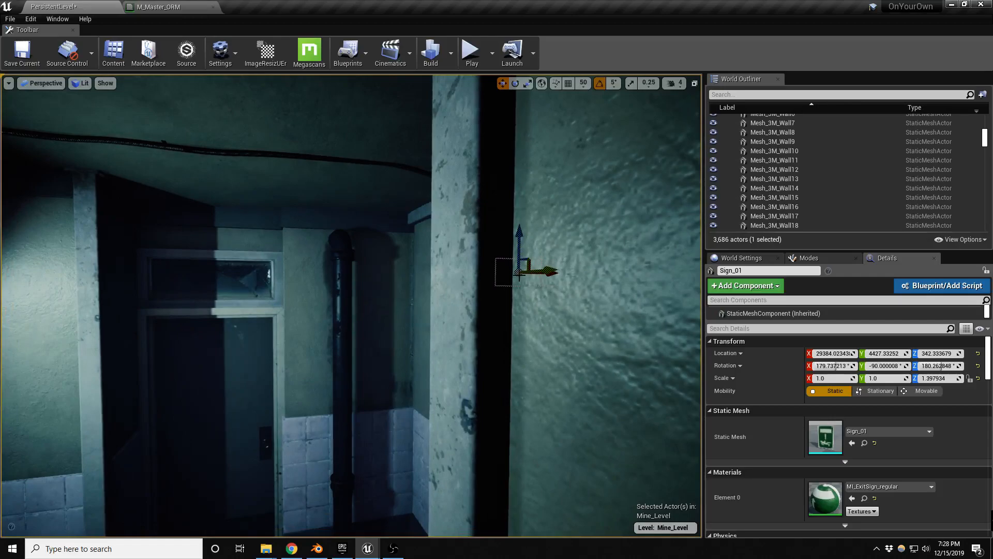
pyautogui.moveTo(406, 318); pyautogui.dragTo(409, 316, button='right')
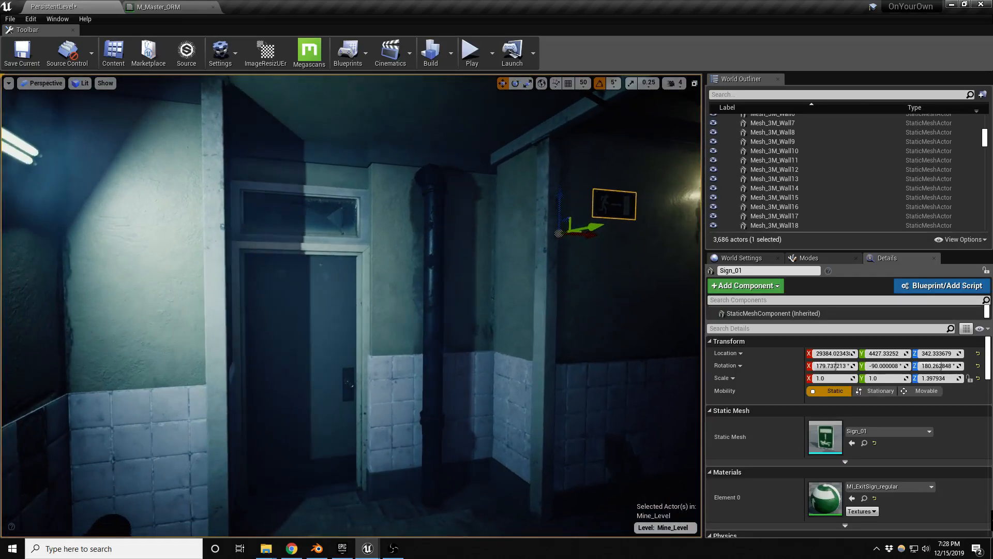
pyautogui.hotkey('ctrl', 'z')
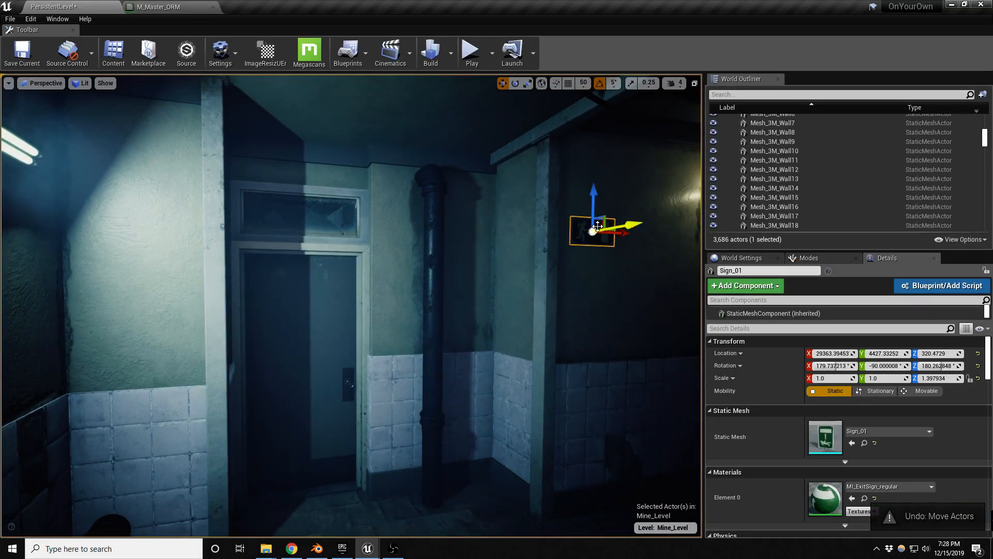
# - Move the exit sign higher and closer to the wall lamp, at about X 29382 and Z 349
pyautogui.moveTo(600, 223); pyautogui.dragTo(621, 186)
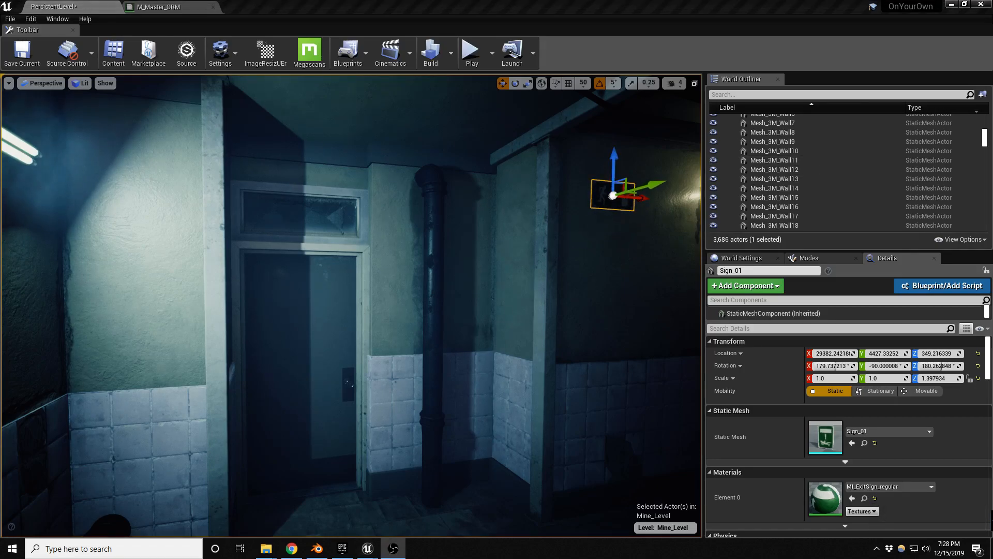
# - Examine the washroom's sink counter, mirror and surrounding wall from several angles
pyautogui.moveTo(518, 243); pyautogui.dragTo(428, 340, button='right')
pyautogui.press('s')
pyautogui.press('w')
pyautogui.press('s')
pyautogui.press('a')
pyautogui.press('w')
pyautogui.press('s')
pyautogui.moveTo(628, 258); pyautogui.dragTo(584, 260, button='right')
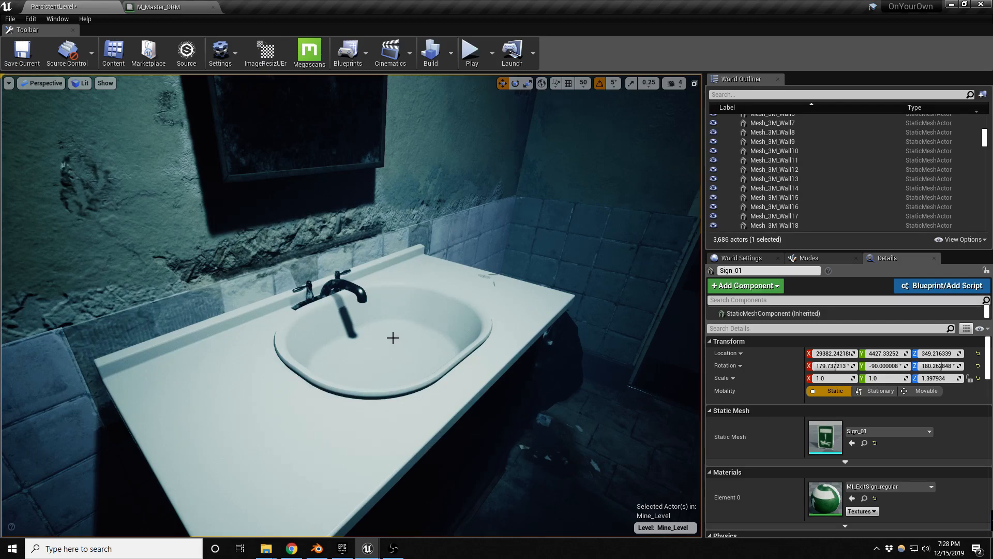
pyautogui.press('w')
pyautogui.moveTo(351, 306); pyautogui.dragTo(313, 343, button='right')
pyautogui.press('s')
pyautogui.press('w')
pyautogui.press('s')
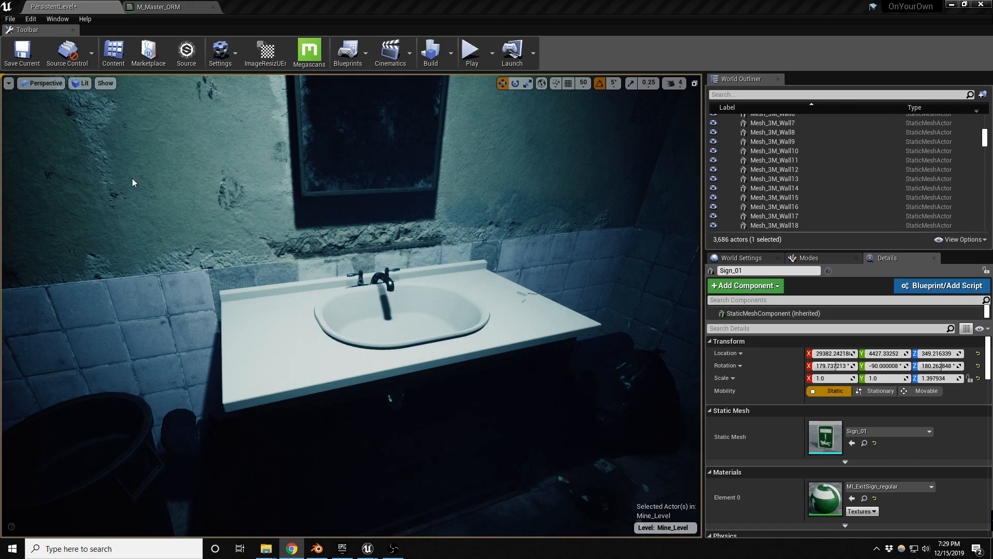
# - Place the Sign_02 restroom-closed floor sign beside the green bucket, rotated to about 170°
pyautogui.moveTo(326, 288); pyautogui.dragTo(486, 321, button='right')
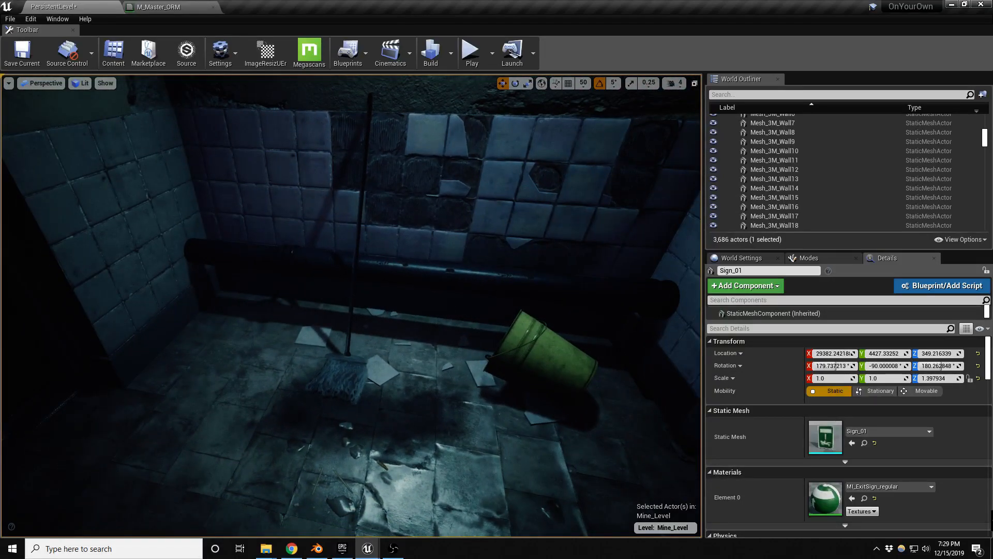
pyautogui.moveTo(1, 366); pyautogui.dragTo(286, 403)
pyautogui.press('e')
pyautogui.moveTo(314, 445); pyautogui.dragTo(165, 433)
pyautogui.moveTo(310, 362); pyautogui.dragTo(524, 442, button='right')
pyautogui.press('w')
pyautogui.moveTo(303, 479); pyautogui.dragTo(477, 305)
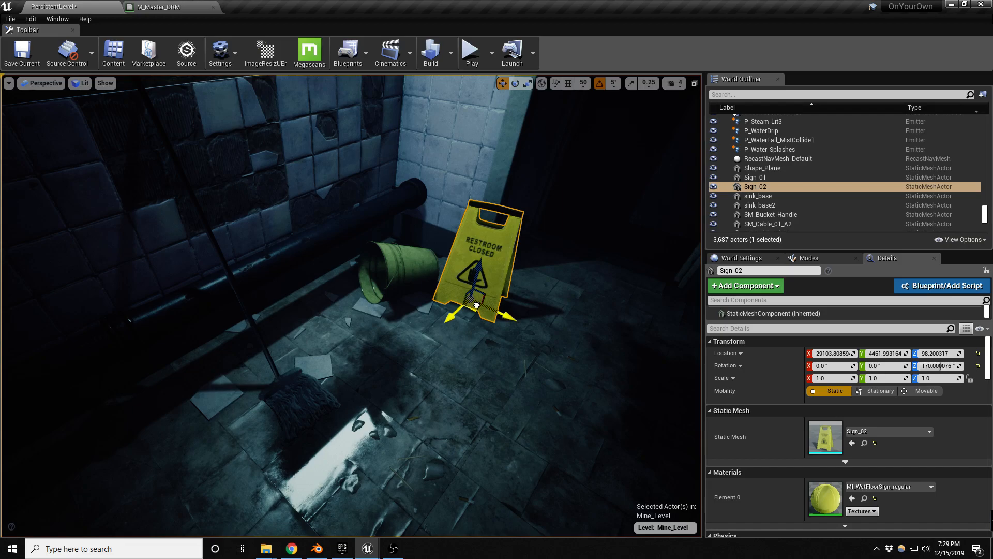
pyautogui.press('Escape')
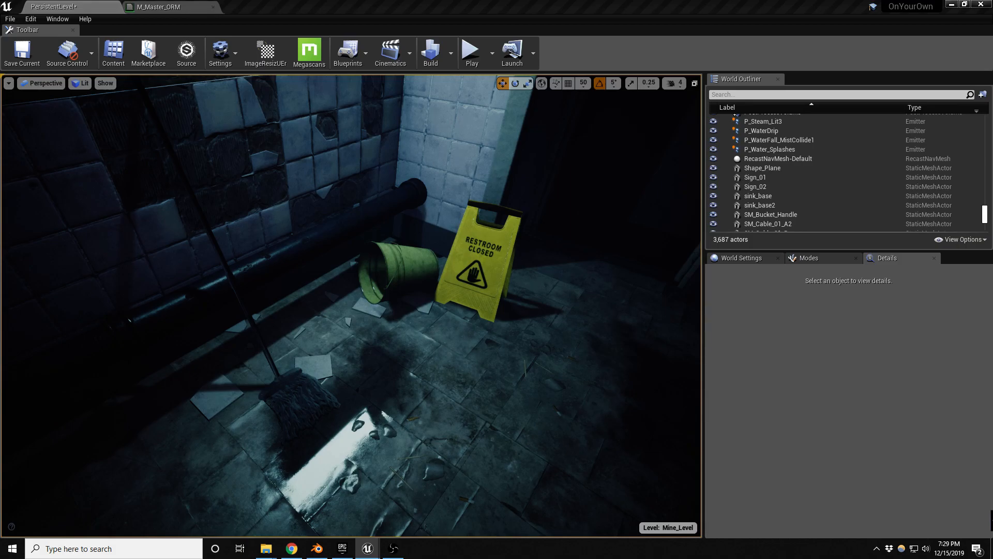
# - Place SM_Soap_Dispenser on the wall beside the mirror above the sink, rotated -90° to face the room
pyautogui.moveTo(155, 286); pyautogui.dragTo(37, 258, button='right')
pyautogui.moveTo(352, 305); pyautogui.dragTo(362, 331, button='right')
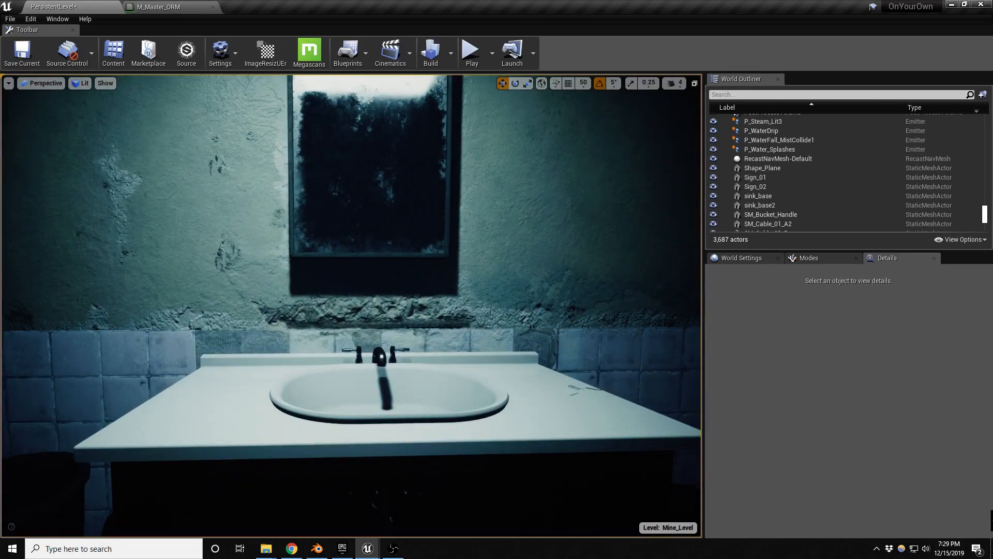
pyautogui.moveTo(0, 311); pyautogui.dragTo(574, 204)
pyautogui.press('e')
pyautogui.keyDown('alt'); pyautogui.moveTo(467, 242); pyautogui.dragTo(562, 243); pyautogui.keyUp('alt')
pyautogui.press('Delete')
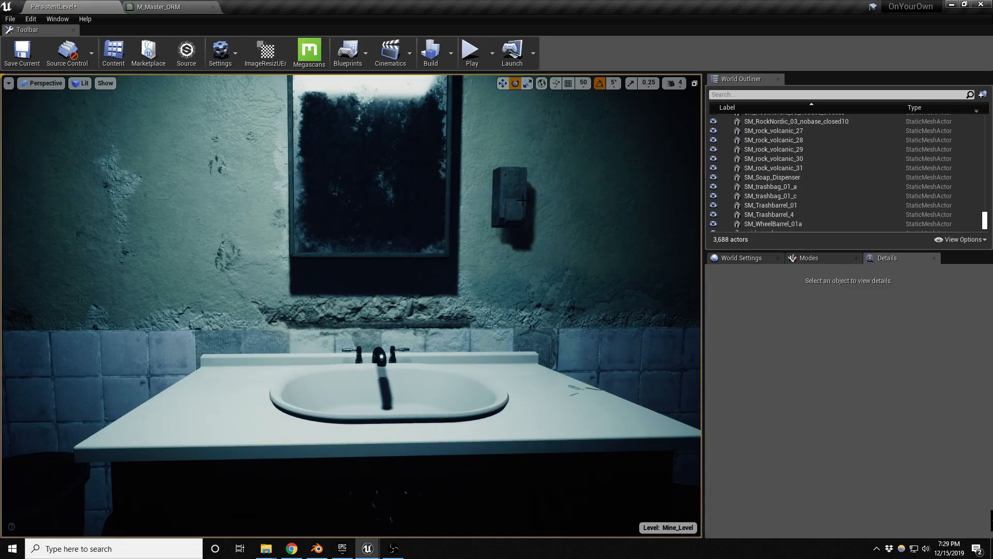
# - Adjust the soap dispenser's height on the wall and scale it uniformly to about 1.35
pyautogui.click(522, 199)
pyautogui.moveTo(523, 199)
pyautogui.keyDown('alt'); pyautogui.mouseDown()
pyautogui.moveTo(460, 253)
pyautogui.moveTo(398, 274)
pyautogui.moveTo(324, 254)
pyautogui.moveTo(502, 227)
pyautogui.moveTo(536, 206)
pyautogui.moveTo(508, 195)
pyautogui.moveTo(522, 184)
pyautogui.mouseUp(); pyautogui.keyUp('alt')
pyautogui.press('r')
pyautogui.press('Escape')
pyautogui.moveTo(523, 257); pyautogui.dragTo(595, 238, button='right')
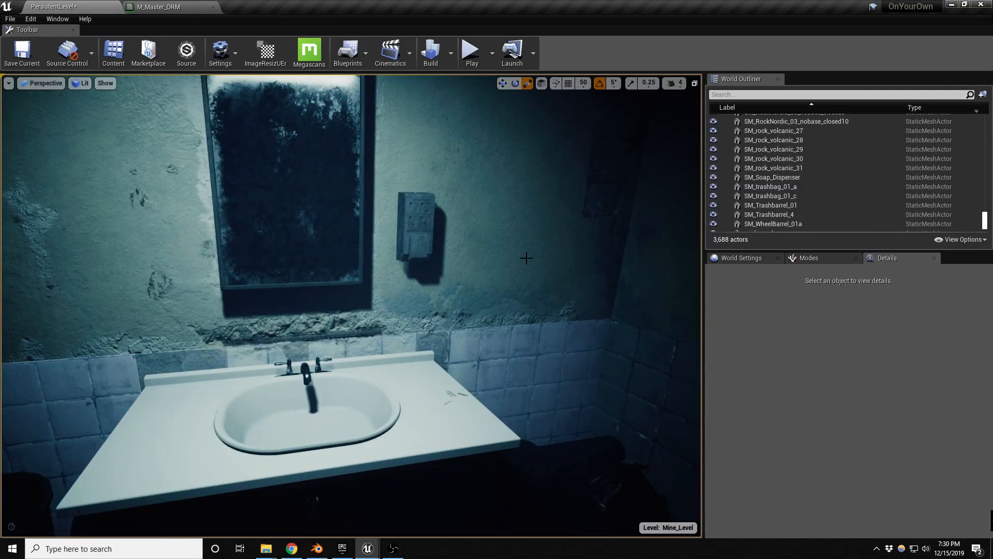
# - Save the level and shift the soap dispenser along the wall closer to the mirror
pyautogui.hotkey('ctrl', 's')
pyautogui.click(412, 243)
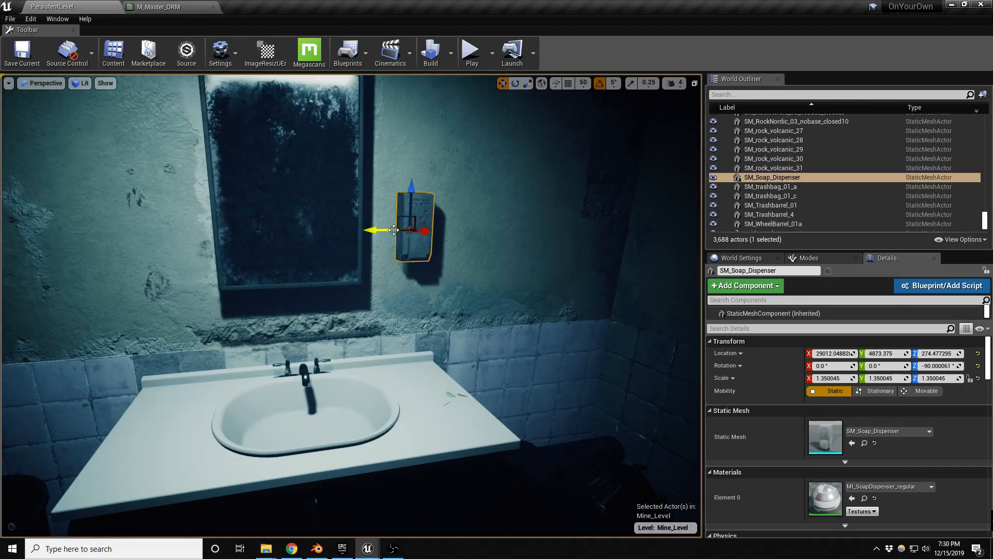
pyautogui.moveTo(396, 230); pyautogui.dragTo(364, 232)
pyautogui.press('Escape')
# - Reposition the fluorescent ceiling light BP_light34 in the washroom at about X 29317, Y 4969, Z 378
pyautogui.moveTo(441, 253); pyautogui.dragTo(439, 158, button='right')
pyautogui.press('s')
pyautogui.press('w')
pyautogui.press('s')
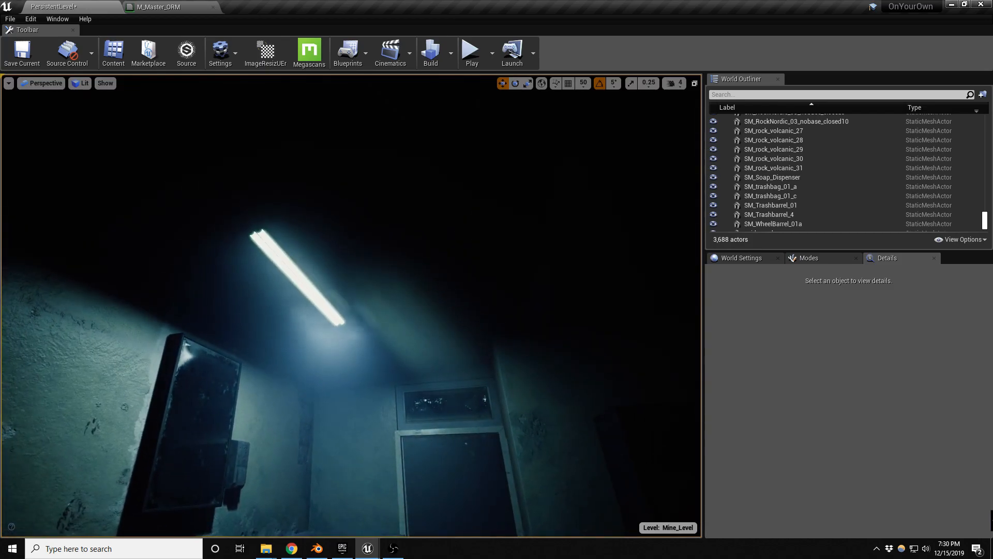
pyautogui.click(315, 273)
pyautogui.moveTo(367, 313); pyautogui.dragTo(448, 331)
pyautogui.moveTo(515, 321); pyautogui.dragTo(393, 274, button='right')
pyautogui.press('w')
pyautogui.moveTo(445, 299); pyautogui.dragTo(272, 167)
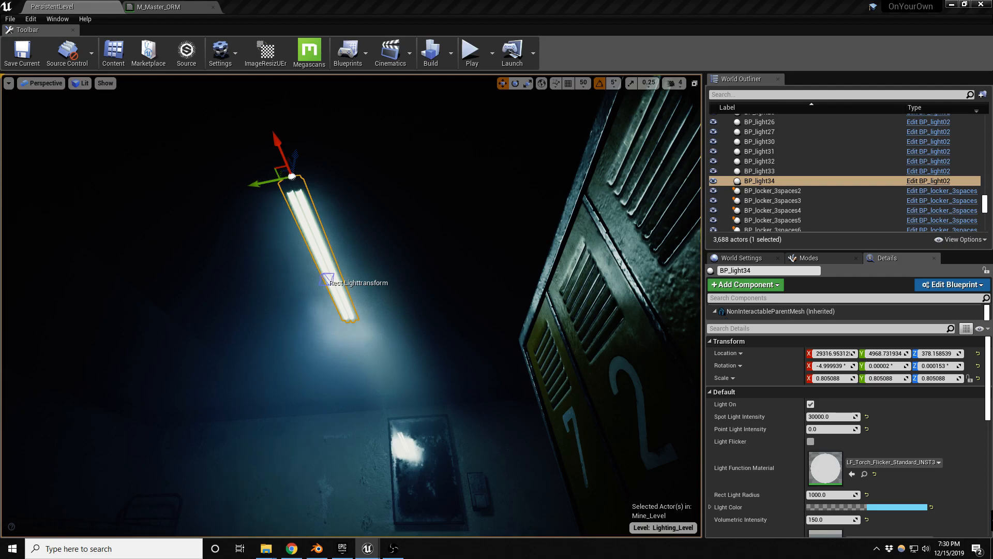
# - Show the viewport's editor icons and duplicate LightProbe57, placing the copy just below BP_light34 at about X 29247, Y 4972, Z 353
pyautogui.moveTo(220, 343); pyautogui.dragTo(429, 382, button='right')
pyautogui.moveTo(296, 321); pyautogui.dragTo(429, 322, button='right')
pyautogui.press('g')
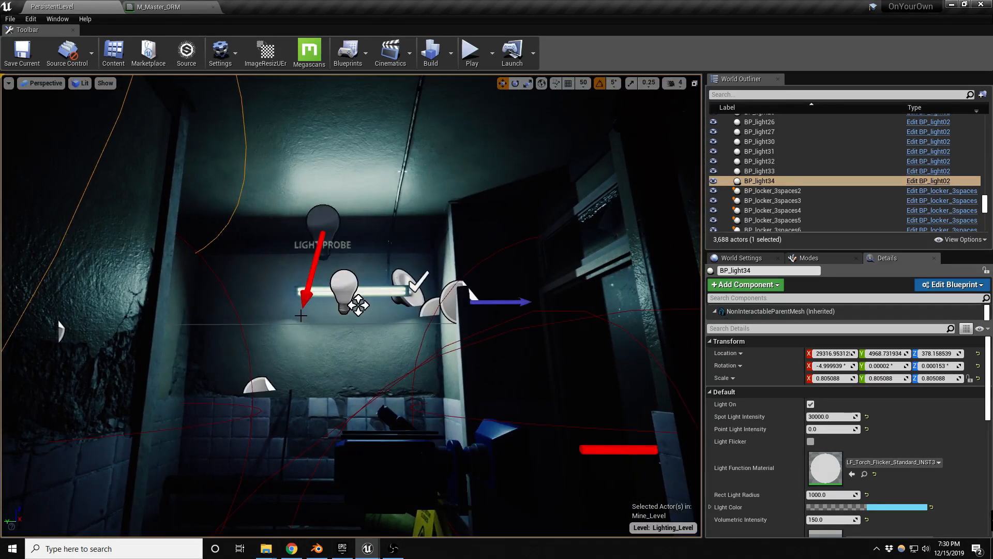
pyautogui.click(323, 224)
pyautogui.moveTo(323, 224)
pyautogui.mouseDown(button='right')
pyautogui.moveTo(129, 225)
pyautogui.moveTo(305, 221)
pyautogui.moveTo(324, 212)
pyautogui.mouseUp(button='right')
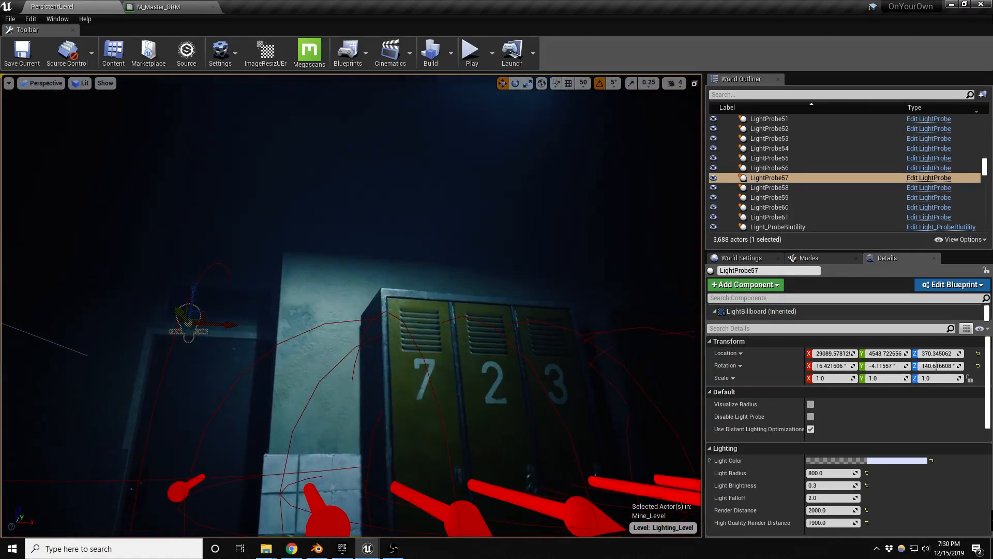
pyautogui.keyDown('alt'); pyautogui.moveTo(199, 322); pyautogui.dragTo(408, 75); pyautogui.keyUp('alt')
pyautogui.moveTo(418, 248); pyautogui.dragTo(425, 221, button='right')
pyautogui.moveTo(305, 352); pyautogui.dragTo(322, 320, button='right')
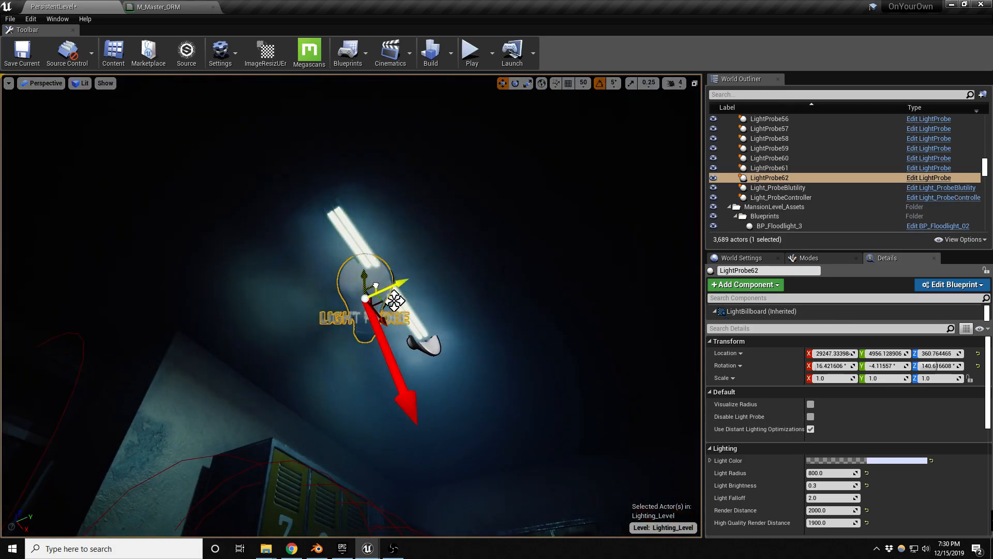
pyautogui.moveTo(394, 300); pyautogui.dragTo(433, 306)
pyautogui.moveTo(342, 325); pyautogui.dragTo(386, 82, button='right')
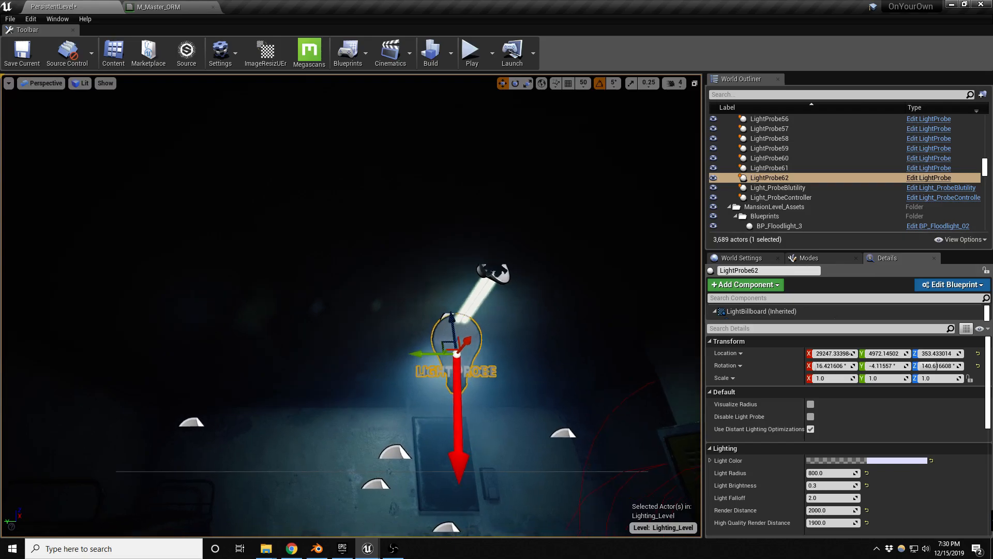
# - Move the ceiling light BP_light34 sideways and slightly up to about Y 5018, Z 382
pyautogui.moveTo(317, 348); pyautogui.dragTo(325, 345, button='right')
pyautogui.press('s')
pyautogui.click(438, 327)
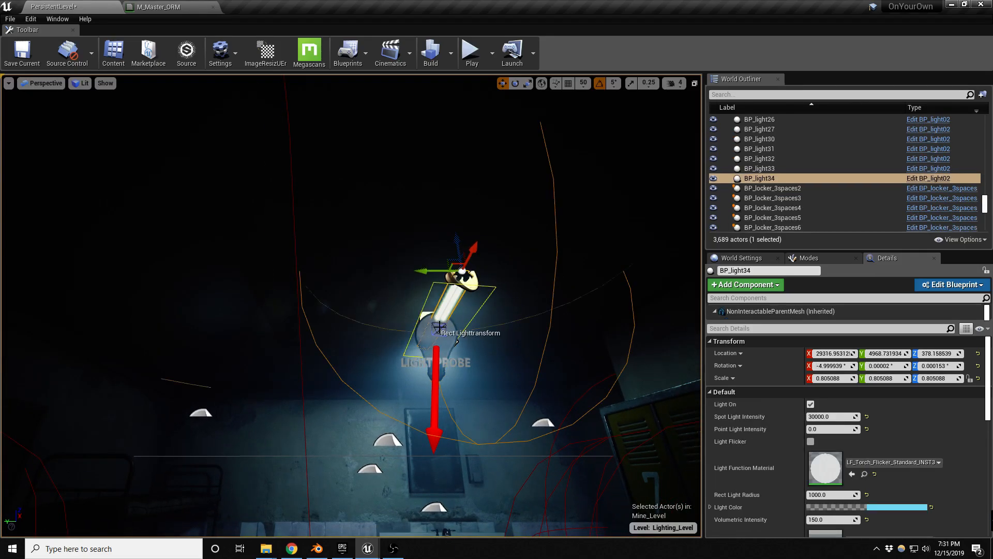
pyautogui.moveTo(461, 253); pyautogui.dragTo(366, 257)
pyautogui.moveTo(366, 257); pyautogui.dragTo(469, 276, button='right')
pyautogui.moveTo(390, 354); pyautogui.dragTo(379, 353, button='right')
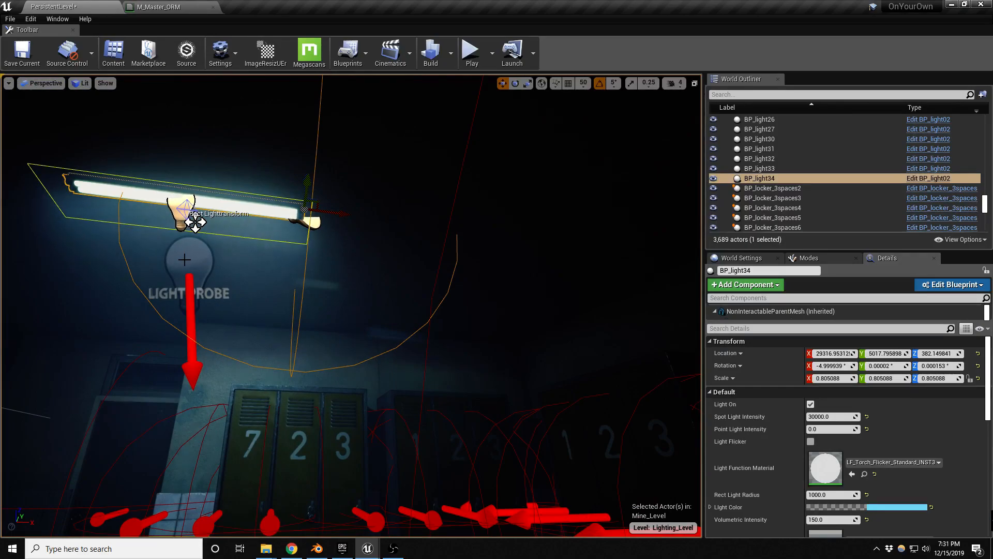
# - Move BP_light34 and its light probe together along the room towards the lockers, with the light at about X 29479
pyautogui.keyDown('ctrl'); pyautogui.click(179, 252); pyautogui.keyUp('ctrl')
pyautogui.moveTo(227, 281); pyautogui.dragTo(451, 287)
pyautogui.moveTo(340, 327); pyautogui.dragTo(453, 320, button='right')
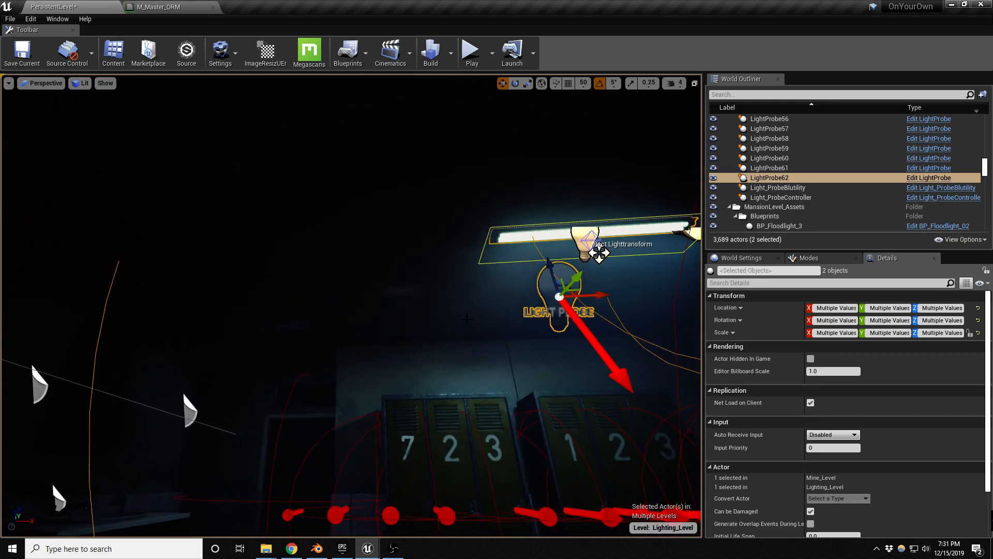
# - Duplicate the ceiling light and its probe, placing the copies near the sink area and rotating them -90°
pyautogui.keyDown('alt'); pyautogui.moveTo(576, 291); pyautogui.dragTo(167, 325); pyautogui.keyUp('alt')
pyautogui.press('f')
pyautogui.press('e')
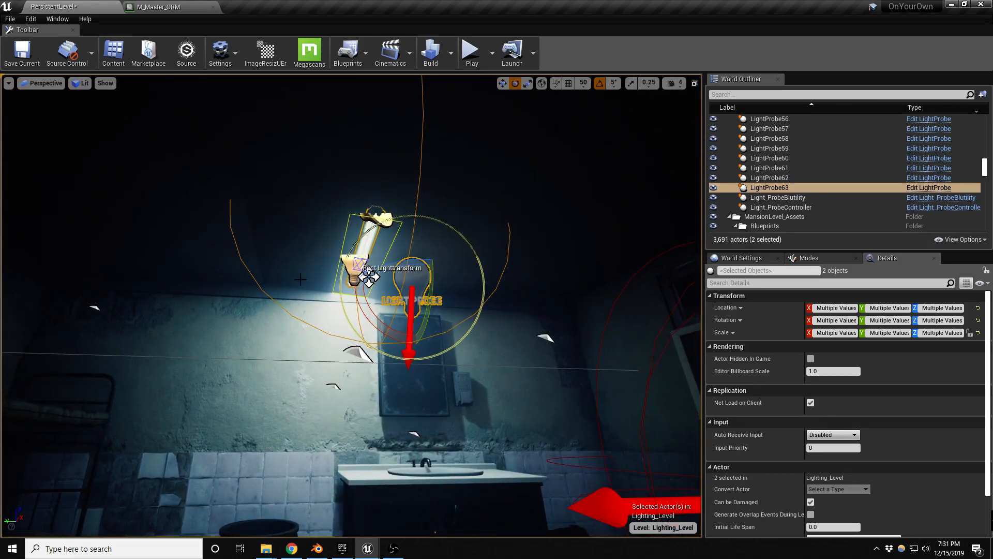
pyautogui.moveTo(382, 267); pyautogui.dragTo(444, 255)
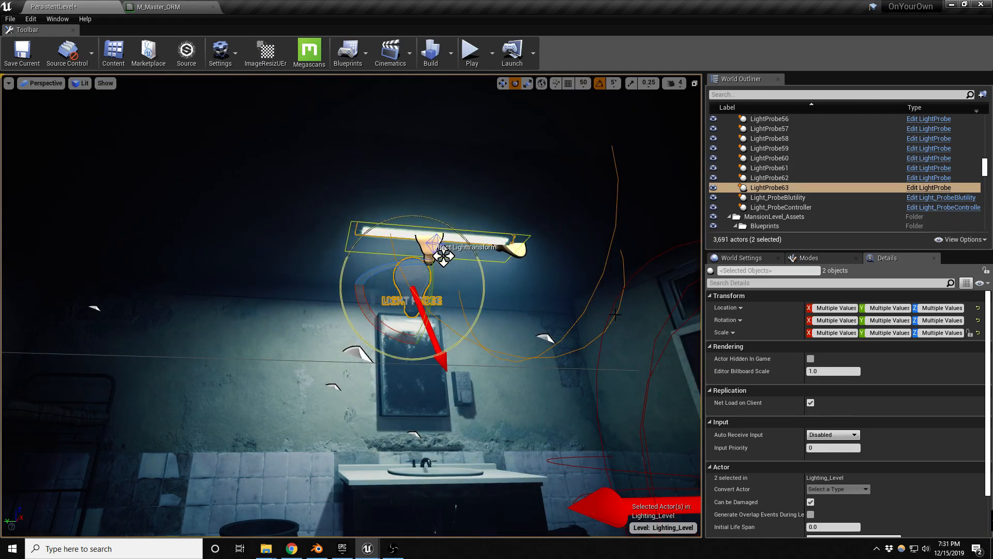
pyautogui.click(393, 549)
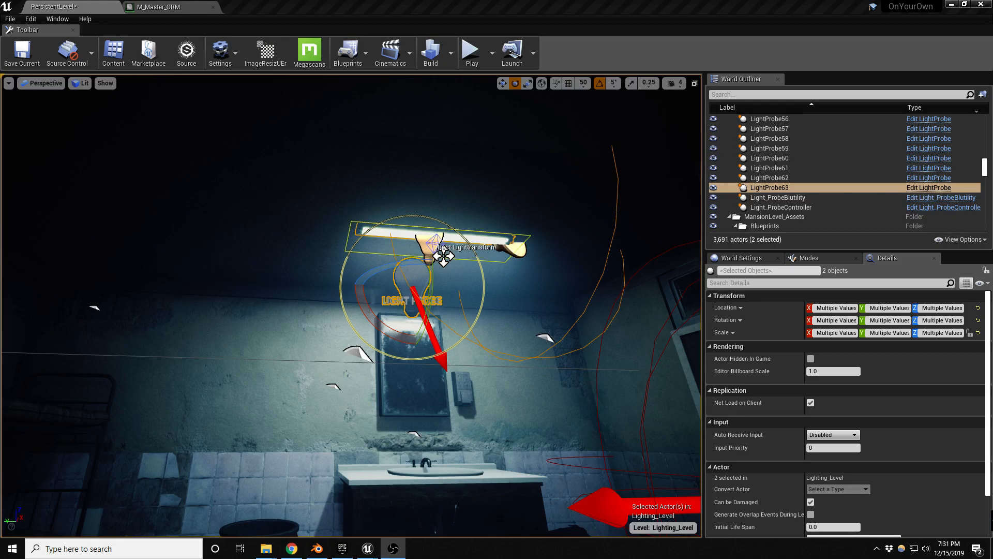
pyautogui.press('XF86AudioRaiseVolume')
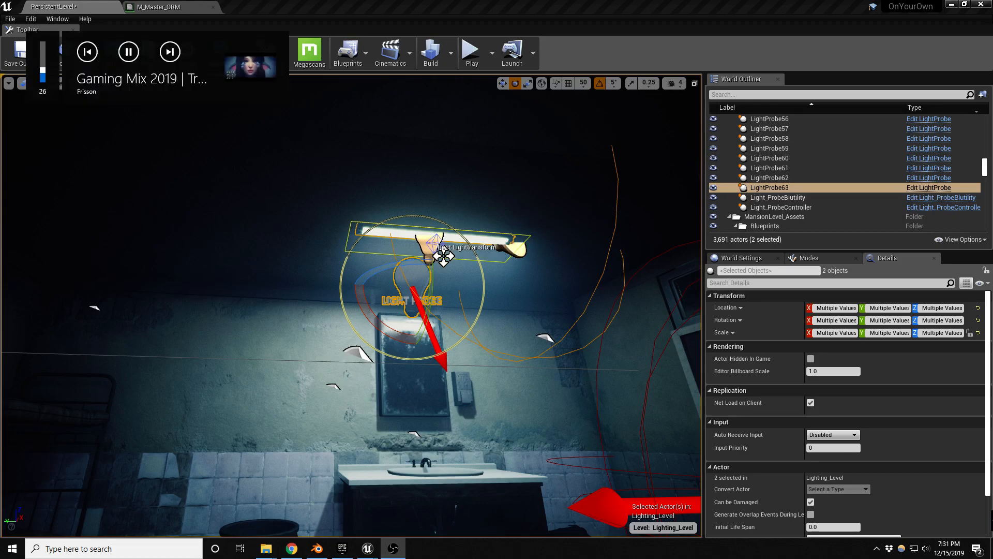
pyautogui.press('XF86AudioLowerVolume')
# - Set the Spot Light Intensity of the light near the sink, BP_light35, to 10000 and its Rect Light Radius to 400
pyautogui.moveTo(501, 254); pyautogui.dragTo(505, 264, button='right')
pyautogui.click(466, 218)
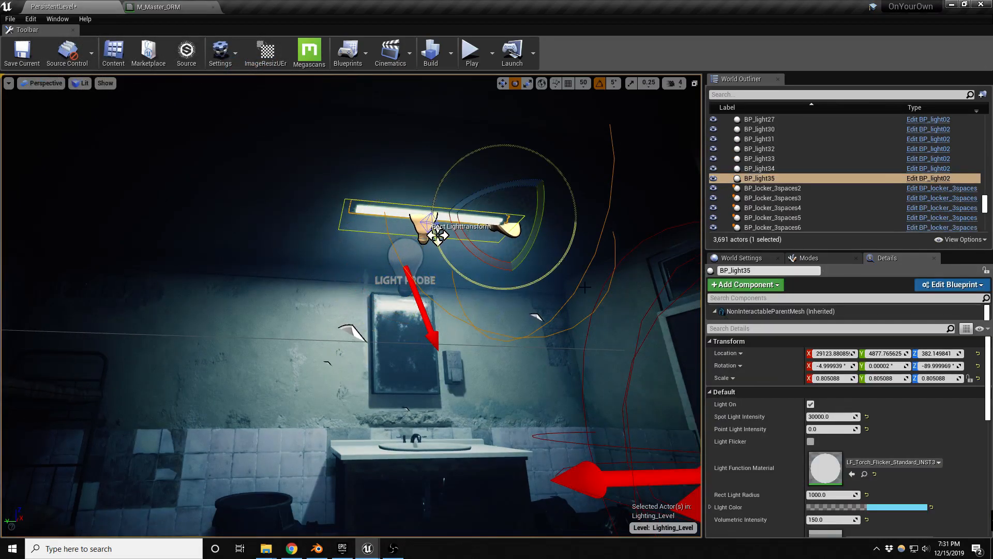
pyautogui.click(823, 417)
pyautogui.click(810, 417)
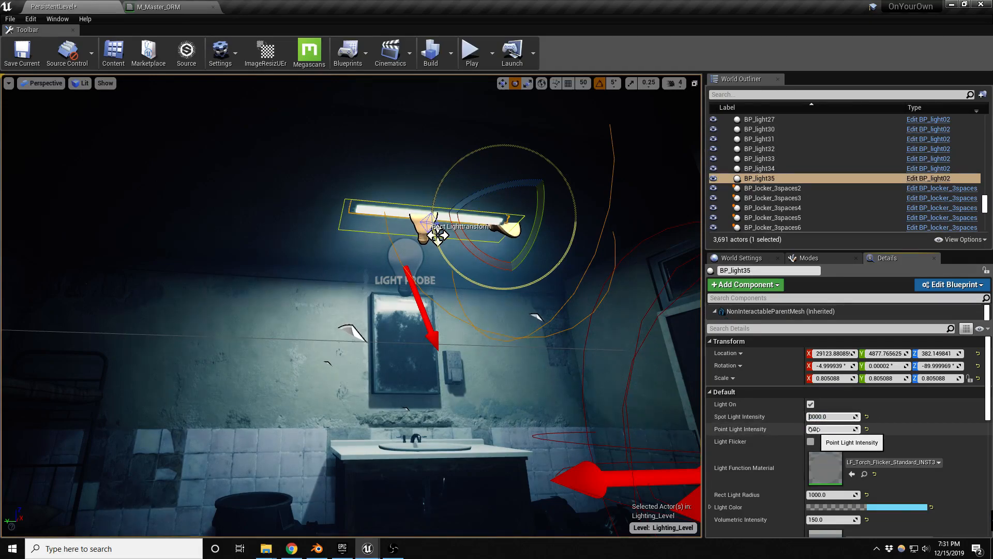
pyautogui.write('1')
pyautogui.press('Return')
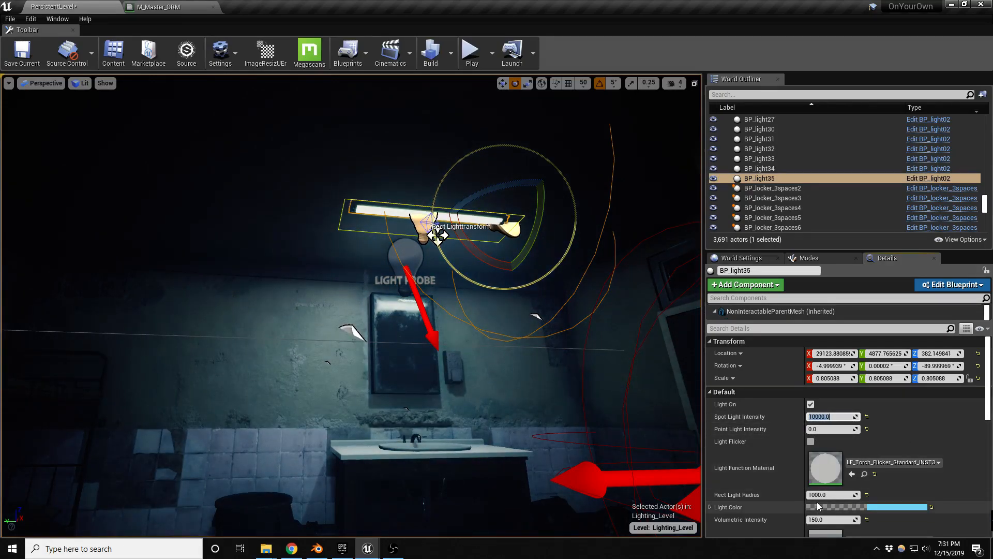
pyautogui.click(850, 495)
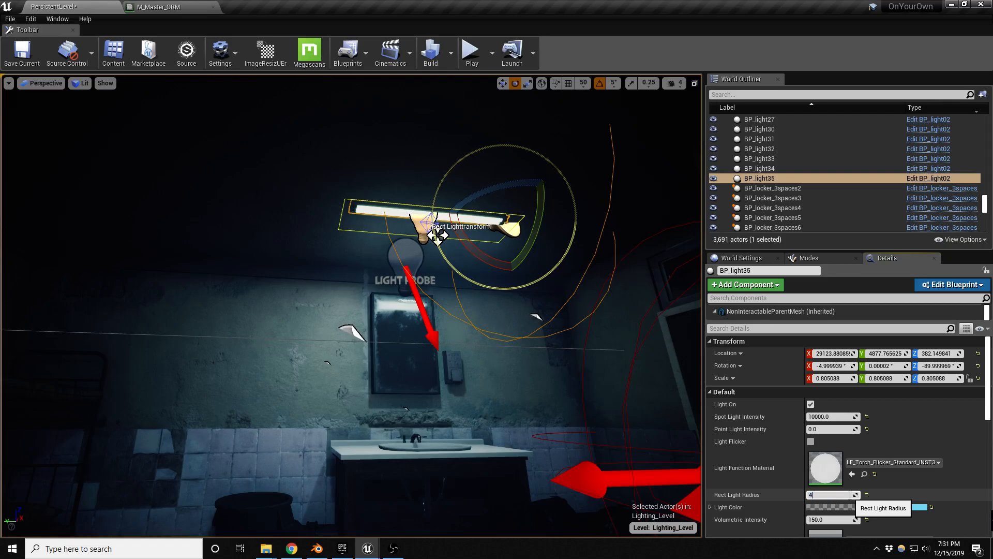
# - Set the Rect Light Radius of BP_light34, the ceiling light near the lockers, to 600 and its Spot Light Intensity to 10000
pyautogui.moveTo(389, 429); pyautogui.dragTo(478, 383, button='right')
pyautogui.press('s')
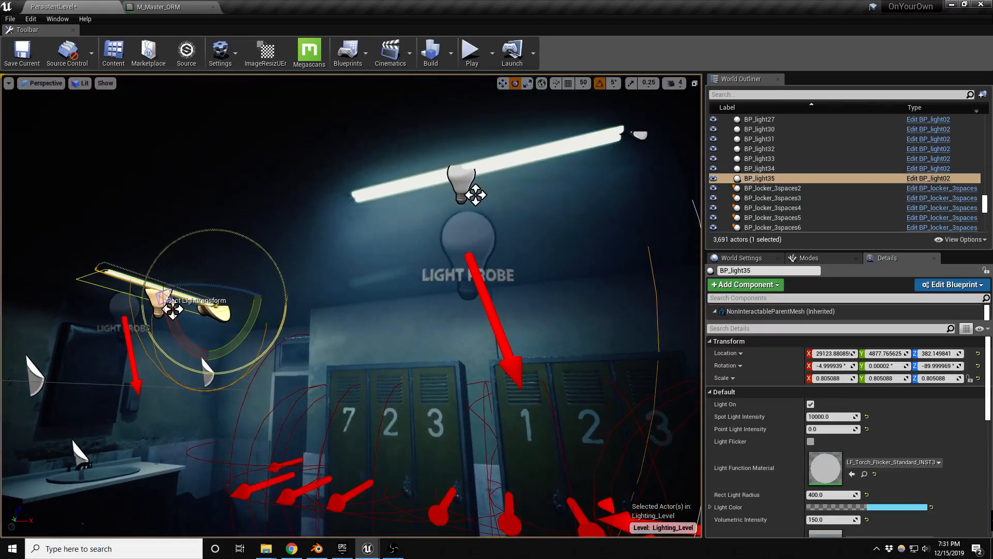
pyautogui.click(532, 155)
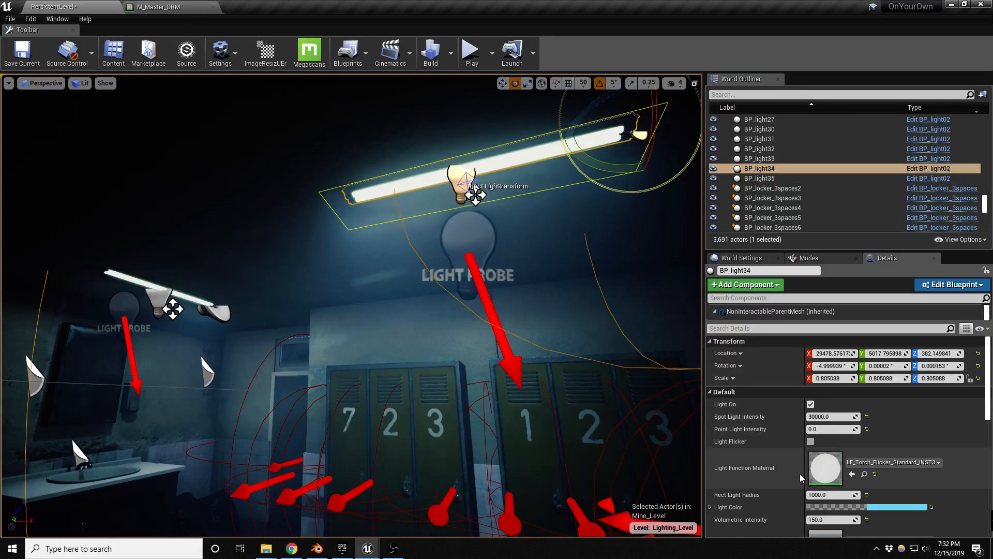
pyautogui.click(853, 494)
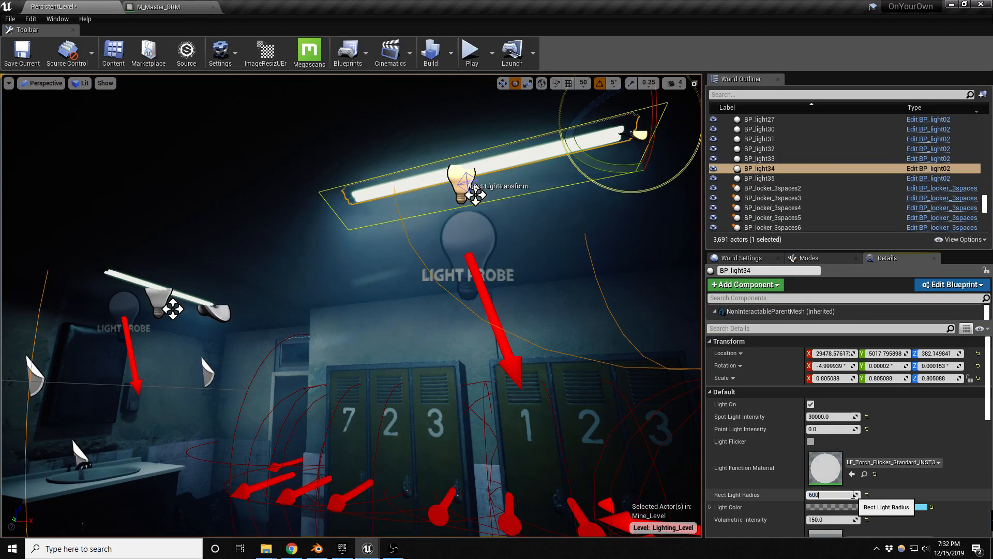
pyautogui.click(811, 416)
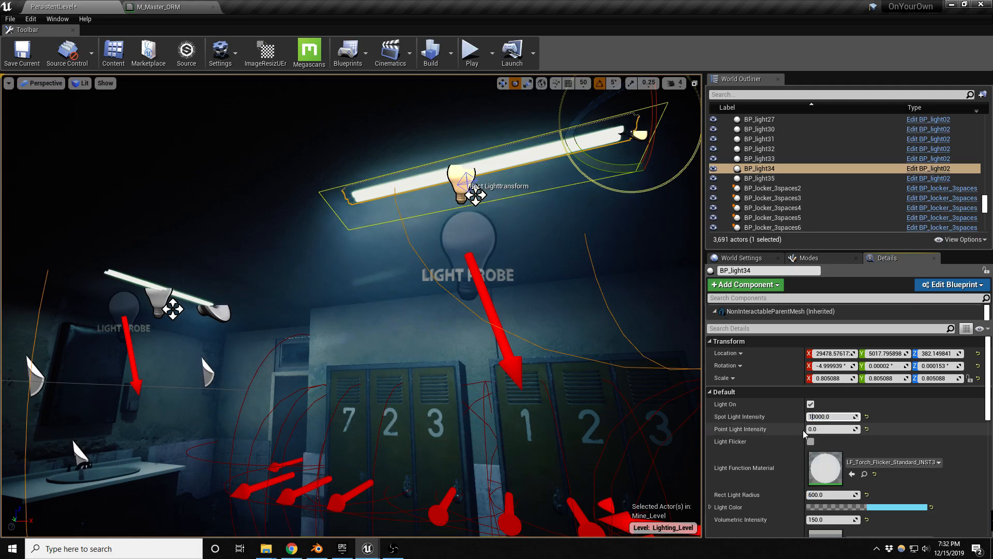
pyautogui.hotkey('ctrl', 'a')
# - View the sink and mirror area from the front and save the level
pyautogui.moveTo(352, 306); pyautogui.dragTo(171, 331, button='right')
pyautogui.press('w')
pyautogui.press('s')
pyautogui.moveTo(415, 113); pyautogui.dragTo(409, 171, button='middle')
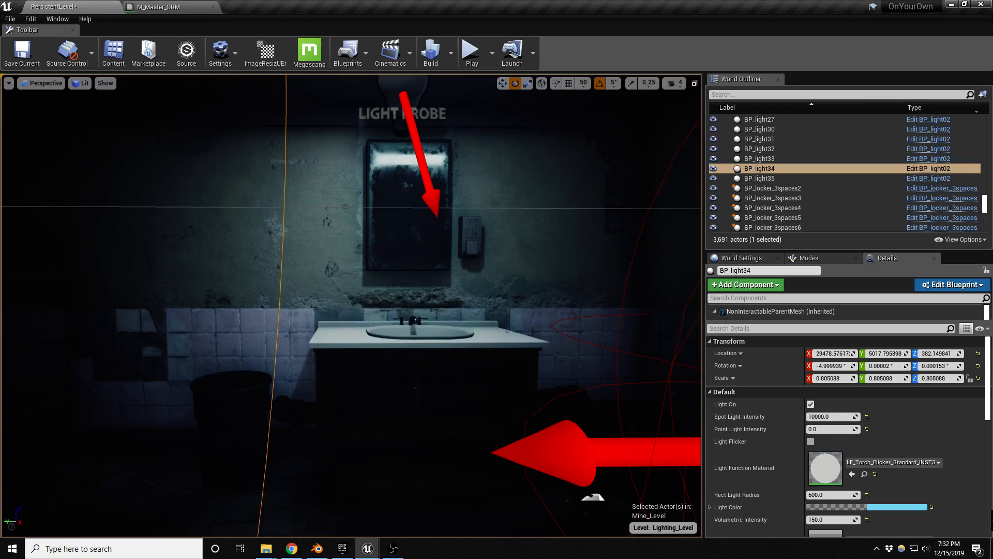
pyautogui.hotkey('ctrl', 's')
# - Play-test the level, walking down the corridor and through the metal door to examine the mirror, sink, soap dispenser and ceiling light
pyautogui.moveTo(533, 299); pyautogui.dragTo(523, 310, button='right')
pyautogui.hotkey('alt', 'p')
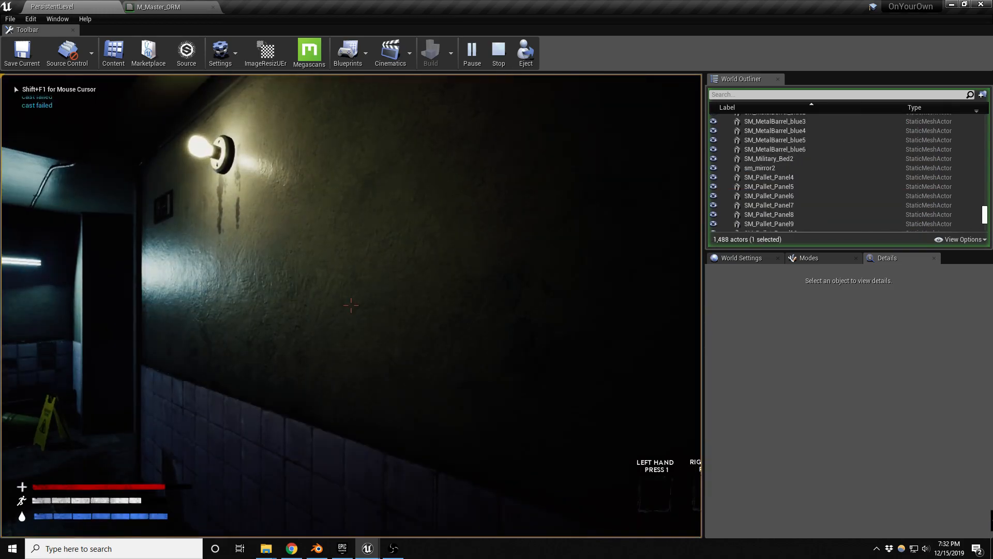
pyautogui.press('w')
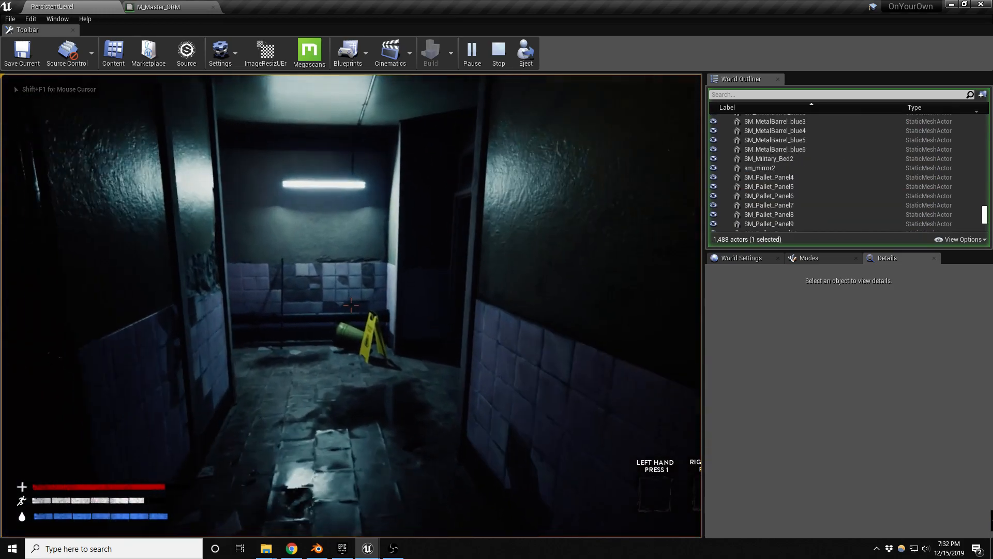
pyautogui.press('w')
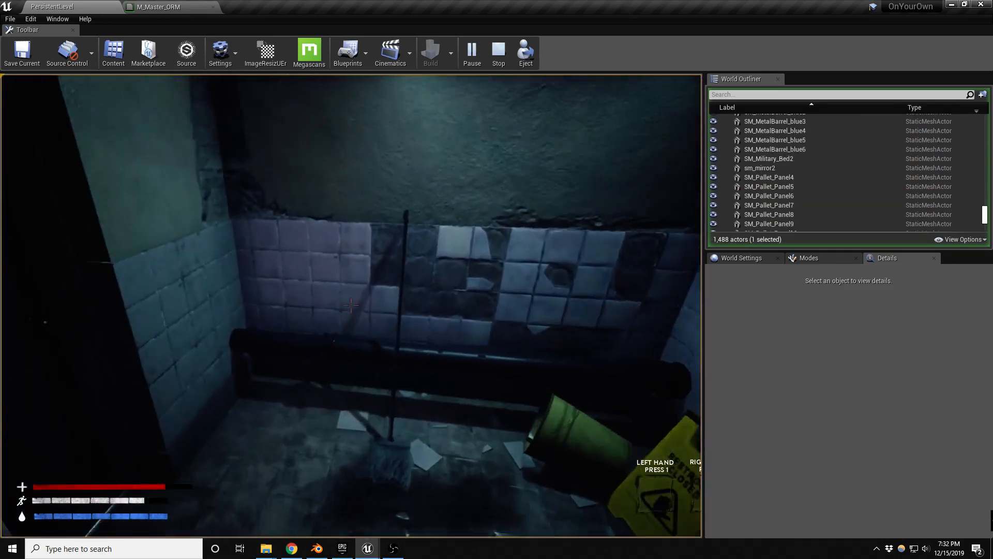
pyautogui.press('e')
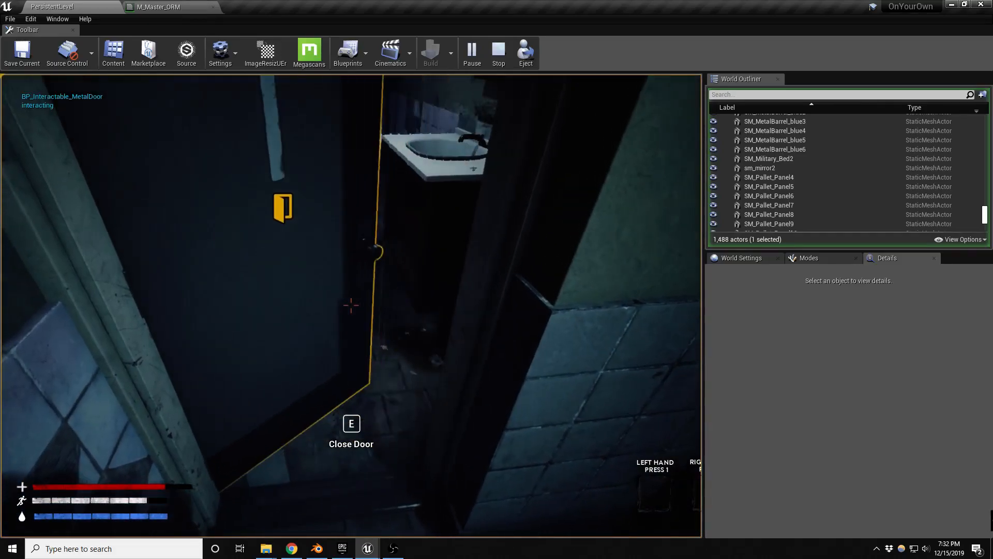
pyautogui.press('w')
pyautogui.press('w')
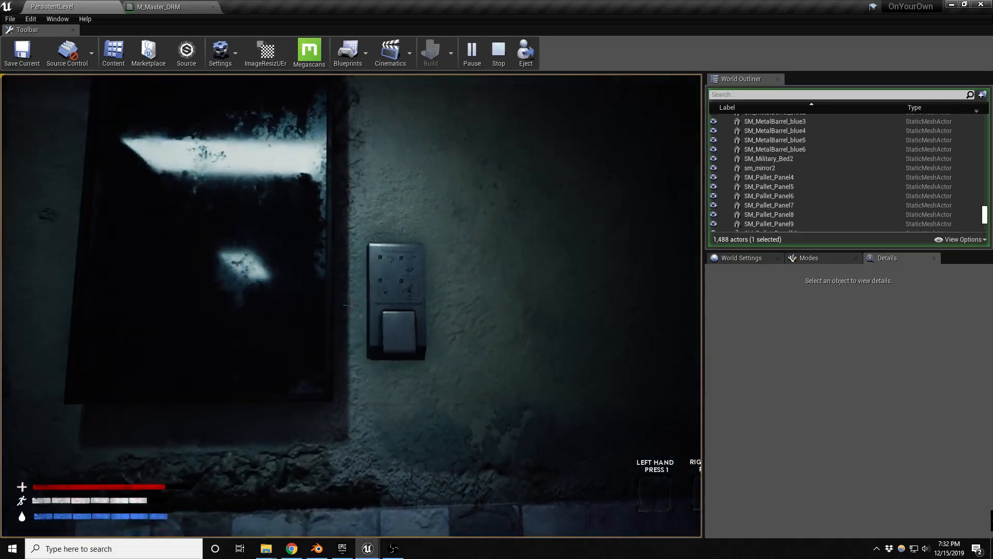
pyautogui.press('a')
pyautogui.press('s')
pyautogui.press('a')
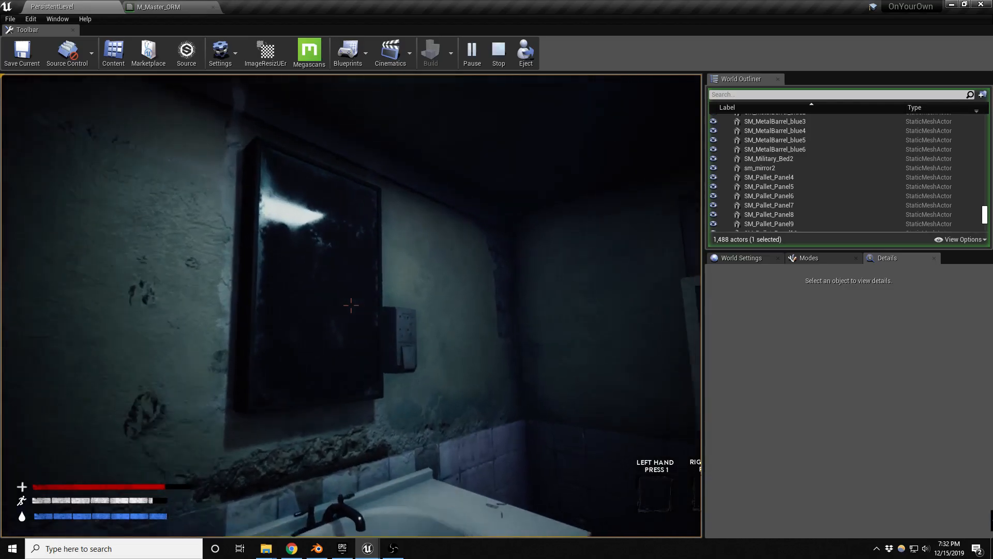
pyautogui.press('w')
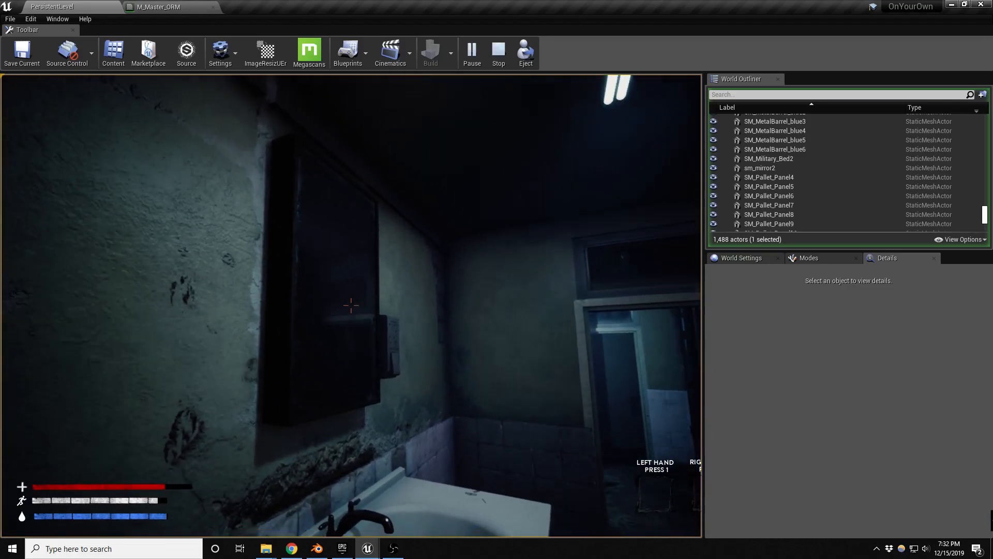
pyautogui.press('a')
pyautogui.press('s')
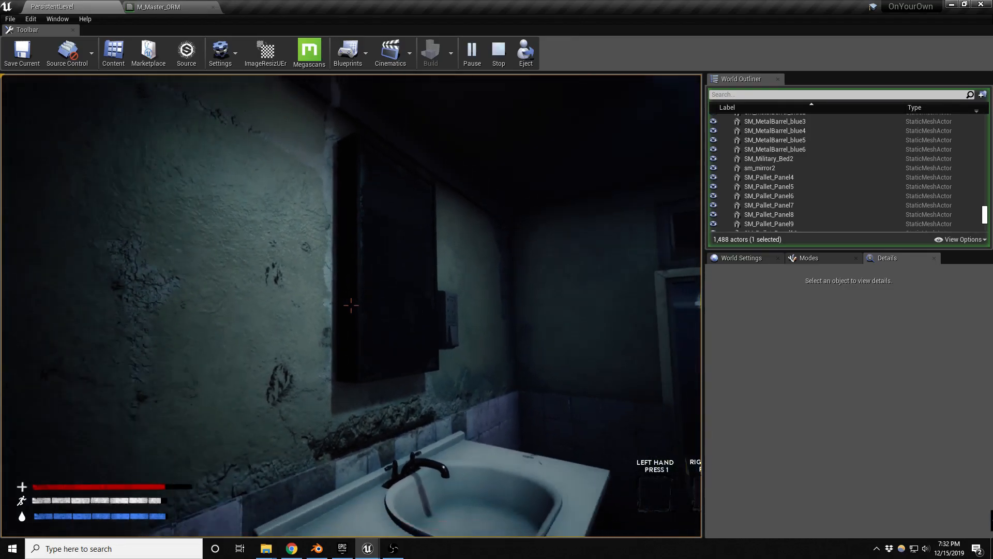
pyautogui.press('s')
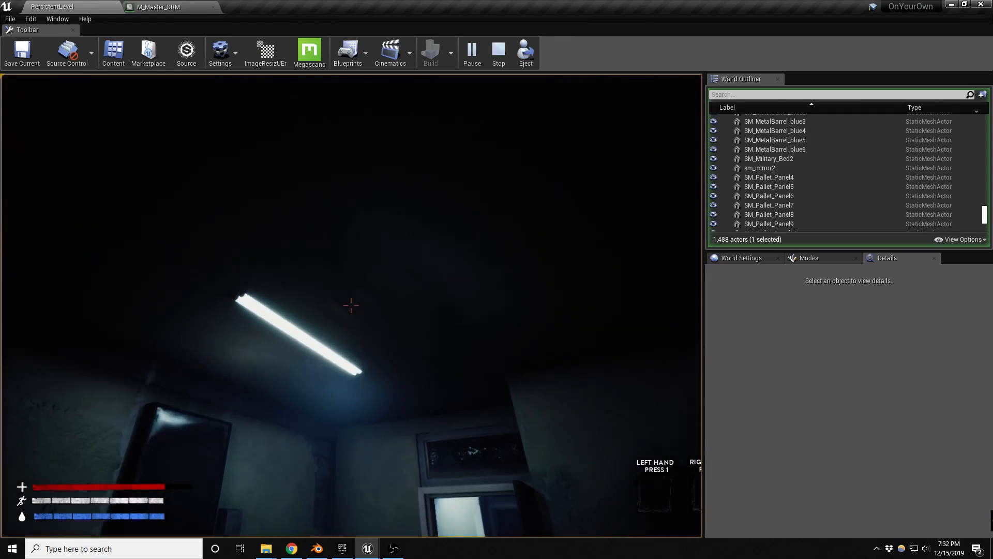
pyautogui.press('Escape')
# - Lower the ceiling light near the sink, BP_light35, to about Z 378 and rotate out its 5° tilt
pyautogui.moveTo(385, 329)
pyautogui.mouseDown(button='right')
pyautogui.moveTo(414, 342)
pyautogui.moveTo(385, 329)
pyautogui.mouseUp(button='right')
pyautogui.press('a')
pyautogui.click(329, 355)
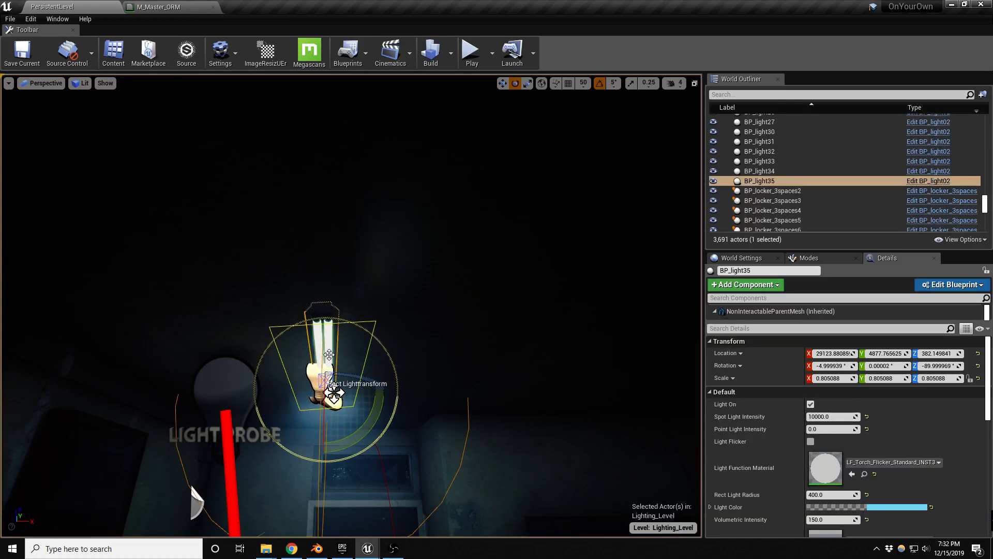
pyautogui.press('XF86AudioLowerVolume')
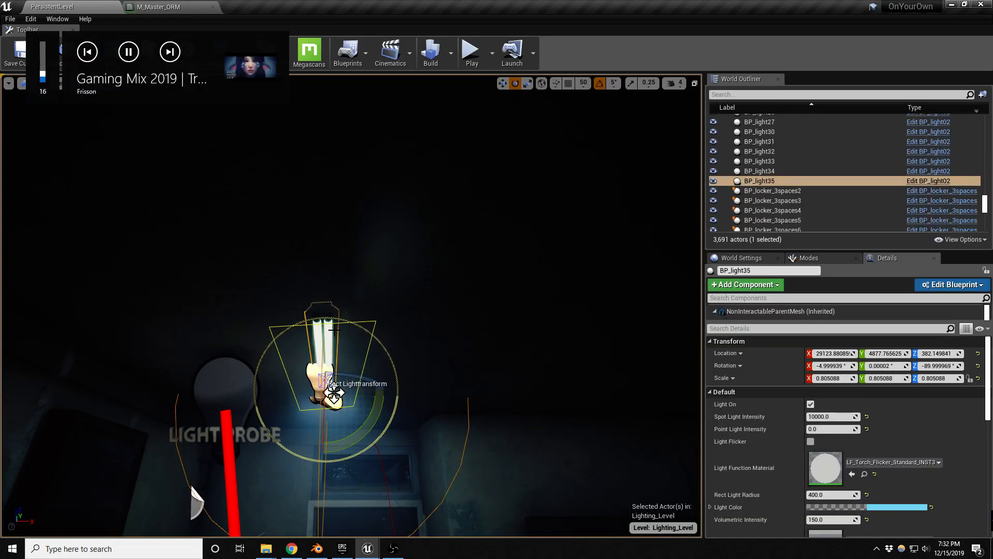
pyautogui.moveTo(330, 362); pyautogui.dragTo(330, 365)
pyautogui.press('e')
pyautogui.moveTo(363, 423); pyautogui.dragTo(367, 430)
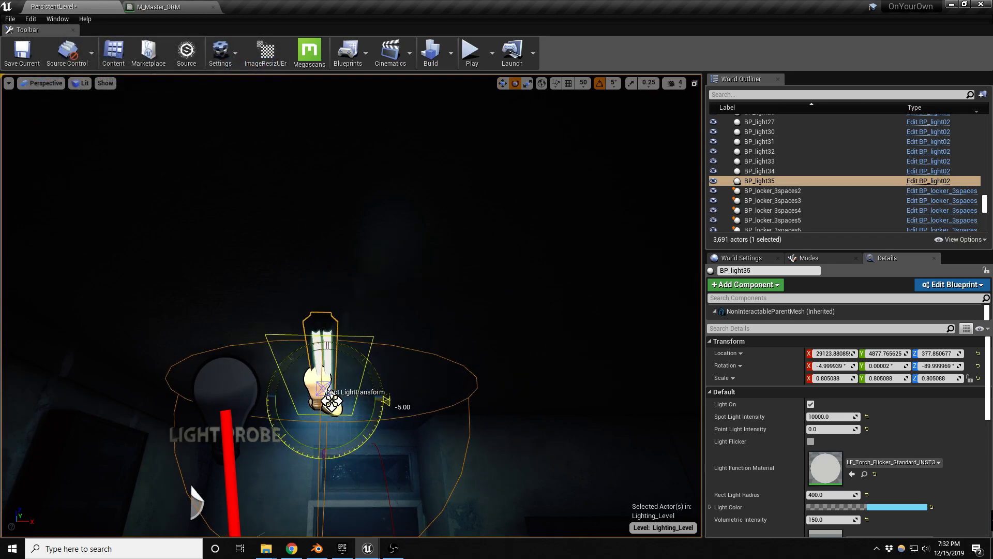
# - Lower the ceiling light near the lockers, BP_light34, to about Z 375
pyautogui.keyDown('alt'); pyautogui.moveTo(423, 395); pyautogui.dragTo(558, 398); pyautogui.keyUp('alt')
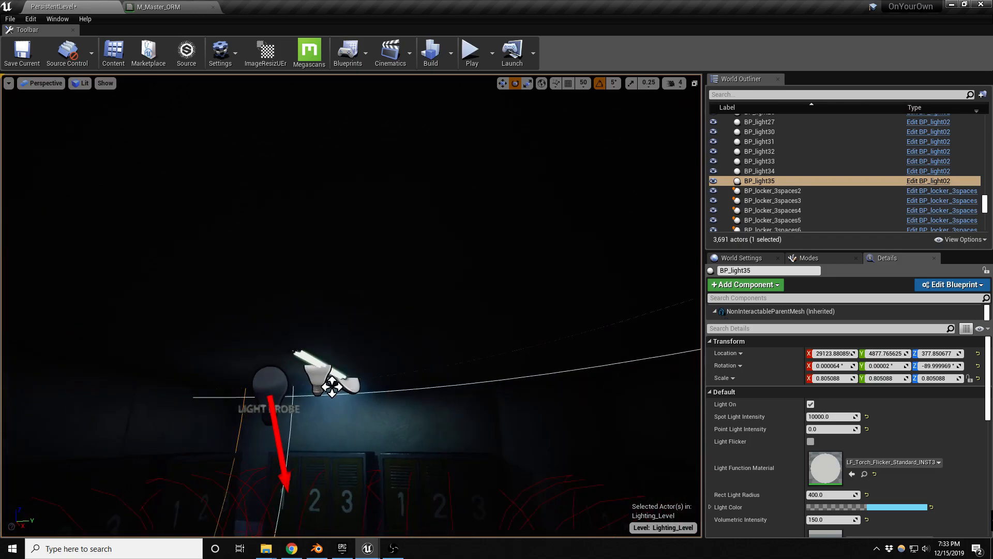
pyautogui.click(309, 359)
pyautogui.press('w')
pyautogui.moveTo(343, 341); pyautogui.dragTo(344, 352)
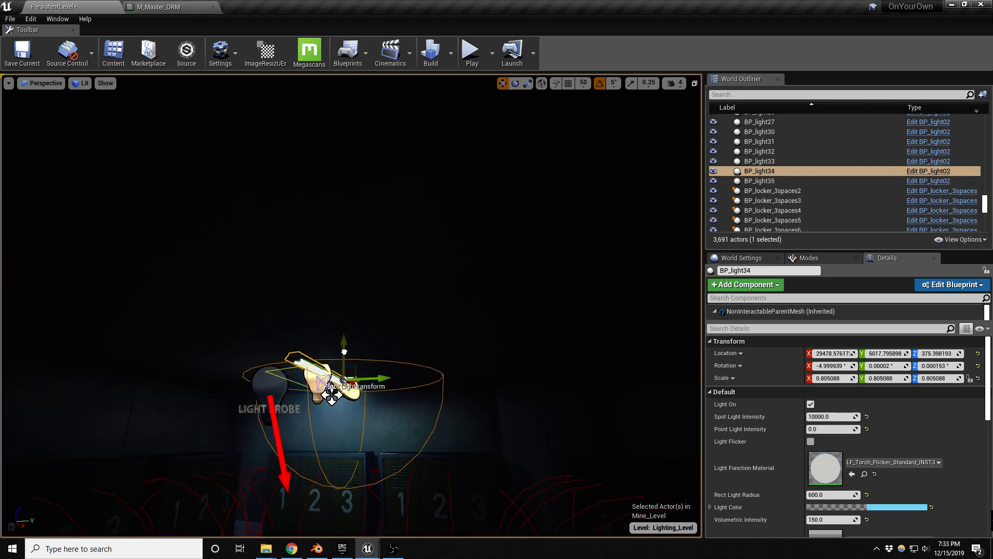
pyautogui.press('Escape')
# - Delete the ceiling light BP_light34 together with its light probe LightProbe62, despite the Light_ProbeController reference
pyautogui.moveTo(344, 352); pyautogui.dragTo(290, 406, button='right')
pyautogui.moveTo(477, 224); pyautogui.dragTo(476, 171, button='middle')
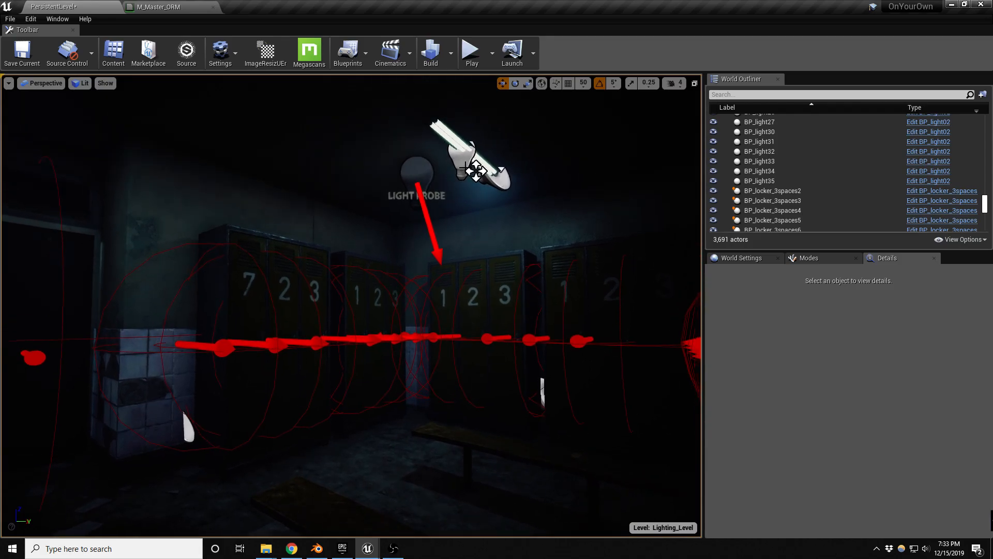
pyautogui.click(476, 171)
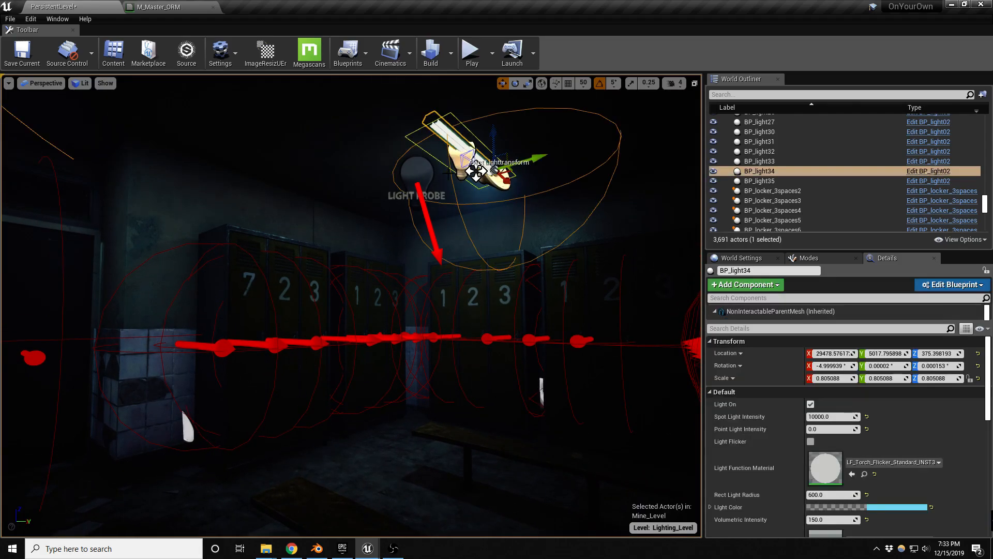
pyautogui.keyDown('ctrl'); pyautogui.click(413, 180); pyautogui.keyUp('ctrl')
pyautogui.press('XF86AudioLowerVolume')
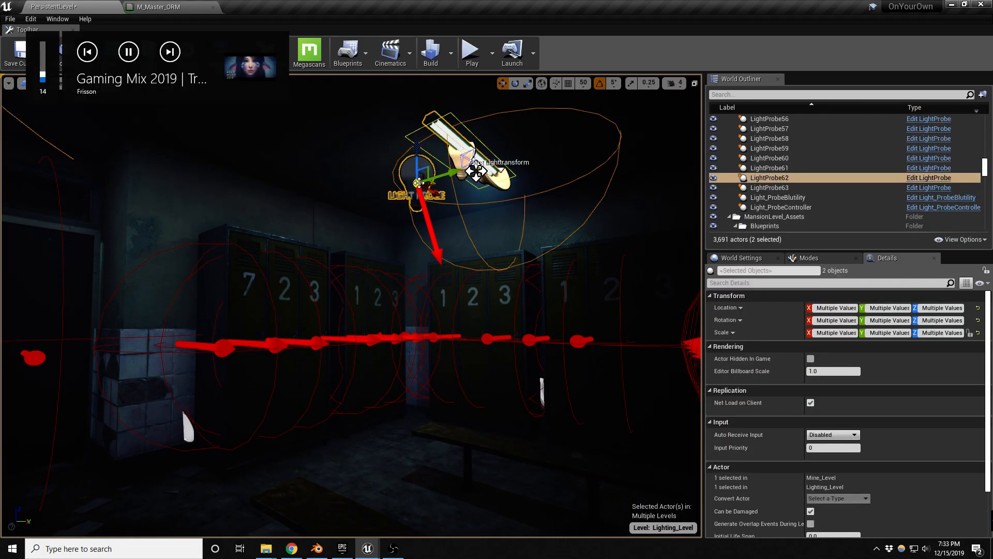
pyautogui.press('Delete')
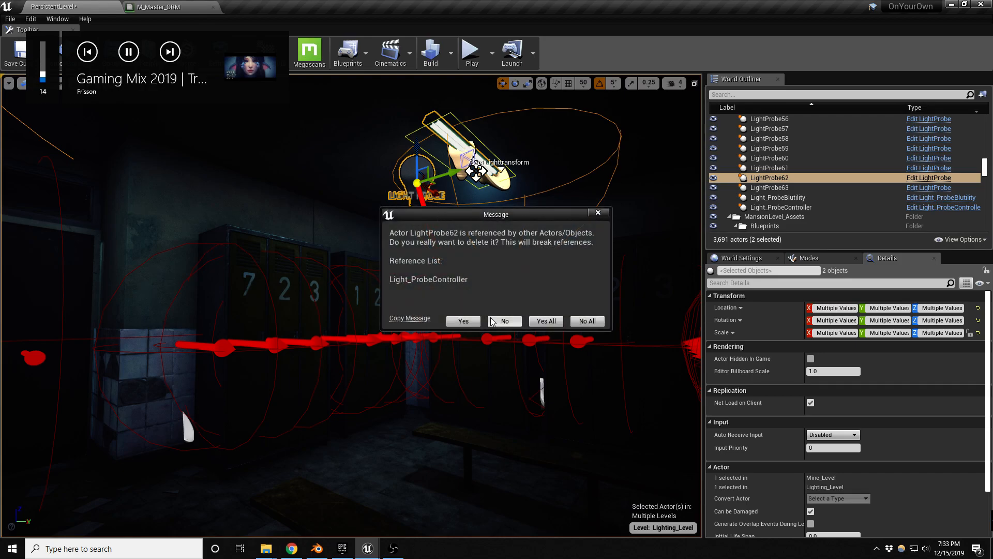
pyautogui.click(466, 322)
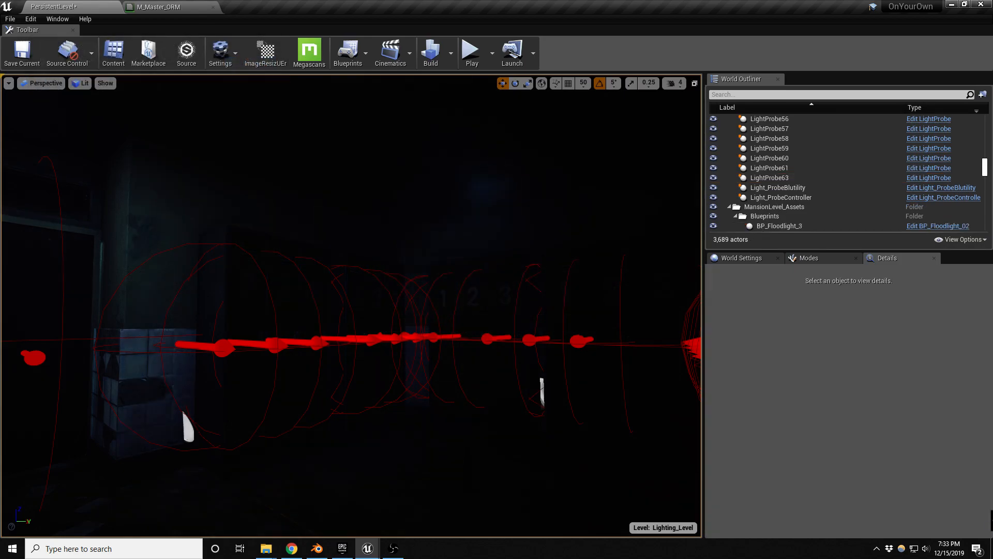
# - Duplicate the corridor wall bulb BP_CaveLight_Normal3 and its light probe, placing the copies in the locker room
pyautogui.moveTo(465, 322); pyautogui.dragTo(449, 321, button='right')
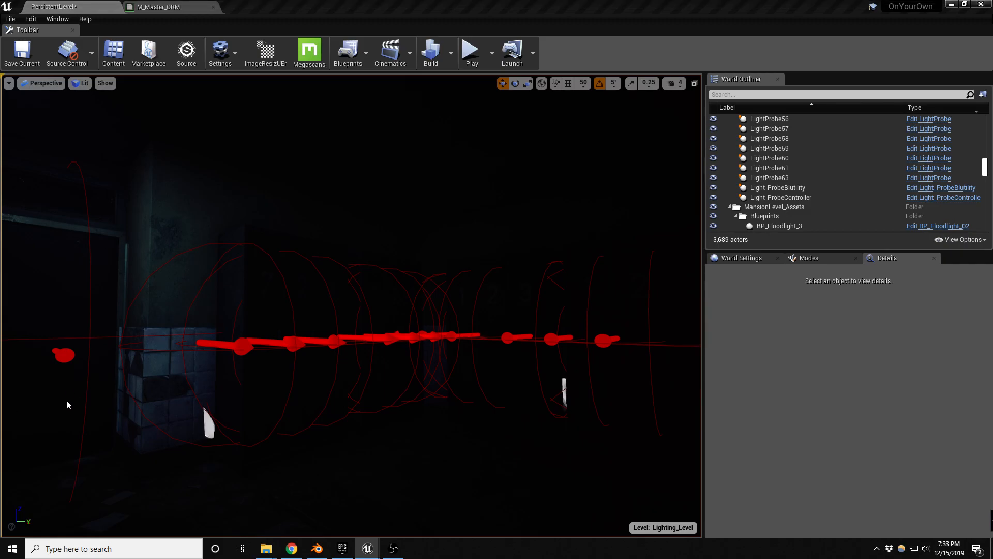
pyautogui.moveTo(190, 400); pyautogui.dragTo(461, 342, button='right')
pyautogui.press('w')
pyautogui.press('w')
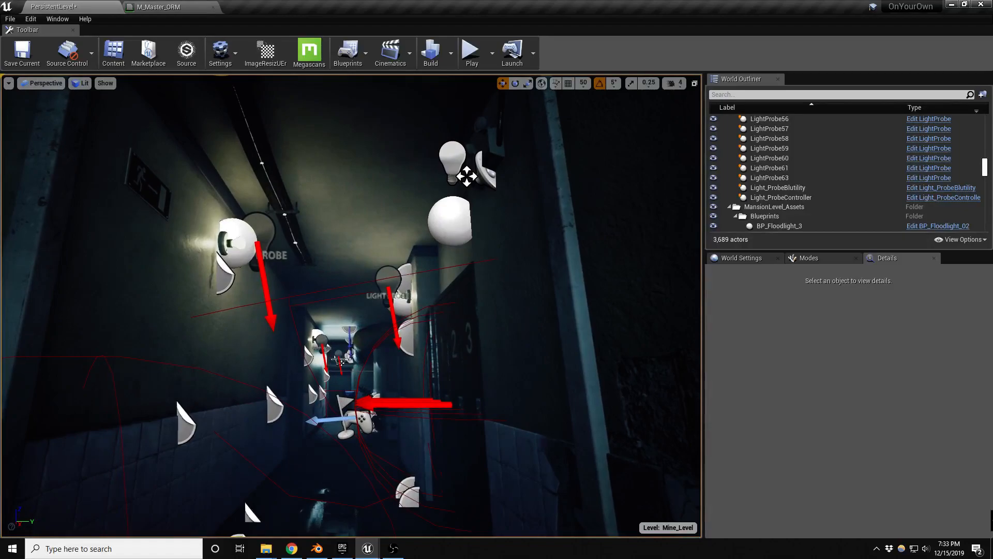
pyautogui.click(234, 240)
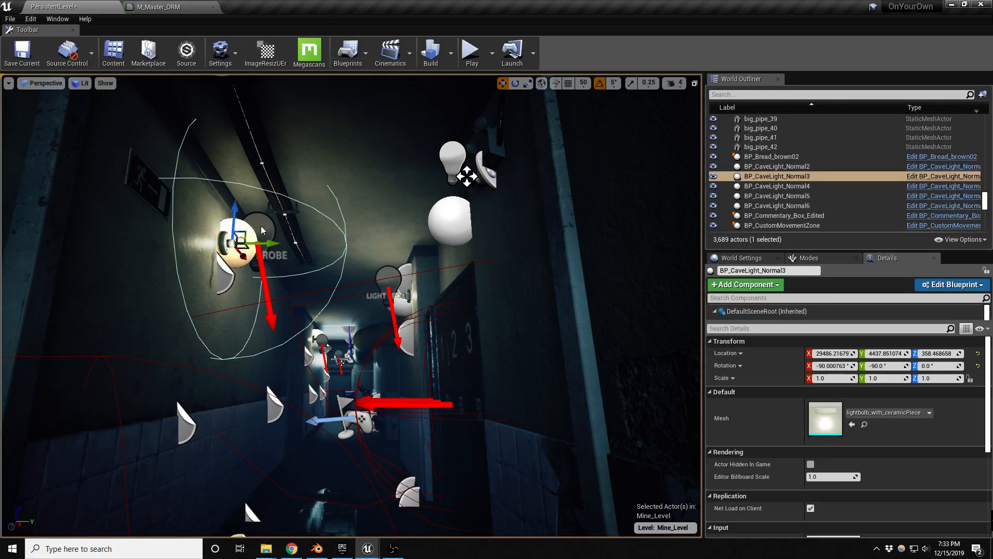
pyautogui.keyDown('alt'); pyautogui.moveTo(290, 246); pyautogui.dragTo(683, 244); pyautogui.keyUp('alt')
pyautogui.moveTo(682, 244); pyautogui.dragTo(847, 222, button='right')
pyautogui.press('w')
pyautogui.press('w')
pyautogui.press('s')
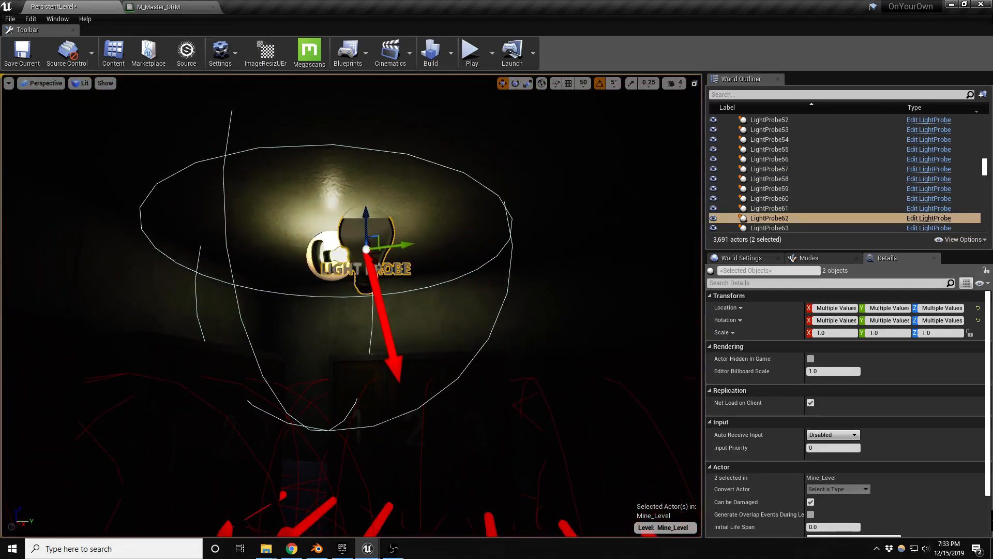
# - Move the copied bulb and its probe sideways and slightly down, placing them against the wall above the lockers
pyautogui.moveTo(379, 239); pyautogui.dragTo(227, 282)
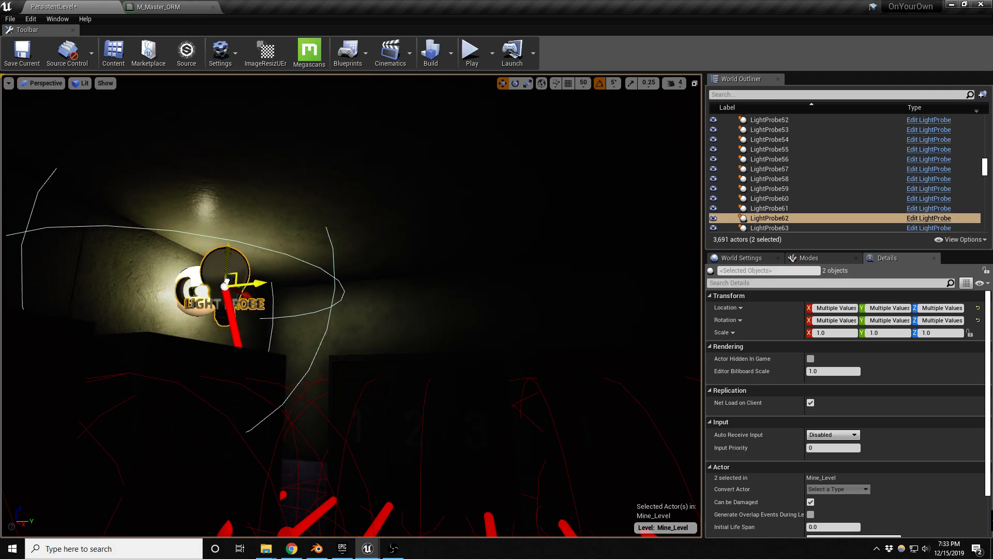
pyautogui.moveTo(227, 282); pyautogui.dragTo(103, 301, button='right')
pyautogui.press('d')
pyautogui.moveTo(644, 237); pyautogui.dragTo(492, 257)
pyautogui.moveTo(492, 258); pyautogui.dragTo(689, 254, button='right')
pyautogui.press('a')
pyautogui.press('s')
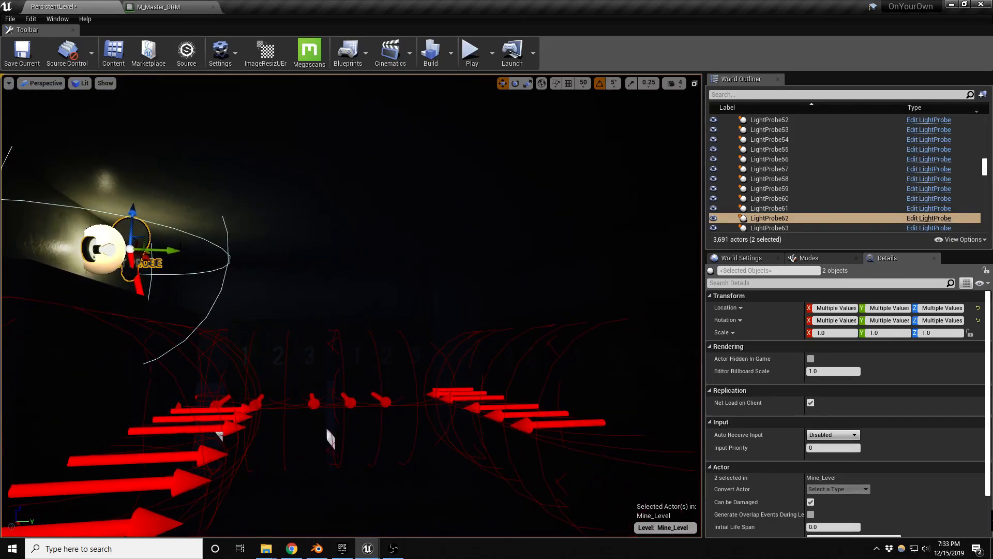
# - Duplicate the wall bulb and its probe to the opposite side of the locker room, rotating and moving them to face away from that wall
pyautogui.keyDown('alt'); pyautogui.moveTo(166, 253); pyautogui.dragTo(627, 288); pyautogui.keyUp('alt')
pyautogui.press('e')
pyautogui.moveTo(565, 263); pyautogui.dragTo(609, 261)
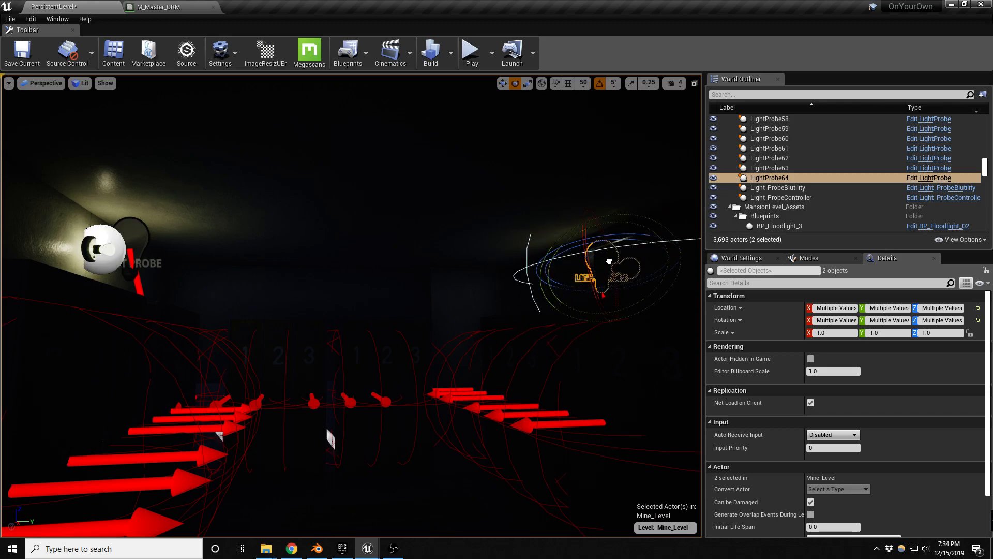
pyautogui.click(609, 261)
pyautogui.hotkey('ctrl', 'z')
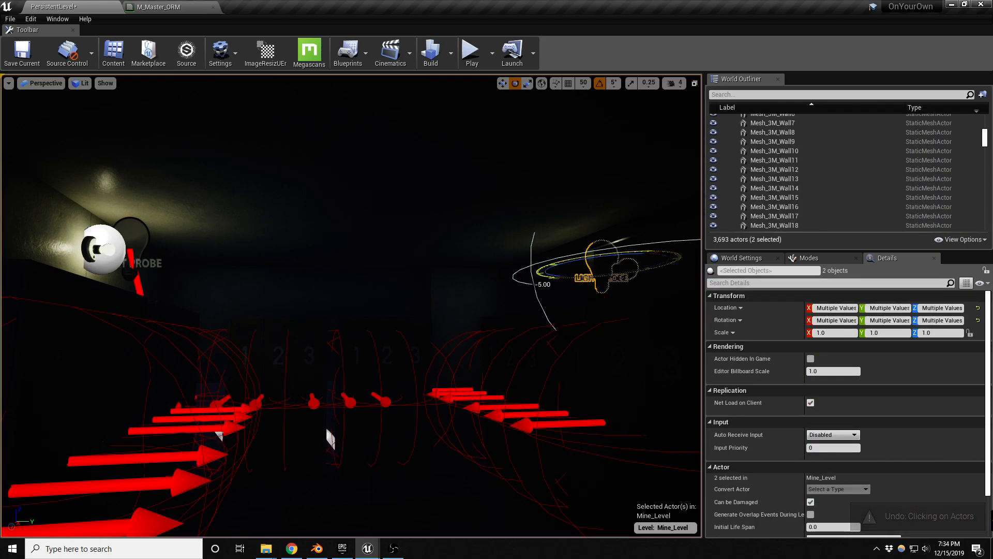
pyautogui.press('w')
pyautogui.moveTo(637, 270); pyautogui.dragTo(595, 271)
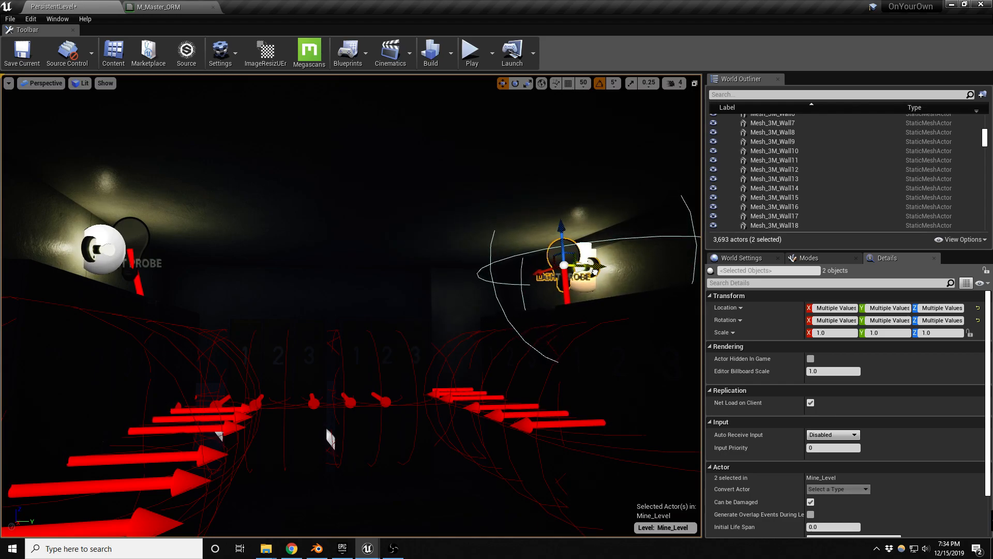
# - Switch to game view, check the locker room lighting from beside the sink, and save the level
pyautogui.press('Escape')
pyautogui.moveTo(595, 272); pyautogui.dragTo(668, 297, button='right')
pyautogui.press('g')
pyautogui.press('s')
pyautogui.press('w')
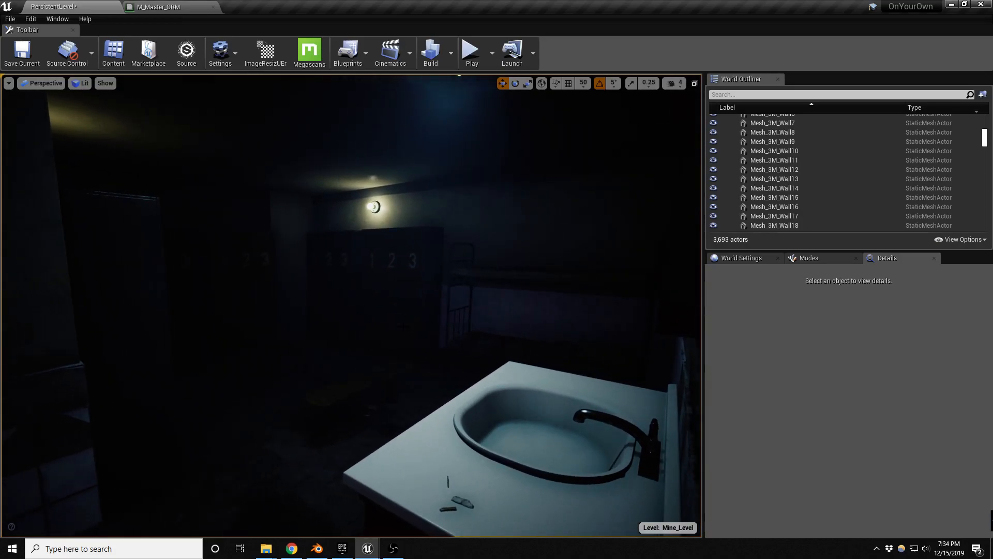
pyautogui.hotkey('ctrl', 's')
# - Check the locker room's light complexity, return to the lit view, and inspect the area around the sink
pyautogui.rightClick(403, 325)
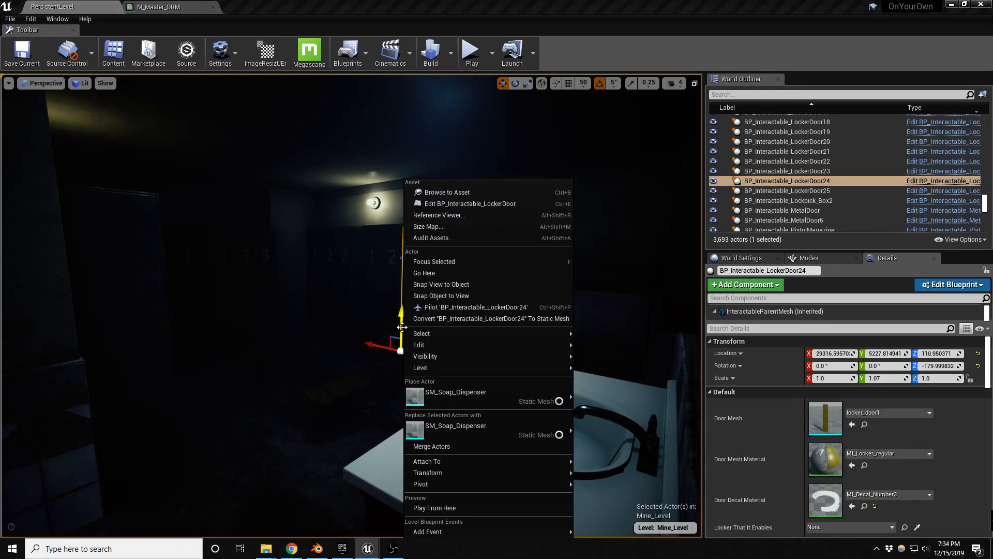
pyautogui.moveTo(403, 326); pyautogui.dragTo(396, 325, button='right')
pyautogui.hotkey('alt', '7')
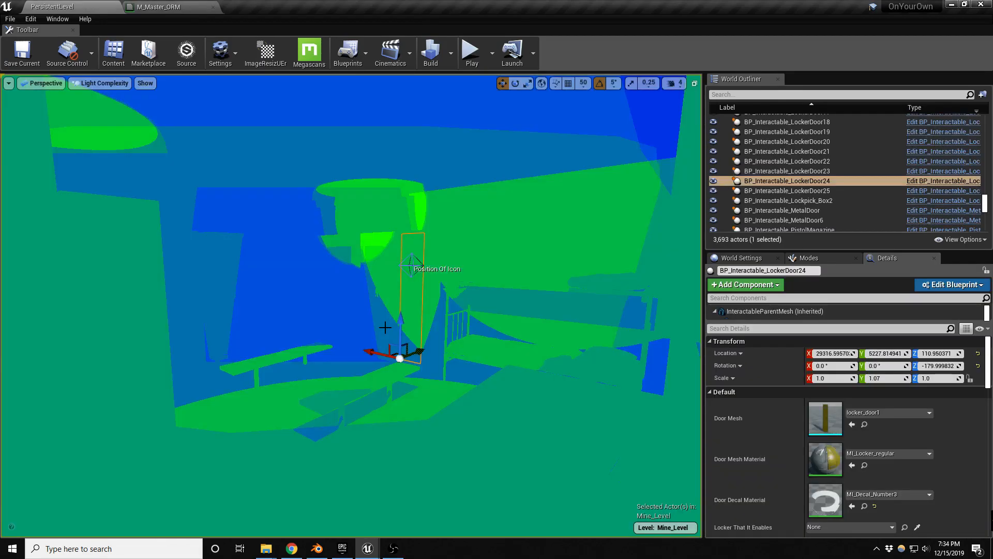
pyautogui.hotkey('alt', '4')
pyautogui.moveTo(397, 324)
pyautogui.mouseDown(button='right')
pyautogui.moveTo(325, 326)
pyautogui.moveTo(388, 325)
pyautogui.mouseUp(button='right')
pyautogui.moveTo(375, 304); pyautogui.dragTo(375, 303, button='right')
pyautogui.press('s')
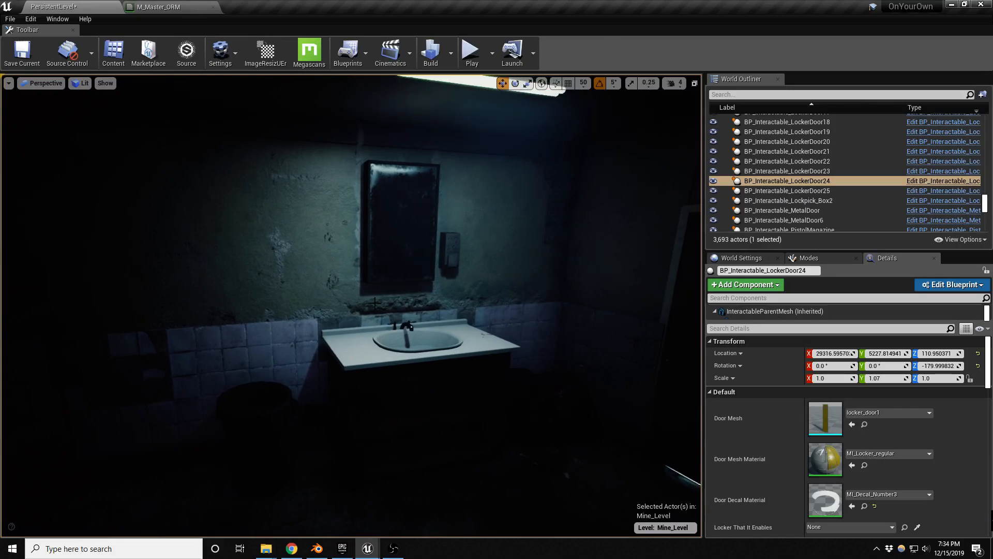
# - Select the upper and lower wall panels around the washroom sink, adding the adjoining panels to the same selection
pyautogui.click(304, 235)
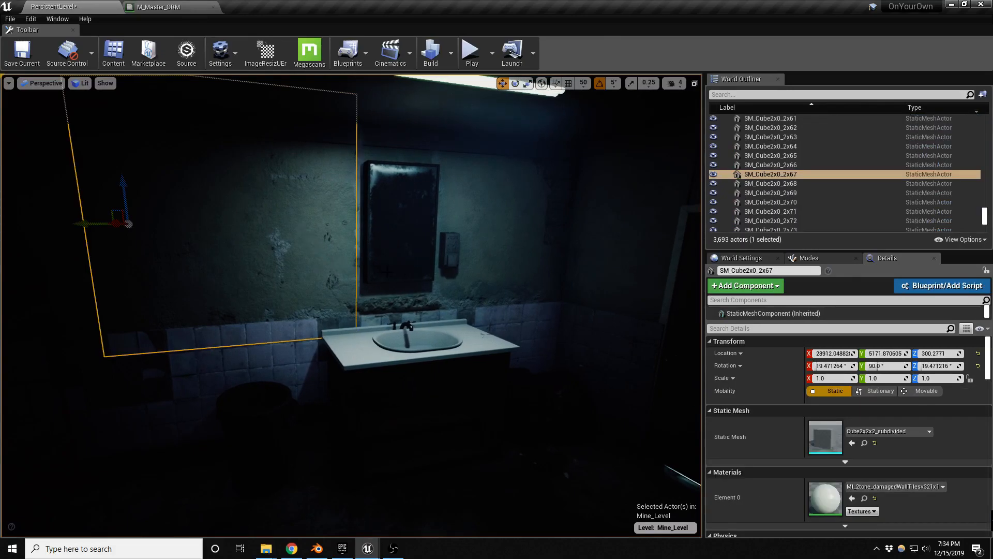
pyautogui.keyDown('ctrl'); pyautogui.click(470, 189); pyautogui.keyUp('ctrl')
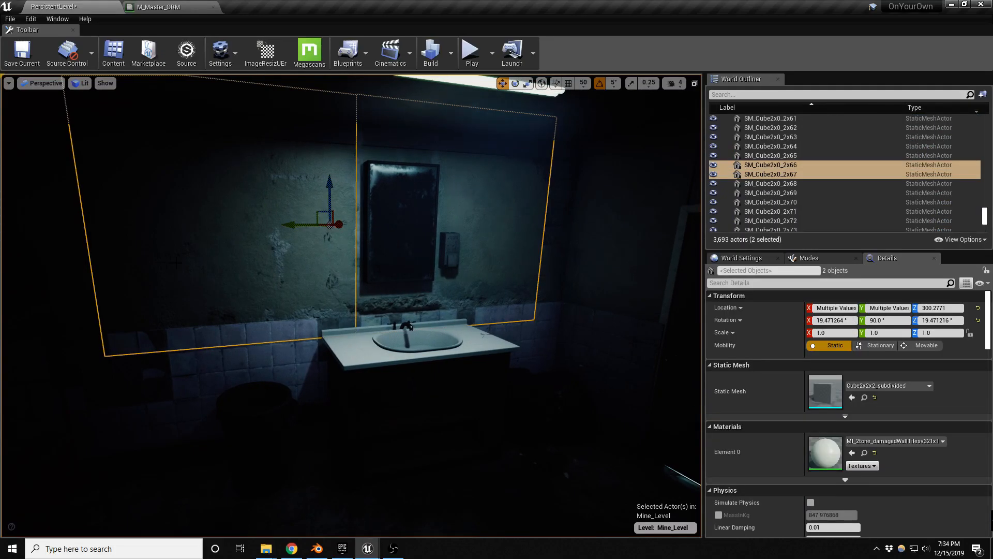
pyautogui.keyDown('ctrl'); pyautogui.click(72, 269); pyautogui.keyUp('ctrl')
pyautogui.moveTo(223, 331); pyautogui.dragTo(202, 342, button='right')
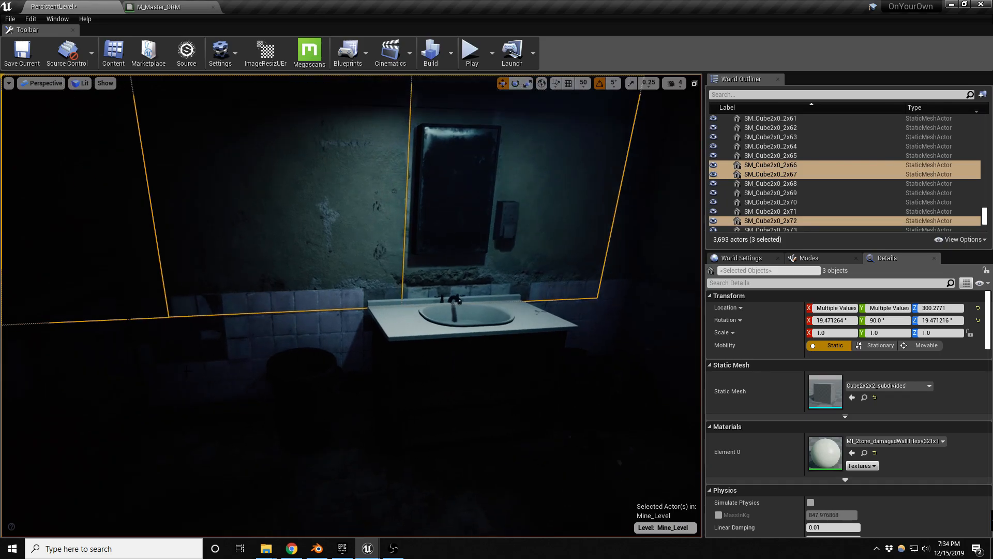
pyautogui.keyDown('ctrl'); pyautogui.click(339, 335); pyautogui.keyUp('ctrl')
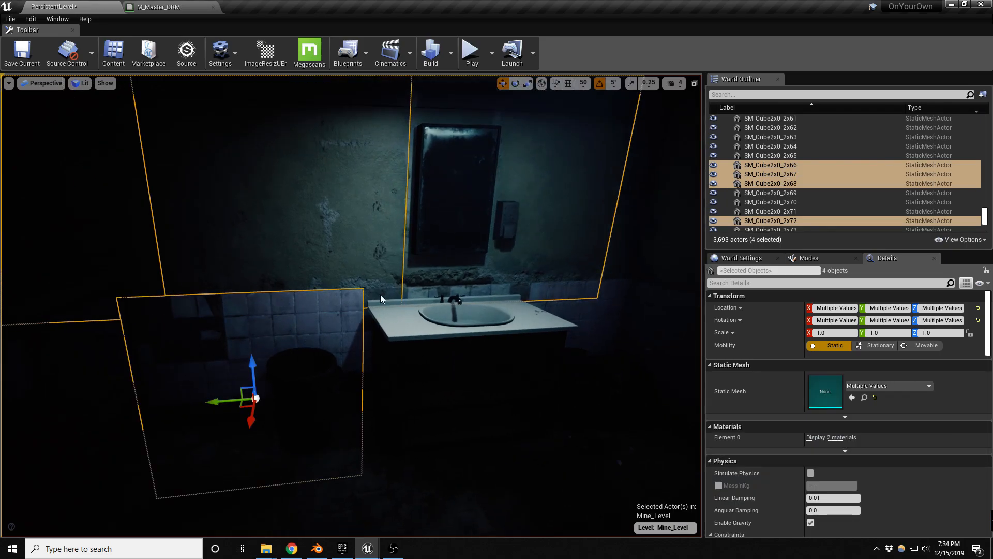
pyautogui.keyDown('ctrl'); pyautogui.click(488, 307); pyautogui.keyUp('ctrl')
pyautogui.keyDown('ctrl'); pyautogui.click(603, 321); pyautogui.keyUp('ctrl')
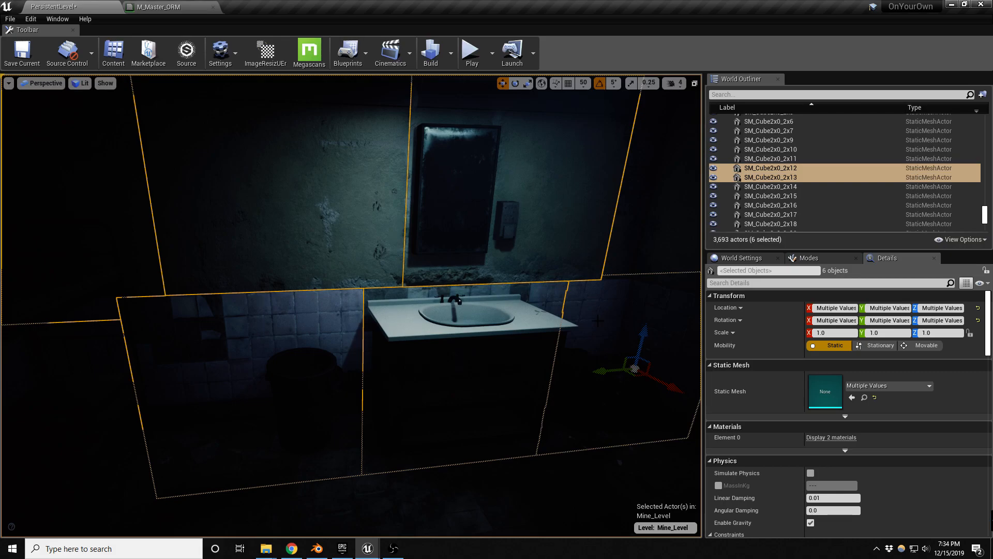
pyautogui.keyDown('ctrl'); pyautogui.click(70, 363); pyautogui.keyUp('ctrl')
# - Add the washroom's surrounding floor and ceiling slabs to the selected wall panels
pyautogui.moveTo(78, 362)
pyautogui.mouseDown(button='right')
pyautogui.moveTo(10, 354)
pyautogui.moveTo(77, 371)
pyautogui.mouseUp(button='right')
pyautogui.keyDown('ctrl'); pyautogui.click(249, 341); pyautogui.keyUp('ctrl')
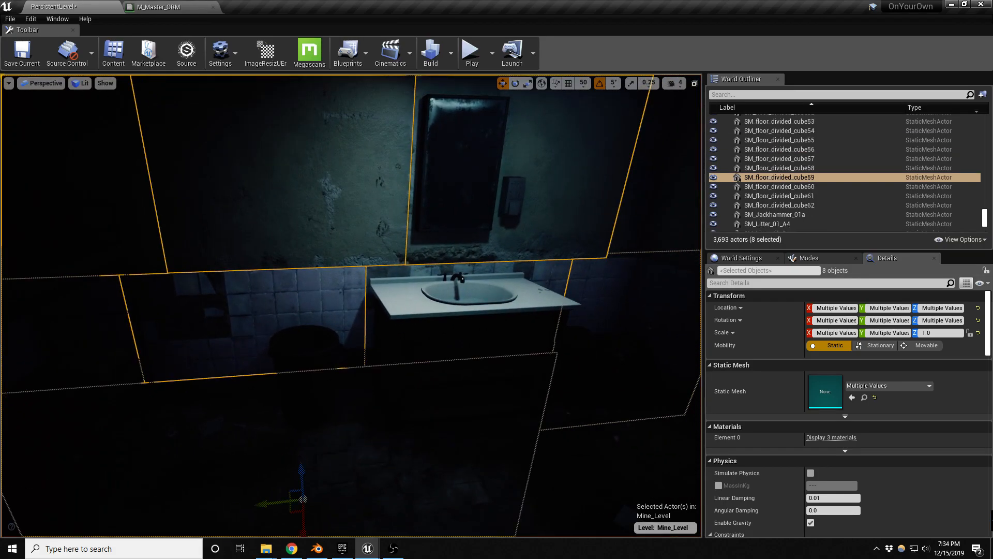
pyautogui.moveTo(249, 342); pyautogui.dragTo(271, 381, button='right')
pyautogui.keyDown('ctrl'); pyautogui.click(408, 307); pyautogui.keyUp('ctrl')
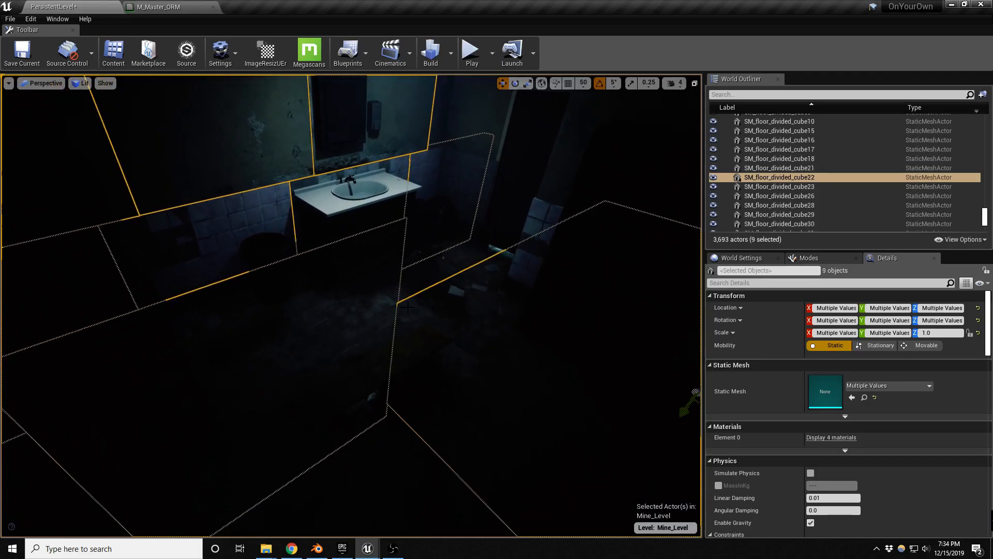
pyautogui.keyDown('ctrl'); pyautogui.click(444, 270); pyautogui.keyUp('ctrl')
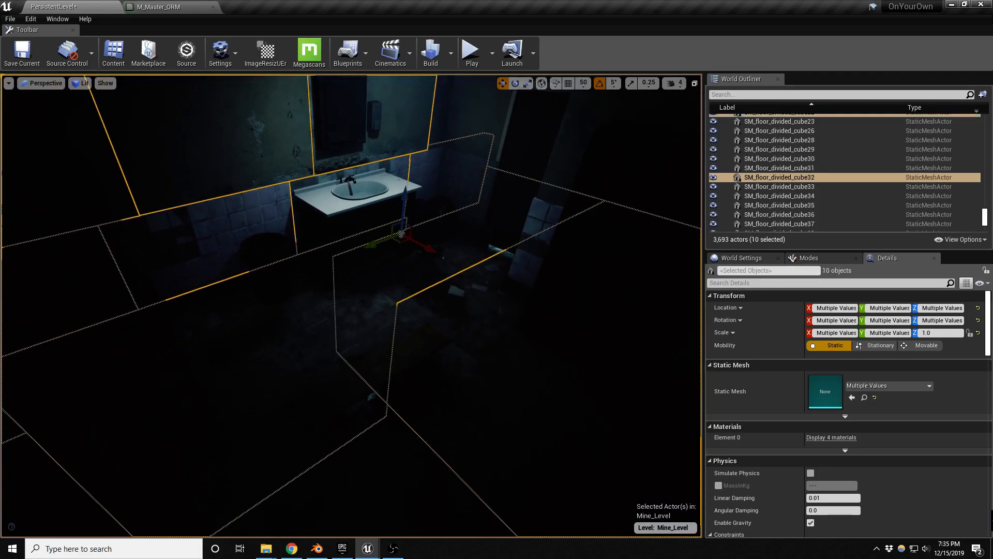
pyautogui.keyDown('ctrl'); pyautogui.click(269, 282); pyautogui.keyUp('ctrl')
pyautogui.moveTo(322, 309); pyautogui.dragTo(368, 380, button='right')
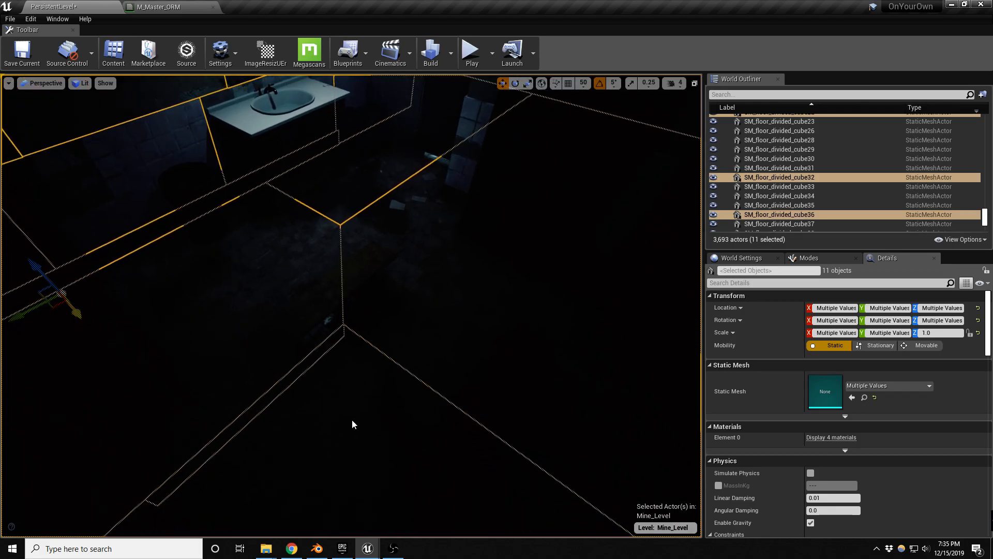
pyautogui.keyDown('ctrl'); pyautogui.click(353, 424); pyautogui.keyUp('ctrl')
# - Try to duplicate the selected room pieces across the corridor, and undo the duplication
pyautogui.moveTo(354, 424); pyautogui.dragTo(396, 385, button='right')
pyautogui.press('XF86AudioLowerVolume')
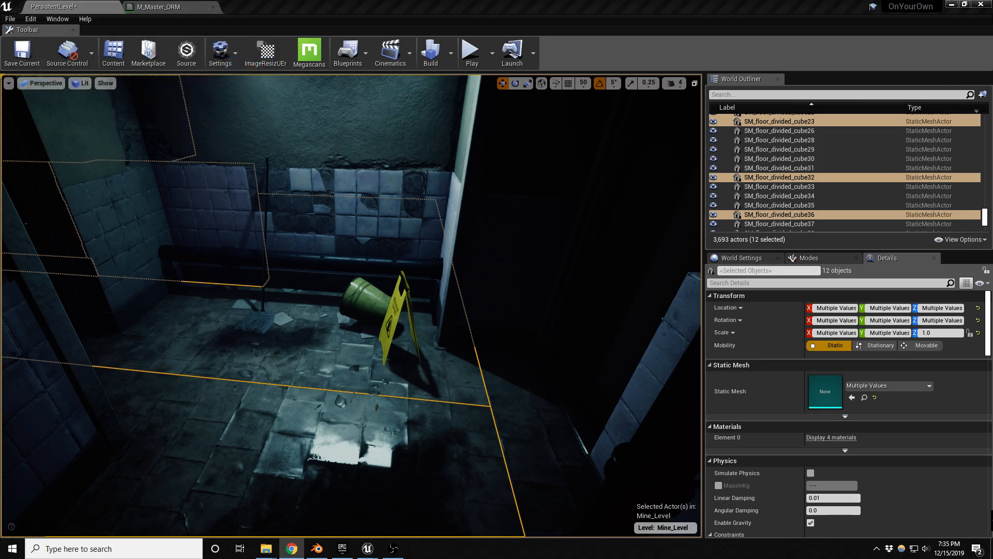
pyautogui.moveTo(255, 336); pyautogui.dragTo(191, 336, button='right')
pyautogui.press('s')
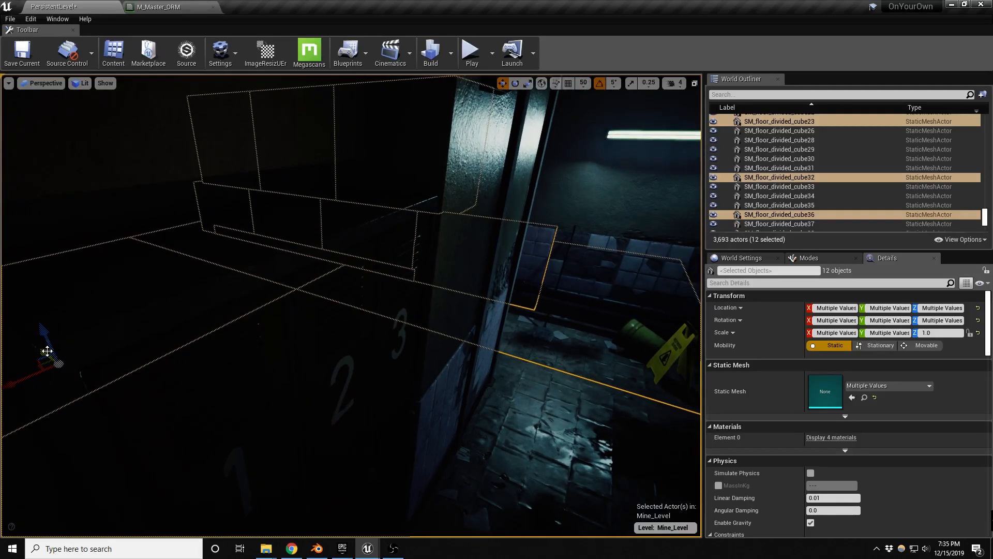
pyautogui.keyDown('alt'); pyautogui.moveTo(48, 352); pyautogui.dragTo(584, 492); pyautogui.keyUp('alt')
pyautogui.moveTo(584, 492); pyautogui.dragTo(638, 483, button='right')
pyautogui.hotkey('ctrl', 'z')
# - Duplicate the 12 selected wall and floor pieces to the other side of the corridor, and switch the viewport to unlit
pyautogui.moveTo(491, 397); pyautogui.dragTo(463, 394, button='right')
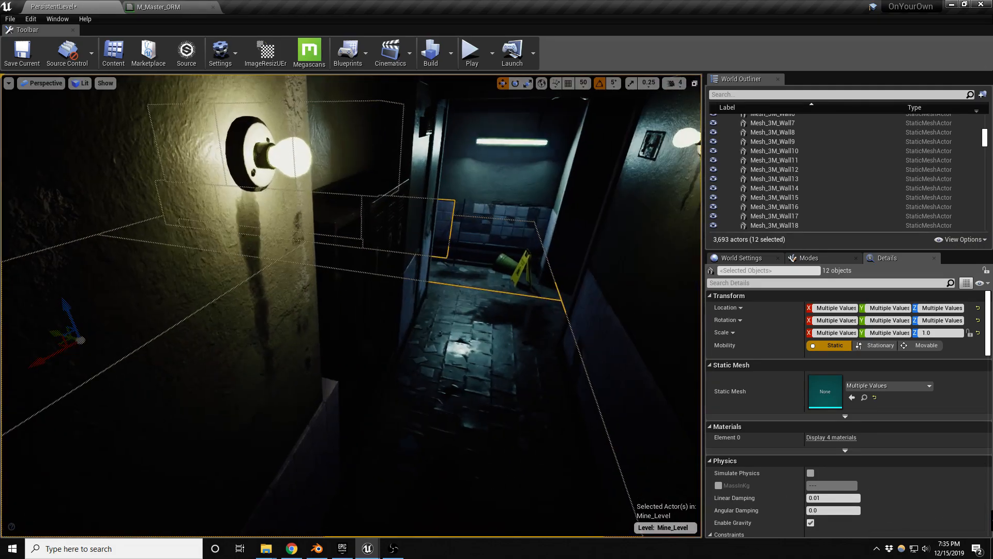
pyautogui.keyDown('ctrl'); pyautogui.click(485, 380); pyautogui.keyUp('ctrl')
pyautogui.keyDown('ctrl'); pyautogui.click(484, 381); pyautogui.keyUp('ctrl')
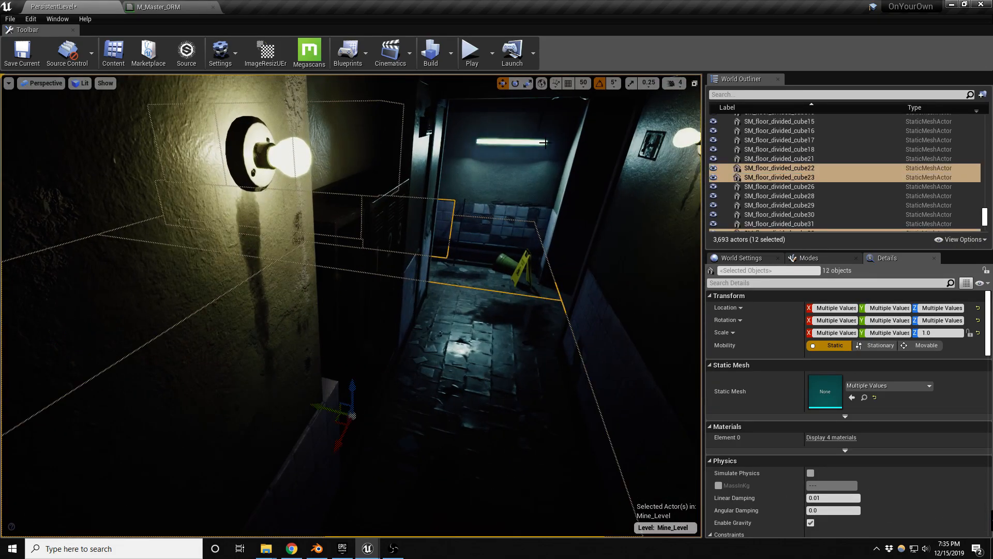
pyautogui.keyDown('alt'); pyautogui.moveTo(331, 400); pyautogui.dragTo(639, 430); pyautogui.keyUp('alt')
pyautogui.moveTo(639, 430); pyautogui.dragTo(659, 423, button='right')
pyautogui.hotkey('alt', '3')
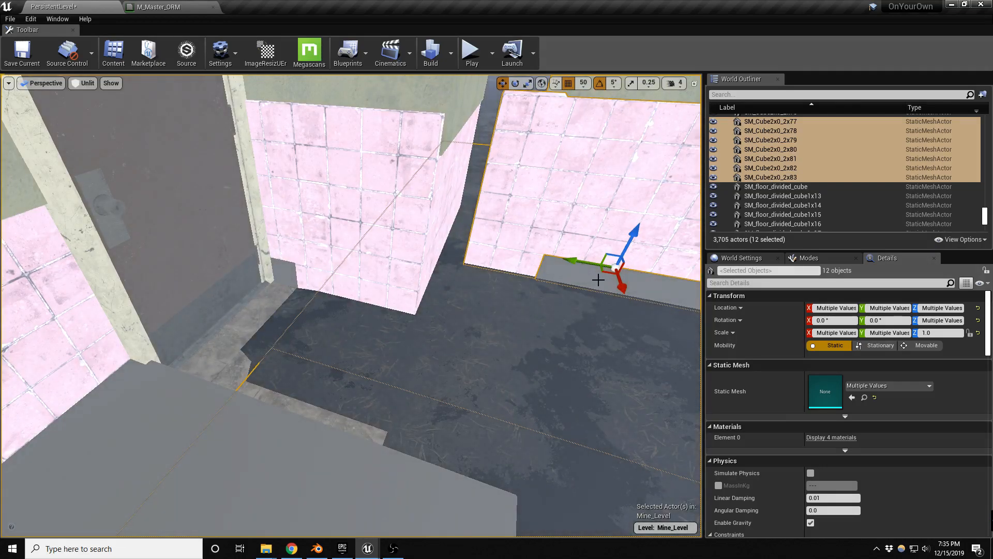
# - Try to slide the copied room pieces against the corridor with a grid snap of 50, and undo the recent moves
pyautogui.moveTo(557, 263); pyautogui.dragTo(527, 266)
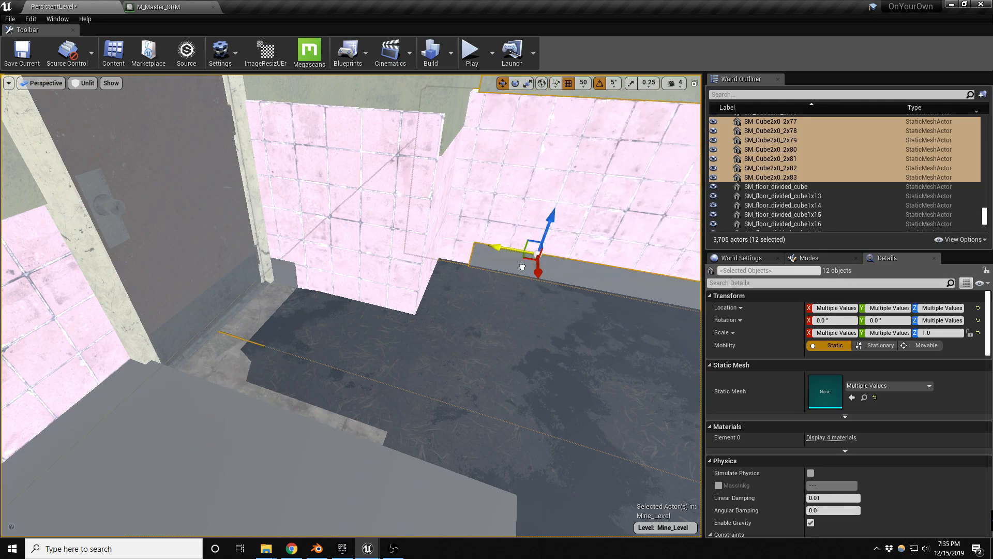
pyautogui.hotkey('ctrl', 'z')
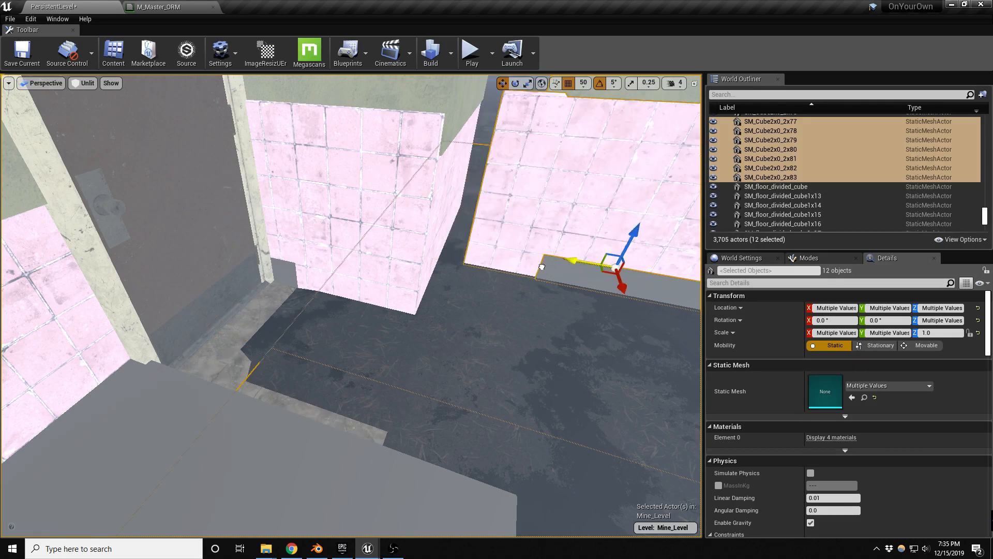
pyautogui.hotkey('ctrl', 'z')
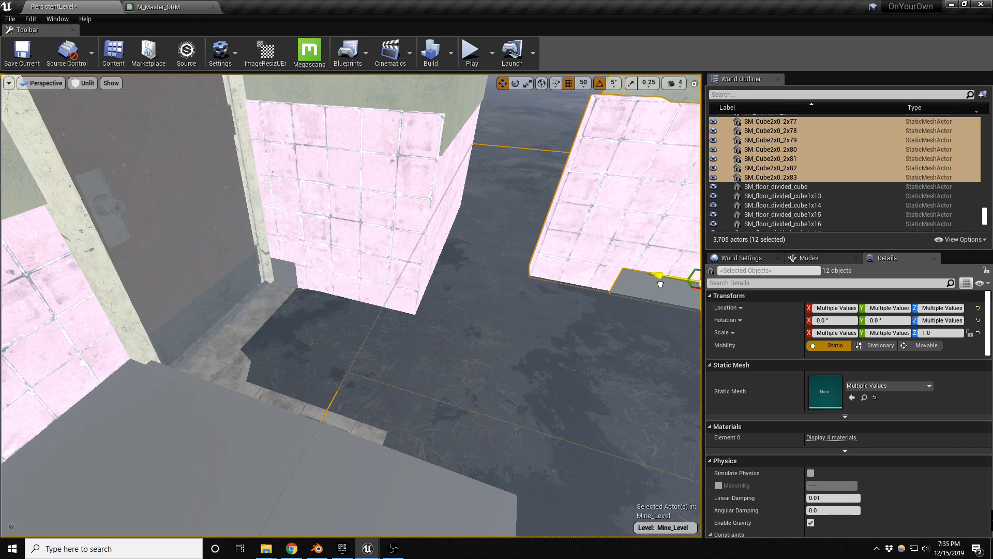
pyautogui.hotkey('ctrl', 'z')
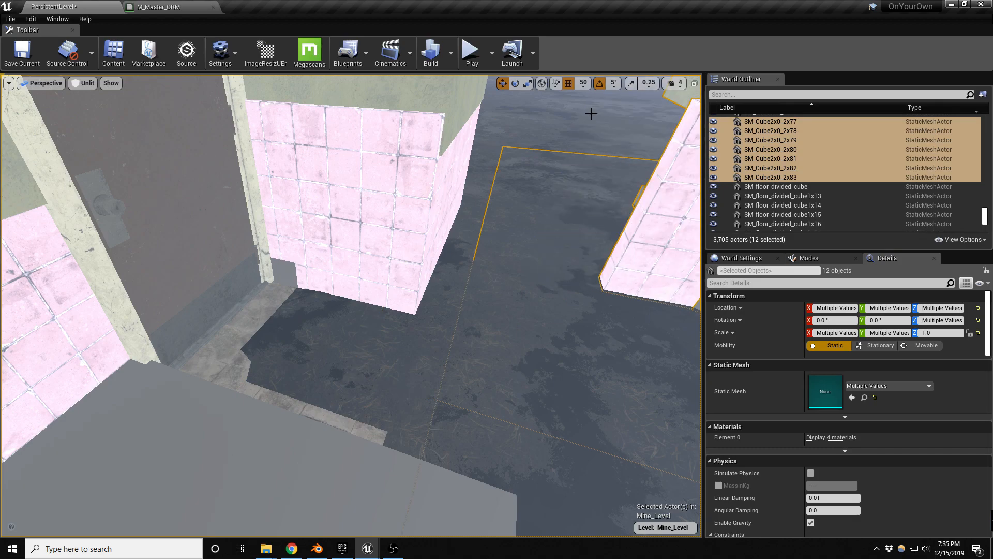
# - Set the position grid snap to 10 and shift the copied room pieces closer to the corridor wall
pyautogui.click(584, 83)
pyautogui.click(595, 124)
pyautogui.moveTo(595, 126); pyautogui.dragTo(600, 129, button='right')
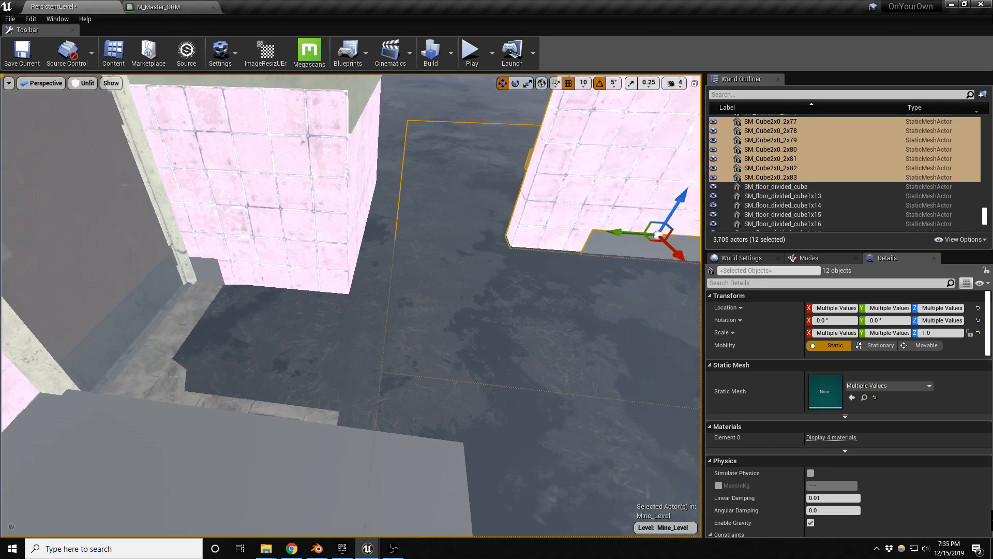
pyautogui.moveTo(533, 230); pyautogui.dragTo(546, 230, button='right')
pyautogui.moveTo(548, 216); pyautogui.dragTo(542, 217)
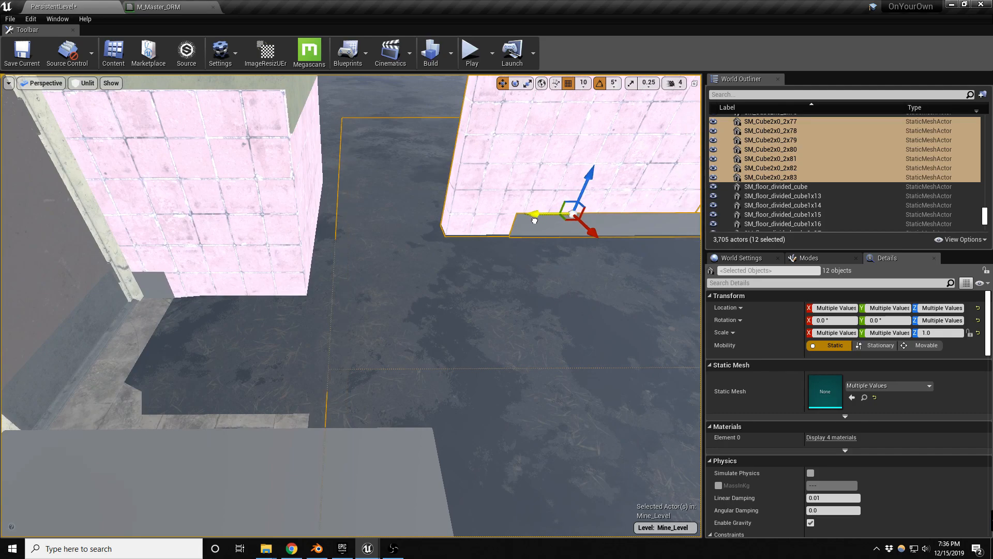
pyautogui.moveTo(535, 220); pyautogui.dragTo(525, 222)
pyautogui.scroll(1, 373, 273)
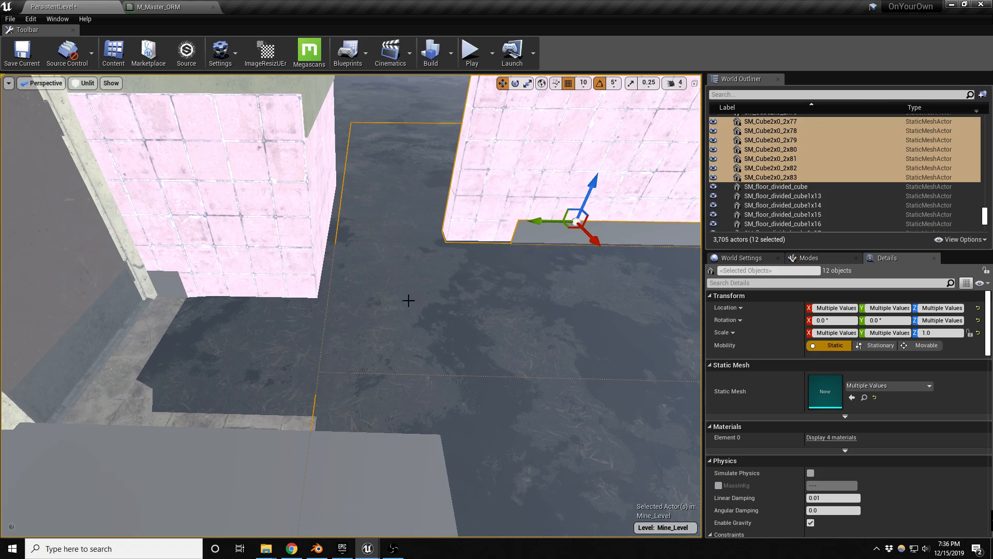
# - Sculpt down the landscape covering the copied room's floor, and return to placement mode
pyautogui.click(296, 331)
pyautogui.hotkey('shift', '2')
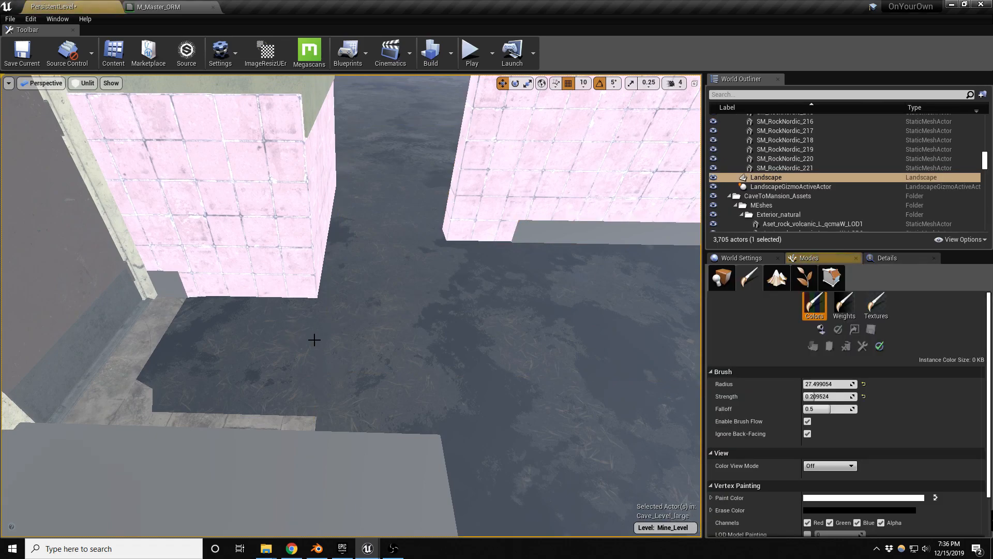
pyautogui.hotkey('shift', '3')
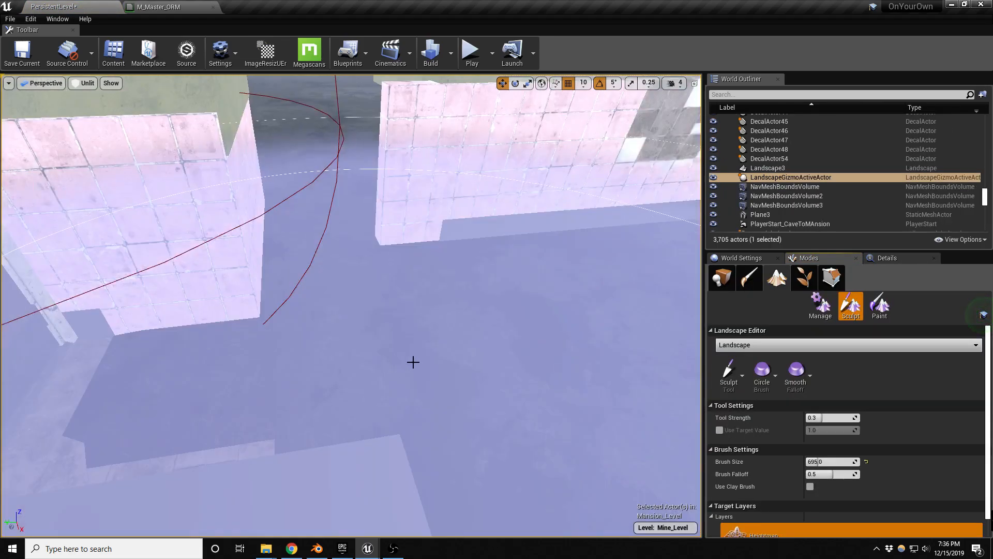
pyautogui.click(352, 328)
pyautogui.moveTo(364, 322)
pyautogui.mouseDown(button='right')
pyautogui.moveTo(520, 269)
pyautogui.moveTo(428, 290)
pyautogui.moveTo(460, 292)
pyautogui.mouseUp(button='right')
pyautogui.hotkey('shift', '1')
# - Delete two overlapping floor pieces, including SM_floor_divided_cube64, from the copied room
pyautogui.click(427, 290)
pyautogui.press('s')
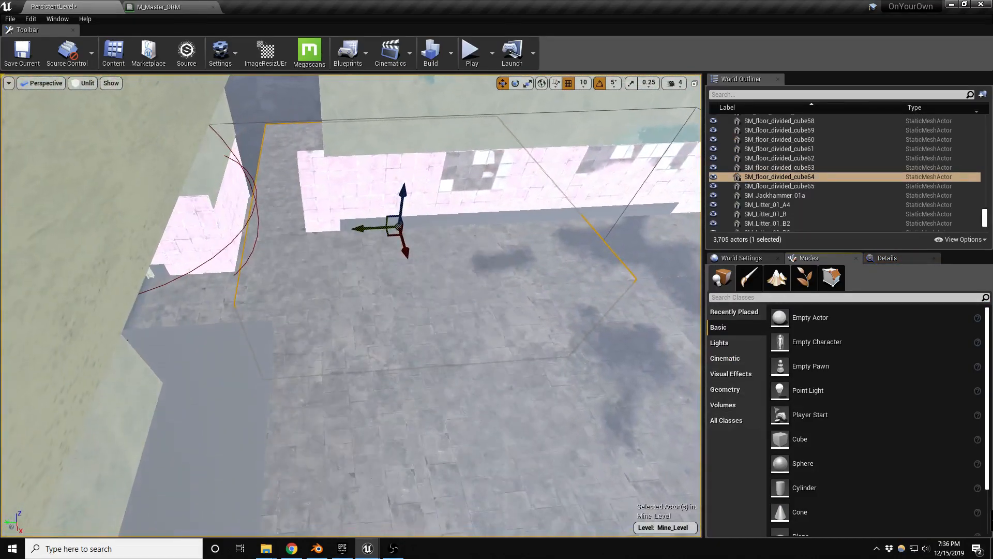
pyautogui.press('Delete')
pyautogui.click(410, 359)
pyautogui.press('Delete')
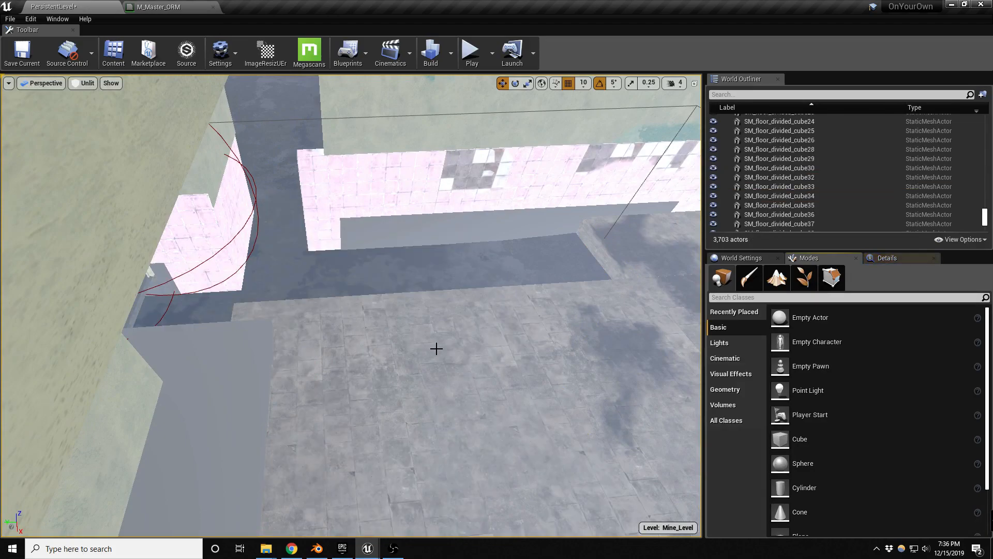
# - Return to the lit view and duplicate the tube light BP_light30 sideways past the wall into the dark area
pyautogui.moveTo(410, 359); pyautogui.dragTo(494, 279, button='right')
pyautogui.moveTo(486, 328)
pyautogui.mouseDown(button='right')
pyautogui.moveTo(362, 305)
pyautogui.moveTo(305, 311)
pyautogui.moveTo(298, 344)
pyautogui.moveTo(336, 339)
pyautogui.moveTo(344, 289)
pyautogui.moveTo(99, 282)
pyautogui.moveTo(106, 274)
pyautogui.mouseUp(button='right')
pyautogui.hotkey('alt', '4')
pyautogui.click(297, 243)
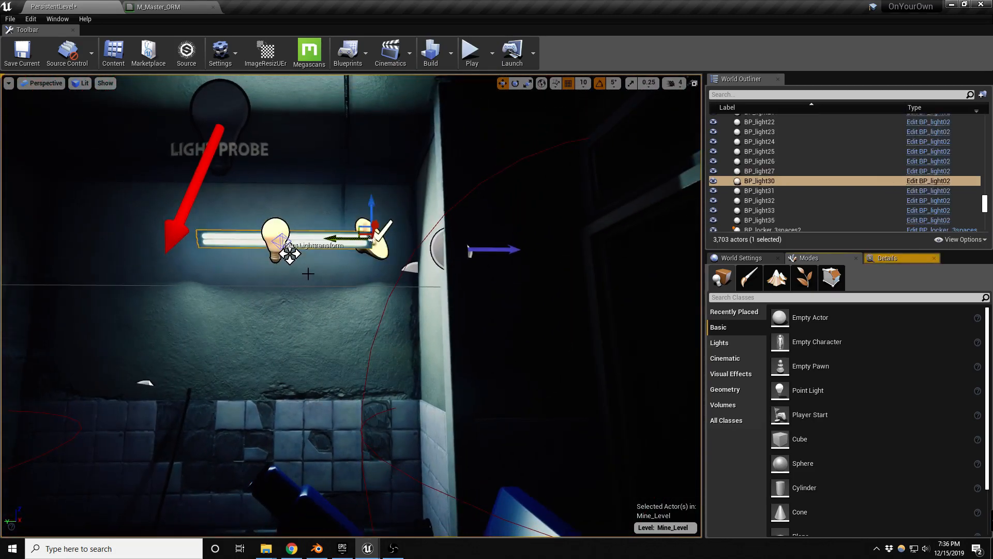
pyautogui.keyDown('alt'); pyautogui.moveTo(337, 238); pyautogui.dragTo(693, 240); pyautogui.keyUp('alt')
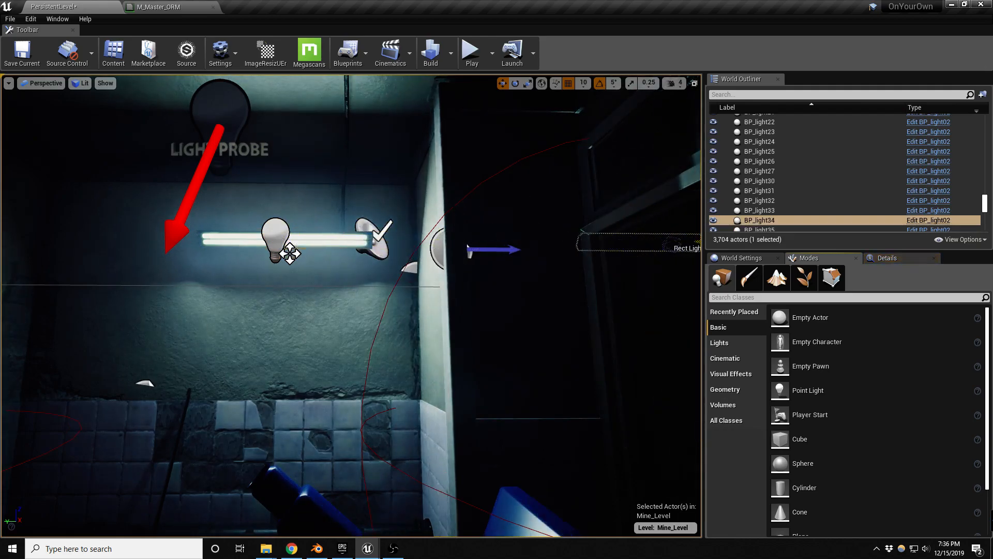
# - Select the ceiling slab SM_floor_divided_cube49 above the rooms and adjust its scale
pyautogui.moveTo(290, 254); pyautogui.dragTo(372, 380, button='right')
pyautogui.moveTo(429, 334); pyautogui.dragTo(413, 306, button='right')
pyautogui.click(407, 307)
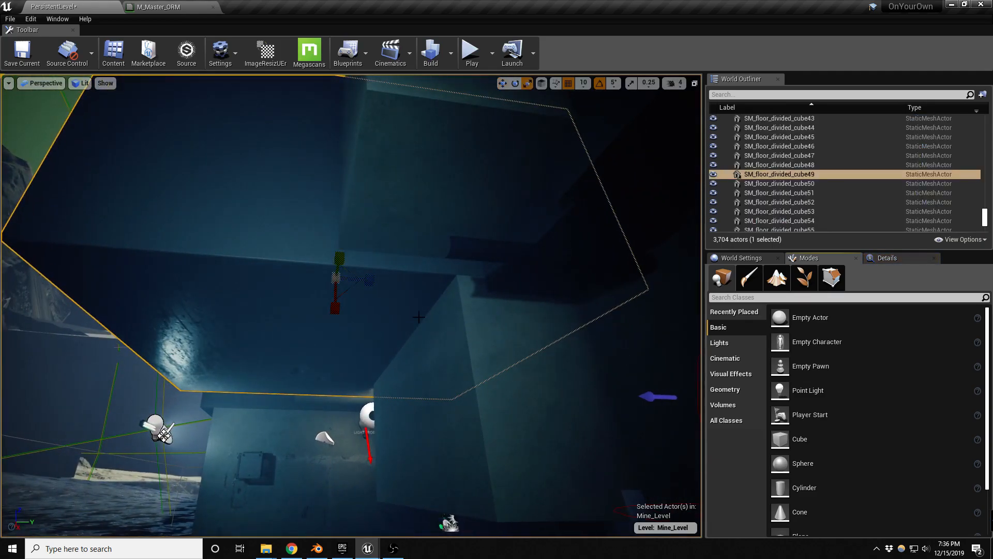
pyautogui.moveTo(373, 284); pyautogui.dragTo(316, 282)
pyautogui.moveTo(164, 436); pyautogui.dragTo(405, 304)
pyautogui.moveTo(405, 304); pyautogui.dragTo(463, 287, button='right')
pyautogui.moveTo(370, 270); pyautogui.dragTo(370, 268, button='right')
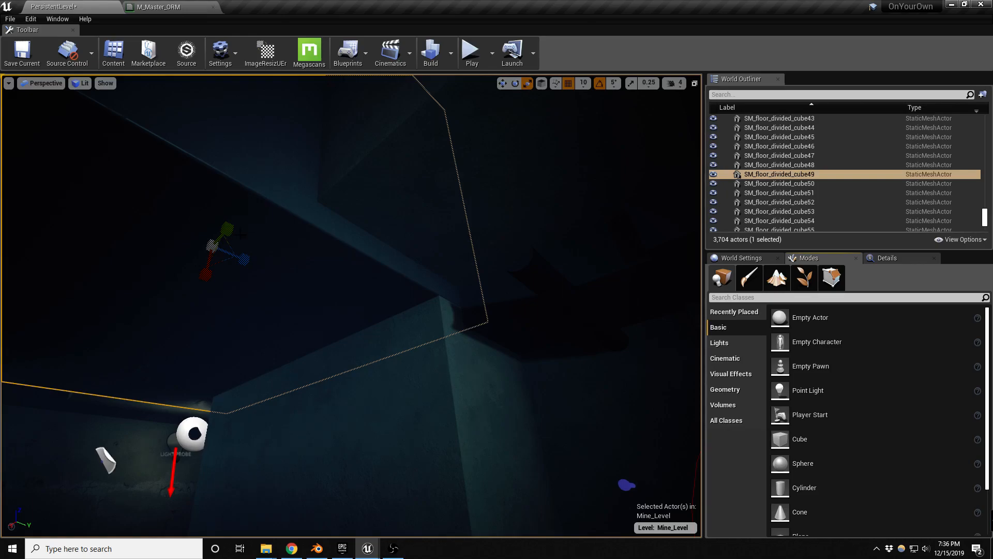
pyautogui.moveTo(221, 256); pyautogui.dragTo(222, 257)
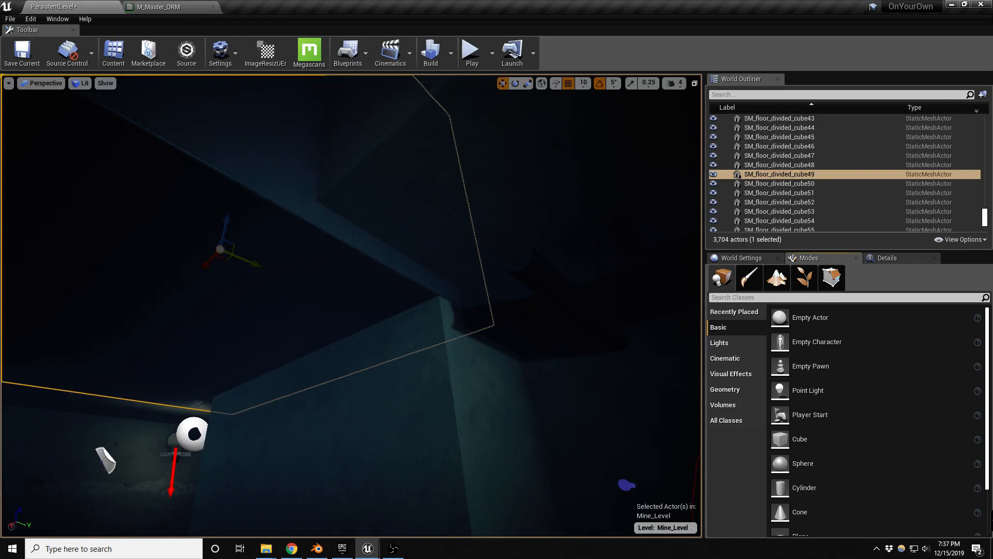
# - Move the ceiling slab SM_floor_divided_cube49 sideways with position snapping off, checking its edge beside the corridor
pyautogui.moveTo(229, 260); pyautogui.dragTo(287, 289)
pyautogui.keyDown('alt'); pyautogui.moveTo(394, 371); pyautogui.dragTo(264, 368); pyautogui.keyUp('alt')
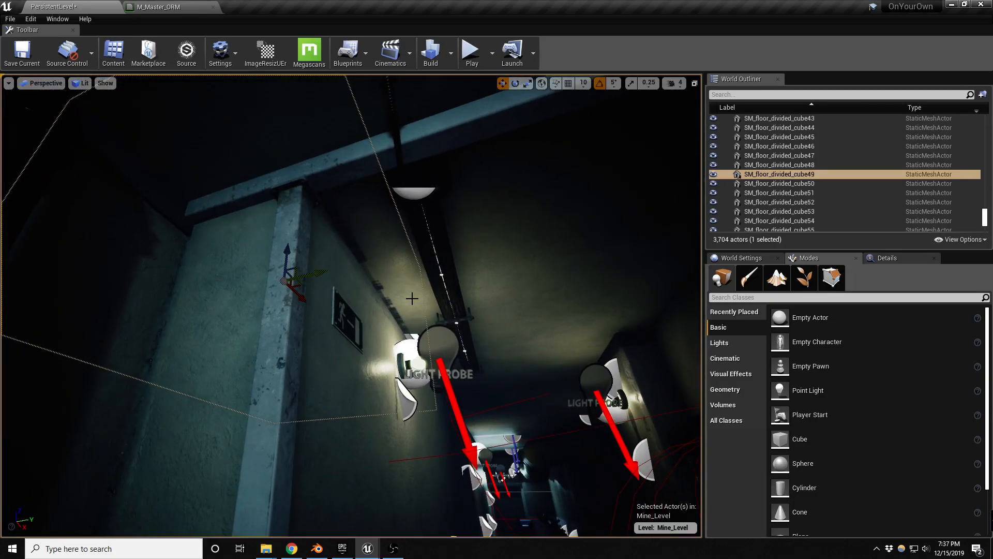
pyautogui.moveTo(314, 273); pyautogui.dragTo(334, 264)
pyautogui.keyDown('alt'); pyautogui.moveTo(362, 321); pyautogui.dragTo(452, 315); pyautogui.keyUp('alt')
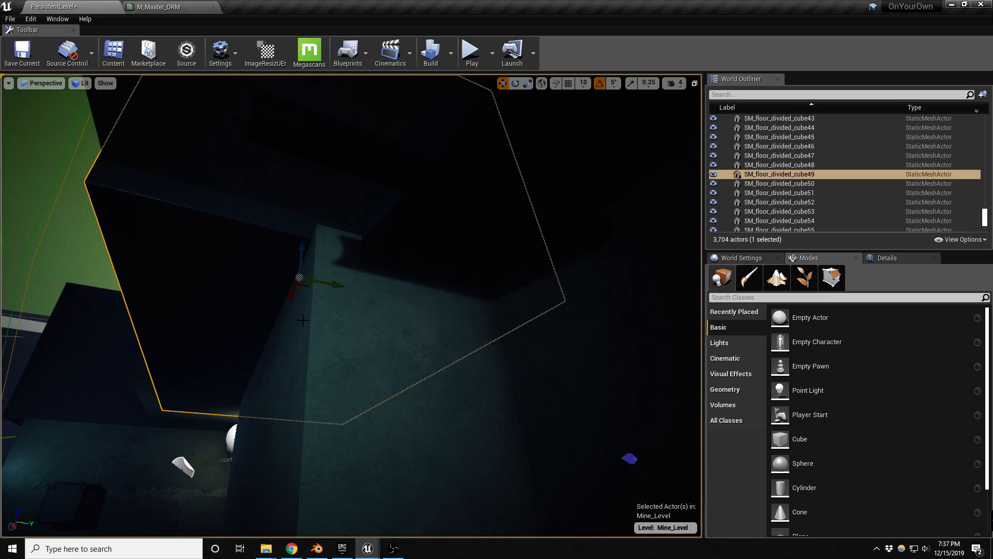
# - Nudge the ceiling slab SM_floor_divided_cube49 sideways, checking its edge against the corridor wall and beam from both sides
pyautogui.keyDown('alt'); pyautogui.moveTo(331, 286); pyautogui.dragTo(369, 262); pyautogui.keyUp('alt')
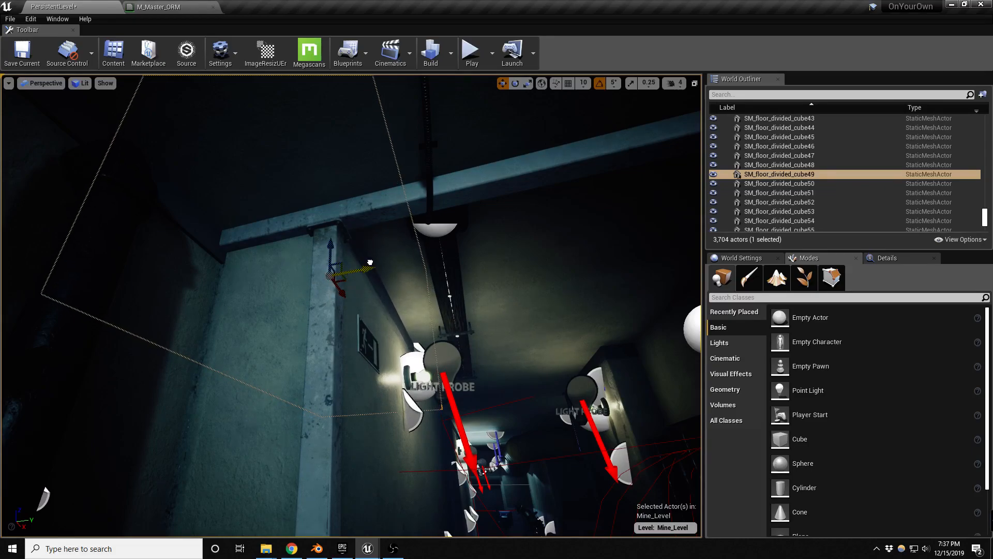
pyautogui.keyDown('alt'); pyautogui.moveTo(282, 330); pyautogui.dragTo(373, 327); pyautogui.keyUp('alt')
pyautogui.moveTo(373, 327); pyautogui.dragTo(337, 352, button='right')
pyautogui.press('d')
pyautogui.moveTo(398, 295); pyautogui.dragTo(396, 294, button='right')
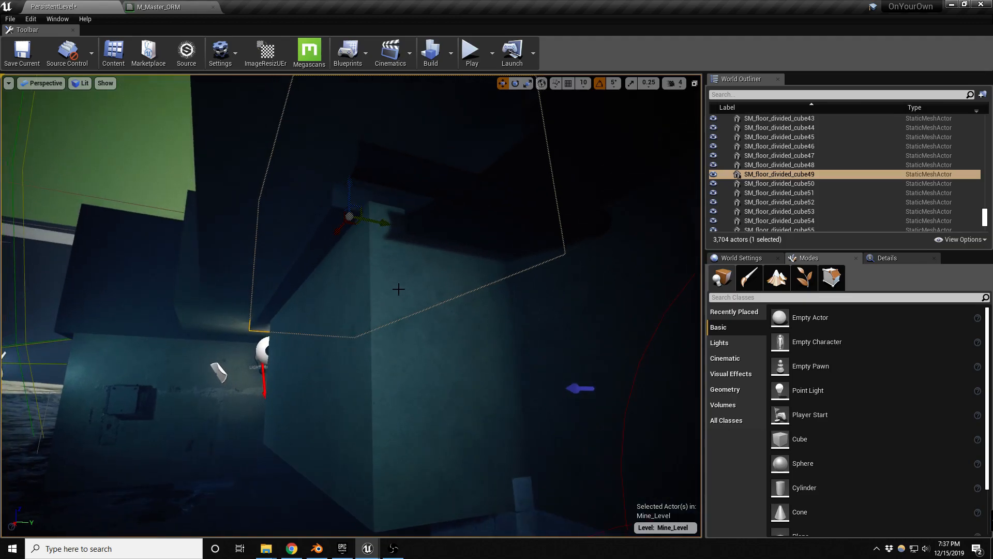
pyautogui.keyDown('alt'); pyautogui.moveTo(463, 377); pyautogui.dragTo(556, 415); pyautogui.keyUp('alt')
pyautogui.moveTo(463, 377); pyautogui.dragTo(435, 499, button='right')
# - Replace the mesh of SM_floor_divided_cube55 below the wall corner with SM_Cube1x0_2x1 and set its X and Y scale to 1.0
pyautogui.press('d')
pyautogui.click(417, 350)
pyautogui.keyDown('alt'); pyautogui.moveTo(417, 350); pyautogui.dragTo(378, 352); pyautogui.keyUp('alt')
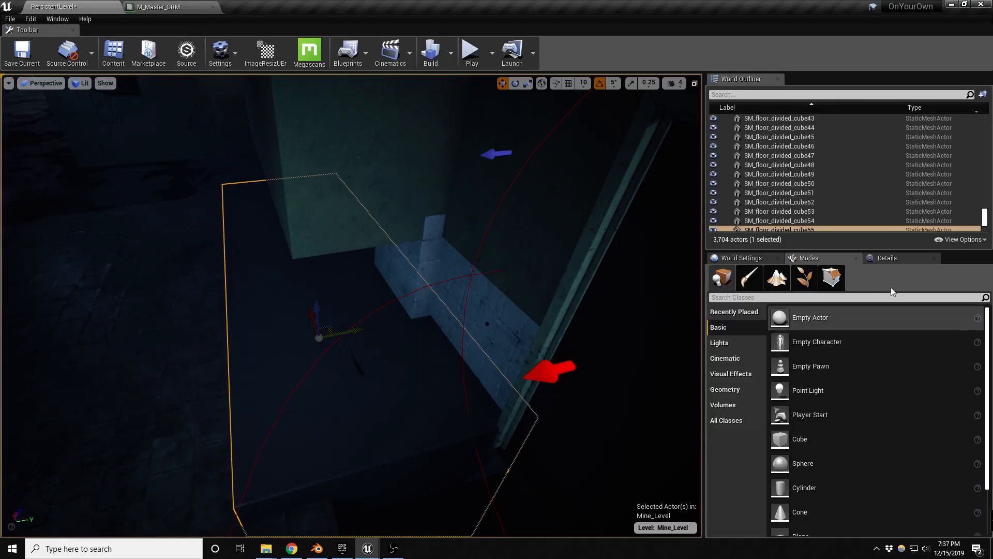
pyautogui.click(891, 258)
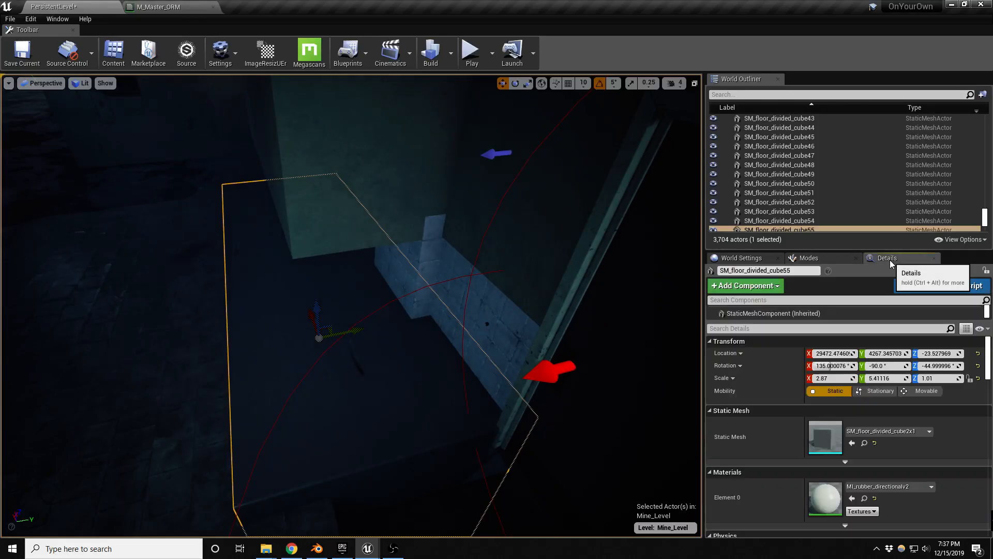
pyautogui.click(407, 176)
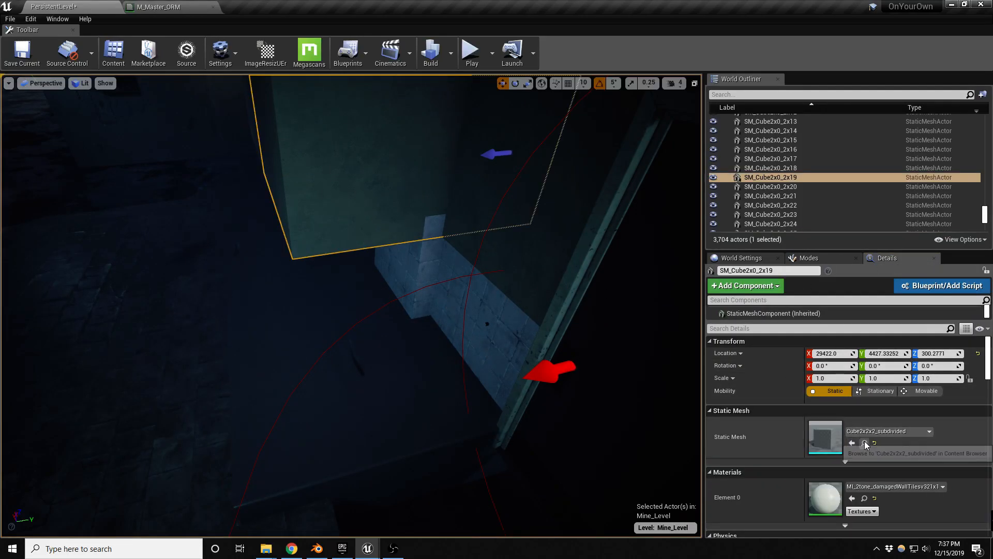
pyautogui.click(377, 388)
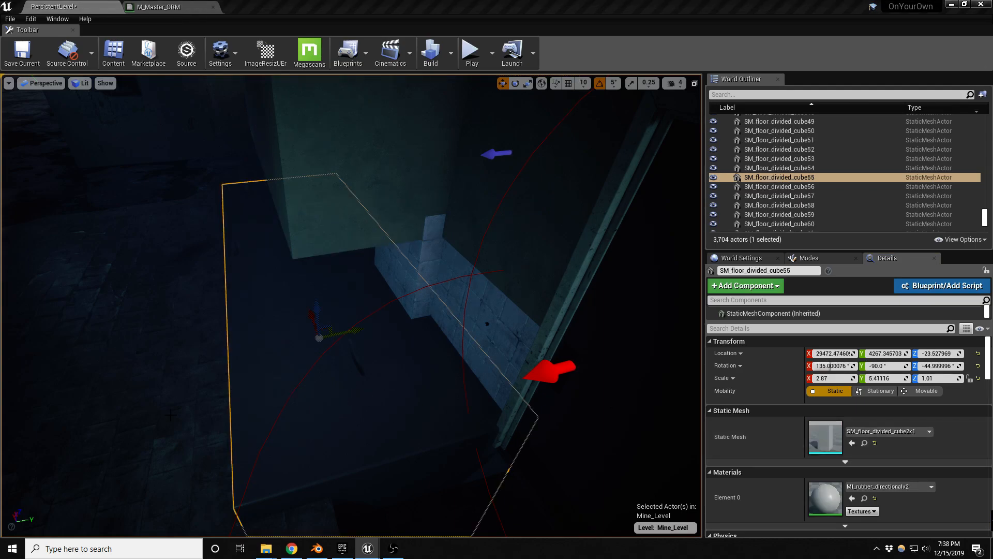
pyautogui.click(852, 443)
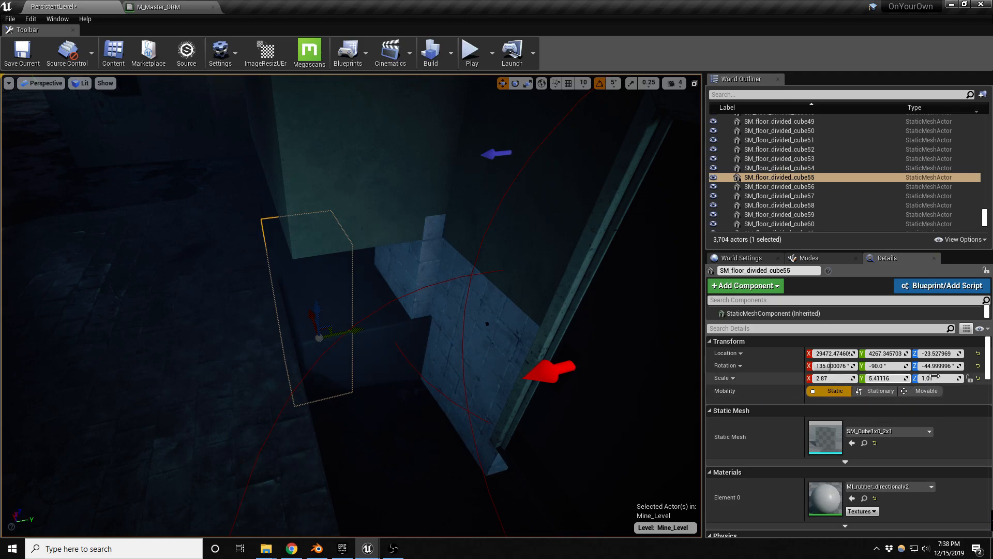
pyautogui.press('Tab')
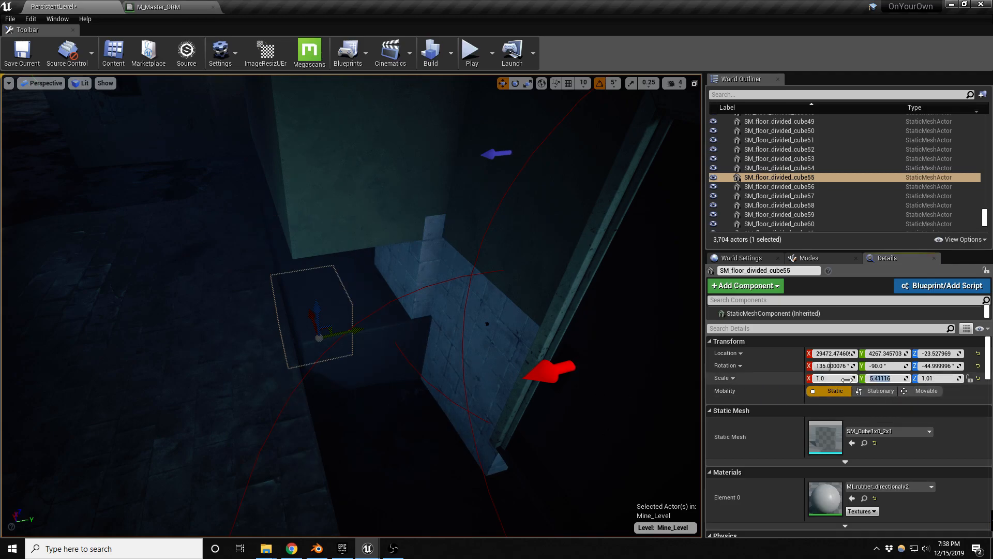
# - Move SM_floor_divided_cube55 out to the tiled wall corner and rotate it so its long side stands along the wall end
pyautogui.keyDown('alt'); pyautogui.moveTo(253, 388); pyautogui.dragTo(262, 391); pyautogui.keyUp('alt')
pyautogui.moveTo(313, 324); pyautogui.dragTo(525, 337)
pyautogui.press('e')
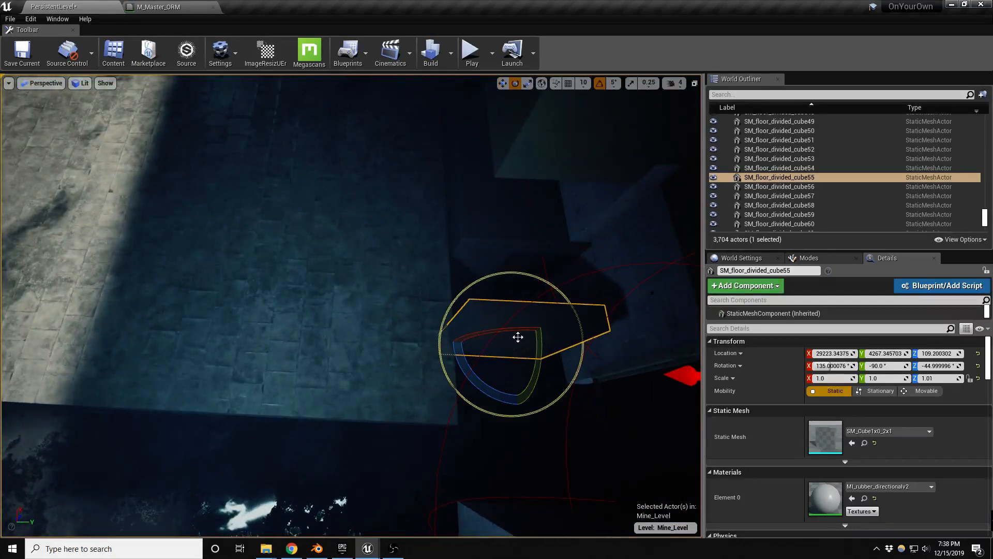
pyautogui.moveTo(478, 378); pyautogui.dragTo(514, 383)
pyautogui.press('w')
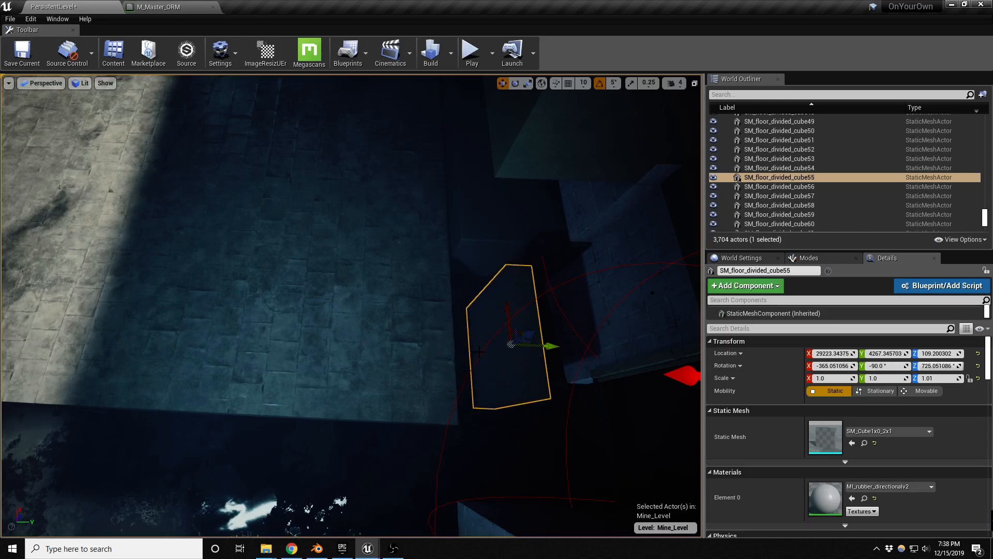
pyautogui.moveTo(520, 334); pyautogui.dragTo(625, 294)
# - Lower SM_floor_divided_cube55 to the foot of the door frame and stretch its Y scale to about 1.18
pyautogui.keyDown('alt'); pyautogui.moveTo(569, 310); pyautogui.dragTo(414, 223); pyautogui.keyUp('alt')
pyautogui.moveTo(414, 222); pyautogui.dragTo(385, 222, button='right')
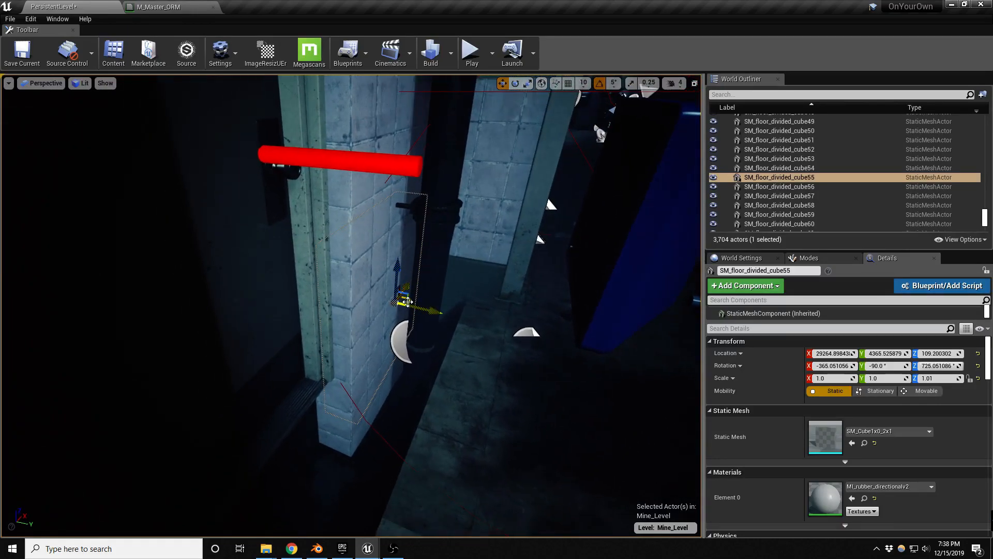
pyautogui.moveTo(403, 300); pyautogui.dragTo(411, 359)
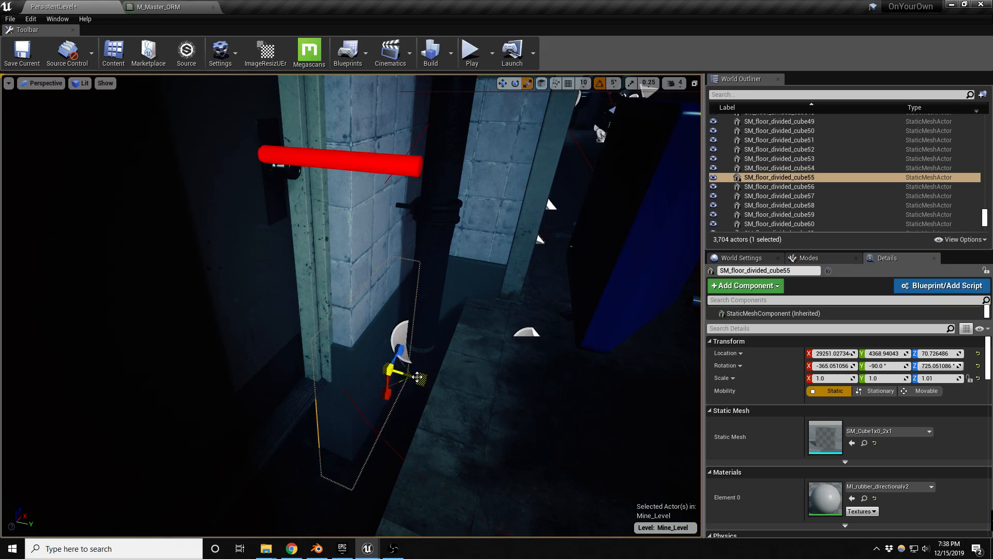
pyautogui.keyDown('alt'); pyautogui.moveTo(376, 412); pyautogui.dragTo(393, 407); pyautogui.keyUp('alt')
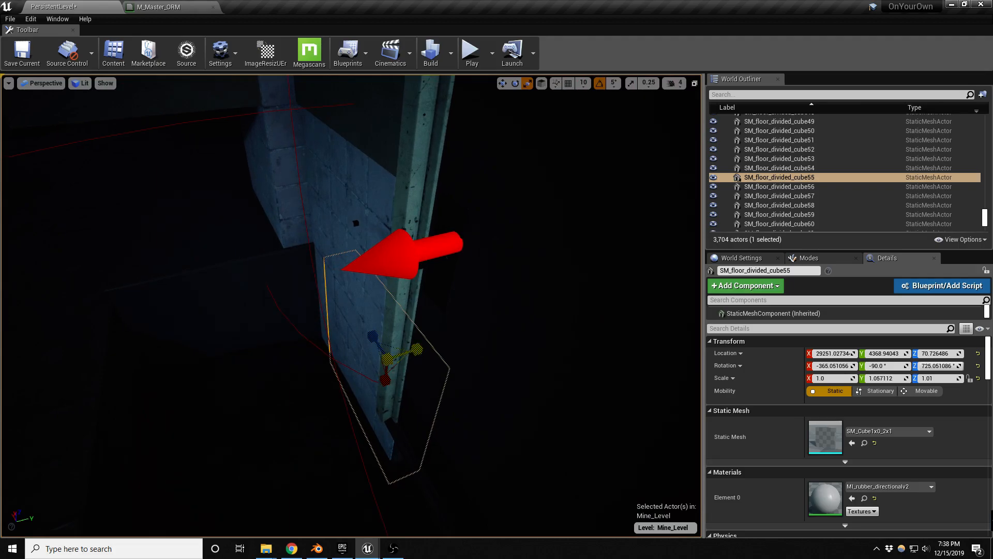
pyautogui.moveTo(417, 349); pyautogui.dragTo(421, 348)
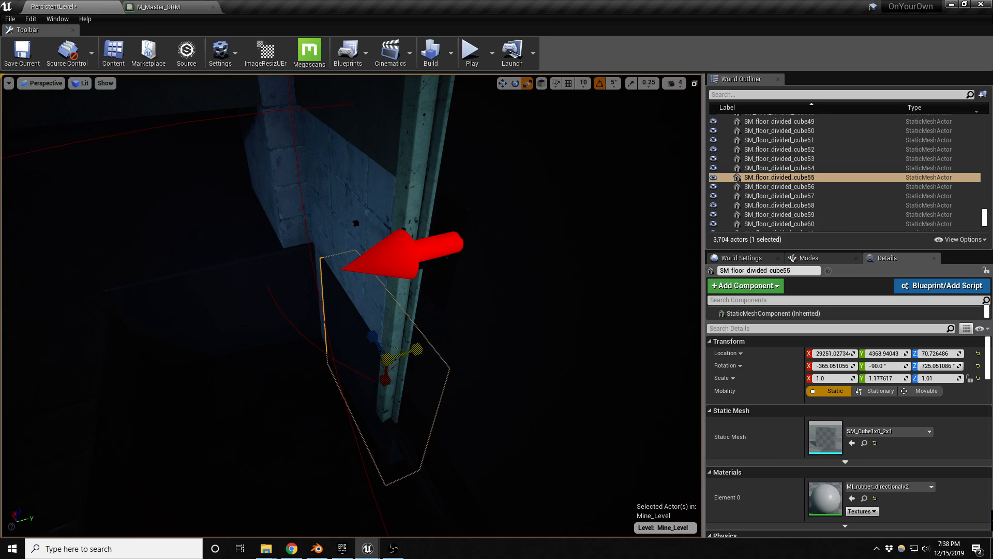
# - Select two linoleum floor pieces in the copied room, including SM_floor_divided_cube63, and delete them
pyautogui.moveTo(385, 355); pyautogui.dragTo(337, 359, button='right')
pyautogui.click(128, 358)
pyautogui.click(433, 372)
pyautogui.keyDown('ctrl'); pyautogui.click(96, 439); pyautogui.keyUp('ctrl')
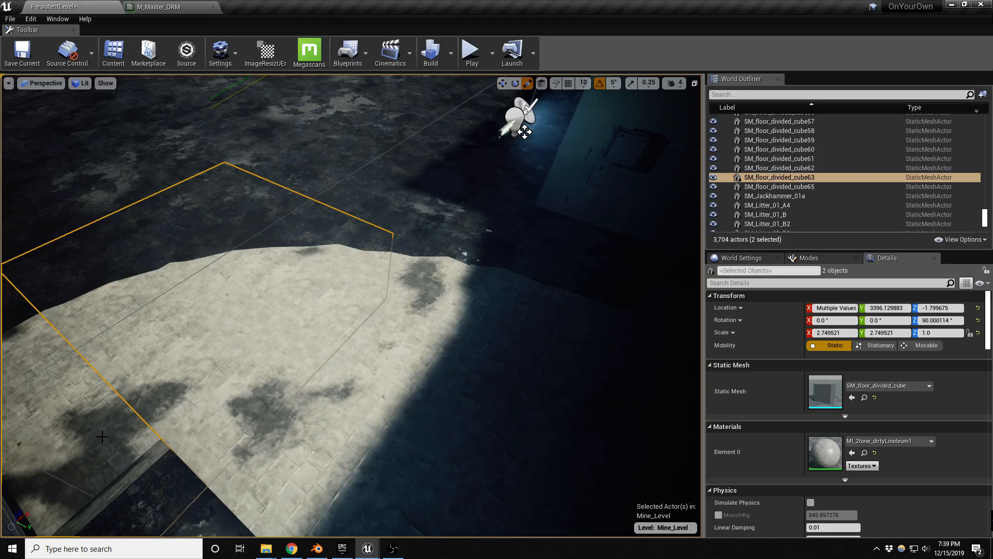
pyautogui.press('Delete')
# - Move the linoleum floor piece SM_floor_divided_cube25 with position snapping on so it reaches under the doorway walls
pyautogui.click(372, 415)
pyautogui.moveTo(357, 396); pyautogui.dragTo(486, 398, button='right')
pyautogui.press('w')
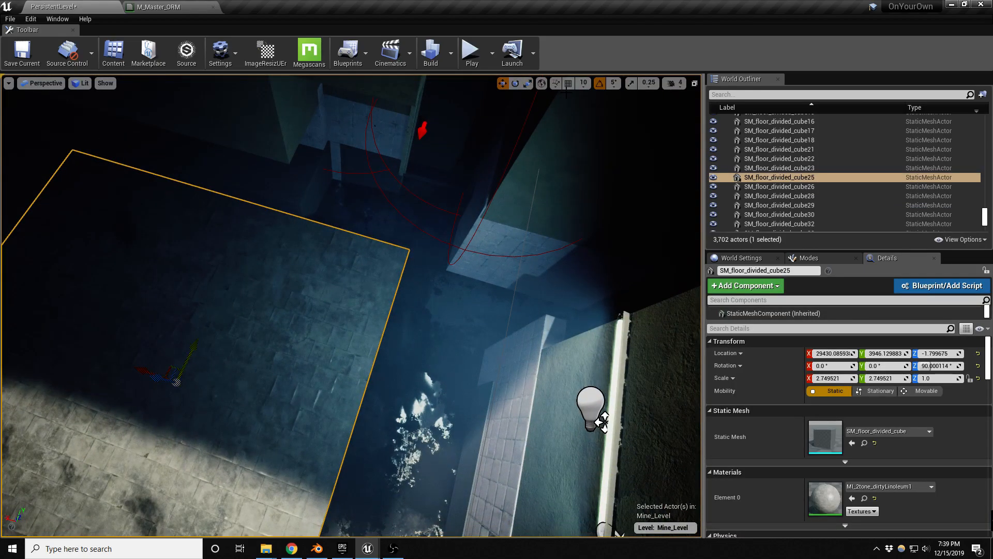
pyautogui.click(568, 82)
pyautogui.moveTo(170, 361); pyautogui.dragTo(310, 305)
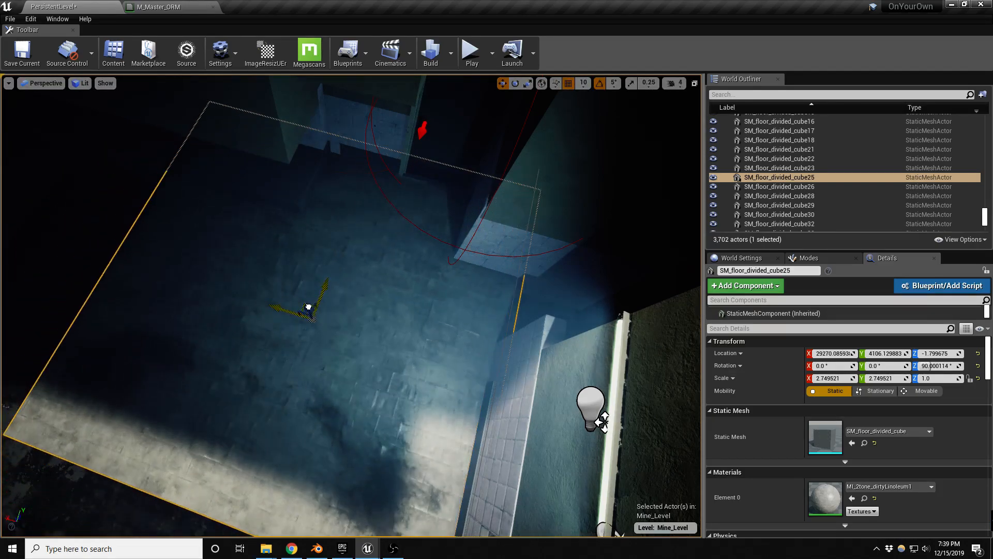
pyautogui.press('f')
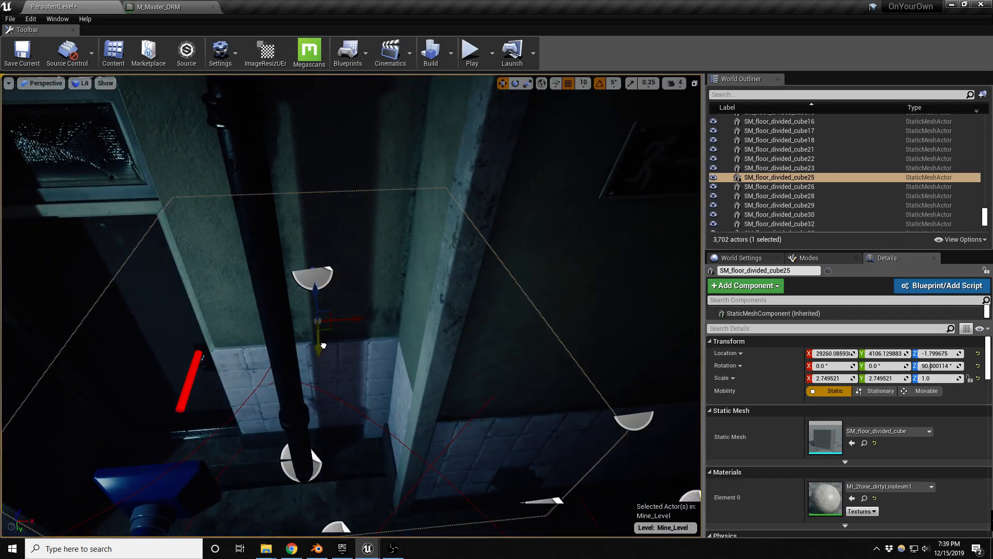
pyautogui.moveTo(323, 345); pyautogui.dragTo(324, 353)
# - Nudge the door BP_Interactable_Door_Lockpick into its frame with position snapping off, and save the level
pyautogui.moveTo(324, 352); pyautogui.dragTo(357, 362, button='right')
pyautogui.press('w')
pyautogui.press('s')
pyautogui.press('a')
pyautogui.press('w')
pyautogui.press('w')
pyautogui.press('w')
pyautogui.press('s')
pyautogui.click(336, 330)
pyautogui.press('w')
pyautogui.press('s')
pyautogui.click(302, 346)
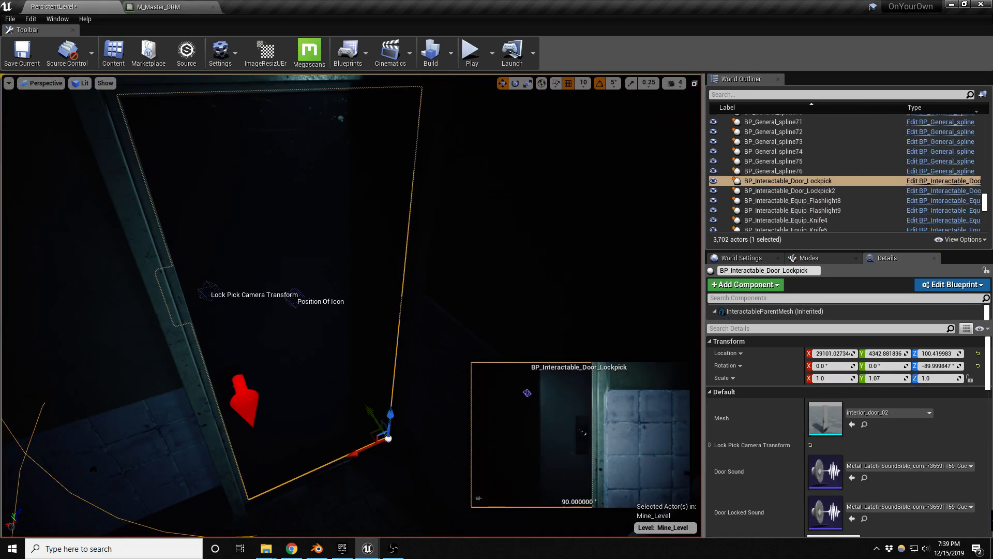
pyautogui.moveTo(376, 411); pyautogui.dragTo(429, 437)
pyautogui.click(569, 84)
pyautogui.moveTo(368, 419); pyautogui.dragTo(422, 290)
pyautogui.press('s')
pyautogui.moveTo(357, 305); pyautogui.dragTo(367, 328, button='right')
pyautogui.hotkey('ctrl', 's')
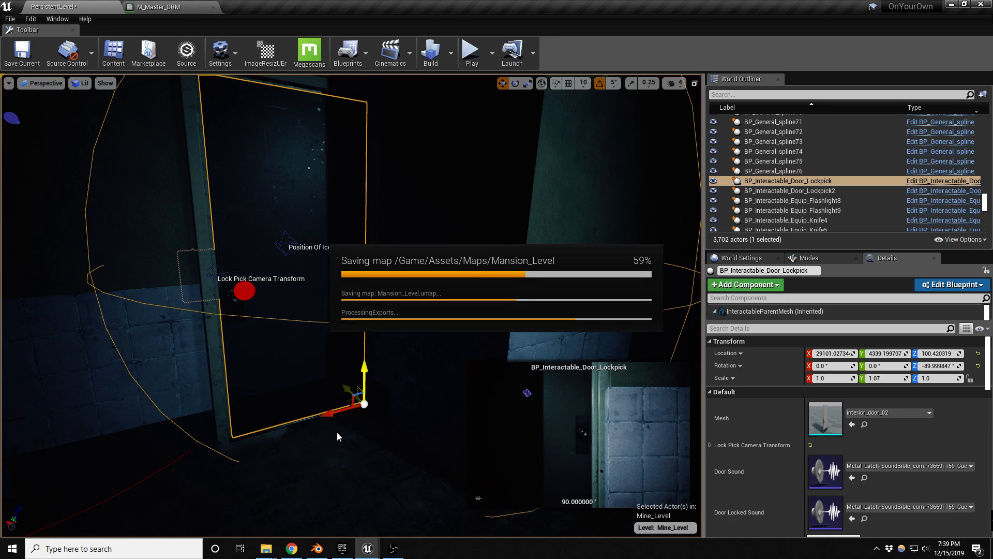
# - Select the lower wall block SM_Cube2x0_2x15 beside the door and widen its X scale to about 1.02
pyautogui.moveTo(357, 437); pyautogui.dragTo(367, 403, button='right')
pyautogui.click(398, 290)
pyautogui.moveTo(397, 290); pyautogui.dragTo(304, 288, button='right')
pyautogui.click(406, 339)
pyautogui.moveTo(406, 339); pyautogui.dragTo(322, 341, button='right')
pyautogui.press('r')
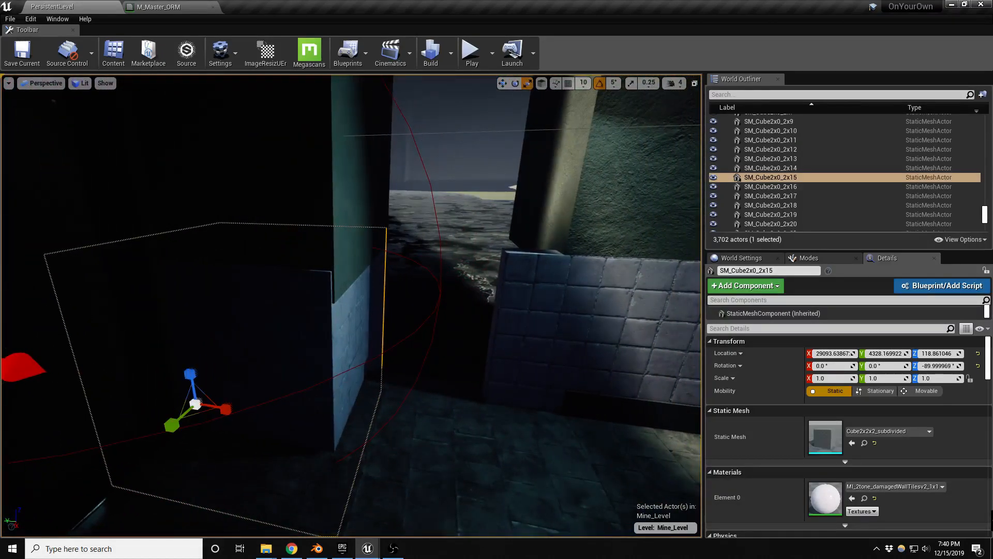
pyautogui.moveTo(227, 408); pyautogui.dragTo(230, 413)
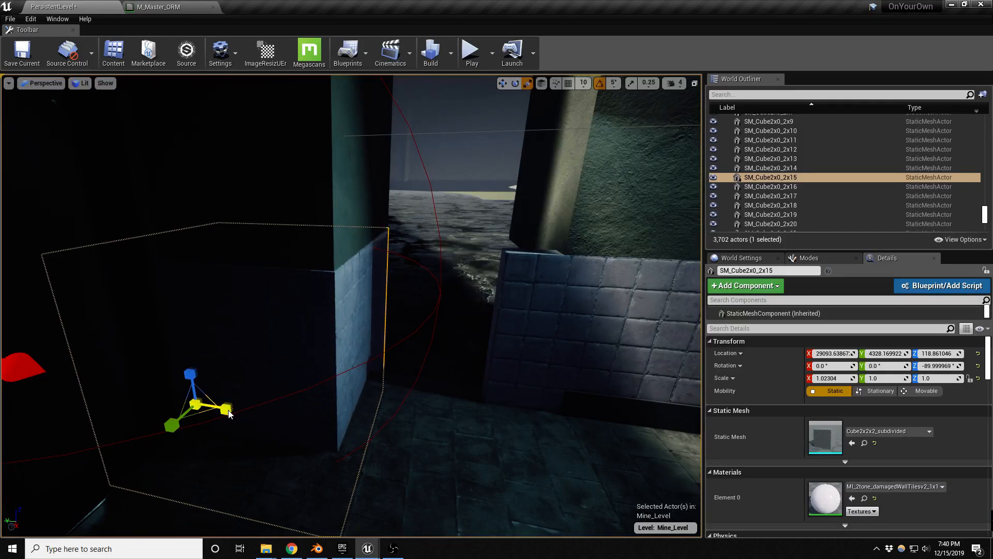
# - Change the static mesh of SM_Cube2x0_2x15 to Cube2x2x2_rounded_subdivided
pyautogui.moveTo(351, 394); pyautogui.dragTo(311, 408, button='right')
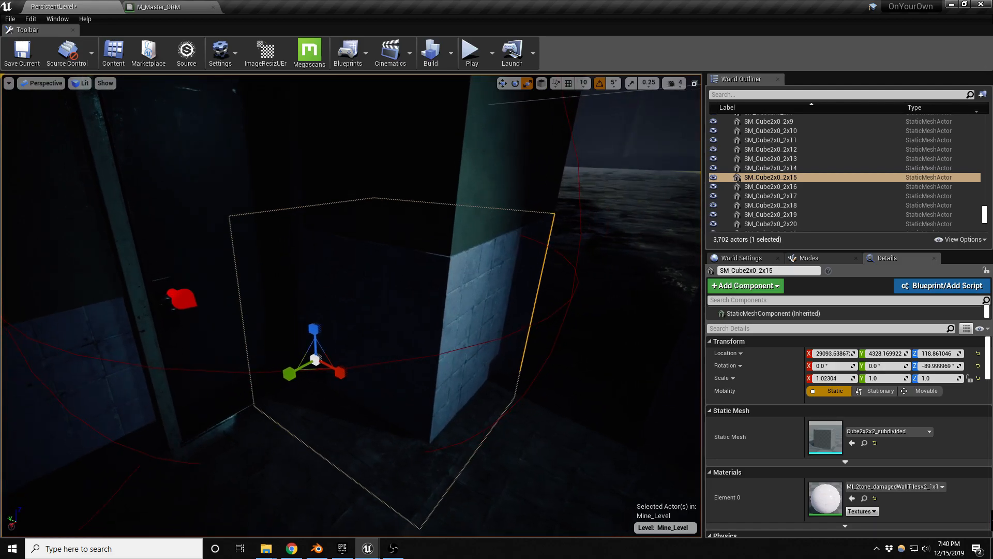
pyautogui.click(888, 433)
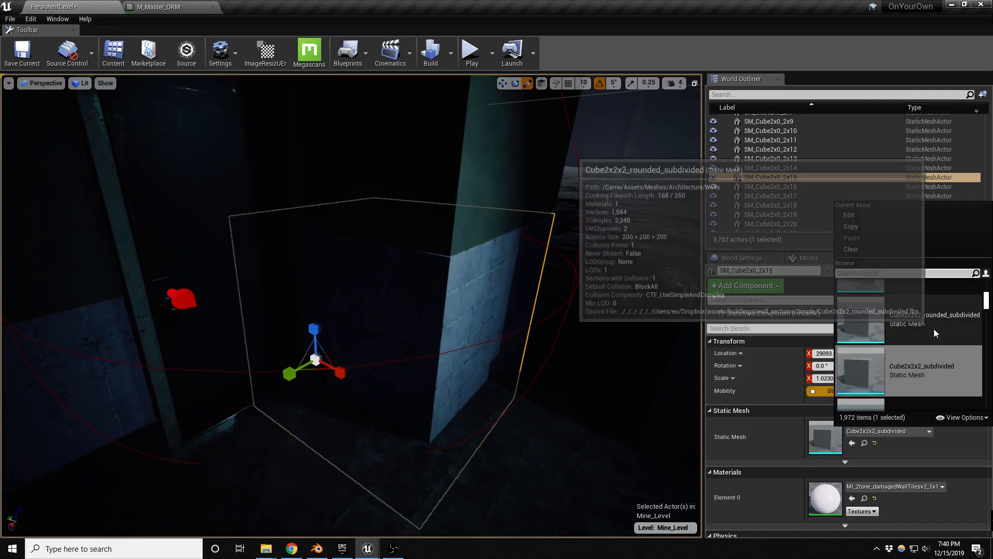
pyautogui.click(934, 328)
pyautogui.moveTo(542, 444); pyautogui.dragTo(678, 440, button='right')
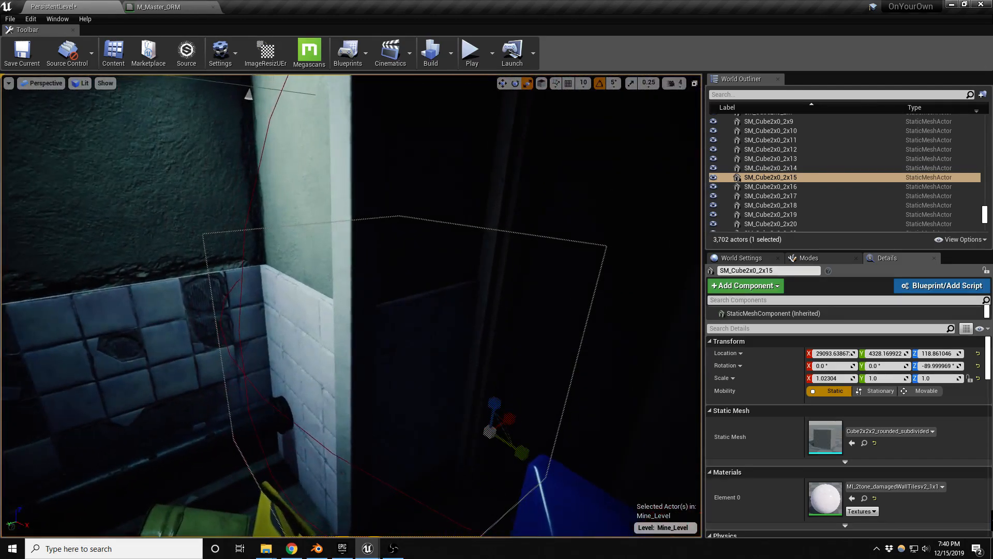
# - Nudge SM_Cube2x0_2x15 slightly along Y to about 4326.54, checking how it meets the door frame
pyautogui.press('w')
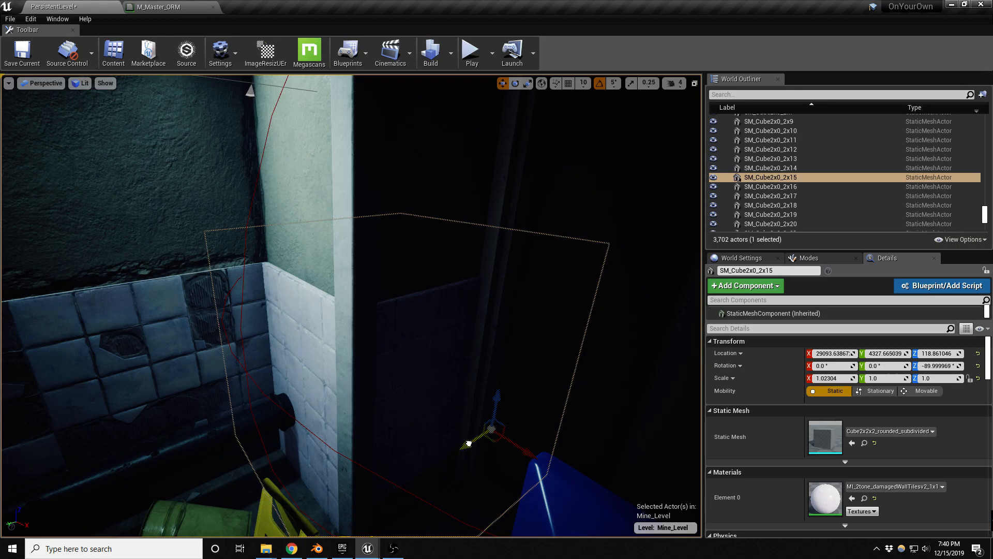
pyautogui.click(469, 443)
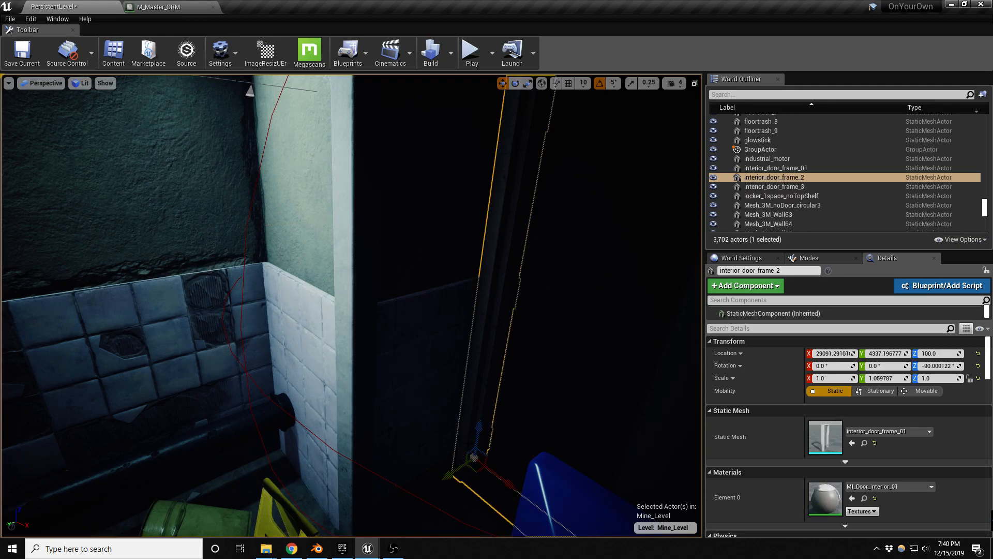
pyautogui.click(458, 447)
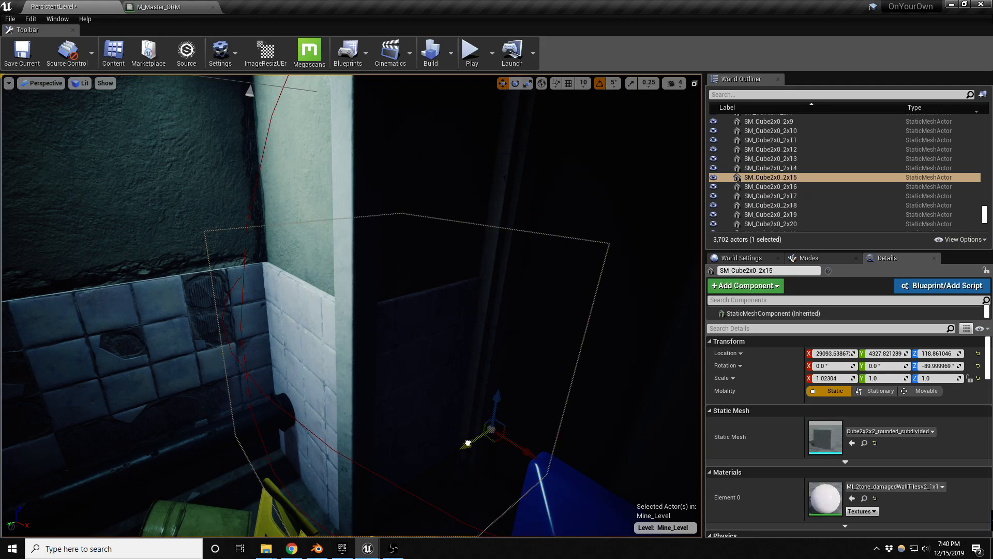
pyautogui.moveTo(469, 442); pyautogui.dragTo(469, 443)
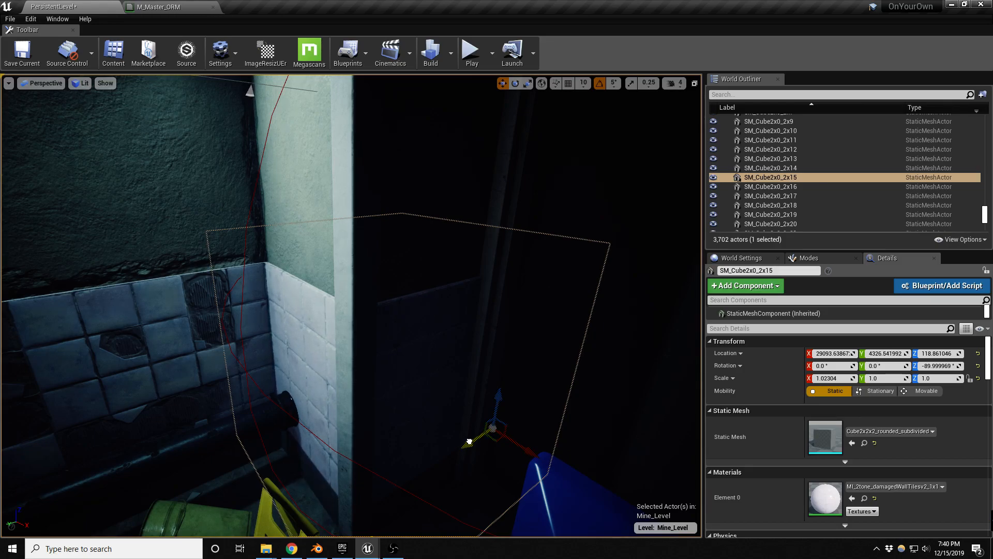
pyautogui.moveTo(468, 443); pyautogui.dragTo(553, 187, button='right')
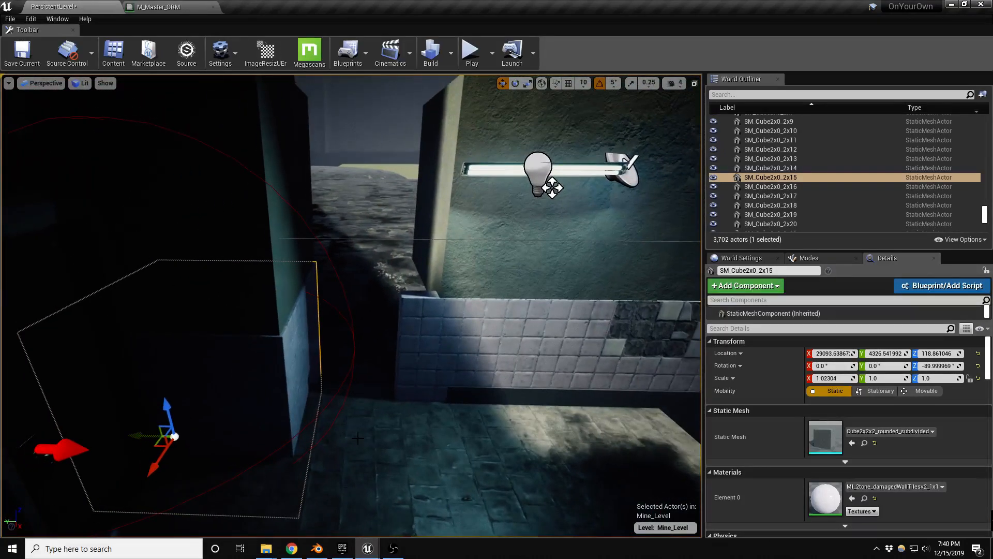
# - Select lower tile panels SM_Cube2x0_2x78, 81 and 83 plus SM_floor_divided_cube65 and slide them along Y to the doorway wall
pyautogui.click(487, 343)
pyautogui.press('f')
pyautogui.keyDown('ctrl'); pyautogui.click(512, 339); pyautogui.keyUp('ctrl')
pyautogui.press('f')
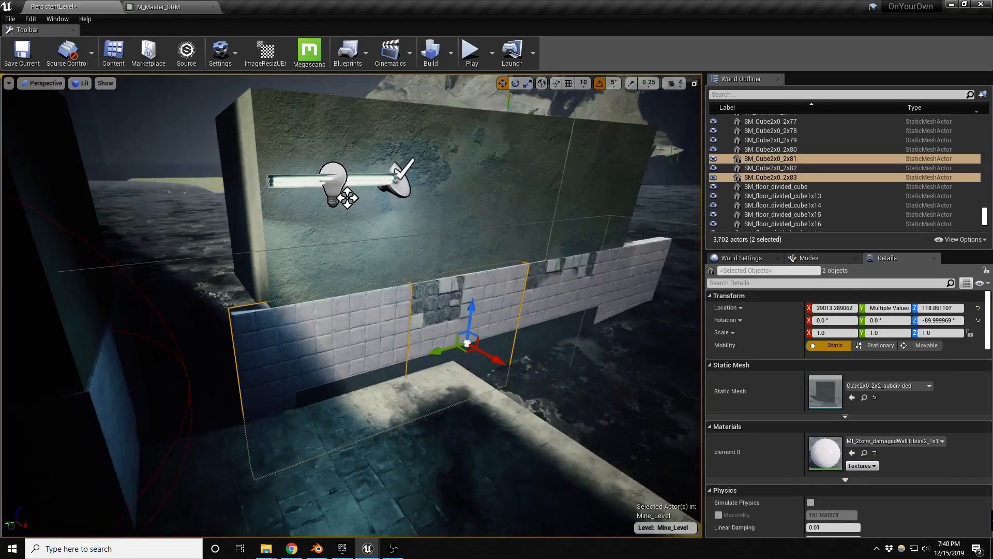
pyautogui.keyDown('ctrl'); pyautogui.click(480, 298); pyautogui.keyUp('ctrl')
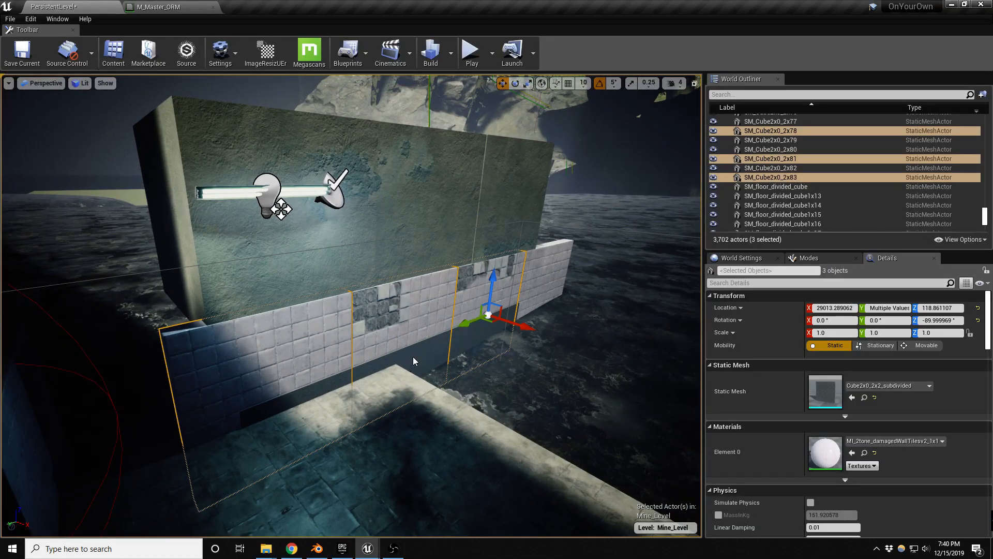
pyautogui.keyDown('ctrl'); pyautogui.click(396, 376); pyautogui.keyUp('ctrl')
pyautogui.press('f')
pyautogui.moveTo(472, 441); pyautogui.dragTo(387, 452)
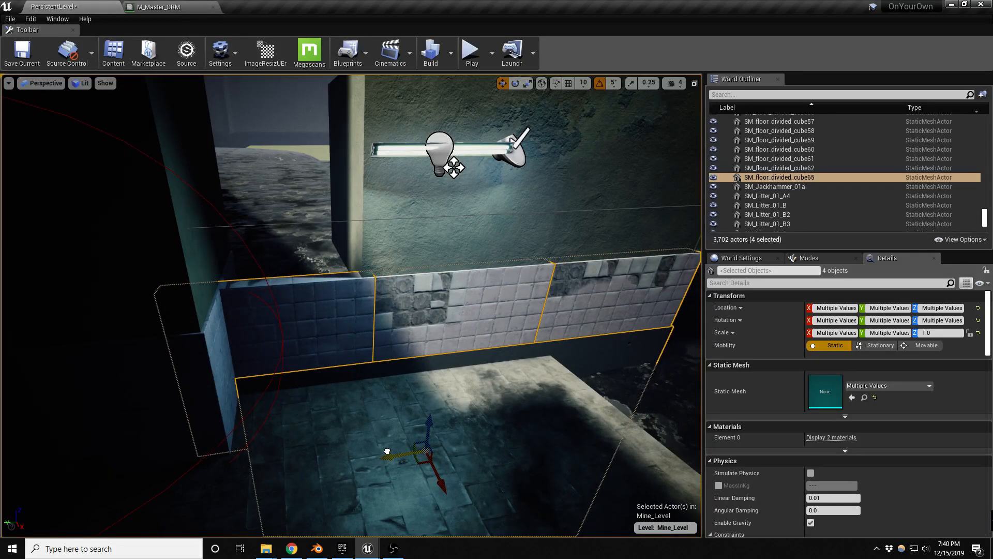
# - Select the three upper wall blocks, including SM_Cube2x0_2x80 and 82, and slide them along Y above the moved tile panels
pyautogui.click(421, 254)
pyautogui.moveTo(450, 239); pyautogui.dragTo(470, 230, button='right')
pyautogui.keyDown('ctrl'); pyautogui.click(469, 231); pyautogui.keyUp('ctrl')
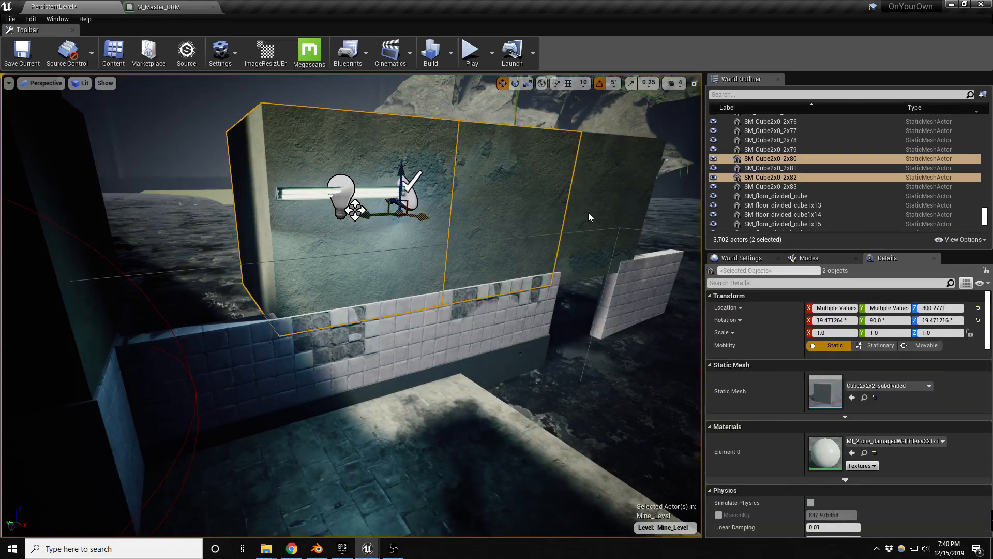
pyautogui.keyDown('ctrl'); pyautogui.click(589, 214); pyautogui.keyUp('ctrl')
pyautogui.moveTo(482, 211); pyautogui.dragTo(395, 235)
# - Turn on grid snapping, duplicate floor piece SM_floor_divided_cube25 along Y to about 3576.13, and save the map
pyautogui.moveTo(395, 235); pyautogui.dragTo(323, 257, button='right')
pyautogui.click(398, 249)
pyautogui.click(568, 86)
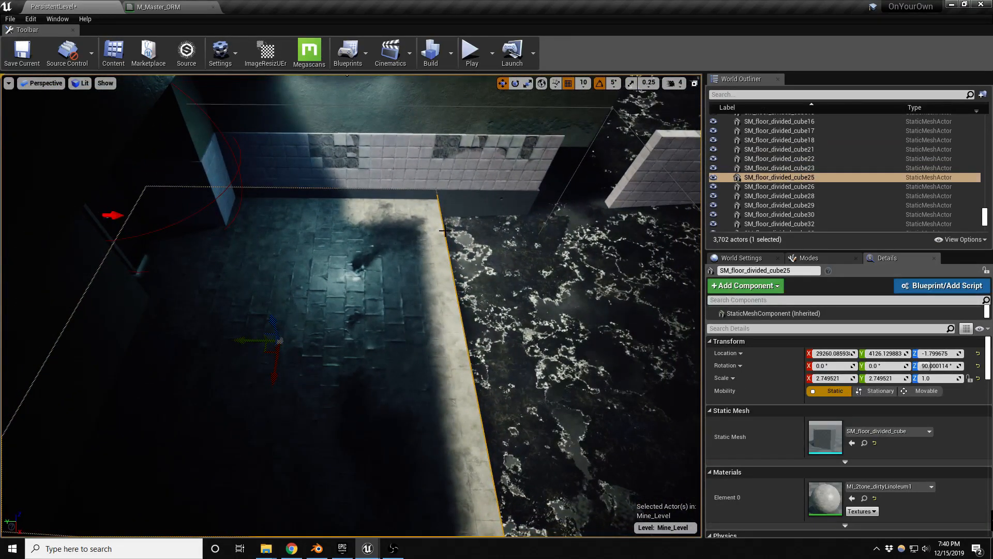
pyautogui.keyDown('alt'); pyautogui.moveTo(254, 339); pyautogui.dragTo(585, 340); pyautogui.keyUp('alt')
pyautogui.moveTo(505, 352); pyautogui.dragTo(220, 339, button='right')
pyautogui.moveTo(669, 234); pyautogui.dragTo(562, 336, button='right')
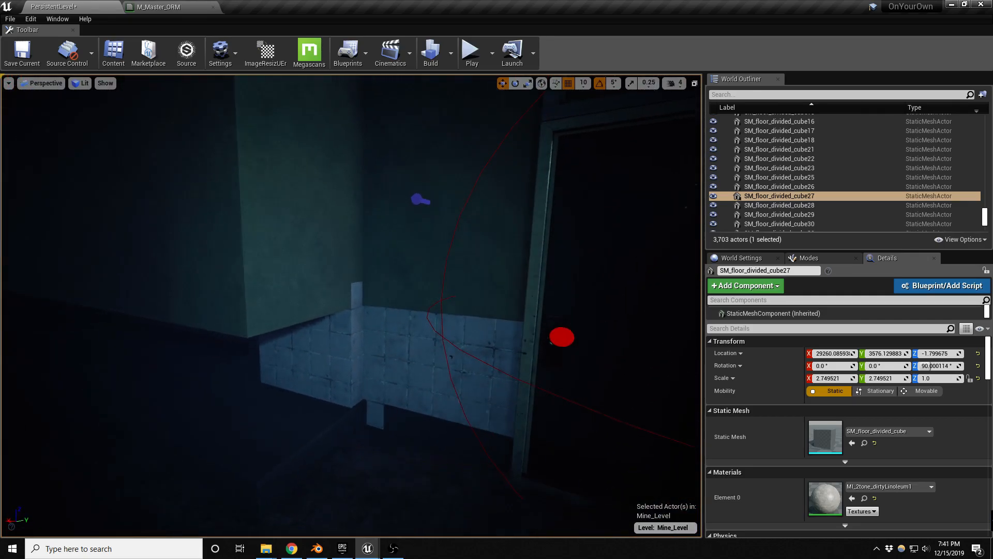
pyautogui.hotkey('ctrl', 's')
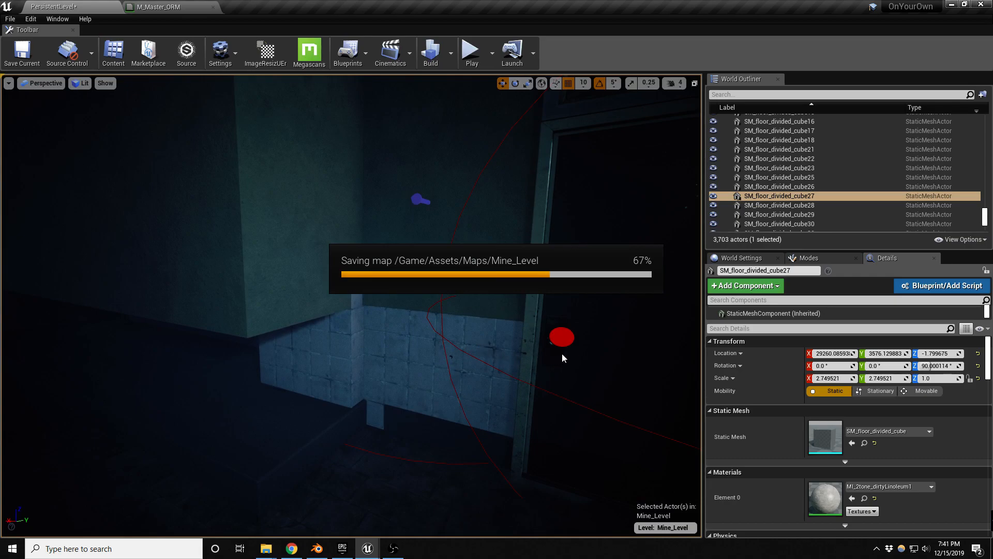
# - Duplicate dark base block SM_floor_divided_cube1x15 along Y under the tiled corner, fine-tune the copy to Y about 4279.41, and save
pyautogui.moveTo(562, 356); pyautogui.dragTo(600, 376, button='right')
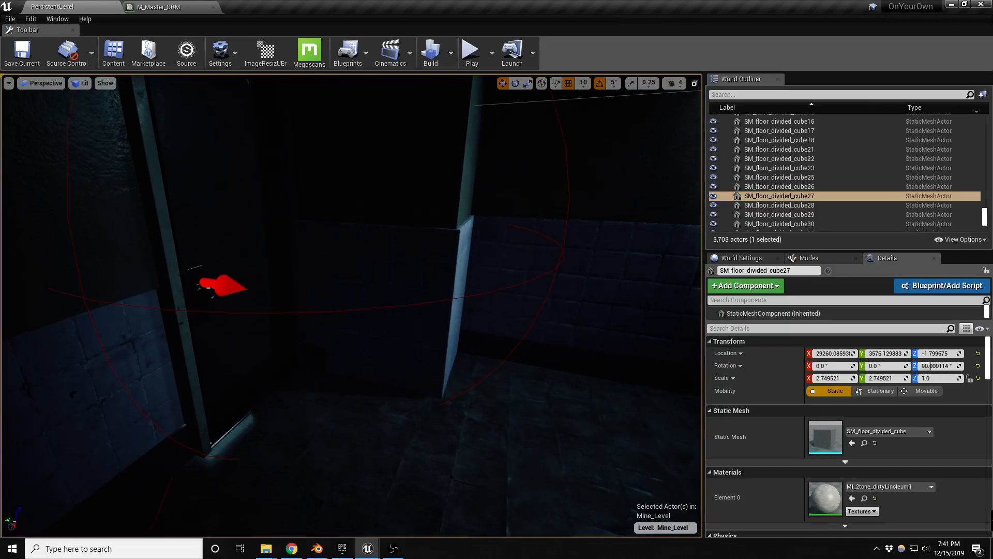
pyautogui.click(310, 359)
pyautogui.moveTo(311, 359); pyautogui.dragTo(359, 359, button='right')
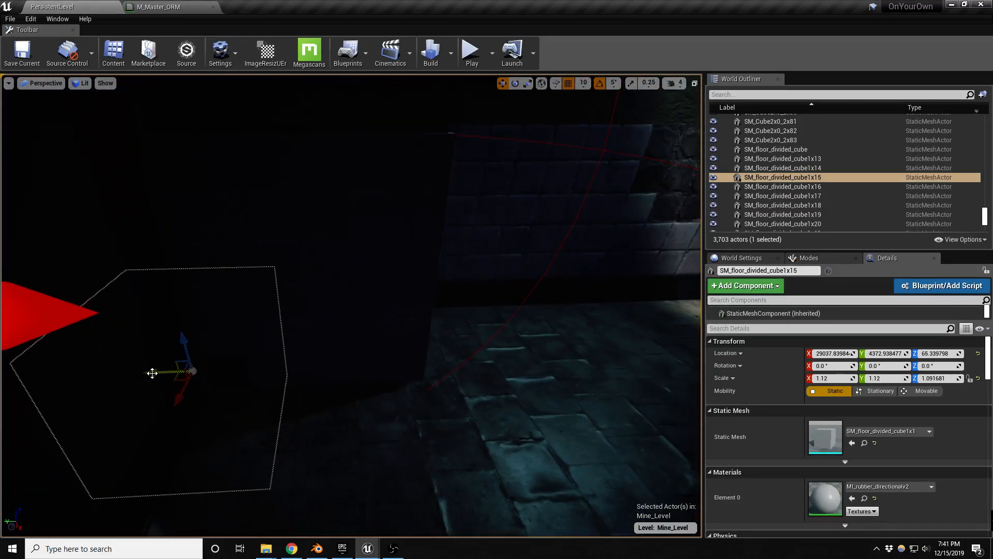
pyautogui.keyDown('alt'); pyautogui.moveTo(156, 374); pyautogui.dragTo(292, 369); pyautogui.keyUp('alt')
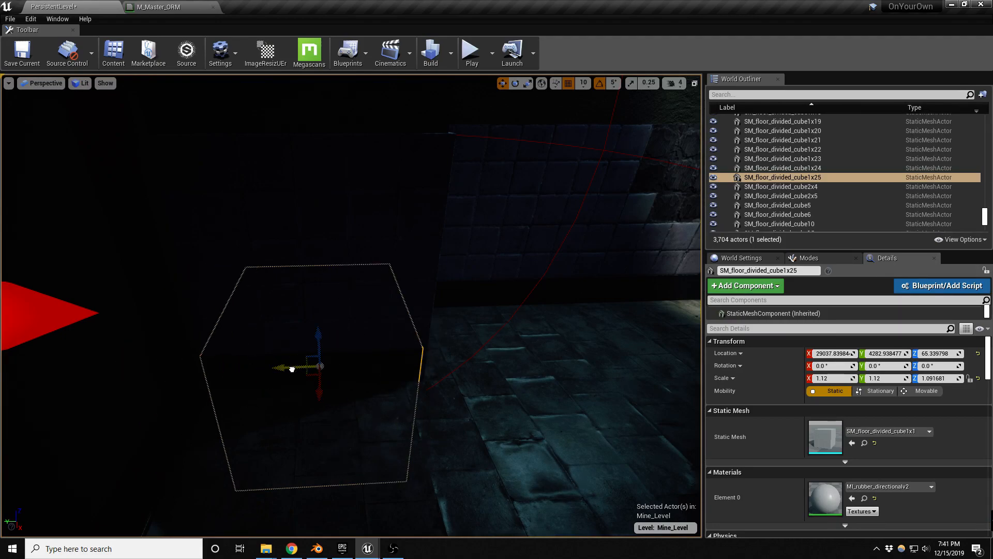
pyautogui.moveTo(293, 368); pyautogui.dragTo(233, 369, button='right')
pyautogui.press('d')
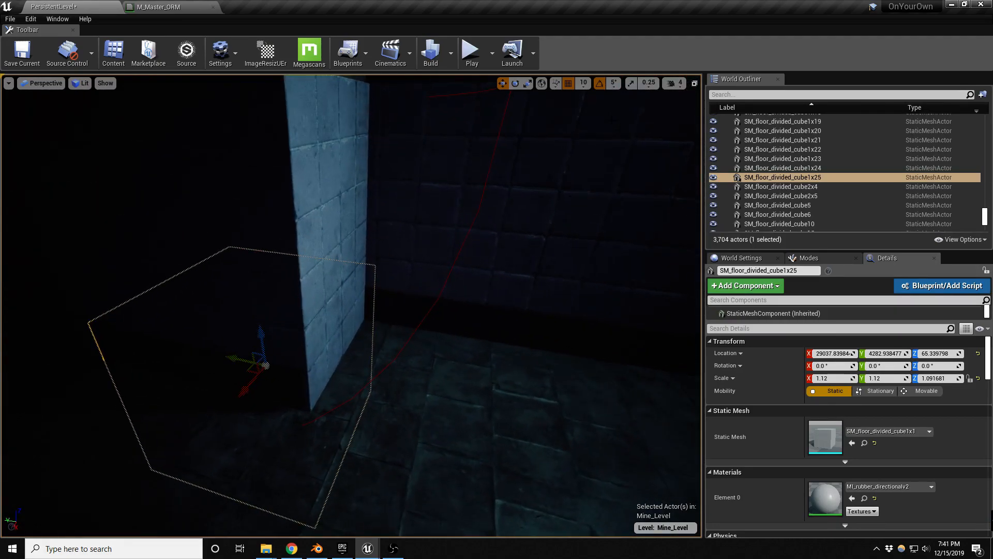
pyautogui.moveTo(239, 358); pyautogui.dragTo(245, 358)
pyautogui.moveTo(244, 358); pyautogui.dragTo(245, 358, button='right')
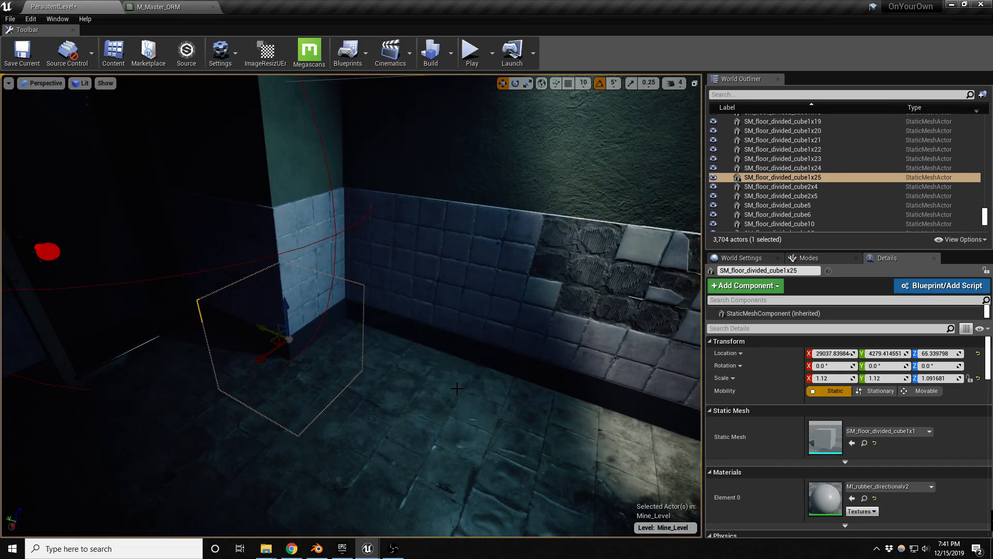
pyautogui.hotkey('ctrl', 's')
pyautogui.press('XF86AudioLowerVolume')
pyautogui.moveTo(340, 285); pyautogui.dragTo(313, 295, button='right')
pyautogui.press('w')
pyautogui.press('s')
pyautogui.click(382, 375)
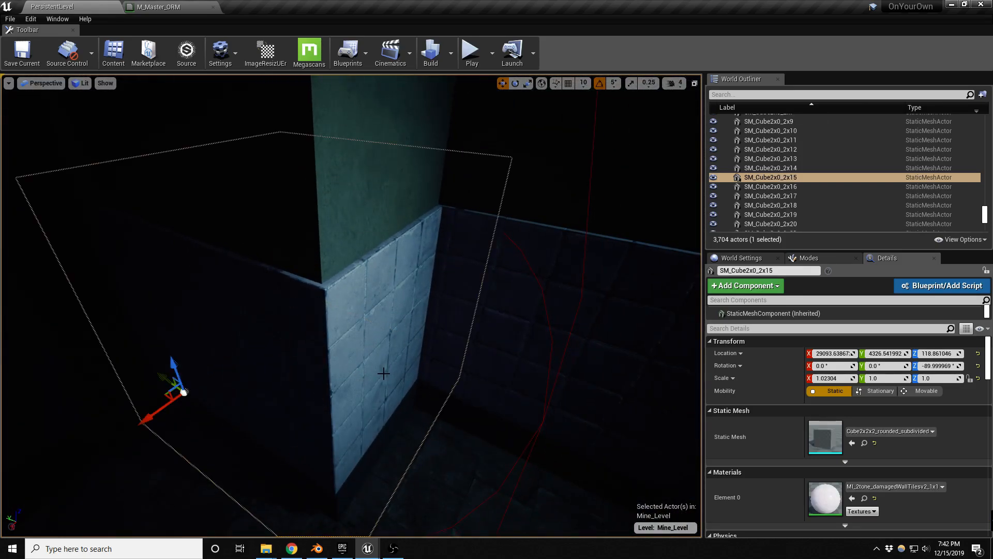
pyautogui.moveTo(380, 377); pyautogui.dragTo(400, 386, button='right')
pyautogui.press('w')
# - Select lower tile panels SM_Cube2x0_2x78, 81 and 83 and shift them slightly along Y toward the corner
pyautogui.click(449, 354)
pyautogui.moveTo(449, 354)
pyautogui.mouseDown(button='right')
pyautogui.moveTo(466, 351)
pyautogui.moveTo(450, 354)
pyautogui.mouseUp(button='right')
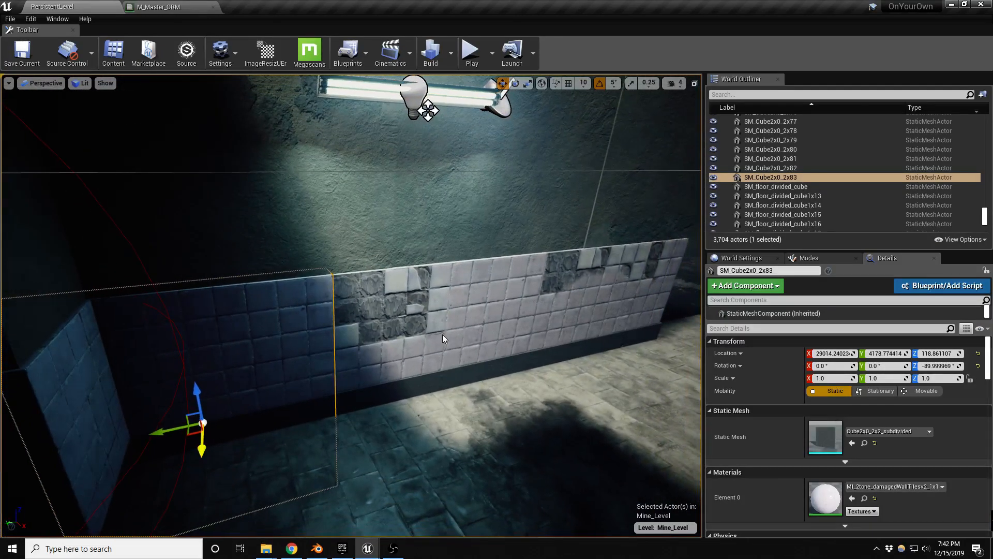
pyautogui.keyDown('ctrl'); pyautogui.click(441, 339); pyautogui.keyUp('ctrl')
pyautogui.keyDown('ctrl'); pyautogui.click(559, 314); pyautogui.keyUp('ctrl')
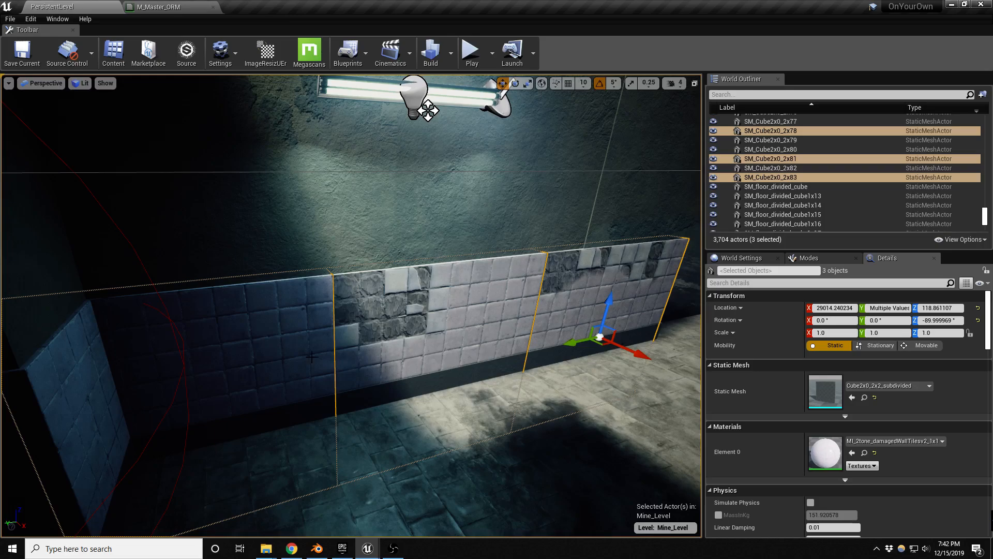
pyautogui.keyDown('ctrl'); pyautogui.click(242, 357); pyautogui.keyUp('ctrl')
pyautogui.keyDown('ctrl'); pyautogui.click(241, 357); pyautogui.keyUp('ctrl')
pyautogui.moveTo(162, 426); pyautogui.dragTo(152, 431)
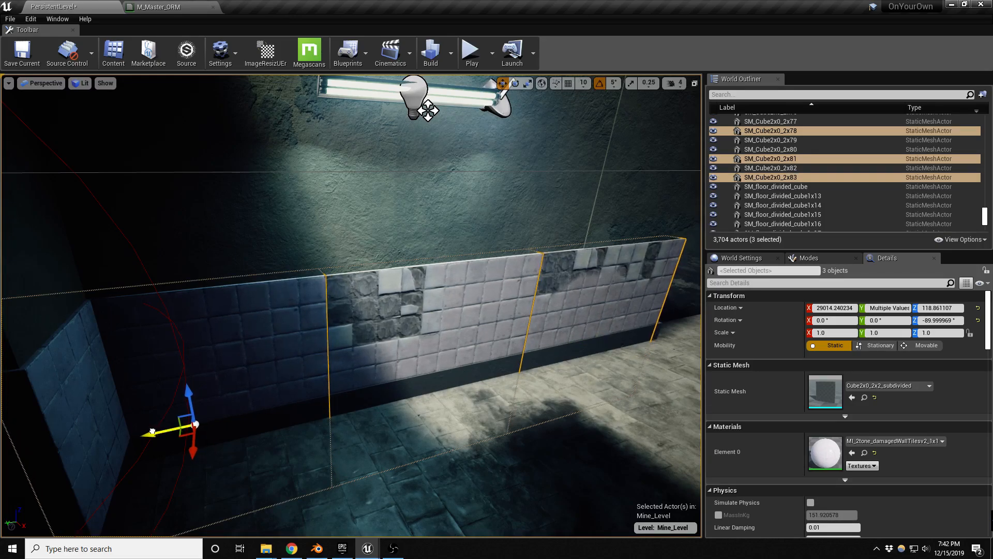
pyautogui.moveTo(153, 431); pyautogui.dragTo(99, 435, button='right')
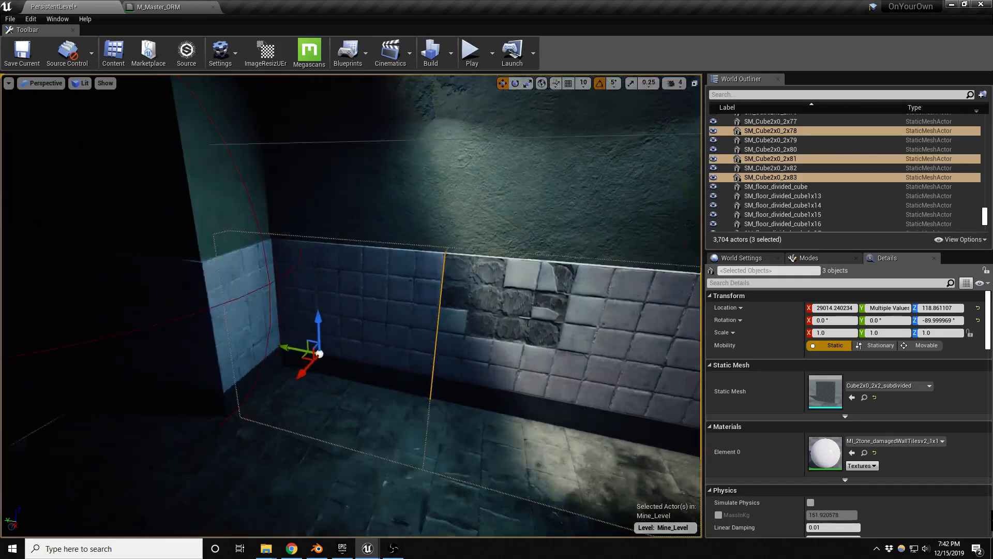
pyautogui.moveTo(282, 349); pyautogui.dragTo(295, 359, button='right')
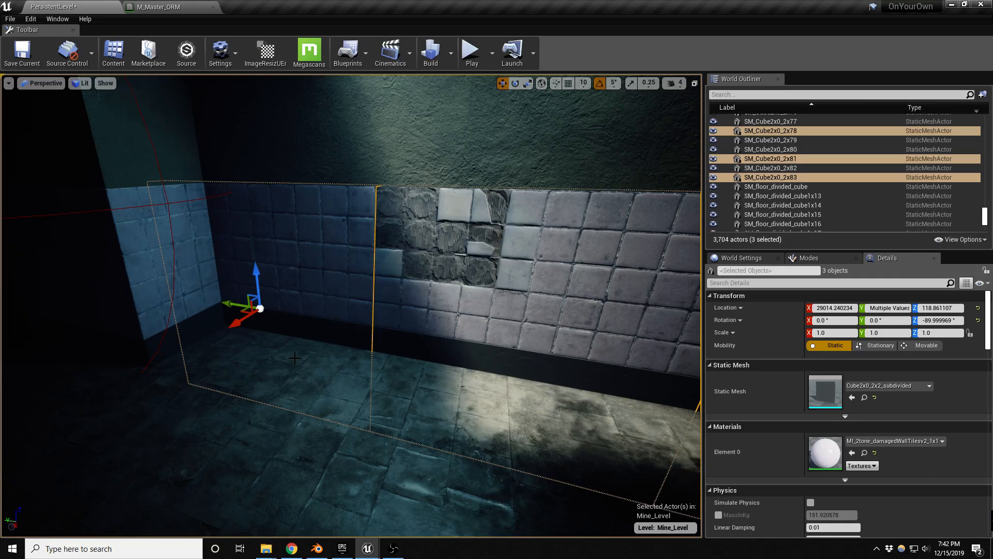
pyautogui.moveTo(368, 371); pyautogui.dragTo(392, 355, button='right')
pyautogui.press('Escape')
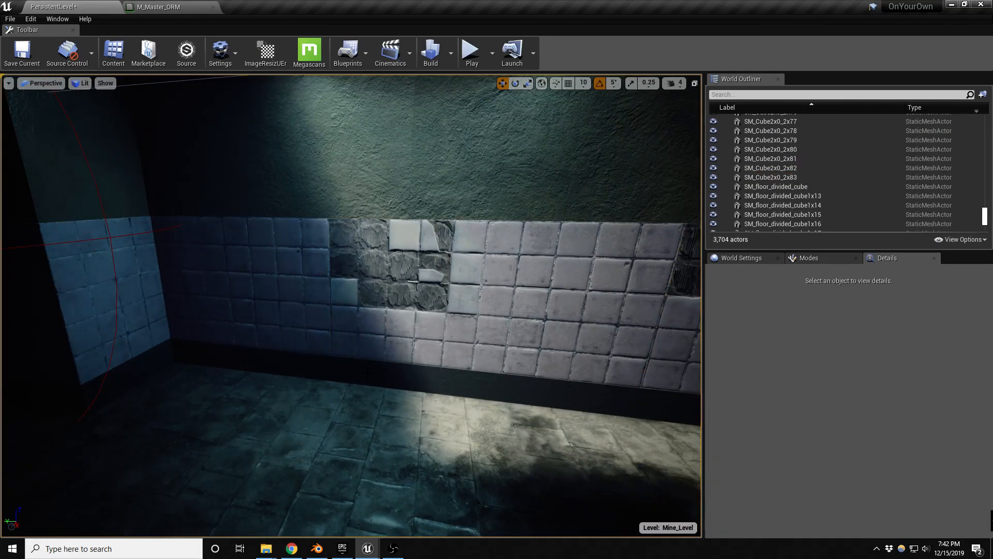
# - Rotate lower tile panel SM_Cube2x0_2x78 to about 170.54°, 90°, 80.54° to vary its damage pattern
pyautogui.moveTo(379, 324); pyautogui.dragTo(413, 317, button='right')
pyautogui.click(523, 277)
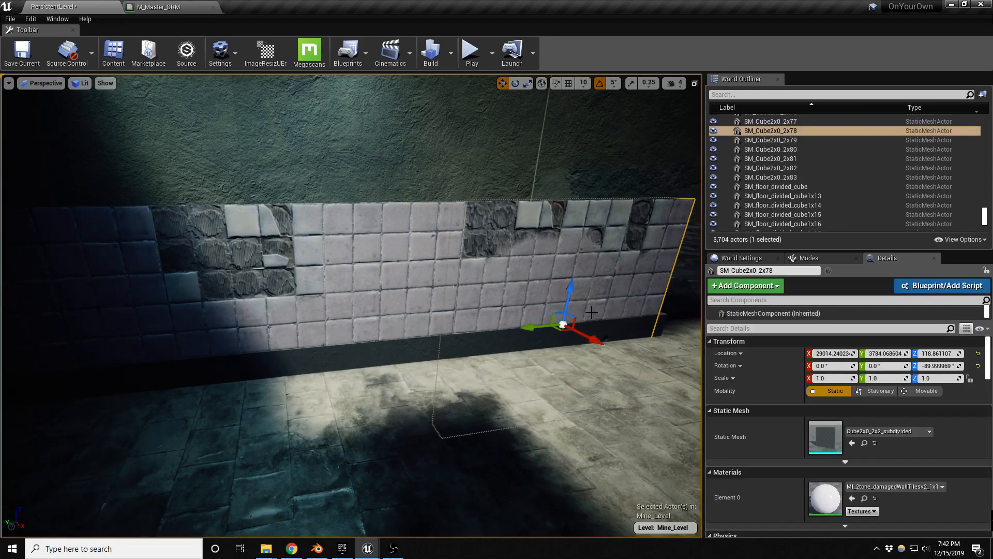
pyautogui.press('e')
pyautogui.moveTo(557, 302); pyautogui.dragTo(493, 334)
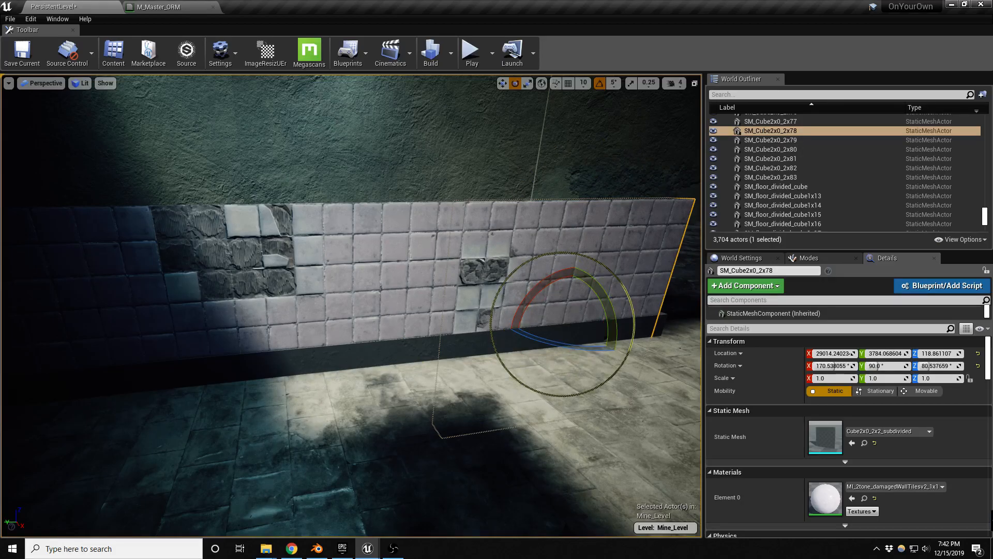
# - Vertex-paint extra broken tiles onto SM_Cube2x0_2x78 with a brush of radius about 27.5 and strength about 0.21
pyautogui.hotkey('shift', '4')
pyautogui.moveTo(537, 274)
pyautogui.mouseDown()
pyautogui.moveTo(484, 240)
pyautogui.moveTo(515, 248)
pyautogui.moveTo(527, 200)
pyautogui.moveTo(508, 253)
pyautogui.moveTo(476, 258)
pyautogui.moveTo(506, 292)
pyautogui.moveTo(536, 266)
pyautogui.moveTo(541, 186)
pyautogui.moveTo(565, 321)
pyautogui.moveTo(563, 217)
pyautogui.moveTo(556, 260)
pyautogui.moveTo(568, 244)
pyautogui.mouseUp()
pyautogui.moveTo(525, 302); pyautogui.dragTo(519, 299, button='right')
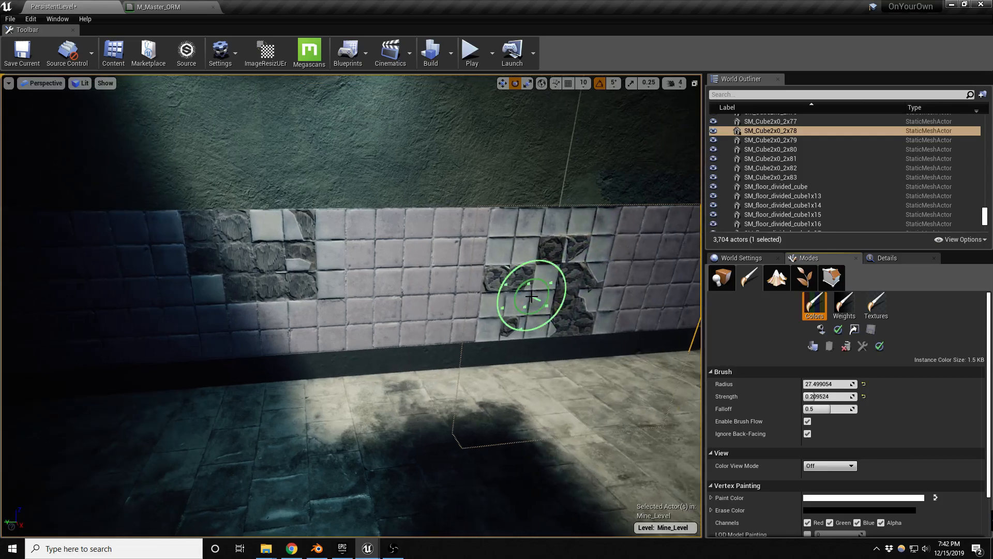
pyautogui.hotkey('shift', '1')
# - Examine the painted tile wall, the lamp BP_light34 above it and the lit floor in front
pyautogui.moveTo(458, 291)
pyautogui.mouseDown(button='right')
pyautogui.moveTo(435, 287)
pyautogui.moveTo(352, 157)
pyautogui.mouseUp(button='right')
pyautogui.press('s')
pyautogui.moveTo(430, 197); pyautogui.dragTo(413, 192, button='right')
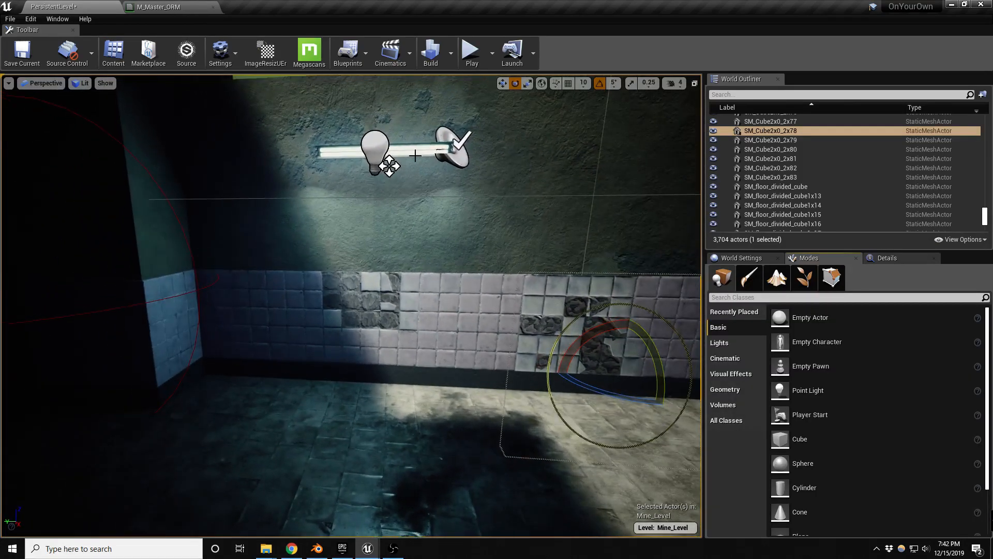
pyautogui.click(384, 144)
pyautogui.moveTo(490, 234); pyautogui.dragTo(500, 276, button='right')
pyautogui.press('s')
pyautogui.press('a')
pyautogui.press('w')
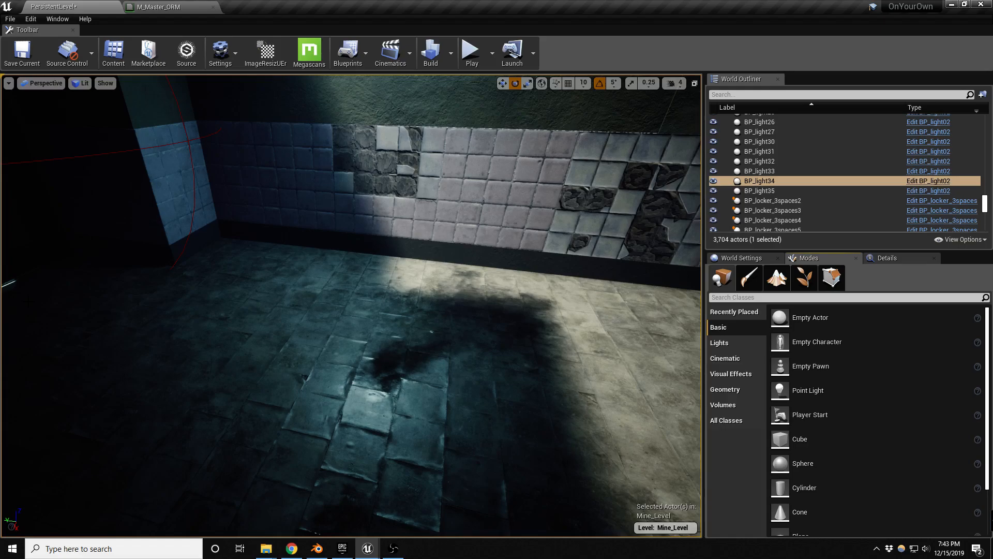
pyautogui.moveTo(364, 356); pyautogui.dragTo(437, 340, button='right')
pyautogui.moveTo(269, 349); pyautogui.dragTo(266, 334, button='right')
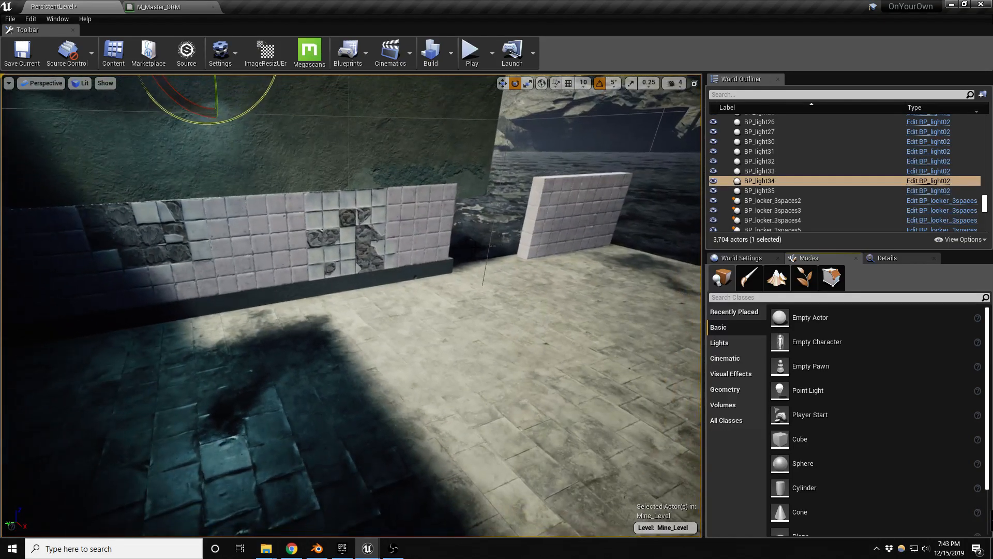
# - Move the detached tile panel SM_Cube2x0_2x77 along Y beside the damaged wall tiles and compare their tile sizes up close
pyautogui.click(558, 223)
pyautogui.moveTo(489, 291)
pyautogui.mouseDown(button='right')
pyautogui.moveTo(468, 298)
pyautogui.moveTo(481, 297)
pyautogui.mouseUp(button='right')
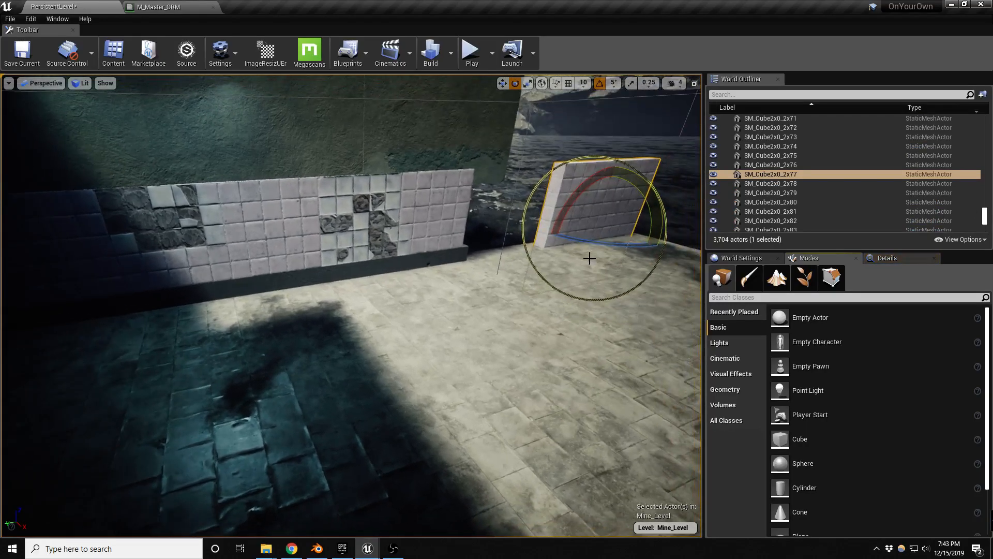
pyautogui.press('w')
pyautogui.moveTo(600, 235); pyautogui.dragTo(427, 274)
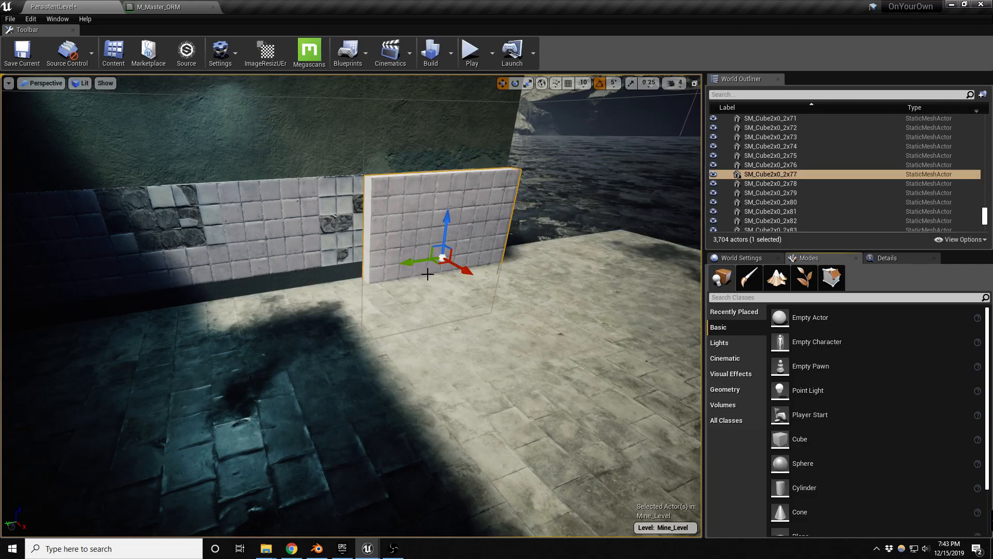
pyautogui.moveTo(424, 331); pyautogui.dragTo(381, 290, button='right')
pyautogui.press('w')
pyautogui.press('d')
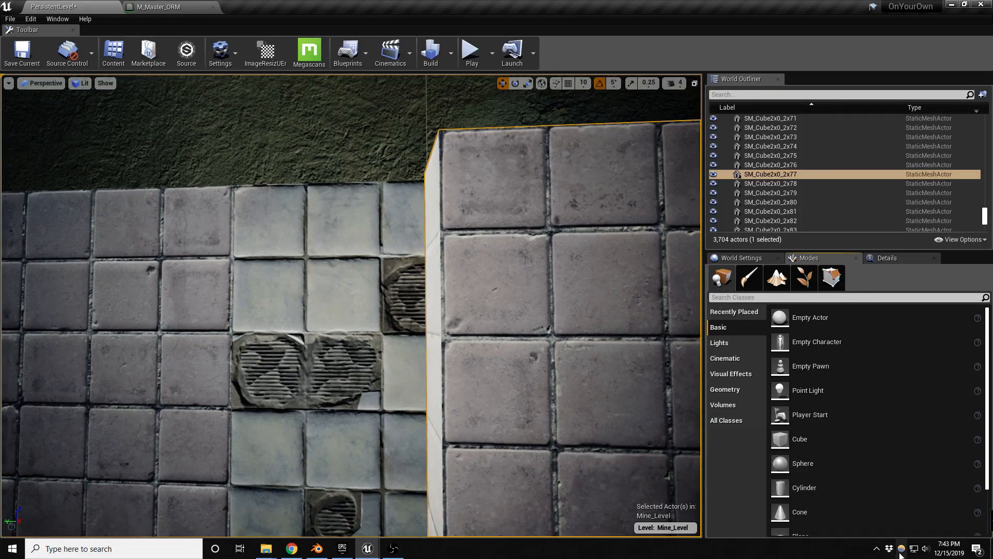
# - Disable f.lux until sunrise
pyautogui.rightClick(888, 548)
pyautogui.moveTo(845, 530)
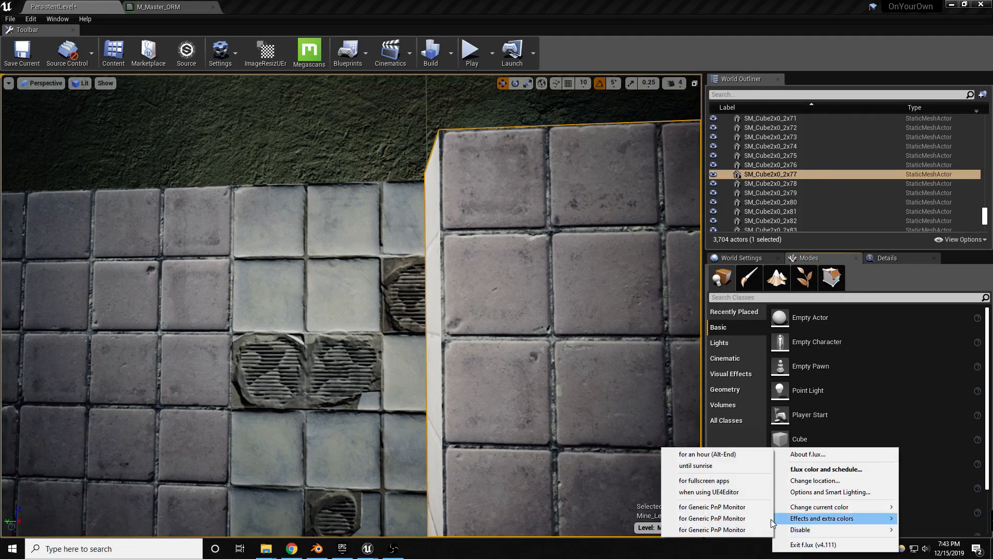
pyautogui.click(699, 467)
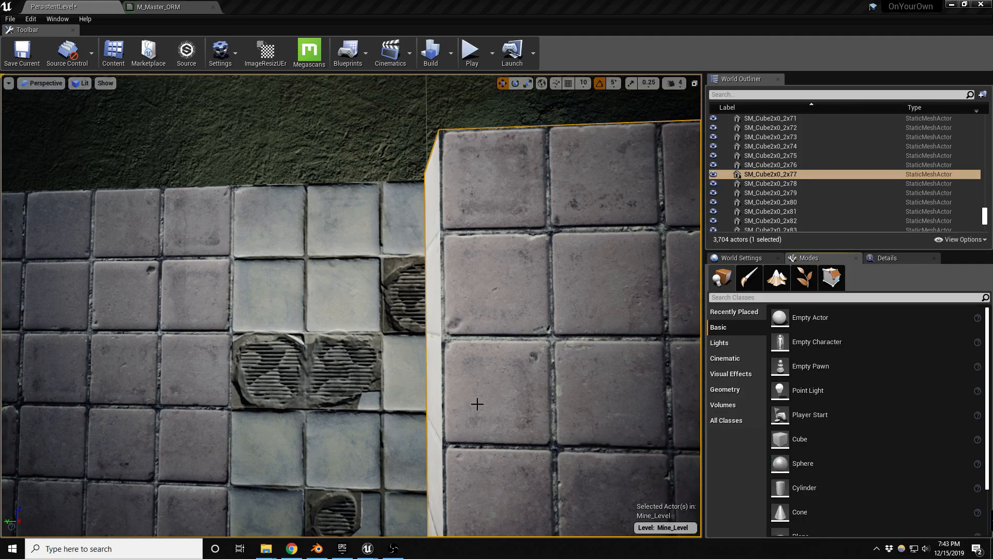
# - Delete upper wall block SM_Cube2x0_2x80 behind the wall lamp
pyautogui.moveTo(497, 430); pyautogui.dragTo(497, 430, button='right')
pyautogui.press('s')
pyautogui.press('a')
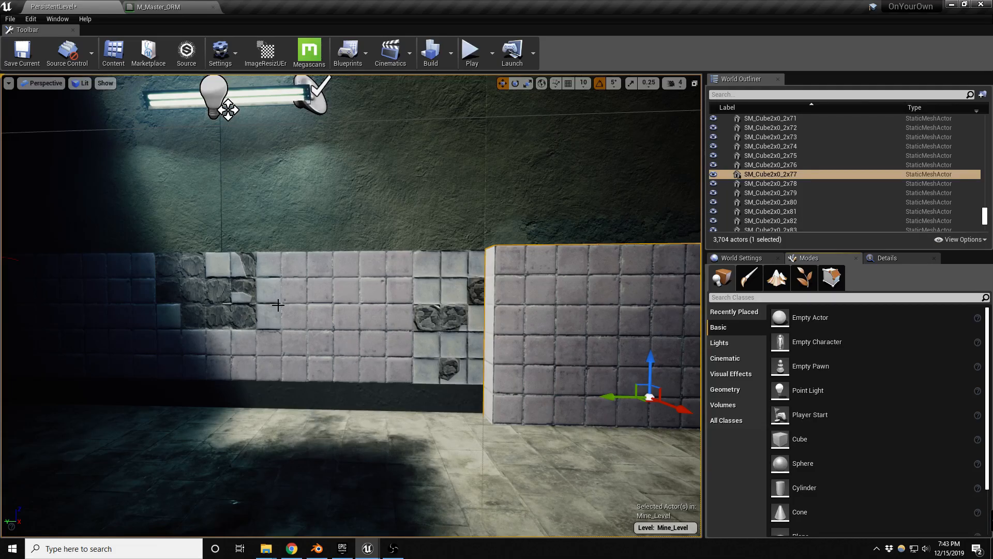
pyautogui.moveTo(353, 321); pyautogui.dragTo(329, 289, button='right')
pyautogui.click(293, 186)
pyautogui.press('w')
pyautogui.moveTo(293, 187); pyautogui.dragTo(254, 209, button='right')
pyautogui.press('s')
pyautogui.moveTo(392, 216)
pyautogui.mouseDown(button='right')
pyautogui.moveTo(361, 233)
pyautogui.moveTo(393, 215)
pyautogui.mouseUp(button='right')
pyautogui.press('Delete')
# - Duplicate the adjoining upper wall block along Y with grid snapping to fill the gap behind the lamp
pyautogui.moveTo(395, 255); pyautogui.dragTo(300, 256, button='right')
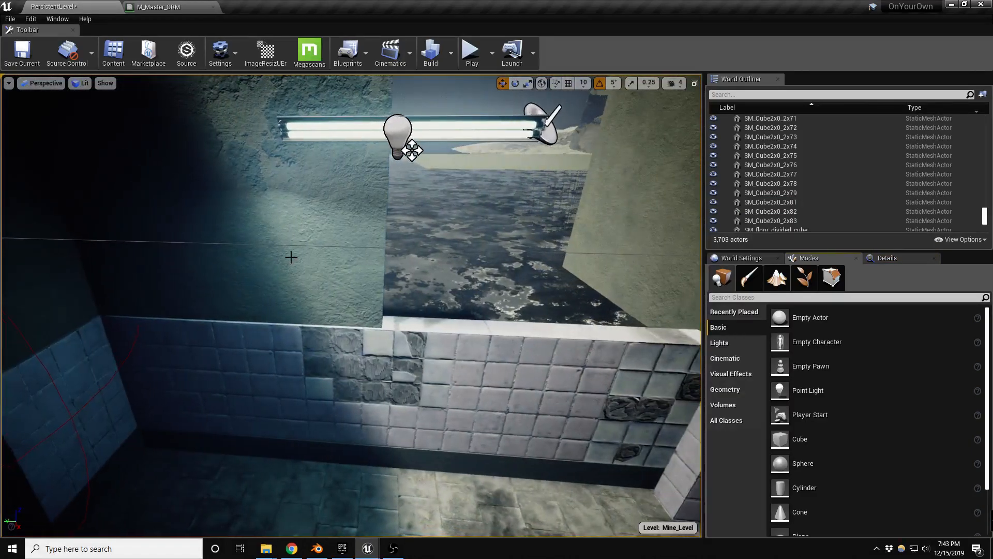
pyautogui.click(273, 255)
pyautogui.keyDown('alt'); pyautogui.moveTo(116, 178); pyautogui.dragTo(282, 181); pyautogui.keyUp('alt')
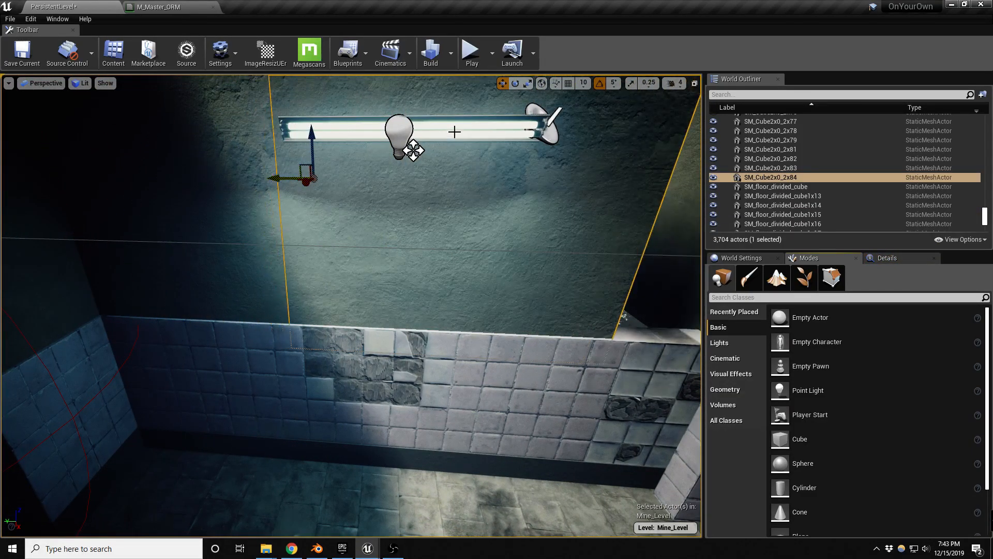
pyautogui.hotkey('ctrl', 'z')
pyautogui.keyDown('alt'); pyautogui.moveTo(118, 178); pyautogui.dragTo(352, 180); pyautogui.keyUp('alt')
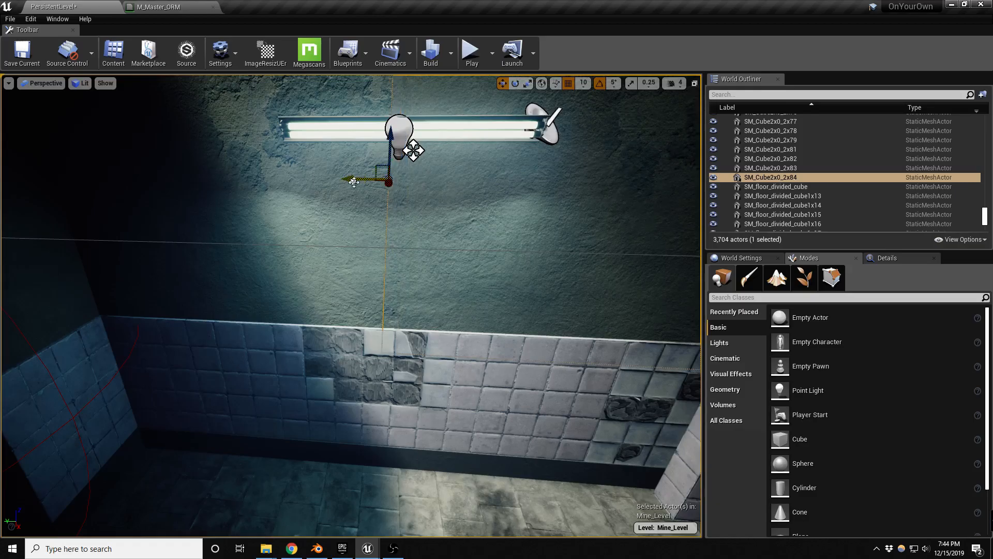
pyautogui.press('Escape')
pyautogui.moveTo(353, 180); pyautogui.dragTo(396, 160, button='right')
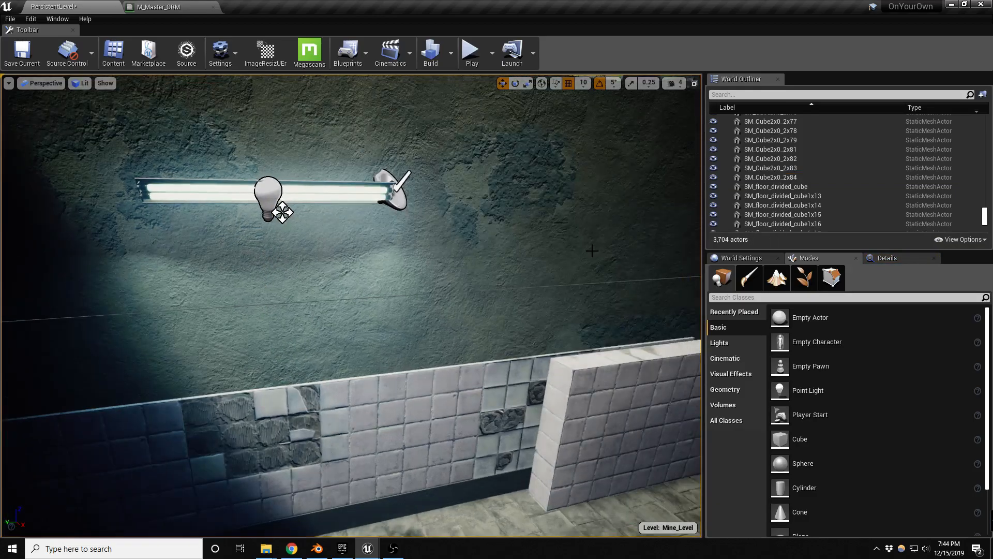
# - Delete the detached lower tile panel SM_Cube2x0_2x77 standing in front of the wall
pyautogui.click(628, 219)
pyautogui.moveTo(507, 271)
pyautogui.mouseDown(button='right')
pyautogui.moveTo(477, 283)
pyautogui.moveTo(499, 286)
pyautogui.mouseUp(button='right')
pyautogui.click(533, 306)
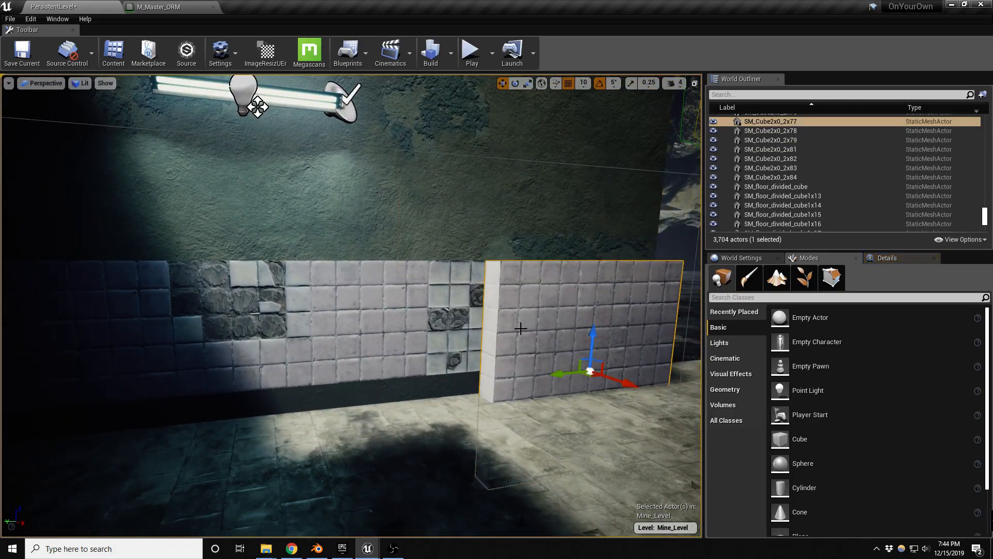
pyautogui.press('Delete')
# - Select SM_Cube2x0_2x78 and open its tile material MI_2tone_damagedWallTilesv2_1x1 for editing
pyautogui.moveTo(531, 348); pyautogui.dragTo(475, 336, button='right')
pyautogui.click(471, 336)
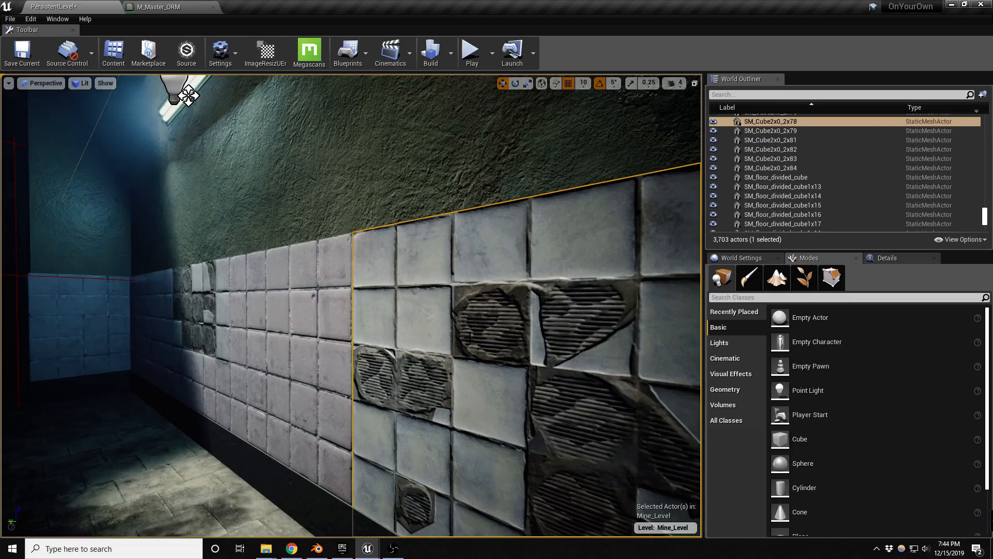
pyautogui.click(888, 258)
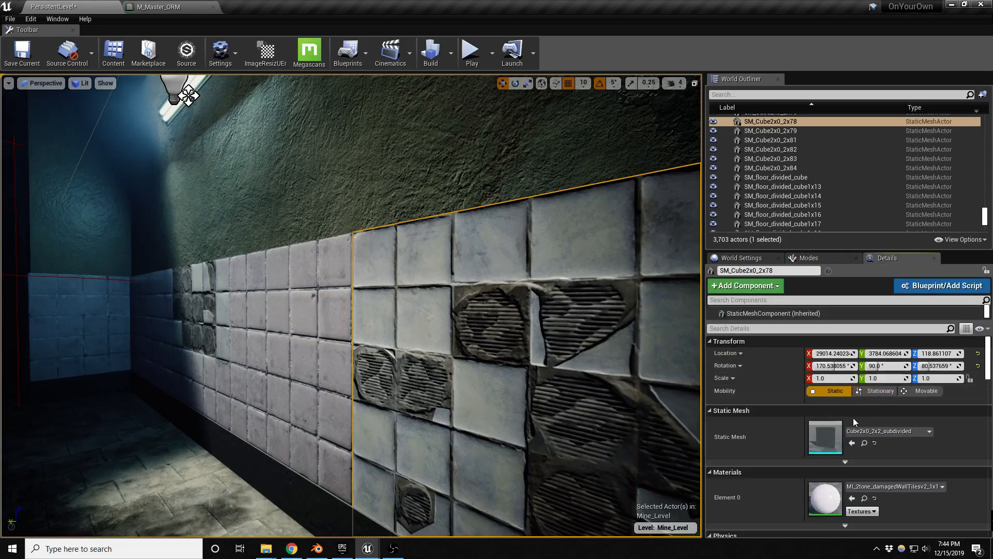
pyautogui.doubleClick(817, 489)
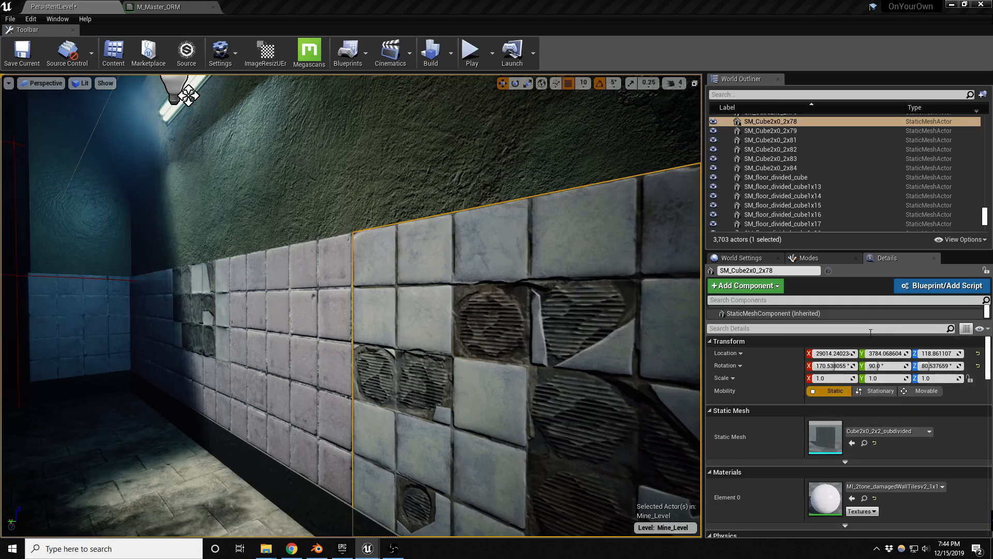
# - Deselect the tile panel, save the Mine_Level map, and widen the viewport
pyautogui.moveTo(542, 330); pyautogui.dragTo(623, 336, button='right')
pyautogui.press('Escape')
pyautogui.press('a')
pyautogui.press('s')
pyautogui.press('s')
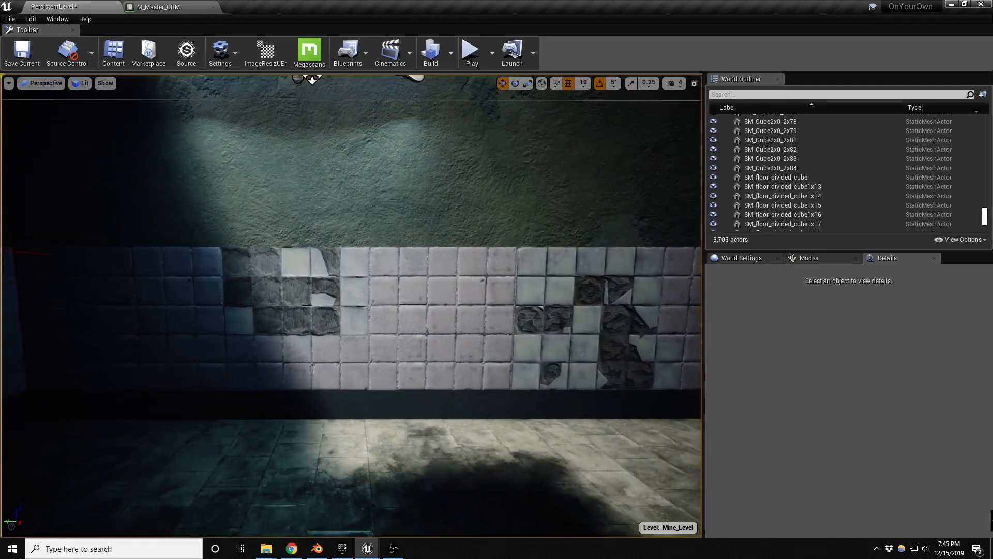
pyautogui.hotkey('ctrl', 's')
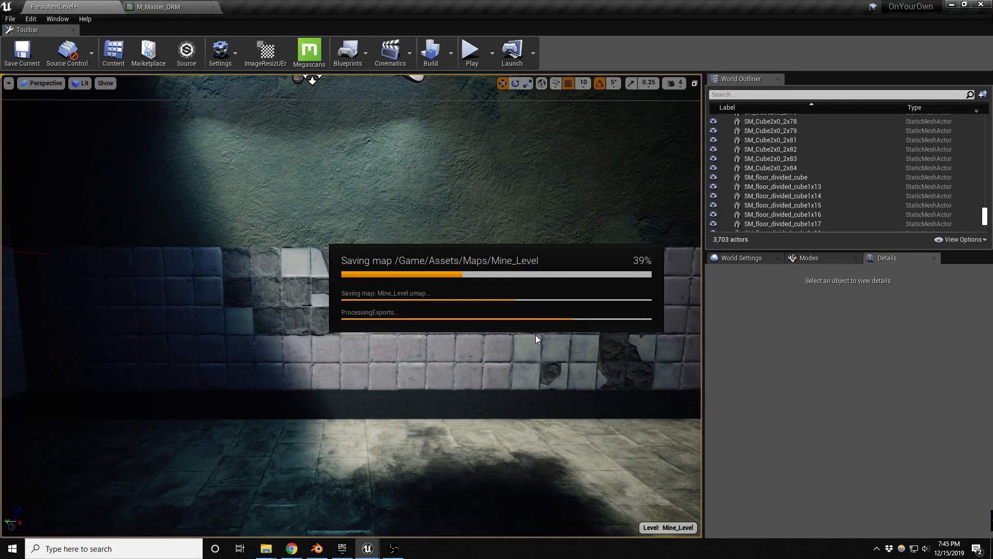
pyautogui.moveTo(704, 302); pyautogui.dragTo(770, 295)
pyautogui.moveTo(569, 297); pyautogui.dragTo(530, 302, button='right')
pyautogui.press('s')
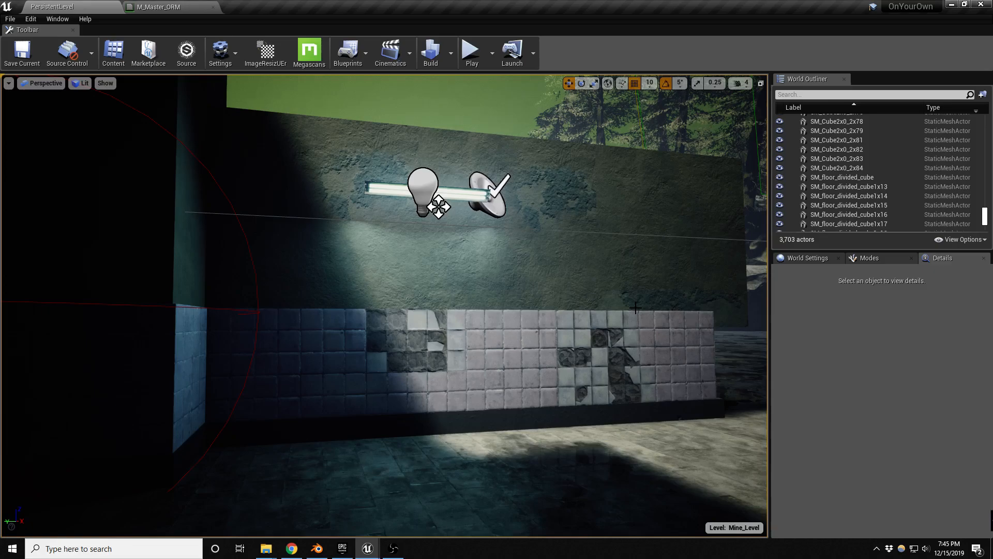
pyautogui.moveTo(478, 348); pyautogui.dragTo(452, 344, button='right')
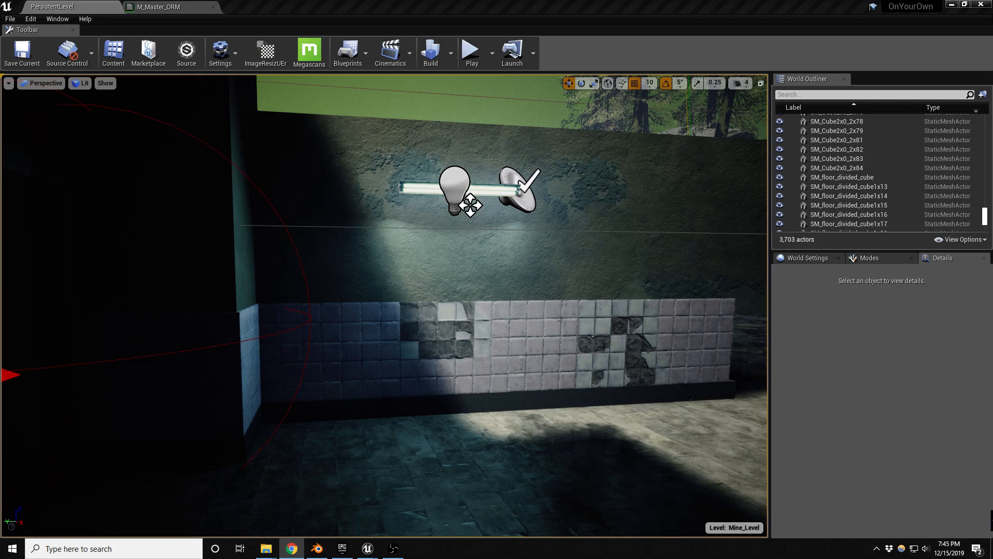
pyautogui.moveTo(445, 393)
pyautogui.mouseDown(button='right')
pyautogui.moveTo(447, 404)
pyautogui.moveTo(433, 408)
pyautogui.mouseUp(button='right')
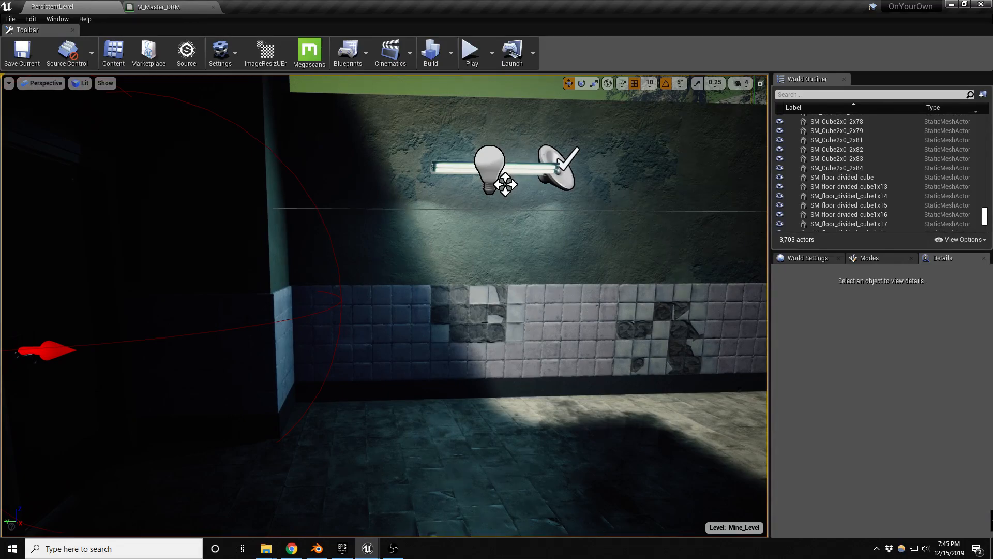
pyautogui.hotkey('alt', 'Tab')
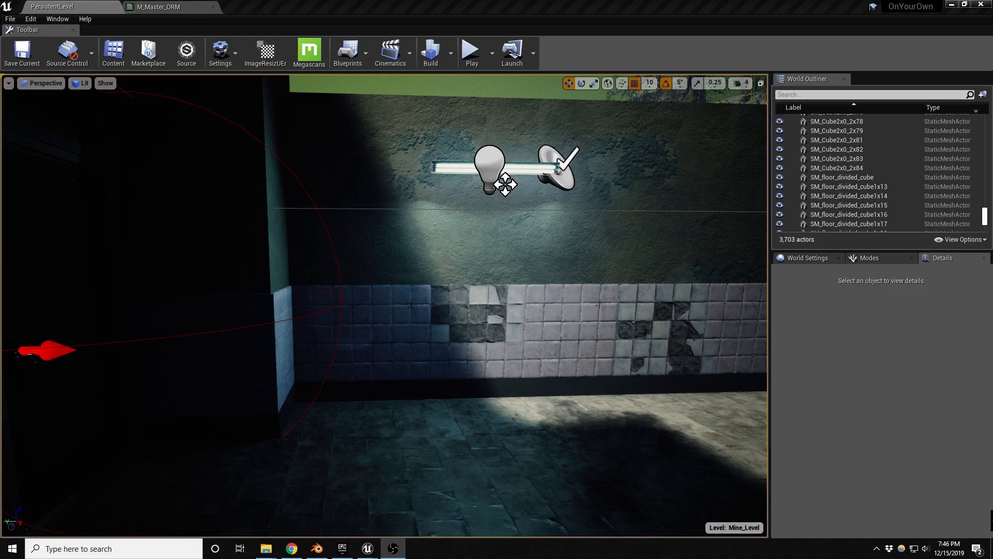
# - Duplicate the lower tile panel SM_Cube2x0_2x17 beside the door and place the copy in front of the adjacent untiled outer wall face
pyautogui.moveTo(453, 337); pyautogui.dragTo(745, 332, button='right')
pyautogui.press('s')
pyautogui.press('w')
pyautogui.click(493, 354)
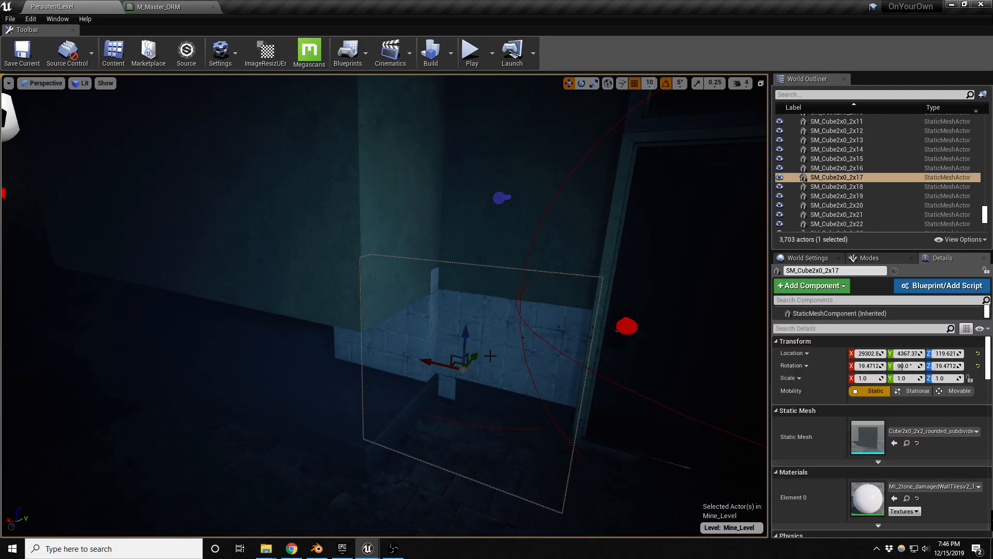
pyautogui.keyDown('alt'); pyautogui.moveTo(458, 362); pyautogui.dragTo(259, 390); pyautogui.keyUp('alt')
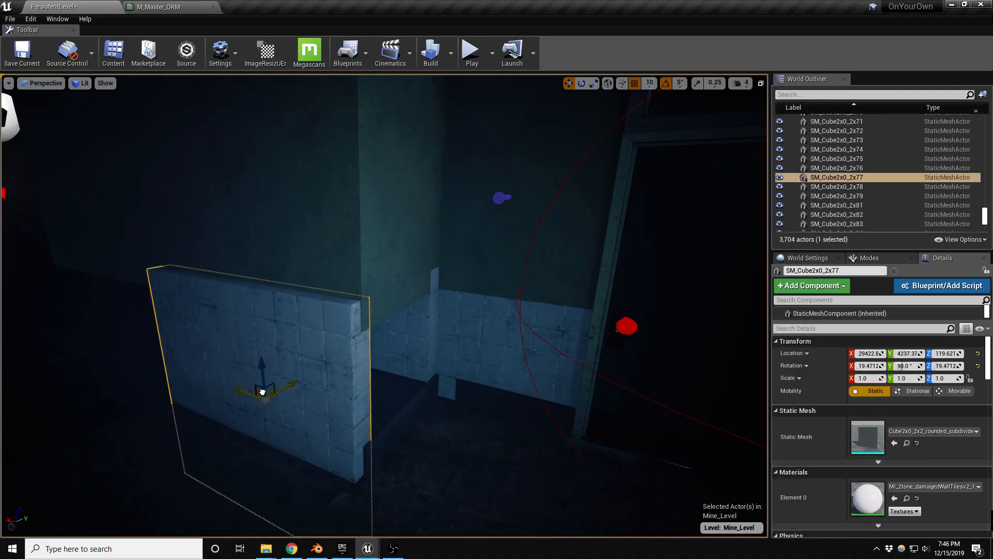
# - Set the position grid snap to 1 and move the copied tile panel along Y to about 4247, against the outer wall face
pyautogui.moveTo(264, 392)
pyautogui.mouseDown(button='right')
pyautogui.moveTo(270, 382)
pyautogui.moveTo(263, 405)
pyautogui.mouseUp(button='right')
pyautogui.click(652, 85)
pyautogui.click(653, 106)
pyautogui.moveTo(610, 176); pyautogui.dragTo(616, 217, button='right')
pyautogui.press('w')
pyautogui.moveTo(281, 246)
pyautogui.mouseDown(button='right')
pyautogui.moveTo(269, 242)
pyautogui.moveTo(281, 246)
pyautogui.mouseUp(button='right')
pyautogui.moveTo(281, 245); pyautogui.dragTo(294, 236)
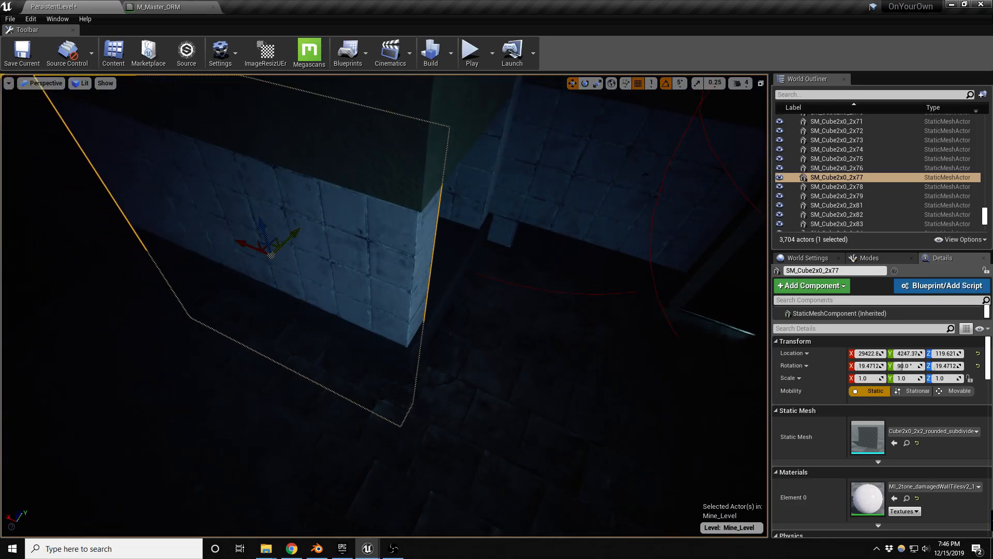
# - Nudge the base trim SM_floor_divided_cube42 along Y to about 4325 and tile panel SM_Cube2x0_2x77 to about 4246
pyautogui.click(295, 313)
pyautogui.moveTo(296, 313); pyautogui.dragTo(202, 305, button='right')
pyautogui.press('r')
pyautogui.moveTo(435, 290); pyautogui.dragTo(439, 295)
pyautogui.click(440, 293)
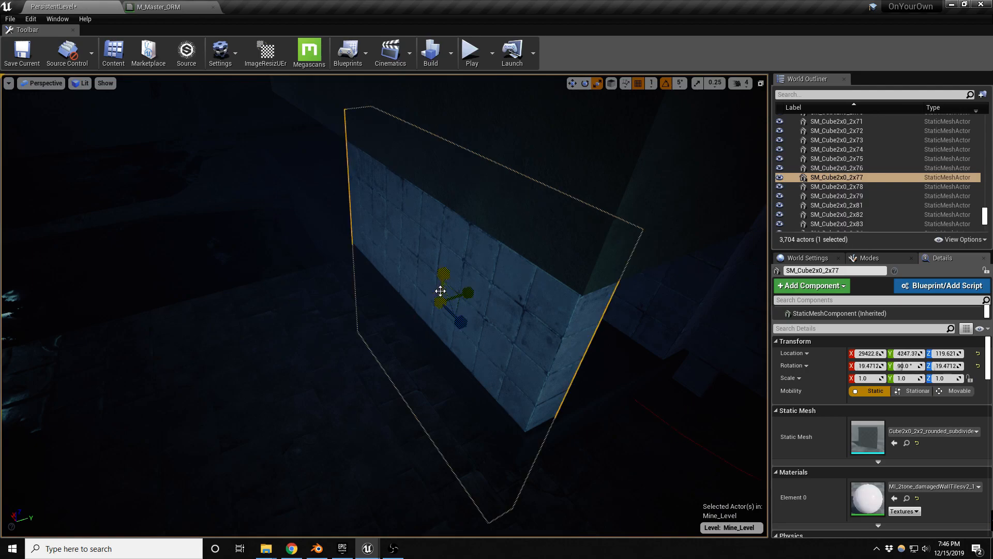
pyautogui.press('w')
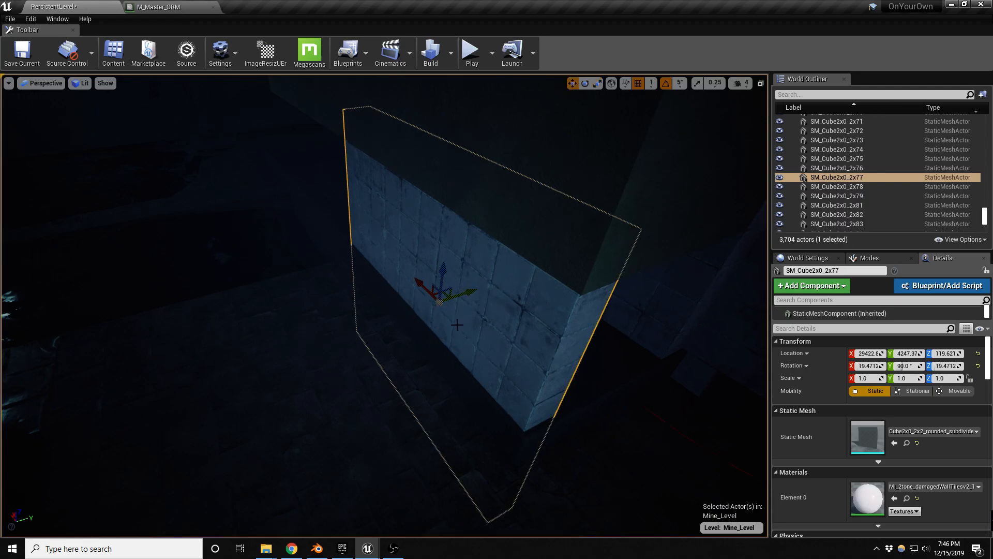
pyautogui.click(449, 327)
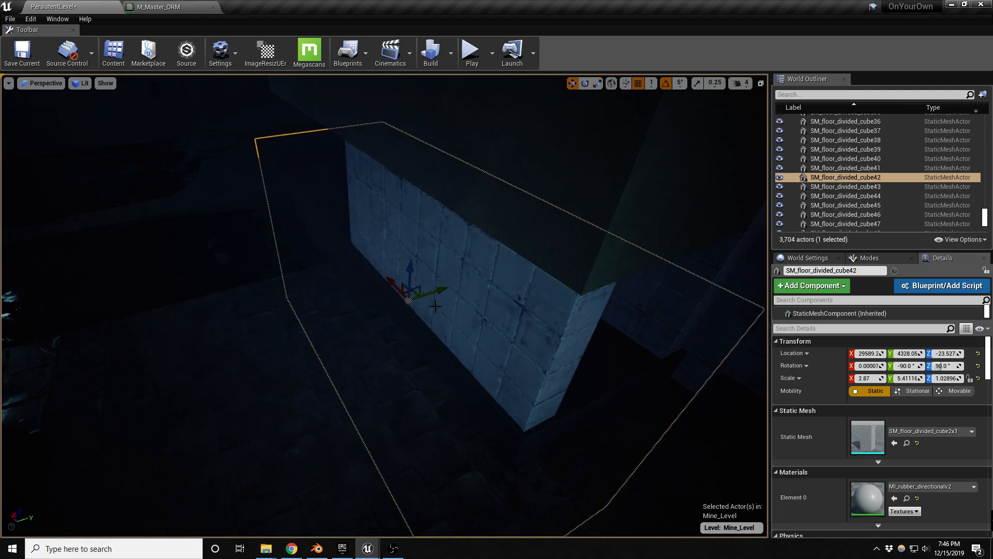
pyautogui.moveTo(439, 289); pyautogui.dragTo(437, 293)
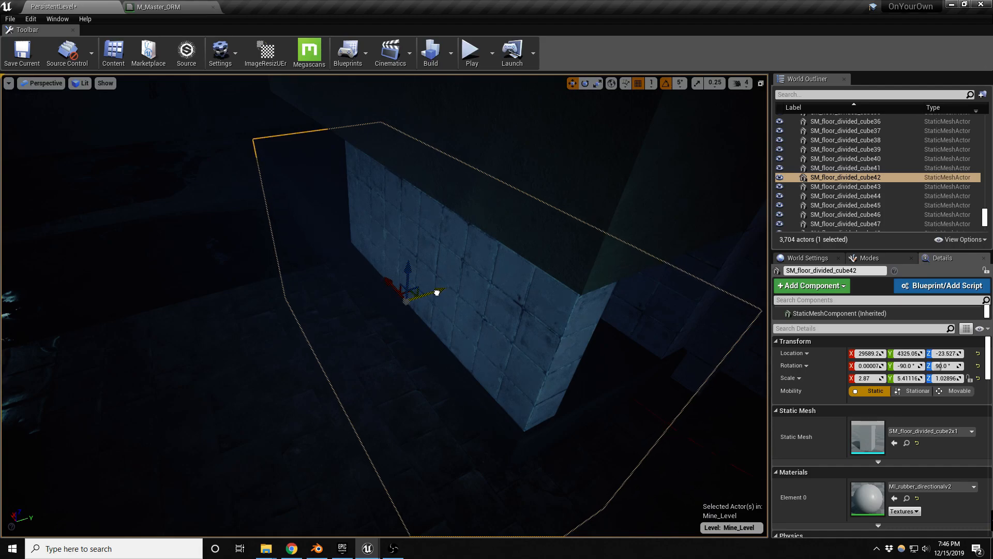
pyautogui.click(464, 292)
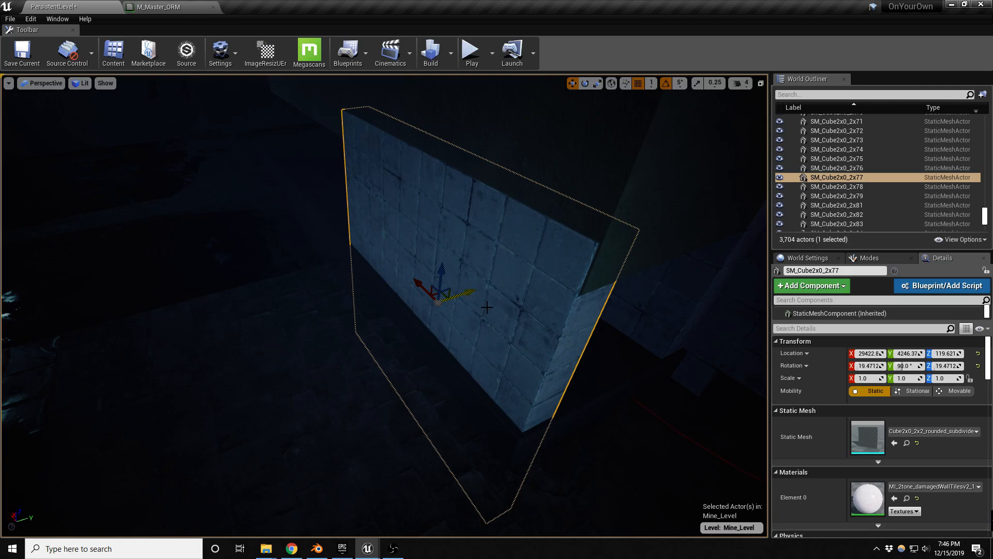
# - Try covering the adjoining wall face with a duplicate of the tile panel rotated by -90 degrees
pyautogui.press('f')
pyautogui.keyDown('alt'); pyautogui.moveTo(366, 264); pyautogui.dragTo(339, 314); pyautogui.keyUp('alt')
pyautogui.press('e')
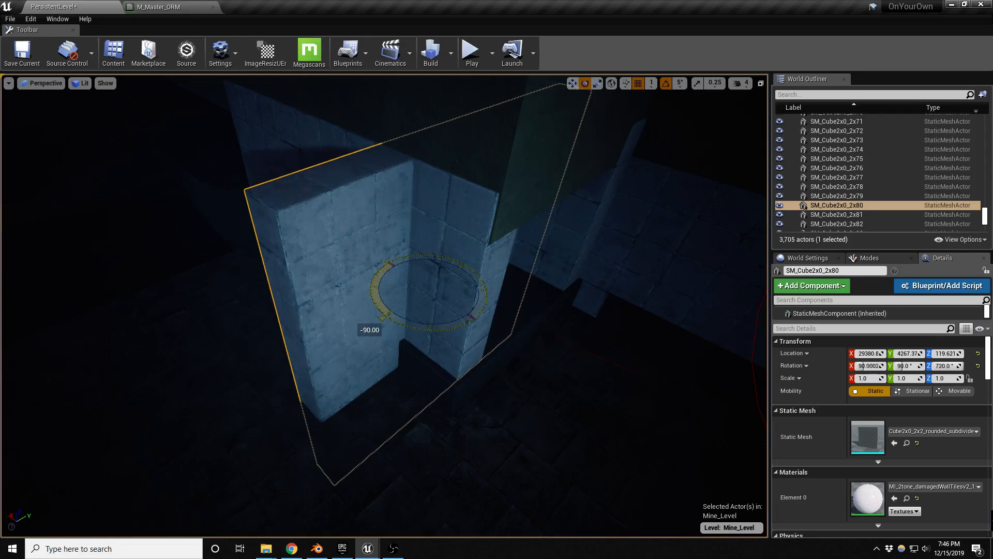
pyautogui.moveTo(357, 346); pyautogui.dragTo(378, 324, button='right')
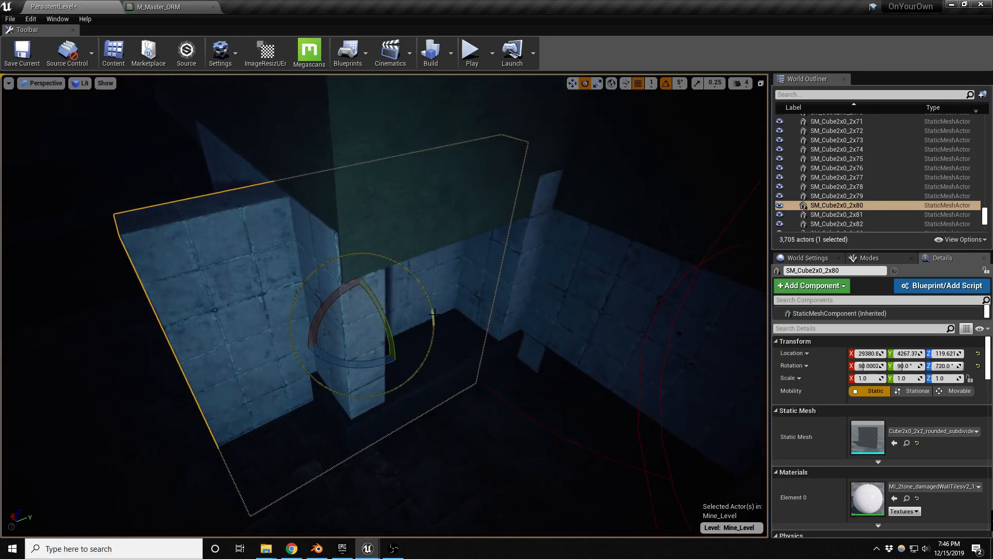
pyautogui.press('w')
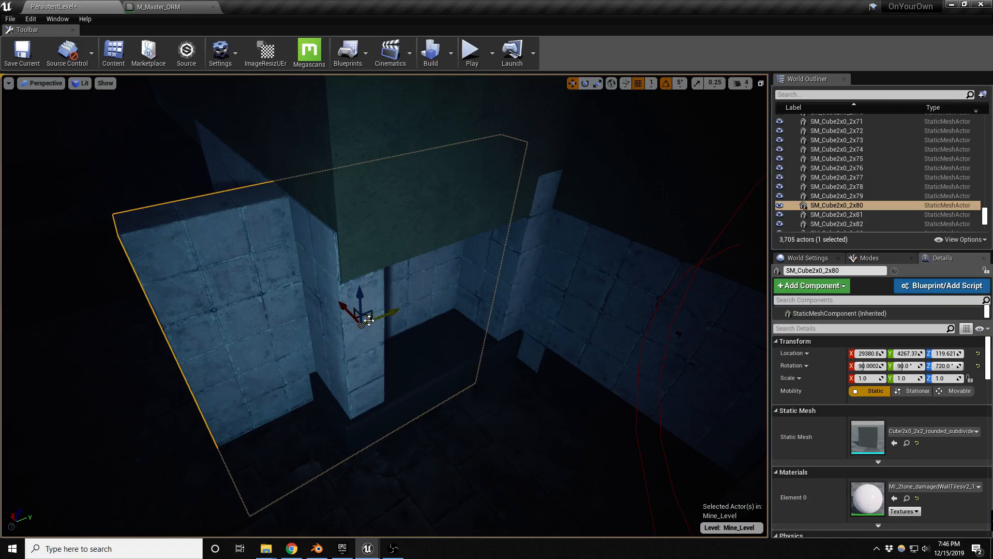
# - Move the rotated panel copy against the adjoining wall face, at about X 29341 and Y 4346
pyautogui.moveTo(368, 316); pyautogui.dragTo(501, 309)
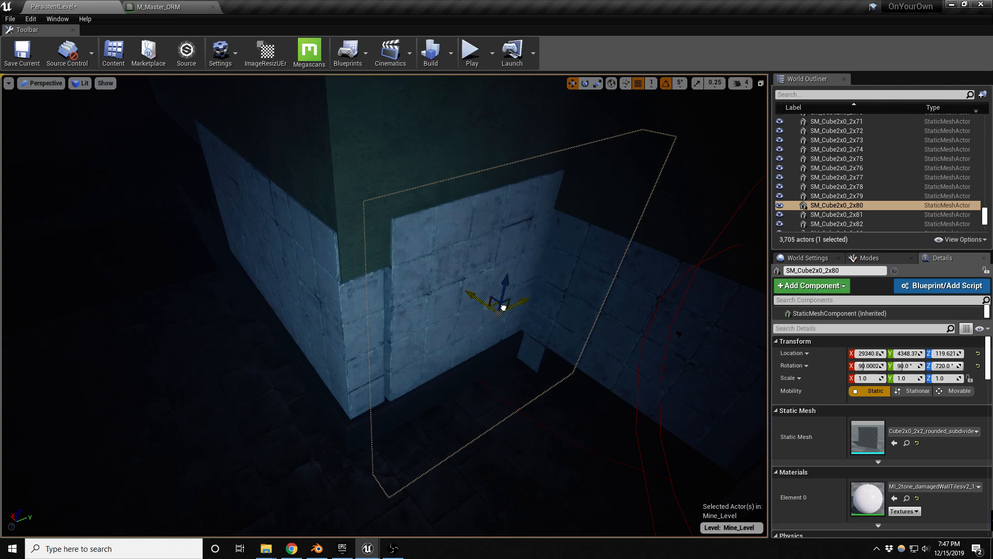
pyautogui.click(302, 300)
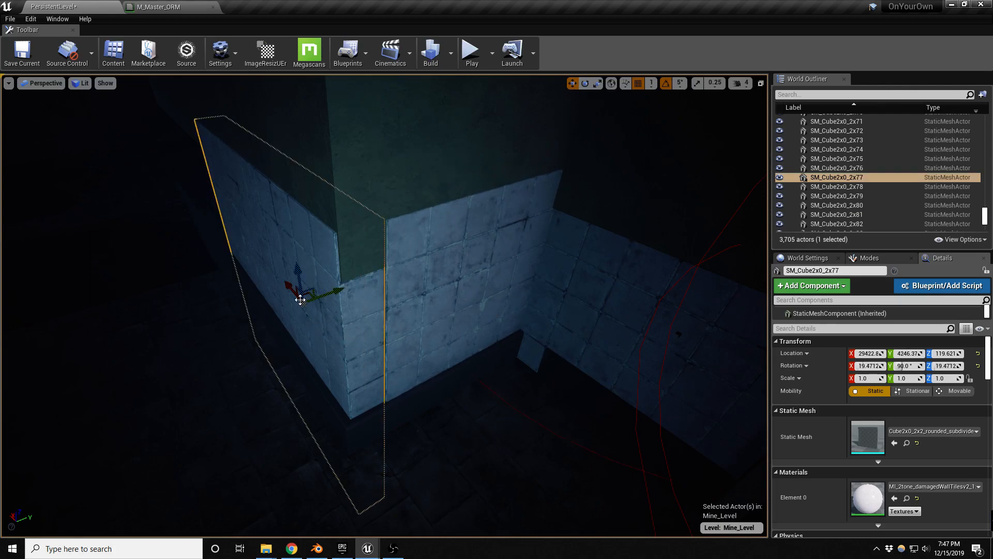
pyautogui.moveTo(458, 299); pyautogui.dragTo(429, 283, button='right')
pyautogui.click(345, 281)
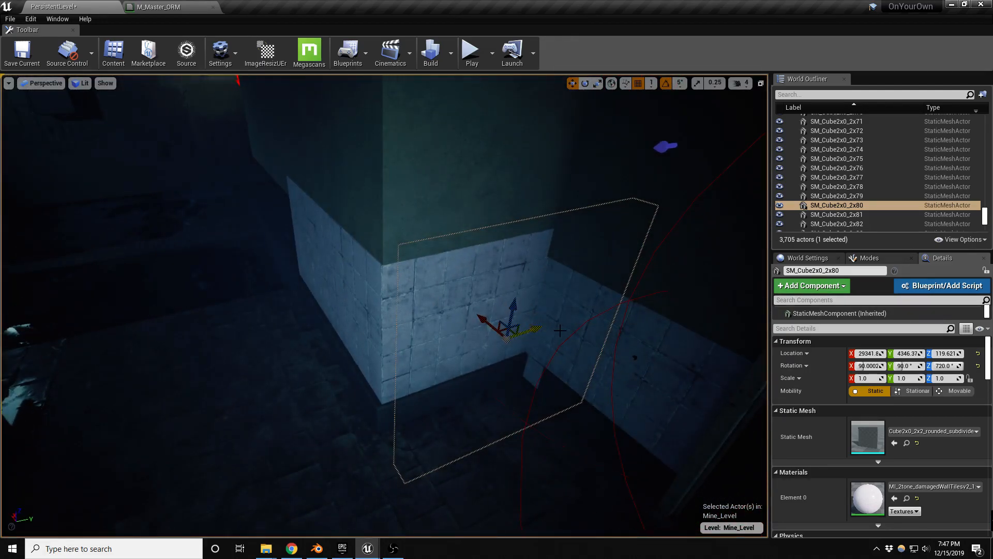
# - Slide the rotated panel copy along Y to about 4558, compare it with the doorway's tile block, and delete it
pyautogui.moveTo(657, 315); pyautogui.dragTo(603, 318, button='right')
pyautogui.moveTo(259, 383); pyautogui.dragTo(630, 382)
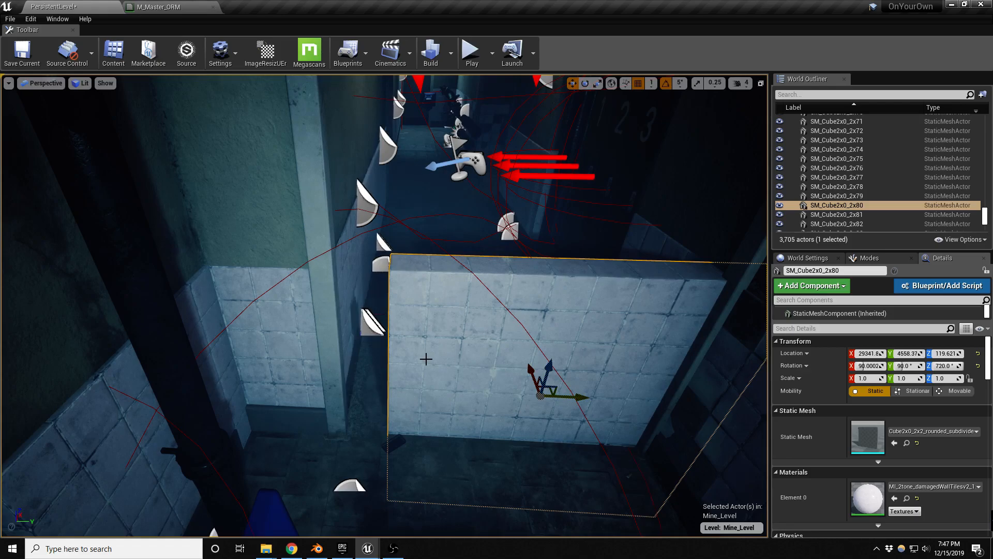
pyautogui.click(271, 340)
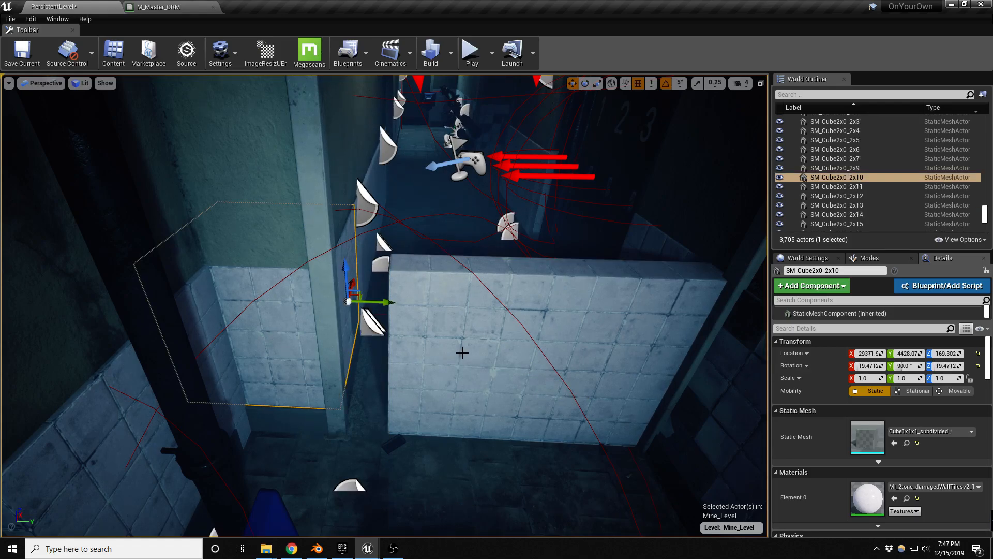
pyautogui.click(508, 344)
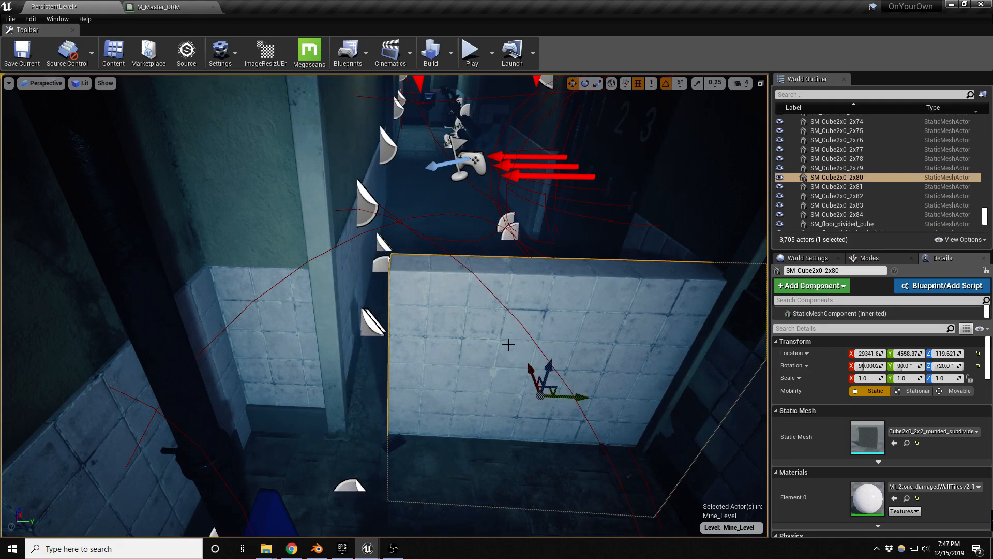
pyautogui.press('Delete')
# - Duplicate the smaller tile block SM_Cube2x0_2x10 along Y to cover the untiled wall face at the corner
pyautogui.click(268, 327)
pyautogui.press('f')
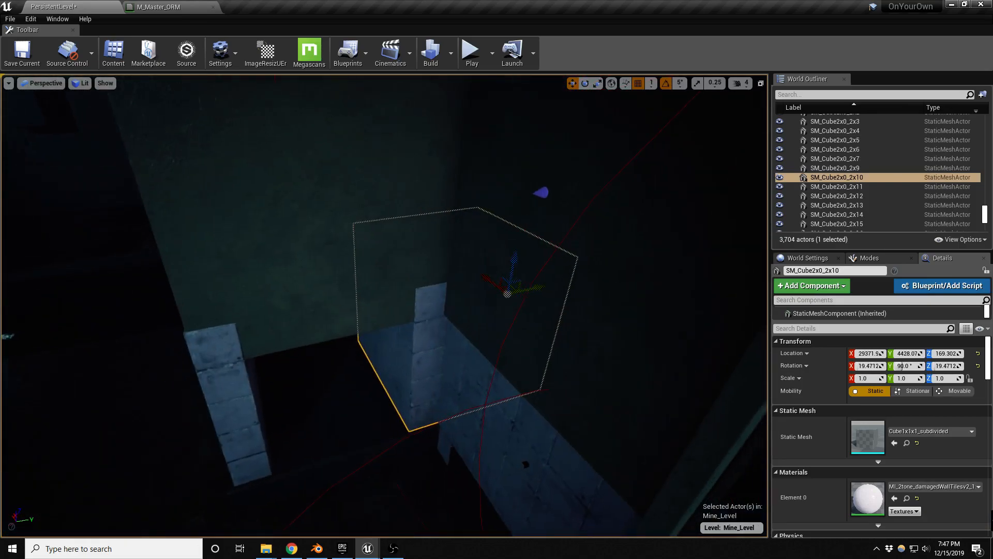
pyautogui.keyDown('alt'); pyautogui.moveTo(519, 285); pyautogui.dragTo(398, 313); pyautogui.keyUp('alt')
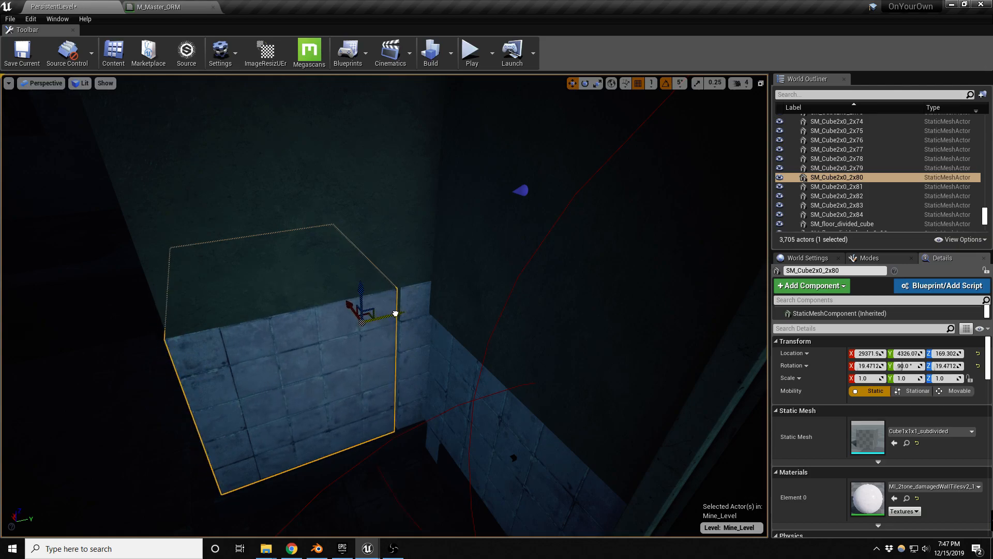
# - Nudge the copied tile block along Y to about 4328 so it lines up with the wall corner
pyautogui.moveTo(304, 362); pyautogui.dragTo(363, 369, button='right')
pyautogui.press('a')
pyautogui.moveTo(379, 320); pyautogui.dragTo(352, 290, button='right')
pyautogui.press('q')
pyautogui.press('d')
pyautogui.press('w')
pyautogui.moveTo(440, 307); pyautogui.dragTo(441, 308)
pyautogui.moveTo(441, 307); pyautogui.dragTo(496, 310, button='right')
pyautogui.press('s')
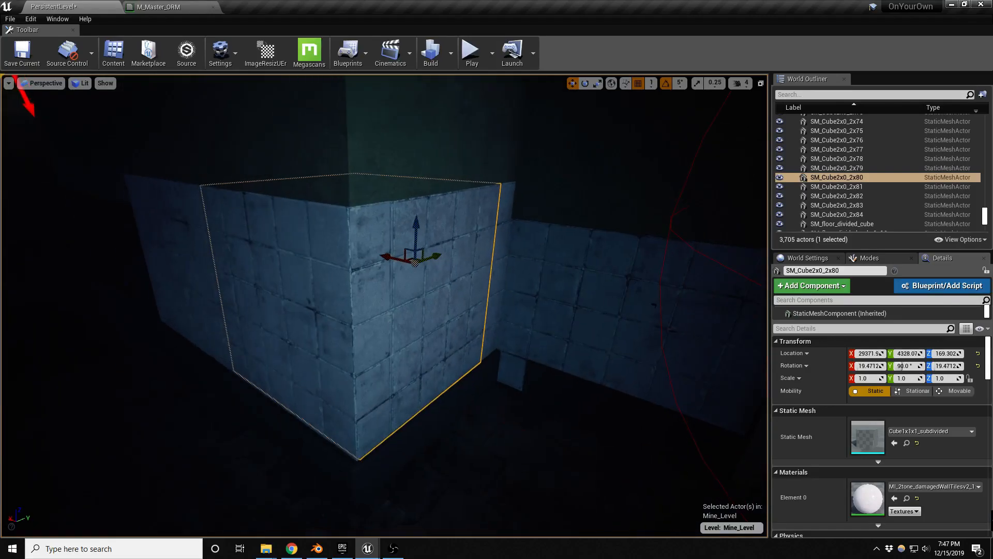
# - Adjust outer tile panel SM_Cube2x0_2x77 along X to meet the edge of the corner tile block
pyautogui.click(305, 290)
pyautogui.press('a')
pyautogui.moveTo(305, 289); pyautogui.dragTo(325, 293, button='right')
pyautogui.moveTo(274, 346)
pyautogui.mouseDown()
pyautogui.moveTo(241, 344)
pyautogui.moveTo(272, 347)
pyautogui.mouseUp()
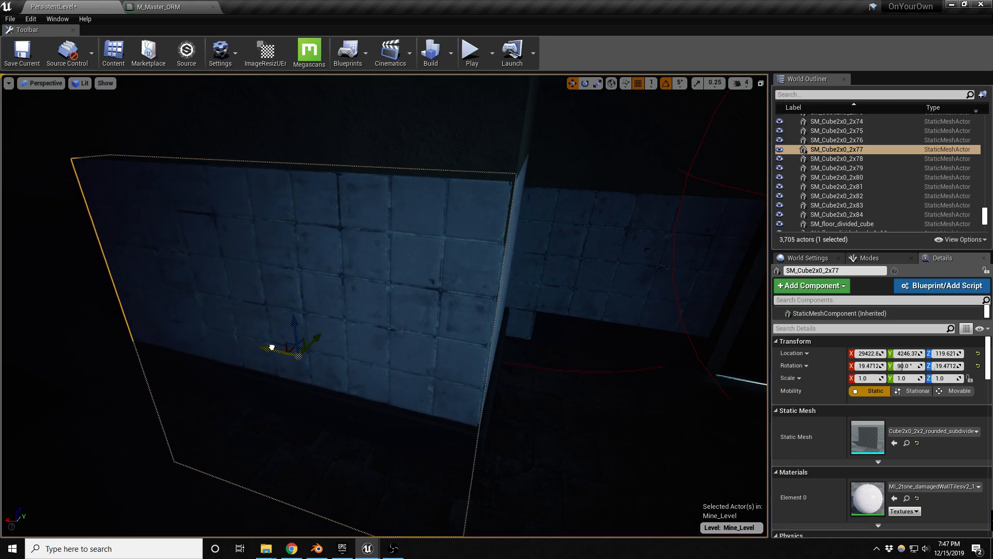
pyautogui.moveTo(272, 347); pyautogui.dragTo(264, 347, button='right')
pyautogui.press('s')
# - Move the base trim SM_floor_divided_cube55 below the inner tile panel along X to about 29261
pyautogui.moveTo(342, 364); pyautogui.dragTo(387, 371, button='right')
pyautogui.click(383, 372)
pyautogui.press('w')
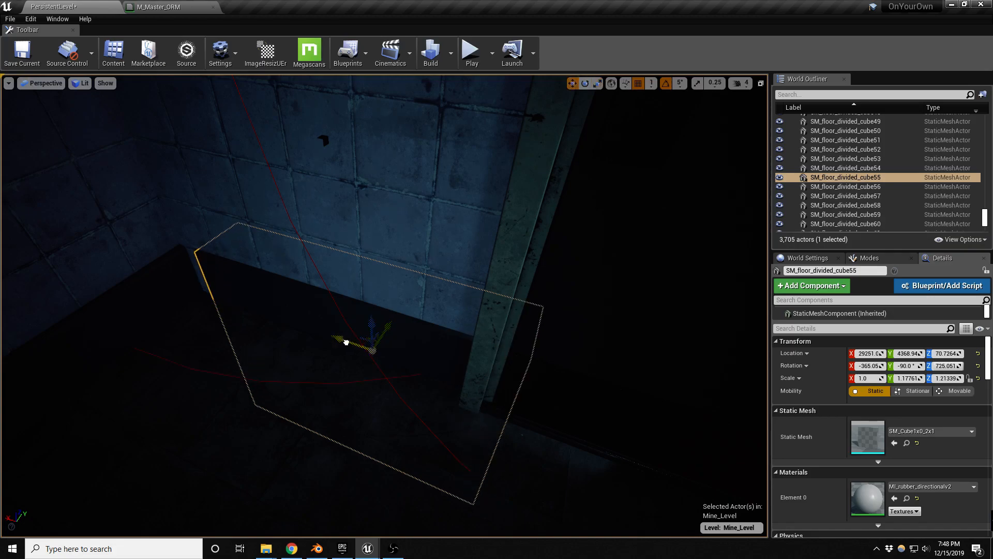
pyautogui.moveTo(387, 371); pyautogui.dragTo(387, 371, button='right')
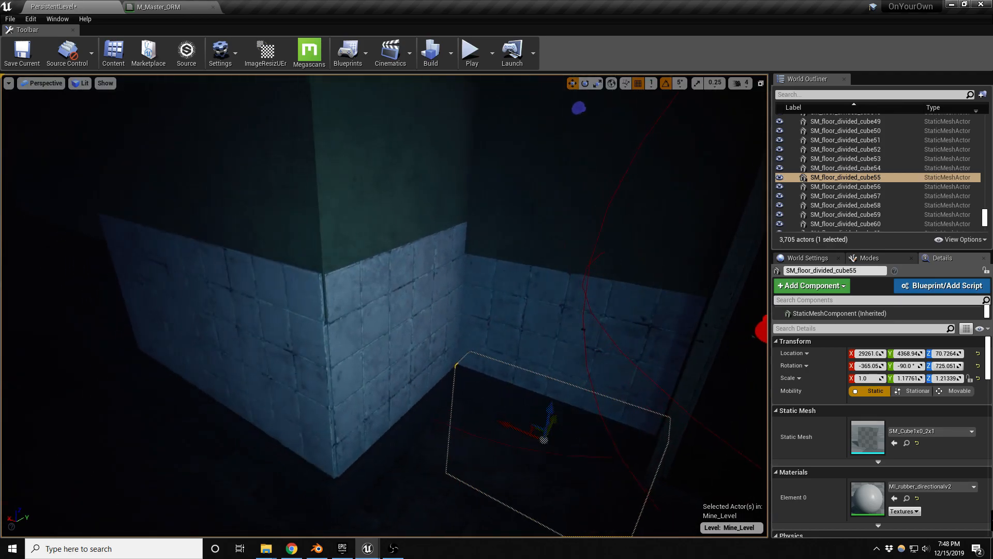
# - Stretch inner tile panel SM_Cube2x0_2x17 to a Y scale of about 1.17 so it projects further from the wall
pyautogui.click(538, 326)
pyautogui.moveTo(538, 326); pyautogui.dragTo(538, 326, button='right')
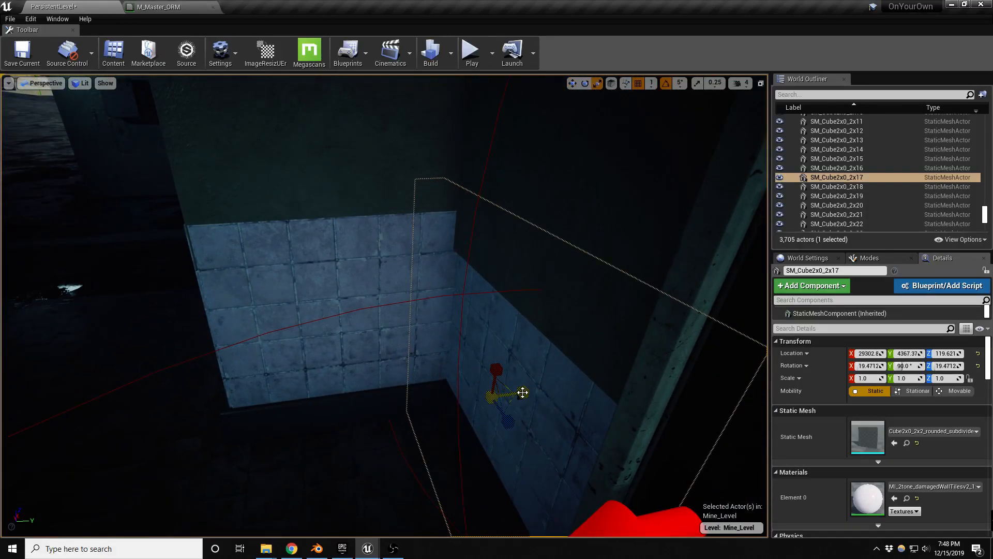
pyautogui.moveTo(908, 378); pyautogui.dragTo(915, 377)
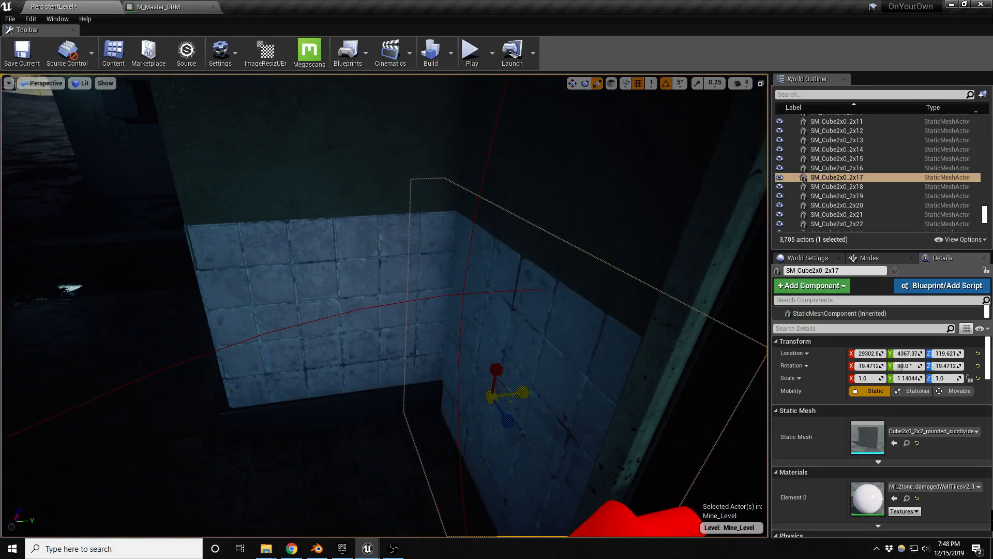
pyautogui.moveTo(384, 305); pyautogui.dragTo(384, 305, button='right')
pyautogui.moveTo(355, 370); pyautogui.dragTo(354, 370, button='right')
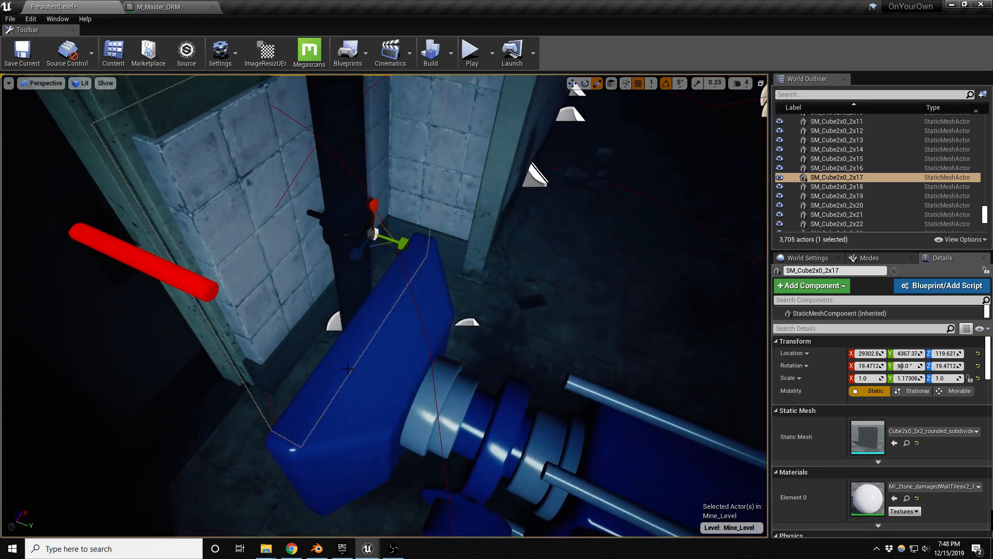
# - Thicken the base trim SM_floor_divided_cube55 beneath the inner tile panel to a Y scale of about 1.36
pyautogui.click(293, 359)
pyautogui.moveTo(293, 359); pyautogui.dragTo(293, 359, button='right')
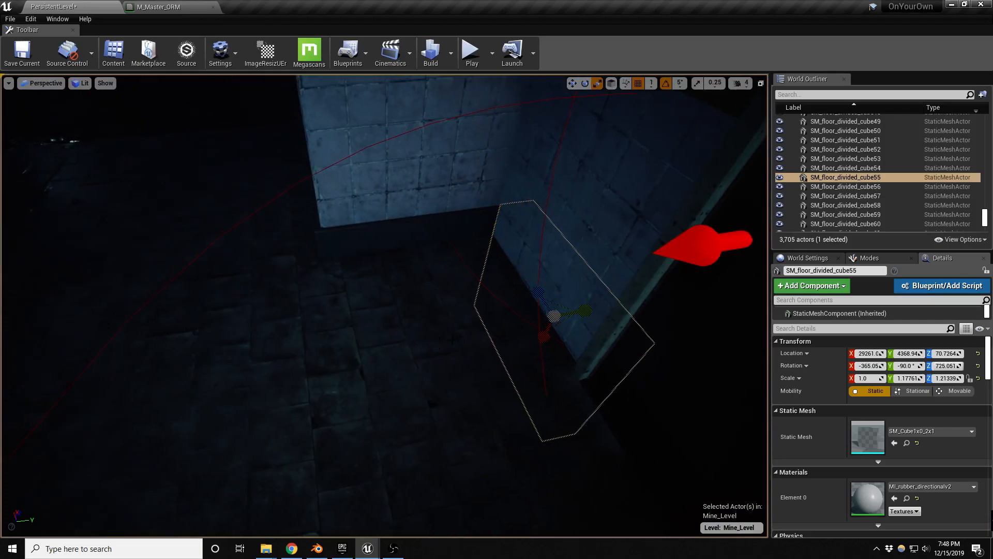
pyautogui.moveTo(587, 314); pyautogui.dragTo(595, 313)
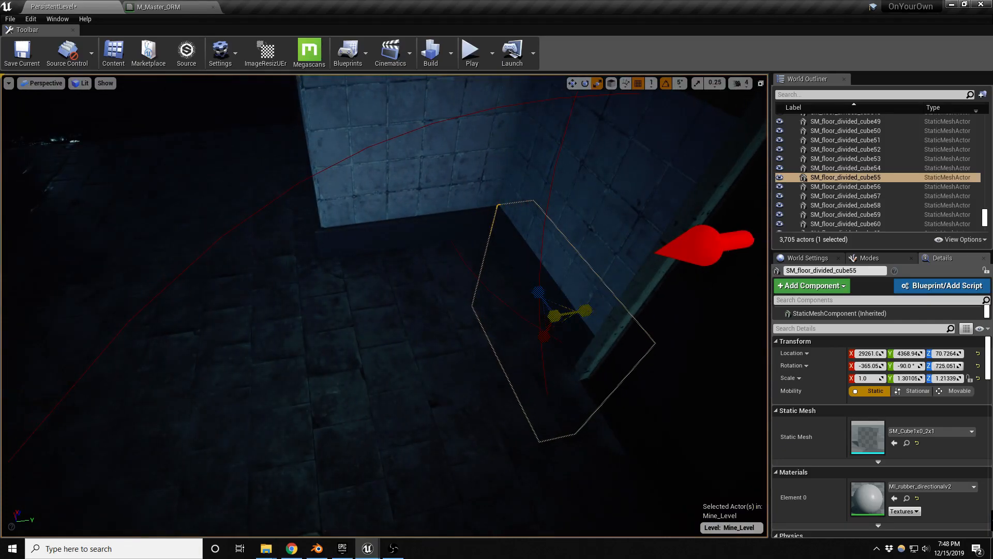
pyautogui.moveTo(426, 327); pyautogui.dragTo(429, 324, button='right')
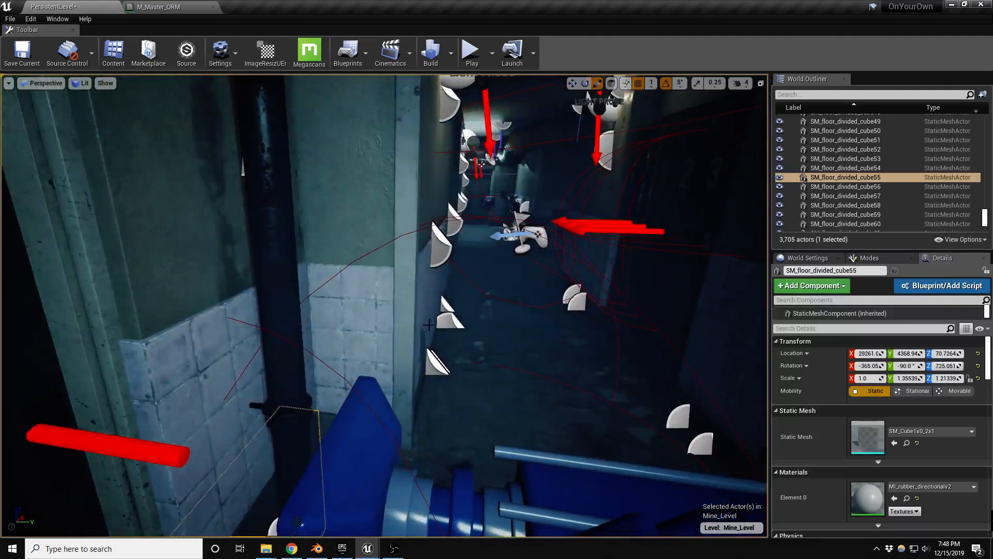
# - Duplicate corner trim pole_17 along Y to about 4227 beside the tiled wall and save the level
pyautogui.click(401, 348)
pyautogui.press('f')
pyautogui.press('w')
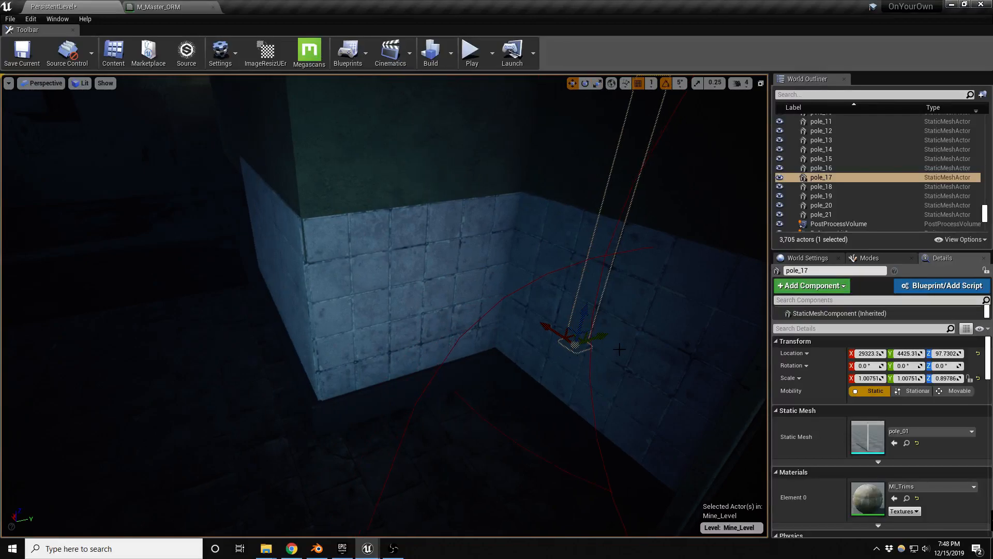
pyautogui.keyDown('alt'); pyautogui.moveTo(597, 336); pyautogui.dragTo(364, 383); pyautogui.keyUp('alt')
pyautogui.keyDown('alt'); pyautogui.moveTo(362, 461); pyautogui.dragTo(554, 450); pyautogui.keyUp('alt')
pyautogui.moveTo(308, 429); pyautogui.dragTo(310, 430)
pyautogui.moveTo(309, 428); pyautogui.dragTo(209, 431, button='right')
pyautogui.moveTo(443, 408); pyautogui.dragTo(512, 406, button='right')
pyautogui.hotkey('ctrl', 's')
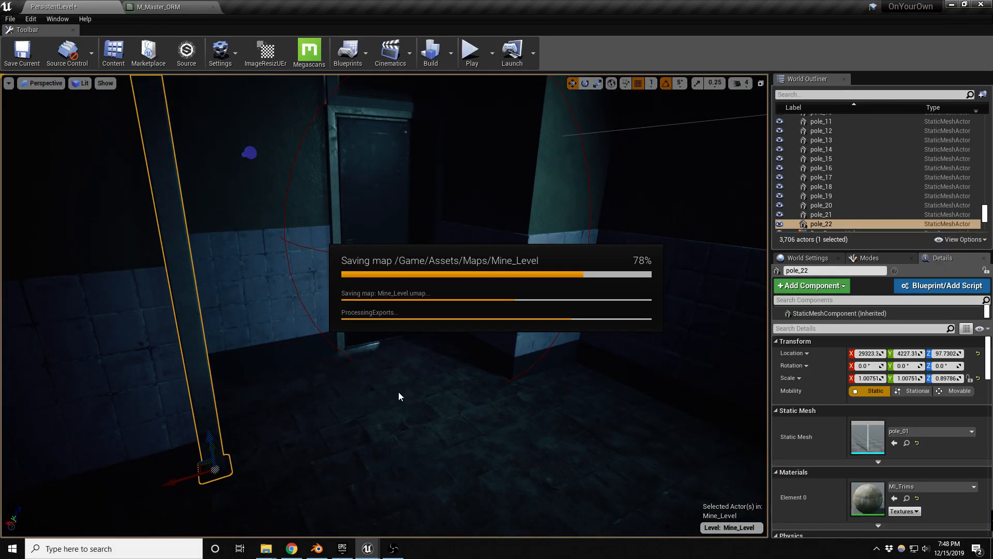
# - Delete the dark overhead beam section above the doorway
pyautogui.moveTo(401, 394); pyautogui.dragTo(357, 305, button='right')
pyautogui.moveTo(369, 357); pyautogui.dragTo(245, 458, button='right')
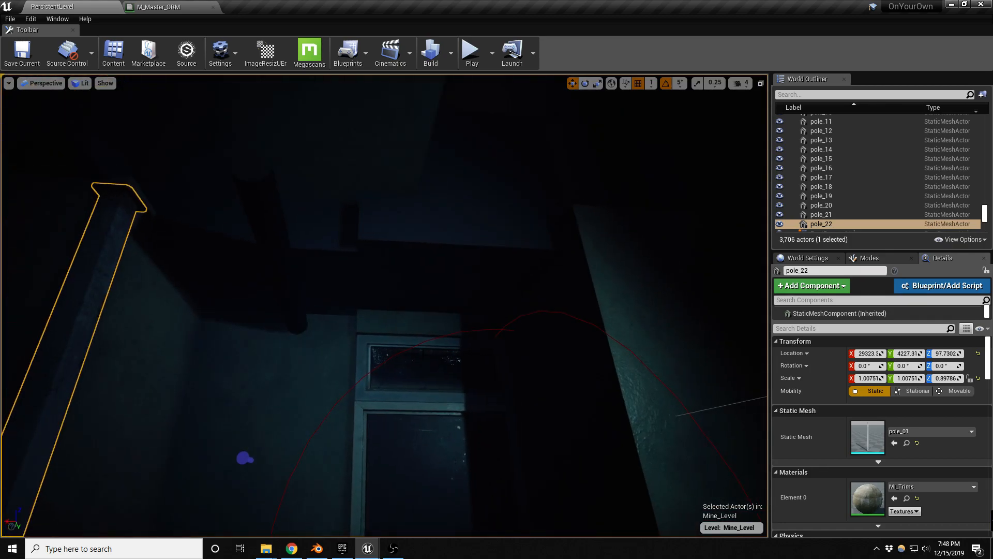
pyautogui.click(440, 274)
pyautogui.moveTo(440, 274); pyautogui.dragTo(495, 360, button='right')
pyautogui.press('Delete')
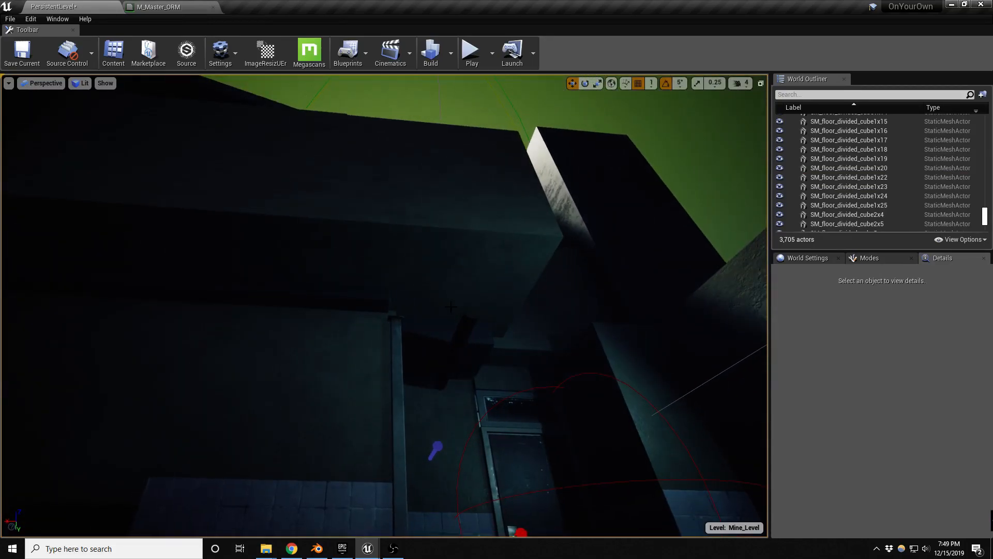
# - Set the position grid snap to 10 and duplicate ceiling block SM_floor_divided_cube29 along Y to 3831
pyautogui.click(454, 309)
pyautogui.moveTo(454, 309); pyautogui.dragTo(437, 345, button='right')
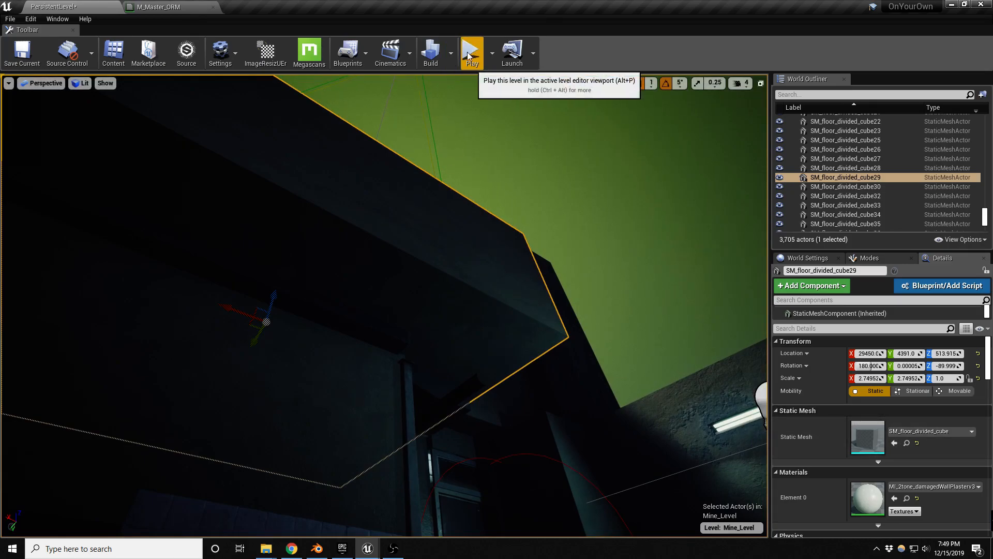
pyautogui.click(651, 83)
pyautogui.click(659, 129)
pyautogui.moveTo(569, 177); pyautogui.dragTo(543, 187, button='right')
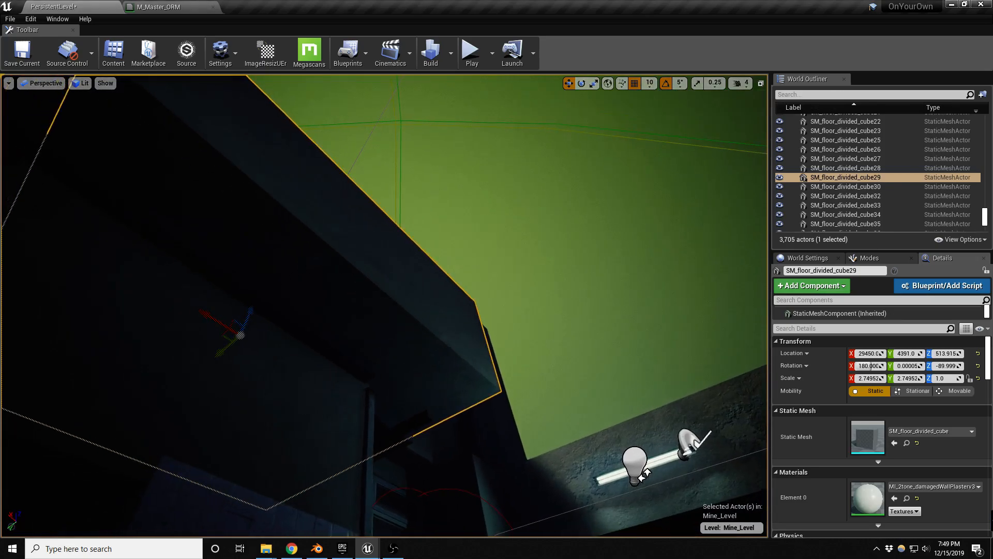
pyautogui.keyDown('alt'); pyautogui.moveTo(216, 355); pyautogui.dragTo(535, 175); pyautogui.keyUp('alt')
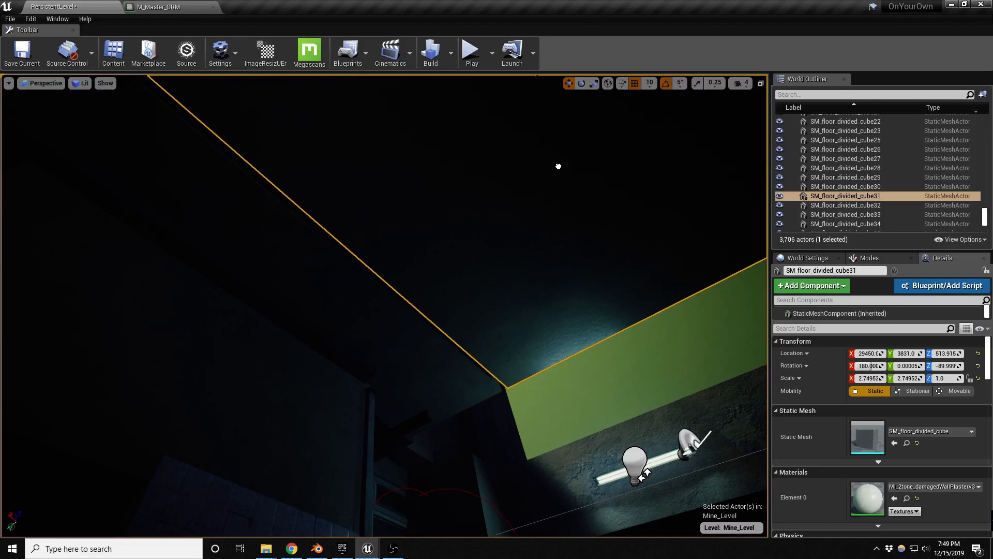
# - Duplicate the ceiling block along X to 28900 and shift the copy along Y to 4081
pyautogui.moveTo(554, 169); pyautogui.dragTo(537, 211, button='right')
pyautogui.keyDown('alt'); pyautogui.moveTo(211, 169); pyautogui.dragTo(579, 223); pyautogui.keyUp('alt')
pyautogui.keyDown('alt'); pyautogui.moveTo(667, 238); pyautogui.dragTo(660, 238); pyautogui.keyUp('alt')
pyautogui.click(672, 249)
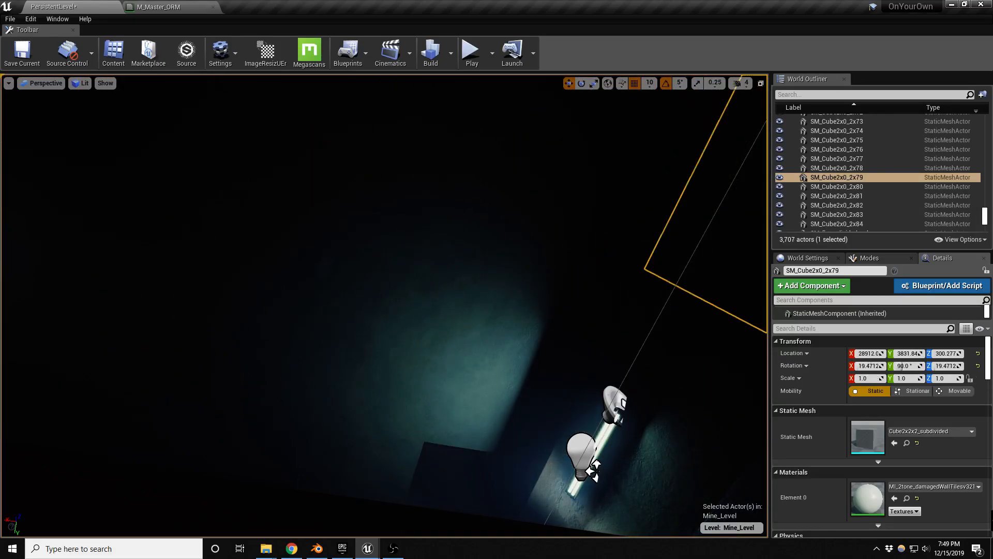
pyautogui.hotkey('ctrl', 'z')
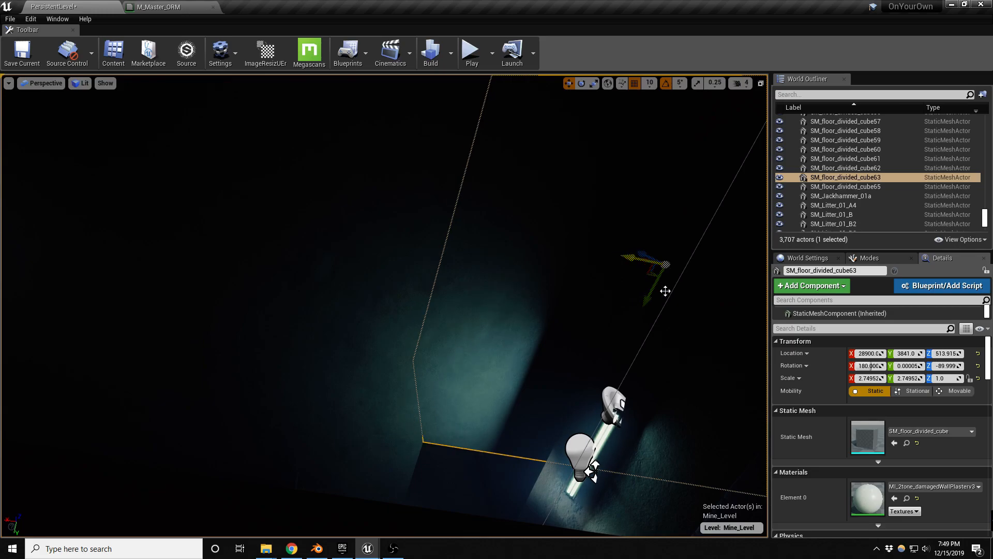
pyautogui.moveTo(515, 337); pyautogui.dragTo(498, 338, button='right')
pyautogui.moveTo(498, 322); pyautogui.dragTo(372, 334)
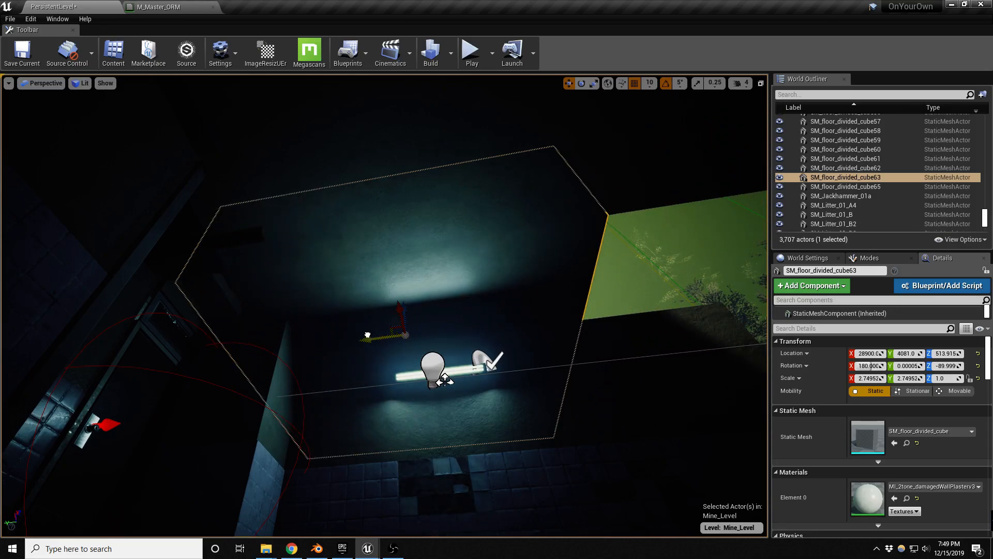
# - Duplicate ceiling block SM_floor_divided_cube63 along Y to 3531 to cover the remaining ceiling gap, leaving nothing selected
pyautogui.keyDown('alt'); pyautogui.moveTo(373, 340); pyautogui.dragTo(530, 325); pyautogui.keyUp('alt')
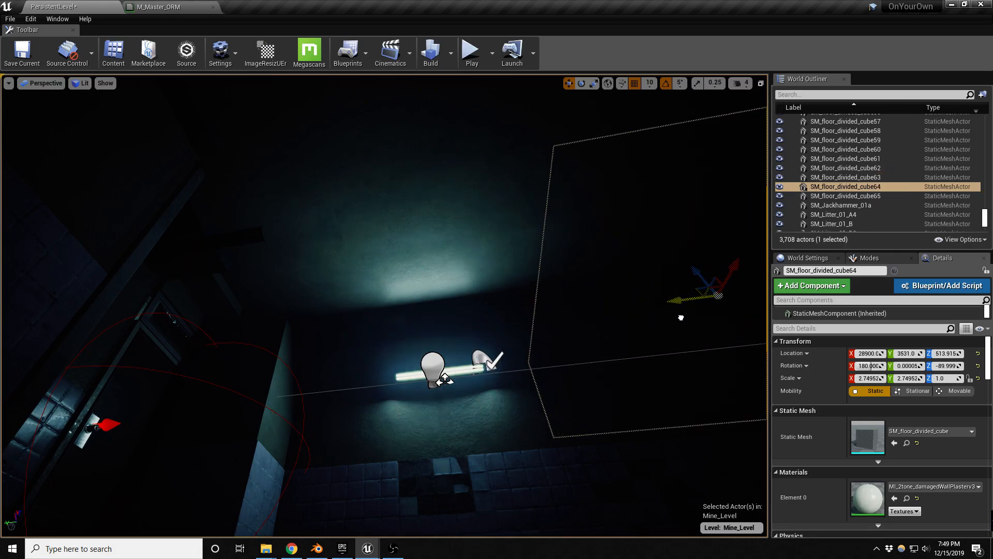
pyautogui.moveTo(482, 207); pyautogui.dragTo(446, 251, button='right')
pyautogui.press('Escape')
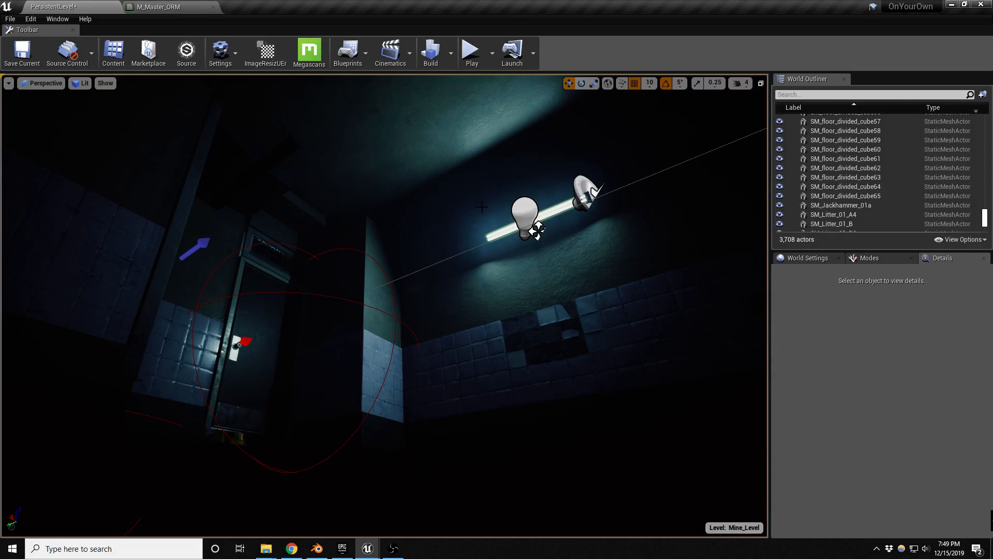
# - Duplicate a lower wall tile panel along X to about 29623 to extend the tiled wall
pyautogui.moveTo(489, 282); pyautogui.dragTo(429, 250, button='right')
pyautogui.click(437, 246)
pyautogui.keyDown('alt'); pyautogui.moveTo(434, 288); pyautogui.dragTo(169, 290); pyautogui.keyUp('alt')
pyautogui.moveTo(170, 289); pyautogui.dragTo(54, 306, button='right')
# - Duplicate tile panel SM_Cube2x0_2x85, rotate the copy perpendicular to the wall and place it at X about 29723, Y about 4166
pyautogui.keyDown('alt'); pyautogui.moveTo(481, 314); pyautogui.dragTo(439, 330); pyautogui.keyUp('alt')
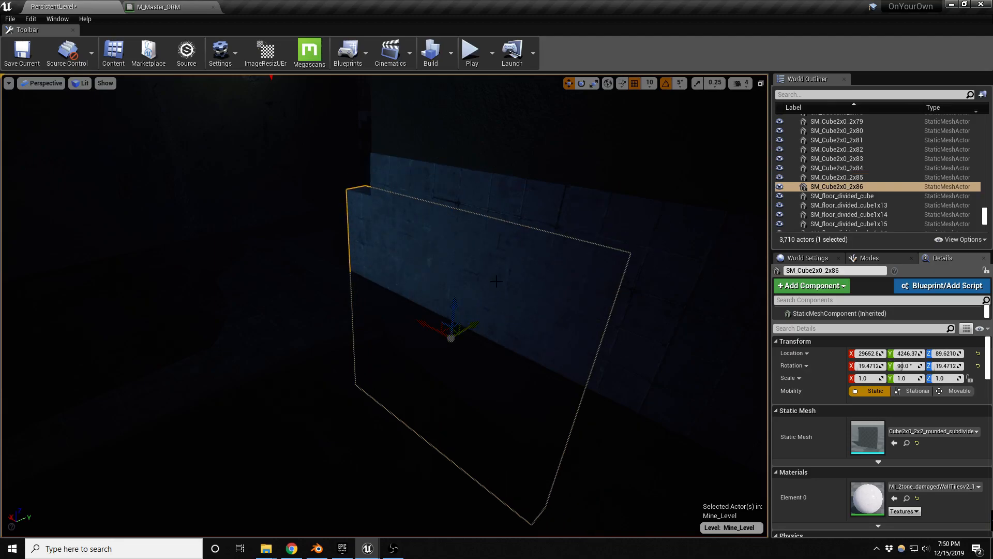
pyautogui.hotkey('ctrl', 'z')
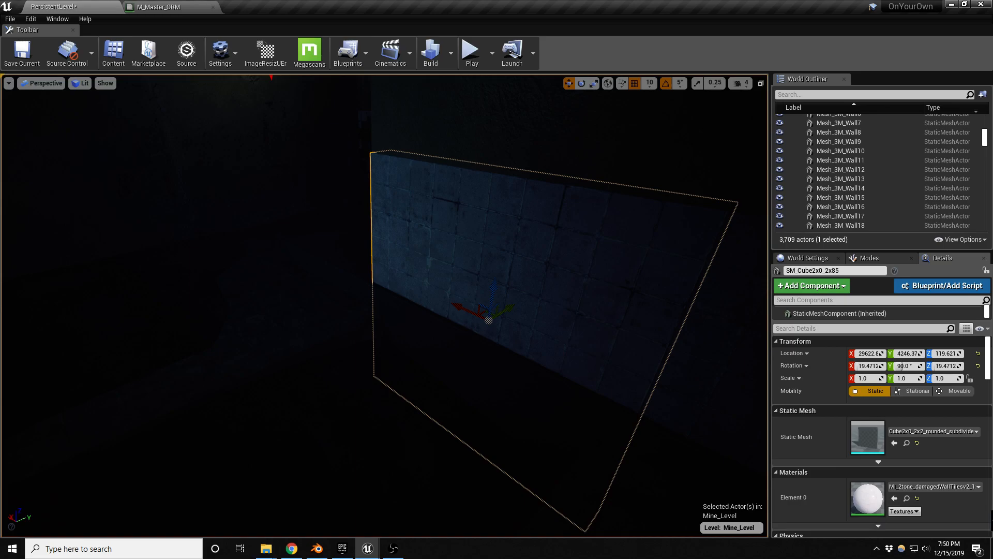
pyautogui.keyDown('alt'); pyautogui.moveTo(480, 316); pyautogui.dragTo(294, 377); pyautogui.keyUp('alt')
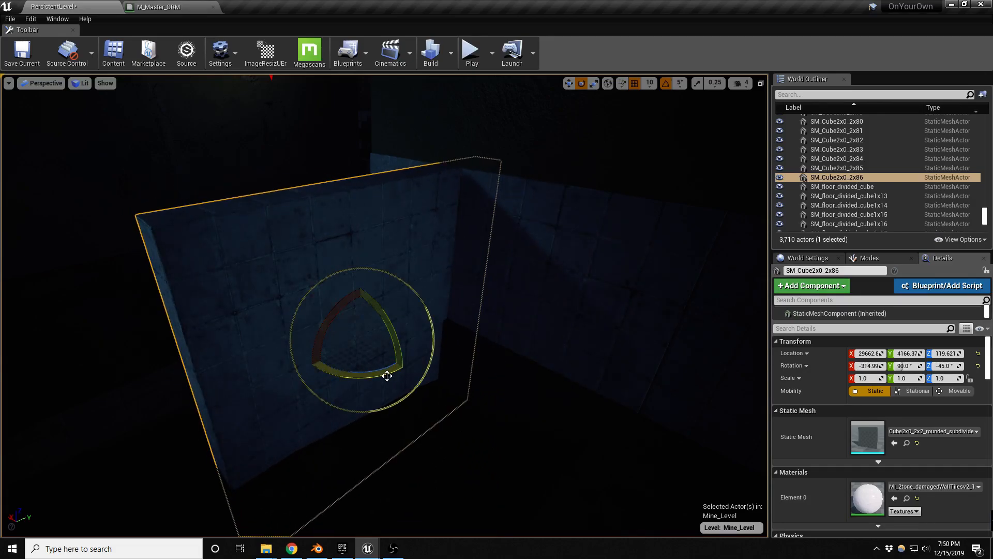
pyautogui.press('a')
pyautogui.moveTo(379, 369); pyautogui.dragTo(362, 372, button='right')
pyautogui.moveTo(323, 318); pyautogui.dragTo(225, 313)
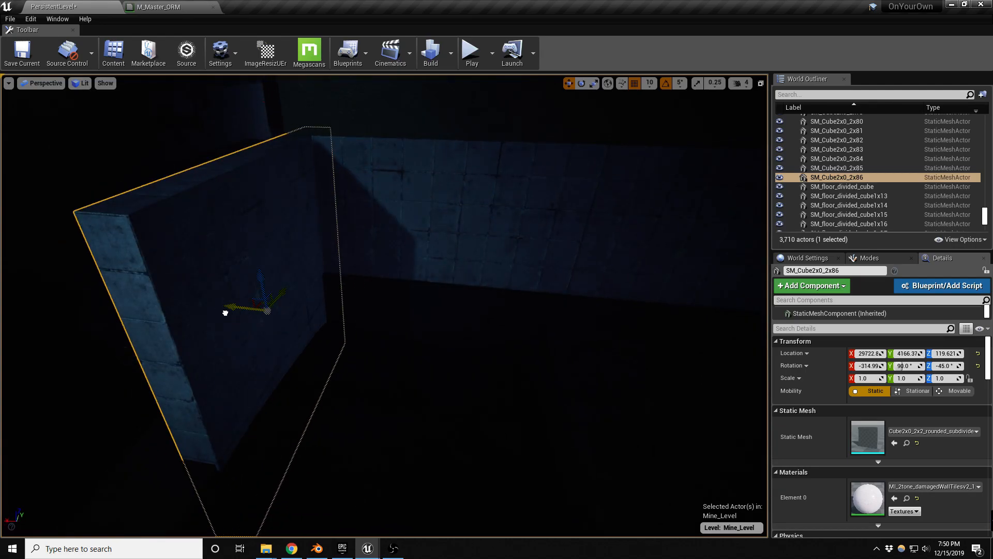
# - Duplicate one of the large SM_floor_divided_cube blocks and slide the copy across to extend the room shell
pyautogui.moveTo(355, 358); pyautogui.dragTo(439, 364, button='right')
pyautogui.click(355, 358)
pyautogui.keyDown('alt'); pyautogui.moveTo(562, 98); pyautogui.dragTo(735, 124); pyautogui.keyUp('alt')
pyautogui.moveTo(385, 305); pyautogui.dragTo(197, 285, button='right')
pyautogui.moveTo(496, 285); pyautogui.dragTo(715, 284)
# - Change the static mesh of upper corner wall block SM_Cube2x0_2x22 to Cube2x2x2_rounded_subdivided
pyautogui.moveTo(716, 284); pyautogui.dragTo(884, 231, button='right')
pyautogui.press('w')
pyautogui.click(472, 330)
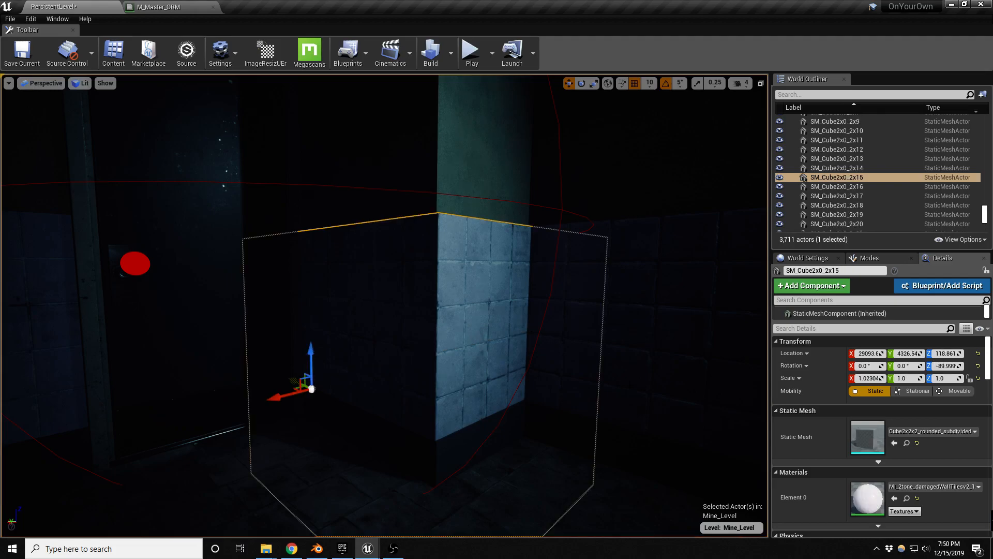
pyautogui.click(496, 167)
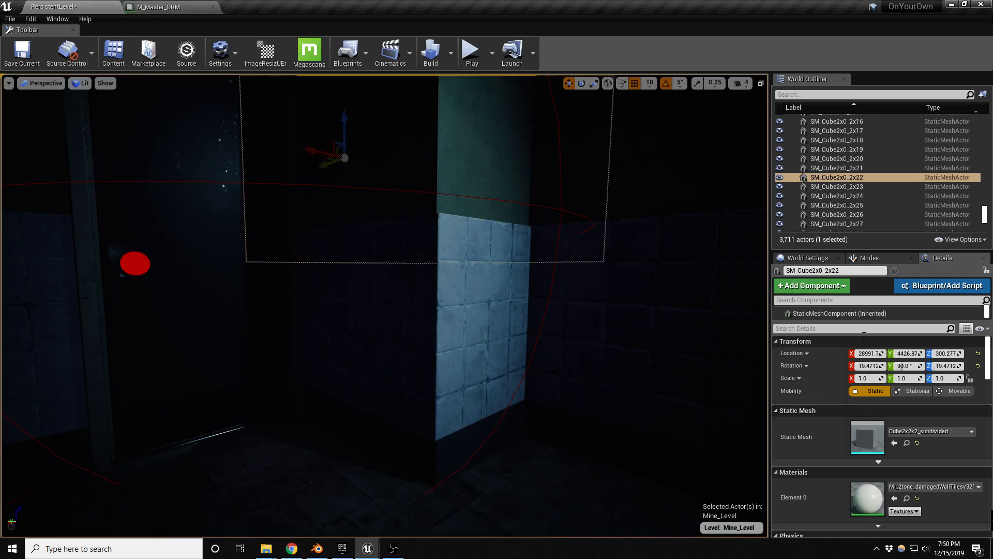
pyautogui.click(945, 430)
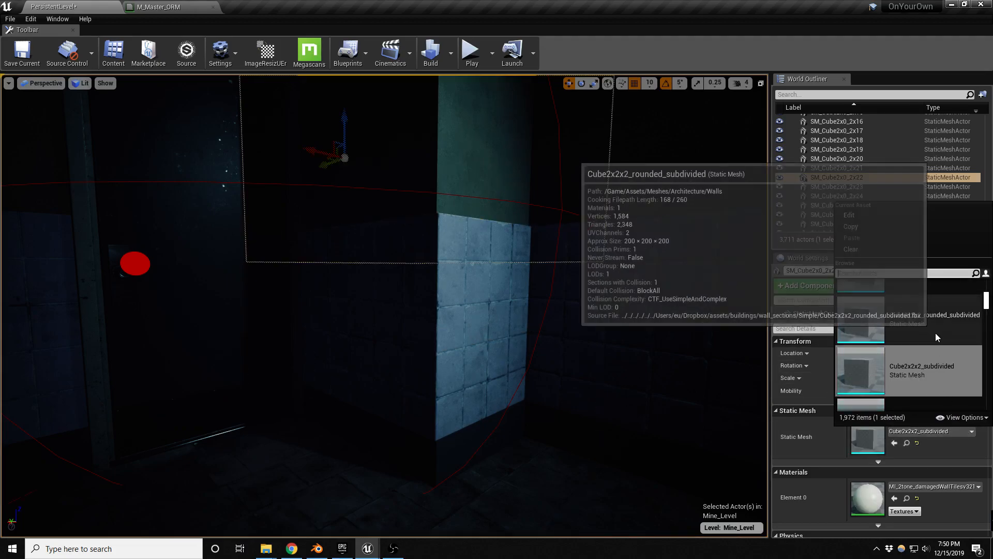
pyautogui.click(936, 333)
# - Duplicate partition tile panel SM_Cube2x0_2x86 along Y to about 3966 to lengthen the half-height partition
pyautogui.press('a')
pyautogui.moveTo(657, 377); pyautogui.dragTo(352, 368, button='right')
pyautogui.press('d')
pyautogui.press('s')
pyautogui.press('w')
pyautogui.click(548, 383)
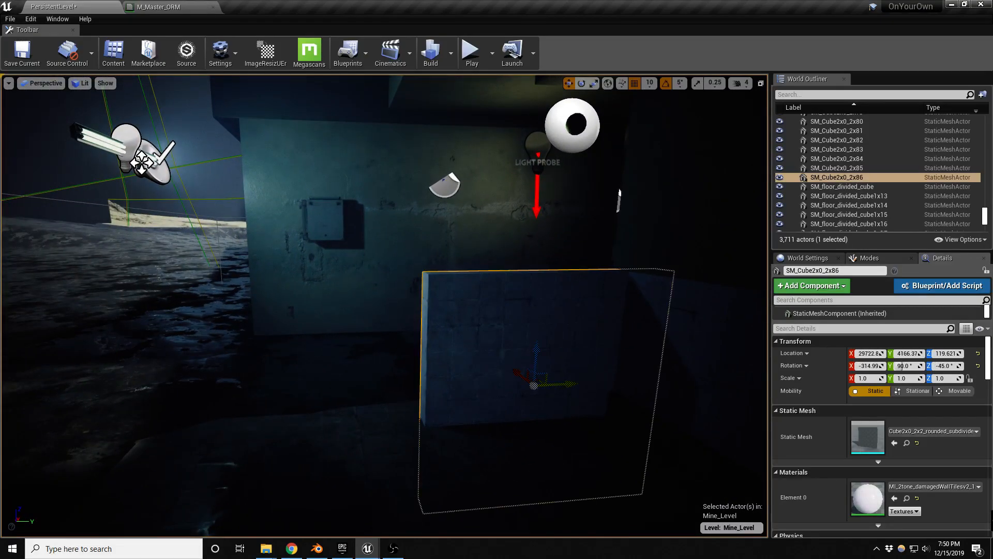
pyautogui.moveTo(549, 382); pyautogui.dragTo(512, 382, button='right')
pyautogui.press('d')
pyautogui.press('a')
pyautogui.moveTo(573, 368)
pyautogui.mouseDown(button='right')
pyautogui.moveTo(532, 371)
pyautogui.moveTo(573, 368)
pyautogui.mouseUp(button='right')
pyautogui.press('d')
pyautogui.keyDown('alt'); pyautogui.moveTo(550, 363); pyautogui.dragTo(350, 365); pyautogui.keyUp('alt')
pyautogui.moveTo(348, 366); pyautogui.dragTo(474, 362, button='right')
pyautogui.press('a')
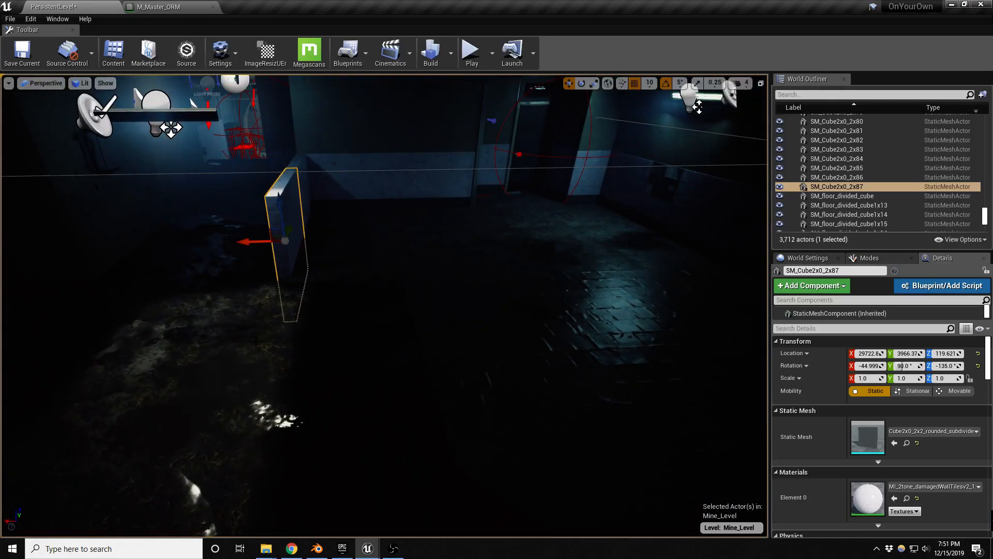
pyautogui.click(255, 351)
pyautogui.hotkey('shift', '2')
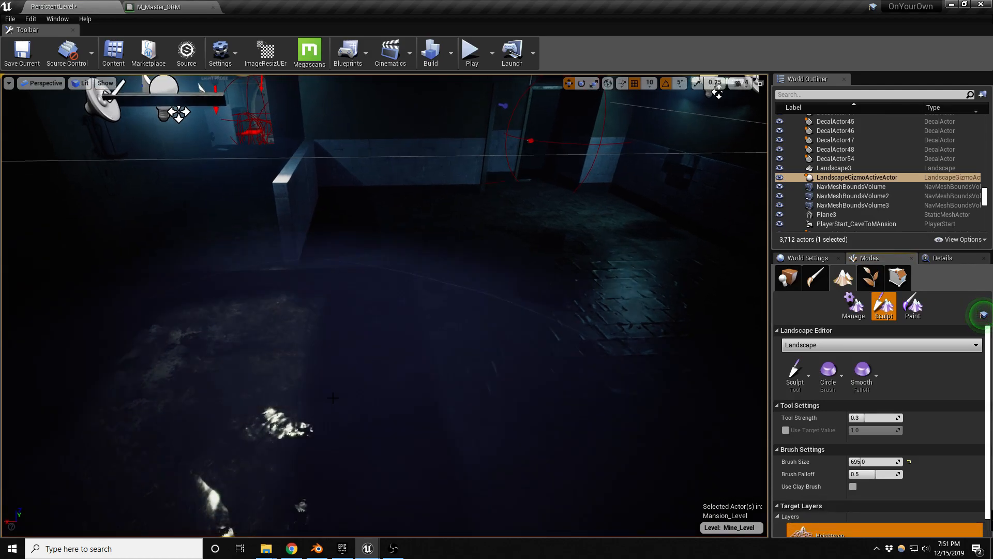
pyautogui.hotkey('shift', '1')
# - Duplicate floor section SM_floor_divided_cube27 sideways along X to cover the bare landscape ground beside the partition
pyautogui.click(584, 357)
pyautogui.press('s')
pyautogui.moveTo(585, 357); pyautogui.dragTo(594, 374, button='right')
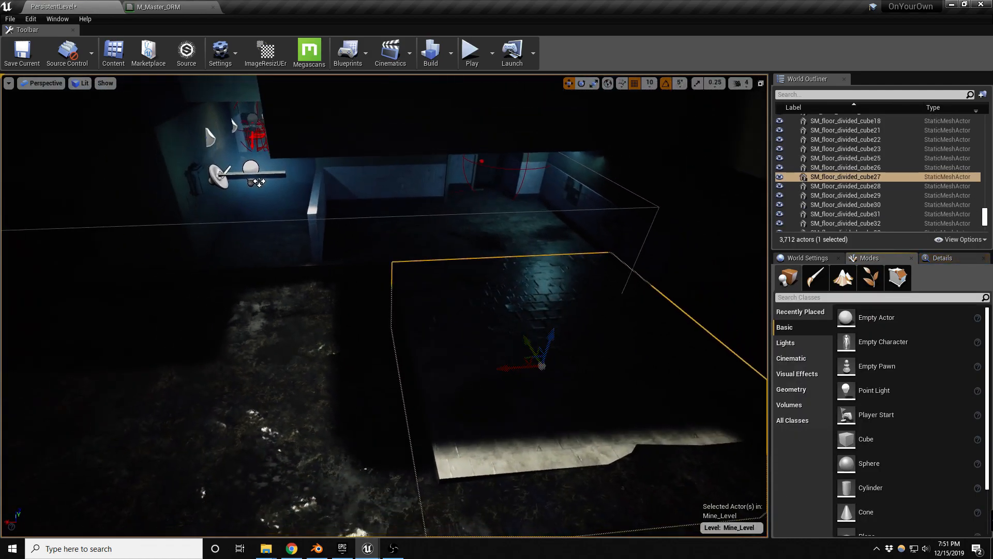
pyautogui.keyDown('alt'); pyautogui.moveTo(507, 367); pyautogui.dragTo(216, 378); pyautogui.keyUp('alt')
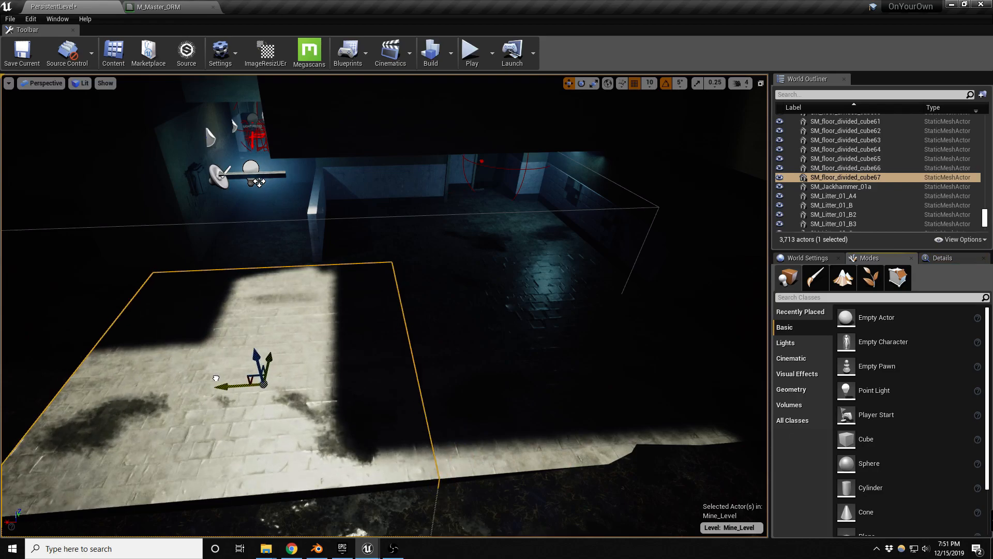
# - Remove the painted vertex colors from the duplicated floor section and return to placement mode
pyautogui.click(817, 279)
pyautogui.click(877, 345)
pyautogui.moveTo(383, 311)
pyautogui.mouseDown(button='right')
pyautogui.moveTo(341, 290)
pyautogui.moveTo(360, 287)
pyautogui.moveTo(344, 287)
pyautogui.mouseUp(button='right')
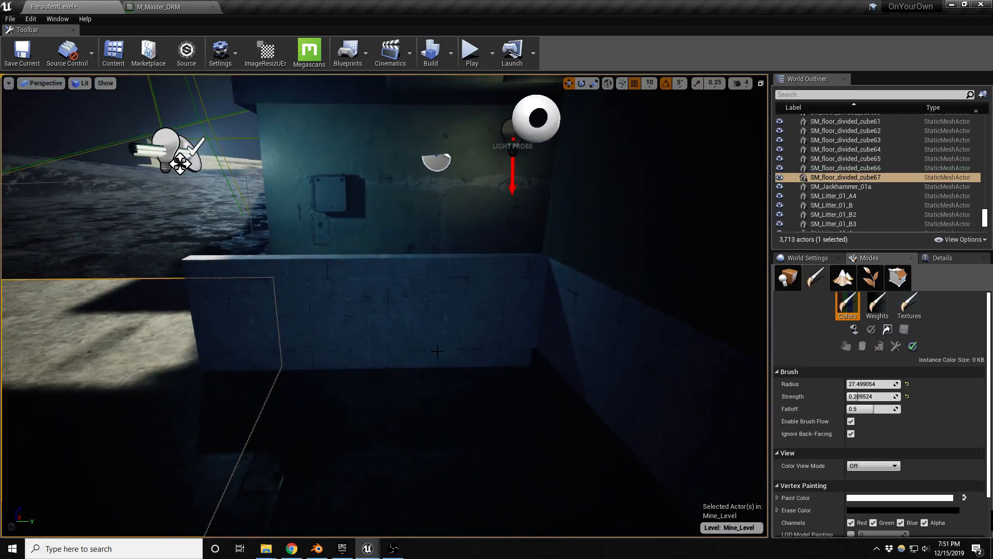
pyautogui.hotkey('shift', '1')
# - Duplicate both partition tile panels upward to Z about 320 and offset the copies along X to about 29725
pyautogui.click(446, 317)
pyautogui.moveTo(446, 317); pyautogui.dragTo(489, 310, button='right')
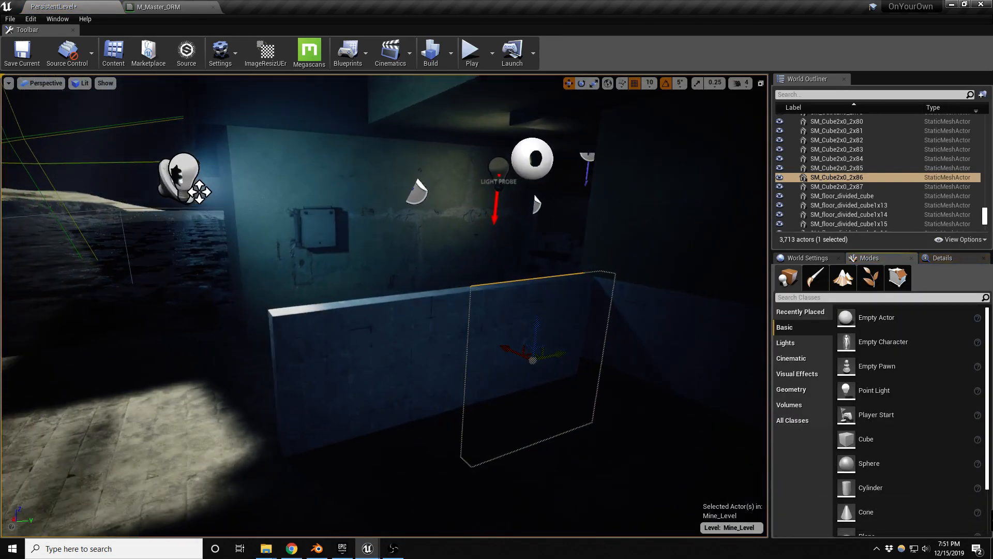
pyautogui.keyDown('ctrl'); pyautogui.click(432, 345); pyautogui.keyUp('ctrl')
pyautogui.moveTo(432, 344); pyautogui.dragTo(430, 397, button='right')
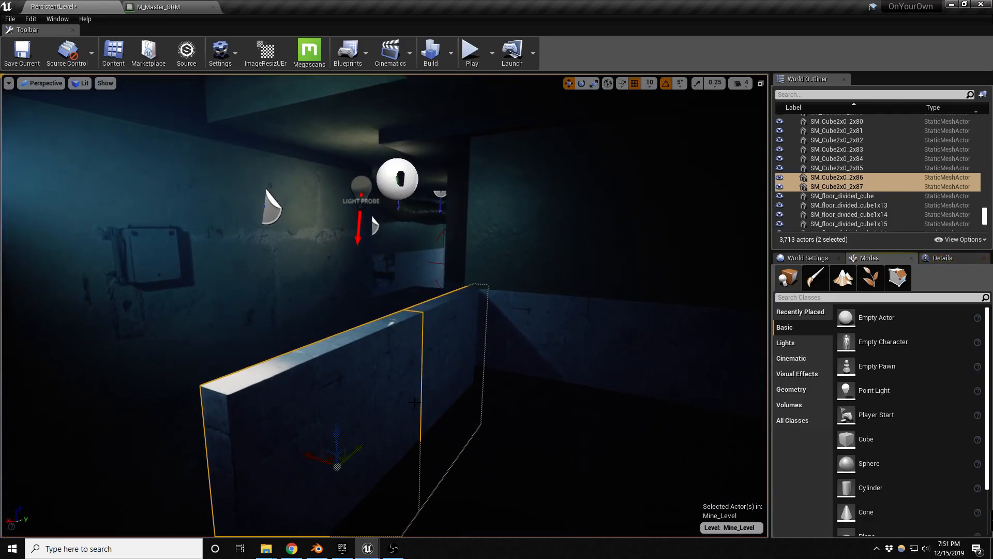
pyautogui.keyDown('alt'); pyautogui.moveTo(334, 432); pyautogui.dragTo(379, 133); pyautogui.keyUp('alt')
pyautogui.moveTo(328, 178); pyautogui.dragTo(316, 186, button='right')
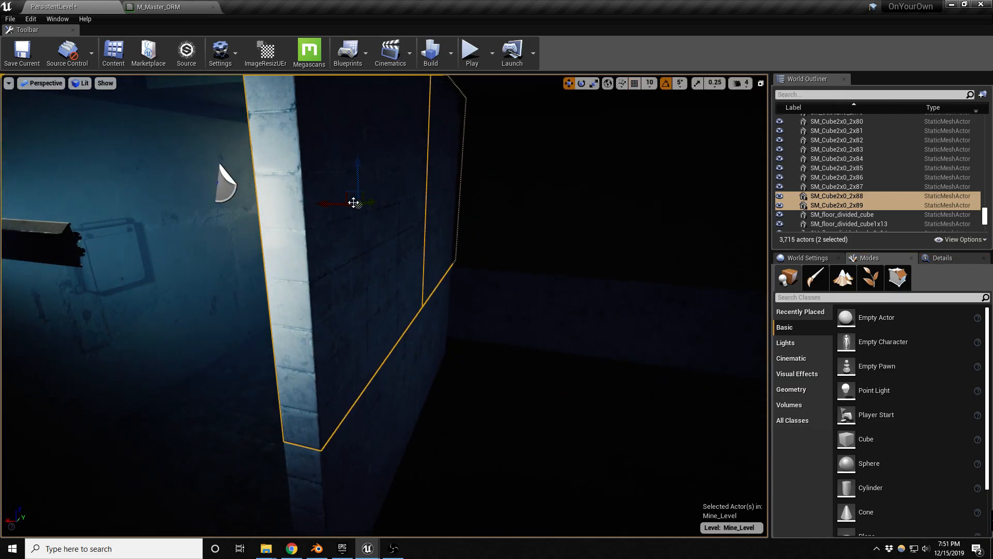
pyautogui.moveTo(335, 203); pyautogui.dragTo(332, 202)
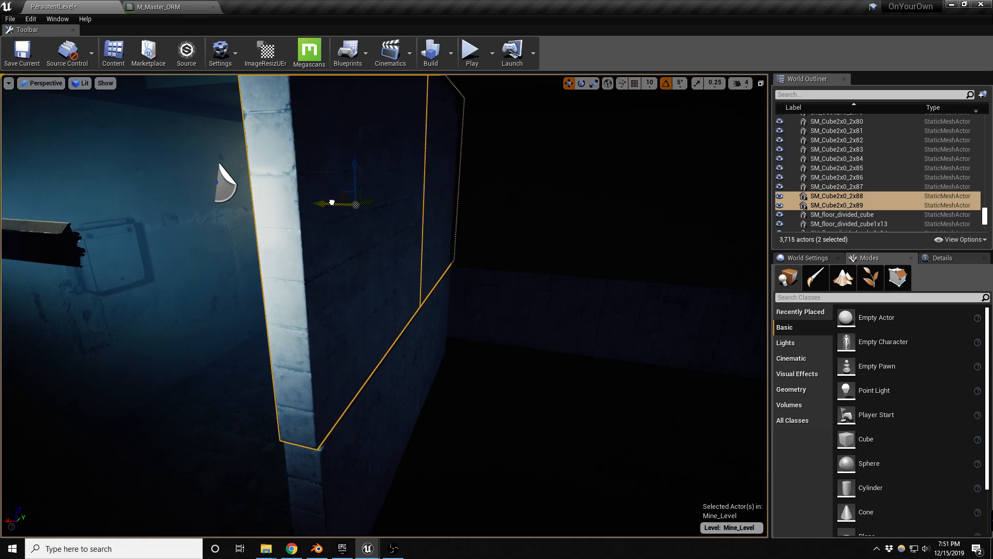
# - Apply material MI_2tone_damagedWallTilesv321x1 from upper wall SM_Cube2x0_2x20 to the two upper partition panels
pyautogui.click(517, 207)
pyautogui.click(962, 258)
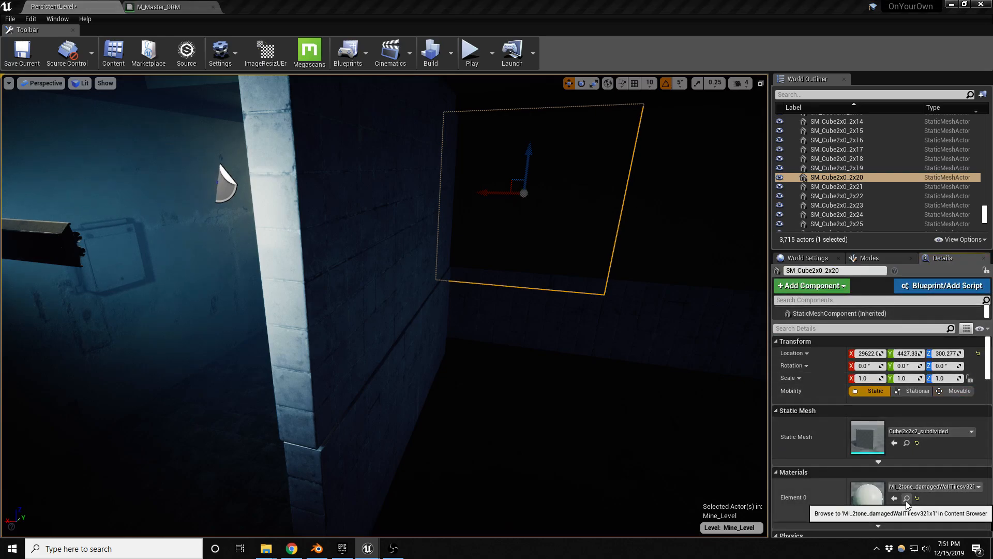
pyautogui.click(417, 206)
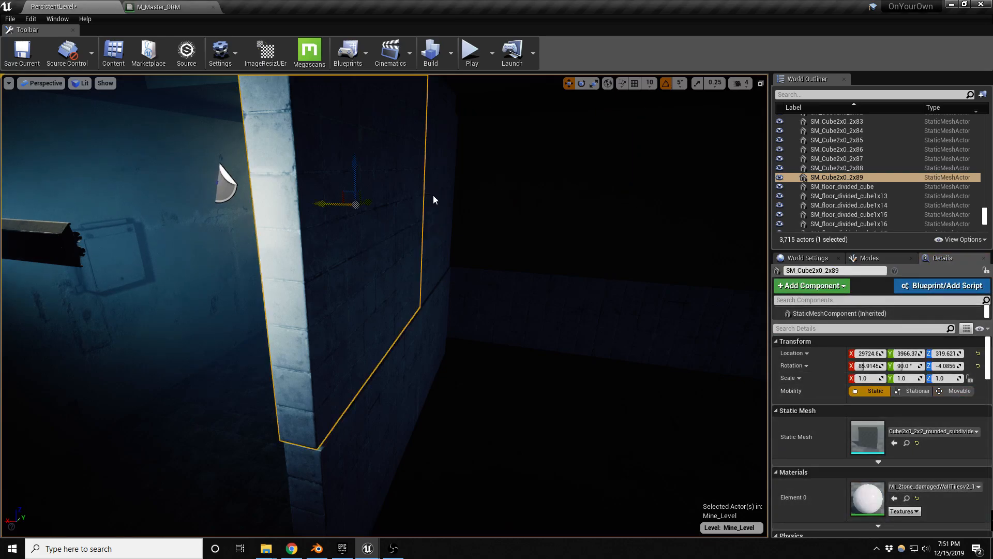
pyautogui.keyDown('ctrl'); pyautogui.click(433, 198); pyautogui.keyUp('ctrl')
pyautogui.click(896, 453)
pyautogui.moveTo(569, 321); pyautogui.dragTo(553, 331, button='right')
pyautogui.moveTo(549, 397); pyautogui.dragTo(525, 388, button='right')
pyautogui.press('Escape')
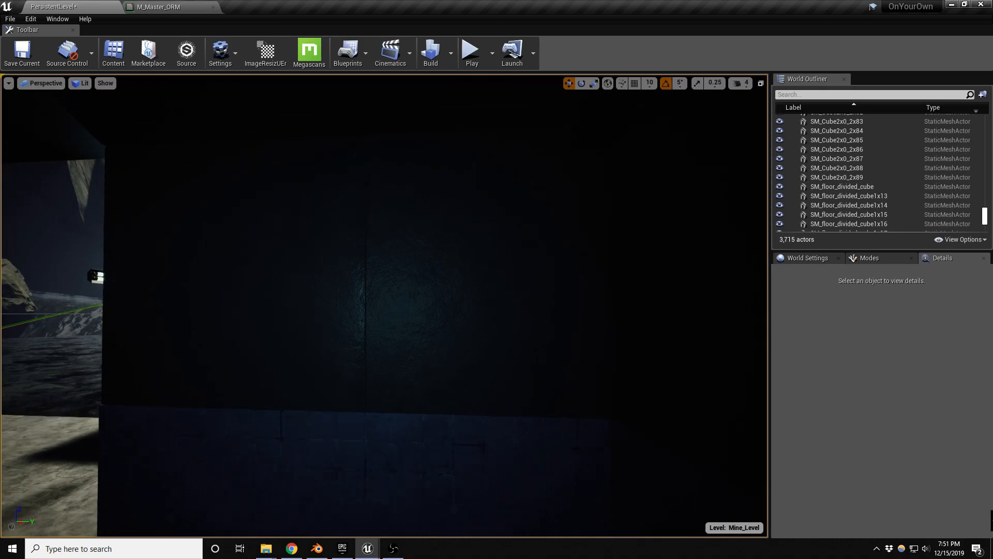
# - Swap the static mesh of both upper partition panels to Cube2x0_2x2_subdivided
pyautogui.click(550, 395)
pyautogui.click(950, 434)
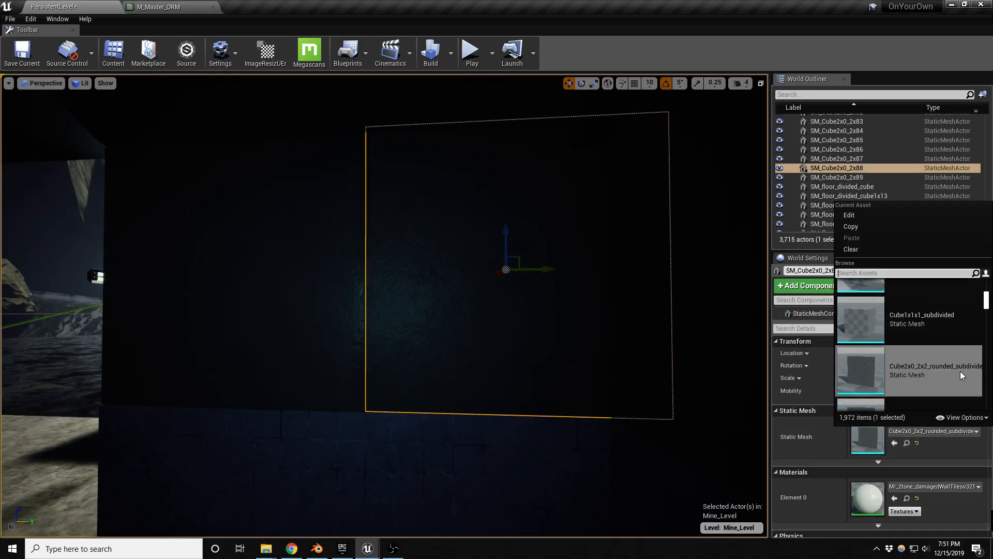
pyautogui.scroll(-1, 973, 338)
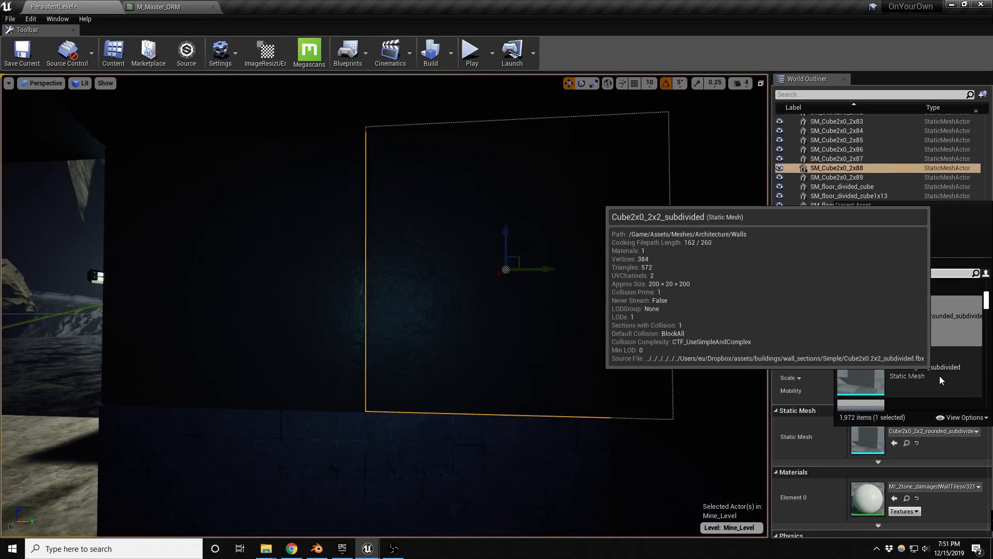
pyautogui.click(940, 379)
pyautogui.click(327, 357)
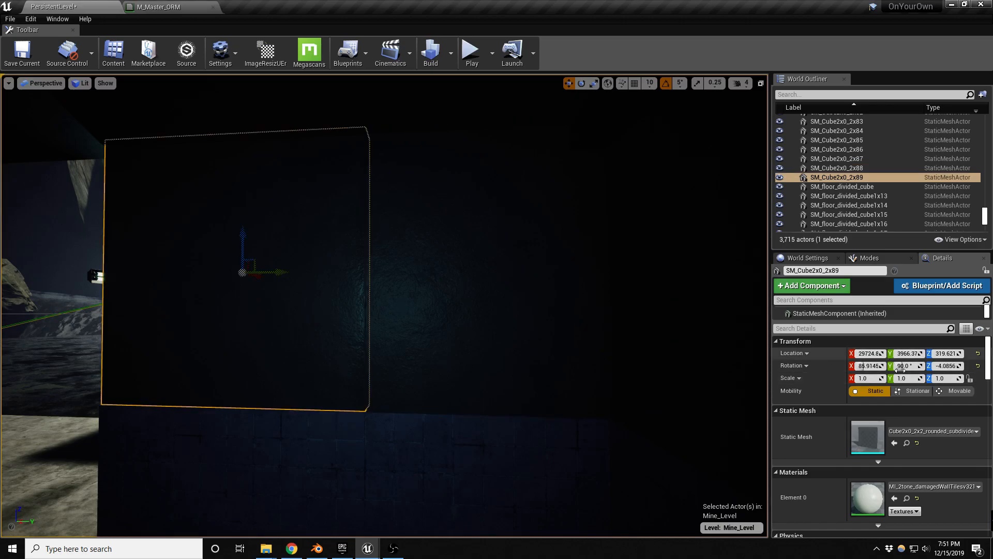
pyautogui.click(940, 434)
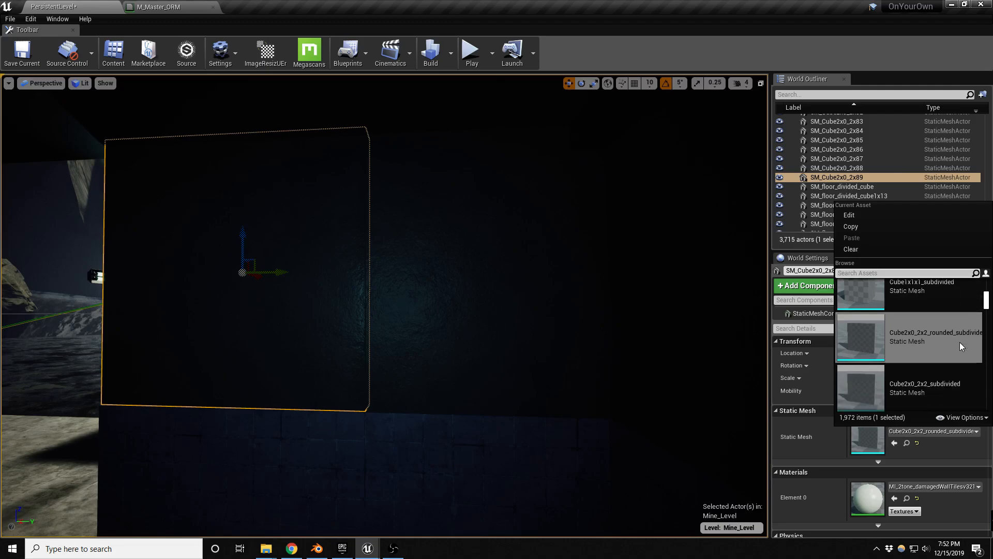
pyautogui.click(936, 373)
pyautogui.moveTo(536, 366); pyautogui.dragTo(575, 398, button='right')
pyautogui.press('a')
pyautogui.press('Escape')
# - Turn on grid snapping and duplicate the four partition panels along Y to extend the wall edge to edge
pyautogui.press('s')
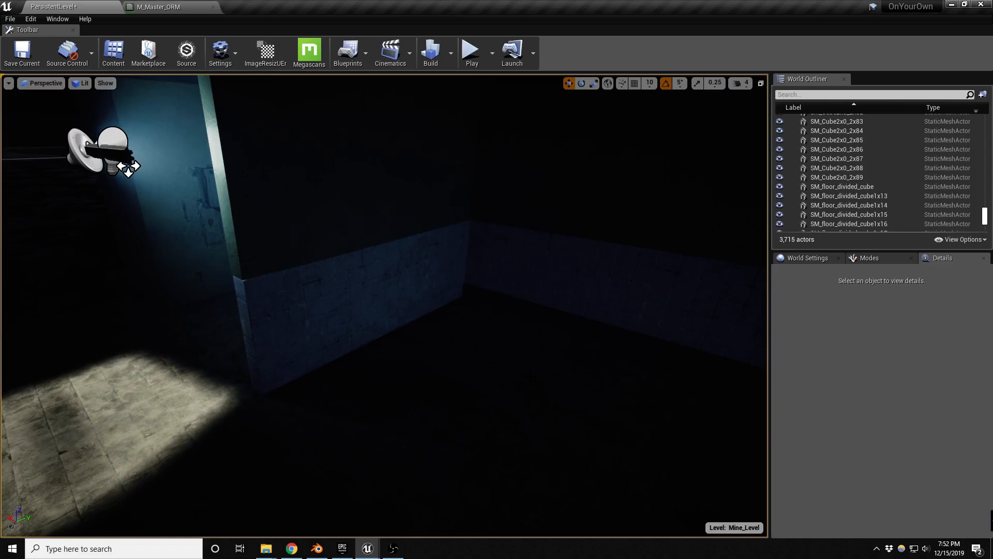
pyautogui.press('XF86AudioLowerVolume')
pyautogui.moveTo(575, 398); pyautogui.dragTo(507, 406, button='right')
pyautogui.press('d')
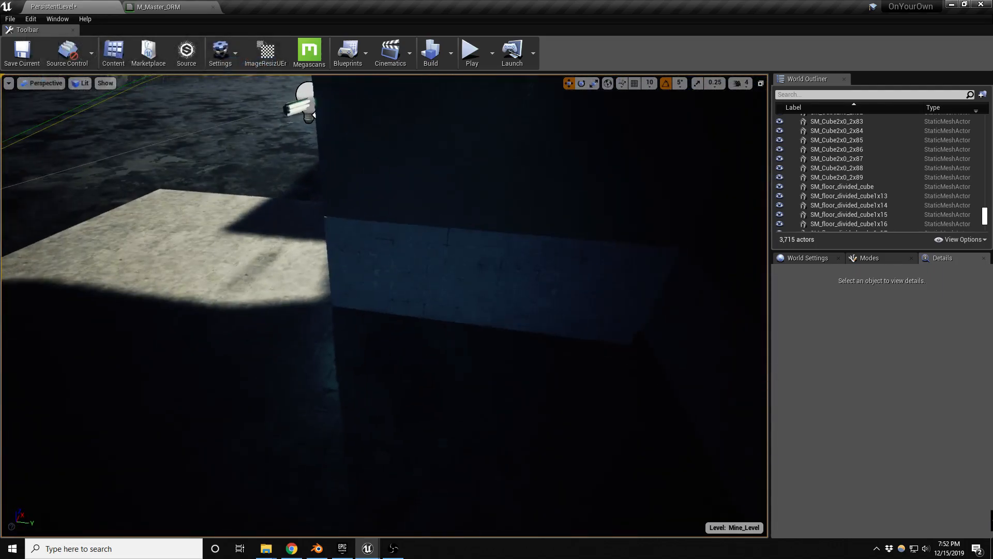
pyautogui.click(414, 280)
pyautogui.keyDown('ctrl'); pyautogui.click(569, 300); pyautogui.keyUp('ctrl')
pyautogui.keyDown('ctrl'); pyautogui.click(576, 220); pyautogui.keyUp('ctrl')
pyautogui.keyDown('ctrl'); pyautogui.click(459, 211); pyautogui.keyUp('ctrl')
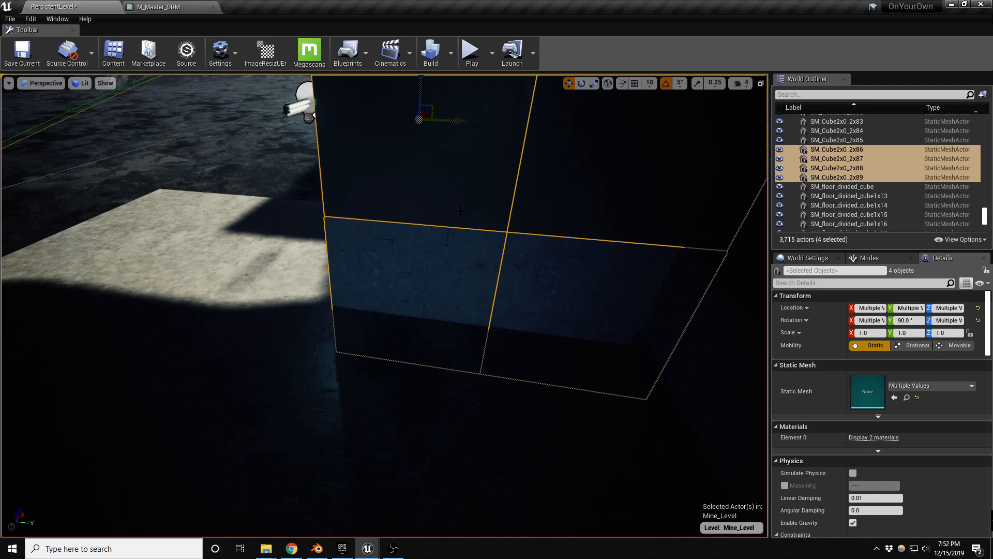
pyautogui.moveTo(460, 210); pyautogui.dragTo(478, 169, button='right')
pyautogui.click(635, 83)
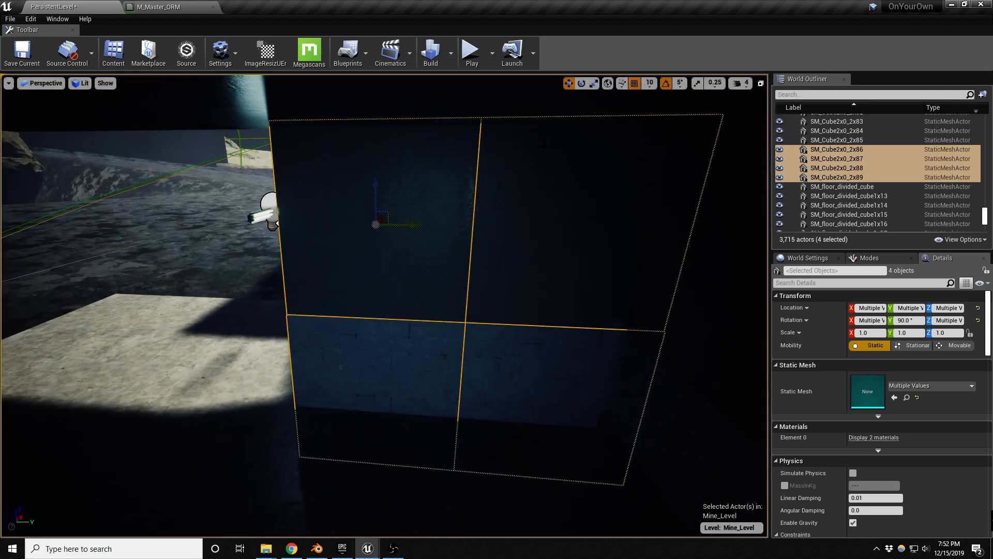
pyautogui.keyDown('alt'); pyautogui.moveTo(411, 225); pyautogui.dragTo(73, 228); pyautogui.keyUp('alt')
# - Duplicate the four new wall panels and rotate the copies to run along X, forming a corner with the extended wall
pyautogui.moveTo(293, 283); pyautogui.dragTo(150, 264, button='right')
pyautogui.moveTo(447, 262); pyautogui.dragTo(455, 287, button='right')
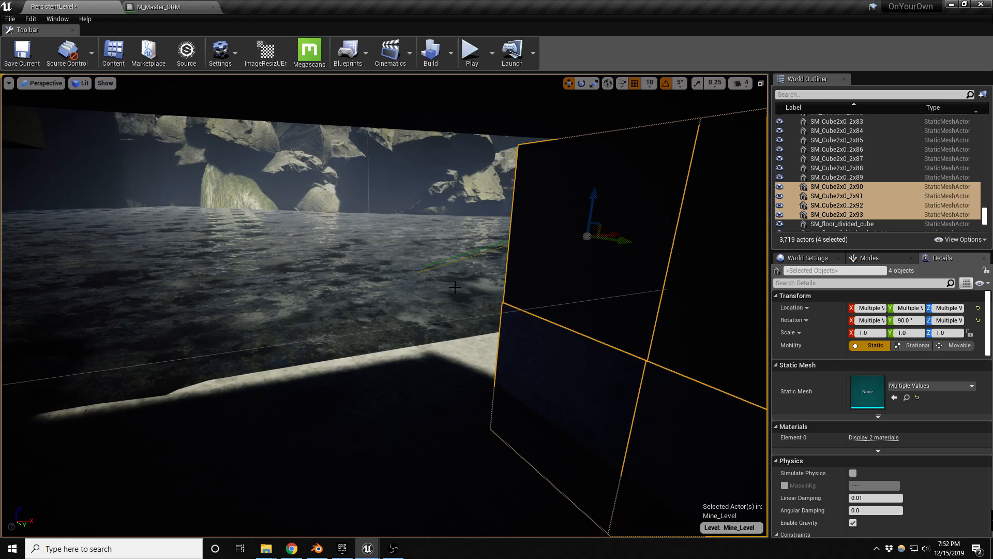
pyautogui.moveTo(456, 287); pyautogui.dragTo(451, 299, button='right')
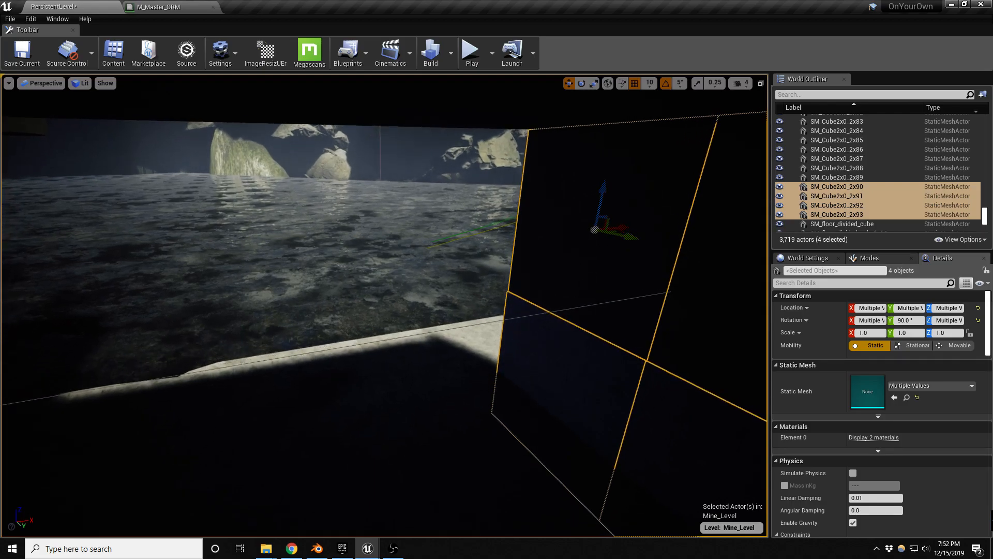
pyautogui.keyDown('alt'); pyautogui.moveTo(629, 229); pyautogui.dragTo(404, 258); pyautogui.keyUp('alt')
pyautogui.press('e')
pyautogui.press('w')
pyautogui.moveTo(493, 236); pyautogui.dragTo(315, 249)
# - Duplicate the four corner panels along X to close the remaining opening toward the landscape
pyautogui.press('d')
pyautogui.moveTo(315, 249); pyautogui.dragTo(255, 251, button='right')
pyautogui.press('a')
pyautogui.press('s')
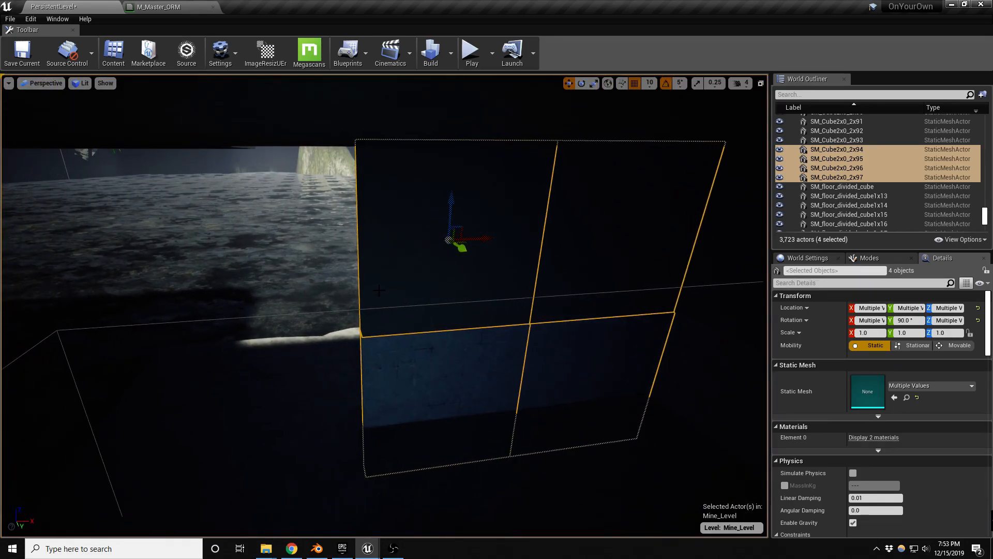
pyautogui.press('s')
pyautogui.moveTo(255, 251); pyautogui.dragTo(234, 250, button='right')
pyautogui.press('w')
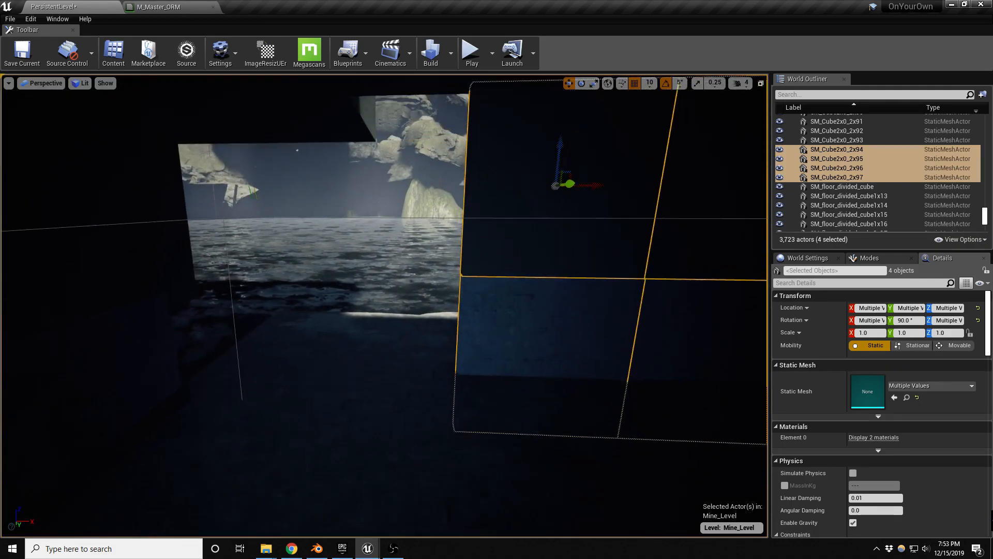
pyautogui.keyDown('alt'); pyautogui.moveTo(596, 185); pyautogui.dragTo(241, 205); pyautogui.keyUp('alt')
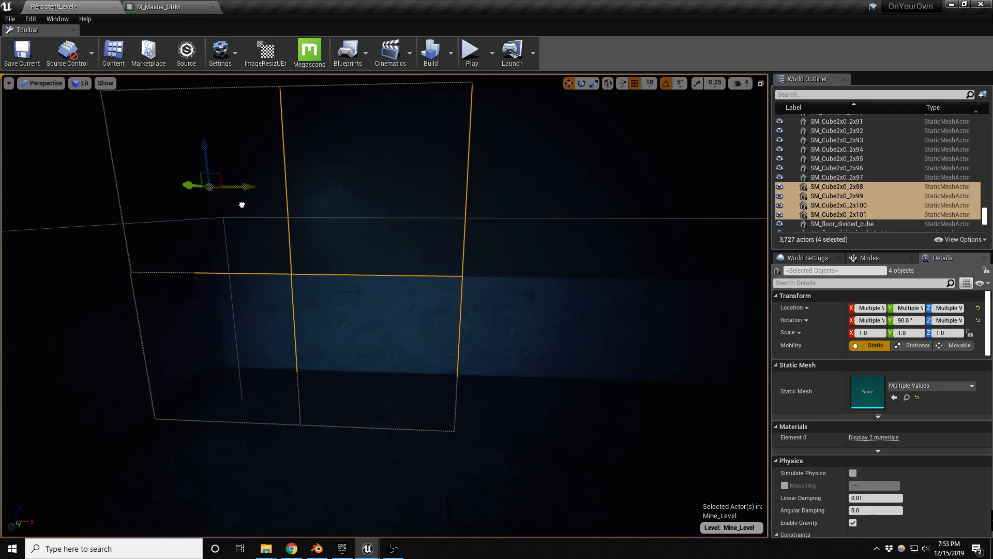
pyautogui.press('Escape')
# - Duplicate the damaged lower tile panel along Y to about 3584 in the dark corner, and save the level
pyautogui.moveTo(435, 330)
pyautogui.mouseDown(button='right')
pyautogui.moveTo(334, 318)
pyautogui.moveTo(446, 343)
pyautogui.moveTo(409, 310)
pyautogui.moveTo(423, 335)
pyautogui.mouseUp(button='right')
pyautogui.press('w')
pyautogui.press('s')
pyautogui.click(453, 358)
pyautogui.keyDown('alt'); pyautogui.moveTo(385, 422); pyautogui.dragTo(621, 363); pyautogui.keyUp('alt')
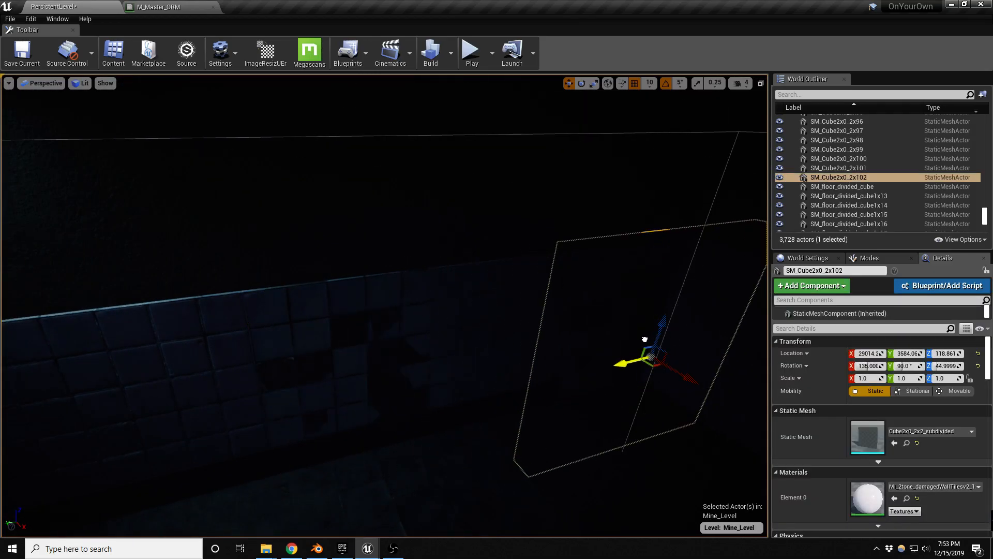
pyautogui.moveTo(642, 341); pyautogui.dragTo(615, 313, button='right')
pyautogui.press('s')
pyautogui.hotkey('ctrl', 's')
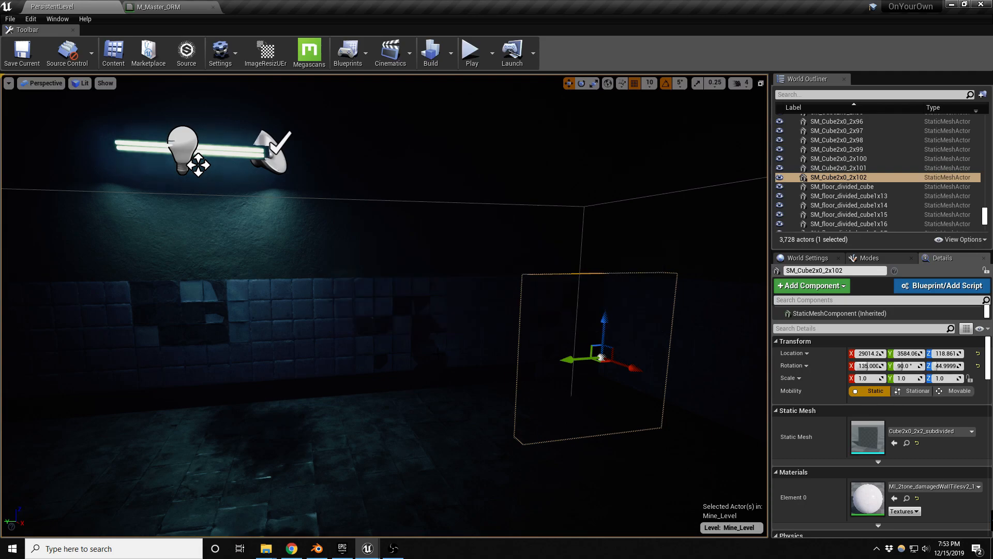
# - Remove the painted vertex colors from the duplicated tile panel SM_Cube2x0_2x102
pyautogui.moveTo(385, 305)
pyautogui.mouseDown(button='right')
pyautogui.moveTo(307, 317)
pyautogui.moveTo(380, 303)
pyautogui.mouseUp(button='right')
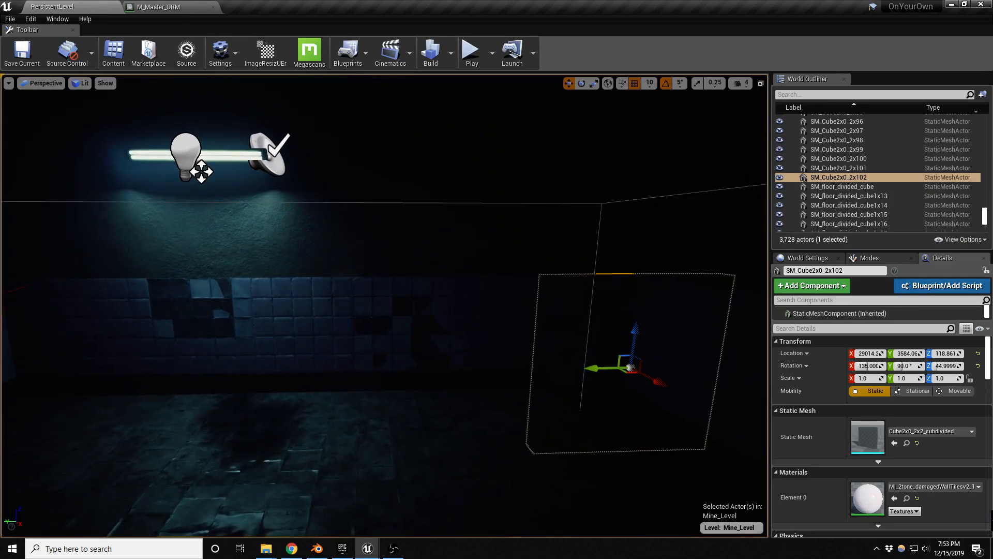
pyautogui.hotkey('alt', 'Tab')
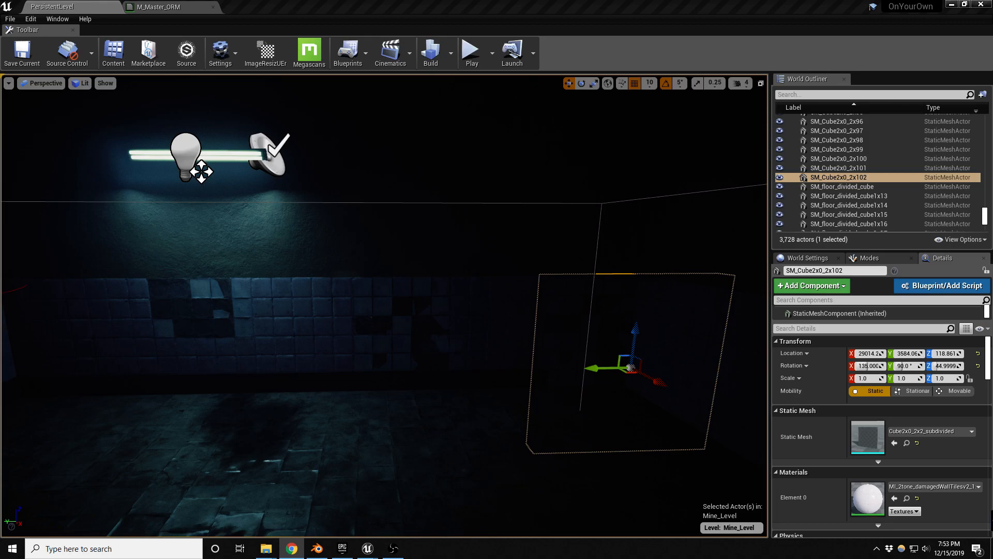
pyautogui.moveTo(487, 306); pyautogui.dragTo(516, 348, button='right')
pyautogui.moveTo(198, 82); pyautogui.dragTo(285, 73, button='right')
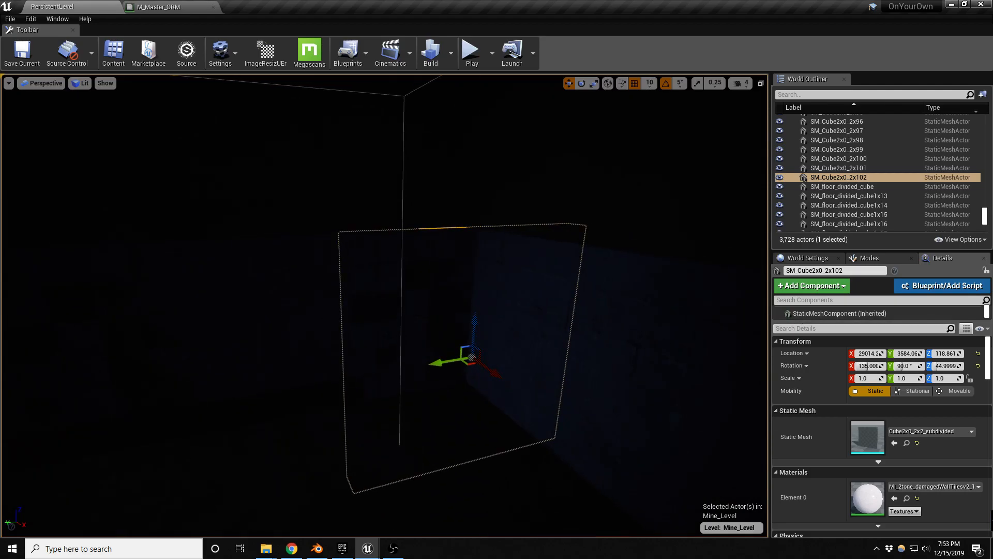
pyautogui.hotkey('shift', '3')
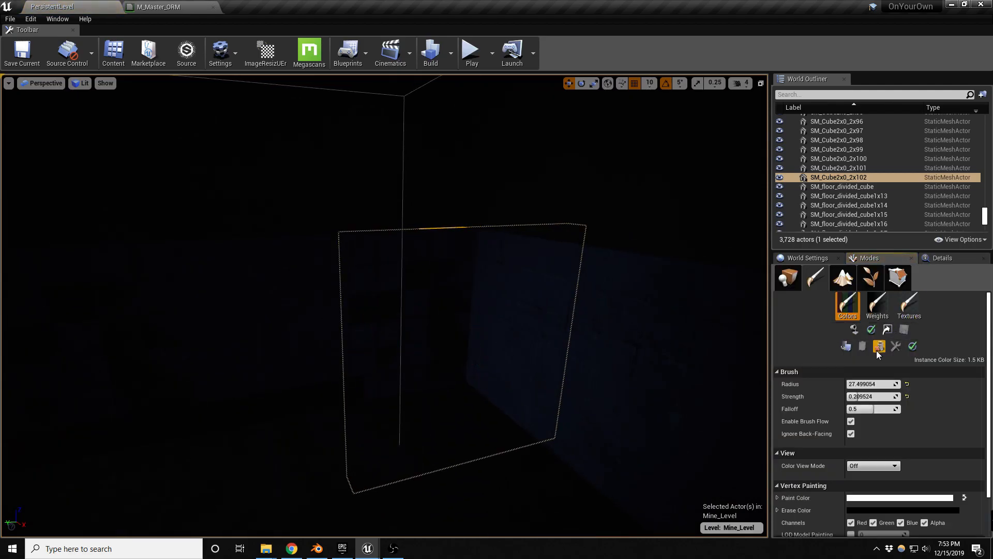
pyautogui.moveTo(384, 306); pyautogui.dragTo(469, 300, button='right')
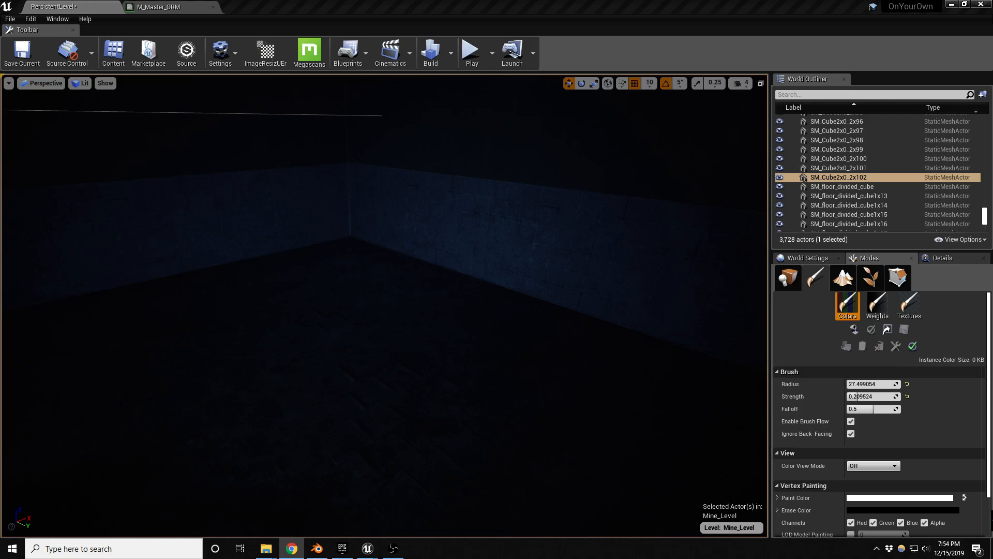
pyautogui.moveTo(486, 309); pyautogui.dragTo(255, 312, button='right')
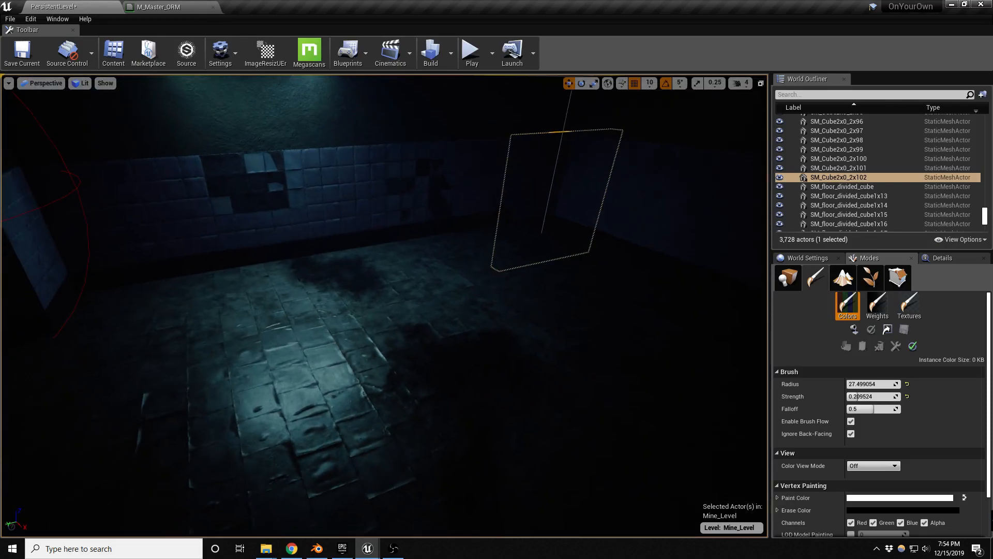
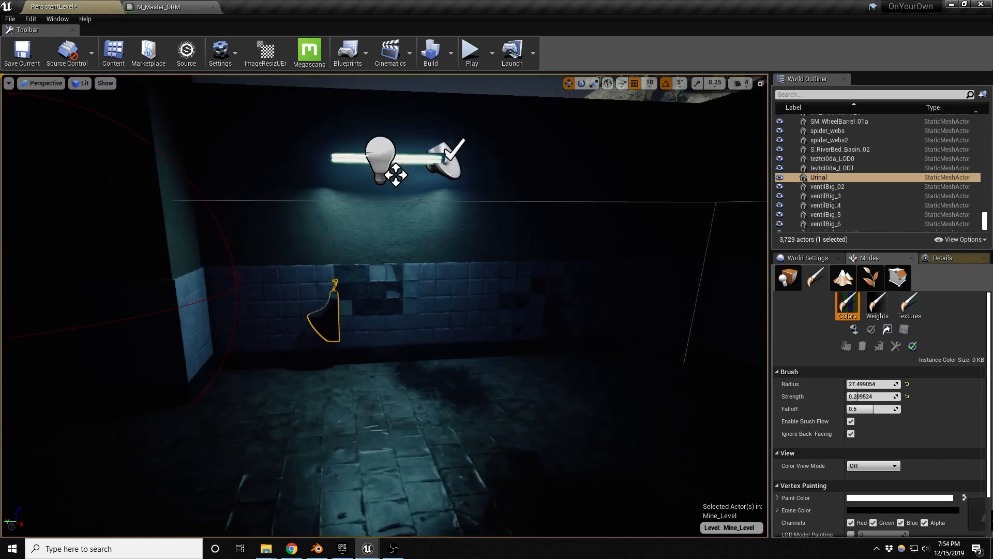
# - Return to placement mode and rotate the urinal about a quarter turn around Z so its bowl faces the room
pyautogui.press('w')
pyautogui.moveTo(369, 388)
pyautogui.mouseDown(button='right')
pyautogui.moveTo(321, 385)
pyautogui.moveTo(362, 424)
pyautogui.mouseUp(button='right')
pyautogui.press('e')
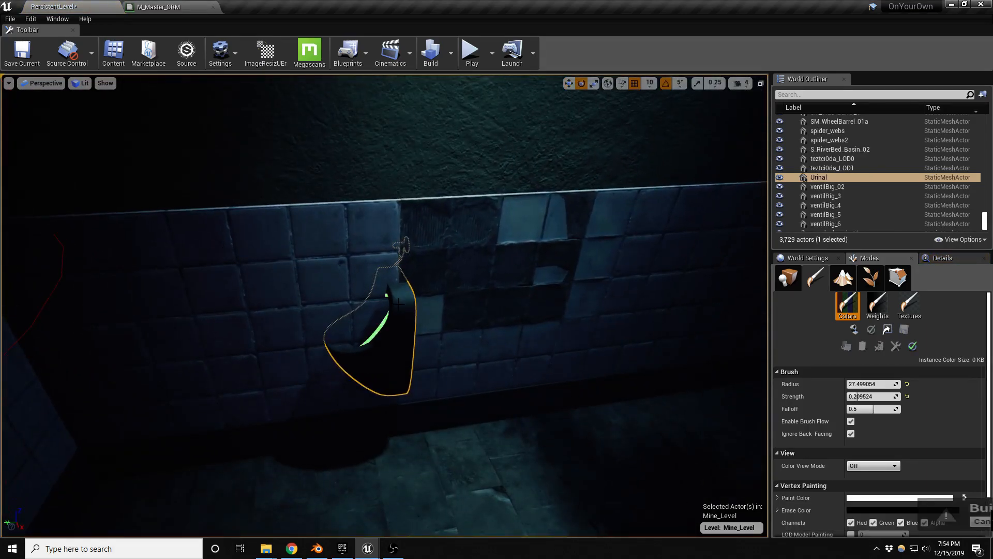
pyautogui.click(392, 361)
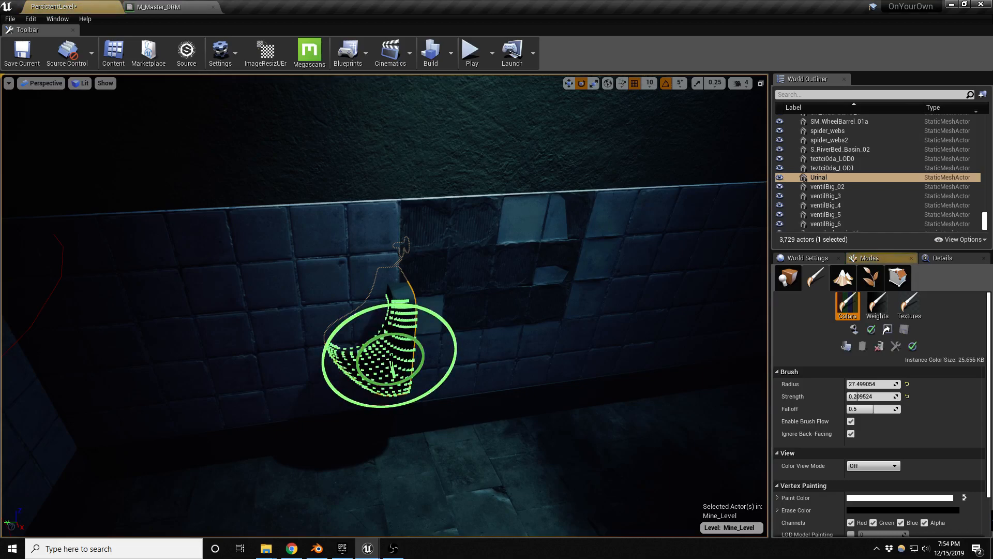
pyautogui.click(787, 278)
pyautogui.moveTo(399, 266)
pyautogui.mouseDown()
pyautogui.moveTo(440, 268)
pyautogui.moveTo(473, 248)
pyautogui.mouseUp()
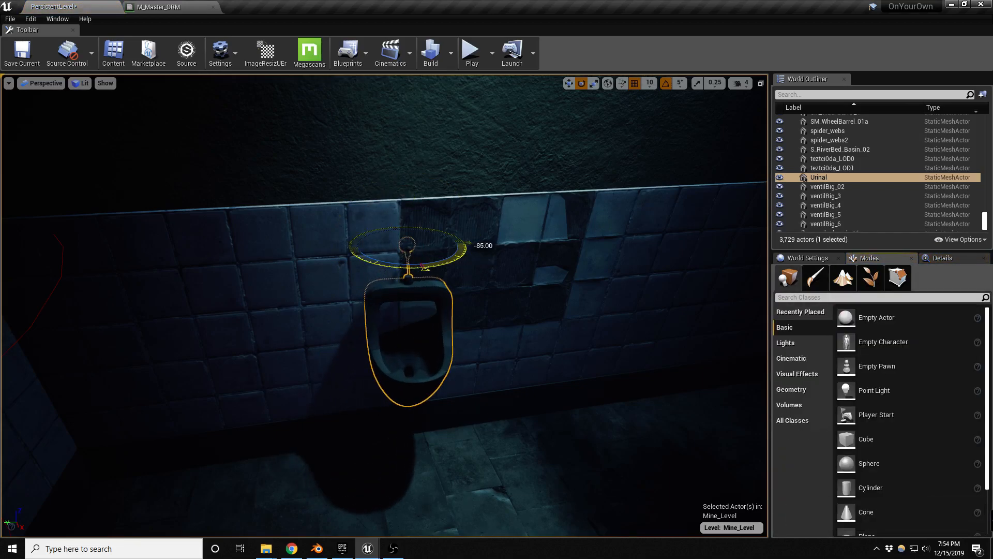
pyautogui.moveTo(424, 268); pyautogui.dragTo(382, 230)
# - Turn off grid snapping, shift the urinal slightly out along X and raise it on the tiled wall
pyautogui.press('w')
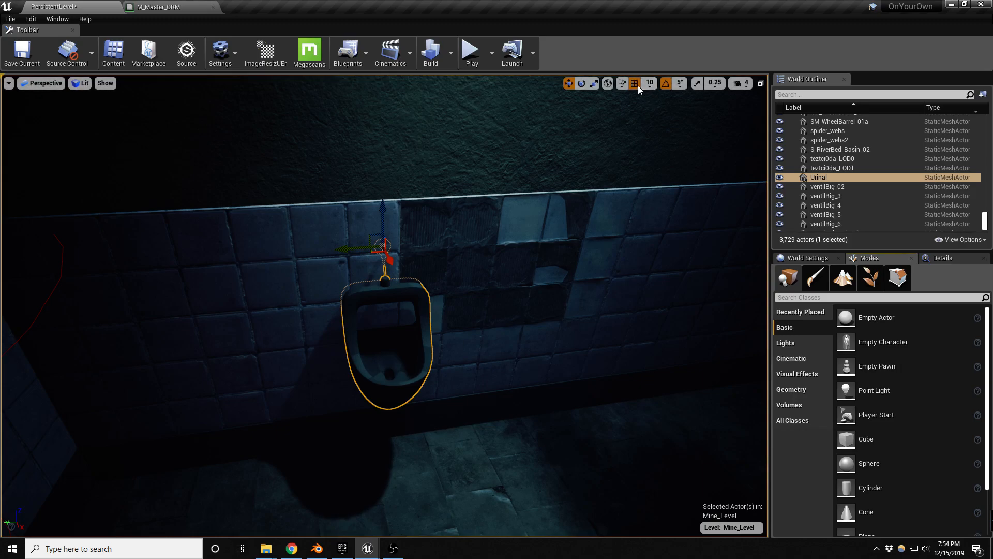
pyautogui.moveTo(389, 259); pyautogui.dragTo(393, 265)
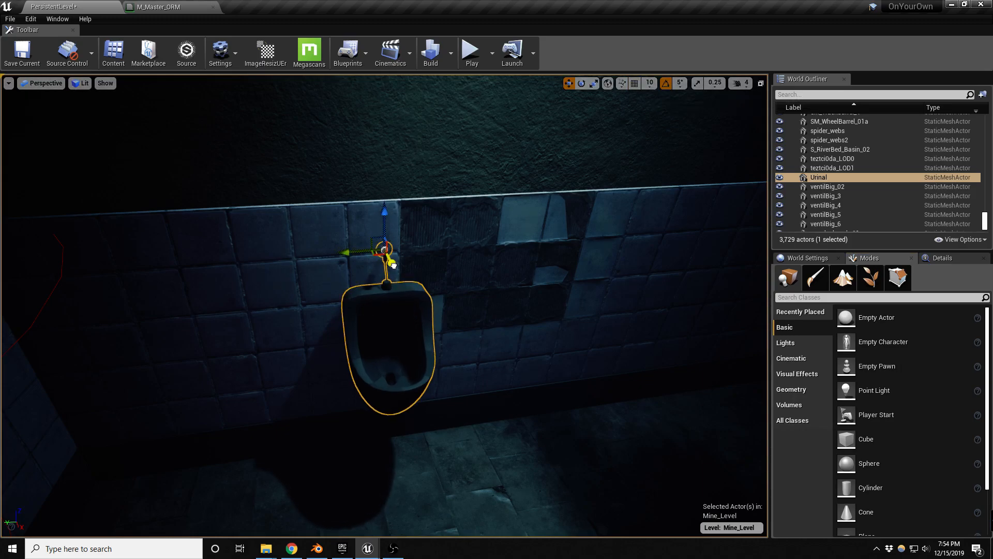
pyautogui.moveTo(389, 218); pyautogui.dragTo(389, 189)
pyautogui.moveTo(459, 284); pyautogui.dragTo(458, 257, button='right')
# - Duplicate the urinal twice along Y, placing one copy on each side of the original
pyautogui.keyDown('alt'); pyautogui.moveTo(367, 252); pyautogui.dragTo(224, 253); pyautogui.keyUp('alt')
pyautogui.moveTo(224, 252); pyautogui.dragTo(472, 120, button='right')
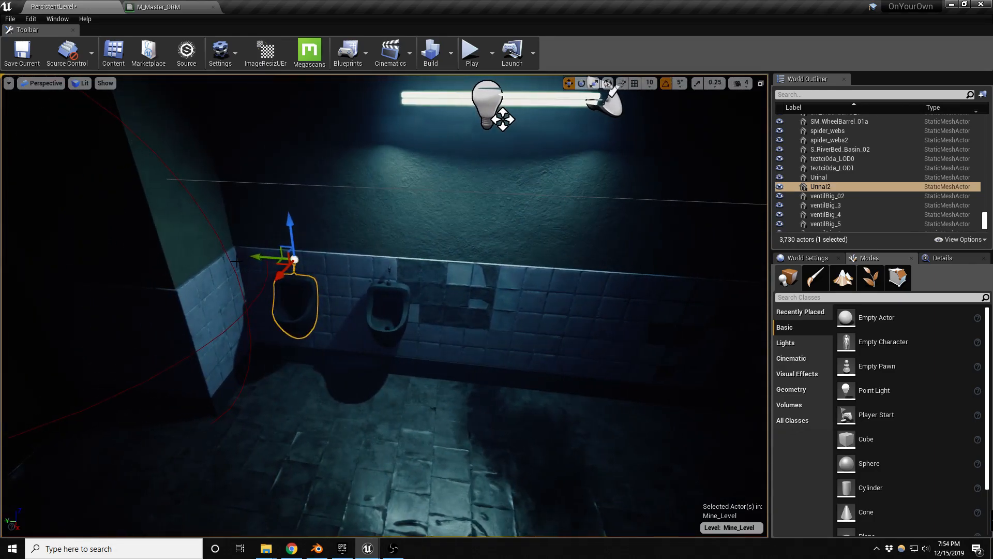
pyautogui.keyDown('alt'); pyautogui.moveTo(260, 255); pyautogui.dragTo(463, 274); pyautogui.keyUp('alt')
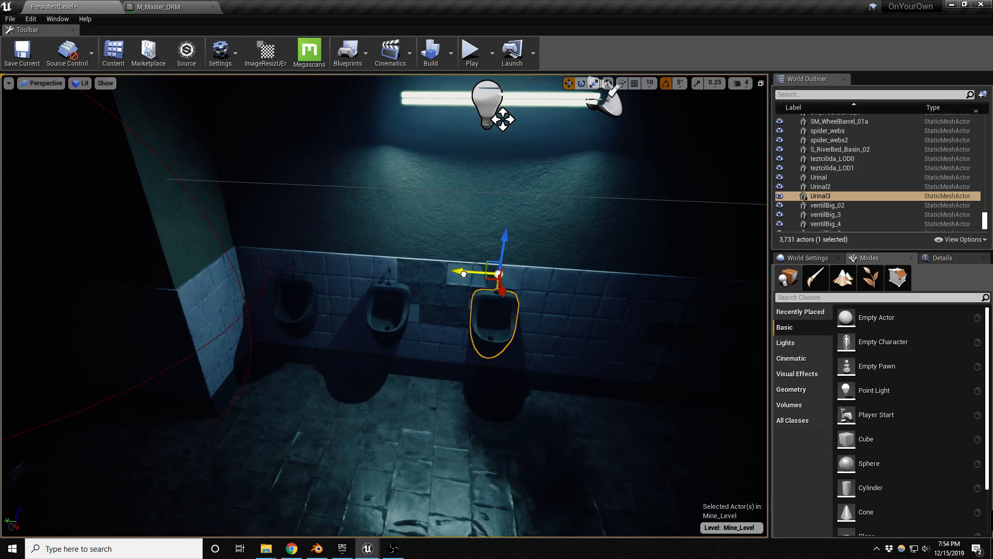
pyautogui.moveTo(463, 274); pyautogui.dragTo(430, 275, button='right')
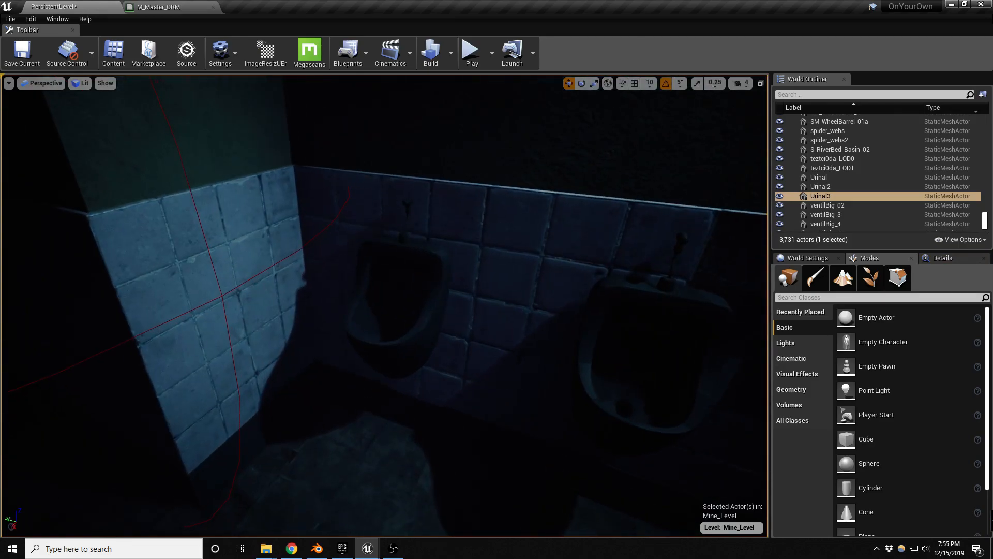
# - Select all three urinals and nudge them together along X to adjust their fit against the tiled wall
pyautogui.click(675, 242)
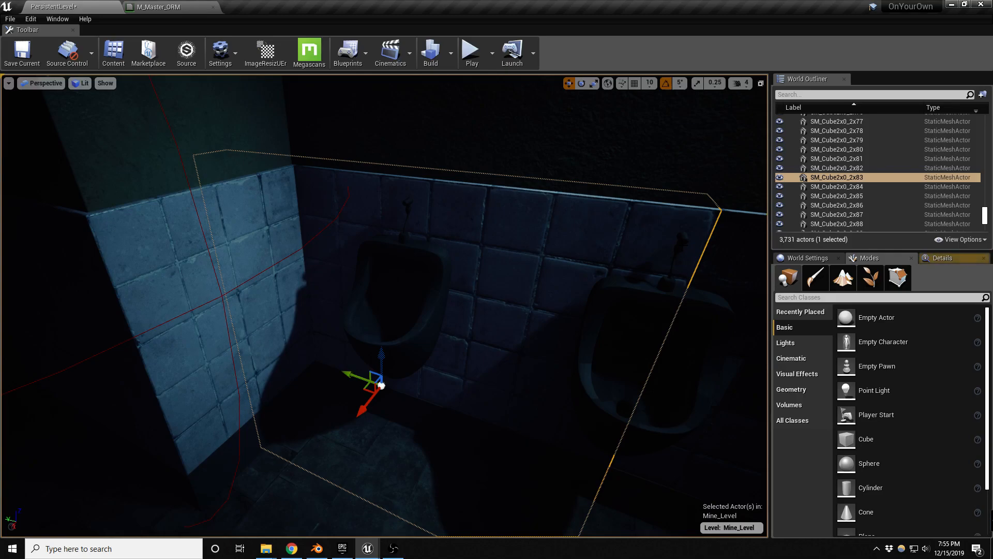
pyautogui.click(673, 265)
pyautogui.keyDown('ctrl'); pyautogui.click(441, 272); pyautogui.keyUp('ctrl')
pyautogui.moveTo(442, 271); pyautogui.dragTo(517, 275, button='right')
pyautogui.keyDown('ctrl'); pyautogui.click(441, 271); pyautogui.keyUp('ctrl')
pyautogui.moveTo(441, 271); pyautogui.dragTo(378, 311, button='right')
pyautogui.moveTo(414, 229); pyautogui.dragTo(409, 230)
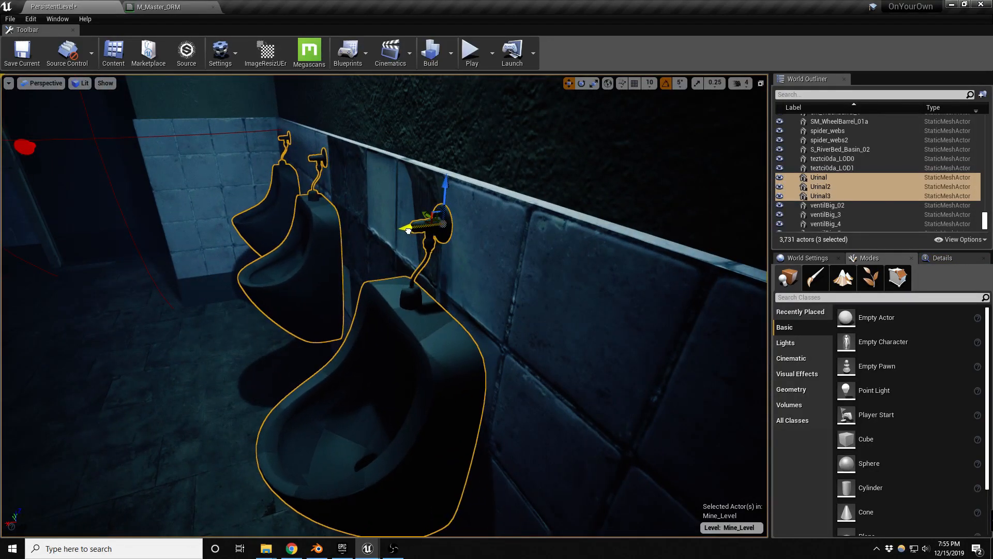
pyautogui.moveTo(409, 230); pyautogui.dragTo(486, 210, button='right')
pyautogui.press('s')
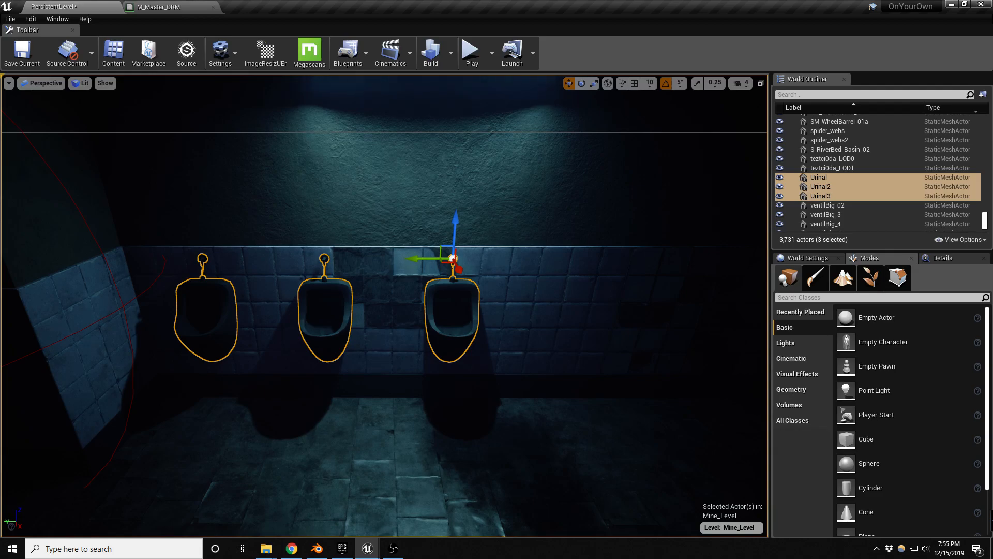
# - Place Partition_01 against the wall between the first two urinals and duplicate it twice along Y beside the others
pyautogui.moveTo(0, 380); pyautogui.dragTo(284, 308)
pyautogui.press('e')
pyautogui.press('d')
pyautogui.moveTo(284, 308); pyautogui.dragTo(209, 316, button='right')
pyautogui.press('w')
pyautogui.press('s')
pyautogui.moveTo(365, 302); pyautogui.dragTo(378, 319, button='right')
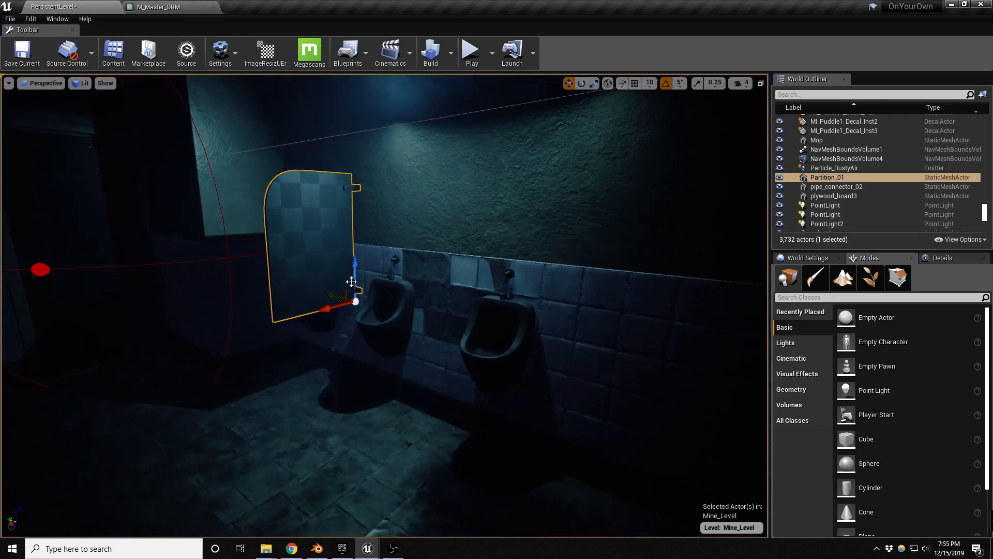
pyautogui.moveTo(353, 289); pyautogui.dragTo(494, 82)
pyautogui.keyDown('alt'); pyautogui.moveTo(295, 343); pyautogui.dragTo(480, 340); pyautogui.keyUp('alt')
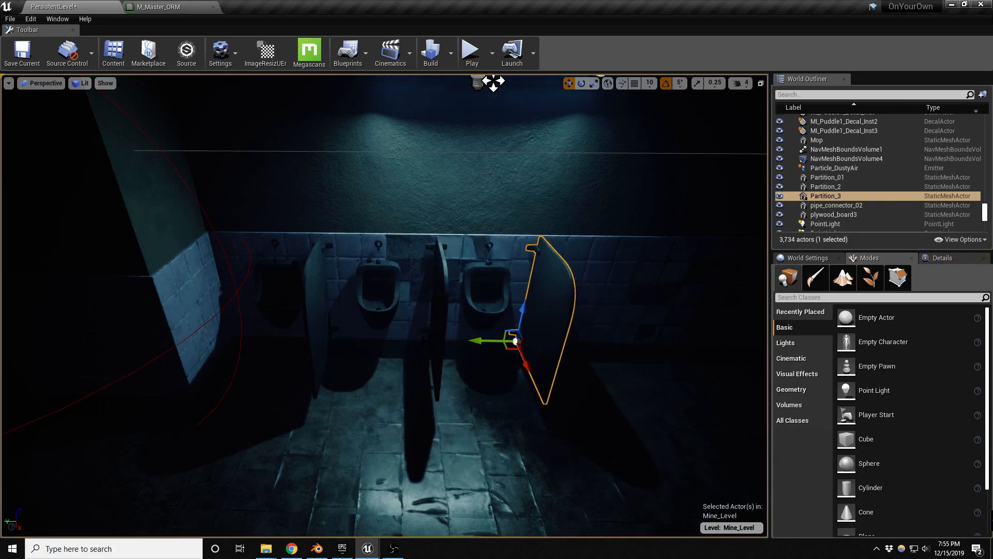
# - Save the level and look over the washroom around the urinals, partitions and far corner
pyautogui.moveTo(323, 322); pyautogui.dragTo(374, 317, button='right')
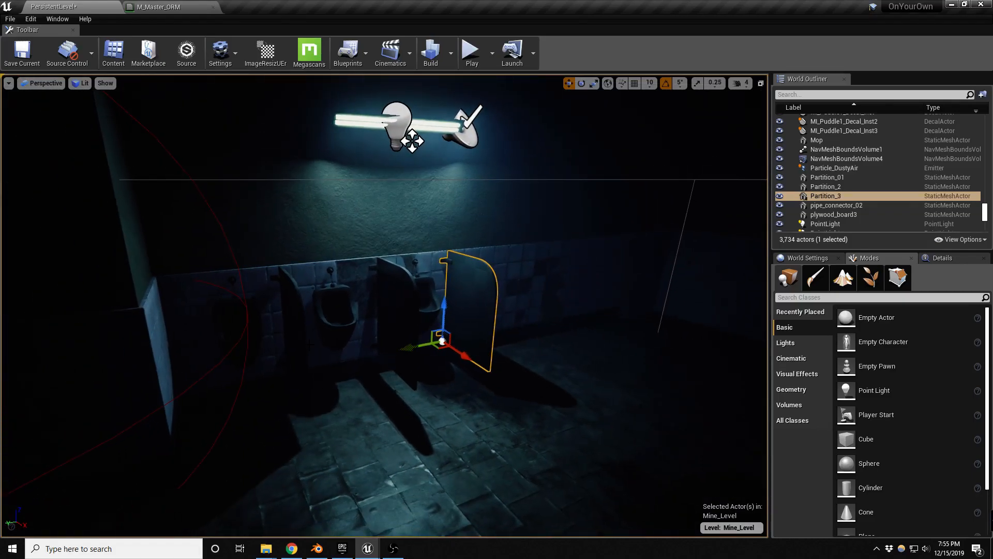
pyautogui.hotkey('ctrl', 's')
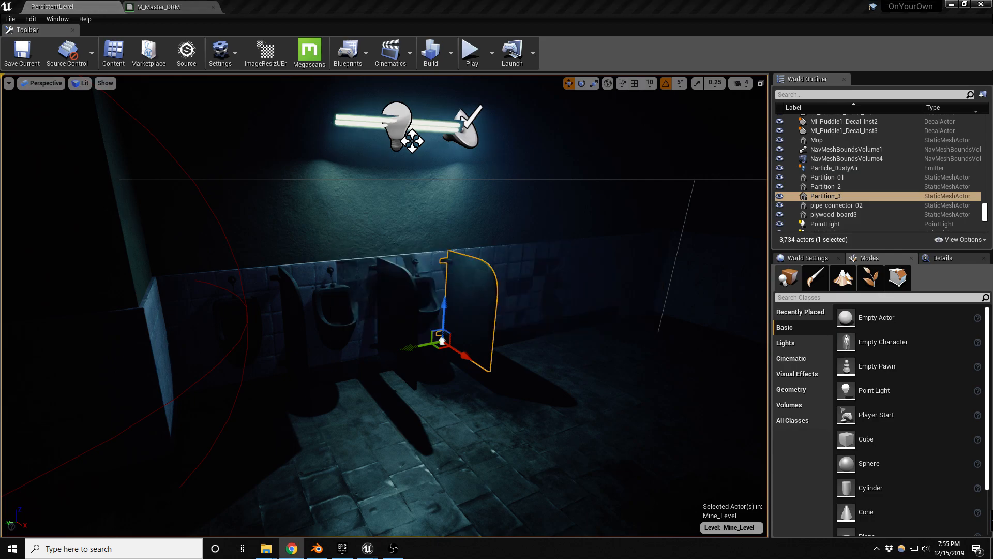
pyautogui.moveTo(384, 305); pyautogui.dragTo(441, 305, button='right')
pyautogui.moveTo(301, 122); pyautogui.dragTo(435, 186, button='right')
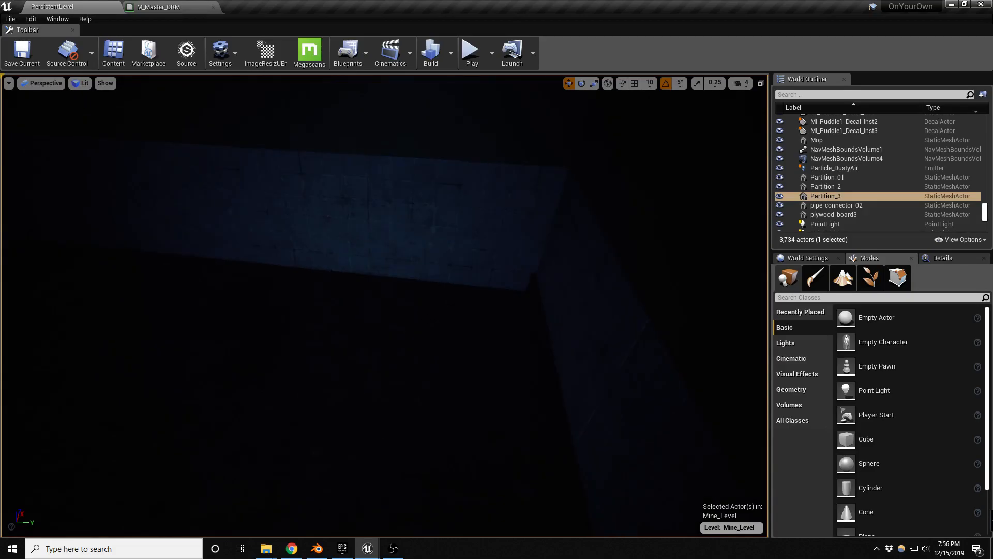
pyautogui.press('f')
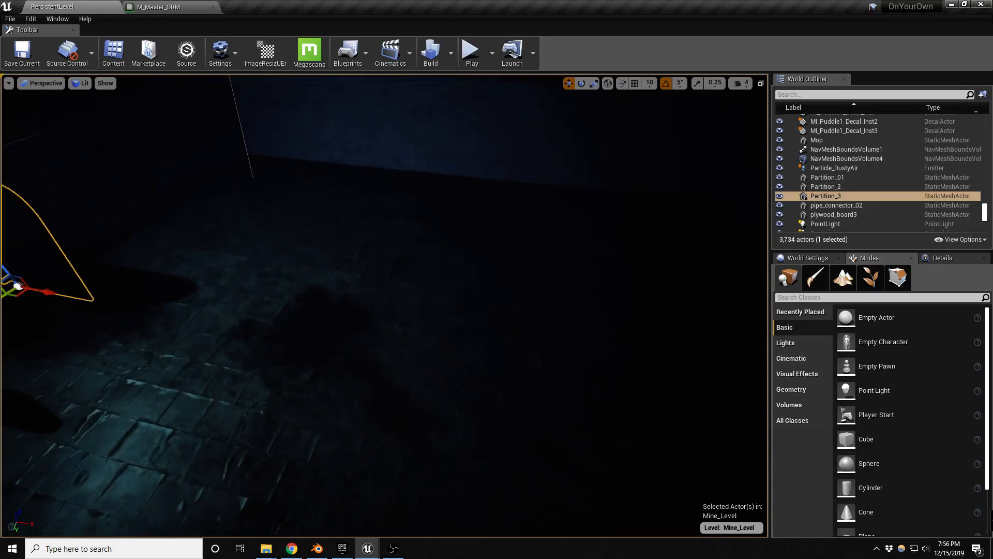
pyautogui.moveTo(434, 186); pyautogui.dragTo(394, 188, button='right')
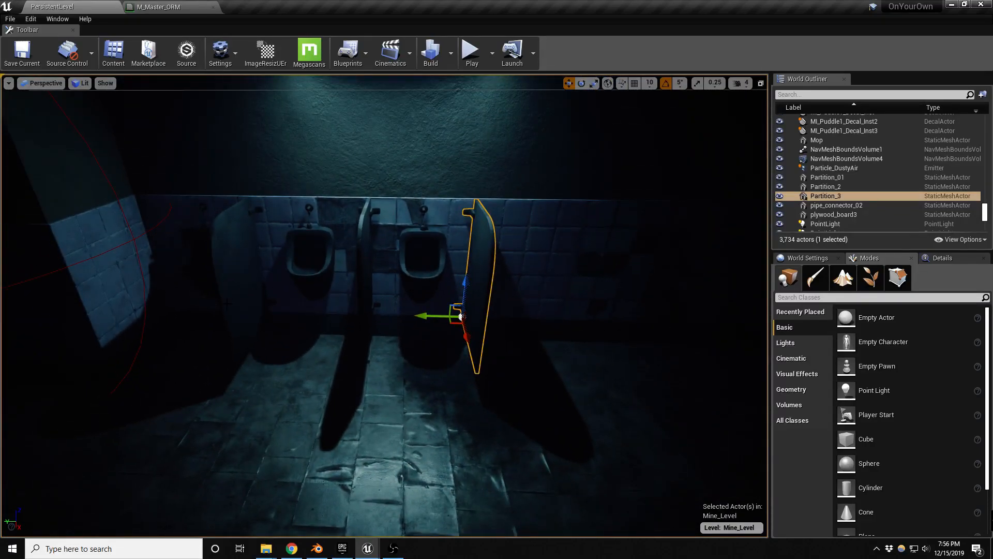
pyautogui.moveTo(494, 336); pyautogui.dragTo(538, 335, button='right')
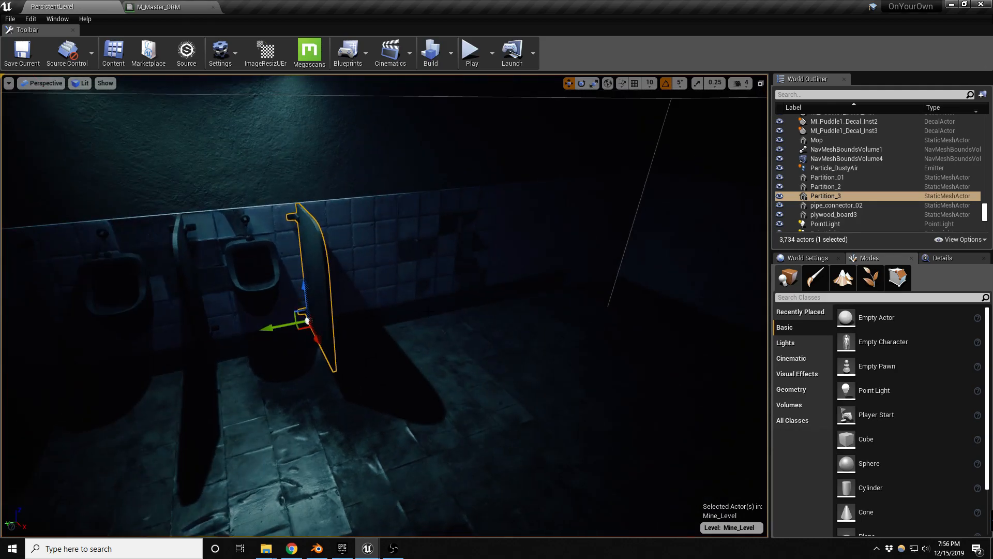
pyautogui.moveTo(502, 382); pyautogui.dragTo(502, 328, button='right')
pyautogui.scroll(-4, 503, 328)
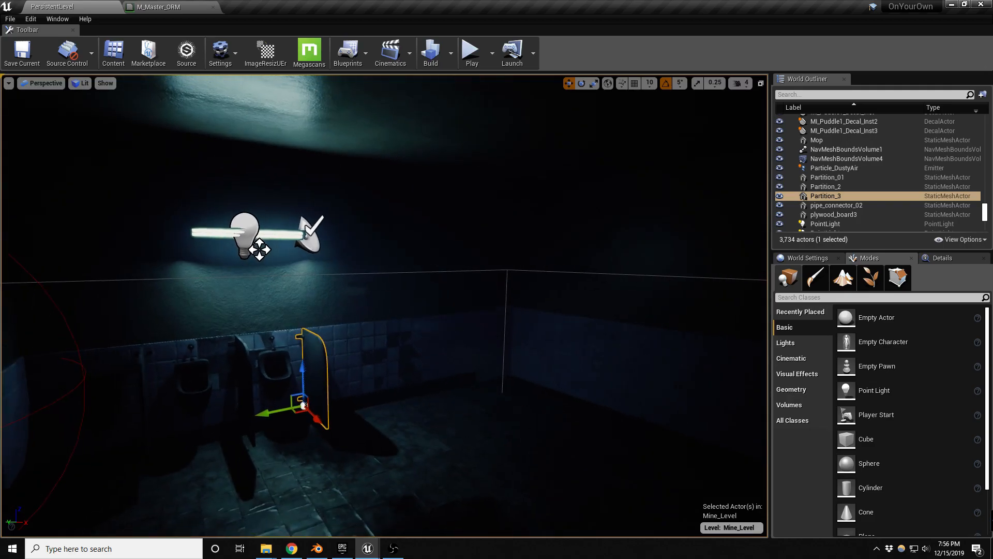
# - Rotate the light fixture above the urinals by -90 degrees, raise it and move it out from the wall
pyautogui.click(248, 234)
pyautogui.press('e')
pyautogui.moveTo(325, 247); pyautogui.dragTo(308, 298)
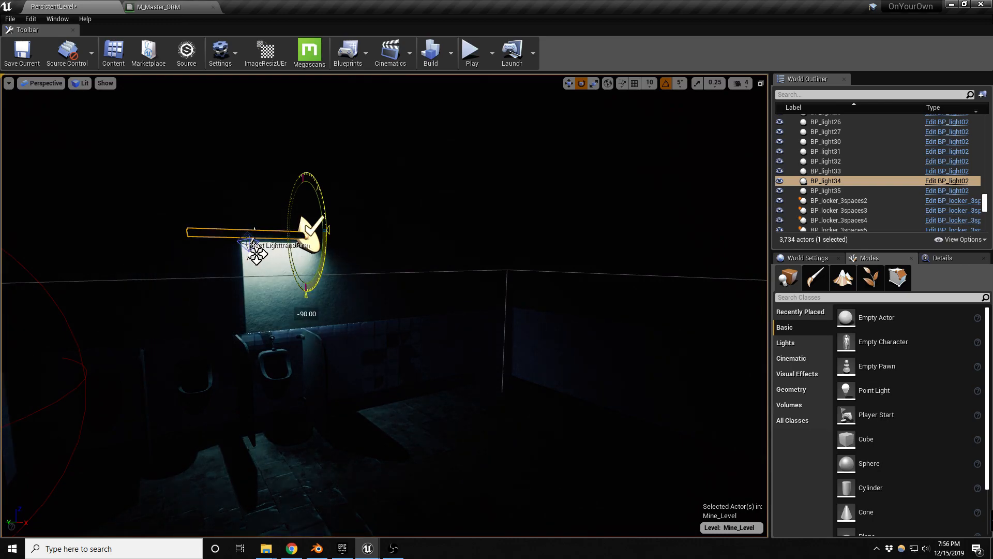
pyautogui.press('w')
pyautogui.moveTo(310, 224); pyautogui.dragTo(466, 60)
pyautogui.moveTo(464, 100); pyautogui.dragTo(440, 65, button='right')
pyautogui.press('d')
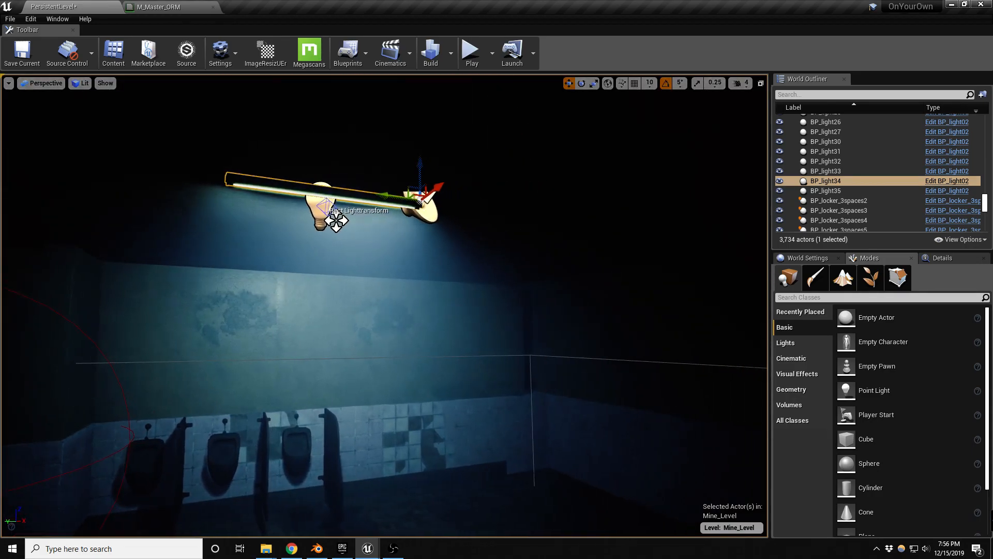
# - Set the Volumetric Intensity of BP_light34 to 50 and save the level
pyautogui.click(938, 258)
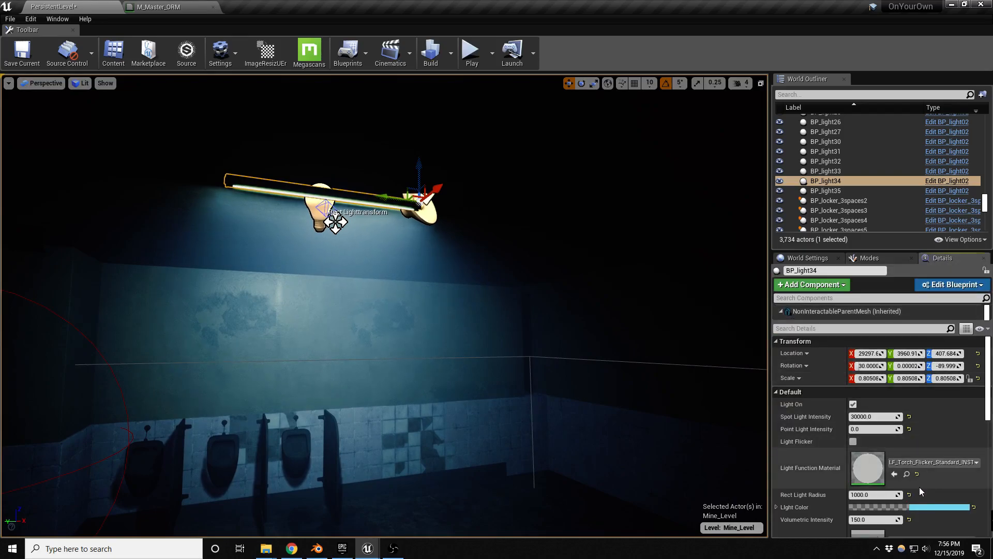
pyautogui.scroll(-4, 920, 486)
pyautogui.click(899, 420)
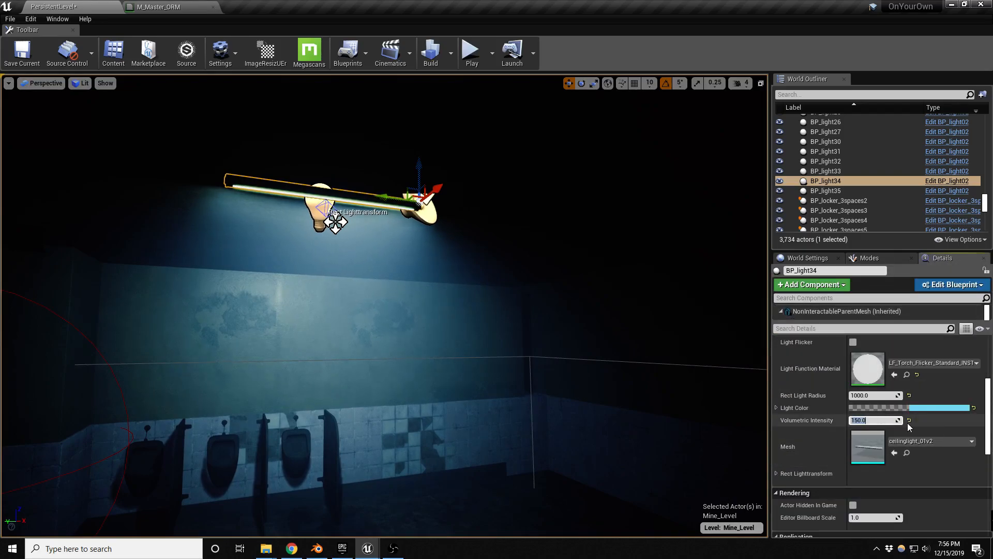
pyautogui.write('50')
pyautogui.press('Return')
pyautogui.moveTo(332, 254); pyautogui.dragTo(310, 323, button='right')
pyautogui.press('s')
pyautogui.press('w')
pyautogui.press('a')
pyautogui.moveTo(516, 344); pyautogui.dragTo(516, 360, button='right')
pyautogui.hotkey('ctrl', 's')
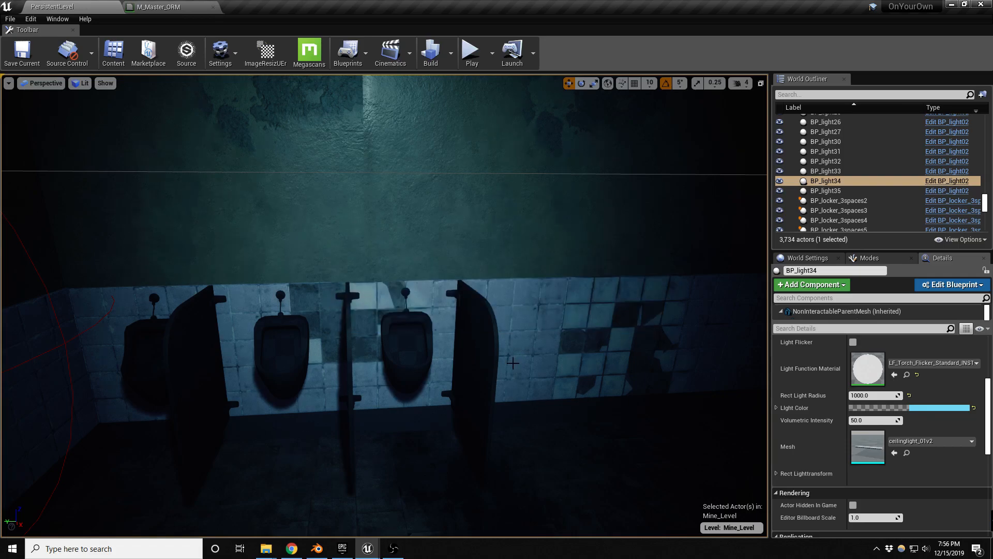
# - Place Toilet_Bowl on the washroom floor, rotate it about the vertical axis and move it away from the urinal wall
pyautogui.moveTo(415, 408)
pyautogui.mouseDown(button='right')
pyautogui.moveTo(432, 404)
pyautogui.moveTo(415, 408)
pyautogui.mouseUp(button='right')
pyautogui.press('s')
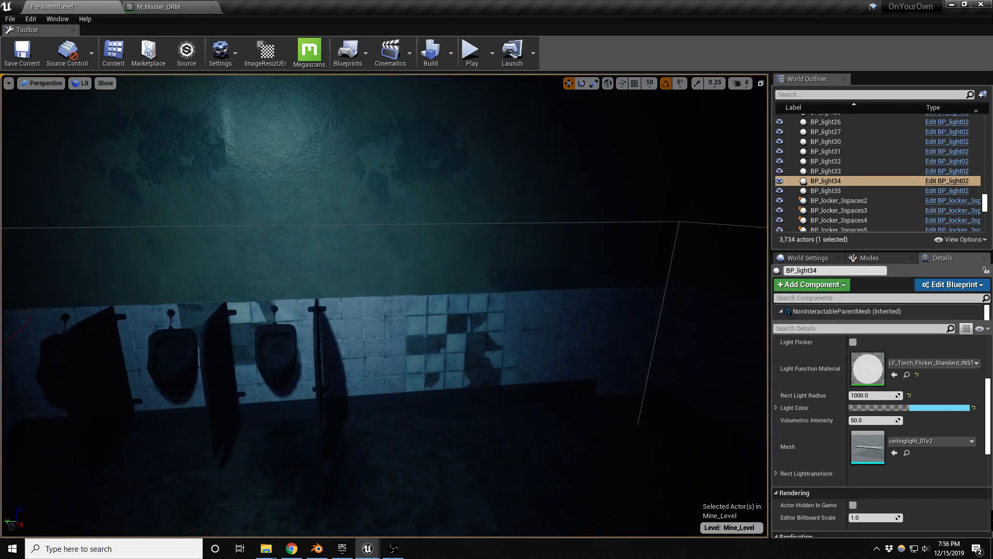
pyautogui.moveTo(295, 459); pyautogui.dragTo(433, 462)
pyautogui.press('e')
pyautogui.moveTo(394, 510); pyautogui.dragTo(444, 511)
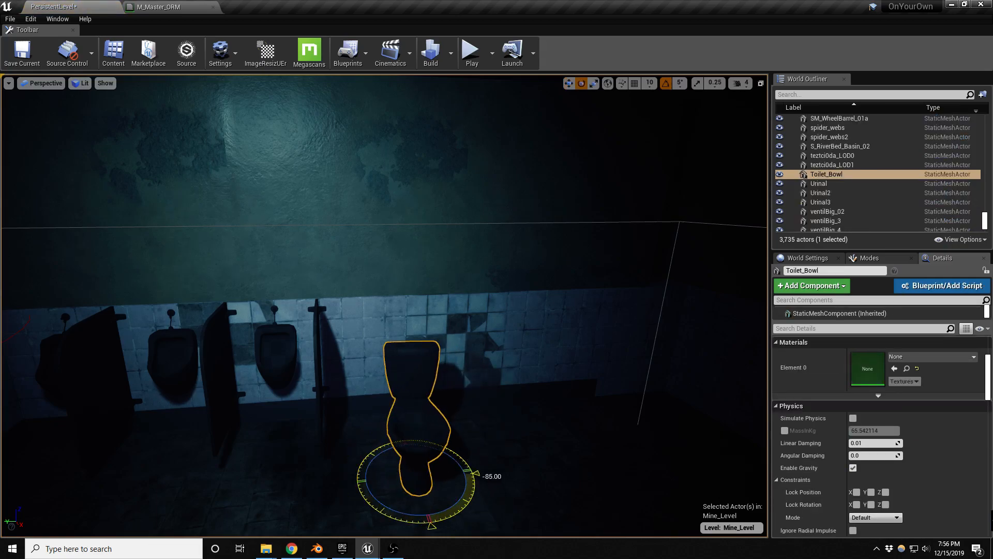
pyautogui.press('w')
pyautogui.moveTo(411, 475); pyautogui.dragTo(440, 446)
pyautogui.moveTo(440, 446); pyautogui.dragTo(465, 440, button='right')
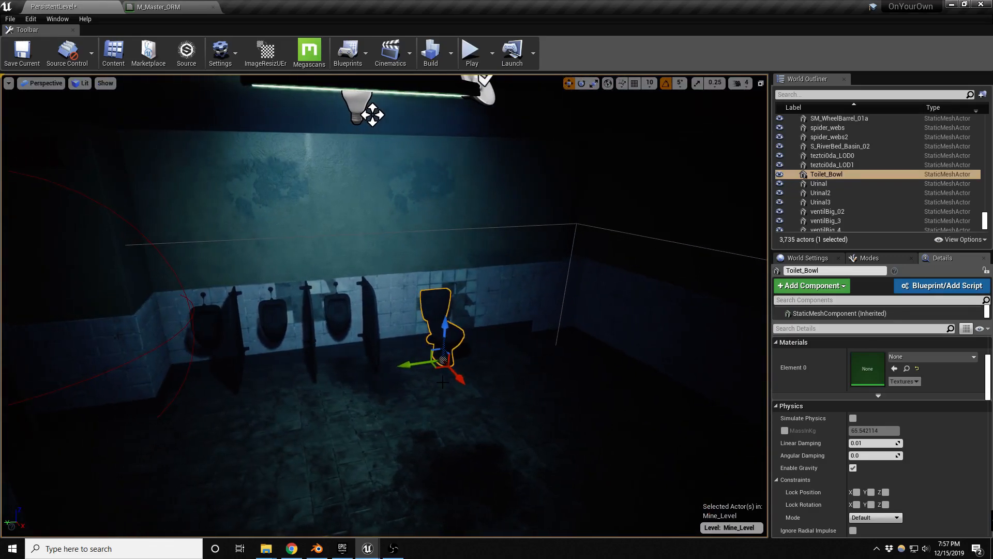
pyautogui.moveTo(457, 373); pyautogui.dragTo(625, 516)
# - Move the three urinals and their partitions along Y toward the far corner, with Partition_3 shifted to the near end of the row
pyautogui.click(344, 316)
pyautogui.keyDown('ctrl'); pyautogui.click(372, 312); pyautogui.keyUp('ctrl')
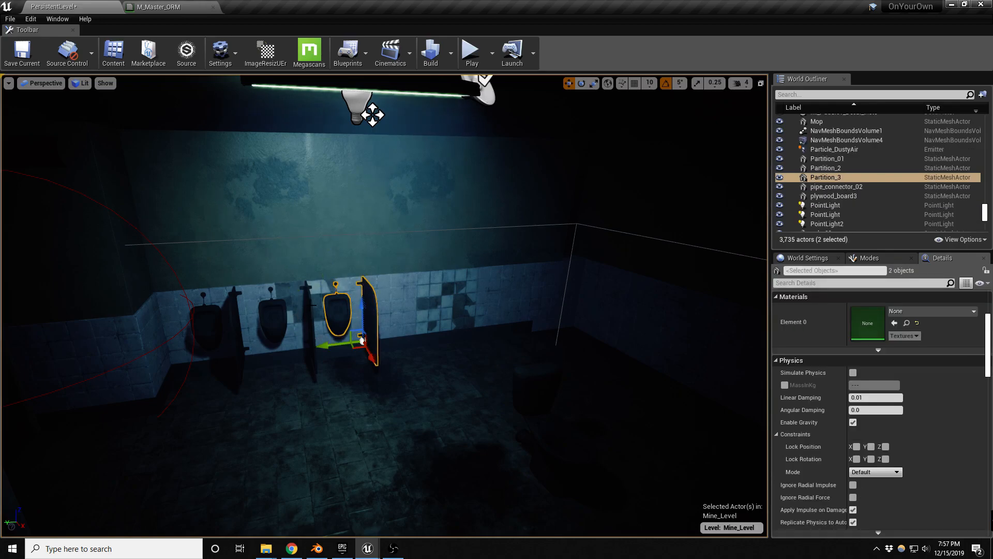
pyautogui.keyDown('ctrl'); pyautogui.click(309, 346); pyautogui.keyUp('ctrl')
pyautogui.keyDown('ctrl'); pyautogui.click(272, 320); pyautogui.keyUp('ctrl')
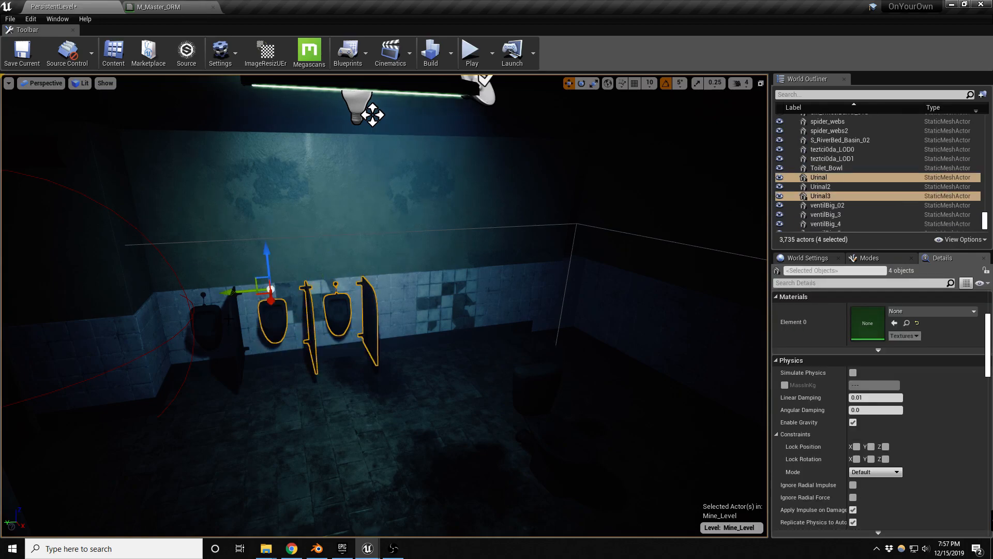
pyautogui.keyDown('ctrl'); pyautogui.click(226, 327); pyautogui.keyUp('ctrl')
pyautogui.keyDown('ctrl'); pyautogui.click(240, 359); pyautogui.keyUp('ctrl')
pyautogui.moveTo(174, 301); pyautogui.dragTo(437, 268)
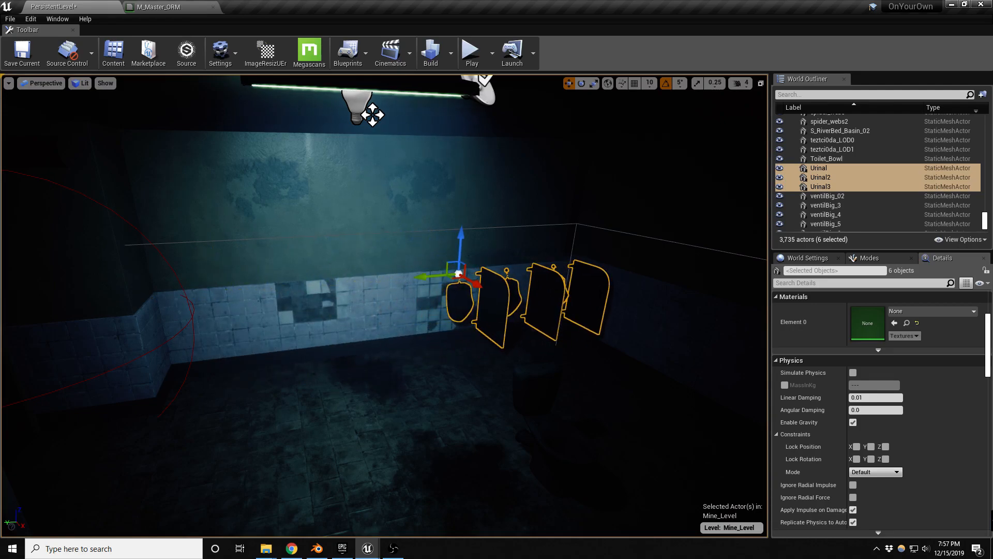
pyautogui.click(588, 297)
pyautogui.moveTo(525, 318); pyautogui.dragTo(384, 325)
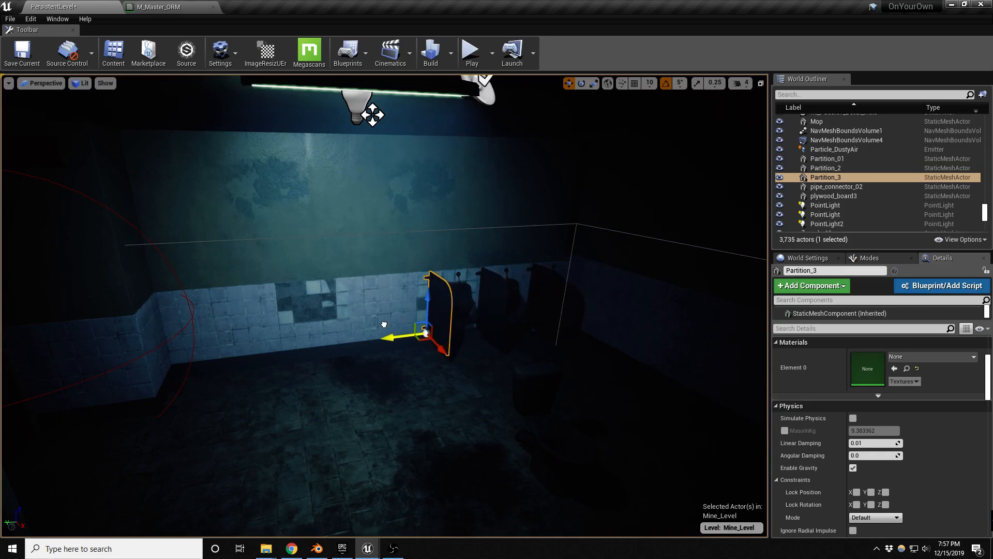
# - Mount a sink on the freed tiled wall and place a second one beside it
pyautogui.scroll(6, 352, 337)
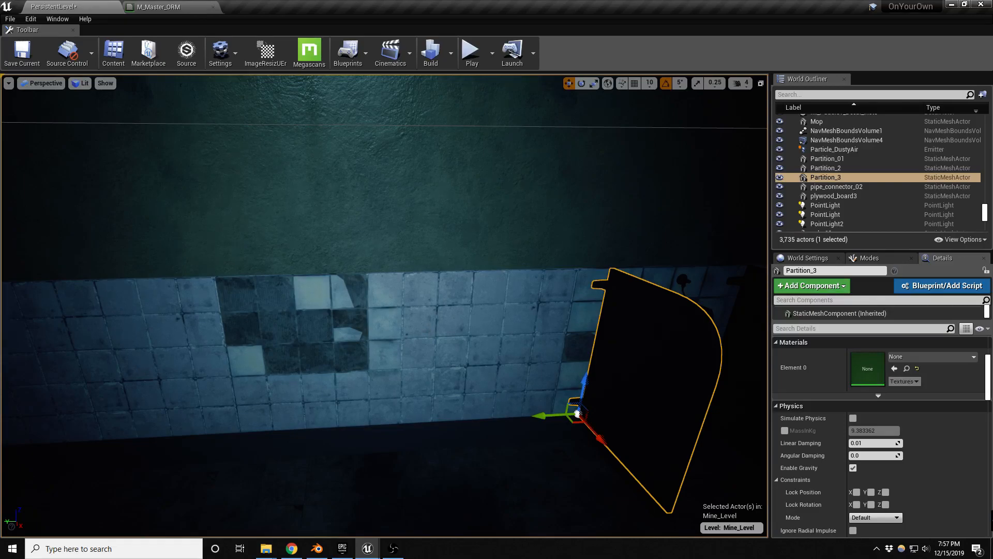
pyautogui.moveTo(1, 403); pyautogui.dragTo(318, 413)
pyautogui.press('e')
pyautogui.press('w')
pyautogui.moveTo(250, 421); pyautogui.dragTo(379, 461)
pyautogui.press('s')
pyautogui.moveTo(346, 450); pyautogui.dragTo(367, 435, button='right')
pyautogui.press('q')
pyautogui.press('d')
pyautogui.press('w')
pyautogui.press('s')
# - Select all three urinals with their three partitions and nudge them together along Y toward the sinks
pyautogui.click(252, 317)
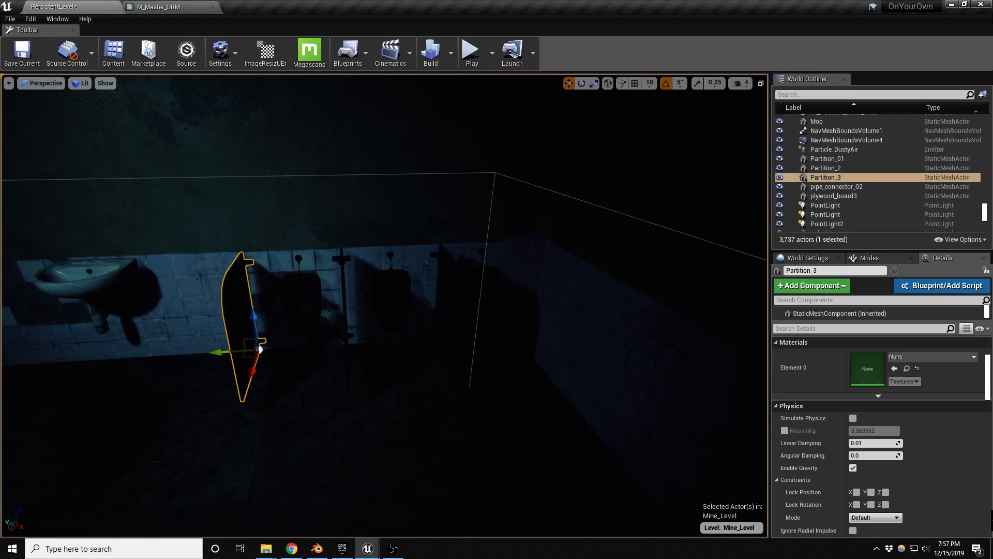
pyautogui.keyDown('ctrl'); pyautogui.click(303, 308); pyautogui.keyUp('ctrl')
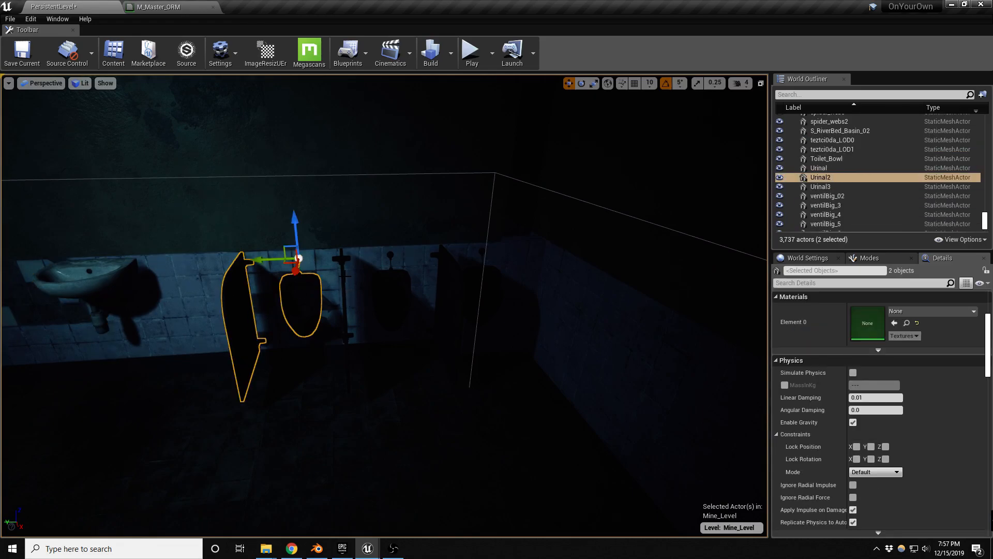
pyautogui.keyDown('ctrl'); pyautogui.click(343, 345); pyautogui.keyUp('ctrl')
pyautogui.hotkey('ctrl', 'z')
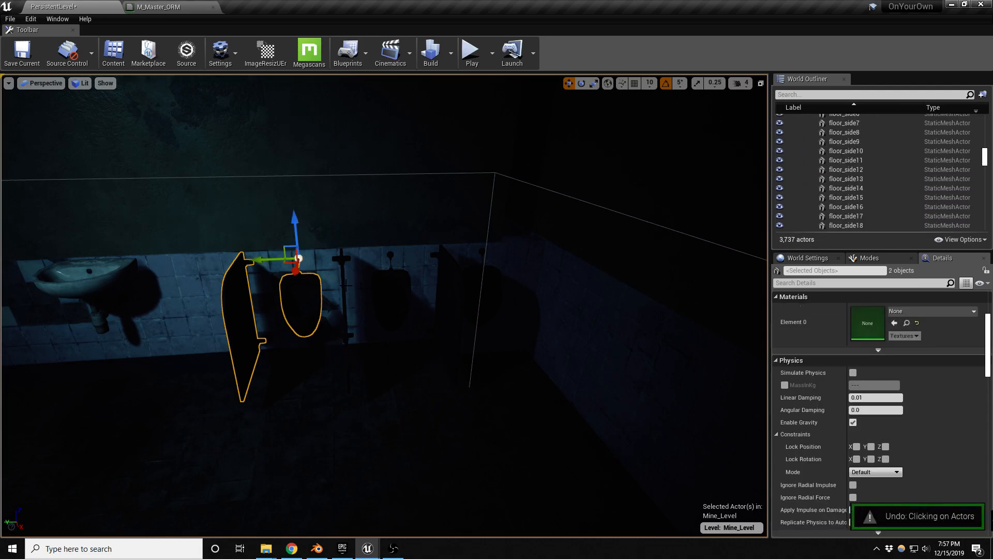
pyautogui.hotkey('ctrl', 'y')
pyautogui.hotkey('ctrl', 'y')
pyautogui.hotkey('ctrl', 'y')
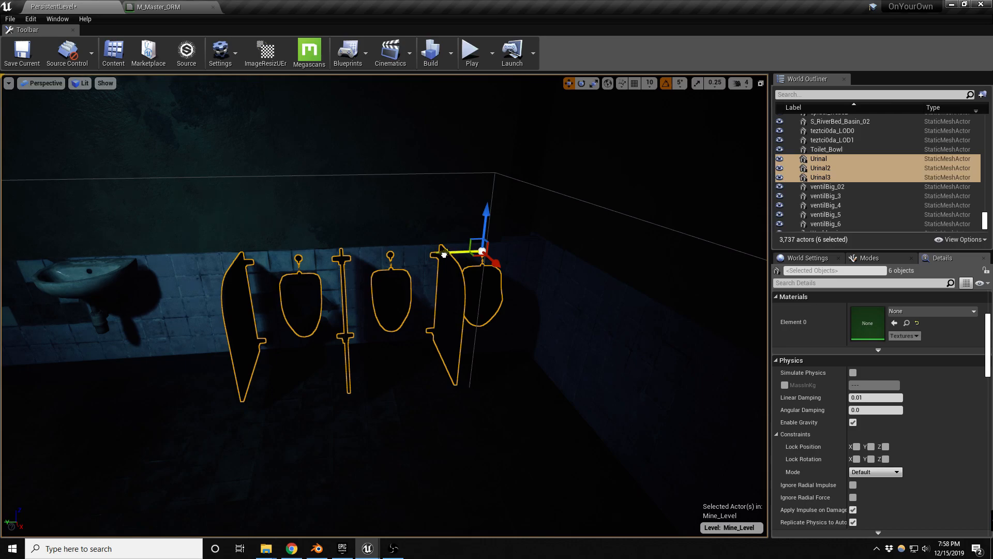
pyautogui.moveTo(444, 257); pyautogui.dragTo(428, 258)
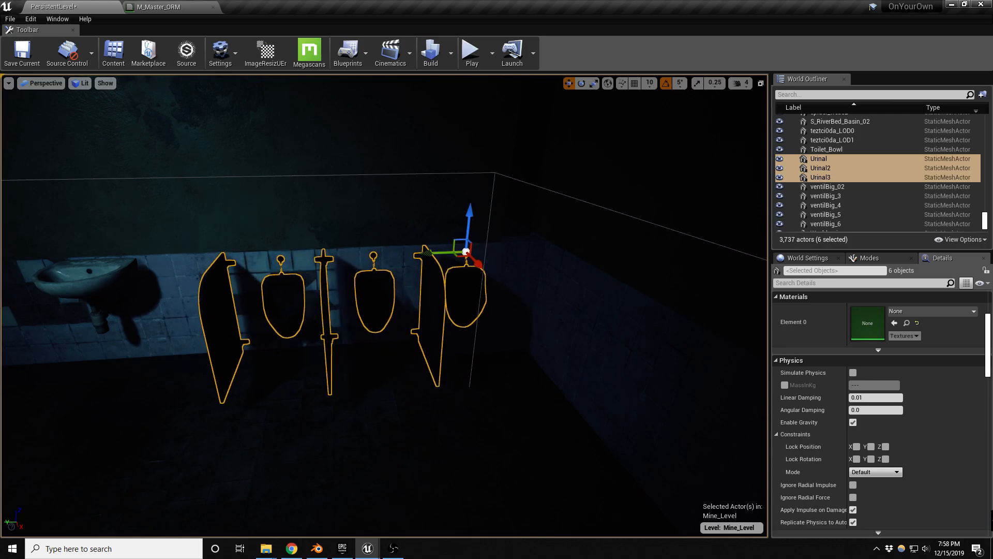
# - Clear the urinal and partition selection and save the level
pyautogui.rightClick(501, 321)
pyautogui.moveTo(519, 350)
pyautogui.moveTo(481, 347); pyautogui.dragTo(433, 376, button='right')
pyautogui.press('Escape')
pyautogui.hotkey('ctrl', 's')
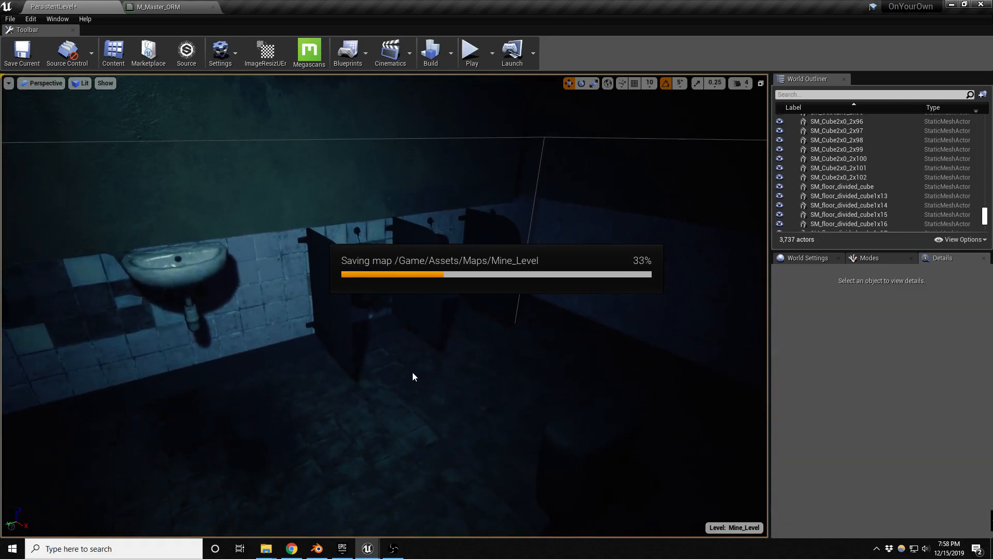
# - Turn Toilet_Bowl around and move it against the tiled wall adjoining the urinal wall
pyautogui.moveTo(421, 403); pyautogui.dragTo(404, 269, button='right')
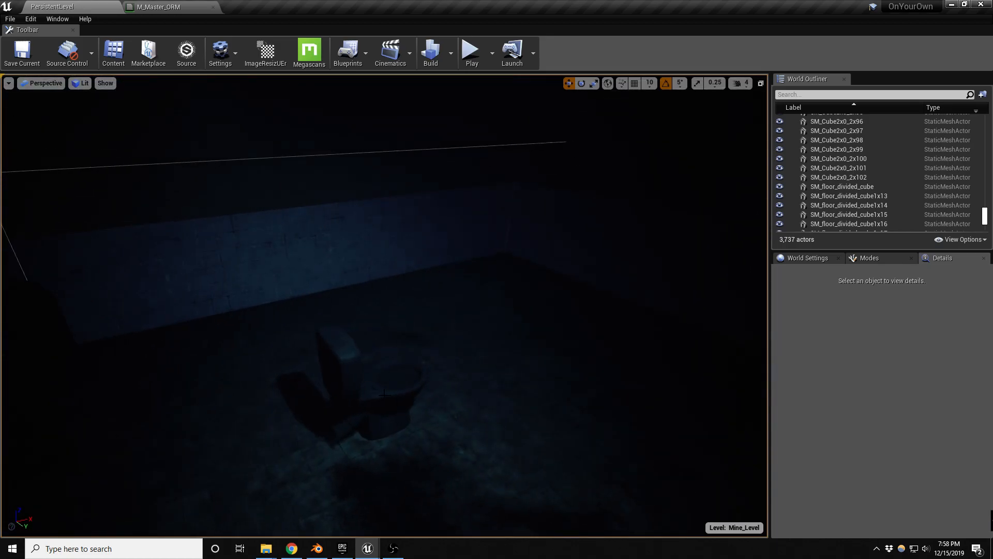
pyautogui.click(384, 393)
pyautogui.press('e')
pyautogui.moveTo(393, 461); pyautogui.dragTo(317, 312)
pyautogui.press('w')
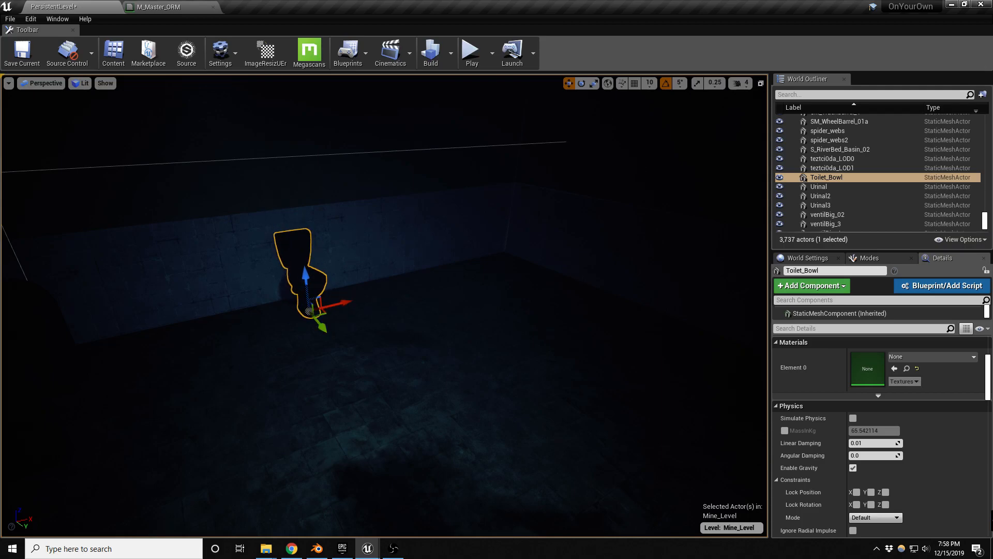
pyautogui.moveTo(145, 281); pyautogui.dragTo(21, 285, button='right')
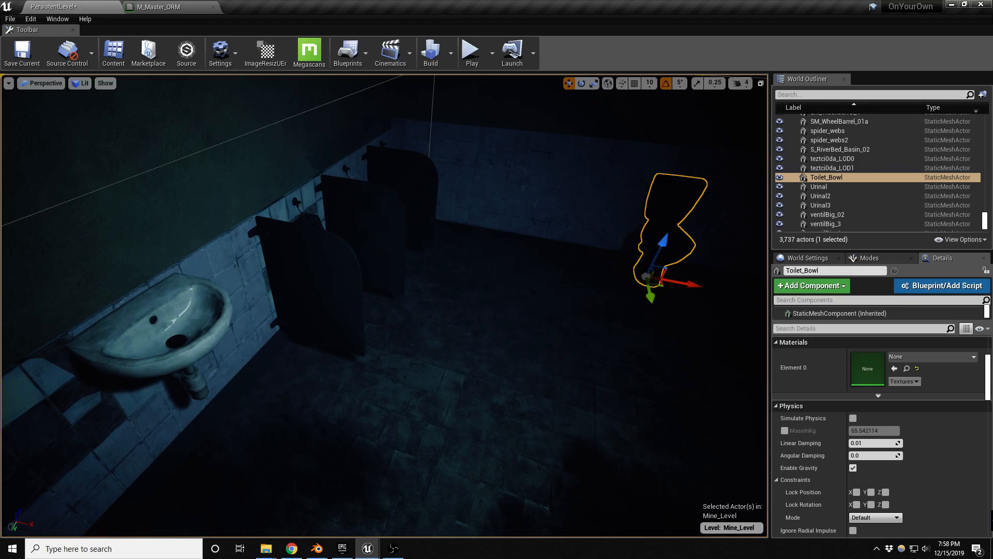
pyautogui.moveTo(330, 279); pyautogui.dragTo(335, 311, button='right')
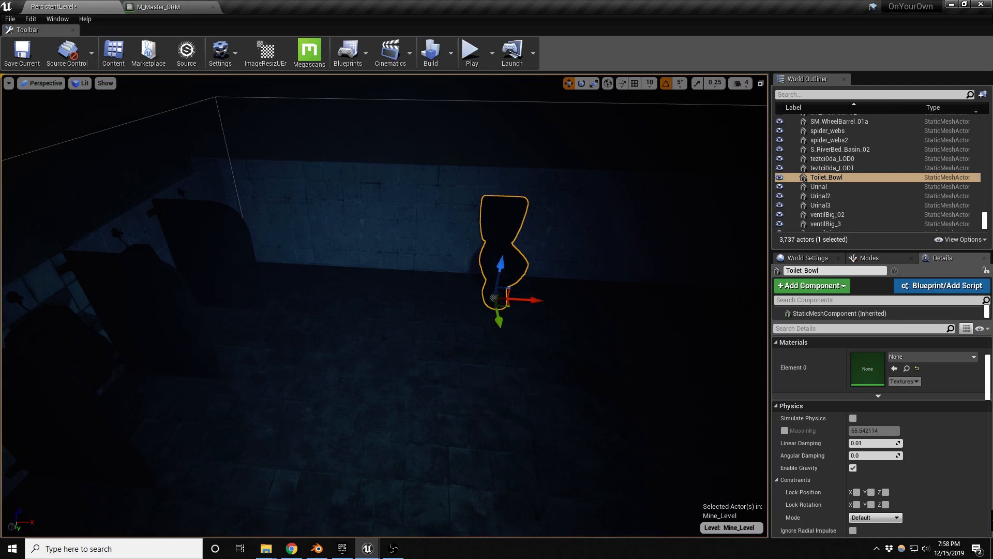
# - Place the Stall_Left panel between the toilet and the urinals and rotate it to stand beside the toilet
pyautogui.moveTo(0, 321); pyautogui.dragTo(450, 261)
pyautogui.moveTo(450, 260); pyautogui.dragTo(439, 235, button='right')
pyautogui.press('e')
pyautogui.moveTo(493, 391); pyautogui.dragTo(489, 337)
pyautogui.moveTo(489, 337); pyautogui.dragTo(440, 282, button='right')
pyautogui.press('s')
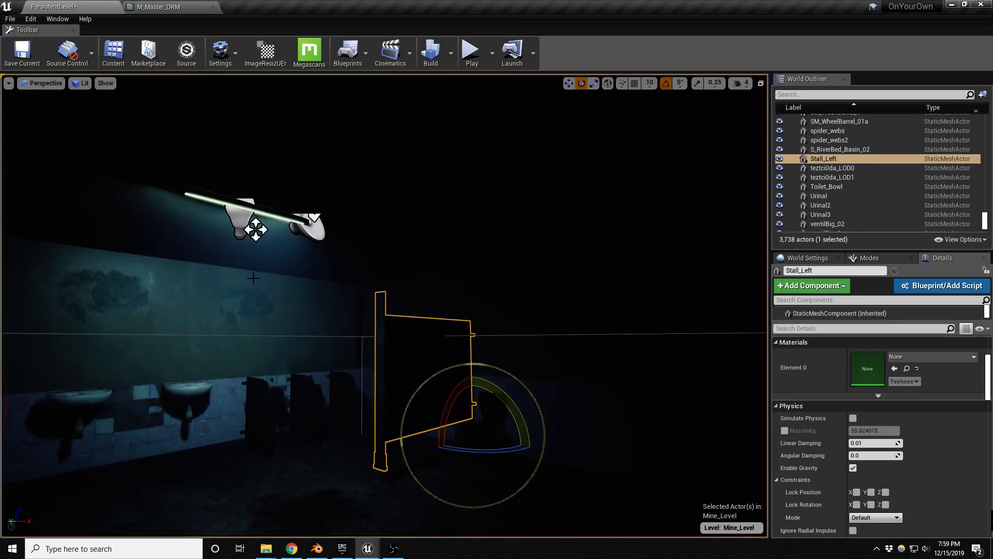
# - Set the Spot Light Intensity of BP_light34 to 100000 to brighten the washroom and stall area
pyautogui.click(256, 228)
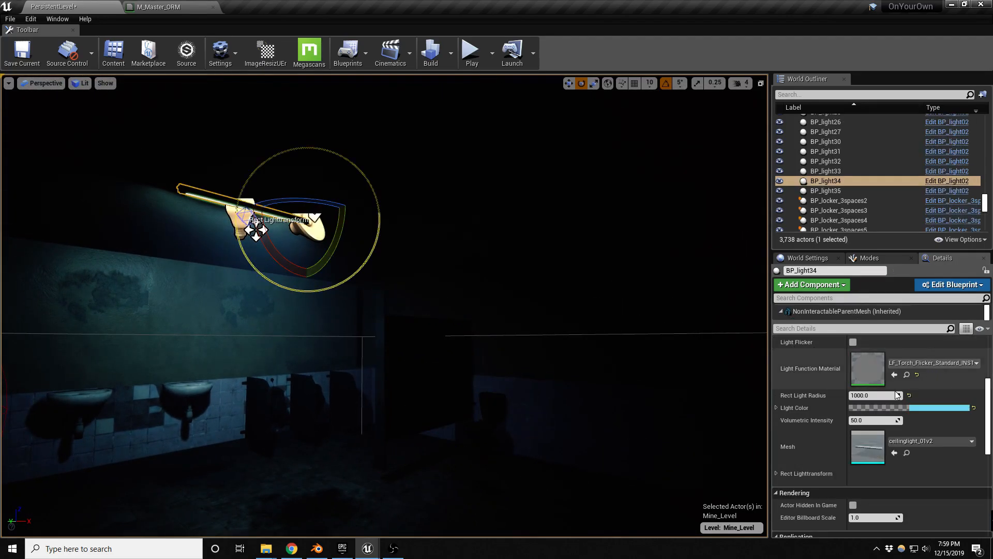
pyautogui.scroll(3, 901, 387)
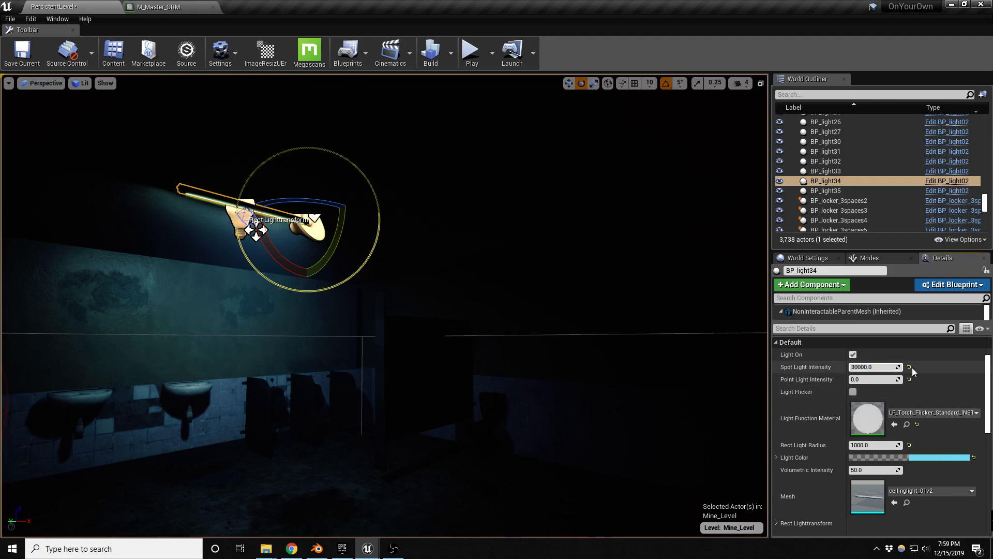
pyautogui.write('100000')
pyautogui.press('Return')
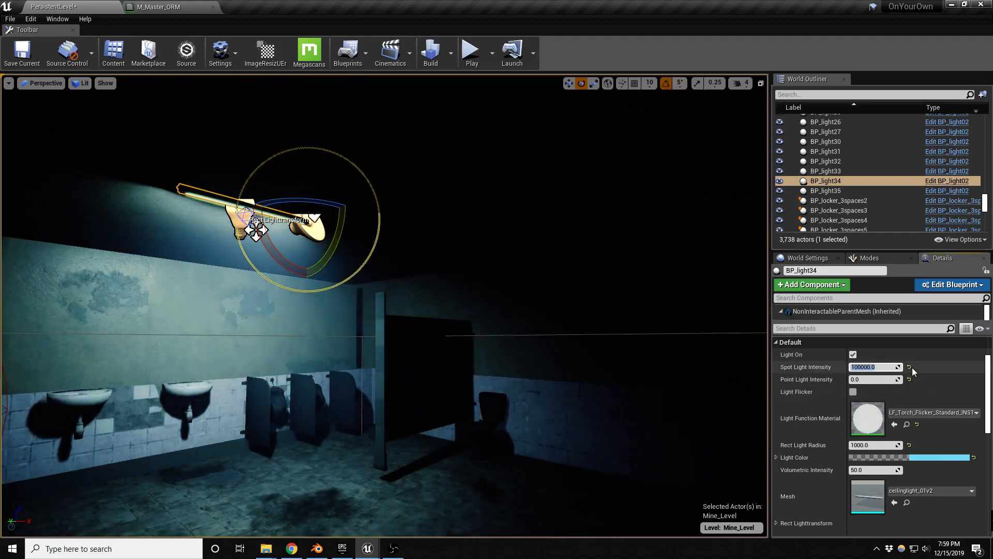
pyautogui.moveTo(647, 362); pyautogui.dragTo(646, 385, button='right')
pyautogui.press('w')
pyautogui.press('w')
pyautogui.moveTo(237, 163); pyautogui.dragTo(242, 187, button='right')
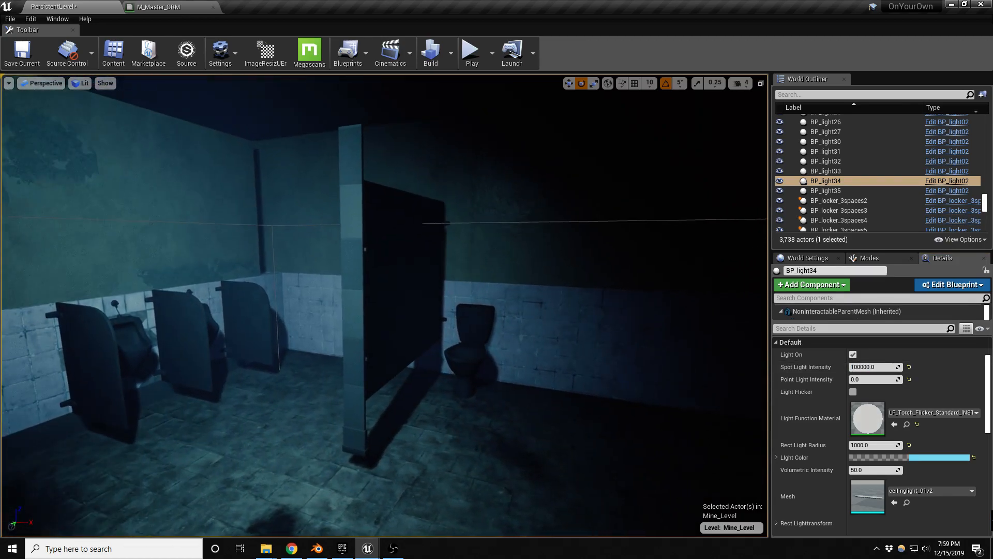
# - Duplicate the Stall_Left panel along the tiled wall and place the copy on the other side of the toilet
pyautogui.click(358, 329)
pyautogui.press('w')
pyautogui.moveTo(446, 331); pyautogui.dragTo(448, 336)
pyautogui.press('a')
pyautogui.moveTo(448, 337); pyautogui.dragTo(446, 346, button='right')
pyautogui.moveTo(522, 351); pyautogui.dragTo(505, 350)
pyautogui.moveTo(513, 351); pyautogui.dragTo(529, 350, button='right')
pyautogui.press('d')
pyautogui.keyDown('alt'); pyautogui.moveTo(420, 344); pyautogui.dragTo(525, 341); pyautogui.keyUp('alt')
pyautogui.press('d')
pyautogui.moveTo(526, 341); pyautogui.dragTo(545, 342, button='right')
pyautogui.press('a')
pyautogui.press('a')
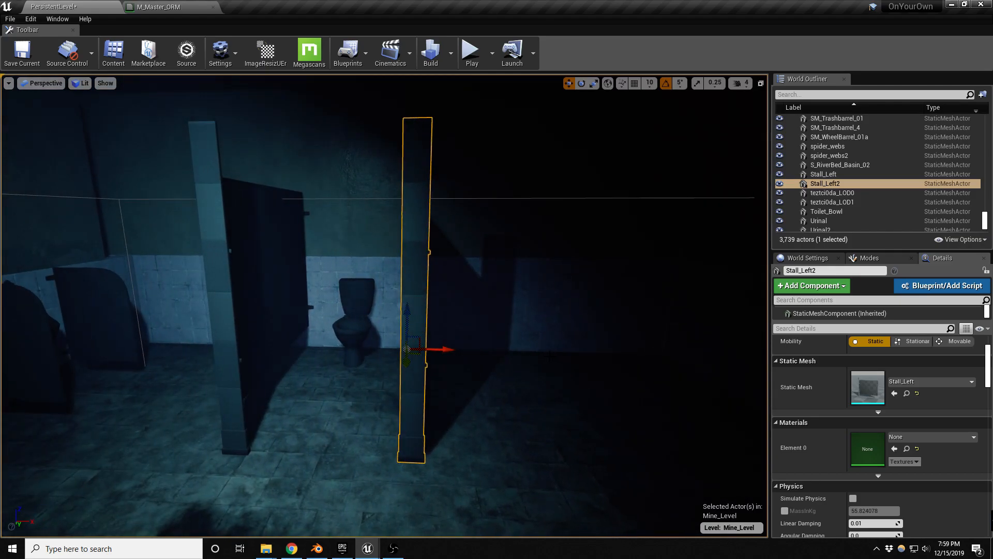
# - Duplicate Toilet_Bowl along the tiled wall into the space beyond the second stall panel and fine-tune its position
pyautogui.click(351, 325)
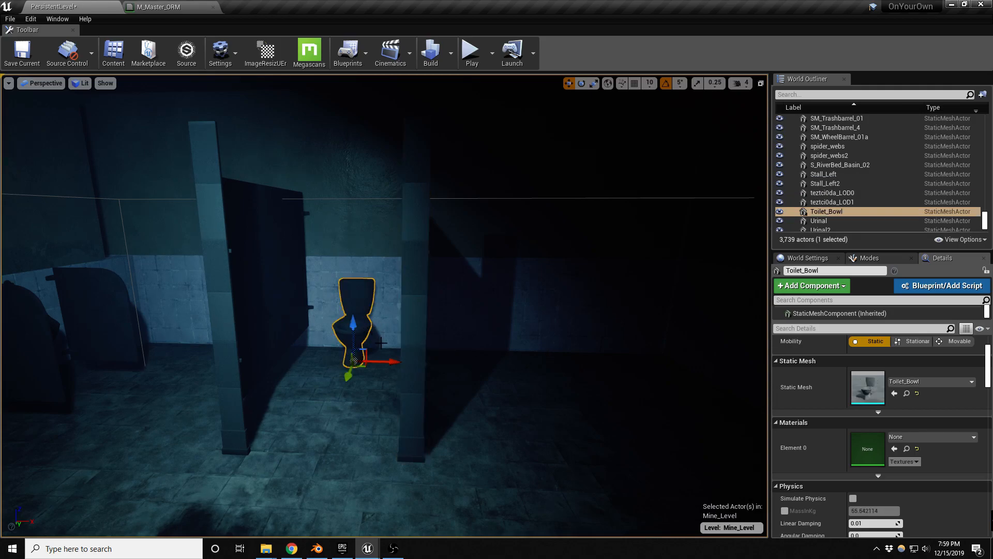
pyautogui.press('a')
pyautogui.moveTo(383, 360); pyautogui.dragTo(383, 361, button='right')
pyautogui.keyDown('alt'); pyautogui.moveTo(410, 362); pyautogui.dragTo(547, 358); pyautogui.keyUp('alt')
pyautogui.press('d')
pyautogui.moveTo(547, 358); pyautogui.dragTo(546, 358, button='right')
pyautogui.press('a')
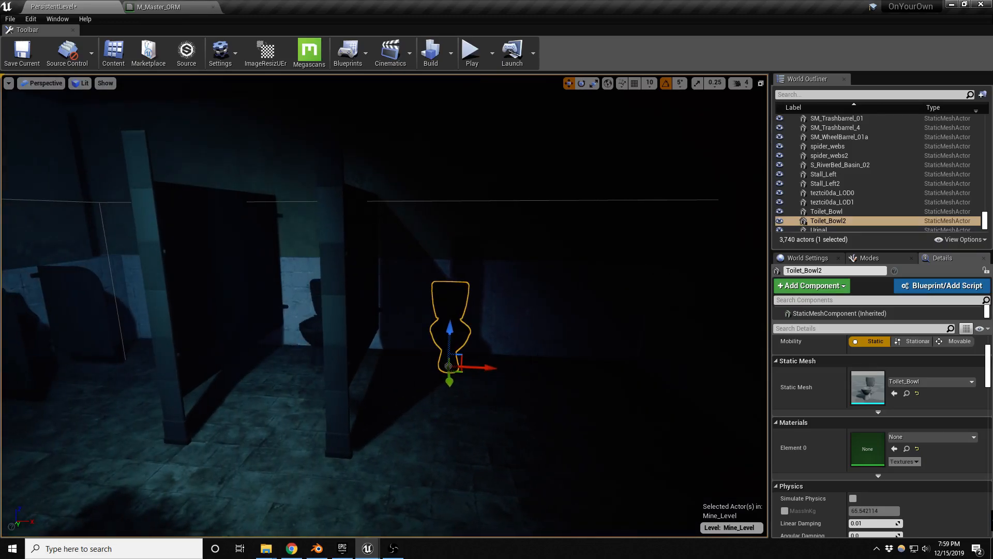
pyautogui.moveTo(487, 367); pyautogui.dragTo(485, 367)
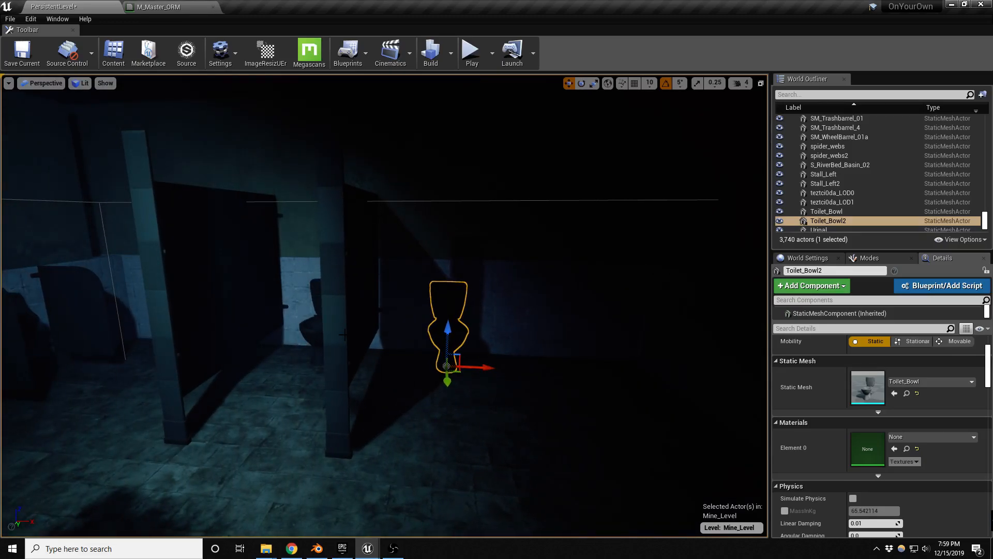
pyautogui.moveTo(338, 333); pyautogui.dragTo(338, 333, button='right')
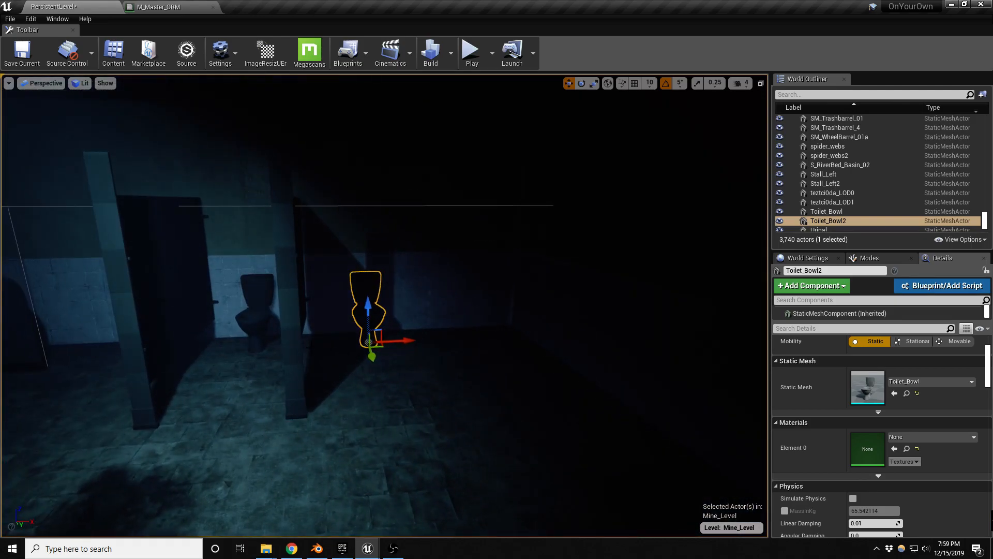
# - Duplicate the second toilet farther along the wall and copy the second stall panel between those two toilets
pyautogui.keyDown('alt'); pyautogui.moveTo(402, 340); pyautogui.dragTo(512, 330); pyautogui.keyUp('alt')
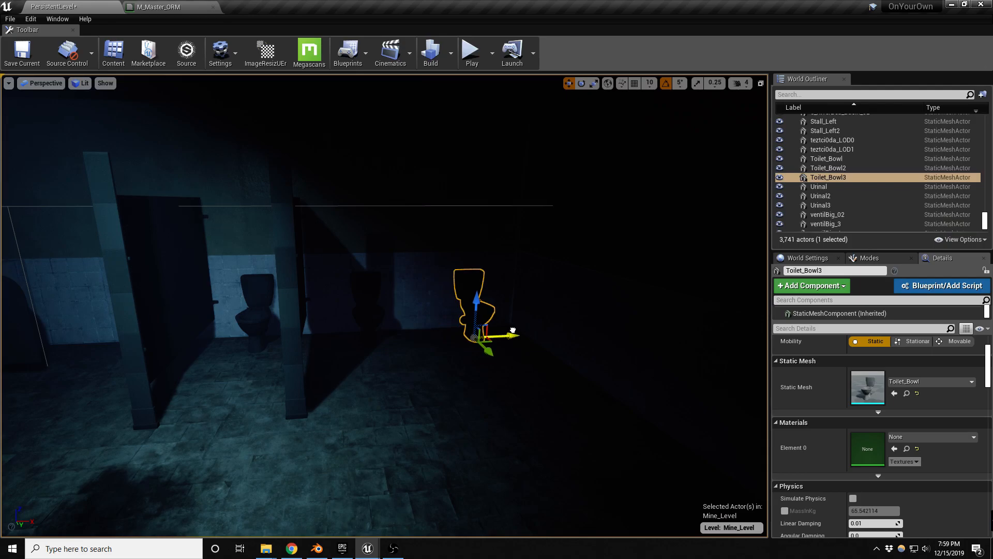
pyautogui.click(290, 321)
pyautogui.keyDown('alt'); pyautogui.moveTo(340, 333); pyautogui.dragTo(459, 324); pyautogui.keyUp('alt')
pyautogui.press('a')
pyautogui.moveTo(460, 324); pyautogui.dragTo(480, 324, button='right')
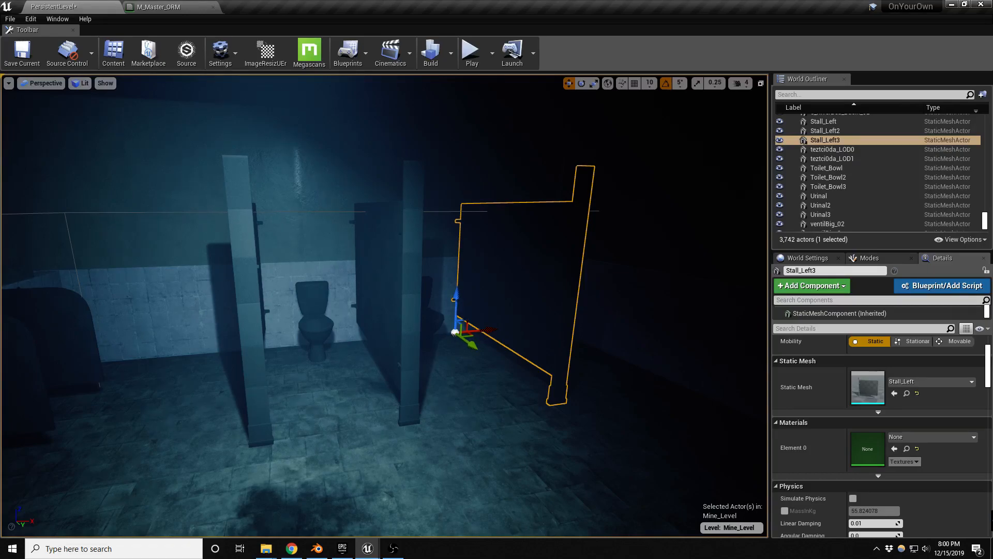
# - Place Stall_Door in front of the first toilet and align its hinge edge with the first stall panel
pyautogui.moveTo(0, 393); pyautogui.dragTo(395, 455)
pyautogui.press('e')
pyautogui.press('w')
pyautogui.moveTo(395, 455); pyautogui.dragTo(399, 500, button='right')
pyautogui.press('s')
pyautogui.press('w')
pyautogui.moveTo(399, 488); pyautogui.dragTo(303, 508)
pyautogui.keyDown('alt'); pyautogui.moveTo(444, 450); pyautogui.dragTo(444, 515); pyautogui.keyUp('alt')
pyautogui.keyDown('alt'); pyautogui.moveTo(456, 429); pyautogui.dragTo(455, 434); pyautogui.keyUp('alt')
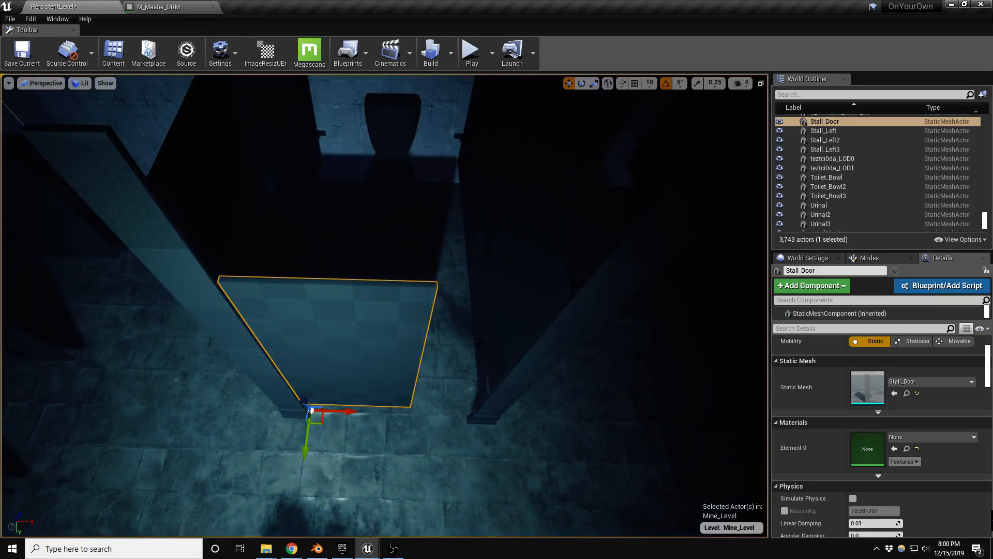
# - Move the second stall panel against the door's free edge and shift the first two toilets to suit the narrower stalls
pyautogui.click(496, 327)
pyautogui.moveTo(481, 185); pyautogui.dragTo(397, 216)
pyautogui.click(394, 182)
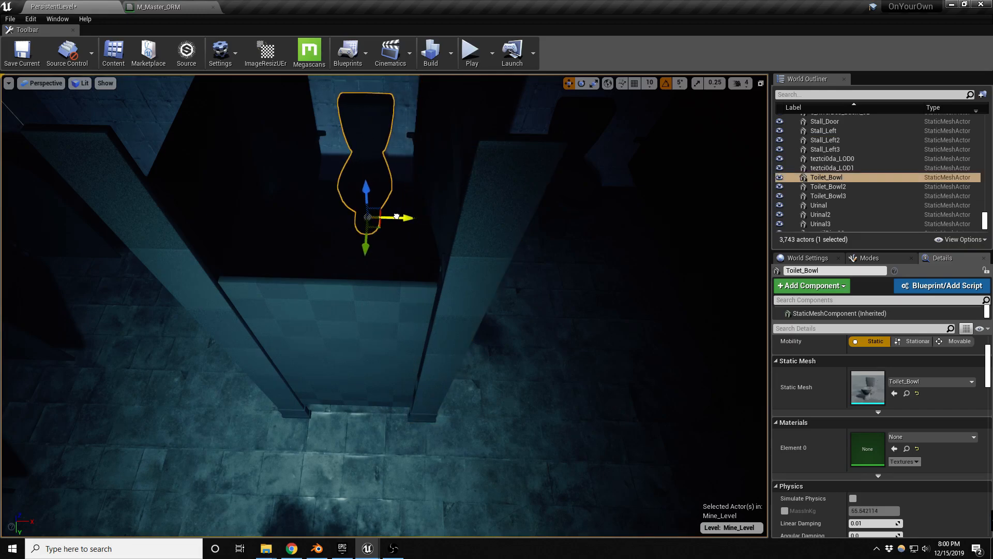
pyautogui.moveTo(486, 234); pyautogui.dragTo(485, 234, button='right')
pyautogui.press('d')
pyautogui.click(489, 213)
pyautogui.moveTo(502, 232); pyautogui.dragTo(410, 232)
# - Duplicate Stall_Door across the second stall and move the third stall panel against the copy's free edge
pyautogui.click(236, 385)
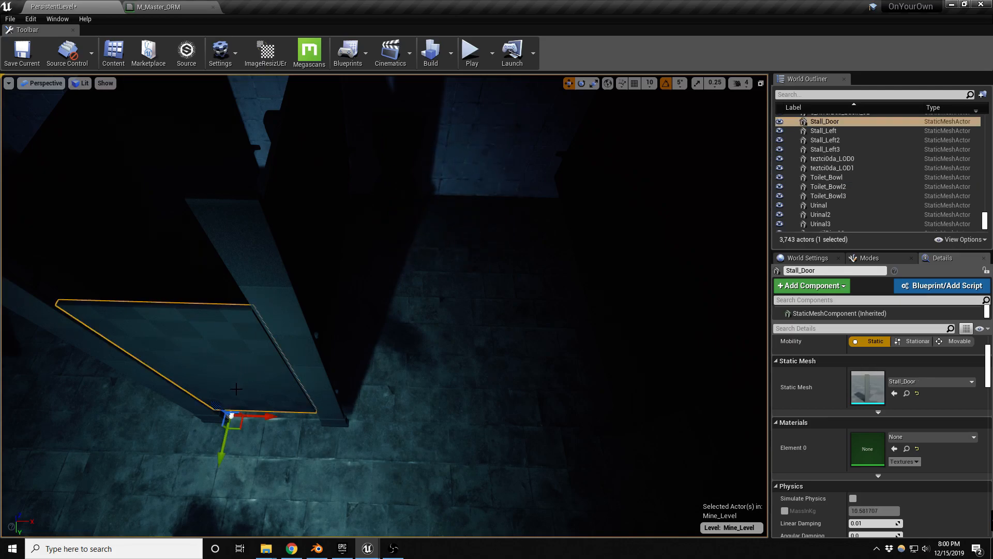
pyautogui.keyDown('alt'); pyautogui.moveTo(267, 415); pyautogui.dragTo(391, 400); pyautogui.keyUp('alt')
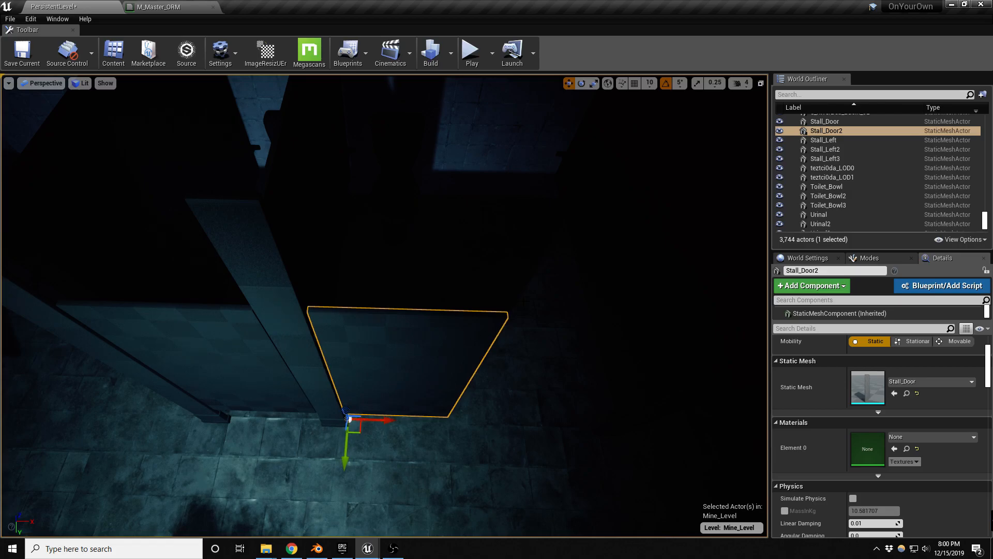
pyautogui.click(629, 321)
pyautogui.moveTo(576, 199); pyautogui.dragTo(472, 203)
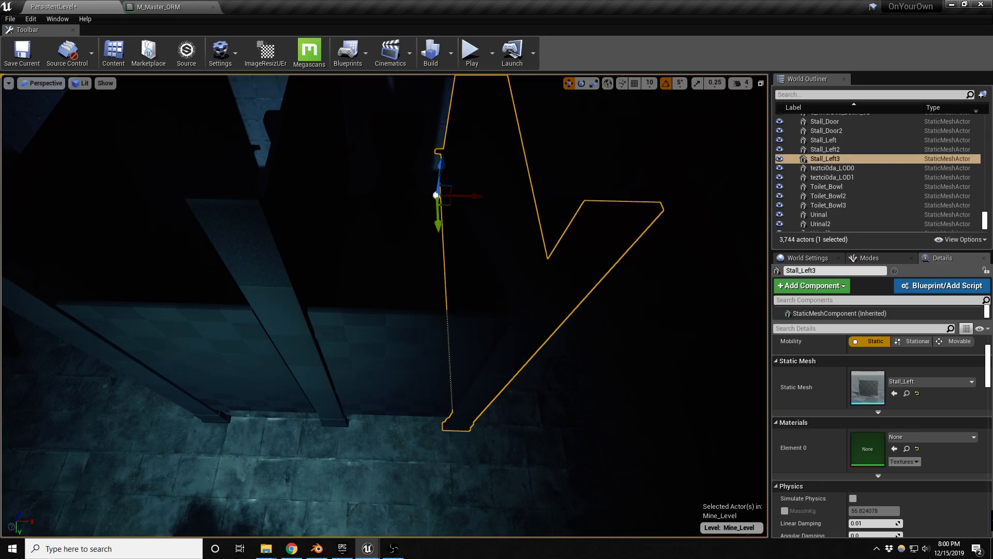
# - Try to shift the stall panels, doors and second toilet together along the tiled wall, and undo the move
pyautogui.hotkey('alt', 'Tab')
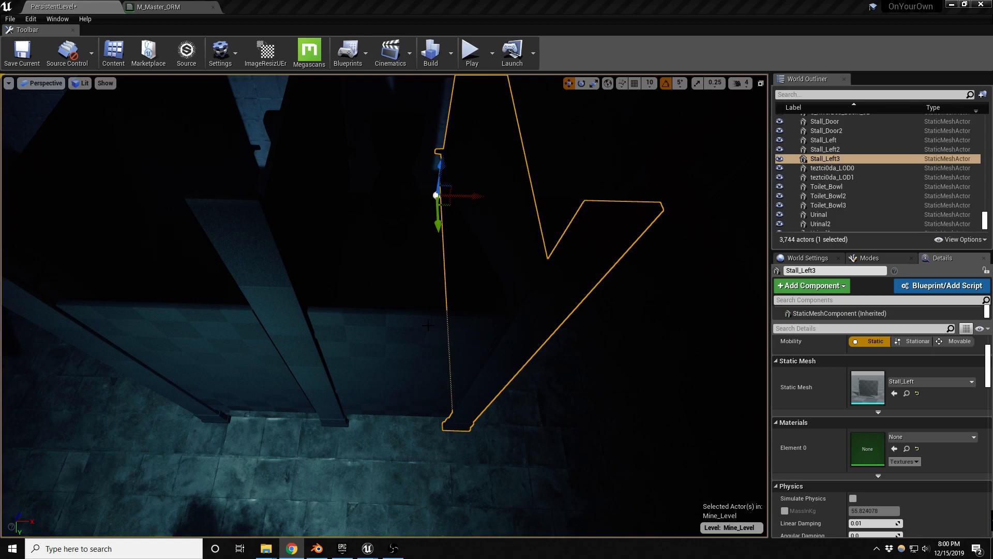
pyautogui.press('d')
pyautogui.moveTo(526, 328); pyautogui.dragTo(526, 327, button='right')
pyautogui.press('a')
pyautogui.press('a')
pyautogui.keyDown('ctrl'); pyautogui.click(304, 354); pyautogui.keyUp('ctrl')
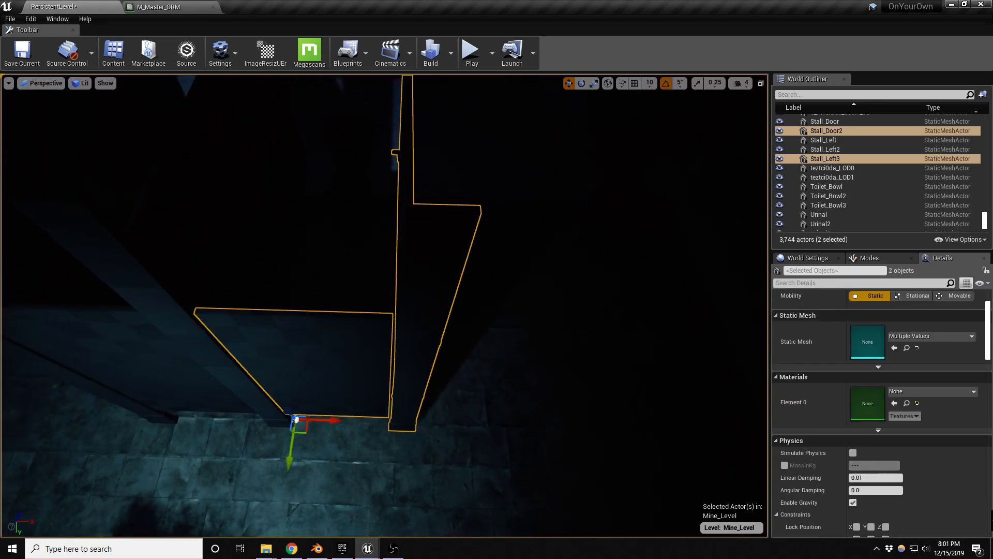
pyautogui.keyDown('ctrl'); pyautogui.click(342, 185); pyautogui.keyUp('ctrl')
pyautogui.keyDown('ctrl'); pyautogui.click(255, 216); pyautogui.keyUp('ctrl')
pyautogui.keyDown('ctrl'); pyautogui.click(173, 331); pyautogui.keyUp('ctrl')
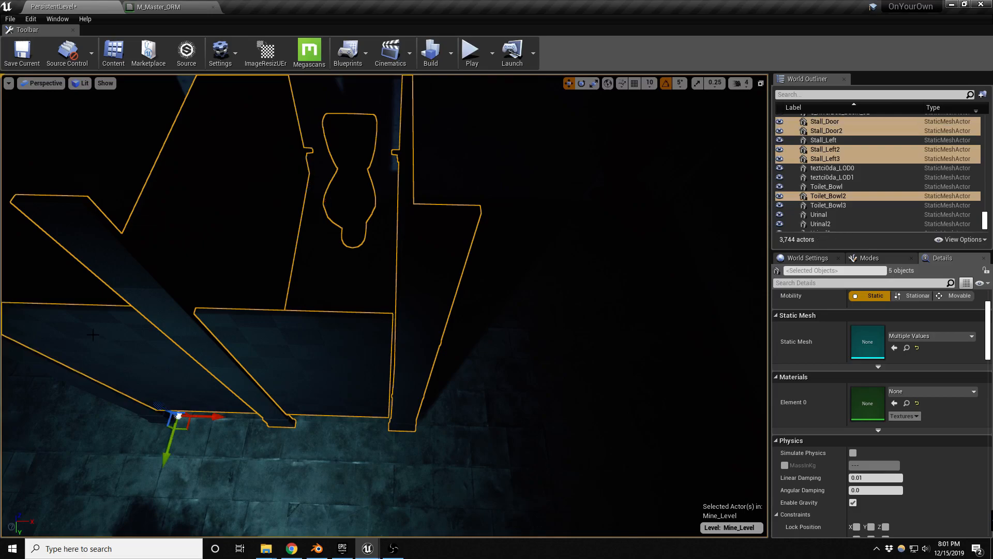
pyautogui.keyDown('ctrl'); pyautogui.click(57, 279); pyautogui.keyUp('ctrl')
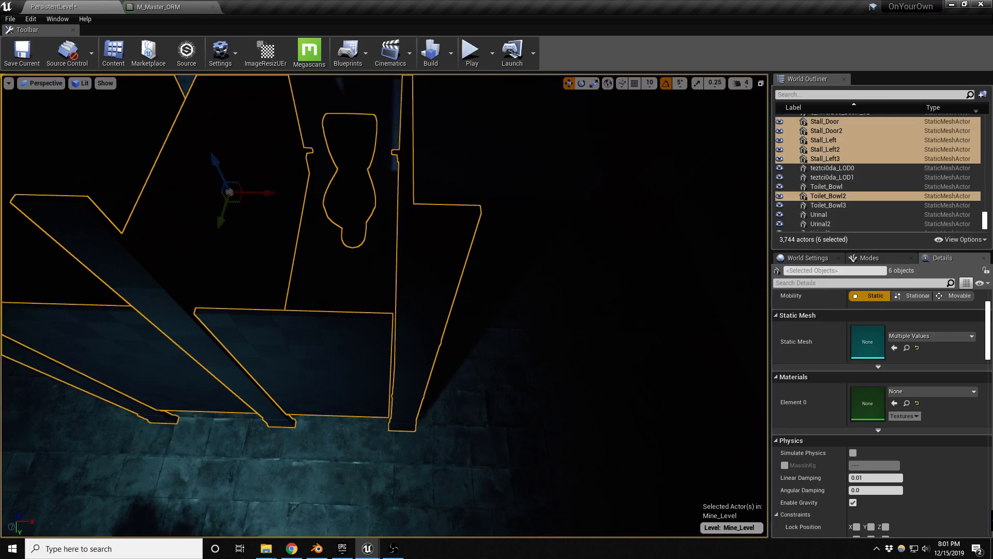
pyautogui.press('f')
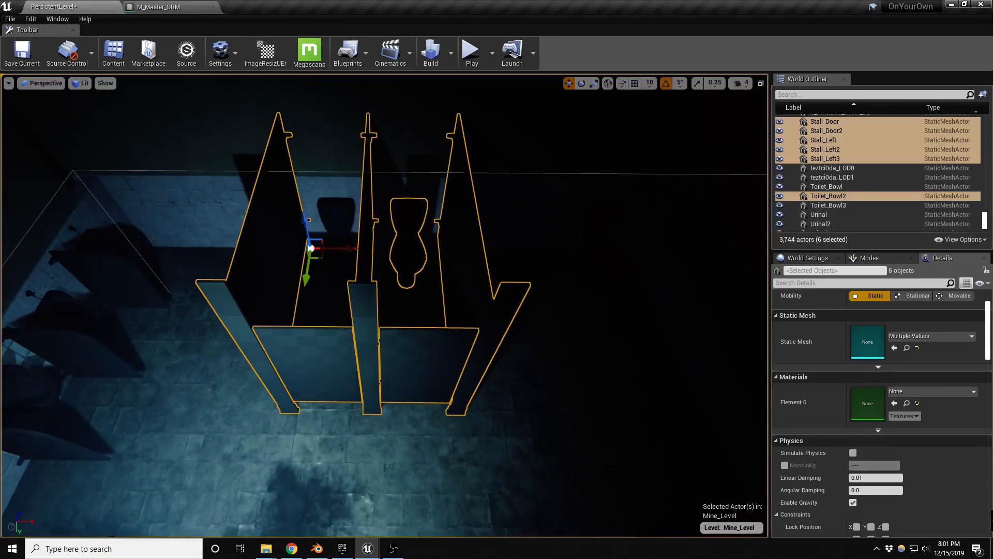
pyautogui.moveTo(347, 248); pyautogui.dragTo(408, 276)
pyautogui.hotkey('ctrl', 'z')
pyautogui.keyDown('ctrl'); pyautogui.click(338, 223); pyautogui.keyUp('ctrl')
# - Move Toilet_Bowl3 along the wall closer to the third stall panel
pyautogui.click(600, 248)
pyautogui.moveTo(600, 248); pyautogui.dragTo(600, 259, button='right')
pyautogui.press('d')
pyautogui.moveTo(518, 265); pyautogui.dragTo(435, 265)
pyautogui.moveTo(384, 306)
pyautogui.mouseDown(button='right')
pyautogui.moveTo(388, 331)
pyautogui.moveTo(391, 282)
pyautogui.moveTo(375, 276)
pyautogui.moveTo(378, 303)
pyautogui.mouseUp(button='right')
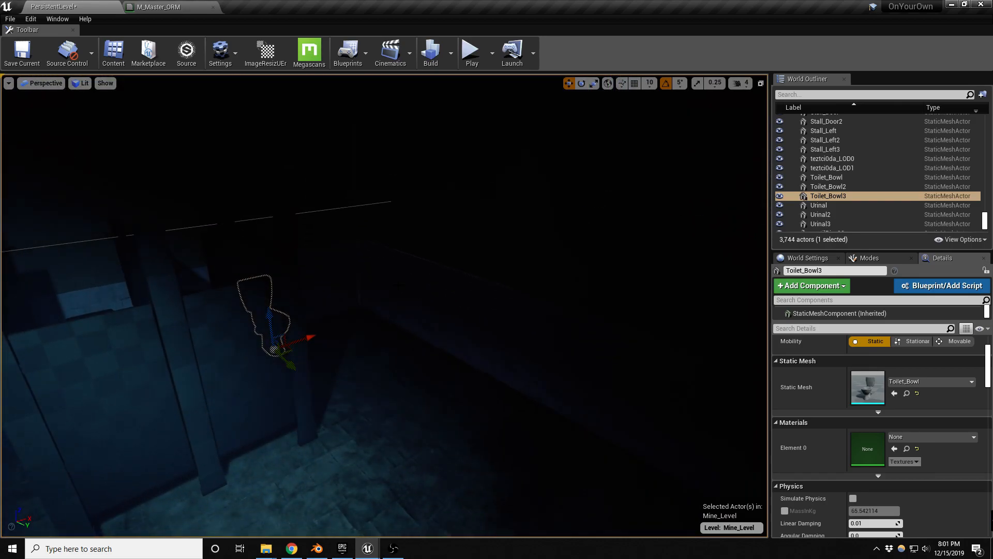
pyautogui.click(450, 336)
pyautogui.moveTo(450, 336); pyautogui.dragTo(484, 338, button='right')
pyautogui.keyDown('ctrl'); pyautogui.click(514, 346); pyautogui.keyUp('ctrl')
pyautogui.keyDown('ctrl'); pyautogui.click(639, 365); pyautogui.keyUp('ctrl')
pyautogui.moveTo(639, 365); pyautogui.dragTo(679, 361, button='right')
pyautogui.keyDown('ctrl'); pyautogui.click(584, 263); pyautogui.keyUp('ctrl')
pyautogui.keyDown('ctrl'); pyautogui.click(382, 230); pyautogui.keyUp('ctrl')
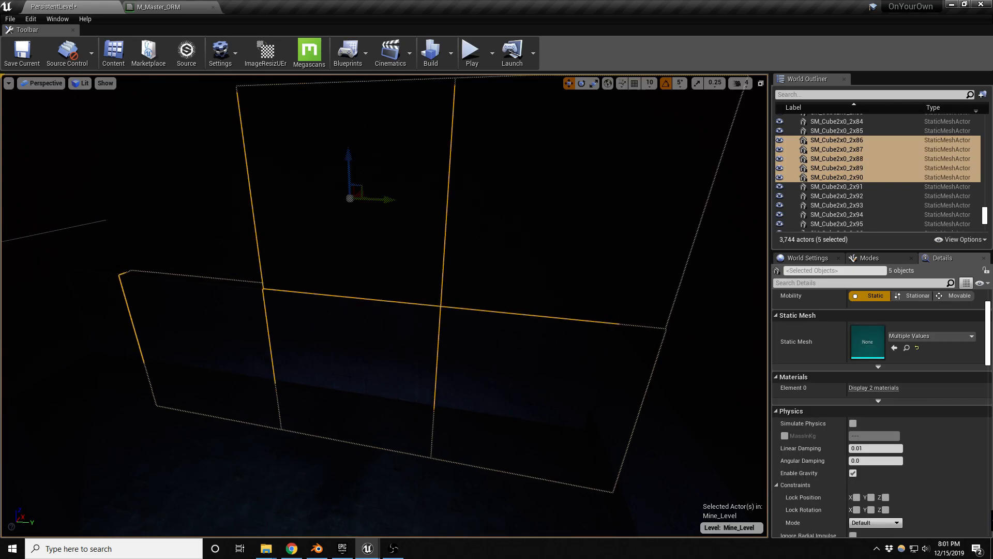
pyautogui.keyDown('ctrl'); pyautogui.click(171, 196); pyautogui.keyUp('ctrl')
pyautogui.keyDown('ctrl'); pyautogui.click(57, 206); pyautogui.keyUp('ctrl')
pyautogui.keyDown('ctrl'); pyautogui.click(101, 313); pyautogui.keyUp('ctrl')
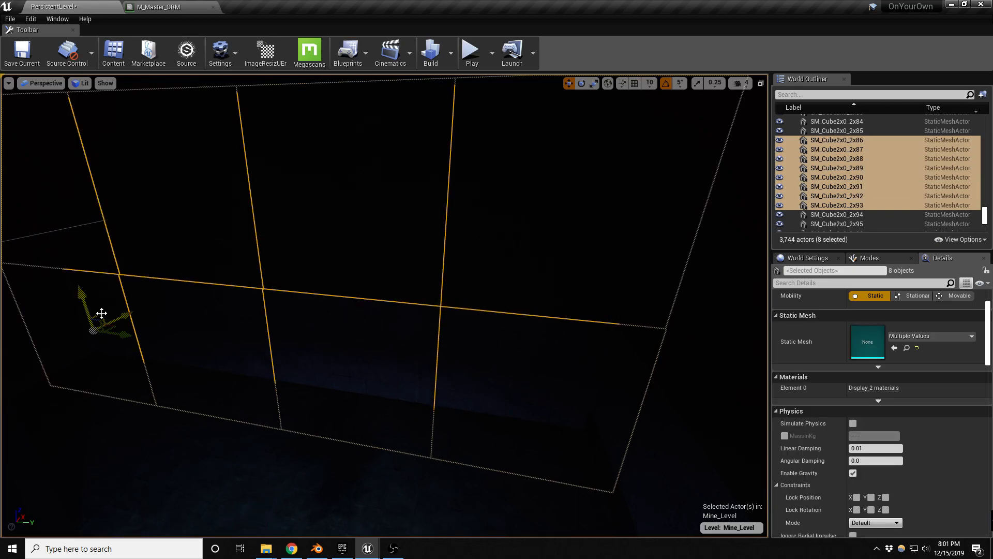
pyautogui.scroll(2, 932, 374)
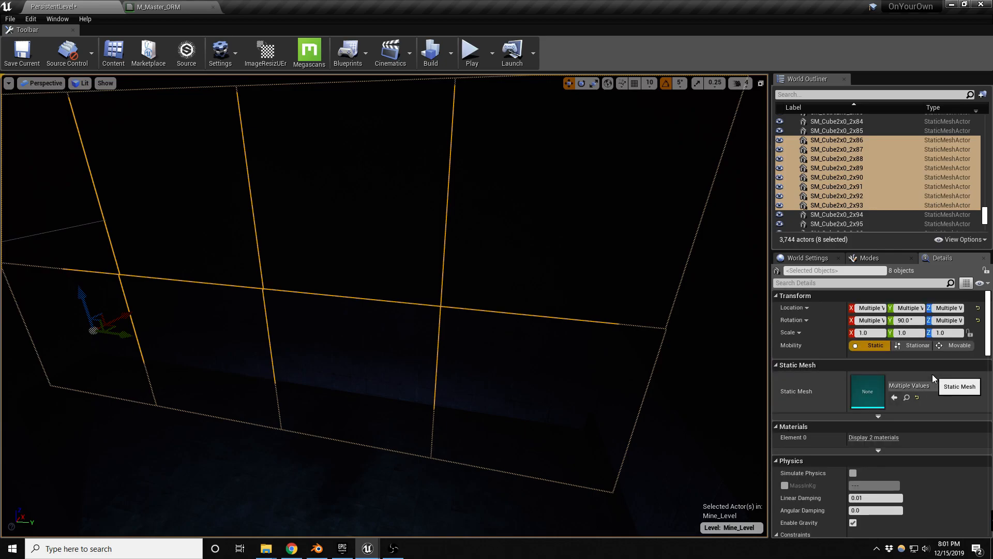
pyautogui.click(934, 385)
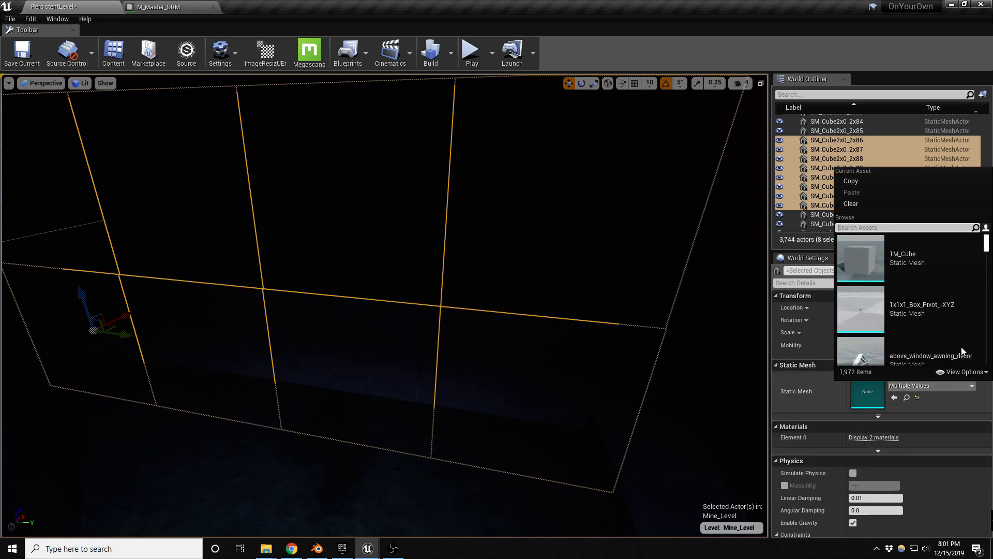
# - Replace the static mesh of wall pieces SM_Cube2x0_2x86 through SM_Cube2x0_2x93 with Cube2x2x2_subdivided and clear the selection
pyautogui.click(847, 140)
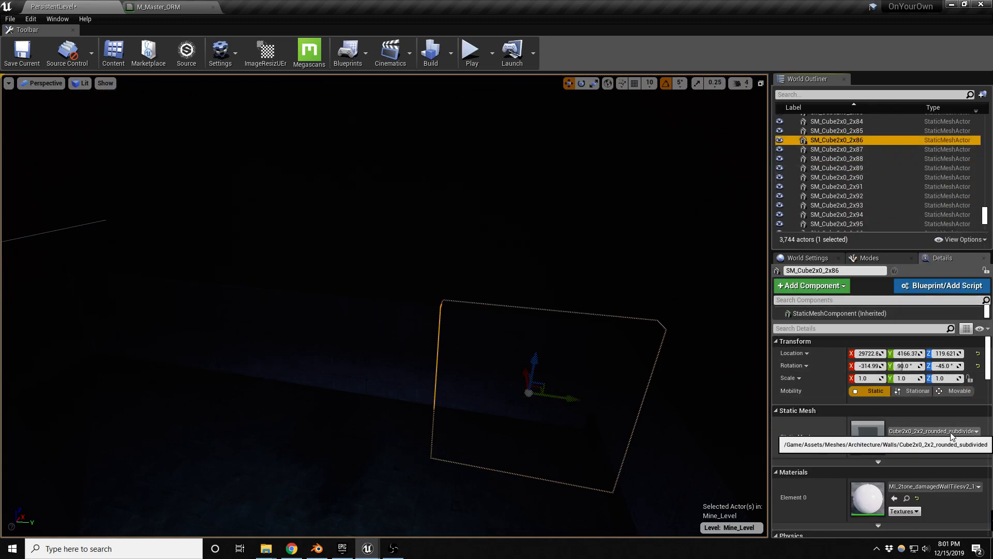
pyautogui.click(907, 444)
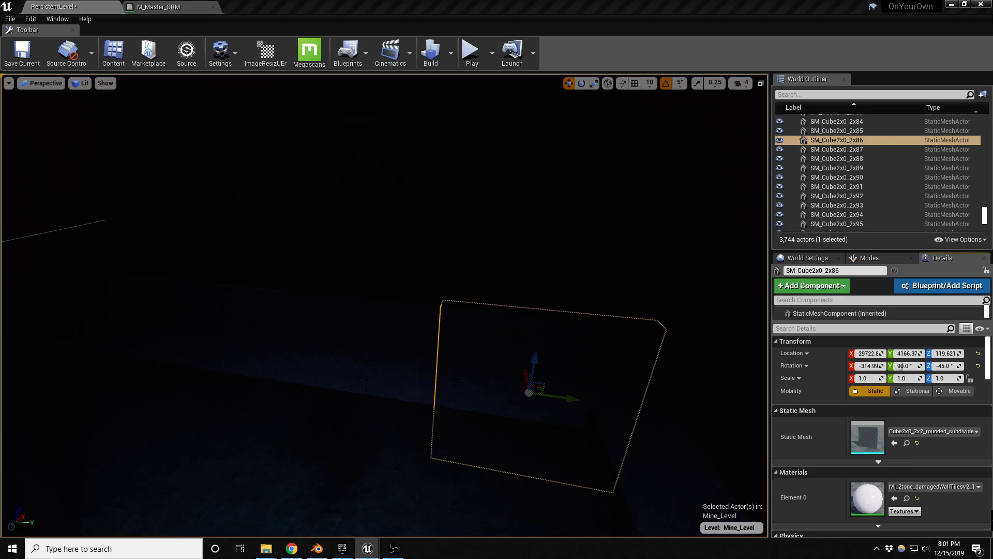
pyautogui.keyDown('ctrl'); pyautogui.click(397, 368); pyautogui.keyUp('ctrl')
pyautogui.keyDown('ctrl'); pyautogui.click(186, 333); pyautogui.keyUp('ctrl')
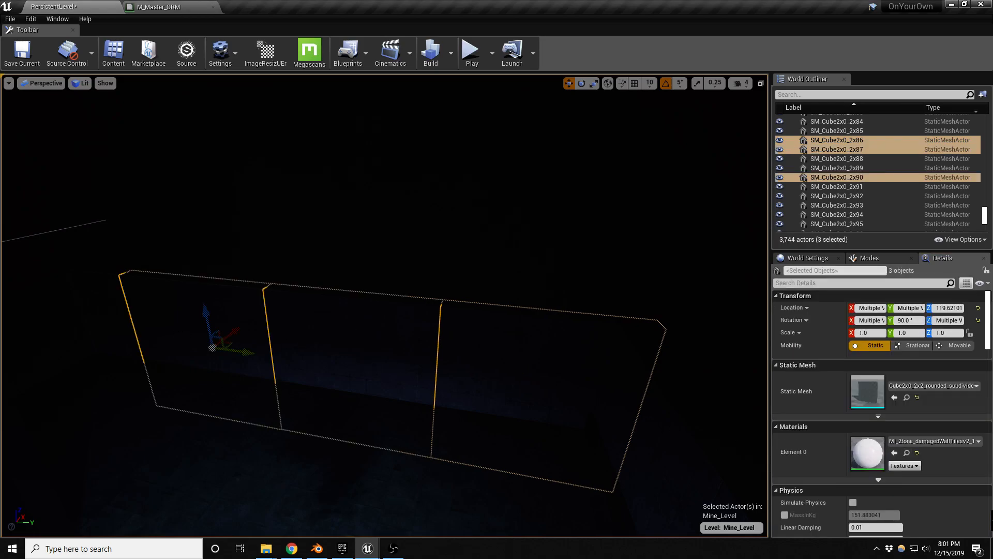
pyautogui.keyDown('ctrl'); pyautogui.click(107, 304); pyautogui.keyUp('ctrl')
pyautogui.keyDown('ctrl'); pyautogui.click(72, 184); pyautogui.keyUp('ctrl')
pyautogui.keyDown('ctrl'); pyautogui.click(171, 186); pyautogui.keyUp('ctrl')
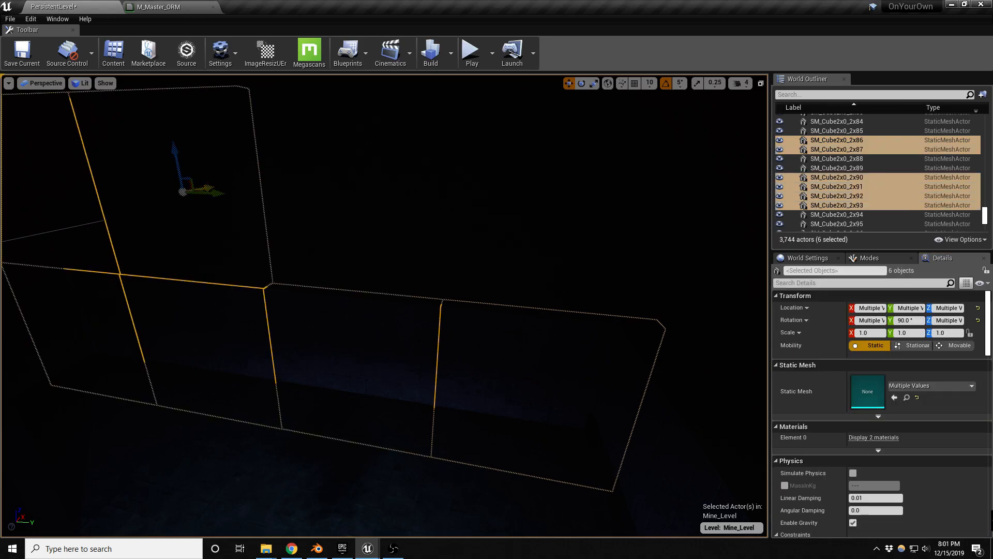
pyautogui.keyDown('ctrl'); pyautogui.click(352, 191); pyautogui.keyUp('ctrl')
pyautogui.keyDown('ctrl'); pyautogui.click(595, 207); pyautogui.keyUp('ctrl')
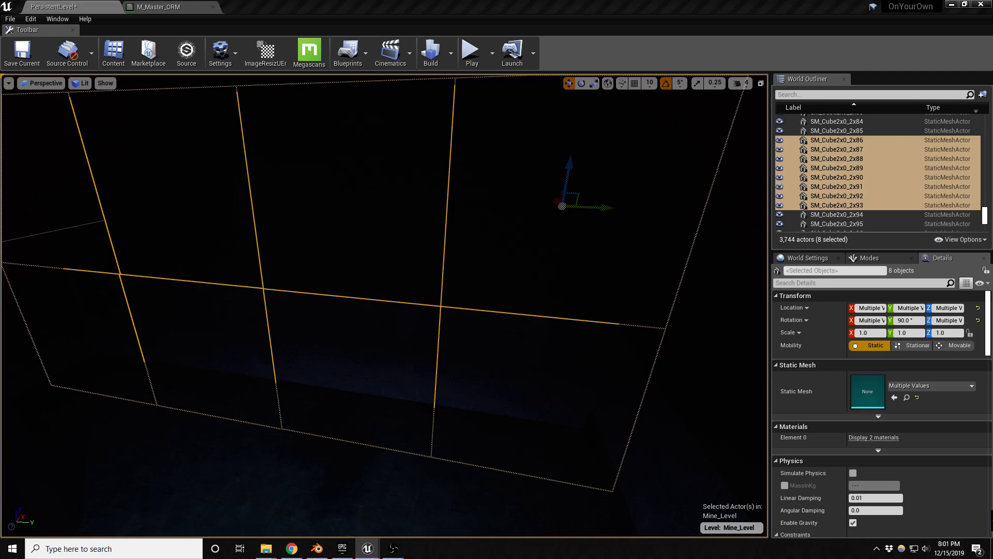
pyautogui.click(894, 397)
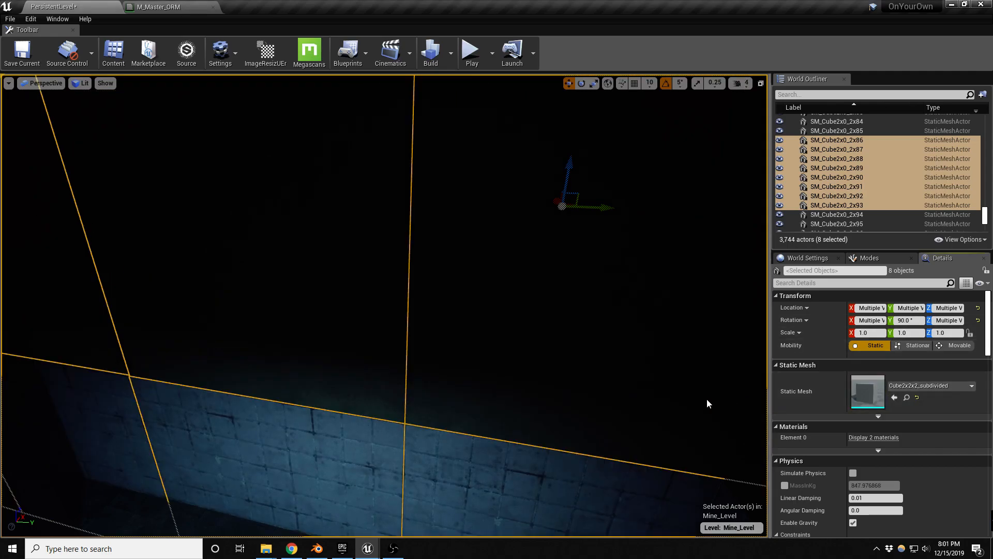
pyautogui.moveTo(442, 397); pyautogui.dragTo(443, 398, button='right')
pyautogui.press('Escape')
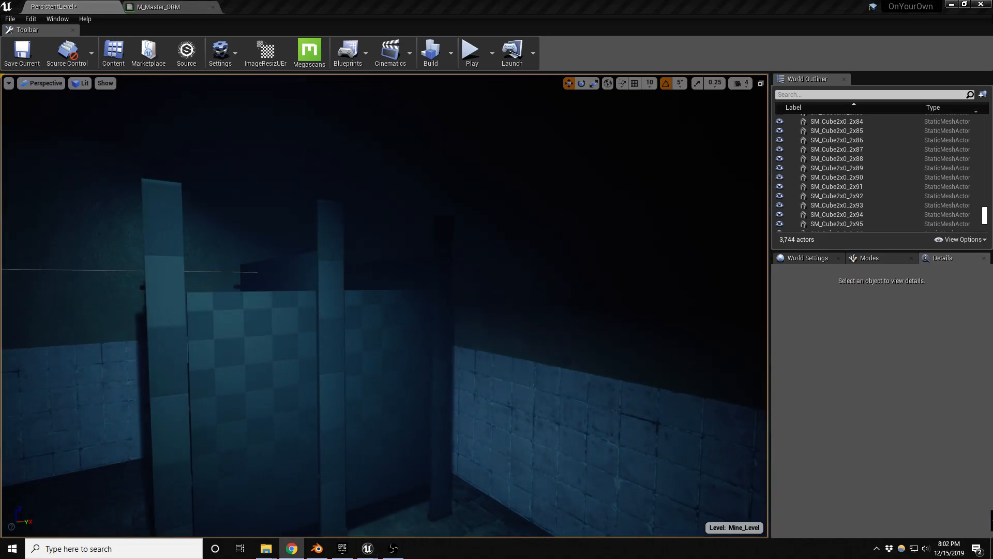
# - Select both stall doors, all three stall panels and all three toilets, and shift them together toward the urinals
pyautogui.moveTo(91, 235); pyautogui.dragTo(91, 235, button='right')
pyautogui.click(401, 385)
pyautogui.keyDown('ctrl'); pyautogui.click(340, 375); pyautogui.keyUp('ctrl')
pyautogui.keyDown('ctrl'); pyautogui.click(294, 367); pyautogui.keyUp('ctrl')
pyautogui.keyDown('ctrl'); pyautogui.click(299, 300); pyautogui.keyUp('ctrl')
pyautogui.keyDown('ctrl'); pyautogui.click(240, 290); pyautogui.keyUp('ctrl')
pyautogui.keyDown('ctrl'); pyautogui.click(368, 288); pyautogui.keyUp('ctrl')
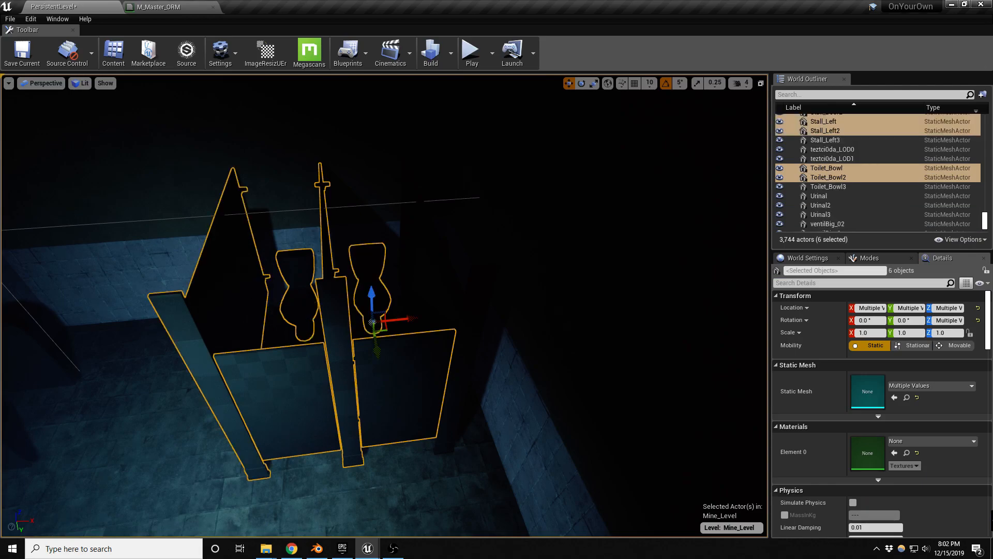
pyautogui.keyDown('ctrl'); pyautogui.click(455, 320); pyautogui.keyUp('ctrl')
pyautogui.keyDown('ctrl'); pyautogui.click(448, 249); pyautogui.keyUp('ctrl')
pyautogui.moveTo(478, 309); pyautogui.dragTo(448, 316)
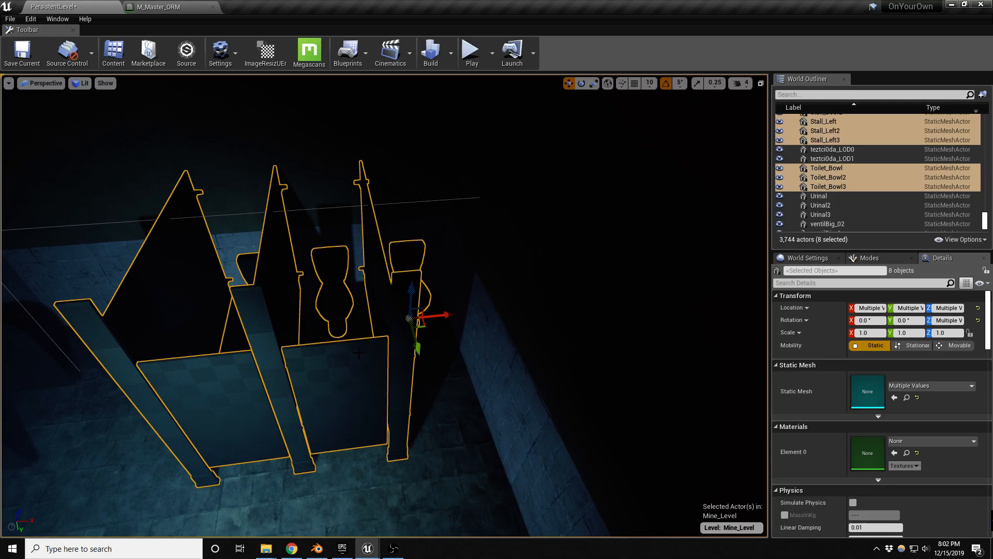
# - Try to duplicate the third stall panel toward the side wall, and undo the copy
pyautogui.moveTo(448, 314); pyautogui.dragTo(468, 285)
pyautogui.click(396, 339)
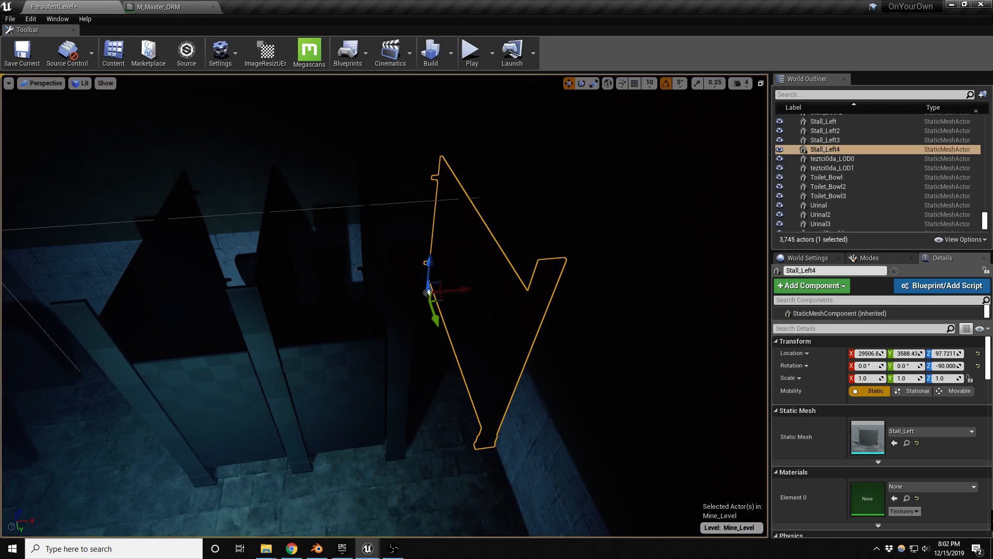
pyautogui.hotkey('ctrl', 'z')
# - Duplicate the second stall door and the third stall panel toward the side wall to enclose the third stall
pyautogui.click(349, 447)
pyautogui.keyDown('alt'); pyautogui.moveTo(349, 450); pyautogui.dragTo(446, 435); pyautogui.keyUp('alt')
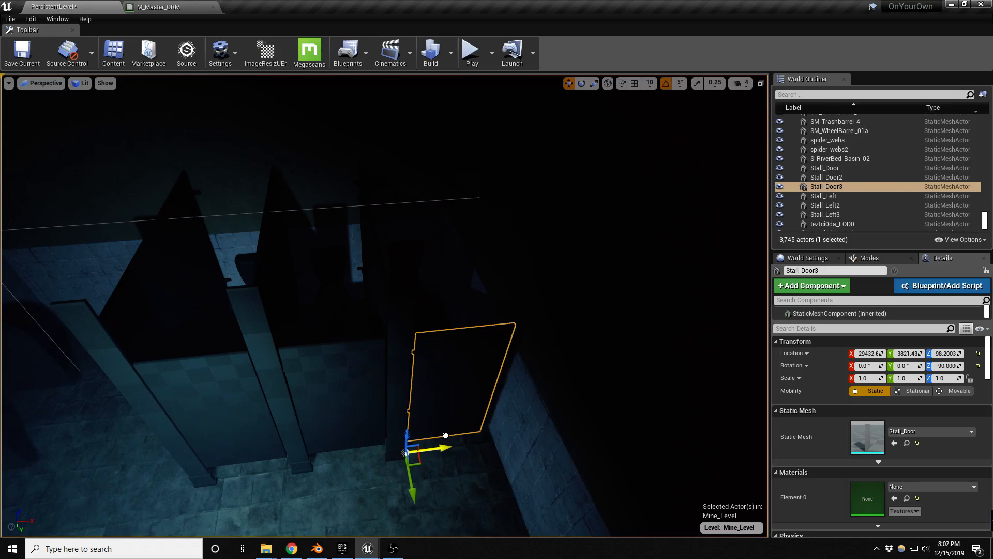
pyautogui.click(418, 396)
pyautogui.keyDown('alt'); pyautogui.moveTo(405, 296); pyautogui.dragTo(468, 289); pyautogui.keyUp('alt')
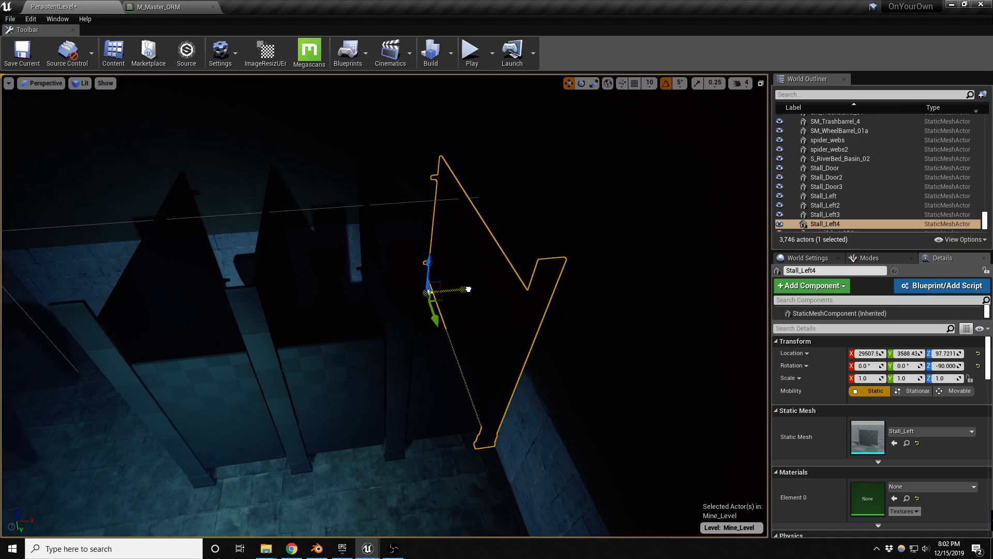
# - Select all stall doors, stall panels and toilets, shift them together slightly toward the urinals, clear the selection and save the level
pyautogui.keyDown('ctrl'); pyautogui.click(404, 453); pyautogui.keyUp('ctrl')
pyautogui.keyDown('ctrl'); pyautogui.click(422, 312); pyautogui.keyUp('ctrl')
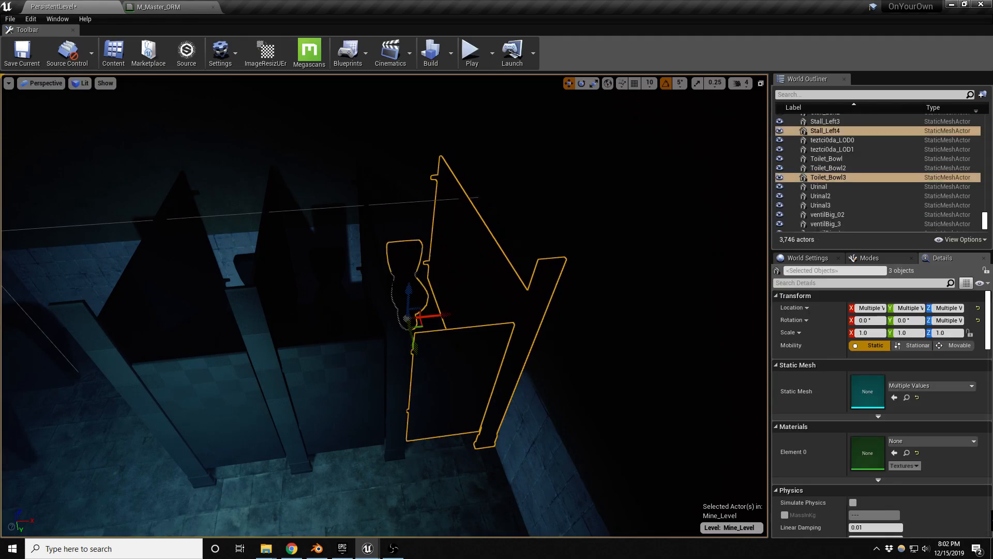
pyautogui.keyDown('ctrl'); pyautogui.click(370, 318); pyautogui.keyUp('ctrl')
pyautogui.keyDown('ctrl'); pyautogui.click(333, 311); pyautogui.keyUp('ctrl')
pyautogui.keyDown('ctrl'); pyautogui.click(335, 379); pyautogui.keyUp('ctrl')
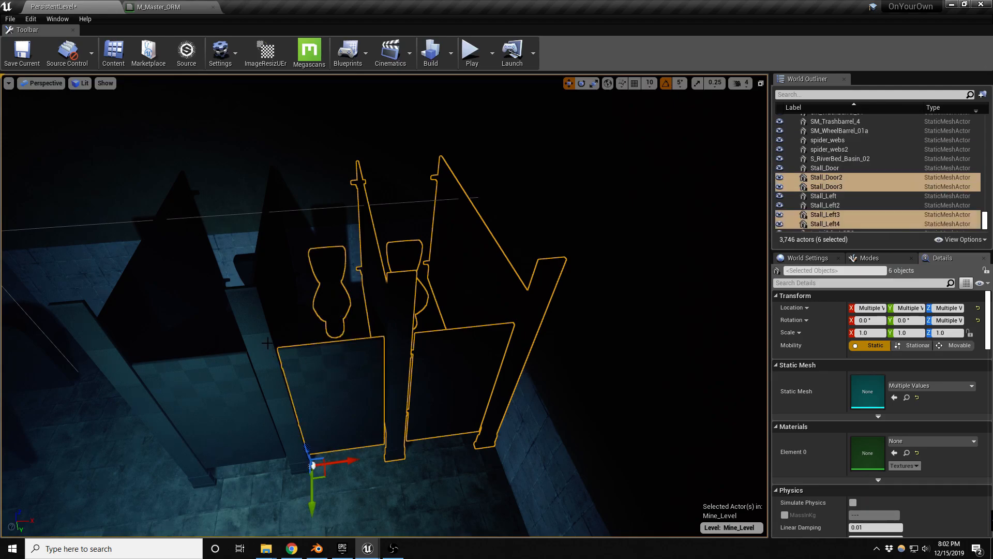
pyautogui.keyDown('ctrl'); pyautogui.click(248, 293); pyautogui.keyUp('ctrl')
pyautogui.keyDown('ctrl'); pyautogui.click(239, 269); pyautogui.keyUp('ctrl')
pyautogui.keyDown('ctrl'); pyautogui.click(175, 303); pyautogui.keyUp('ctrl')
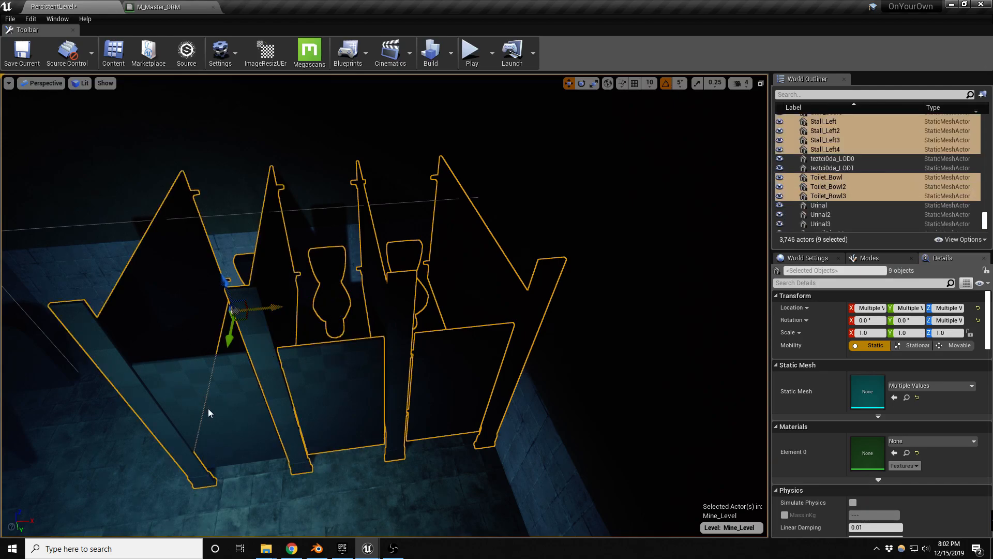
pyautogui.keyDown('ctrl'); pyautogui.click(206, 407); pyautogui.keyUp('ctrl')
pyautogui.moveTo(263, 469); pyautogui.dragTo(249, 471)
pyautogui.moveTo(302, 395); pyautogui.dragTo(376, 315, button='right')
pyautogui.press('Escape')
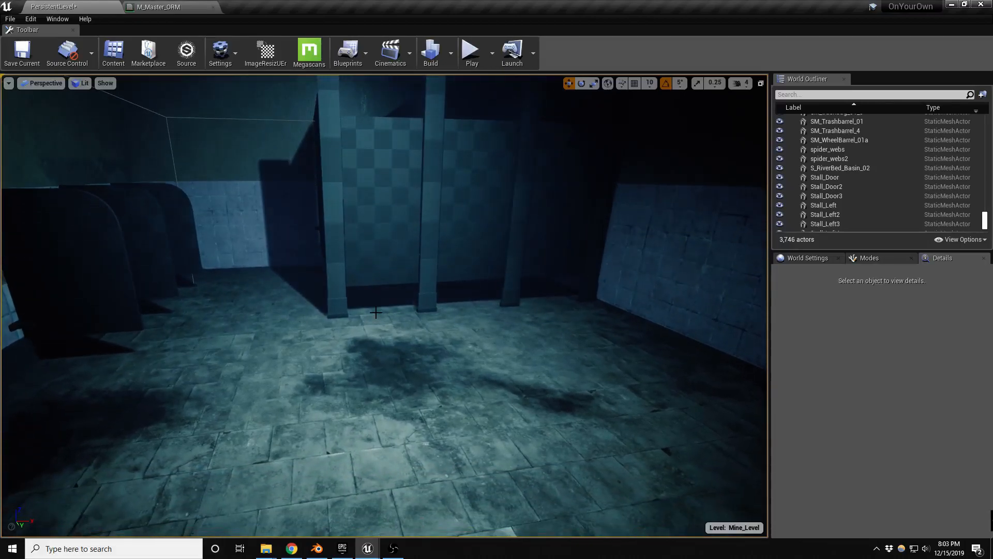
pyautogui.moveTo(458, 323); pyautogui.dragTo(533, 313, button='right')
pyautogui.hotkey('ctrl', 's')
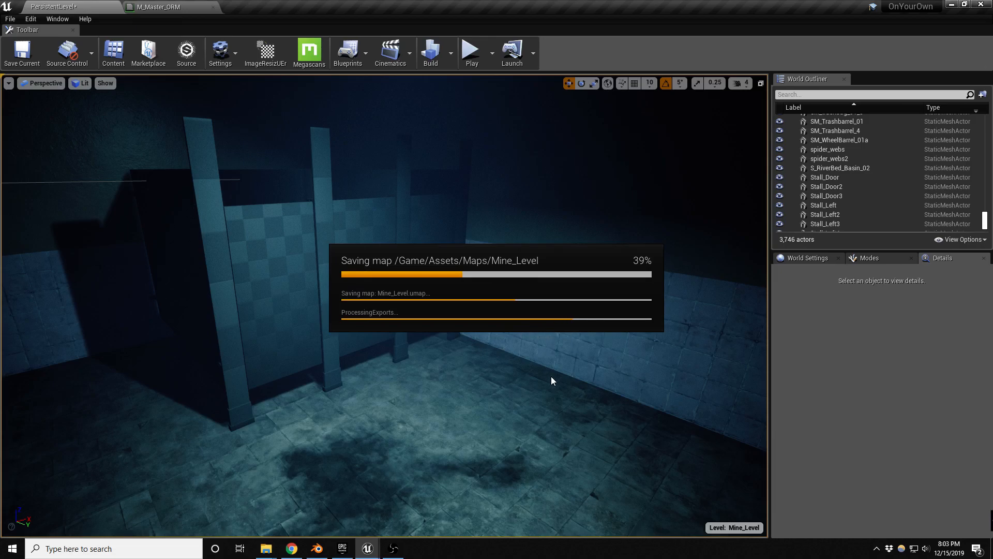
# - Duplicate tiled wall piece SM_Cube2x0_2x86 out into the empty corner and set the copy's static mesh to Cube2x0_2x2_subdivided
pyautogui.moveTo(550, 376); pyautogui.dragTo(558, 313, button='right')
pyautogui.click(534, 342)
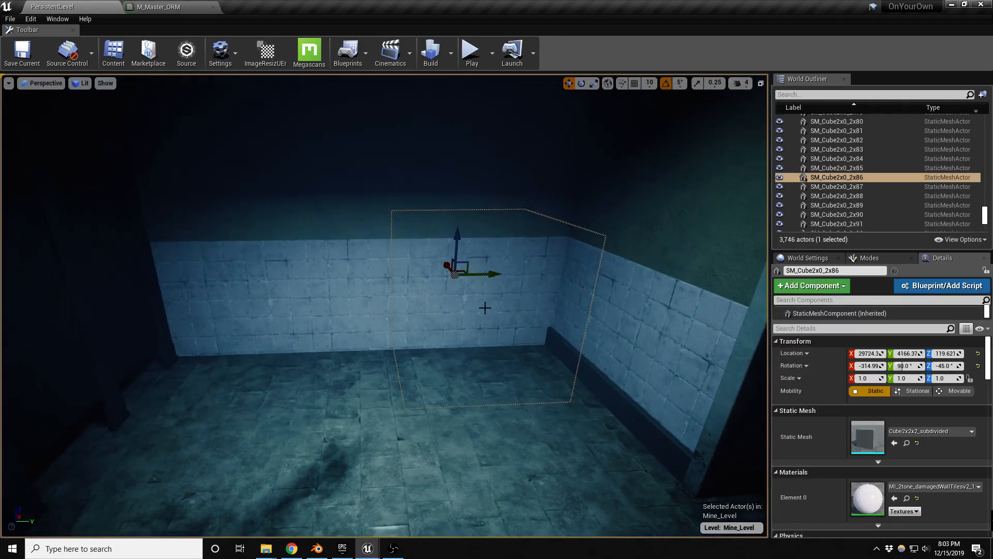
pyautogui.keyDown('alt'); pyautogui.moveTo(452, 264); pyautogui.dragTo(477, 293); pyautogui.keyUp('alt')
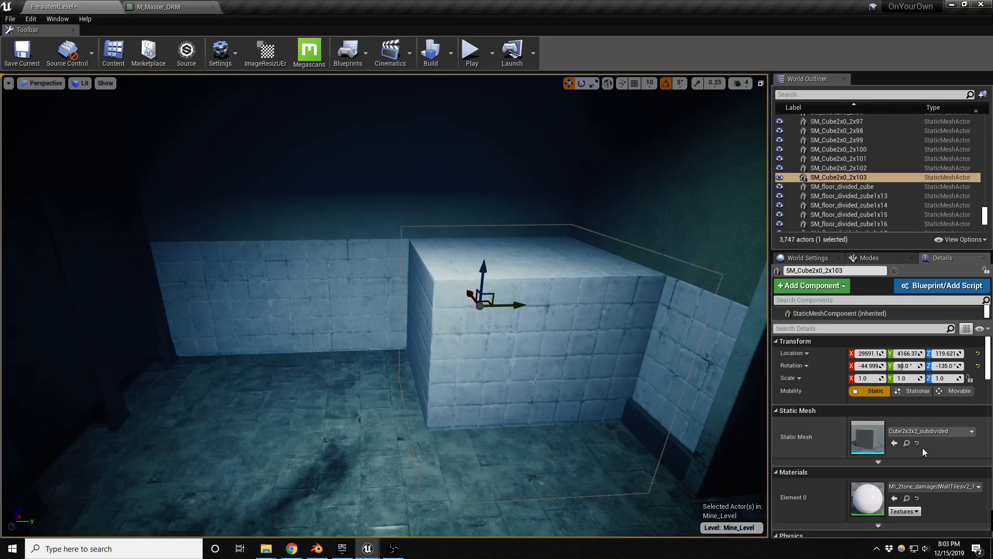
pyautogui.click(931, 432)
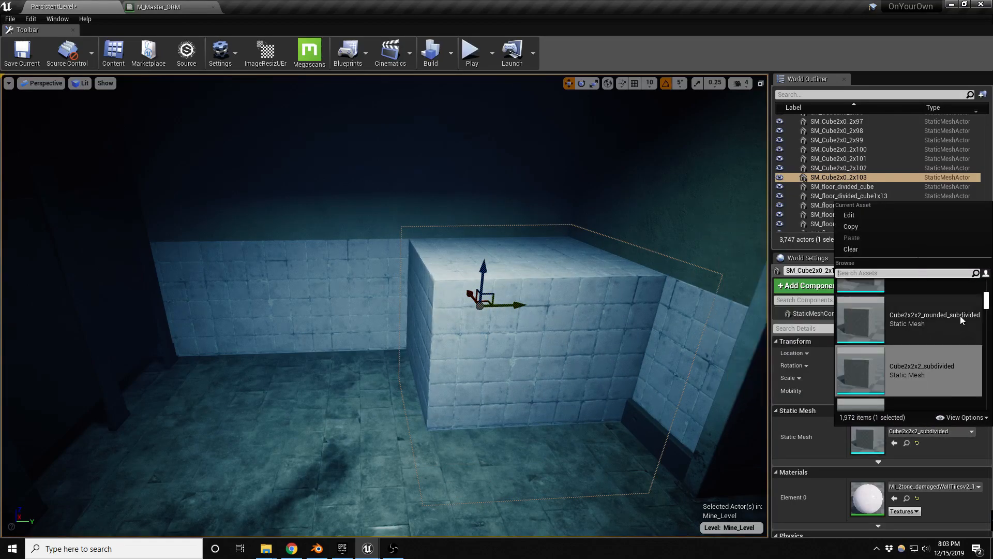
pyautogui.scroll(2, 960, 330)
pyautogui.click(942, 329)
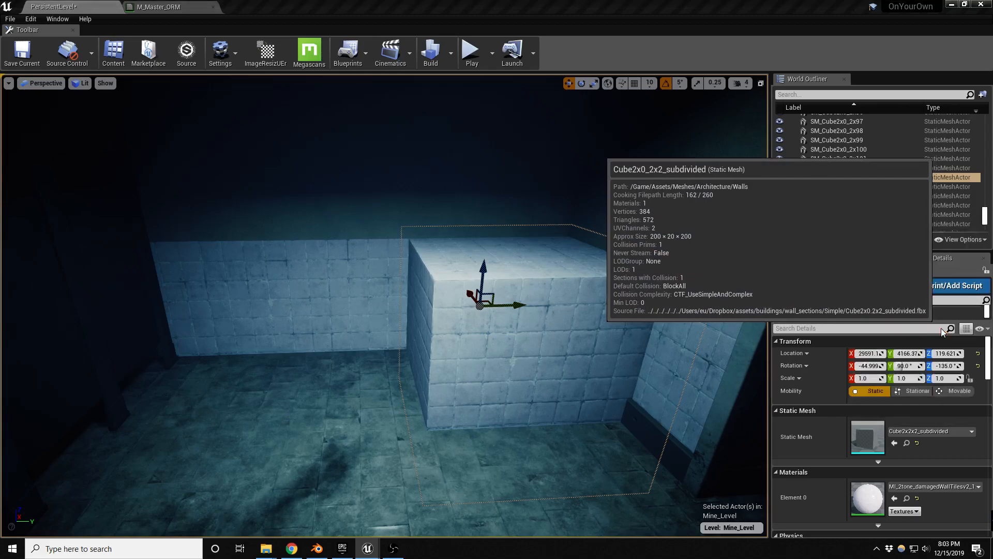
# - Rotate the tiled copy flat and lower it onto the floor in the corner as a raised slab against the walls
pyautogui.moveTo(471, 294); pyautogui.dragTo(529, 364)
pyautogui.press('e')
pyautogui.moveTo(576, 393); pyautogui.dragTo(534, 452)
pyautogui.moveTo(536, 448); pyautogui.dragTo(579, 435, button='right')
pyautogui.press('w')
pyautogui.moveTo(572, 363); pyautogui.dragTo(546, 384)
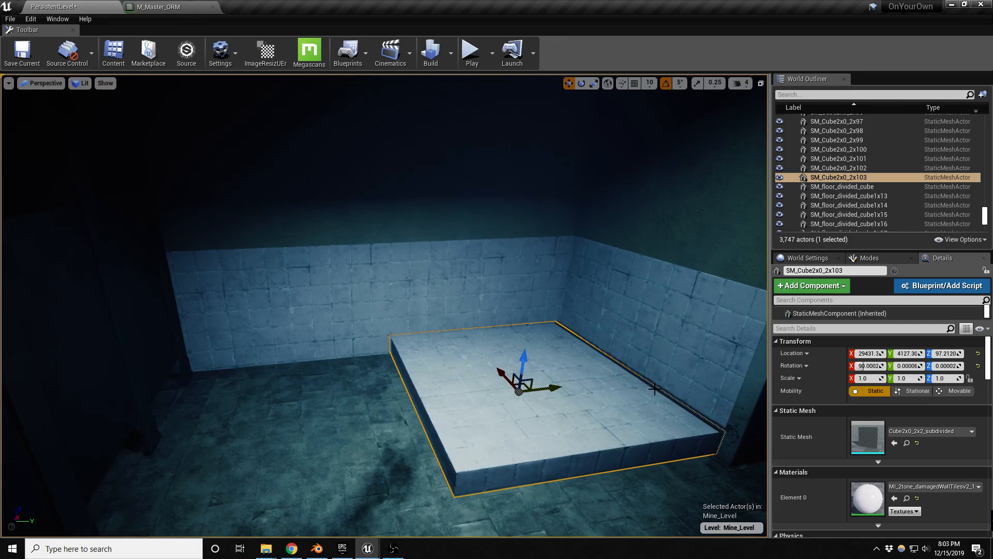
pyautogui.press('d')
pyautogui.moveTo(561, 394); pyautogui.dragTo(507, 394, button='right')
pyautogui.moveTo(539, 397); pyautogui.dragTo(536, 395)
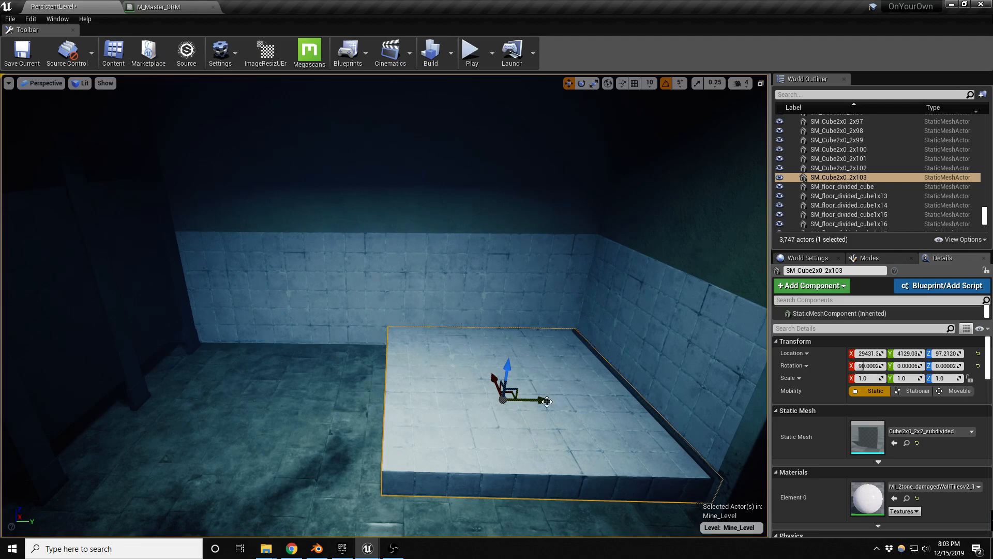
# - Duplicate the floor slab, rotate the copy upright and set it against the back wall at the slab's rear edge
pyautogui.click(467, 272)
pyautogui.moveTo(487, 328); pyautogui.dragTo(503, 338, button='right')
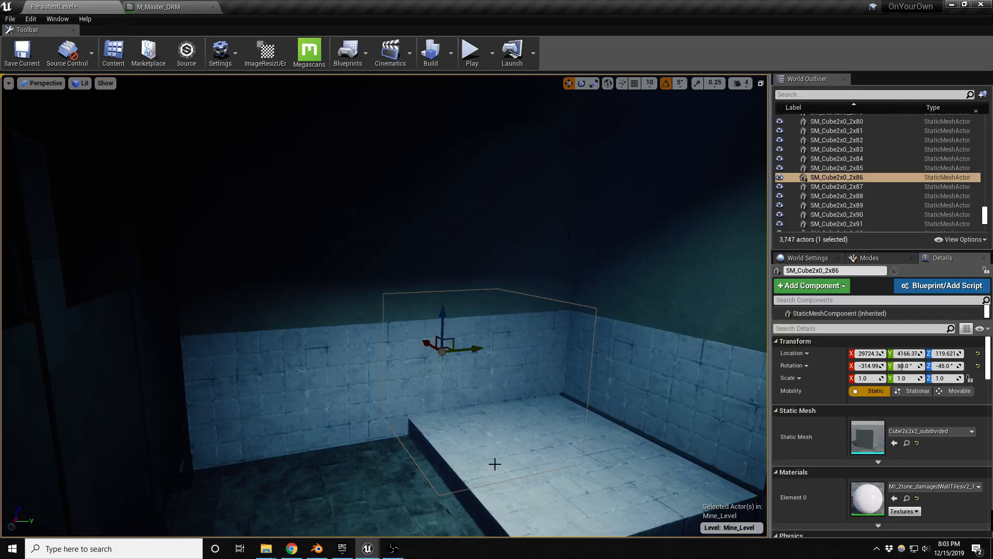
pyautogui.click(515, 459)
pyautogui.keyDown('alt'); pyautogui.moveTo(540, 452); pyautogui.dragTo(491, 206); pyautogui.keyUp('alt')
pyautogui.press('e')
pyautogui.moveTo(492, 207); pyautogui.dragTo(517, 189, button='right')
pyautogui.press('w')
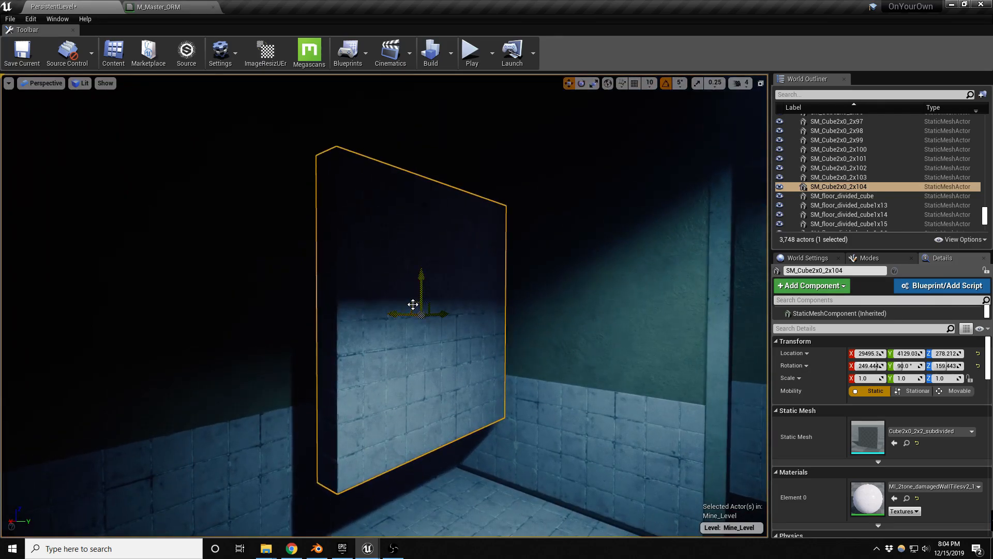
pyautogui.moveTo(413, 304); pyautogui.dragTo(385, 382)
pyautogui.moveTo(412, 387); pyautogui.dragTo(367, 471, button='right')
pyautogui.moveTo(425, 310); pyautogui.dragTo(448, 300, button='right')
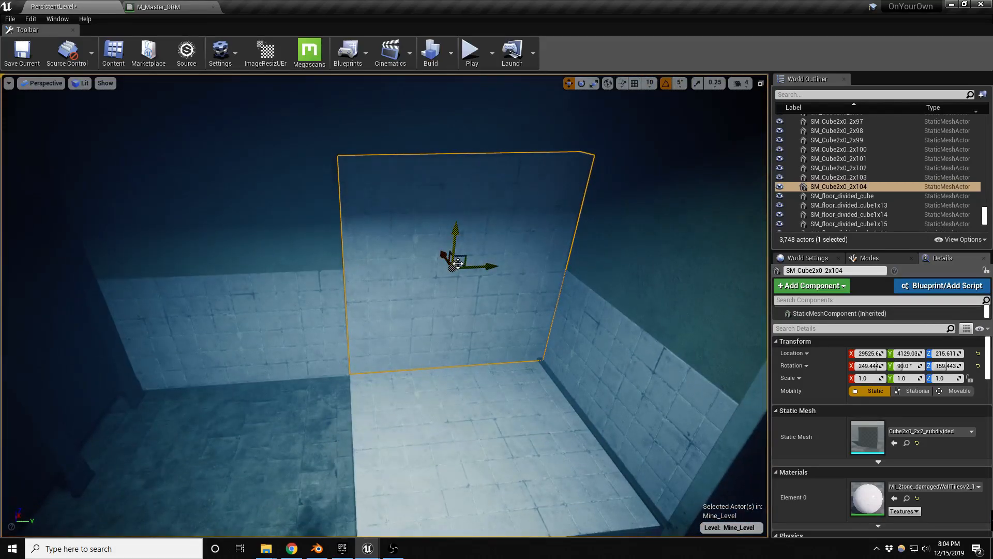
# - Duplicate the back panel, turn the copy perpendicular to it and align it with the open side edge of the slab
pyautogui.keyDown('alt'); pyautogui.moveTo(461, 265); pyautogui.dragTo(318, 352); pyautogui.keyUp('alt')
pyautogui.press('e')
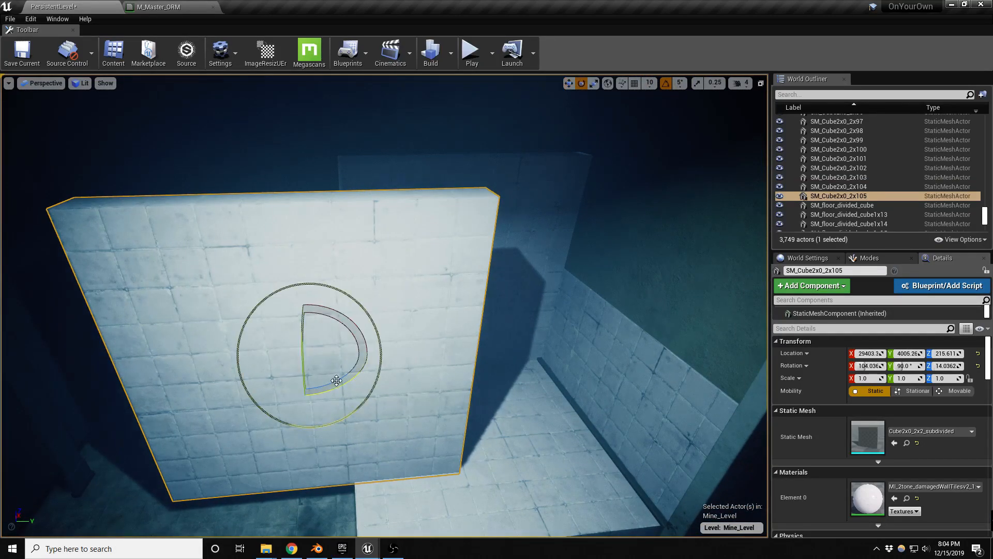
pyautogui.moveTo(330, 391); pyautogui.dragTo(289, 391)
pyautogui.moveTo(351, 331); pyautogui.dragTo(392, 339)
pyautogui.moveTo(392, 340); pyautogui.dragTo(362, 336, button='right')
pyautogui.moveTo(451, 217); pyautogui.dragTo(468, 214, button='right')
pyautogui.press('w')
pyautogui.moveTo(493, 246); pyautogui.dragTo(571, 297)
pyautogui.moveTo(580, 297); pyautogui.dragTo(610, 210, button='right')
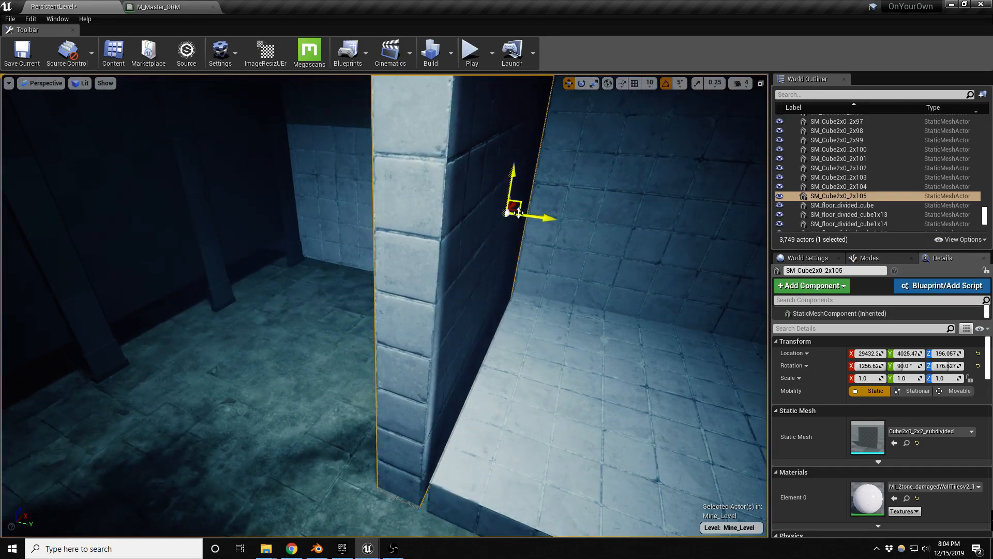
pyautogui.moveTo(517, 212); pyautogui.dragTo(520, 215)
pyautogui.moveTo(523, 215); pyautogui.dragTo(526, 214)
pyautogui.moveTo(541, 237); pyautogui.dragTo(514, 241, button='right')
pyautogui.moveTo(557, 275); pyautogui.dragTo(532, 272, button='right')
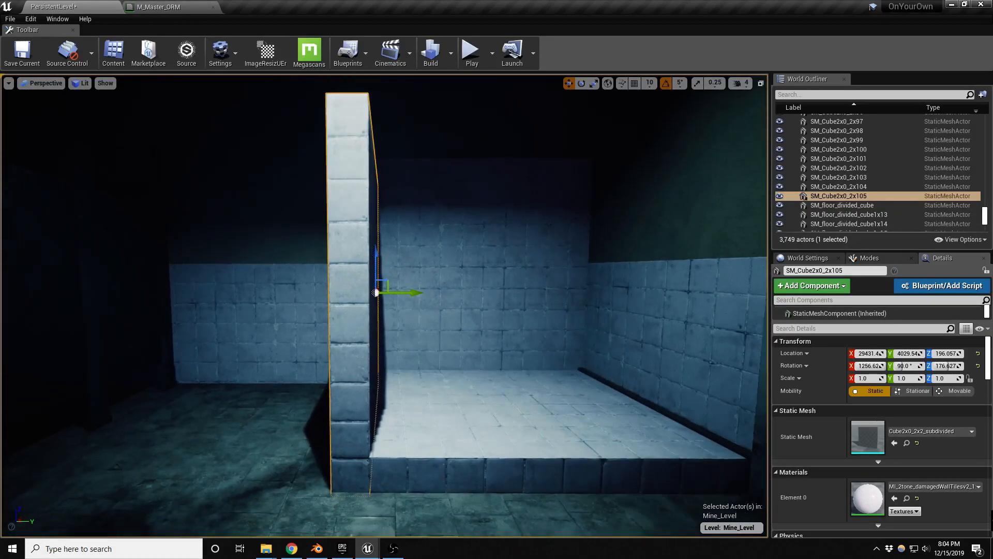
# - Duplicate the tiled side partition twice across the slab, for a middle divider and an outer partition beside the room's side wall
pyautogui.keyDown('alt'); pyautogui.moveTo(396, 283); pyautogui.dragTo(545, 257); pyautogui.keyUp('alt')
pyautogui.moveTo(545, 256)
pyautogui.mouseDown(button='right')
pyautogui.moveTo(605, 259)
pyautogui.moveTo(538, 253)
pyautogui.mouseUp(button='right')
pyautogui.keyDown('alt'); pyautogui.moveTo(464, 302); pyautogui.dragTo(544, 301); pyautogui.keyUp('alt')
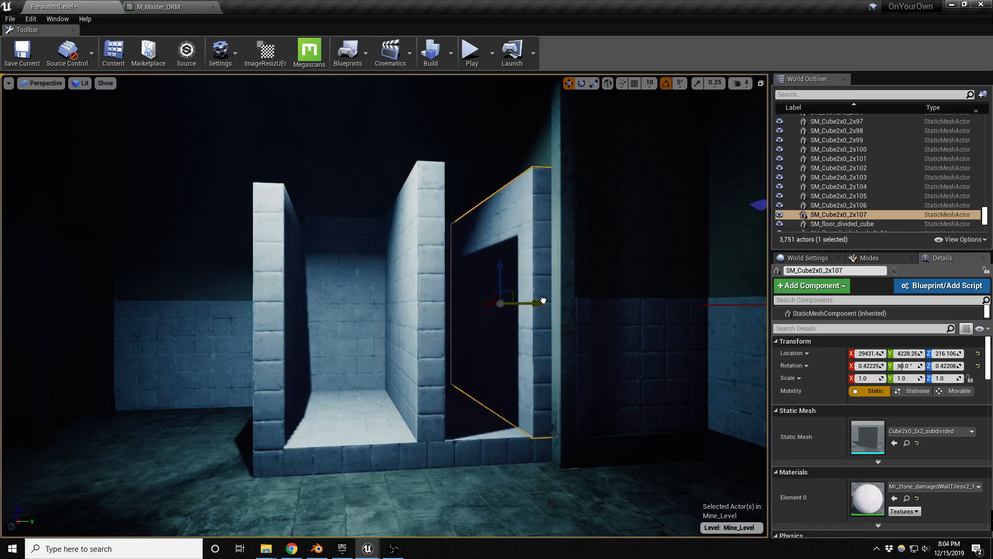
# - Widen the tiled cubicles by moving the outer side partition and the floor slab toward the toilet stalls
pyautogui.click(428, 317)
pyautogui.moveTo(421, 308); pyautogui.dragTo(393, 326, button='right')
pyautogui.click(391, 330)
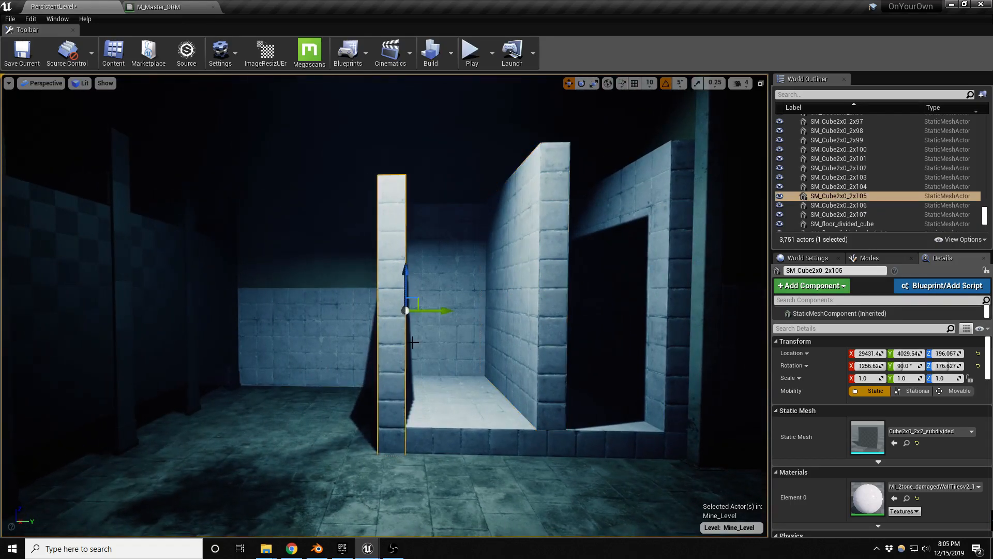
pyautogui.moveTo(434, 311); pyautogui.dragTo(382, 313)
pyautogui.click(488, 406)
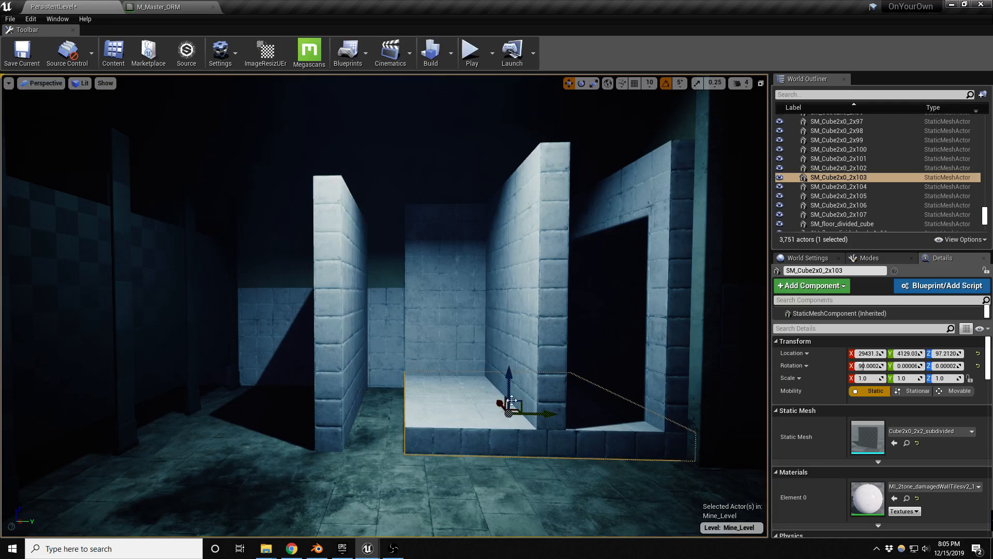
pyautogui.moveTo(533, 417); pyautogui.dragTo(463, 414)
# - Turn on grid snapping at 5 units and raise the side partition nearest the toilet stalls 20 units onto the slab
pyautogui.click(325, 367)
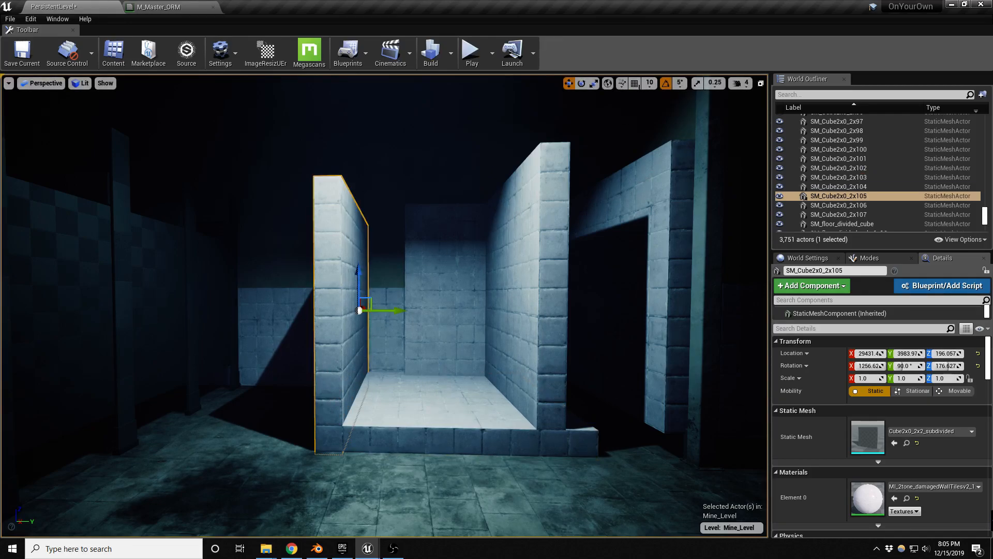
pyautogui.click(649, 82)
pyautogui.click(653, 106)
pyautogui.click(638, 84)
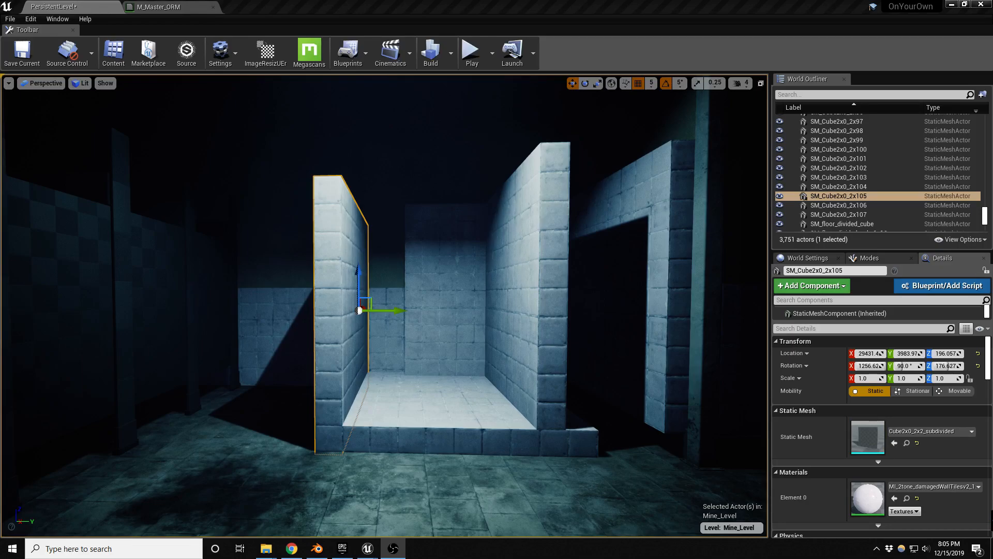
pyautogui.press('XF86AudioLowerVolume')
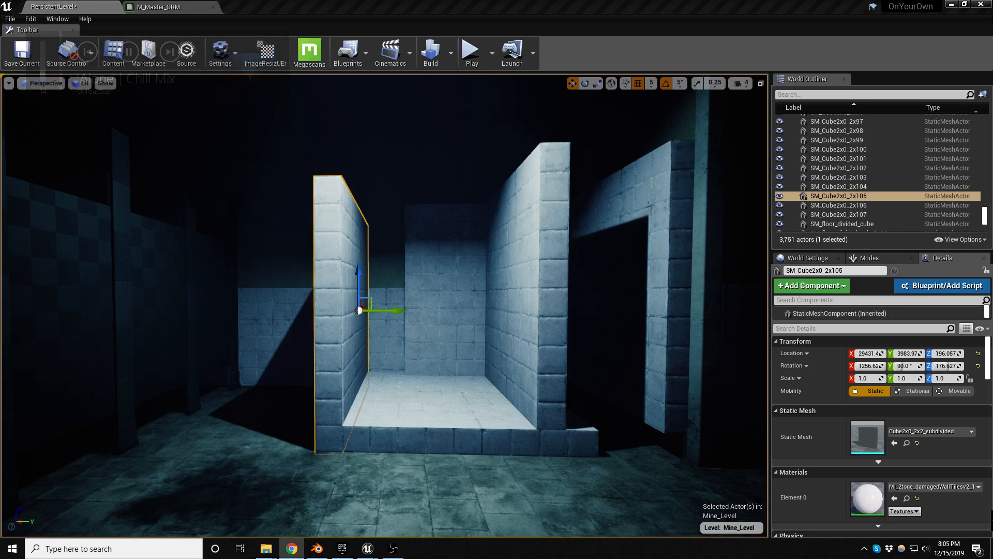
pyautogui.click(339, 382)
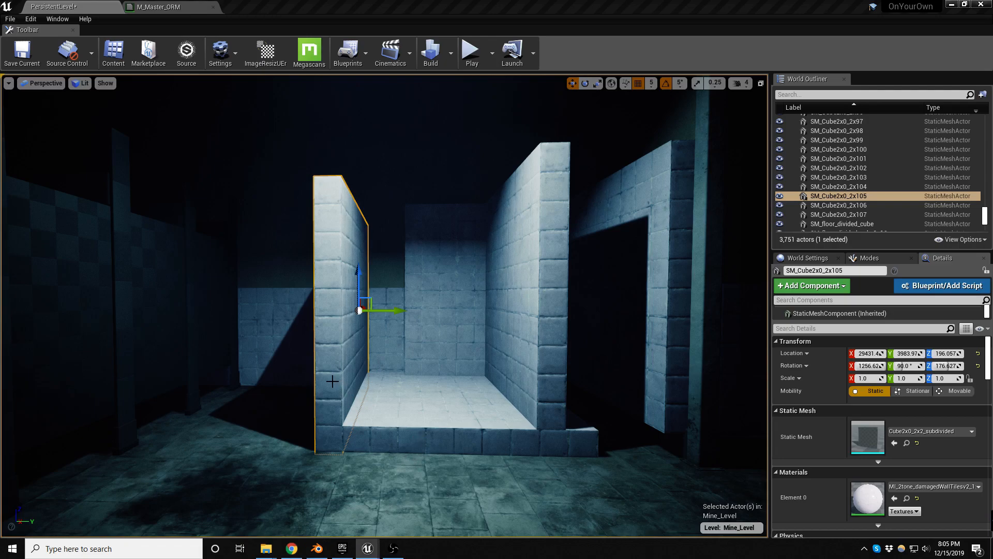
pyautogui.moveTo(360, 274); pyautogui.dragTo(364, 257)
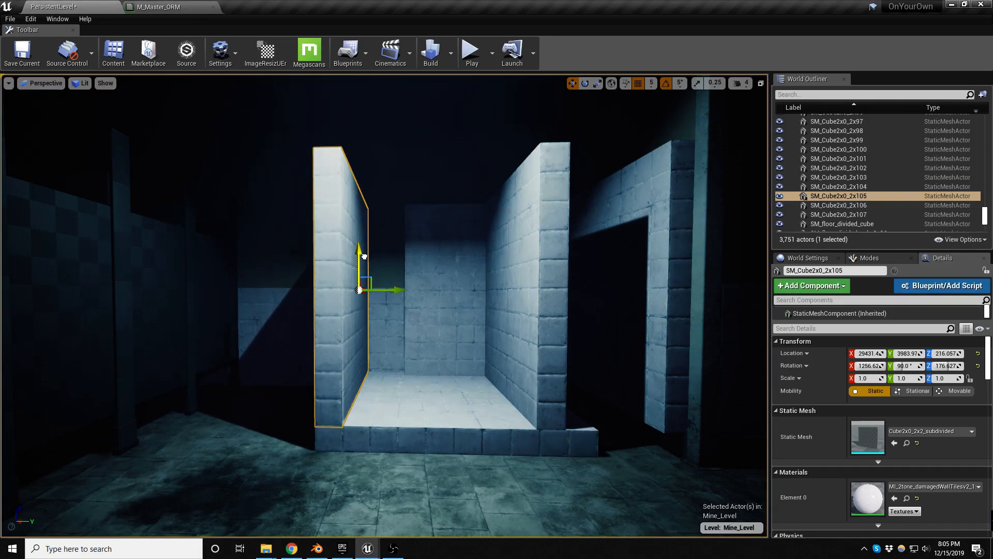
# - Duplicate the floor slab toward the room's side wall to extend the raised base under the outer partition
pyautogui.click(451, 321)
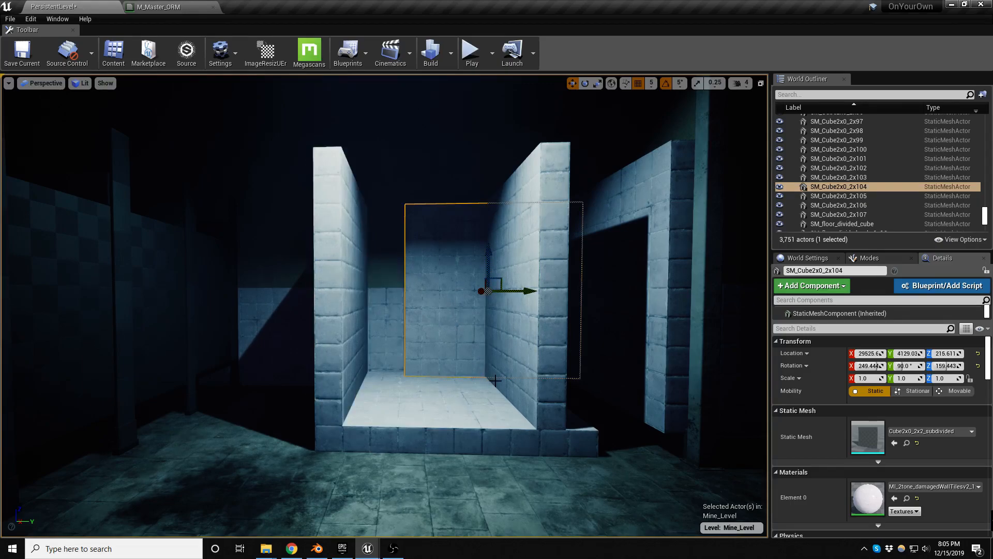
pyautogui.click(457, 435)
pyautogui.moveTo(457, 435); pyautogui.dragTo(445, 436, button='right')
pyautogui.keyDown('alt'); pyautogui.moveTo(397, 409); pyautogui.dragTo(605, 392); pyautogui.keyUp('alt')
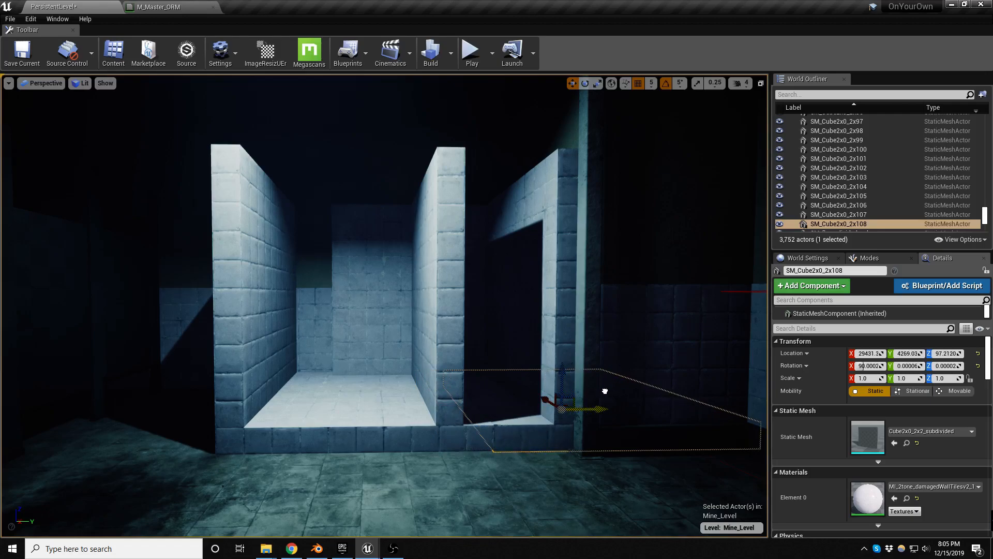
# - Move the middle partition back to X 29456.4 and sideways to Y 4111.70 to divide the two cubicles
pyautogui.click(450, 323)
pyautogui.keyDown('alt'); pyautogui.moveTo(387, 357); pyautogui.dragTo(434, 404); pyautogui.keyUp('alt')
pyautogui.moveTo(393, 365); pyautogui.dragTo(390, 330, button='right')
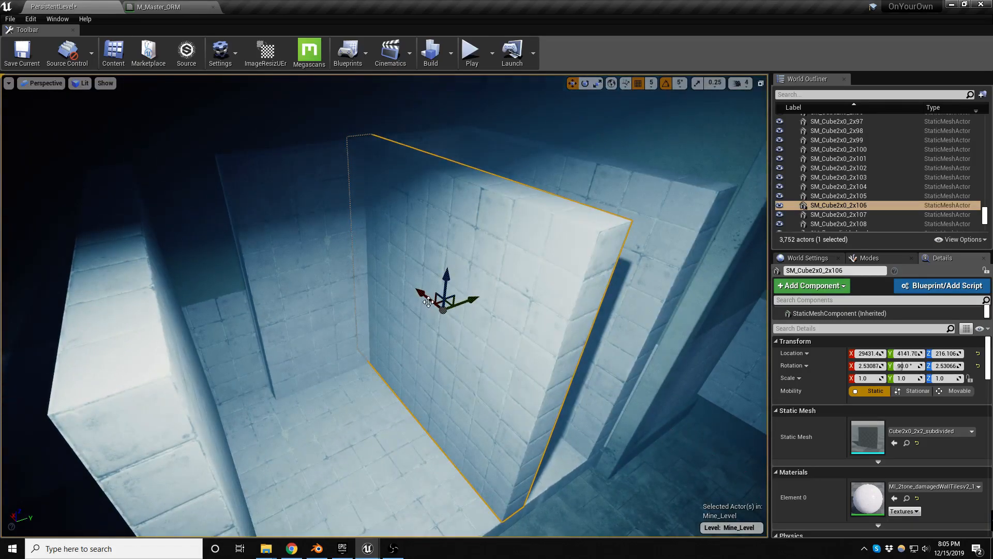
pyautogui.moveTo(427, 300); pyautogui.dragTo(419, 293)
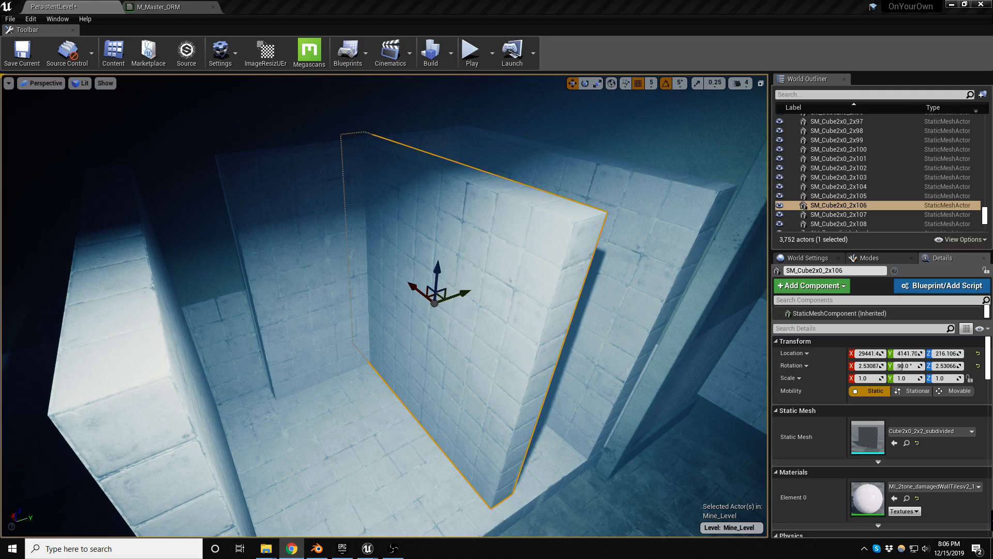
pyautogui.moveTo(475, 369); pyautogui.dragTo(457, 343, button='right')
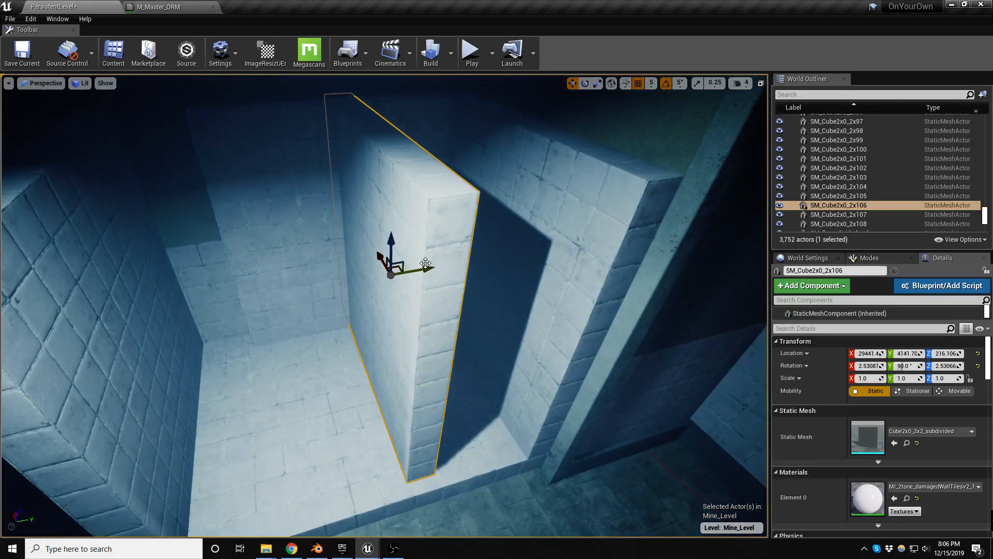
pyautogui.moveTo(413, 273); pyautogui.dragTo(338, 252)
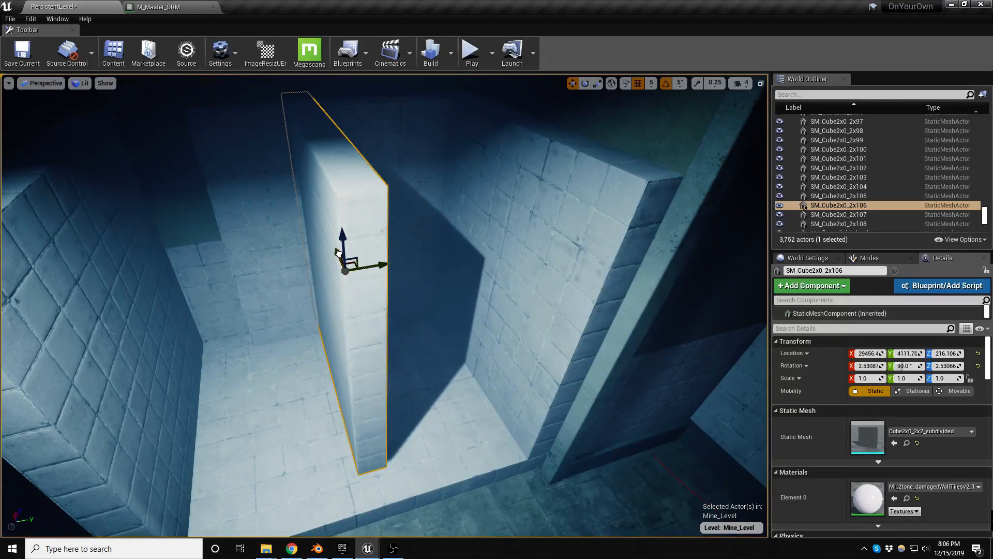
# - Duplicate the tiled back panel sideways along the rear of the cubicles
pyautogui.click(247, 251)
pyautogui.press('f')
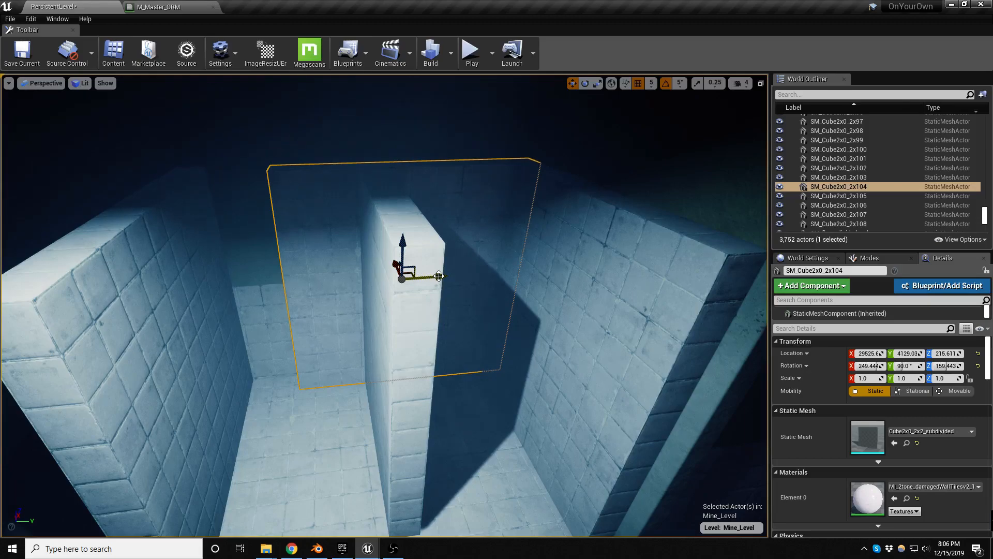
pyautogui.moveTo(434, 277); pyautogui.dragTo(456, 272)
# - Set the Interaction State of the washroom's lockpick door, BP_Interactable_Door_Lockpick, to Closed and save the level
pyautogui.moveTo(456, 272); pyautogui.dragTo(616, 248, button='right')
pyautogui.click(616, 249)
pyautogui.scroll(-5, 927, 440)
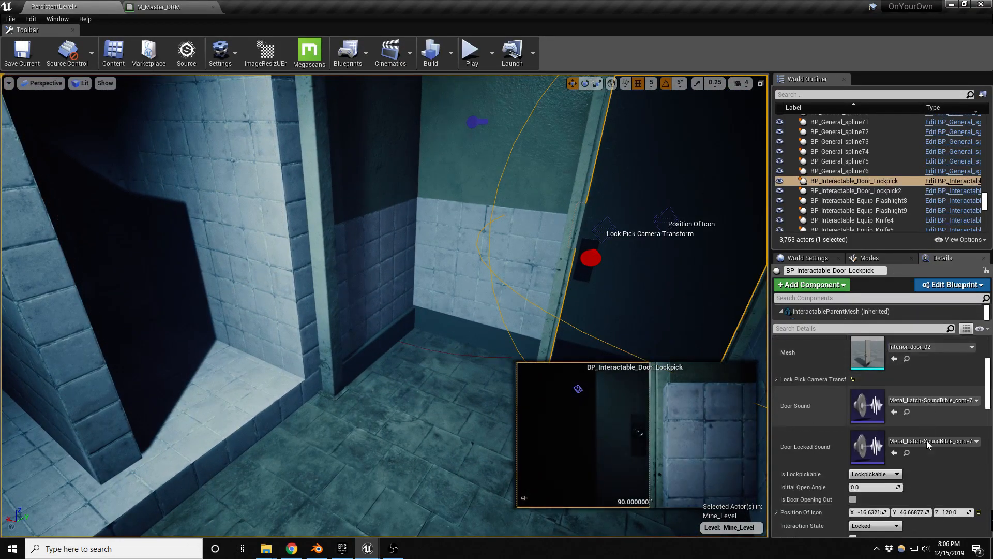
pyautogui.click(884, 460)
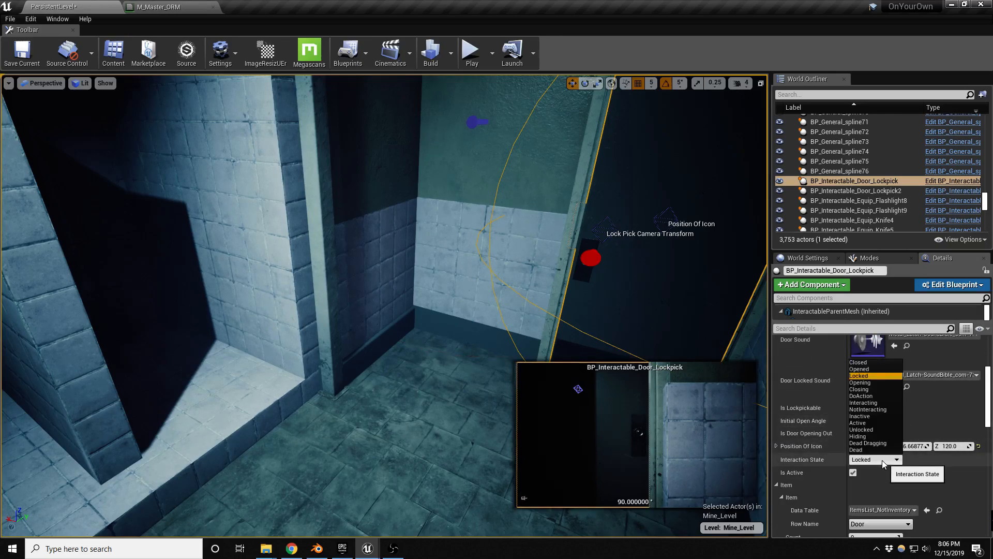
pyautogui.click(868, 362)
pyautogui.moveTo(415, 360); pyautogui.dragTo(172, 357, button='right')
pyautogui.hotkey('ctrl', 's')
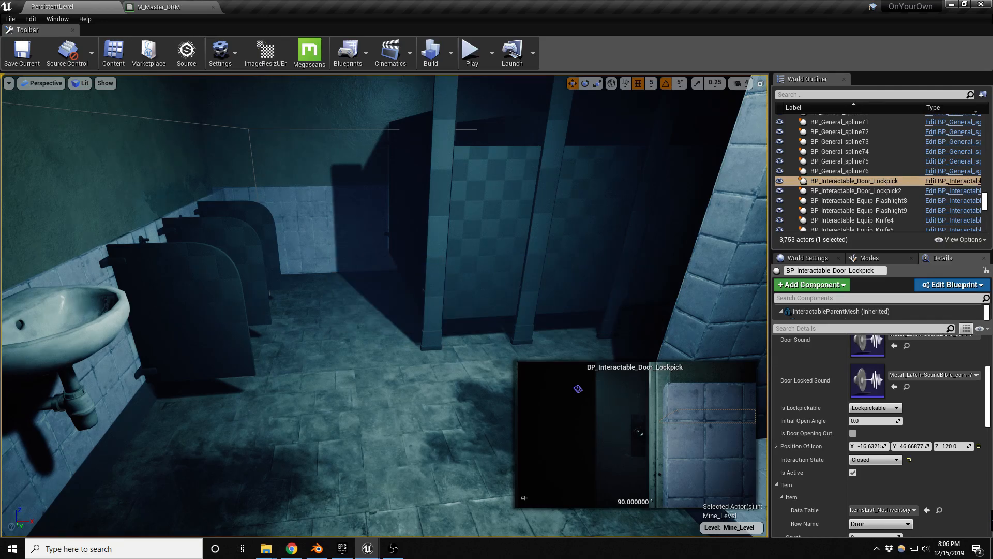
# - Select the existing mirror above the counter sink in the dark room to examine its static mesh and materials
pyautogui.press('w')
pyautogui.moveTo(235, 323); pyautogui.dragTo(486, 279, button='right')
pyautogui.press('w')
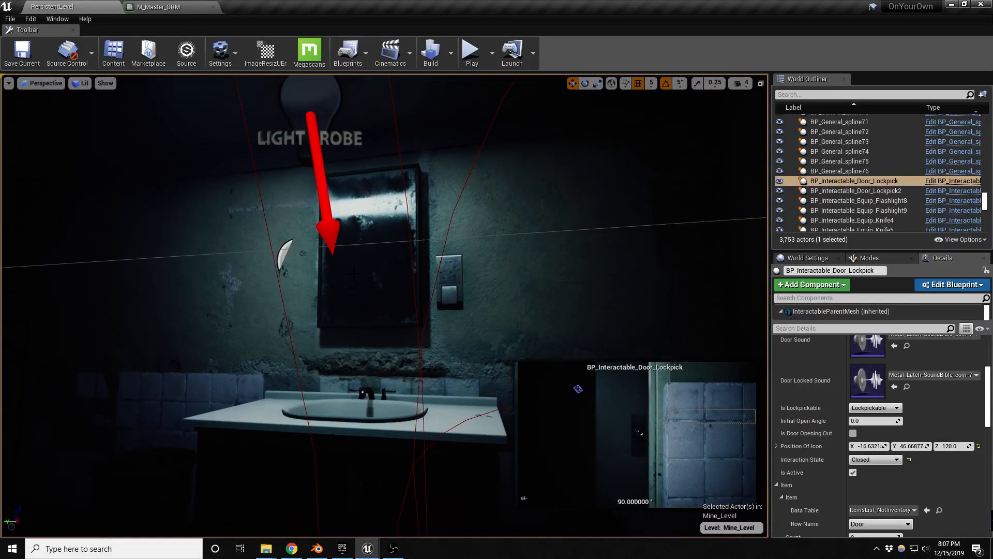
pyautogui.click(349, 270)
pyautogui.scroll(3, 924, 420)
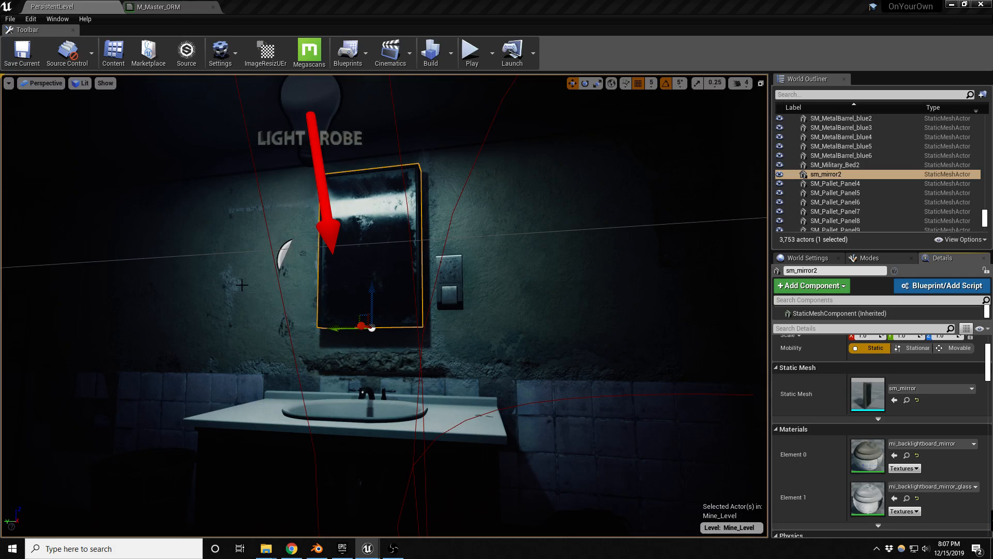
# - Place the Mirror_02 mesh on the green wall above the washroom sinks and rotate it -90 degrees to lie along the wall
pyautogui.moveTo(238, 348); pyautogui.dragTo(435, 344, button='right')
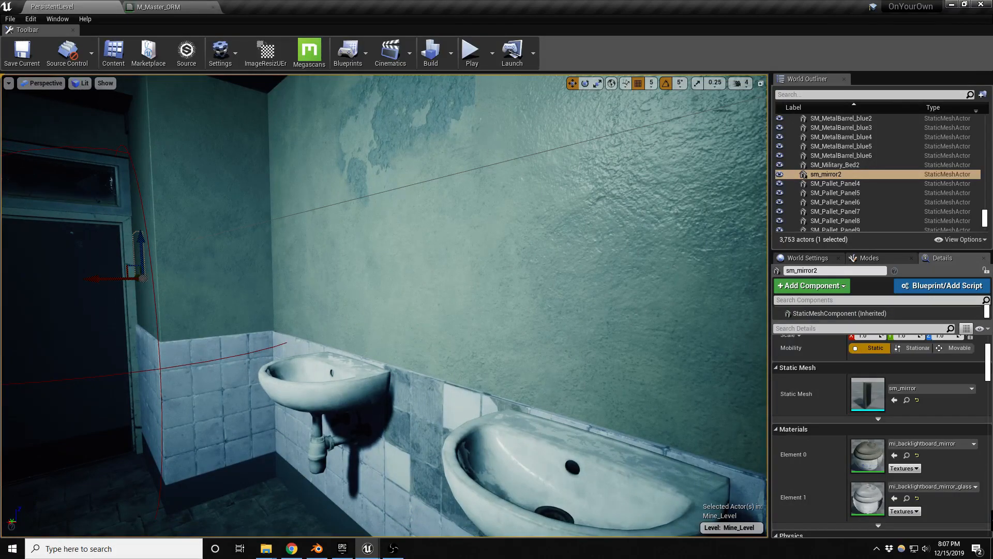
pyautogui.moveTo(1, 300); pyautogui.dragTo(437, 308)
pyautogui.press('e')
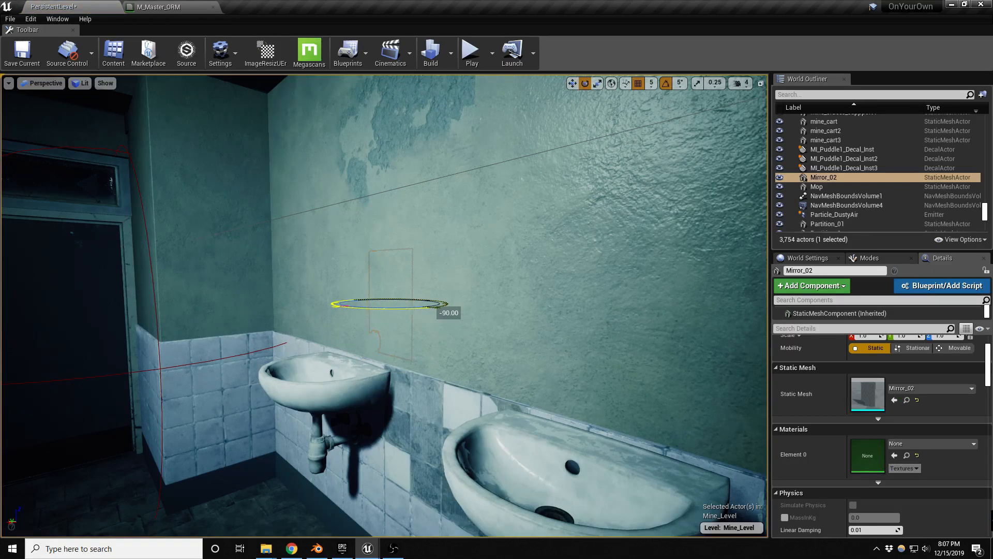
pyautogui.press('w')
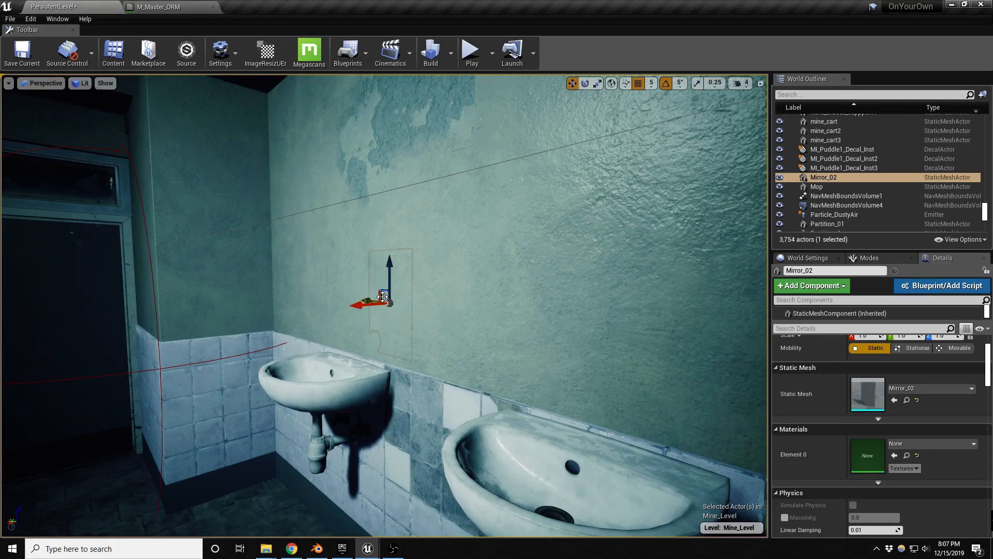
pyautogui.press('f')
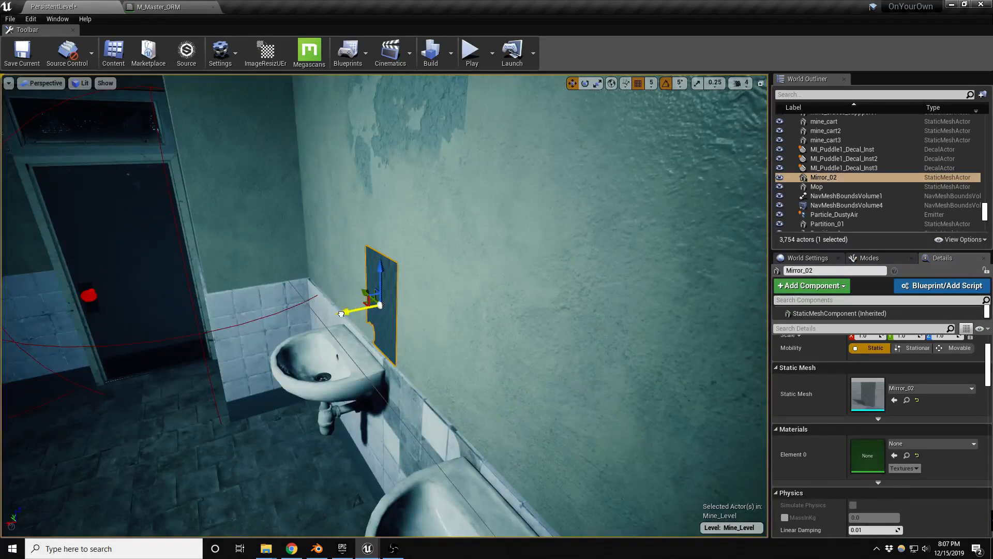
# - Move the broken-corner mirror up and centre it above the sink nearest the door, and enlarge it uniformly
pyautogui.keyDown('alt'); pyautogui.moveTo(354, 323); pyautogui.dragTo(429, 320); pyautogui.keyUp('alt')
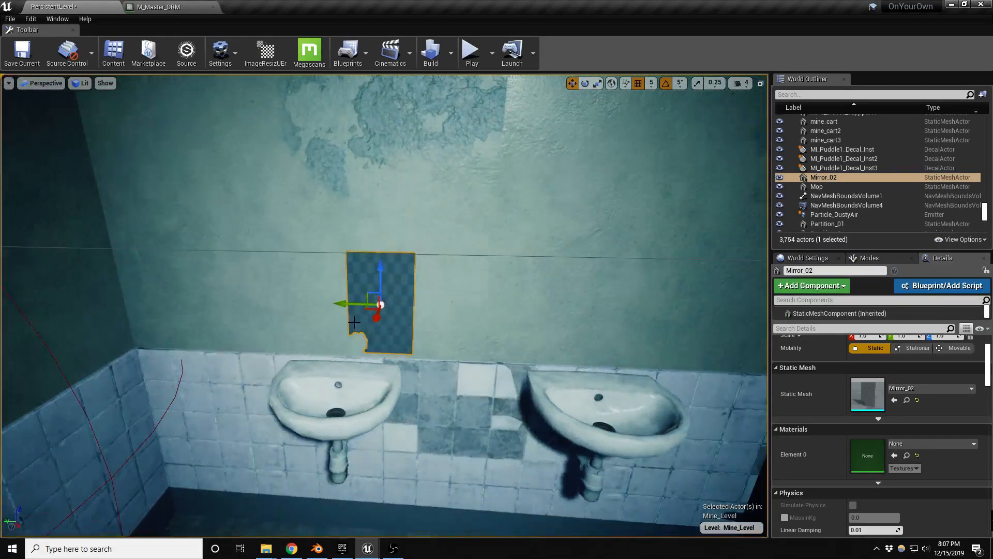
pyautogui.moveTo(368, 294); pyautogui.dragTo(326, 232)
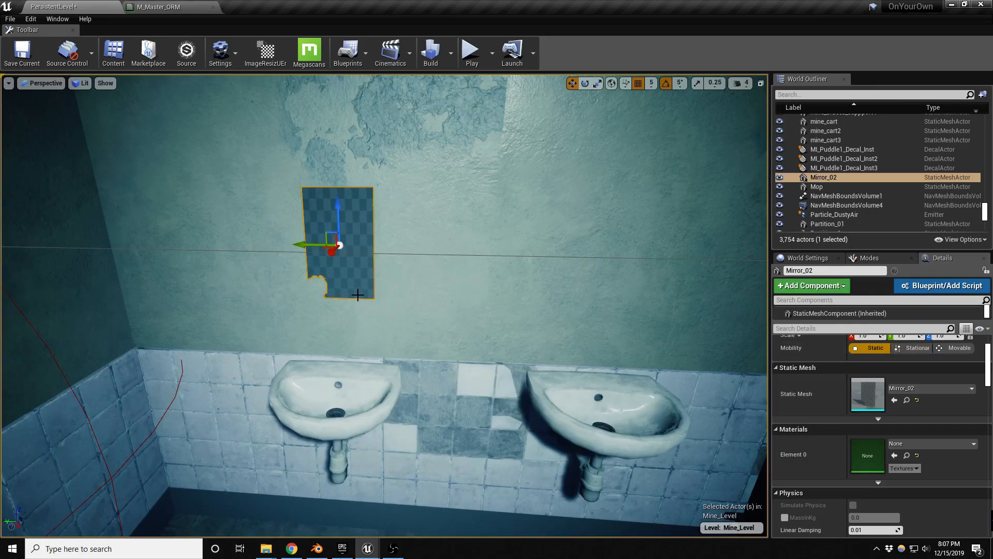
pyautogui.press('e')
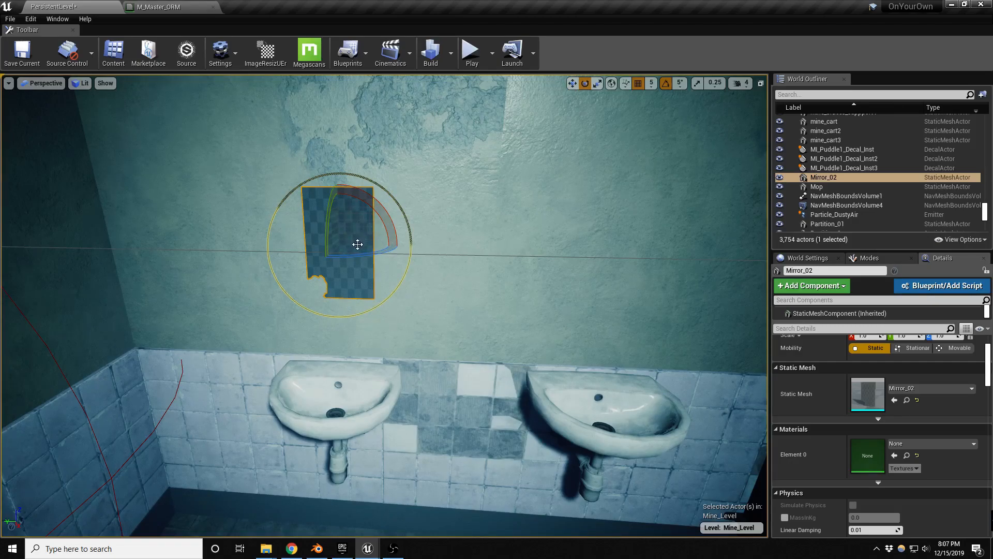
pyautogui.press('w')
pyautogui.press('r')
pyautogui.moveTo(343, 242); pyautogui.dragTo(368, 220)
# - Duplicate the mirror sideways above the second sink and change the copy's static mesh to Mirror_04
pyautogui.press('w')
pyautogui.keyDown('alt'); pyautogui.moveTo(304, 250); pyautogui.dragTo(618, 250); pyautogui.keyUp('alt')
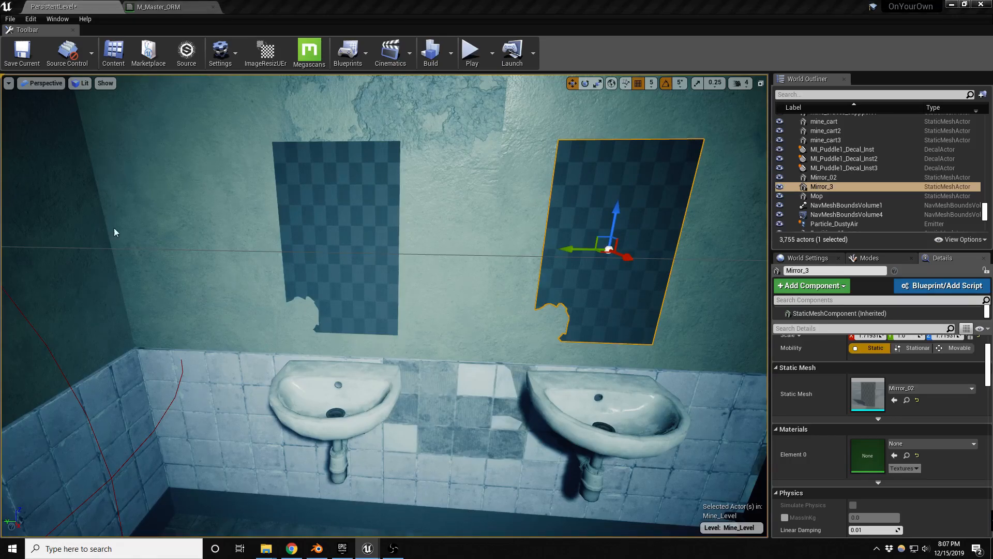
pyautogui.click(894, 400)
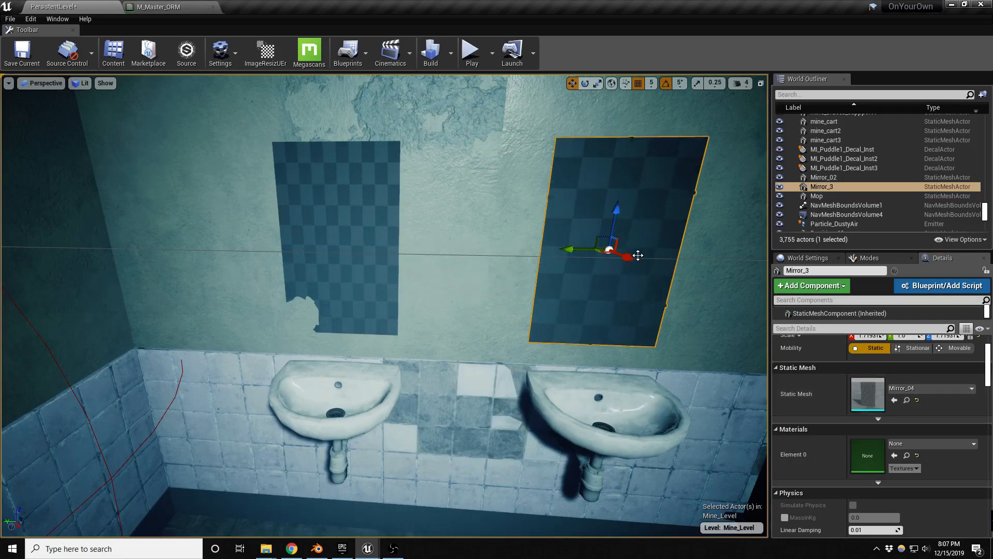
# - Check how both mirrors sit against the wall above the sinks and save the level
pyautogui.moveTo(649, 242); pyautogui.dragTo(668, 296, button='right')
pyautogui.moveTo(597, 257); pyautogui.dragTo(709, 172, button='right')
pyautogui.press('a')
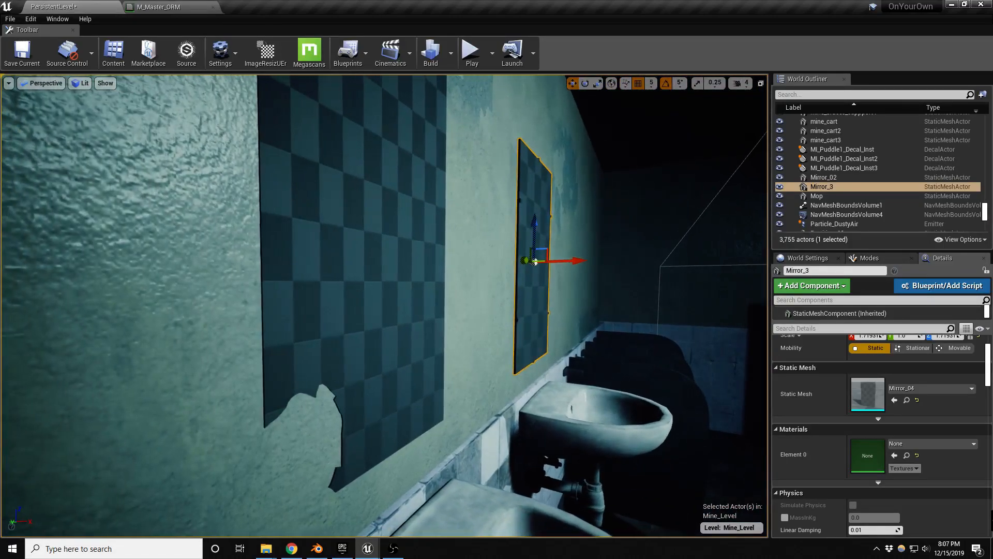
pyautogui.press('d')
pyautogui.moveTo(385, 306); pyautogui.dragTo(331, 357, button='right')
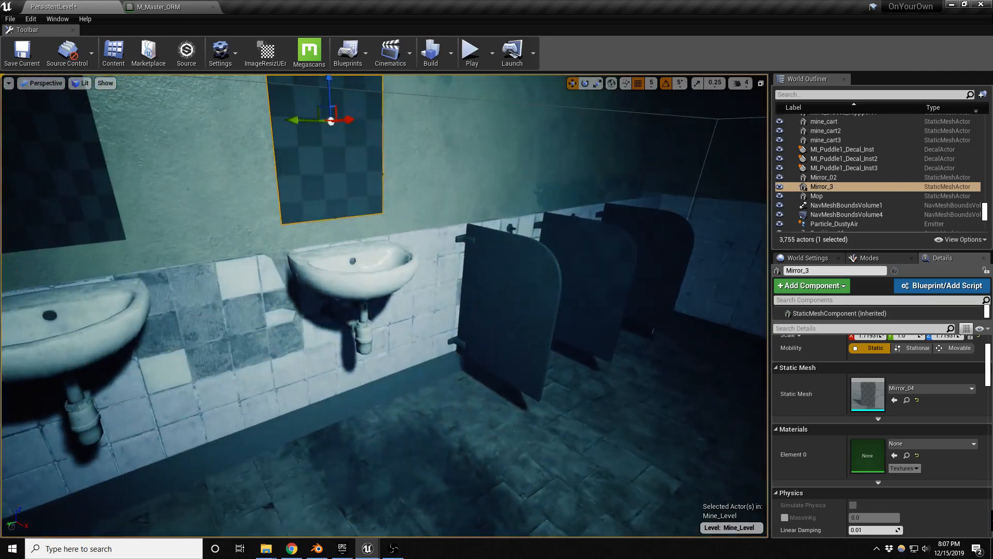
pyautogui.hotkey('ctrl', 's')
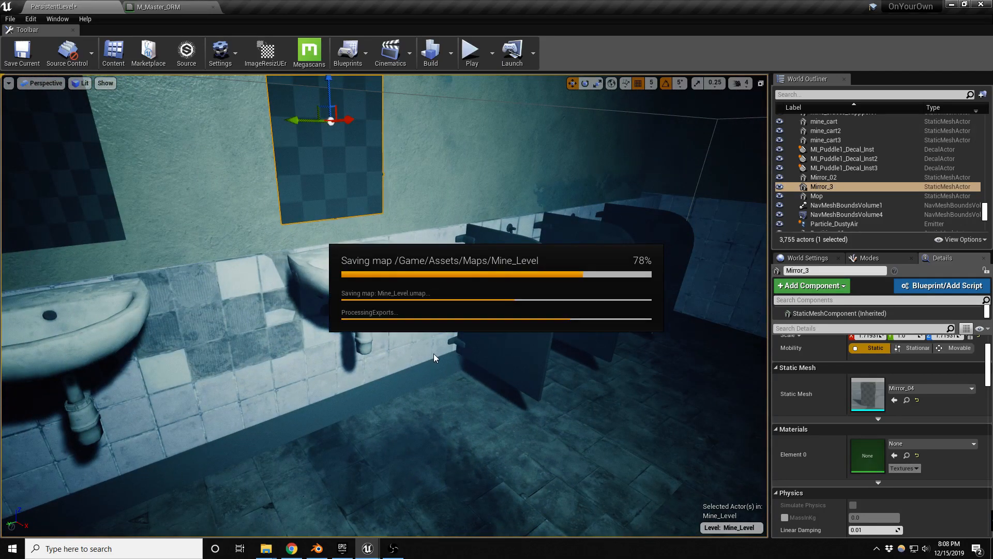
# - Play-test the level by opening the washroom's lockpick door and walking in to examine the lit tiled cubicles
pyautogui.moveTo(445, 375); pyautogui.dragTo(585, 372, button='right')
pyautogui.press('d')
pyautogui.hotkey('alt', 'p')
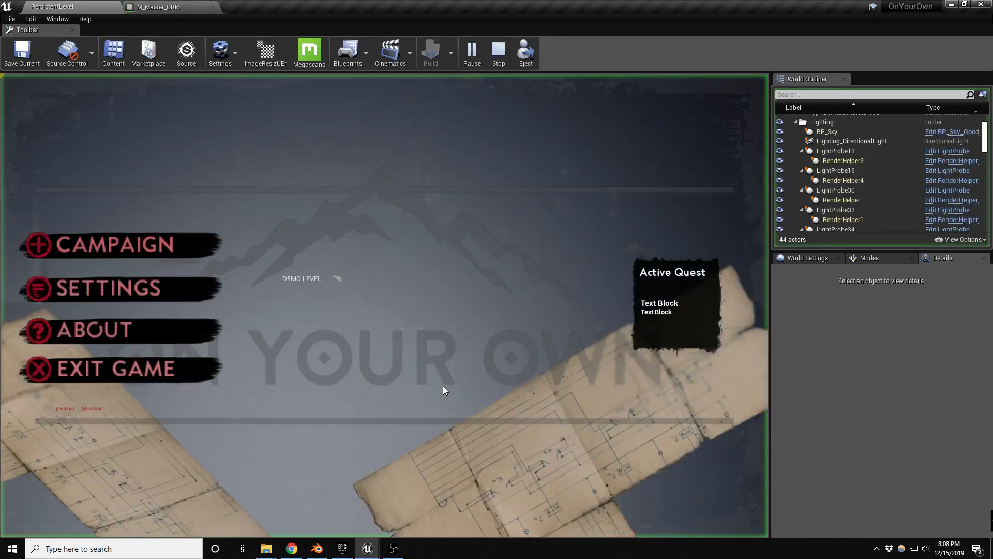
pyautogui.click(392, 388)
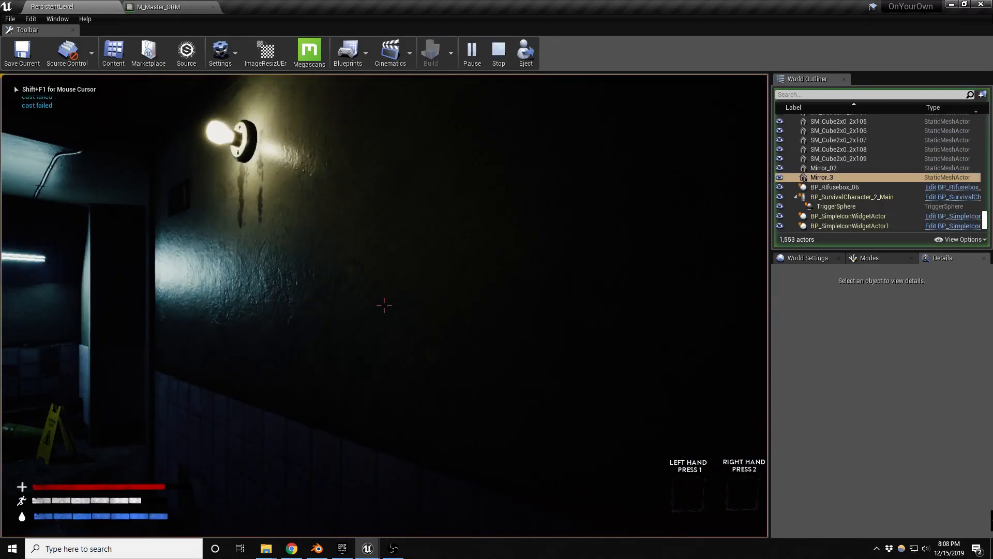
pyautogui.press('w')
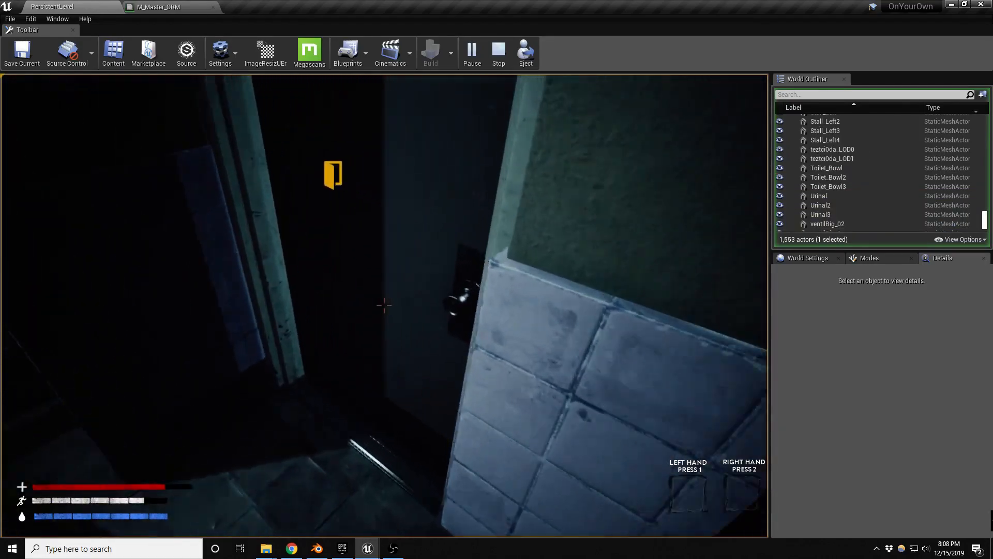
pyautogui.press('e')
pyautogui.press('w')
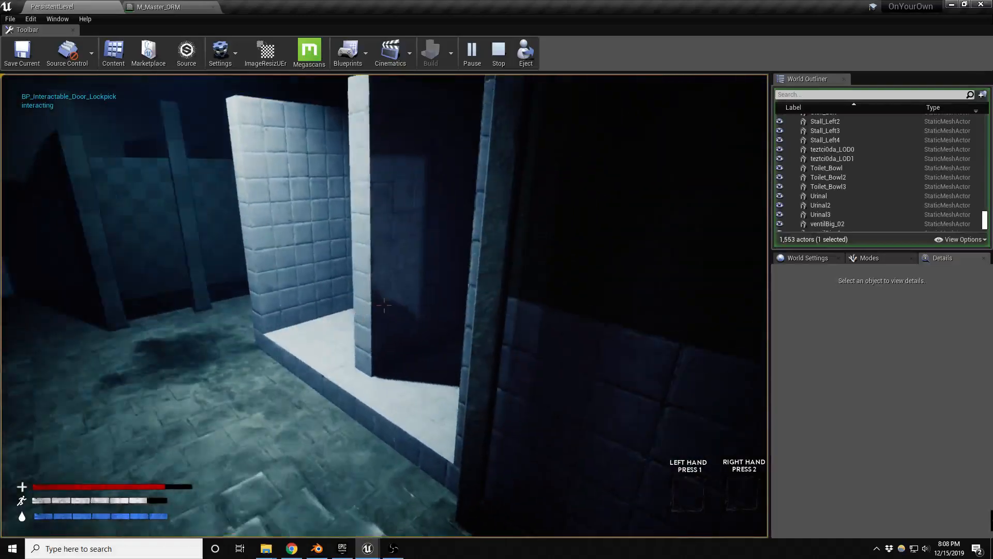
pyautogui.press('w')
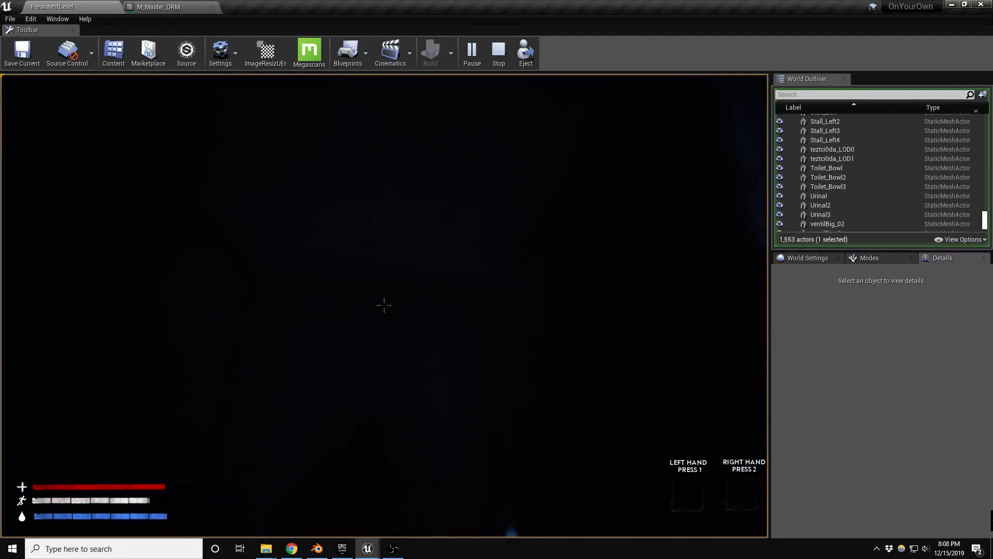
pyautogui.press('w')
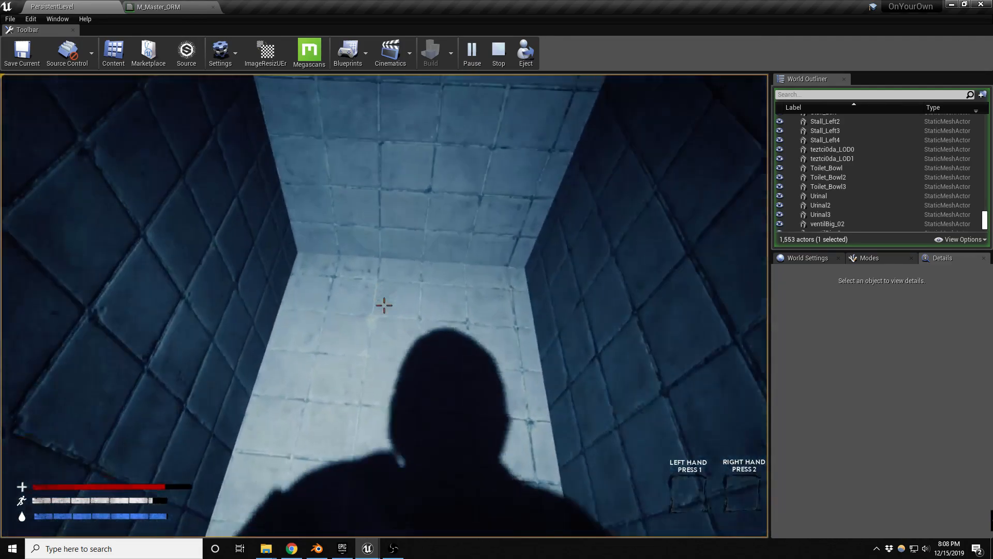
pyautogui.press('w')
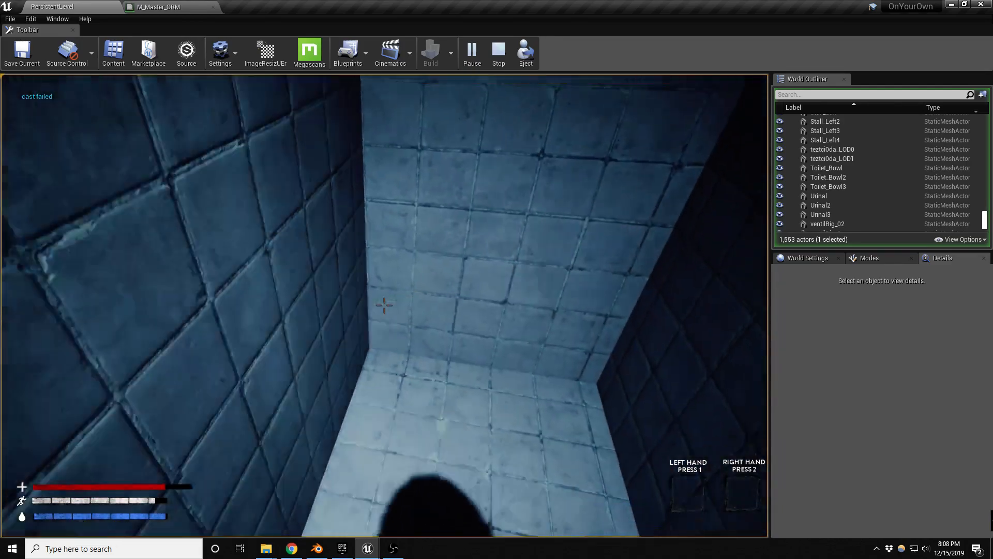
# - Walk through the bathroom in play mode to examine the tiles, urinals and washbasins, and end the play session
pyautogui.press('w')
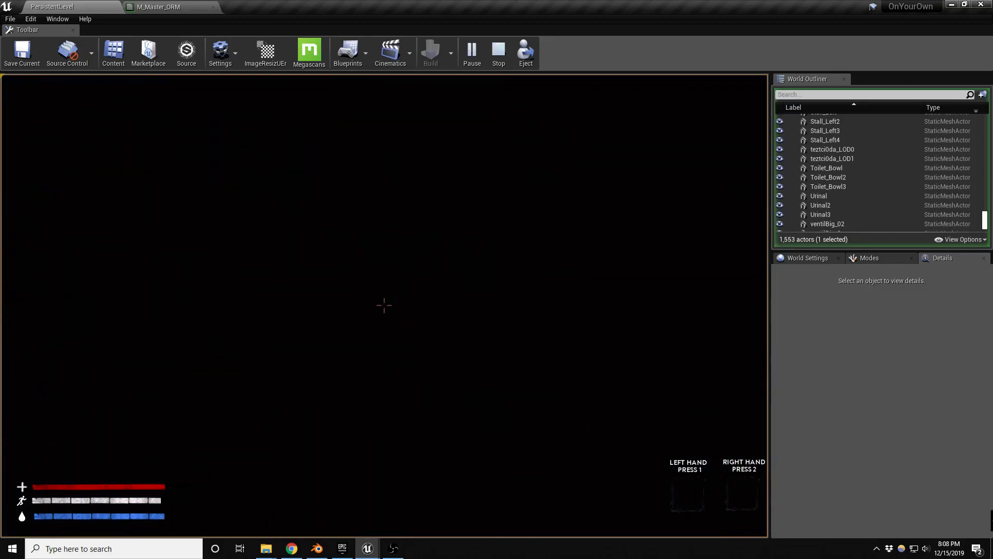
pyautogui.press('w')
pyautogui.press('w')
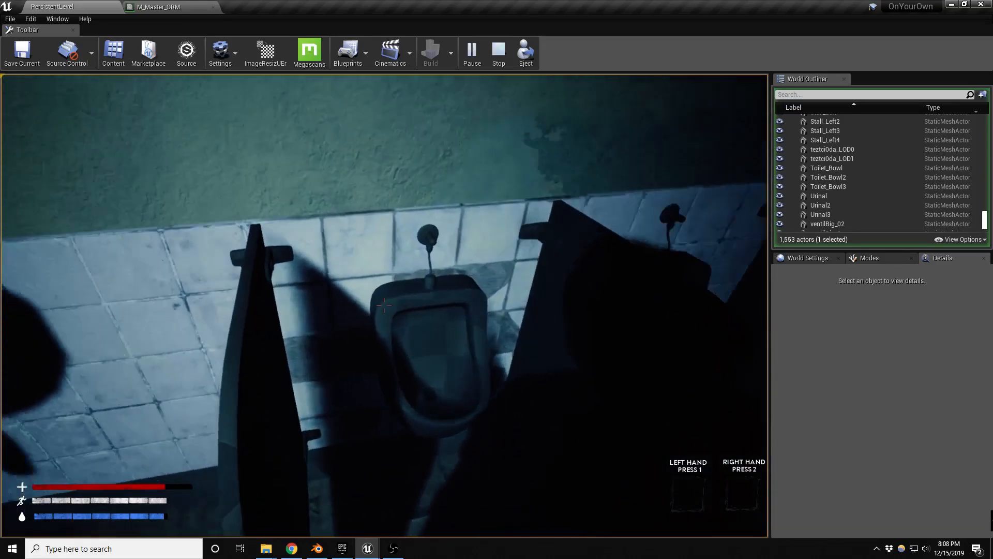
pyautogui.press('w')
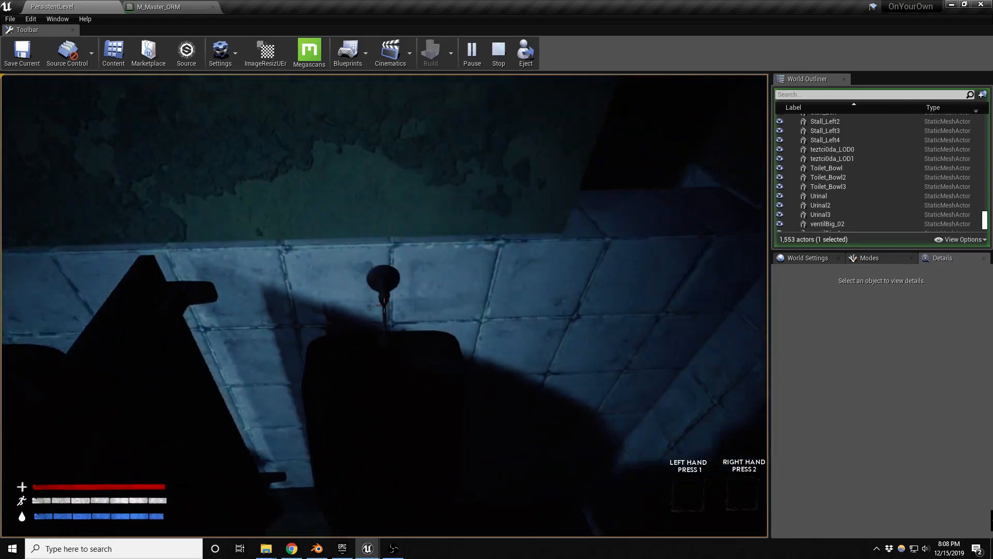
pyautogui.press('s')
pyautogui.press('w')
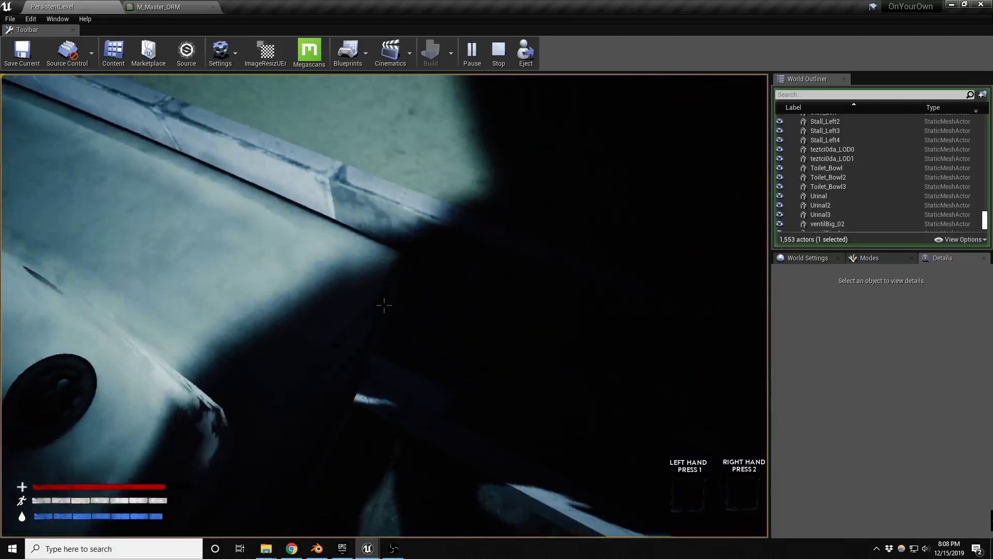
pyautogui.press('s')
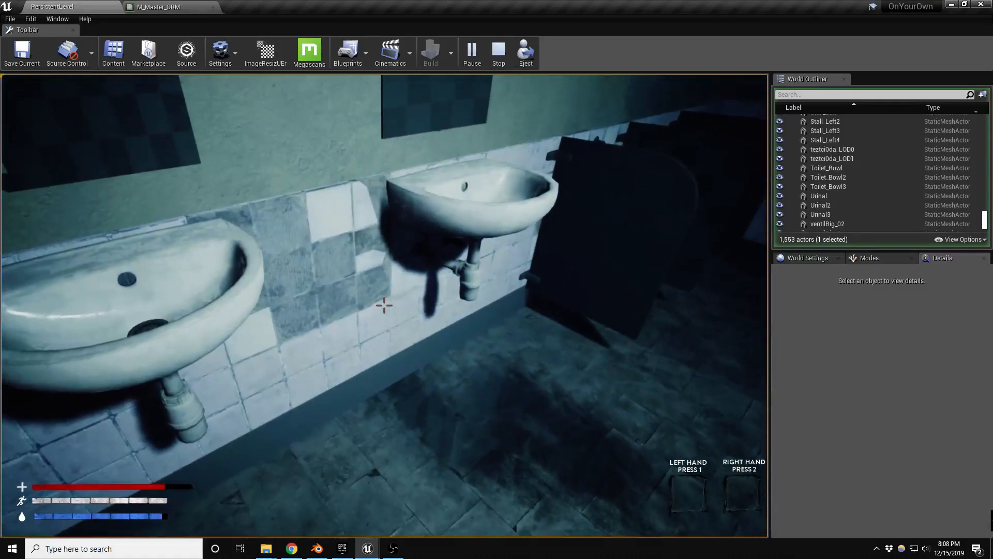
pyautogui.press('Escape')
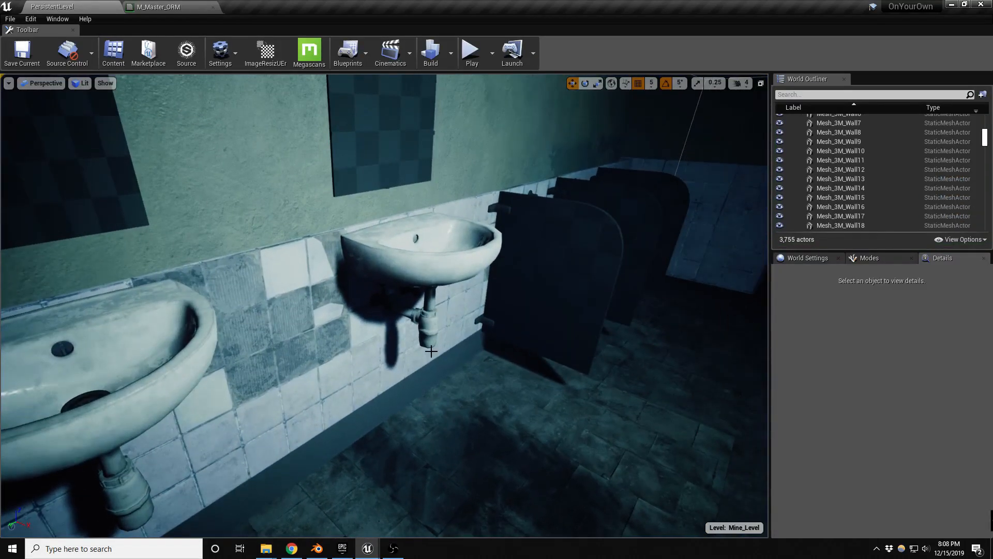
# - Open the static mesh of the washbasin nearest the stalls for editing
pyautogui.click(443, 264)
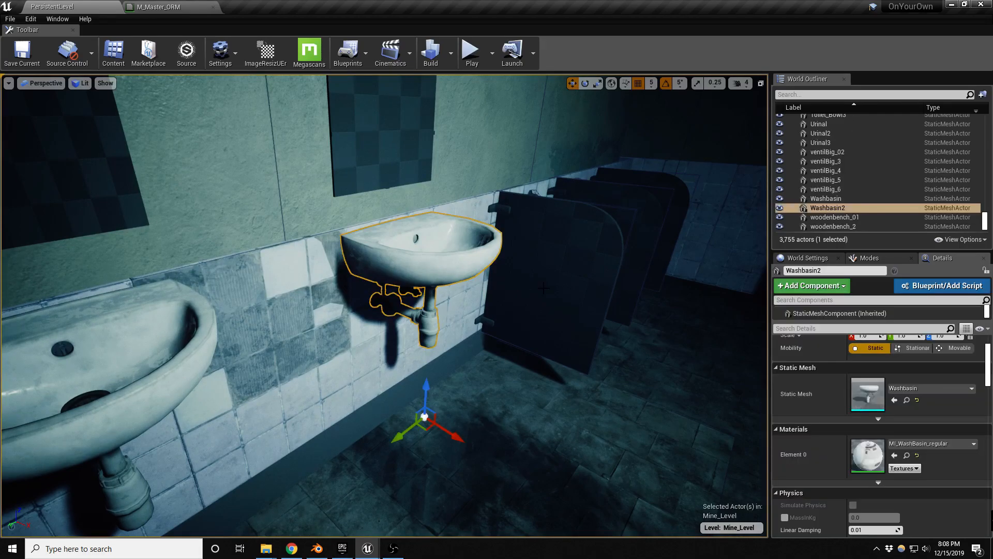
pyautogui.doubleClick(869, 398)
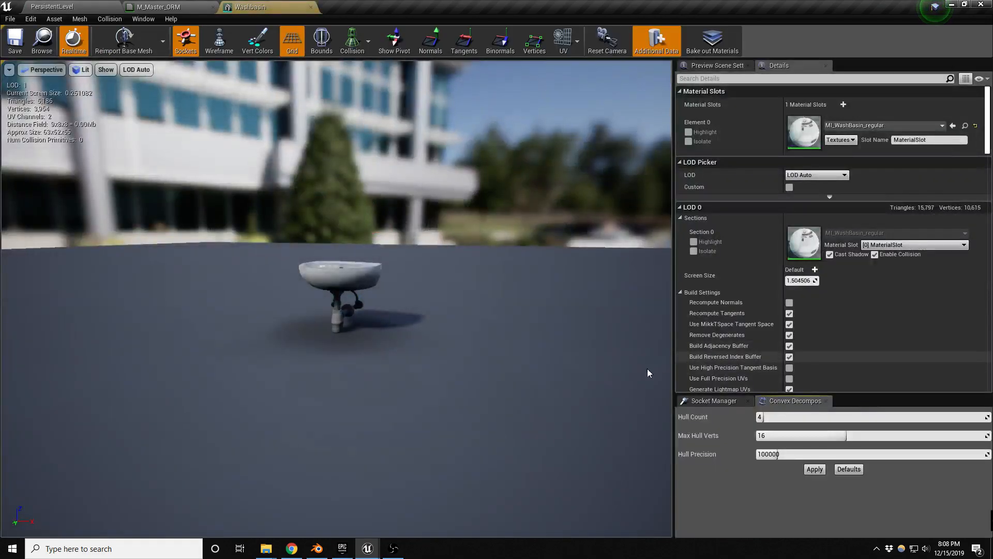
pyautogui.moveTo(346, 304); pyautogui.dragTo(412, 352)
pyautogui.scroll(6, 329, 288)
pyautogui.moveTo(420, 304)
pyautogui.mouseDown()
pyautogui.moveTo(460, 331)
pyautogui.moveTo(421, 306)
pyautogui.mouseUp()
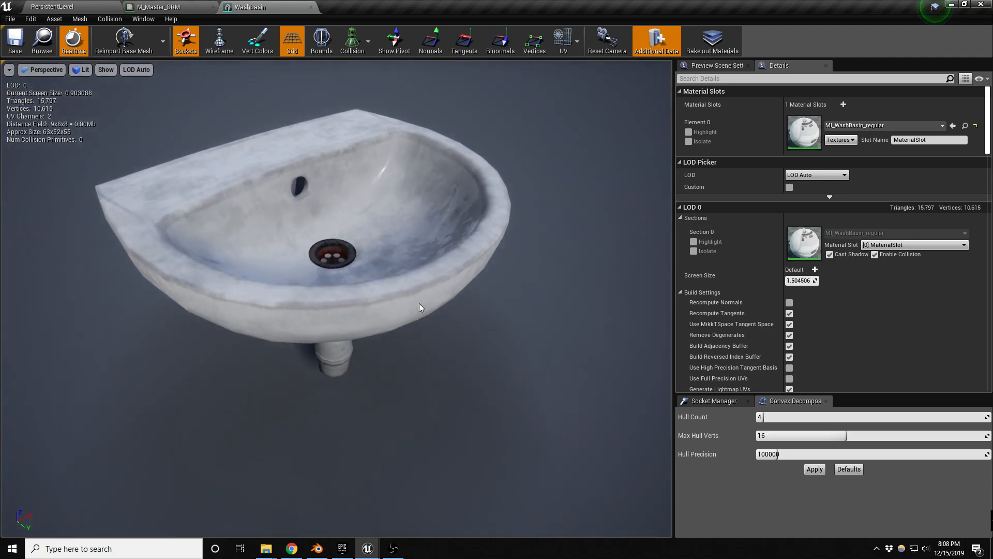
# - Add a 10DOP-X simplified collision to the Washbasin mesh and save the asset
pyautogui.click(352, 47)
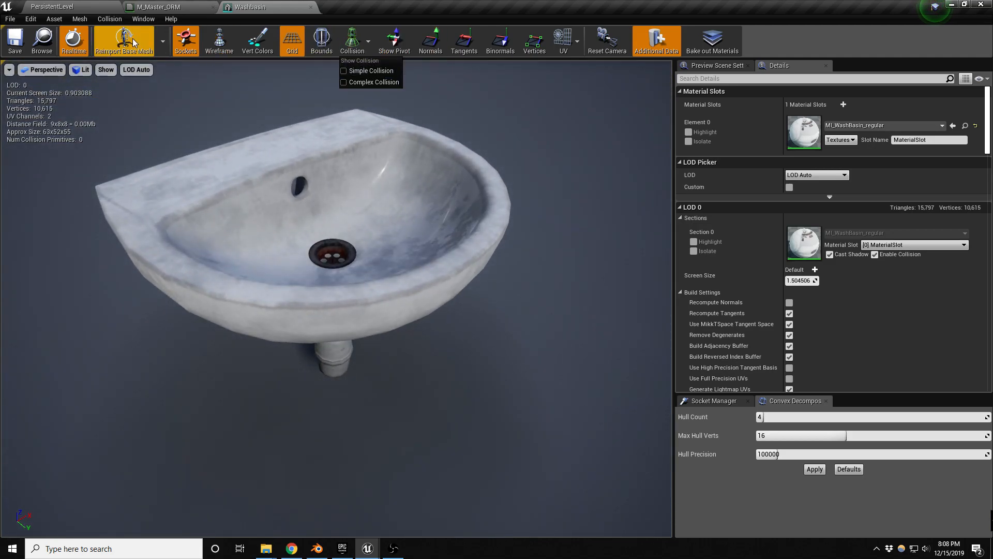
pyautogui.click(100, 20)
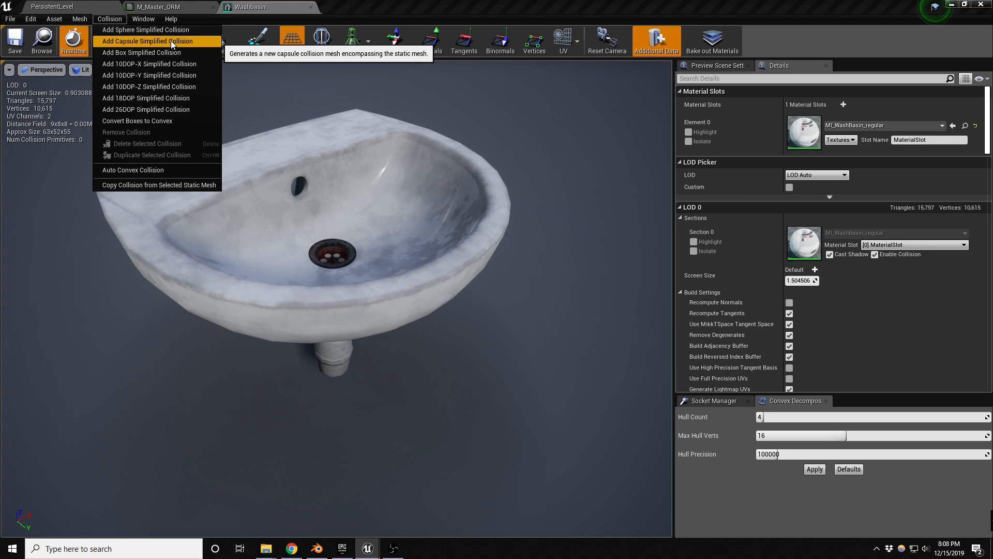
pyautogui.click(162, 67)
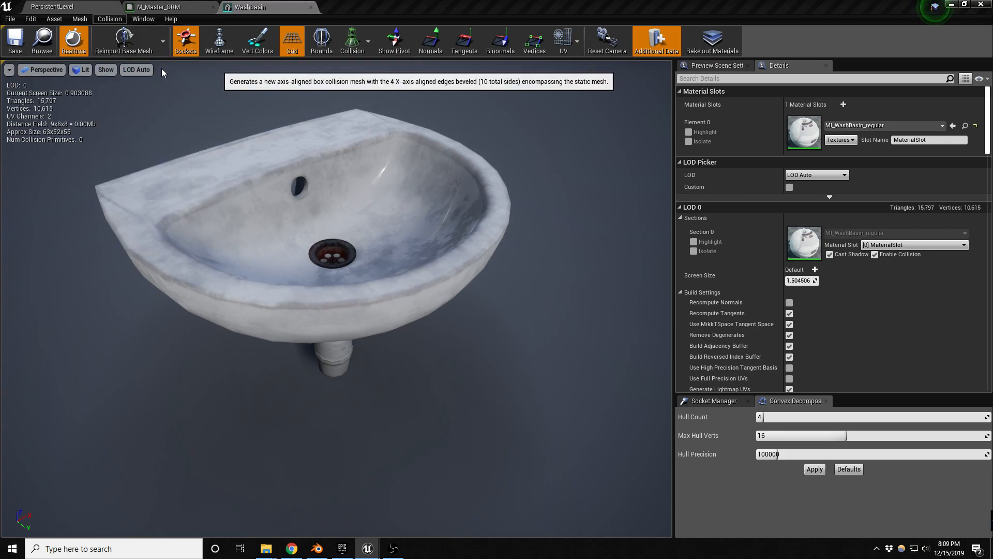
pyautogui.moveTo(364, 210)
pyautogui.mouseDown(button='right')
pyautogui.moveTo(401, 166)
pyautogui.moveTo(368, 233)
pyautogui.moveTo(367, 215)
pyautogui.mouseUp(button='right')
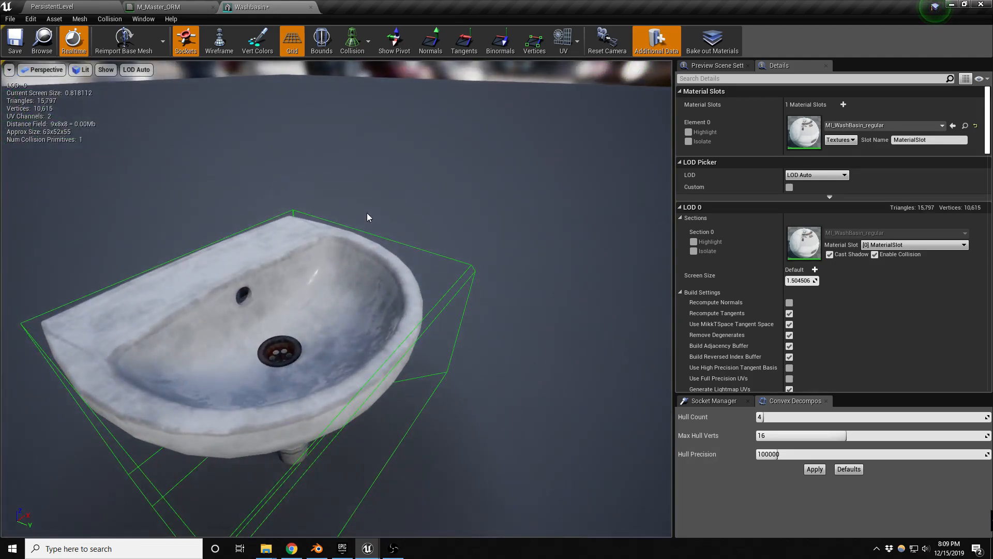
pyautogui.click(15, 44)
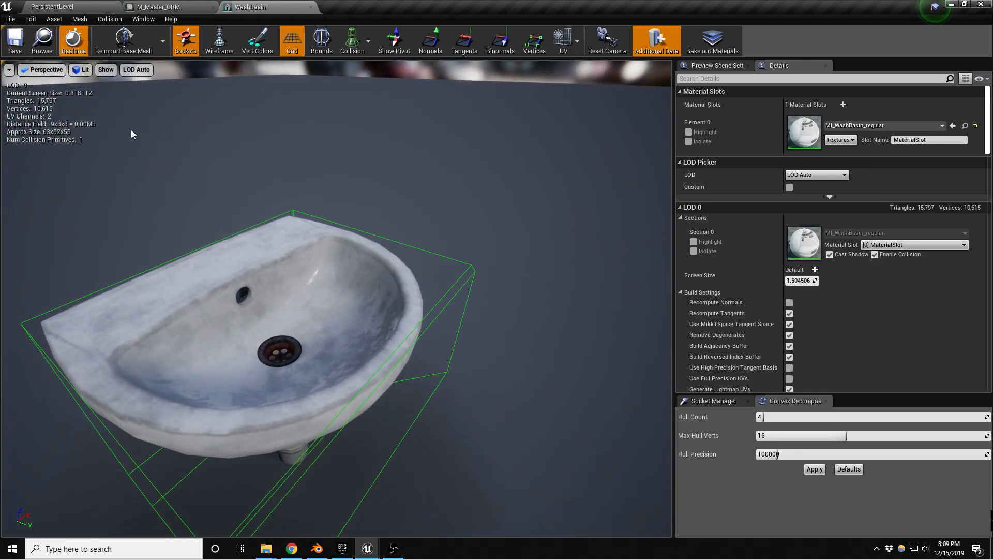
# - Close the Washbasin and M_Master_ORM editors, applying the pending changes to the original material
pyautogui.click(311, 7)
pyautogui.click(213, 7)
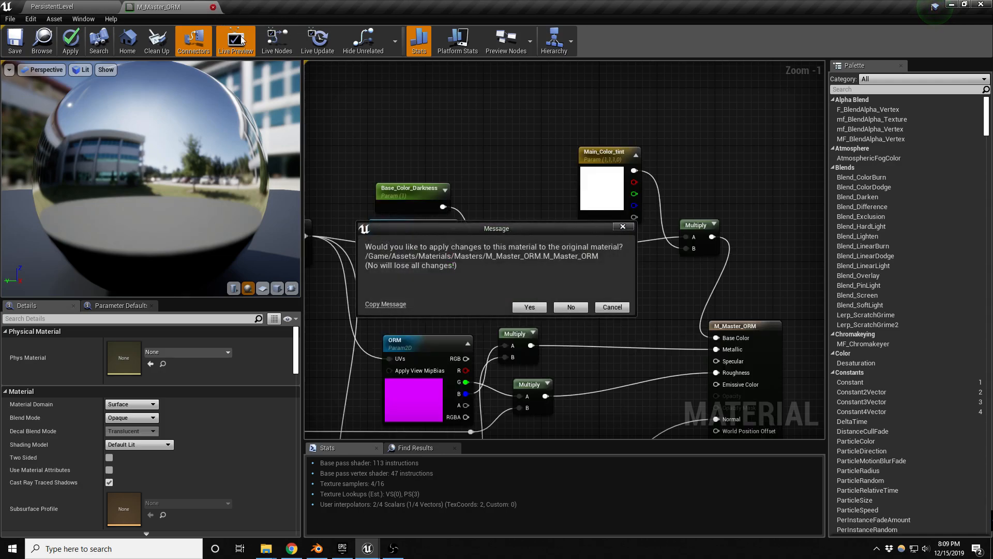
pyautogui.click(533, 306)
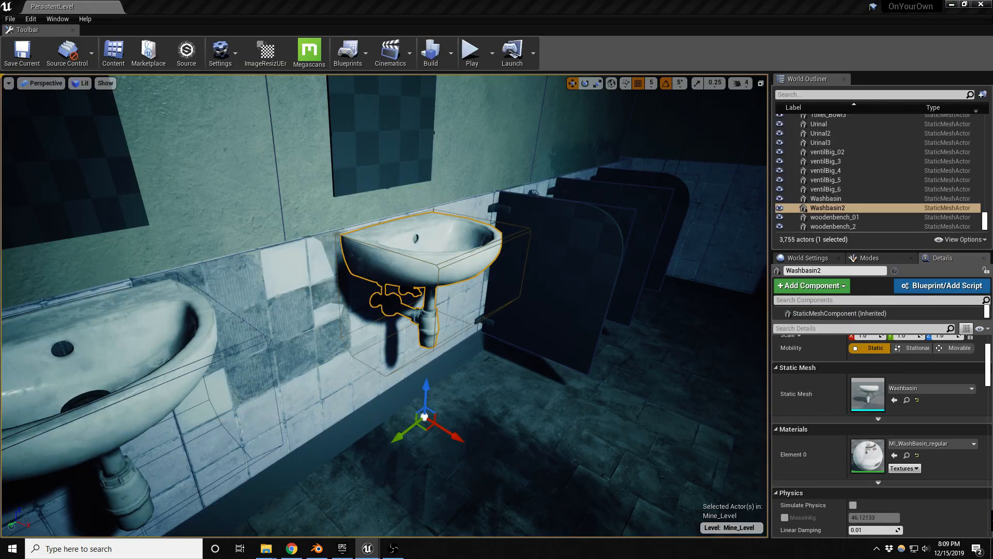
# - Hide the collision display in the level viewport, with both washbasins and mirrors in view
pyautogui.hotkey('alt', 'Tab')
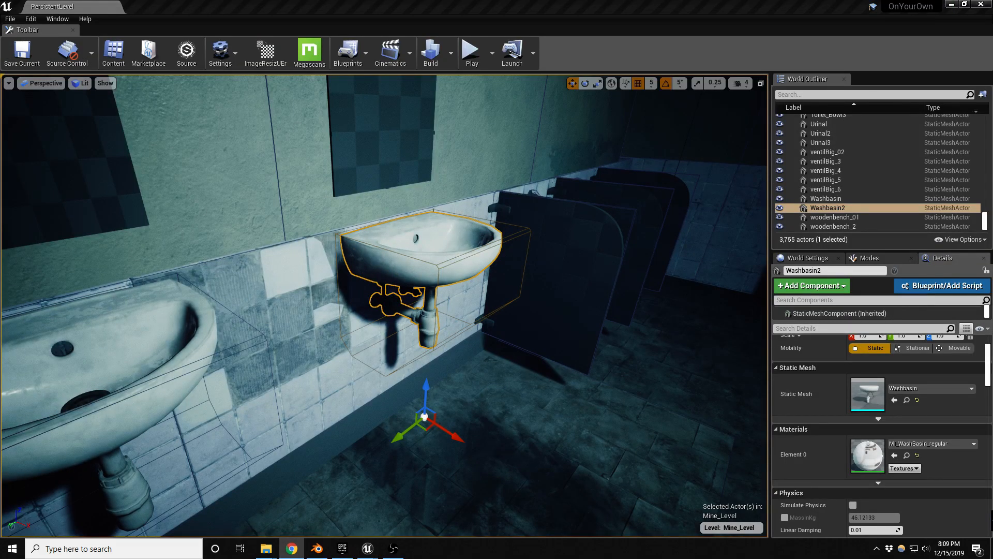
pyautogui.moveTo(434, 237); pyautogui.dragTo(468, 223, button='right')
pyautogui.press('s')
pyautogui.press('s')
pyautogui.moveTo(499, 342); pyautogui.dragTo(461, 330, button='right')
pyautogui.press('w')
pyautogui.press('a')
pyautogui.hotkey('alt', 'c')
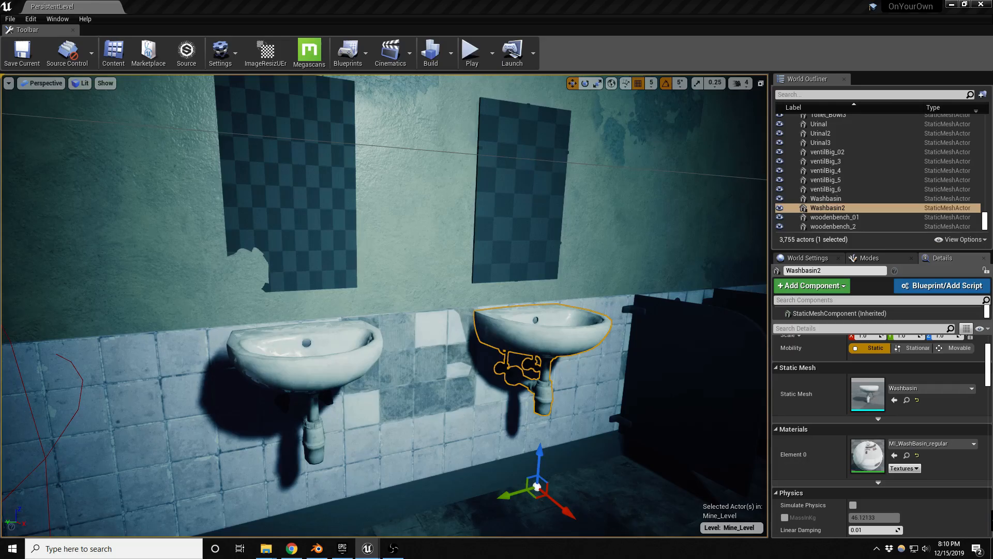
# - Open the mesh of the broken mirror, assign the MI_Mirror_ORM material to its material slot and save it
pyautogui.click(310, 178)
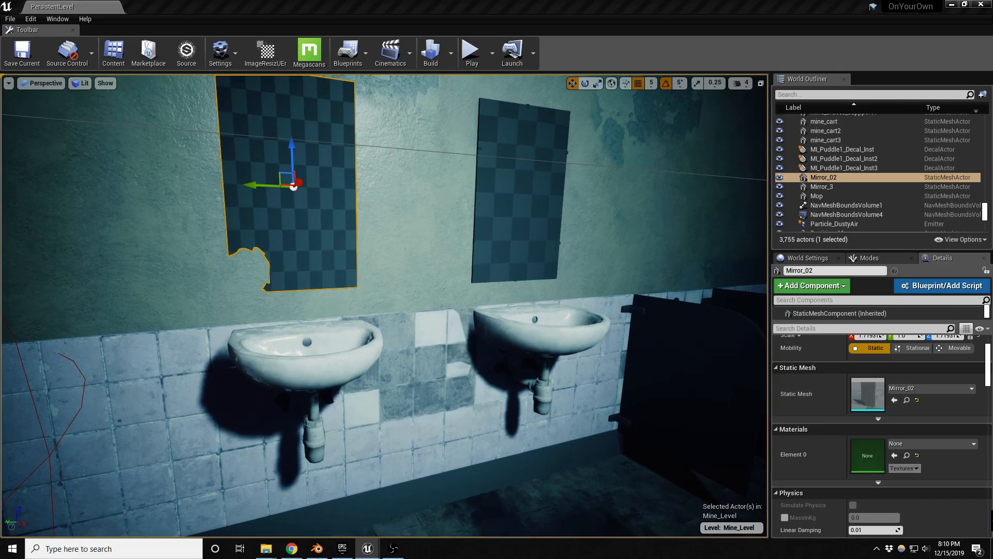
pyautogui.moveTo(964, 147); pyautogui.dragTo(194, 3)
pyautogui.scroll(5, 347, 288)
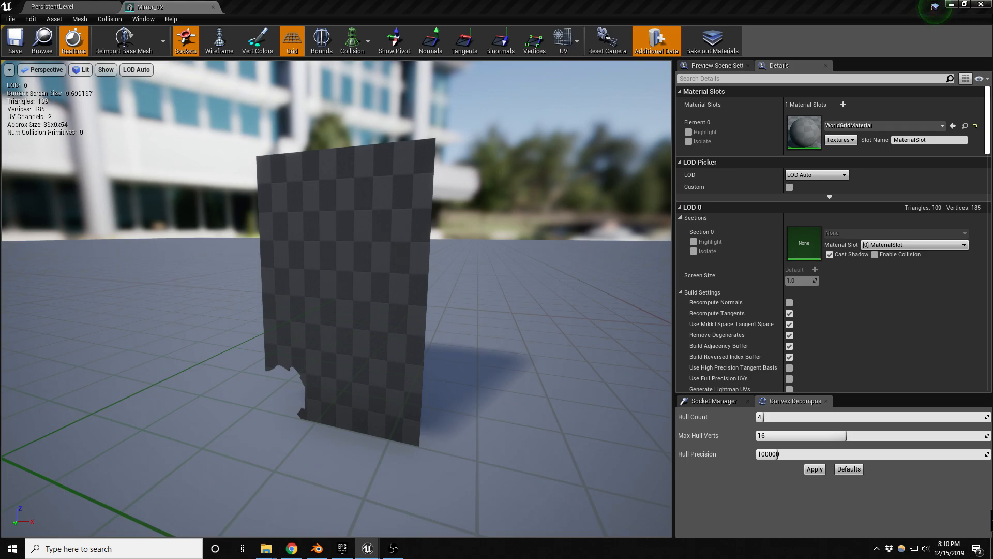
pyautogui.click(953, 126)
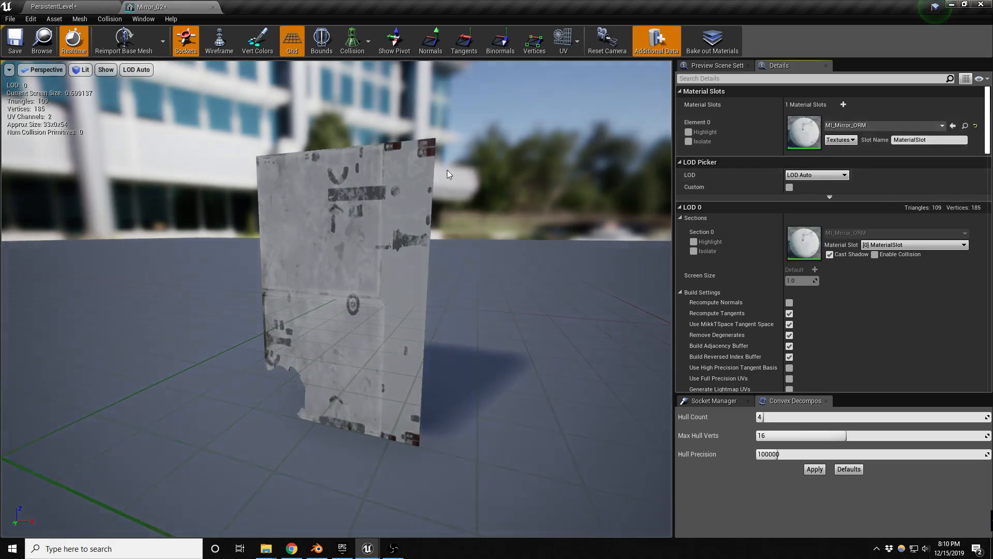
pyautogui.hotkey('ctrl', 's')
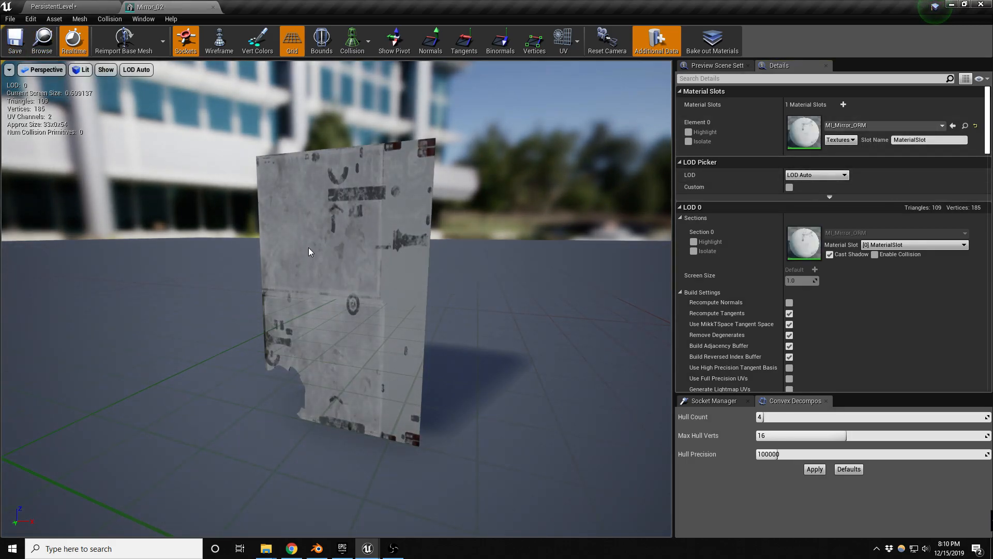
# - Check the material on the broken mirror, and assign MI_Mirror_ORM to the material slot of the Mirror_01 mesh
pyautogui.moveTo(315, 290); pyautogui.dragTo(294, 291, button='right')
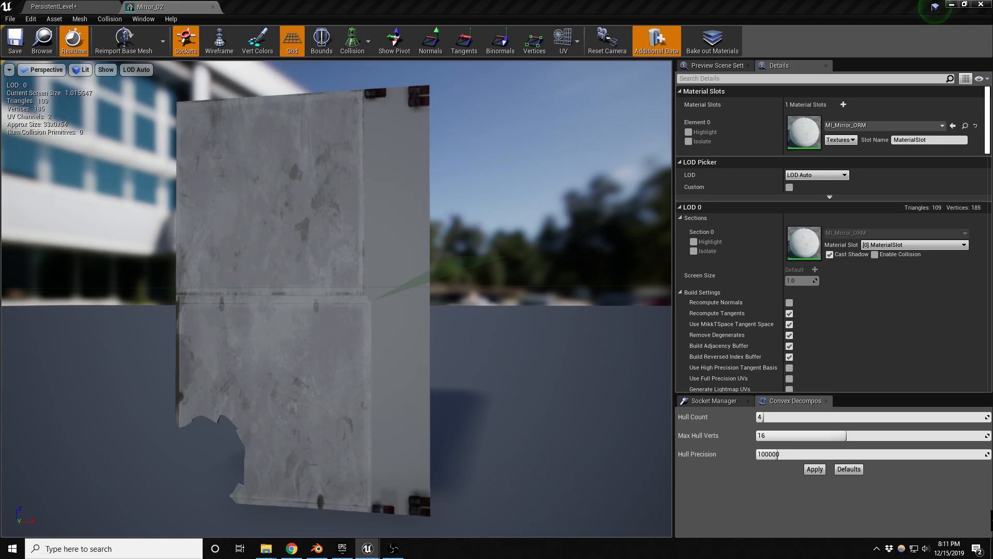
pyautogui.moveTo(474, 371); pyautogui.dragTo(417, 385, button='middle')
pyautogui.moveTo(474, 371); pyautogui.dragTo(527, 346, button='right')
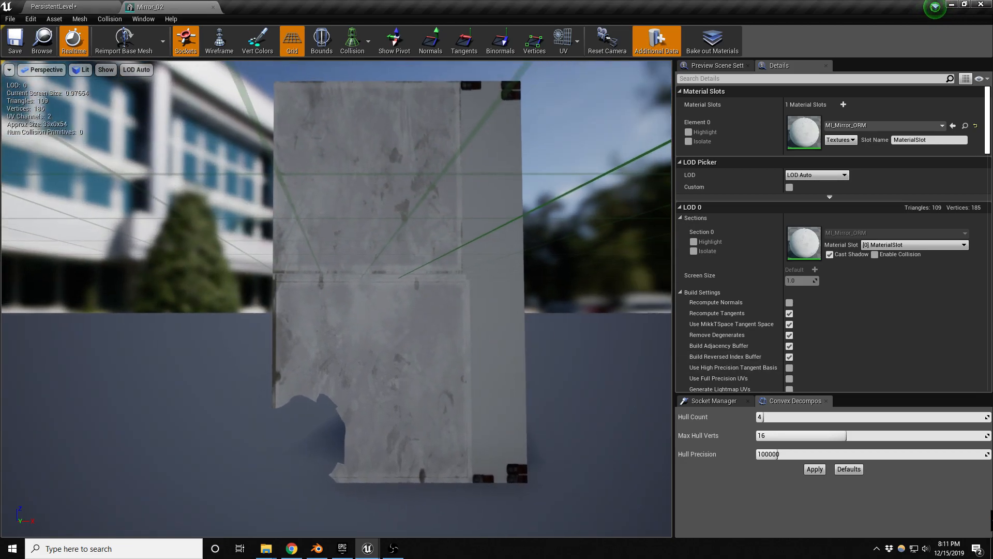
pyautogui.press('w')
pyautogui.press('s')
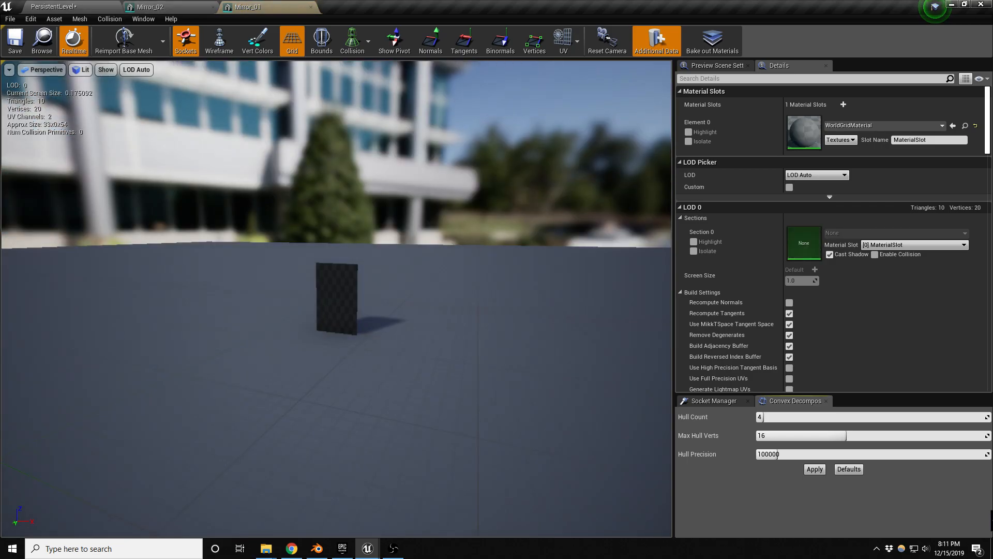
pyautogui.scroll(6, 353, 322)
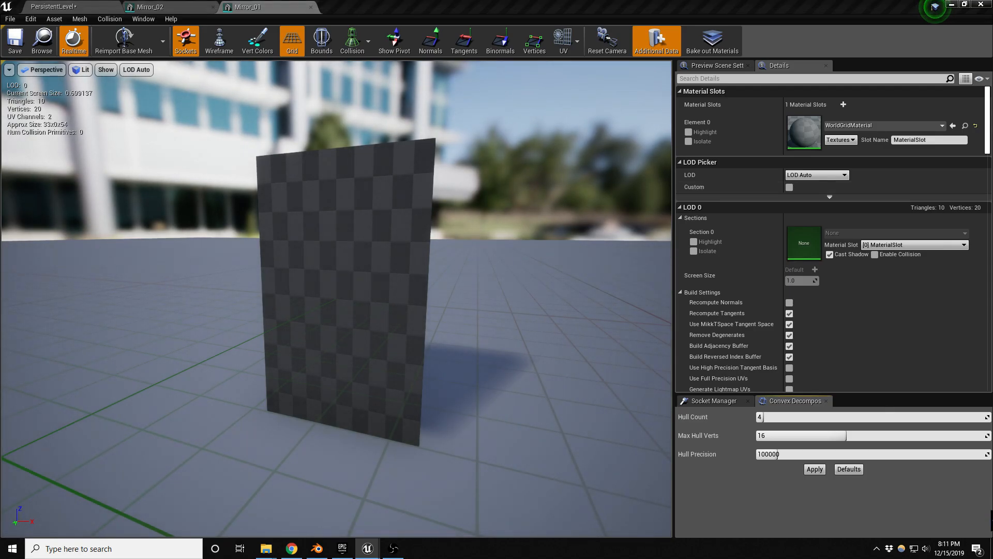
pyautogui.click(952, 126)
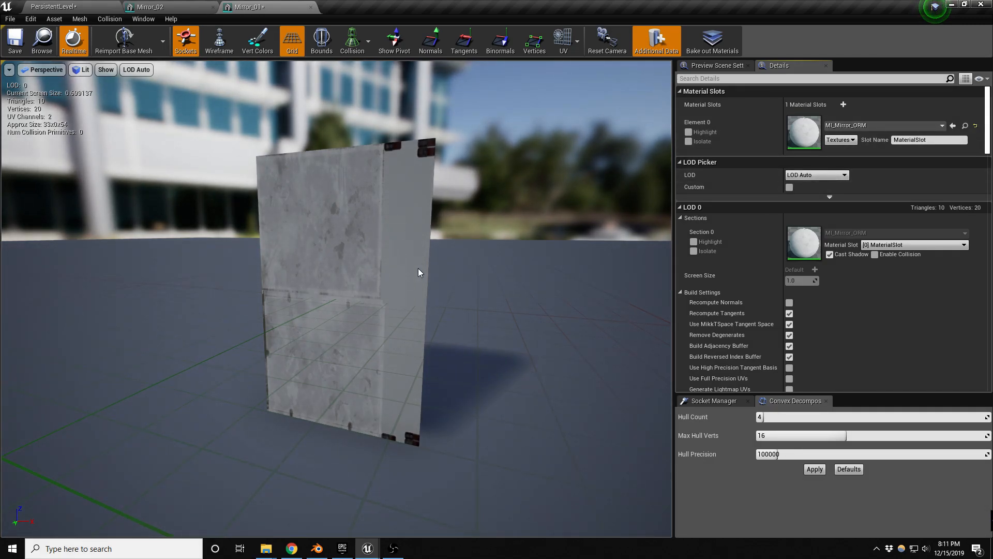
# - Display UV channel 0 and UV channel 1 of the Mirror_01 mesh, and close its editor
pyautogui.click(577, 41)
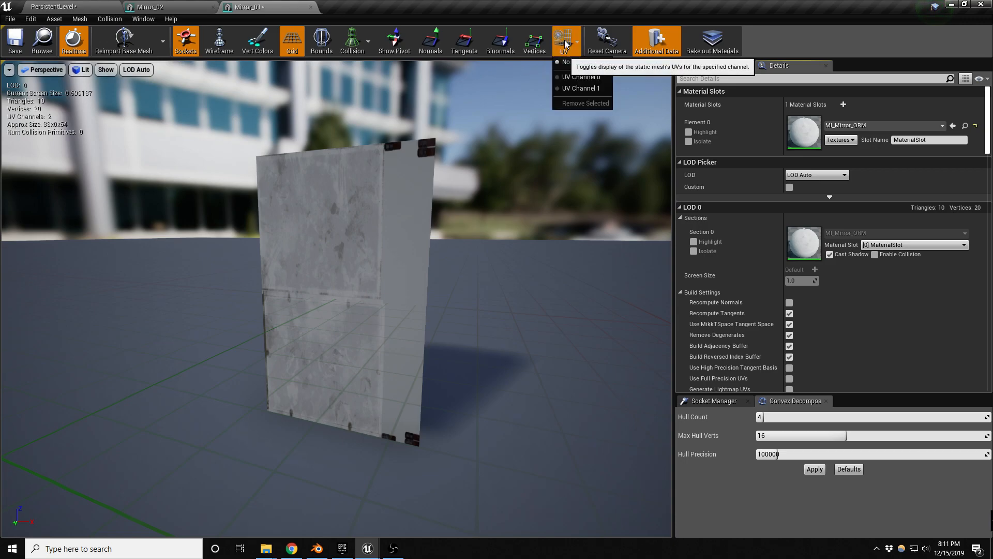
pyautogui.click(577, 78)
pyautogui.click(578, 42)
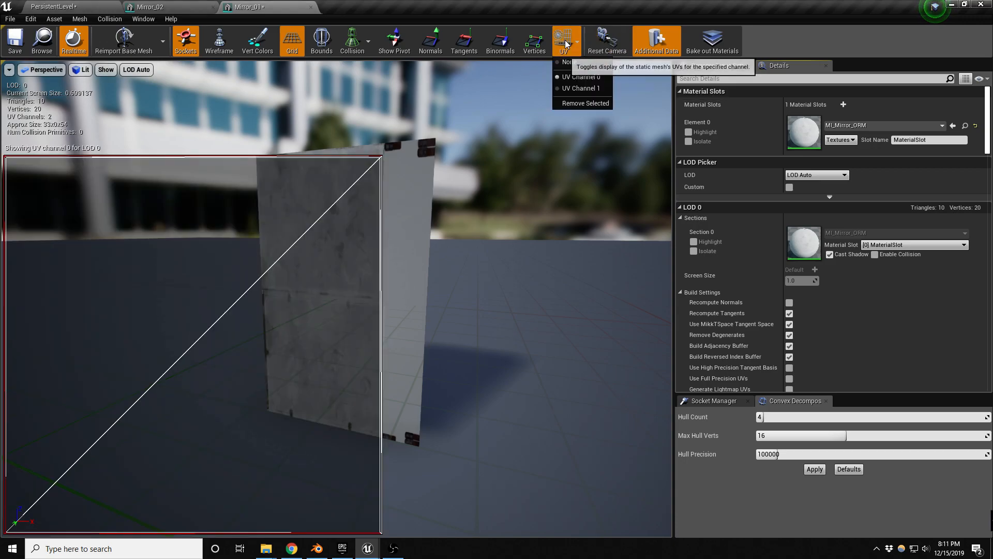
pyautogui.click(586, 89)
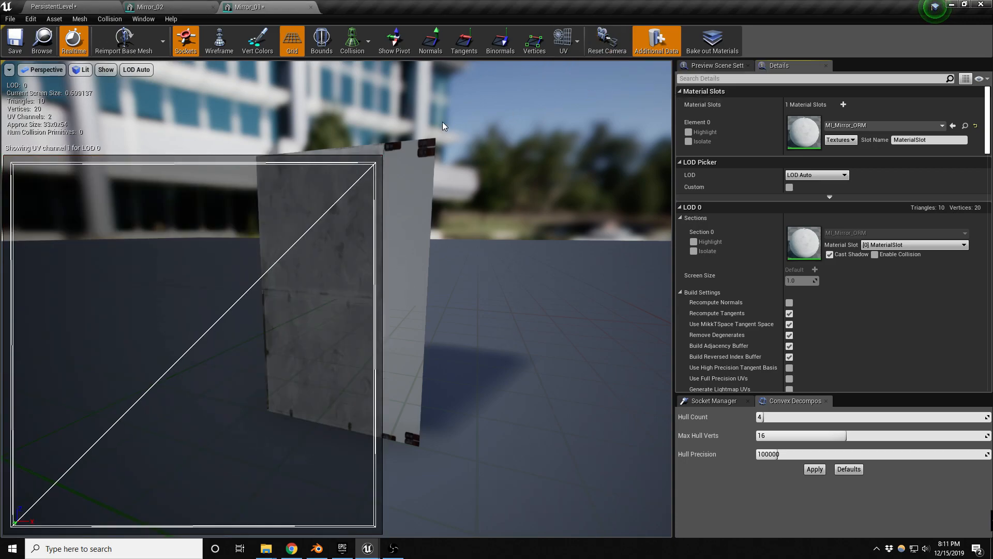
pyautogui.click(310, 7)
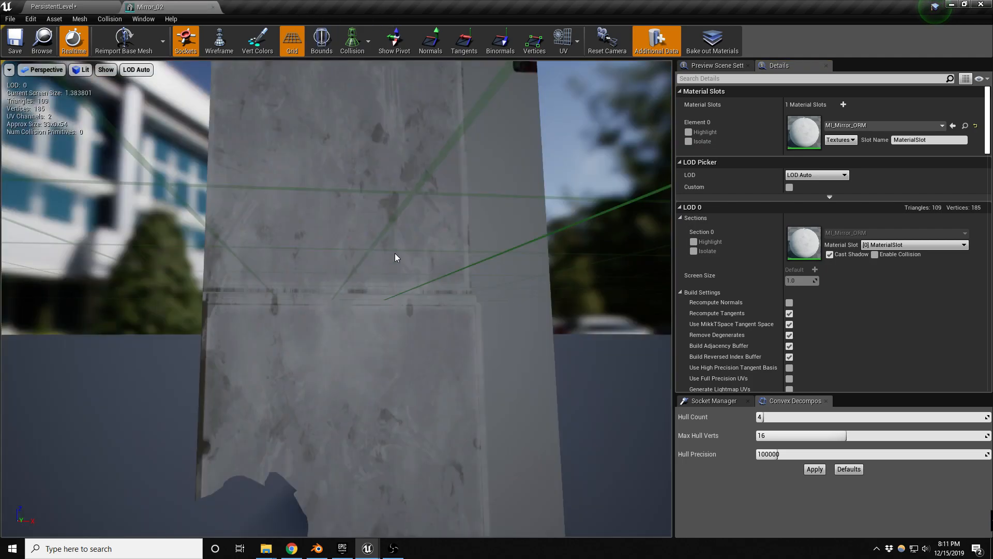
# - Compare the surface of the Mirror_02 mesh with the Mirror_01_D texture, and close the texture editor
pyautogui.moveTo(415, 311); pyautogui.dragTo(417, 310)
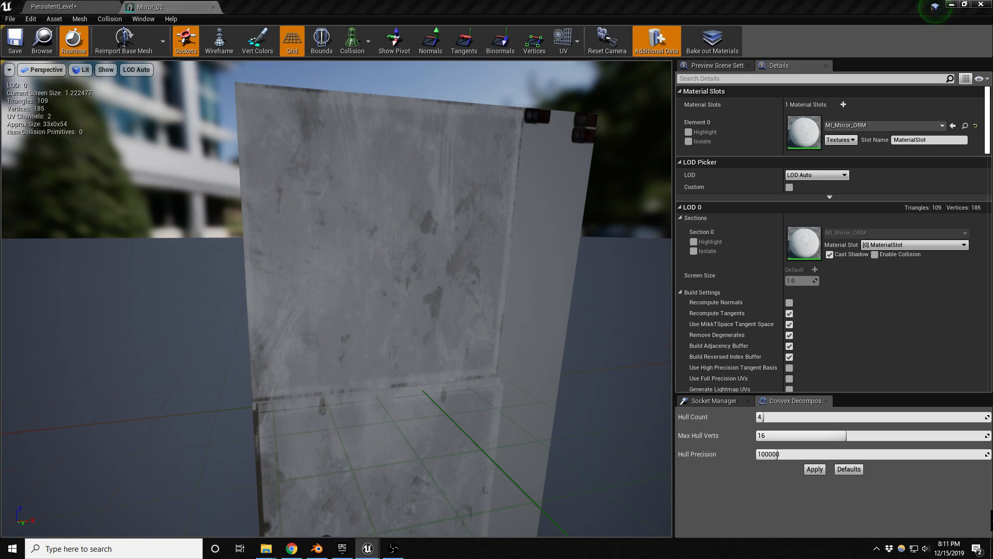
pyautogui.scroll(4, 278, 312)
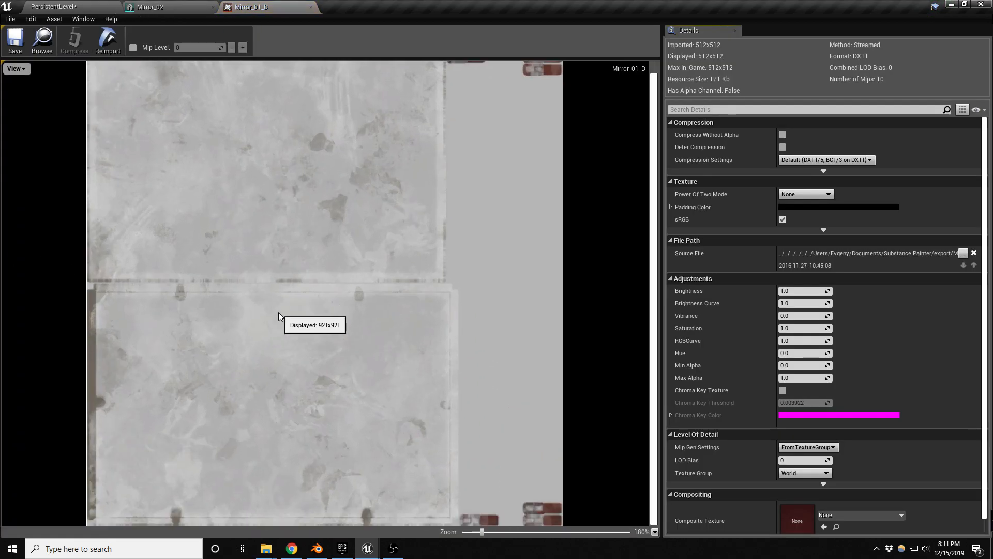
pyautogui.scroll(-2, 278, 312)
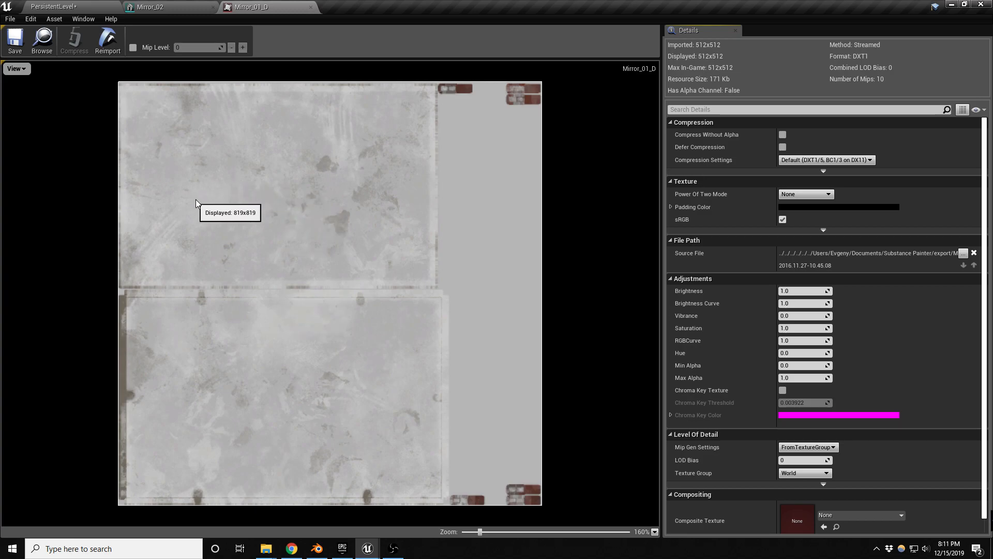
pyautogui.click(310, 6)
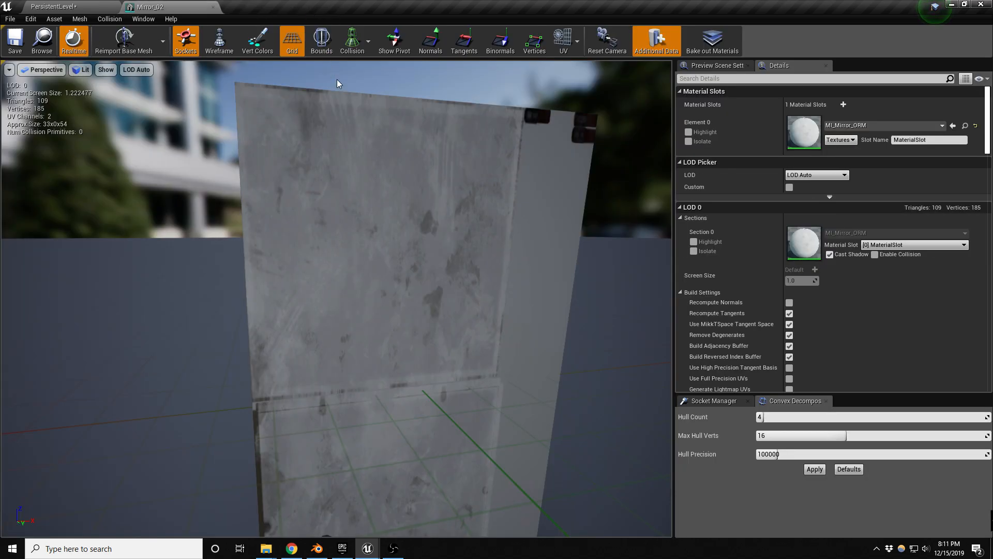
# - Examine the Mirror_02 mesh in wireframe, unlit and lit display, and return to the level
pyautogui.keyDown('alt'); pyautogui.moveTo(466, 277); pyautogui.dragTo(493, 302); pyautogui.keyUp('alt')
pyautogui.hotkey('alt', '2')
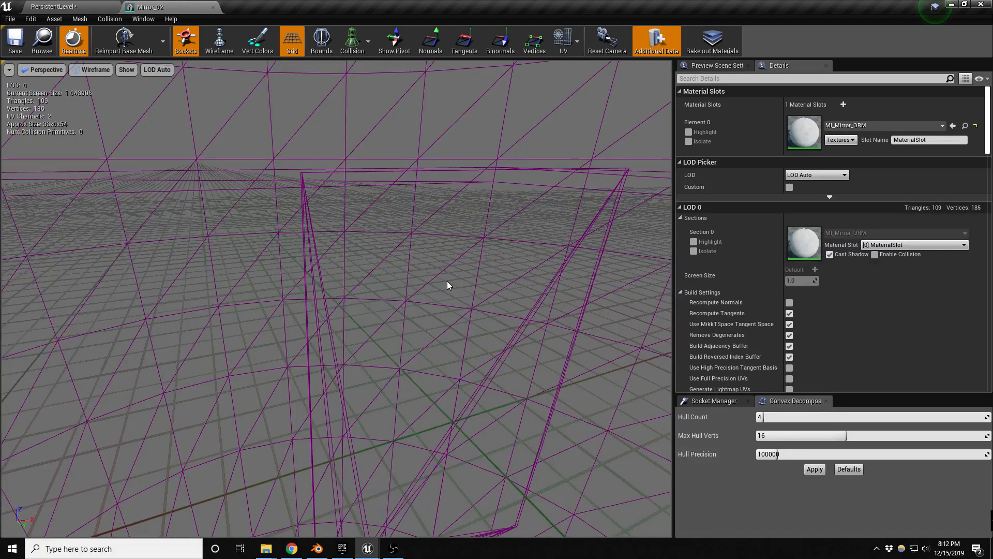
pyautogui.hotkey('alt', '3')
pyautogui.hotkey('alt', '4')
pyautogui.click(77, 7)
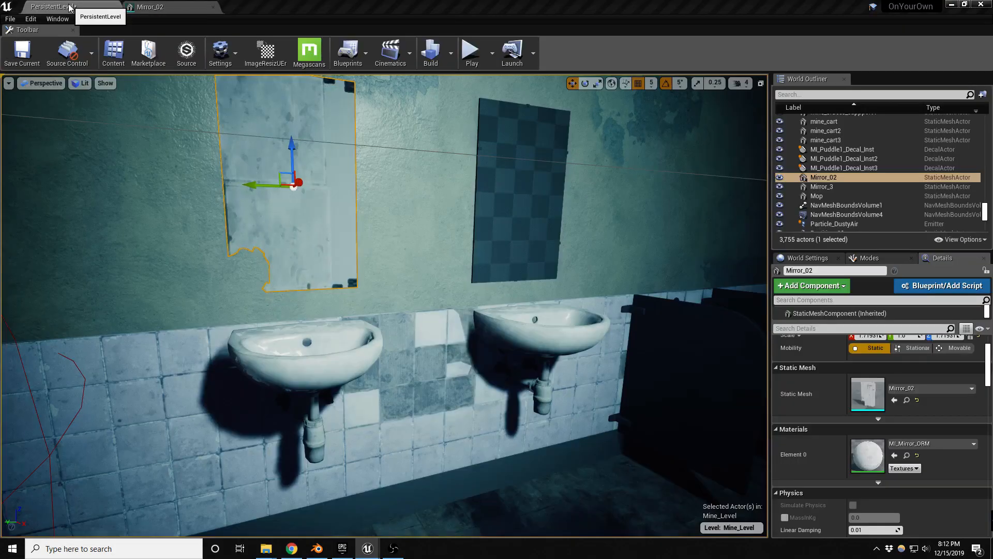
# - Open the Mirror_04 mesh used by the unbroken checkered mirror and assign MI_Mirror_ORM to its material slot
pyautogui.click(504, 195)
pyautogui.moveTo(673, 248); pyautogui.dragTo(702, 237, button='right')
pyautogui.doubleClick(883, 389)
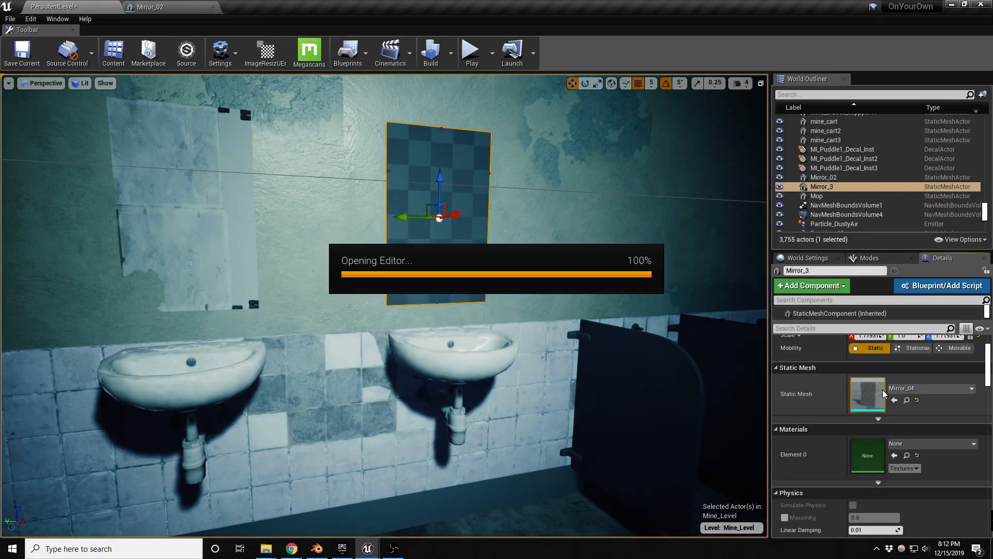
pyautogui.scroll(5, 348, 285)
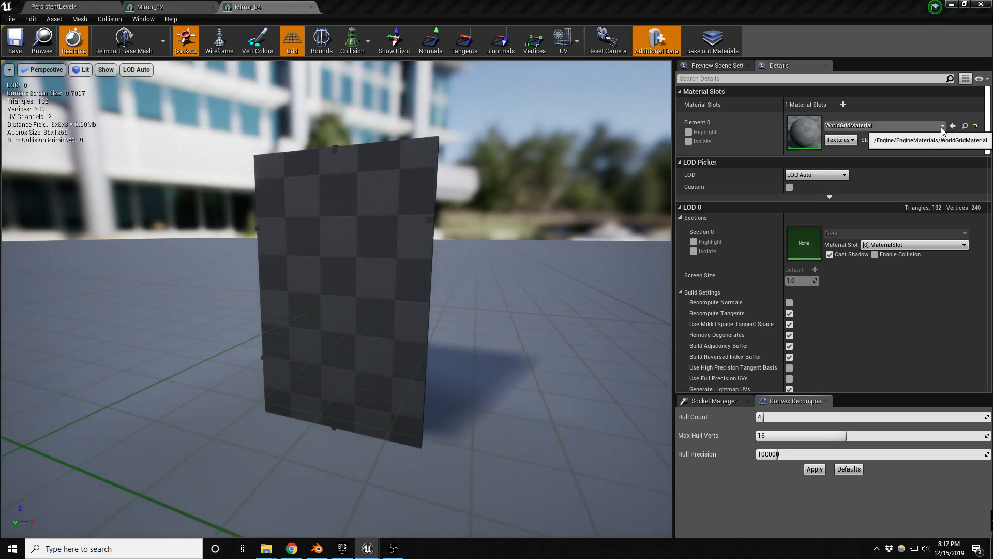
pyautogui.click(955, 130)
pyautogui.moveTo(473, 268); pyautogui.dragTo(517, 248, button='right')
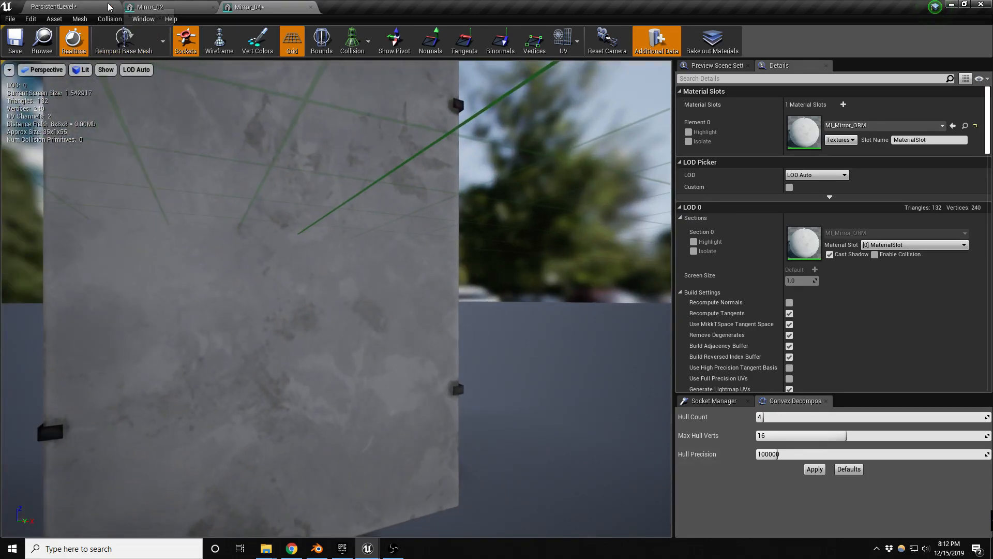
# - Check the unbroken mirror's new material in the level and save the changes
pyautogui.click(115, 10)
pyautogui.moveTo(439, 275)
pyautogui.mouseDown(button='right')
pyautogui.moveTo(489, 253)
pyautogui.moveTo(450, 272)
pyautogui.mouseUp(button='right')
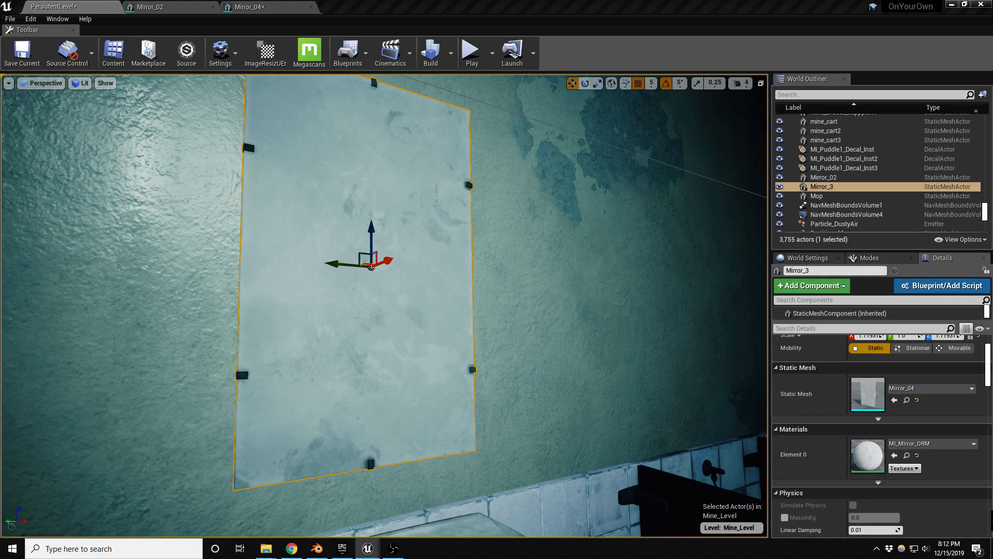
pyautogui.moveTo(381, 235); pyautogui.dragTo(382, 238, button='right')
pyautogui.hotkey('ctrl', 's')
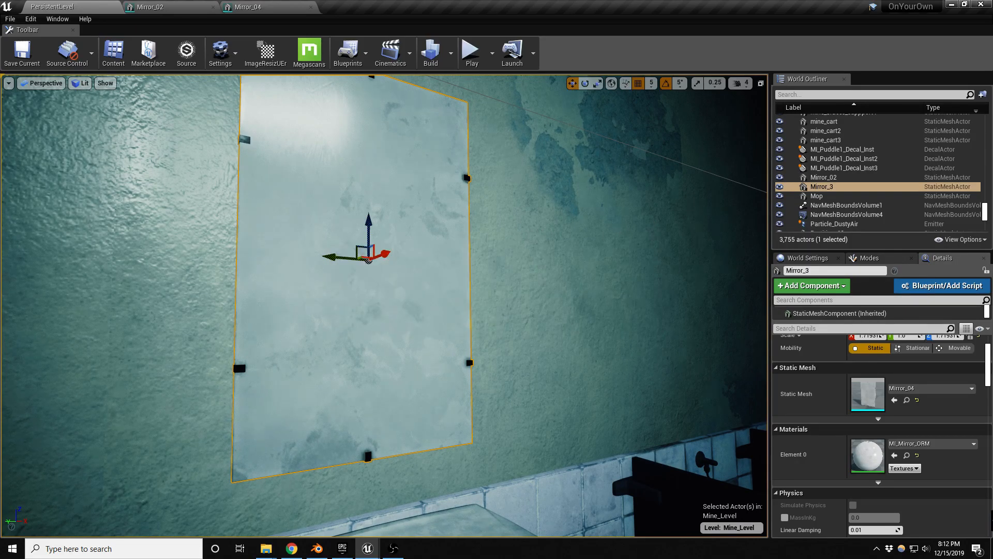
# - Examine the reflections on both mirrors above the washbasins from several distances and angles
pyautogui.moveTo(457, 286)
pyautogui.mouseDown(button='right')
pyautogui.moveTo(457, 320)
pyautogui.moveTo(466, 284)
pyautogui.mouseUp(button='right')
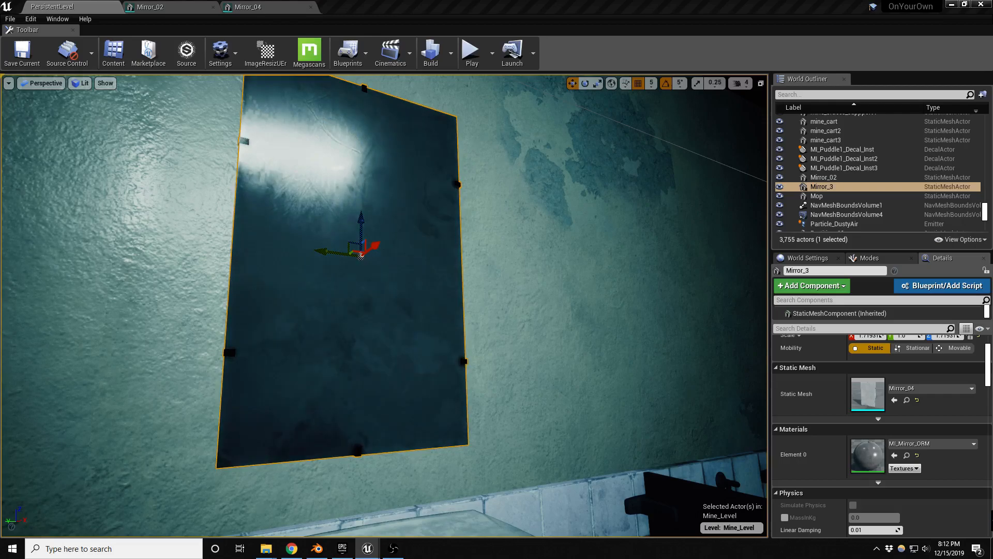
pyautogui.moveTo(568, 330); pyautogui.dragTo(716, 179, button='middle')
pyautogui.moveTo(384, 259); pyautogui.dragTo(383, 357, button='right')
pyautogui.moveTo(597, 335); pyautogui.dragTo(597, 319, button='right')
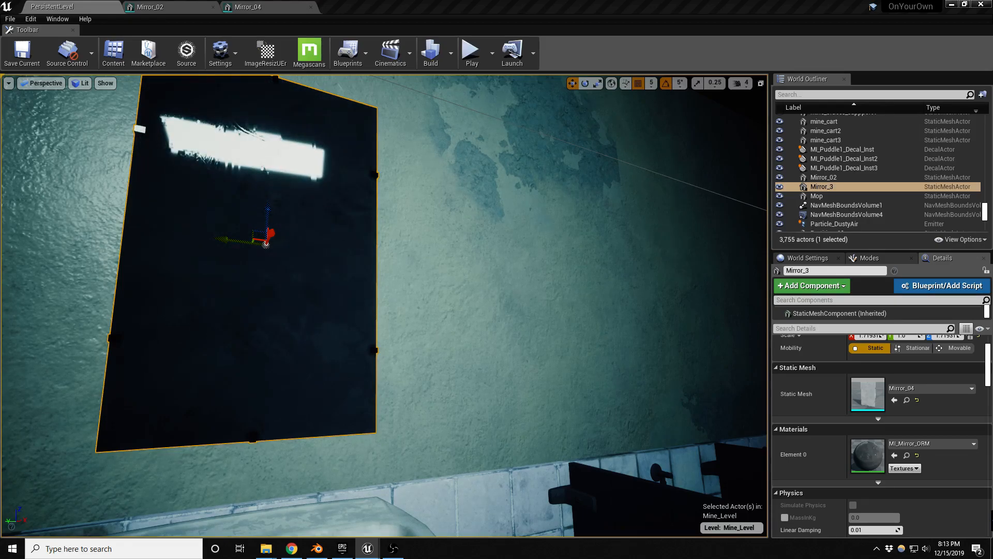
pyautogui.press('s')
pyautogui.moveTo(528, 299)
pyautogui.mouseDown(button='right')
pyautogui.moveTo(507, 352)
pyautogui.moveTo(507, 320)
pyautogui.moveTo(288, 311)
pyautogui.moveTo(496, 312)
pyautogui.moveTo(501, 339)
pyautogui.moveTo(501, 299)
pyautogui.moveTo(499, 357)
pyautogui.moveTo(504, 302)
pyautogui.moveTo(518, 290)
pyautogui.mouseUp(button='right')
pyautogui.press('w')
pyautogui.press('d')
pyautogui.press('w')
pyautogui.press('d')
pyautogui.press('a')
pyautogui.press('a')
pyautogui.press('w')
pyautogui.press('w')
pyautogui.press('e')
pyautogui.press('s')
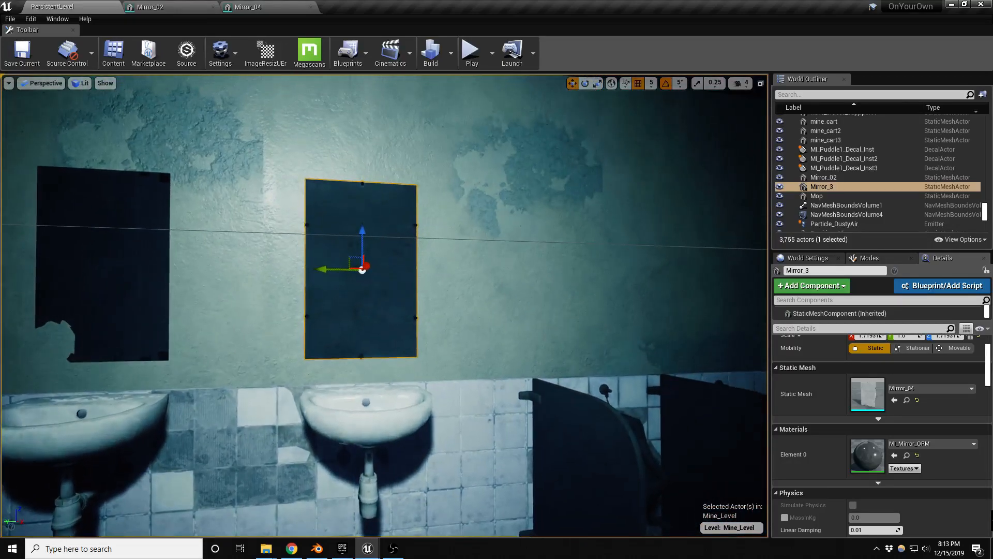
pyautogui.moveTo(501, 300); pyautogui.dragTo(466, 321, button='middle')
pyautogui.moveTo(490, 302)
pyautogui.mouseDown(button='right')
pyautogui.moveTo(444, 292)
pyautogui.moveTo(488, 295)
pyautogui.mouseUp(button='right')
pyautogui.press('w')
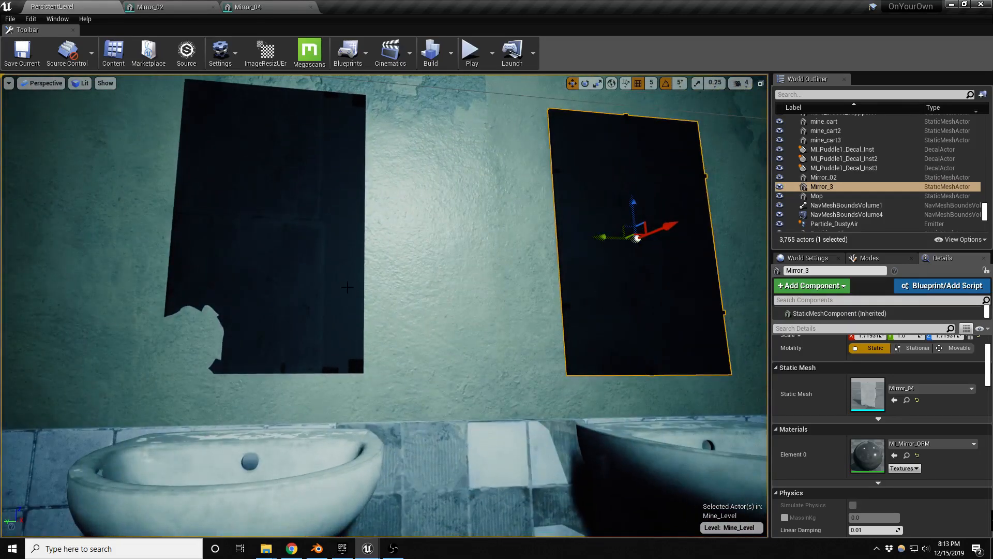
# - Delete the broken mirror and place a duplicate of the intact mirror above the first washbasin
pyautogui.click(321, 293)
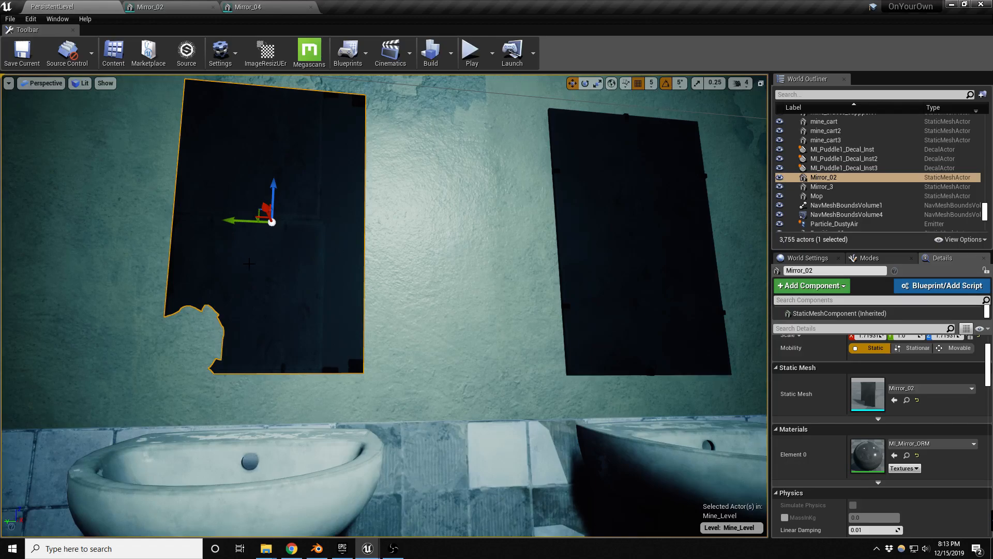
pyautogui.press('Delete')
pyautogui.click(606, 237)
pyautogui.keyDown('alt'); pyautogui.moveTo(606, 237); pyautogui.dragTo(190, 244); pyautogui.keyUp('alt')
# - Rotate the duplicated mirror by -180 degrees in the plane of the wall and save the level
pyautogui.press('e')
pyautogui.moveTo(308, 228); pyautogui.dragTo(251, 301)
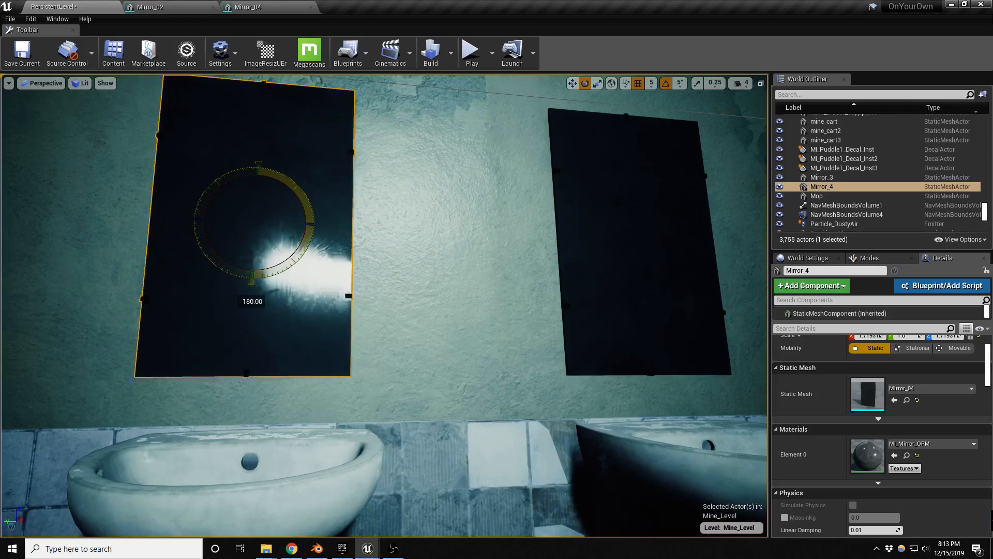
pyautogui.moveTo(503, 264); pyautogui.dragTo(534, 285, button='right')
pyautogui.press('s')
pyautogui.moveTo(513, 263); pyautogui.dragTo(506, 310, button='middle')
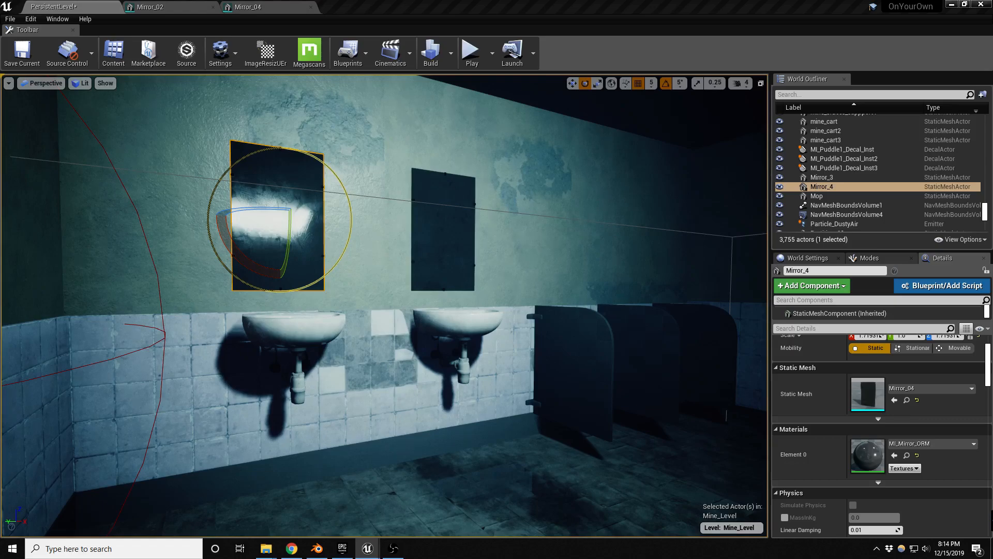
pyautogui.moveTo(433, 336); pyautogui.dragTo(441, 332, button='right')
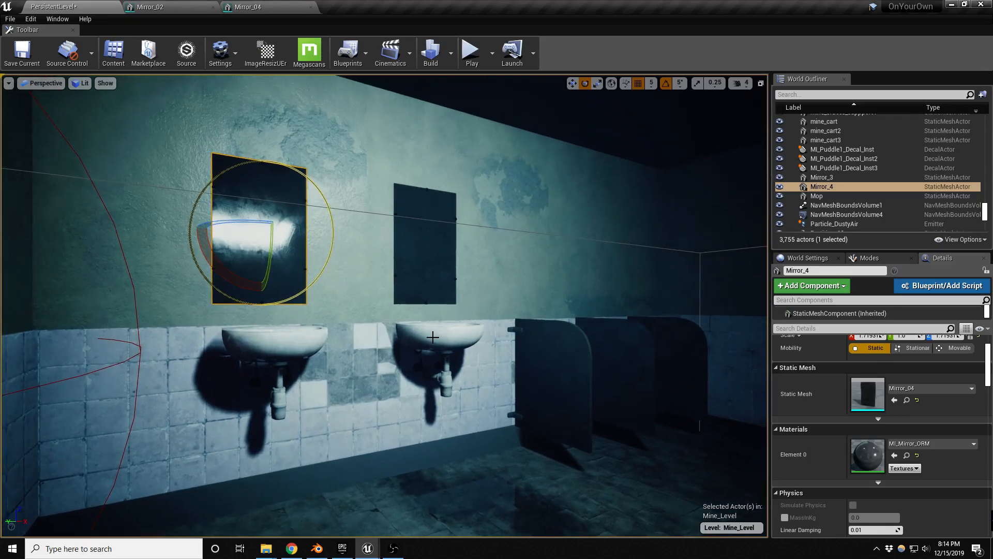
pyautogui.hotkey('ctrl', 's')
# - Examine the nearest bathroom partition, Partition_3, up close in wireframe and lit display
pyautogui.click(549, 393)
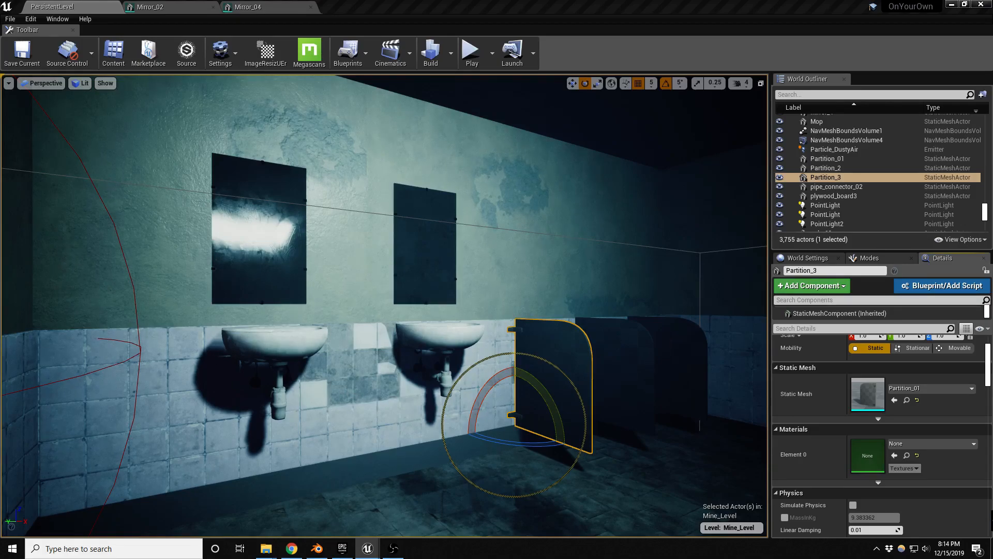
pyautogui.press('w')
pyautogui.moveTo(555, 424); pyautogui.dragTo(497, 421, button='right')
pyautogui.press('a')
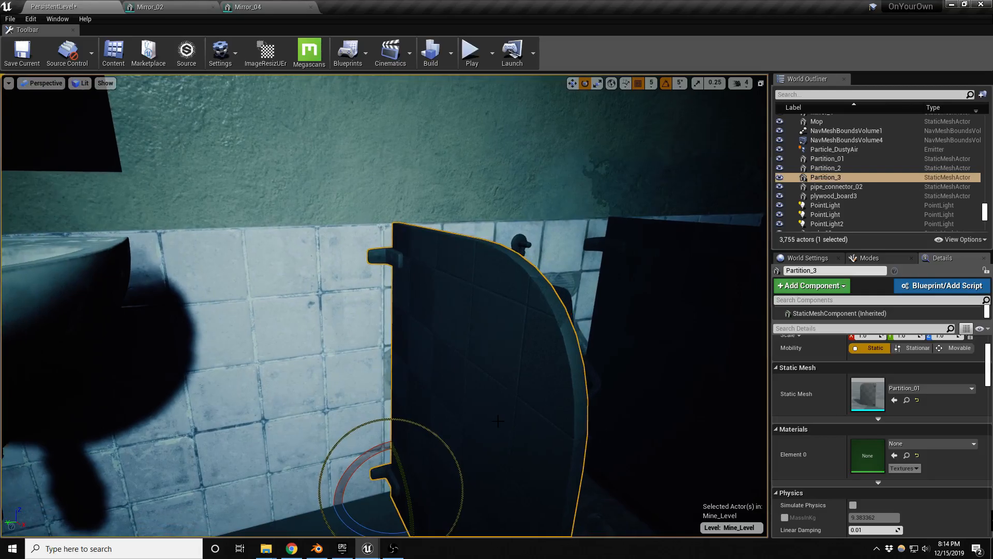
pyautogui.press('F1')
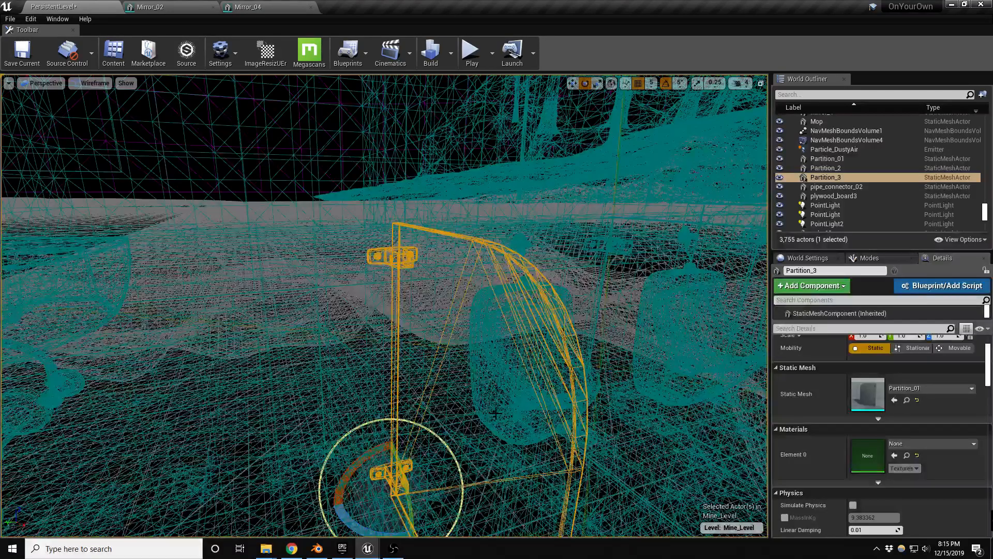
pyautogui.scroll(5, 390, 273)
pyautogui.moveTo(390, 273)
pyautogui.mouseDown(button='right')
pyautogui.moveTo(389, 233)
pyautogui.moveTo(399, 276)
pyautogui.moveTo(389, 272)
pyautogui.mouseUp(button='right')
pyautogui.press('s')
pyautogui.hotkey('alt', '4')
pyautogui.press('d')
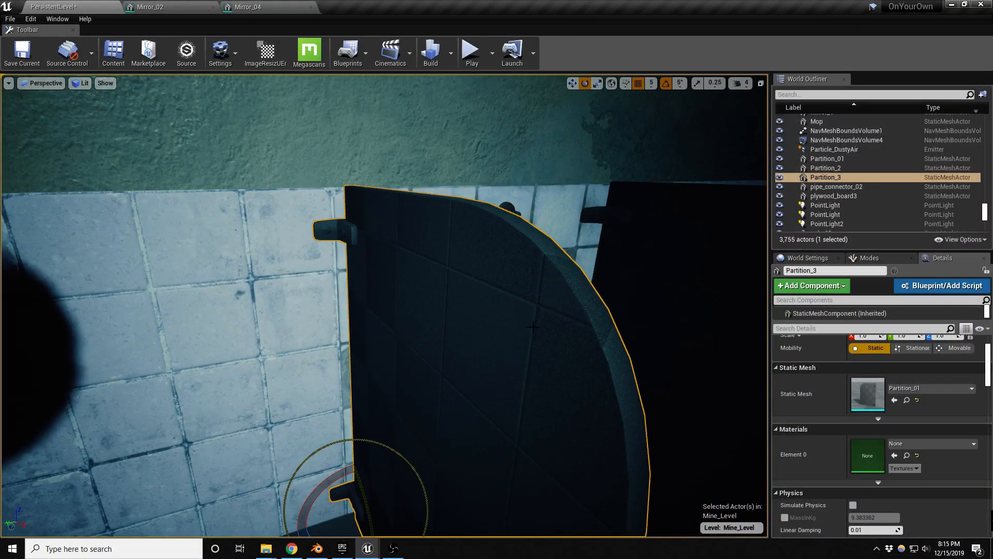
pyautogui.press('s')
pyautogui.click(931, 388)
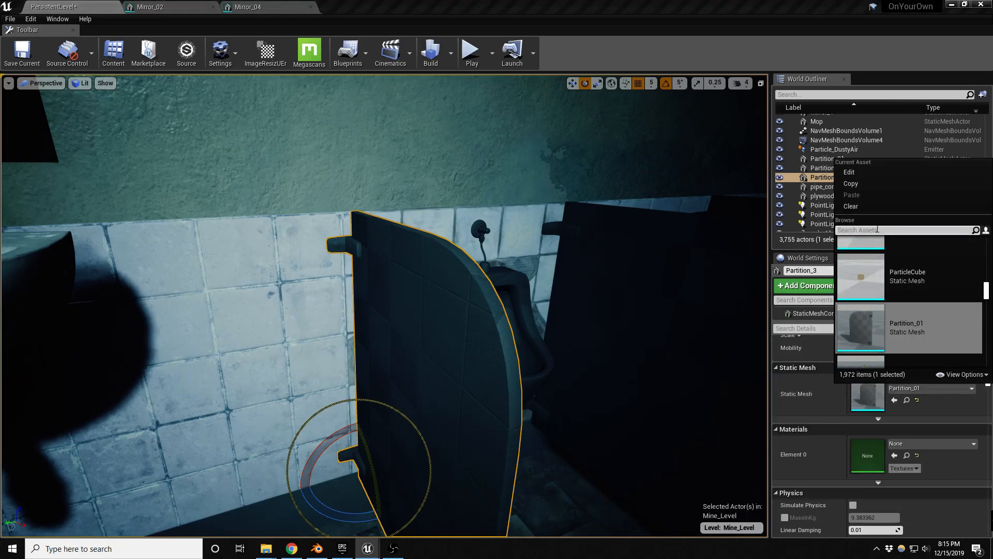
pyautogui.write('painted')
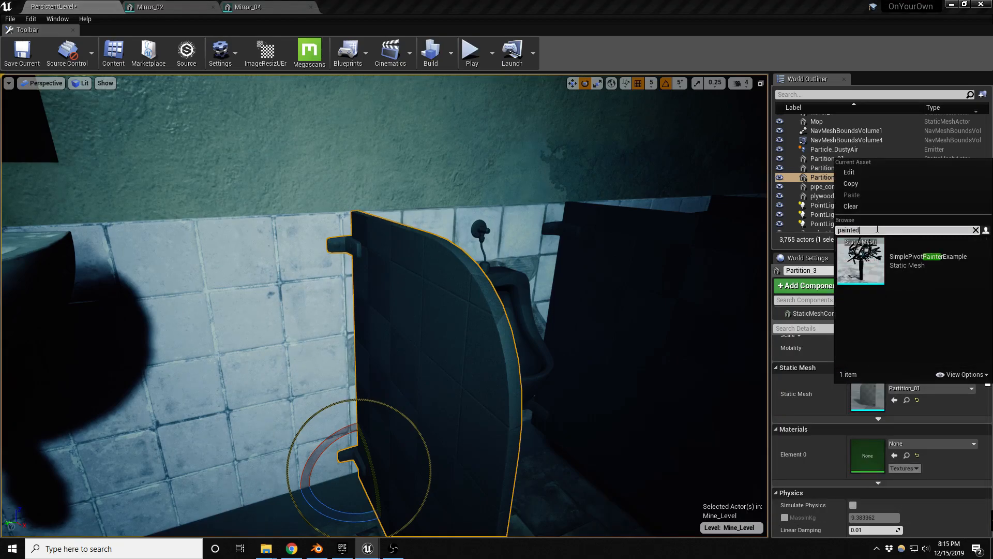
pyautogui.press('BackSpace')
pyautogui.press('BackSpace')
pyautogui.press('BackSpace')
pyautogui.press('BackSpace')
pyautogui.press('BackSpace')
pyautogui.press('BackSpace')
pyautogui.press('BackSpace')
pyautogui.write('metal')
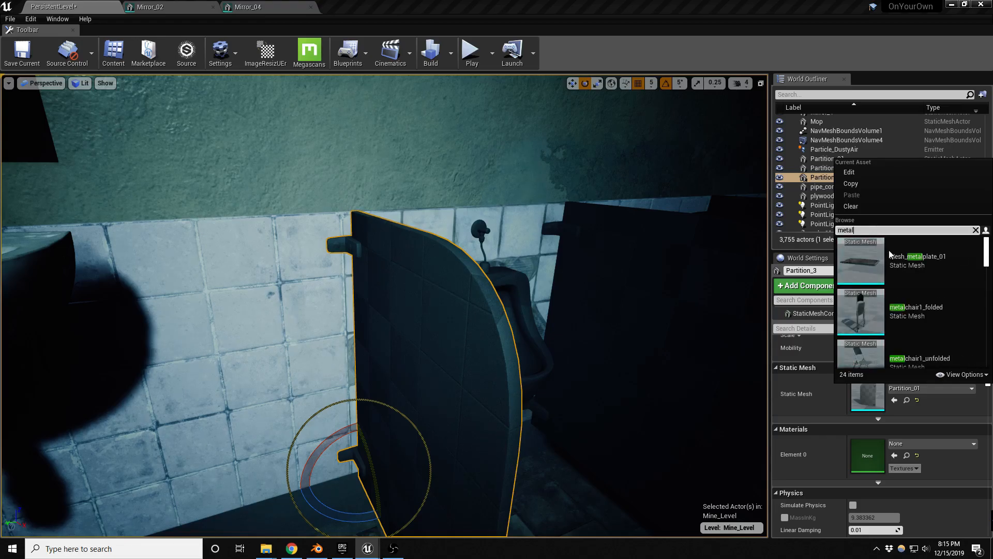
pyautogui.scroll(-5, 952, 311)
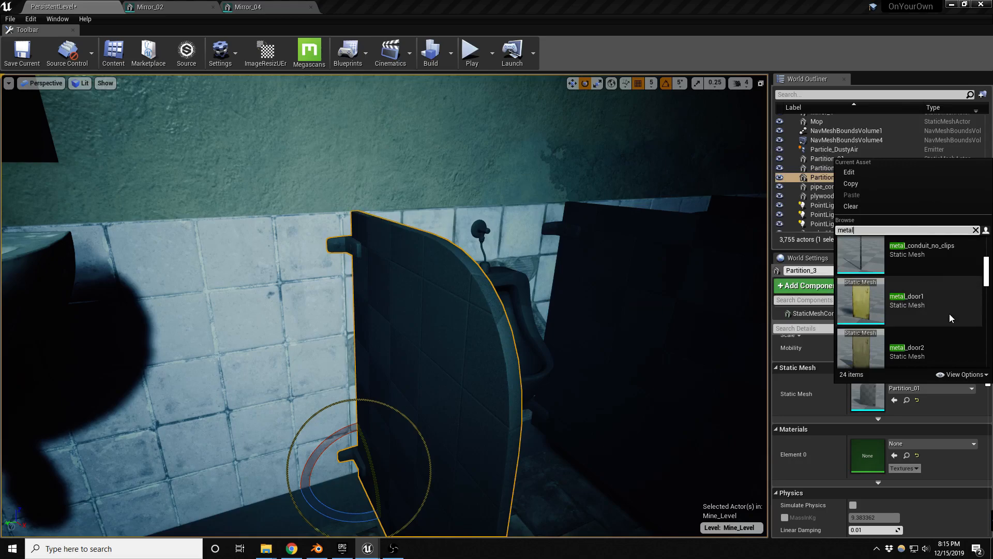
pyautogui.scroll(-2, 948, 313)
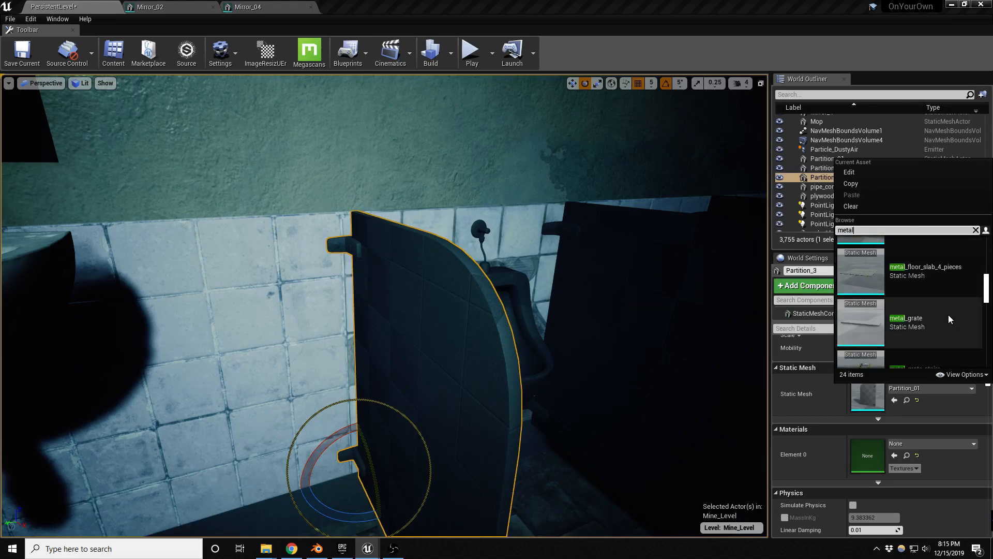
# - Search the materials for "metal" and assign bunk_metal to Partition_3
pyautogui.click(917, 444)
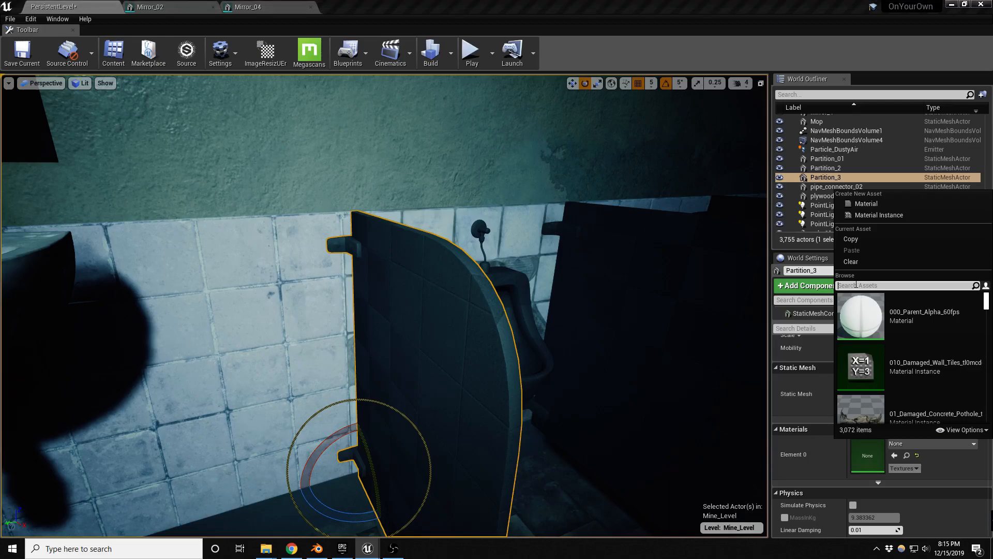
pyautogui.write('metal')
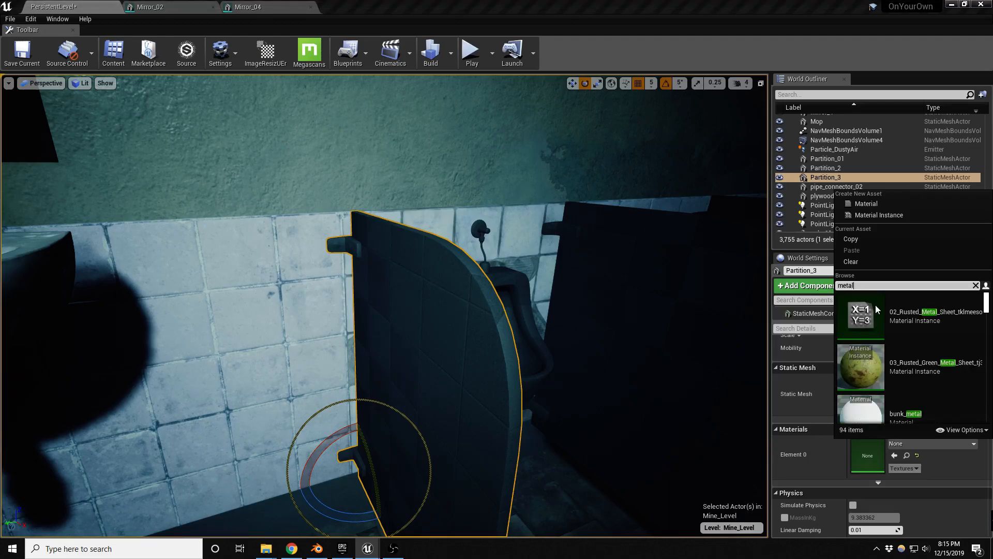
pyautogui.scroll(-1, 931, 339)
pyautogui.scroll(-1, 932, 340)
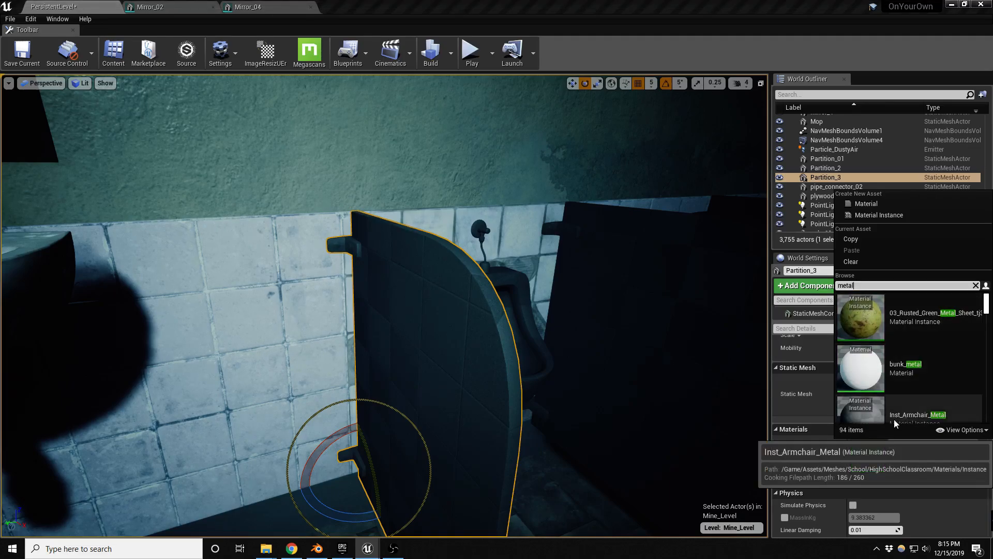
pyautogui.click(899, 371)
pyautogui.moveTo(626, 374); pyautogui.dragTo(644, 384, button='right')
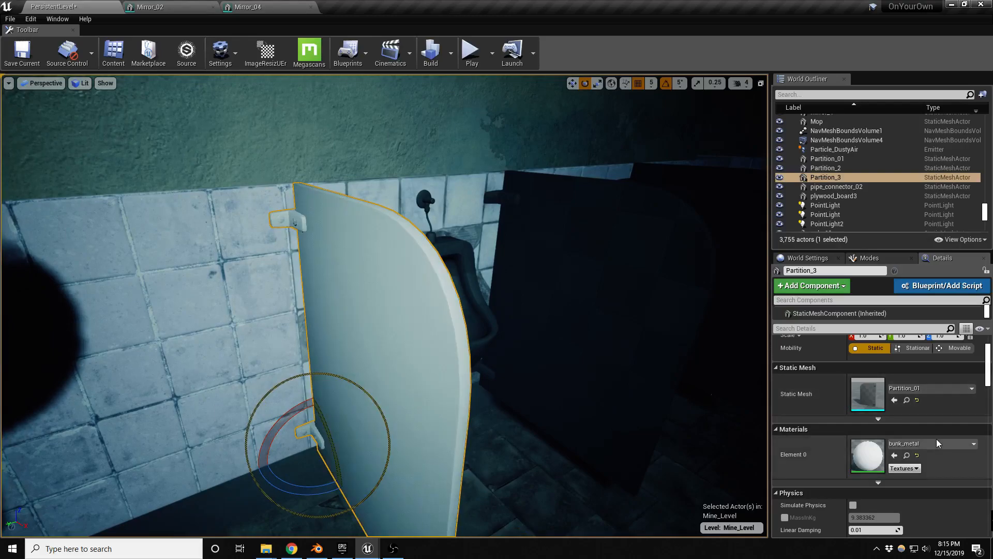
pyautogui.moveTo(610, 391); pyautogui.dragTo(595, 409, button='right')
# - Open the Partition_01 mesh, close the Mirror_02 and Mirror_04 mesh editors, and save the level
pyautogui.doubleClick(871, 405)
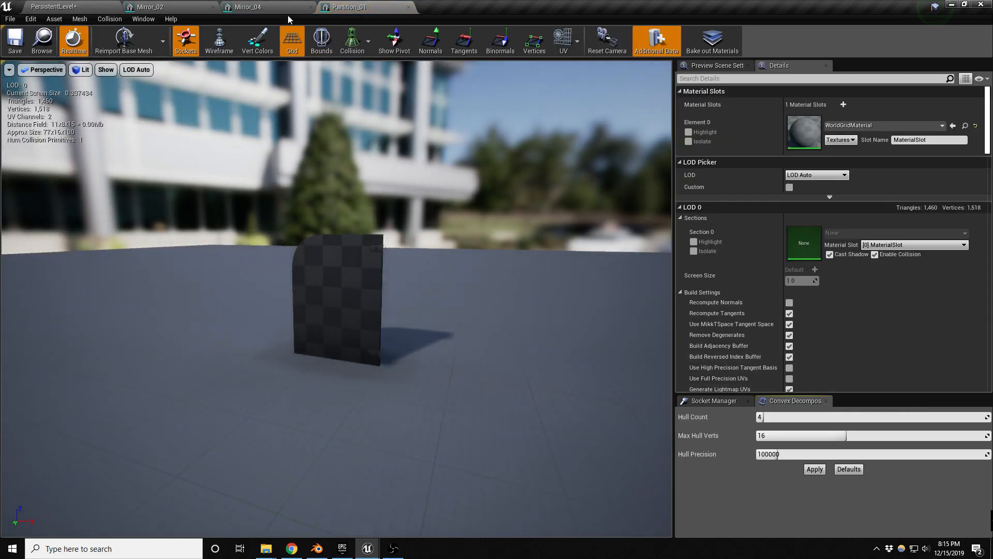
pyautogui.click(205, 8)
pyautogui.click(212, 7)
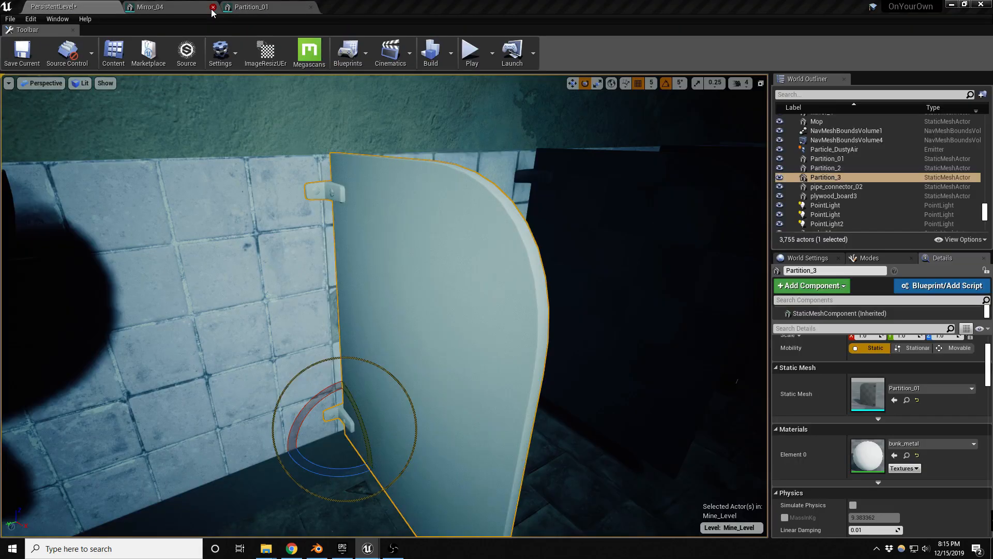
pyautogui.click(212, 8)
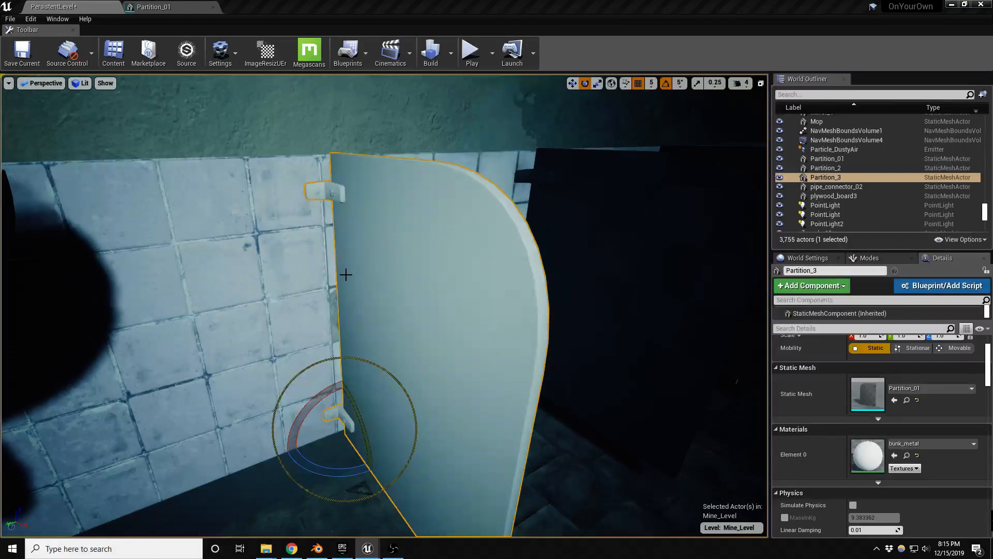
pyautogui.hotkey('ctrl', 's')
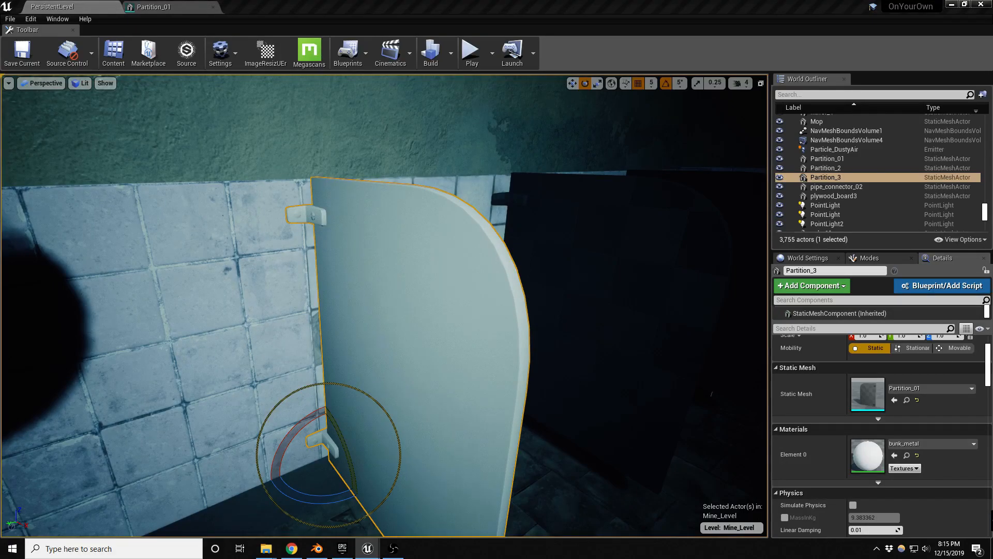
pyautogui.press('XF86AudioLowerVolume')
pyautogui.press('XF86AudioLowerVolume')
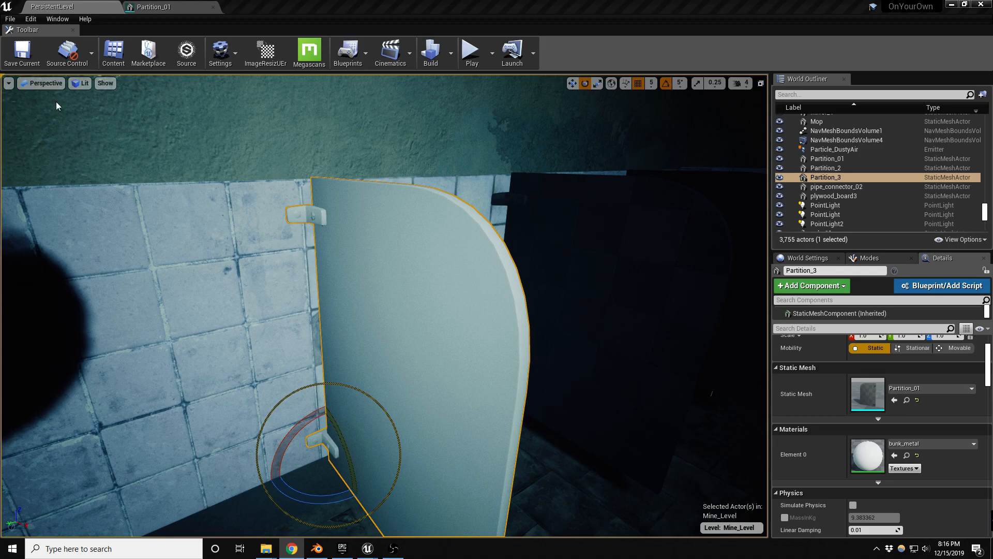
# - Assign the M_Shiny_Metal material to Partition_3 in the level
pyautogui.click(74, 8)
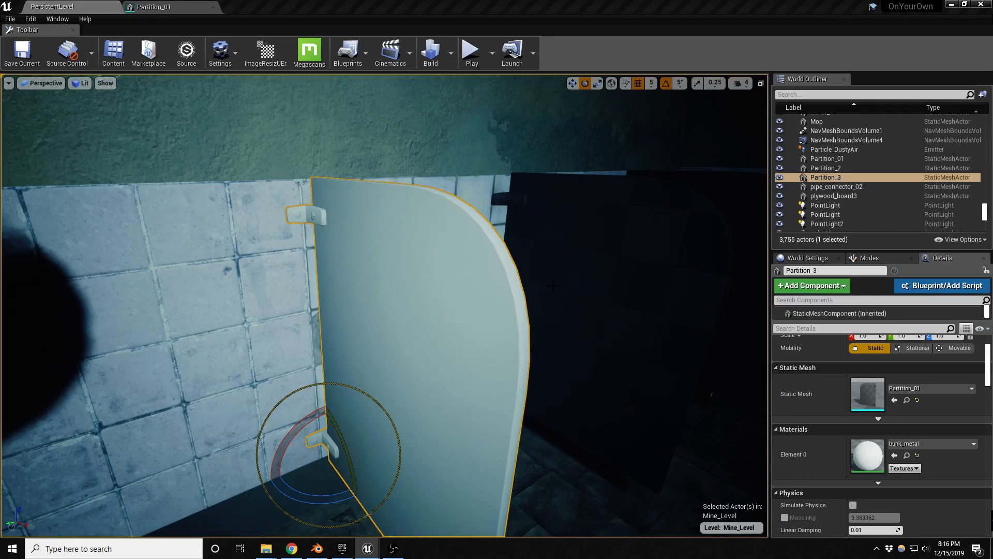
pyautogui.click(894, 456)
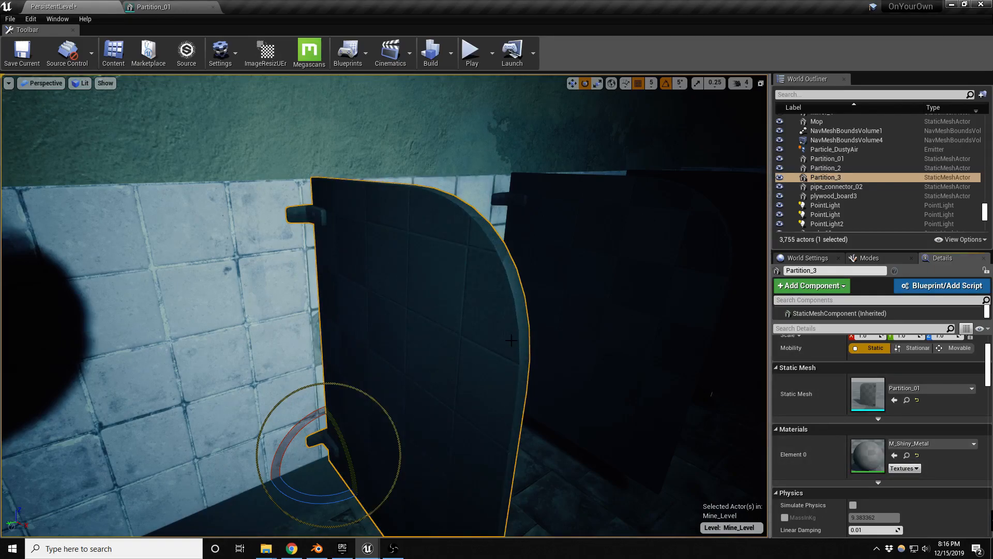
pyautogui.moveTo(508, 336); pyautogui.dragTo(533, 320, button='right')
pyautogui.moveTo(517, 356)
pyautogui.mouseDown(button='right')
pyautogui.moveTo(519, 366)
pyautogui.moveTo(521, 356)
pyautogui.mouseUp(button='right')
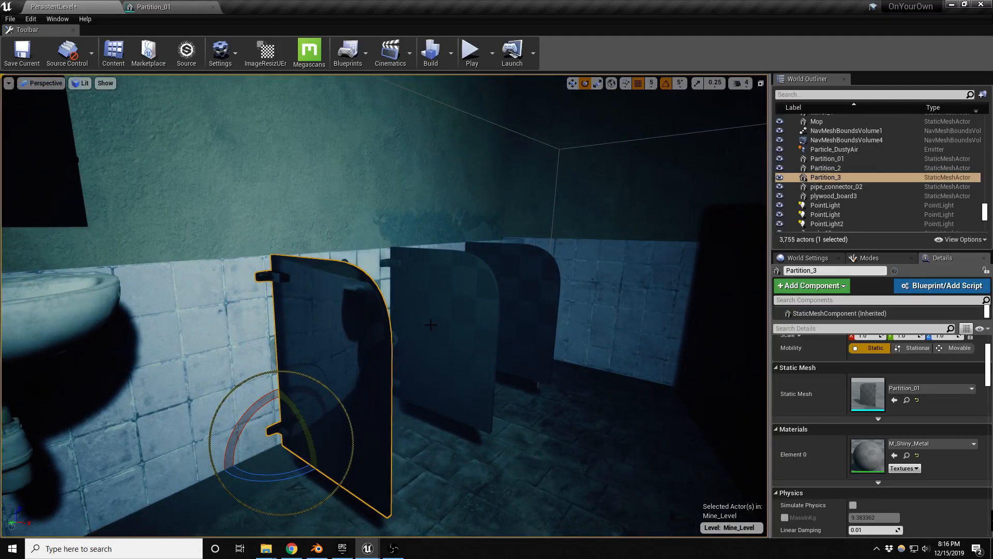
pyautogui.click(396, 547)
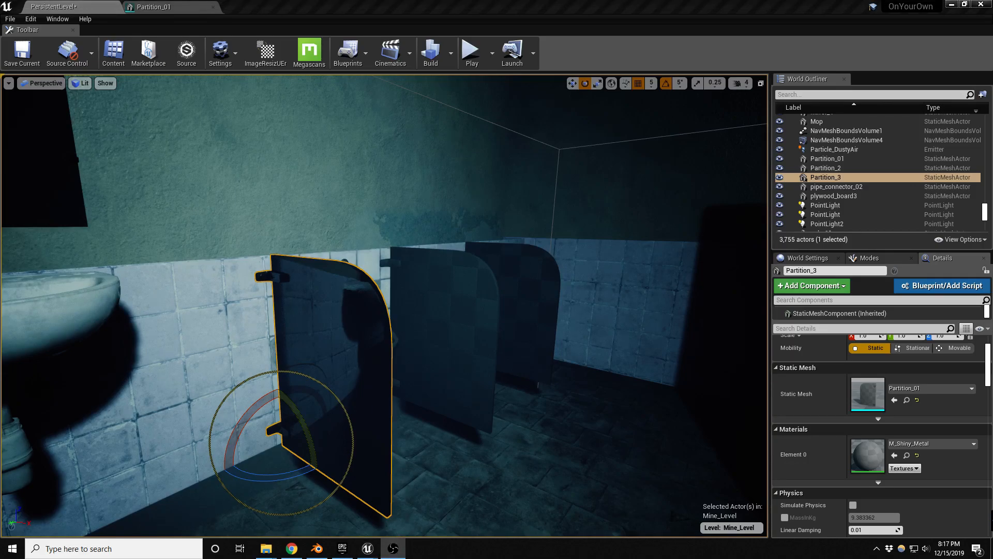
pyautogui.press('XF86AudioPlay')
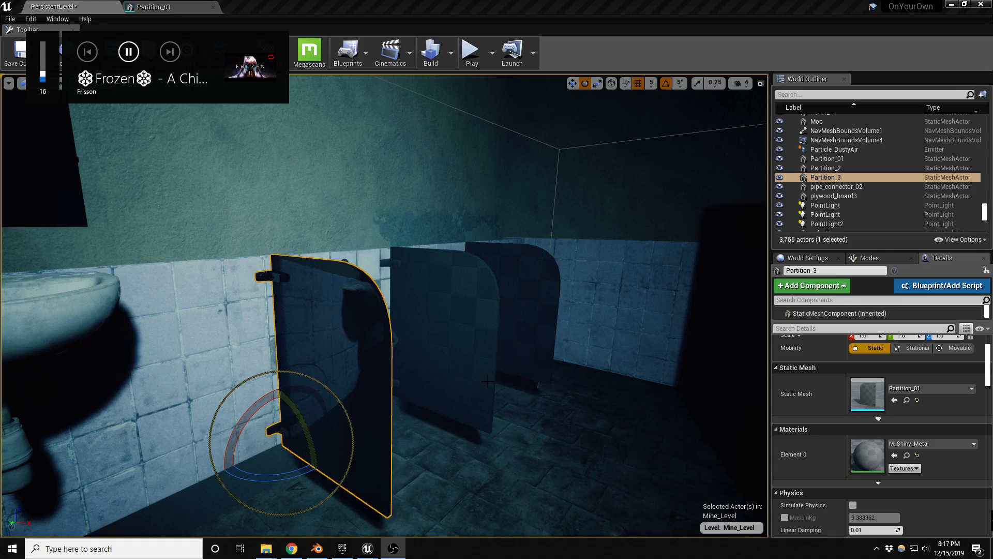
pyautogui.moveTo(484, 383); pyautogui.dragTo(483, 372)
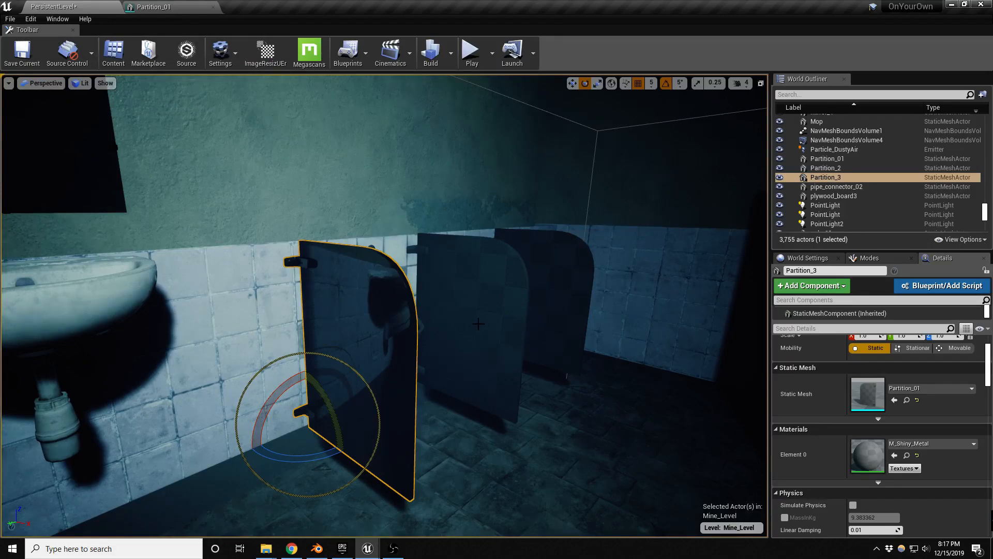
# - Assign M_Shiny_Metal to the material slot of the Partition_01 mesh and save the mesh
pyautogui.click(165, 7)
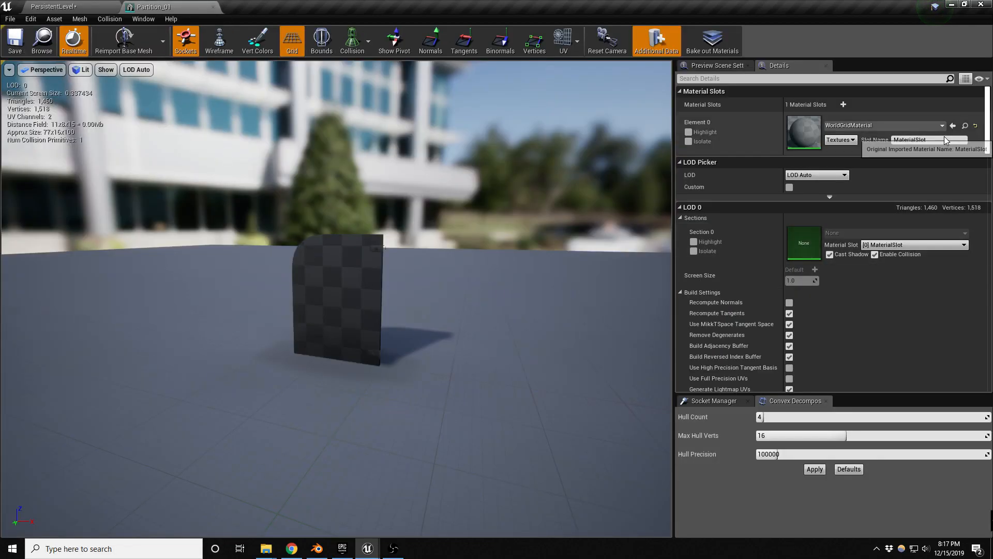
pyautogui.click(953, 125)
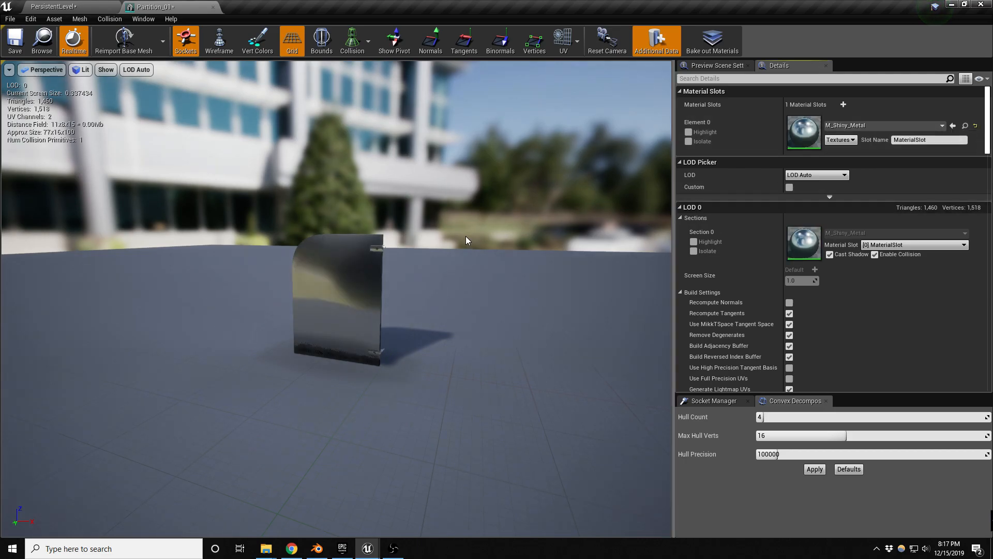
pyautogui.click(15, 40)
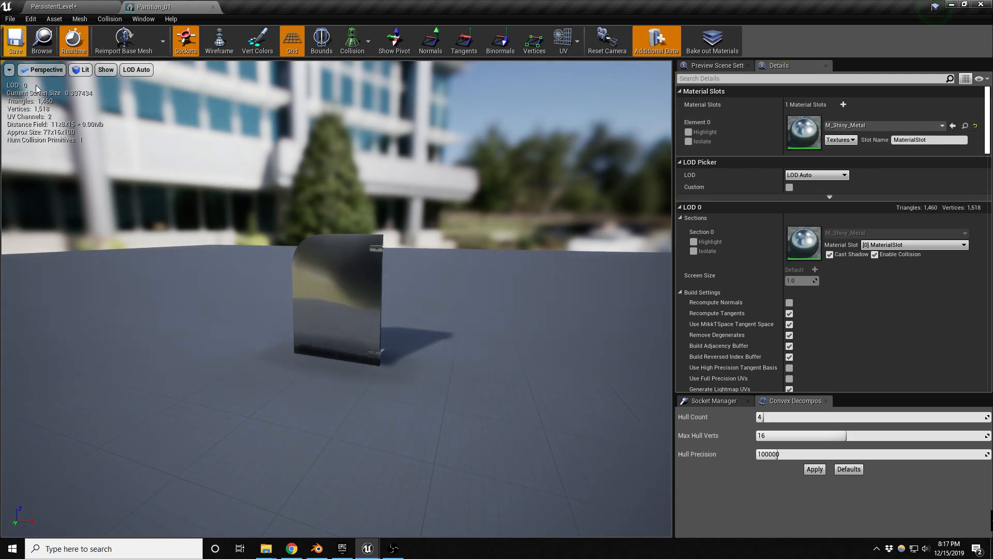
# - Return to the level and examine the metal material on the partitions between the urinals
pyautogui.click(78, 7)
pyautogui.moveTo(249, 211); pyautogui.dragTo(220, 225, button='right')
pyautogui.press('d')
pyautogui.press('d')
pyautogui.press('w')
pyautogui.press('d')
pyautogui.press('a')
pyautogui.press('s')
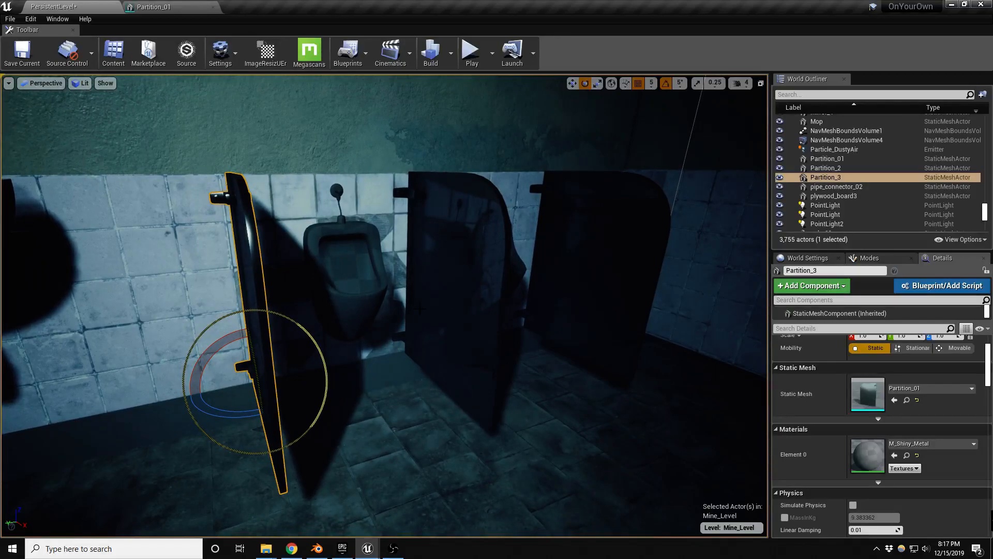
pyautogui.hotkey('ctrl', 's')
pyautogui.moveTo(407, 352)
pyautogui.mouseDown(button='right')
pyautogui.moveTo(383, 350)
pyautogui.moveTo(407, 357)
pyautogui.moveTo(434, 334)
pyautogui.moveTo(473, 342)
pyautogui.moveTo(409, 365)
pyautogui.mouseUp(button='right')
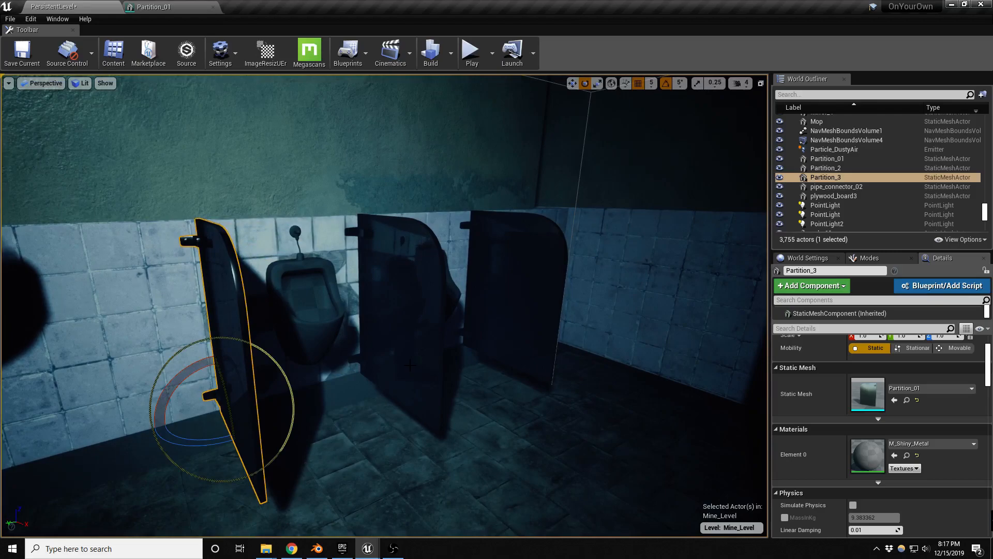
# - Open the static mesh of the Urinal2 actor, the urinal between the nearest two partitions, for editing
pyautogui.click(398, 333)
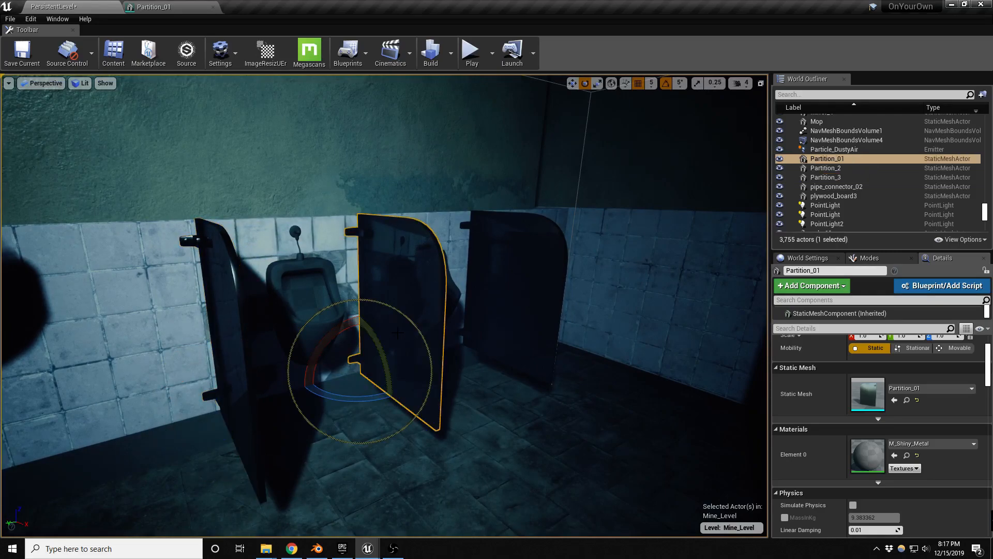
pyautogui.click(306, 312)
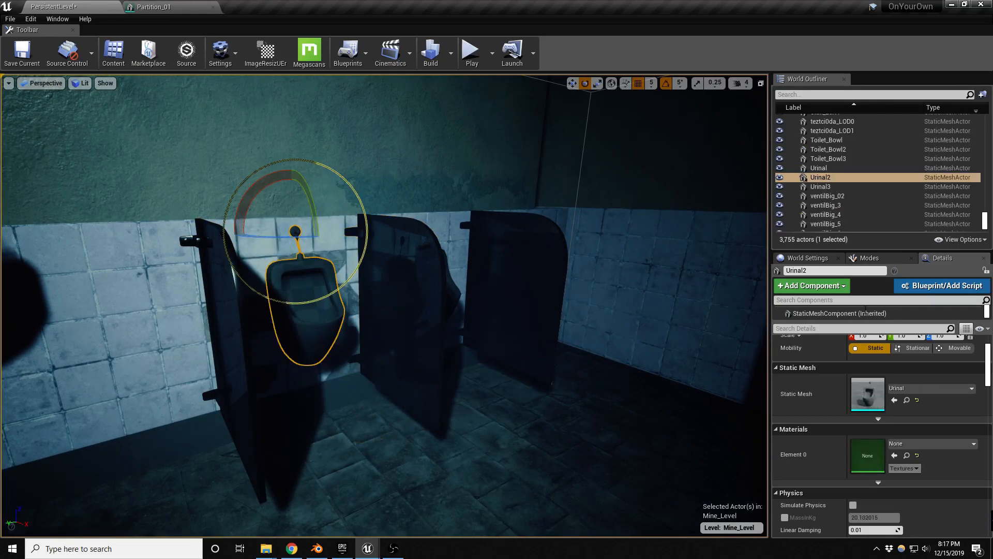
pyautogui.doubleClick(877, 399)
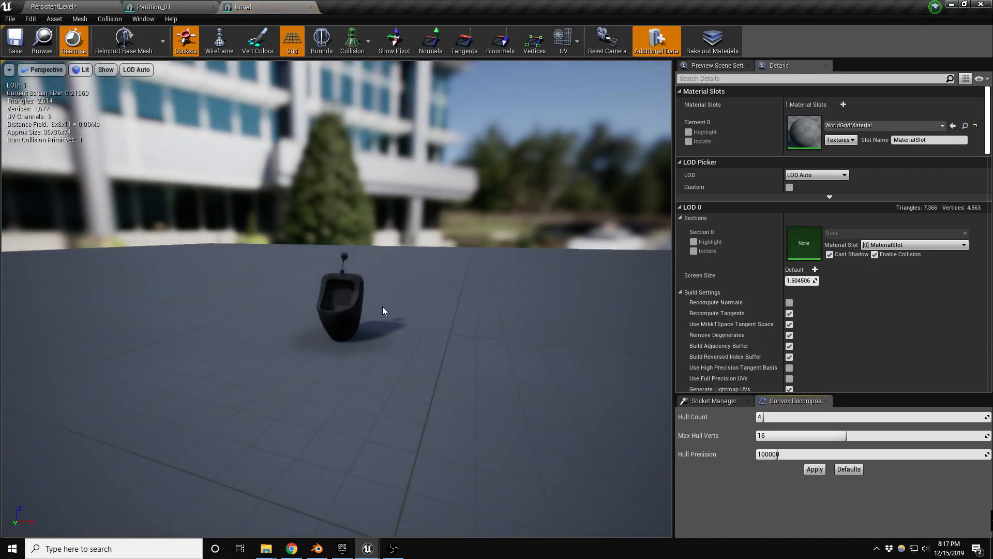
pyautogui.scroll(3, 344, 306)
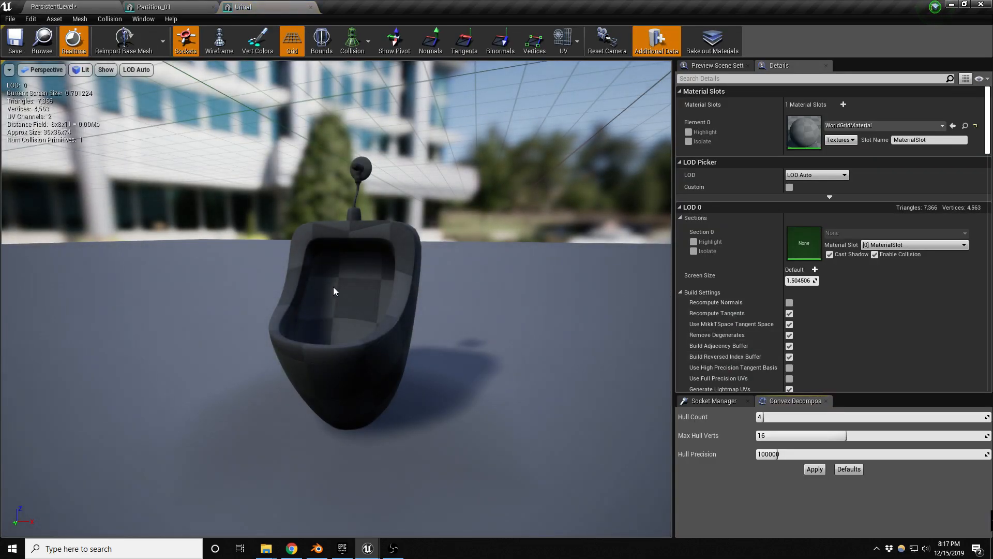
pyautogui.press('XF86AudioLowerVolume')
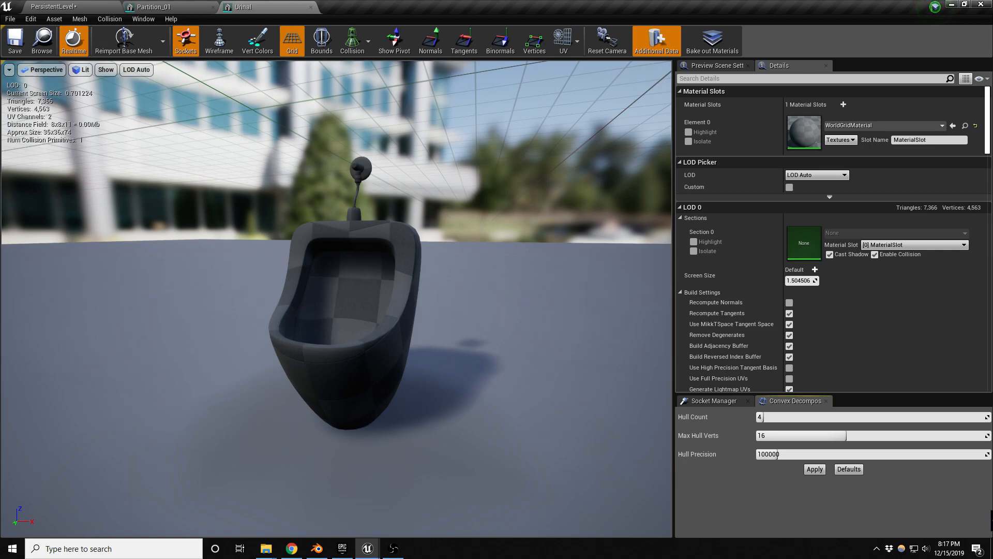
pyautogui.press('XF86AudioLowerVolume')
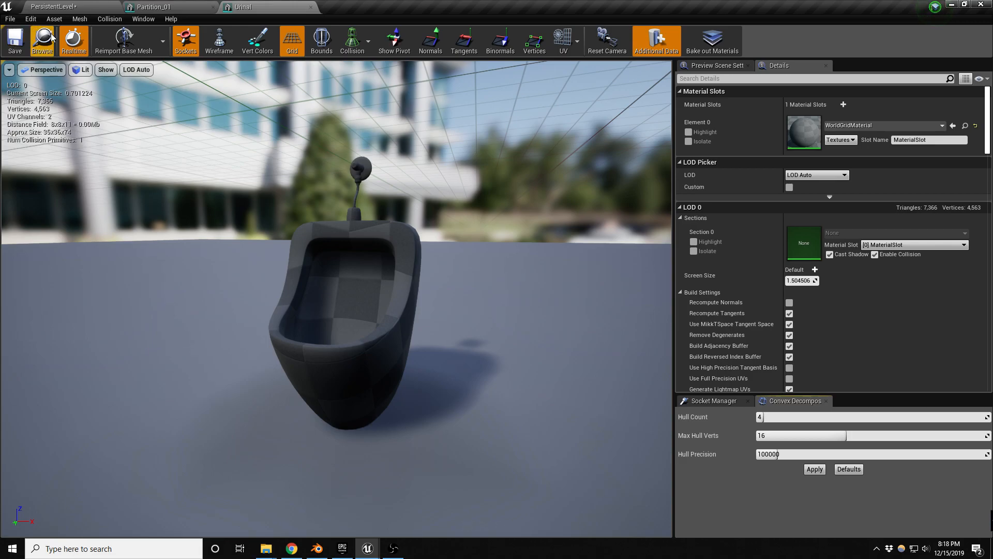
# - Return to the level and examine the urinals, partitions and the neighbouring stall door from several angles
pyautogui.click(98, 7)
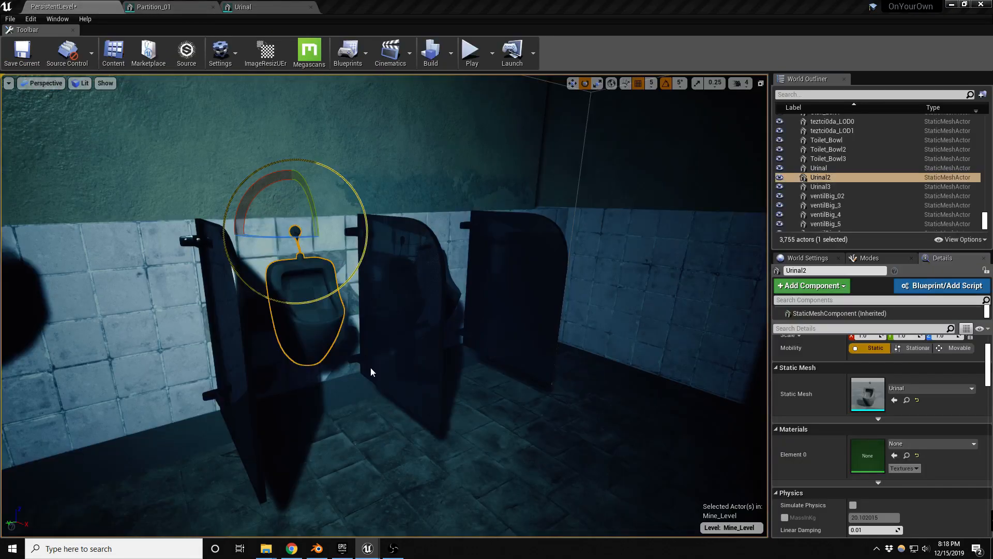
pyautogui.moveTo(368, 365); pyautogui.dragTo(392, 382, button='right')
pyautogui.moveTo(436, 309); pyautogui.dragTo(422, 294, button='right')
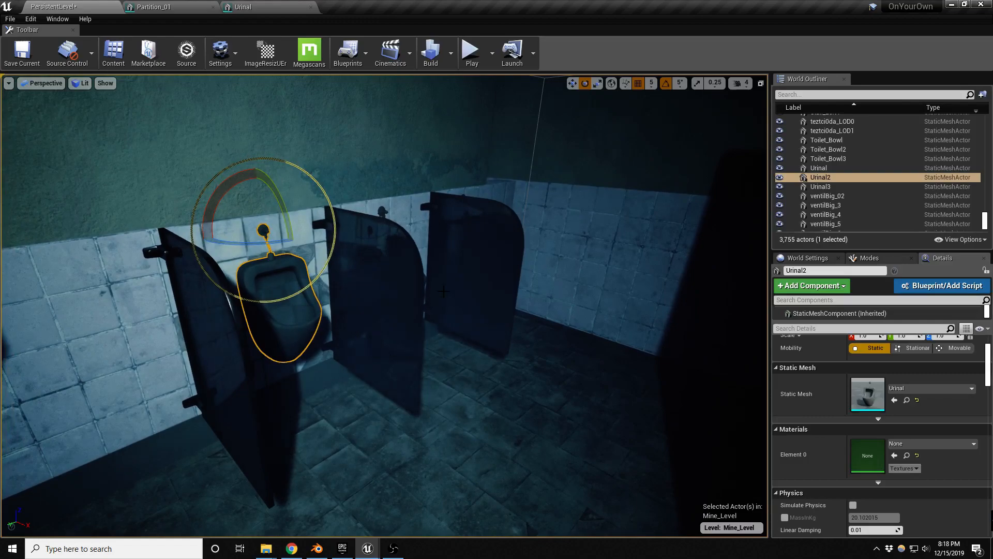
pyautogui.moveTo(327, 362); pyautogui.dragTo(436, 368, button='right')
pyautogui.press('s')
pyautogui.press('w')
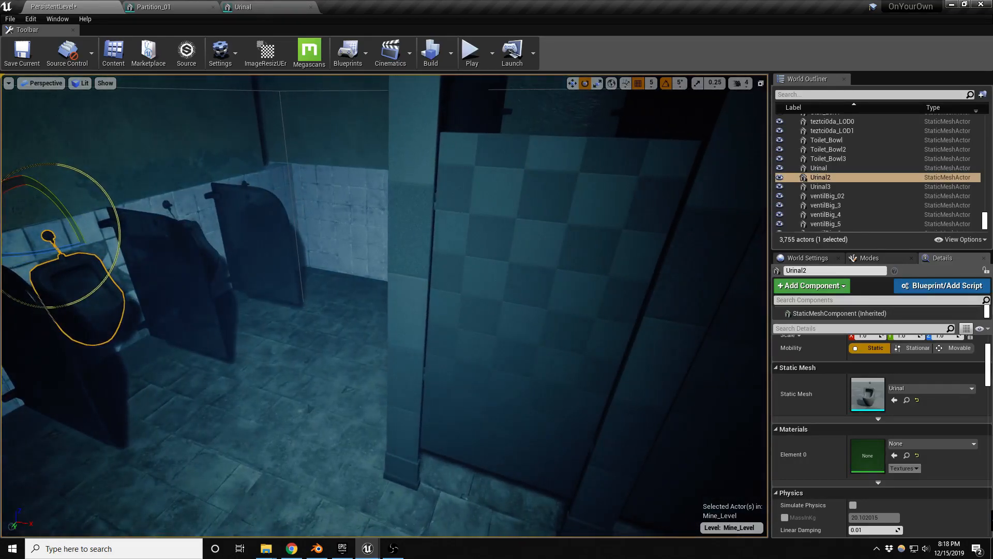
pyautogui.moveTo(330, 347)
pyautogui.mouseDown(button='right')
pyautogui.moveTo(402, 346)
pyautogui.moveTo(329, 352)
pyautogui.mouseUp(button='right')
pyautogui.press('e')
pyautogui.press('s')
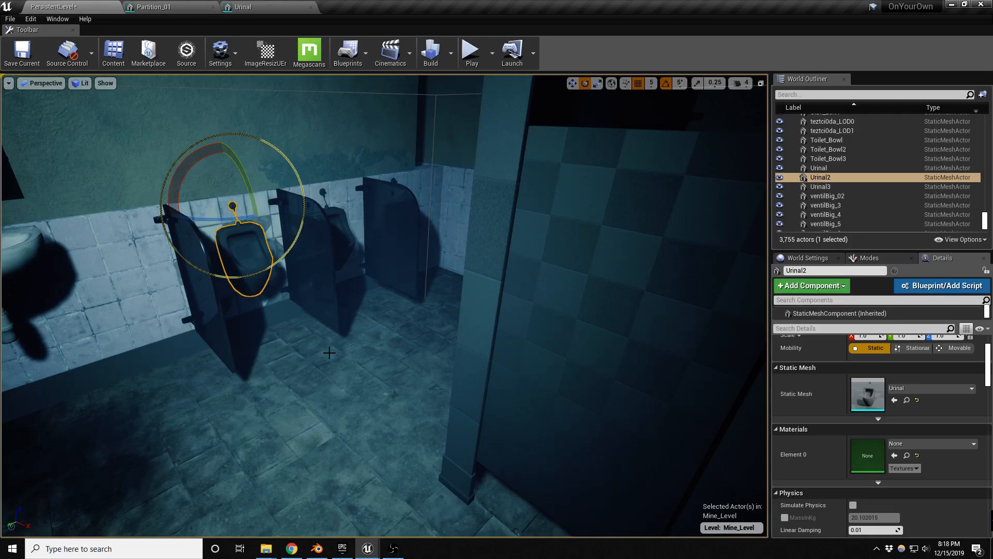
pyautogui.moveTo(330, 351); pyautogui.dragTo(288, 347, button='right')
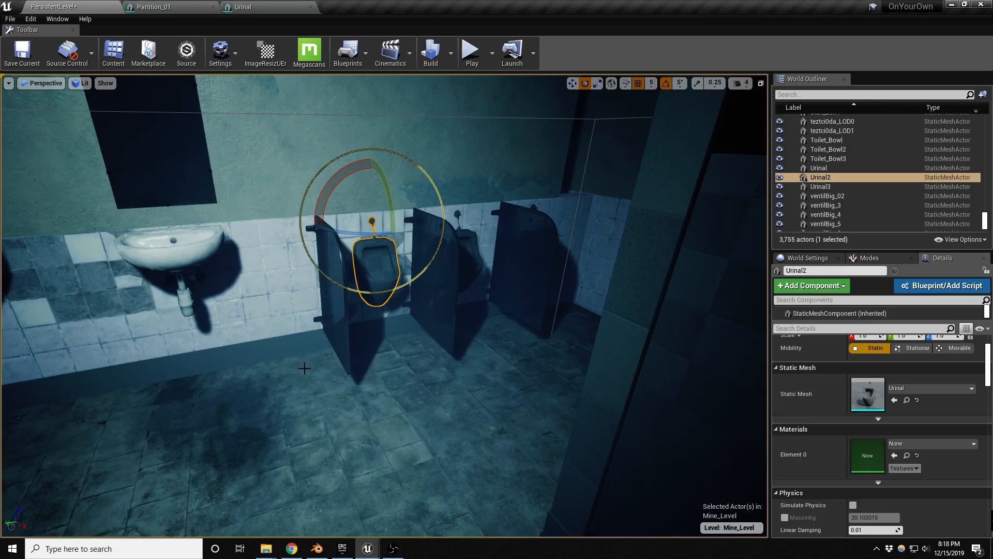
# - Examine the Urinal mesh in its editor, comparing the wireframe and lit displays
pyautogui.click(241, 8)
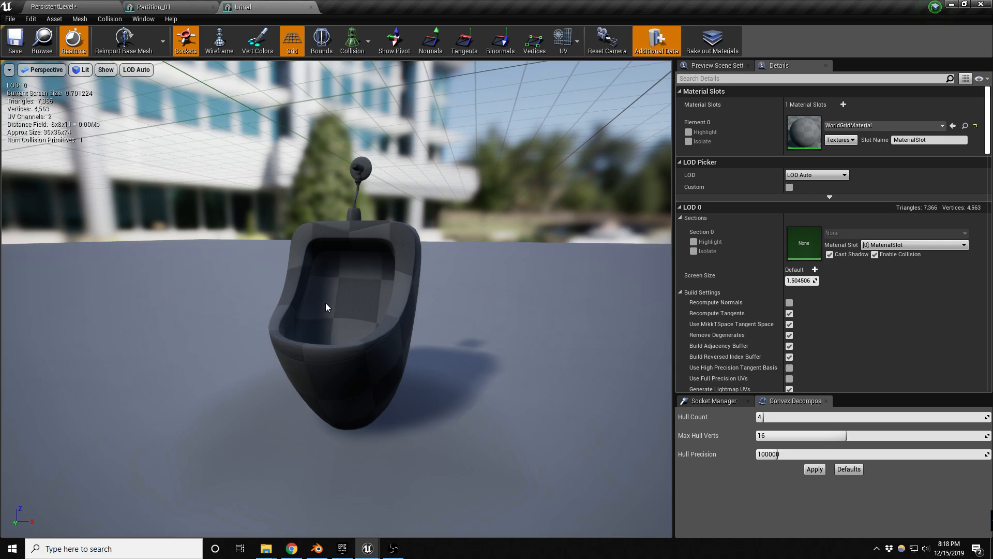
pyautogui.moveTo(340, 346); pyautogui.dragTo(347, 347, button='right')
pyautogui.hotkey('alt', '2')
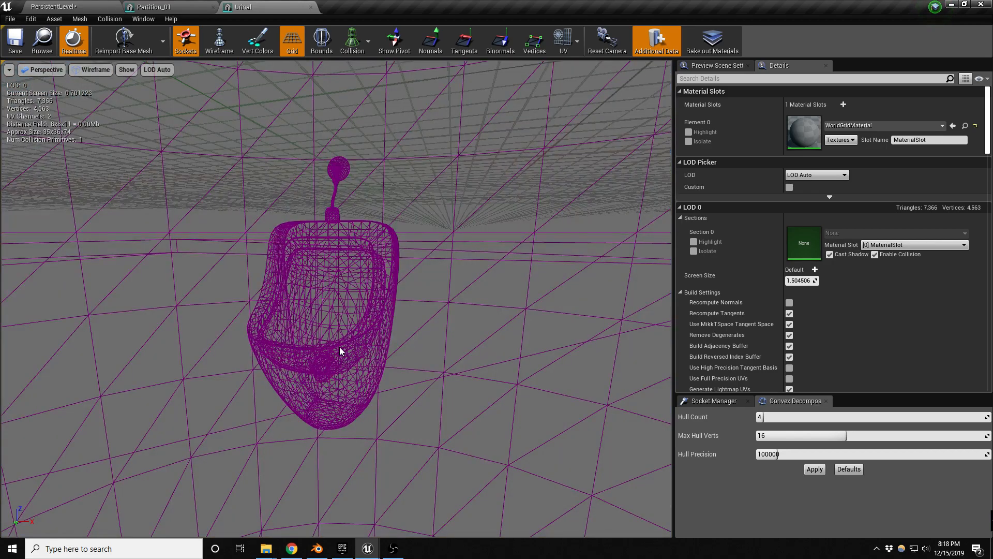
pyautogui.hotkey('alt', '4')
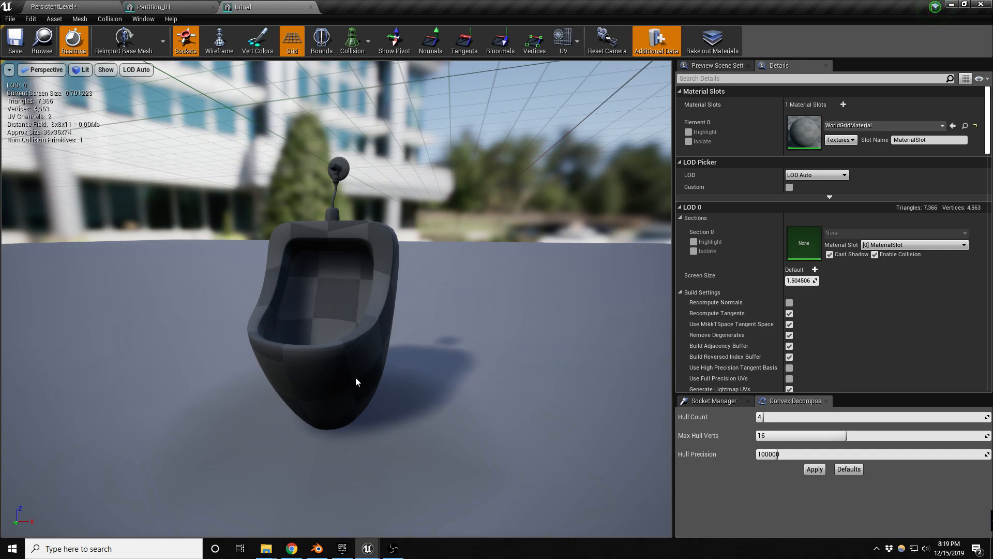
pyautogui.hotkey('alt', '3')
pyautogui.hotkey('alt', '2')
pyautogui.keyDown('alt'); pyautogui.moveTo(355, 377); pyautogui.dragTo(332, 317); pyautogui.keyUp('alt')
pyautogui.hotkey('alt', '4')
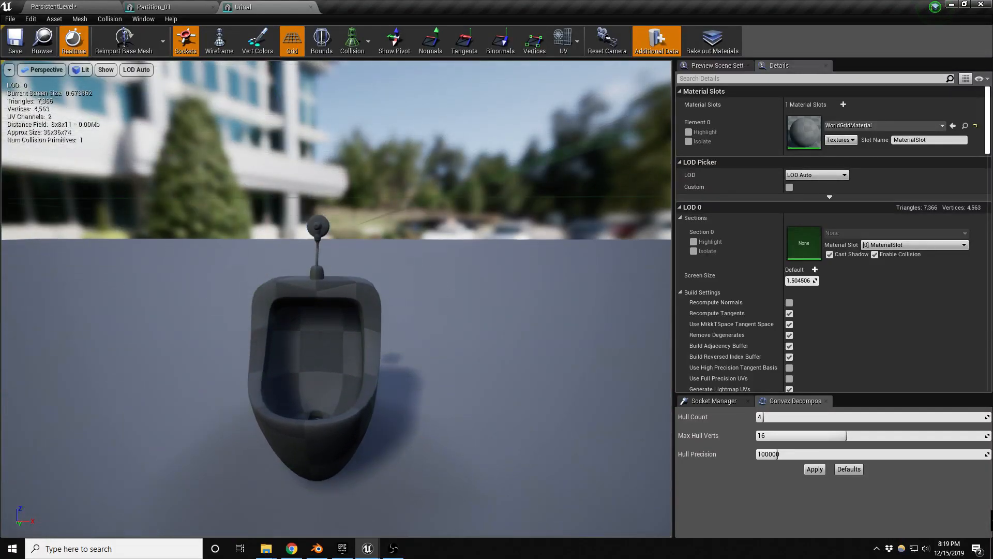
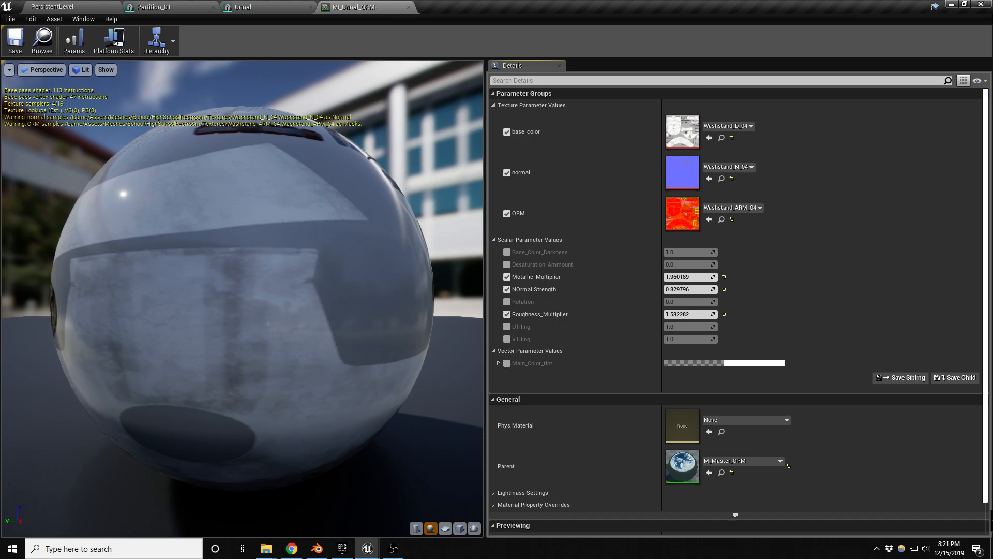
# - Set the textures of MI_Urinal_ORM to Urinal_D_03 for base_color, Urinal_N_03 for normal and Urinal_AMR_03 for ORM
pyautogui.moveTo(123, 206); pyautogui.dragTo(169, 192)
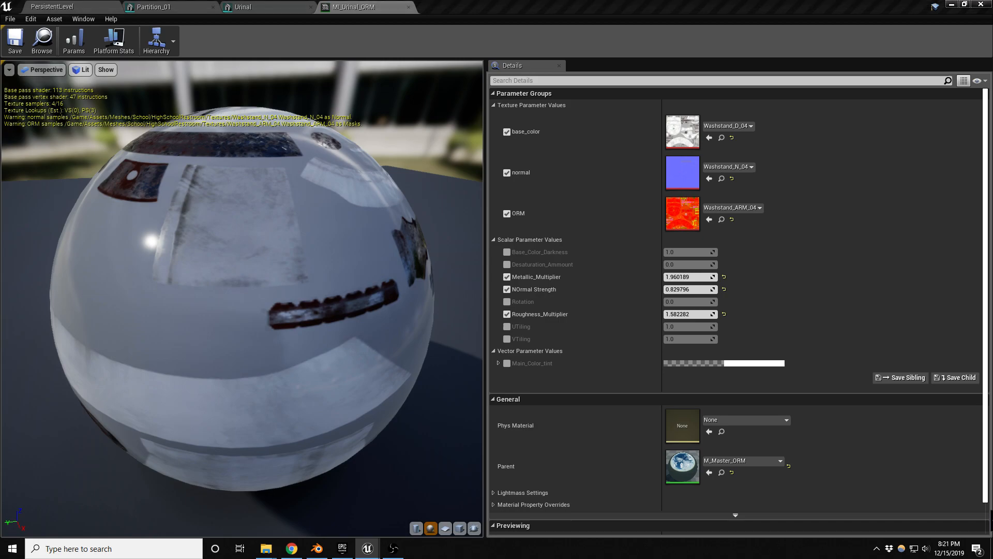
pyautogui.click(710, 137)
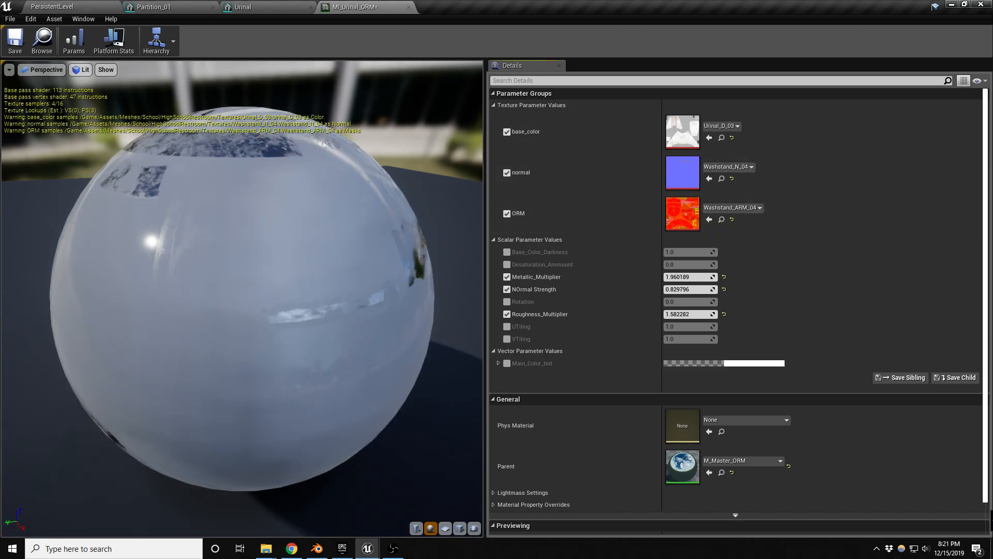
pyautogui.moveTo(667, 196); pyautogui.dragTo(682, 173)
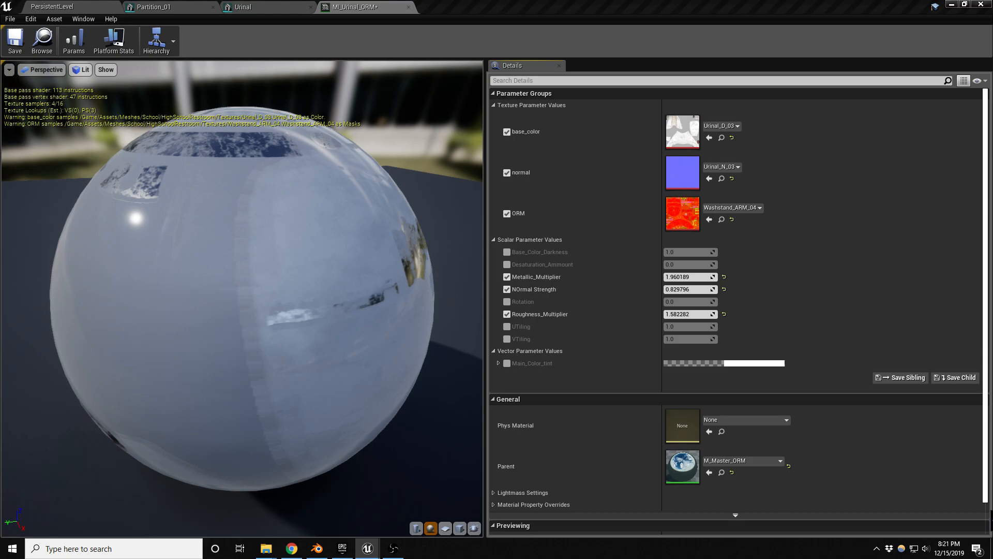
pyautogui.moveTo(662, 251); pyautogui.dragTo(682, 213)
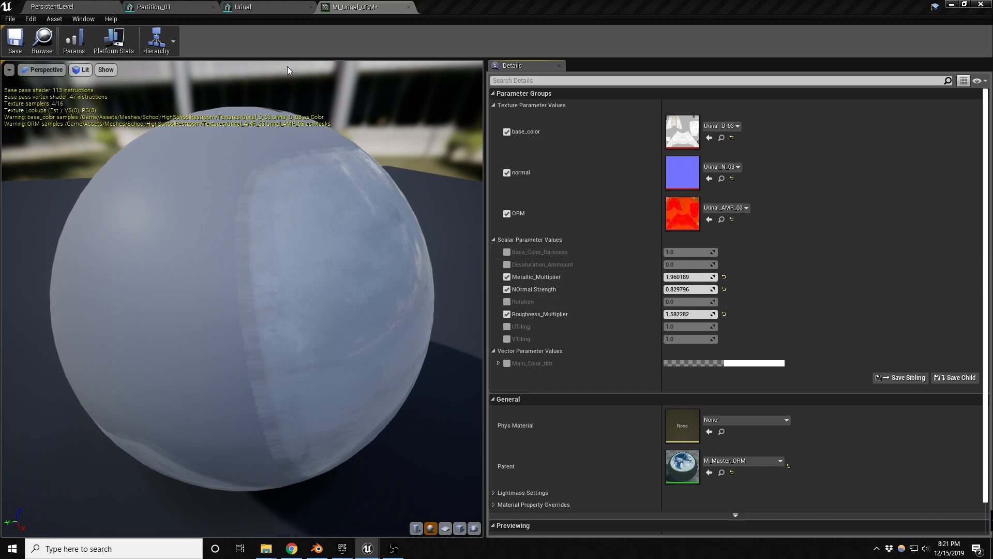
# - Assign MI_Urinal_ORM to the material slot of the Urinal mesh and save all modified assets
pyautogui.click(262, 5)
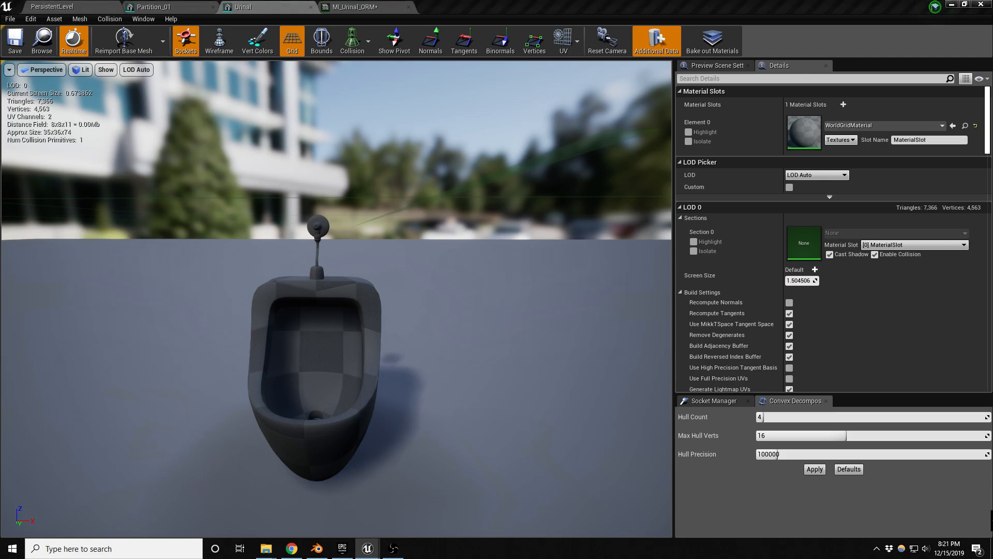
pyautogui.click(951, 126)
pyautogui.moveTo(324, 344); pyautogui.dragTo(321, 311)
pyautogui.moveTo(331, 300); pyautogui.dragTo(217, 308, button='right')
pyautogui.moveTo(321, 362); pyautogui.dragTo(324, 364, button='right')
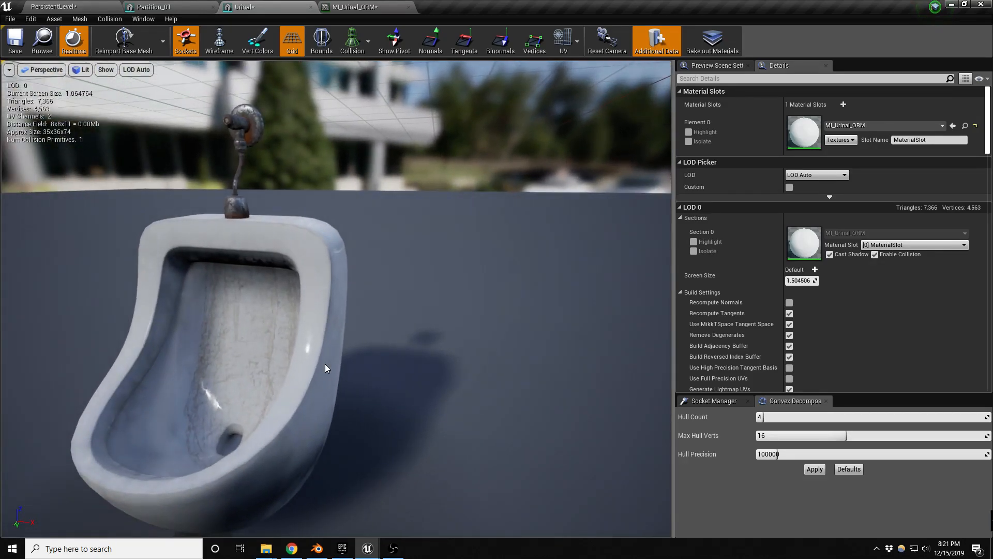
pyautogui.hotkey('ctrl', 'shift', 's')
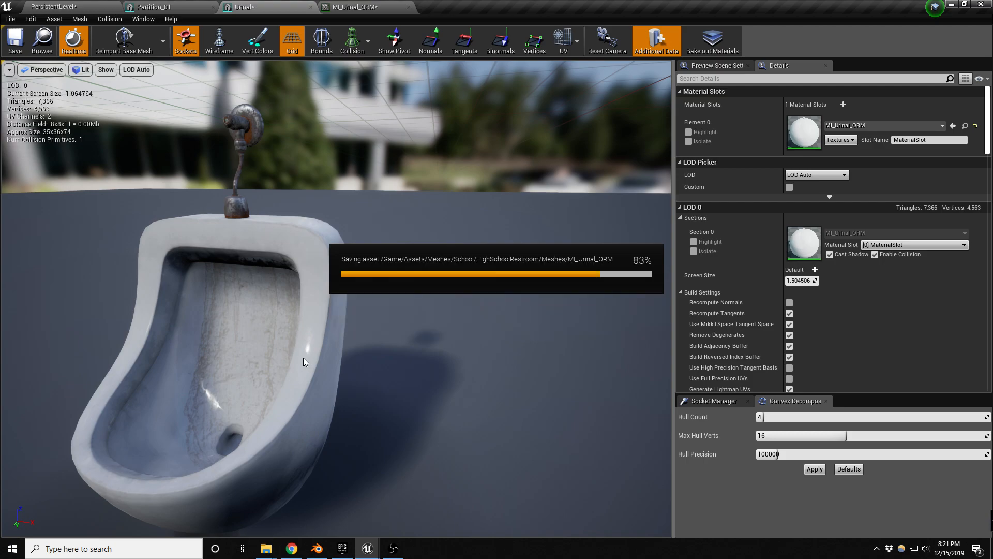
# - Return to the level and examine the textured urinals, partitions and washbasin up close around the bathroom
pyautogui.click(73, 6)
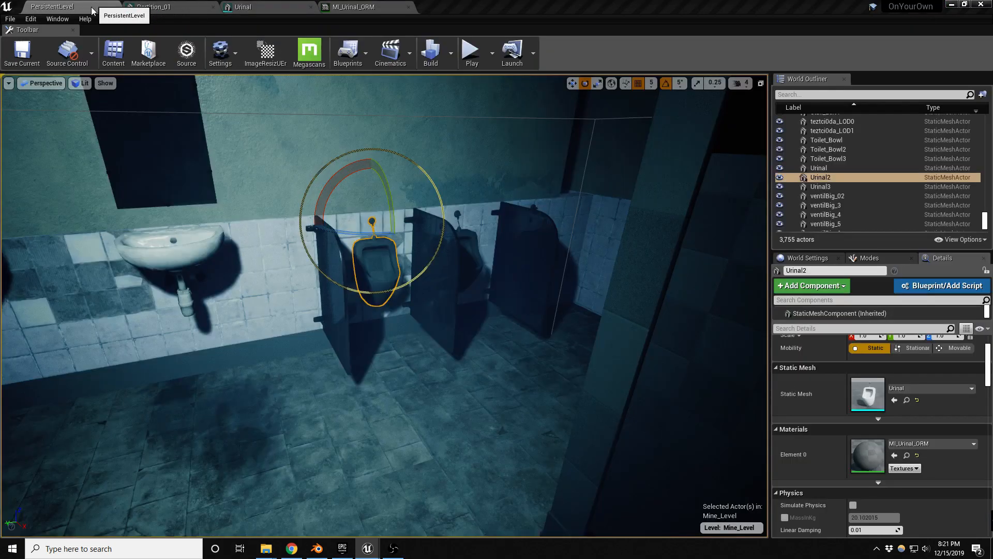
pyautogui.moveTo(379, 290); pyautogui.dragTo(302, 284, button='right')
pyautogui.press('w')
pyautogui.press('d')
pyautogui.press('w')
pyautogui.press('d')
pyautogui.press('a')
pyautogui.press('s')
pyautogui.press('q')
pyautogui.press('Escape')
pyautogui.press('e')
pyautogui.moveTo(474, 306); pyautogui.dragTo(519, 324, button='right')
pyautogui.press('s')
pyautogui.press('q')
pyautogui.press('d')
pyautogui.press('s')
pyautogui.press('w')
pyautogui.press('a')
pyautogui.press('d')
pyautogui.press('w')
pyautogui.press('s')
pyautogui.press('w')
pyautogui.moveTo(403, 302); pyautogui.dragTo(243, 351, button='right')
pyautogui.press('s')
pyautogui.press('s')
pyautogui.moveTo(345, 314); pyautogui.dragTo(320, 311, button='right')
# - Select the three urinal partitions together and raise them slightly along the wall
pyautogui.click(423, 290)
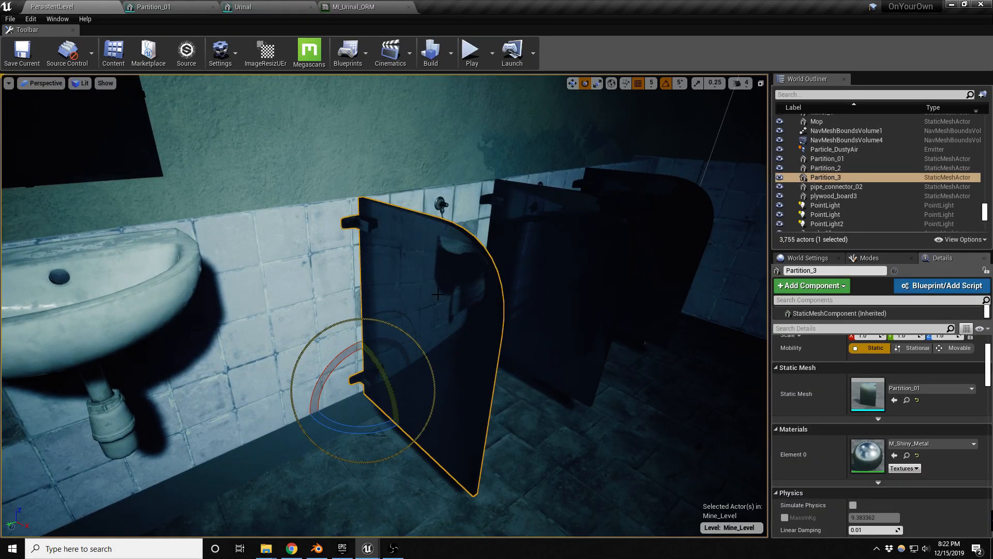
pyautogui.keyDown('ctrl'); pyautogui.click(551, 255); pyautogui.keyUp('ctrl')
pyautogui.keyDown('ctrl'); pyautogui.click(638, 213); pyautogui.keyUp('ctrl')
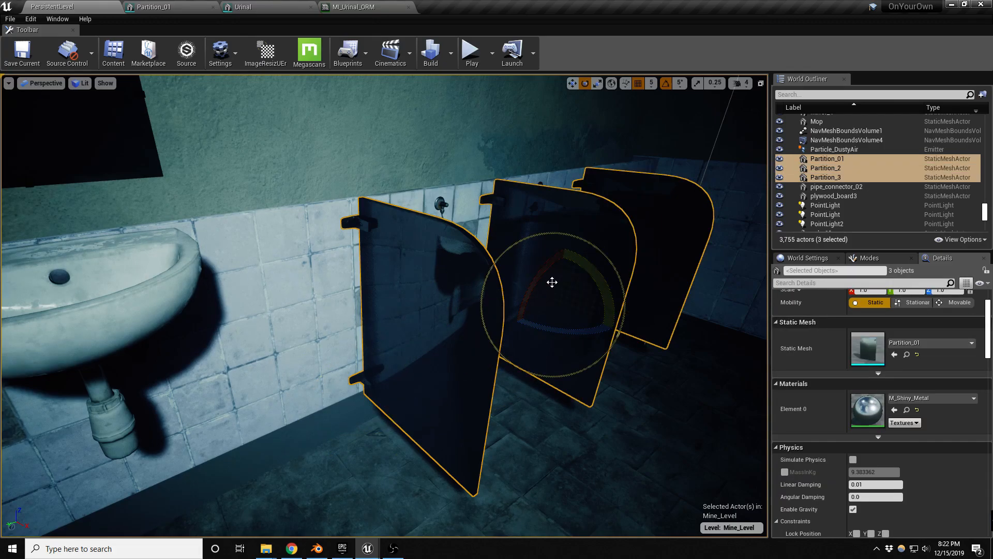
pyautogui.press('w')
pyautogui.moveTo(559, 276); pyautogui.dragTo(564, 263)
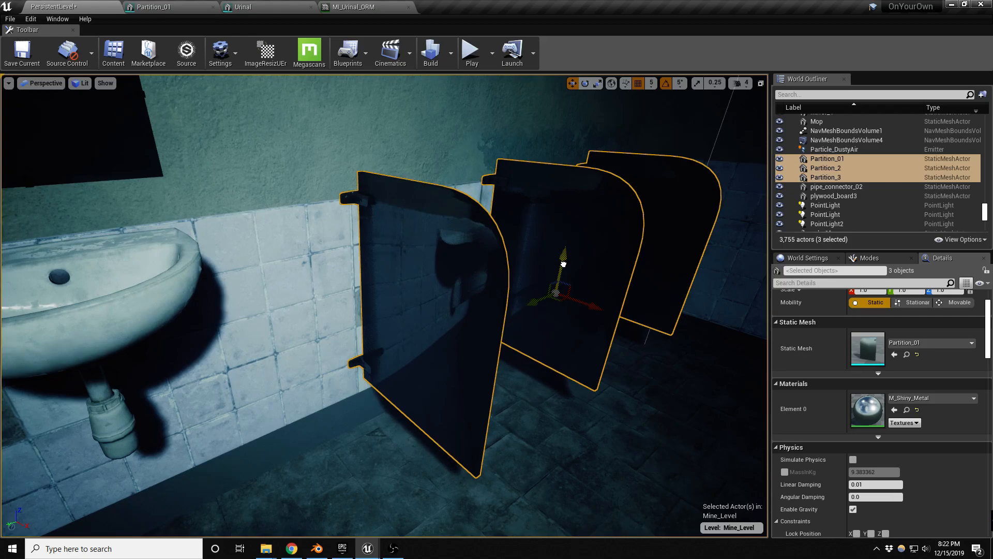
pyautogui.press('Escape')
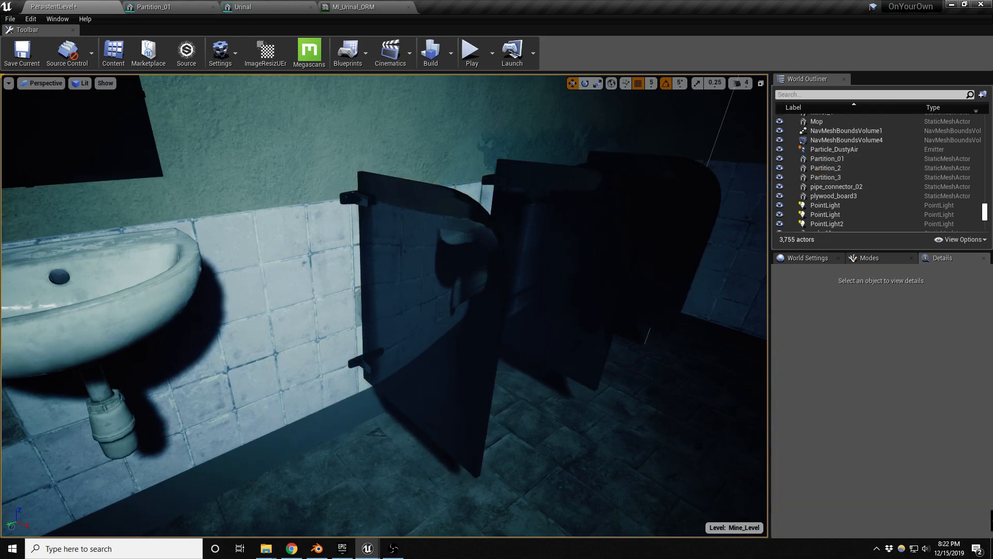
# - Open the M_Shiny_Metal material from the partition nearest the washbasin, examine its node graph and close it
pyautogui.hotkey('alt', 'Tab')
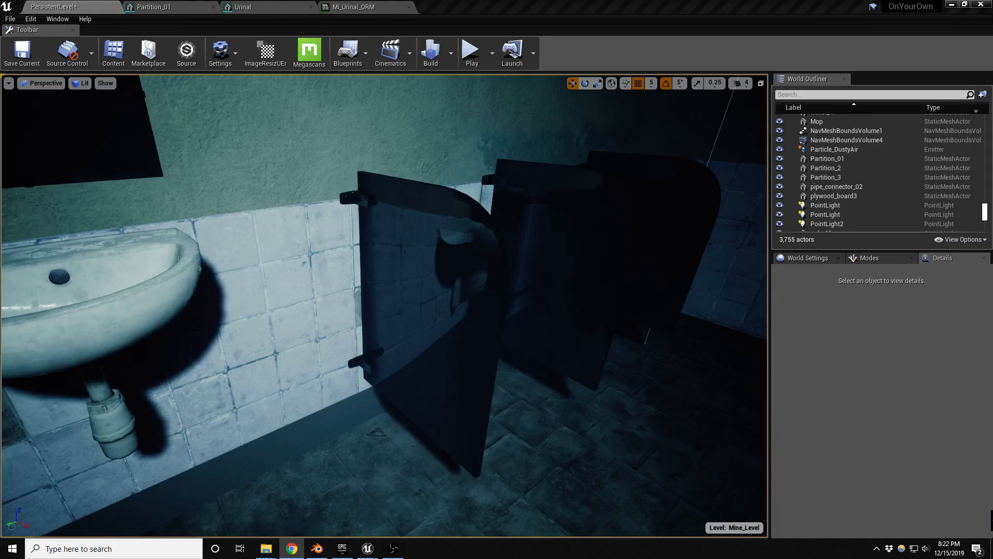
pyautogui.press('s')
pyautogui.moveTo(334, 292)
pyautogui.mouseDown(button='right')
pyautogui.moveTo(310, 301)
pyautogui.moveTo(300, 290)
pyautogui.moveTo(331, 271)
pyautogui.moveTo(330, 302)
pyautogui.mouseUp(button='right')
pyautogui.press('a')
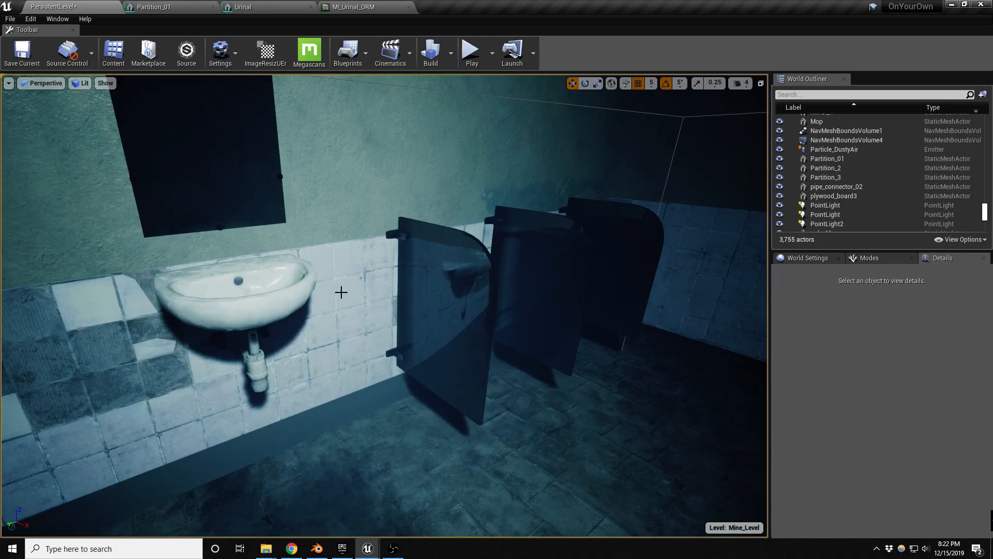
pyautogui.click(440, 281)
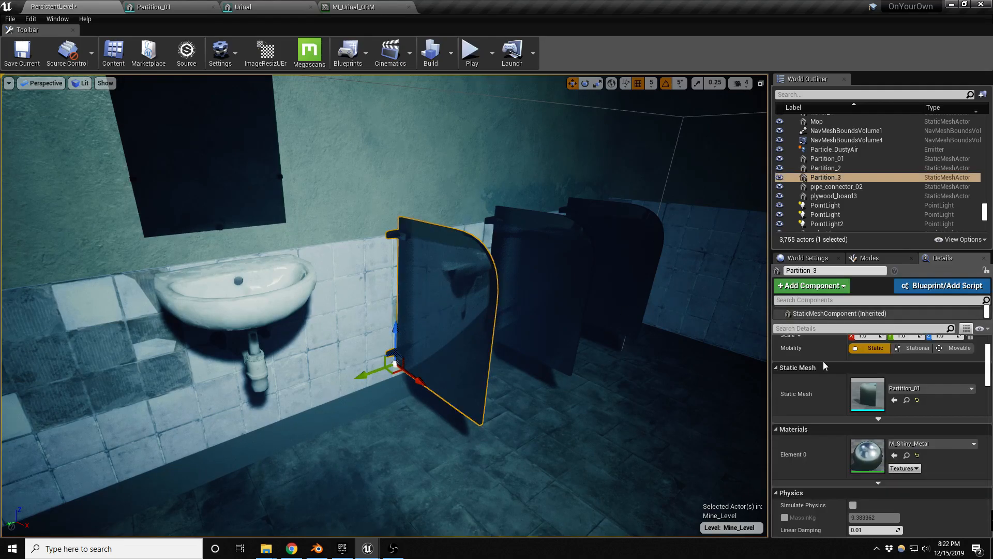
pyautogui.doubleClick(867, 451)
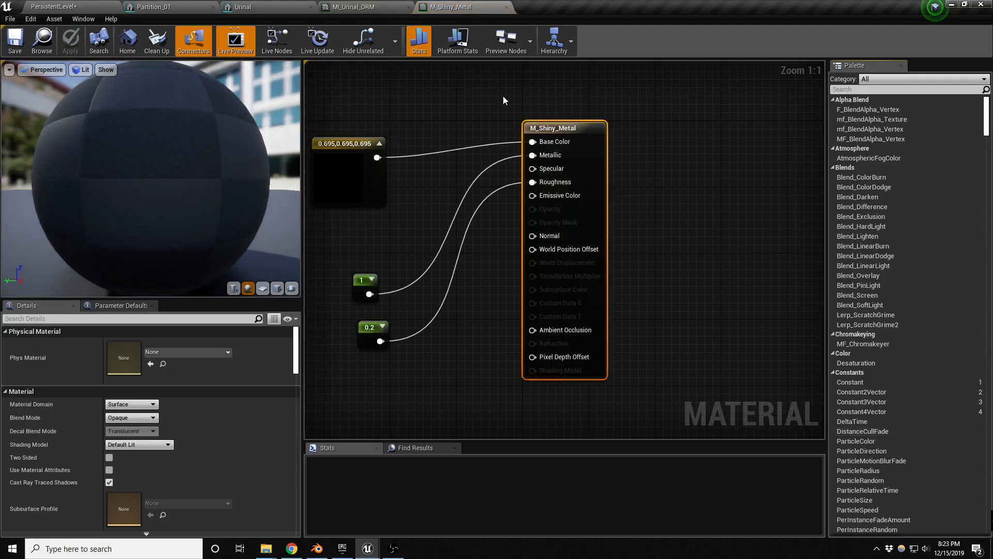
pyautogui.click(506, 7)
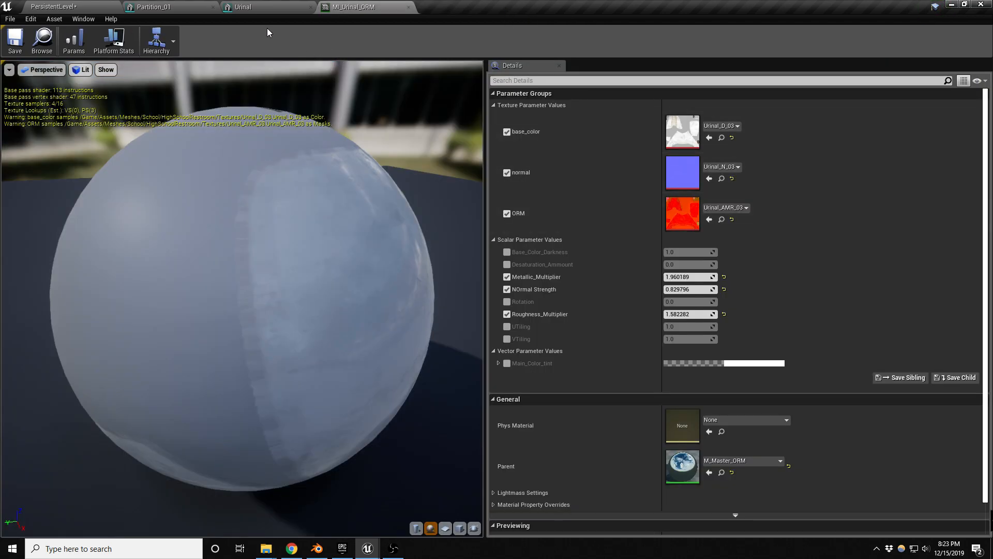
# - Close the Urinal mesh and MI_Urinal_ORM editors, keep the Partition_01 mesh open and save the modified level
pyautogui.click(182, 6)
pyautogui.click(310, 6)
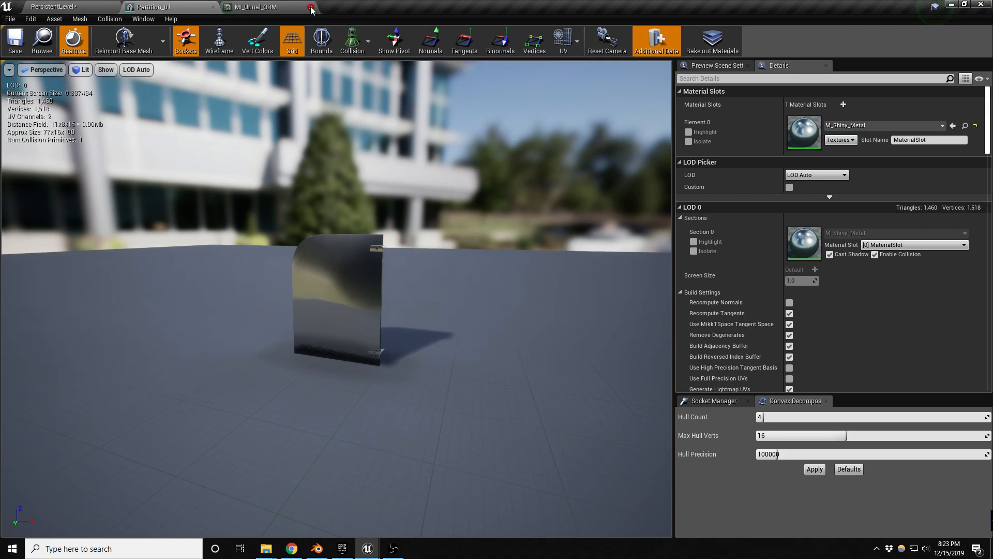
pyautogui.click(311, 7)
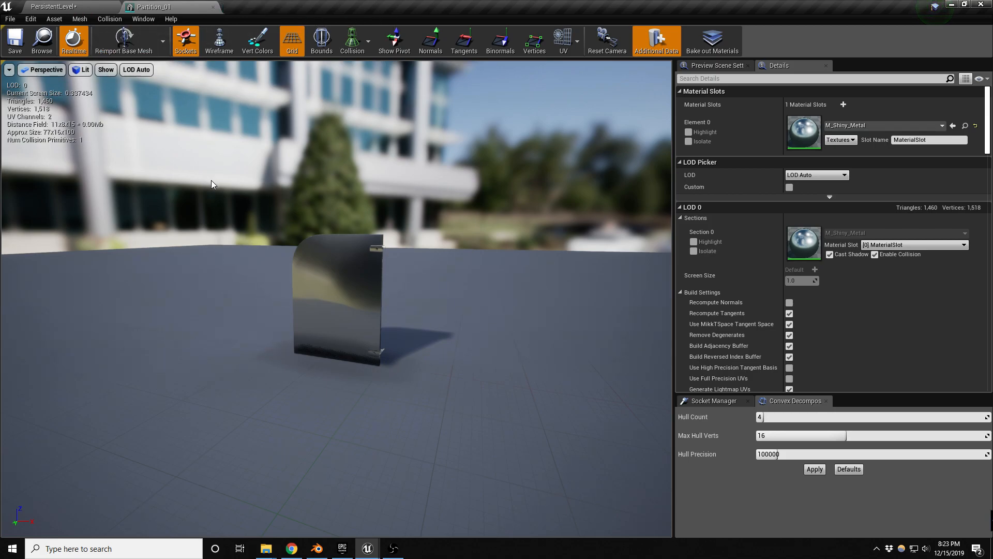
pyautogui.hotkey('ctrl', 's')
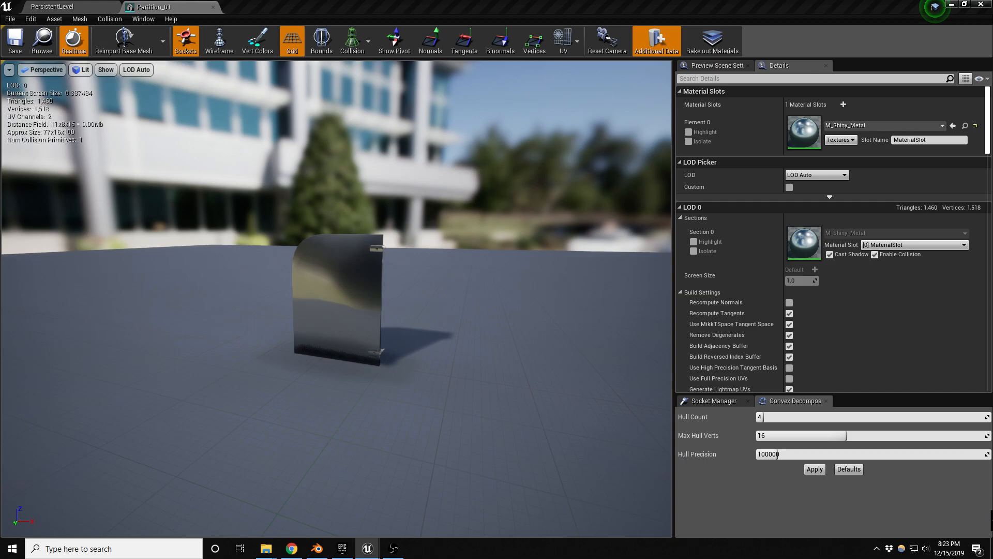
# - Assign MI_MetalPainted_regular_Inst to the material slot of the Partition_01 mesh and check the panel from both sides
pyautogui.moveTo(273, 287); pyautogui.dragTo(290, 288)
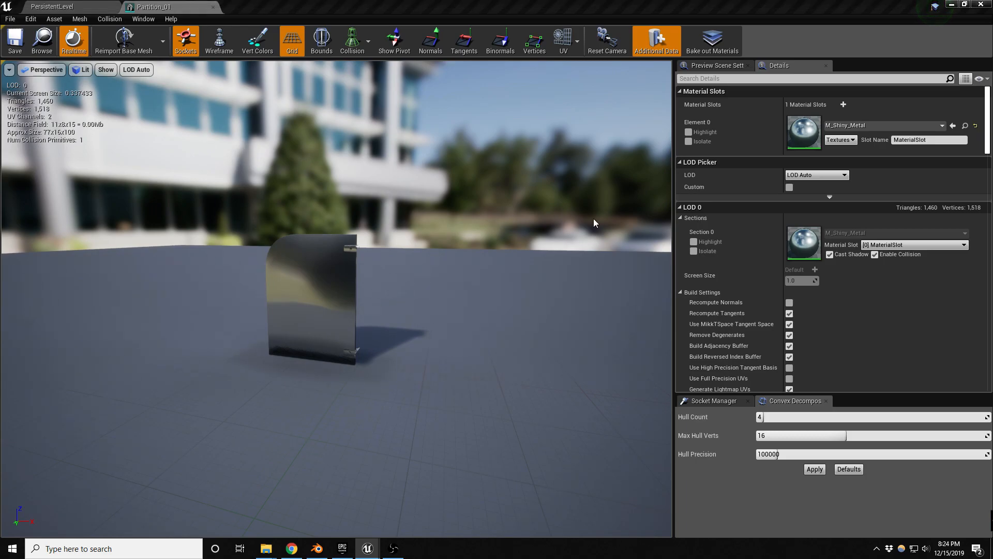
pyautogui.click(952, 125)
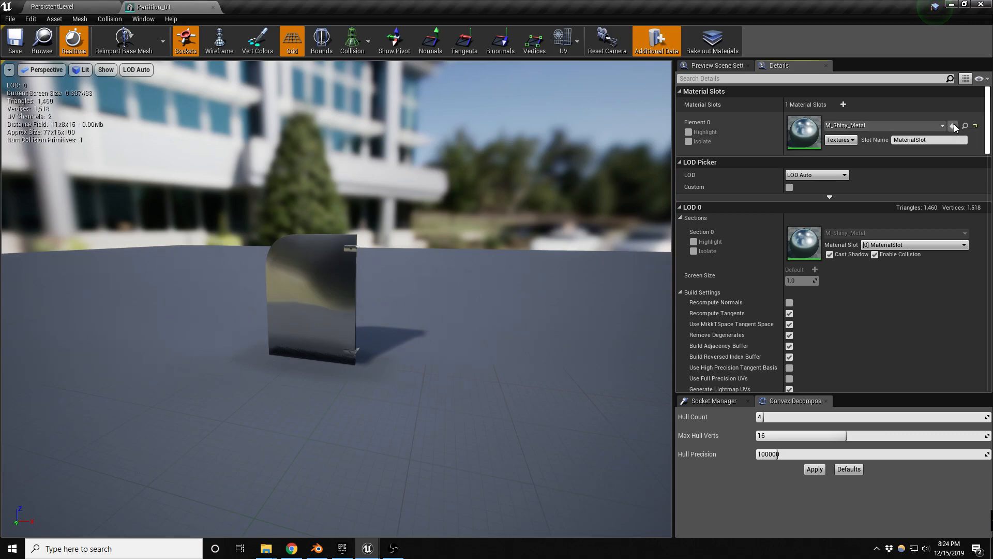
pyautogui.scroll(4, 342, 287)
pyautogui.keyDown('alt'); pyautogui.moveTo(342, 286); pyautogui.dragTo(461, 318); pyautogui.keyUp('alt')
pyautogui.keyDown('alt'); pyautogui.moveTo(342, 287); pyautogui.dragTo(375, 287, button='right'); pyautogui.keyUp('alt')
pyautogui.keyDown('alt'); pyautogui.moveTo(375, 286); pyautogui.dragTo(383, 282); pyautogui.keyUp('alt')
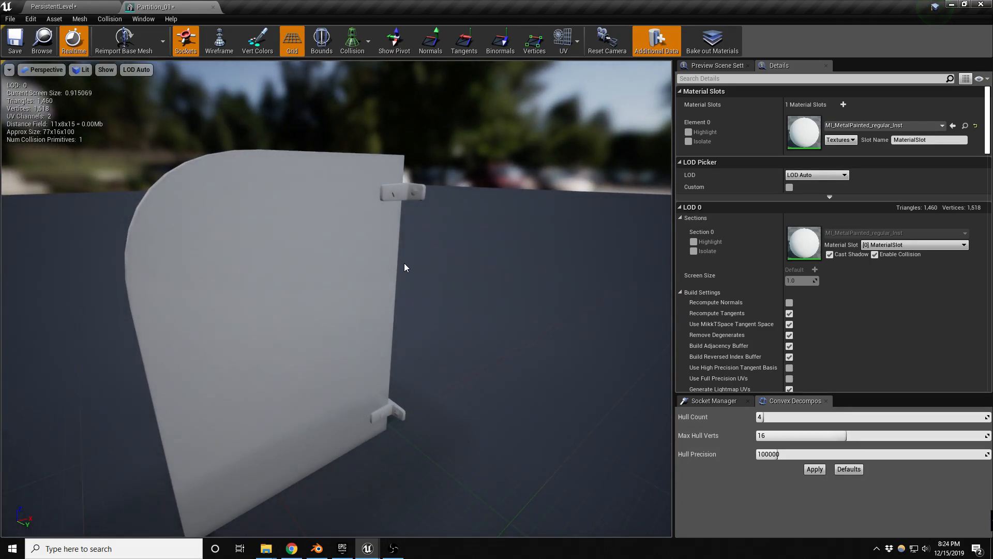
# - Examine the partition mesh's topology in wireframe display, including the curved edge and wall brackets
pyautogui.hotkey('alt', '2')
pyautogui.moveTo(380, 249)
pyautogui.mouseDown(button='right')
pyautogui.moveTo(393, 222)
pyautogui.moveTo(401, 241)
pyautogui.moveTo(419, 222)
pyautogui.moveTo(411, 212)
pyautogui.moveTo(396, 249)
pyautogui.mouseUp(button='right')
pyautogui.moveTo(375, 250); pyautogui.dragTo(363, 267, button='middle')
pyautogui.keyDown('alt'); pyautogui.moveTo(374, 249); pyautogui.dragTo(355, 282, button='right'); pyautogui.keyUp('alt')
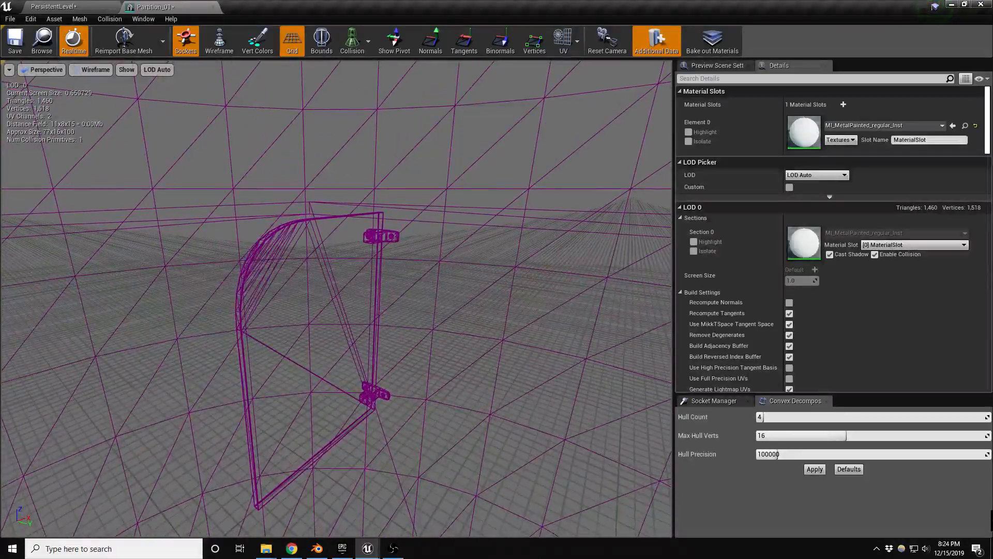
pyautogui.keyDown('alt'); pyautogui.moveTo(339, 281); pyautogui.dragTo(442, 283); pyautogui.keyUp('alt')
pyautogui.moveTo(355, 272); pyautogui.dragTo(368, 262, button='right')
pyautogui.press('w')
pyautogui.press('s')
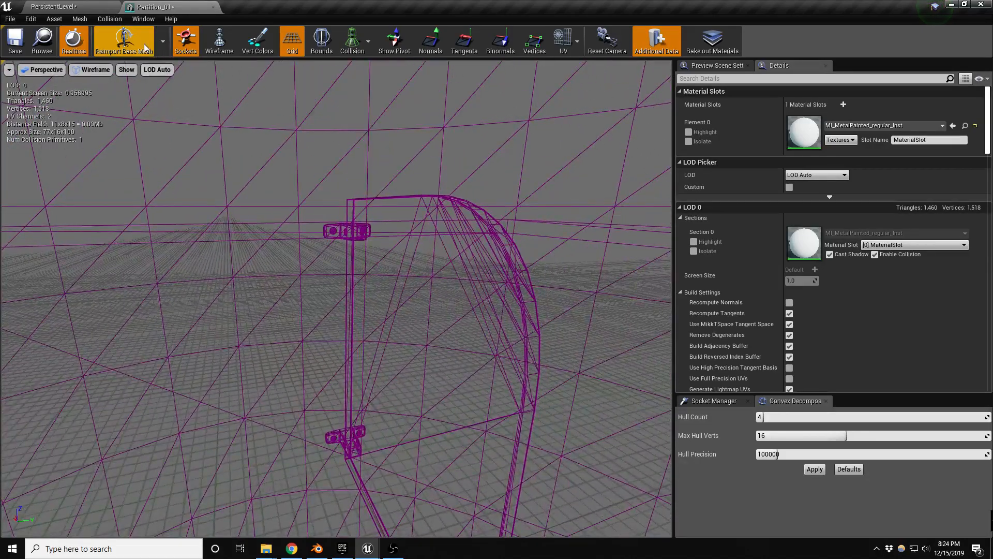
pyautogui.click(82, 19)
pyautogui.click(55, 20)
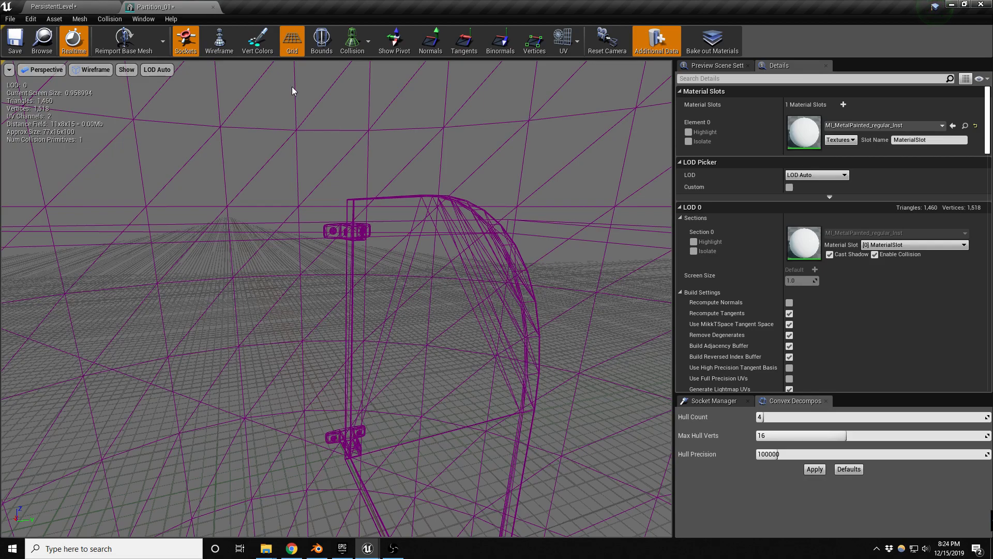
pyautogui.click(29, 19)
pyautogui.moveTo(51, 22)
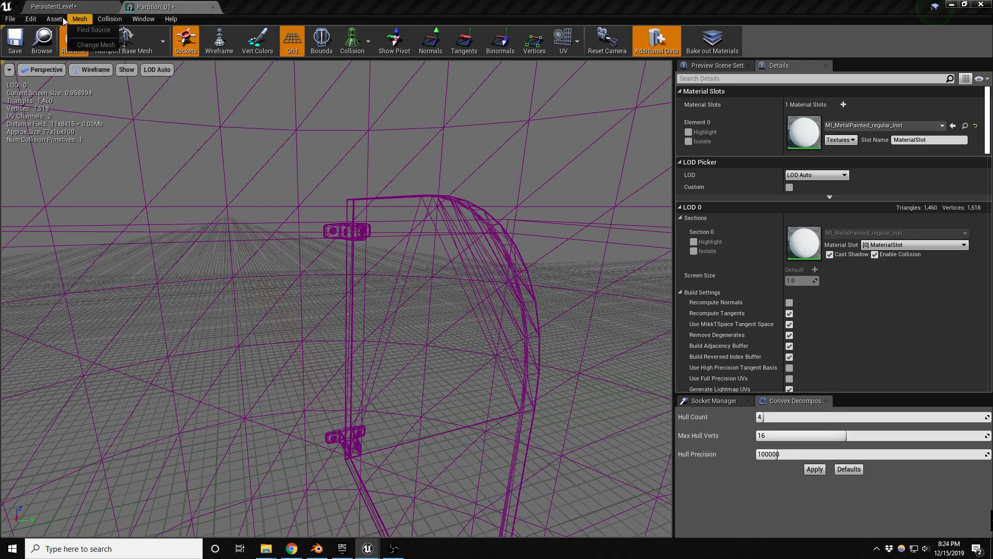
pyautogui.moveTo(14, 20)
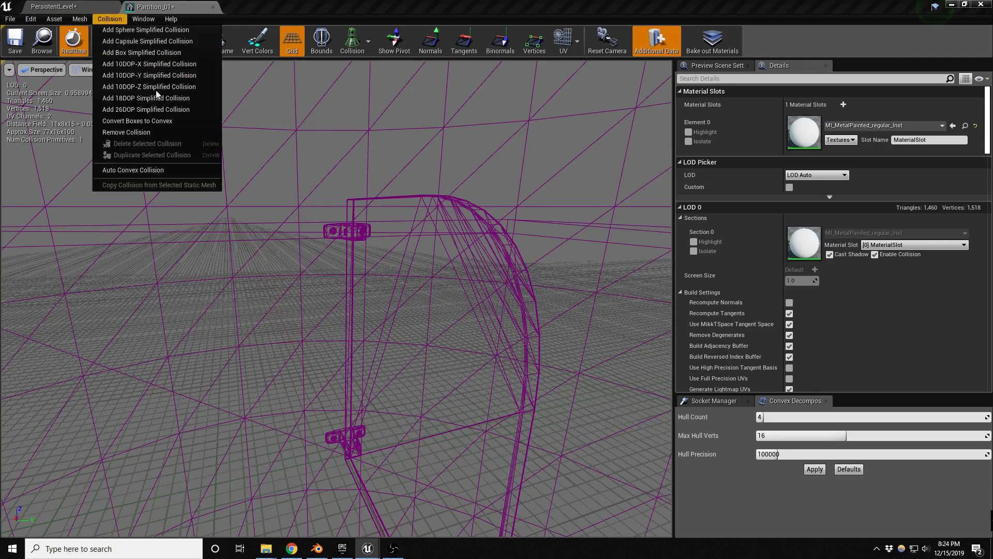
pyautogui.moveTo(358, 285); pyautogui.dragTo(363, 290, button='right')
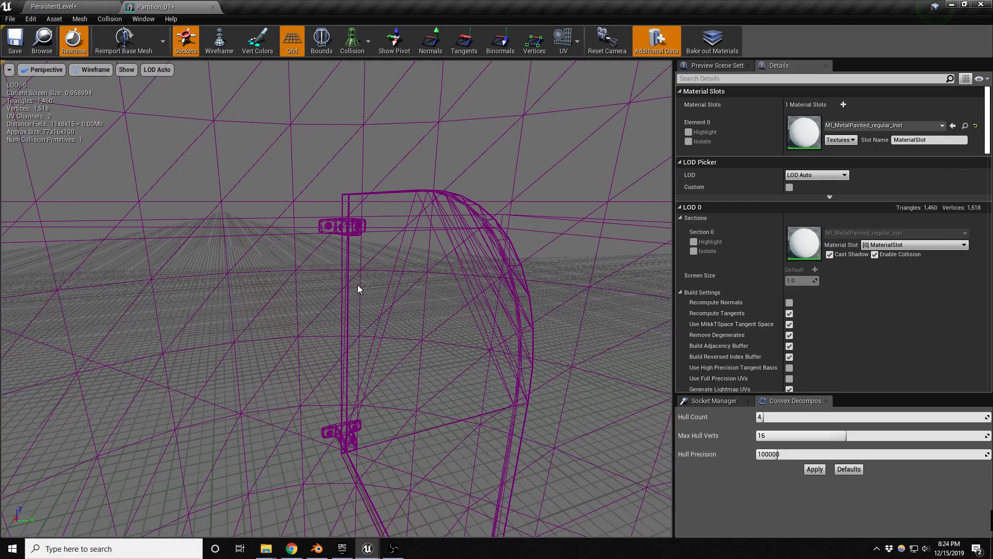
# - Save the modified assets and inspect the partition's brackets and panel in lit display
pyautogui.hotkey('ctrl', 's')
pyautogui.moveTo(347, 291)
pyautogui.mouseDown(button='right')
pyautogui.moveTo(335, 290)
pyautogui.moveTo(339, 265)
pyautogui.mouseUp(button='right')
pyautogui.hotkey('alt', '4')
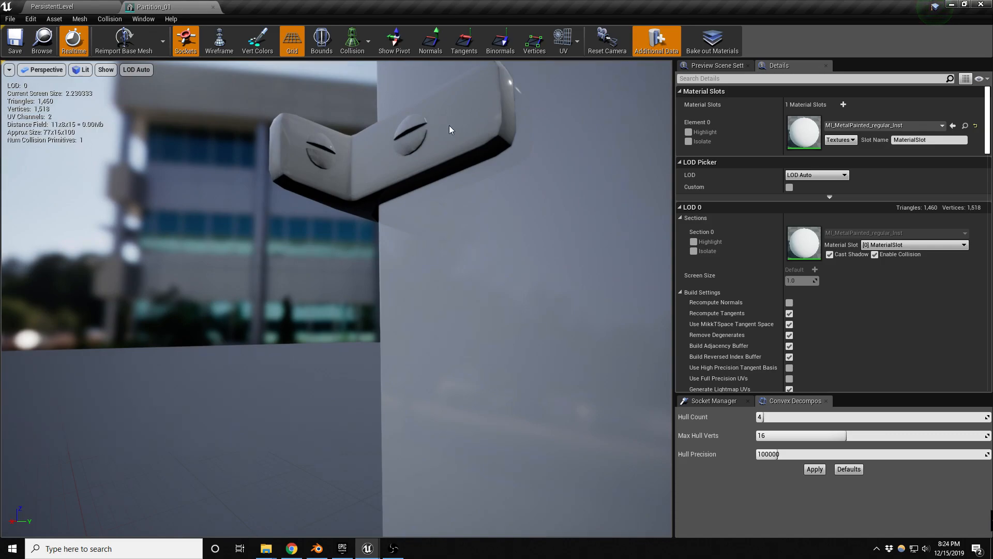
pyautogui.moveTo(430, 232); pyautogui.dragTo(506, 205, button='right')
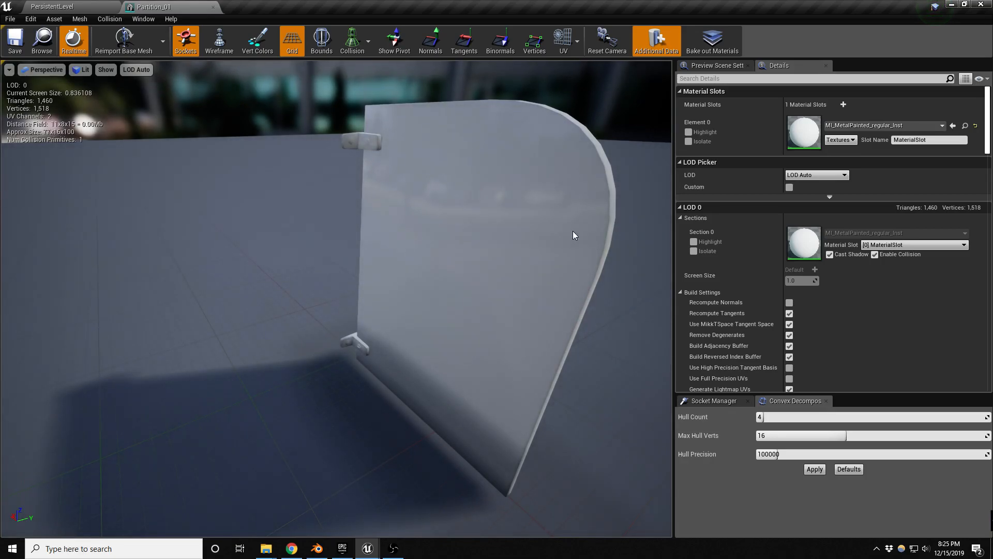
# - Open MI_MetalPainted_regular_Inst from the partition's material slot and override its roughness texture with grunge1
pyautogui.doubleClick(805, 138)
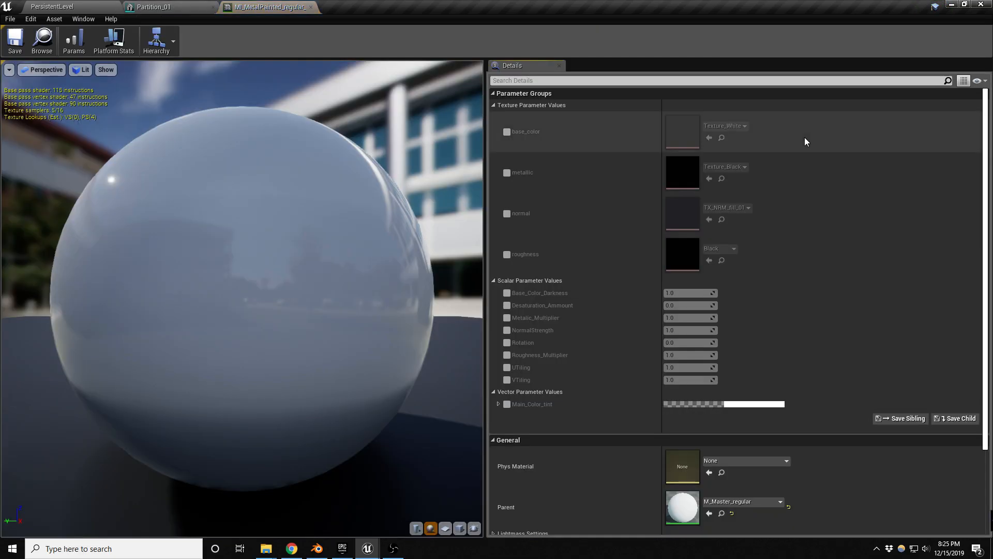
pyautogui.click(310, 6)
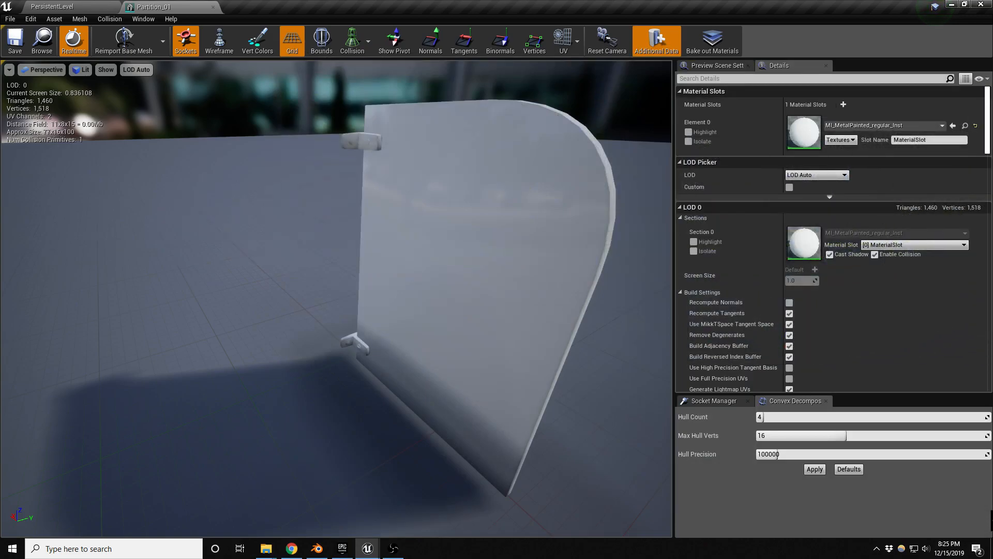
pyautogui.moveTo(992, 62); pyautogui.dragTo(391, 5)
pyautogui.moveTo(241, 272); pyautogui.dragTo(297, 282)
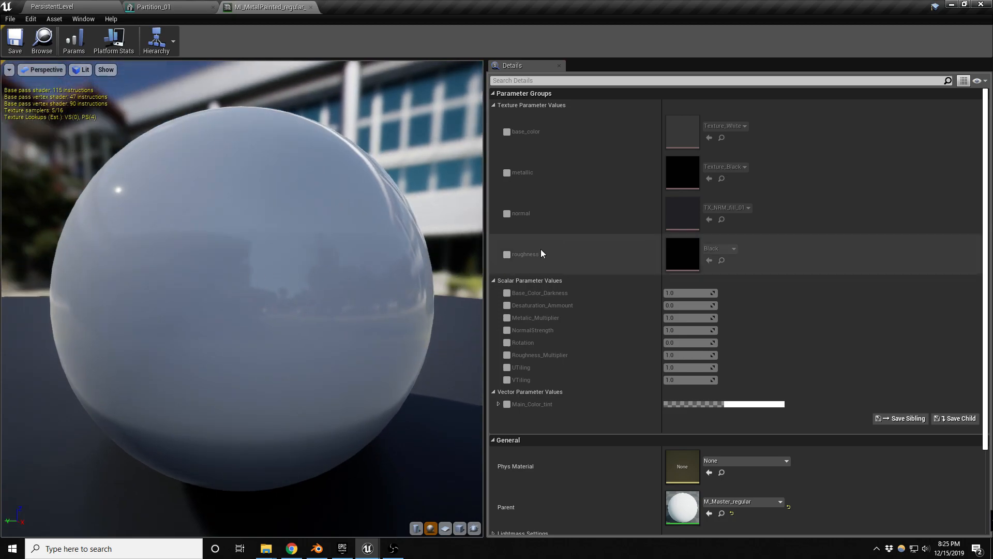
pyautogui.click(506, 255)
pyautogui.click(723, 251)
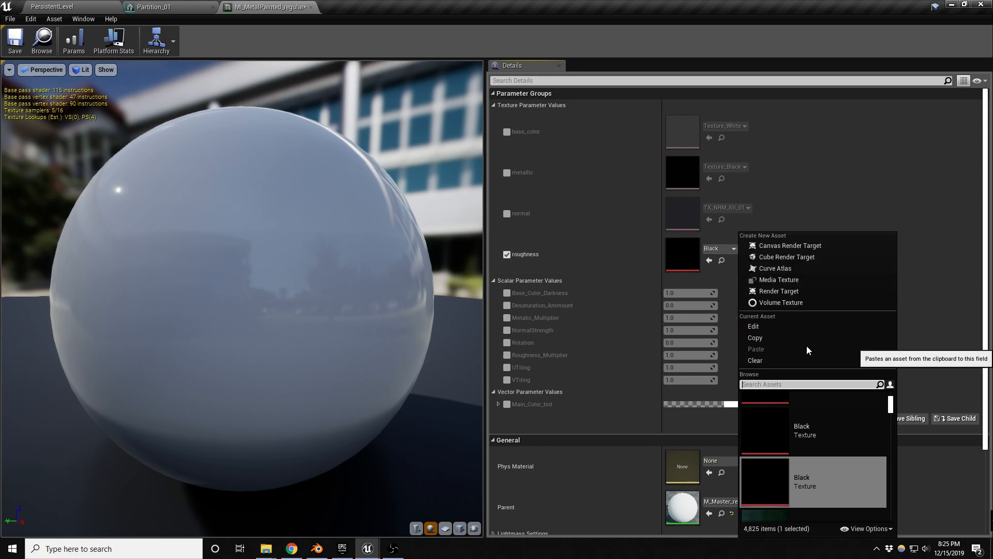
pyautogui.write('grunge')
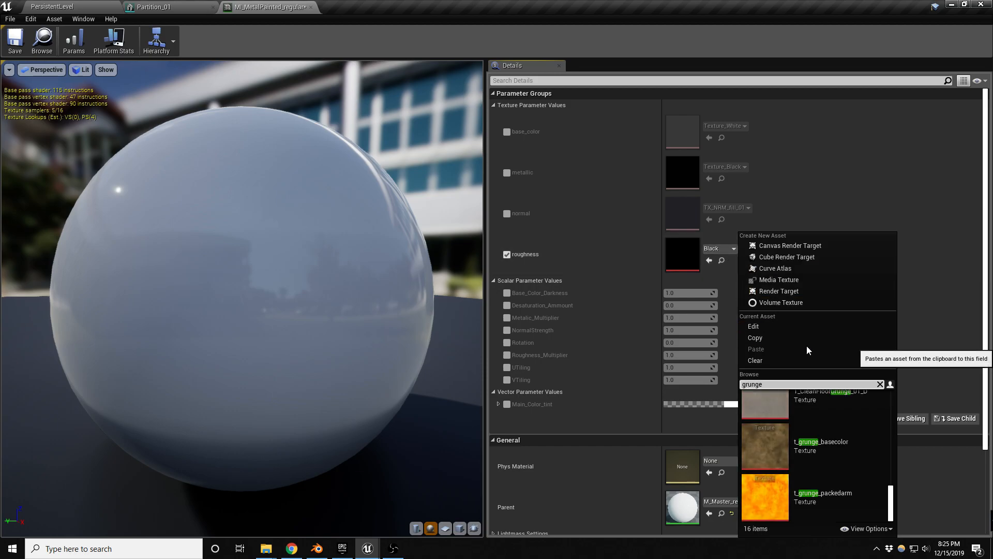
pyautogui.scroll(6, 833, 422)
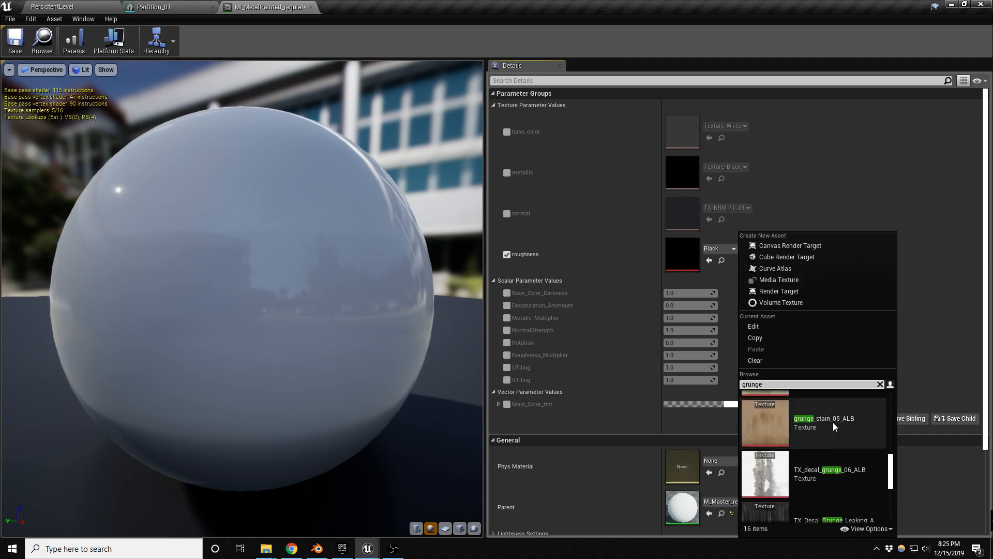
pyautogui.scroll(3, 833, 424)
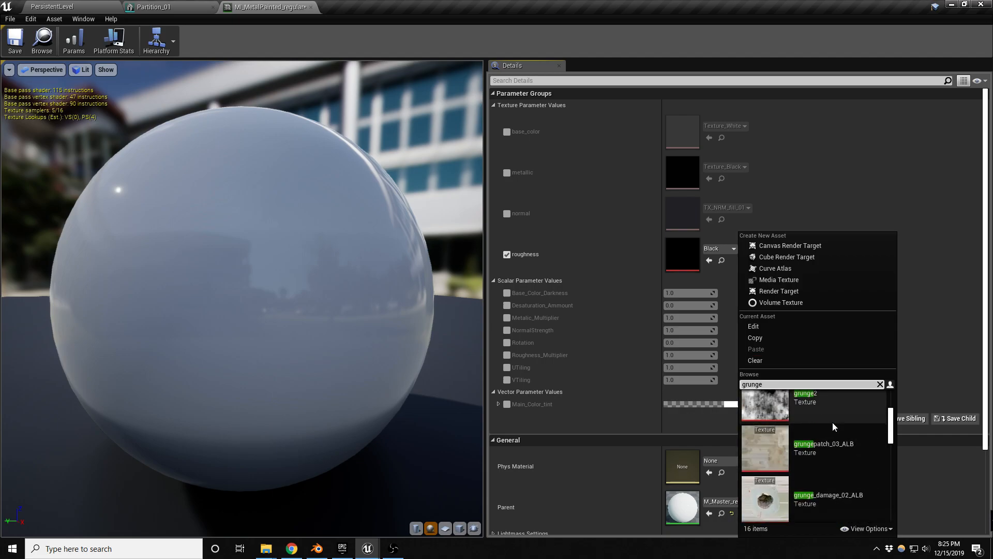
pyautogui.scroll(3, 833, 423)
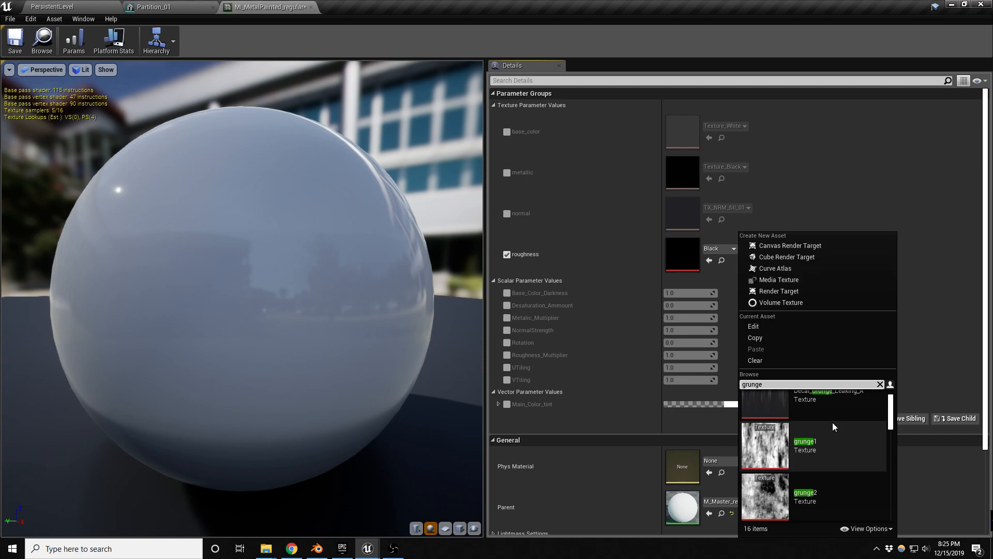
pyautogui.click(822, 444)
pyautogui.moveTo(155, 299); pyautogui.dragTo(347, 326)
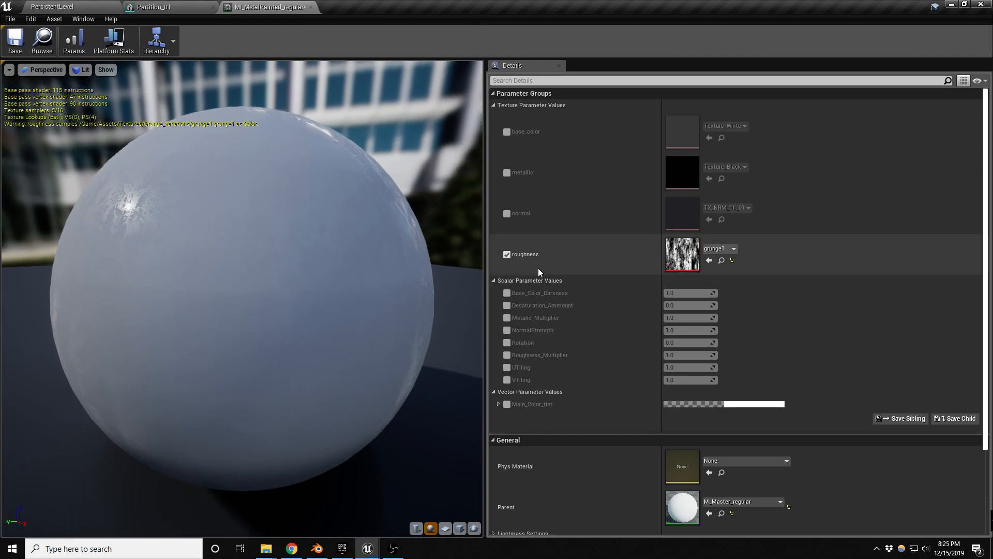
# - Override the material's base color texture and set its main color tint to a muted grey-green, hex sRGB 86978B00
pyautogui.click(507, 131)
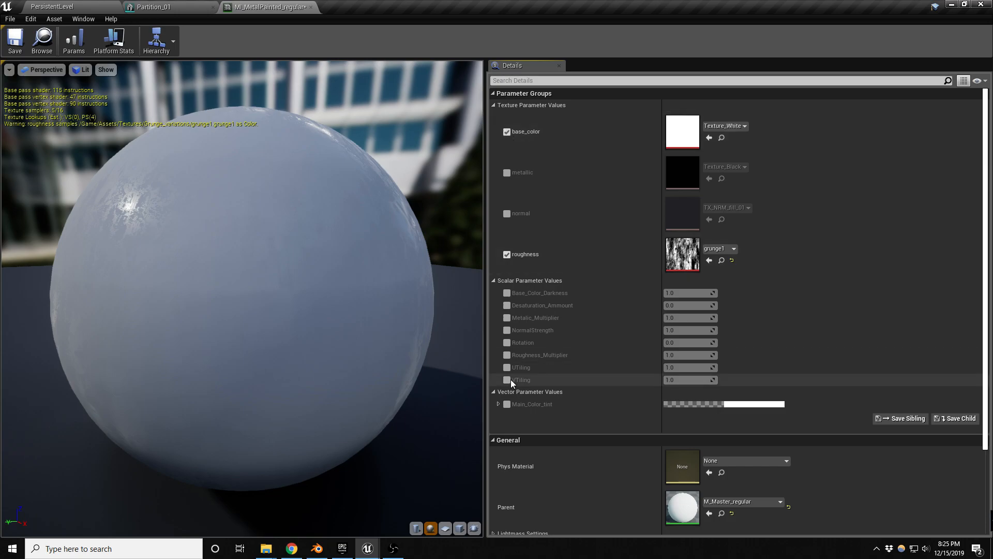
pyautogui.click(733, 406)
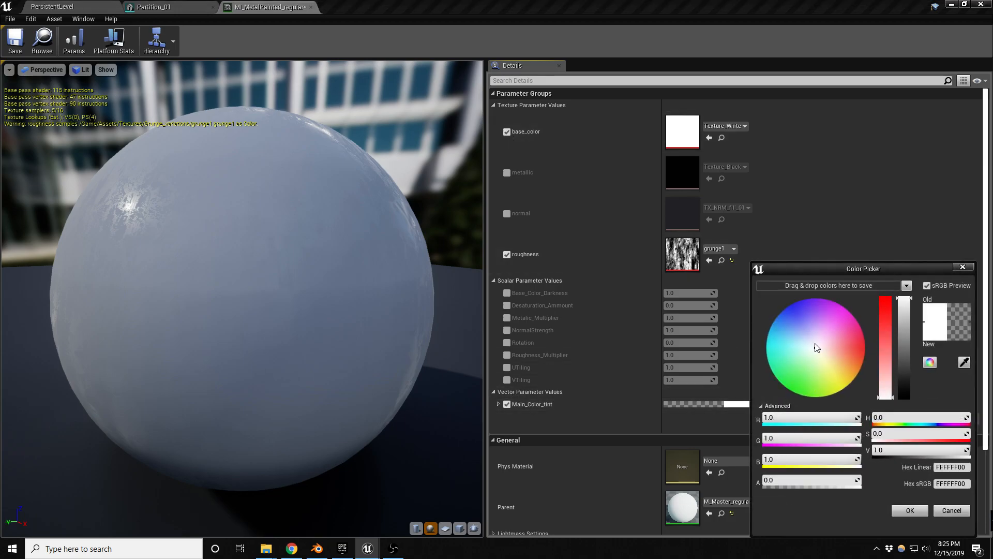
pyautogui.click(804, 331)
pyautogui.moveTo(805, 332)
pyautogui.mouseDown()
pyautogui.moveTo(781, 330)
pyautogui.moveTo(796, 333)
pyautogui.mouseUp()
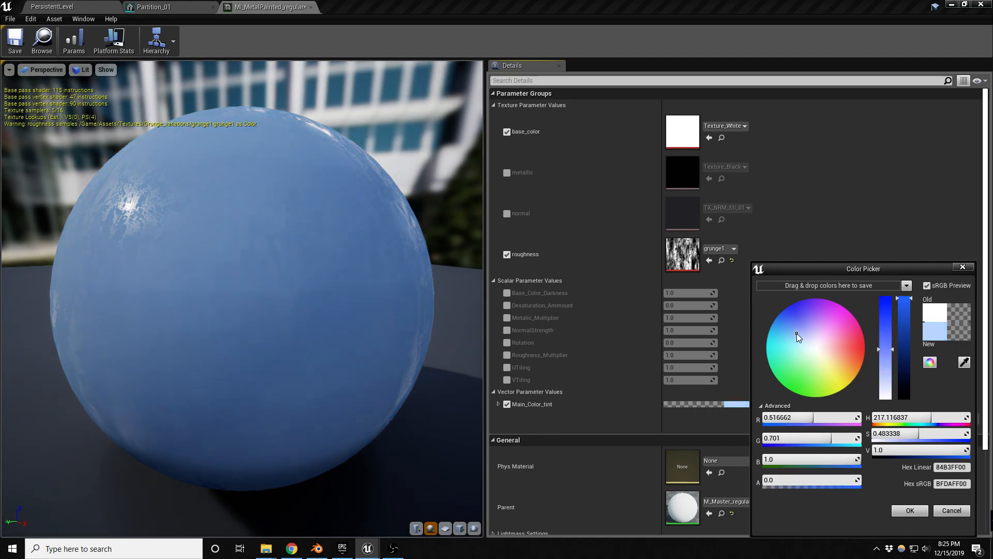
pyautogui.moveTo(906, 329); pyautogui.dragTo(902, 368)
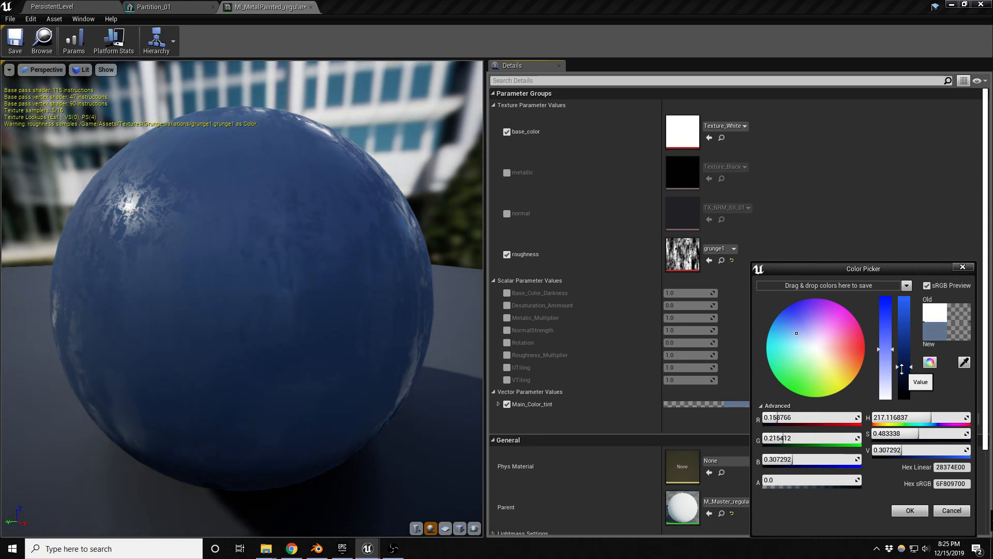
pyautogui.moveTo(810, 366); pyautogui.dragTo(808, 357)
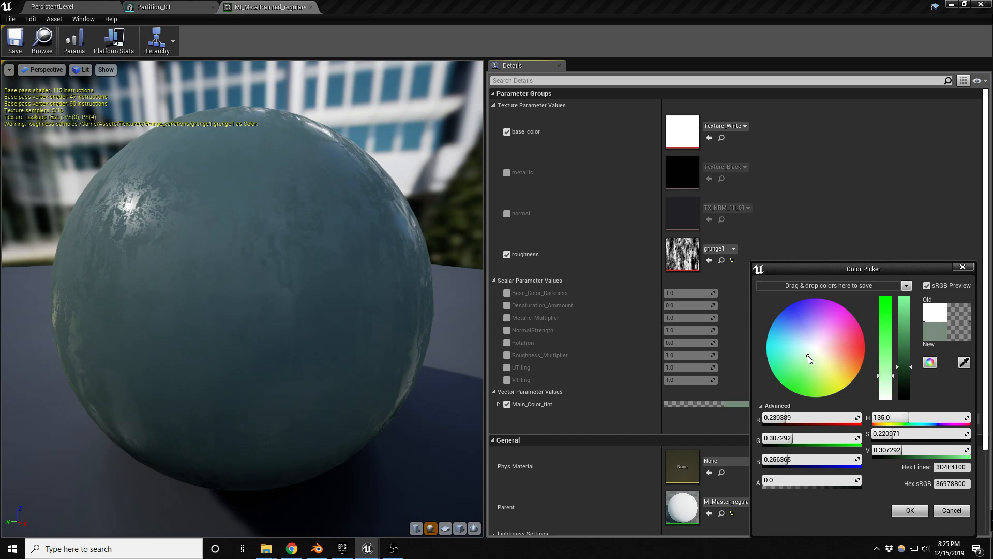
# - Check the grey-green tint on the Partition_01 mesh and the preview sphere, and accept the color
pyautogui.click(171, 6)
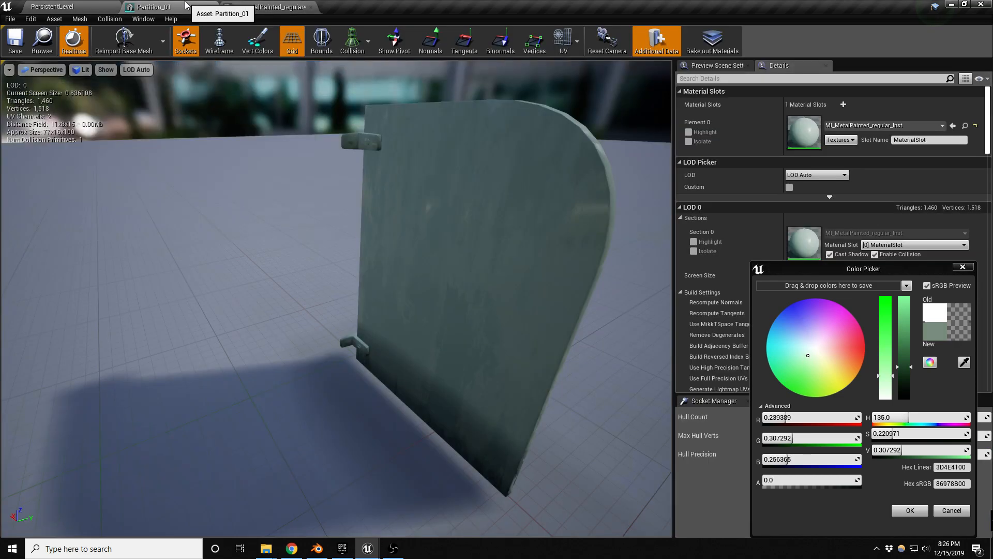
pyautogui.click(270, 7)
pyautogui.moveTo(281, 250); pyautogui.dragTo(246, 287)
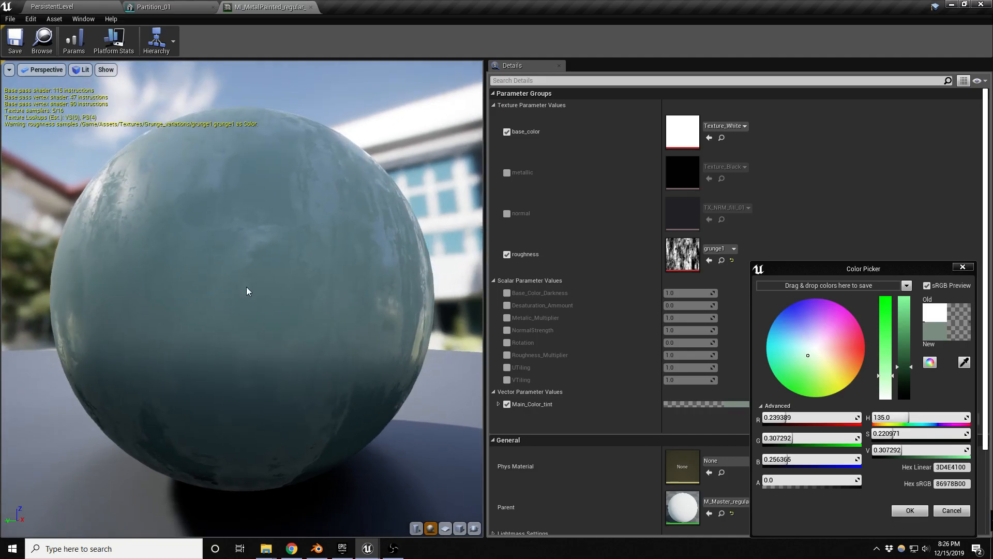
pyautogui.press('XF86AudioLowerVolume')
pyautogui.click(910, 510)
# - Replace the material's roughness texture with Scratches_M and inspect the reflections on the preview sphere
pyautogui.click(716, 250)
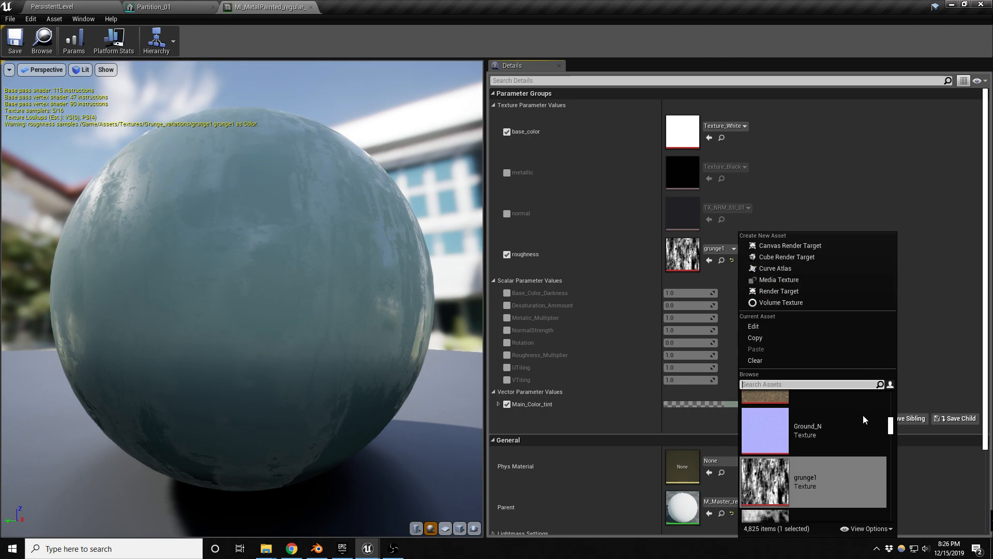
pyautogui.click(880, 185)
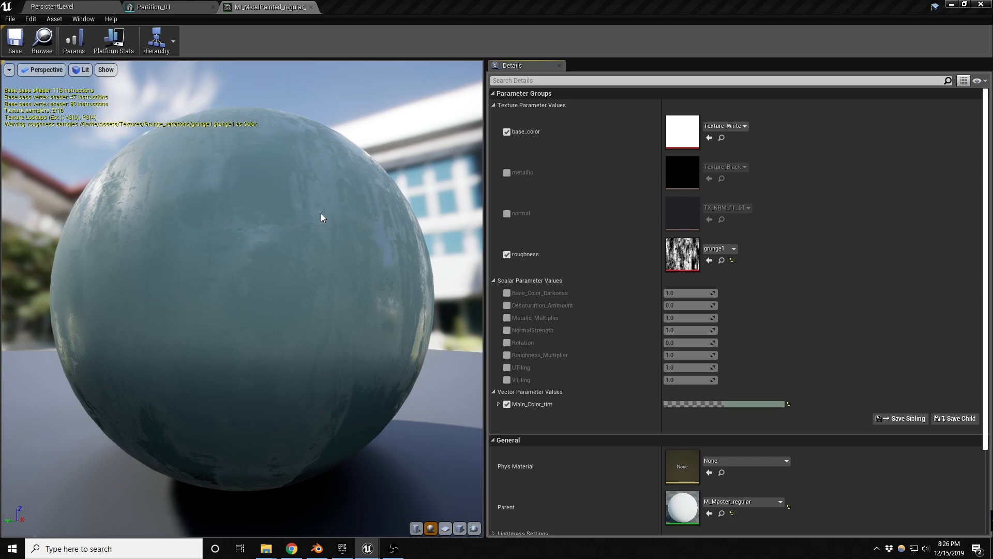
pyautogui.click(709, 261)
pyautogui.moveTo(269, 230); pyautogui.dragTo(310, 265)
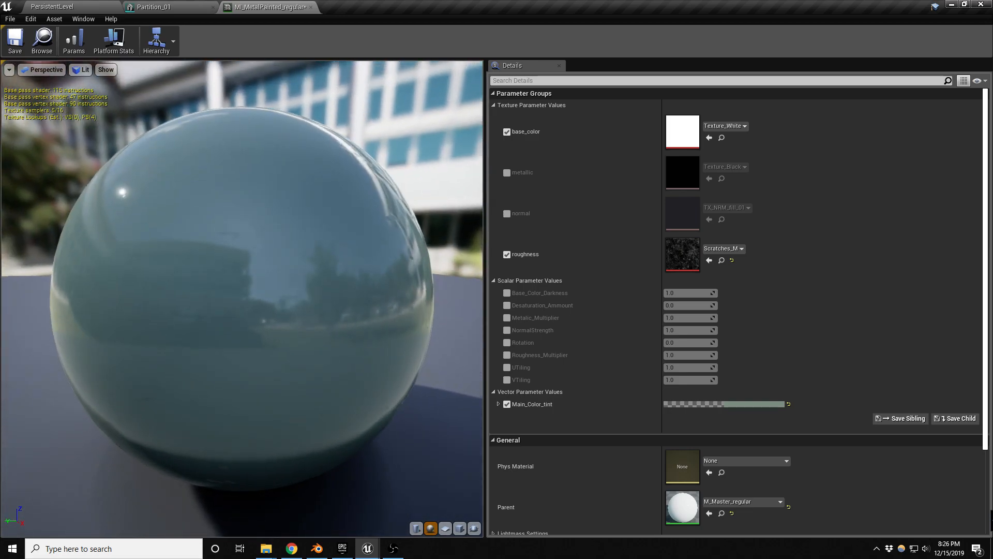
# - Open the Scratches_M texture to examine its scratch detail and return to the material instance
pyautogui.doubleClick(676, 256)
pyautogui.scroll(3, 366, 254)
pyautogui.scroll(1, 365, 254)
pyautogui.scroll(-2, 365, 253)
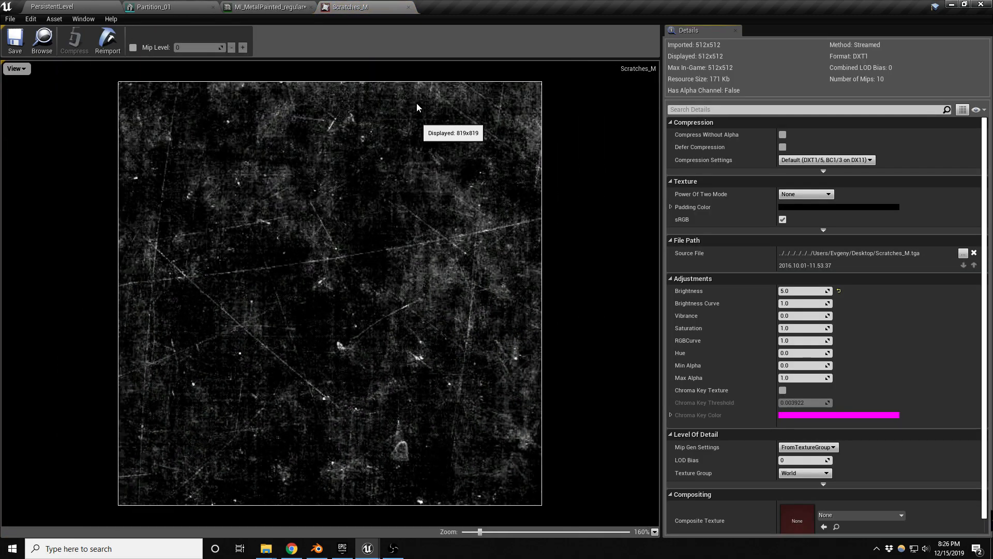
pyautogui.click(409, 7)
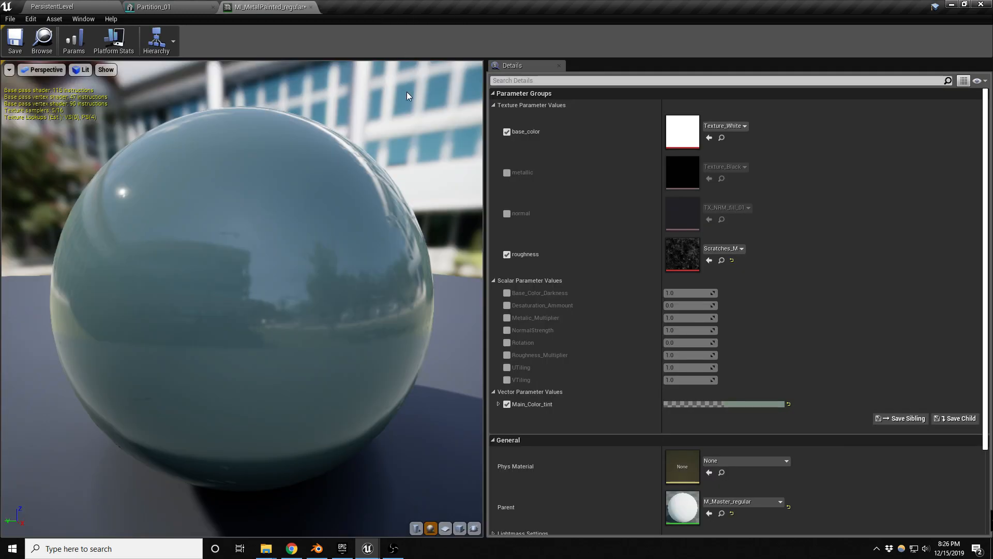
pyautogui.moveTo(425, 288); pyautogui.dragTo(434, 259)
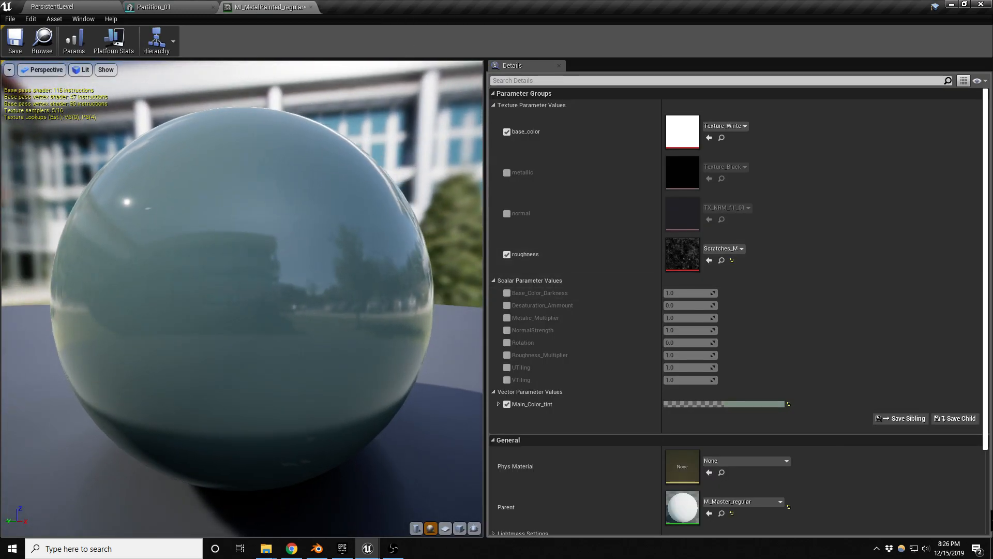
# - Override Roughness_Multiplier with about 6.08 and check the scratches on the preview sphere and the Partition_01 mesh
pyautogui.click(508, 355)
pyautogui.moveTo(676, 355); pyautogui.dragTo(714, 356)
pyautogui.moveTo(232, 252); pyautogui.dragTo(279, 255)
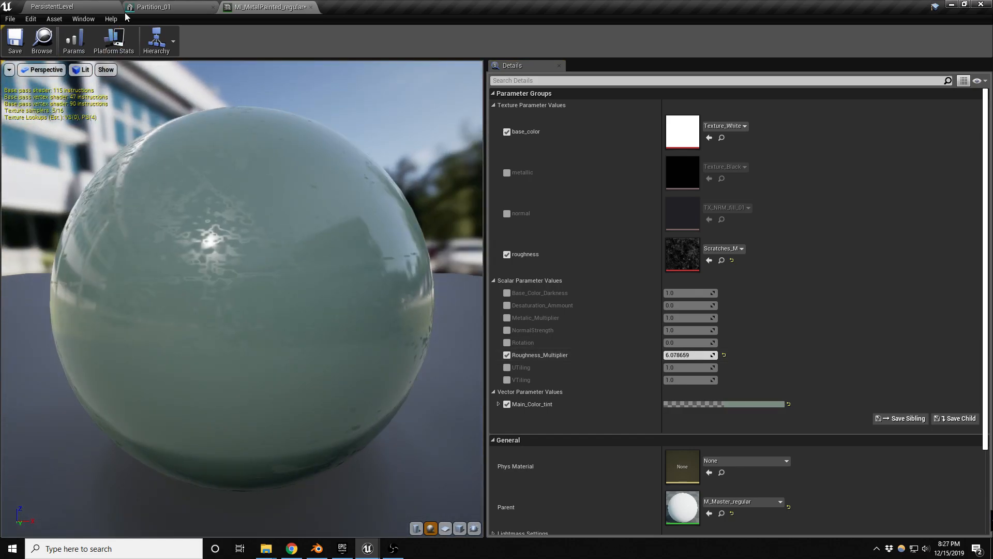
pyautogui.click(156, 6)
pyautogui.moveTo(476, 254); pyautogui.dragTo(443, 280)
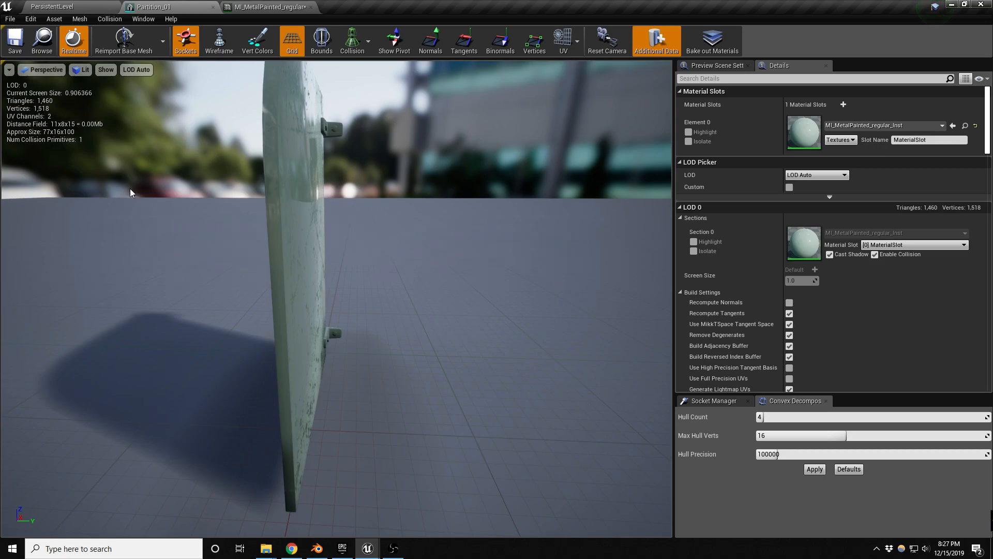
# - Assign MI_MetalPainted_regular_Inst to Partition_3 in the persistent level, inspect it beside the washbasin, and save the changes
pyautogui.click(62, 6)
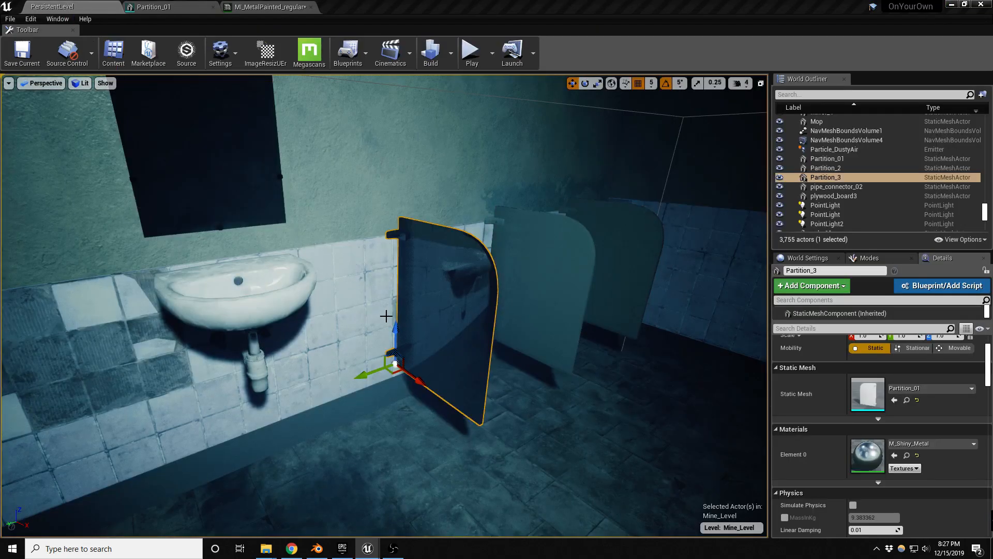
pyautogui.moveTo(420, 314)
pyautogui.keyDown('alt'); pyautogui.mouseDown()
pyautogui.moveTo(388, 297)
pyautogui.moveTo(422, 310)
pyautogui.mouseUp(); pyautogui.keyUp('alt')
pyautogui.moveTo(421, 311)
pyautogui.mouseDown(button='right')
pyautogui.moveTo(453, 316)
pyautogui.moveTo(321, 310)
pyautogui.moveTo(430, 317)
pyautogui.moveTo(422, 313)
pyautogui.mouseUp(button='right')
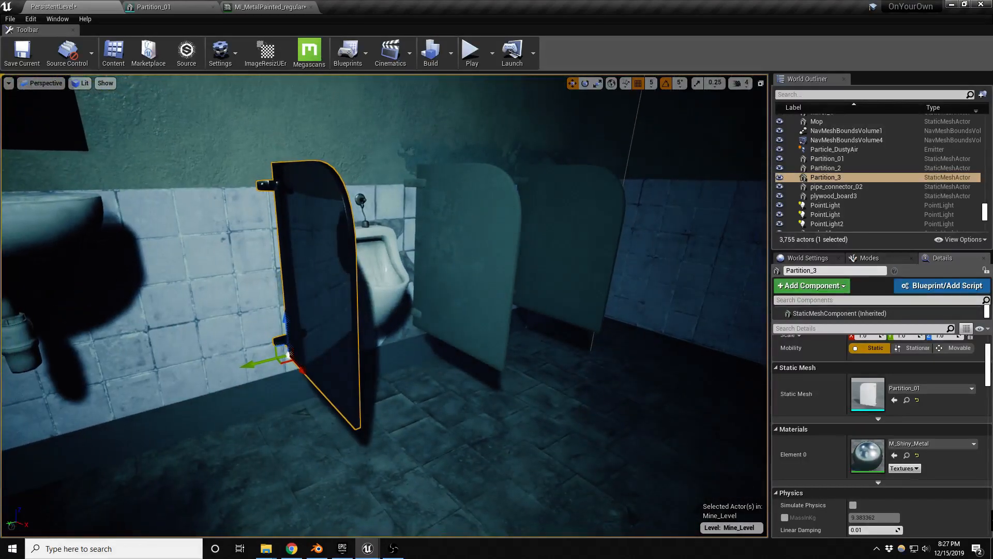
pyautogui.click(472, 263)
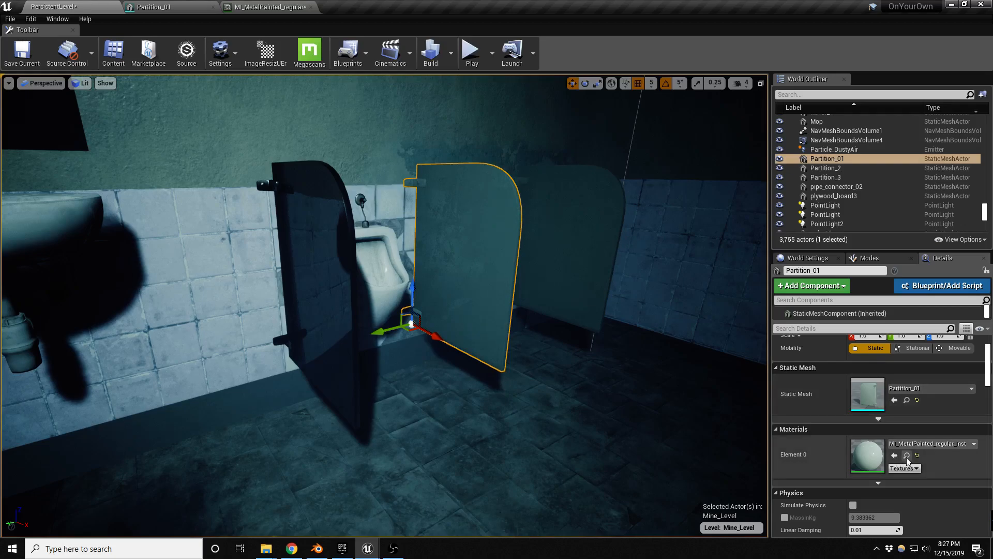
pyautogui.click(324, 284)
pyautogui.click(894, 455)
pyautogui.hotkey('ctrl', 'z')
pyautogui.moveTo(523, 316); pyautogui.dragTo(441, 312, button='right')
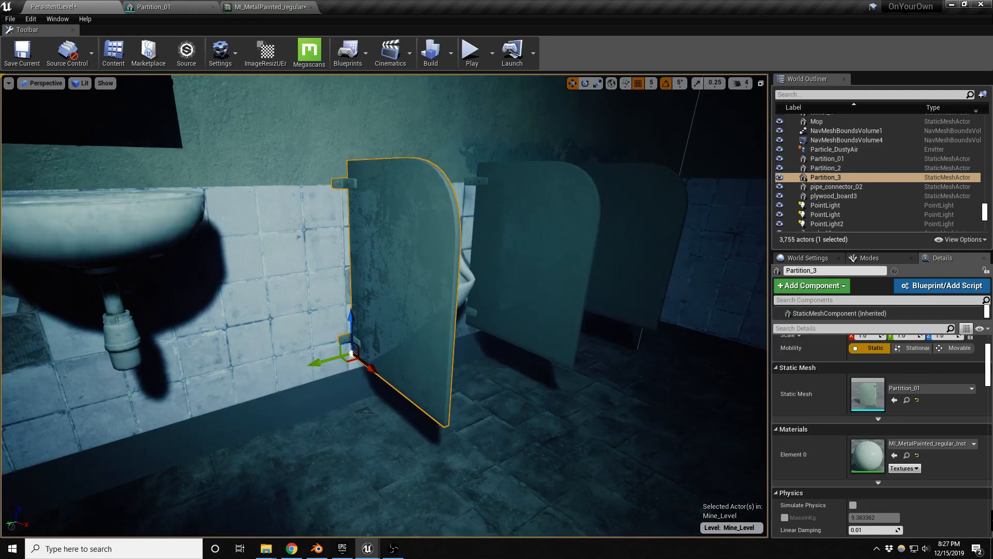
pyautogui.moveTo(441, 312); pyautogui.dragTo(432, 290, button='right')
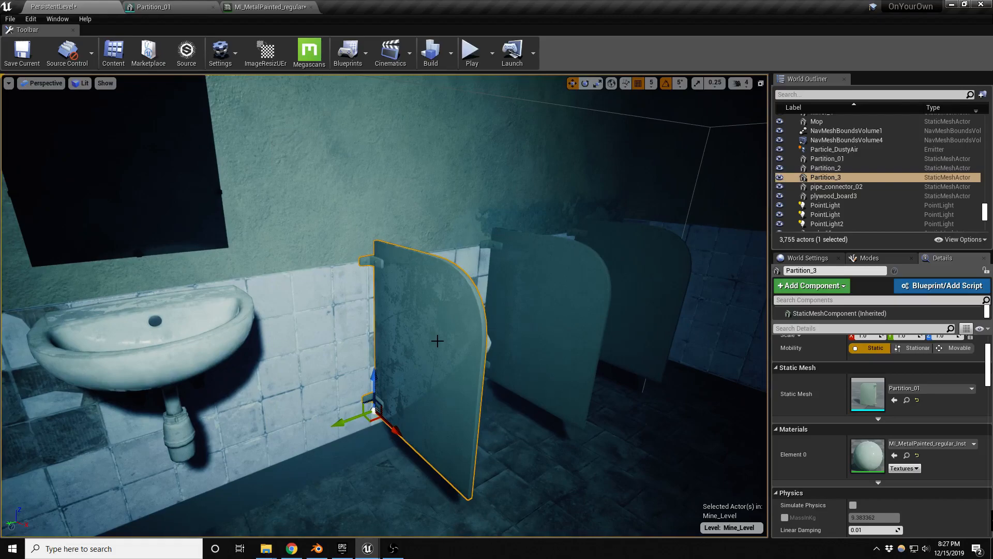
pyautogui.hotkey('ctrl', 's')
# - Export the Partition_01 mesh as an FBX file into the bathroom folder of ON_yOUR_OWN ASSETS
pyautogui.click(316, 548)
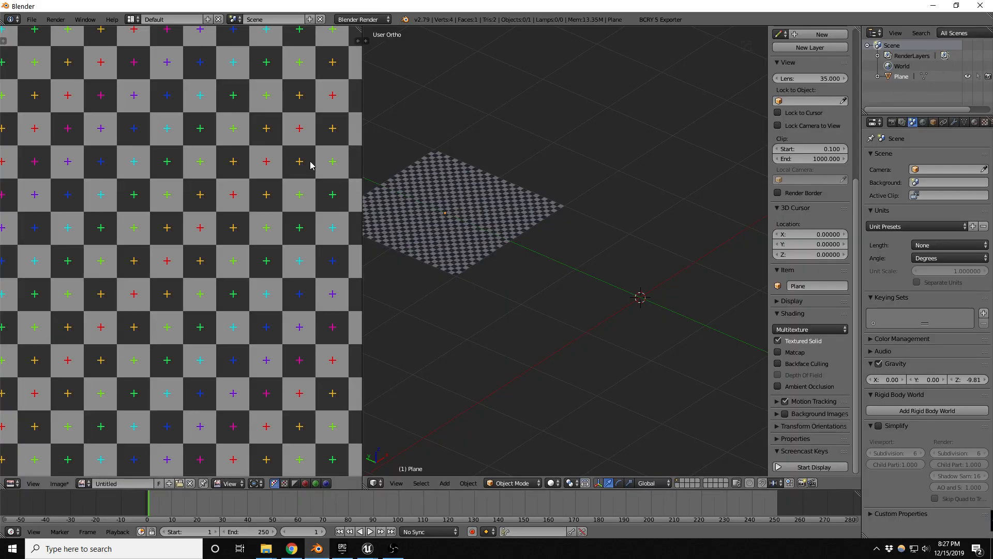
pyautogui.click(934, 6)
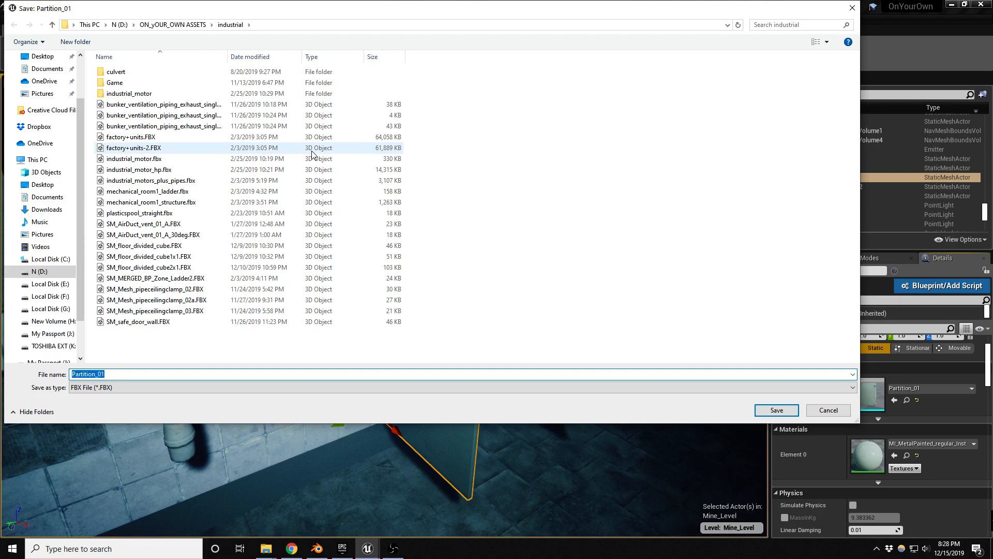
pyautogui.click(181, 25)
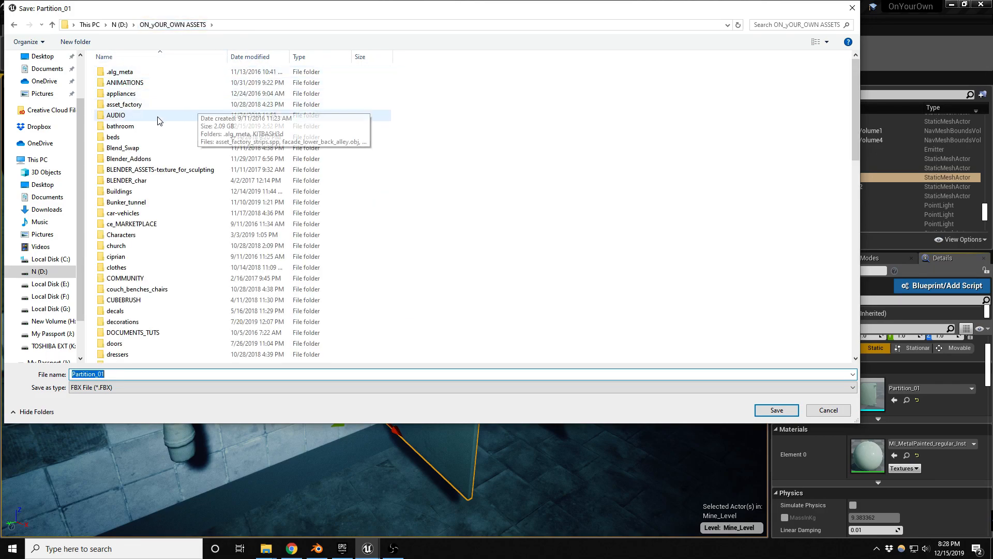
pyautogui.doubleClick(120, 126)
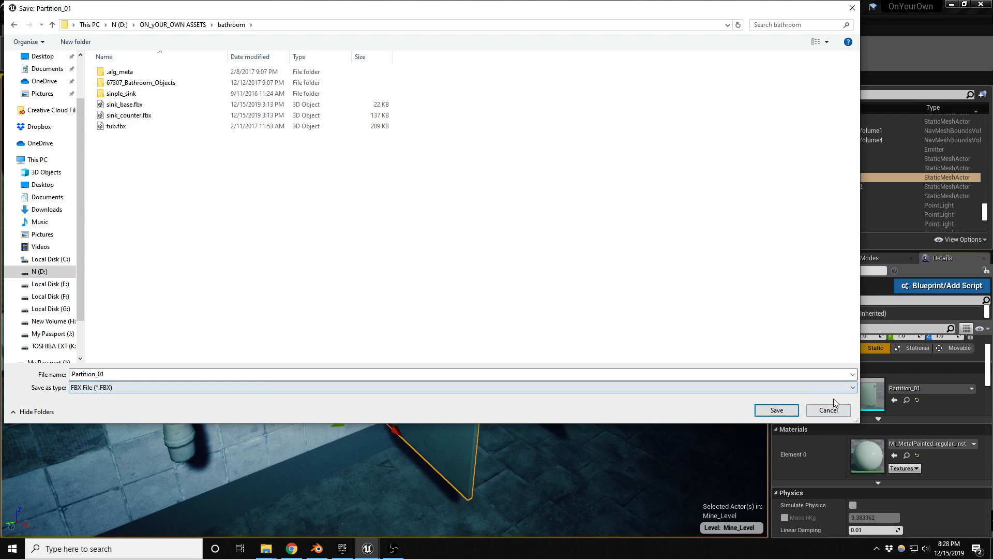
pyautogui.click(776, 410)
pyautogui.click(569, 378)
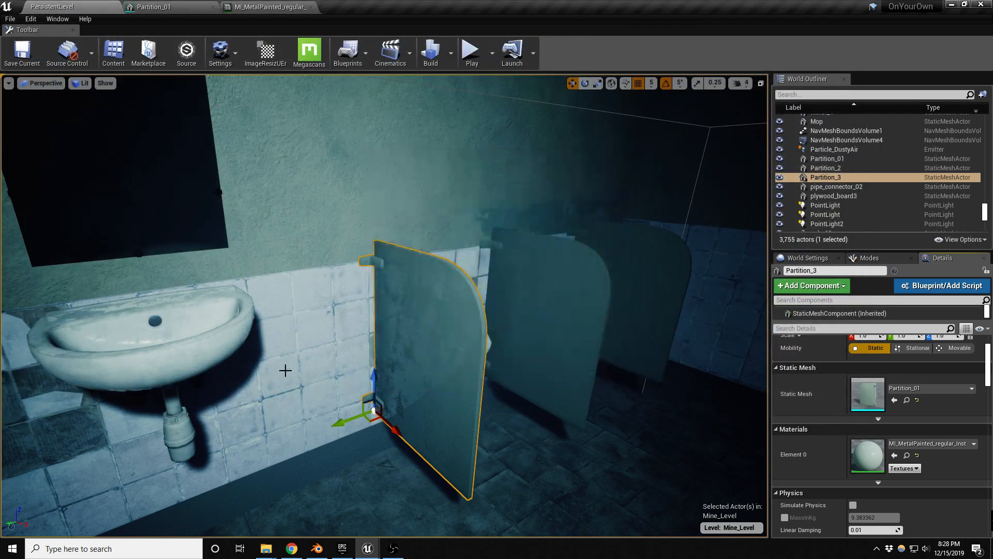
# - Switch to Blender and import Partition_01.FBX from the bathroom folder of ON_yOUR_OWN ASSETS
pyautogui.click(317, 549)
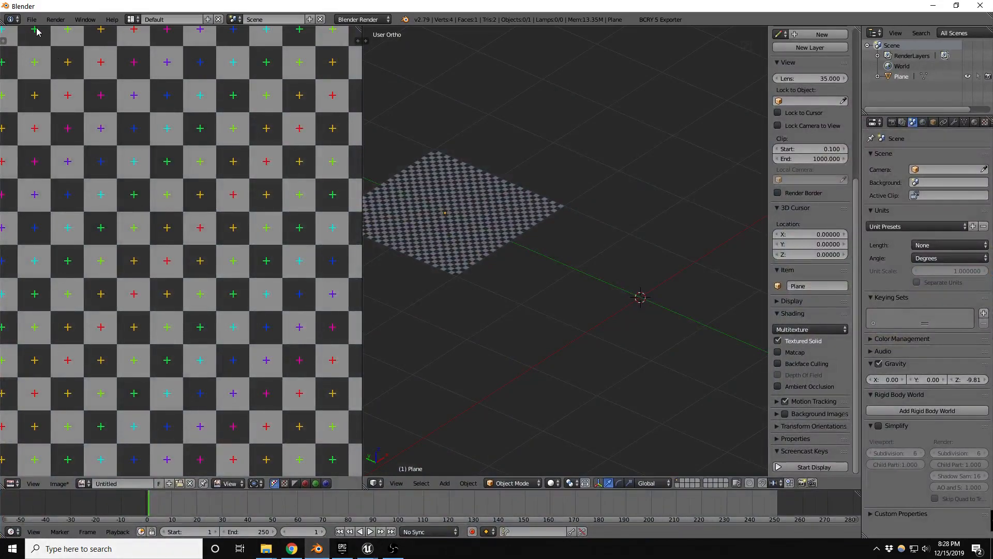
pyautogui.click(31, 20)
pyautogui.moveTo(54, 219)
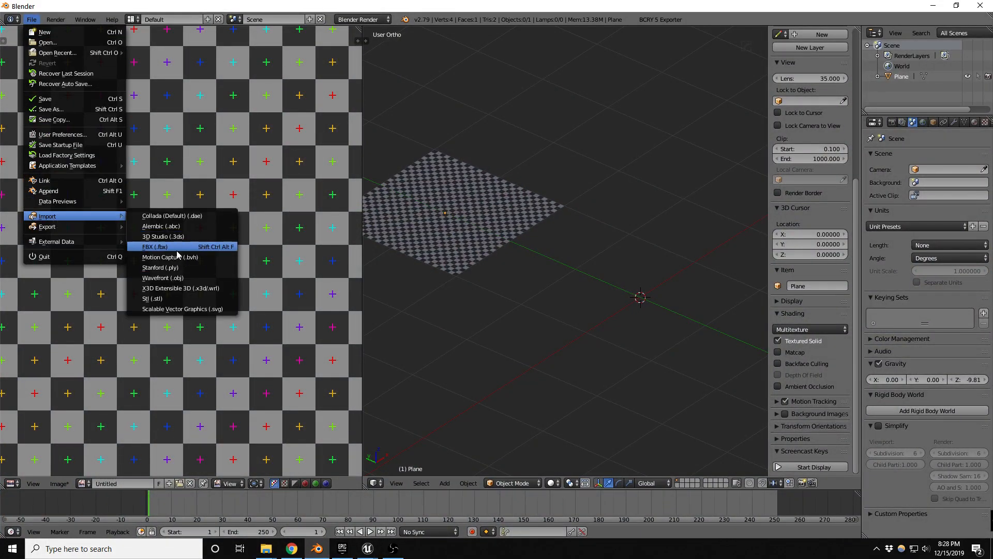
pyautogui.click(178, 254)
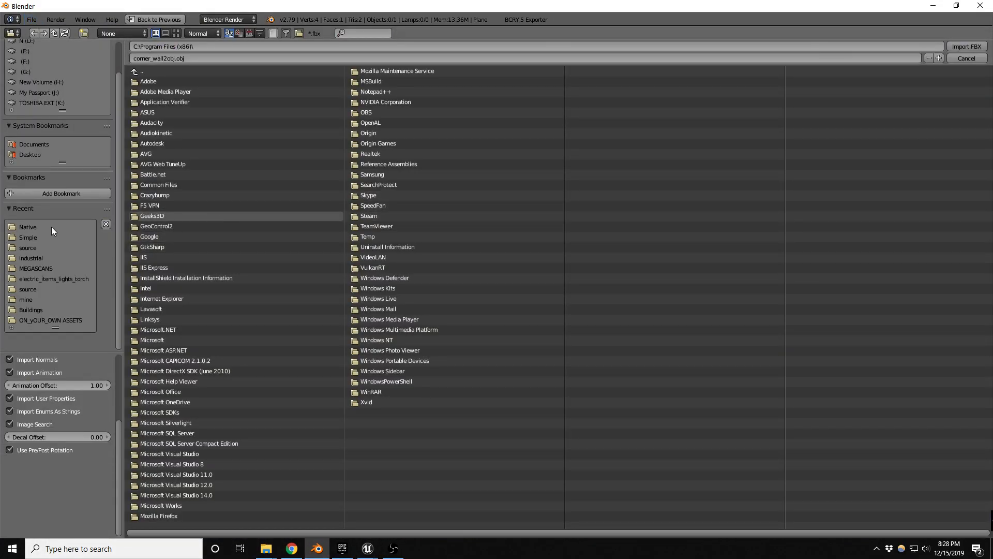
pyautogui.click(21, 226)
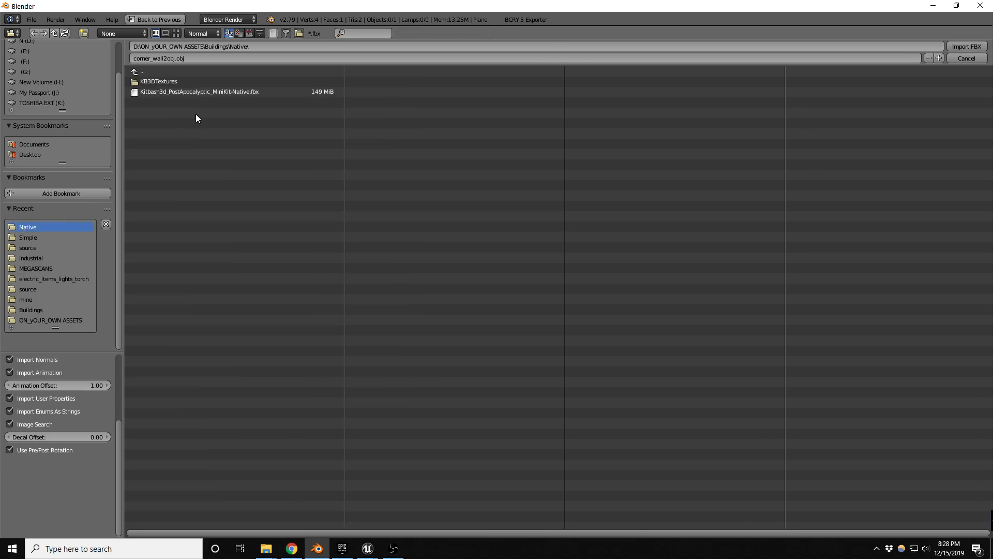
pyautogui.click(148, 71)
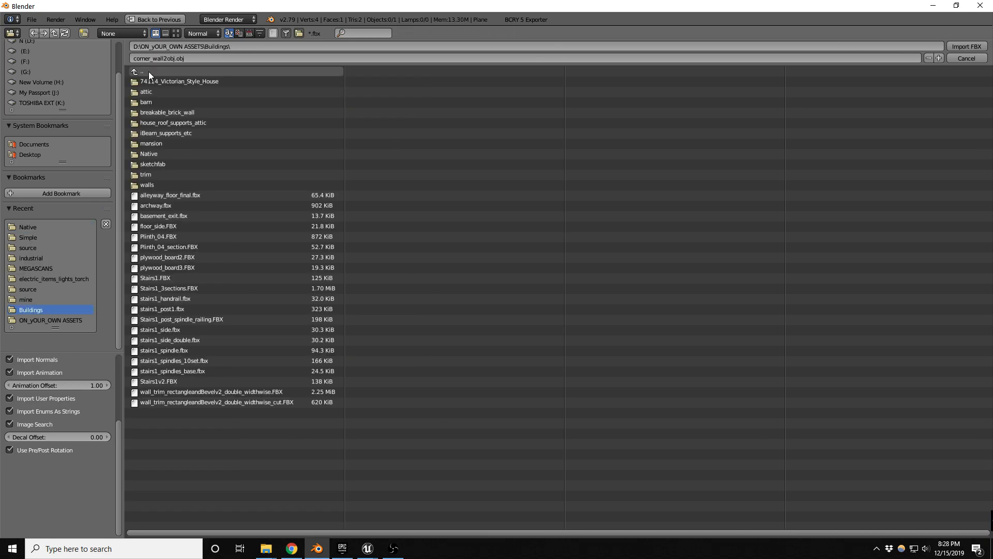
pyautogui.click(148, 71)
pyautogui.click(160, 123)
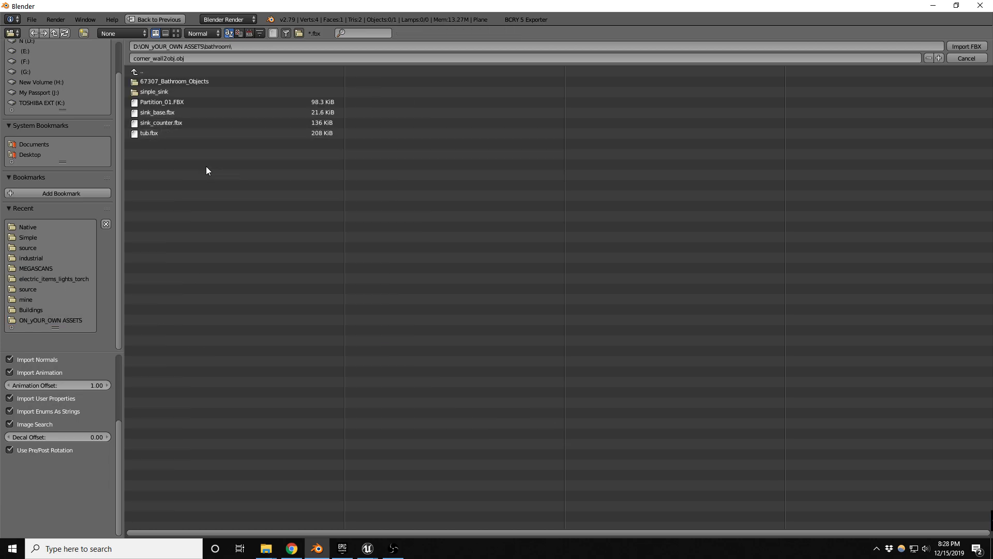
pyautogui.doubleClick(160, 103)
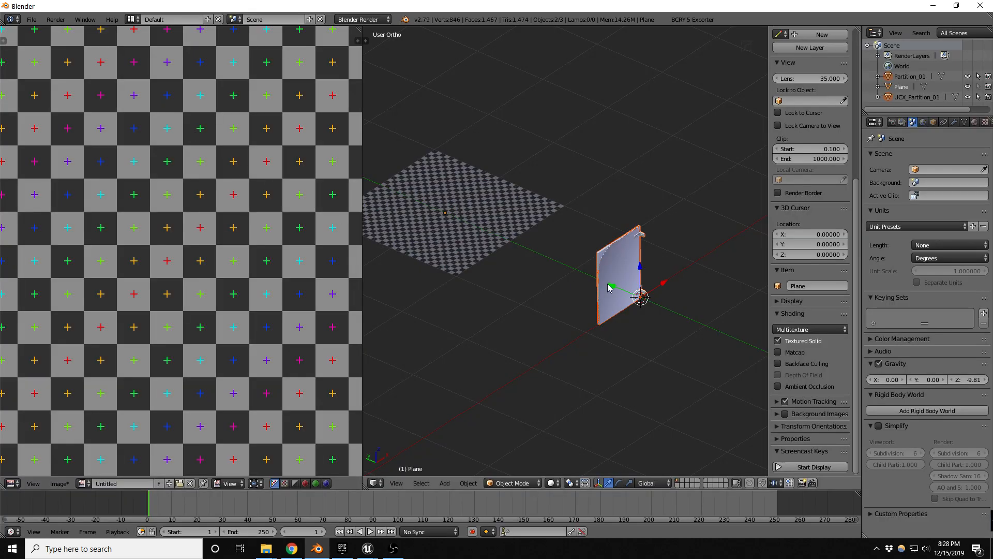
# - Delete the imported UCX_Partition_01 collision object, keeping the Partition_01 mesh
pyautogui.scroll(5, 644, 280)
pyautogui.rightClick(524, 224)
pyautogui.press('x')
pyautogui.click(532, 220)
# - Examine the Partition_01 mesh in Edit Mode, focusing on the topology along its curved edge
pyautogui.scroll(4, 568, 239)
pyautogui.moveTo(594, 244); pyautogui.dragTo(467, 228, button='middle')
pyautogui.rightClick(582, 230)
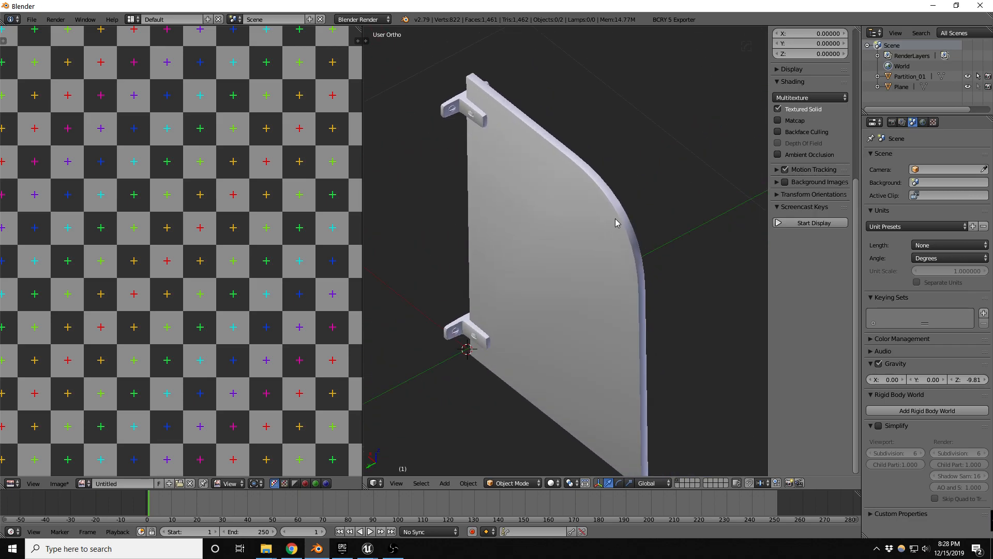
pyautogui.scroll(5, 626, 222)
pyautogui.press('Tab')
pyautogui.scroll(4, 621, 219)
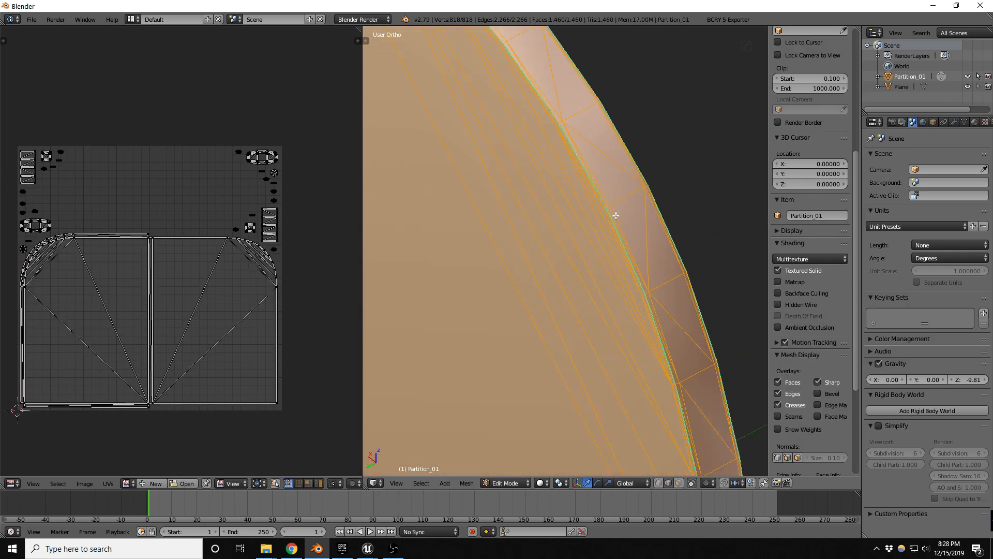
pyautogui.scroll(-9, 621, 225)
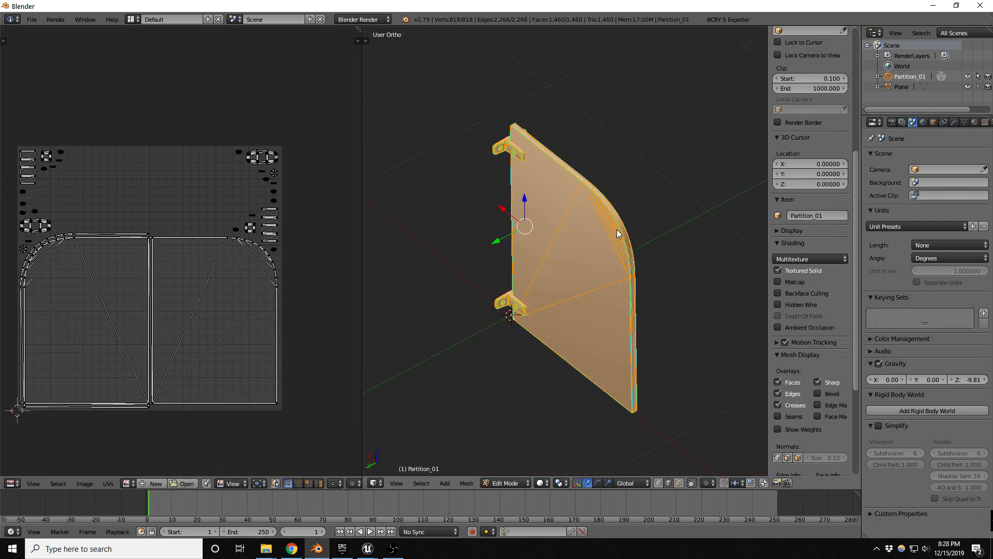
# - Leave Edit Mode and apply the Hard Ops (S) Sharpen operation to the Partition_01 mesh
pyautogui.press('Tab')
pyautogui.scroll(5, 632, 228)
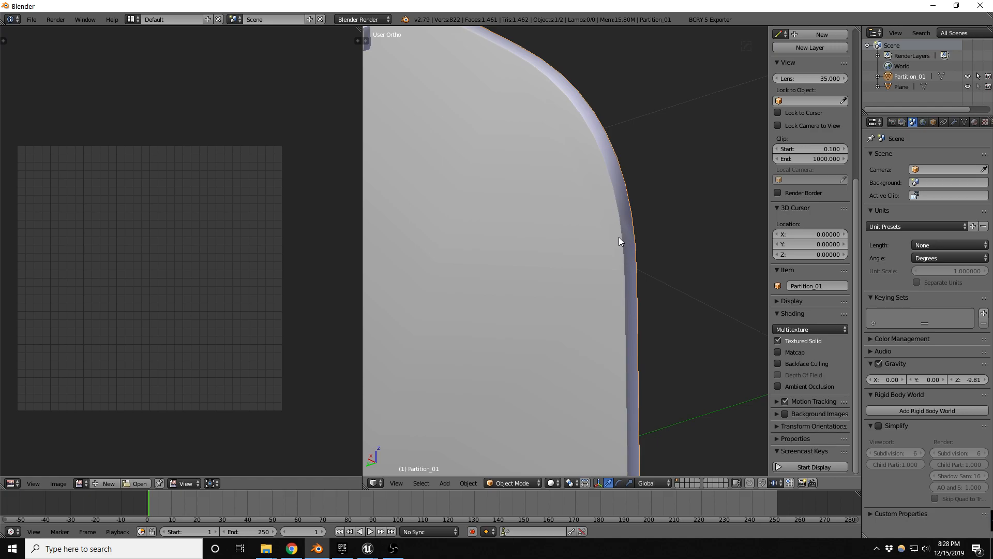
pyautogui.scroll(-3, 618, 237)
pyautogui.press('q')
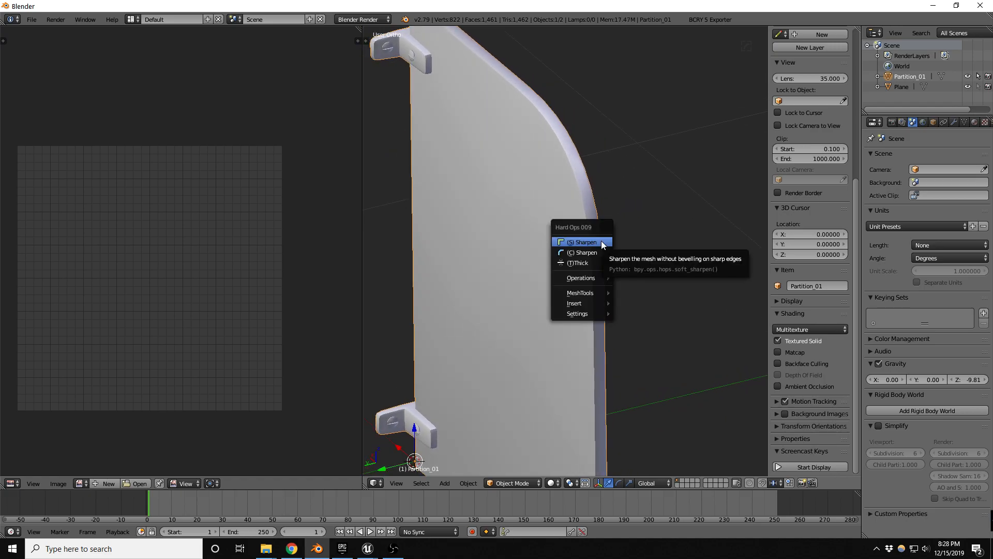
pyautogui.click(582, 242)
pyautogui.moveTo(582, 241); pyautogui.dragTo(543, 292, button='middle')
pyautogui.scroll(3, 590, 138)
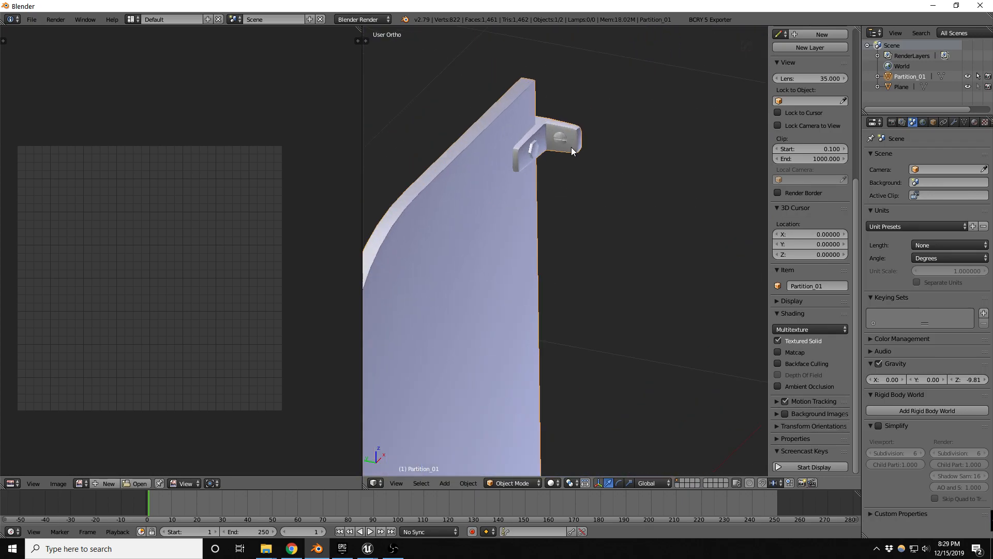
# - Display the material slots of Partition_01 and select only its two wall brackets by inverting a selection of the linked panel geometry
pyautogui.click(974, 122)
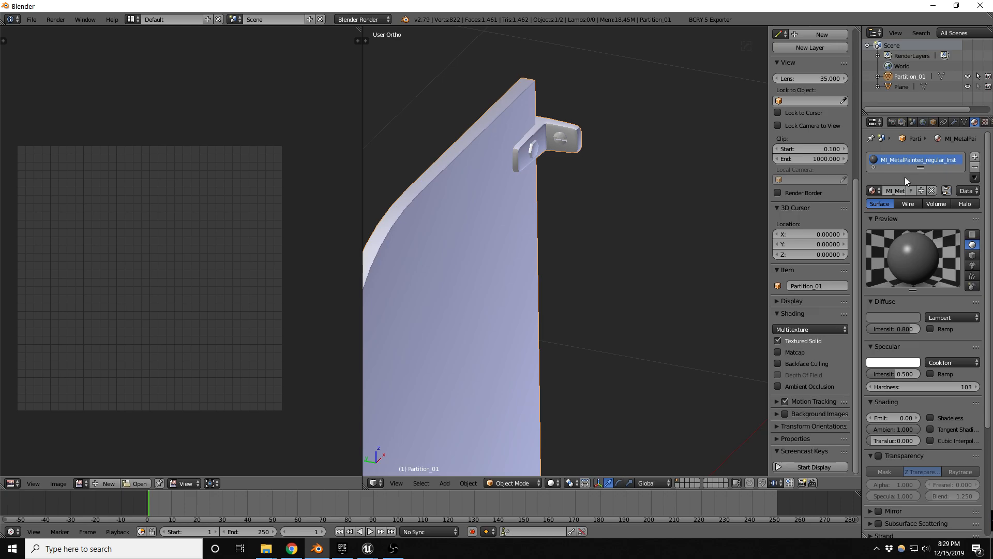
pyautogui.moveTo(862, 176); pyautogui.dragTo(800, 175)
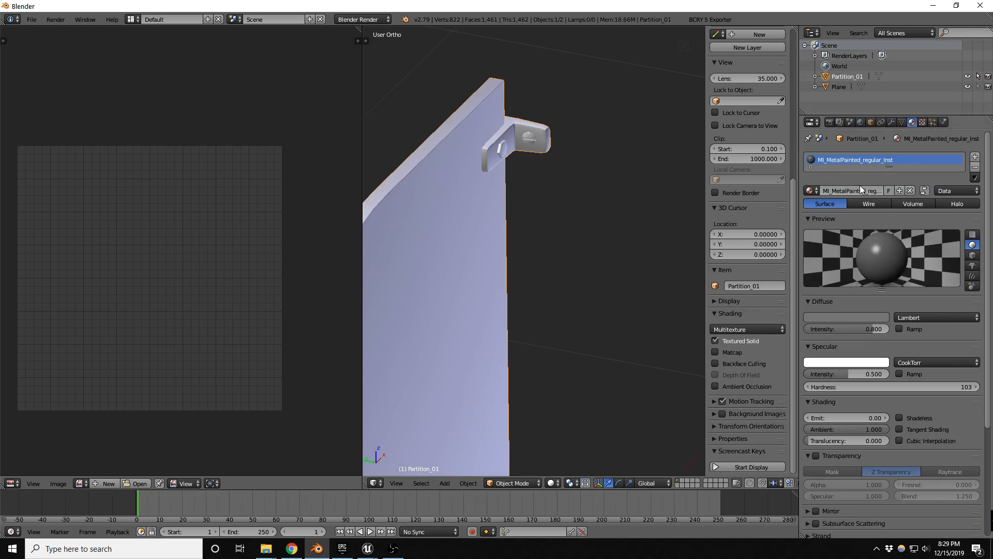
pyautogui.press('Tab')
pyautogui.press('a')
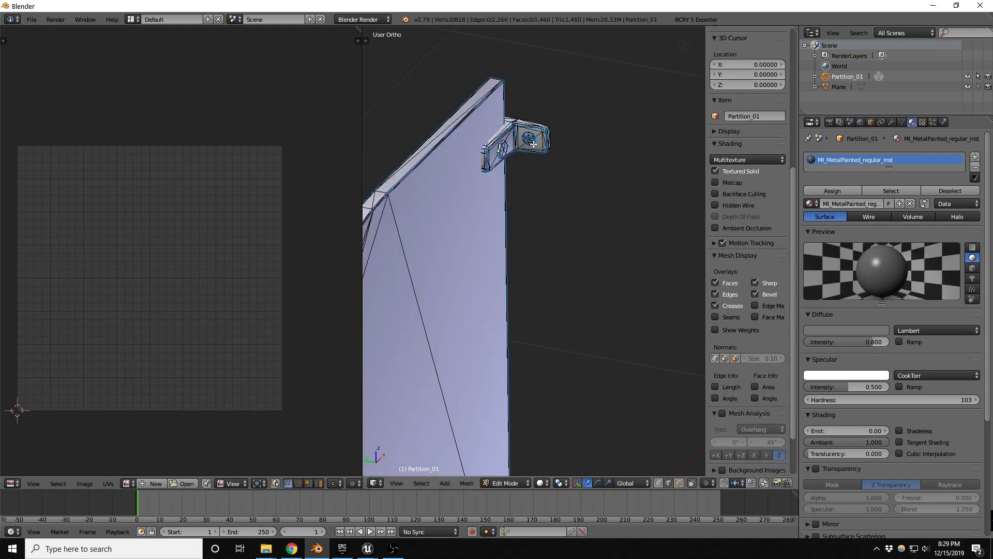
pyautogui.press('l')
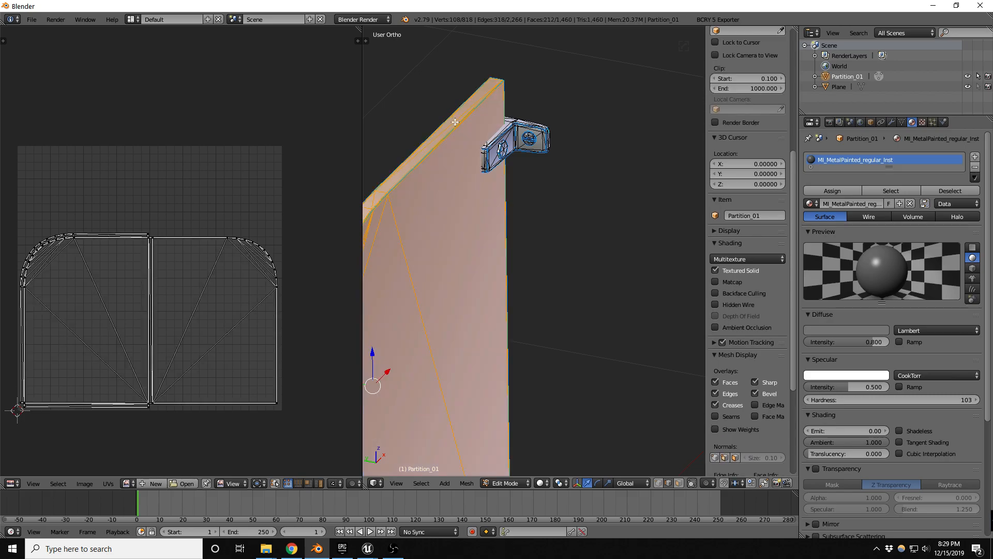
pyautogui.scroll(-5, 488, 101)
pyautogui.moveTo(895, 170); pyautogui.dragTo(905, 189)
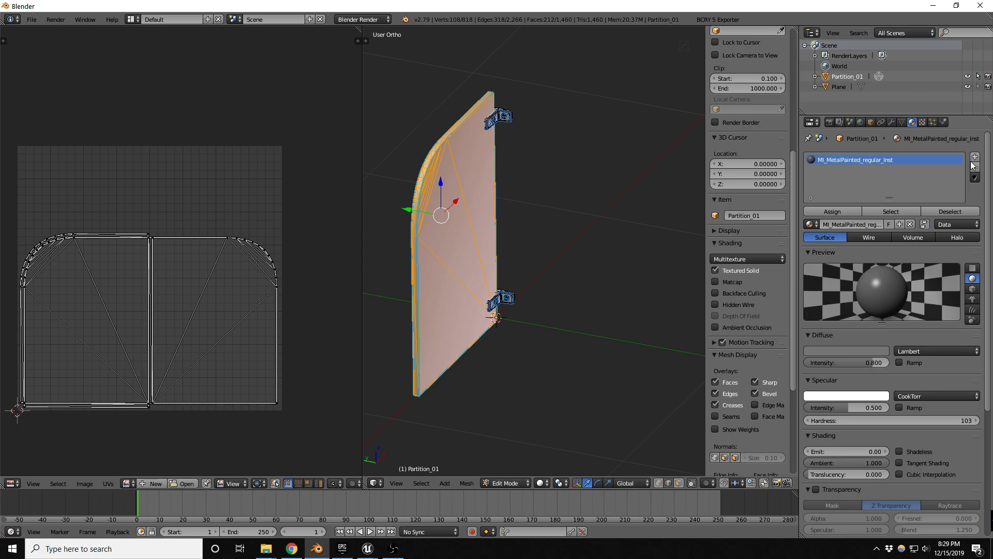
pyautogui.moveTo(637, 215); pyautogui.dragTo(552, 202, button='middle')
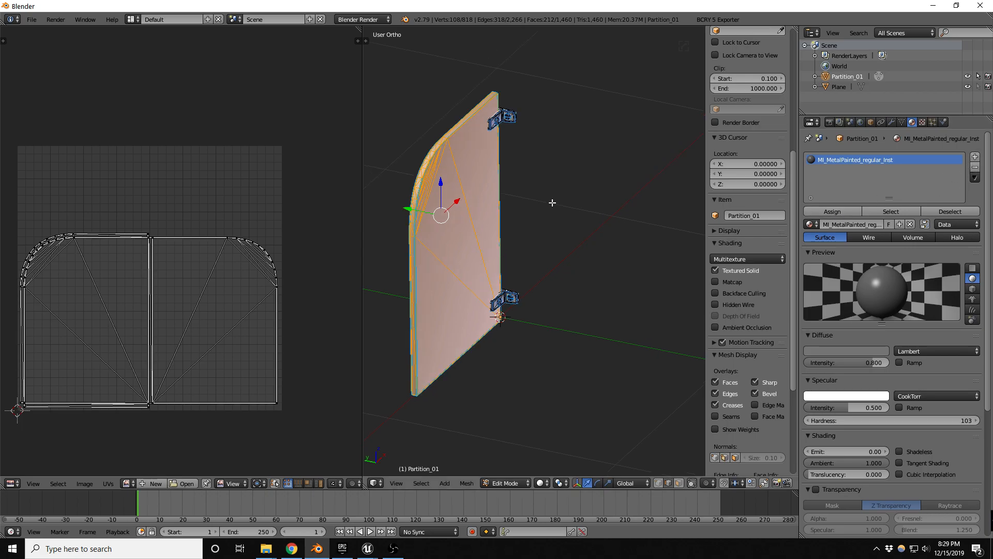
pyautogui.hotkey('ctrl', 'i')
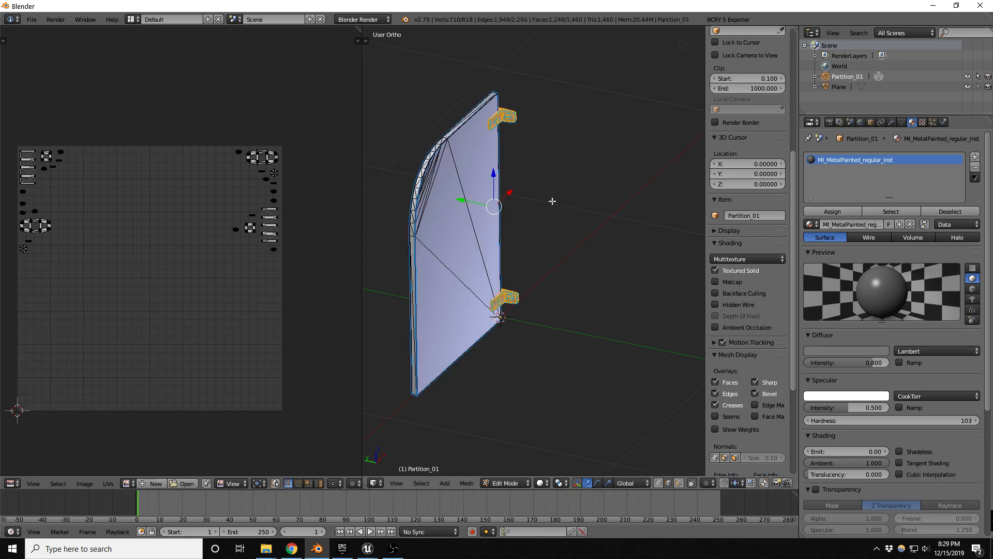
pyautogui.scroll(4, 538, 136)
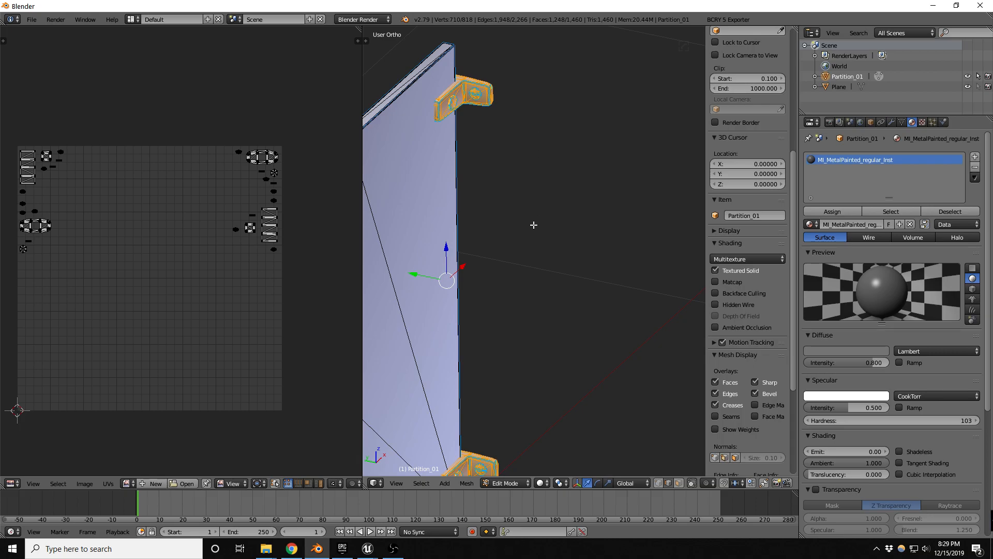
pyautogui.moveTo(536, 224); pyautogui.dragTo(636, 226, button='middle')
# - Switch to Unreal Editor and examine Partition_3 beside the sink from several angles
pyautogui.moveTo(368, 549)
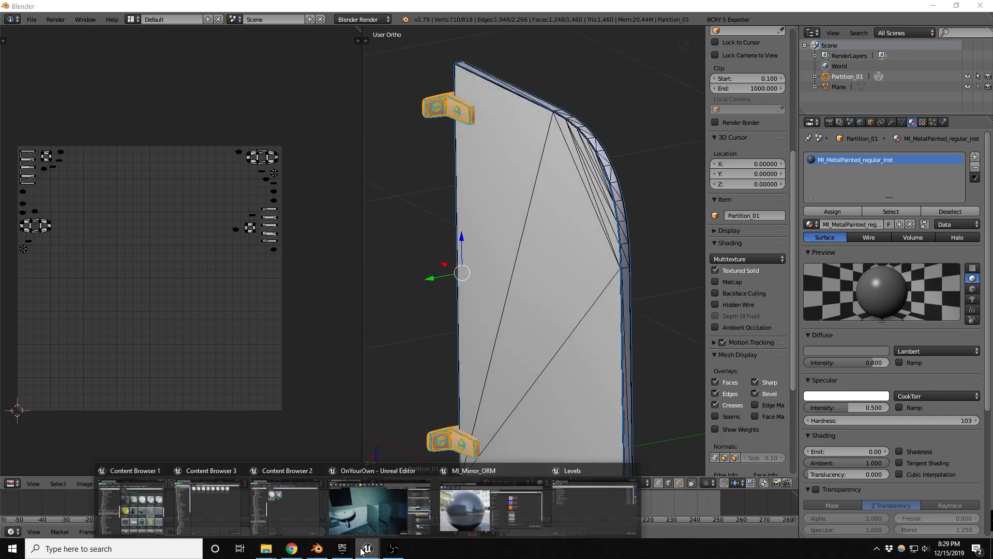
pyautogui.click(395, 491)
pyautogui.moveTo(459, 394)
pyautogui.keyDown('alt'); pyautogui.mouseDown()
pyautogui.moveTo(433, 378)
pyautogui.moveTo(458, 363)
pyautogui.moveTo(483, 377)
pyautogui.moveTo(441, 400)
pyautogui.mouseUp(); pyautogui.keyUp('alt')
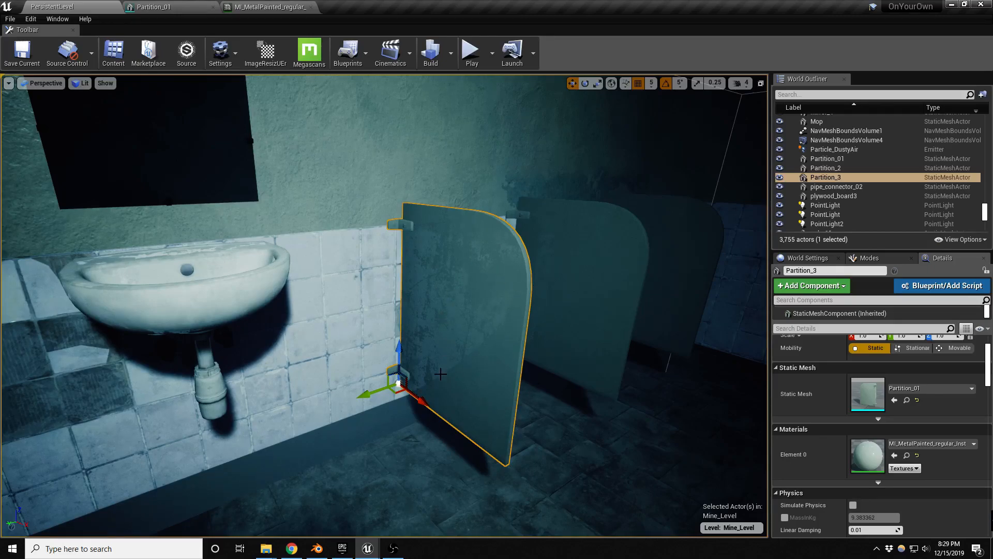
pyautogui.moveTo(482, 339); pyautogui.dragTo(408, 381, button='middle')
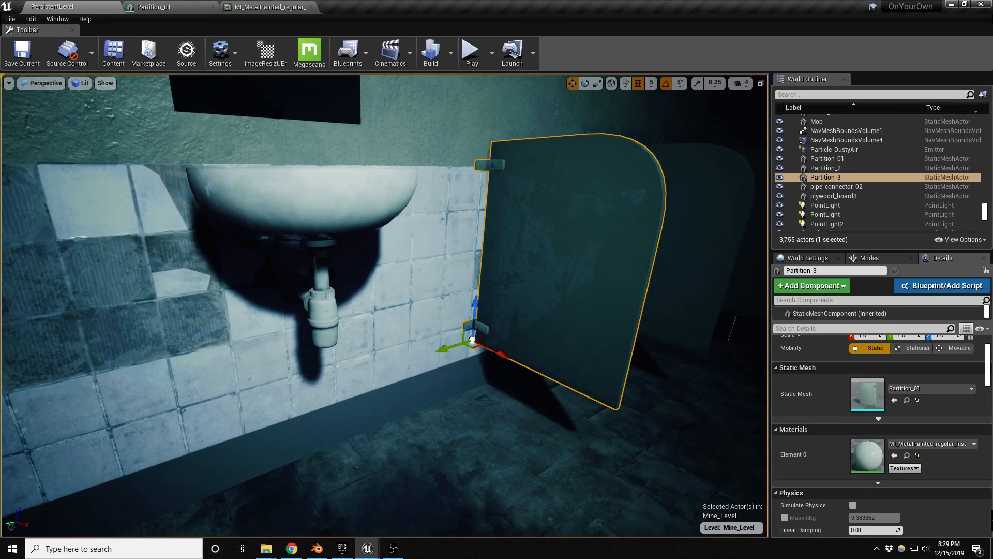
pyautogui.moveTo(530, 330); pyautogui.dragTo(592, 287, button='middle')
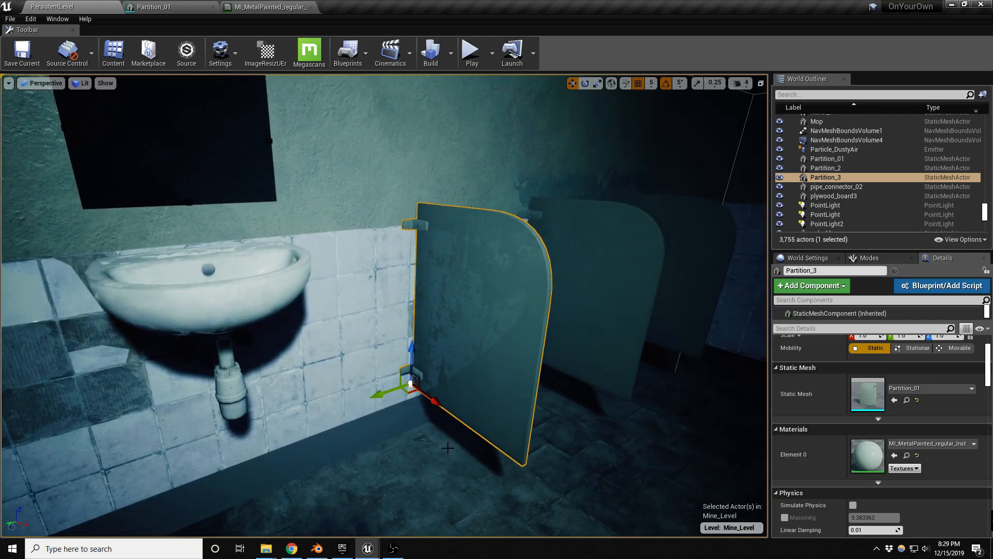
# - Switch to Blender, add a second material slot to Partition_01 with a new material named brushedMetal, and leave Edit Mode
pyautogui.click(325, 551)
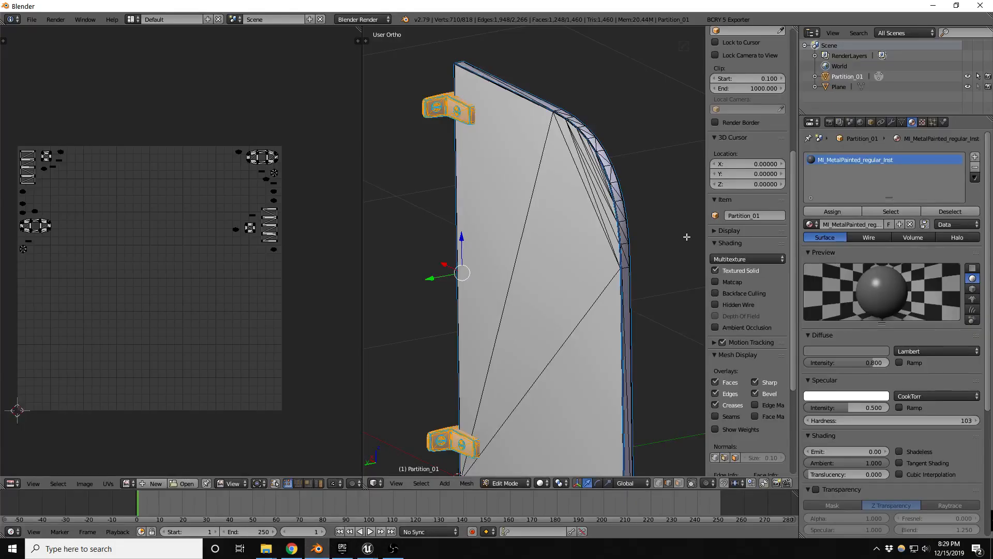
pyautogui.click(976, 158)
pyautogui.click(843, 229)
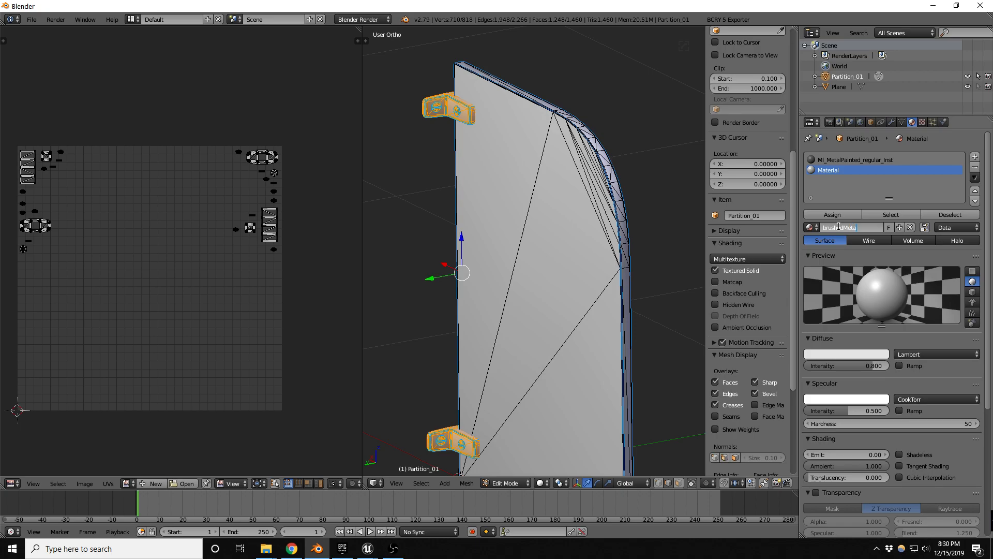
pyautogui.moveTo(609, 216); pyautogui.dragTo(506, 255, button='middle')
pyautogui.scroll(-2, 538, 217)
pyautogui.press('Tab')
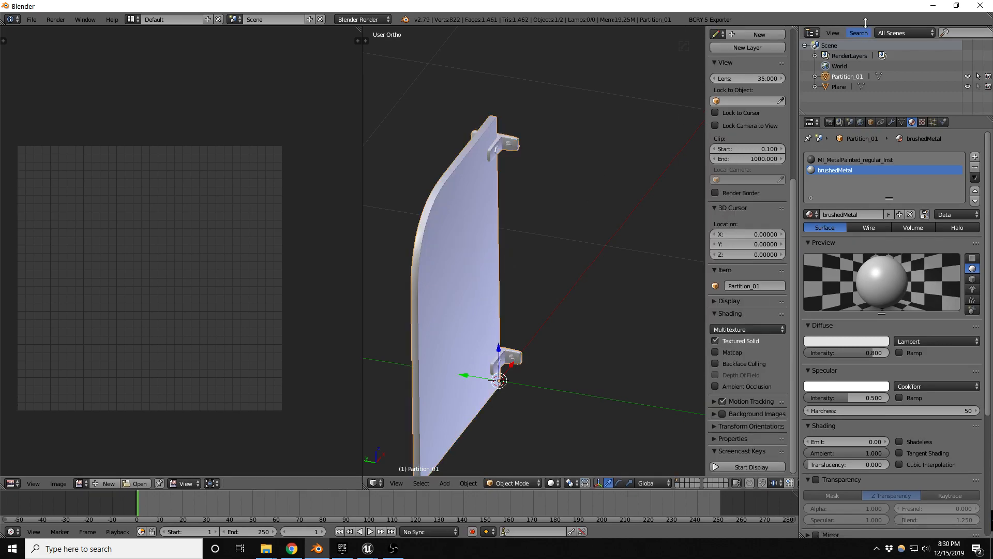
# - Switch to Unreal Editor and start a full-screen play test of the level
pyautogui.hotkey('alt', 'Tab')
pyautogui.moveTo(493, 264); pyautogui.dragTo(493, 281, button='right')
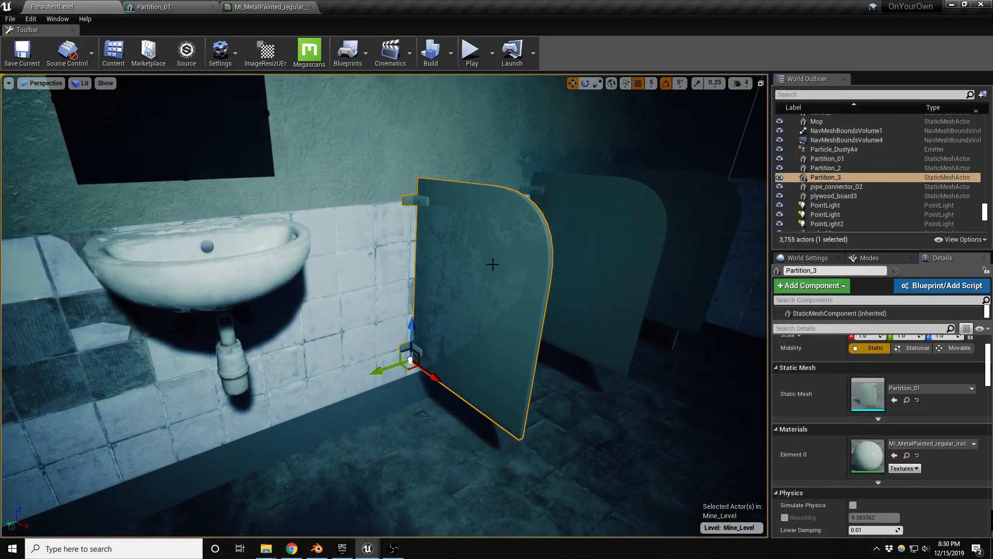
pyautogui.hotkey('alt', 'p')
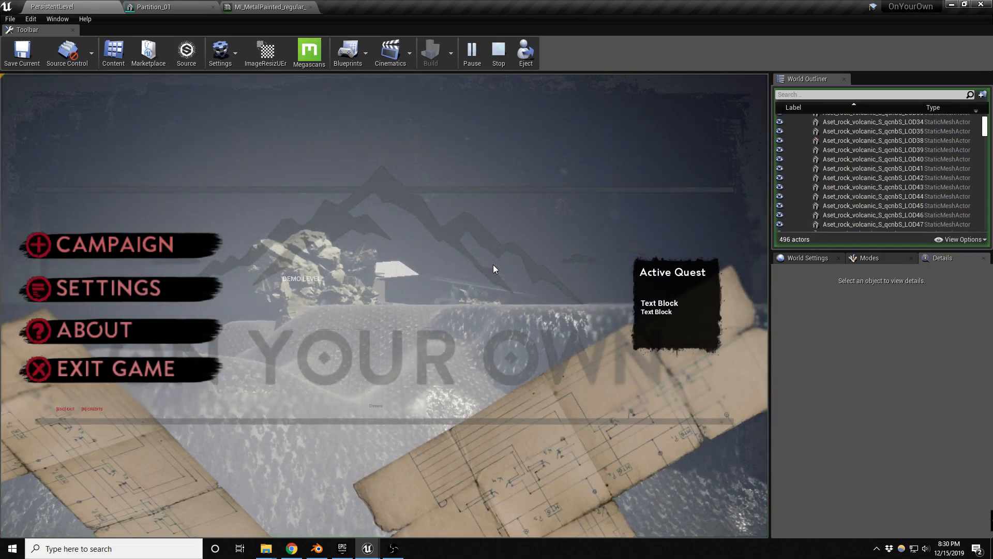
pyautogui.press('F11')
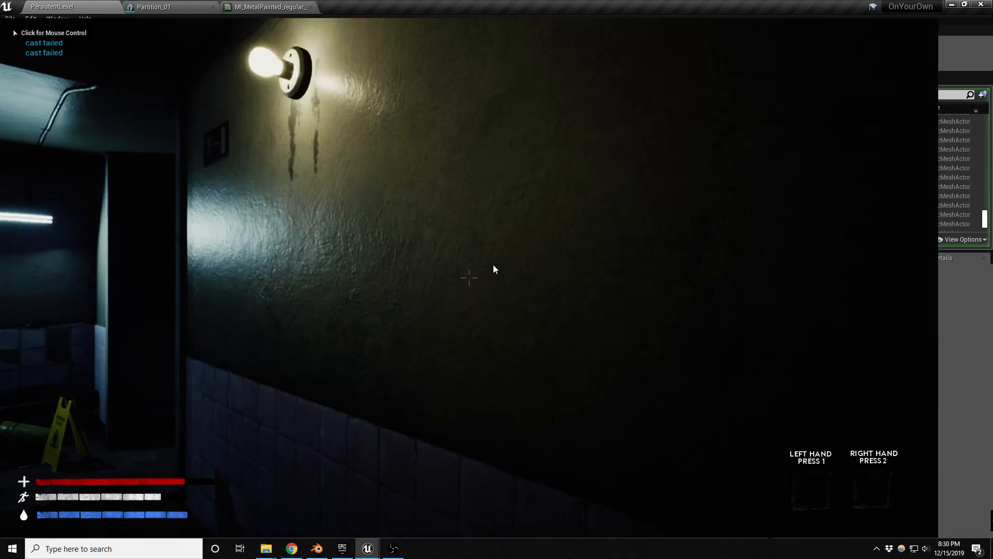
# - Walk down the corridor, open the bathroom door and enter the room
pyautogui.press('w')
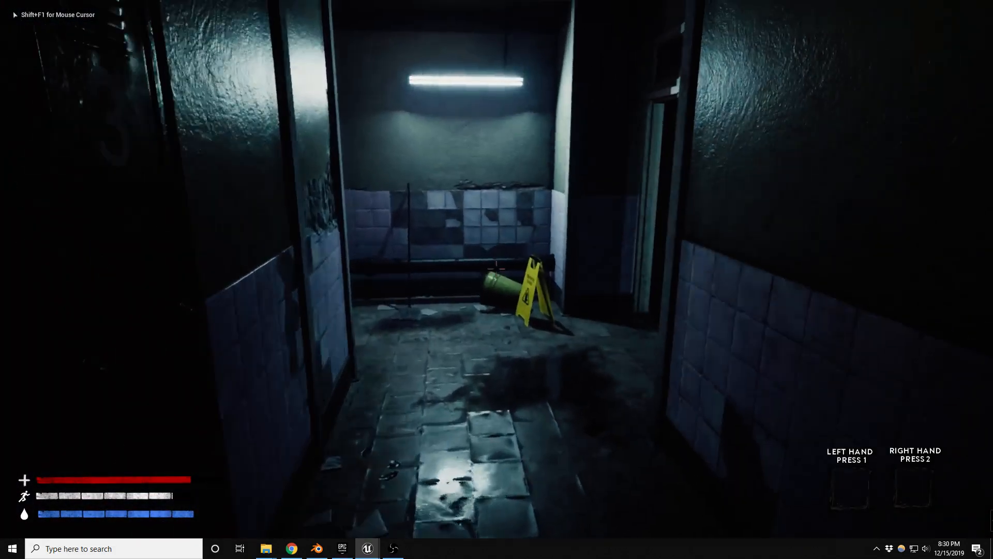
pyautogui.press('w')
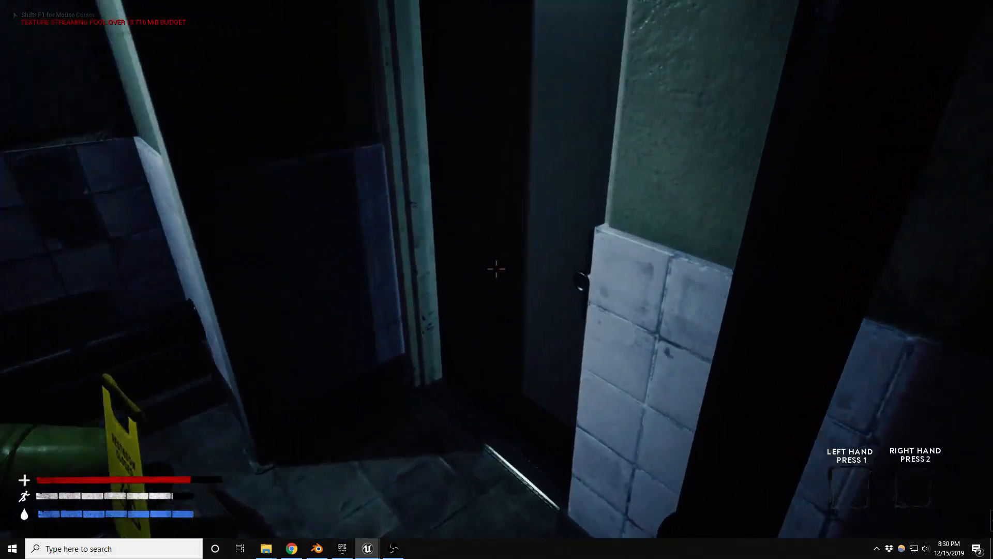
pyautogui.press('e')
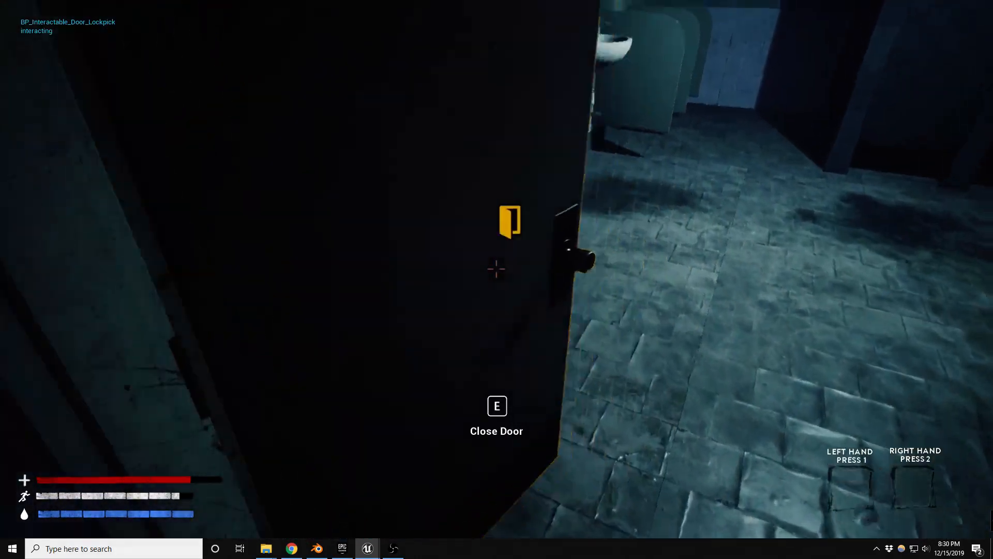
pyautogui.press('w')
pyautogui.press('w')
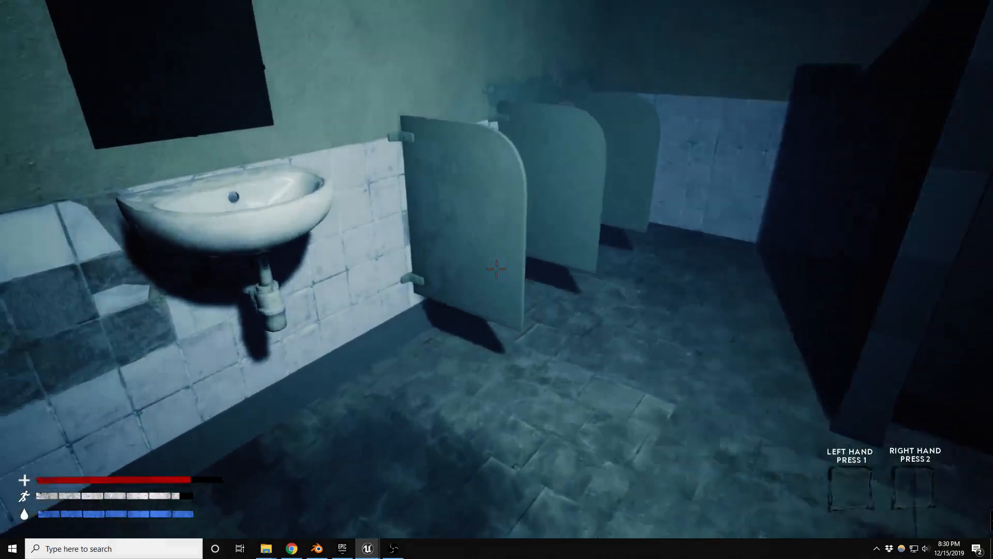
# - Examine the partitions and urinals in the play test from both sides
pyautogui.press('w')
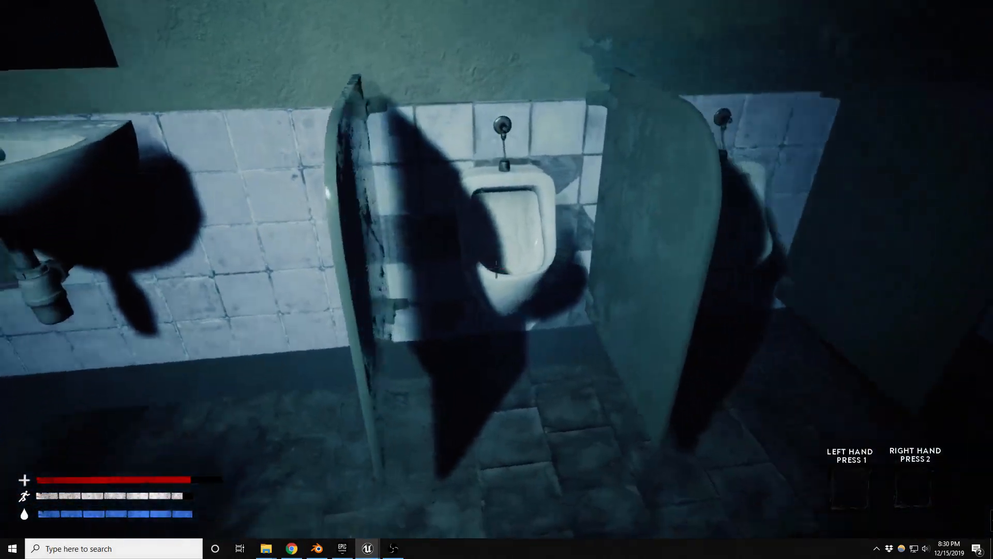
pyautogui.press('d')
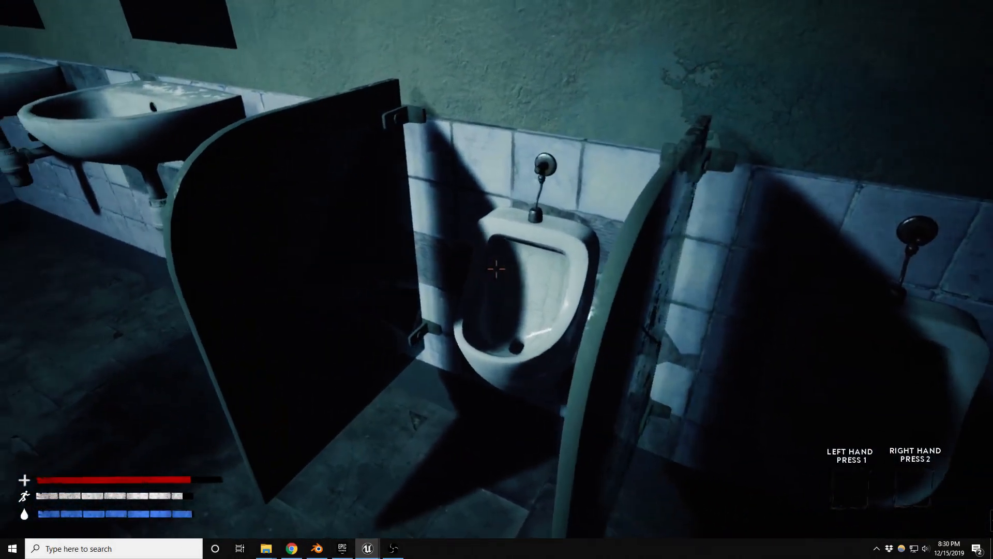
pyautogui.press('a')
pyautogui.press('a')
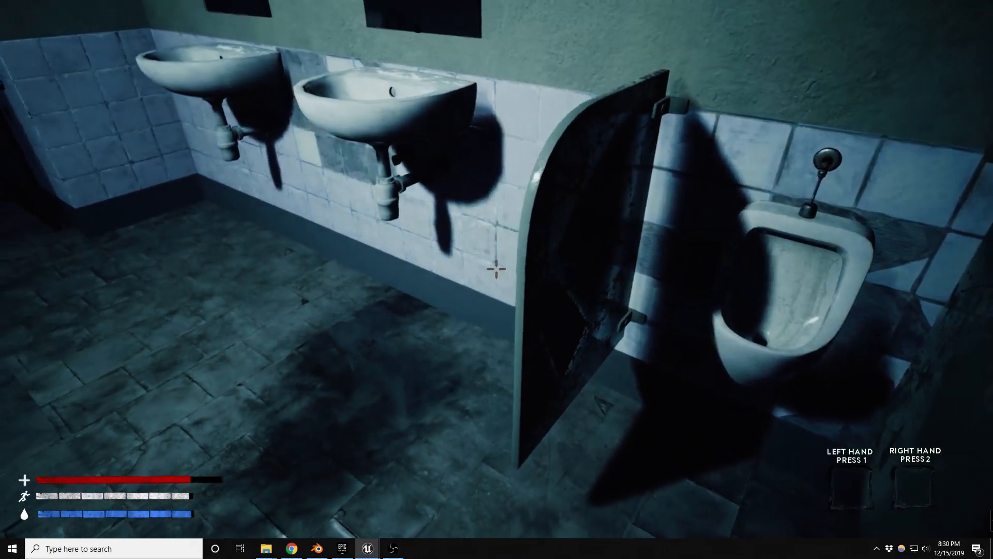
pyautogui.press('a')
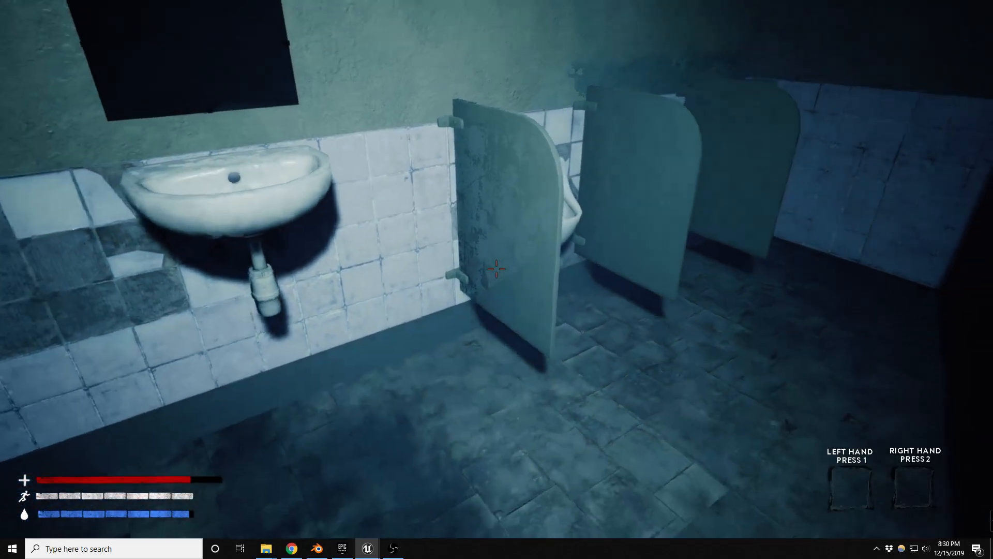
# - Examine the wall mirrors above the sinks up close and from an angle, checking how they reflect the light
pyautogui.press('d')
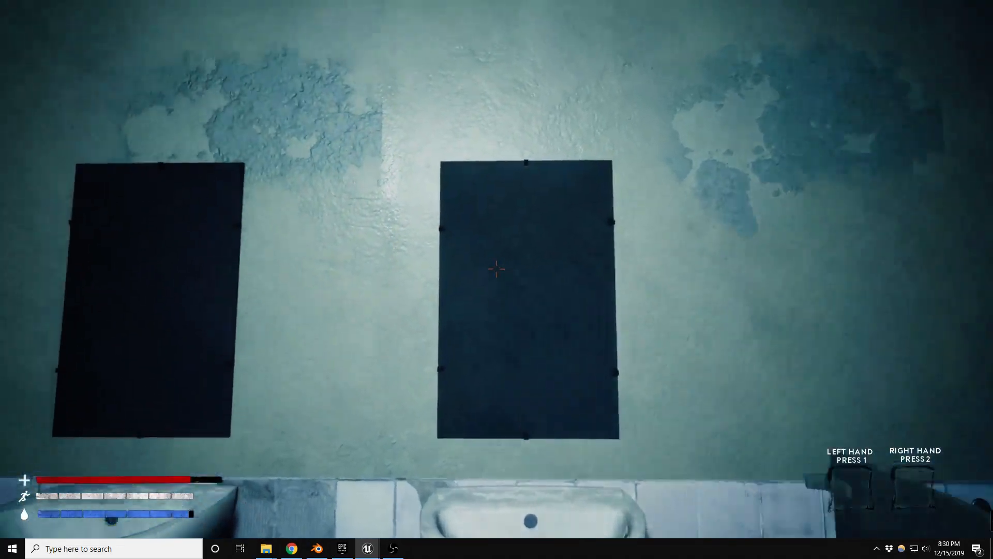
pyautogui.press('w')
pyautogui.press('d')
pyautogui.press('w')
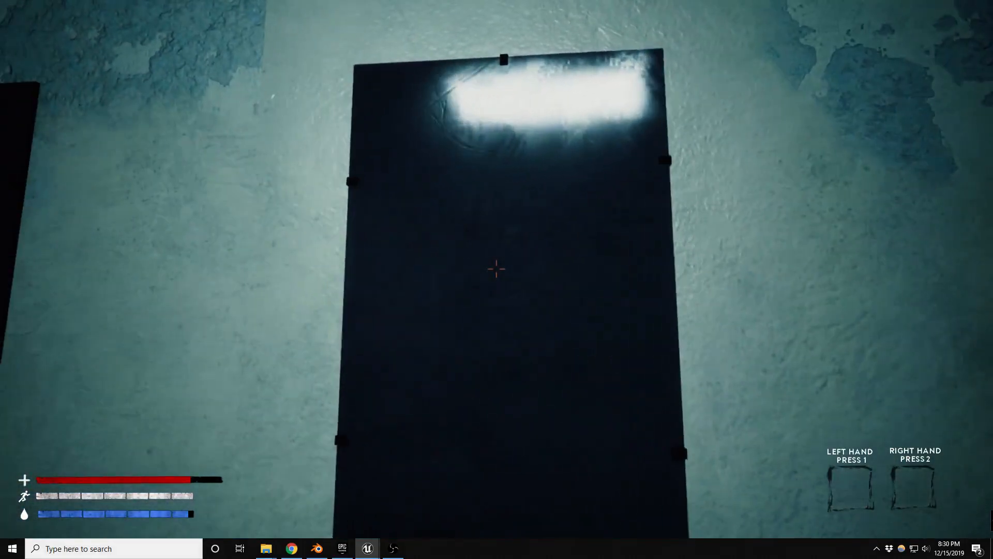
pyautogui.press('s')
pyautogui.press('a')
pyautogui.press('e')
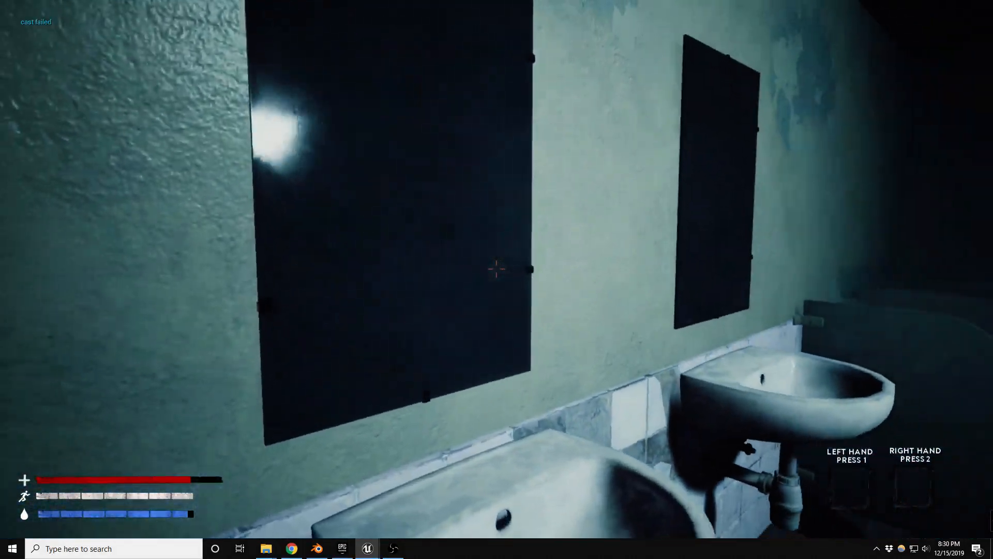
pyautogui.press('d')
pyautogui.press('s')
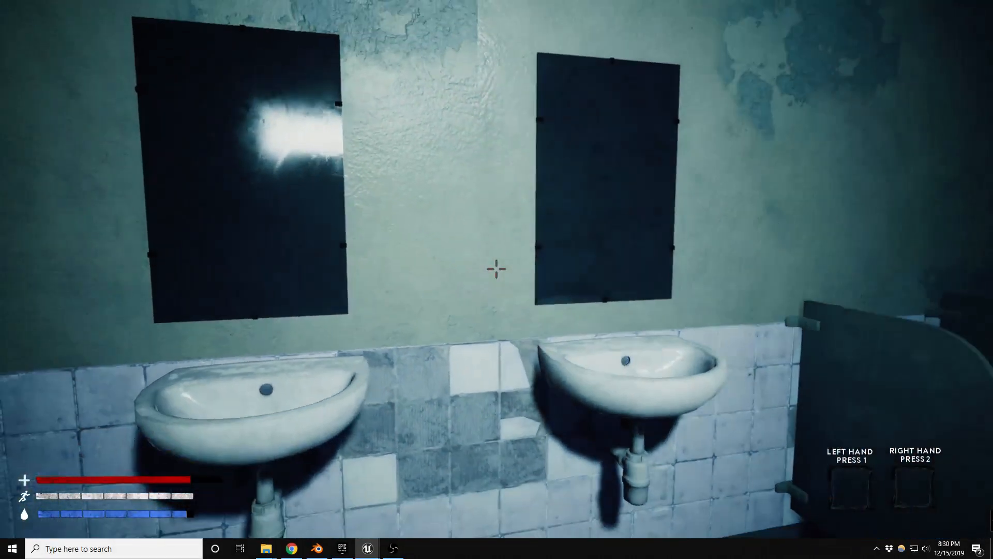
# - Walk back past the sink and inspect the row of partitions in the play test
pyautogui.press('w')
pyautogui.press('a')
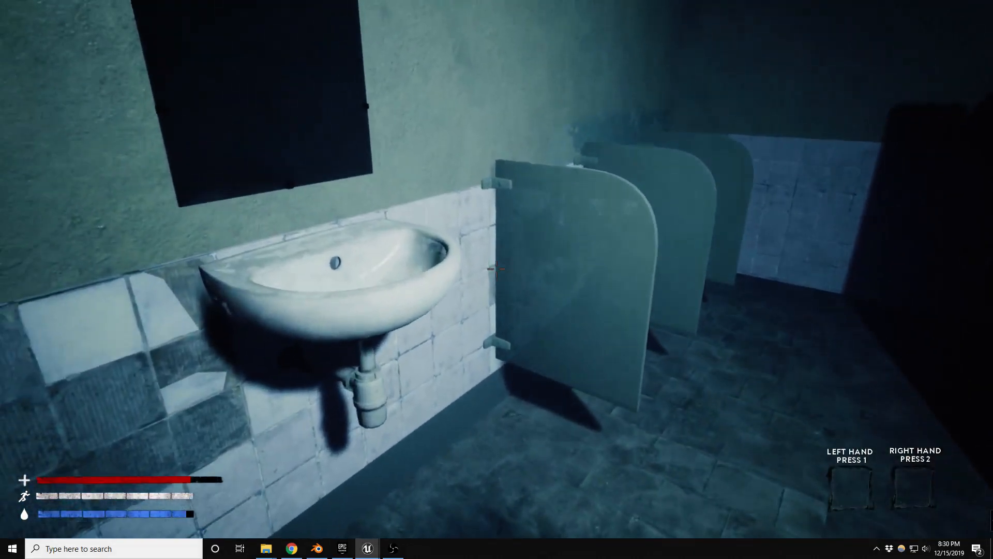
pyautogui.press('w')
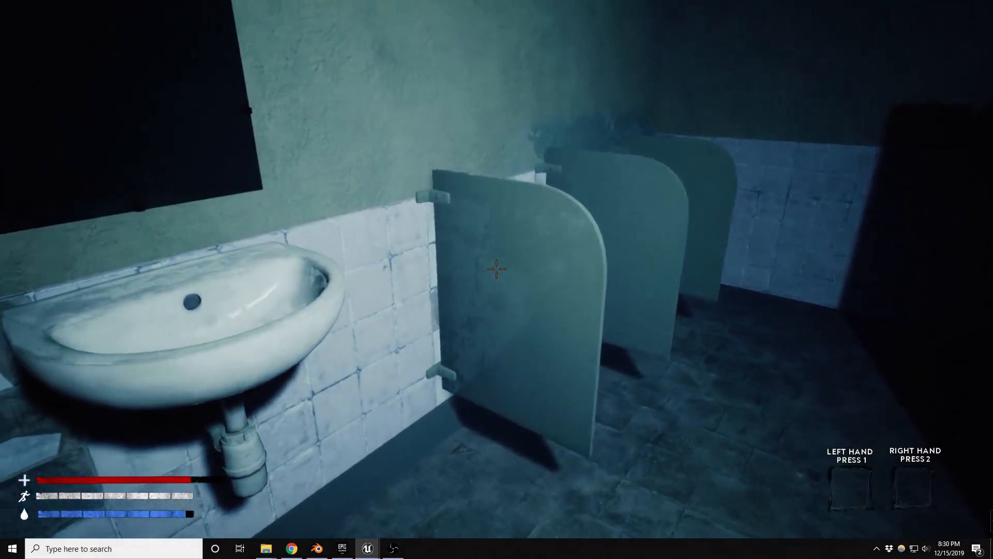
# - View both bathroom sinks and mirrors, leave the bathroom and enter the room behind door 1
pyautogui.press('a')
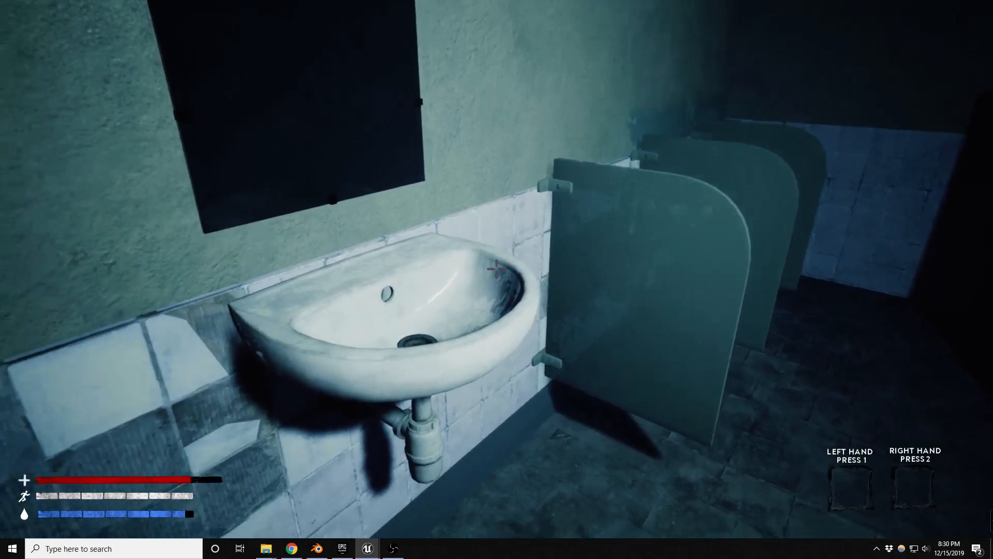
pyautogui.press('s')
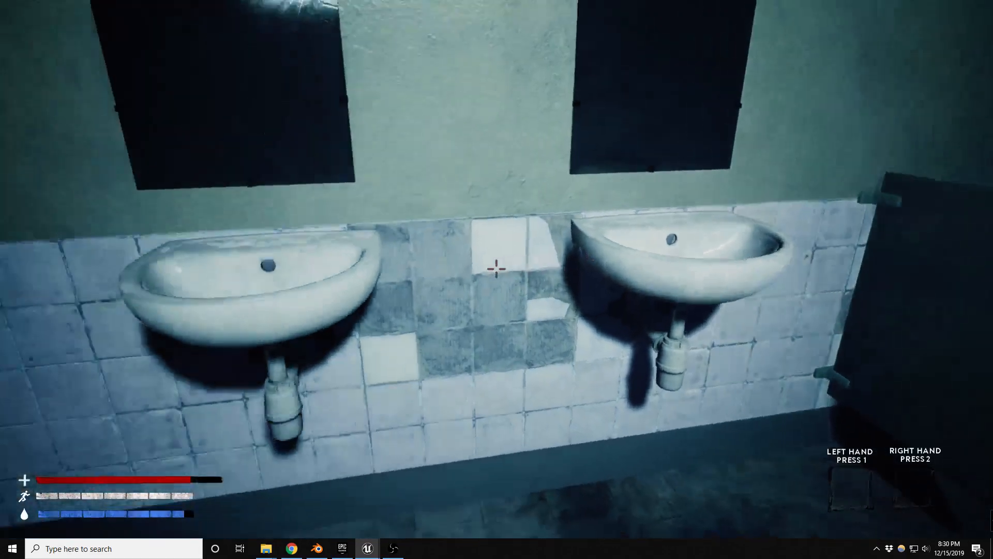
pyautogui.press('w')
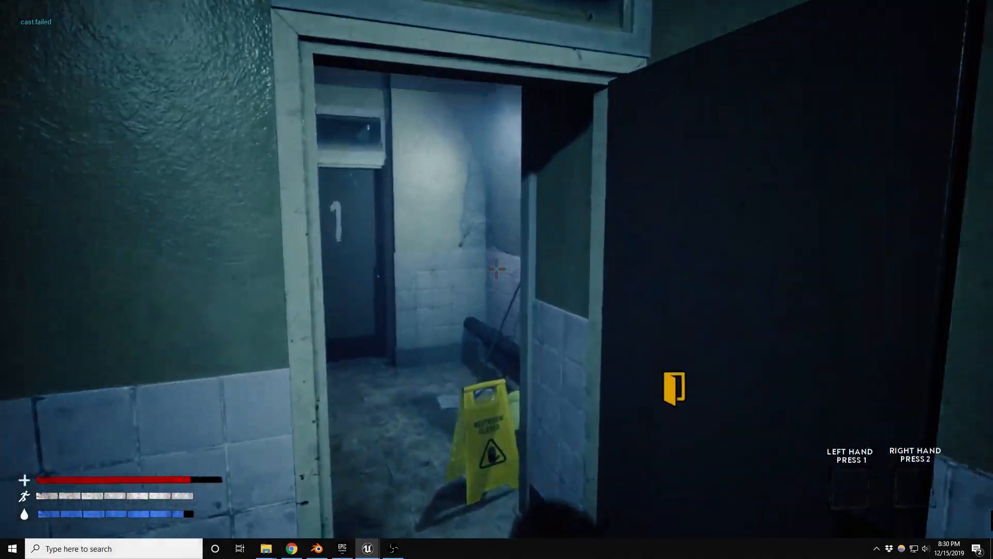
pyautogui.press('w')
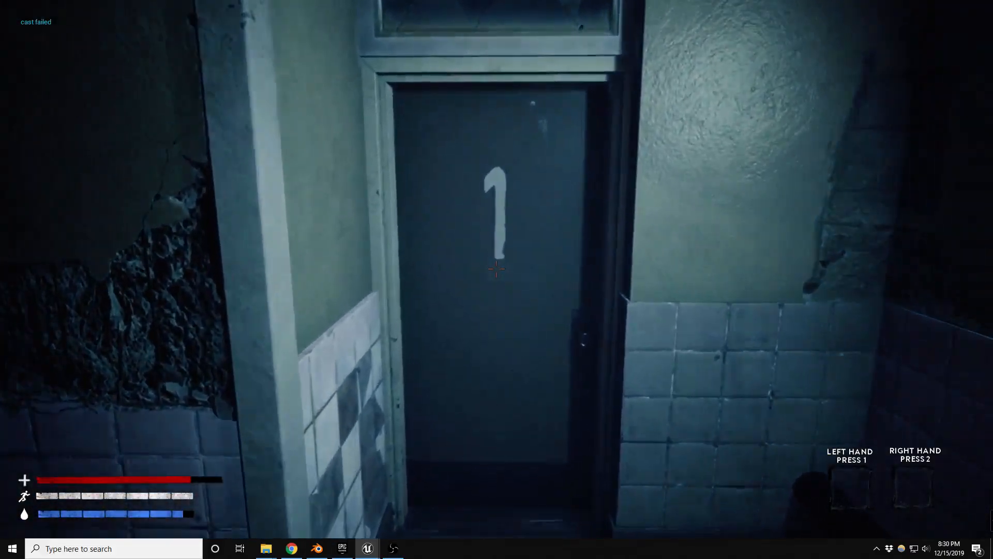
pyautogui.press('e')
pyautogui.press('w')
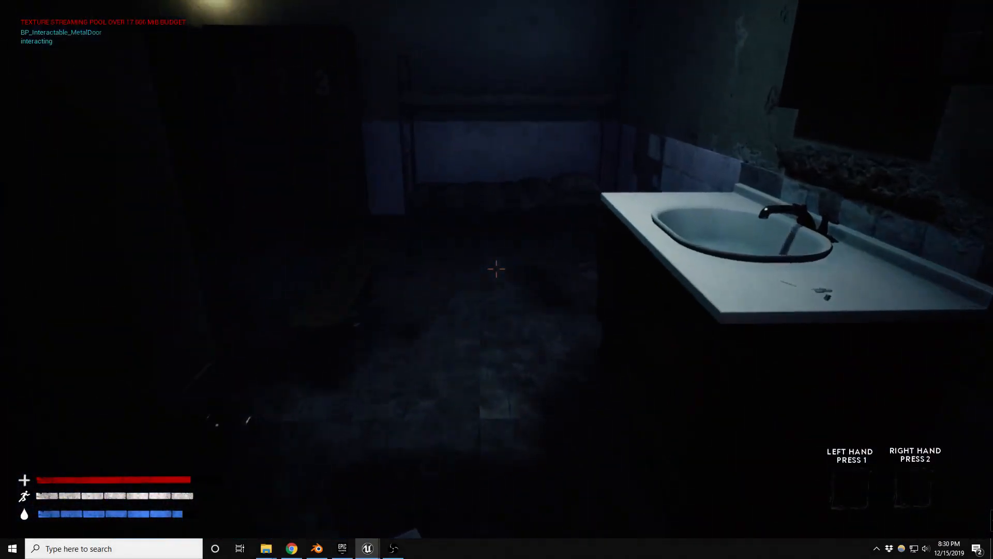
# - Examine the dark room's sink counter, wall mirror and lighting from several spots
pyautogui.press('w')
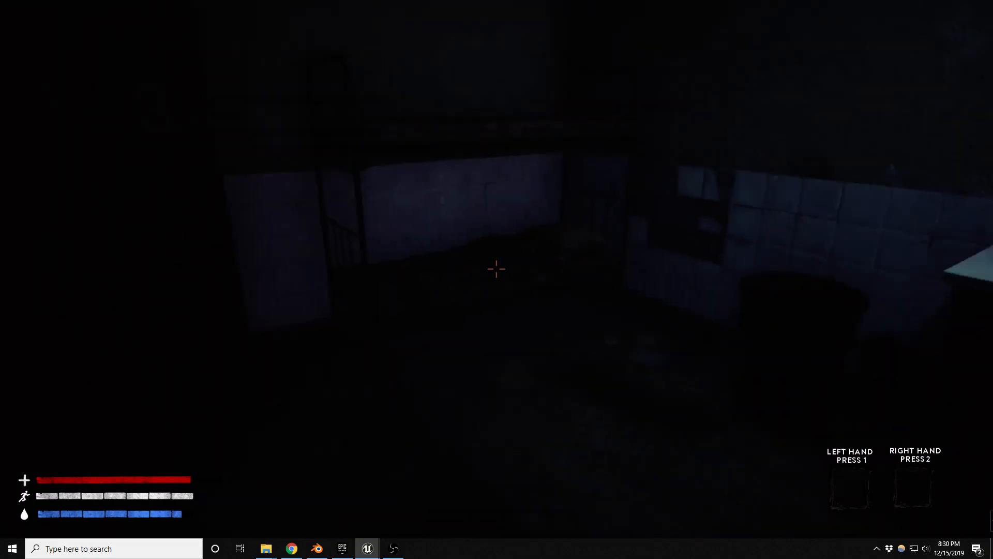
pyautogui.press('s')
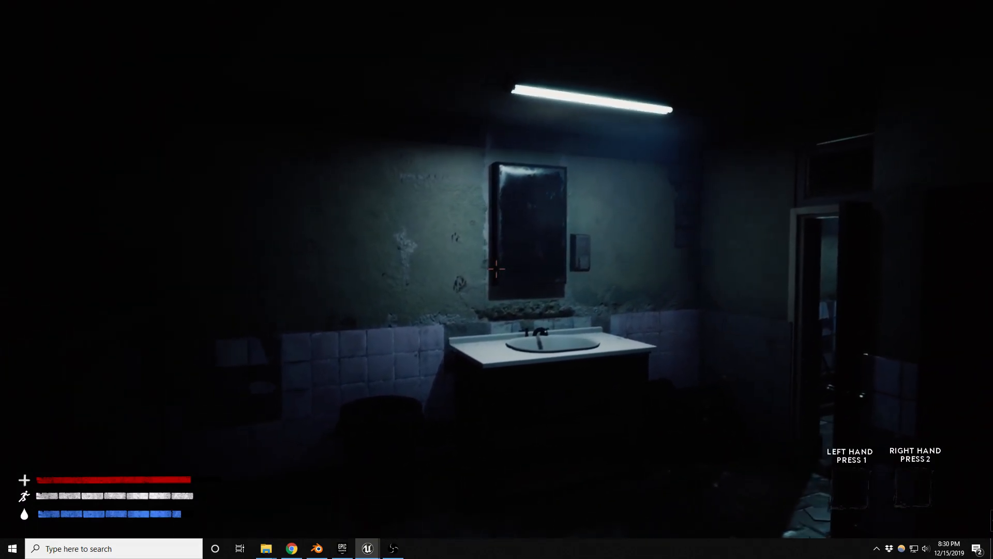
pyautogui.press('w')
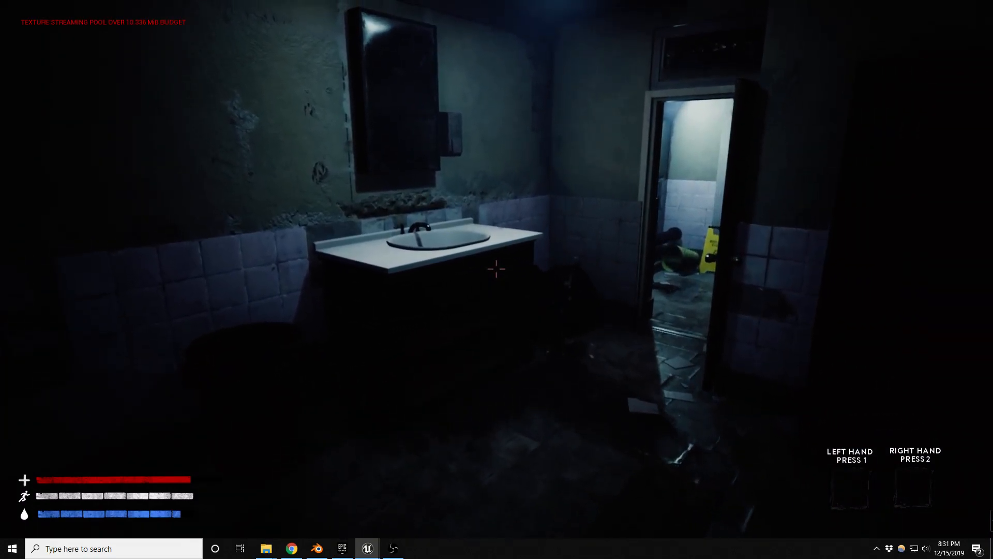
pyautogui.press('w')
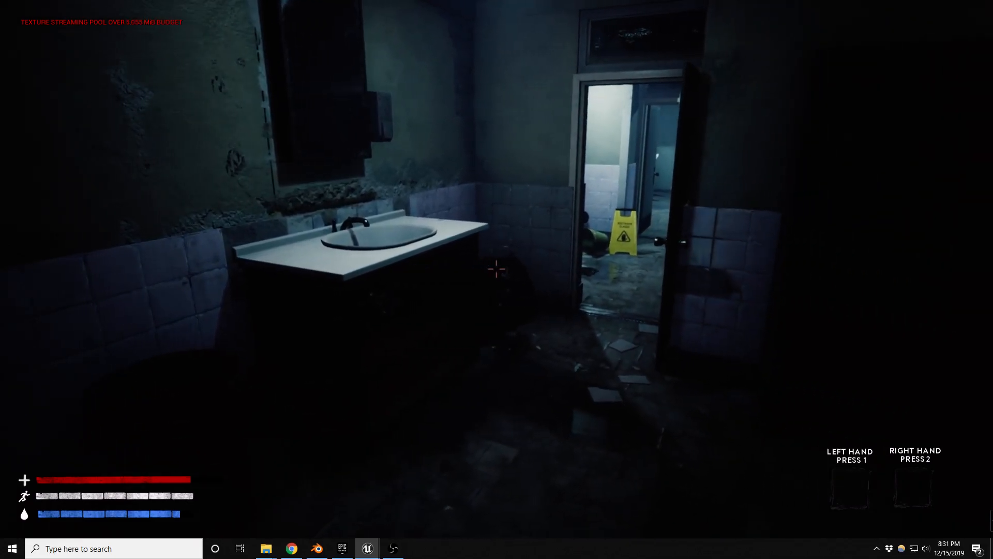
pyautogui.press('w')
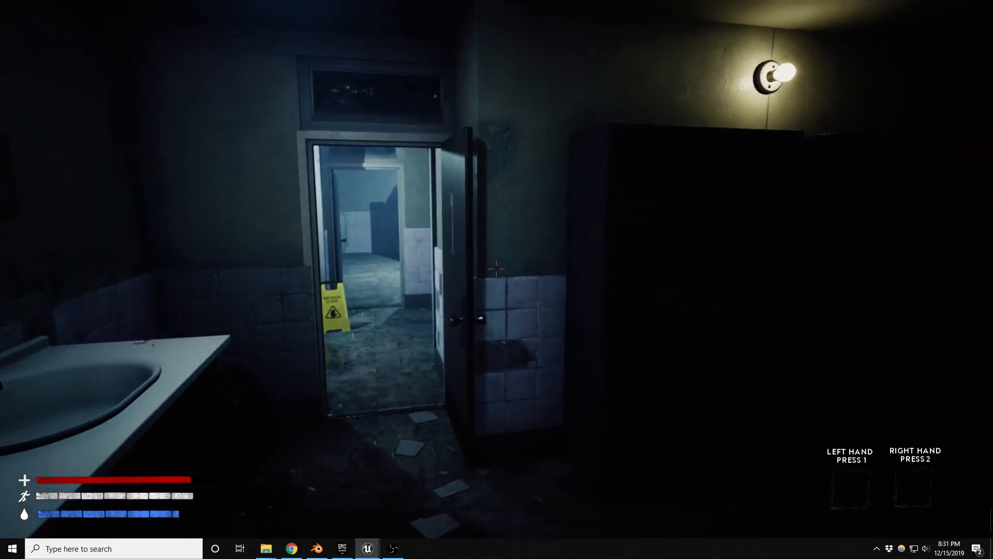
# - Test the locker door beside the room's entrance by opening it and closing it again
pyautogui.press('w')
pyautogui.press('e')
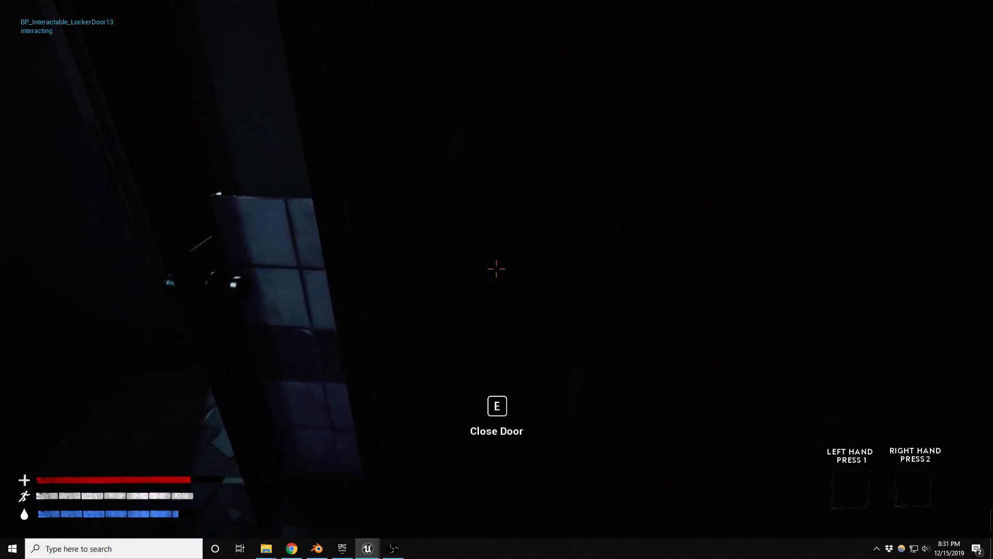
pyautogui.press('s')
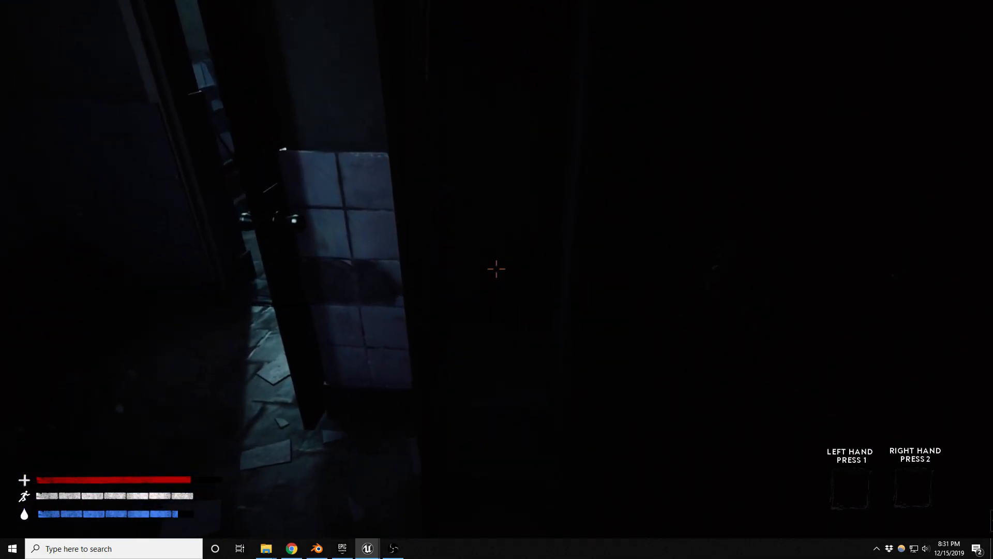
pyautogui.press('e')
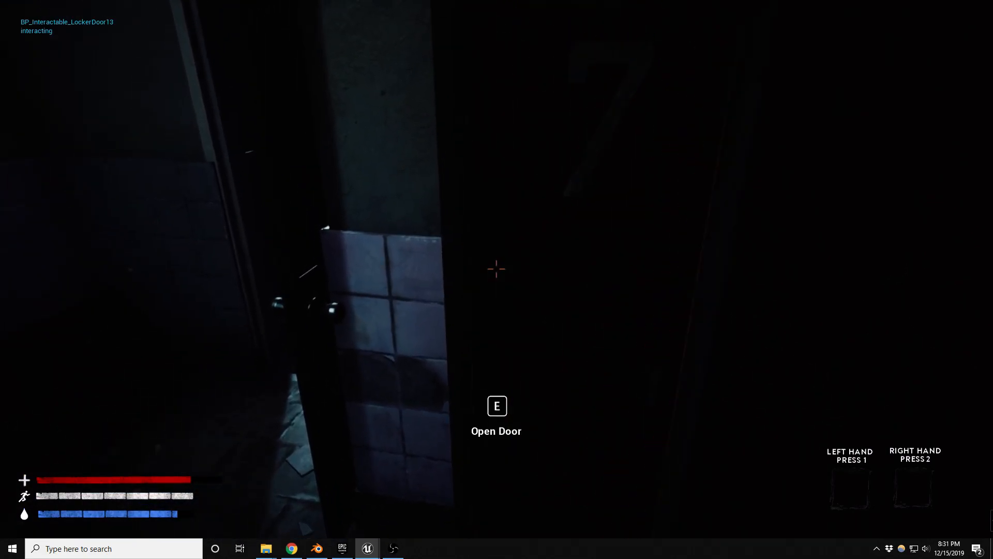
# - Walk down the dark corridor to the door under the fluorescent light and try to lockpick it
pyautogui.press('w')
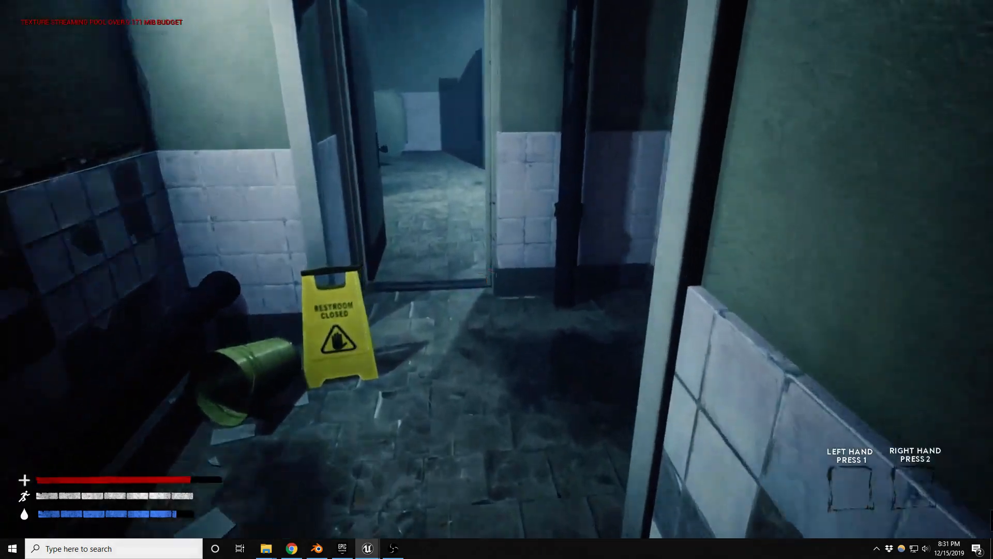
pyautogui.press('w')
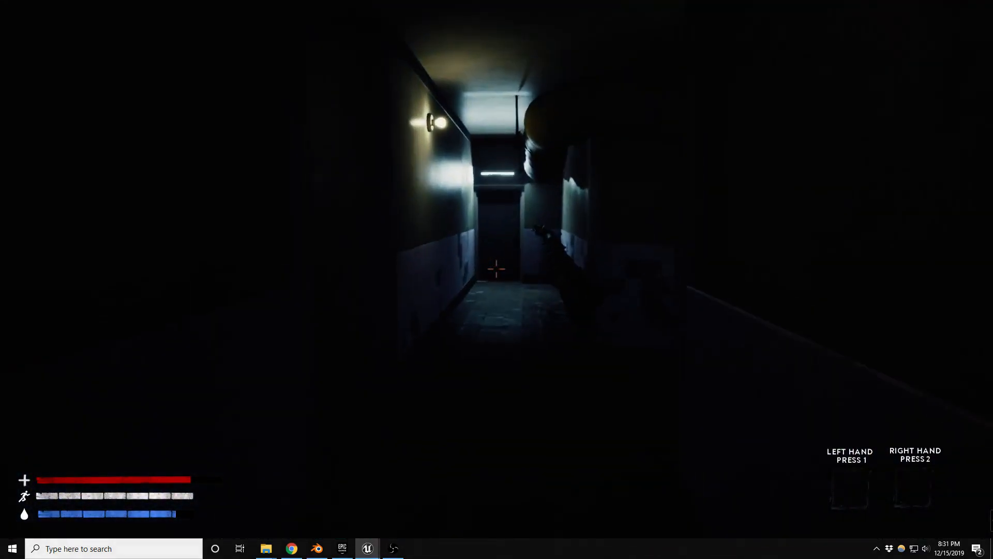
pyautogui.press('w')
pyautogui.press('w')
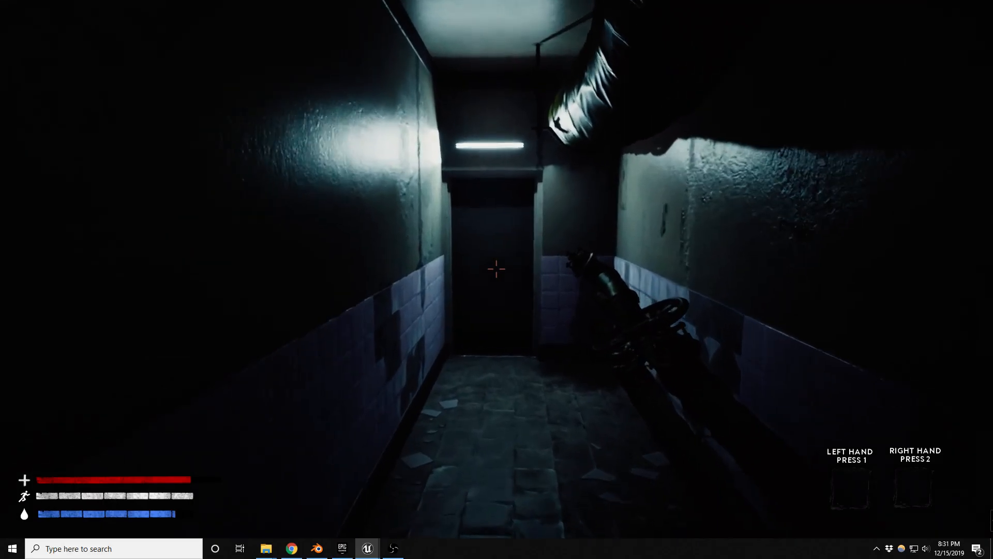
pyautogui.press('w')
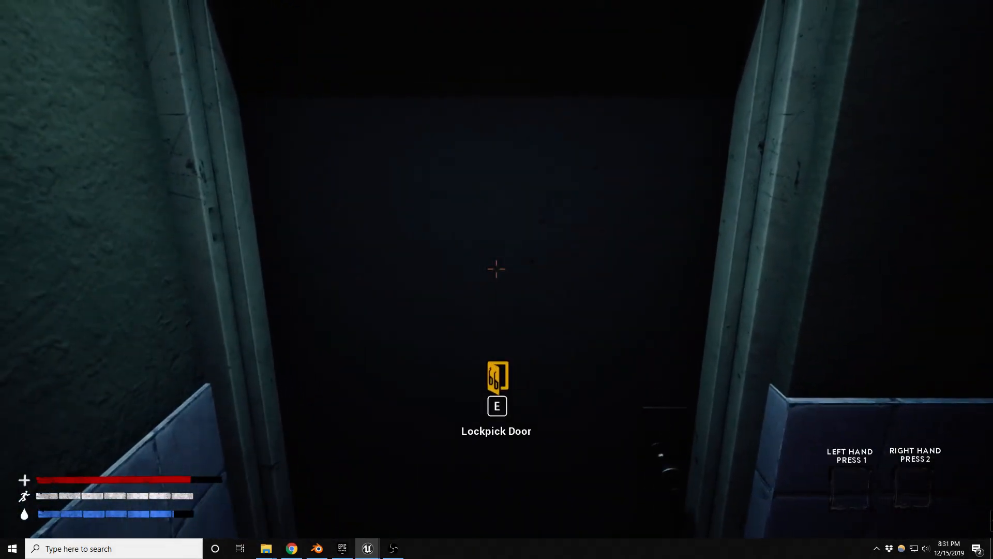
pyautogui.press('e')
pyautogui.press('s')
pyautogui.press('s')
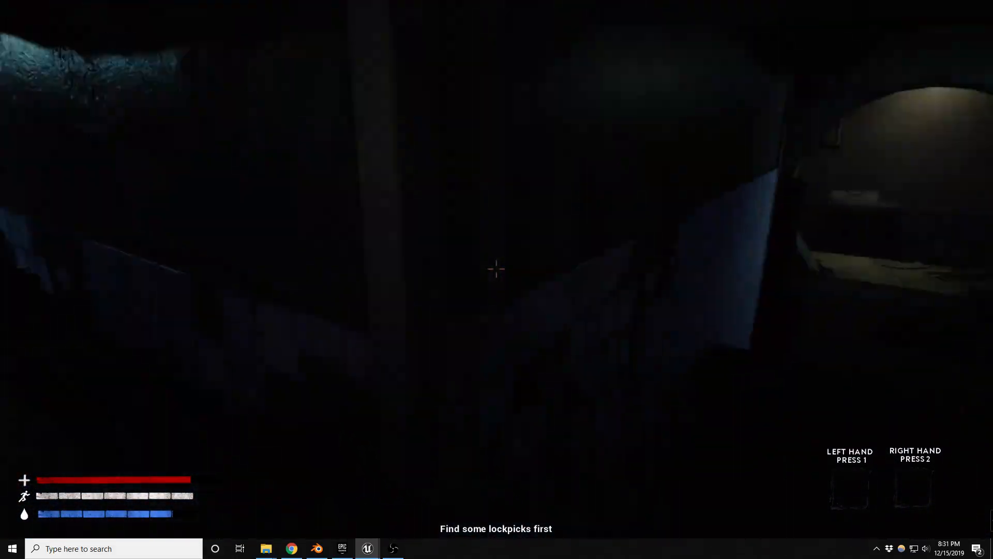
# - Walk back past the numbered lockers to the yellow restroom-closed sign, viewing the corridor lighting
pyautogui.press('w')
pyautogui.press('w')
pyautogui.press('w')
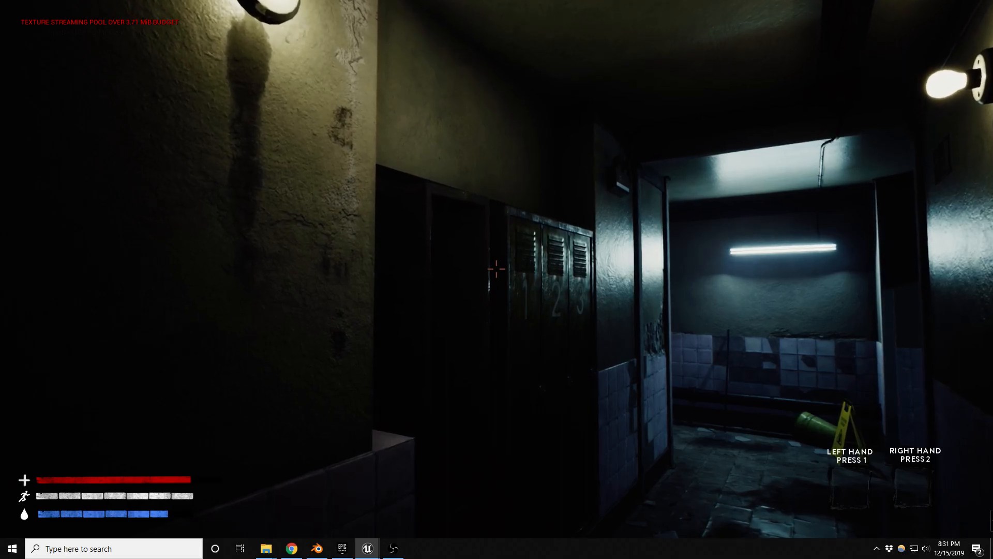
pyautogui.press('w')
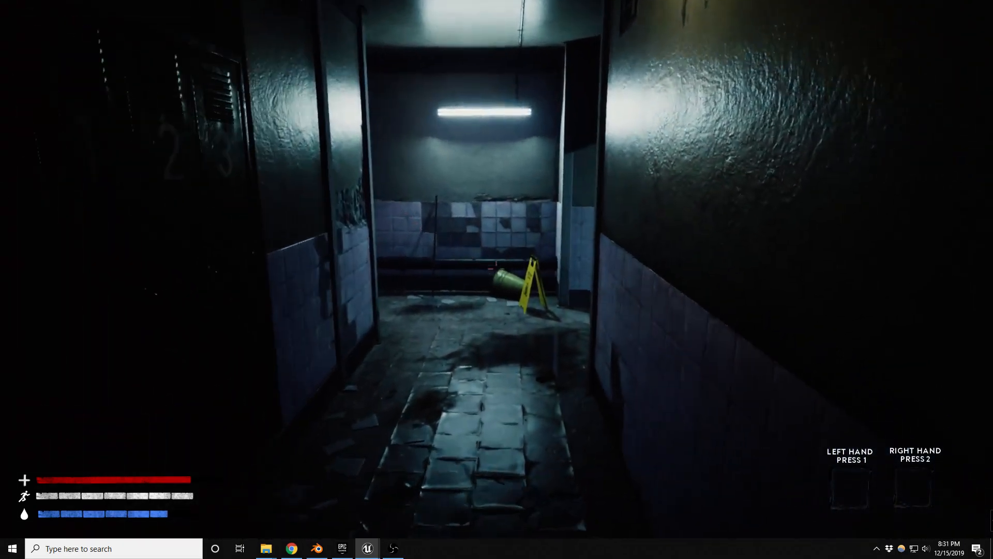
pyautogui.press('w')
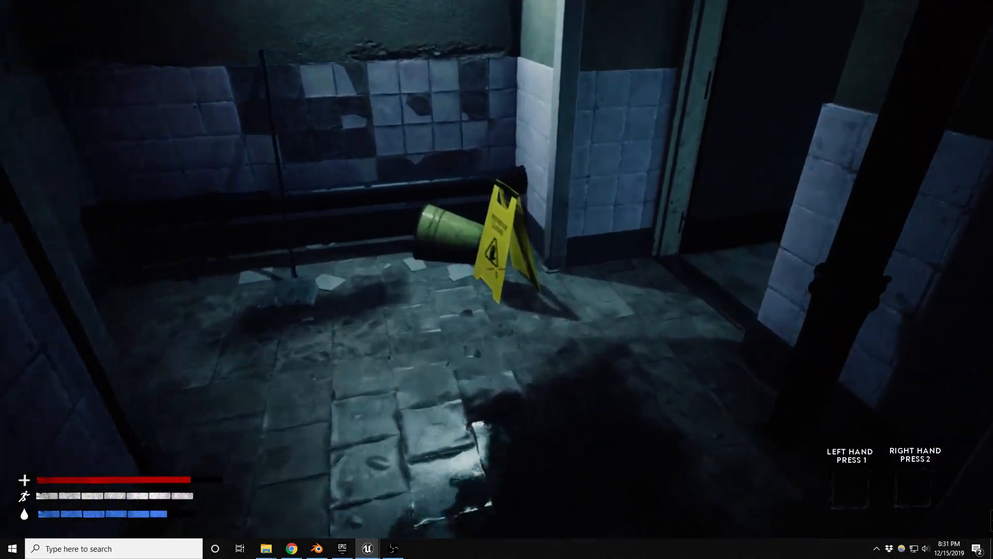
# - Inspect the bathroom's tiled shower cubicles and toilet stalls, and end the play test
pyautogui.press('w')
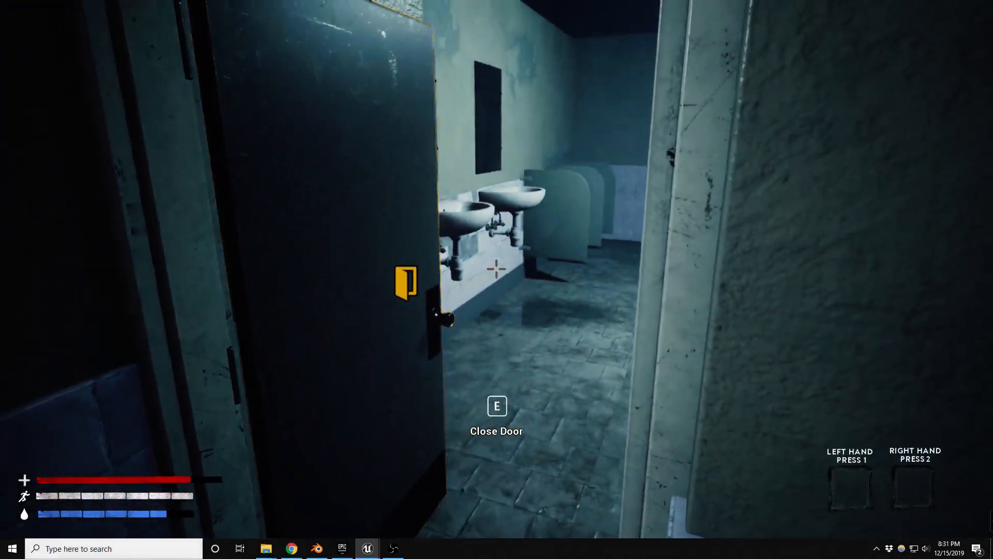
pyautogui.press('w')
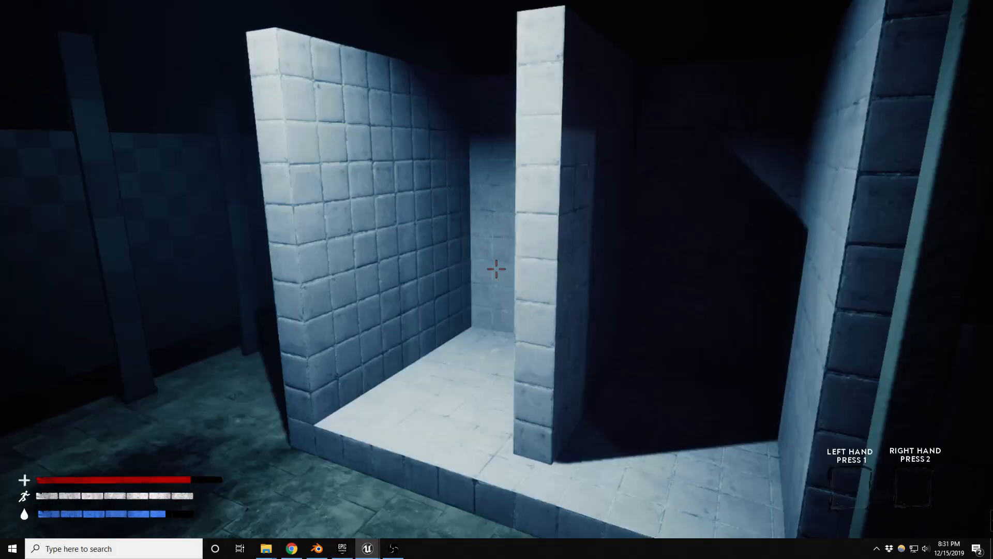
pyautogui.press('w')
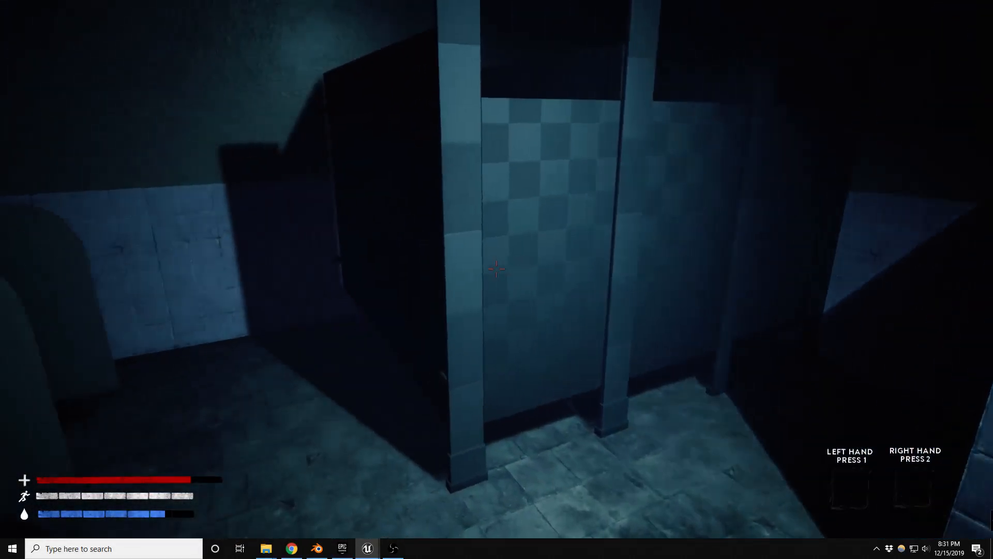
pyautogui.press('w')
pyautogui.press('Escape')
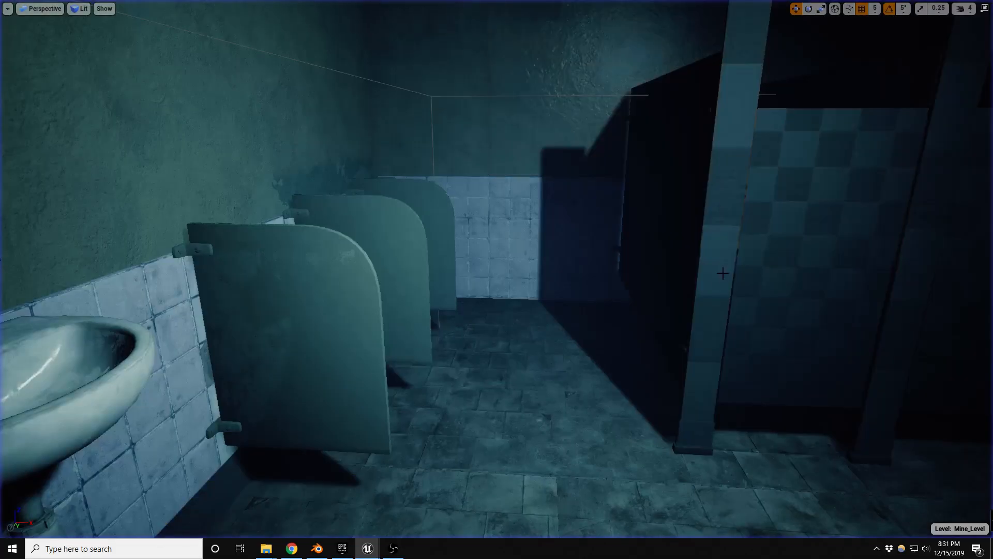
# - Switch to Blender, try flat shading on the Partition_01 model and undo it
pyautogui.moveTo(497, 280); pyautogui.dragTo(427, 280, button='right')
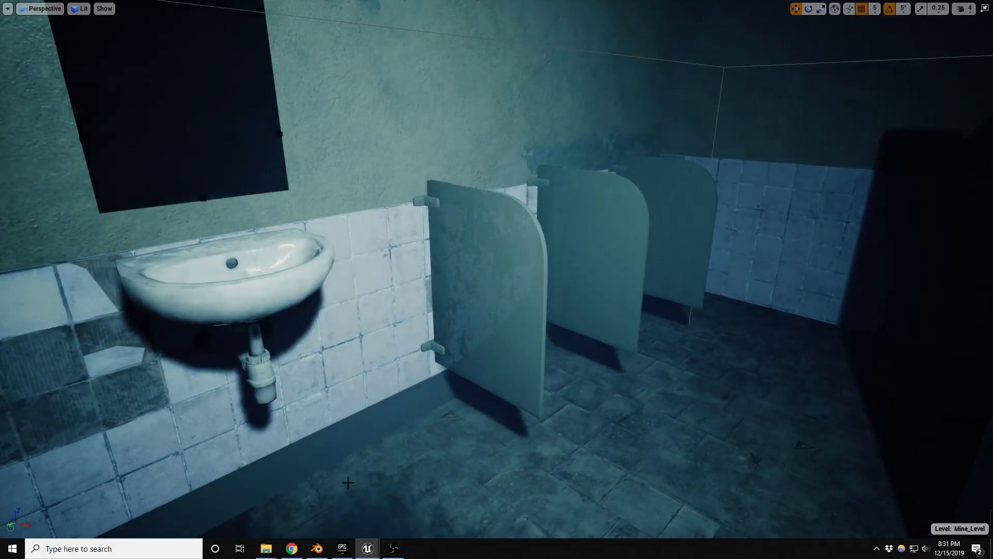
pyautogui.click(317, 548)
pyautogui.moveTo(494, 384); pyautogui.dragTo(498, 274, button='middle')
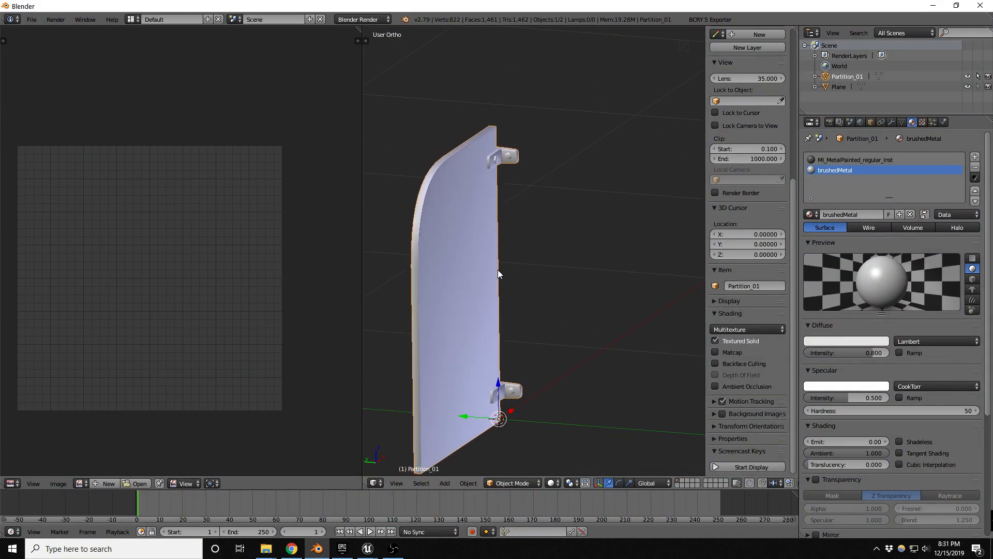
pyautogui.press('t')
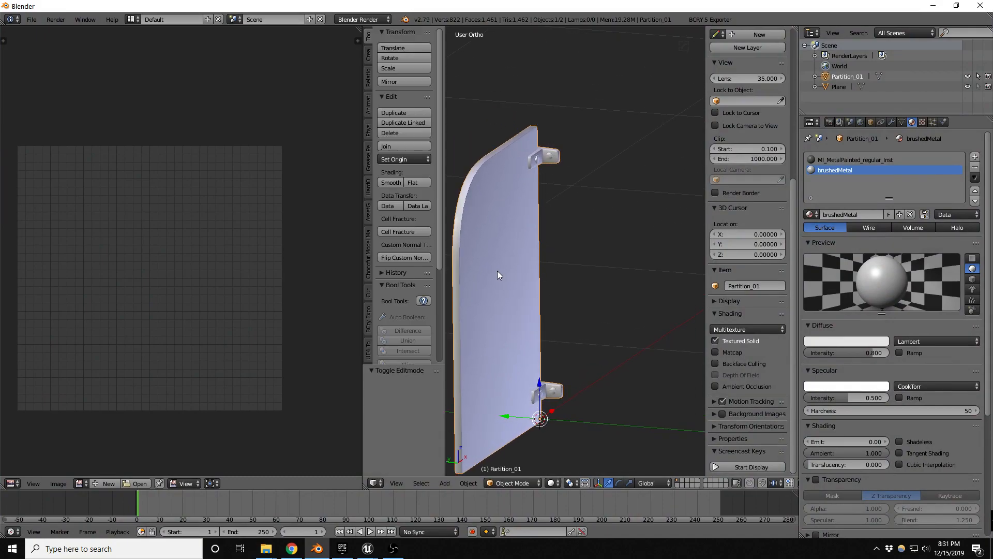
pyautogui.click(417, 184)
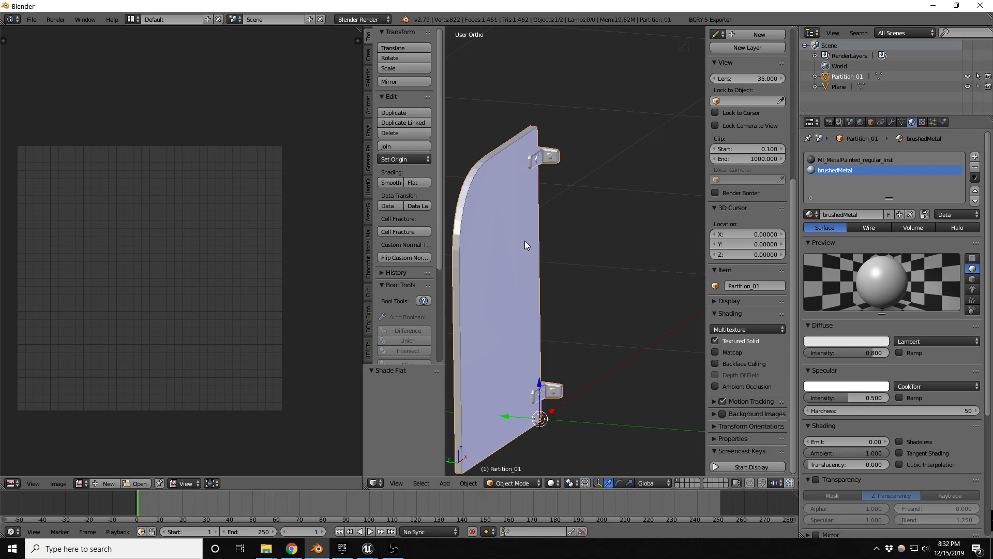
pyautogui.moveTo(525, 241); pyautogui.dragTo(550, 265, button='middle')
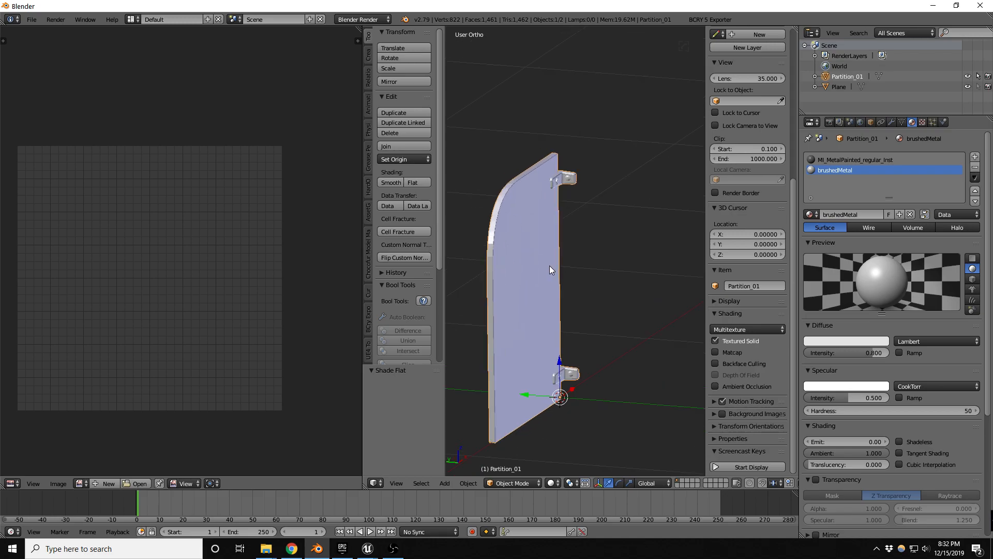
pyautogui.hotkey('ctrl', 'Up')
pyautogui.scroll(-2, 401, 217)
pyautogui.hotkey('ctrl', 'z')
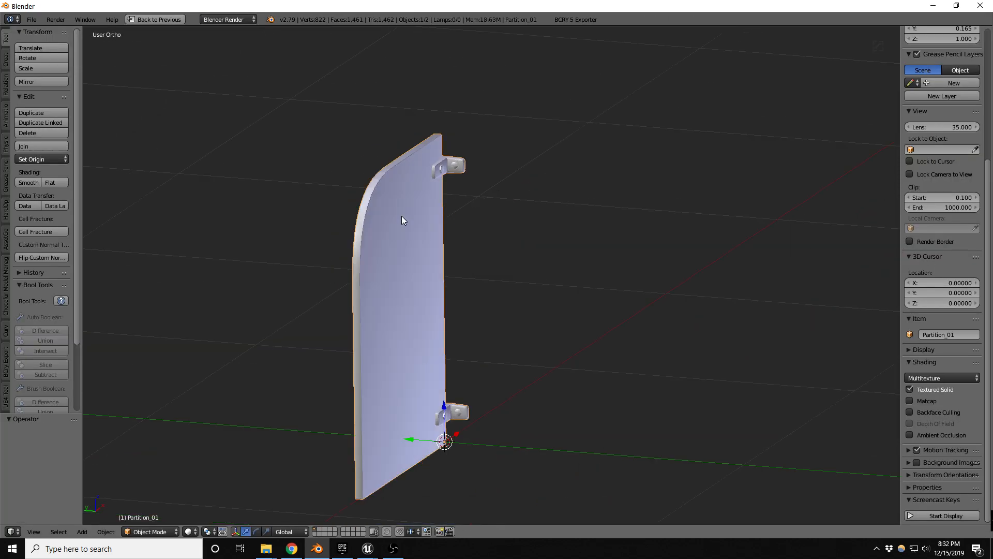
# - Try flat shading again while viewing the partition's curved edge up close, undo it and check the opposite side
pyautogui.scroll(1, 382, 224)
pyautogui.scroll(2, 383, 224)
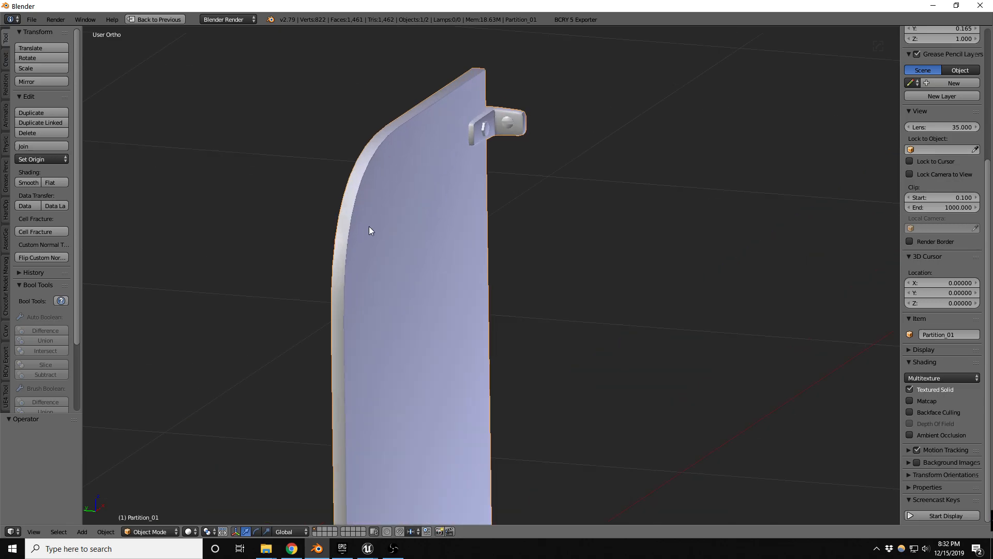
pyautogui.click(49, 182)
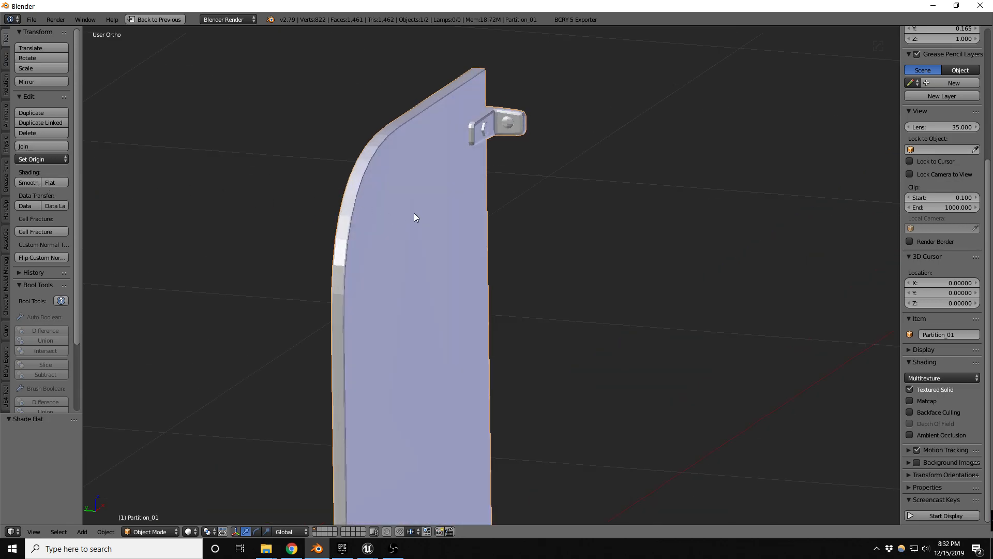
pyautogui.hotkey('ctrl', 'z')
pyautogui.moveTo(416, 233)
pyautogui.mouseDown(button='middle')
pyautogui.moveTo(411, 249)
pyautogui.moveTo(463, 248)
pyautogui.mouseUp(button='middle')
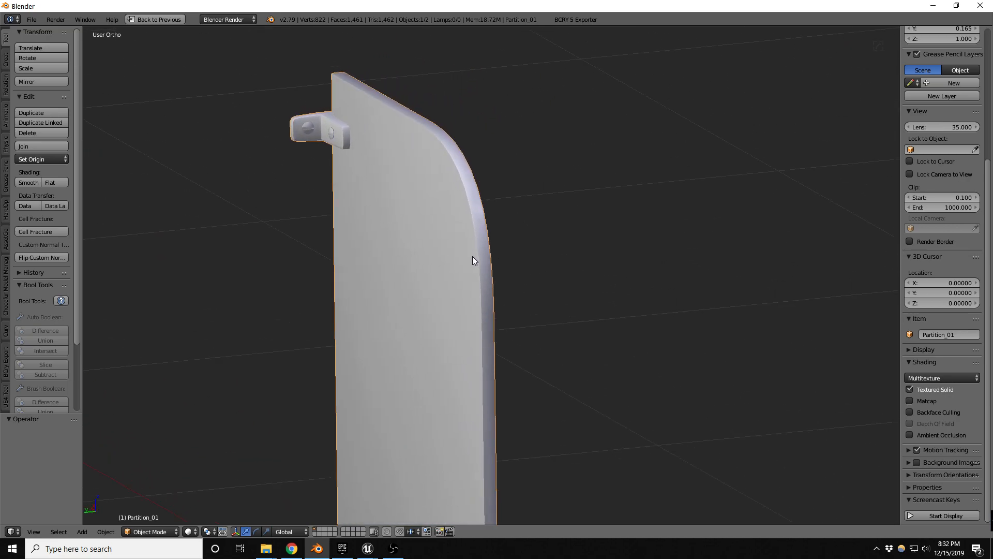
pyautogui.moveTo(367, 547)
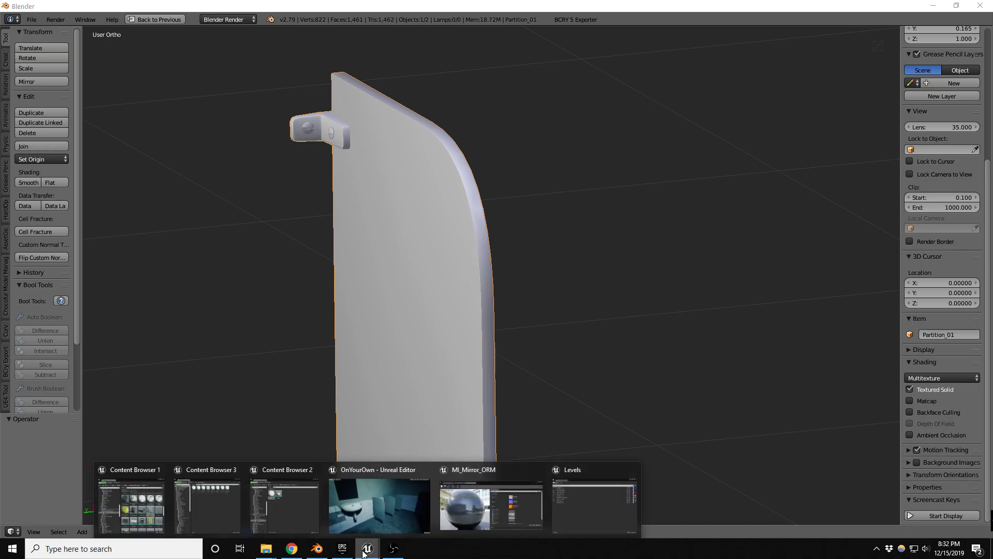
# - Switch to the Unreal level and view the bathroom partitions' surfaces and curved edges up close
pyautogui.click(391, 511)
pyautogui.press('w')
pyautogui.moveTo(417, 479)
pyautogui.mouseDown(button='right')
pyautogui.moveTo(427, 485)
pyautogui.moveTo(422, 479)
pyautogui.mouseUp(button='right')
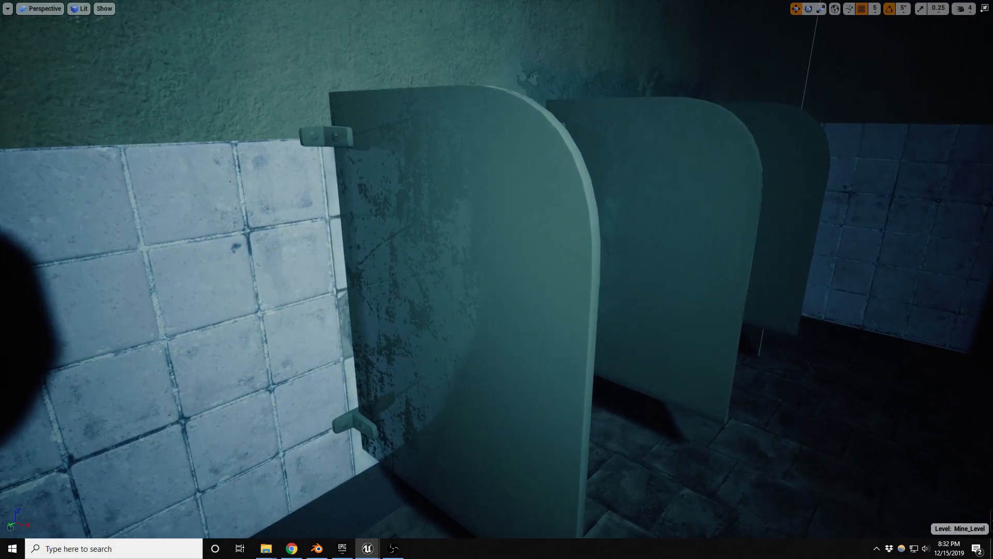
pyautogui.moveTo(496, 391); pyautogui.dragTo(486, 399, button='right')
pyautogui.press('F11')
# - Examine the Partition_01 mesh from several sides in its mesh editor
pyautogui.click(192, 6)
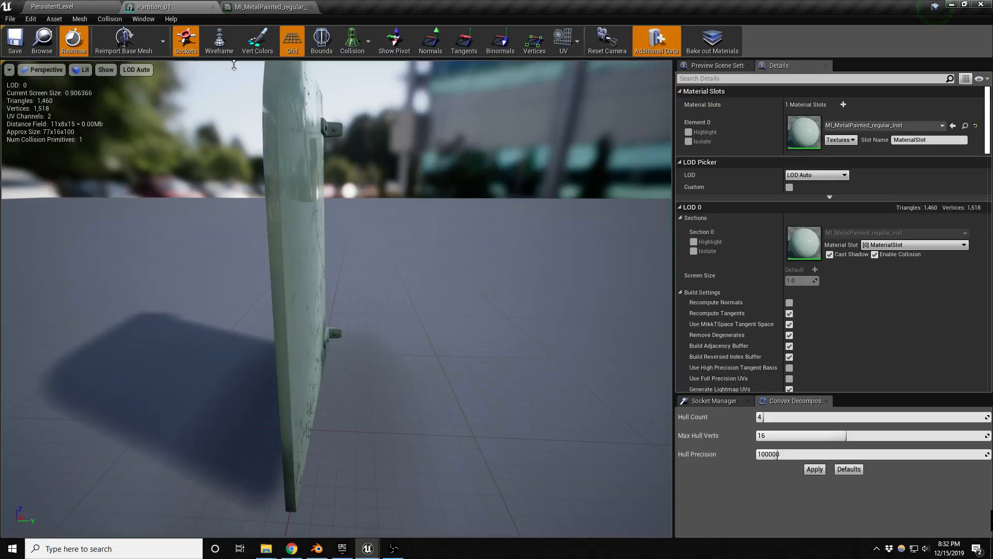
pyautogui.moveTo(277, 287); pyautogui.dragTo(223, 282)
pyautogui.moveTo(281, 297); pyautogui.dragTo(225, 290, button='right')
pyautogui.scroll(-3, 285, 294)
pyautogui.moveTo(281, 299); pyautogui.dragTo(243, 342, button='middle')
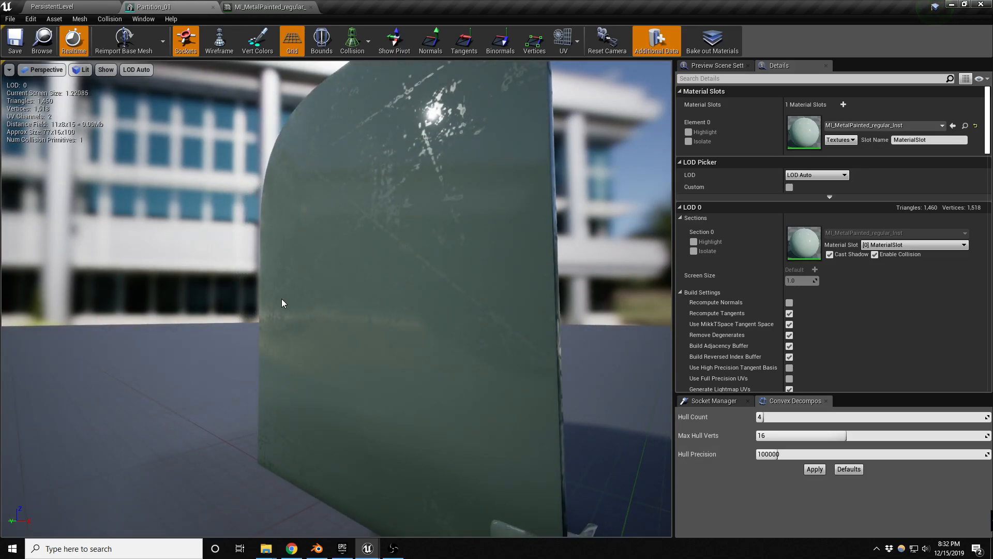
# - Check the partition's painted-metal material on the preview sphere and return to the level
pyautogui.click(279, 7)
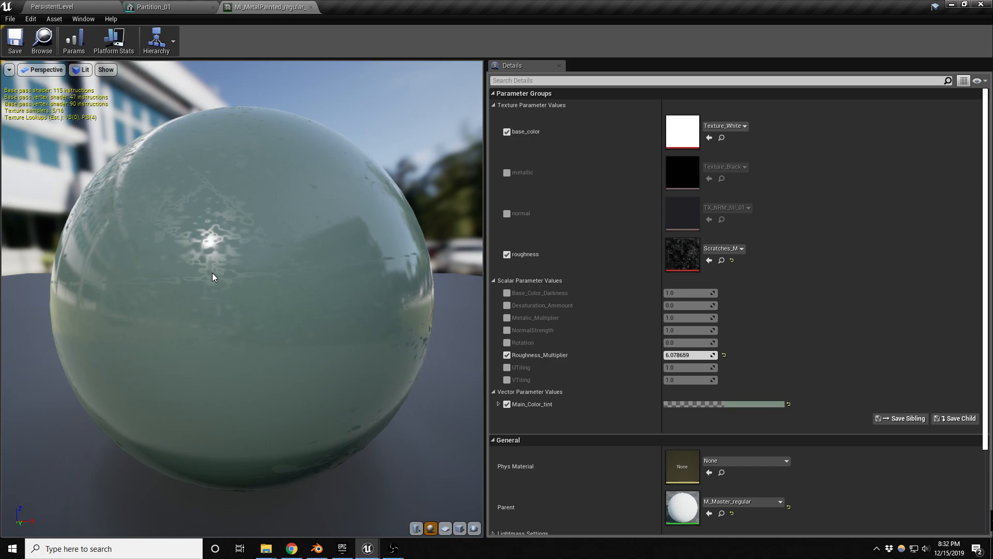
pyautogui.moveTo(199, 238); pyautogui.dragTo(116, 156)
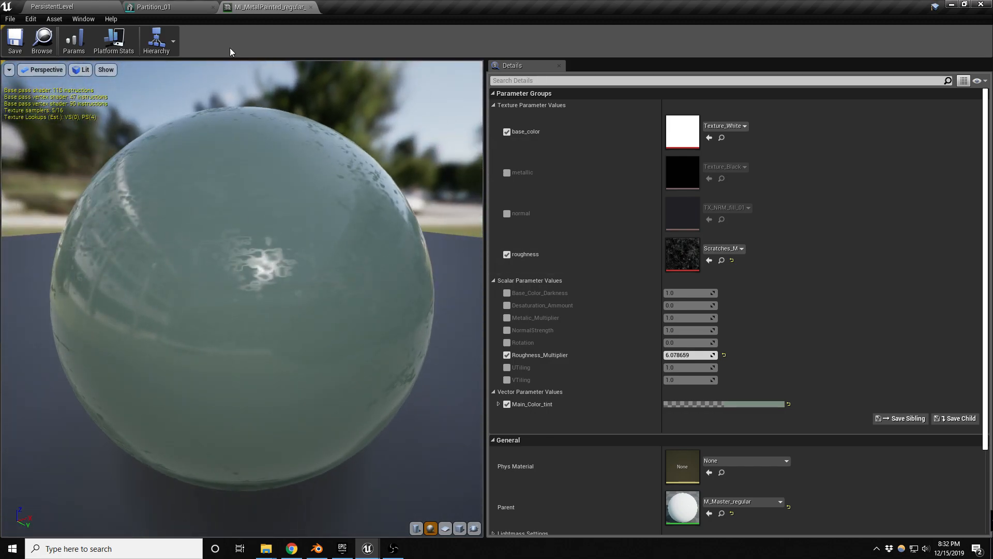
pyautogui.click(155, 7)
pyautogui.click(71, 4)
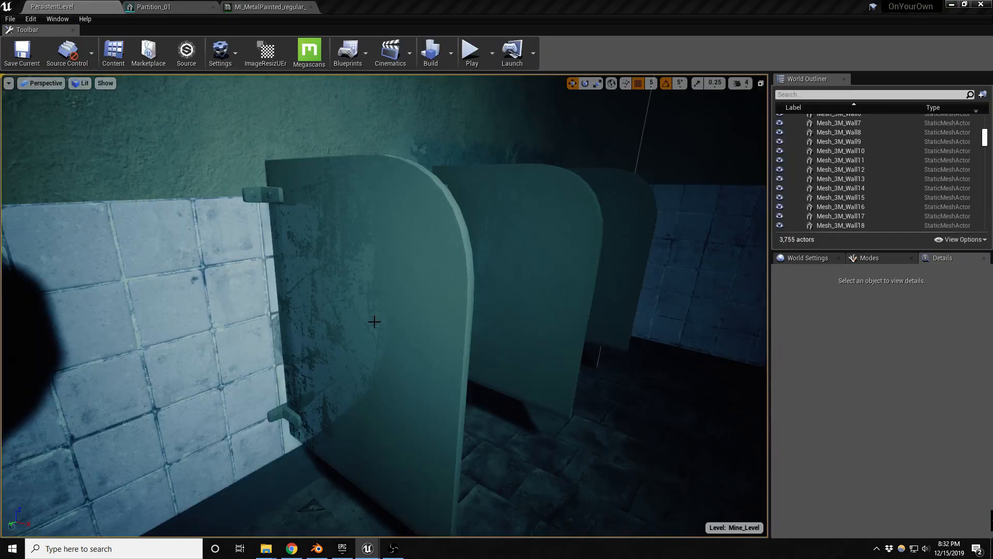
# - Switch to Blender, select the entire Partition_01 mesh in Edit Mode and run Clear Custom Split Normals Data
pyautogui.click(317, 548)
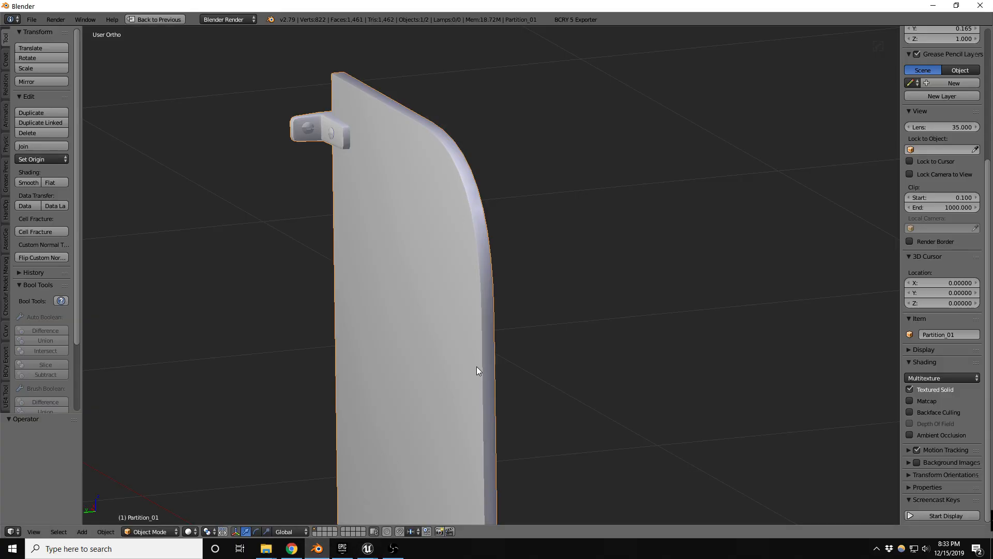
pyautogui.moveTo(488, 296); pyautogui.dragTo(417, 277, button='middle')
pyautogui.press('Tab')
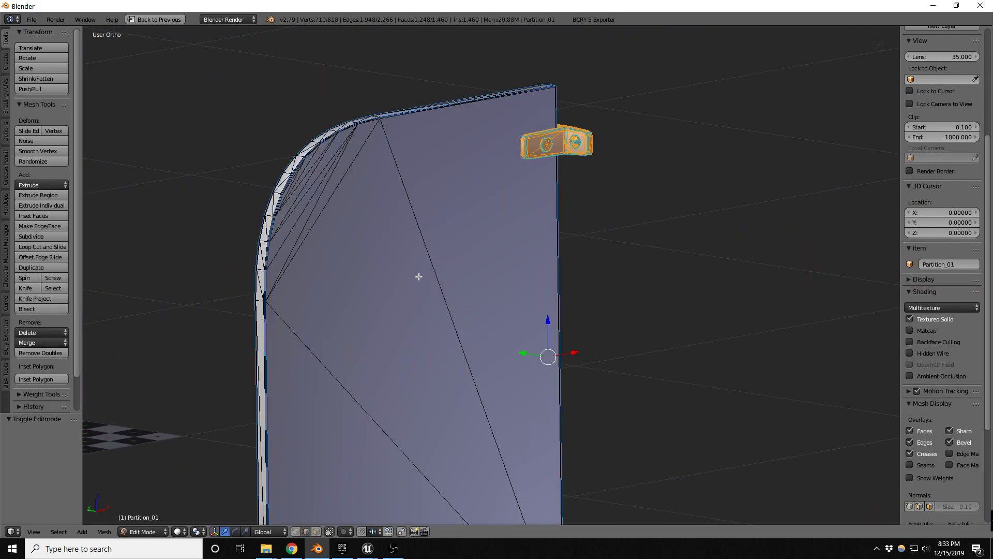
pyautogui.press('a')
pyautogui.press('a')
pyautogui.press('space')
pyautogui.write('cre')
pyautogui.press('BackSpace')
pyautogui.press('BackSpace')
pyautogui.write('l')
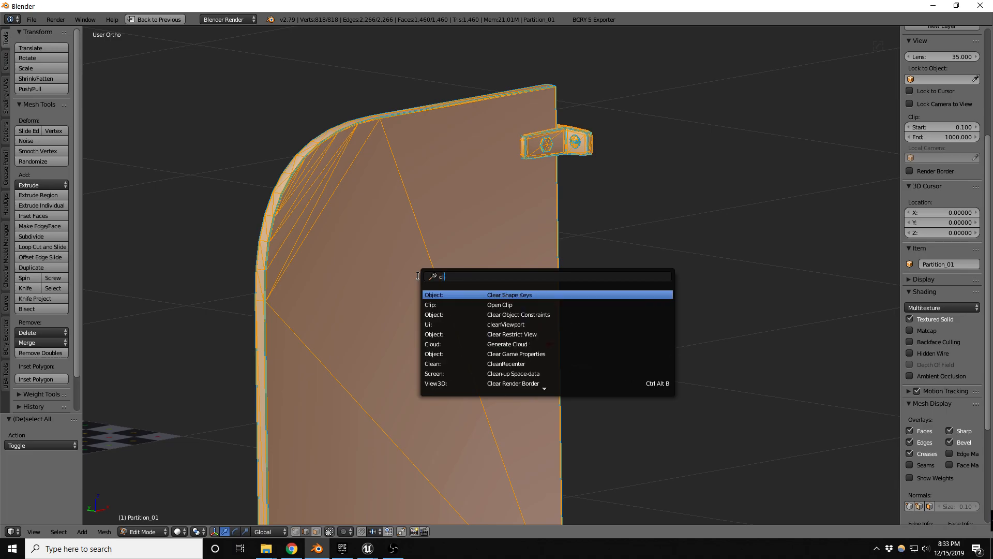
pyautogui.write('ear cu')
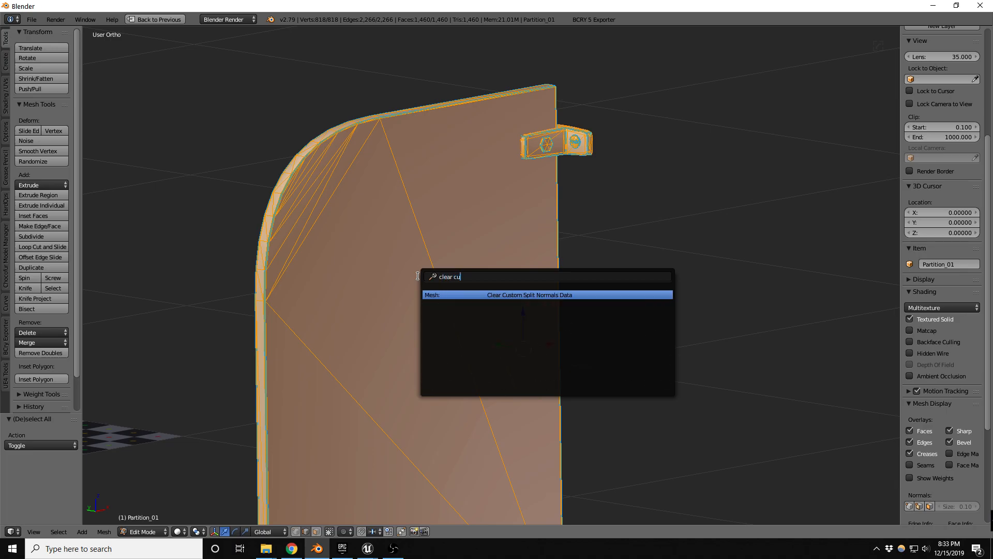
pyautogui.press('Return')
pyautogui.moveTo(467, 281); pyautogui.dragTo(492, 289, button='middle')
# - Search the mesh commands for other normal-clearing options, rerun Clear Custom Split Normals Data and leave Edit Mode
pyautogui.press('space')
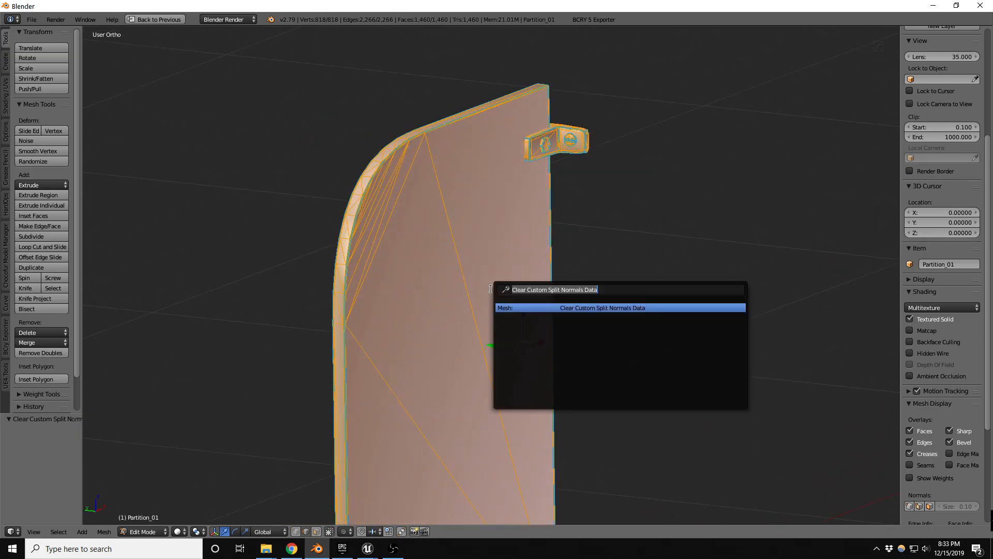
pyautogui.press('Right')
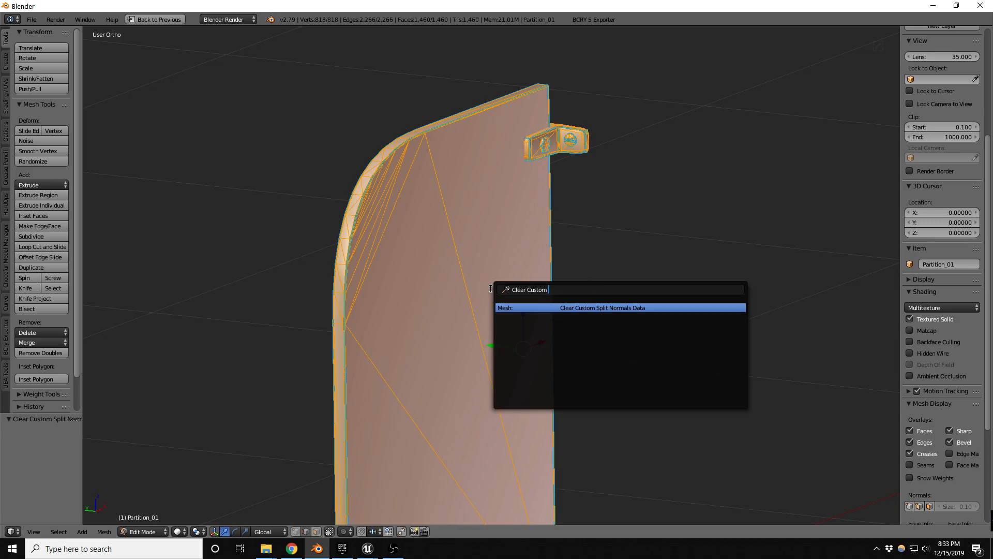
pyautogui.press('BackSpace')
pyautogui.press('BackSpace')
pyautogui.press('BackSpace')
pyautogui.press('BackSpace')
pyautogui.press('BackSpace')
pyautogui.press('BackSpace')
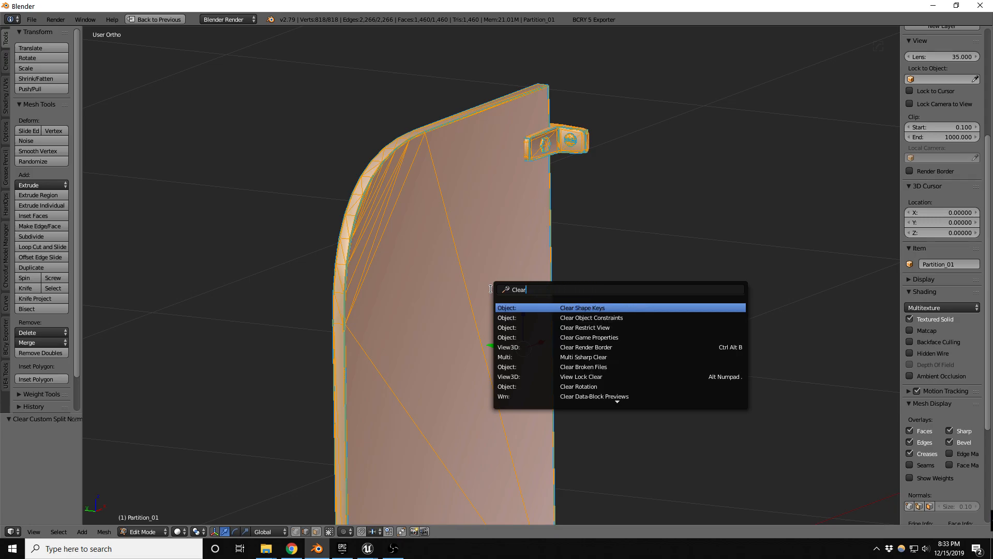
pyautogui.write('norma')
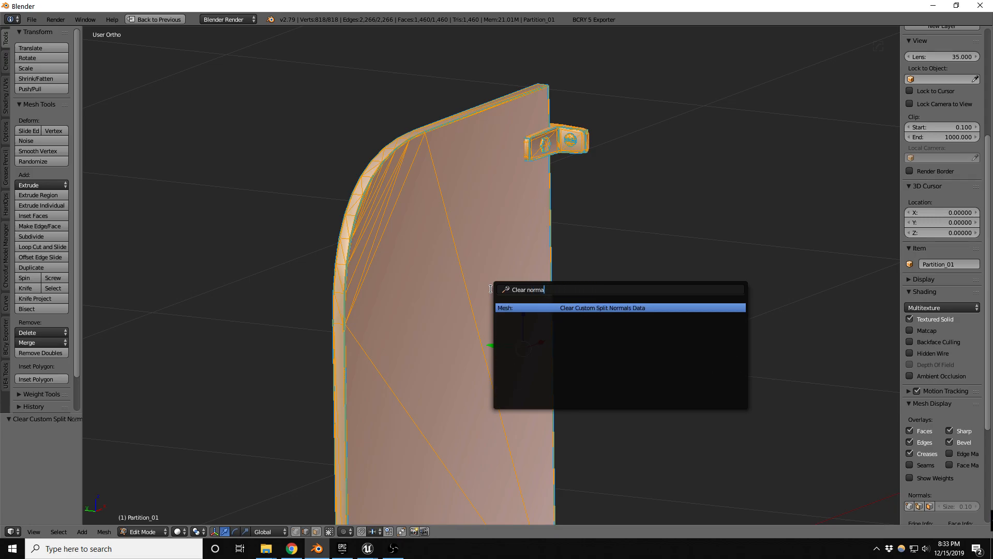
pyautogui.press('Return')
pyautogui.press('Tab')
# - Apply the rotation and scale of the Partition_01 object
pyautogui.scroll(3, 488, 230)
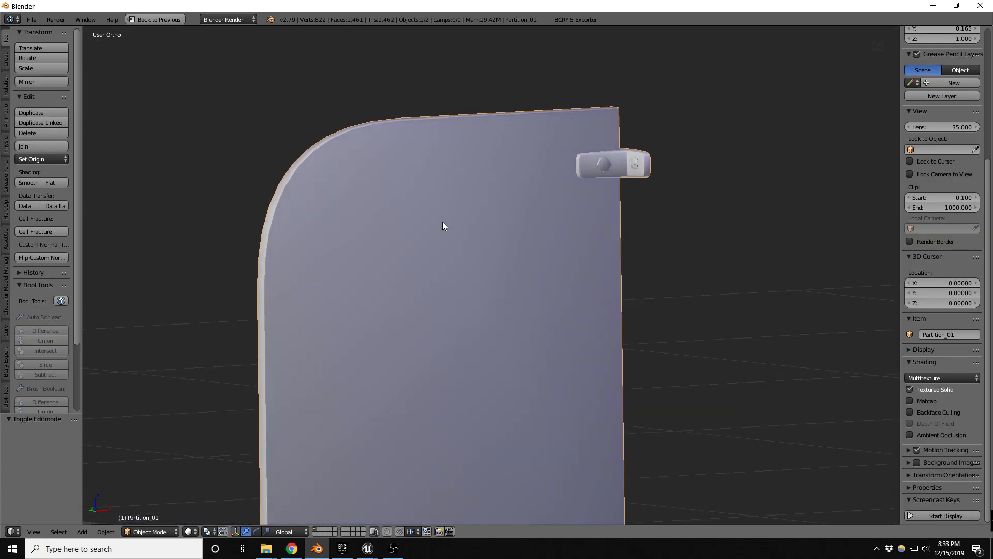
pyautogui.scroll(3, 916, 189)
pyautogui.scroll(5, 916, 189)
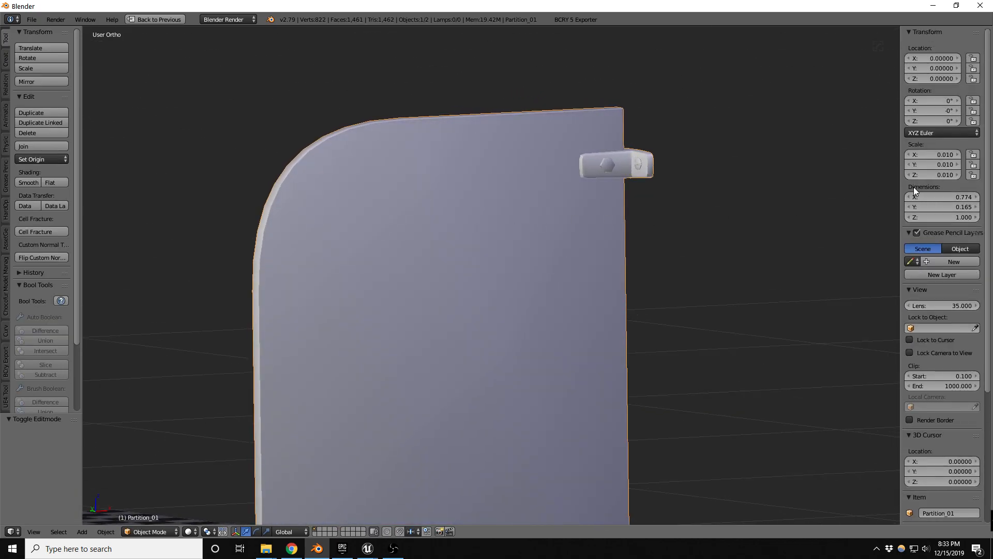
pyautogui.moveTo(719, 246); pyautogui.dragTo(707, 257, button='middle')
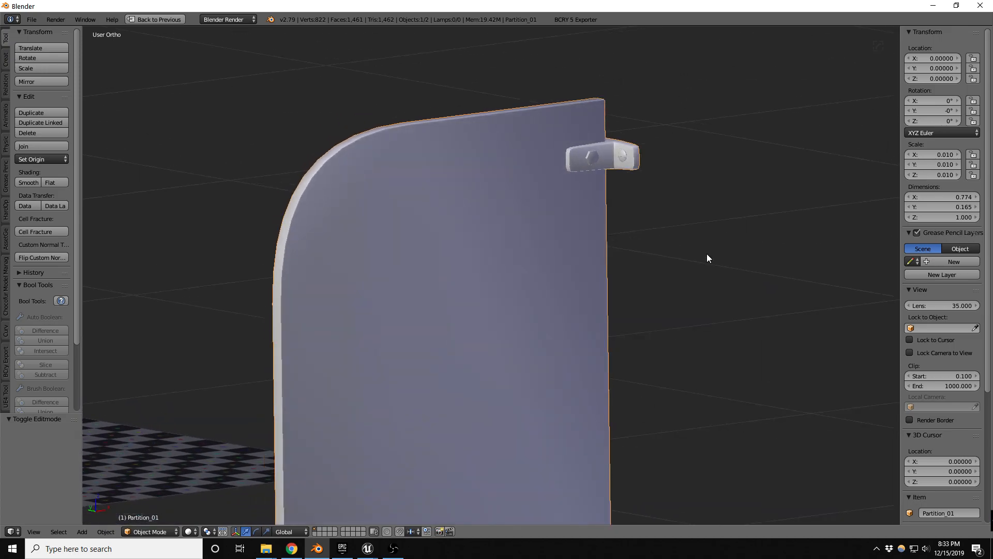
pyautogui.hotkey('ctrl', 'a')
pyautogui.click(642, 275)
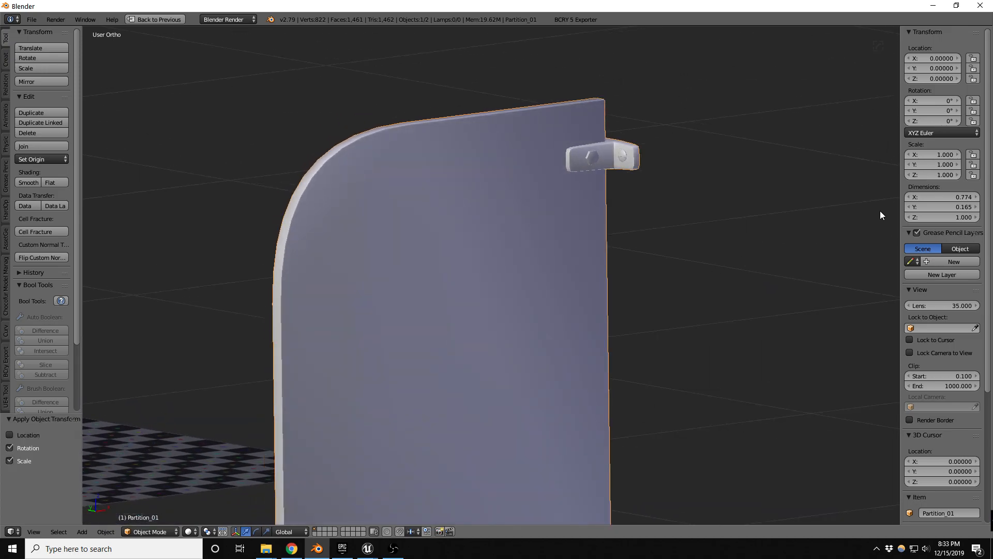
# - Set the mean edge bevel weight of the whole partition mesh to 0 and return to Object Mode
pyautogui.press('Tab')
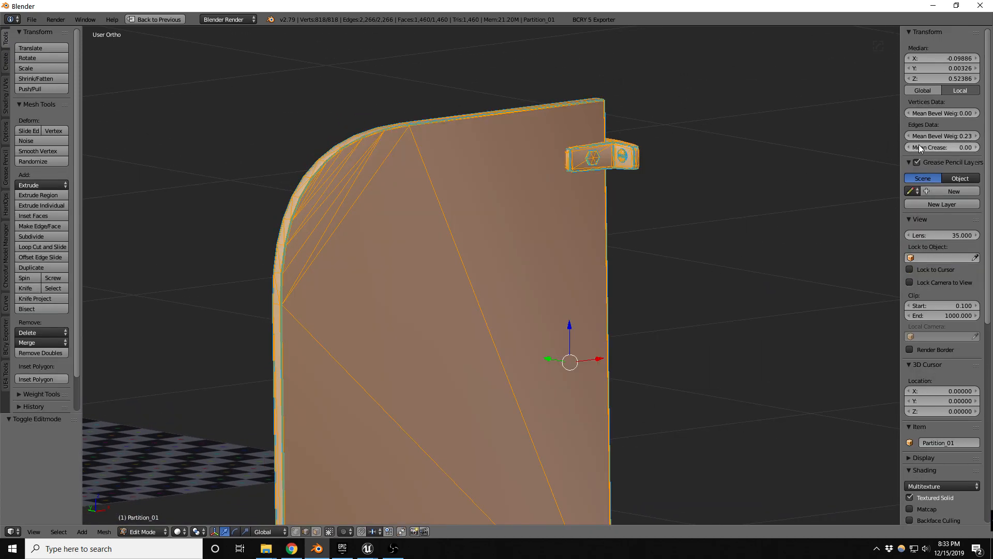
pyautogui.click(951, 137)
pyautogui.write('00')
pyautogui.press('Return')
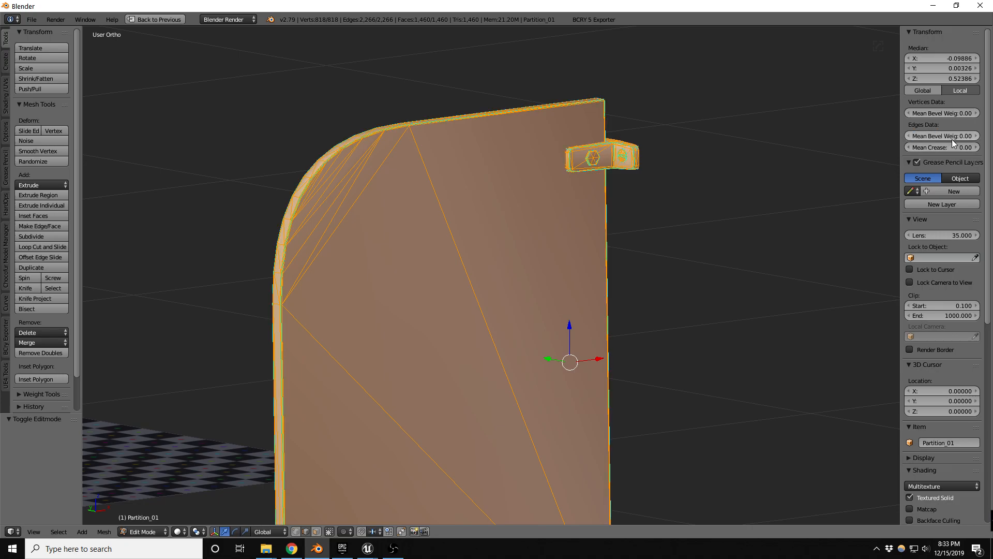
pyautogui.moveTo(514, 243); pyautogui.dragTo(528, 310, button='middle')
pyautogui.press('Tab')
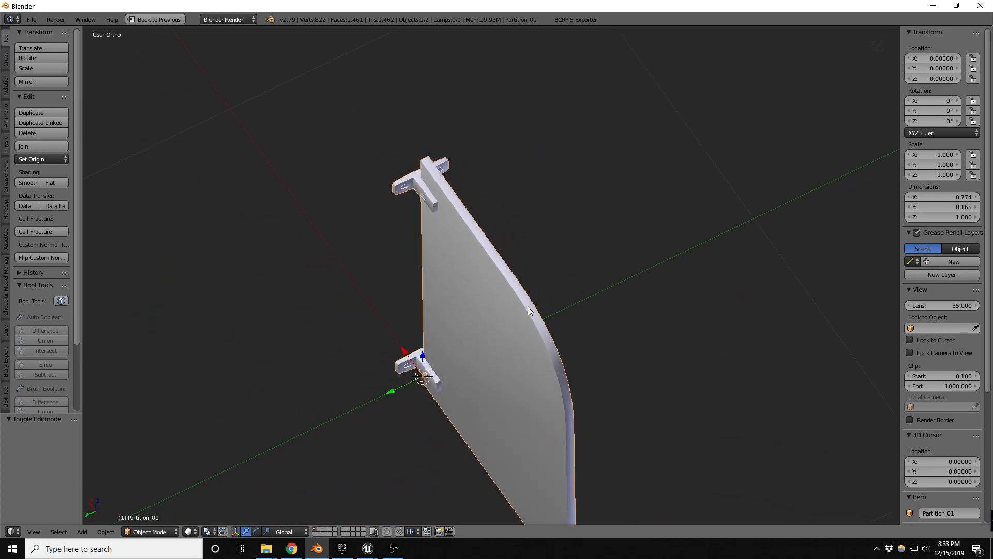
# - Shade the partition flat and check the facets on its curved edge
pyautogui.click(54, 181)
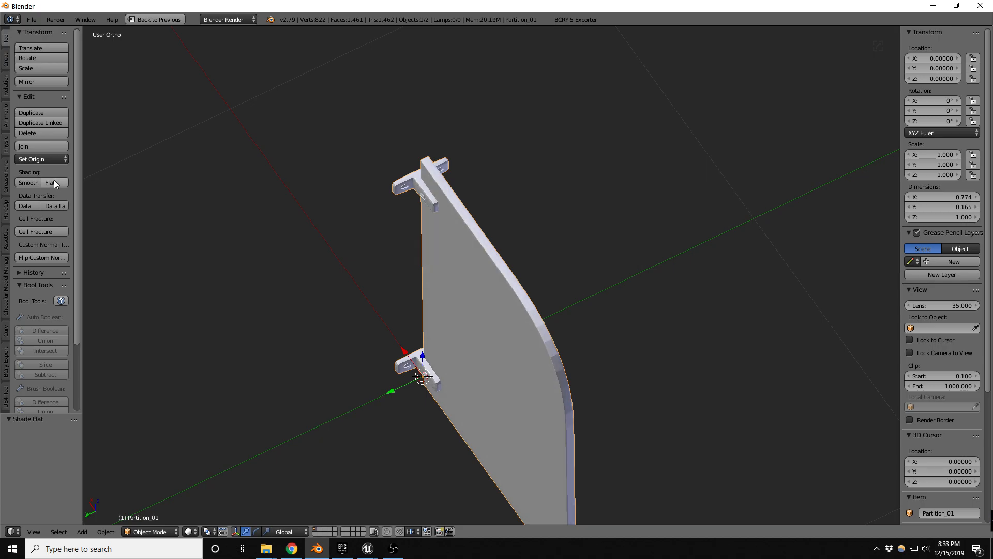
pyautogui.scroll(6, 559, 313)
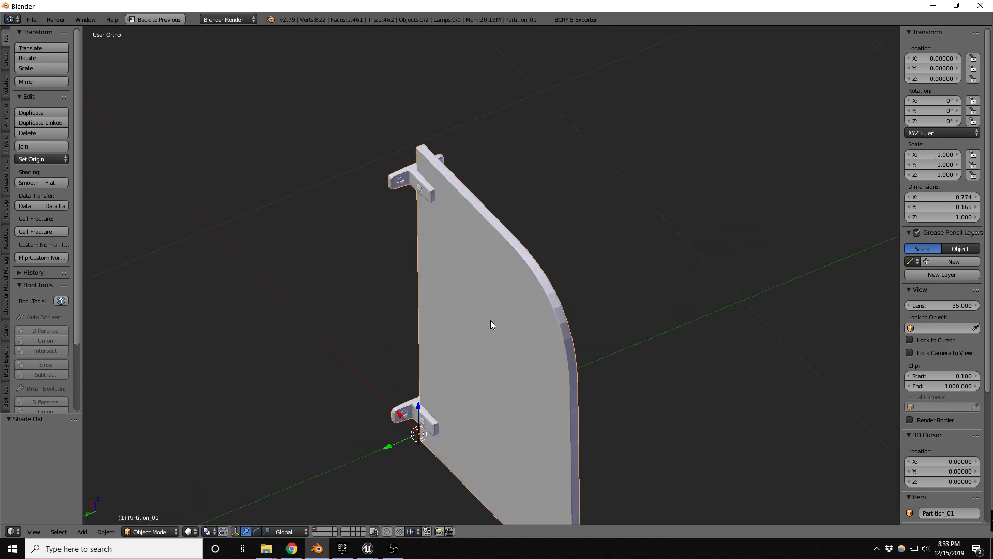
pyautogui.scroll(3, 559, 313)
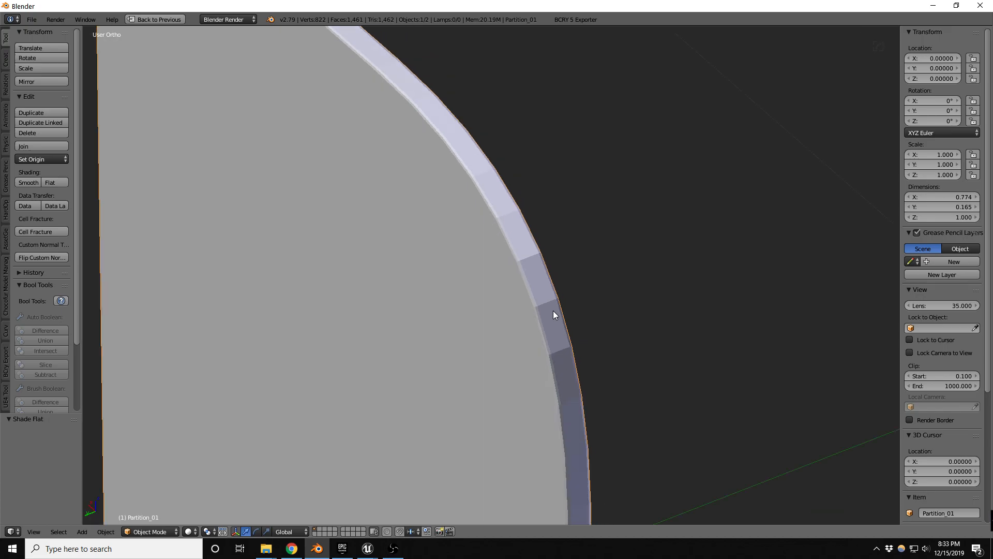
# - Try the Hard Ops SSharpen operation on the partition with 30° sharpness, then undo it
pyautogui.press('q')
pyautogui.click(552, 311)
pyautogui.scroll(-6, 552, 311)
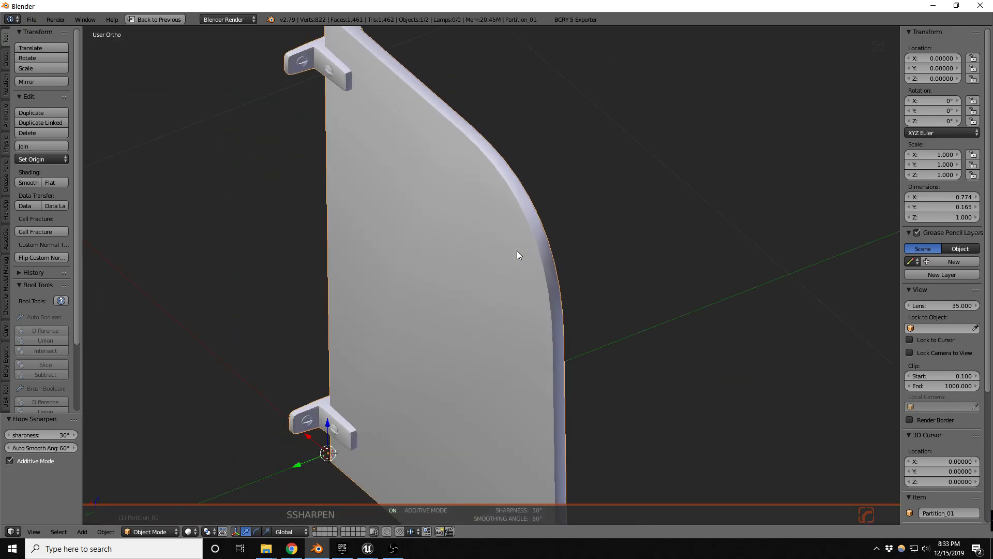
pyautogui.hotkey('ctrl', 'z')
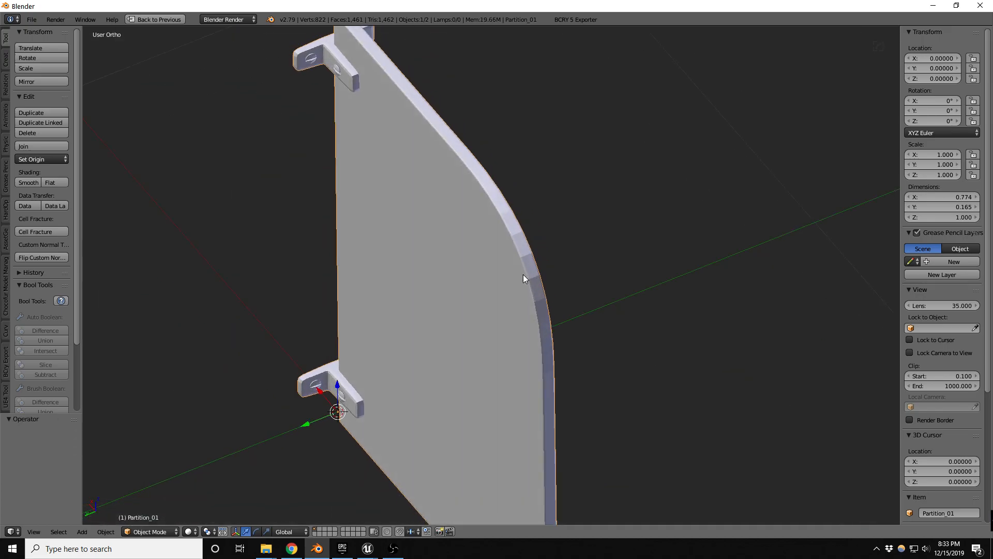
pyautogui.scroll(3, 524, 273)
pyautogui.scroll(-1, 517, 267)
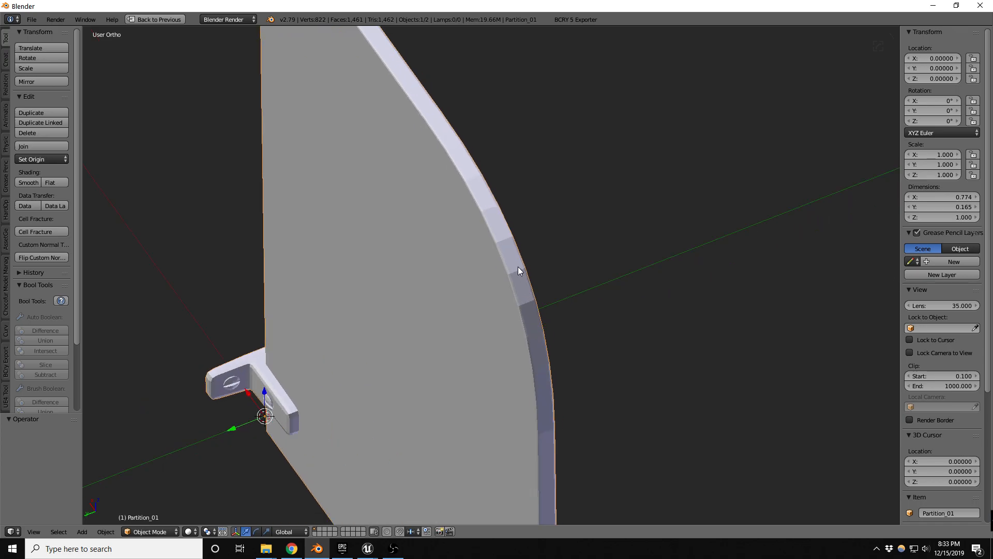
# - Convert the whole partition mesh's triangles to quads in Edit Mode and switch to face selection
pyautogui.press('Tab')
pyautogui.scroll(-2, 518, 270)
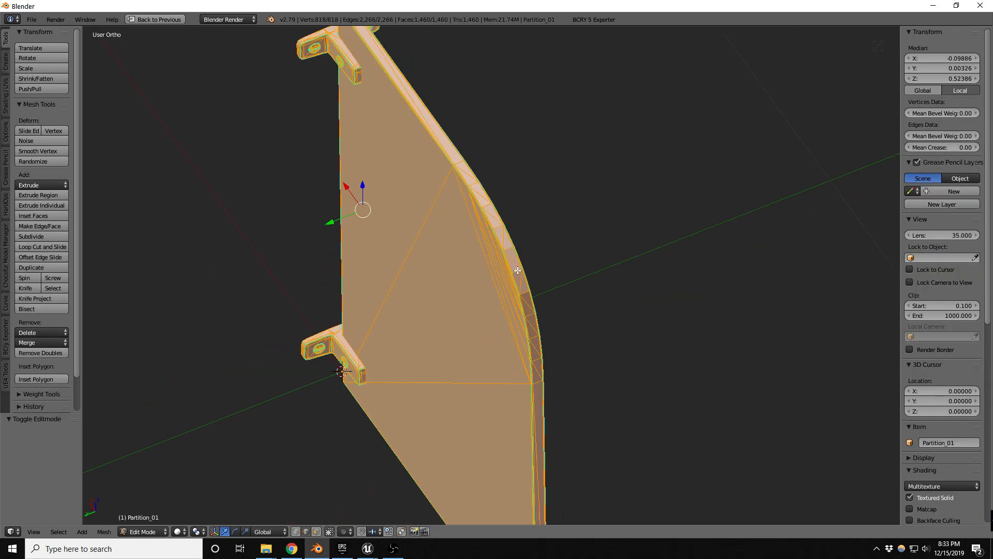
pyautogui.hotkey('alt', 'j')
pyautogui.moveTo(520, 286); pyautogui.dragTo(506, 293, button='middle')
pyautogui.hotkey('ctrl', 'Tab')
pyautogui.click(480, 305)
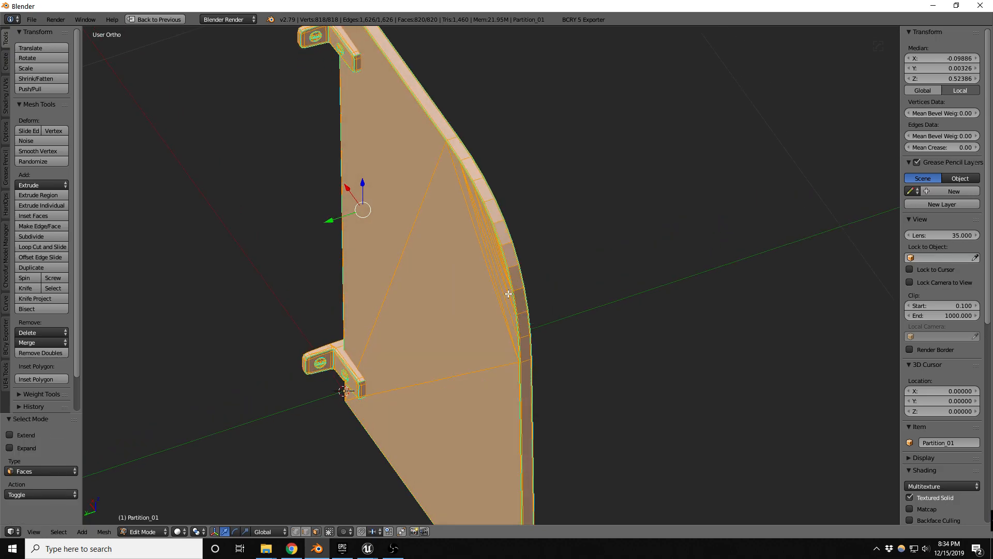
# - Select the strip of faces along the partition's curved outer rim and switch to wireframe display
pyautogui.keyDown('alt'); pyautogui.rightClick(511, 264); pyautogui.keyUp('alt')
pyautogui.moveTo(436, 215); pyautogui.dragTo(570, 214, button='middle')
pyautogui.scroll(1, 277, 235)
pyautogui.scroll(2, 263, 240)
pyautogui.keyDown('shift'); pyautogui.rightClick(205, 244); pyautogui.keyUp('shift')
pyautogui.scroll(-4, 266, 277)
pyautogui.moveTo(266, 277); pyautogui.dragTo(302, 189, button='middle')
pyautogui.scroll(2, 270, 381)
pyautogui.keyDown('shift'); pyautogui.rightClick(303, 328); pyautogui.keyUp('shift')
pyautogui.scroll(2, 269, 304)
pyautogui.press('z')
pyautogui.scroll(-9, 264, 300)
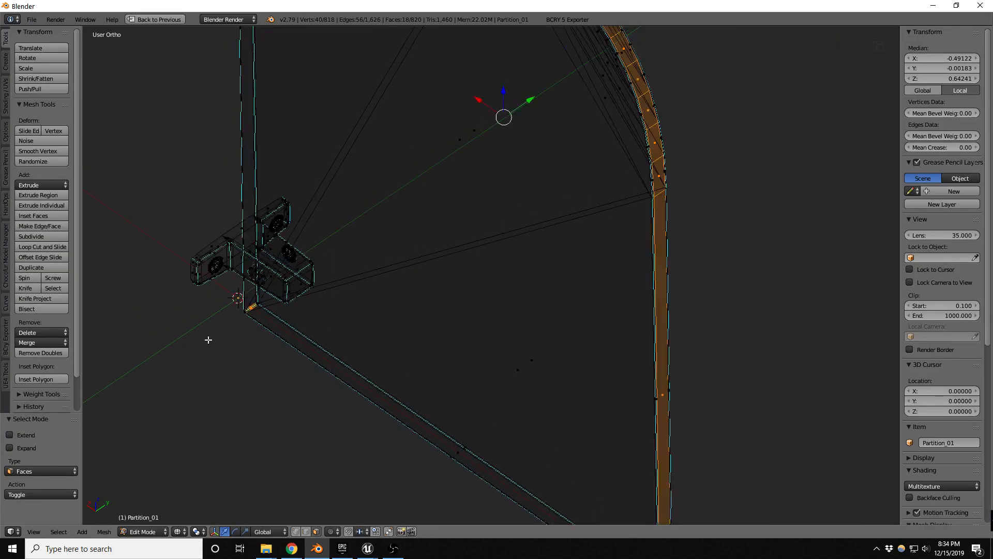
# - Box-deselect the stray faces at the bracket-side bottom corner in front view and return to solid display
pyautogui.moveTo(324, 306); pyautogui.dragTo(268, 352, button='middle')
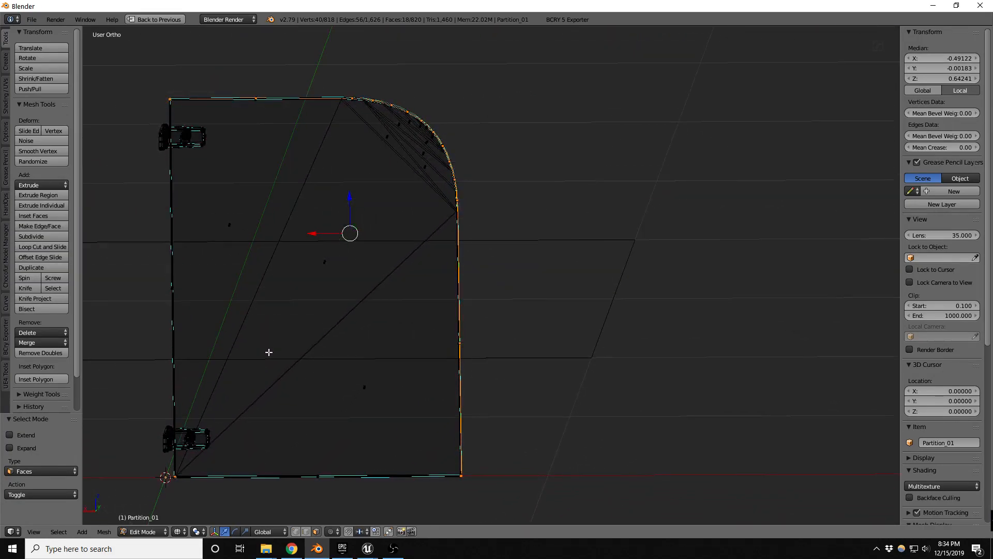
pyautogui.press('KP_1')
pyautogui.press('KP_3')
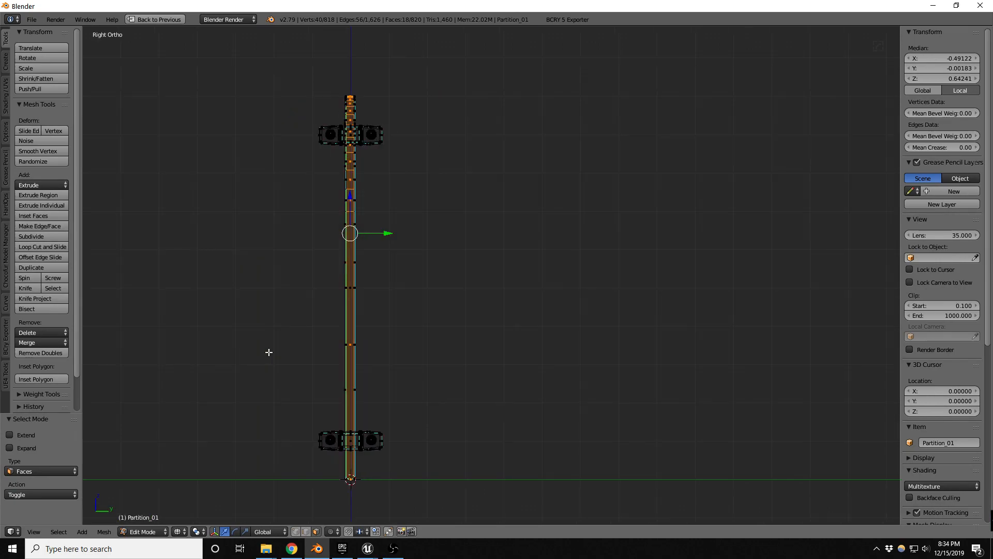
pyautogui.press('KP_1')
pyautogui.press('b')
pyautogui.moveTo(467, 425); pyautogui.dragTo(561, 514, button='middle')
pyautogui.moveTo(536, 328)
pyautogui.mouseDown(button='middle')
pyautogui.moveTo(506, 317)
pyautogui.moveTo(533, 345)
pyautogui.mouseUp(button='middle')
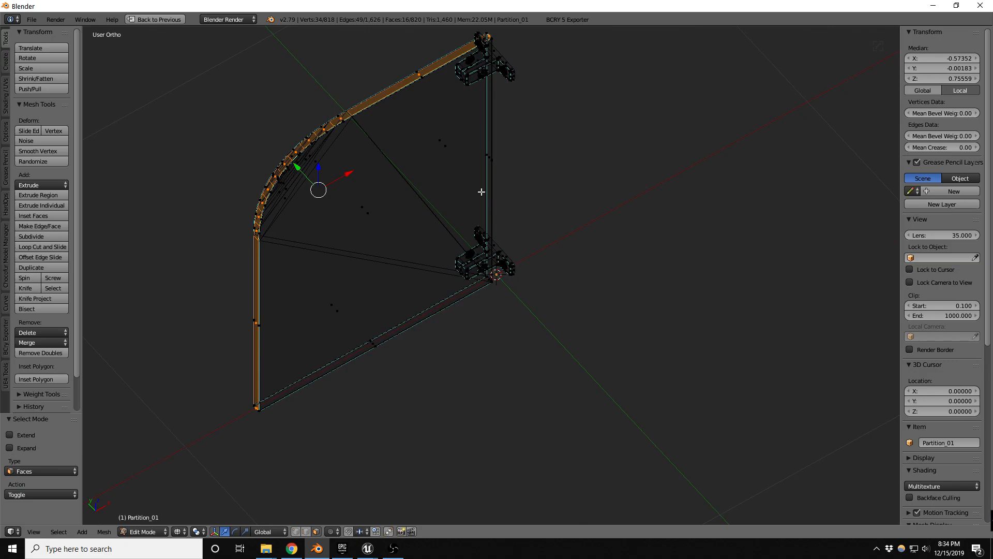
pyautogui.scroll(-2, 473, 148)
pyautogui.scroll(6, 481, 54)
pyautogui.press('z')
pyautogui.scroll(-2, 403, 216)
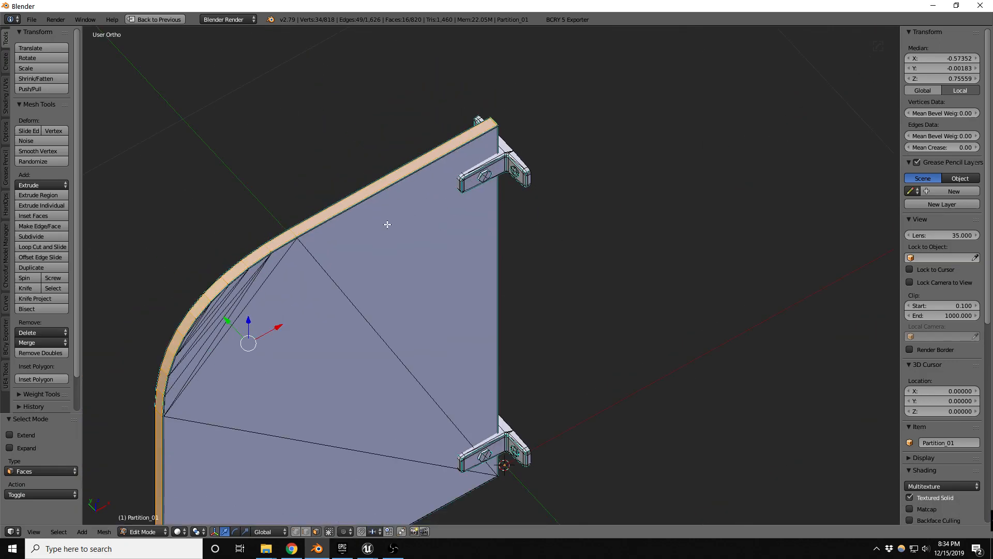
pyautogui.scroll(-2, 38, 315)
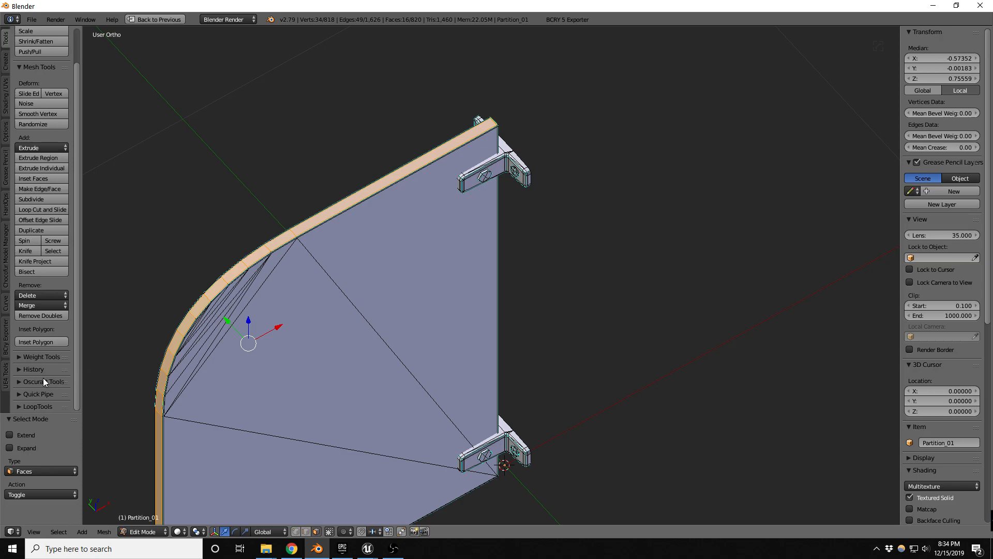
# - Apply Shade Smooth to the partition's selected outer rim faces and check the rim's shading in Object Mode
pyautogui.press('space')
pyautogui.write('smoo')
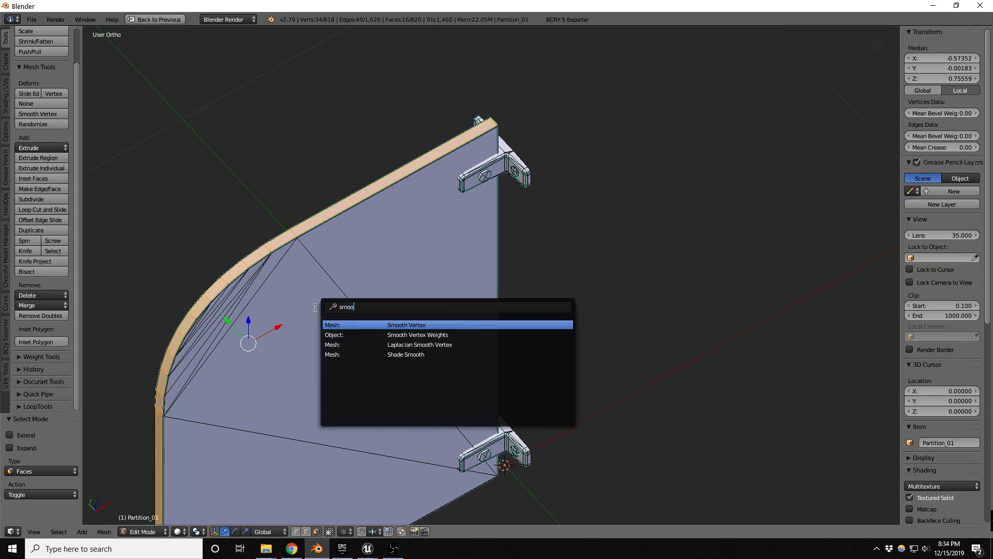
pyautogui.click(412, 355)
pyautogui.moveTo(297, 326); pyautogui.dragTo(381, 310, button='middle')
pyautogui.press('Tab')
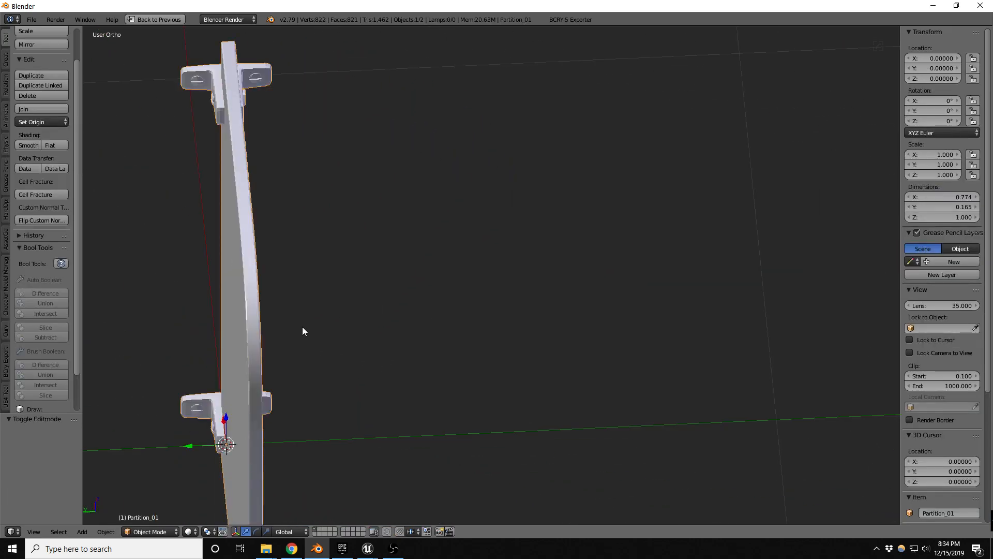
pyautogui.moveTo(302, 327); pyautogui.dragTo(334, 320, button='middle')
pyautogui.scroll(4, 335, 319)
pyautogui.scroll(5, 335, 316)
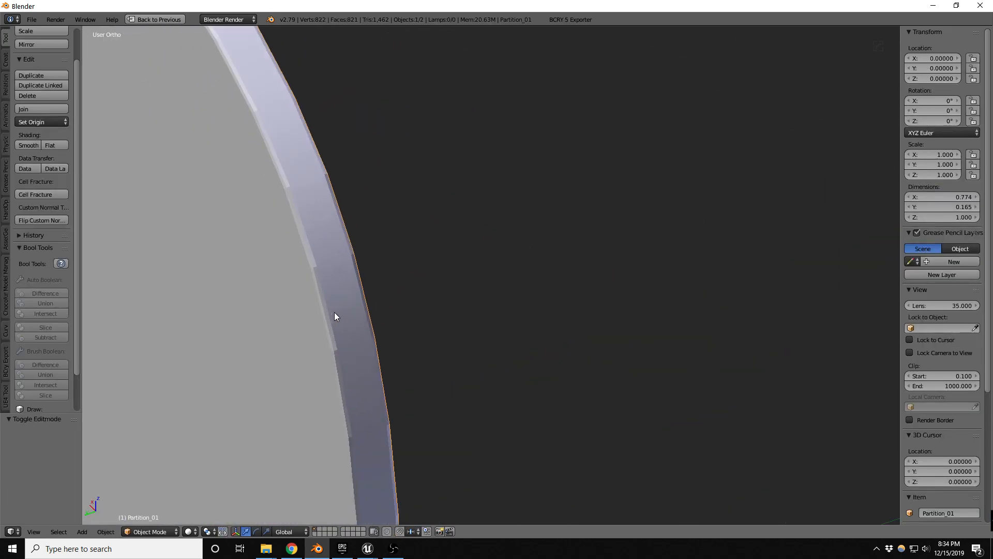
# - Grow the rim face selection once in Edit Mode and circle-deselect the faces along the straight bracket-side edge in wireframe
pyautogui.press('Tab')
pyautogui.scroll(2, 335, 281)
pyautogui.press('ctrl+KP_Add')
pyautogui.scroll(-6, 343, 287)
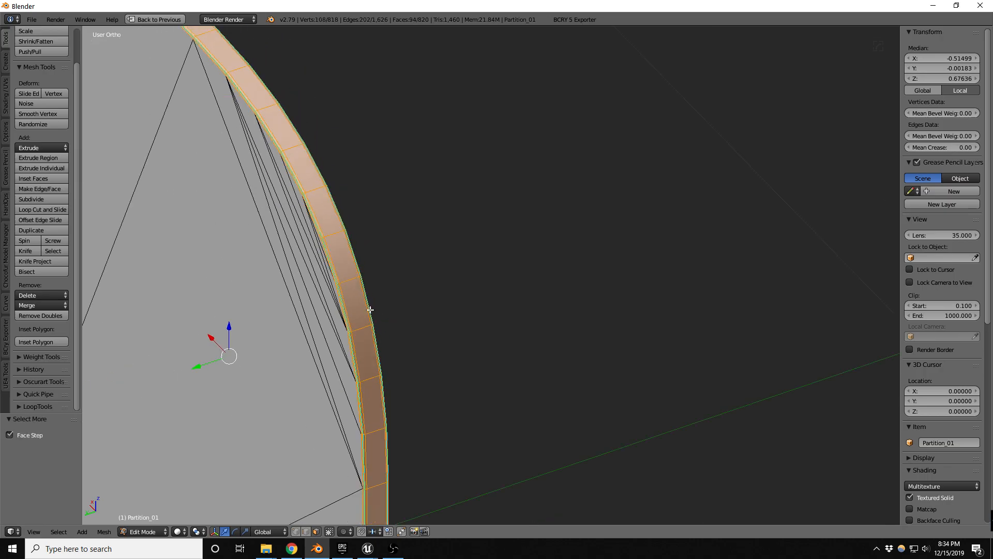
pyautogui.press('z')
pyautogui.scroll(-4, 352, 236)
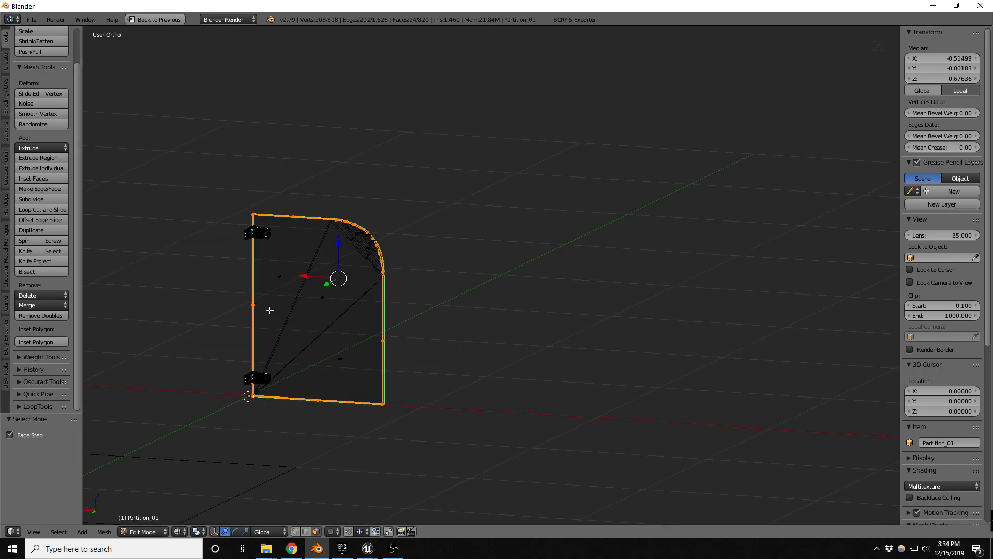
pyautogui.press('c')
pyautogui.moveTo(260, 288)
pyautogui.mouseDown(button='middle')
pyautogui.moveTo(277, 381)
pyautogui.moveTo(319, 402)
pyautogui.moveTo(260, 394)
pyautogui.mouseUp(button='middle')
pyautogui.rightClick(315, 392)
pyautogui.moveTo(393, 297); pyautogui.dragTo(367, 270, button='middle')
pyautogui.press('z')
pyautogui.scroll(6, 368, 269)
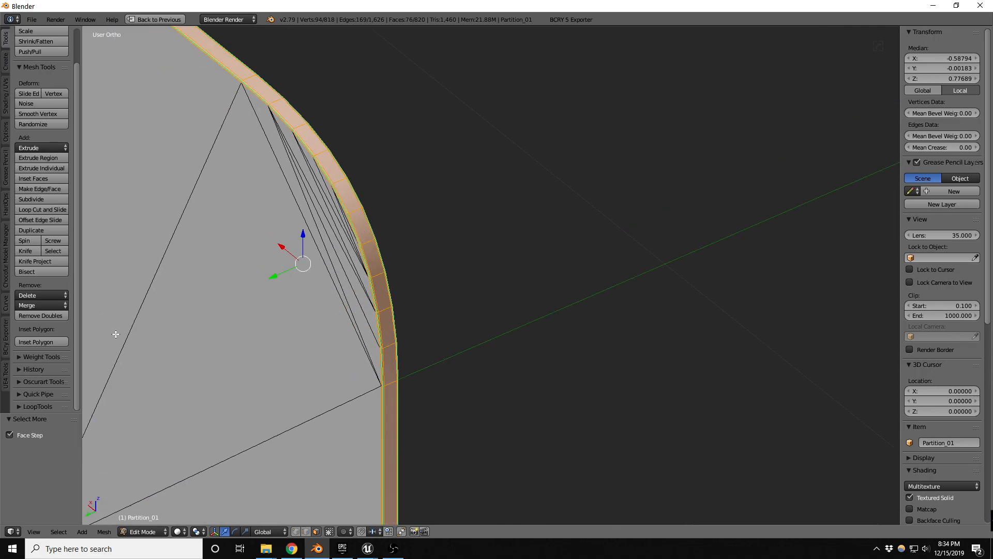
# - Apply Shade Smooth to the expanded rim selection and inspect the curved rim from both sides in Object Mode
pyautogui.press('space')
pyautogui.press('Return')
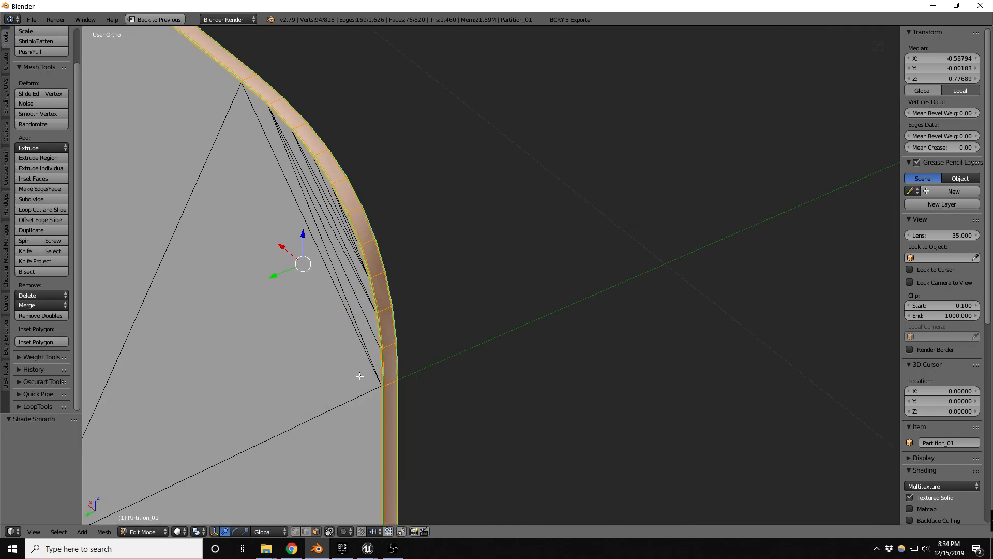
pyautogui.press('Tab')
pyautogui.scroll(-7, 397, 256)
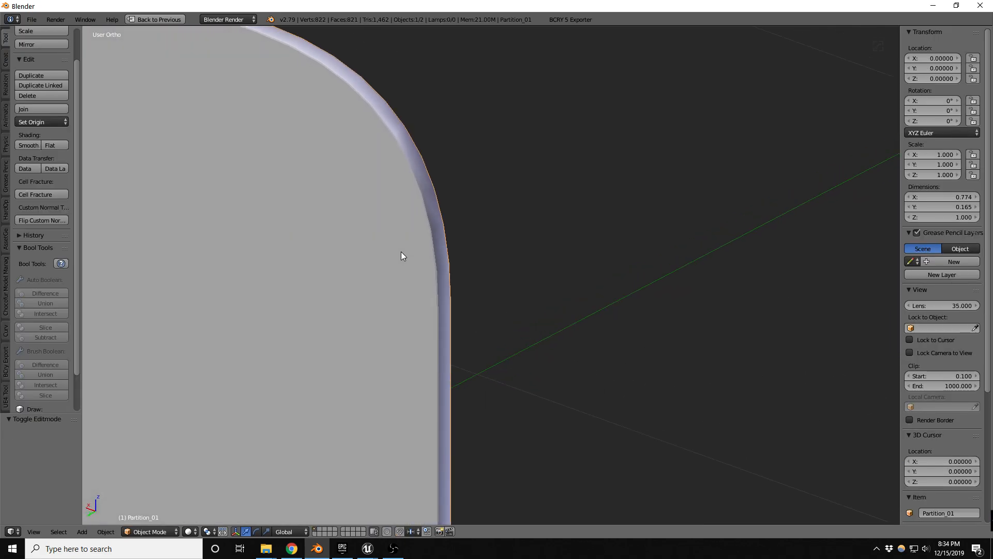
pyautogui.moveTo(436, 351); pyautogui.dragTo(309, 371, button='middle')
pyautogui.scroll(10, 292, 324)
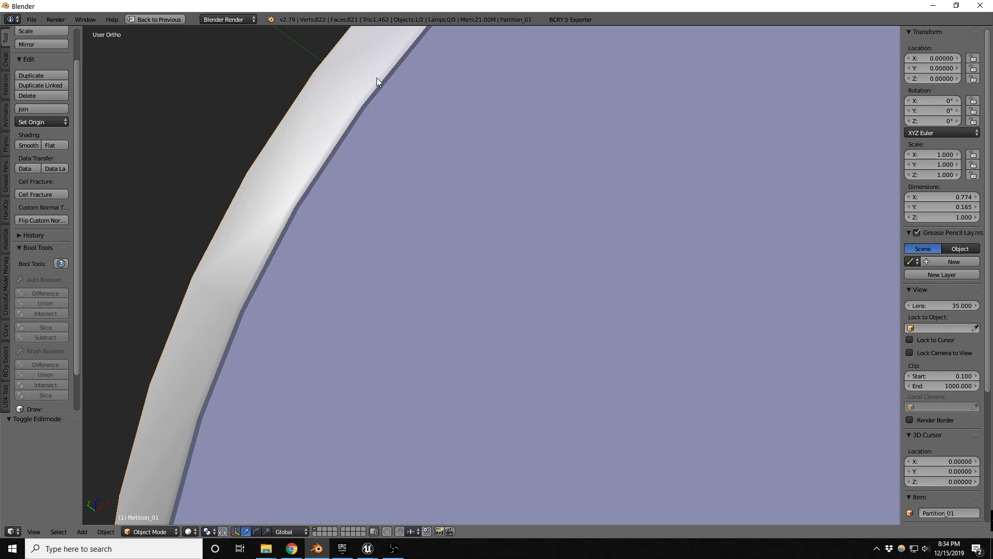
pyautogui.scroll(-8, 352, 196)
pyautogui.moveTo(352, 260); pyautogui.dragTo(480, 252, button='middle')
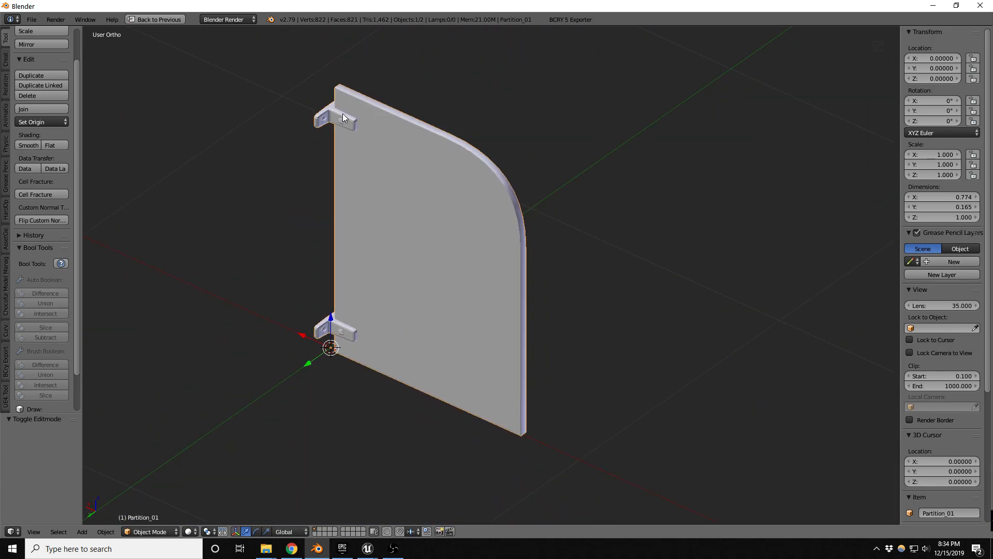
# - Select the whole linked panel in Edit Mode, invert the selection and separate the brackets into their own object
pyautogui.scroll(6, 341, 165)
pyautogui.press('Tab')
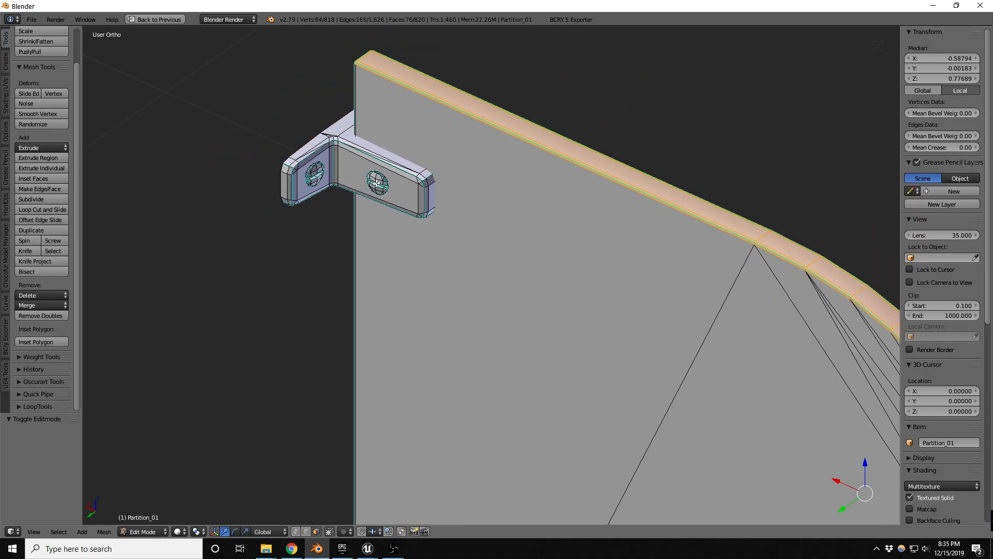
pyautogui.press('a')
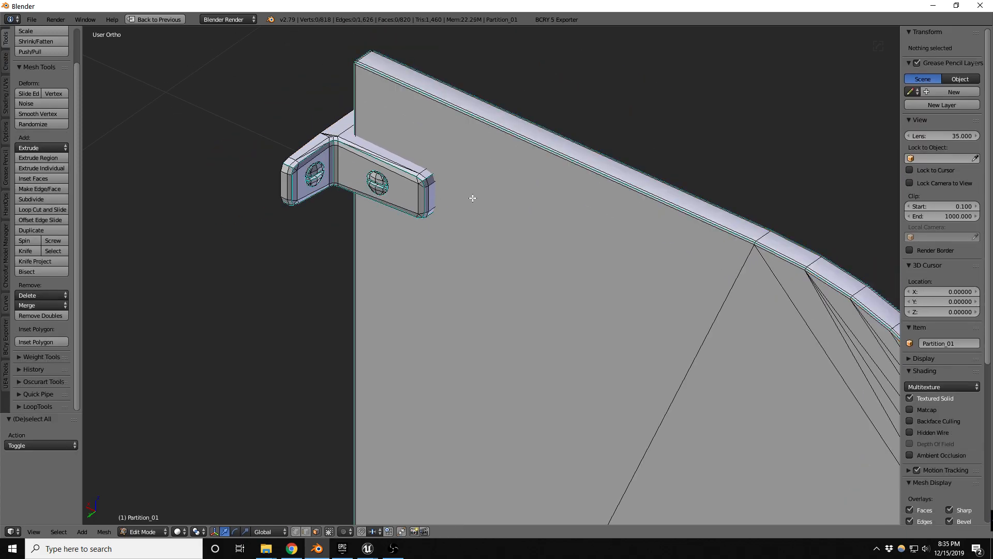
pyautogui.press('l')
pyautogui.moveTo(453, 169); pyautogui.dragTo(440, 162, button='middle')
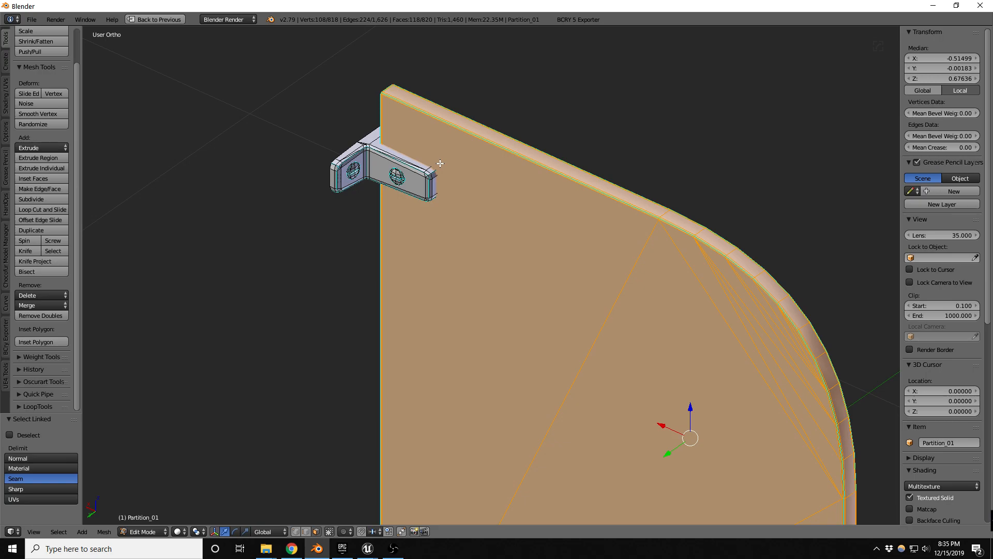
pyautogui.hotkey('ctrl', 'i')
pyautogui.press('p')
pyautogui.click(439, 163)
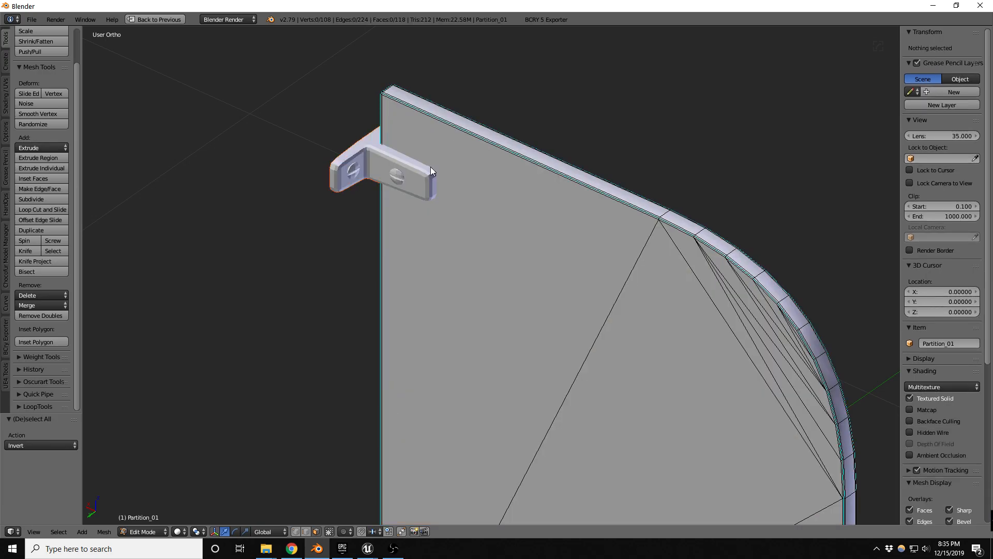
# - Apply Hard Ops SSharpen with 30° sharpness to the brackets and join them back into Partition_01
pyautogui.press('Tab')
pyautogui.rightClick(412, 173)
pyautogui.press('q')
pyautogui.click(412, 173)
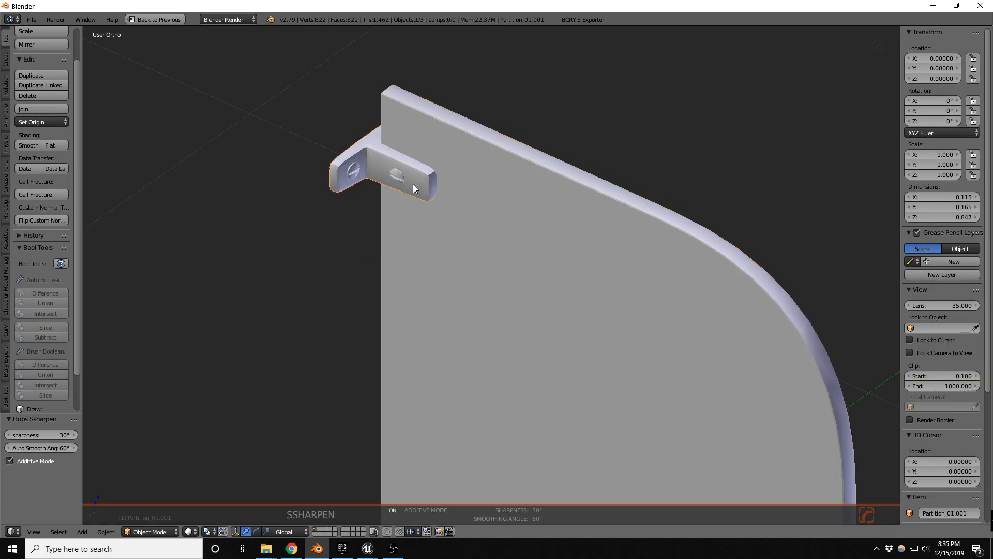
pyautogui.keyDown('shift'); pyautogui.rightClick(465, 154); pyautogui.keyUp('shift')
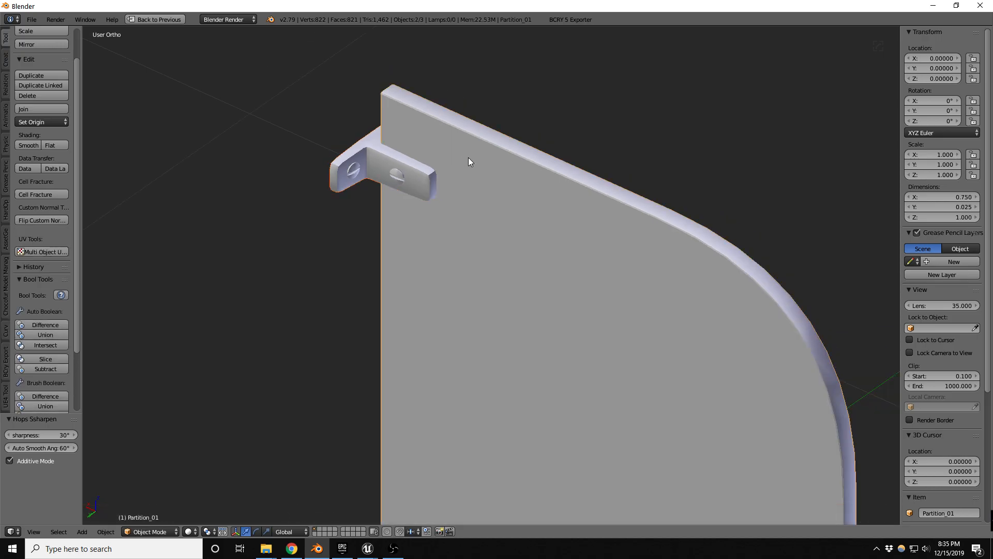
pyautogui.hotkey('ctrl', 'j')
pyautogui.scroll(-7, 305, 92)
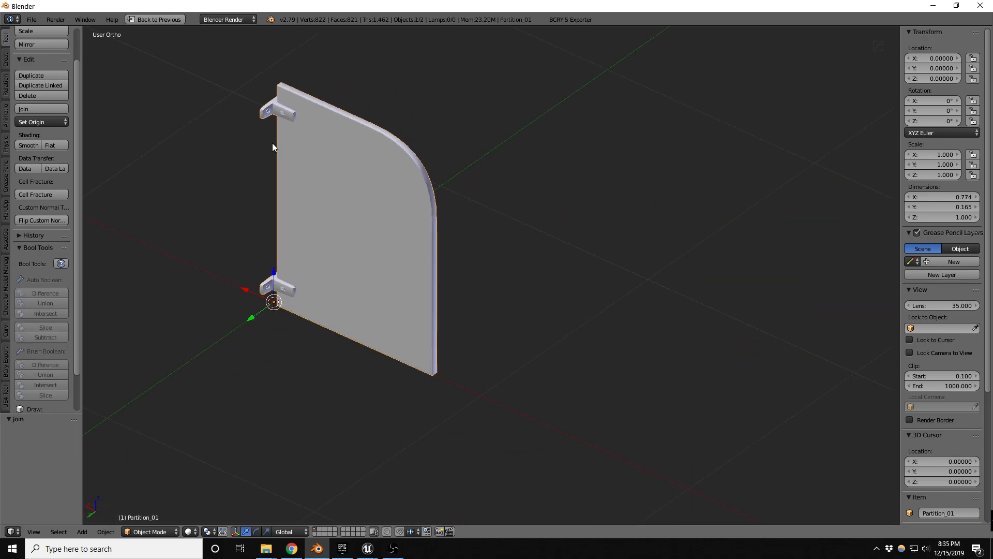
# - Export the partition as FBX with the Fbx Export preset, overwriting Partition_01.FBX in the bathroom folder
pyautogui.click(31, 19)
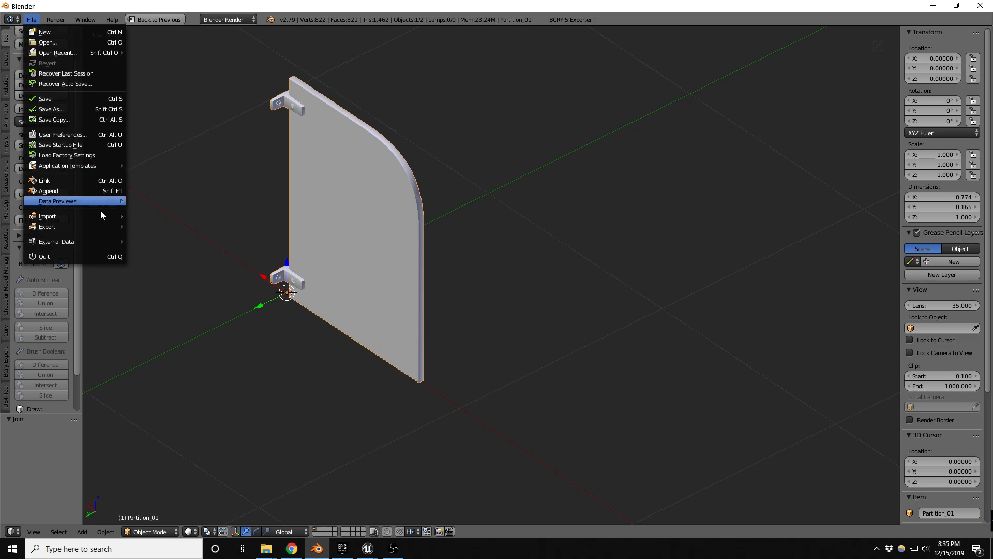
pyautogui.moveTo(86, 226)
pyautogui.click(153, 257)
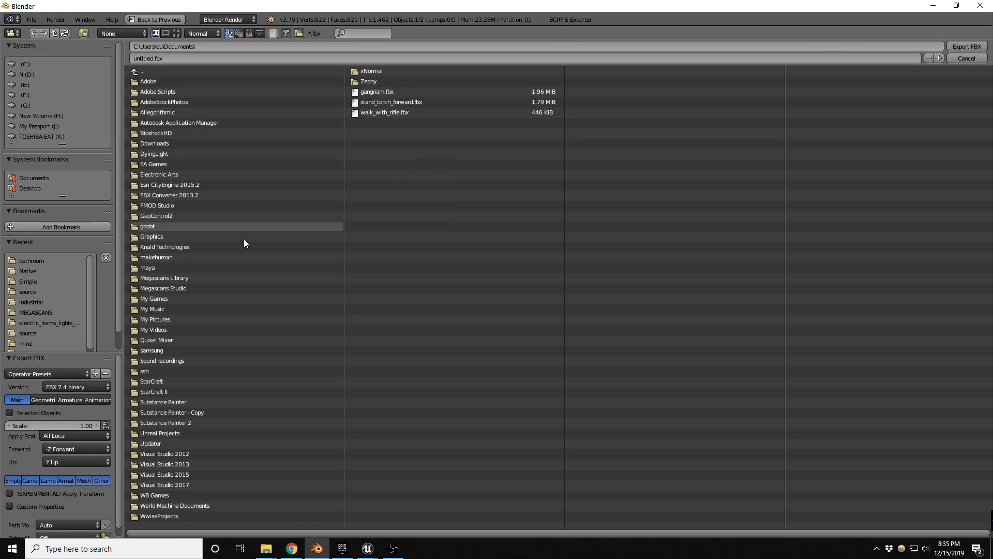
pyautogui.click(63, 376)
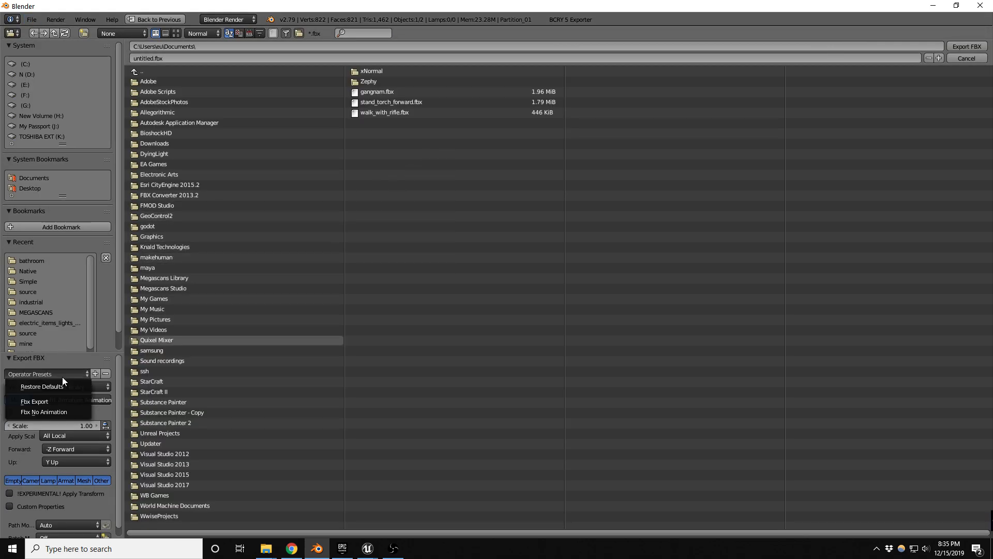
pyautogui.click(53, 403)
pyautogui.click(44, 260)
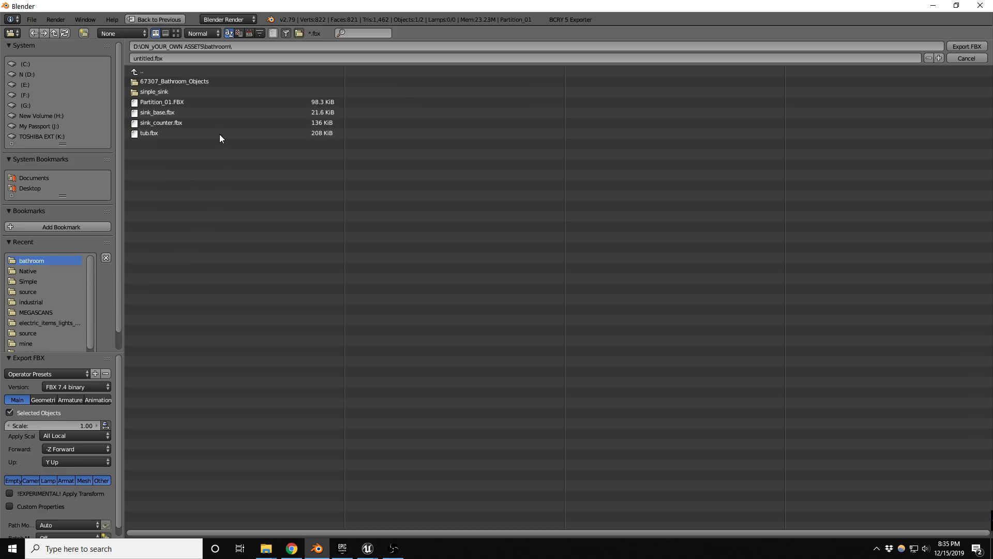
pyautogui.doubleClick(170, 102)
# - Switch to Unreal Editor and reimport the Partition_01 mesh from Partition_01.FBX, resetting its materials to the FBX ones
pyautogui.click(933, 6)
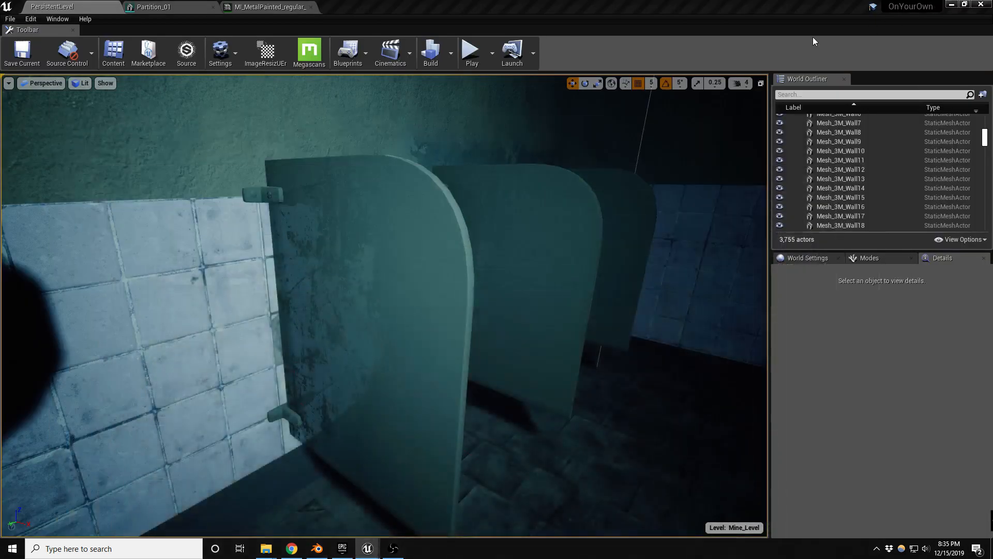
pyautogui.click(178, 6)
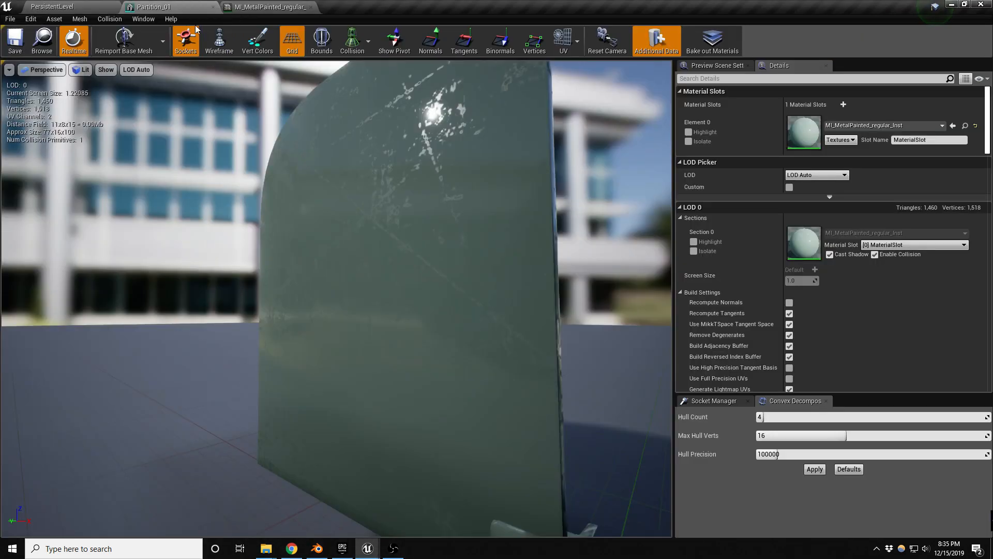
pyautogui.click(124, 40)
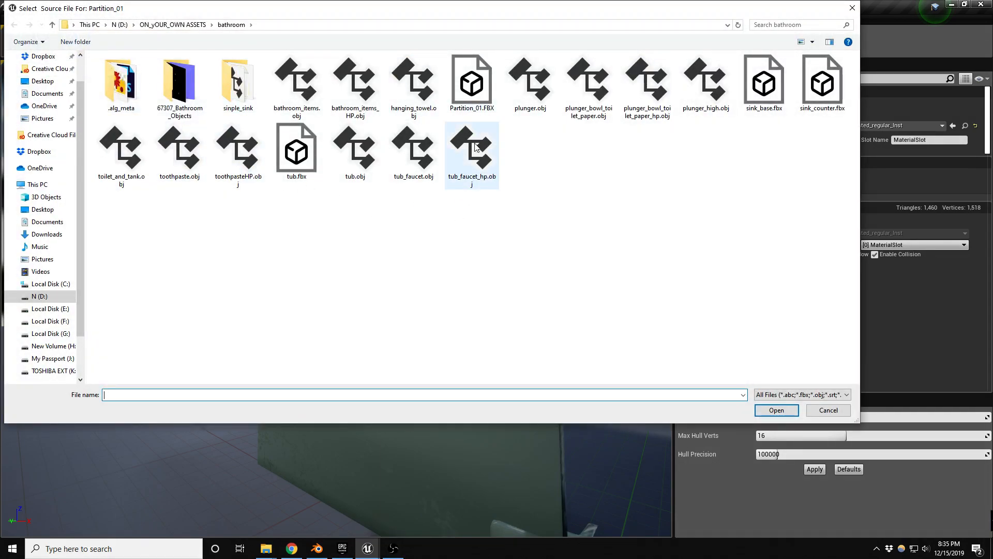
pyautogui.doubleClick(472, 83)
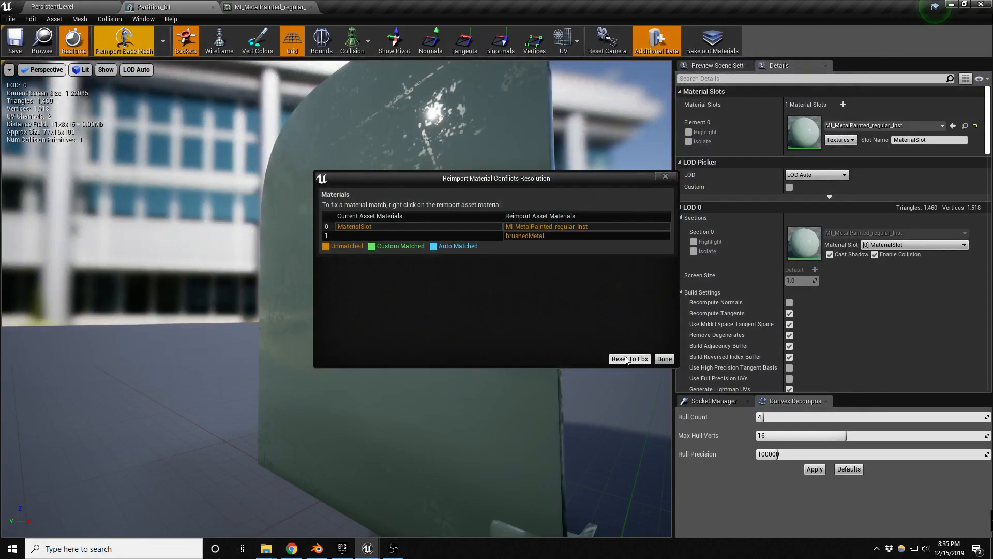
pyautogui.click(626, 358)
pyautogui.moveTo(494, 327); pyautogui.dragTo(384, 252)
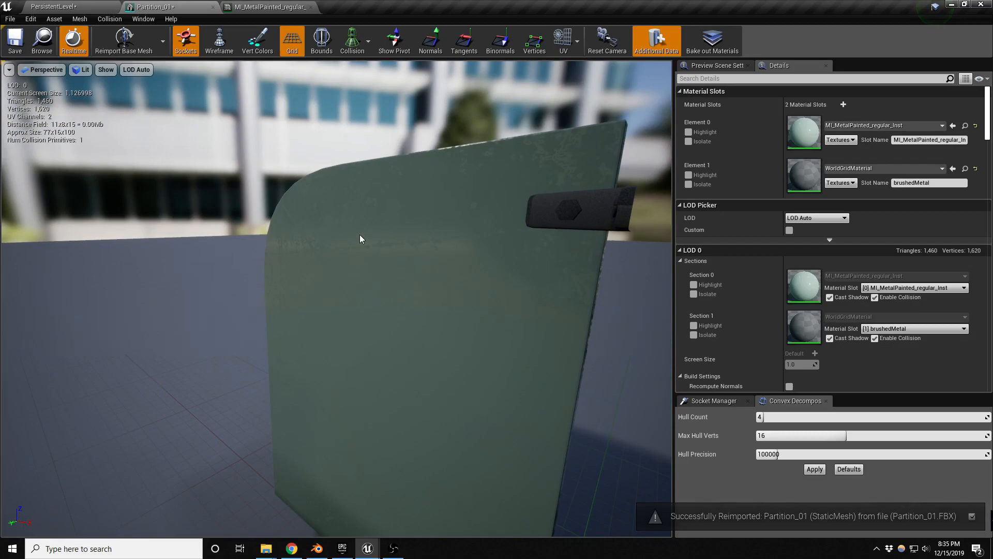
# - Examine the reimported partitions in the level and the parameters of the MI_MetalPainted_regular_Inst material
pyautogui.click(57, 7)
pyautogui.moveTo(385, 305); pyautogui.dragTo(424, 333, button='right')
pyautogui.moveTo(338, 282); pyautogui.dragTo(362, 287, button='right')
pyautogui.click(283, 10)
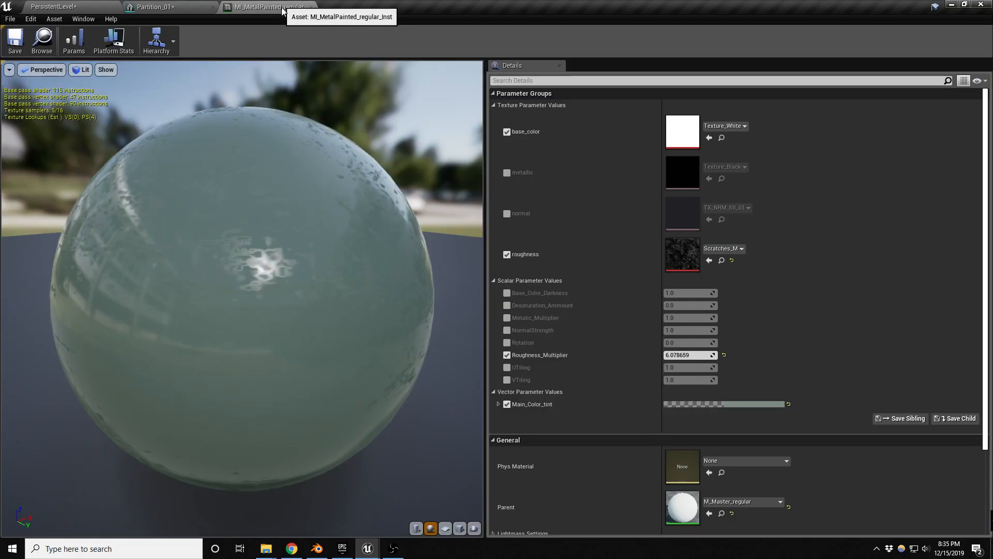
# - Try the M_Metal_Burnished_Steel material on the brushedMetal slot of the Partition_01 mesh
pyautogui.click(181, 11)
pyautogui.click(860, 167)
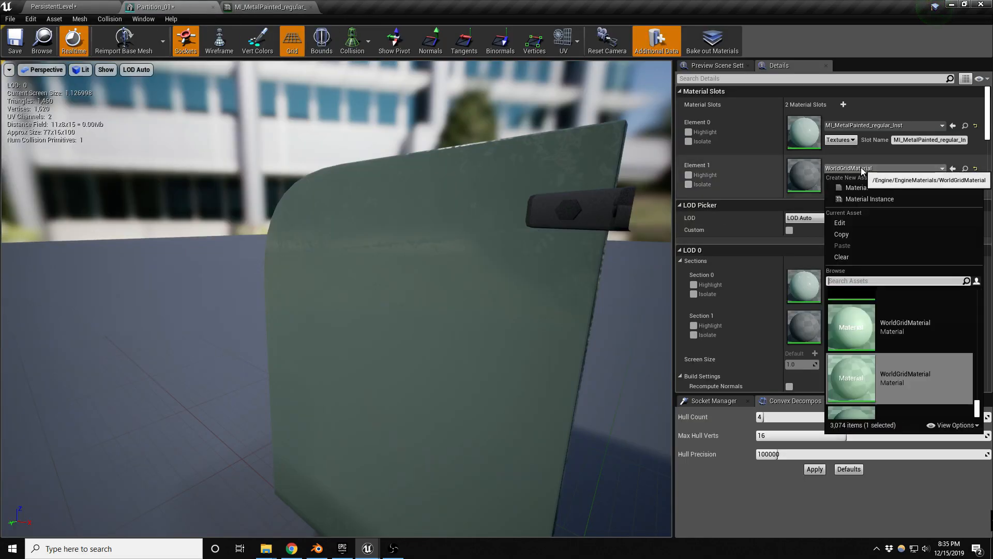
pyautogui.write('metal')
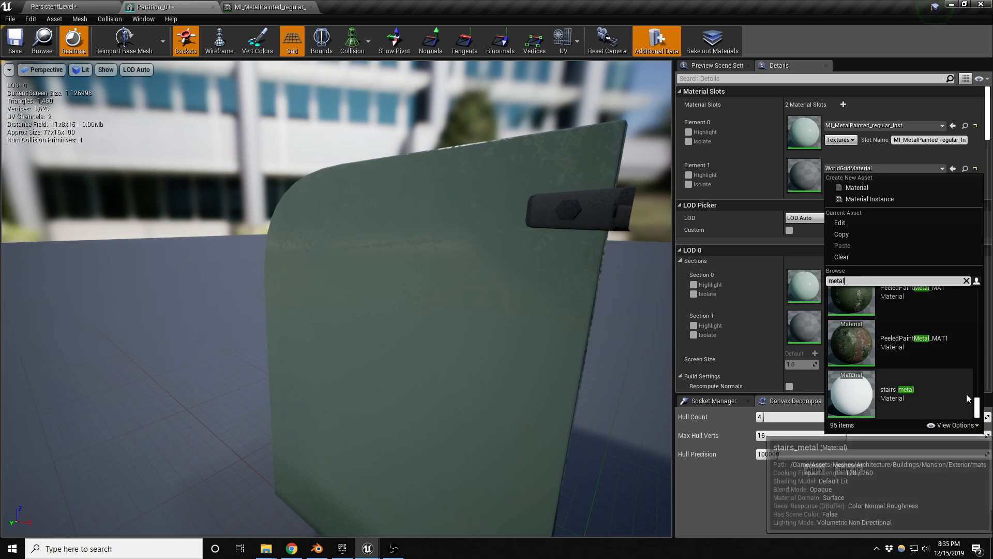
pyautogui.moveTo(977, 409); pyautogui.dragTo(977, 390)
pyautogui.scroll(-2, 936, 386)
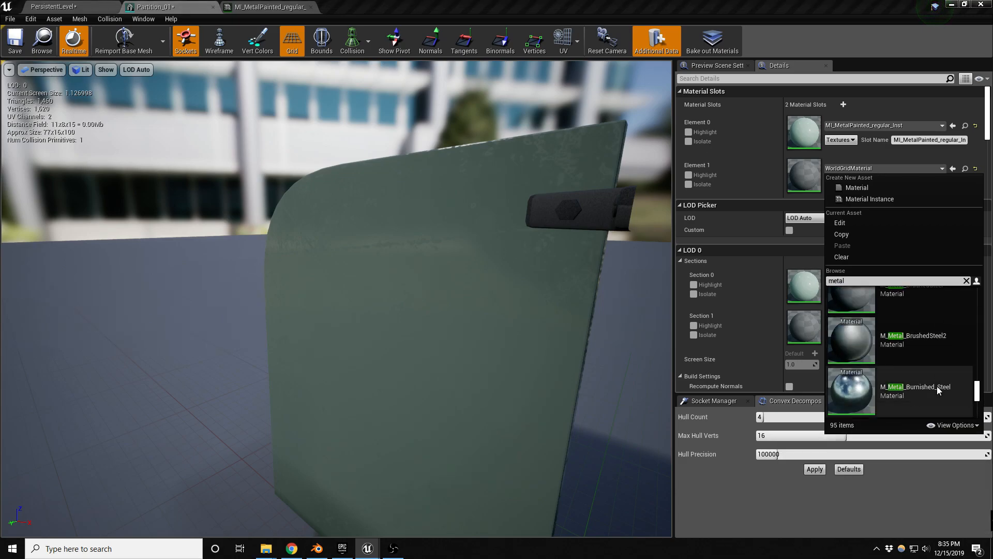
pyautogui.click(914, 363)
pyautogui.moveTo(504, 297)
pyautogui.keyDown('alt'); pyautogui.mouseDown()
pyautogui.moveTo(549, 315)
pyautogui.moveTo(512, 325)
pyautogui.moveTo(505, 352)
pyautogui.moveTo(505, 302)
pyautogui.mouseUp(); pyautogui.keyUp('alt')
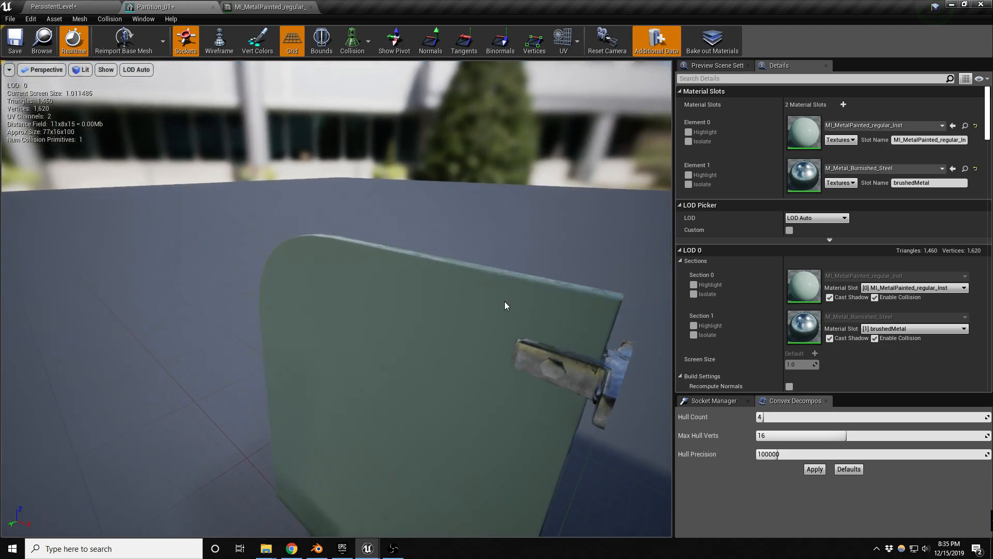
# - Assign the M_Metal_Base01 material to the brushedMetal slot of the Partition_01 mesh
pyautogui.click(902, 168)
pyautogui.scroll(3, 924, 365)
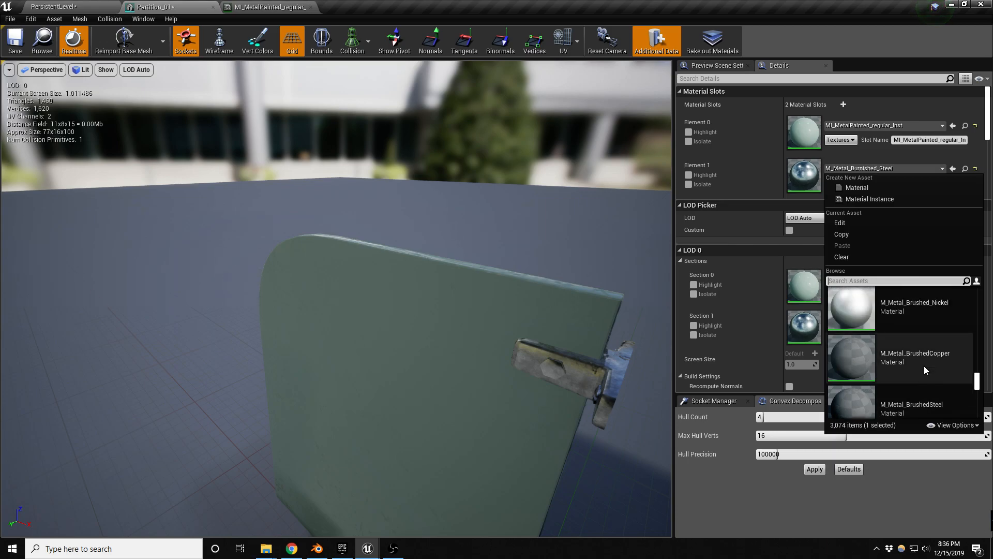
pyautogui.scroll(1, 924, 365)
pyautogui.click(924, 366)
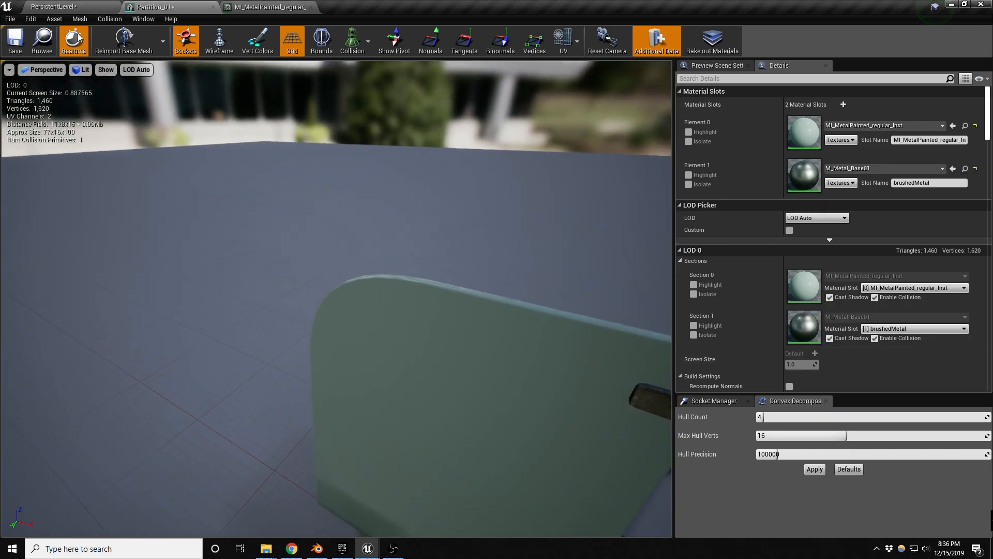
# - Inspect the partition's bracket and painted surfaces in the level and up close in the mesh preview
pyautogui.click(57, 7)
pyautogui.moveTo(317, 248)
pyautogui.mouseDown(button='right')
pyautogui.moveTo(315, 228)
pyautogui.moveTo(258, 194)
pyautogui.moveTo(290, 248)
pyautogui.moveTo(329, 244)
pyautogui.moveTo(312, 237)
pyautogui.moveTo(316, 243)
pyautogui.mouseUp(button='right')
pyautogui.click(251, 7)
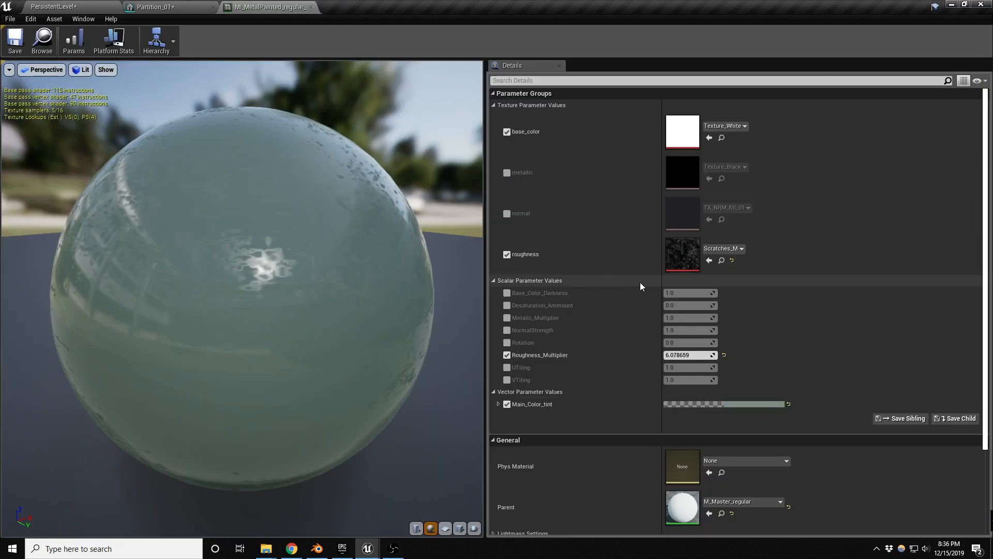
pyautogui.click(182, 6)
pyautogui.moveTo(628, 282); pyautogui.dragTo(600, 300, button='right')
pyautogui.moveTo(477, 332); pyautogui.dragTo(523, 278, button='right')
pyautogui.press('w')
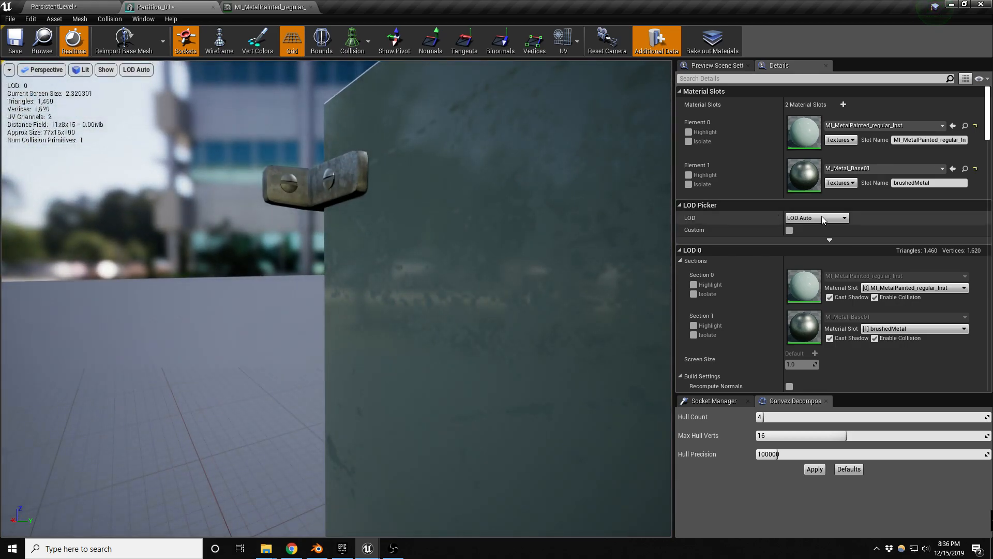
# - Try the MI_Metal_Black material on the brushedMetal slot of the Partition_01 mesh and check the bracket in the preview
pyautogui.click(879, 169)
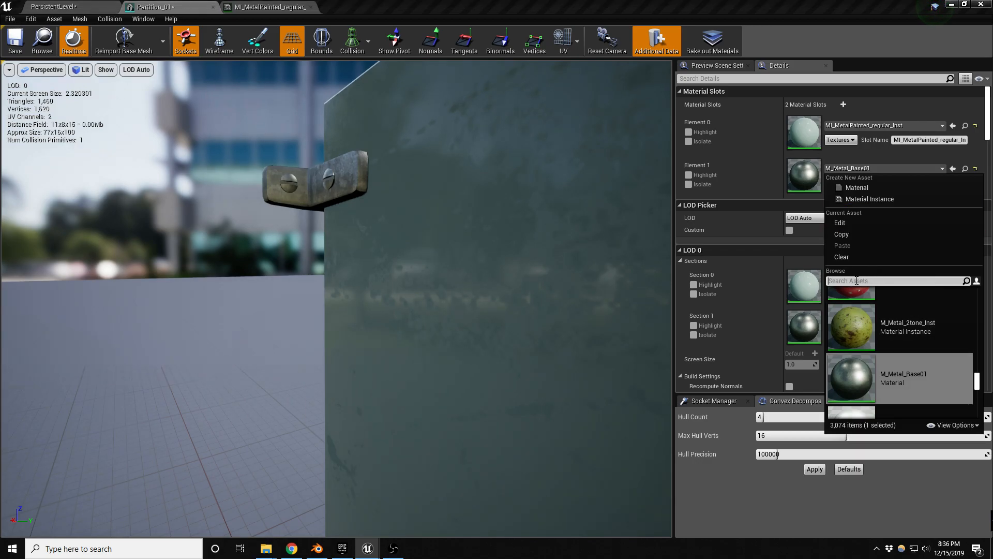
pyautogui.write('metal')
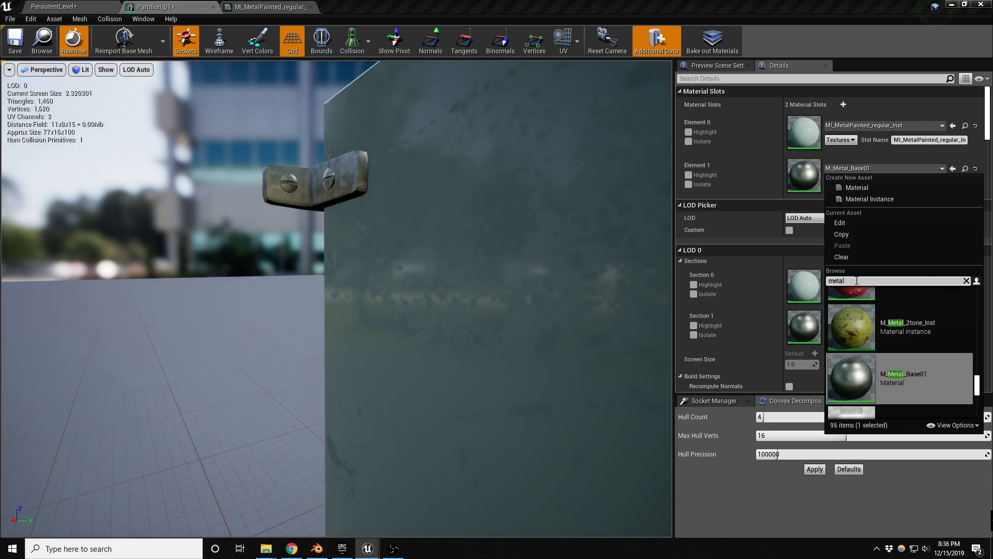
pyautogui.scroll(5, 876, 340)
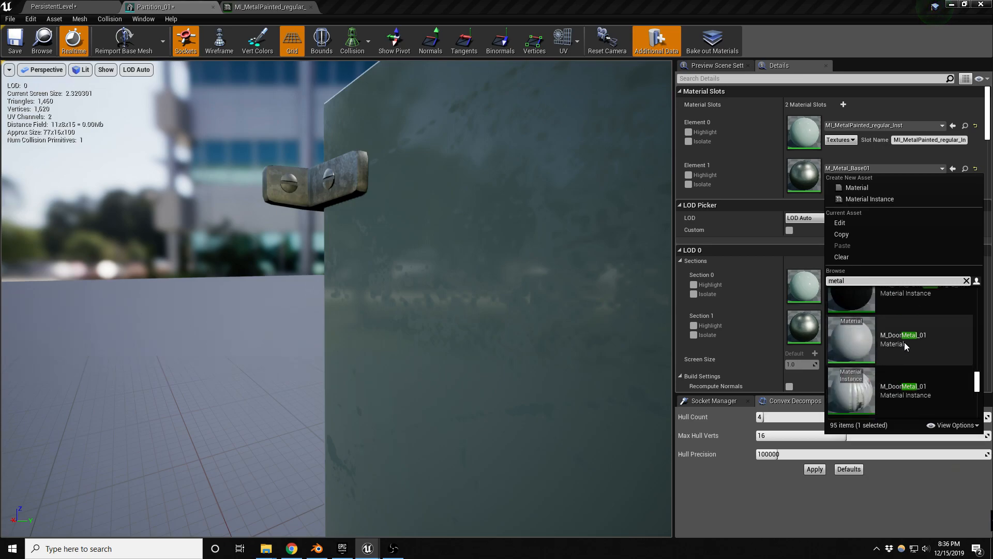
pyautogui.scroll(4, 905, 345)
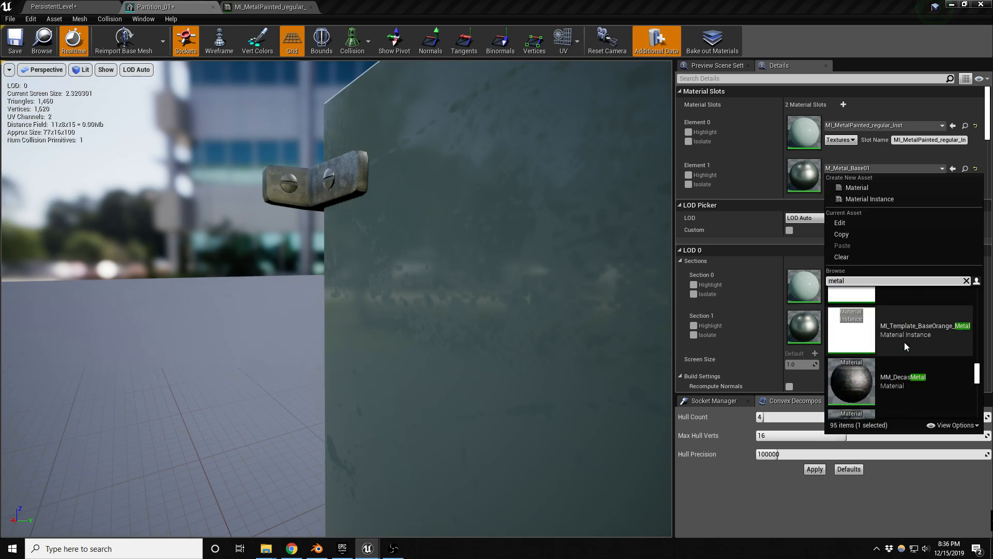
pyautogui.scroll(3, 907, 343)
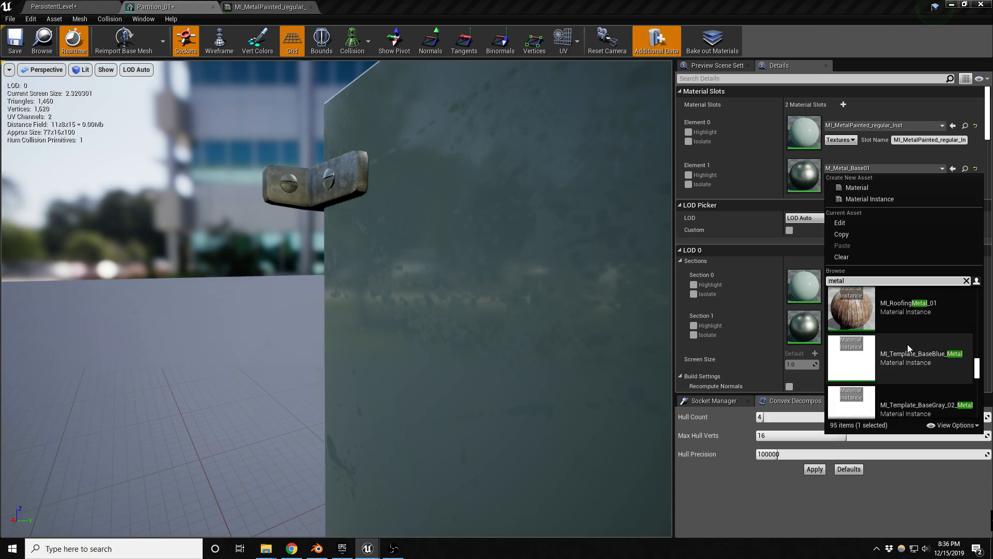
pyautogui.scroll(3, 907, 343)
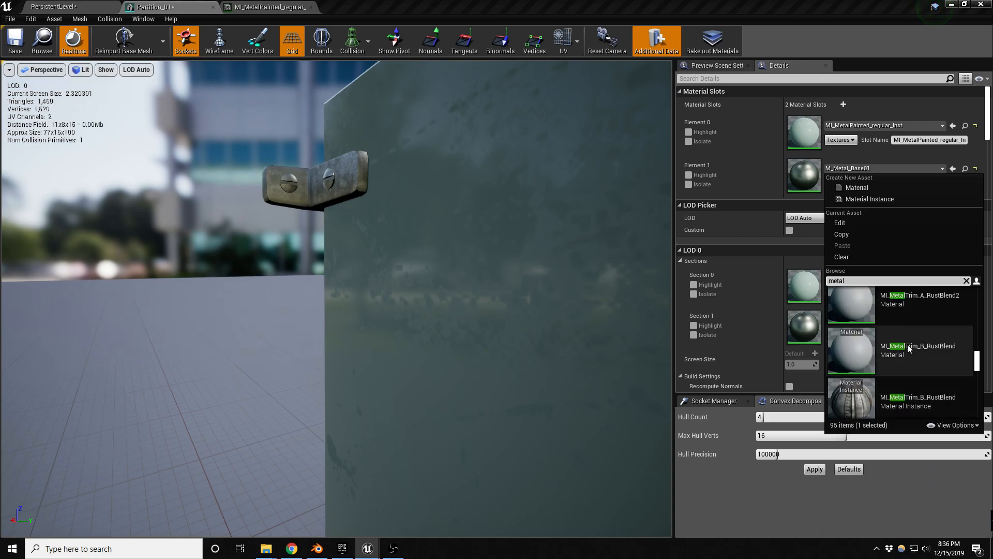
pyautogui.scroll(3, 907, 344)
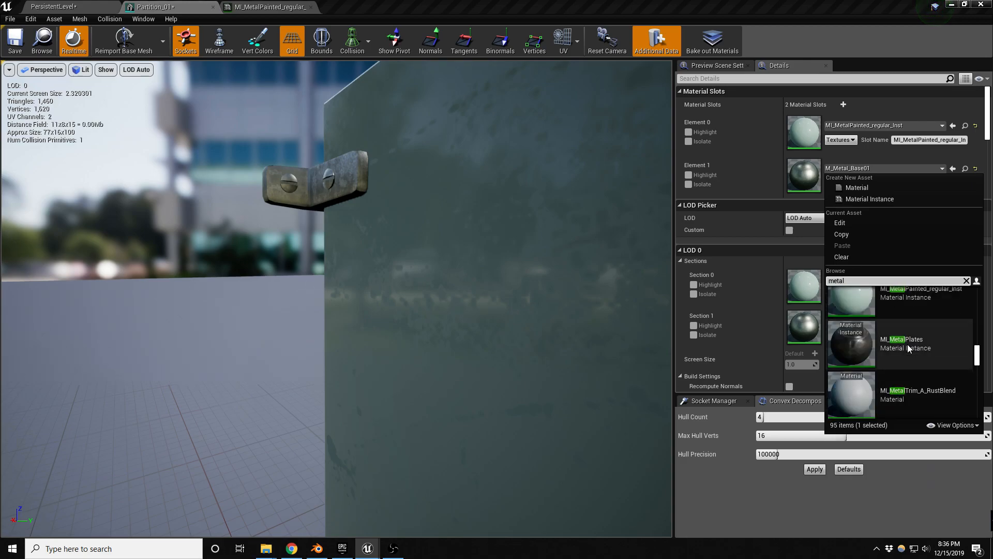
pyautogui.scroll(3, 952, 349)
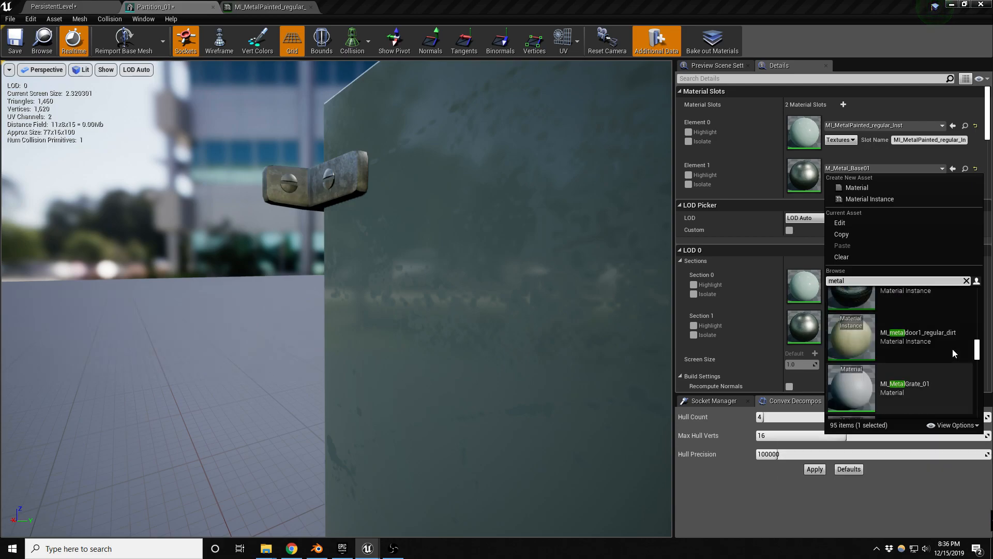
pyautogui.scroll(3, 952, 348)
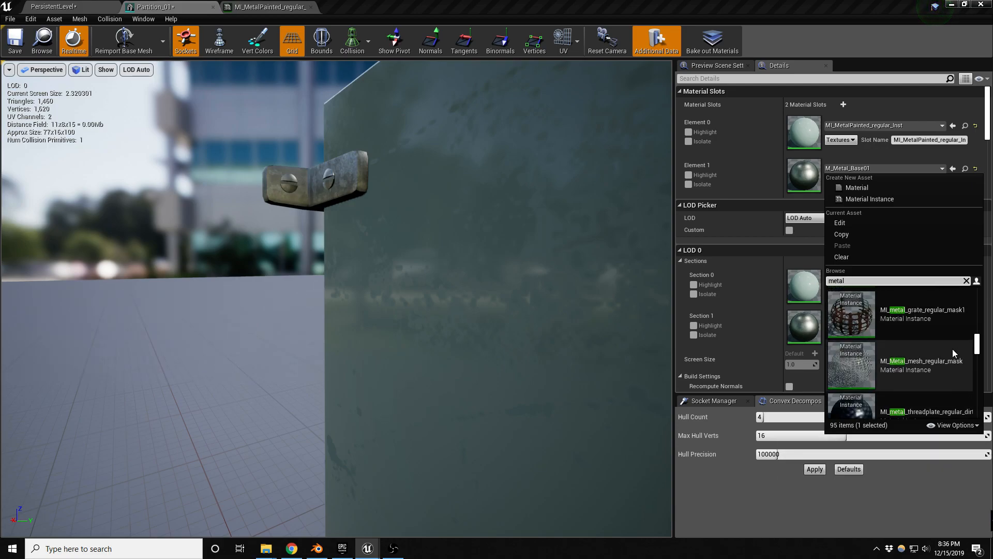
pyautogui.scroll(3, 952, 349)
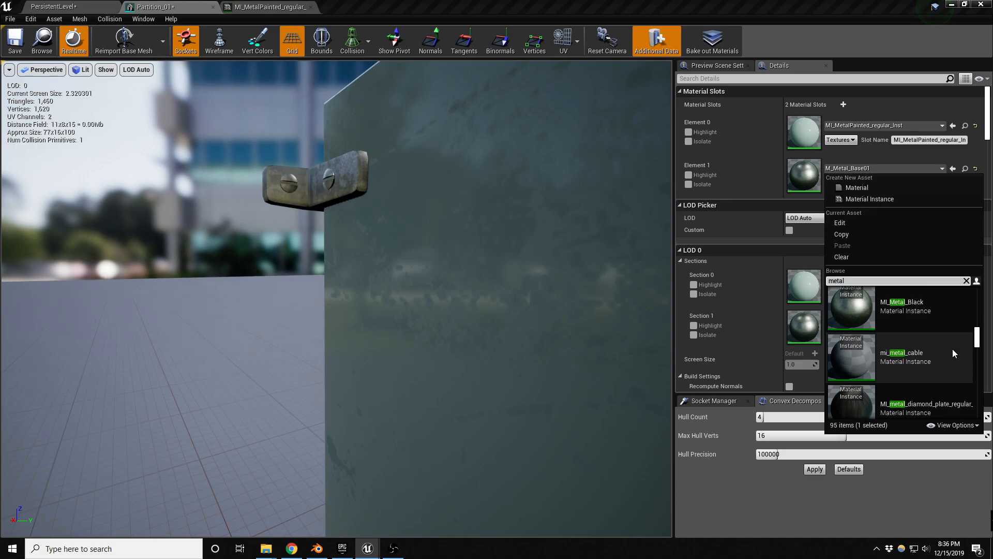
pyautogui.scroll(1, 955, 353)
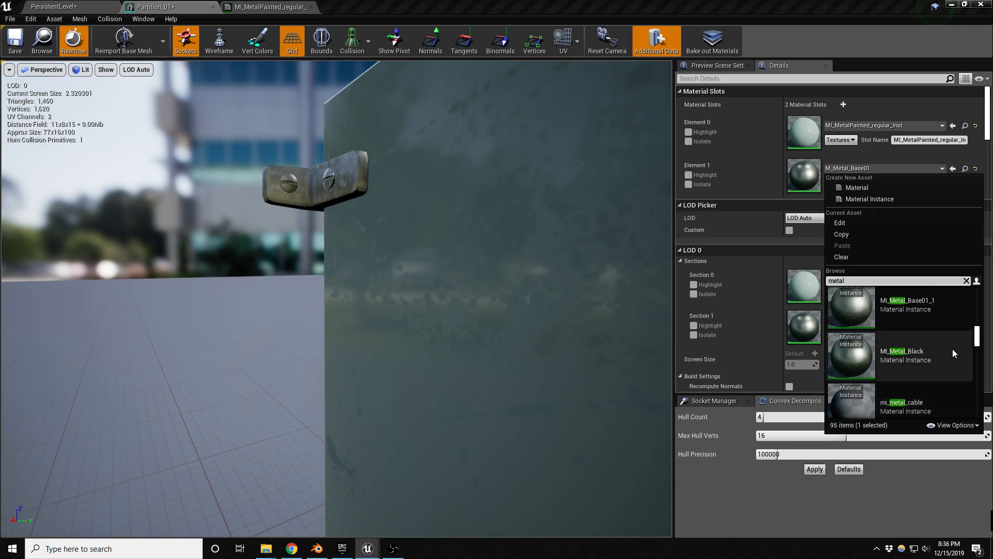
pyautogui.click(913, 359)
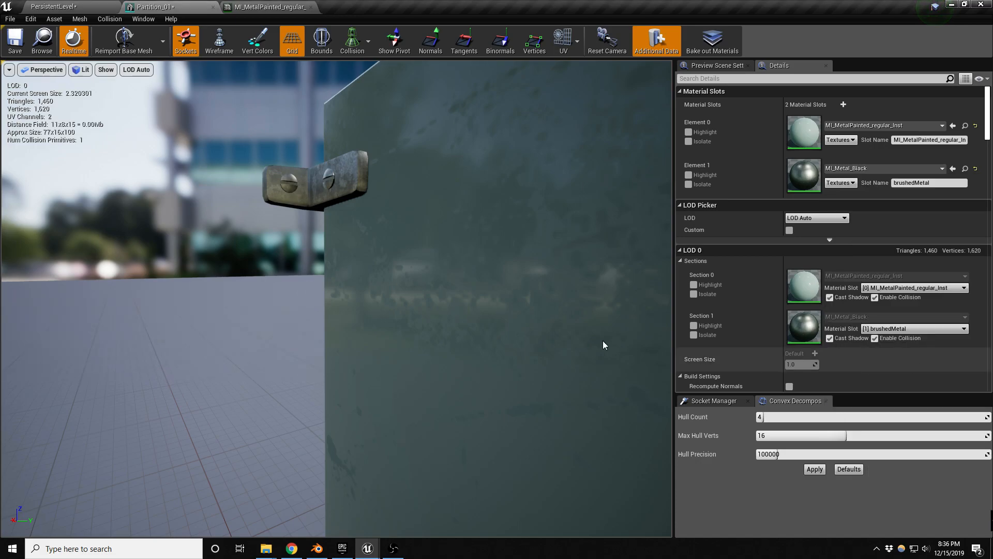
pyautogui.moveTo(494, 274); pyautogui.dragTo(484, 288, button='right')
pyautogui.moveTo(495, 274)
pyautogui.mouseDown(button='middle')
pyautogui.moveTo(495, 222)
pyautogui.moveTo(487, 282)
pyautogui.mouseUp(button='middle')
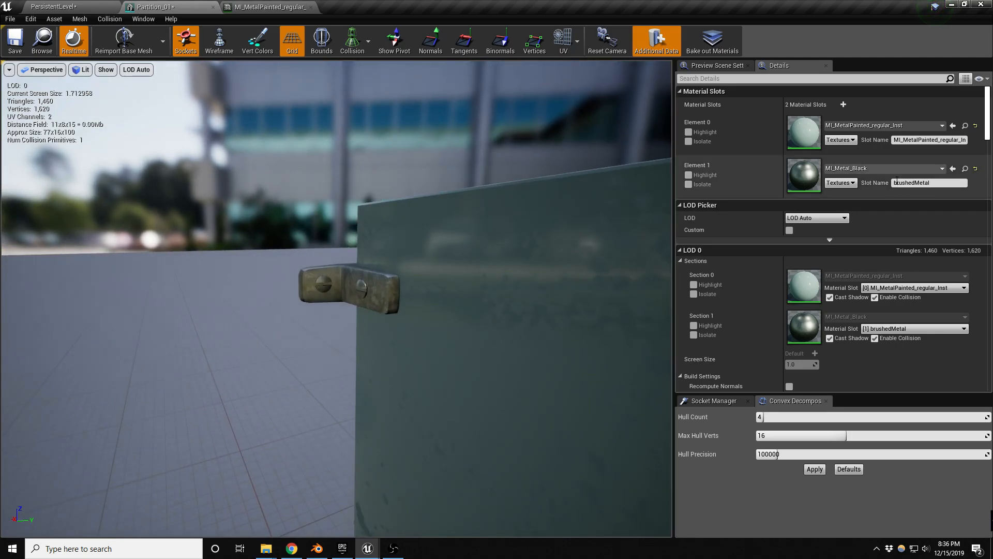
# - Assign the MI_Metal_Base01_1 material to the brushedMetal slot and check the partition's bracket up close in the level
pyautogui.click(890, 168)
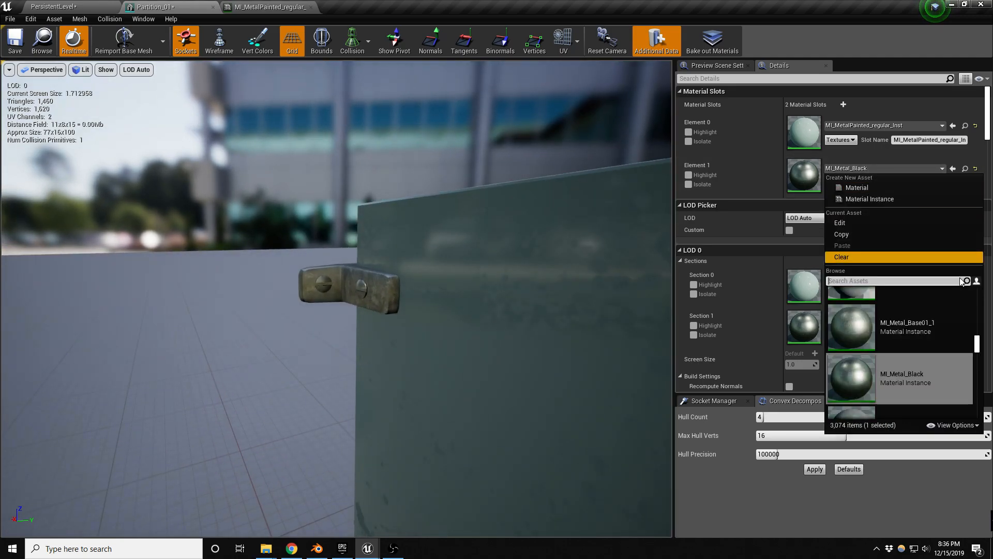
pyautogui.click(892, 327)
pyautogui.click(81, 5)
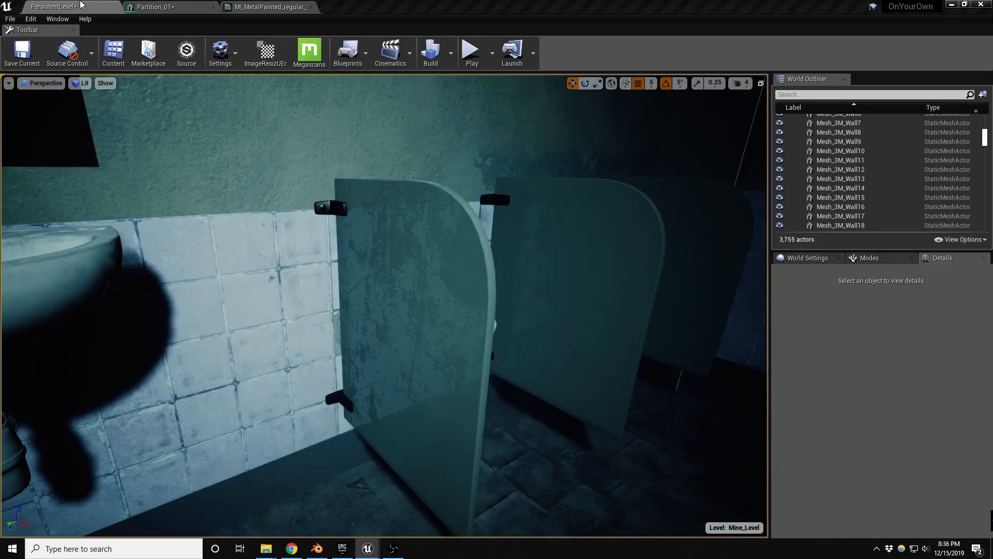
pyautogui.moveTo(253, 177)
pyautogui.mouseDown(button='right')
pyautogui.moveTo(274, 199)
pyautogui.moveTo(244, 176)
pyautogui.mouseUp(button='right')
pyautogui.press('w')
pyautogui.press('w')
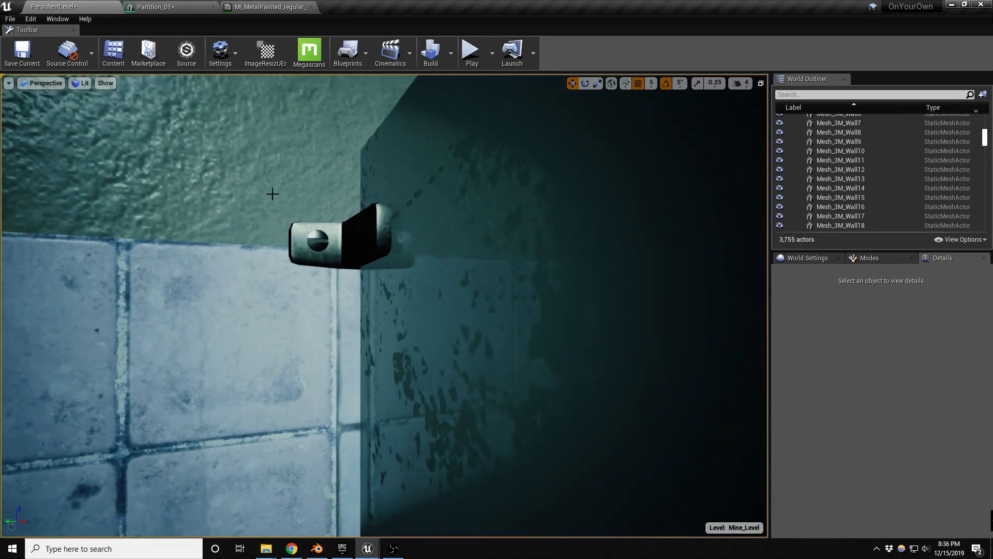
# - Save the Partition_01 mesh and view the whole partition in the mesh preview
pyautogui.click(262, 7)
pyautogui.click(187, 7)
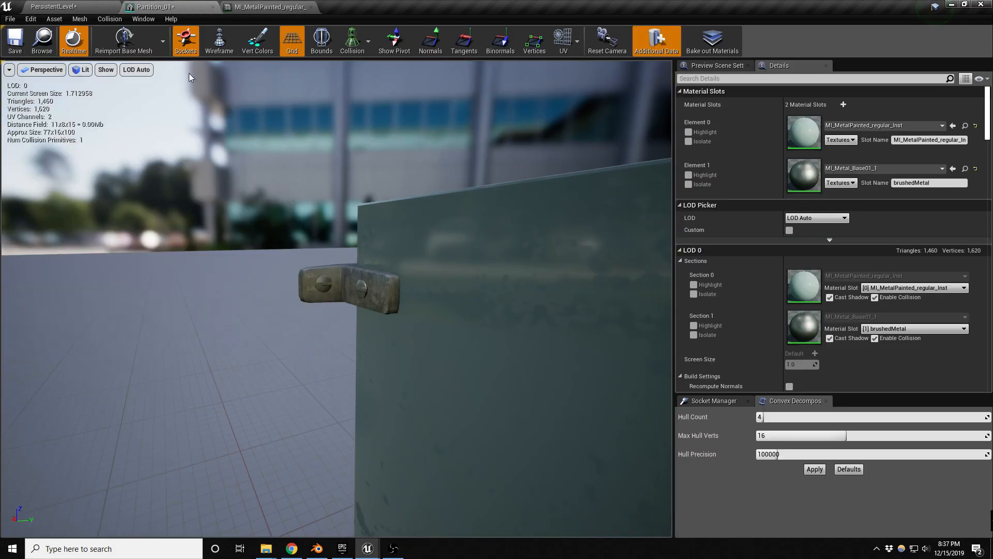
pyautogui.click(16, 41)
pyautogui.moveTo(232, 256); pyautogui.dragTo(242, 258, button='right')
pyautogui.press('s')
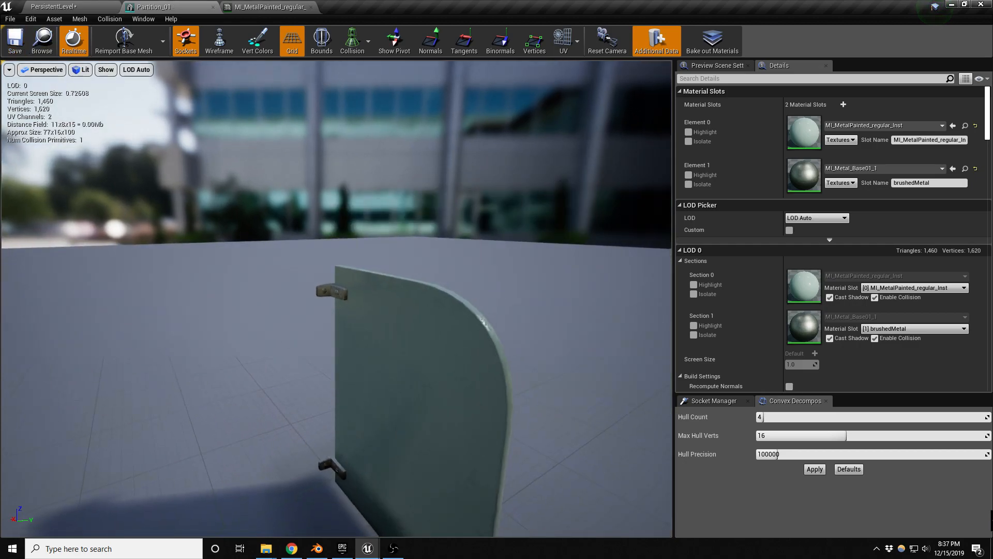
# - Save the persistent level and look over the partitions beside the sink
pyautogui.click(87, 7)
pyautogui.moveTo(253, 197)
pyautogui.mouseDown(button='right')
pyautogui.moveTo(271, 223)
pyautogui.moveTo(262, 208)
pyautogui.mouseUp(button='right')
pyautogui.press('s')
pyautogui.press('s')
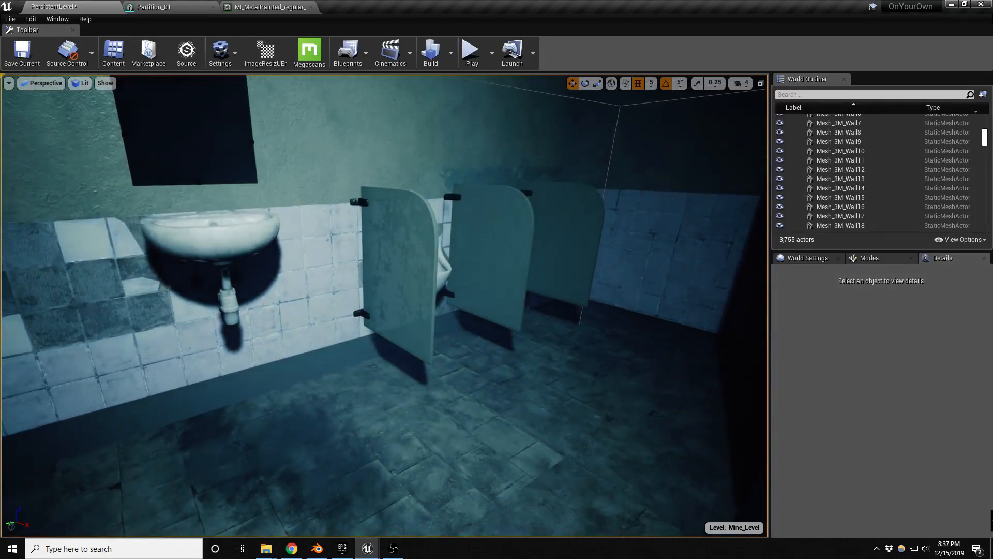
pyautogui.hotkey('ctrl', 's')
pyautogui.moveTo(389, 317); pyautogui.dragTo(387, 309, button='right')
pyautogui.press('w')
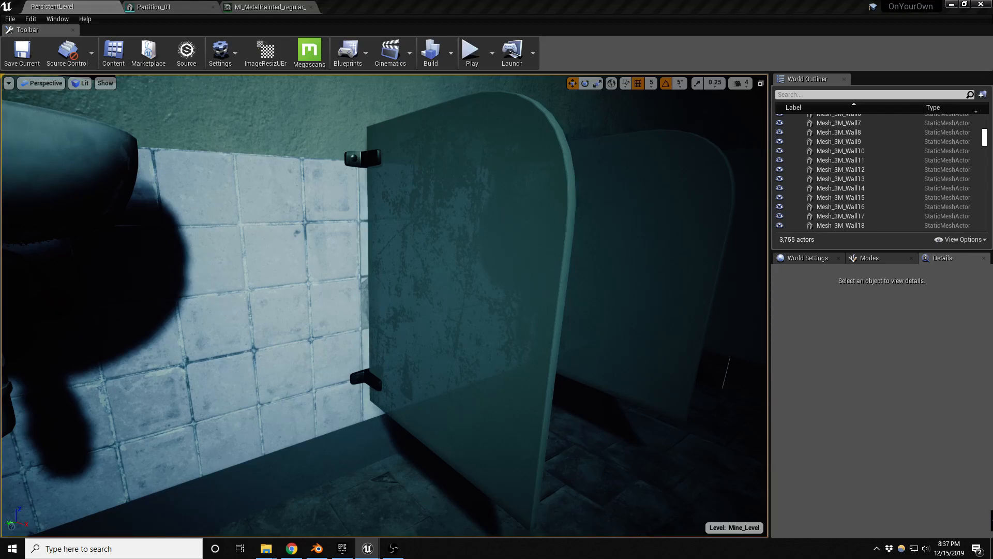
# - Switch to Chrome and open the Scuffed Paint 2 Overlay from the textures.com grunge results in a new tab
pyautogui.hotkey('alt', 'Tab')
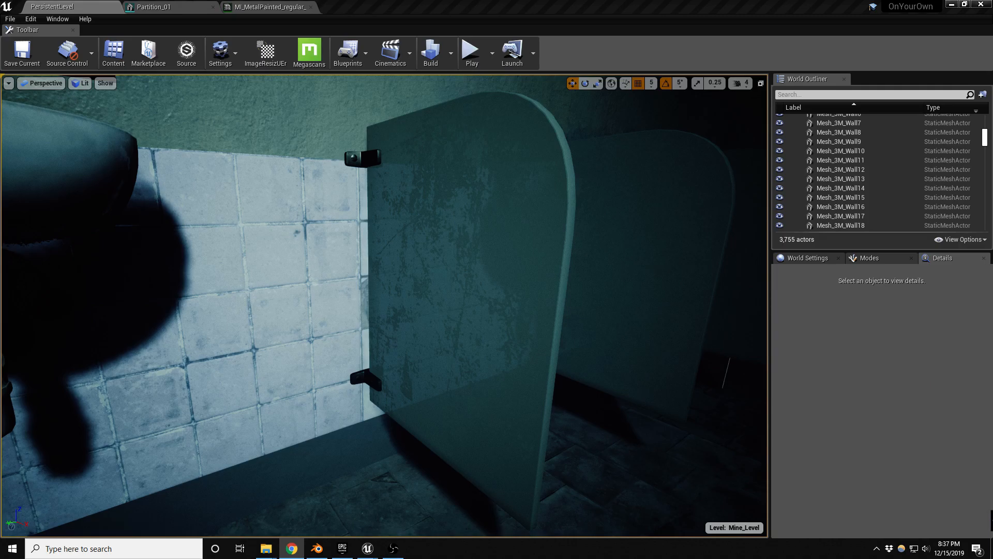
pyautogui.moveTo(1, 207); pyautogui.dragTo(460, 1)
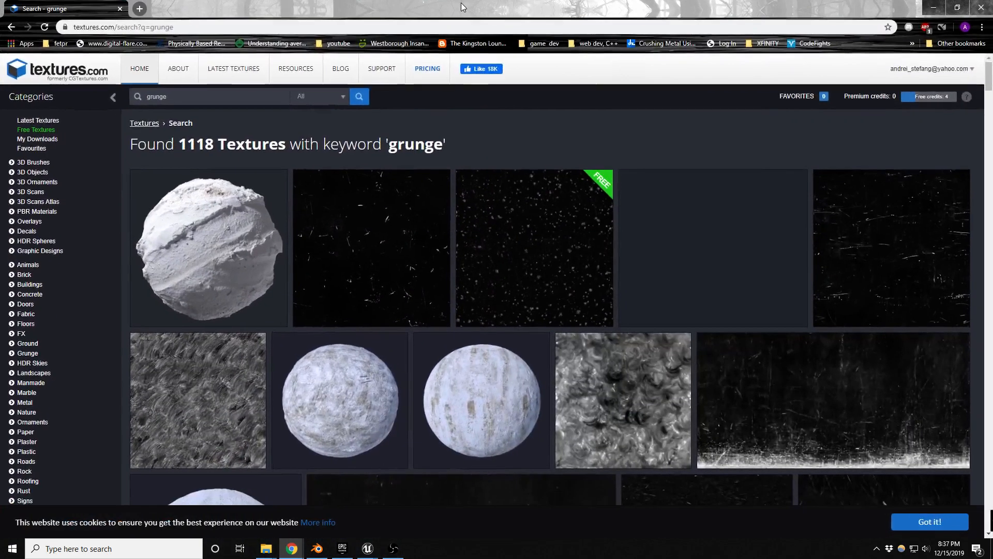
pyautogui.scroll(-2, 449, 197)
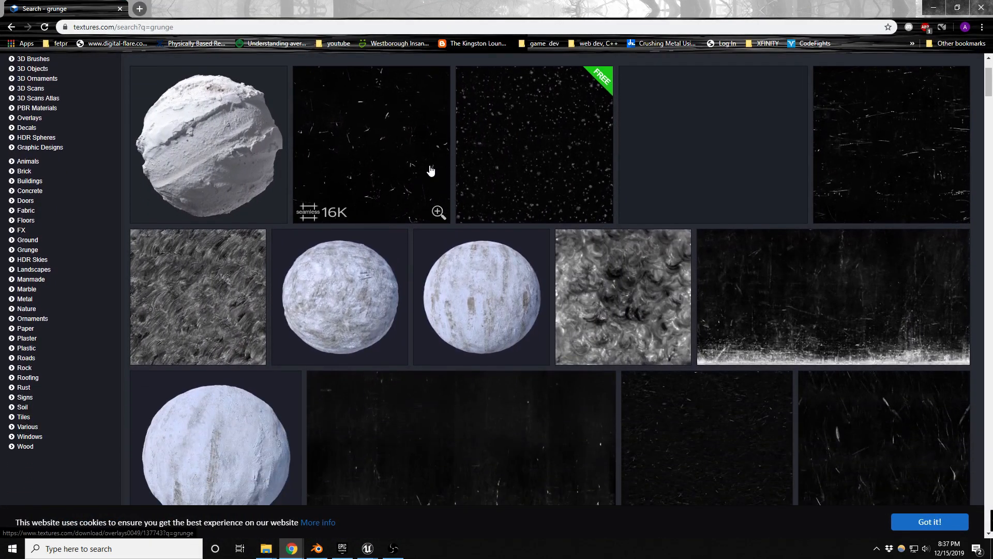
pyautogui.scroll(2, 104, 264)
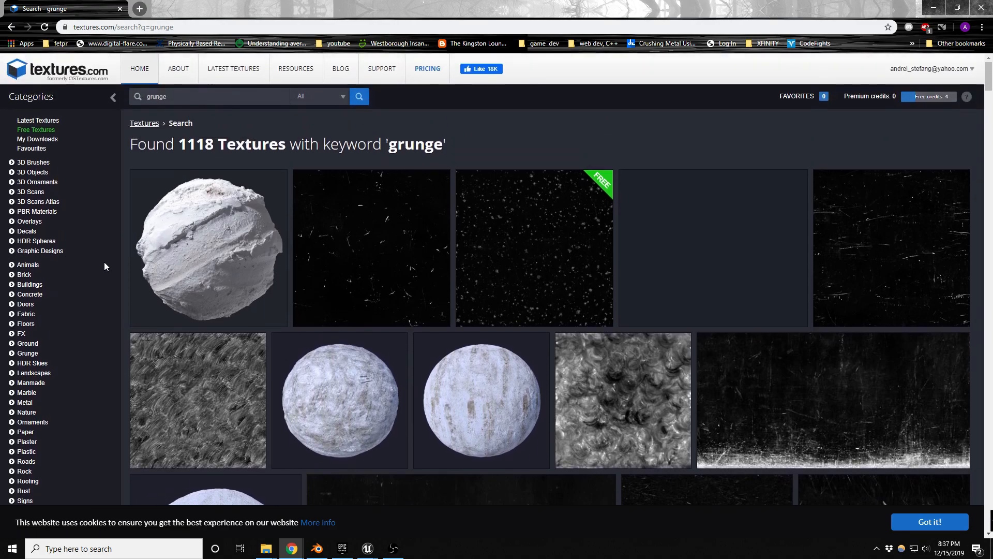
pyautogui.scroll(-2, 104, 263)
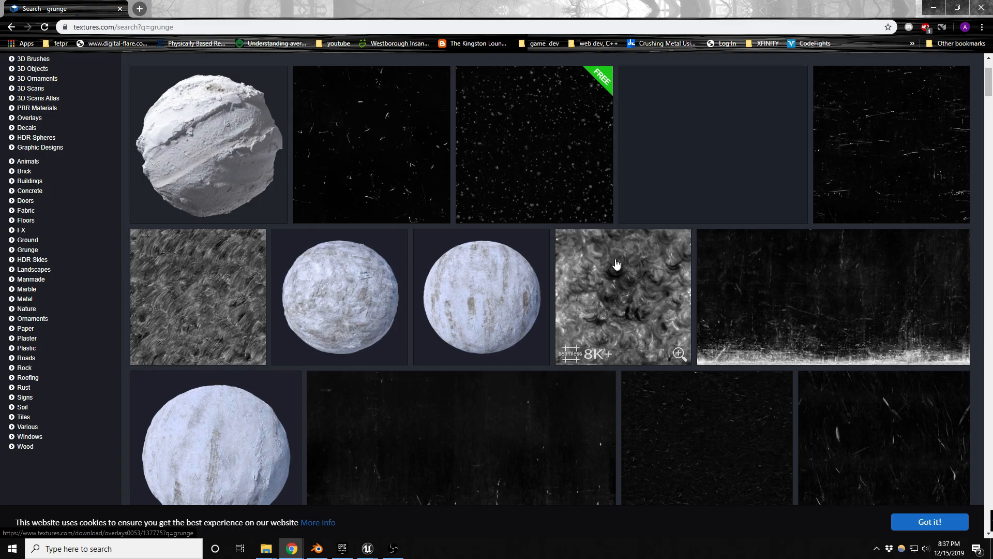
pyautogui.scroll(-2, 699, 264)
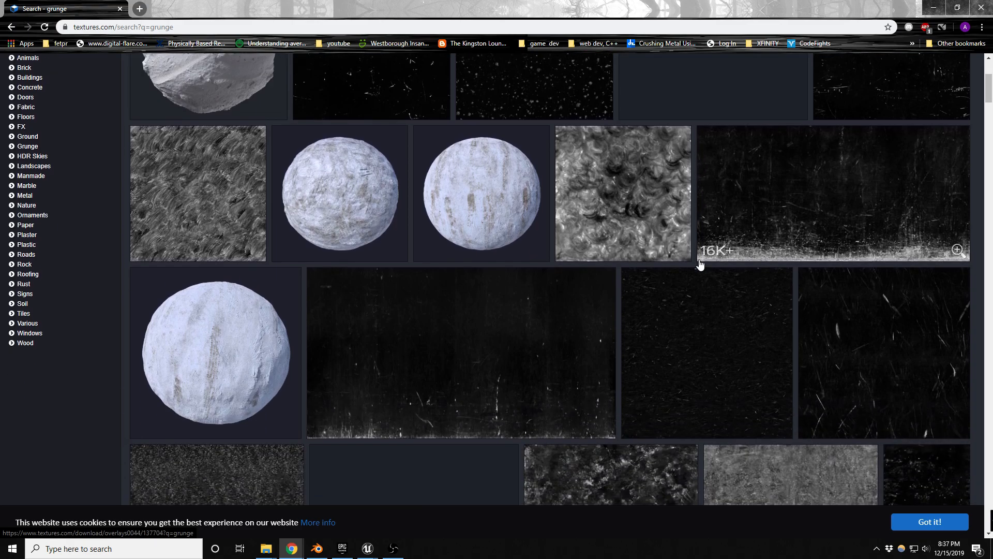
pyautogui.scroll(1, 700, 264)
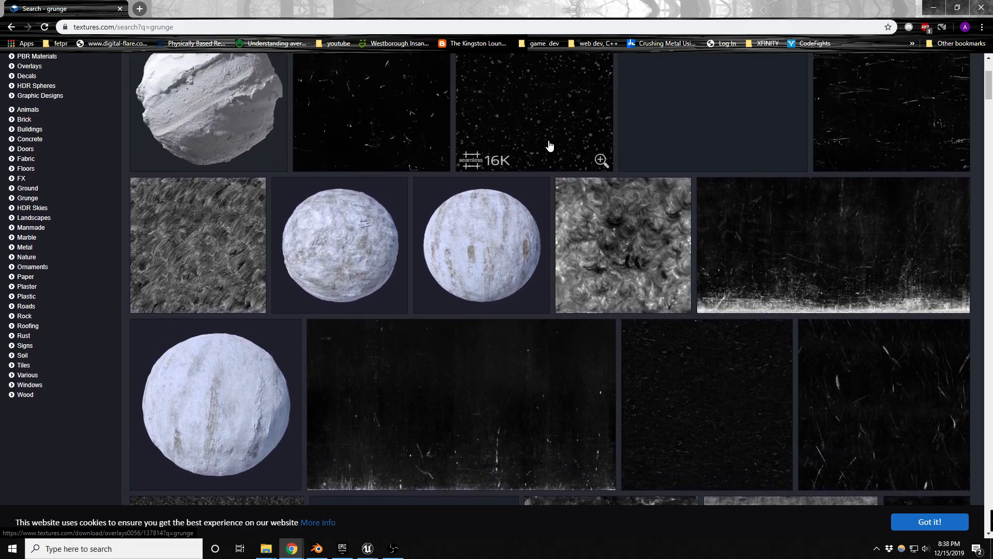
pyautogui.scroll(-5, 657, 313)
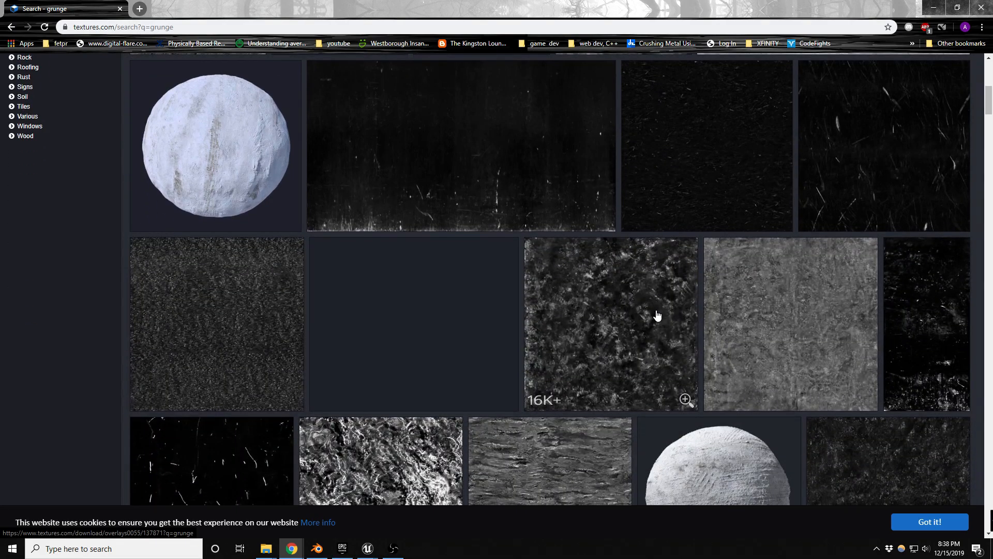
pyautogui.rightClick(843, 137)
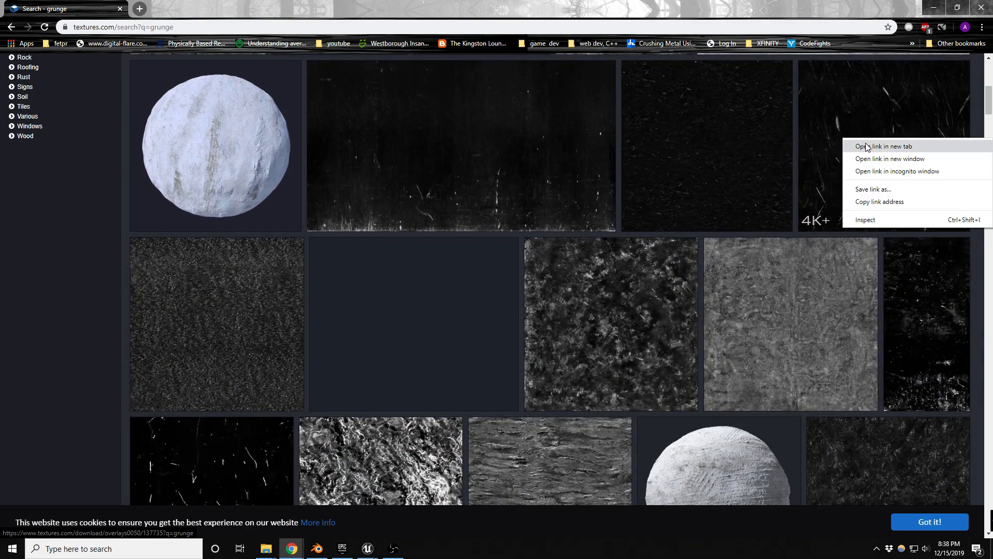
pyautogui.click(874, 146)
# - Browse the grunge results, open Dirt Overlay - OVL0013 in a new tab and view its flat maps
pyautogui.scroll(-5, 487, 315)
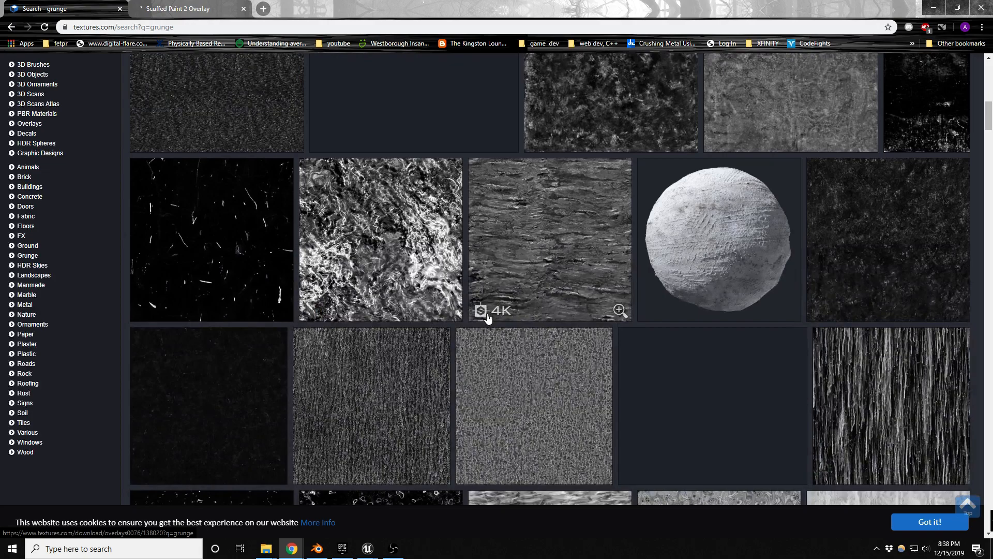
pyautogui.scroll(-2, 488, 316)
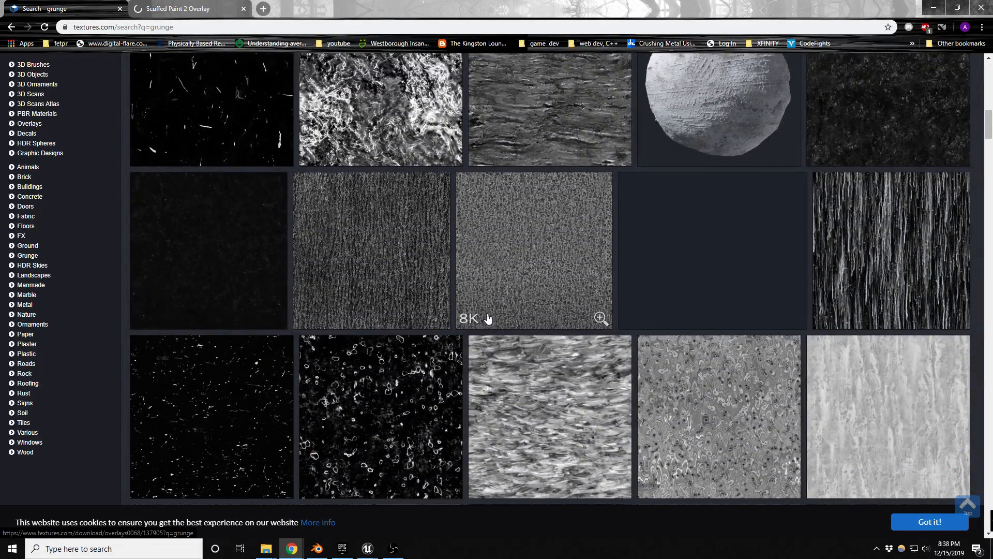
pyautogui.scroll(-6, 487, 318)
pyautogui.moveTo(488, 318)
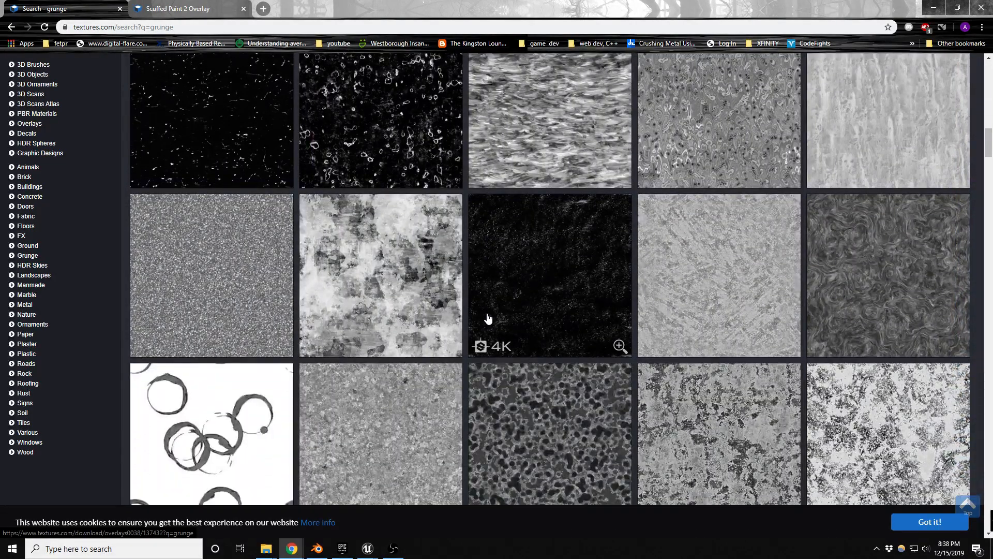
pyautogui.scroll(-3, 505, 308)
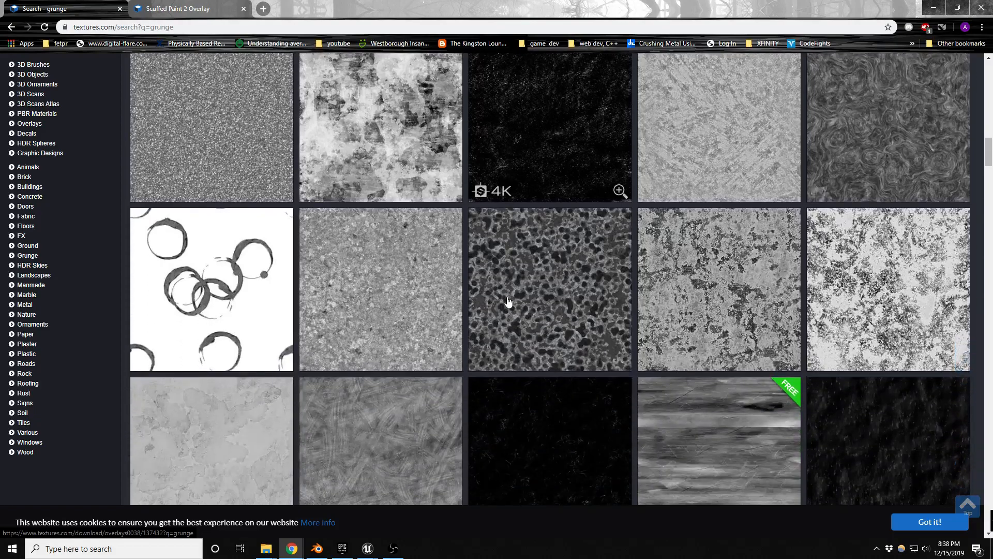
pyautogui.scroll(-3, 512, 302)
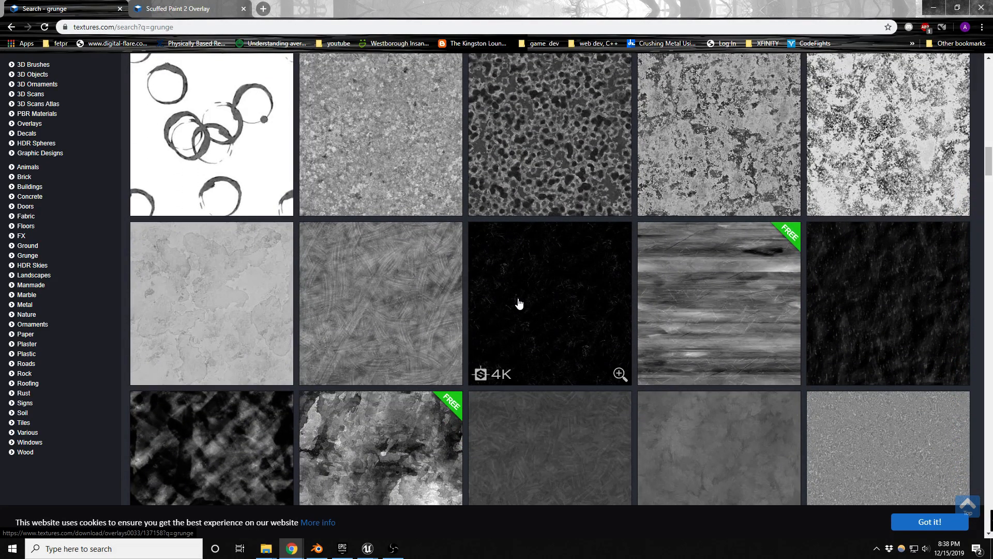
pyautogui.scroll(-2, 519, 303)
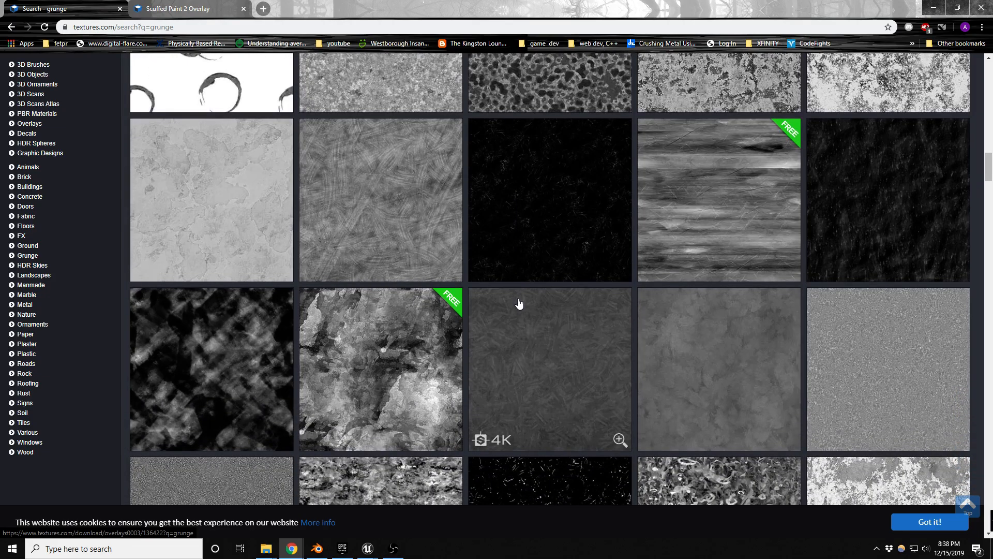
pyautogui.rightClick(684, 317)
pyautogui.click(699, 324)
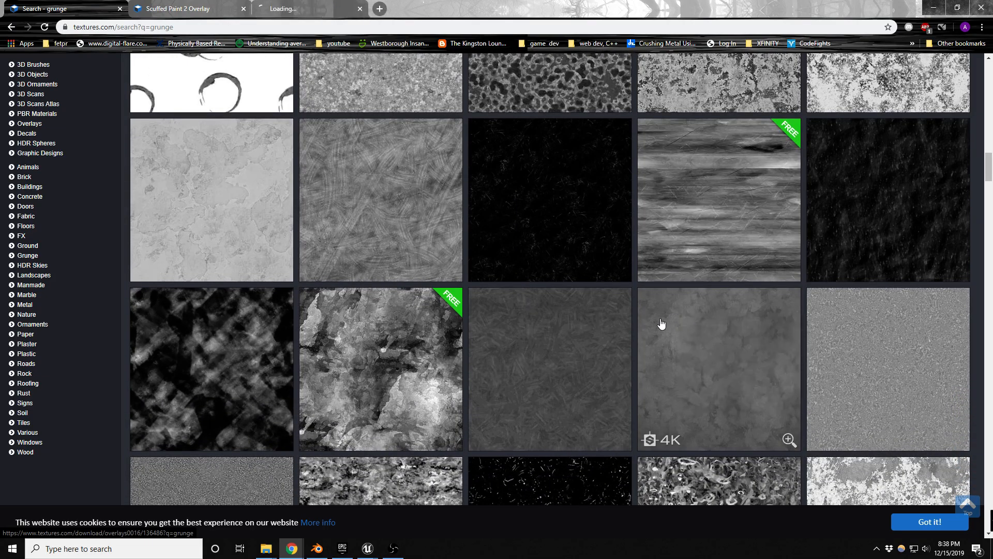
pyautogui.click(325, 13)
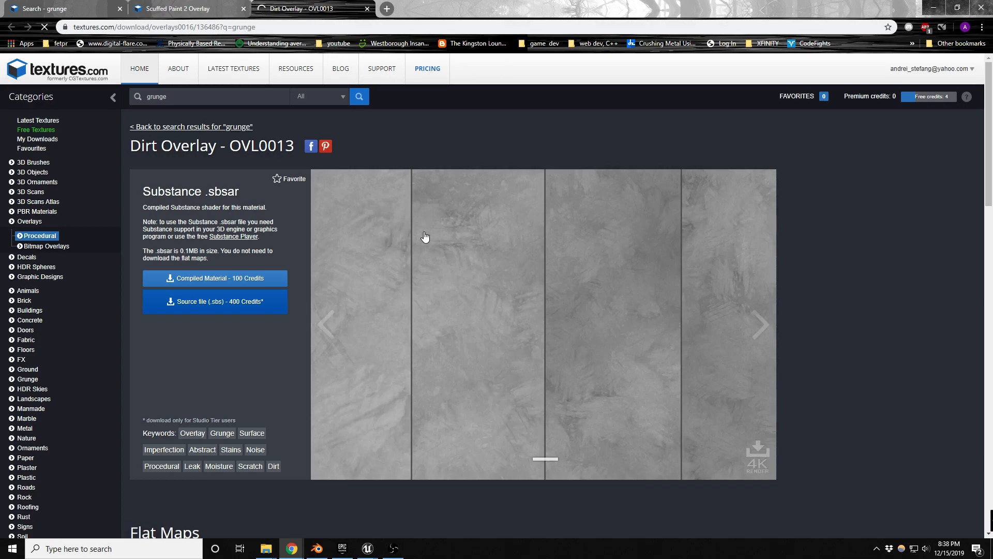
pyautogui.scroll(-6, 424, 222)
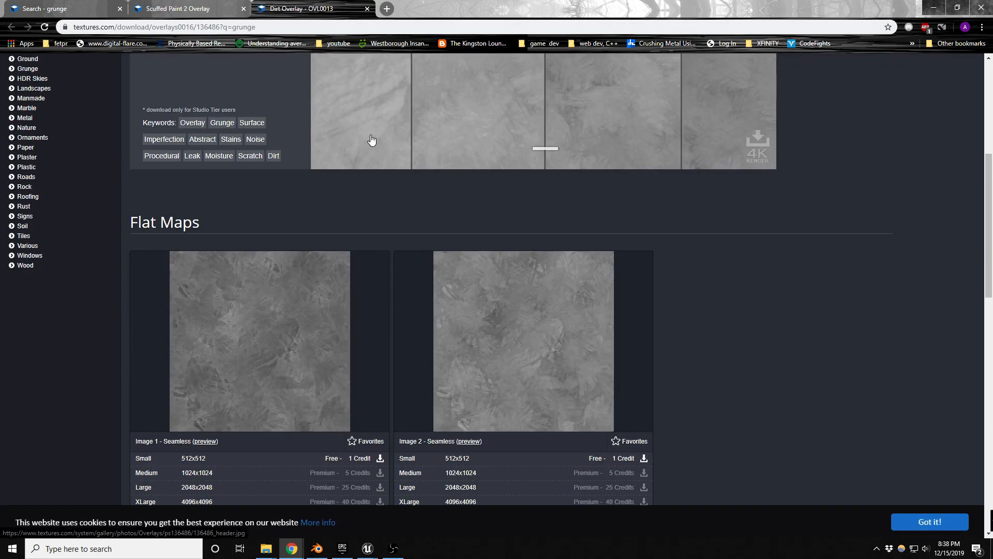
# - Return to the grunge search results and open the Fine Scratches Overlay in a new tab
pyautogui.hotkey('ctrl', '1')
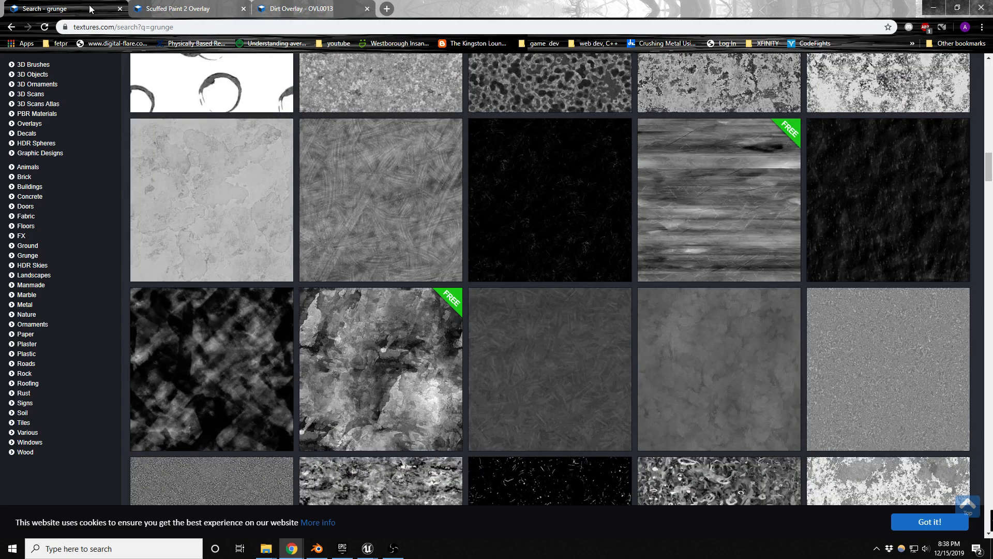
pyautogui.scroll(-8, 467, 266)
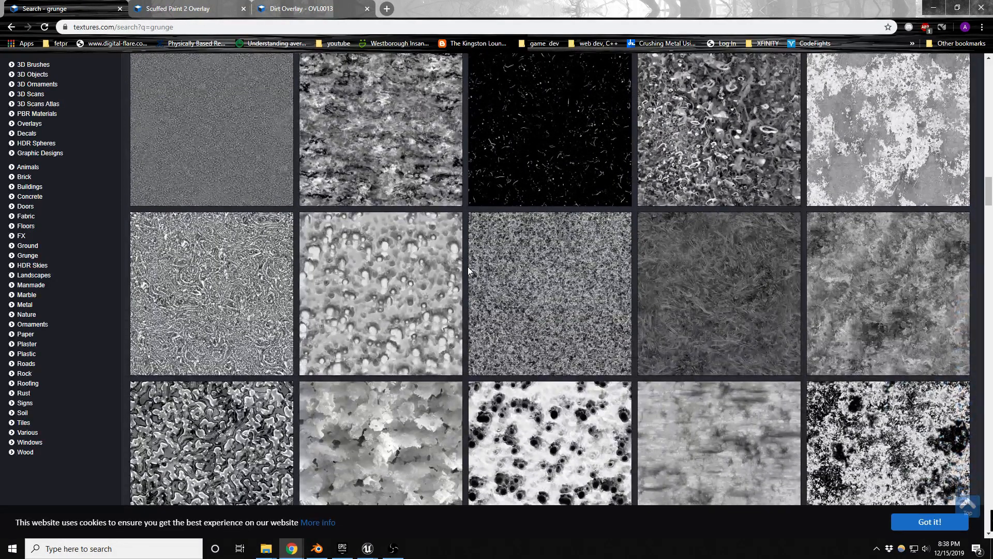
pyautogui.scroll(-5, 468, 269)
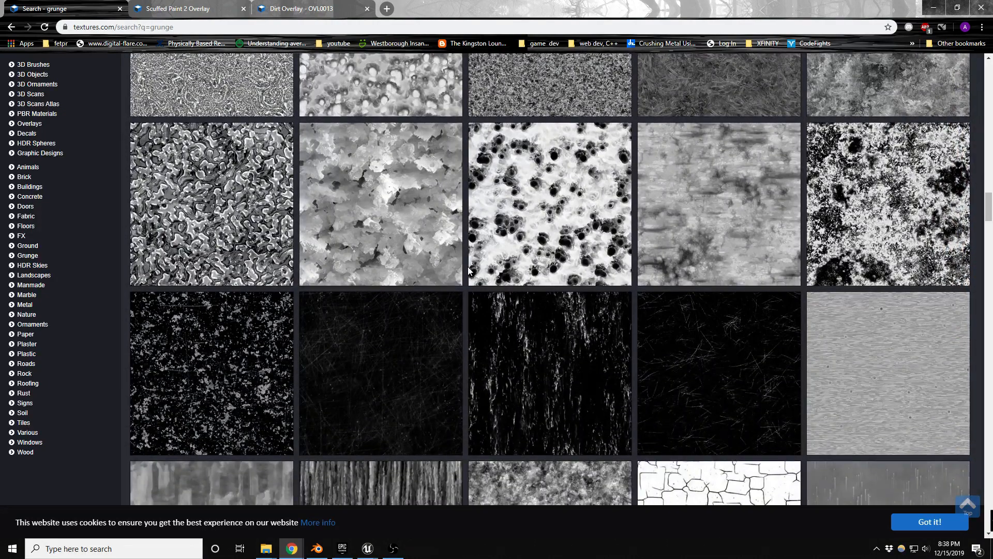
pyautogui.scroll(-6, 467, 266)
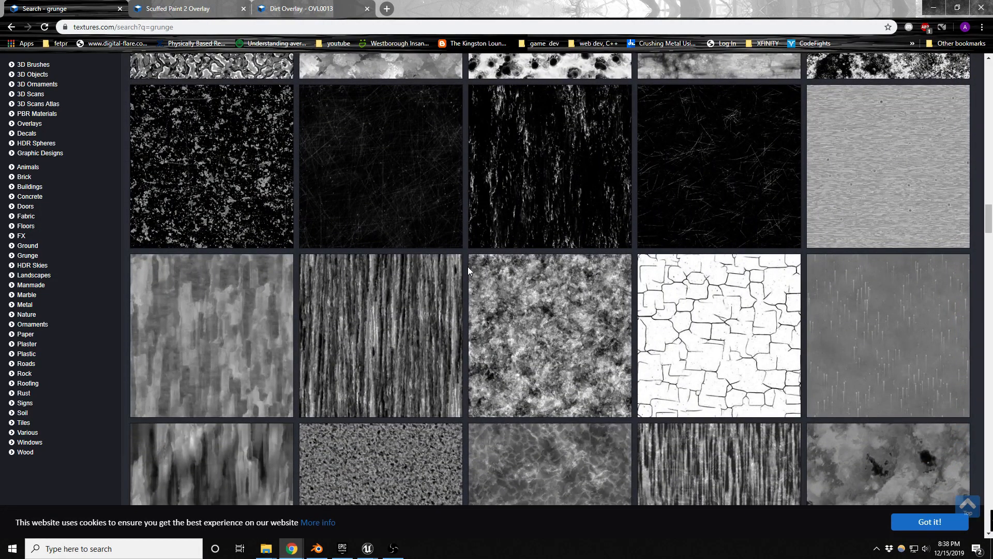
pyautogui.scroll(-5, 467, 266)
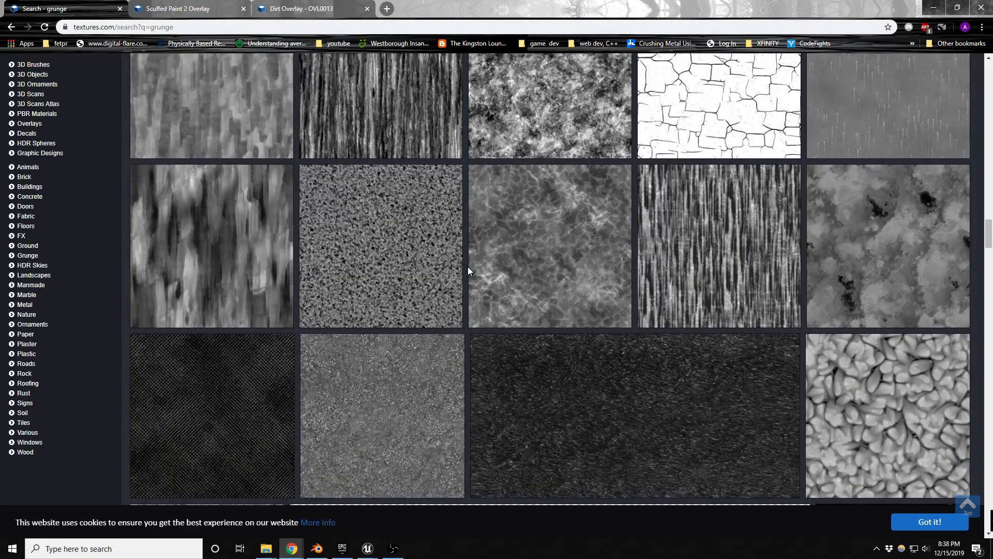
pyautogui.scroll(-6, 468, 266)
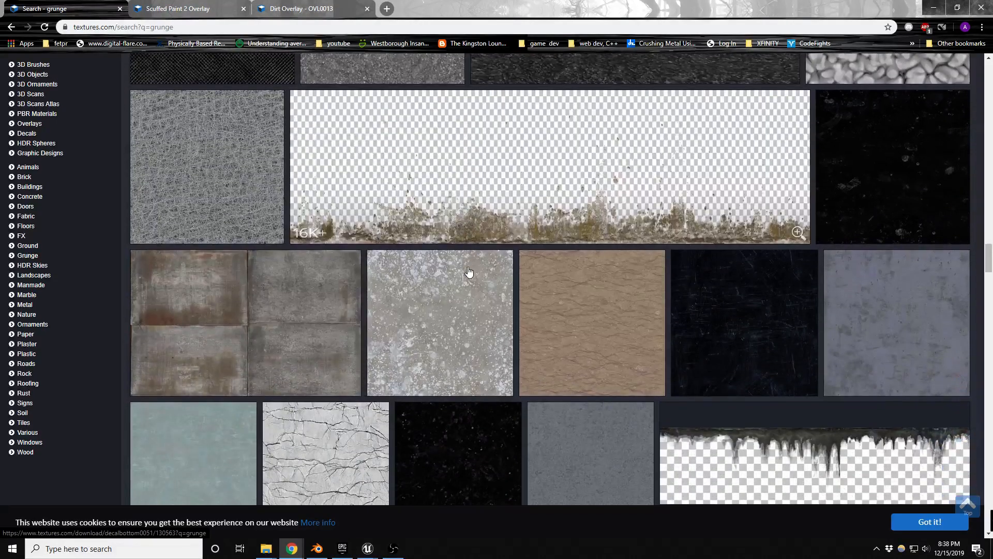
pyautogui.rightClick(739, 300)
pyautogui.click(744, 305)
# - Look through the remaining grunge results and download the 512x512 White on Black version of the Fine Scratches Overlay
pyautogui.scroll(-8, 693, 300)
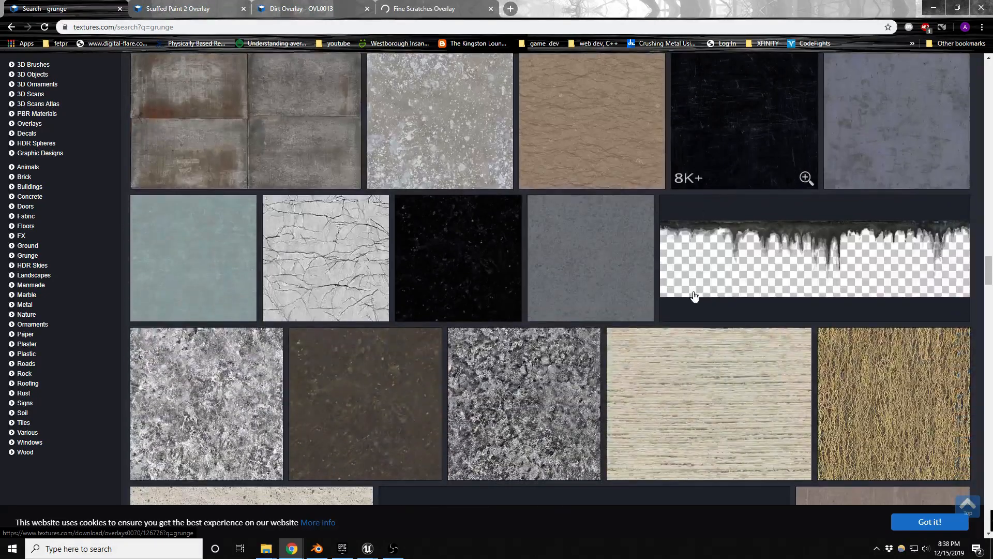
pyautogui.scroll(-8, 694, 295)
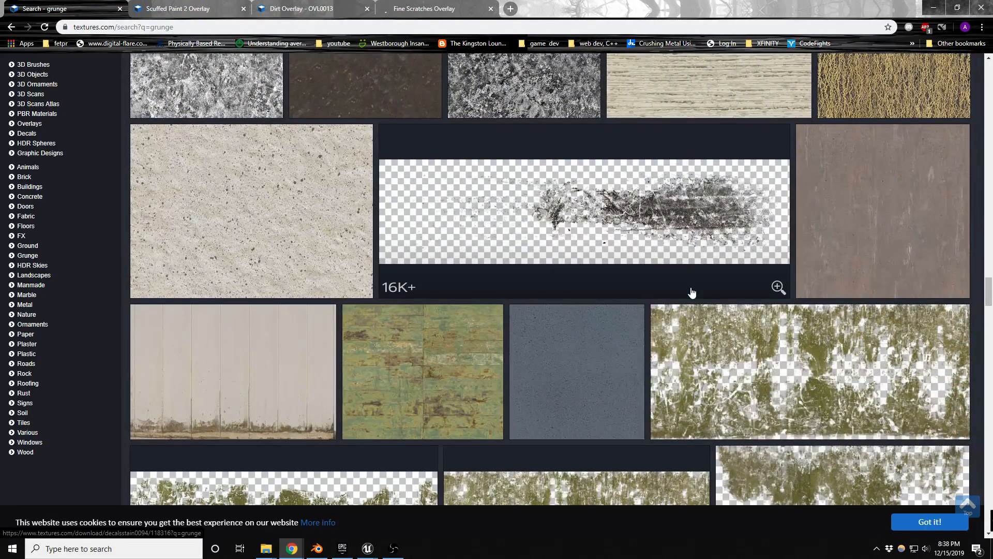
pyautogui.scroll(-4, 693, 292)
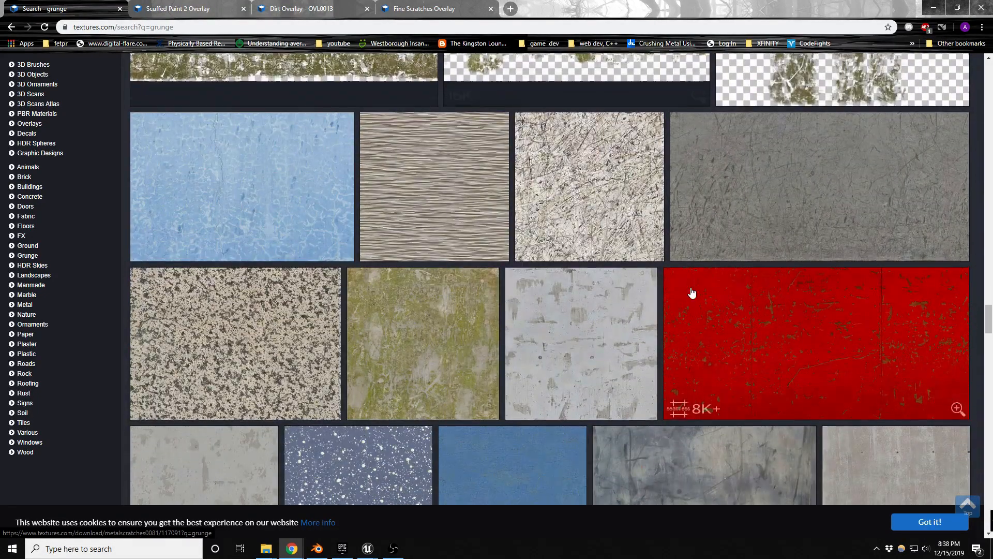
pyautogui.scroll(-4, 692, 293)
pyautogui.scroll(5, 564, 282)
pyautogui.click(303, 14)
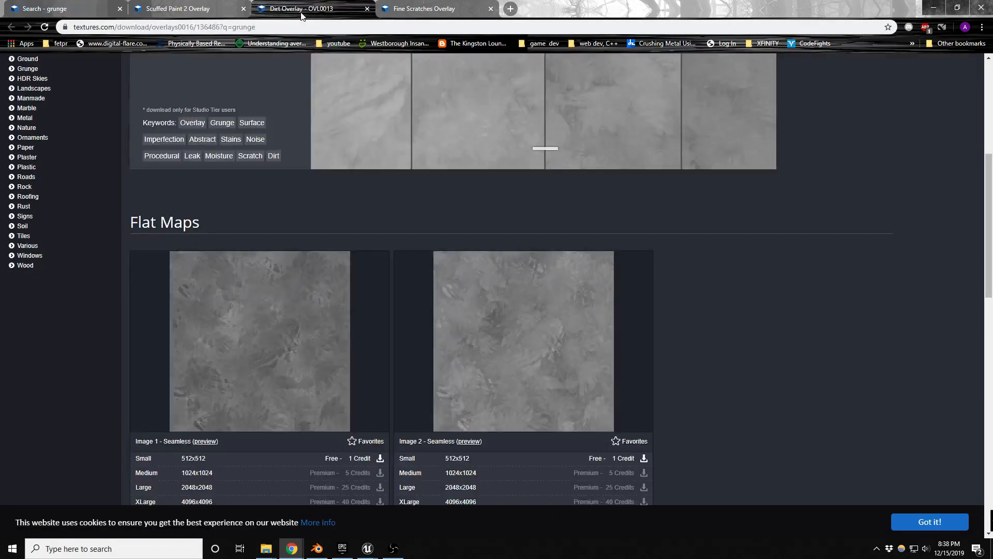
pyautogui.click(422, 13)
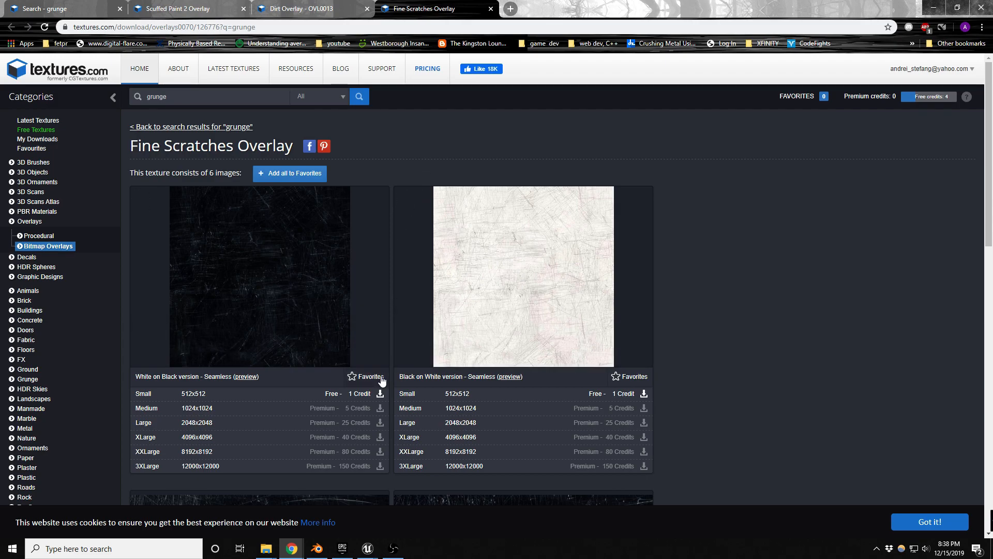
pyautogui.click(381, 395)
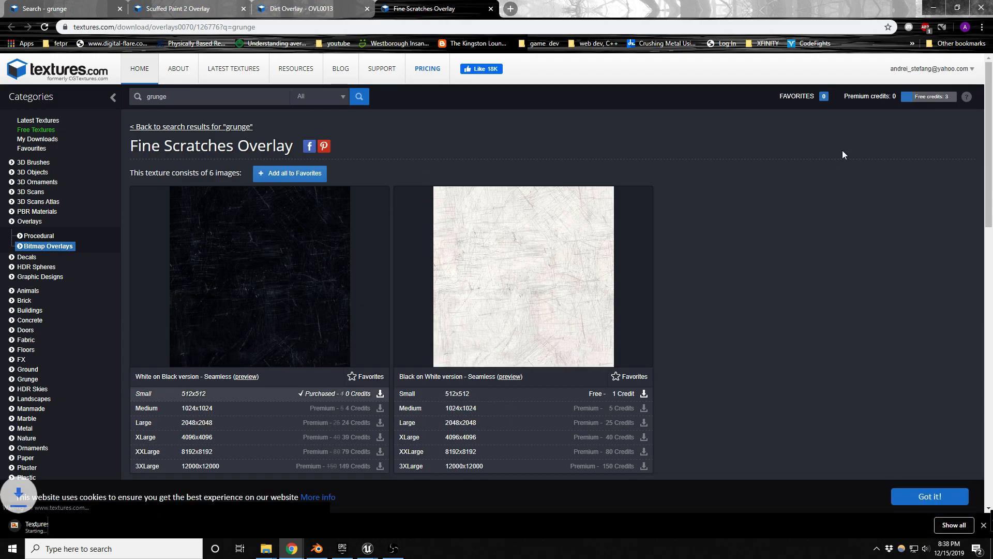
# - Compare the flat maps of Dirt Overlay - OVL0013 and download Image 1 at 512x512
pyautogui.hotkey('ctrl', 'shift', 'Tab')
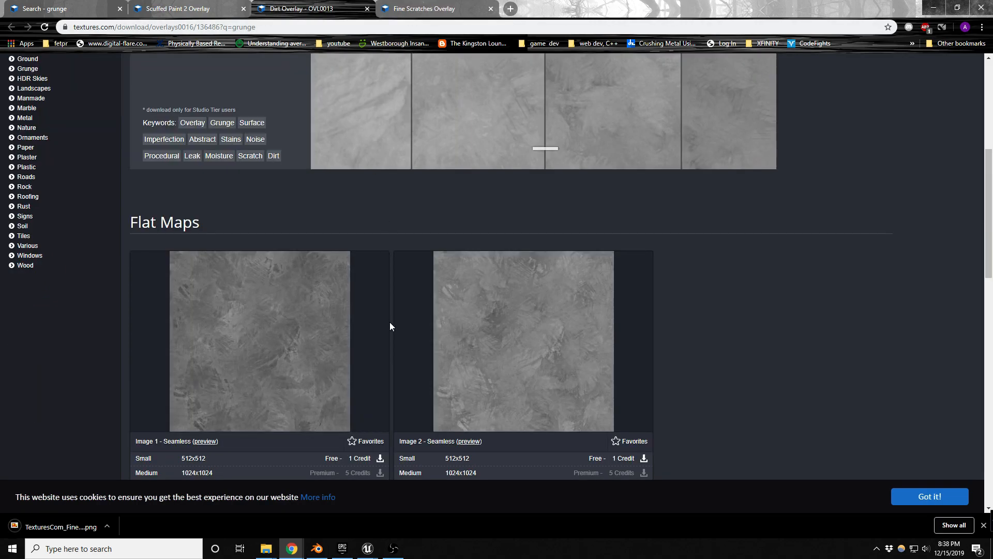
pyautogui.scroll(-3, 389, 326)
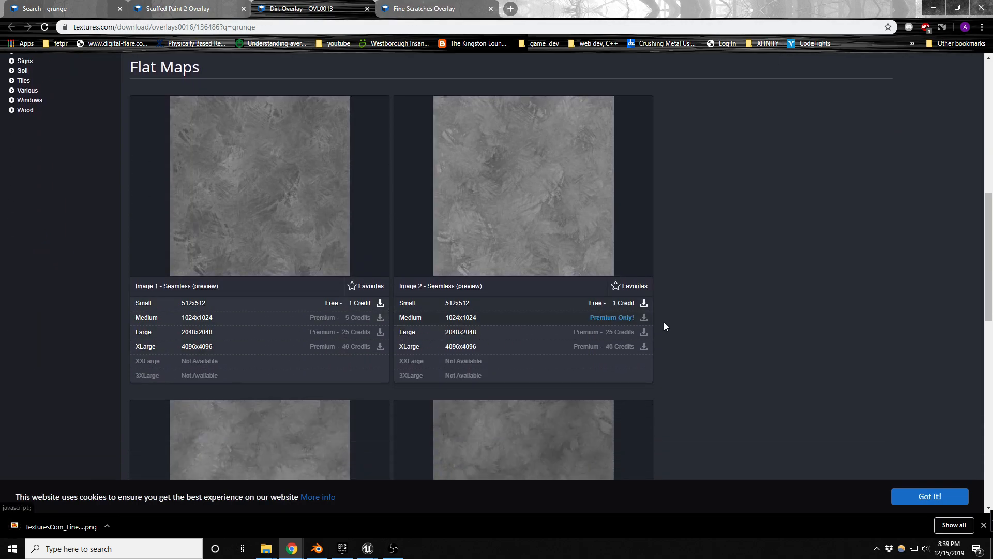
pyautogui.scroll(3, 724, 309)
pyautogui.scroll(-2, 683, 312)
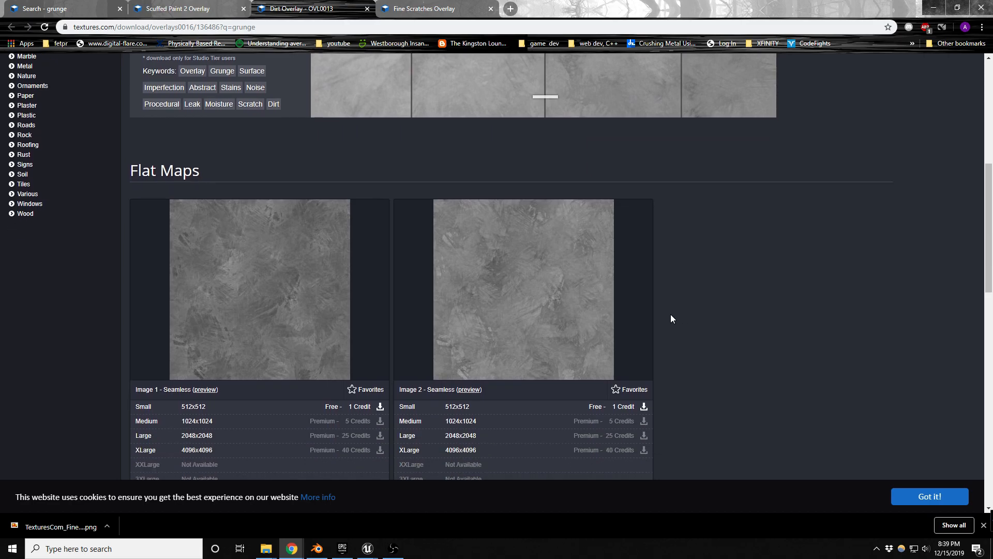
pyautogui.scroll(-5, 394, 358)
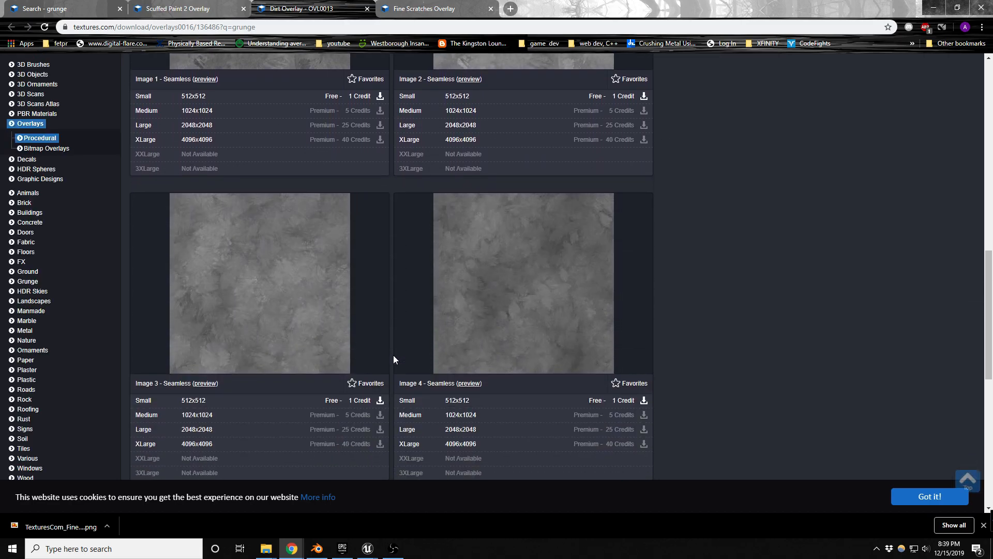
pyautogui.scroll(2, 393, 358)
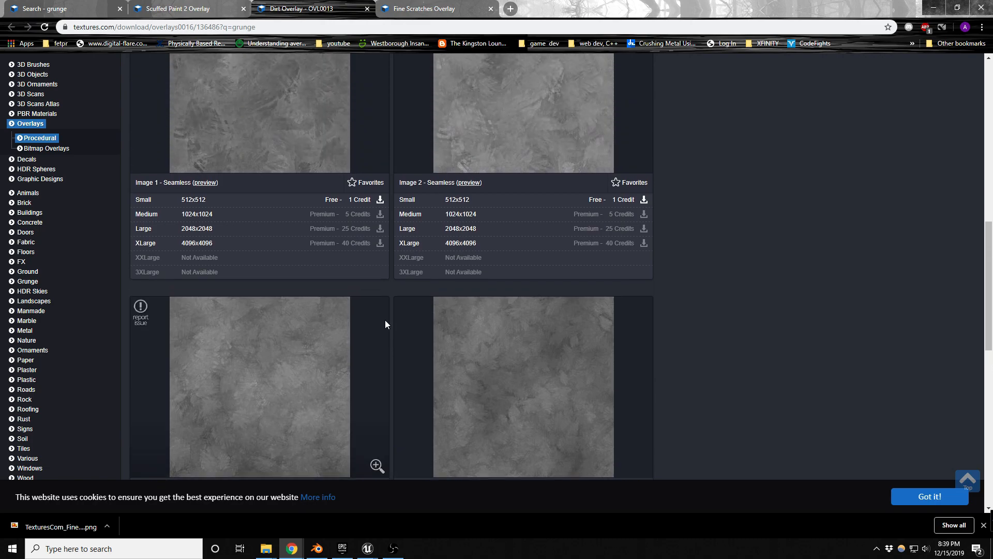
pyautogui.click(380, 202)
# - Download the dark seamless 16Bit TIFF of the Scuffed Paint 2 Overlay at 512x512
pyautogui.click(182, 9)
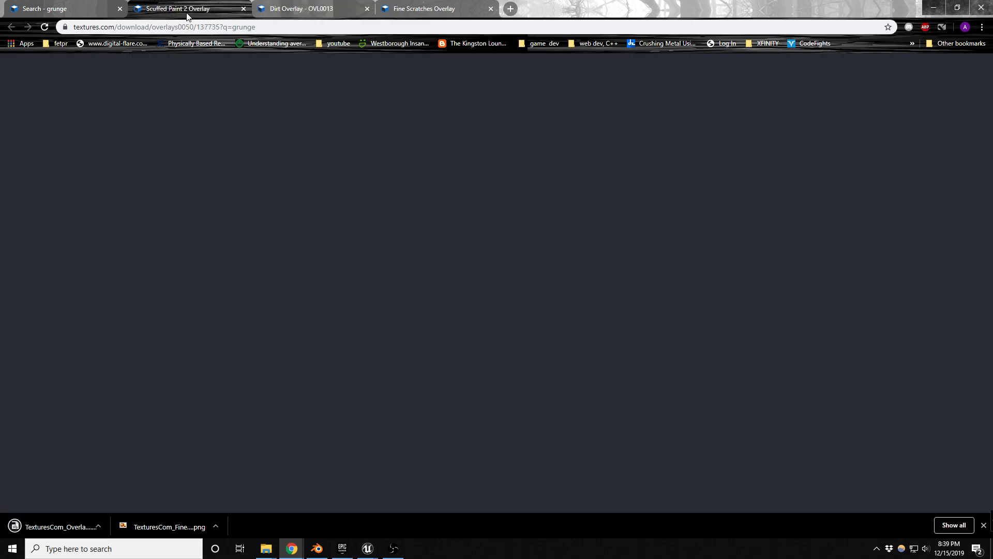
pyautogui.scroll(-1, 362, 352)
pyautogui.scroll(-2, 345, 361)
pyautogui.click(380, 239)
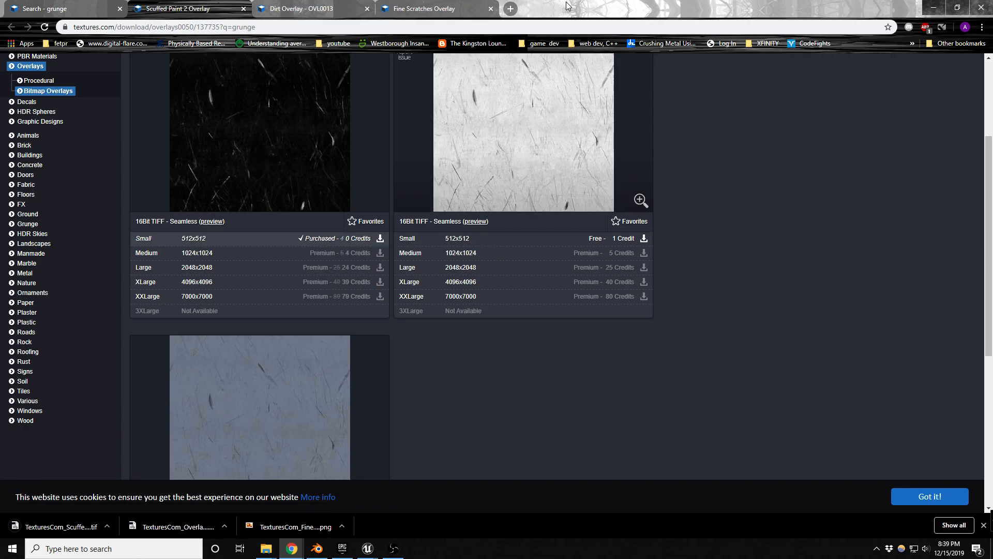
# - Minimize Chrome, bring up the bathroom folder in File Explorer and move its window clear of the Unreal level view
pyautogui.click(931, 11)
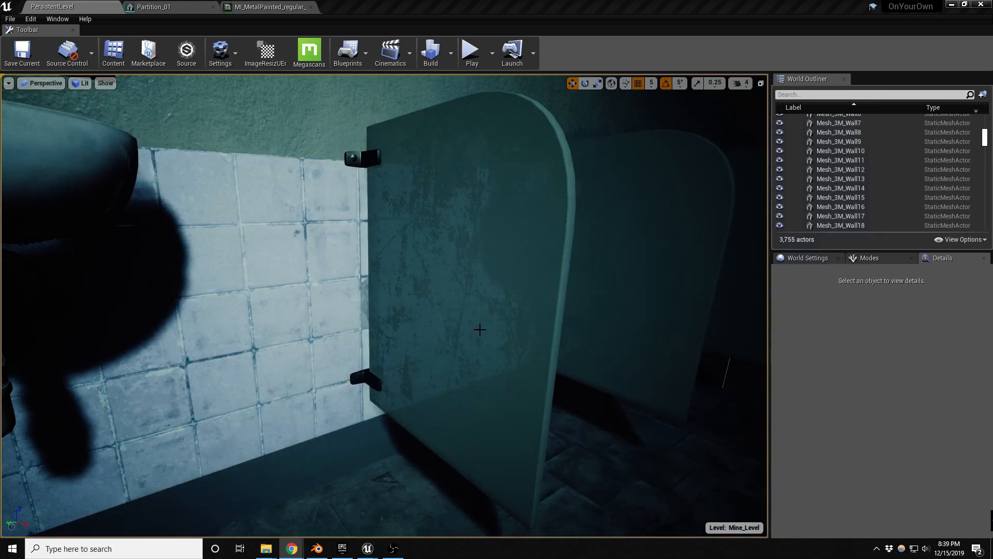
pyautogui.moveTo(263, 552)
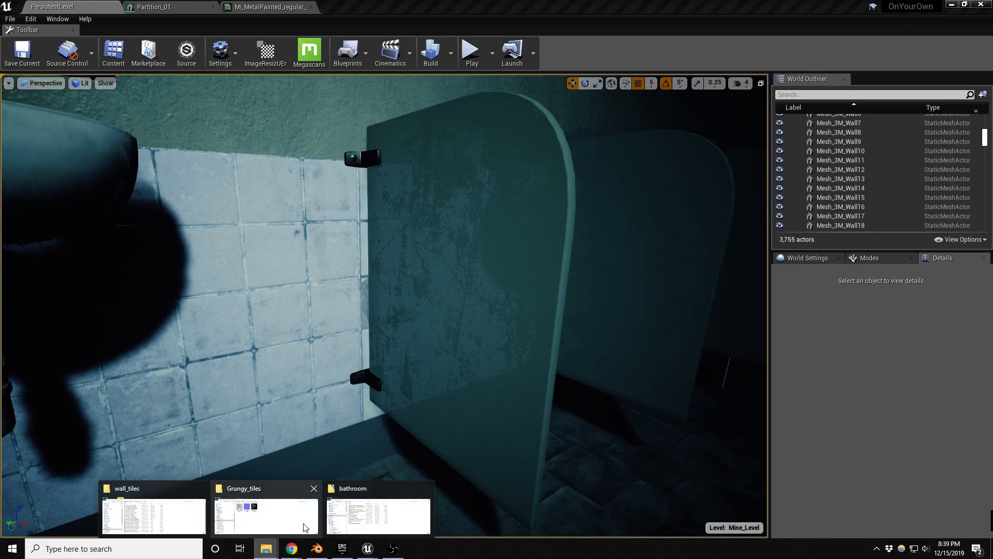
pyautogui.click(363, 499)
pyautogui.moveTo(477, 121); pyautogui.dragTo(621, 117)
pyautogui.click(820, 107)
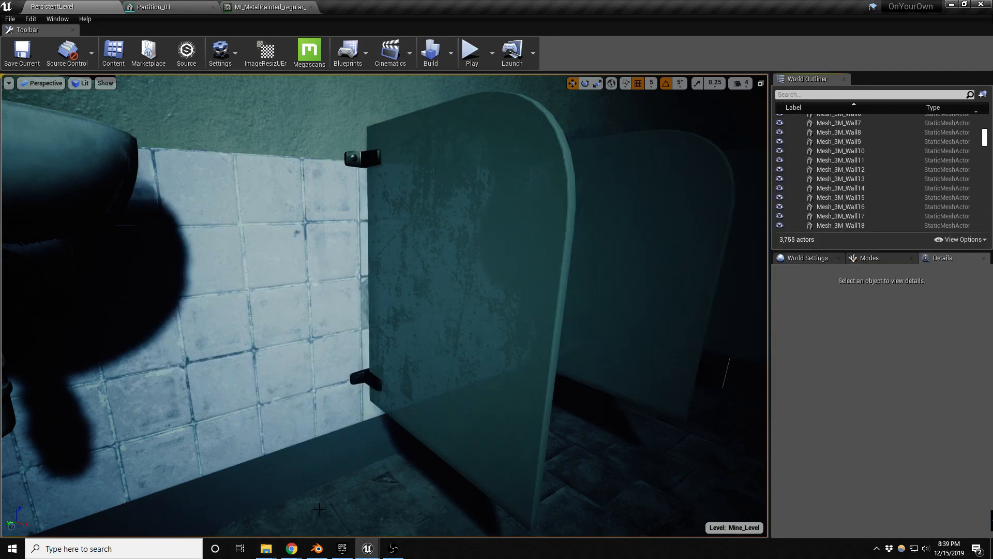
pyautogui.moveTo(266, 549)
pyautogui.click(373, 480)
pyautogui.moveTo(411, 120); pyautogui.dragTo(992, 129)
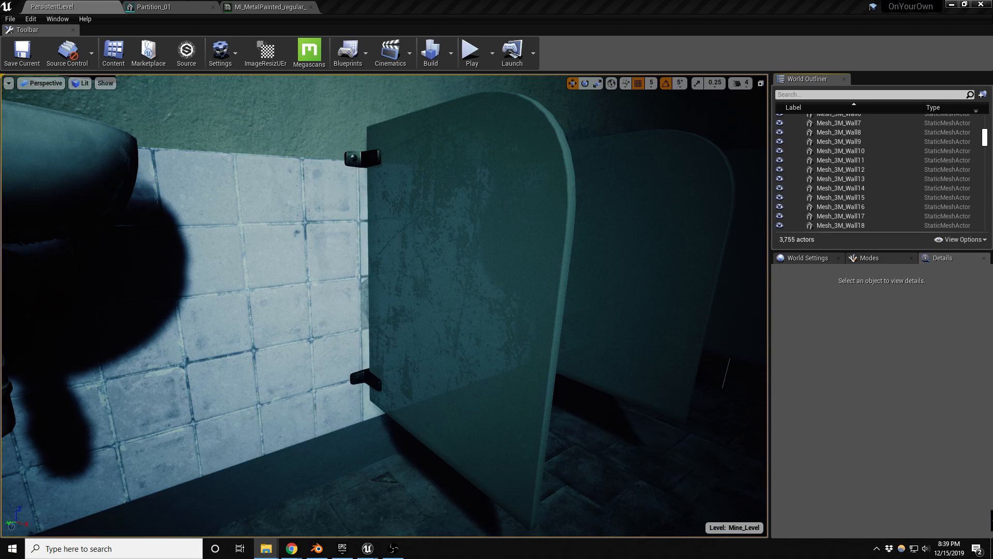
# - Switch back to Unreal and show the MI_MetalPainted_regular material instance with its texture and roughness parameters
pyautogui.click(402, 13)
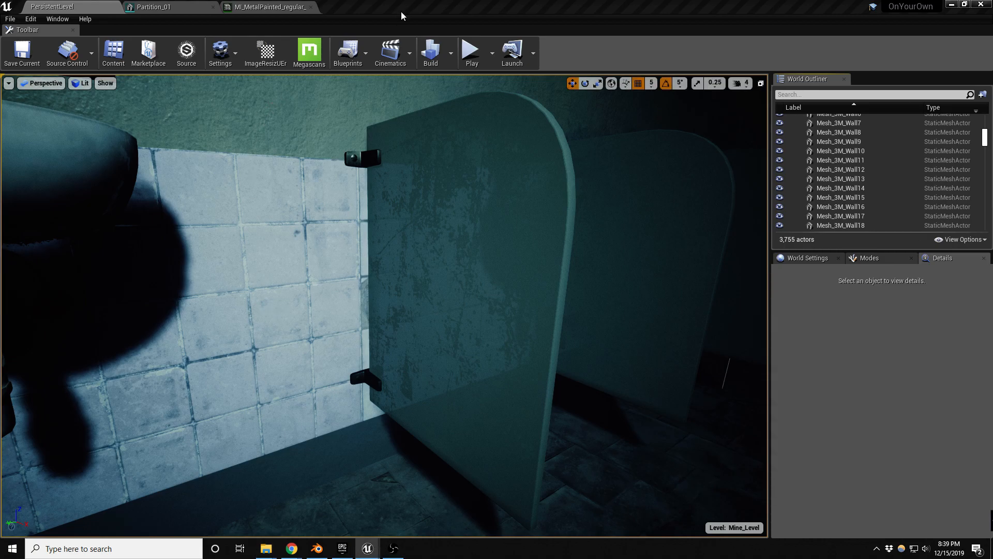
pyautogui.hotkey('alt', 'Tab')
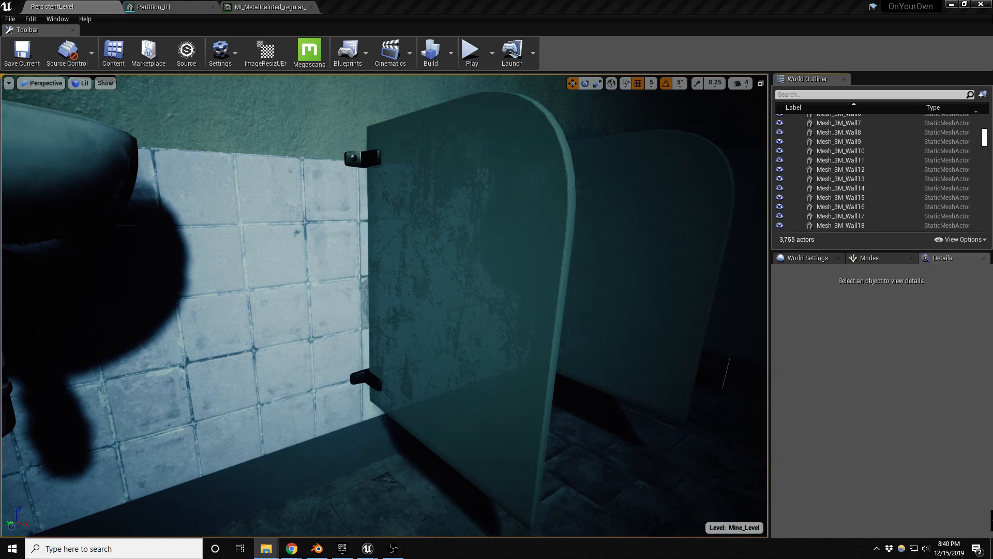
pyautogui.click(270, 7)
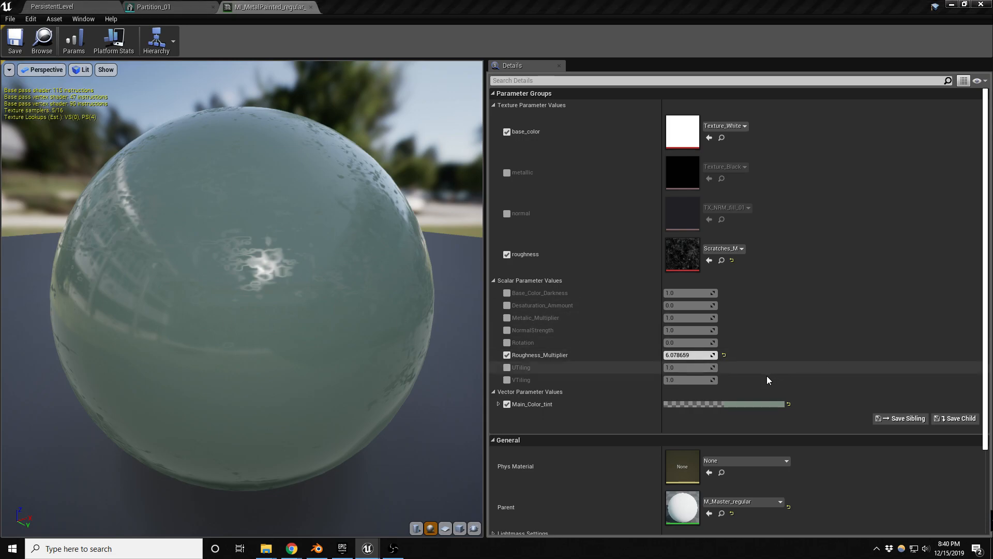
# - Assign TexturesCom_FineScratches_overlay_S as the roughness texture of the painted-metal instance and lower Roughness_Multiplier to about 3.71
pyautogui.click(709, 260)
pyautogui.moveTo(310, 289); pyautogui.dragTo(417, 290)
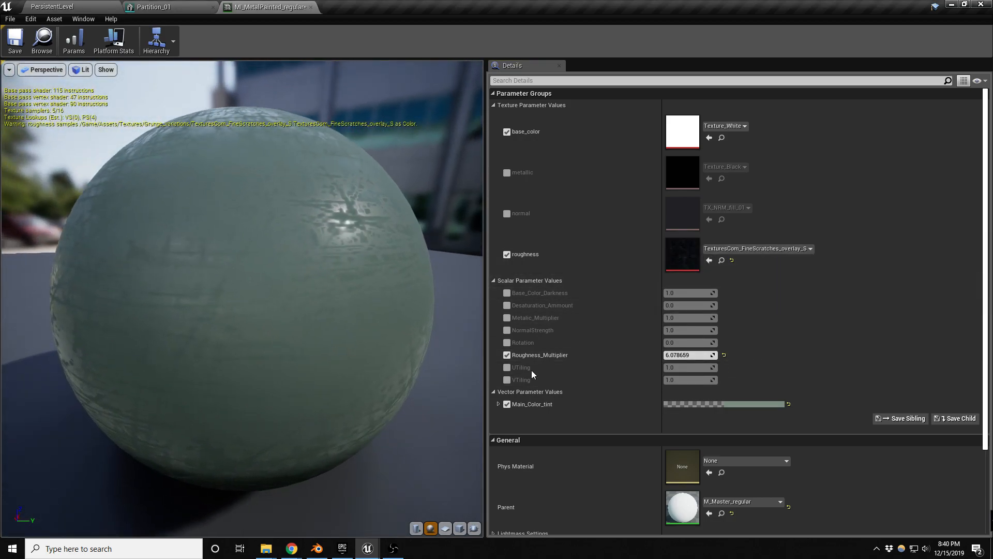
pyautogui.moveTo(688, 355); pyautogui.dragTo(666, 355)
pyautogui.moveTo(424, 329); pyautogui.dragTo(375, 336)
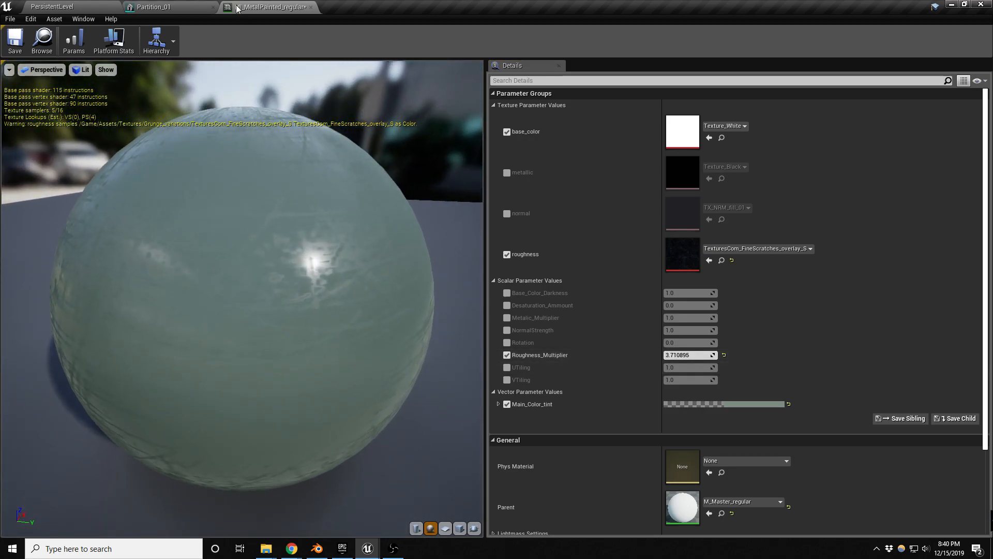
# - Examine the fine-scratch finish on the Partition_01 mesh up close and from a distance
pyautogui.click(165, 7)
pyautogui.moveTo(477, 386); pyautogui.dragTo(812, 306)
pyautogui.moveTo(309, 427); pyautogui.dragTo(372, 398)
pyautogui.scroll(5, 287, 430)
pyautogui.moveTo(287, 434); pyautogui.dragTo(310, 486)
pyautogui.scroll(-6, 288, 434)
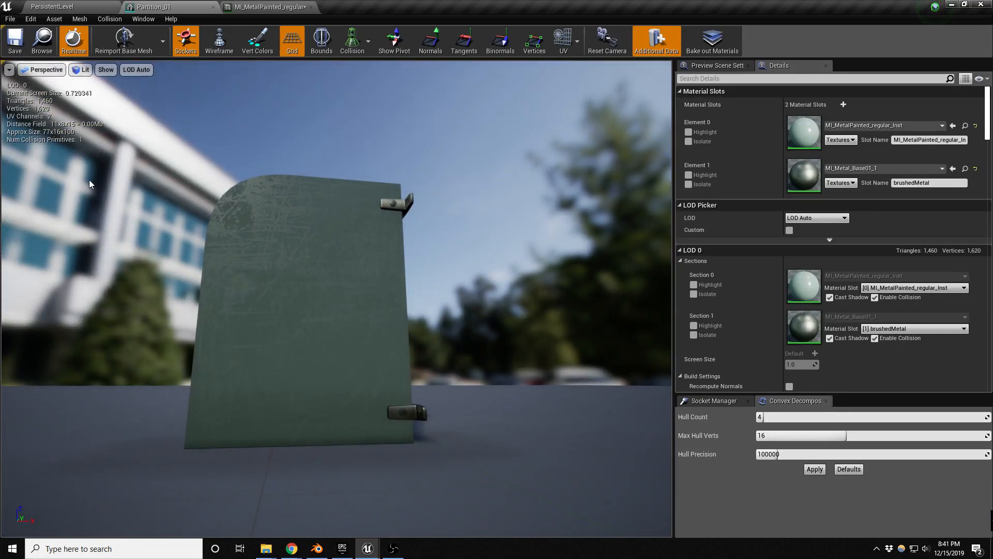
# - Inspect how the scratched painted metal looks on the stall partitions under the bathroom lighting in the level
pyautogui.click(61, 6)
pyautogui.moveTo(385, 306); pyautogui.dragTo(439, 310, button='right')
pyautogui.press('s')
pyautogui.press('w')
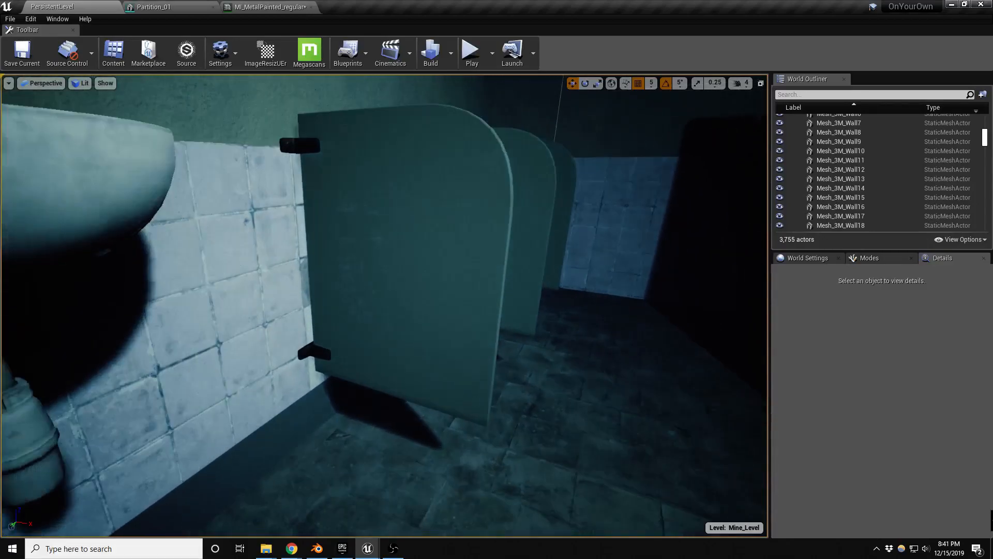
pyautogui.moveTo(353, 328); pyautogui.dragTo(352, 319, button='right')
pyautogui.moveTo(385, 306)
pyautogui.mouseDown(button='right')
pyautogui.moveTo(458, 258)
pyautogui.moveTo(391, 298)
pyautogui.moveTo(406, 270)
pyautogui.moveTo(388, 288)
pyautogui.mouseUp(button='right')
pyautogui.click(176, 7)
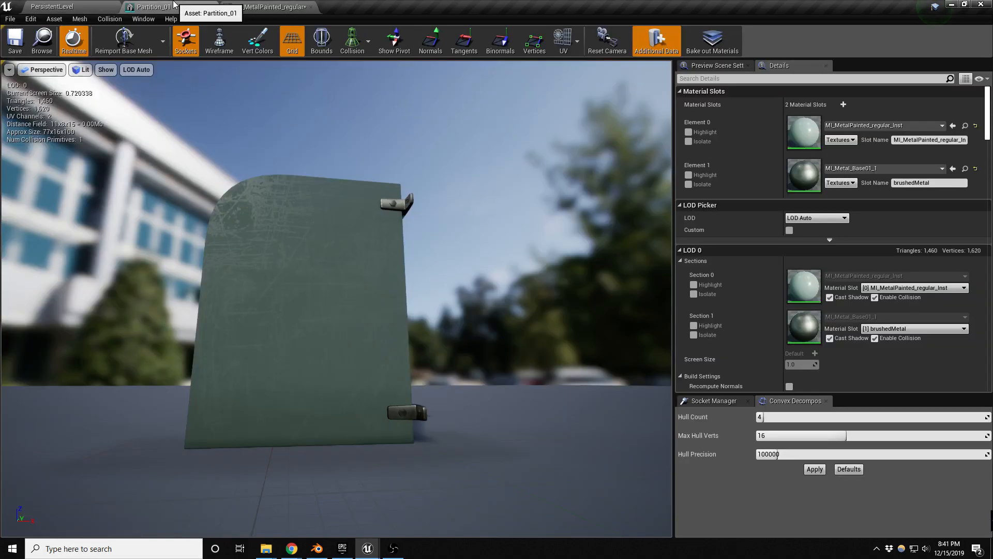
# - Enable the normal map override on the painted-metal instance and assign TexturesCom_Paint_Blistered_1K_normal to it
pyautogui.click(269, 7)
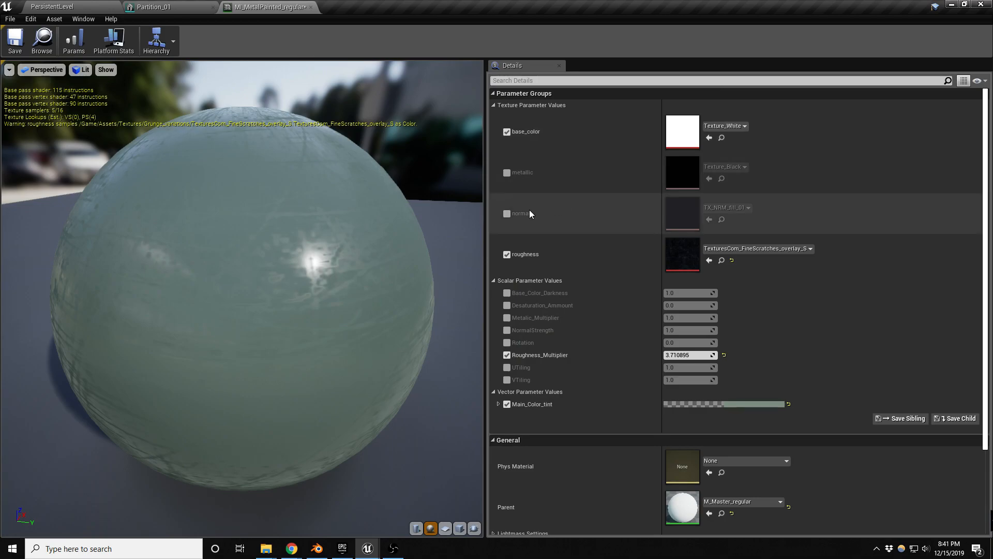
pyautogui.click(507, 213)
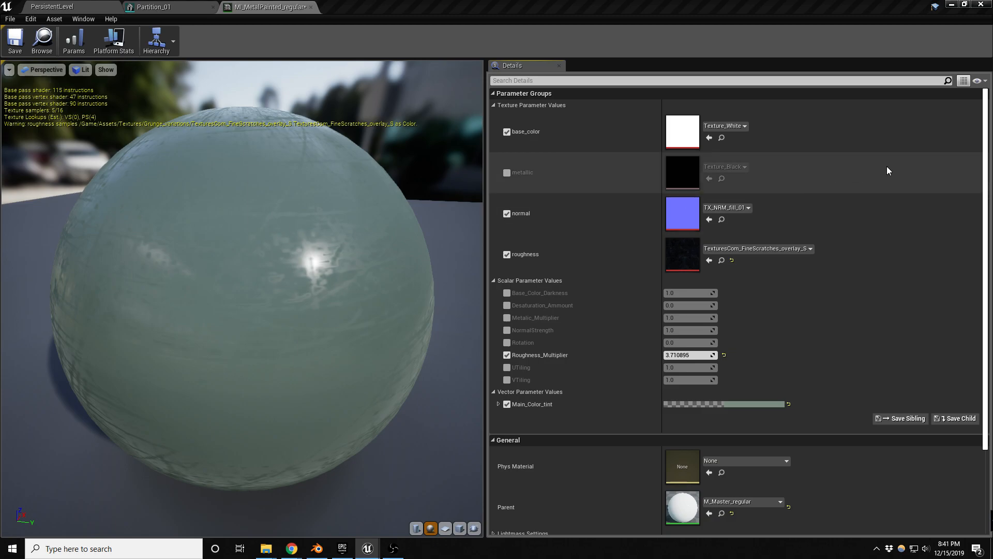
pyautogui.click(710, 220)
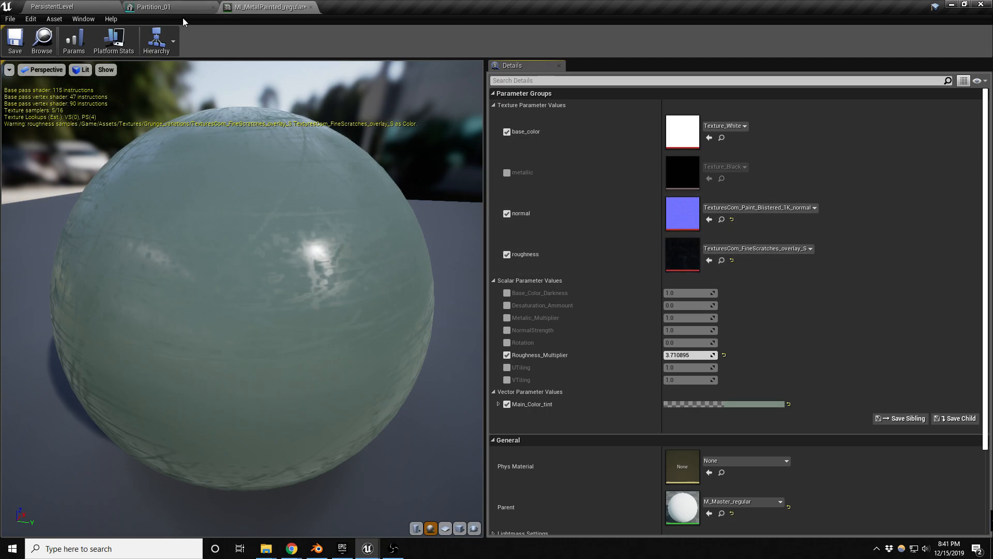
# - Examine the blistered-paint surface on the Partition_01 mesh from several distances and angles
pyautogui.click(176, 7)
pyautogui.scroll(5, 318, 300)
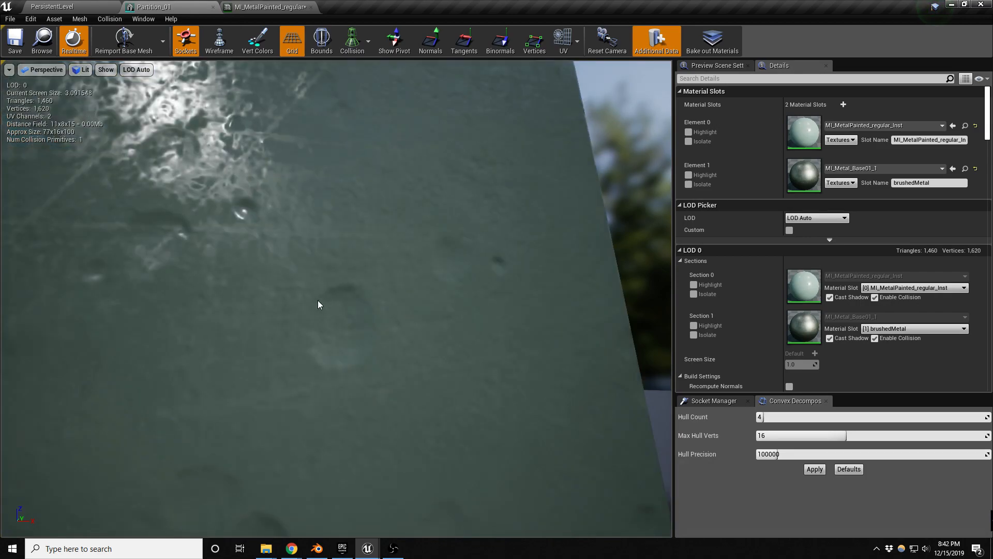
pyautogui.scroll(-5, 318, 300)
pyautogui.keyDown('alt'); pyautogui.moveTo(318, 300); pyautogui.dragTo(288, 288); pyautogui.keyUp('alt')
pyautogui.scroll(6, 291, 333)
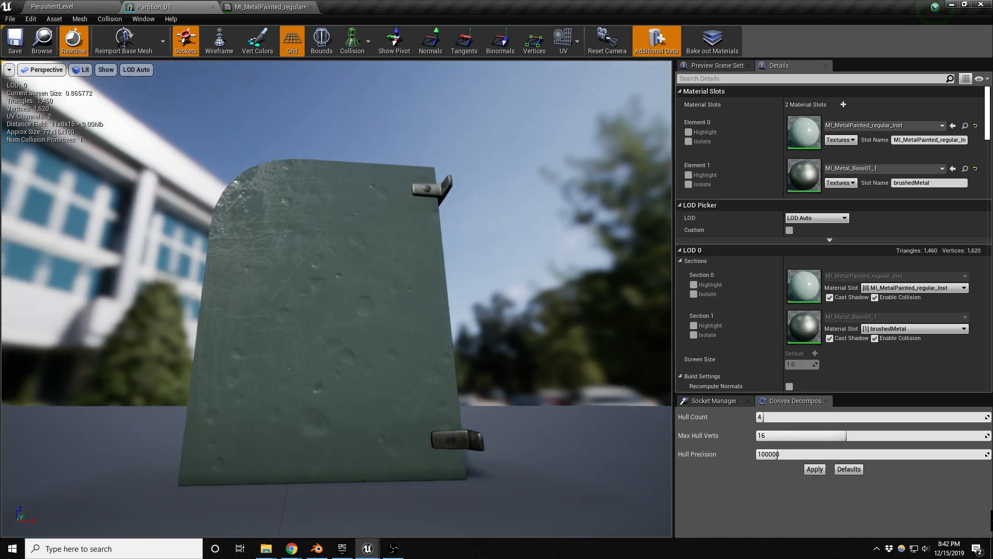
pyautogui.keyDown('alt'); pyautogui.moveTo(291, 329); pyautogui.dragTo(291, 329); pyautogui.keyUp('alt')
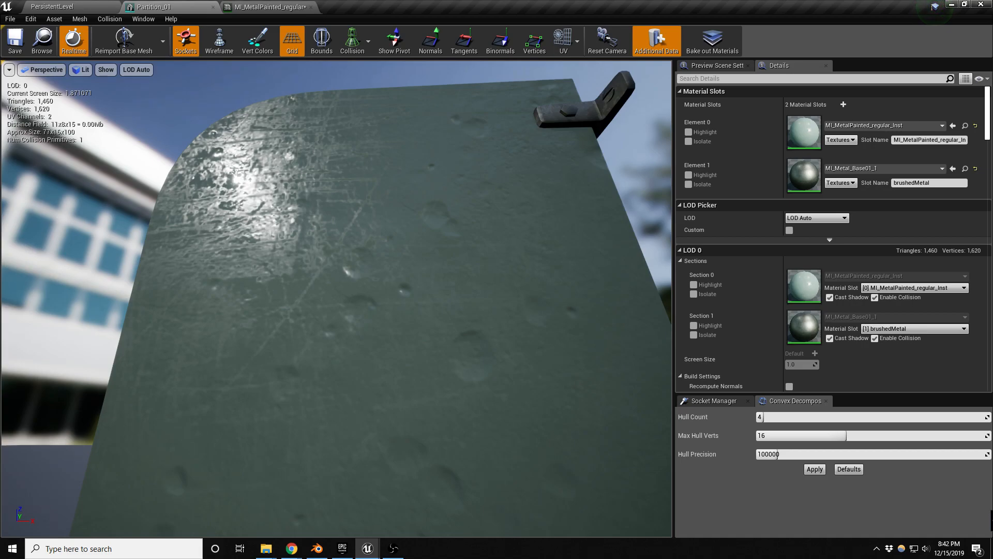
pyautogui.keyDown('alt'); pyautogui.moveTo(335, 236); pyautogui.dragTo(335, 236); pyautogui.keyUp('alt')
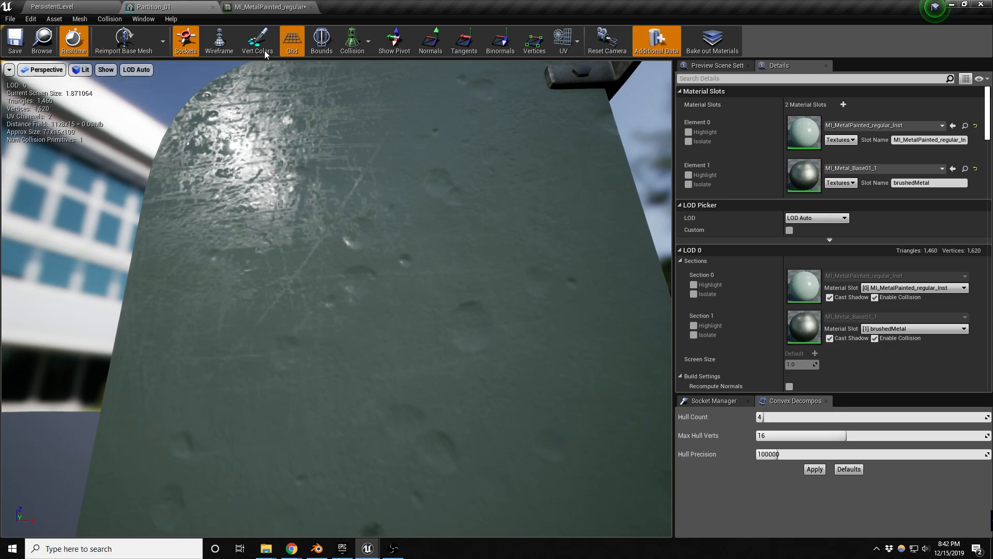
# - Check the partitions in the level, then open the two-tone damaged wall's material instance to view its textures and close it
pyautogui.click(248, 8)
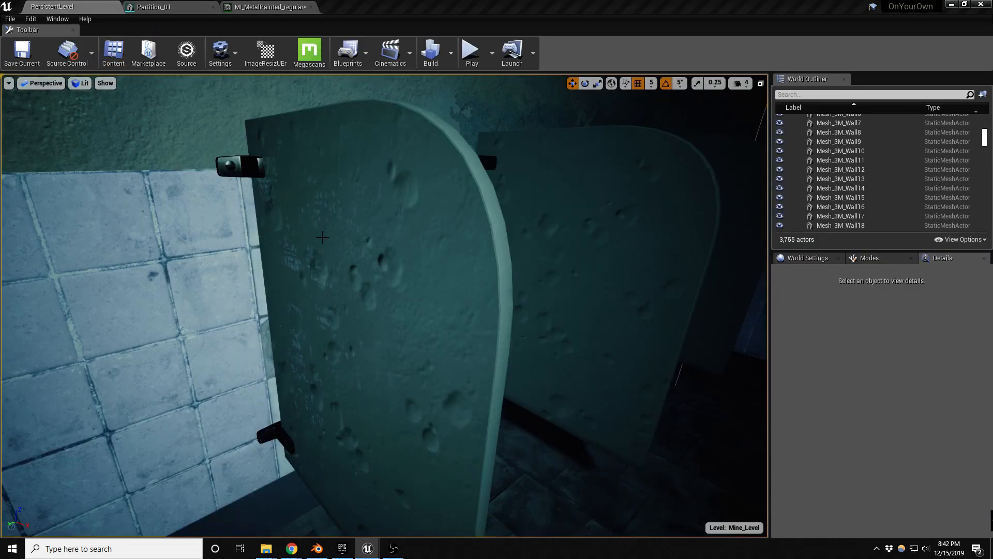
pyautogui.moveTo(309, 199); pyautogui.dragTo(309, 200, button='right')
pyautogui.click(310, 200)
pyautogui.doubleClick(868, 455)
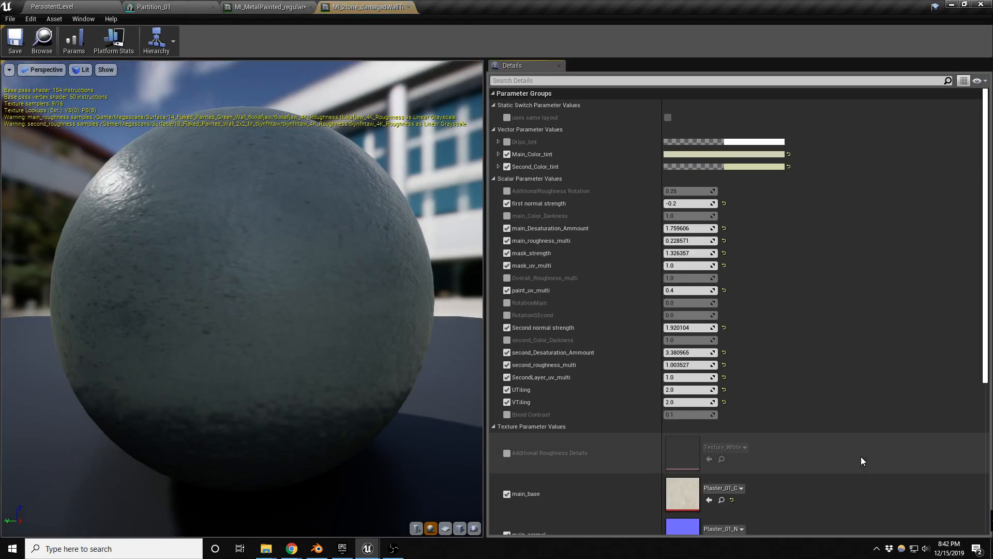
pyautogui.middleClick(361, 2)
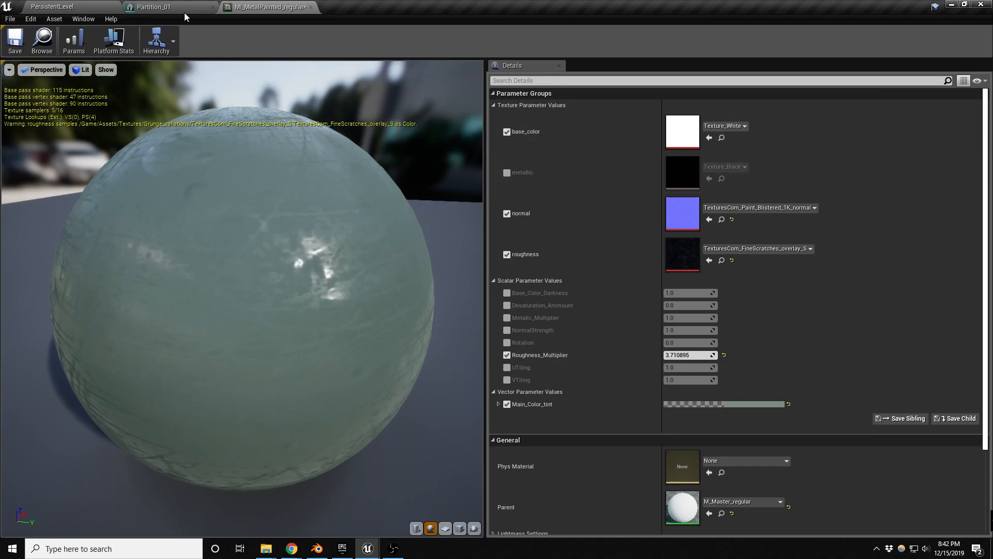
# - Recheck the dents on Partition_01 and replace the painted-metal instance's normal map with Plaster_01_N
pyautogui.click(171, 7)
pyautogui.moveTo(336, 299)
pyautogui.mouseDown(button='right')
pyautogui.moveTo(232, 295)
pyautogui.moveTo(342, 300)
pyautogui.mouseUp(button='right')
pyautogui.moveTo(405, 288)
pyautogui.mouseDown(button='right')
pyautogui.moveTo(357, 289)
pyautogui.moveTo(405, 288)
pyautogui.mouseUp(button='right')
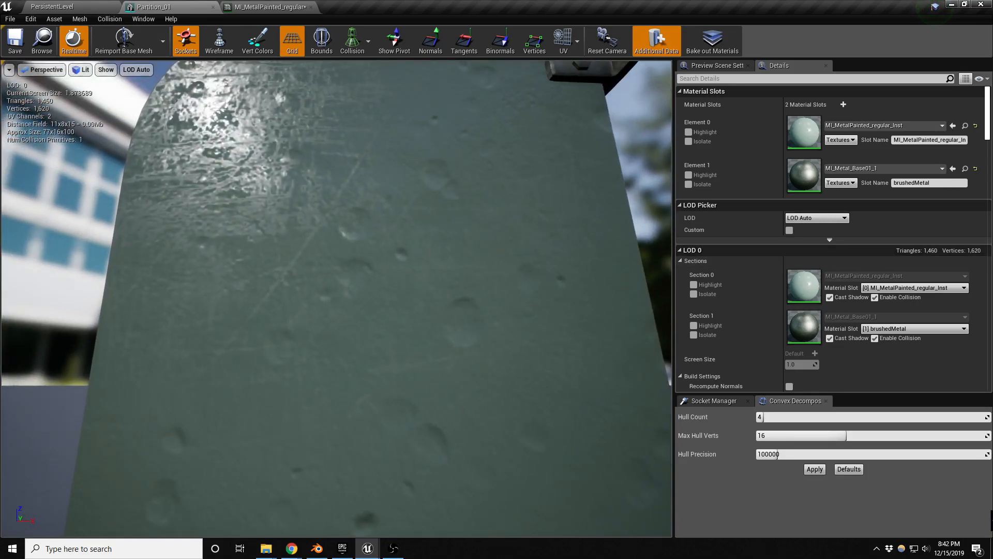
pyautogui.click(257, 6)
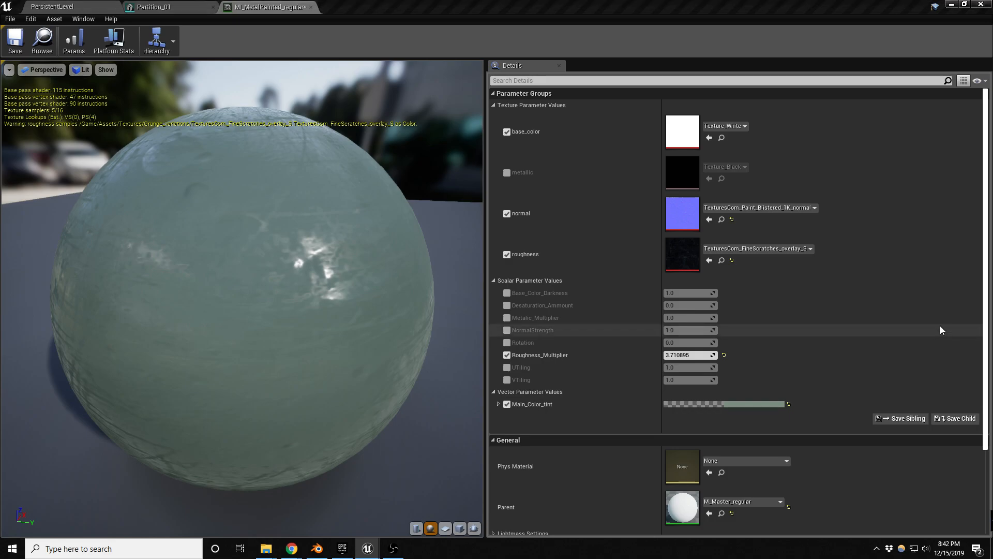
pyautogui.click(709, 219)
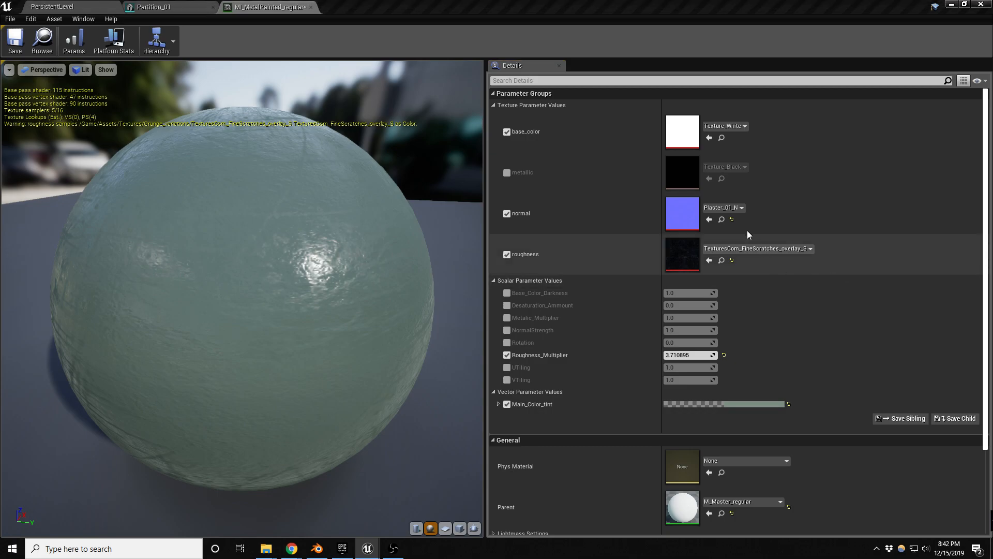
# - Set the roughness texture to tkxkafjaw_4K_Roughness with a Roughness_Multiplier of about 0.47 and check it on the partition mesh
pyautogui.click(709, 260)
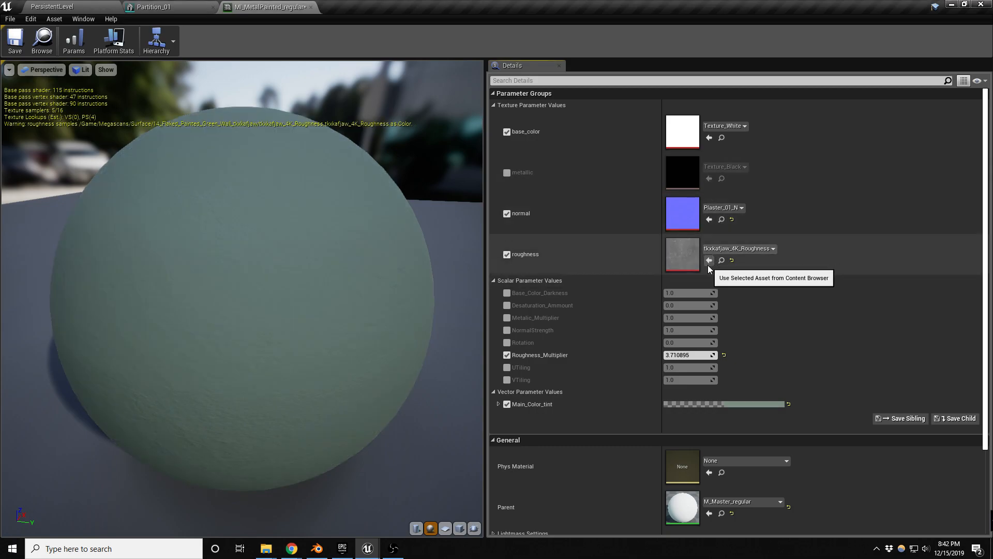
pyautogui.moveTo(688, 355); pyautogui.dragTo(653, 354)
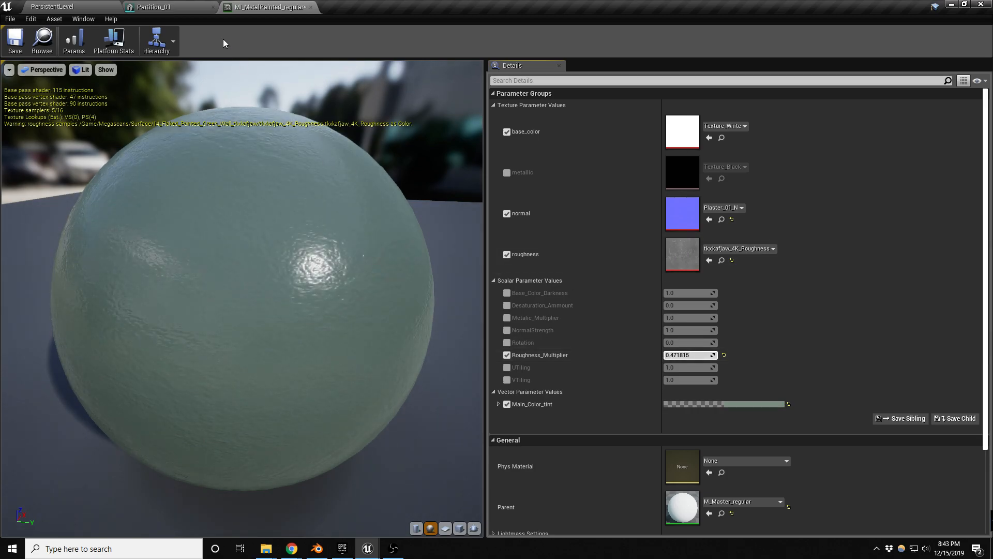
pyautogui.click(170, 7)
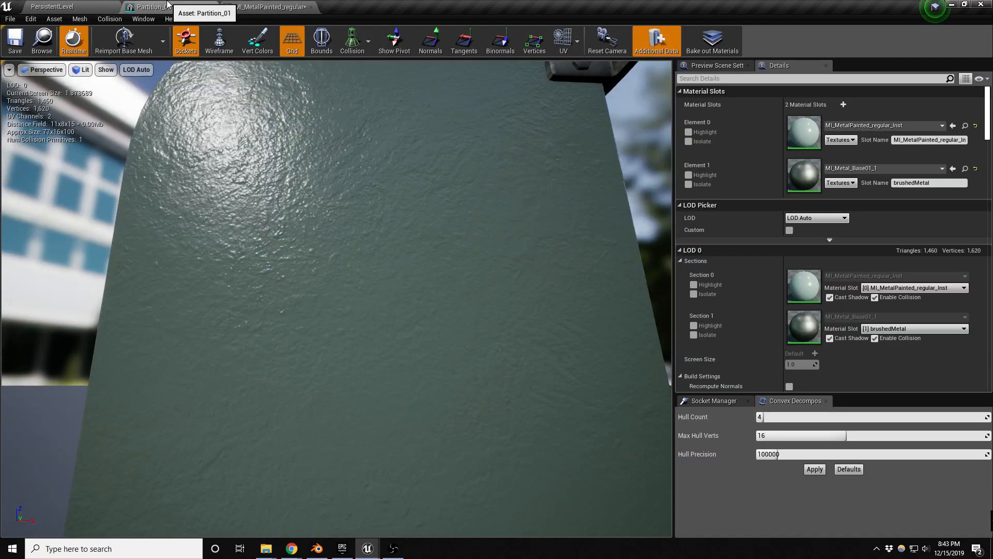
# - Detach the painted-metal material instance editor into its own window, leaving Partition_01 in view, and inspect the partition's surface near the hinge
pyautogui.click(253, 8)
pyautogui.moveTo(262, 10); pyautogui.dragTo(992, 186)
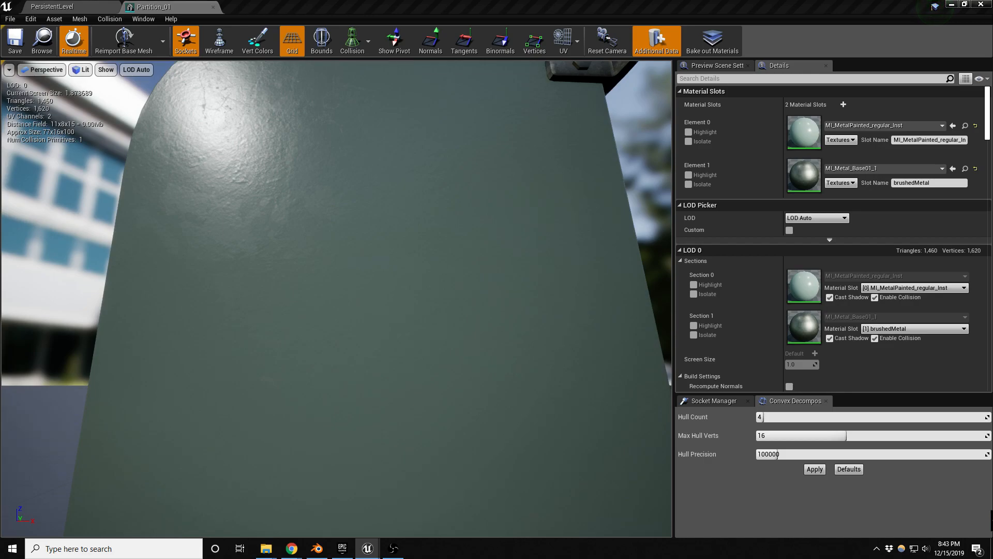
pyautogui.moveTo(336, 298); pyautogui.dragTo(394, 239, button='right')
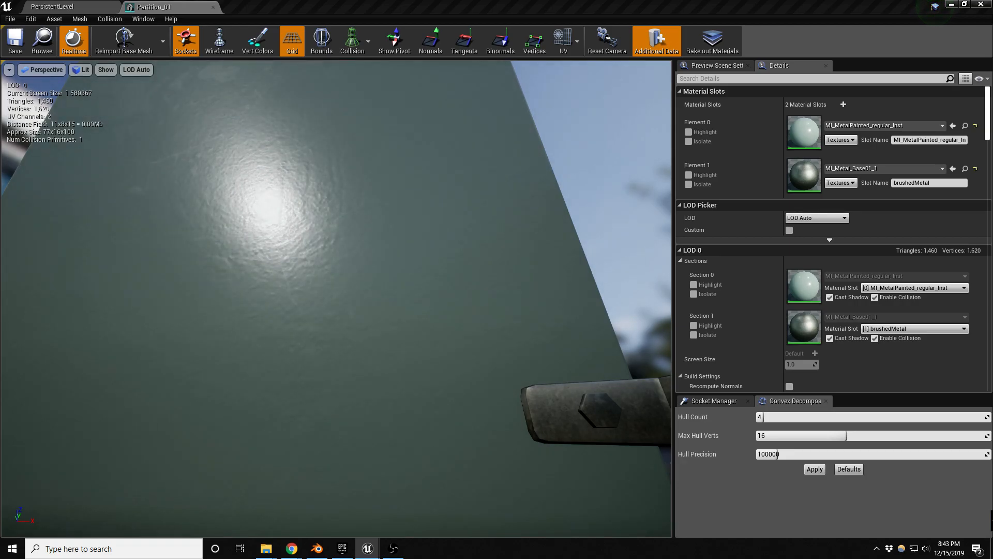
# - Return to the level and examine the rounded partitions along the bathroom wall
pyautogui.keyDown('alt'); pyautogui.moveTo(329, 260); pyautogui.dragTo(331, 336); pyautogui.keyUp('alt')
pyautogui.click(51, 6)
pyautogui.moveTo(346, 301)
pyautogui.mouseDown(button='right')
pyautogui.moveTo(393, 321)
pyautogui.moveTo(326, 290)
pyautogui.moveTo(347, 305)
pyautogui.moveTo(352, 293)
pyautogui.moveTo(354, 323)
pyautogui.moveTo(341, 290)
pyautogui.mouseUp(button='right')
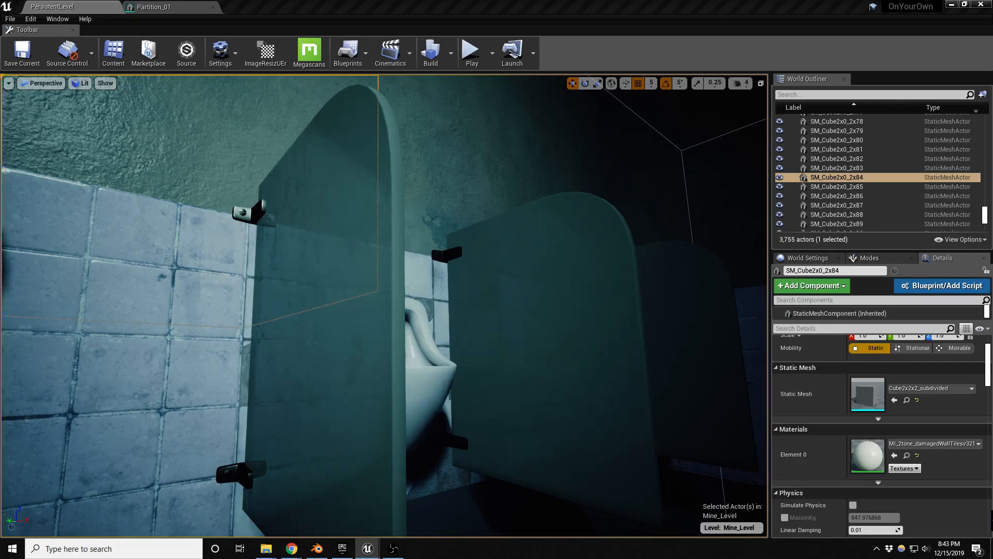
pyautogui.moveTo(489, 311)
pyautogui.mouseDown(button='right')
pyautogui.moveTo(474, 311)
pyautogui.moveTo(491, 309)
pyautogui.mouseUp(button='right')
pyautogui.moveTo(491, 309); pyautogui.dragTo(535, 259, button='middle')
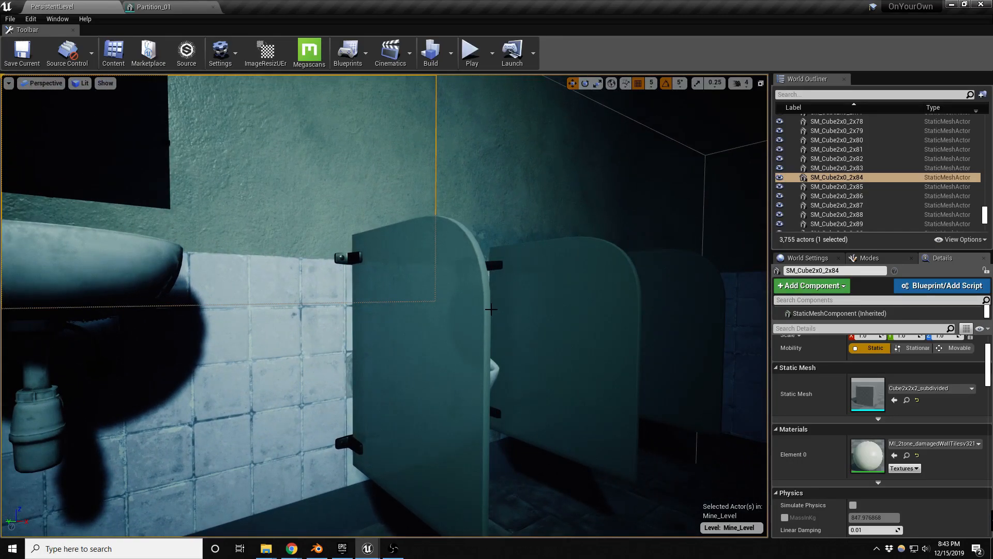
pyautogui.moveTo(491, 309); pyautogui.dragTo(589, 299, button='right')
# - Select the Stall_Left wall in the level and open its static mesh for editing
pyautogui.click(489, 223)
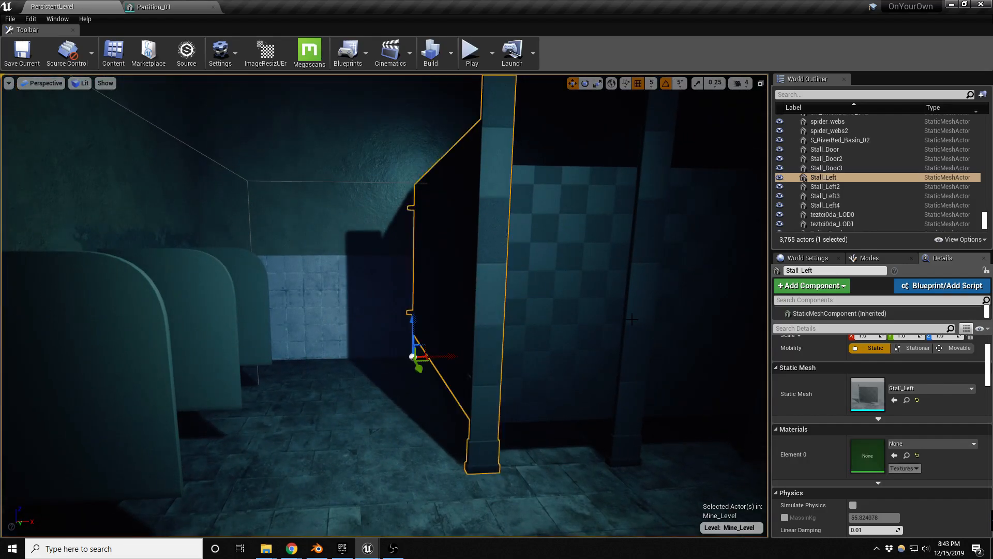
pyautogui.doubleClick(865, 391)
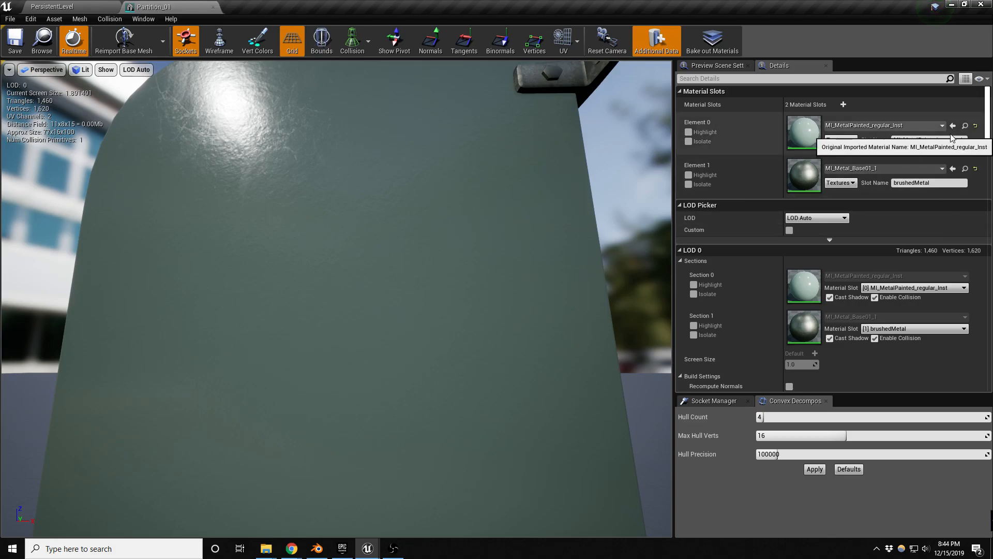
pyautogui.click(66, 7)
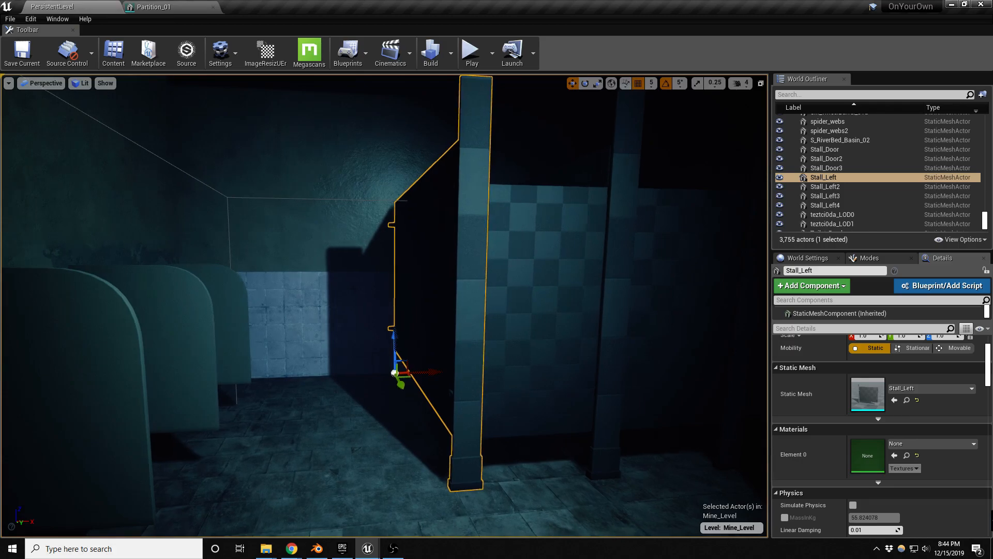
pyautogui.moveTo(407, 246); pyautogui.dragTo(412, 245, button='right')
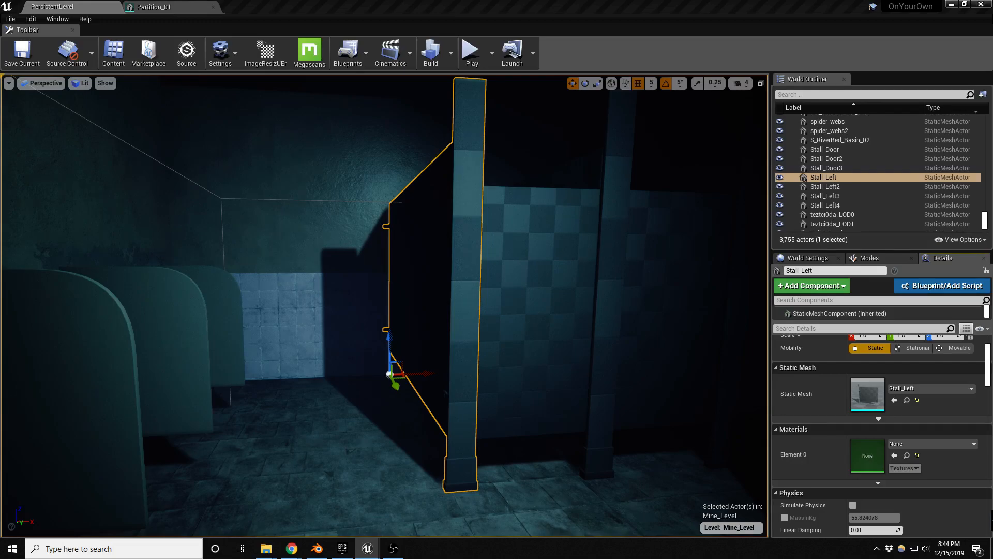
pyautogui.hotkey('ctrl', 'e')
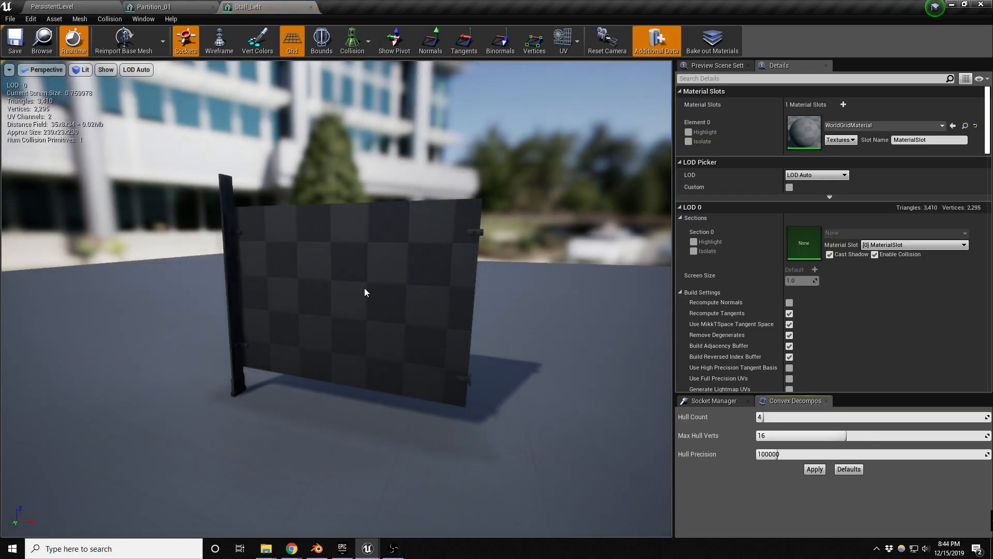
# - Export the Stall_Left mesh as Stall_Left.FBX to the bathroom assets folder, keeping the default FBX 2013 export options
pyautogui.scroll(5, 367, 290)
pyautogui.scroll(-8, 383, 303)
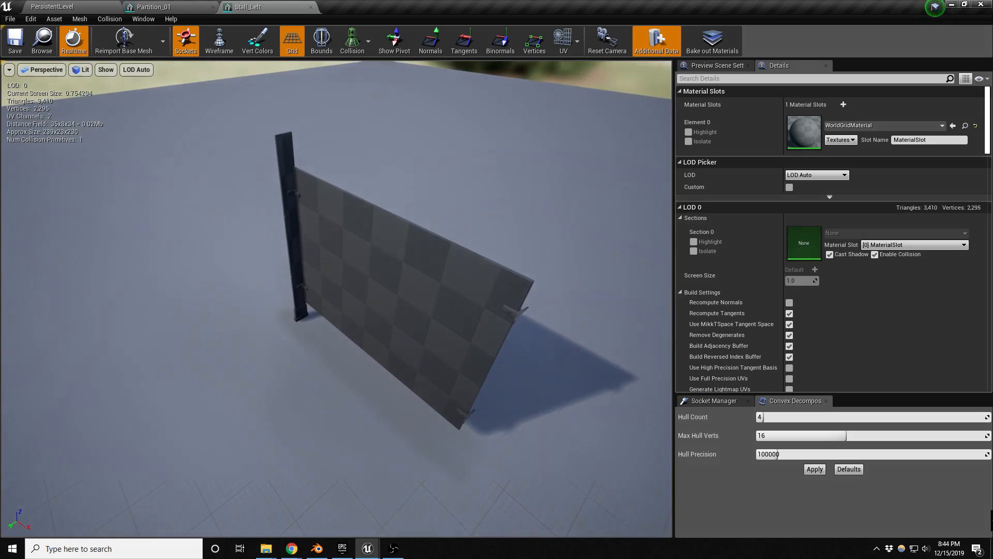
pyautogui.scroll(3, 383, 303)
pyautogui.moveTo(383, 303); pyautogui.dragTo(473, 290, button='right')
pyautogui.scroll(2, 382, 303)
pyautogui.moveTo(386, 268); pyautogui.dragTo(414, 305, button='right')
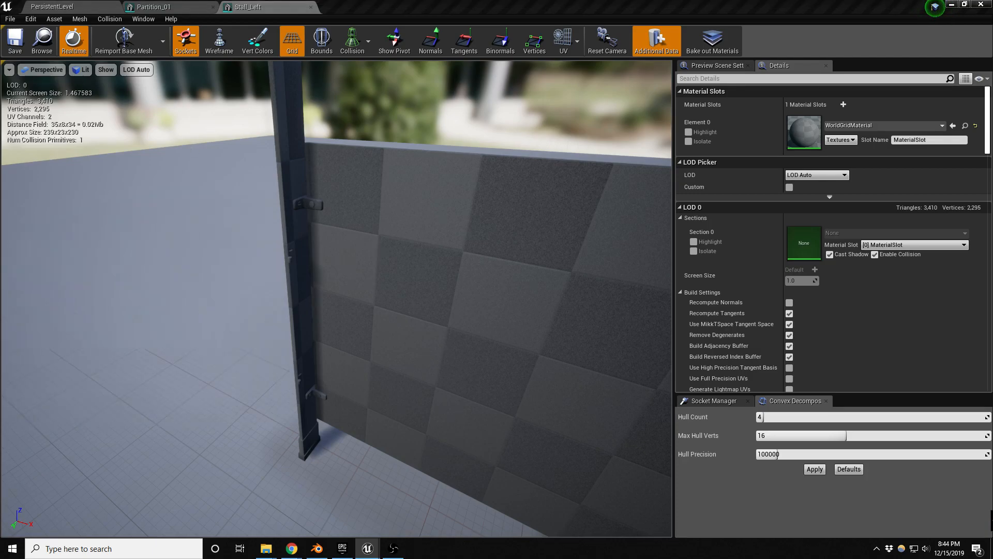
pyautogui.moveTo(317, 295); pyautogui.dragTo(309, 272, button='right')
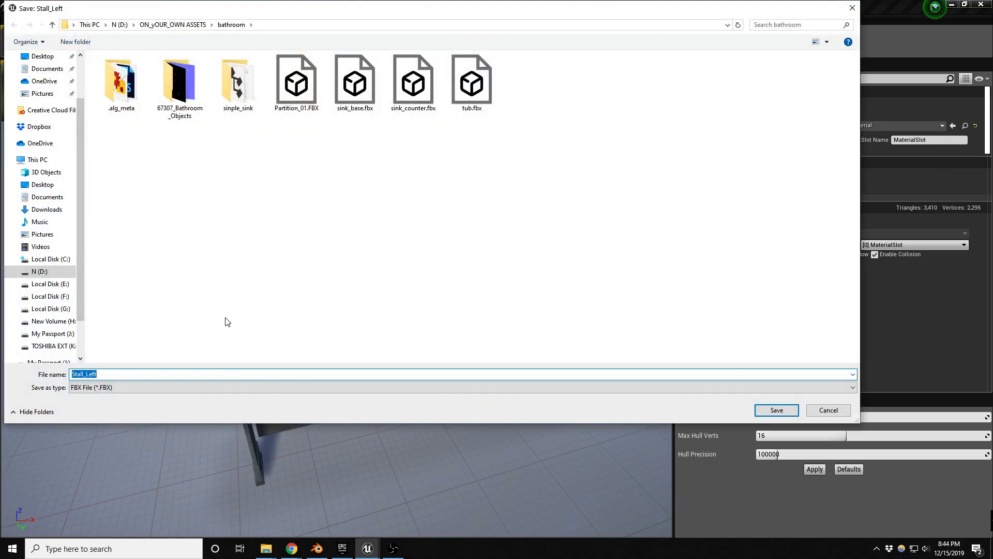
pyautogui.click(777, 410)
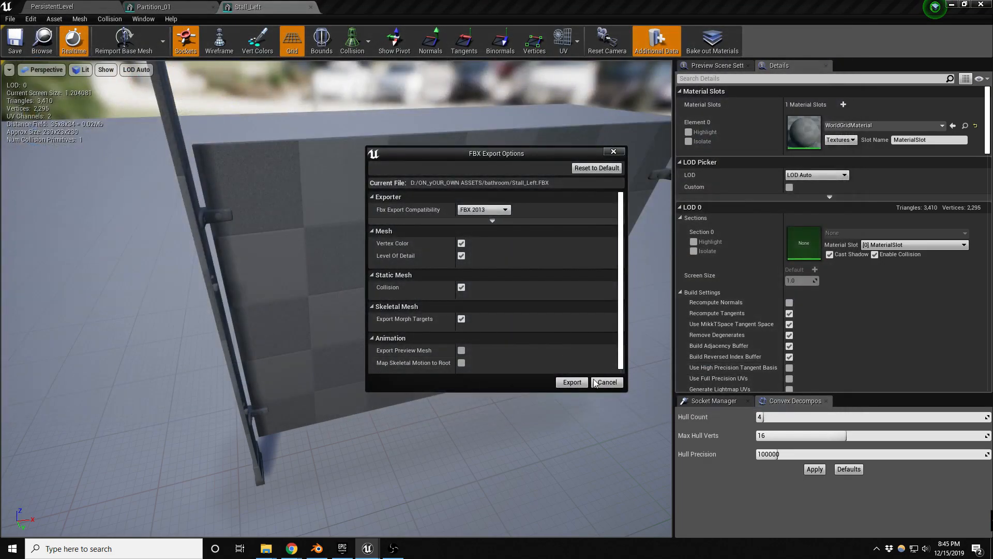
pyautogui.click(579, 385)
# - Switch to Blender, show the empty second layer and import Stall_Left.FBX from the bathroom folder
pyautogui.click(316, 549)
pyautogui.moveTo(389, 363); pyautogui.dragTo(392, 358, button='middle')
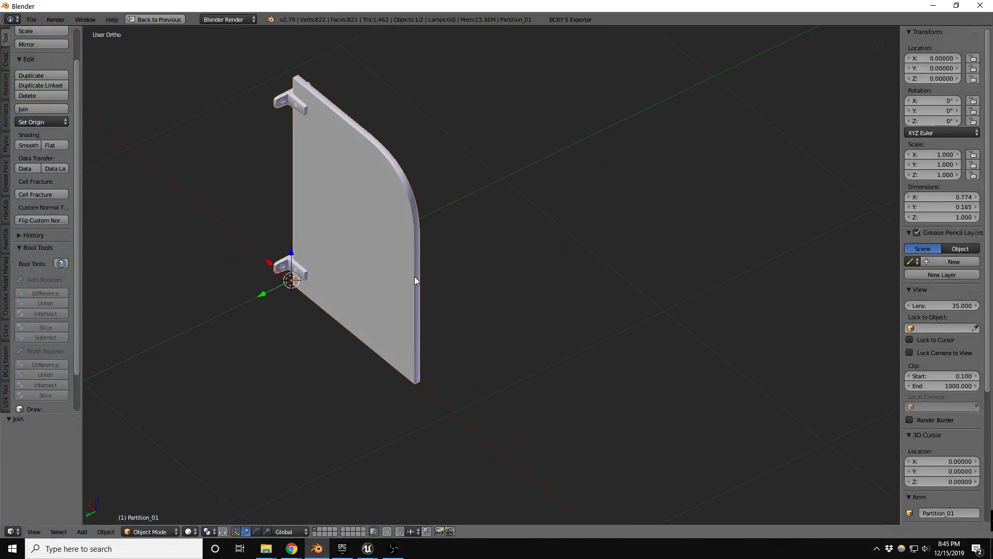
pyautogui.press('2')
pyautogui.click(32, 20)
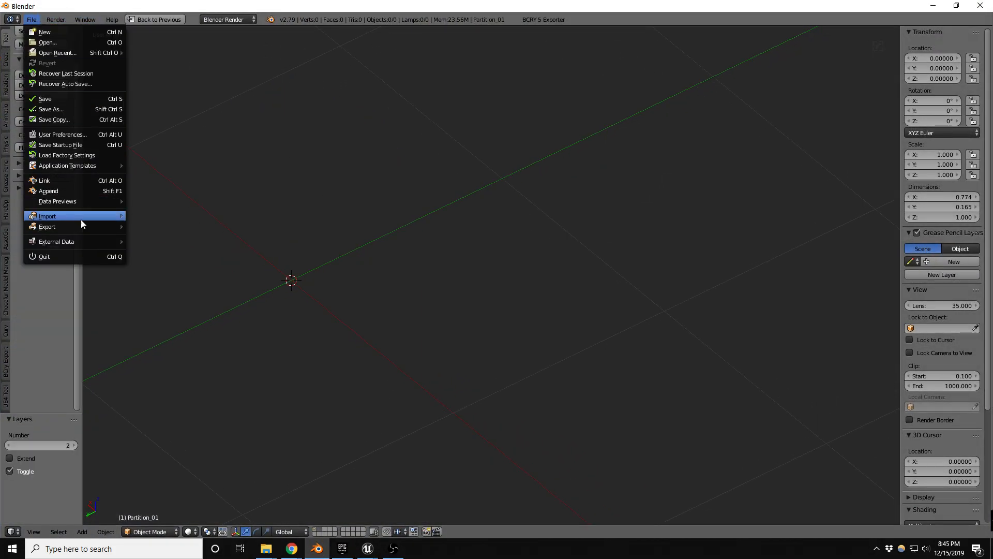
pyautogui.moveTo(81, 219)
pyautogui.click(166, 246)
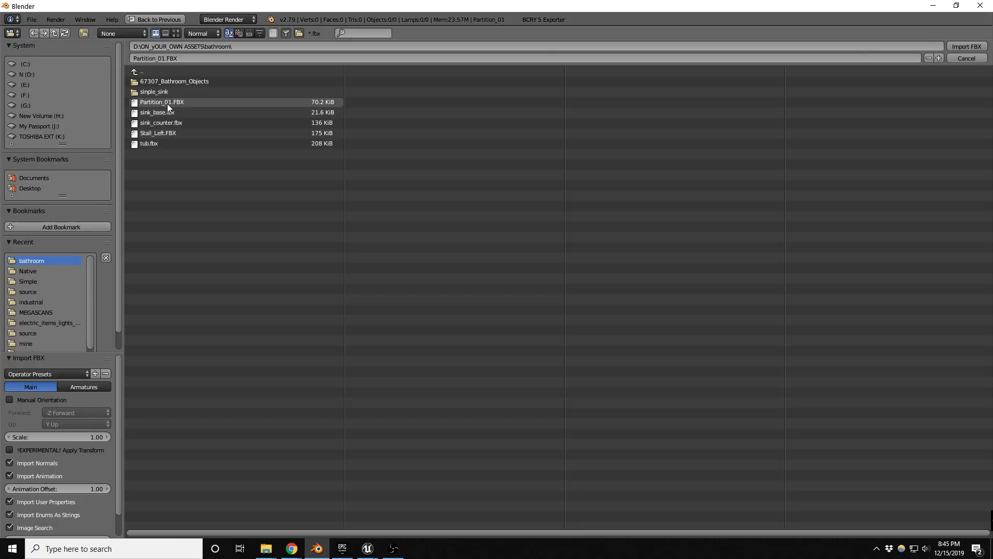
pyautogui.doubleClick(161, 133)
# - Examine the imported stall wall up close, including its panel edges, post and mounting brackets
pyautogui.scroll(-2, 416, 274)
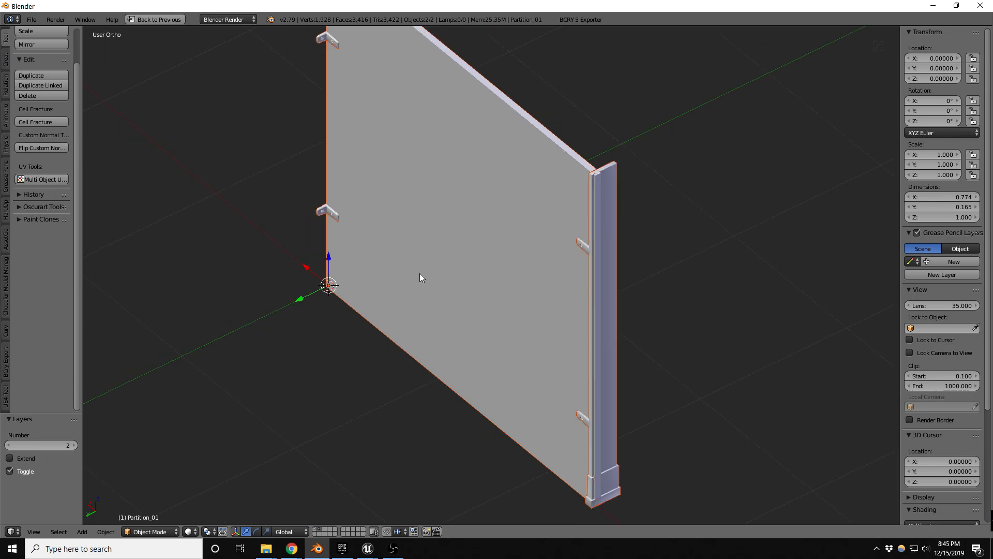
pyautogui.moveTo(420, 273); pyautogui.dragTo(440, 291, button='middle')
pyautogui.scroll(4, 611, 176)
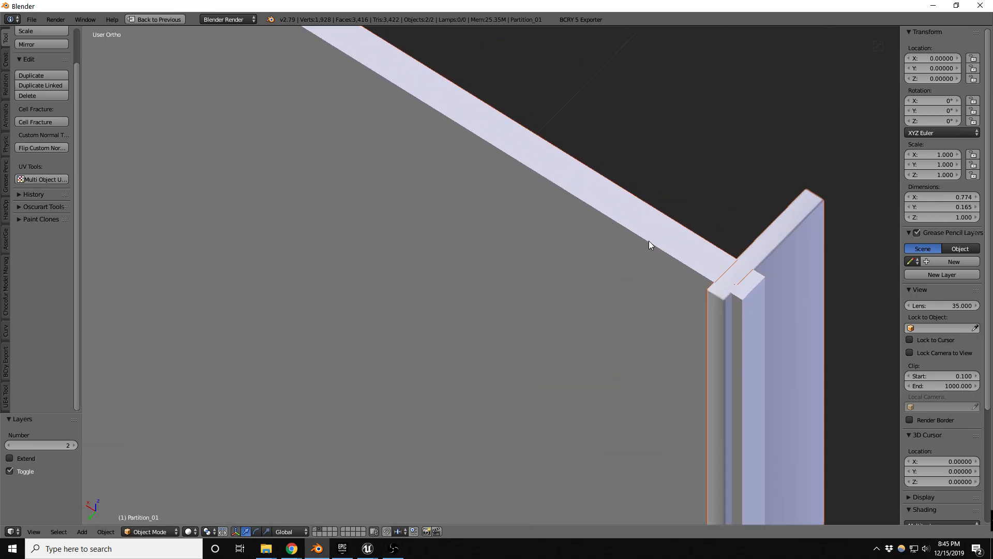
pyautogui.scroll(-5, 526, 275)
pyautogui.moveTo(525, 274); pyautogui.dragTo(372, 297, button='middle')
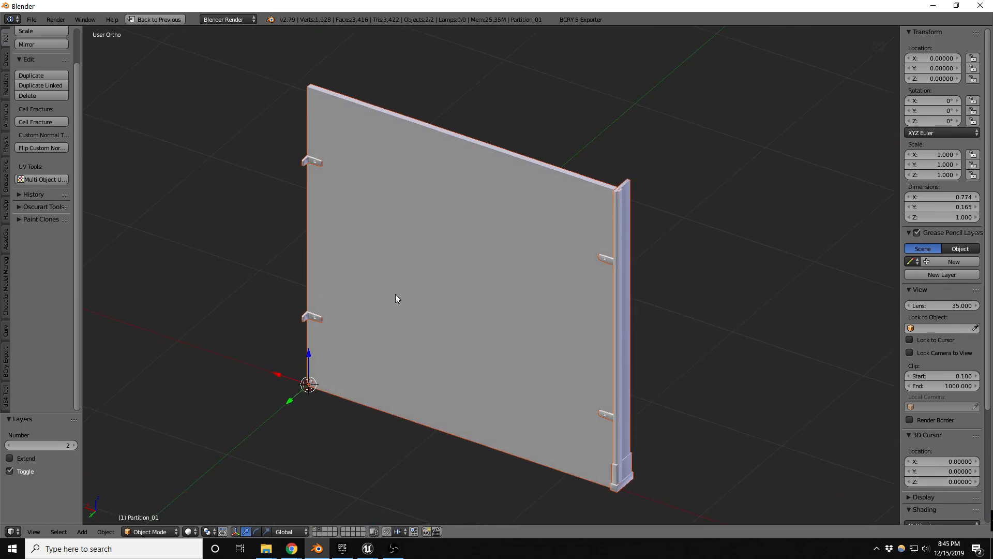
pyautogui.scroll(6, 647, 253)
pyautogui.scroll(5, 574, 101)
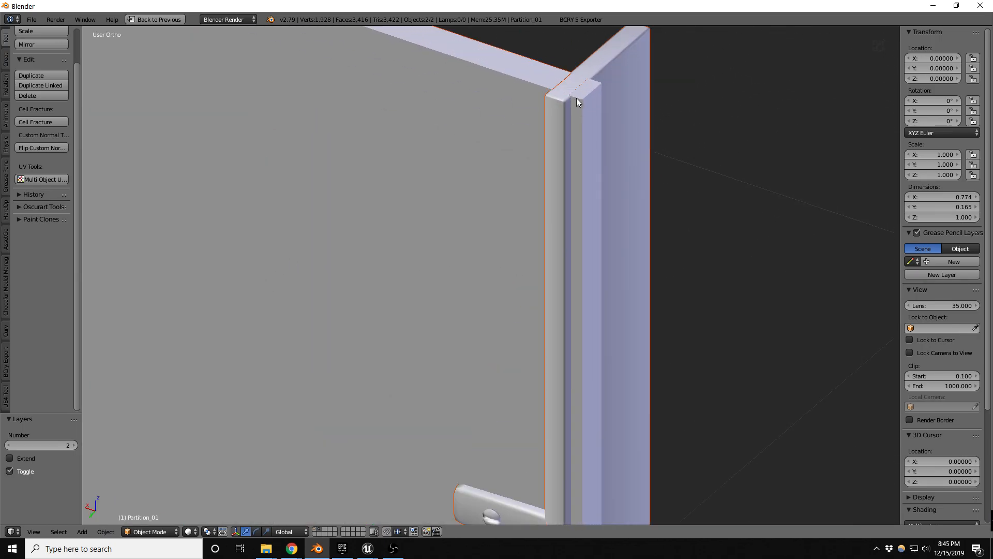
pyautogui.scroll(6, 572, 98)
pyautogui.scroll(-6, 568, 91)
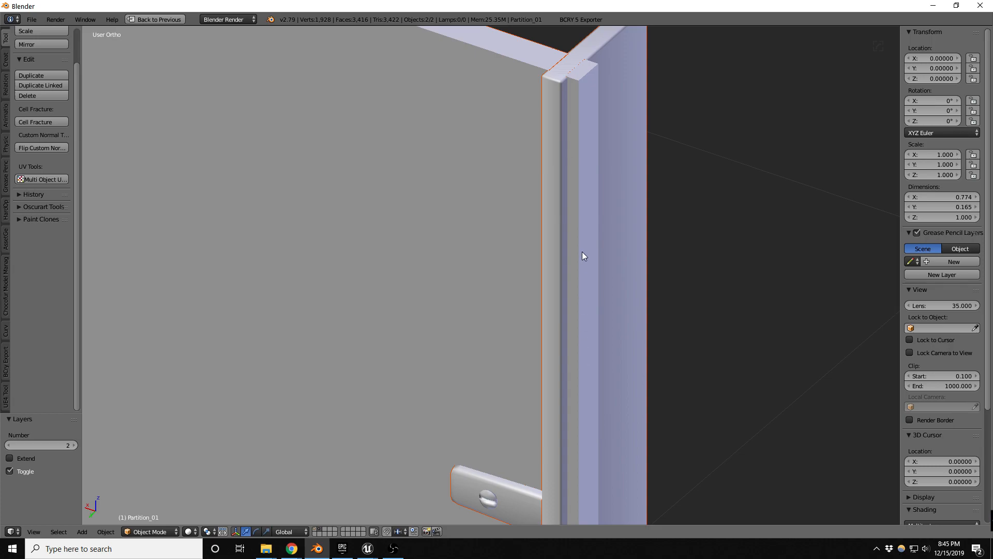
pyautogui.scroll(-8, 566, 392)
pyautogui.scroll(9, 551, 495)
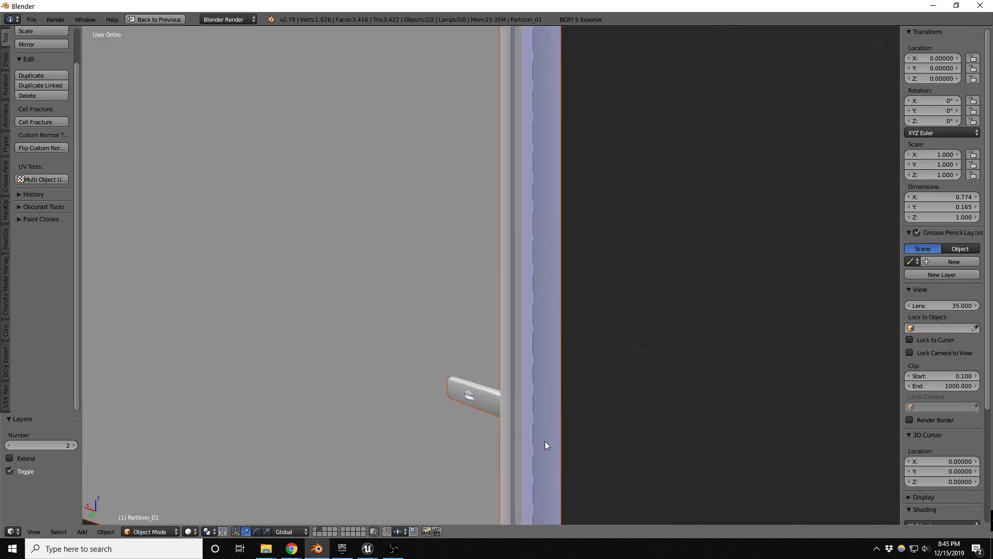
pyautogui.scroll(-2, 543, 434)
# - Check in Edit Mode which geometry belongs to the Stall_Left mesh and which to the box surrounding it
pyautogui.rightClick(512, 405)
pyautogui.press('Tab')
pyautogui.press('Tab')
pyautogui.rightClick(505, 403)
pyautogui.press('Tab')
pyautogui.scroll(-3, 539, 408)
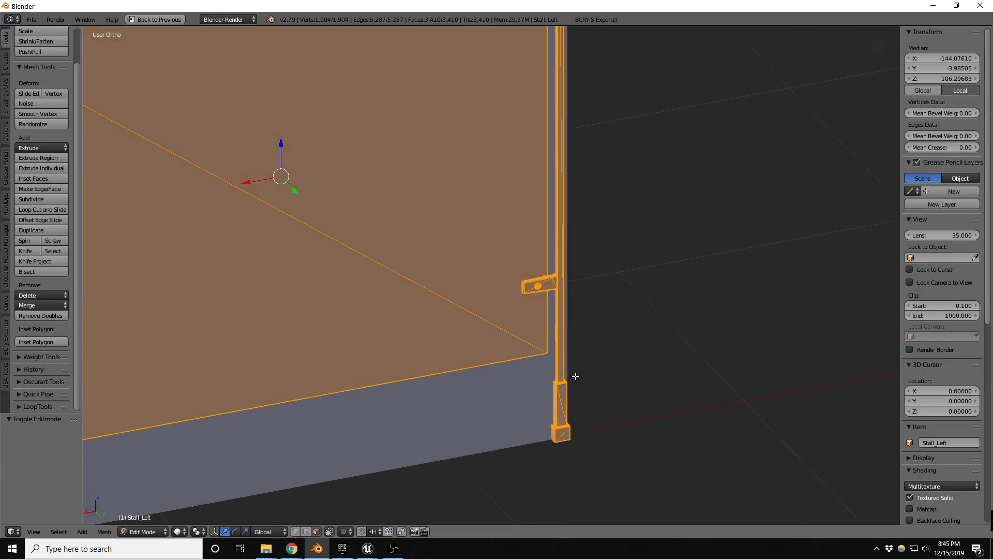
pyautogui.press('a')
pyautogui.scroll(3, 538, 286)
pyautogui.scroll(-5, 552, 287)
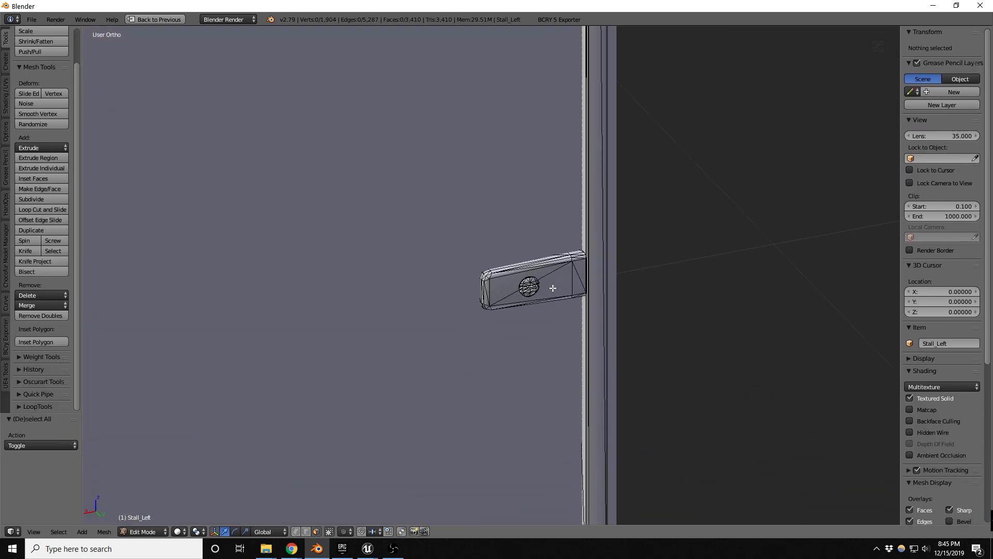
pyautogui.moveTo(263, 277); pyautogui.dragTo(299, 259, button='middle')
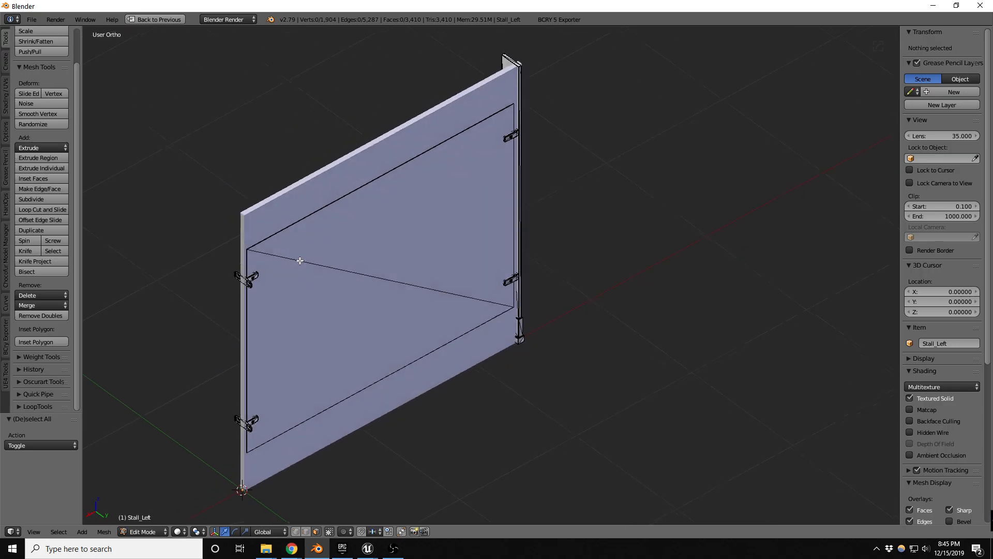
# - Delete the separate box object that encloses the stall wall
pyautogui.press('Tab')
pyautogui.rightClick(330, 176)
pyautogui.press('h')
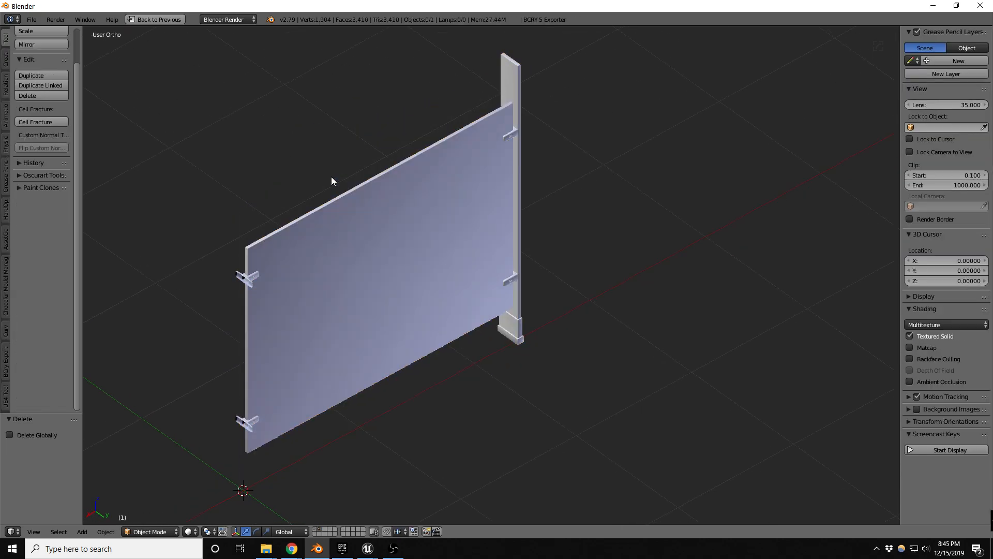
# - Select all linked geometry of the flat panel and the tall post in the Stall_Left mesh
pyautogui.rightClick(393, 182)
pyautogui.press('Tab')
pyautogui.press('a')
pyautogui.press('a')
pyautogui.scroll(3, 237, 249)
pyautogui.press('l')
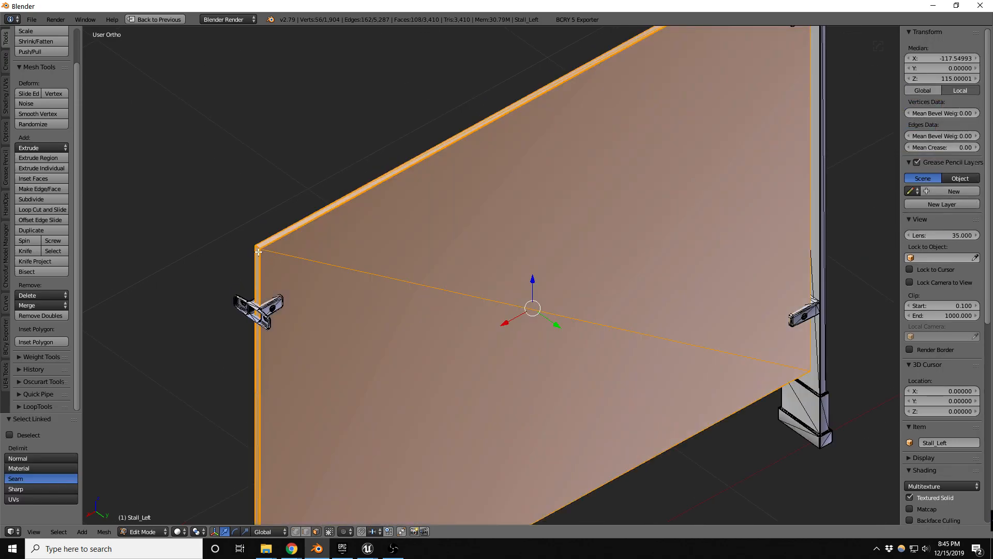
pyautogui.scroll(2, 258, 254)
pyautogui.scroll(-11, 167, 338)
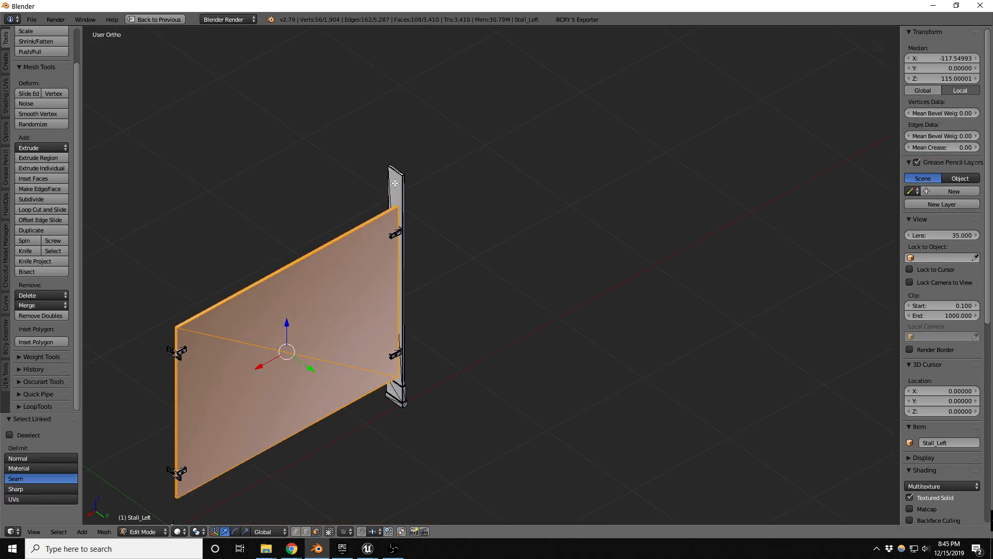
pyautogui.scroll(11, 393, 181)
pyautogui.press('l')
pyautogui.scroll(-8, 393, 186)
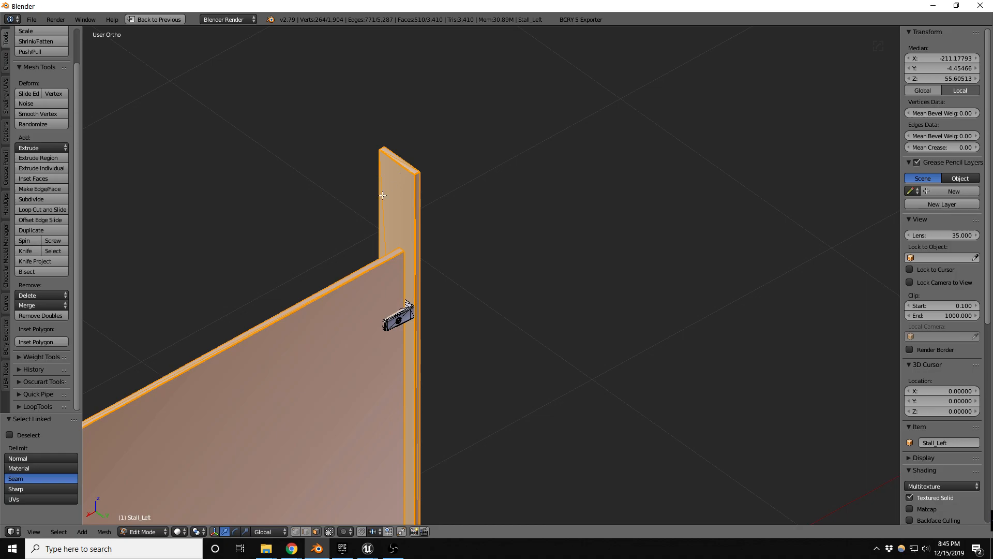
# - Restore the multi-pane layout and invert the selection so that only the stall's brackets are selected
pyautogui.moveTo(289, 312); pyautogui.dragTo(224, 295, button='middle')
pyautogui.hotkey('ctrl', 'Up')
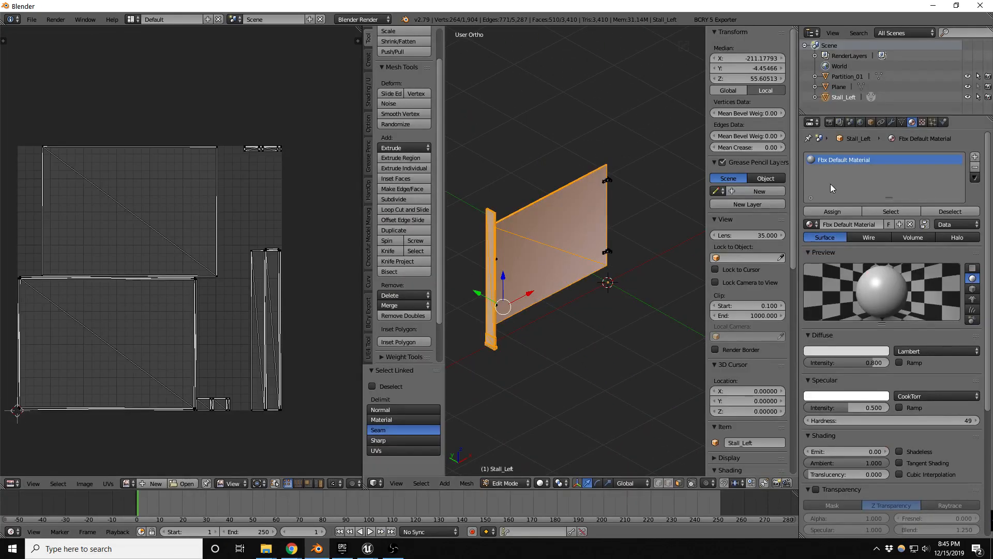
pyautogui.scroll(3, 578, 217)
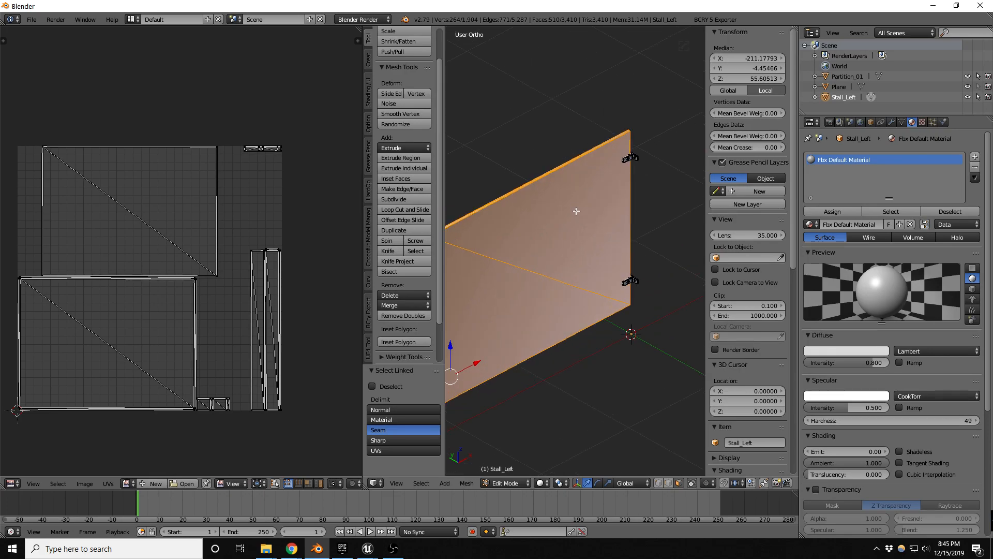
pyautogui.hotkey('ctrl', 'i')
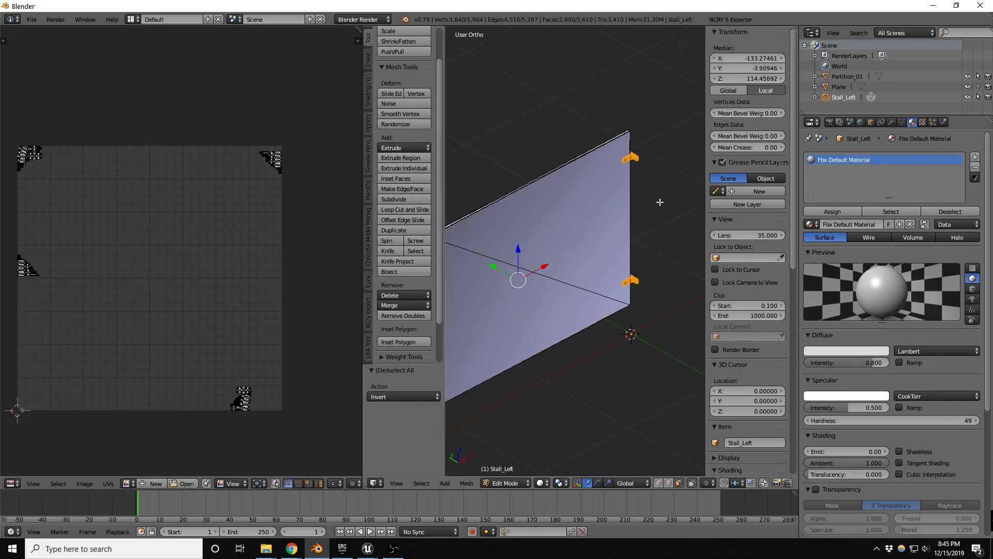
# - Add a second material slot to Stall_Left with a new material named metal, and return to Object Mode
pyautogui.scroll(6, 639, 171)
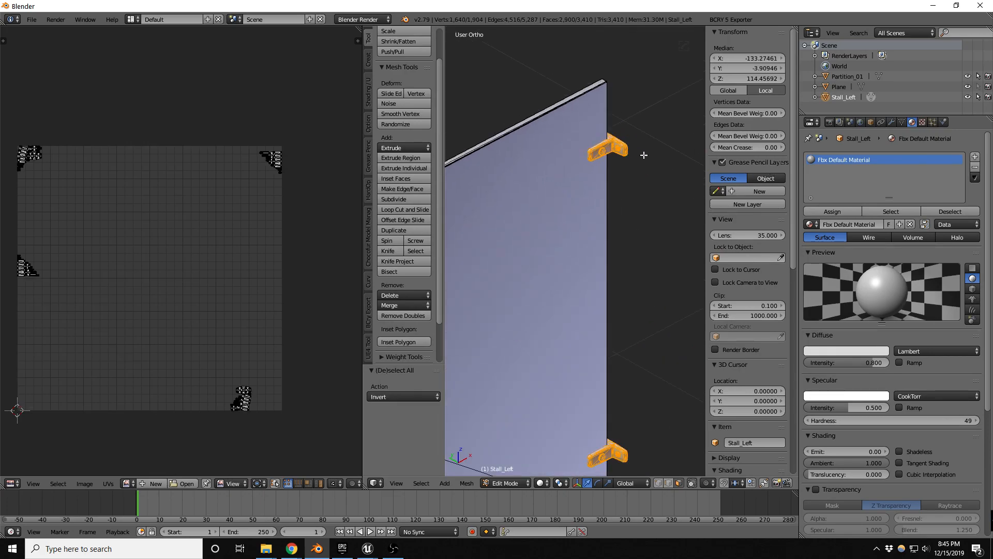
pyautogui.scroll(-1, 597, 106)
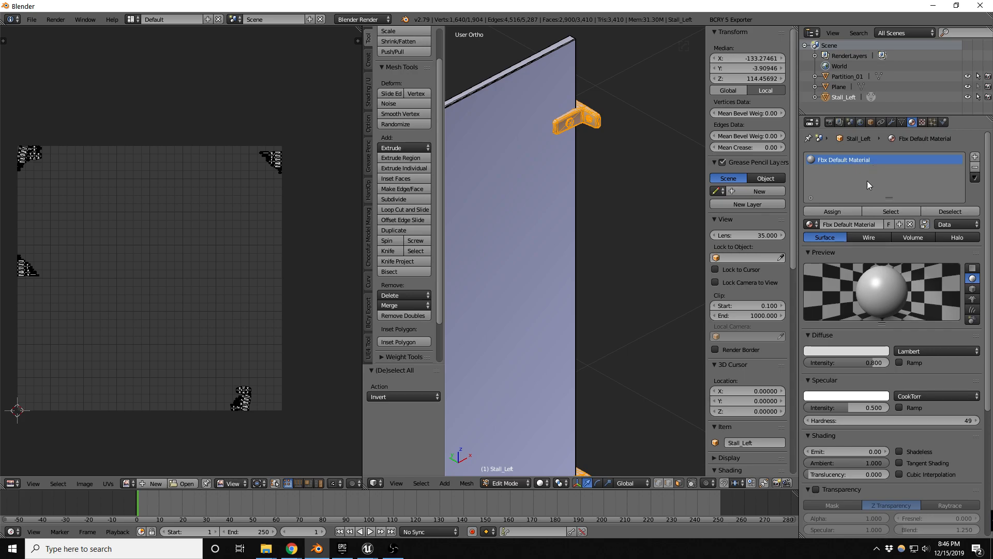
pyautogui.click(974, 156)
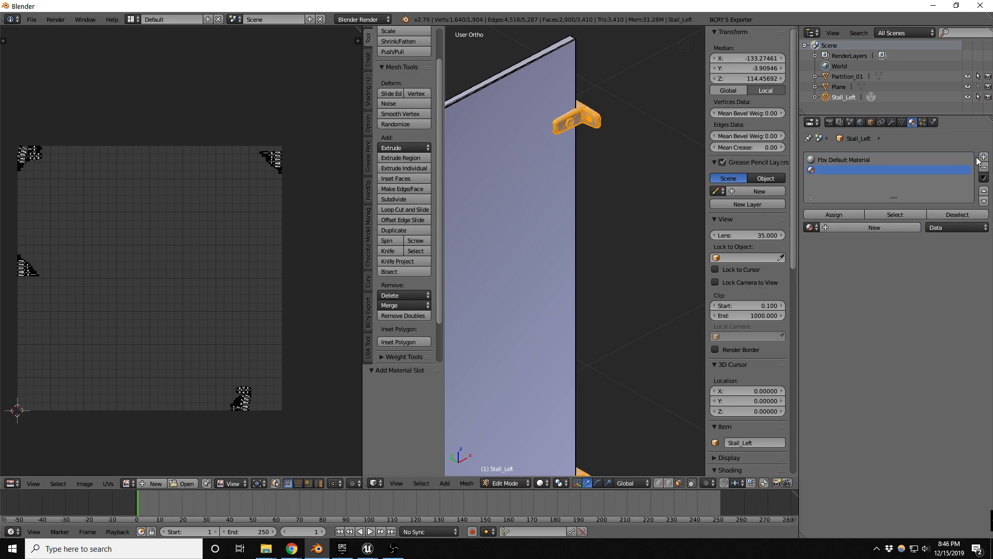
pyautogui.click(843, 229)
pyautogui.click(843, 230)
pyautogui.write('metal')
pyautogui.press('Return')
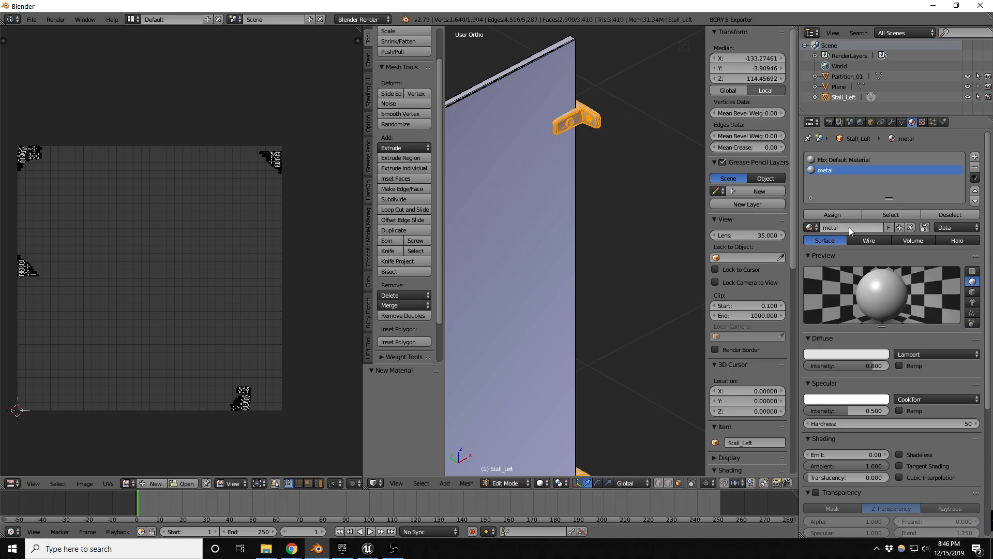
pyautogui.scroll(-4, 618, 178)
pyautogui.press('Tab')
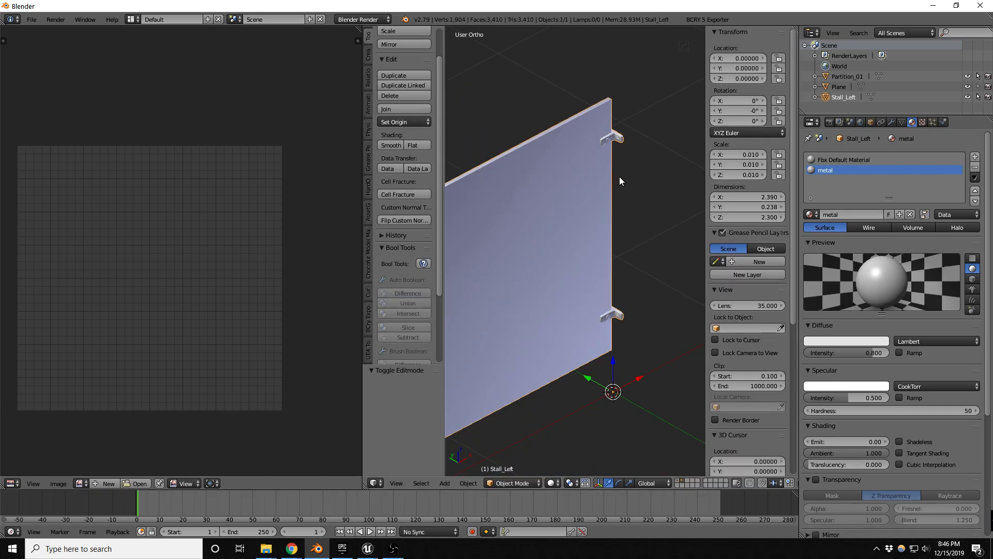
# - Hide the 3D view's tool shelf and properties sidebar, leaving the whole stall wall visible
pyautogui.scroll(-3, 619, 178)
pyautogui.scroll(5, 473, 285)
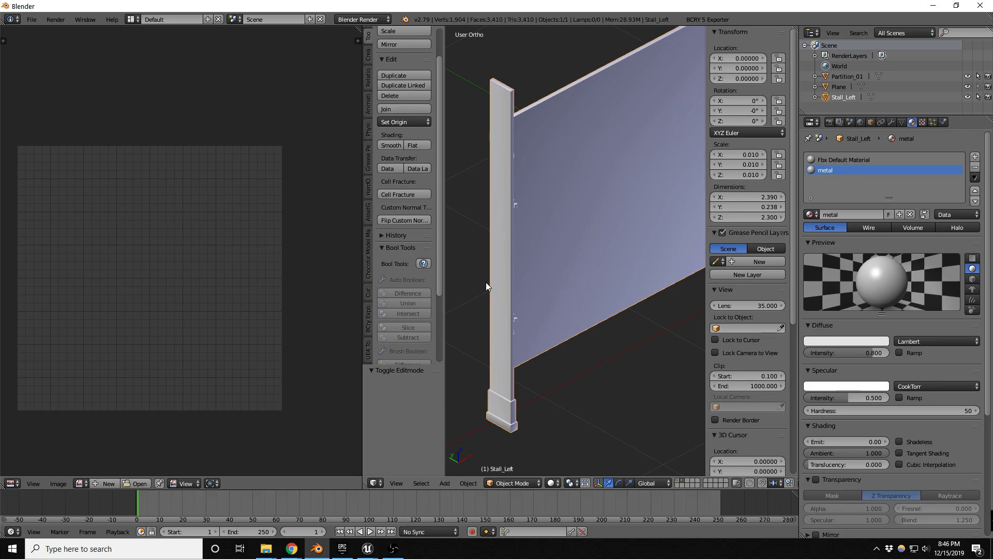
pyautogui.press('t')
pyautogui.press('n')
pyautogui.scroll(-3, 523, 299)
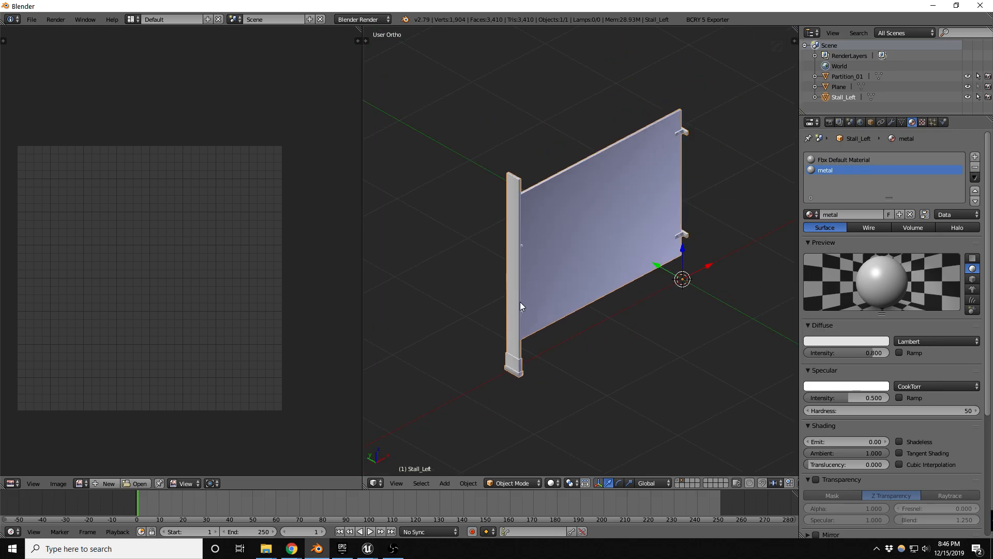
pyautogui.moveTo(522, 300); pyautogui.dragTo(533, 288, button='middle')
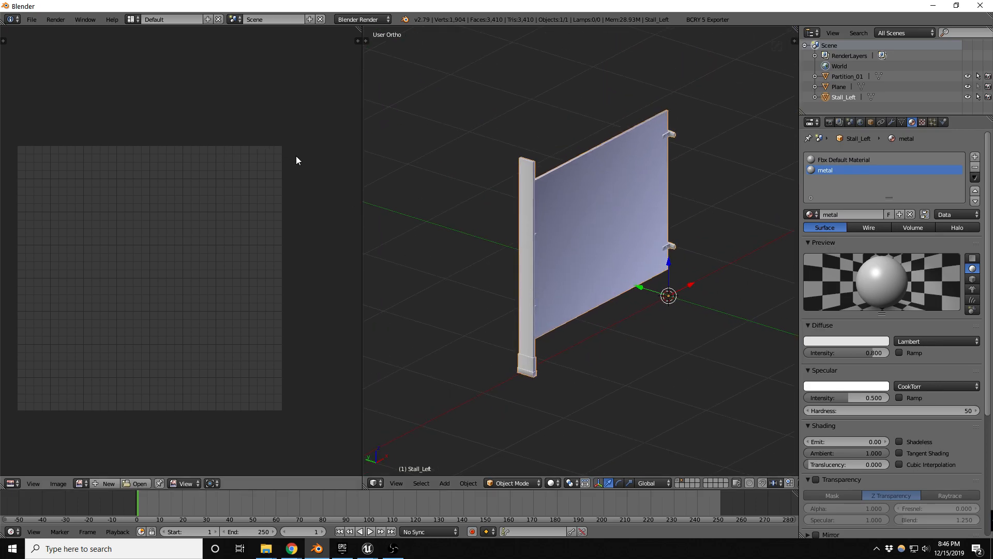
pyautogui.scroll(4, 595, 219)
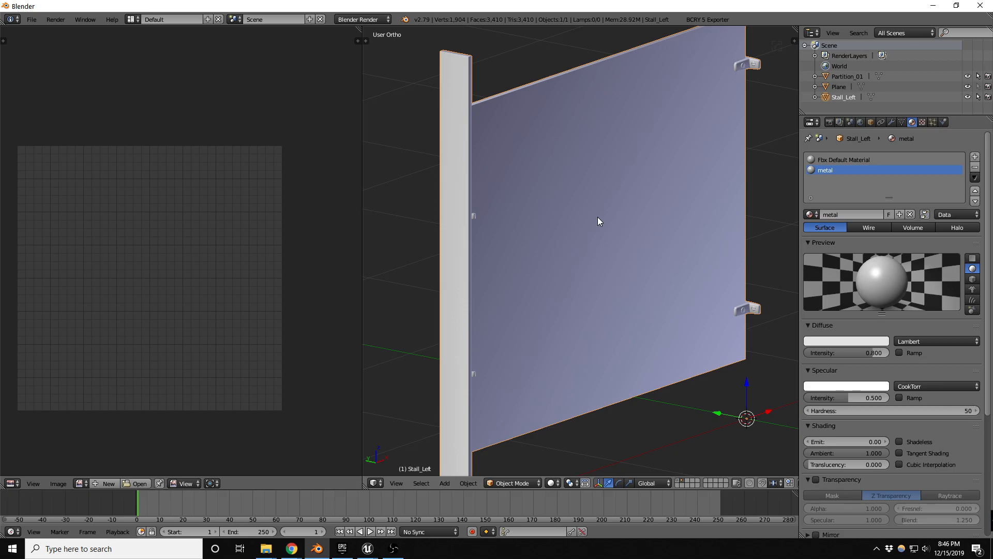
# - Show the tool shelf again and apply flat shading to the Stall_Left wall
pyautogui.press('t')
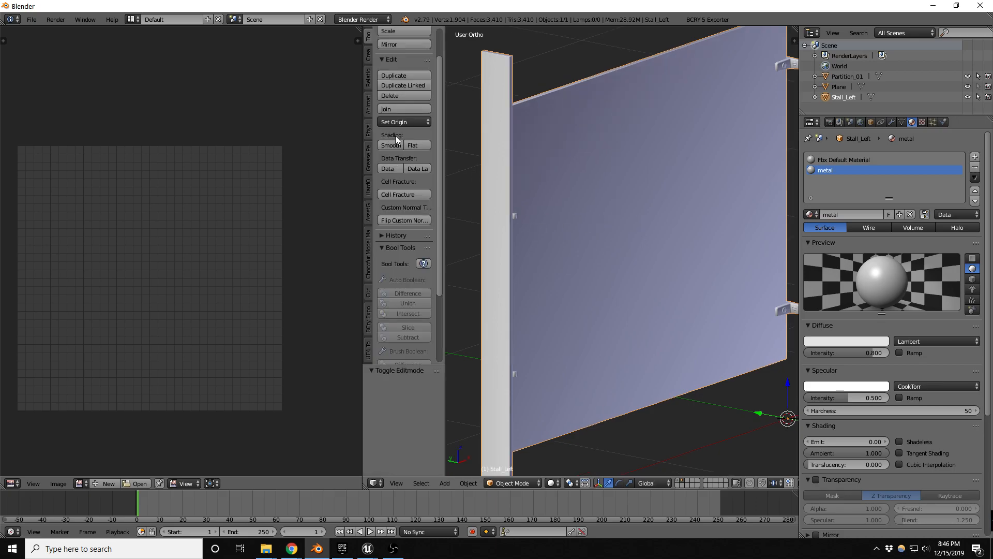
pyautogui.click(409, 144)
pyautogui.moveTo(534, 194); pyautogui.dragTo(514, 166, button='middle')
pyautogui.scroll(5, 509, 178)
pyautogui.scroll(-5, 529, 166)
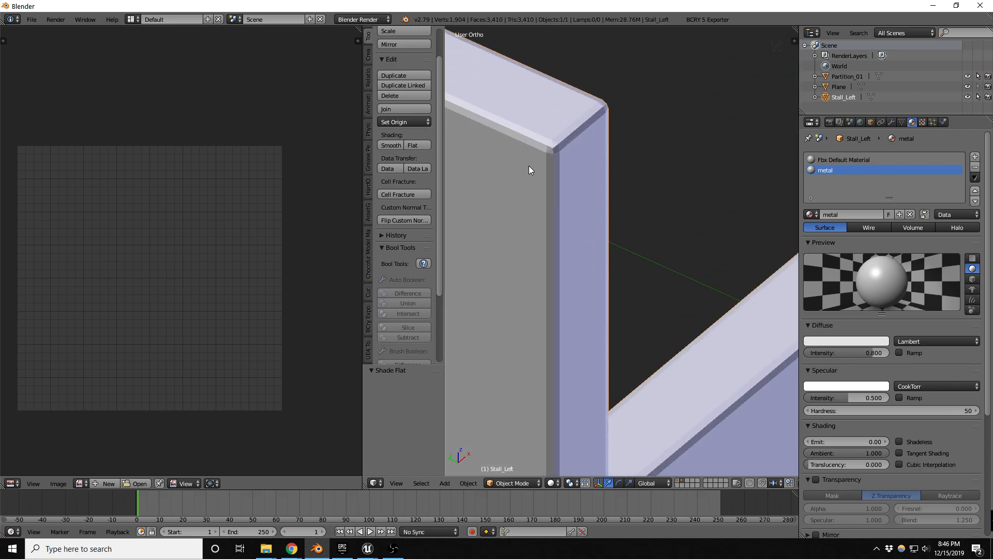
pyautogui.scroll(-3, 546, 165)
pyautogui.moveTo(536, 160); pyautogui.dragTo(658, 172, button='middle')
pyautogui.scroll(4, 692, 146)
pyautogui.scroll(-4, 647, 146)
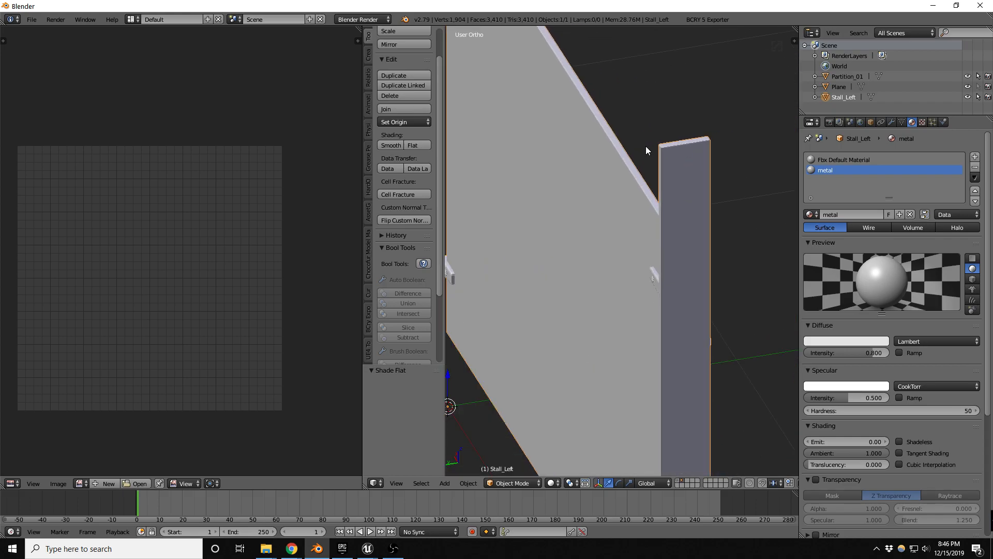
pyautogui.scroll(3, 643, 160)
pyautogui.scroll(-1, 642, 159)
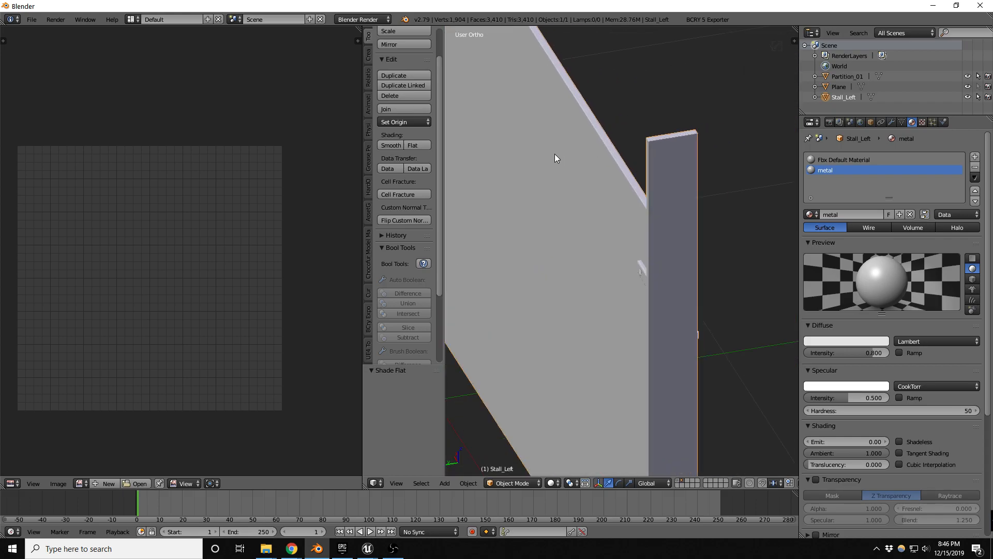
# - Export the selected wall as FBX, overwriting Stall_Left.FBX in the bathroom folder
pyautogui.click(32, 19)
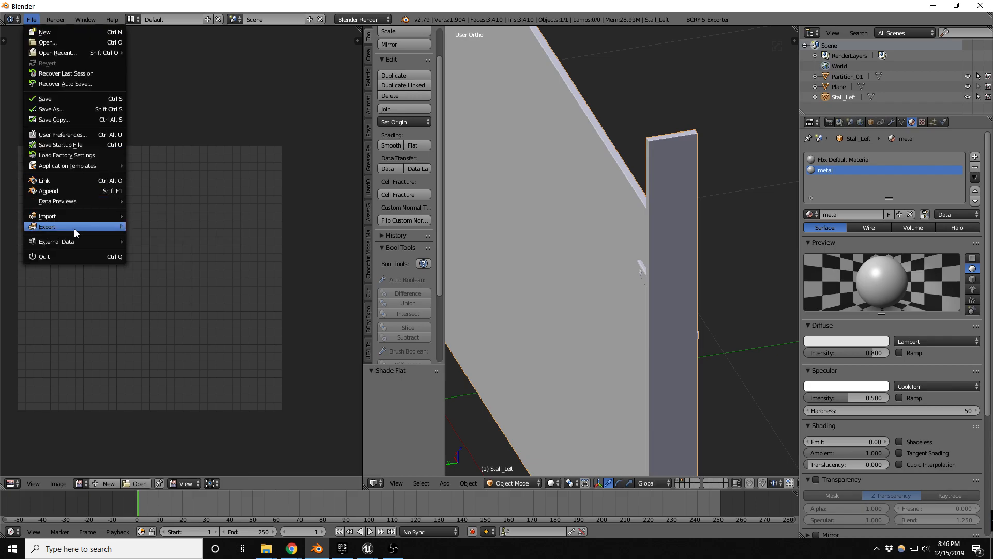
pyautogui.moveTo(73, 228)
pyautogui.click(156, 258)
pyautogui.scroll(5, 69, 439)
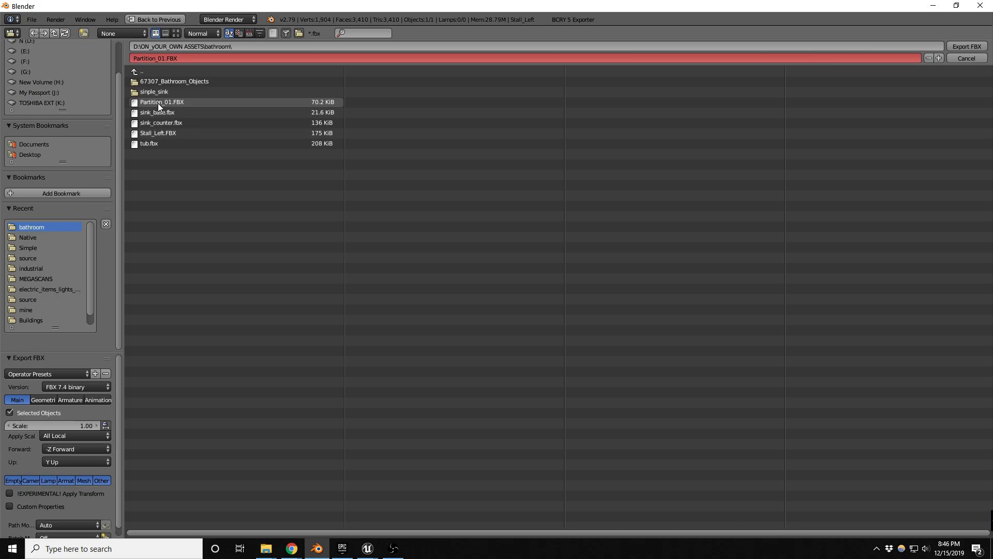
pyautogui.doubleClick(158, 133)
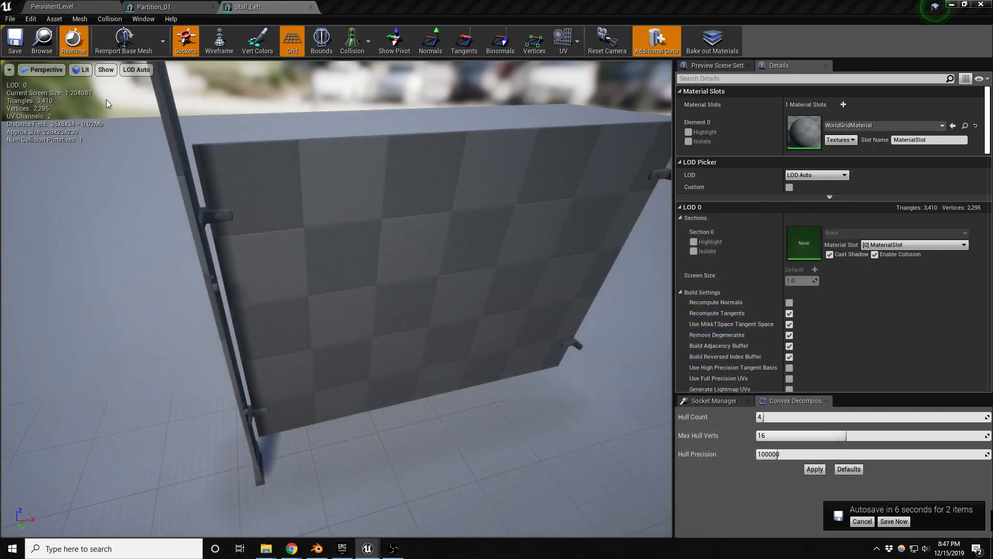
# - In Unreal Engine, reimport the Stall_Left base mesh from Stall_Left.FBX and reset its material slots to those of the FBX
pyautogui.click(124, 40)
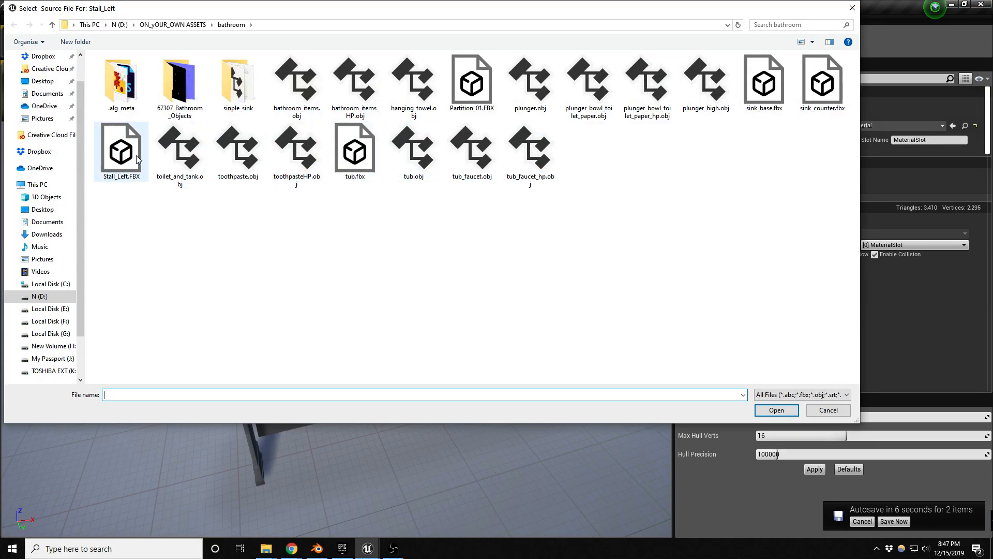
pyautogui.doubleClick(119, 154)
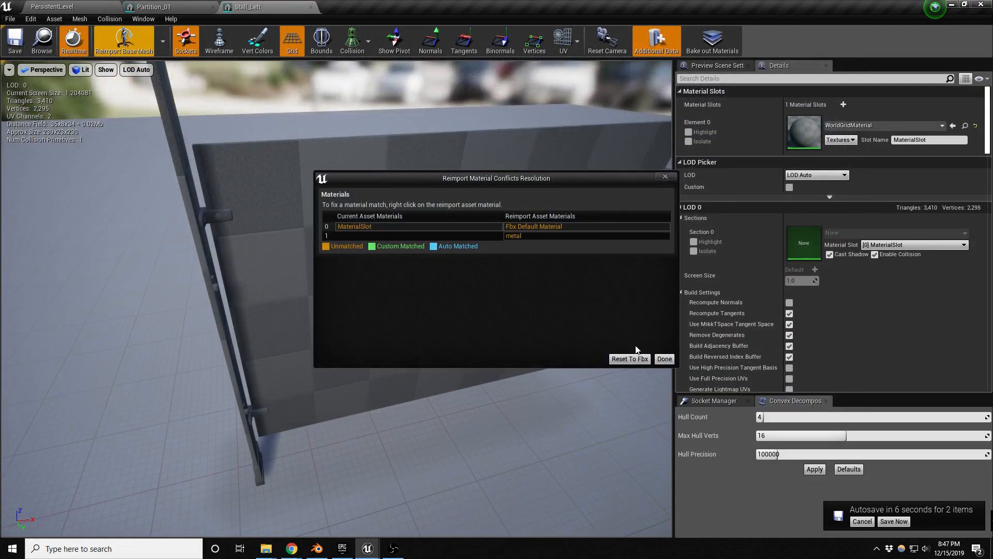
pyautogui.click(629, 359)
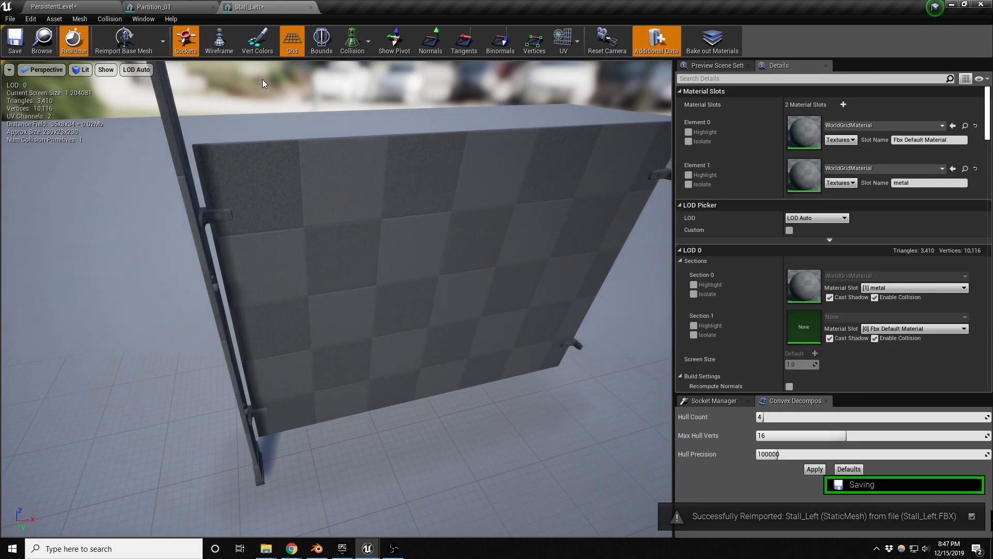
# - Using Partition_01's materials, assign MI_MetalPainted_regular_Inst to Stall_Left's Element 0 and MI_Metal_Base01_1 to Element 1
pyautogui.click(189, 8)
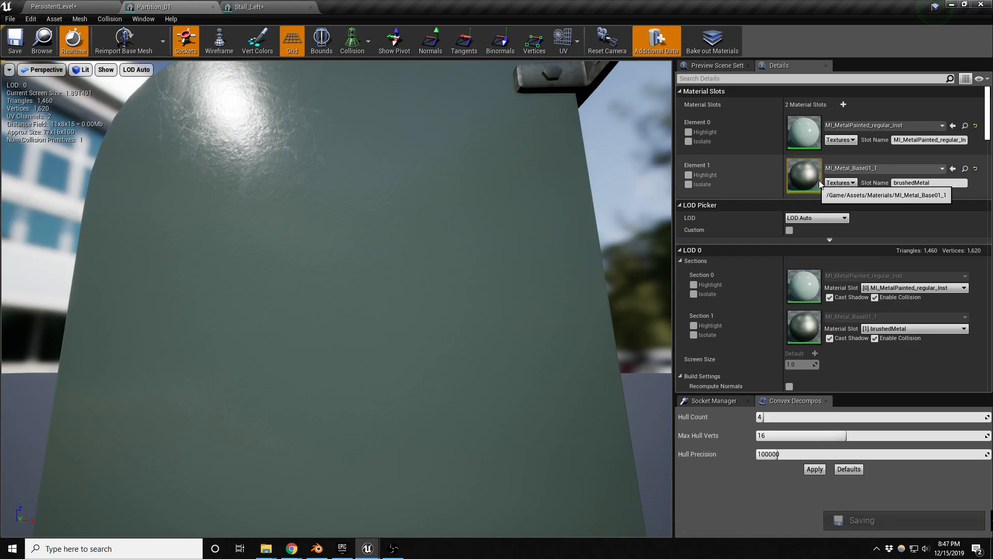
pyautogui.click(269, 7)
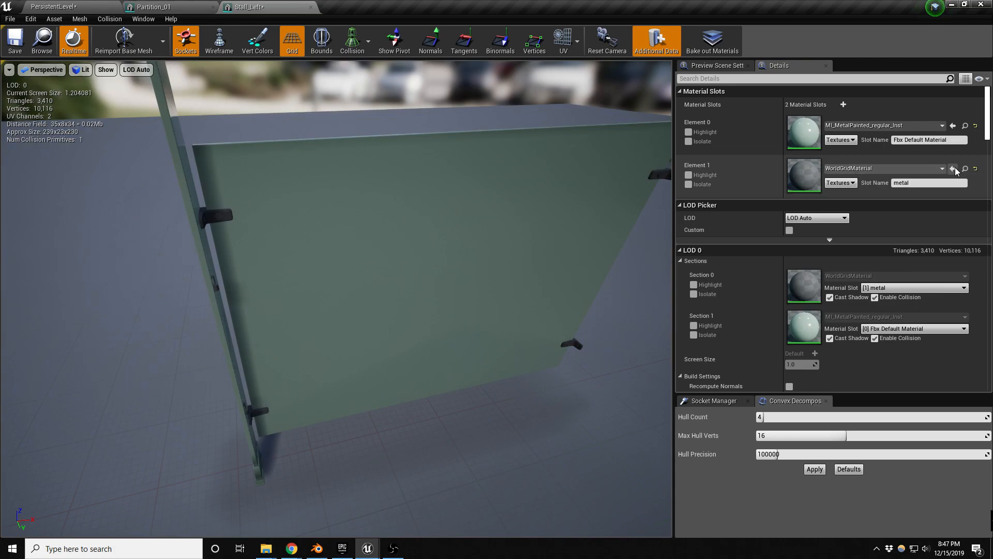
pyautogui.click(955, 168)
pyautogui.keyDown('alt'); pyautogui.moveTo(546, 207); pyautogui.dragTo(729, 165); pyautogui.keyUp('alt')
# - Return to the PersistentLevel and examine the stall walls with their new materials from several viewpoints
pyautogui.click(55, 7)
pyautogui.moveTo(383, 290); pyautogui.dragTo(419, 307, button='right')
pyautogui.moveTo(358, 239)
pyautogui.mouseDown(button='right')
pyautogui.moveTo(367, 234)
pyautogui.moveTo(359, 245)
pyautogui.mouseUp(button='right')
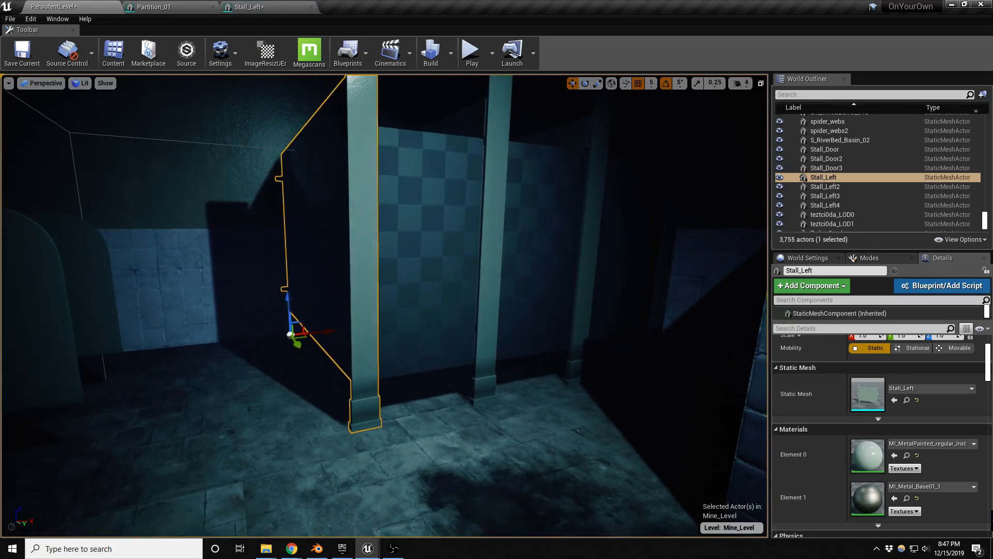
pyautogui.press('Escape')
pyautogui.moveTo(421, 247); pyautogui.dragTo(346, 229, button='right')
pyautogui.press('w')
pyautogui.click(350, 275)
pyautogui.press('s')
pyautogui.press('s')
pyautogui.press('a')
pyautogui.press('d')
pyautogui.moveTo(354, 280); pyautogui.dragTo(351, 300, button='right')
# - Rotate Stall_Door by -90 degrees about its vertical axis so that it stands open
pyautogui.click(407, 306)
pyautogui.moveTo(412, 306); pyautogui.dragTo(411, 322, button='right')
pyautogui.press('e')
pyautogui.moveTo(346, 496); pyautogui.dragTo(304, 497)
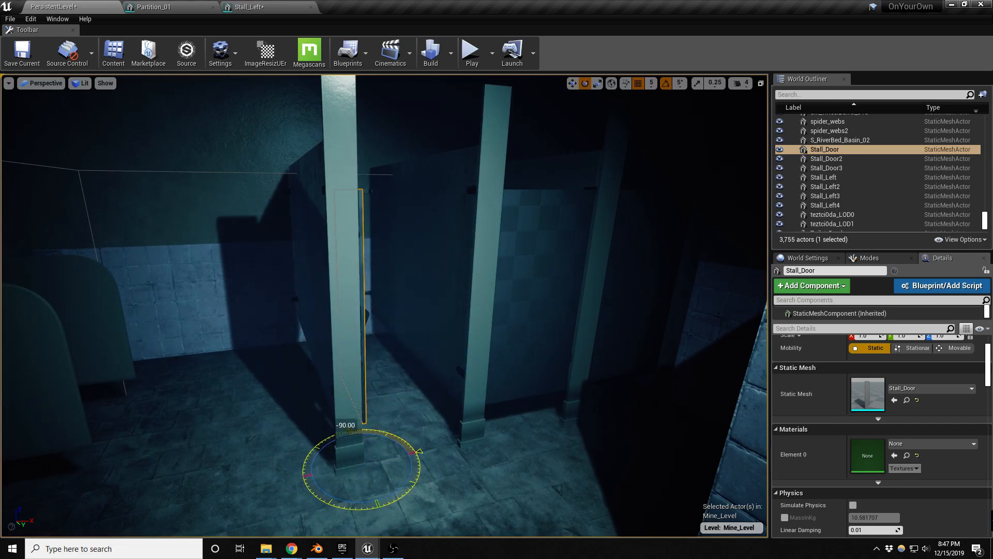
# - Rotate the second and third stall doors about their vertical axes so that both stand open
pyautogui.press('d')
pyautogui.moveTo(439, 447)
pyautogui.mouseDown(button='right')
pyautogui.moveTo(402, 445)
pyautogui.moveTo(463, 440)
pyautogui.moveTo(444, 454)
pyautogui.mouseUp(button='right')
pyautogui.press('w')
pyautogui.press('a')
pyautogui.click(518, 373)
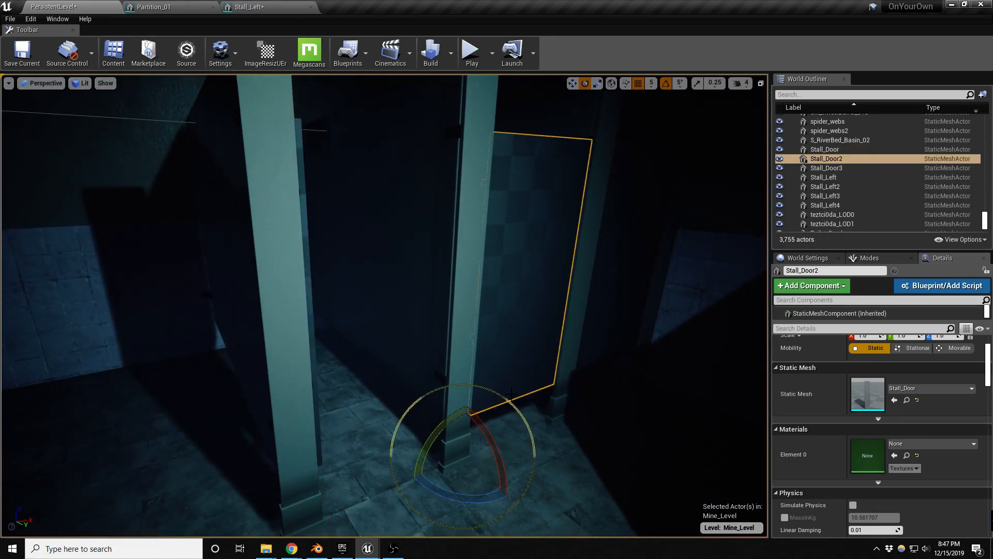
pyautogui.moveTo(510, 435); pyautogui.dragTo(480, 421)
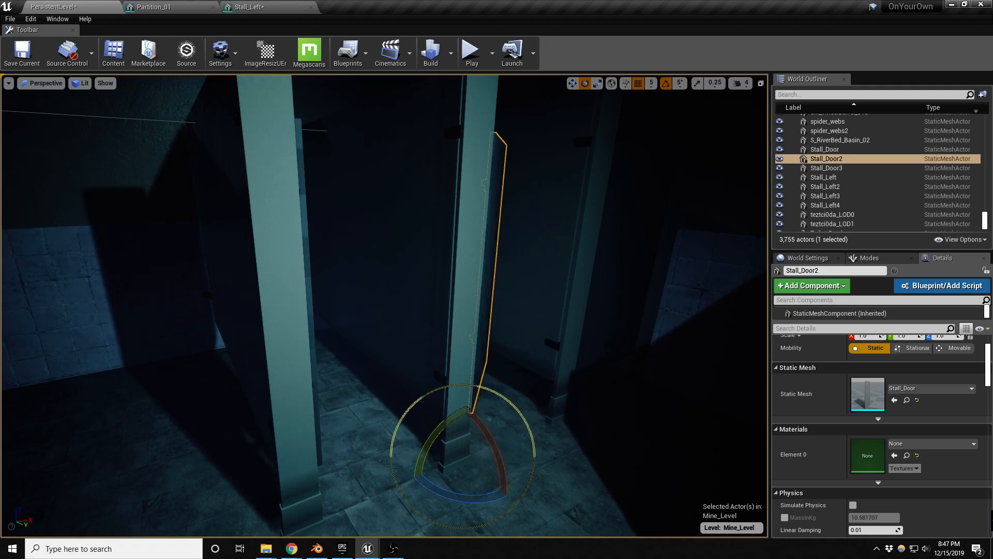
pyautogui.click(569, 373)
pyautogui.moveTo(600, 396); pyautogui.dragTo(522, 393)
# - Inspect the first stall's opened door and hinges up close, and save the Mine_Level map
pyautogui.moveTo(435, 421); pyautogui.dragTo(429, 401, button='right')
pyautogui.press('Escape')
pyautogui.press('s')
pyautogui.press('w')
pyautogui.press('w')
pyautogui.press('s')
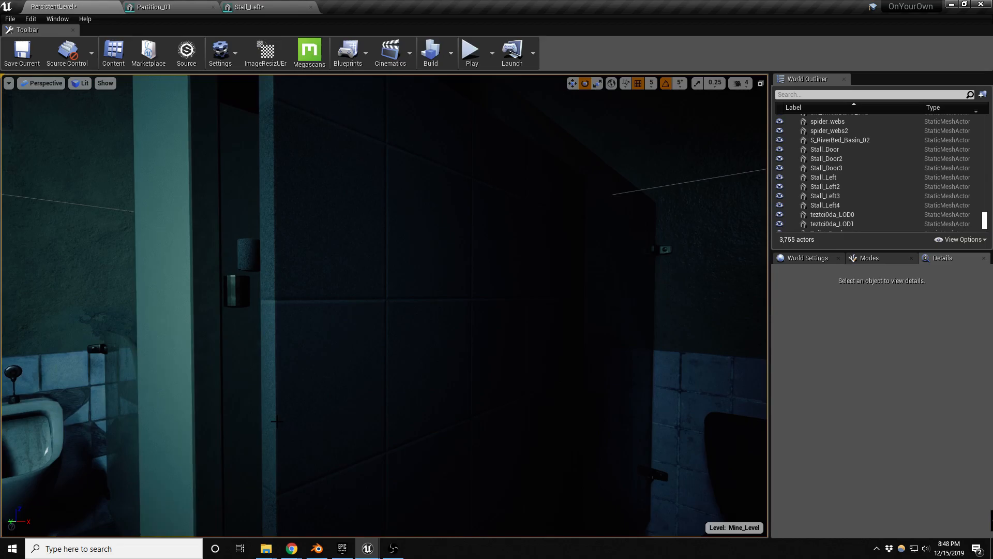
pyautogui.click(277, 420)
pyautogui.moveTo(277, 420); pyautogui.dragTo(277, 421, button='right')
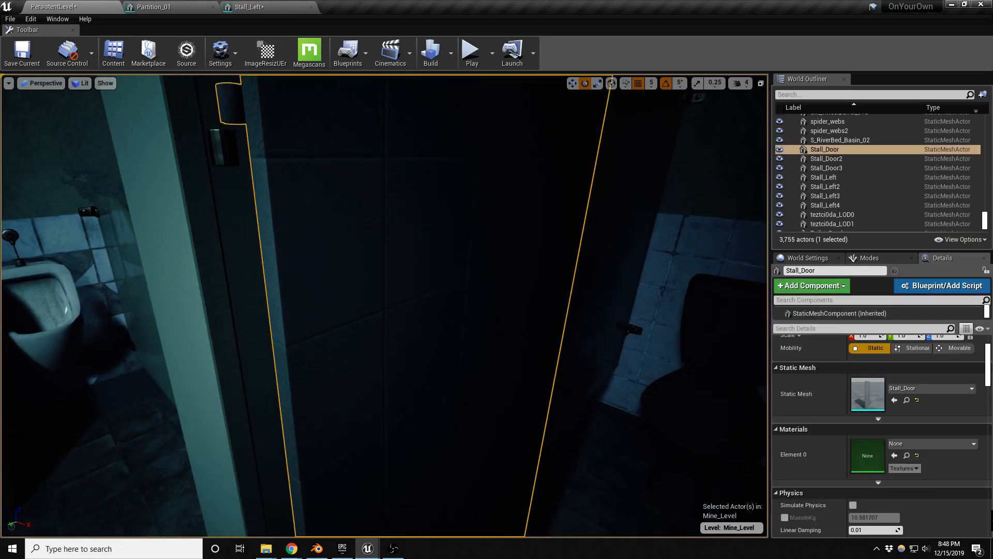
pyautogui.moveTo(282, 379); pyautogui.dragTo(282, 379, button='right')
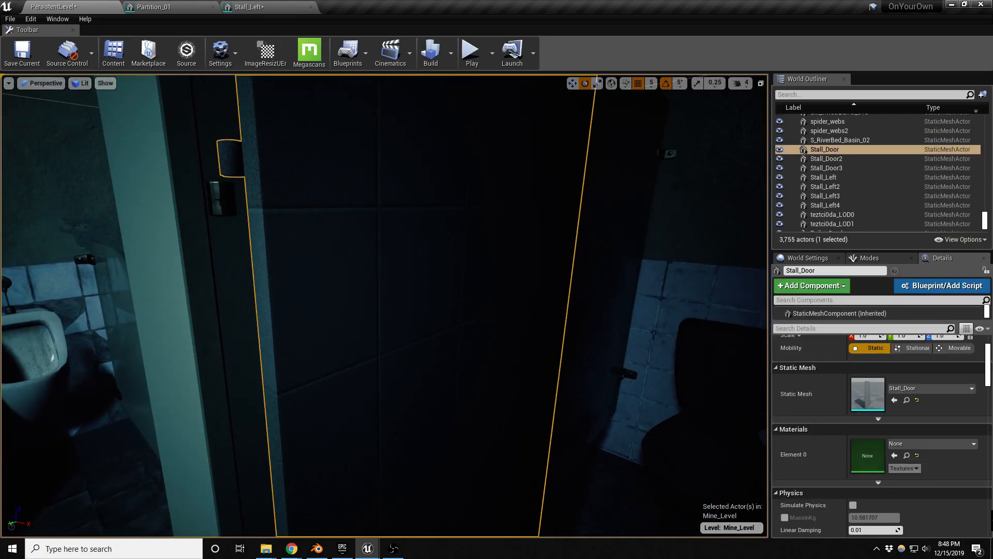
pyautogui.hotkey('ctrl', 's')
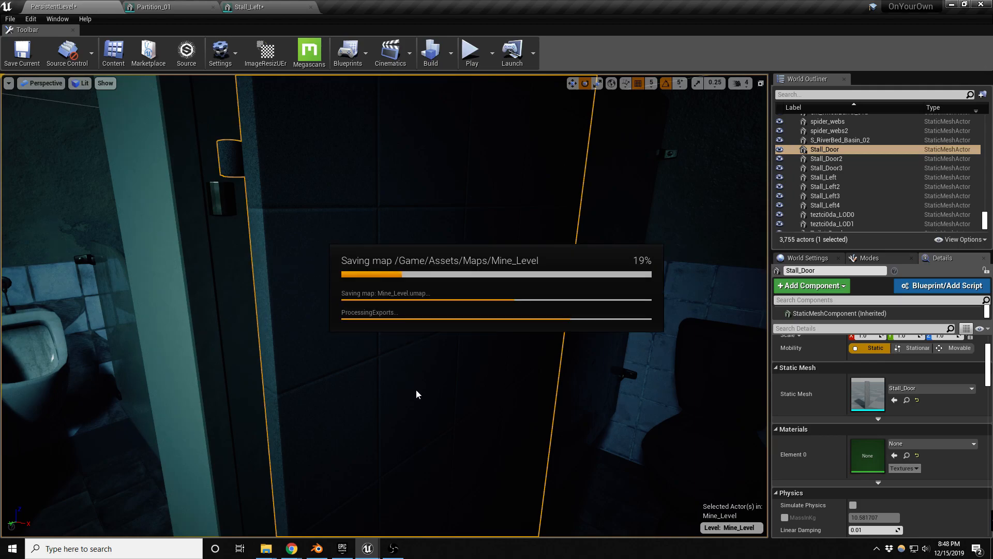
# - Select the first Stall_Left wall and examine how the open stalls look inside
pyautogui.moveTo(385, 305); pyautogui.dragTo(334, 235, button='right')
pyautogui.click(314, 380)
pyautogui.moveTo(314, 381)
pyautogui.mouseDown(button='right')
pyautogui.moveTo(331, 362)
pyautogui.moveTo(316, 390)
pyautogui.mouseUp(button='right')
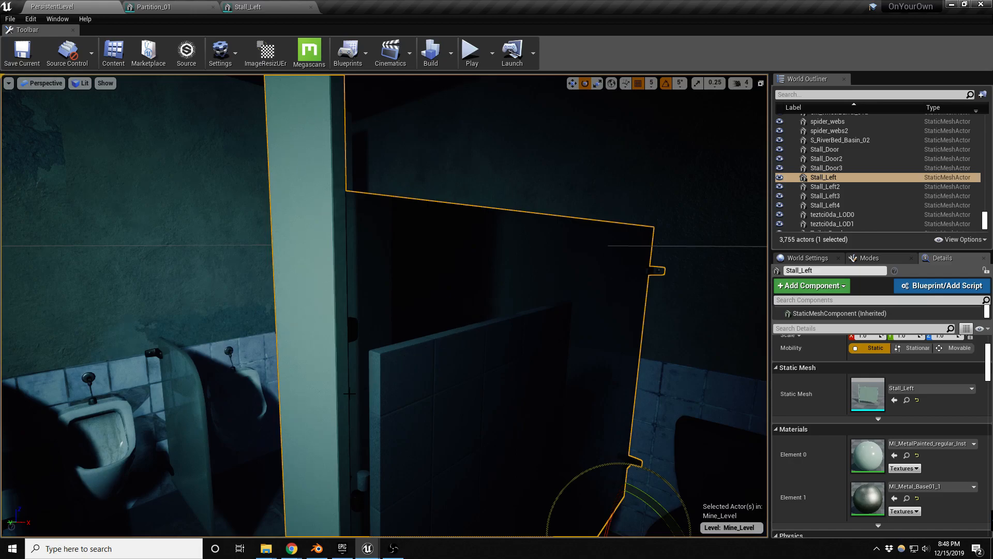
pyautogui.moveTo(209, 368); pyautogui.dragTo(191, 368, button='right')
pyautogui.moveTo(261, 433); pyautogui.dragTo(261, 433, button='right')
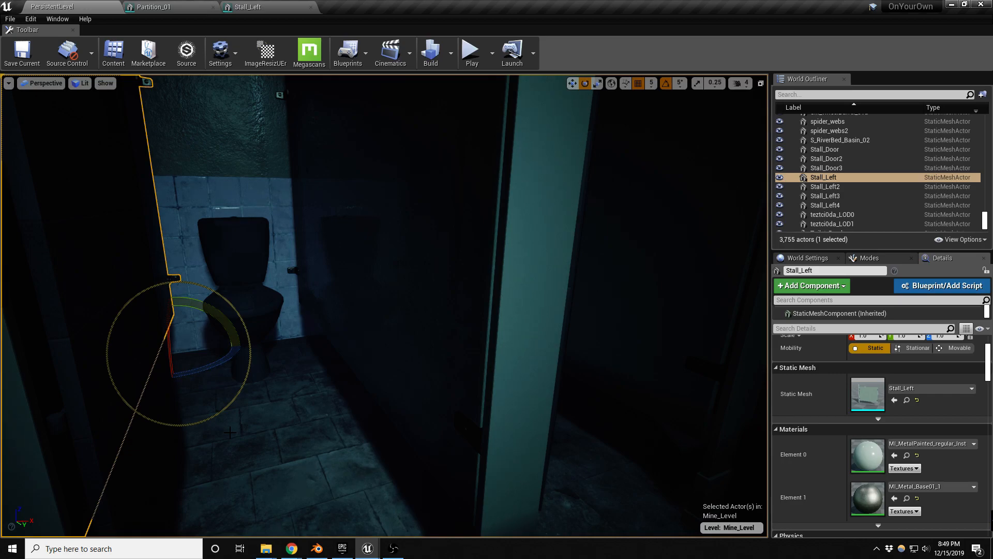
pyautogui.moveTo(311, 426); pyautogui.dragTo(312, 426, button='right')
# - Switch to Blender and maximize the 3D view, framing the stall wall's brackets
pyautogui.click(316, 548)
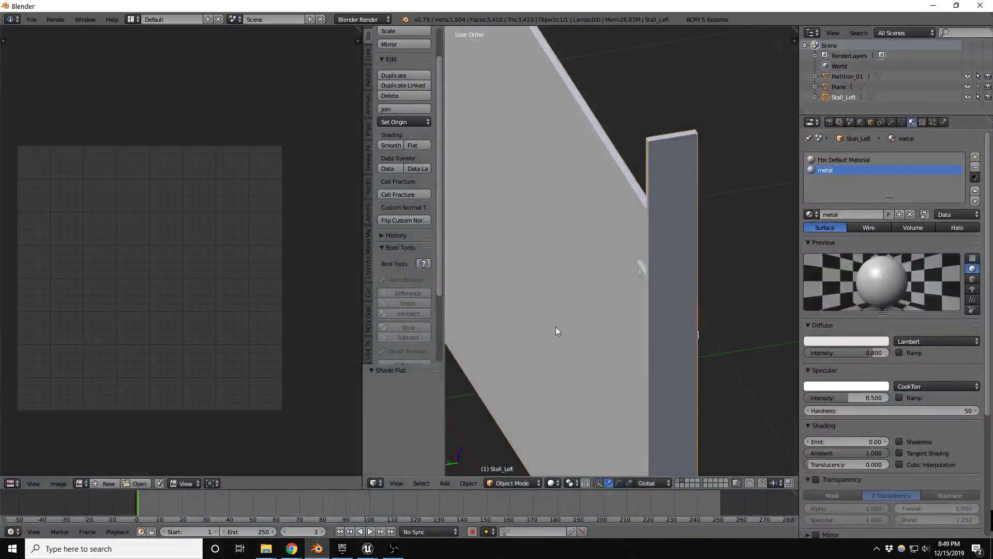
pyautogui.hotkey('shift', 'space')
pyautogui.scroll(-2, 604, 304)
pyautogui.moveTo(555, 341); pyautogui.dragTo(575, 344, button='middle')
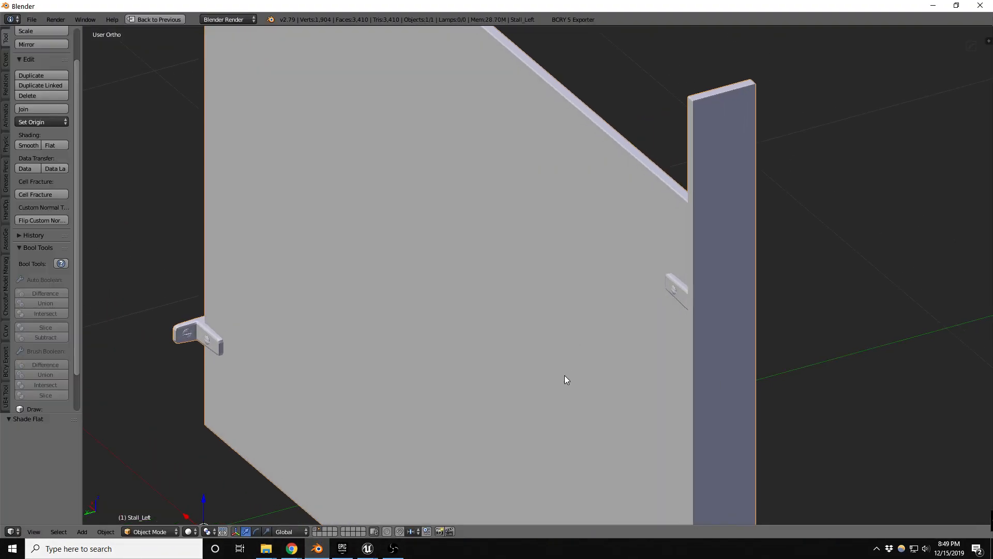
pyautogui.scroll(-3, 565, 363)
pyautogui.scroll(12, 612, 361)
pyautogui.scroll(-6, 633, 337)
# - Separate the selected bracket geometry from Stall_Left into its own object
pyautogui.press('Tab')
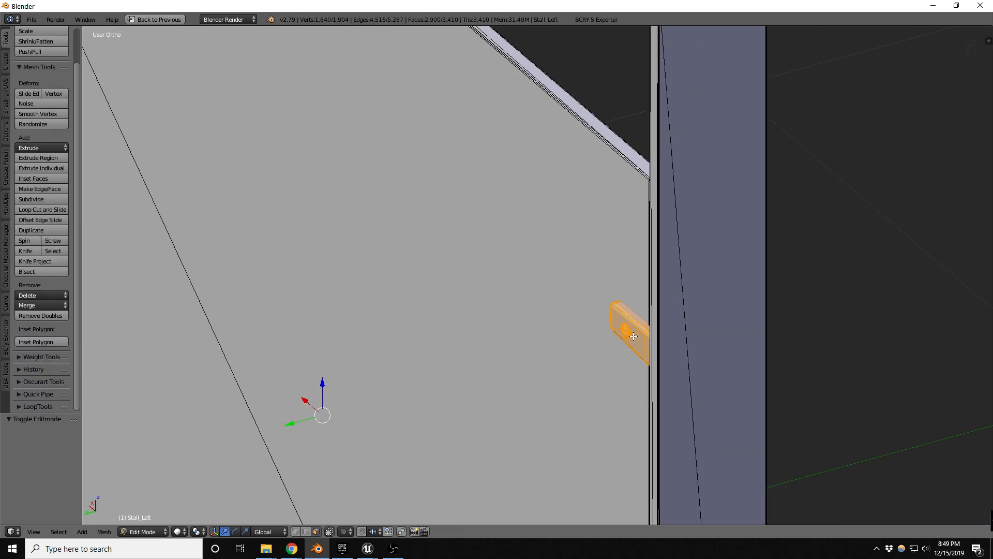
pyautogui.scroll(-5, 633, 336)
pyautogui.press('p')
pyautogui.click(630, 336)
pyautogui.press('Tab')
# - Sharpen the separated brackets object with the Hard Ops (S) Sharpen operation
pyautogui.click(630, 337)
pyautogui.scroll(2, 630, 336)
pyautogui.scroll(5, 630, 336)
pyautogui.press('q')
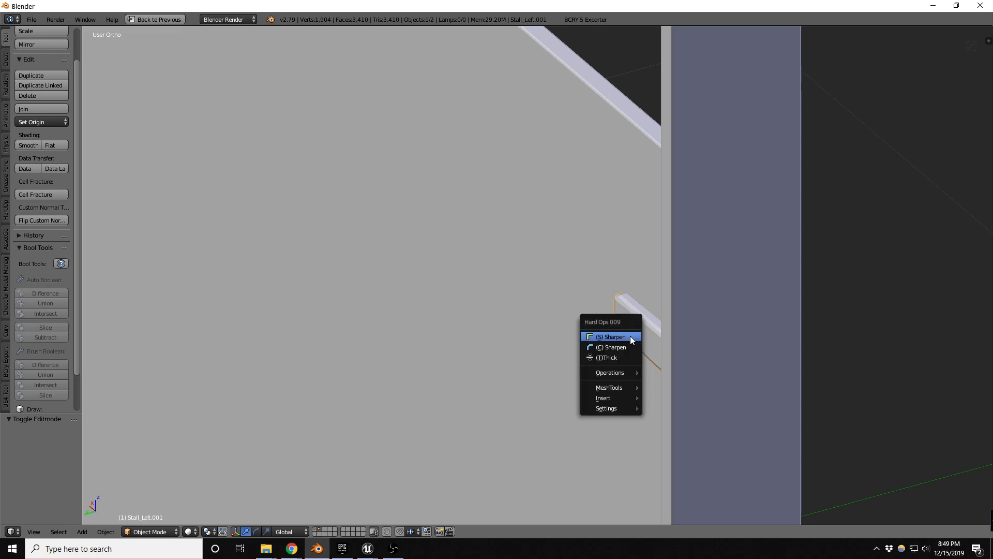
pyautogui.click(624, 341)
pyautogui.scroll(-5, 614, 361)
# - Convert all triangles of the Stall_Left panel and post to quads, and check the topology in wireframe display
pyautogui.rightClick(632, 286)
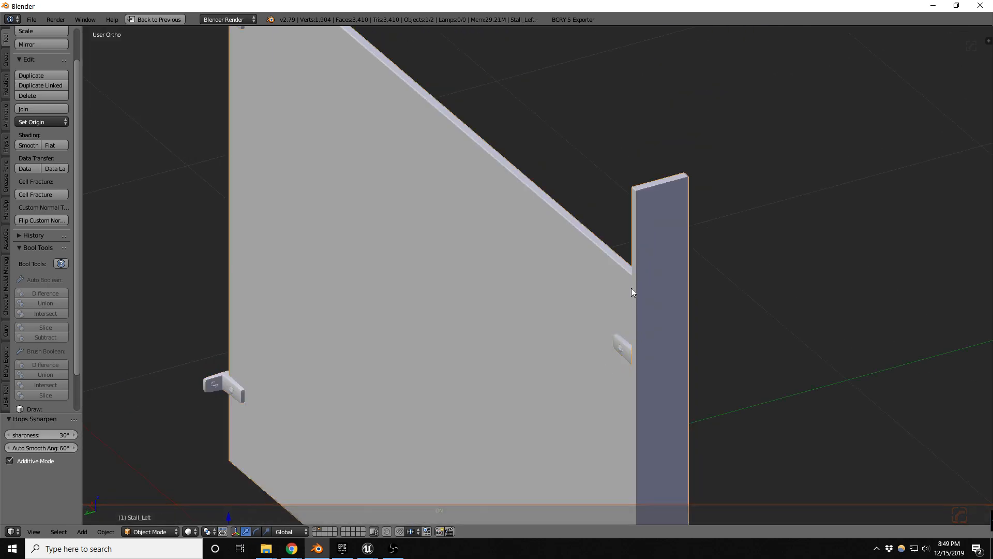
pyautogui.scroll(-3, 616, 330)
pyautogui.press('Tab')
pyautogui.scroll(6, 626, 268)
pyautogui.scroll(5, 640, 236)
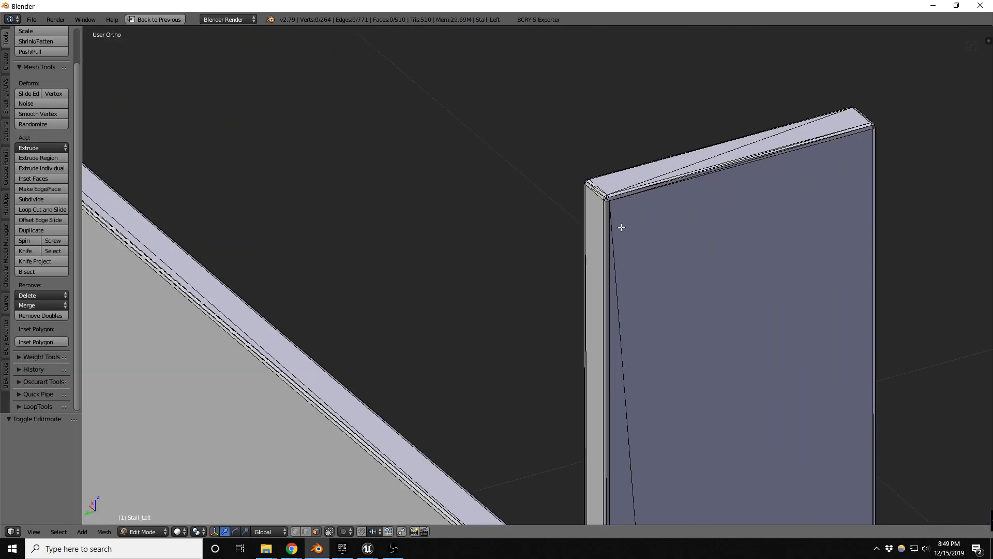
pyautogui.scroll(-5, 647, 166)
pyautogui.press('a')
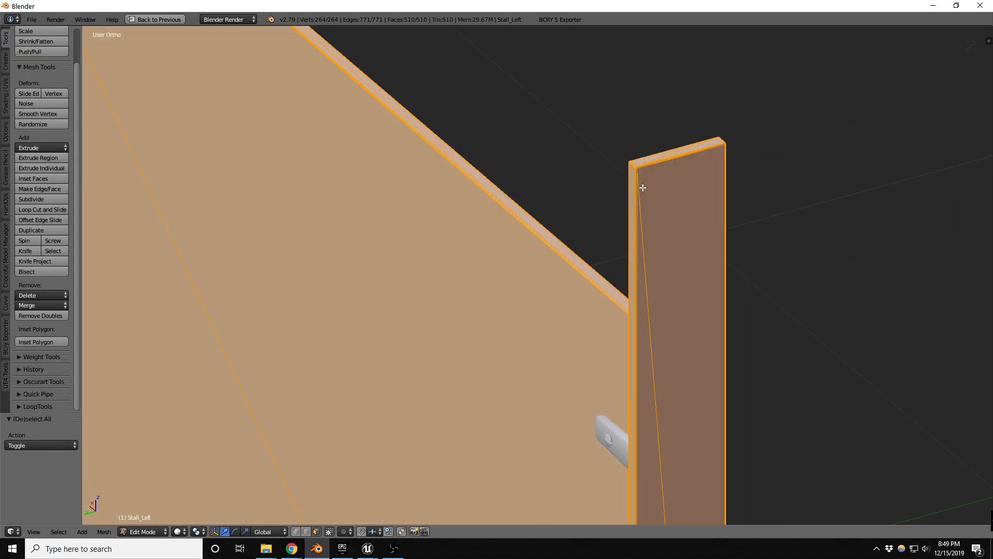
pyautogui.hotkey('alt', 'j')
pyautogui.scroll(-5, 629, 168)
pyautogui.moveTo(616, 213); pyautogui.dragTo(597, 226, button='middle')
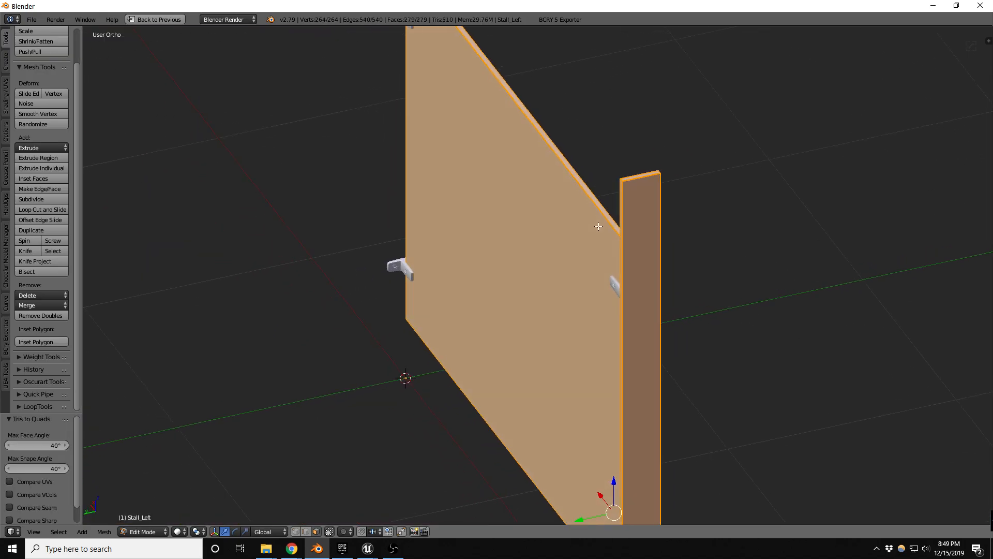
pyautogui.press('z')
pyautogui.press('z')
pyautogui.scroll(4, 616, 238)
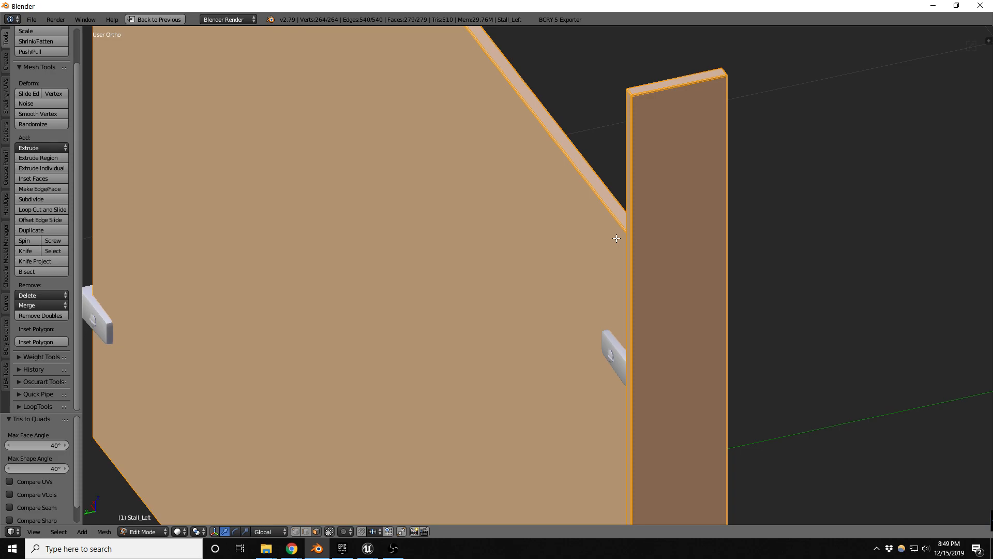
# - Inspect the bevelled top corner of the Stall_Left post in Edit and Object mode, and display the object's transform properties
pyautogui.scroll(2, 637, 60)
pyautogui.scroll(3, 637, 122)
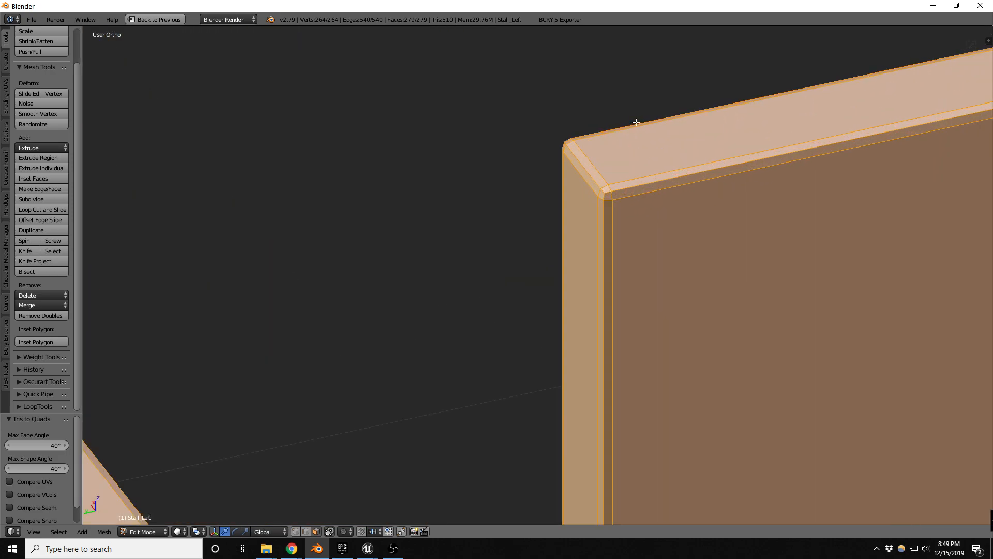
pyautogui.scroll(-3, 642, 150)
pyautogui.press('Tab')
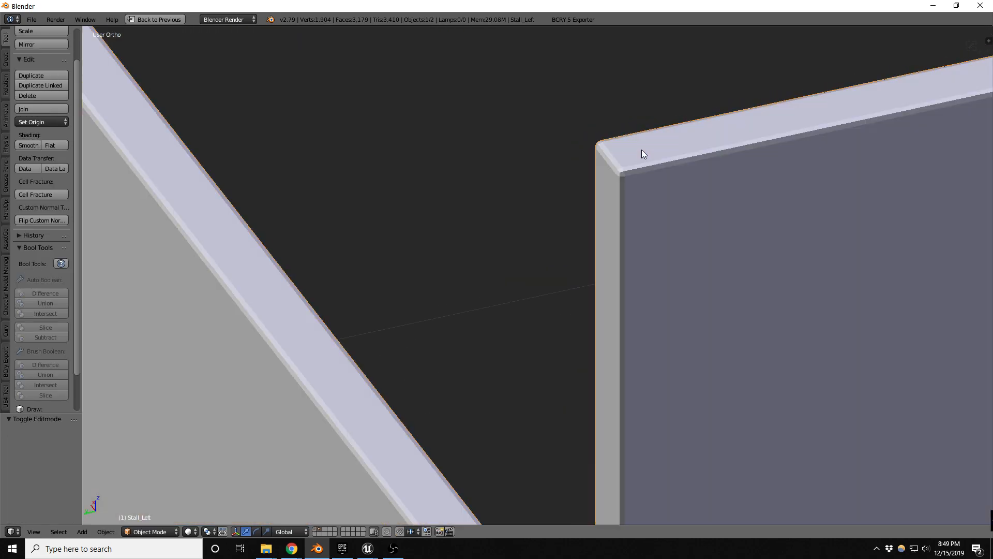
pyautogui.scroll(-3, 330, 255)
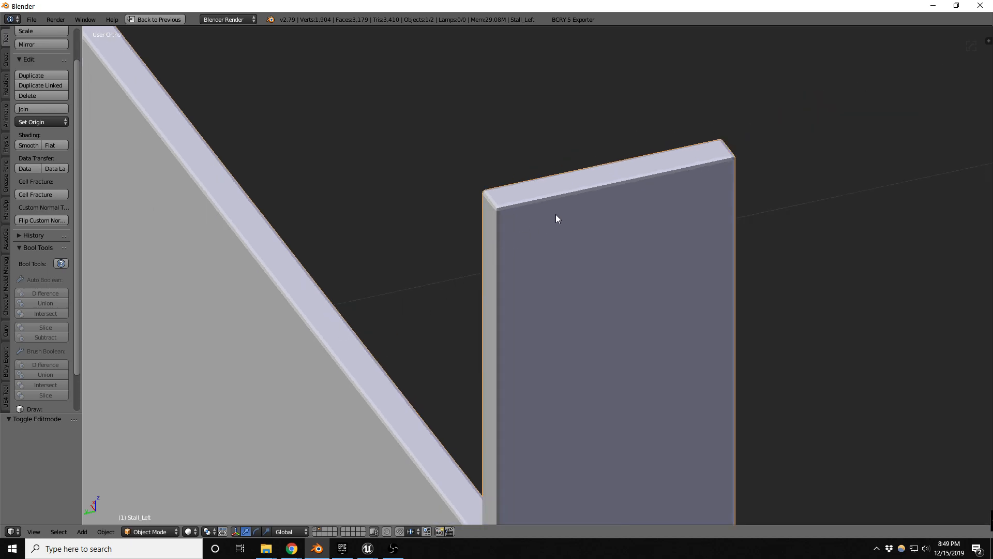
pyautogui.scroll(5, 530, 195)
pyautogui.hotkey('ctrl', 'space')
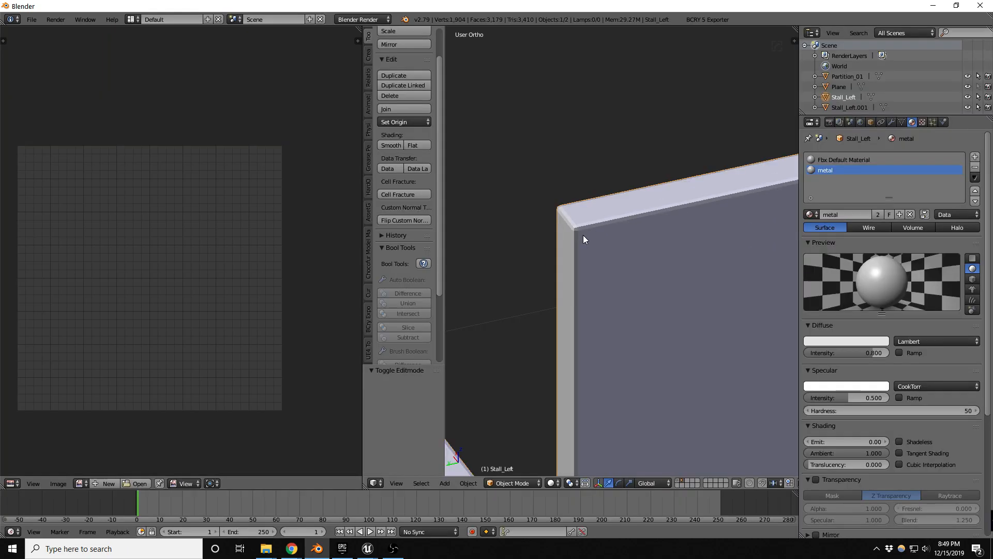
pyautogui.press('t')
pyautogui.scroll(-3, 514, 182)
pyautogui.press('Tab')
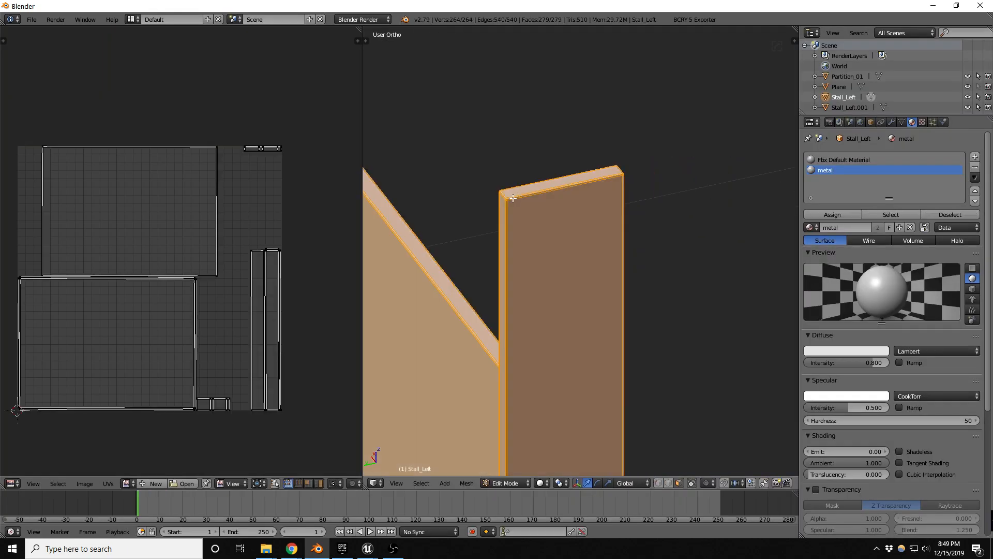
pyautogui.press('a')
pyautogui.scroll(5, 513, 197)
pyautogui.press('n')
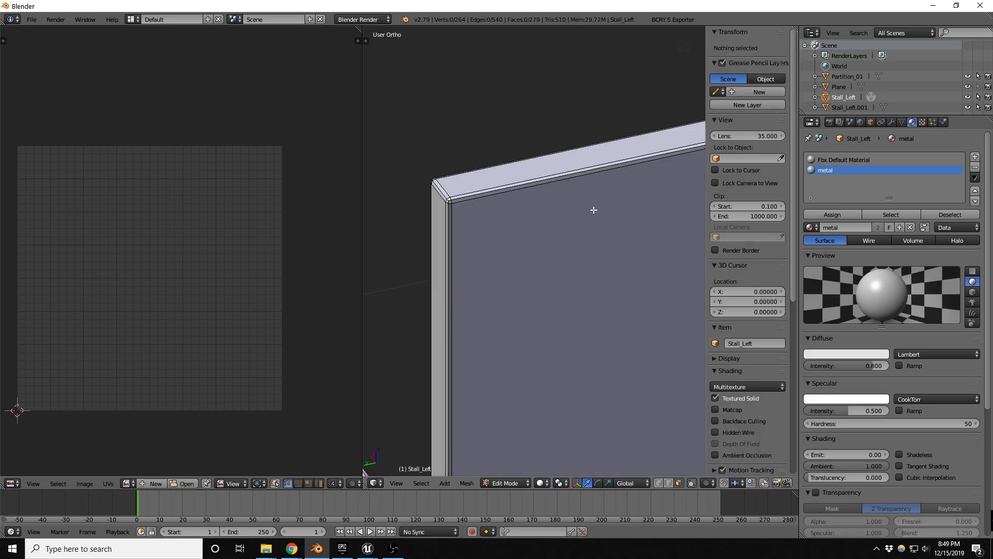
pyautogui.press('a')
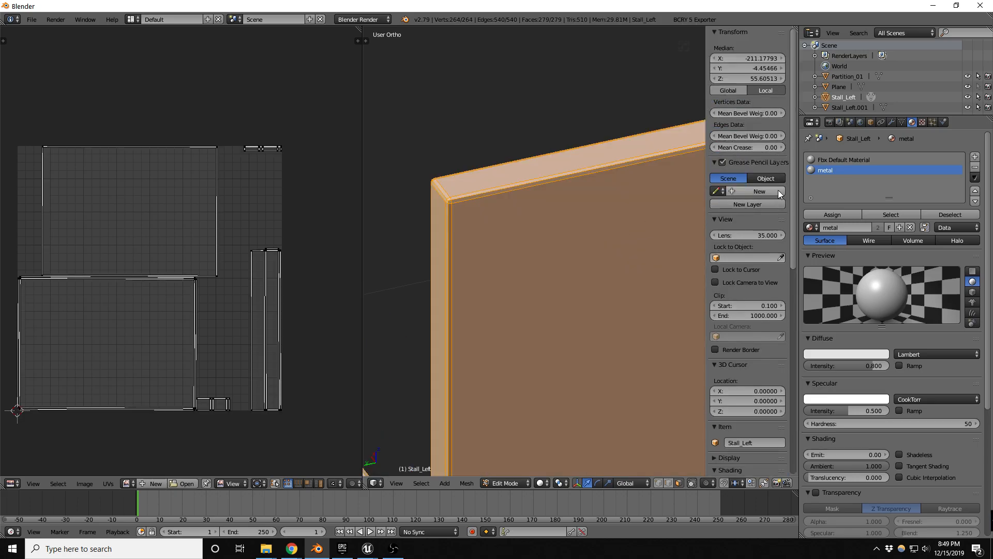
pyautogui.press('Tab')
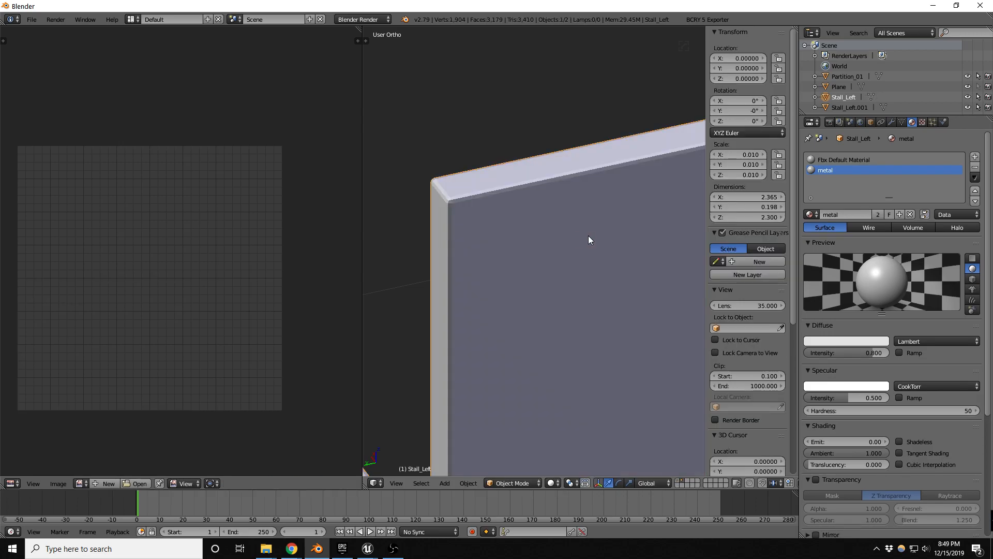
# - Try a Hard Ops operation on Stall_Left, check the whole stall wall in the maximized 3D view, and undo the operation
pyautogui.moveTo(464, 199); pyautogui.dragTo(539, 162, button='middle')
pyautogui.press('q')
pyautogui.click(462, 198)
pyautogui.hotkey('ctrl', 'space')
pyautogui.scroll(-6, 541, 160)
pyautogui.moveTo(497, 264); pyautogui.dragTo(504, 236, button='middle')
pyautogui.scroll(-4, 504, 236)
pyautogui.scroll(1, 504, 236)
pyautogui.hotkey('ctrl', 'z')
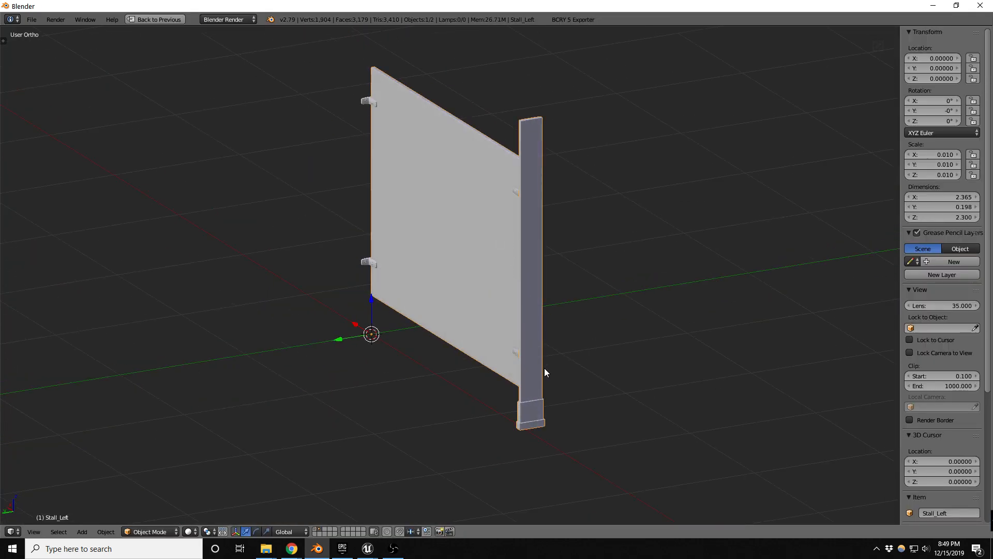
# - Examine the bevels around the stepped base and the top corner of the Stall_Left post in both modes
pyautogui.scroll(6, 504, 404)
pyautogui.scroll(2, 599, 415)
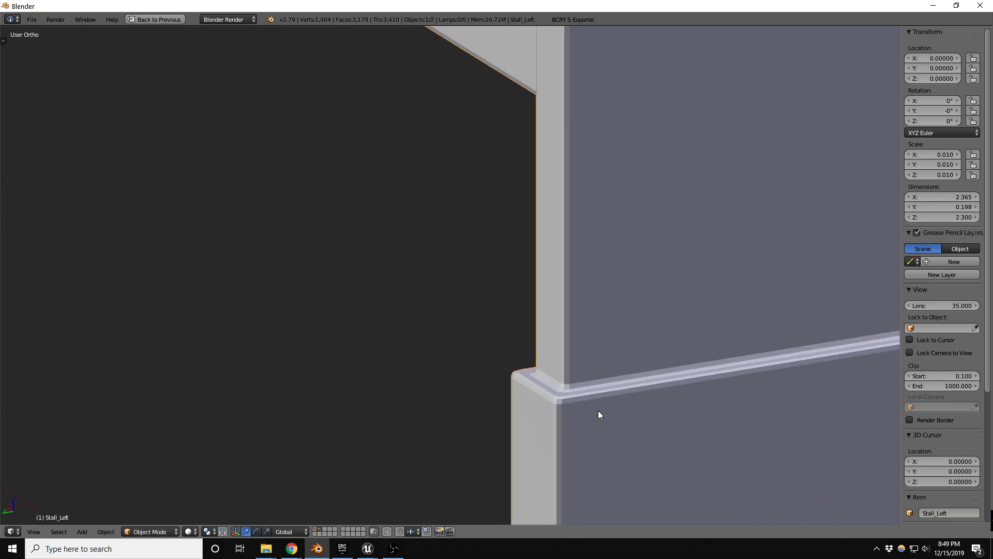
pyautogui.scroll(-5, 557, 381)
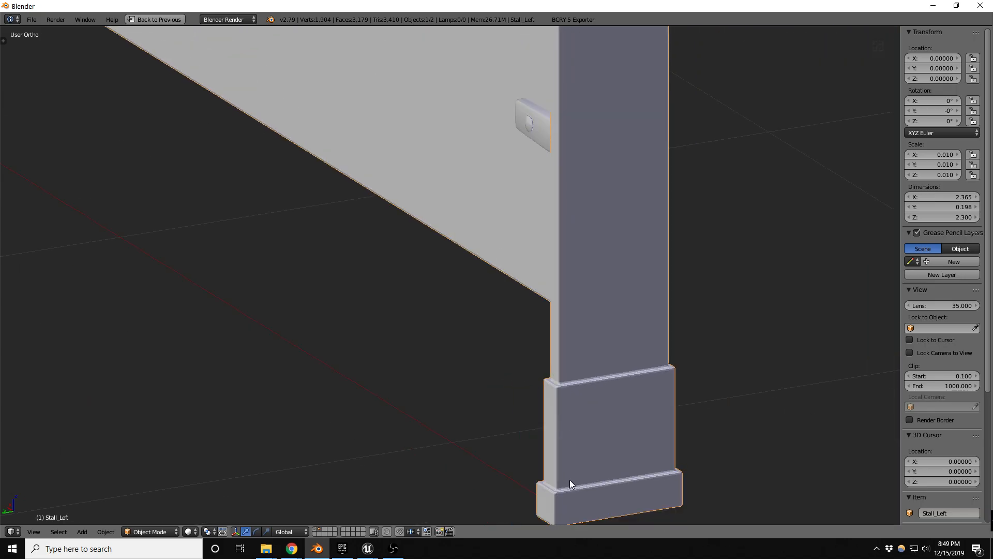
pyautogui.scroll(3, 569, 482)
pyautogui.press('Tab')
pyautogui.press('Tab')
pyautogui.press('Tab')
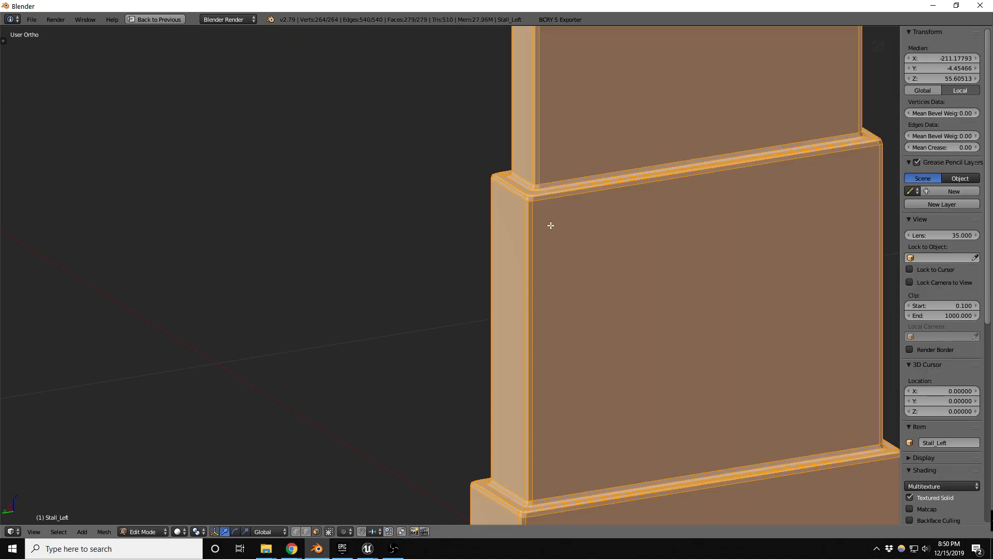
pyautogui.scroll(4, 541, 186)
pyautogui.press('Tab')
pyautogui.scroll(-6, 534, 321)
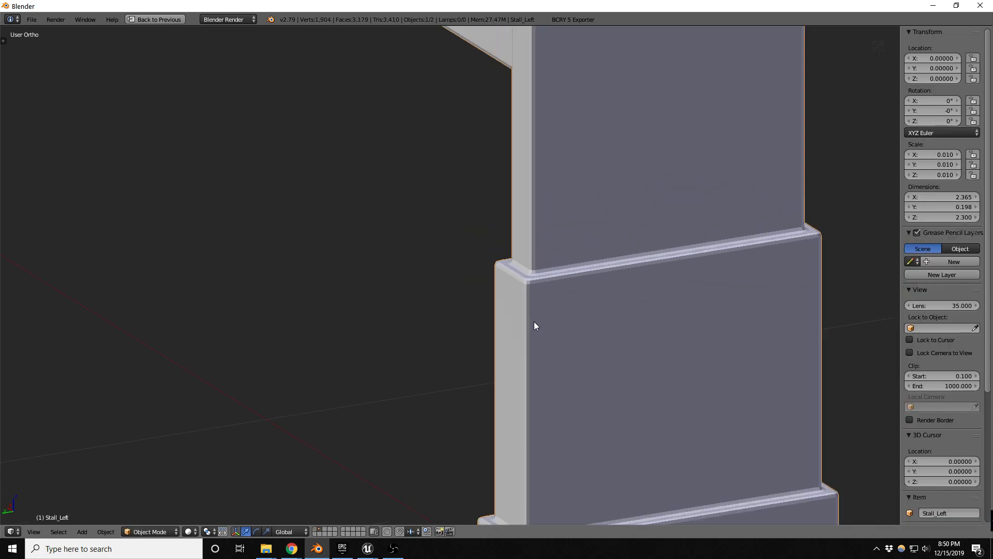
pyautogui.scroll(-6, 568, 412)
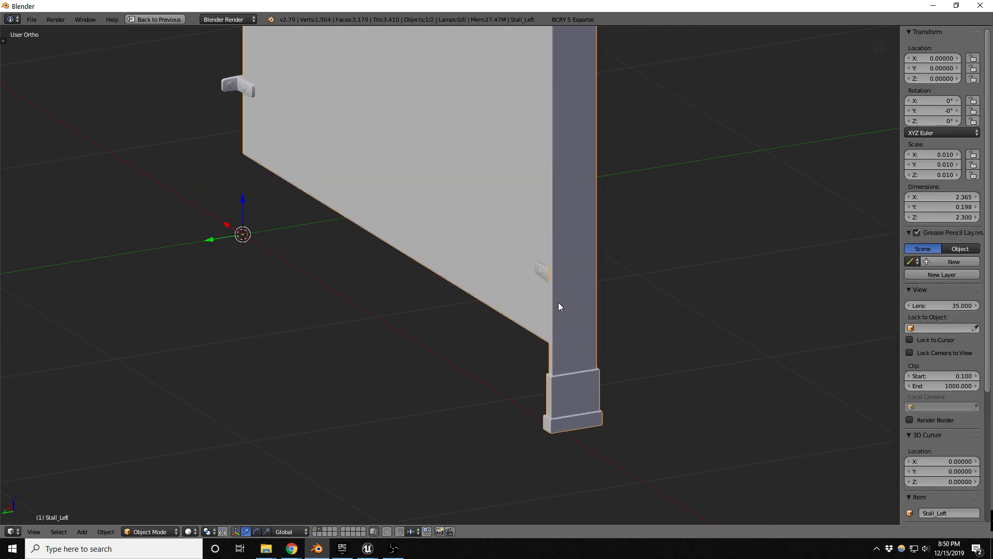
pyautogui.moveTo(574, 84); pyautogui.dragTo(561, 374, button='middle')
pyautogui.scroll(12, 539, 309)
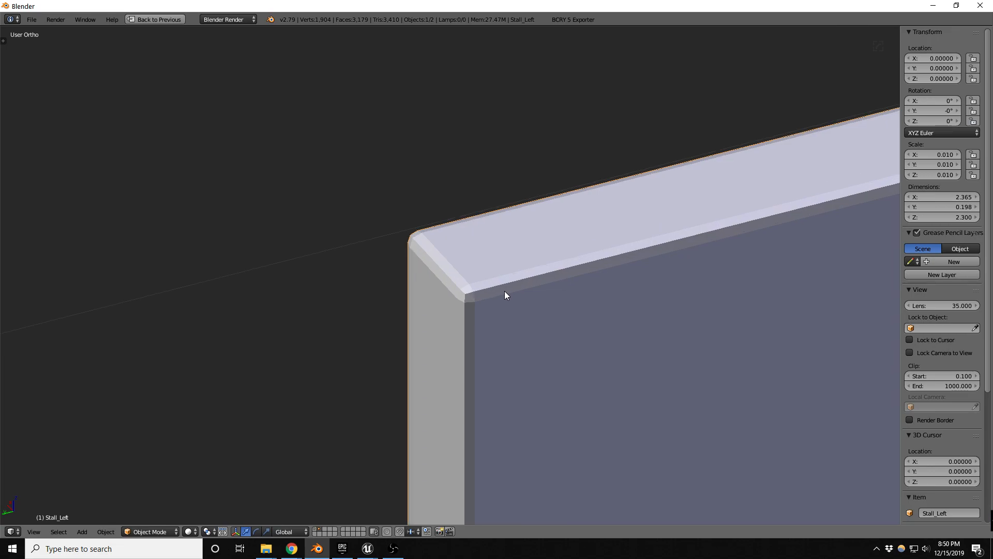
pyautogui.scroll(-2, 611, 238)
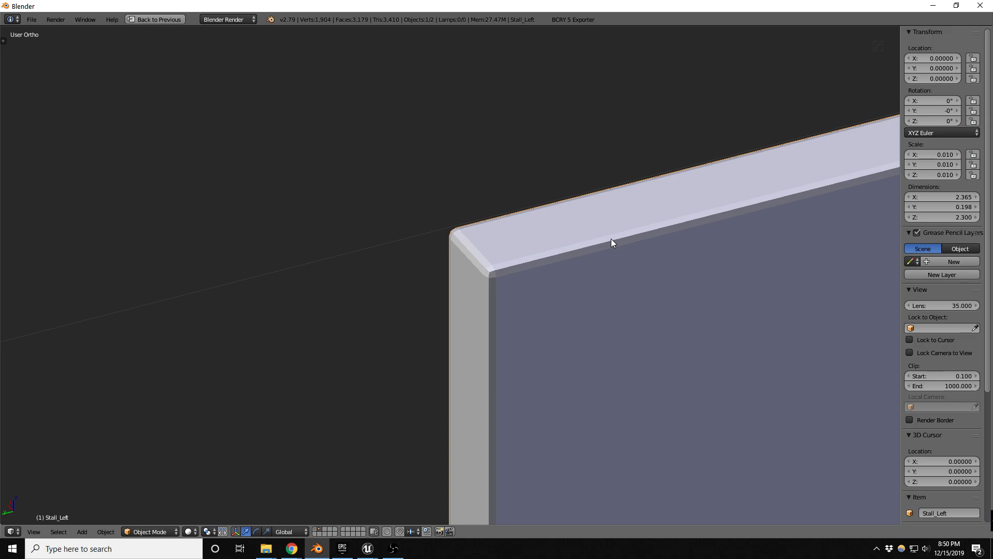
pyautogui.scroll(-8, 590, 169)
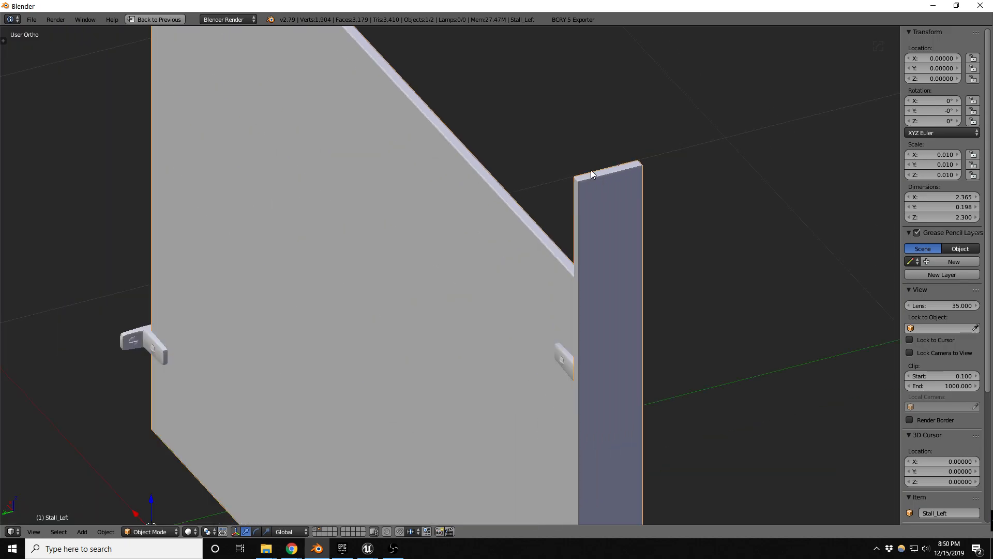
pyautogui.scroll(-2, 483, 305)
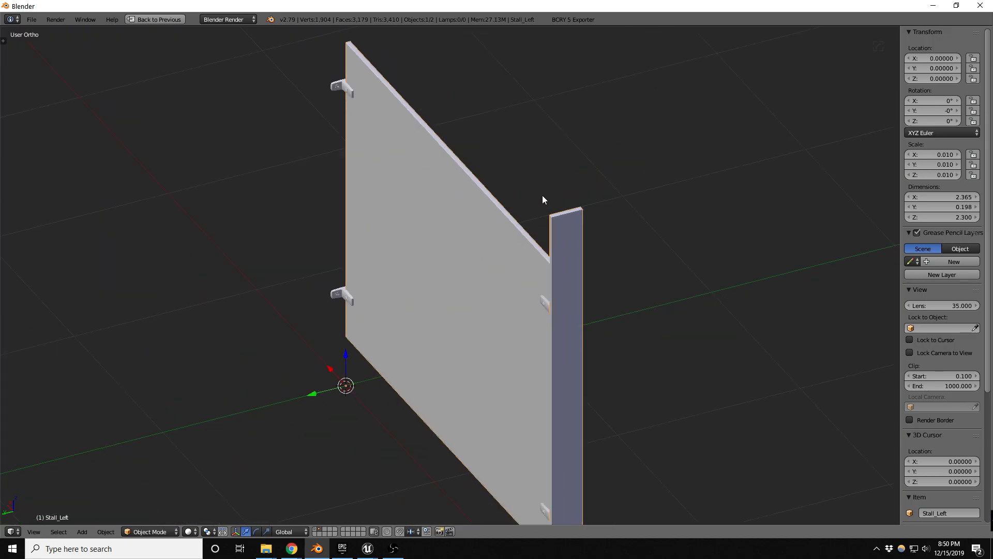
# - Select the face loops around the thin sides of the Stall_Left panel and post, and delete those faces
pyautogui.scroll(5, 554, 217)
pyautogui.press('Tab')
pyautogui.scroll(5, 572, 228)
pyautogui.hotkey('ctrl', 'Tab')
pyautogui.click(567, 238)
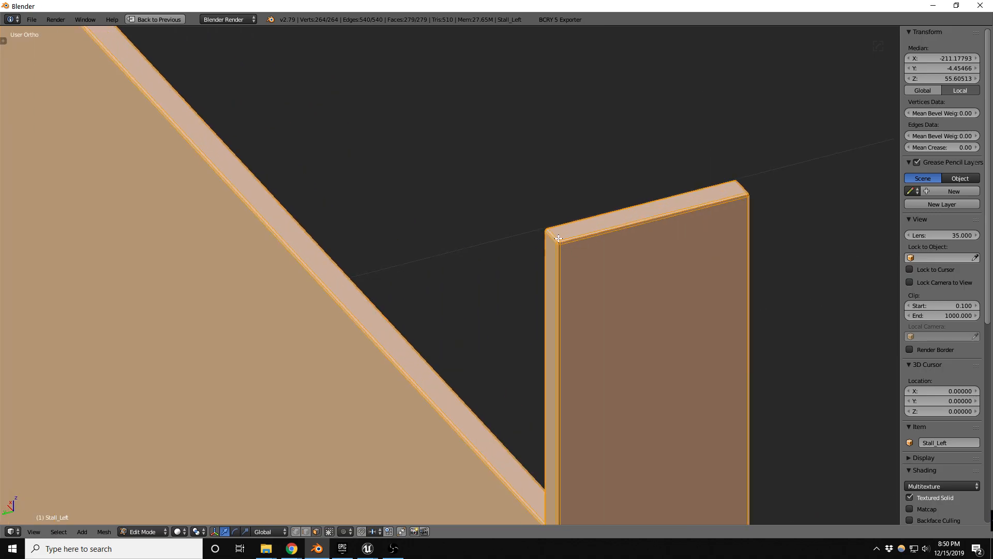
pyautogui.keyDown('alt'); pyautogui.rightClick(557, 239); pyautogui.keyUp('alt')
pyautogui.scroll(-4, 475, 388)
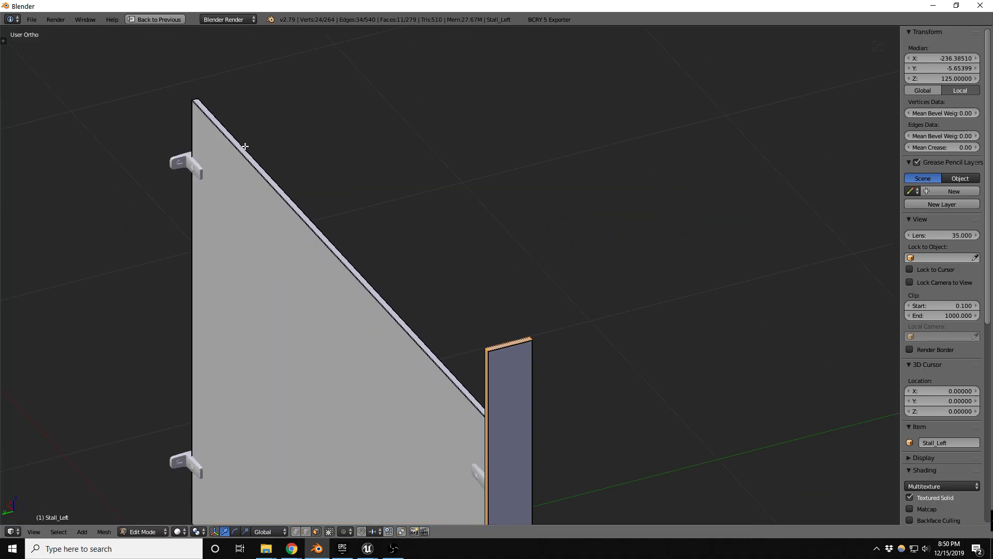
pyautogui.scroll(5, 168, 86)
pyautogui.keyDown('alt'); pyautogui.keyDown('shift'); pyautogui.rightClick(169, 86); pyautogui.keyUp('shift'); pyautogui.keyUp('alt')
pyautogui.scroll(-3, 196, 119)
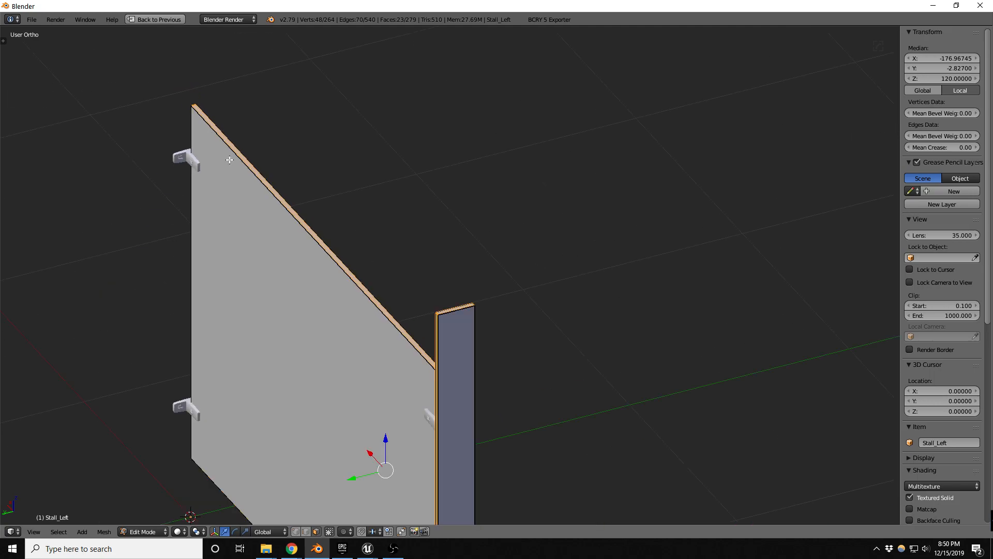
pyautogui.scroll(4, 448, 317)
pyautogui.keyDown('alt'); pyautogui.keyDown('shift'); pyautogui.rightClick(441, 289); pyautogui.keyUp('shift'); pyautogui.keyUp('alt')
pyautogui.scroll(-3, 437, 283)
pyautogui.scroll(-2, 431, 236)
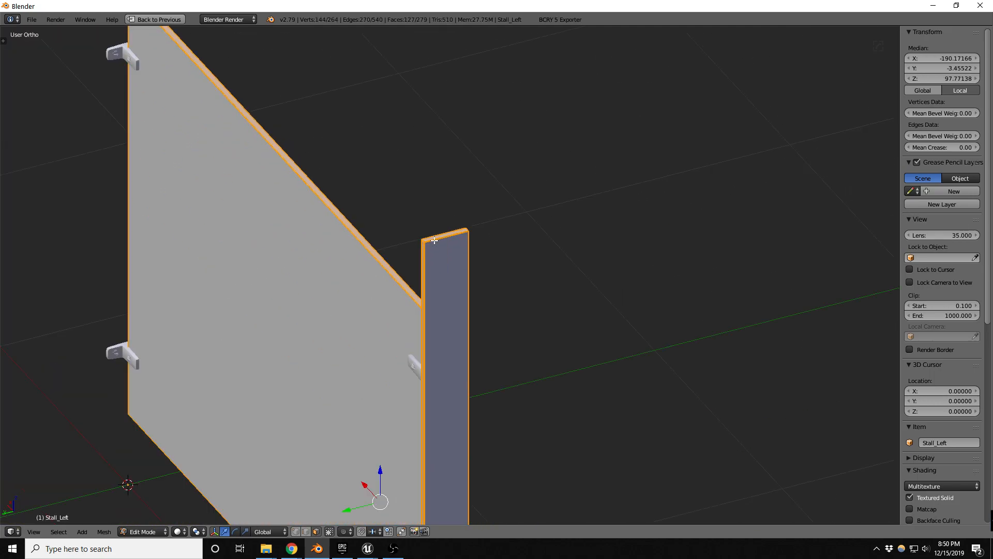
pyautogui.press('x')
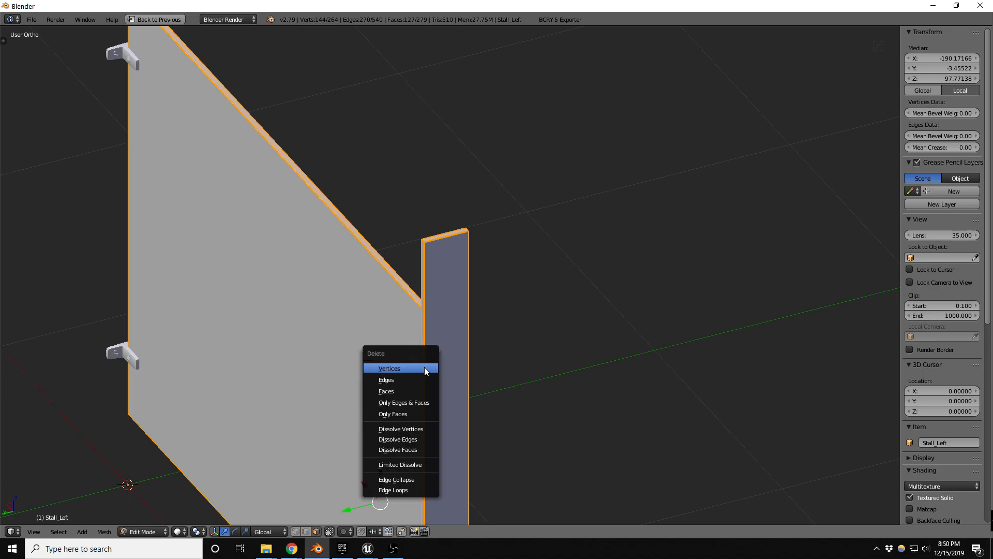
pyautogui.click(403, 390)
# - Switch to edge selection and select the open border edge loops of the post, checking them in wireframe display
pyautogui.scroll(5, 423, 226)
pyautogui.hotkey('ctrl', 'Tab')
pyautogui.click(426, 253)
pyautogui.rightClick(452, 266)
pyautogui.keyDown('alt'); pyautogui.rightClick(431, 294); pyautogui.keyUp('alt')
pyautogui.keyDown('alt'); pyautogui.keyDown('shift'); pyautogui.rightClick(559, 266); pyautogui.keyUp('shift'); pyautogui.keyUp('alt')
pyautogui.keyDown('alt'); pyautogui.keyDown('shift'); pyautogui.rightClick(502, 240); pyautogui.keyUp('shift'); pyautogui.keyUp('alt')
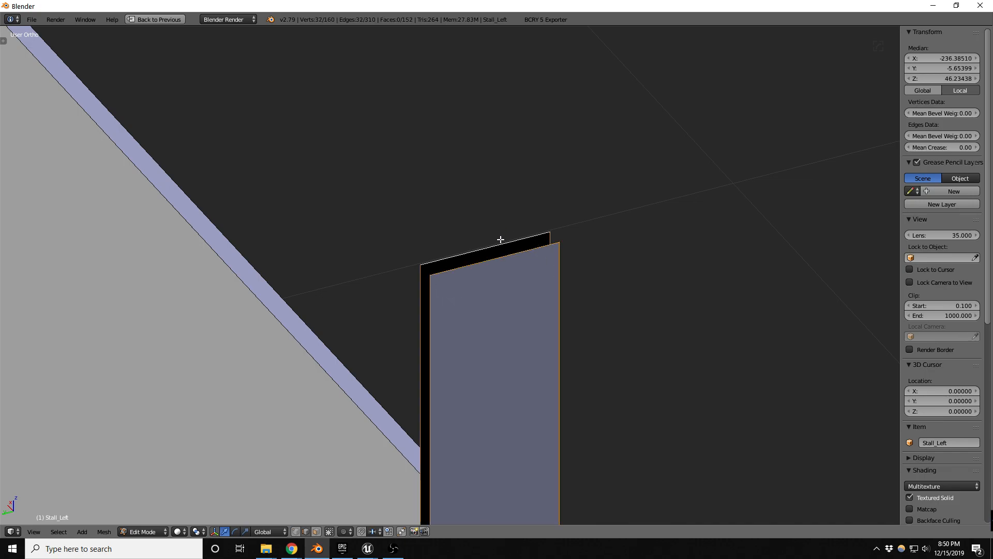
pyautogui.scroll(-5, 499, 238)
pyautogui.press('z')
pyautogui.scroll(-5, 497, 234)
pyautogui.scroll(8, 506, 483)
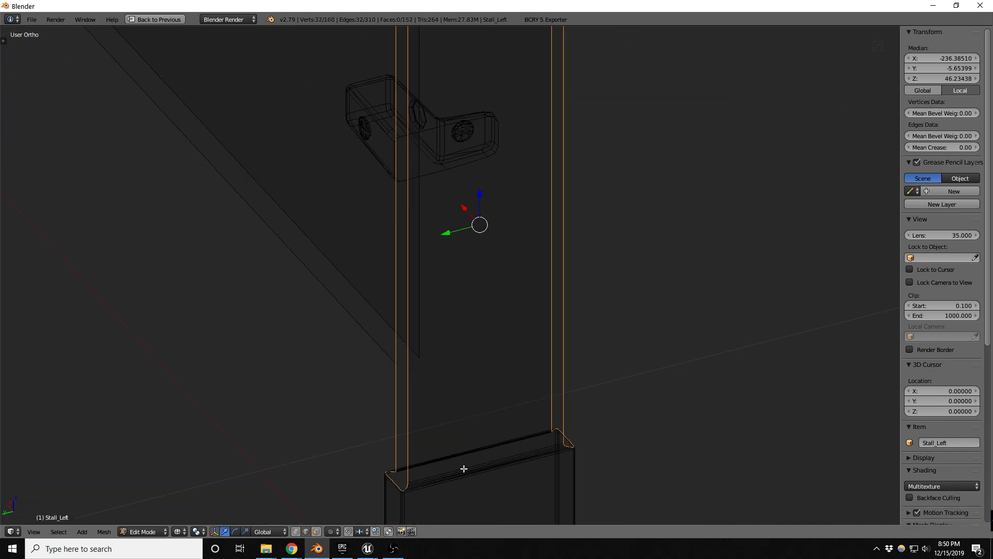
# - Clear the selection, inspect the open geometry at the post's base, and restore the deleted faces
pyautogui.press('a')
pyautogui.press('z')
pyautogui.scroll(6, 455, 474)
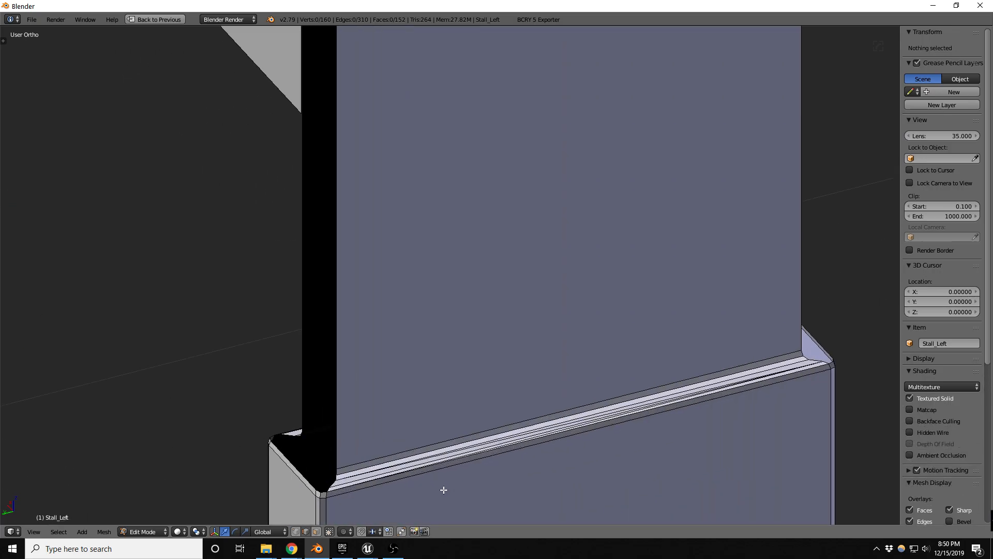
pyautogui.rightClick(460, 440)
pyautogui.hotkey('ctrl', 'l')
# - Switch the selection mode to edges and select the vertical middle bevel edge loop along one corner of the post
pyautogui.hotkey('ctrl', 'Tab')
pyautogui.click(342, 466)
pyautogui.rightClick(327, 444)
pyautogui.keyDown('alt'); pyautogui.rightClick(329, 440); pyautogui.keyUp('alt')
pyautogui.scroll(-5, 330, 440)
pyautogui.press('z')
pyautogui.scroll(-5, 339, 415)
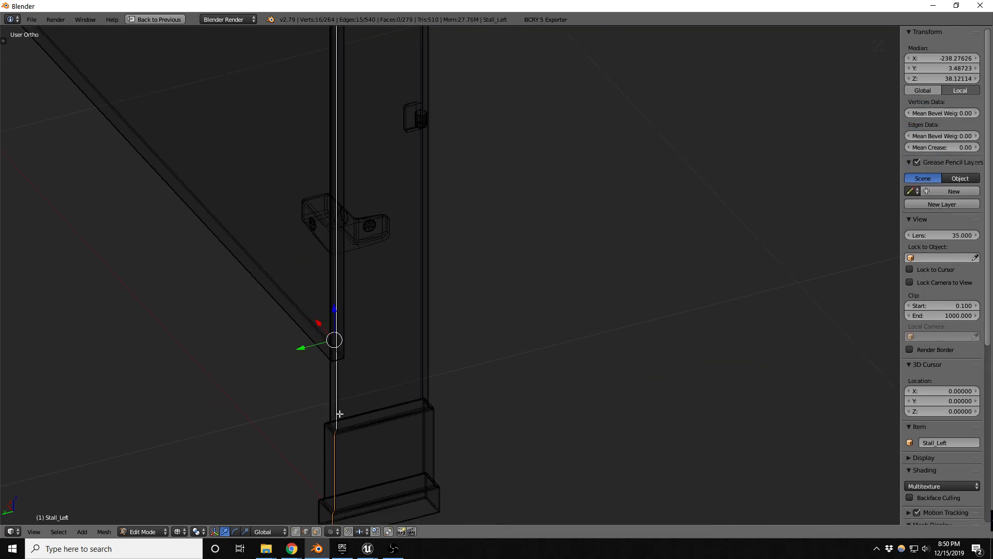
pyautogui.press('z')
pyautogui.scroll(4, 417, 481)
pyautogui.press('z')
# - Add the vertical middle bevel edge loops of the post's other three corners to the selection
pyautogui.scroll(3, 406, 439)
pyautogui.keyDown('alt'); pyautogui.keyDown('shift'); pyautogui.rightClick(389, 410); pyautogui.keyUp('shift'); pyautogui.keyUp('alt')
pyautogui.scroll(-1, 405, 398)
pyautogui.scroll(-2, 404, 398)
pyautogui.press('z')
pyautogui.scroll(5, 428, 450)
pyautogui.keyDown('alt'); pyautogui.keyDown('shift'); pyautogui.rightClick(430, 446); pyautogui.keyUp('shift'); pyautogui.keyUp('alt')
pyautogui.scroll(-4, 562, 389)
pyautogui.scroll(-1, 562, 389)
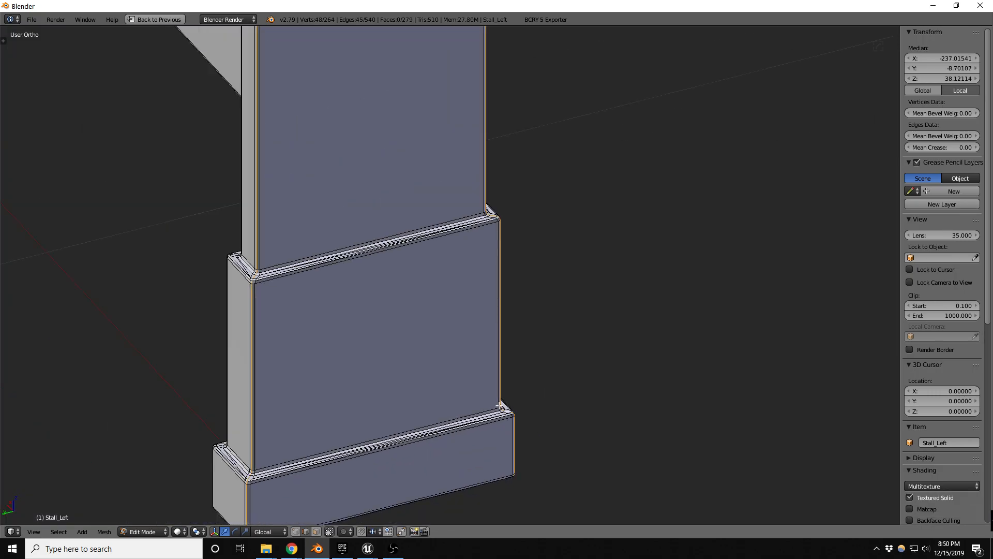
pyautogui.moveTo(228, 459); pyautogui.dragTo(339, 445, button='middle')
pyautogui.scroll(3, 399, 340)
pyautogui.keyDown('alt'); pyautogui.keyDown('shift'); pyautogui.rightClick(389, 330); pyautogui.keyUp('shift'); pyautogui.keyUp('alt')
pyautogui.hotkey('ctrl', 'z')
pyautogui.keyDown('alt'); pyautogui.keyDown('shift'); pyautogui.rightClick(391, 330); pyautogui.keyUp('shift'); pyautogui.keyUp('alt')
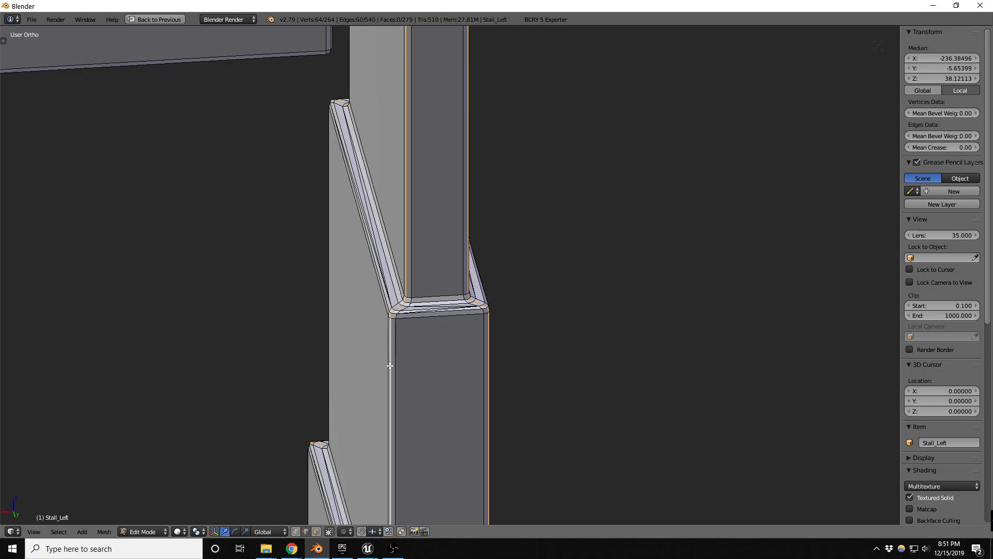
# - Delete the four selected corner edge loops of the post with the Edge Loops option to simplify its bevels
pyautogui.scroll(-11, 392, 357)
pyautogui.moveTo(380, 374)
pyautogui.mouseDown(button='middle')
pyautogui.moveTo(417, 376)
pyautogui.moveTo(373, 384)
pyautogui.moveTo(379, 359)
pyautogui.mouseUp(button='middle')
pyautogui.scroll(-5, 363, 435)
pyautogui.scroll(12, 369, 239)
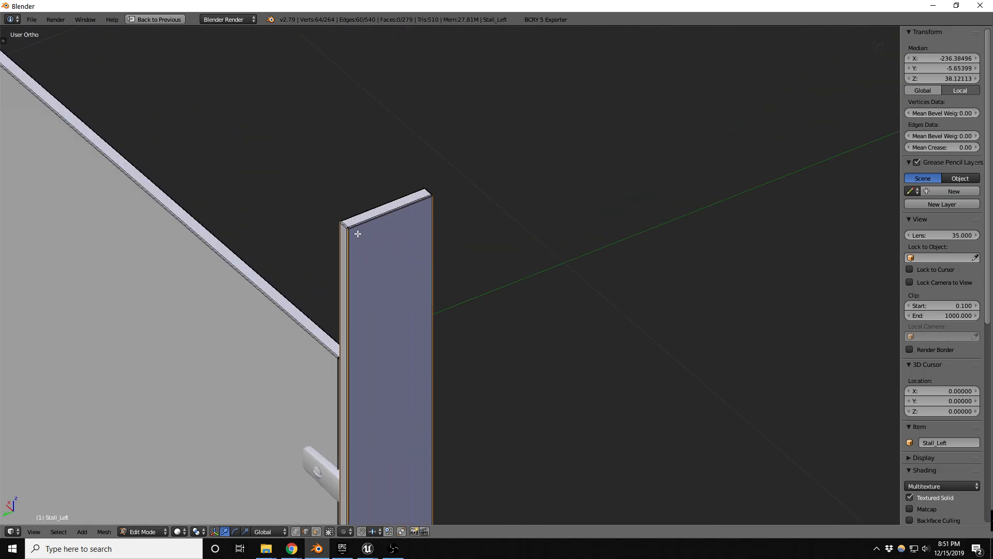
pyautogui.moveTo(357, 229); pyautogui.dragTo(345, 236, button='middle')
pyautogui.scroll(3, 342, 242)
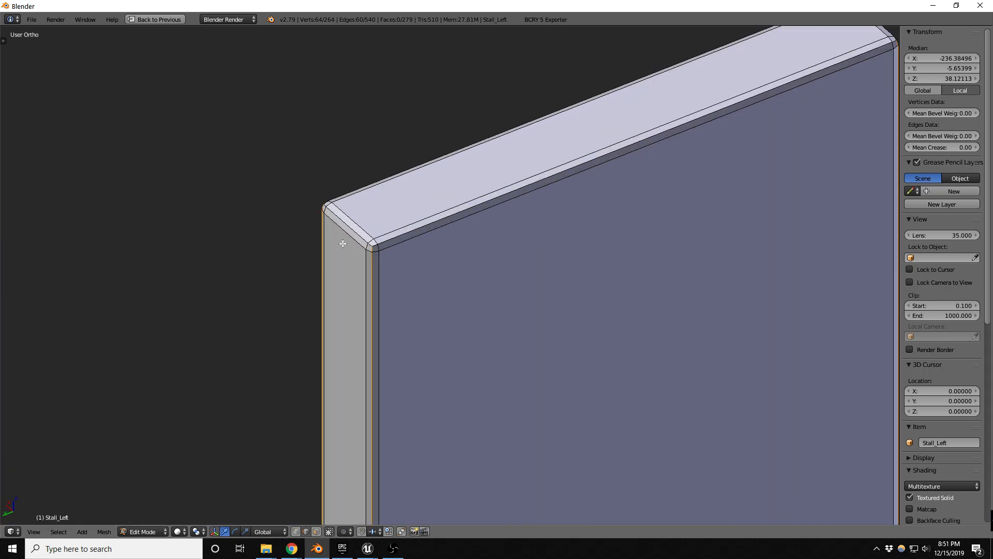
pyautogui.press('x')
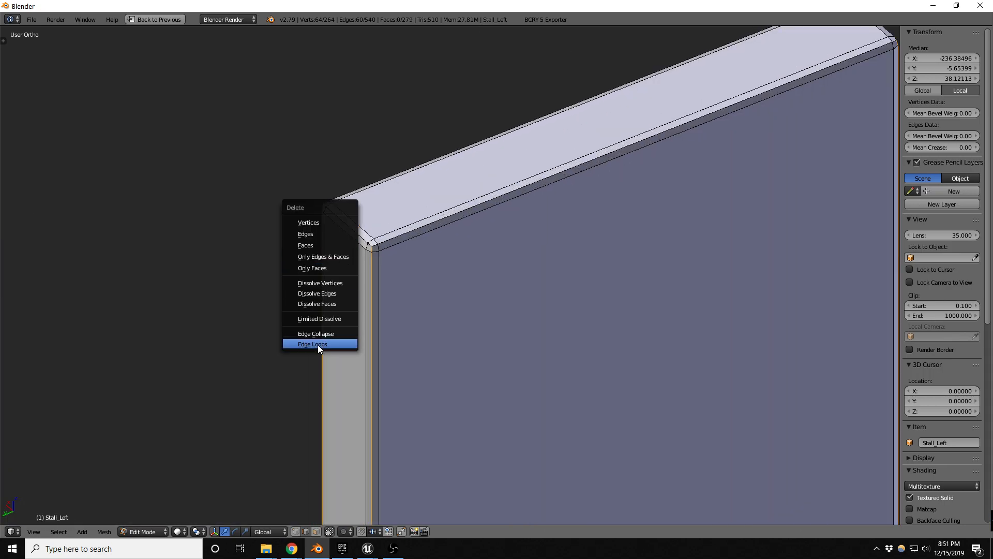
pyautogui.click(318, 343)
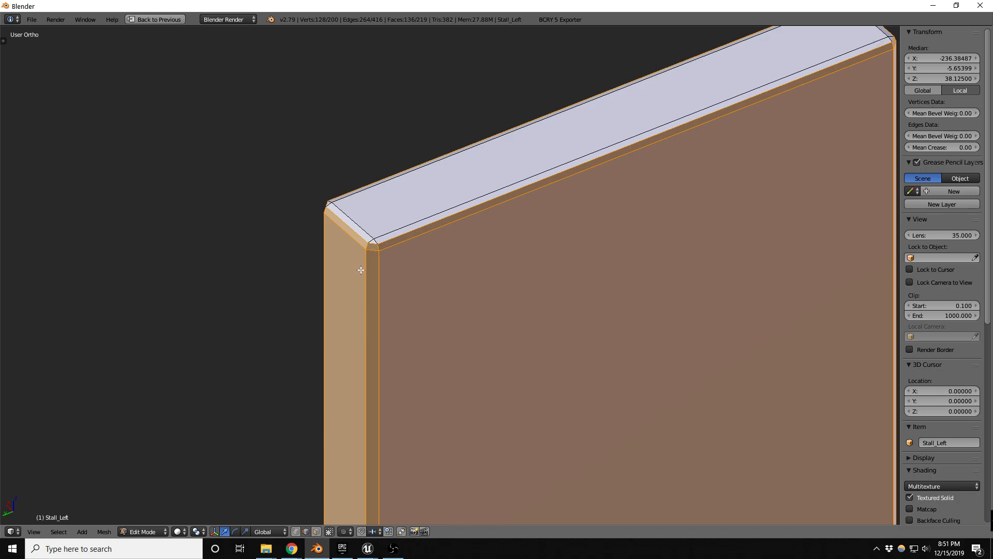
pyautogui.scroll(-3, 373, 255)
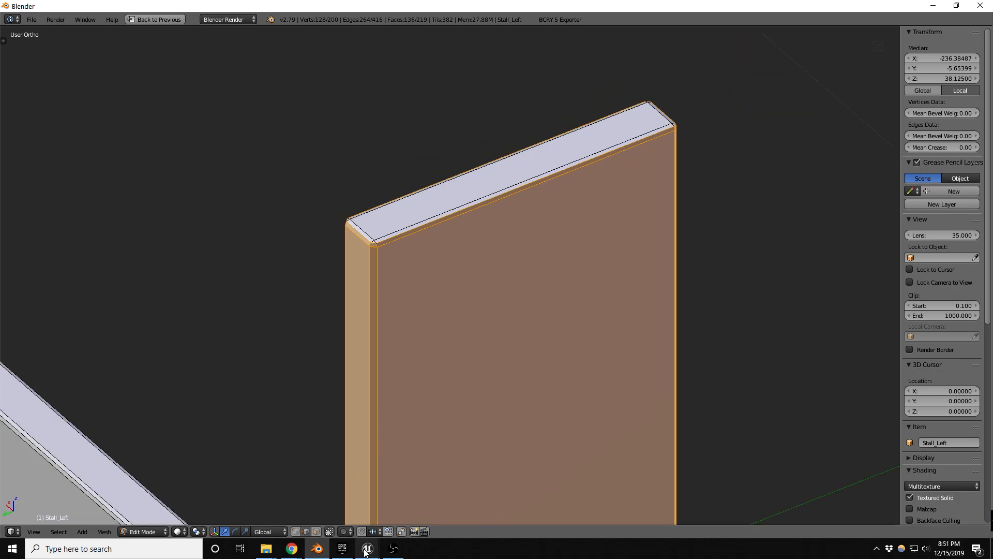
# - Switch to Unreal Engine and view the stall walls and posts in the bathroom level
pyautogui.moveTo(368, 547)
pyautogui.click(392, 511)
pyautogui.moveTo(392, 511); pyautogui.dragTo(357, 504, button='right')
pyautogui.click(383, 306)
pyautogui.moveTo(383, 306); pyautogui.dragTo(333, 310, button='right')
pyautogui.press('w')
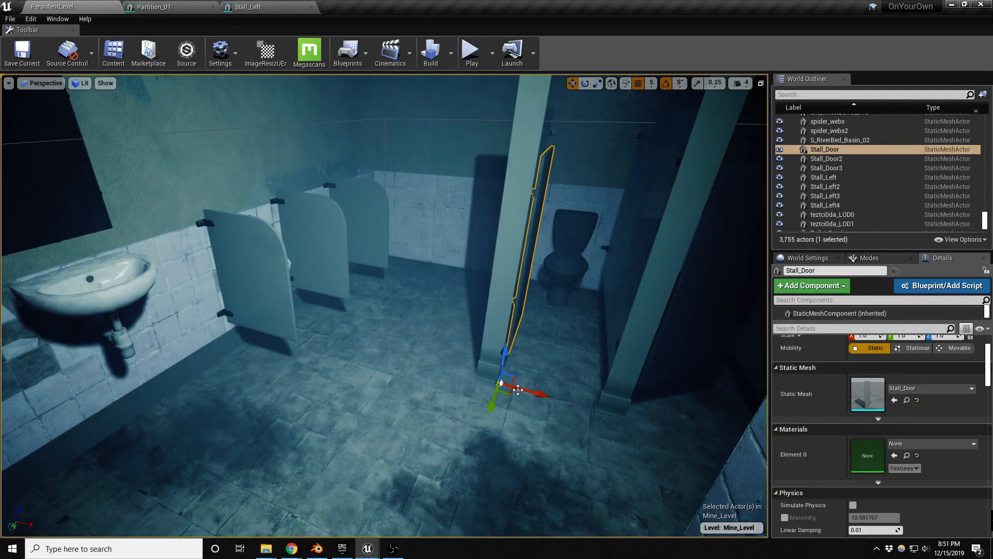
# - Move the stall door away from the post onto the open floor and rotate it so its broad face is towards the view
pyautogui.moveTo(487, 373); pyautogui.dragTo(465, 373, button='right')
pyautogui.moveTo(525, 381); pyautogui.dragTo(268, 443)
pyautogui.moveTo(346, 412); pyautogui.dragTo(351, 461, button='right')
pyautogui.press('e')
pyautogui.moveTo(351, 462); pyautogui.dragTo(514, 444)
pyautogui.moveTo(514, 443); pyautogui.dragTo(527, 398, button='right')
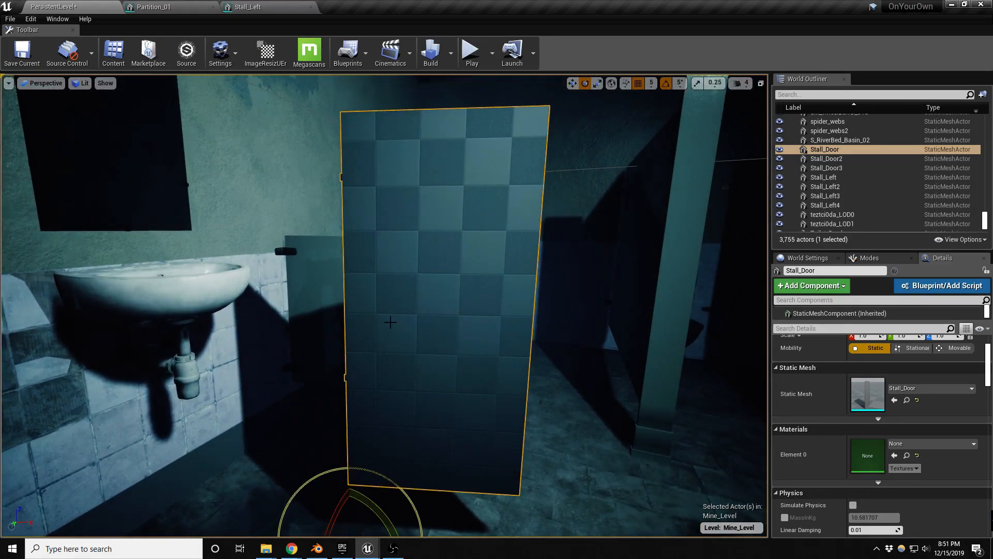
# - Assign the partition's metal material MI_Metal_Base01_1 to the stall door's Element 0
pyautogui.click(310, 291)
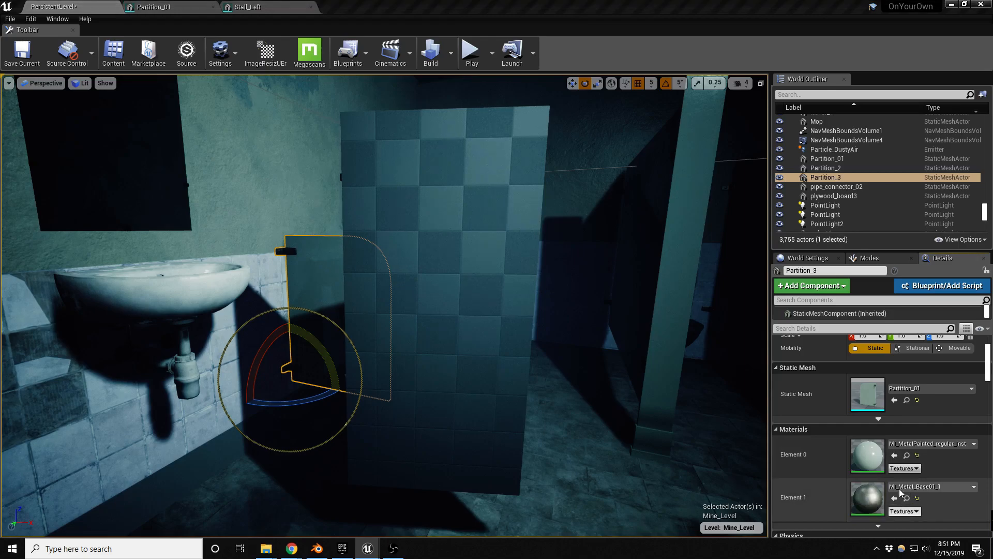
pyautogui.click(487, 339)
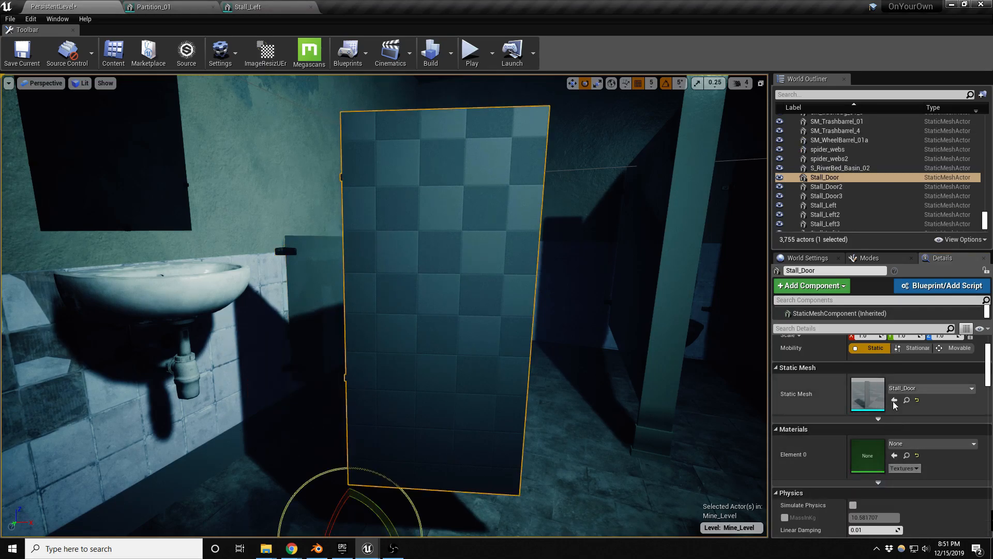
pyautogui.click(892, 460)
pyautogui.moveTo(559, 331)
pyautogui.mouseDown(button='right')
pyautogui.moveTo(538, 373)
pyautogui.moveTo(541, 315)
pyautogui.moveTo(548, 331)
pyautogui.mouseUp(button='right')
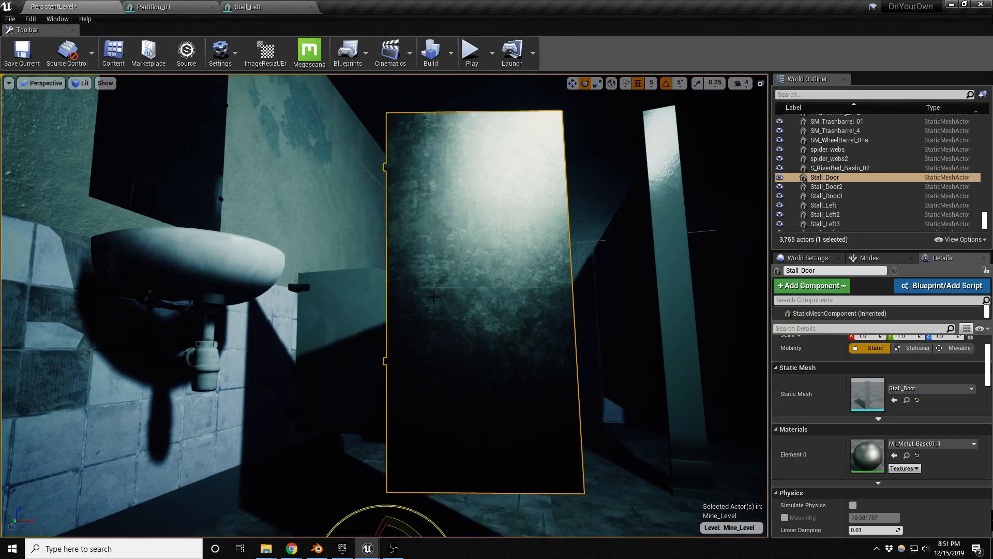
# - Tilt the stall door to check its metal reflections, return it upright, and turn it slightly about its vertical axis
pyautogui.moveTo(465, 290); pyautogui.dragTo(470, 324, button='right')
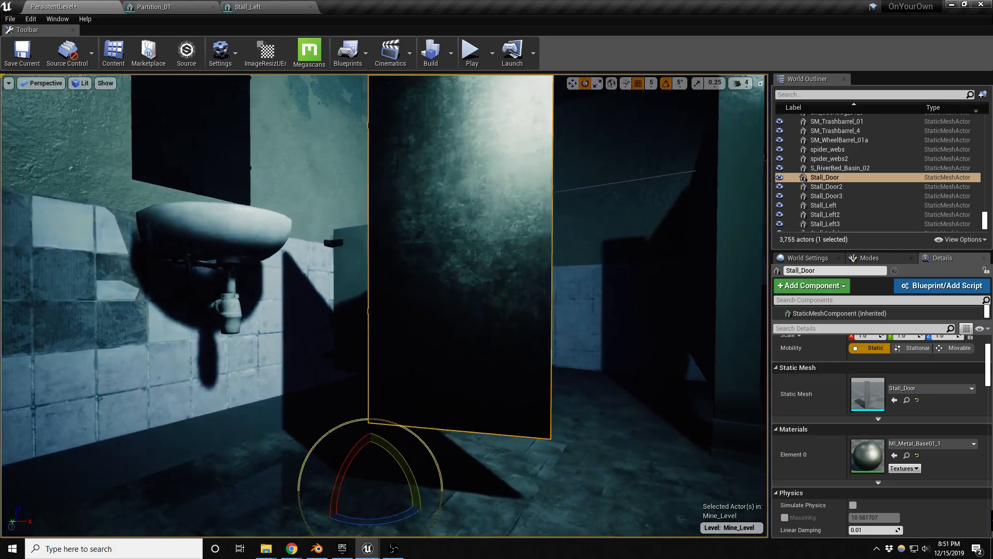
pyautogui.moveTo(333, 468); pyautogui.dragTo(352, 497)
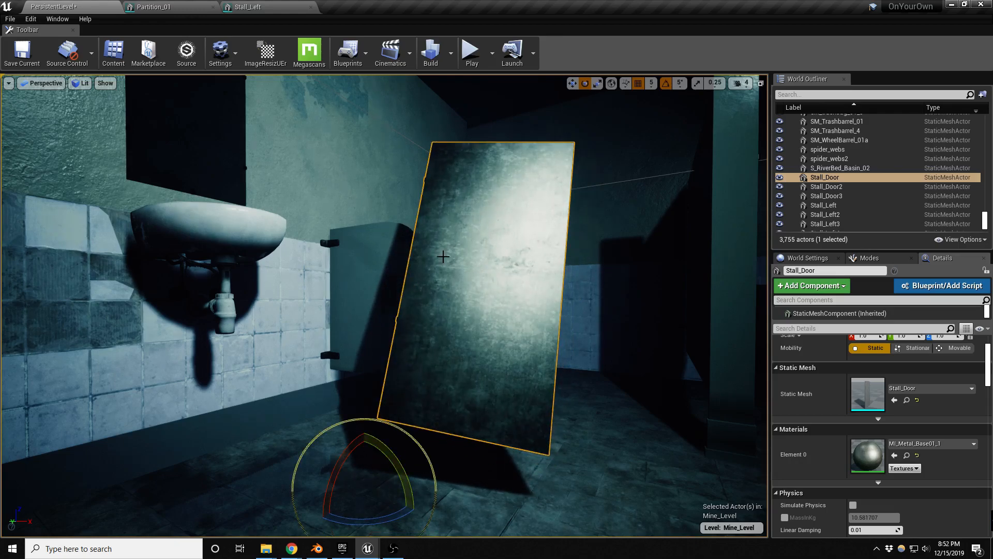
pyautogui.moveTo(343, 444); pyautogui.dragTo(323, 424)
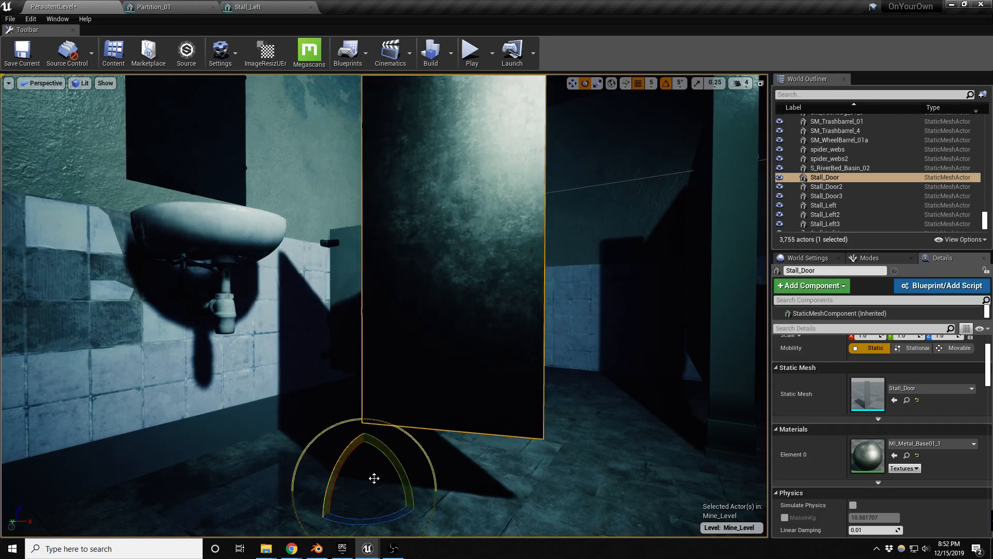
pyautogui.moveTo(373, 523); pyautogui.dragTo(542, 442)
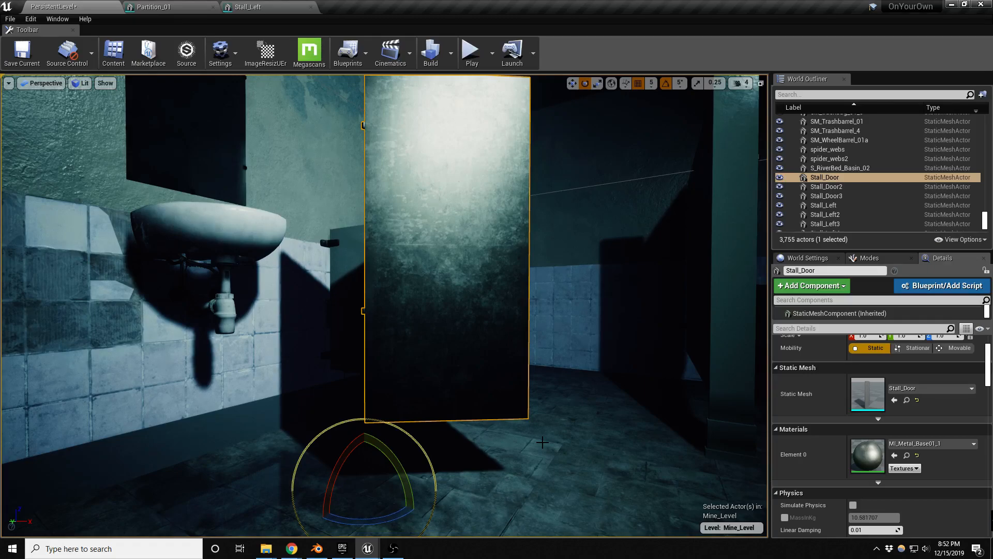
# - Compare the stall door with the posts from several angles and move it across the floor towards the posts
pyautogui.press('w')
pyautogui.moveTo(668, 446); pyautogui.dragTo(724, 446, button='right')
pyautogui.press('s')
pyautogui.press('s')
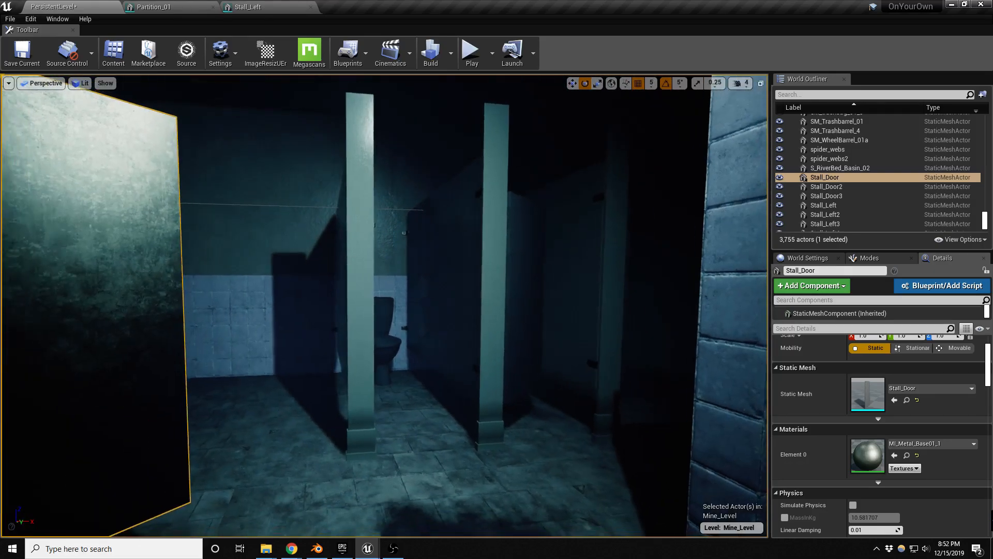
pyautogui.moveTo(724, 447); pyautogui.dragTo(667, 447, button='right')
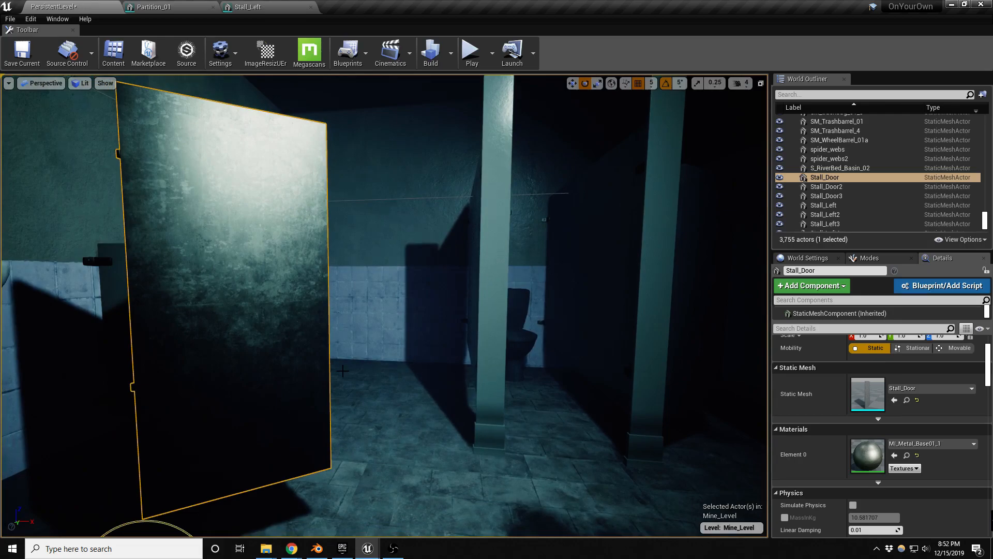
pyautogui.moveTo(231, 367); pyautogui.dragTo(207, 411, button='right')
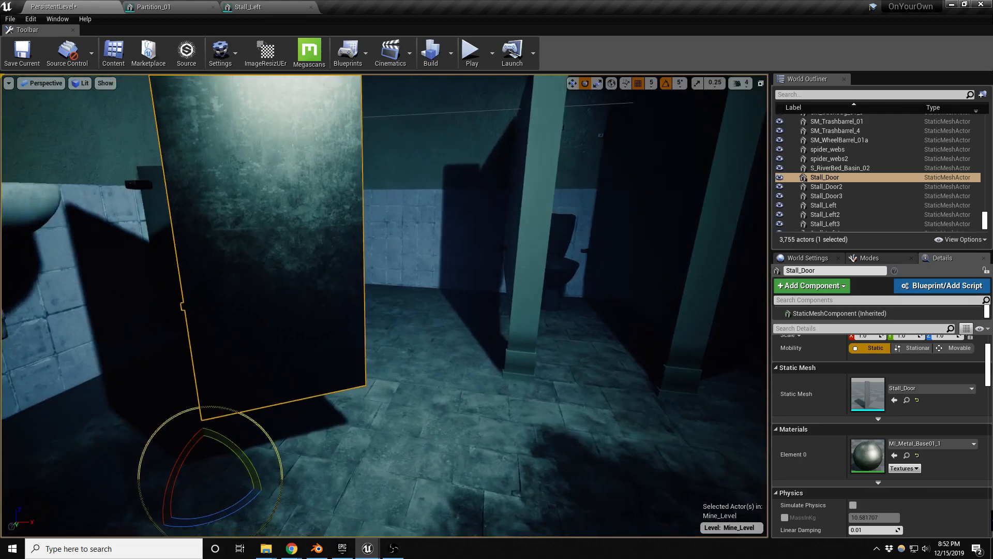
pyautogui.press('w')
pyautogui.moveTo(213, 485); pyautogui.dragTo(425, 354)
# - Inspect the rounded partitions and brackets, and move the stall door forward on the floor, closer to the view
pyautogui.moveTo(366, 348); pyautogui.dragTo(321, 360, button='right')
pyautogui.press('w')
pyautogui.press('a')
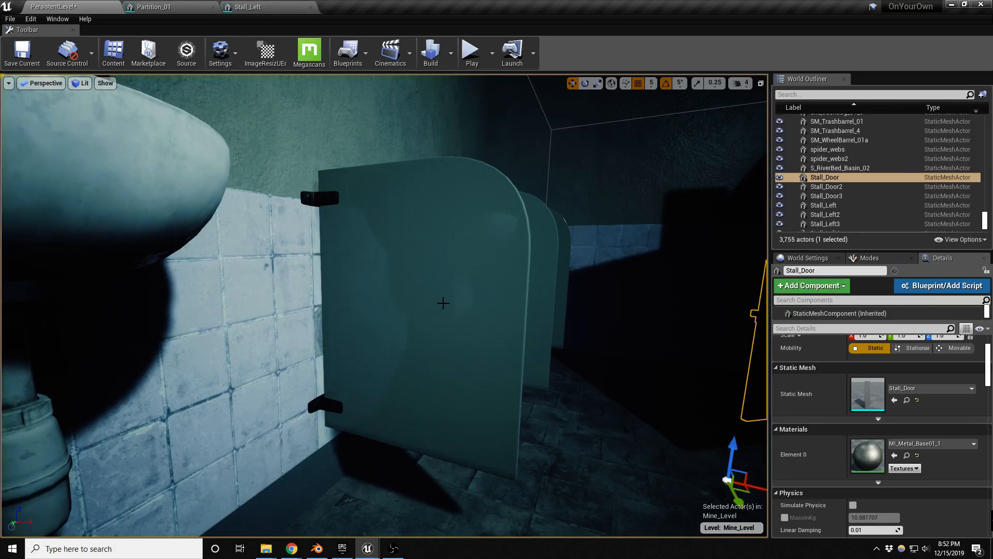
pyautogui.press('d')
pyautogui.moveTo(413, 379); pyautogui.dragTo(420, 394, button='right')
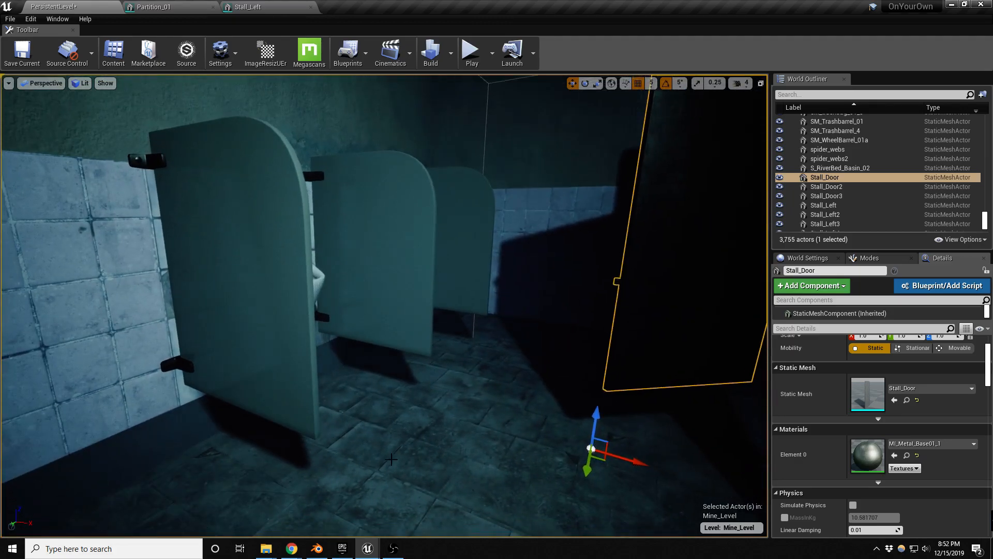
pyautogui.moveTo(317, 550)
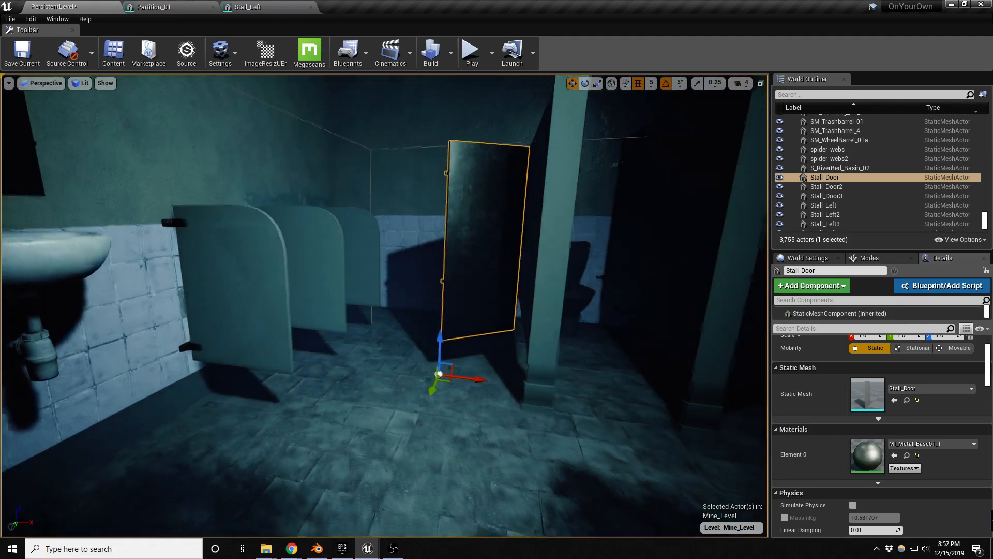
pyautogui.moveTo(430, 388); pyautogui.dragTo(374, 524)
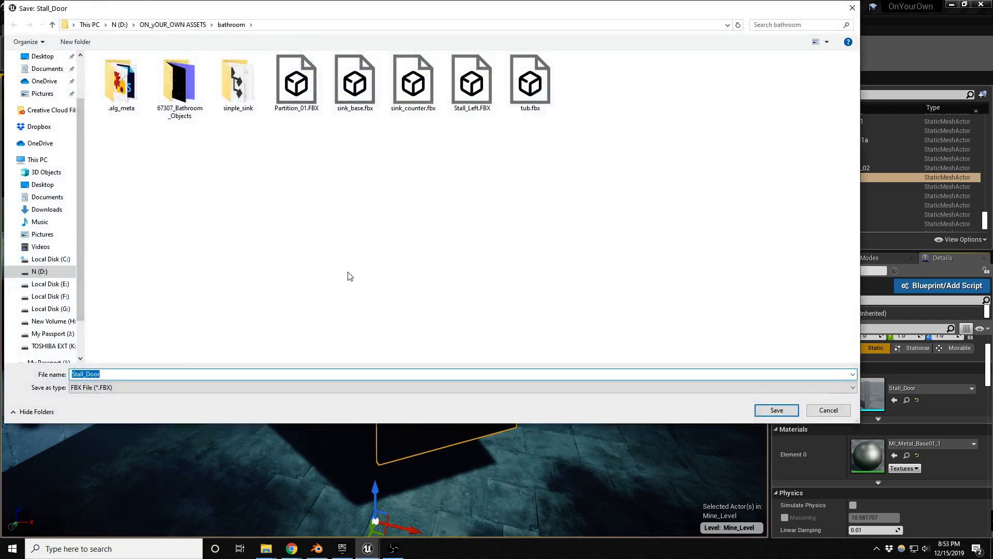
# - Export the stall door as Stall_Door.FBX to the bathroom assets folder with FBX 2013 compatibility, and switch to Blender
pyautogui.click(778, 412)
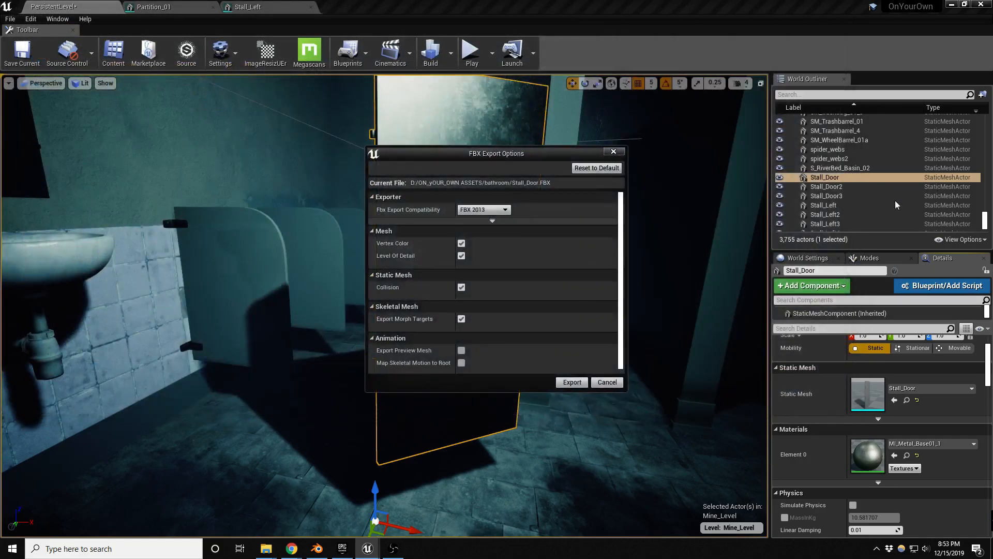
pyautogui.click(569, 381)
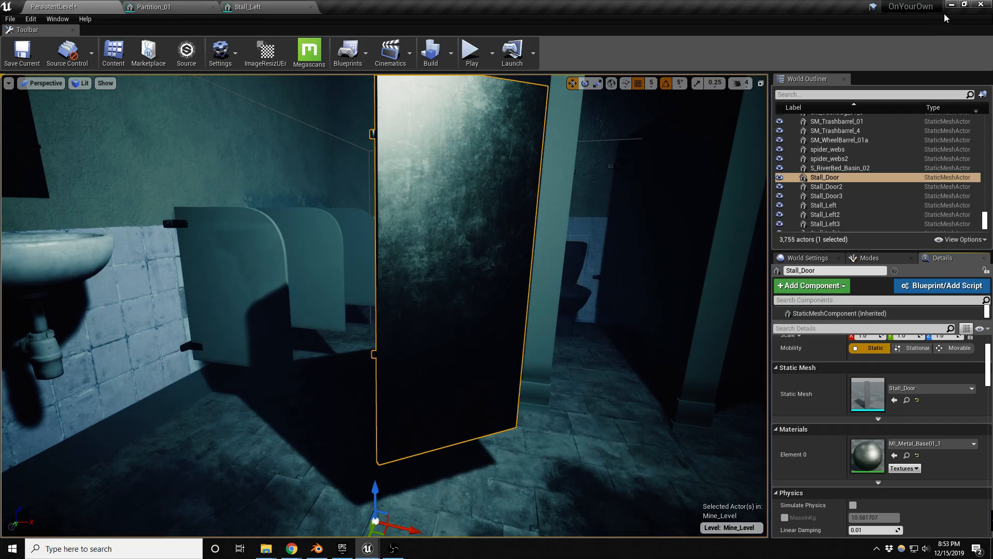
pyautogui.click(317, 548)
# - Leave Edit Mode on the stall wall and switch to the empty second layer
pyautogui.scroll(-2, 494, 363)
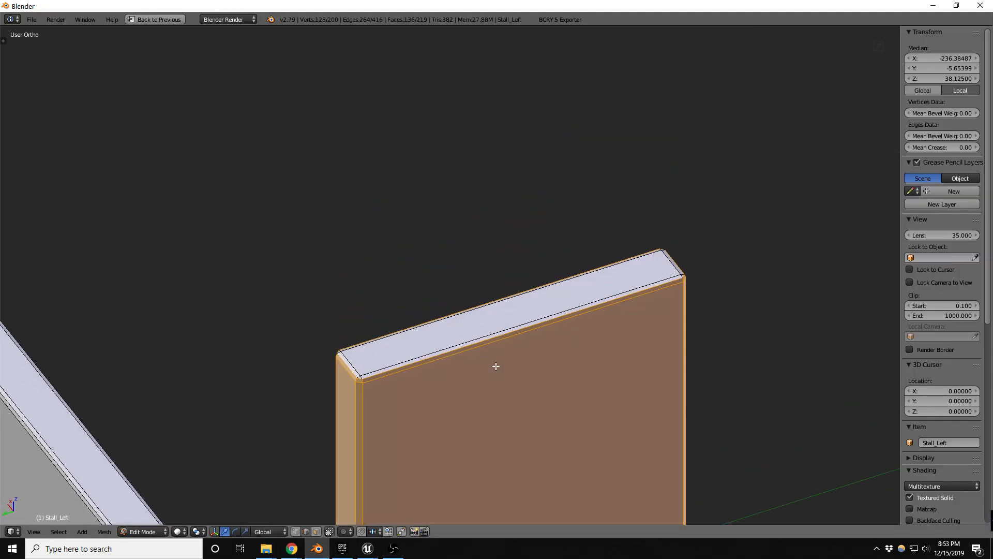
pyautogui.press('Tab')
pyautogui.scroll(-2, 481, 307)
pyautogui.press('2')
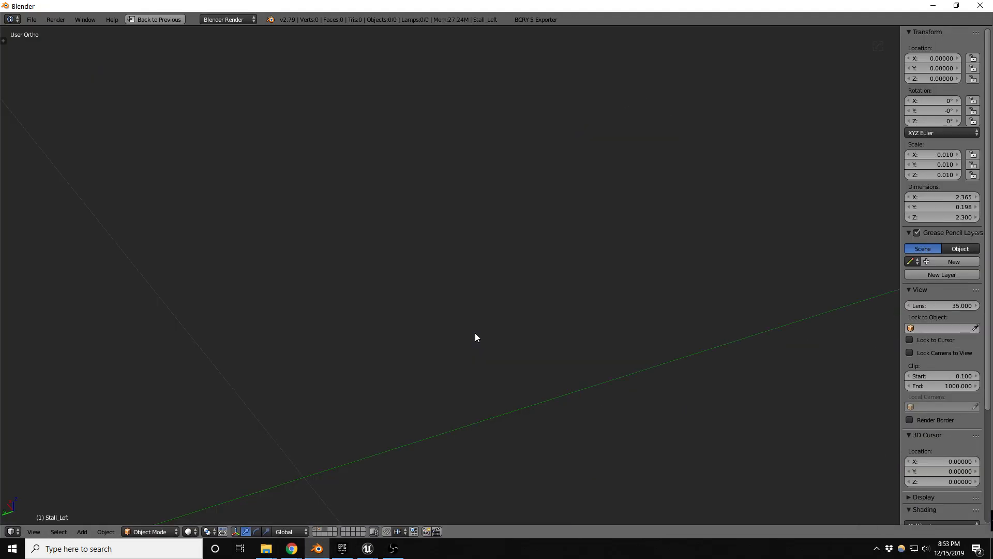
# - Import Stall_Door.FBX from the bathroom assets folder
pyautogui.click(32, 19)
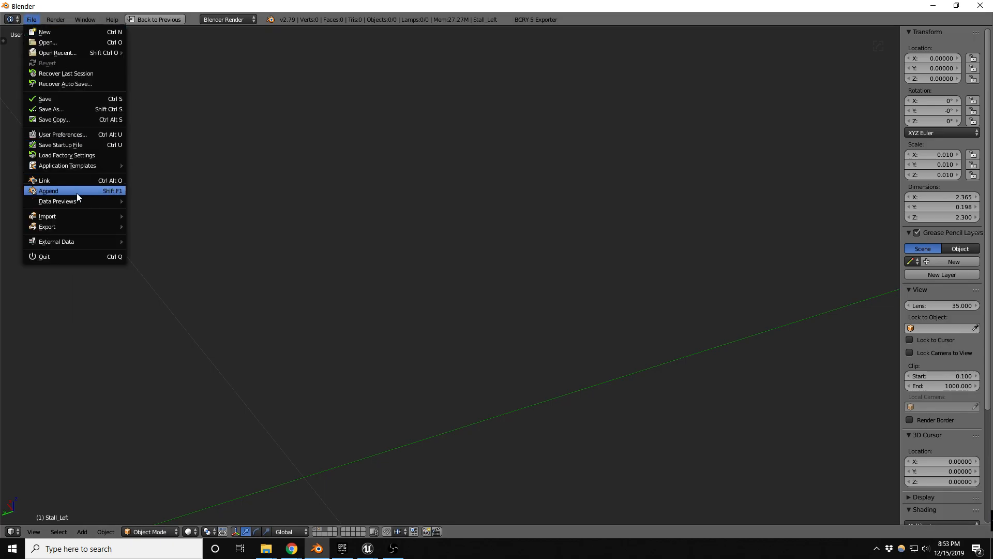
pyautogui.moveTo(75, 215)
pyautogui.click(184, 246)
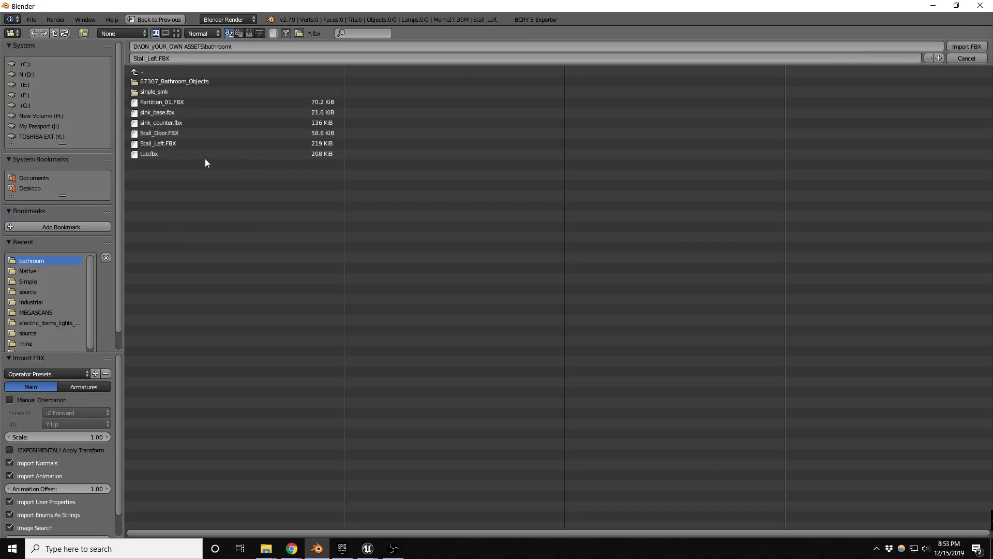
pyautogui.doubleClick(173, 135)
# - Delete the UCX_Stall_Door collision mesh around the imported door and return to solid display
pyautogui.scroll(-7, 445, 352)
pyautogui.press('z')
pyautogui.scroll(5, 288, 242)
pyautogui.rightClick(222, 183)
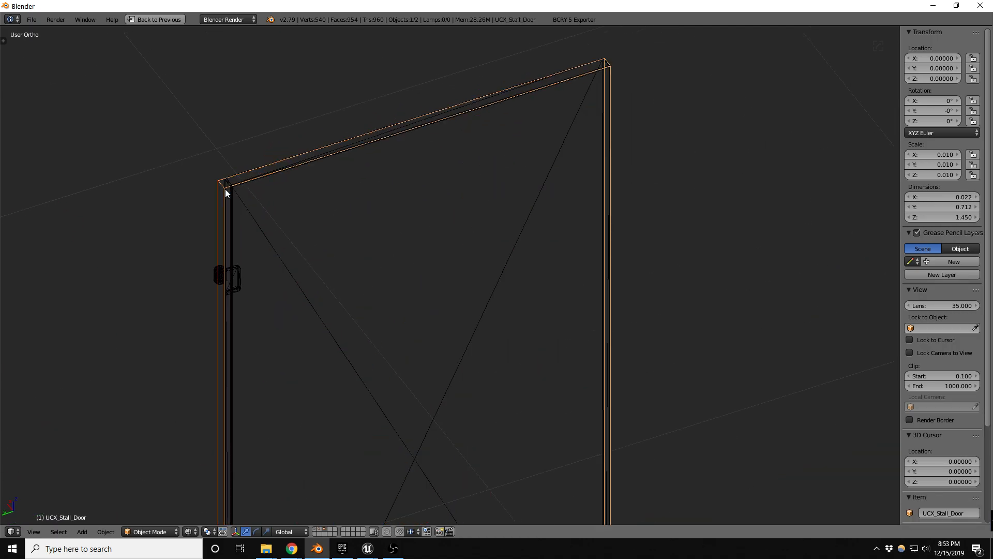
pyautogui.press('x')
pyautogui.click(225, 188)
pyautogui.press('z')
pyautogui.scroll(-5, 234, 197)
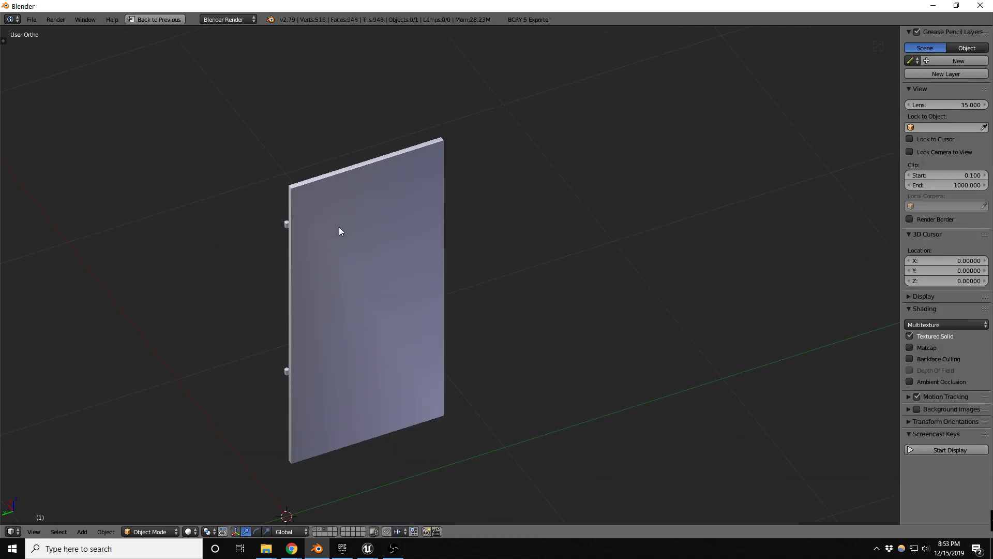
# - Enable Matcap display for the stall door with a glossy dark metallic matcap
pyautogui.moveTo(337, 269); pyautogui.dragTo(414, 226, button='middle')
pyautogui.rightClick(414, 226)
pyautogui.scroll(-10, 937, 352)
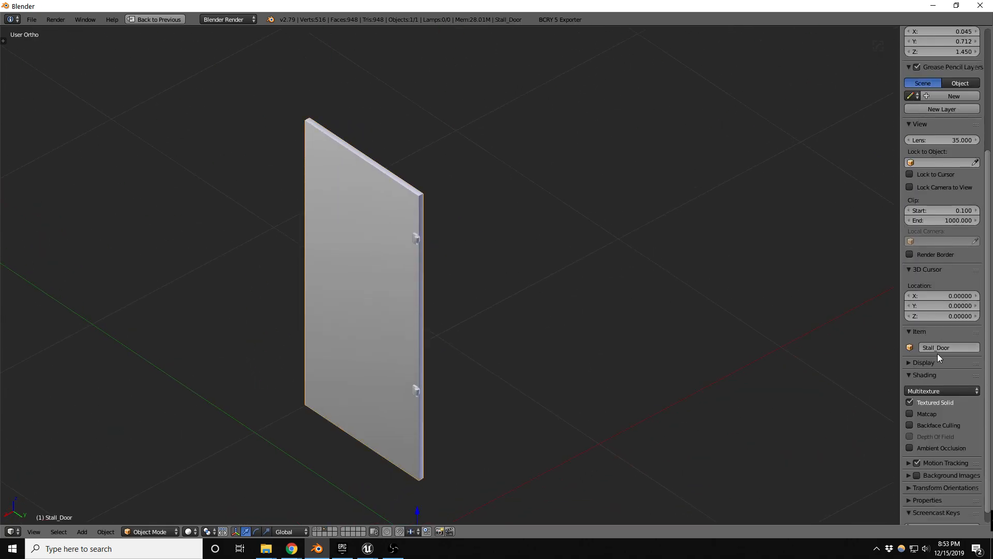
pyautogui.click(949, 380)
pyautogui.click(925, 401)
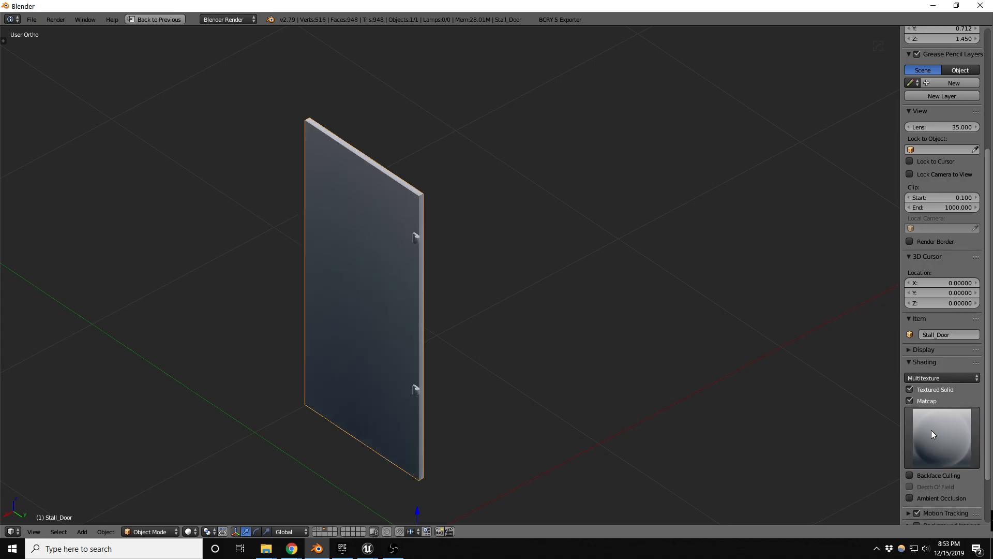
pyautogui.click(942, 446)
pyautogui.click(909, 327)
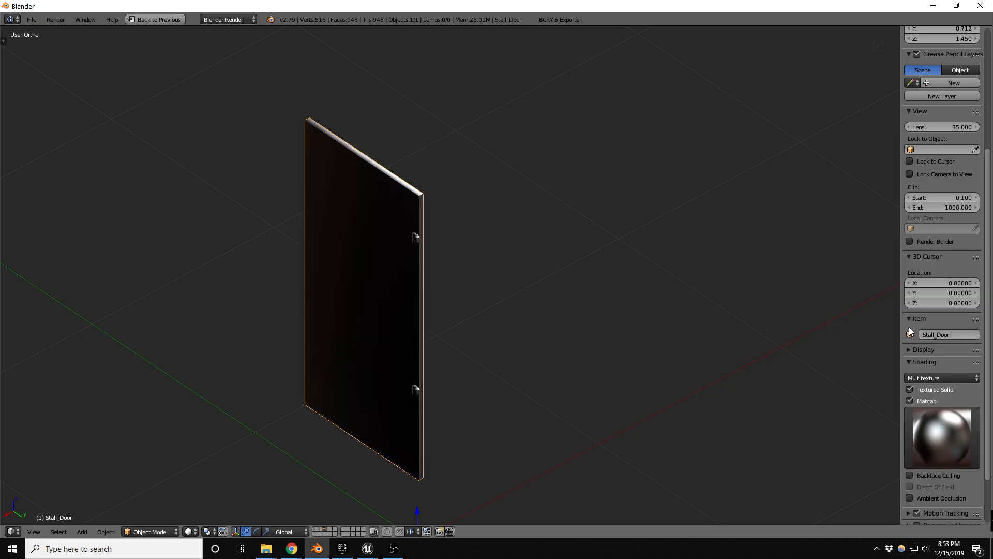
# - Set the stall door's shading to flat
pyautogui.moveTo(523, 343)
pyautogui.mouseDown(button='middle')
pyautogui.moveTo(639, 309)
pyautogui.moveTo(634, 239)
pyautogui.mouseUp(button='middle')
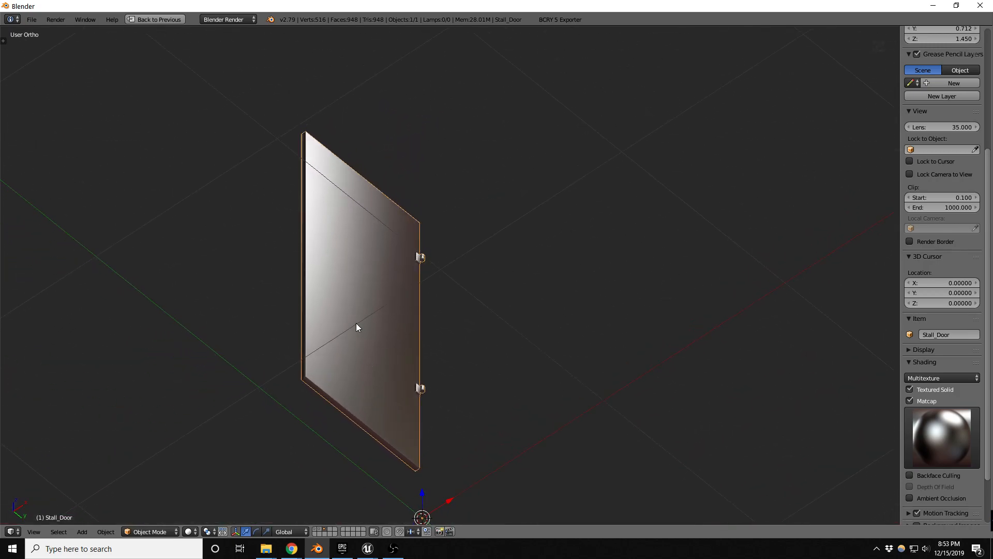
pyautogui.press('t')
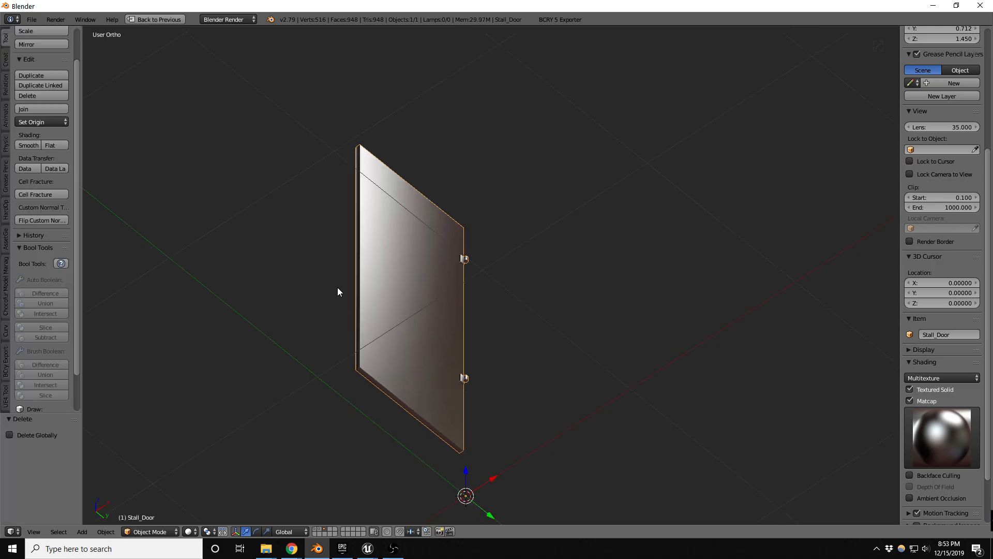
pyautogui.click(49, 147)
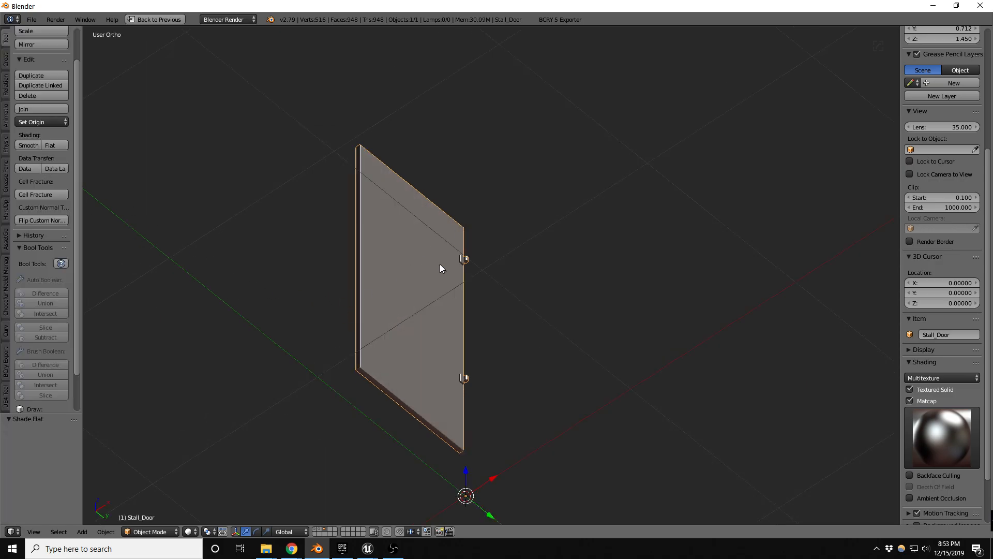
# - Alternate the stall door between smooth and flat shading to compare the surface reflections, finishing with flat
pyautogui.moveTo(401, 285); pyautogui.dragTo(654, 294, button='middle')
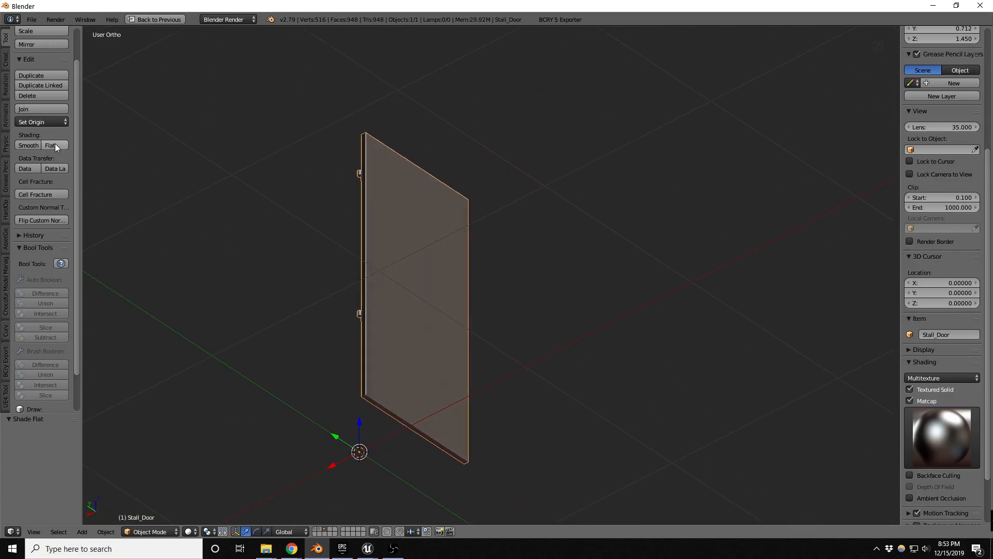
pyautogui.click(36, 145)
pyautogui.moveTo(428, 283)
pyautogui.mouseDown(button='middle')
pyautogui.moveTo(394, 256)
pyautogui.moveTo(425, 262)
pyautogui.moveTo(406, 210)
pyautogui.mouseUp(button='middle')
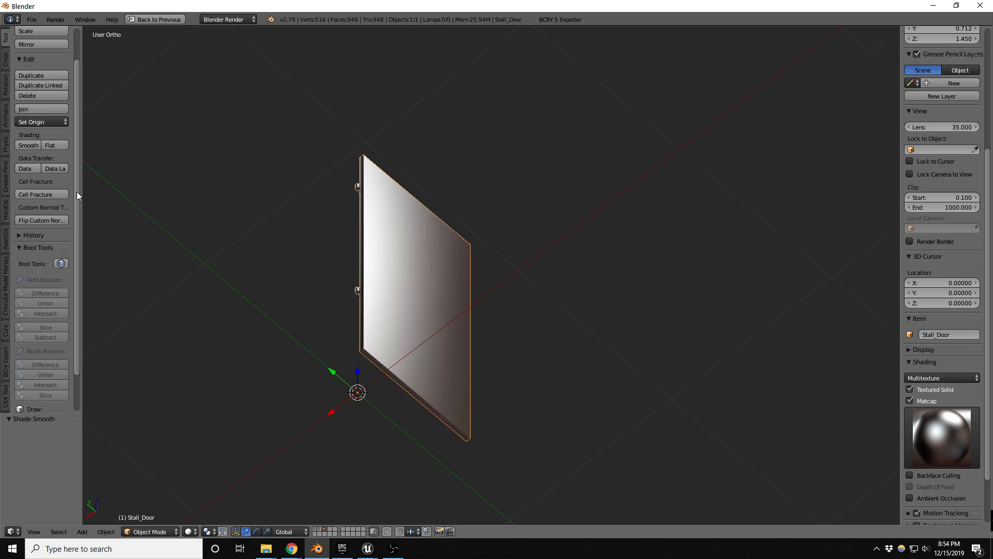
pyautogui.click(50, 145)
pyautogui.click(27, 145)
pyautogui.click(52, 146)
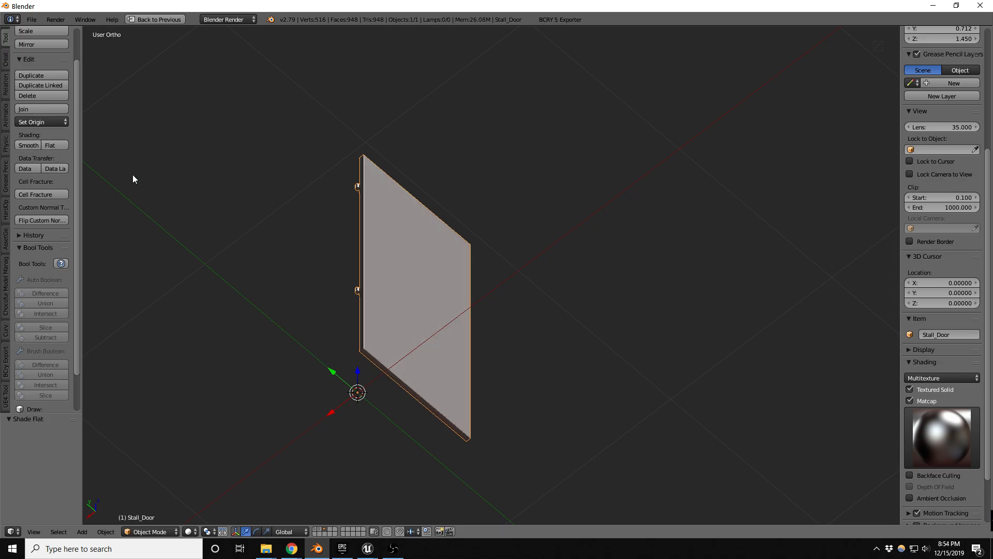
# - Examine the stall door's flat-shaded faces, top edges and hinges up close from several angles
pyautogui.moveTo(454, 256); pyautogui.dragTo(337, 370, button='middle')
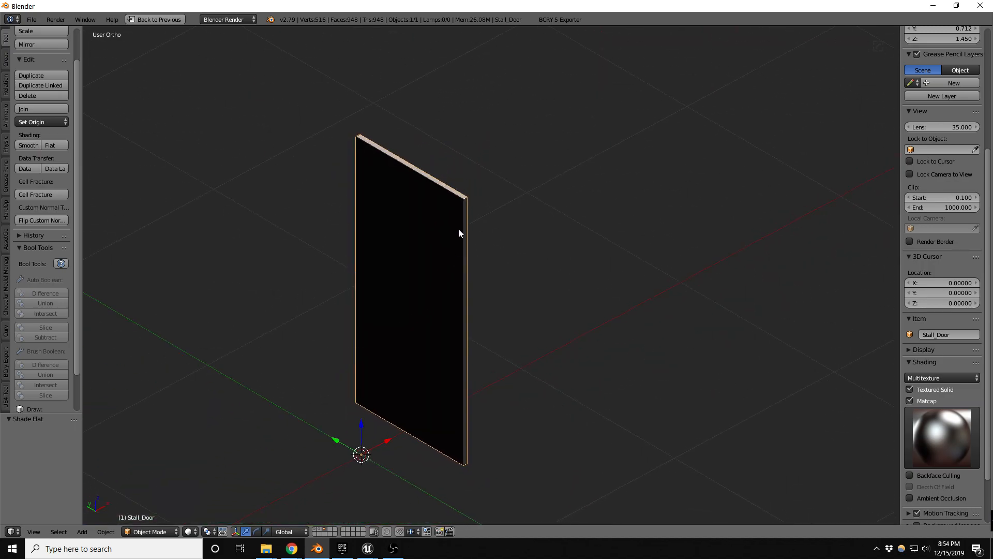
pyautogui.scroll(3, 458, 229)
pyautogui.moveTo(463, 220); pyautogui.dragTo(425, 222, button='middle')
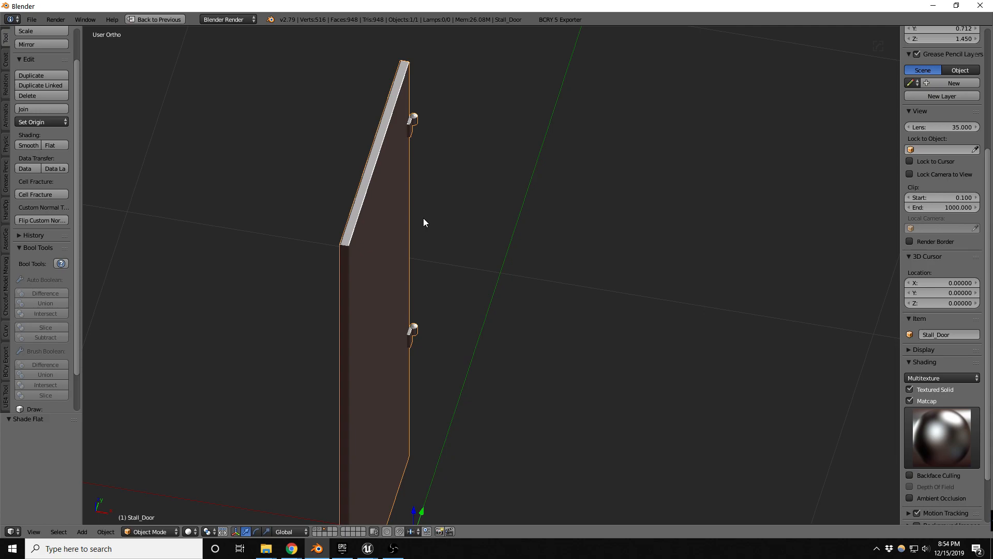
pyautogui.moveTo(423, 218); pyautogui.dragTo(384, 162, button='middle')
pyautogui.scroll(4, 445, 143)
pyautogui.moveTo(277, 160); pyautogui.dragTo(395, 197, button='middle')
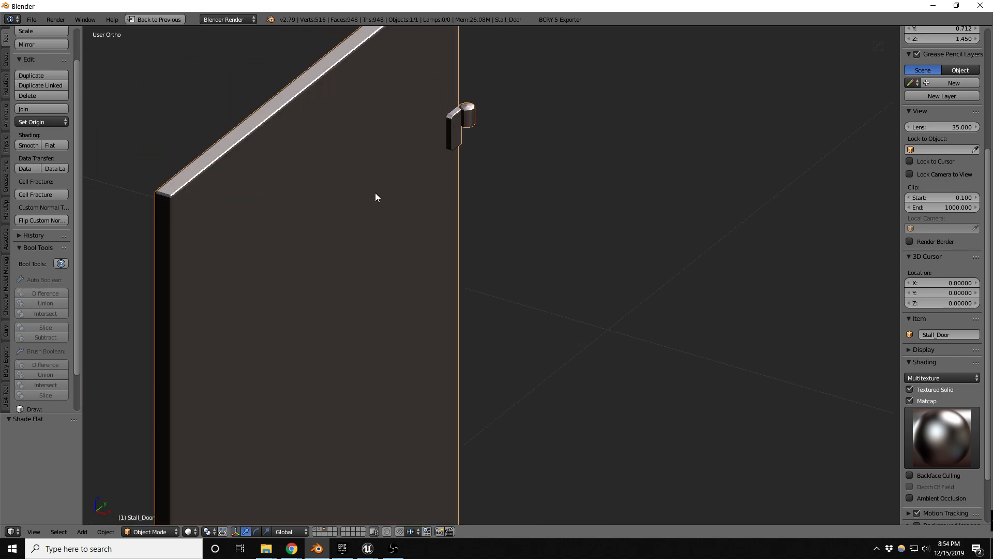
# - Set the whole stall door's shading to smooth
pyautogui.scroll(4, 158, 184)
pyautogui.moveTo(158, 184); pyautogui.dragTo(130, 244, button='middle')
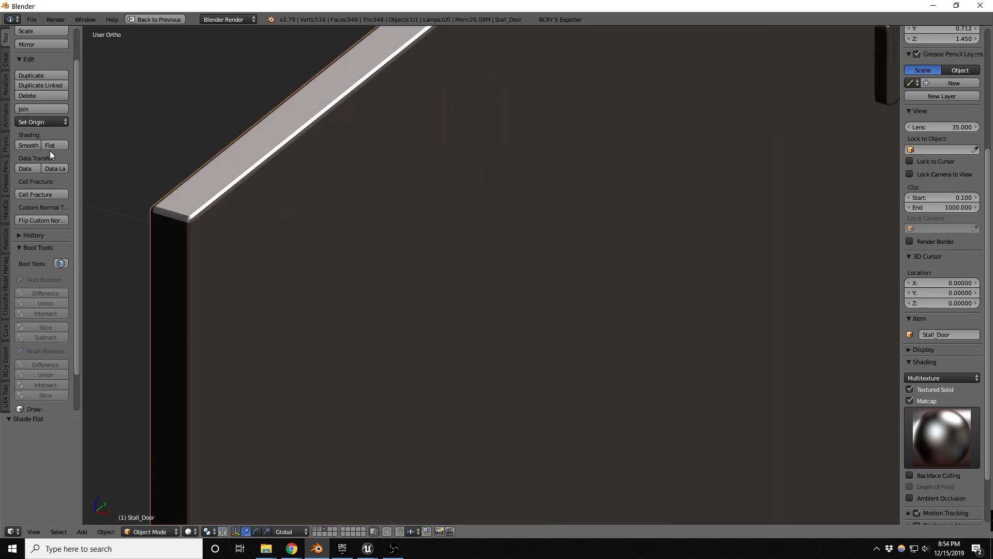
pyautogui.click(29, 145)
pyautogui.moveTo(186, 190)
pyautogui.mouseDown(button='middle')
pyautogui.moveTo(257, 204)
pyautogui.moveTo(320, 199)
pyautogui.mouseUp(button='middle')
pyautogui.moveTo(318, 200); pyautogui.dragTo(263, 191, button='middle')
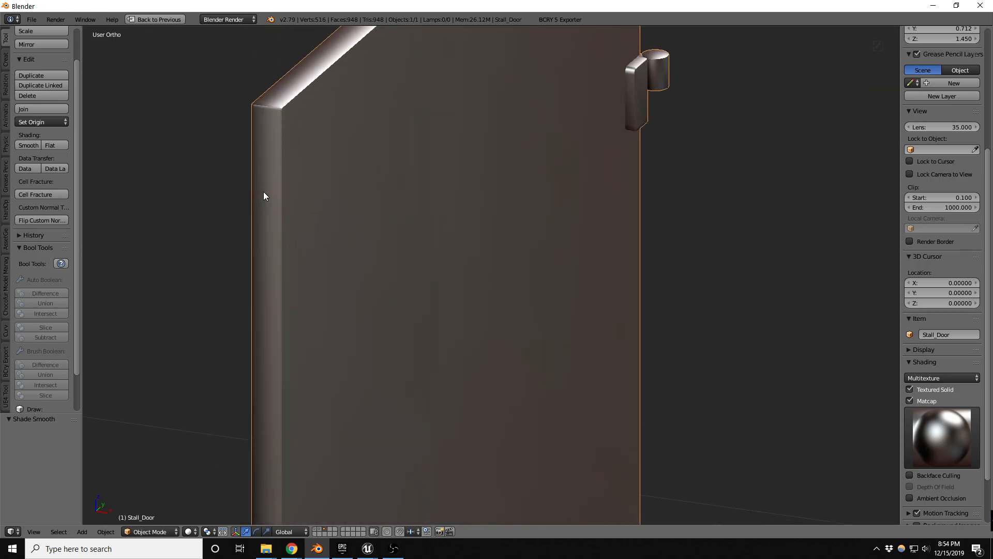
# - Shade only the stall door's large front and back faces flat, leaving the bevelled edges and hinges smooth
pyautogui.press('Tab')
pyautogui.hotkey('ctrl', 'Tab')
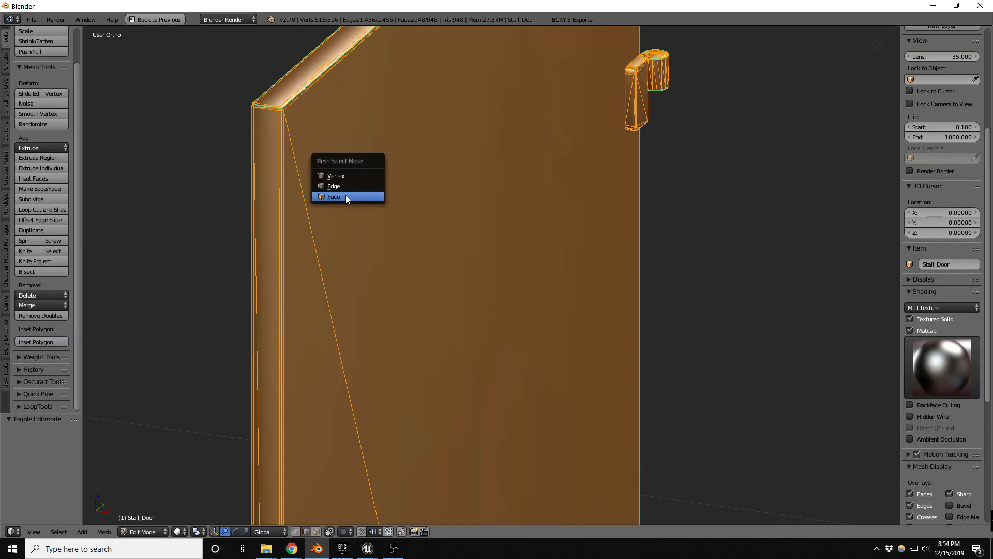
pyautogui.click(345, 196)
pyautogui.press('a')
pyautogui.rightClick(360, 324)
pyautogui.press('KP_Decimal')
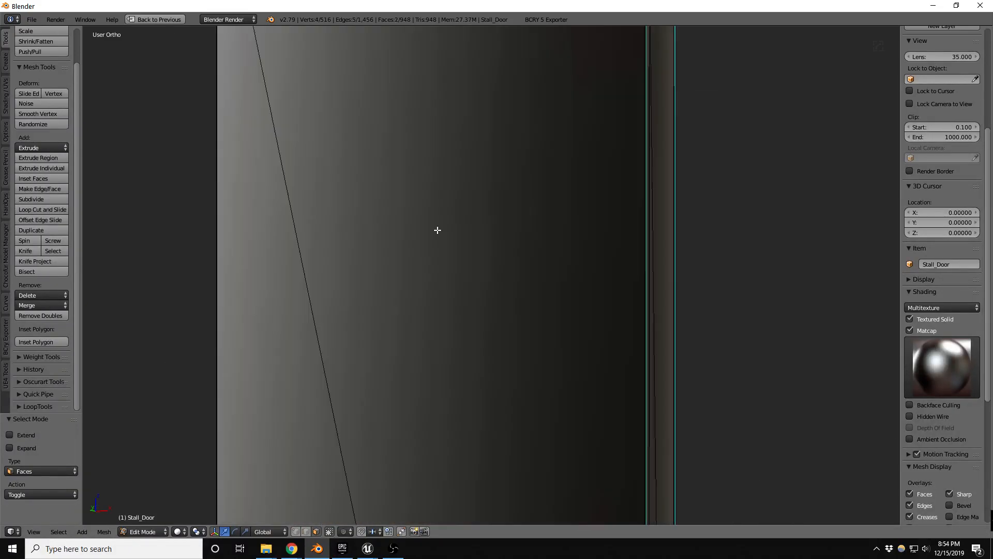
pyautogui.scroll(-3, 429, 231)
pyautogui.keyDown('shift'); pyautogui.rightClick(253, 328); pyautogui.keyUp('shift')
pyautogui.scroll(-3, 373, 250)
pyautogui.moveTo(493, 172); pyautogui.dragTo(510, 231, button='middle')
pyautogui.scroll(2, 510, 231)
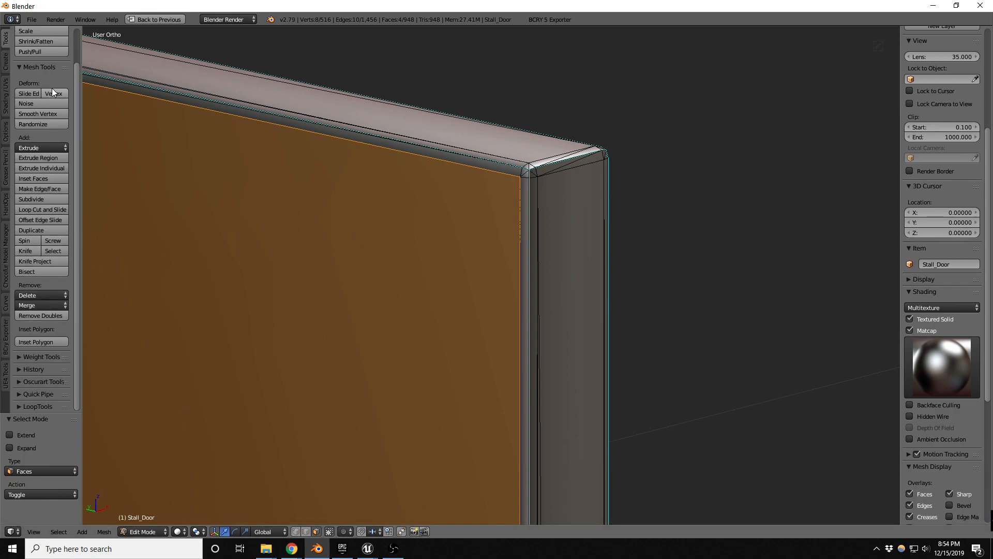
pyautogui.press('space')
pyautogui.write('flat')
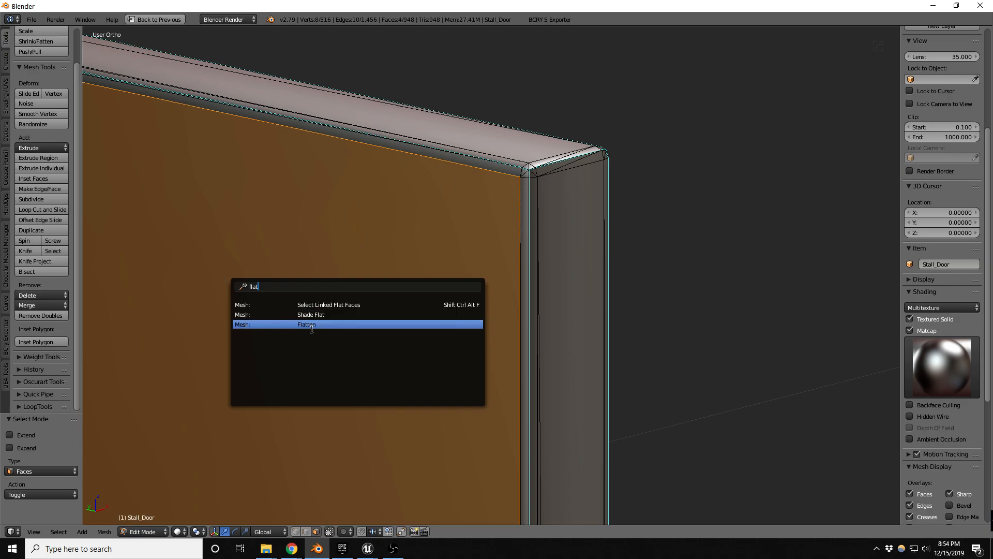
pyautogui.click(321, 315)
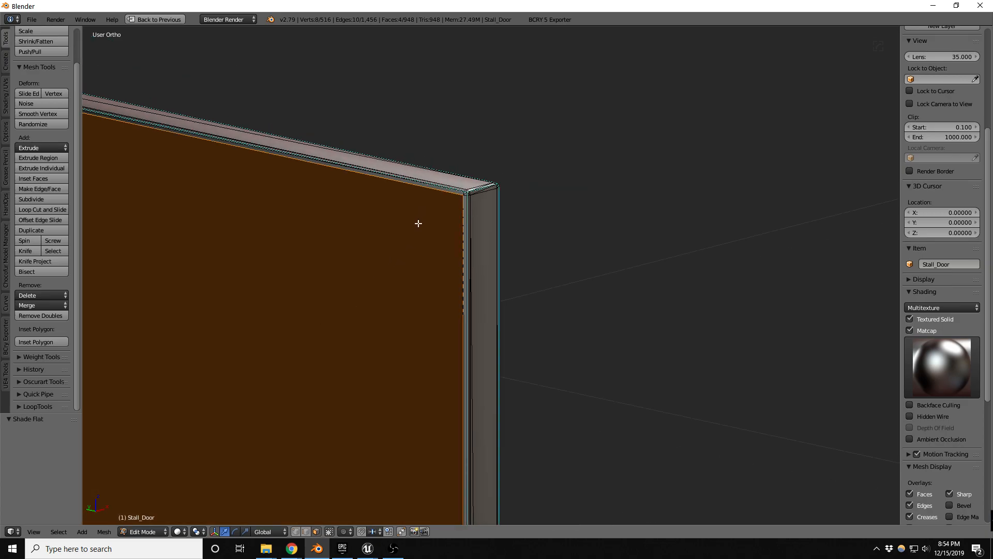
# - Examine the stall door's mixed flat and smooth shading along its bevelled corners and both large faces
pyautogui.press('Tab')
pyautogui.scroll(-4, 409, 161)
pyautogui.moveTo(404, 231); pyautogui.dragTo(203, 222, button='middle')
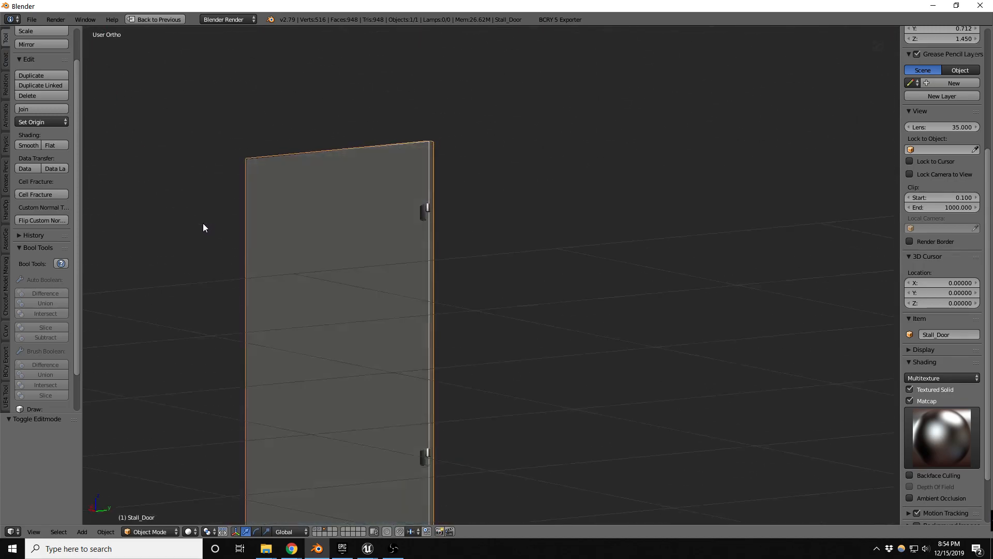
pyautogui.scroll(5, 536, 140)
pyautogui.scroll(3, 529, 136)
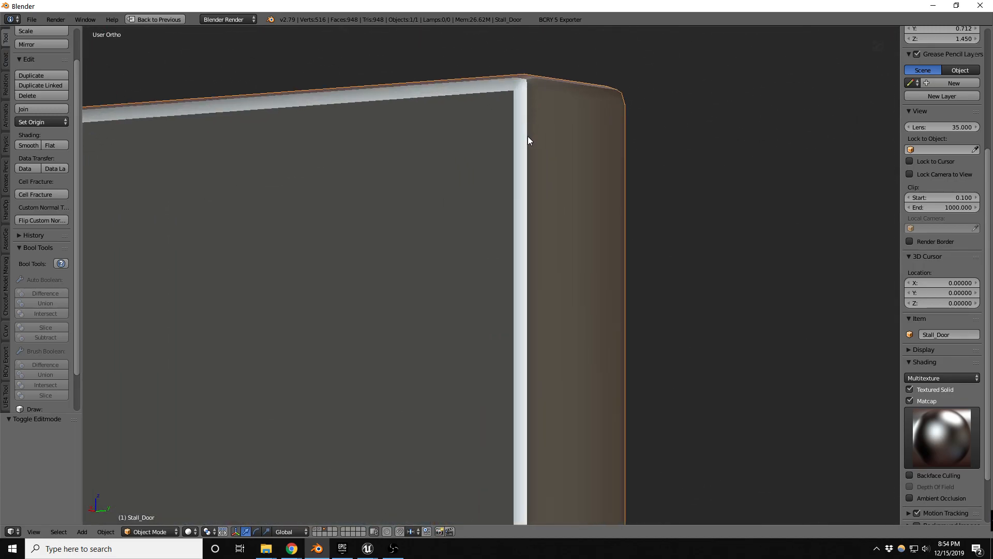
pyautogui.scroll(-5, 520, 111)
pyautogui.press('Tab')
pyautogui.scroll(5, 518, 107)
pyautogui.press('Tab')
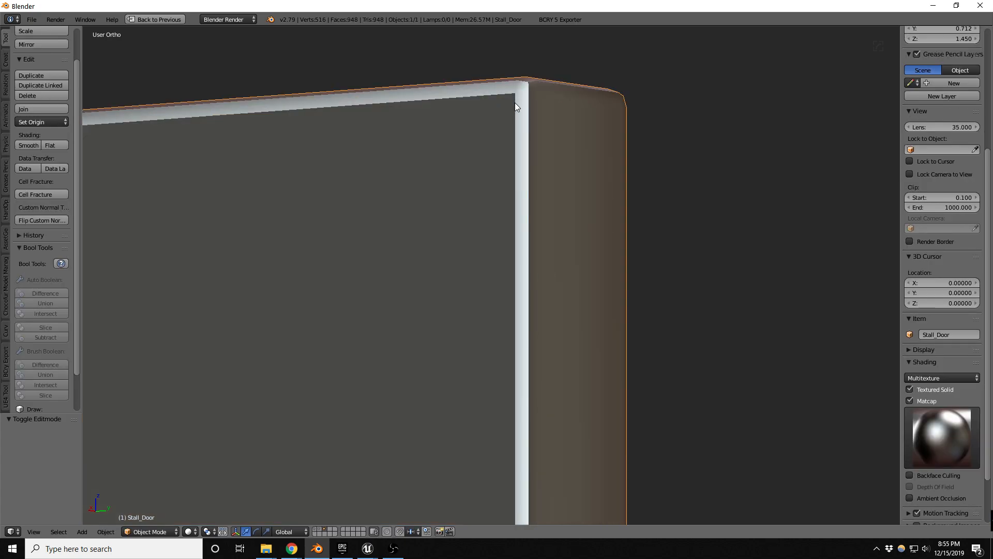
pyautogui.scroll(-6, 510, 99)
pyautogui.moveTo(446, 244); pyautogui.dragTo(226, 284, button='middle')
pyautogui.scroll(-6, 363, 232)
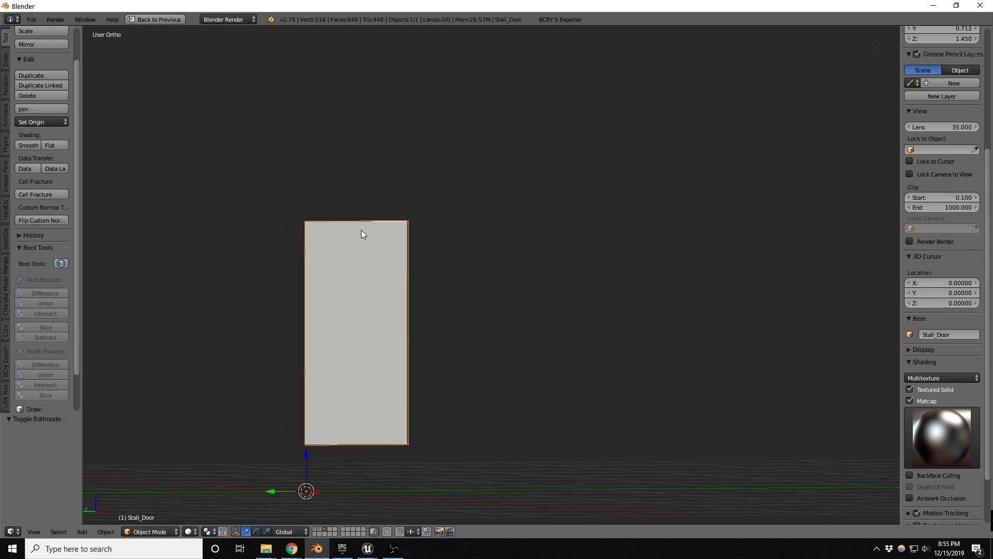
pyautogui.scroll(5, 363, 377)
pyautogui.moveTo(440, 288); pyautogui.dragTo(331, 325, button='middle')
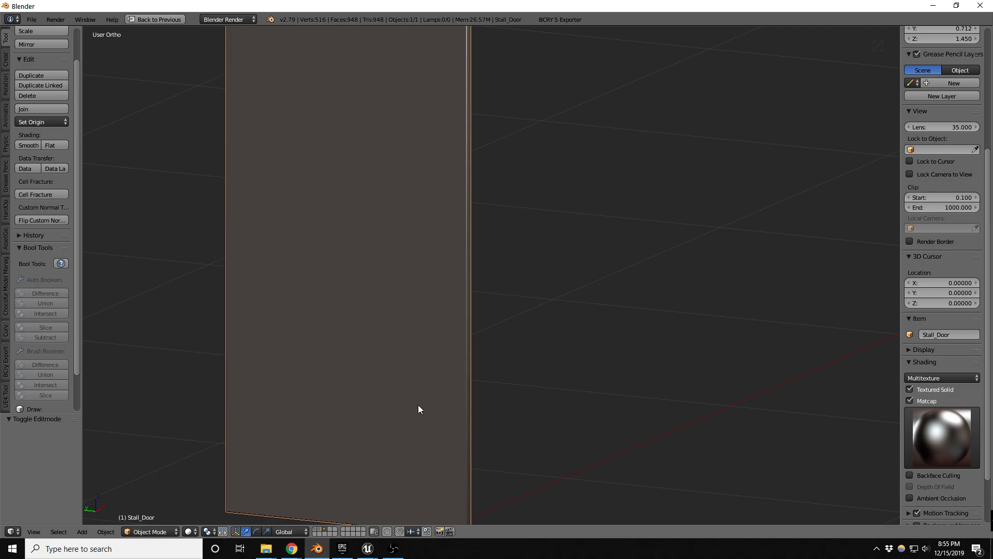
# - Switch to the Unreal Editor level and view the stall door's surface and edges in the bathroom lighting
pyautogui.click(368, 548)
pyautogui.click(375, 511)
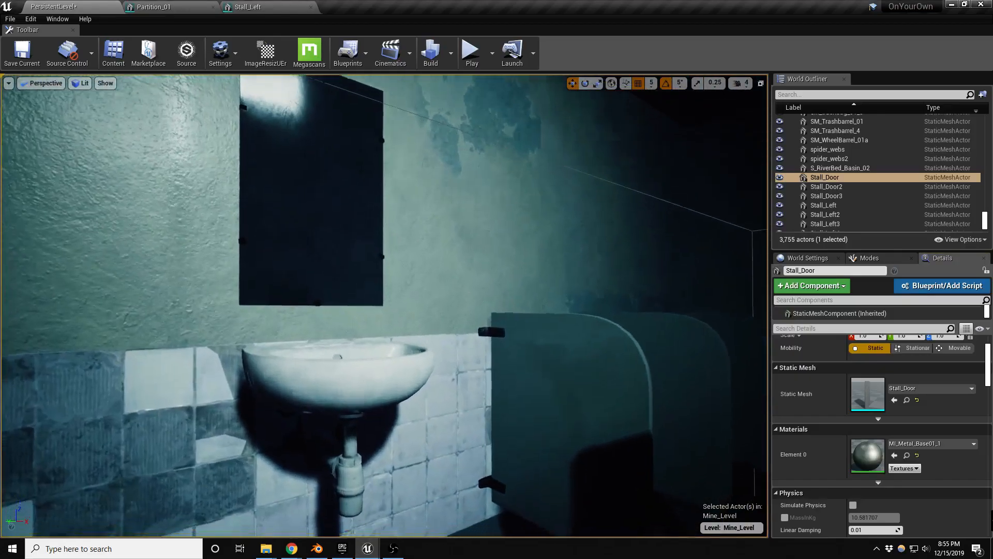
pyautogui.press('w')
pyautogui.moveTo(384, 306); pyautogui.dragTo(525, 366, button='right')
pyautogui.press('d')
pyautogui.press('a')
pyautogui.press('d')
pyautogui.press('s')
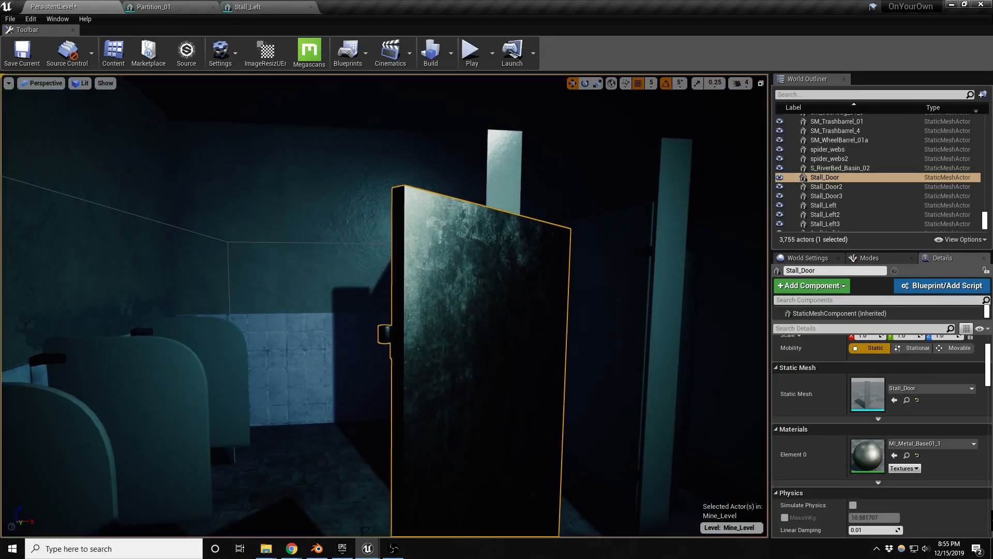
# - Return to Blender and examine the stall door's top edge, corners and hinges from several angles
pyautogui.click(317, 547)
pyautogui.moveTo(449, 298); pyautogui.dragTo(434, 324, button='middle')
pyautogui.scroll(5, 425, 213)
pyautogui.moveTo(440, 225); pyautogui.dragTo(327, 224, button='middle')
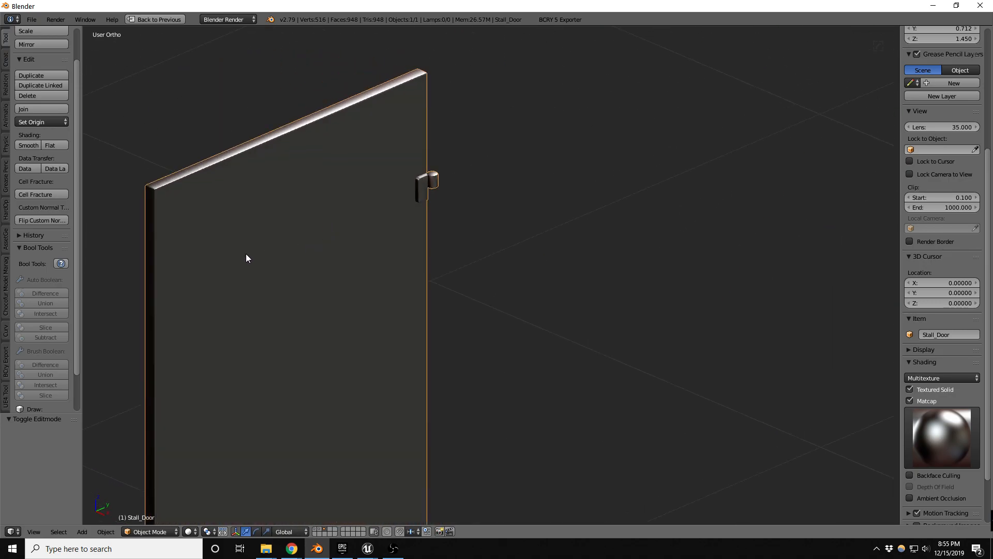
pyautogui.scroll(3, 173, 191)
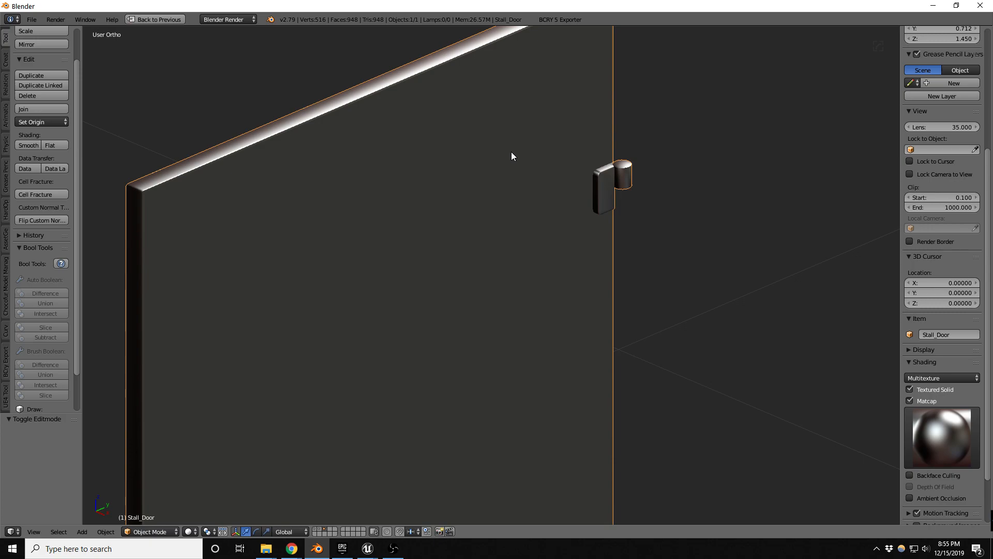
pyautogui.scroll(-3, 496, 176)
pyautogui.press('z')
pyautogui.press('z')
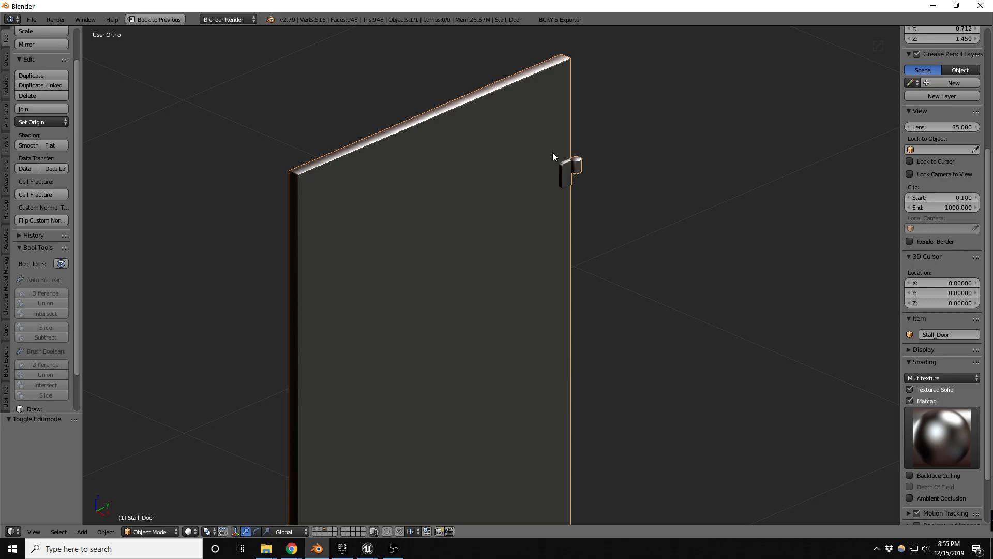
pyautogui.scroll(5, 564, 160)
pyautogui.scroll(-4, 597, 176)
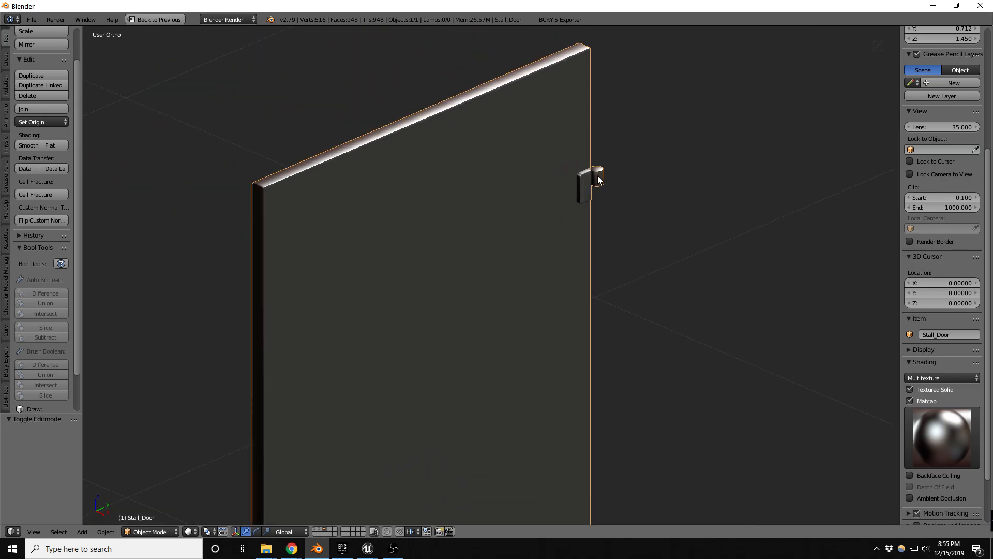
pyautogui.scroll(-5, 465, 161)
pyautogui.moveTo(400, 338); pyautogui.dragTo(490, 221, button='middle')
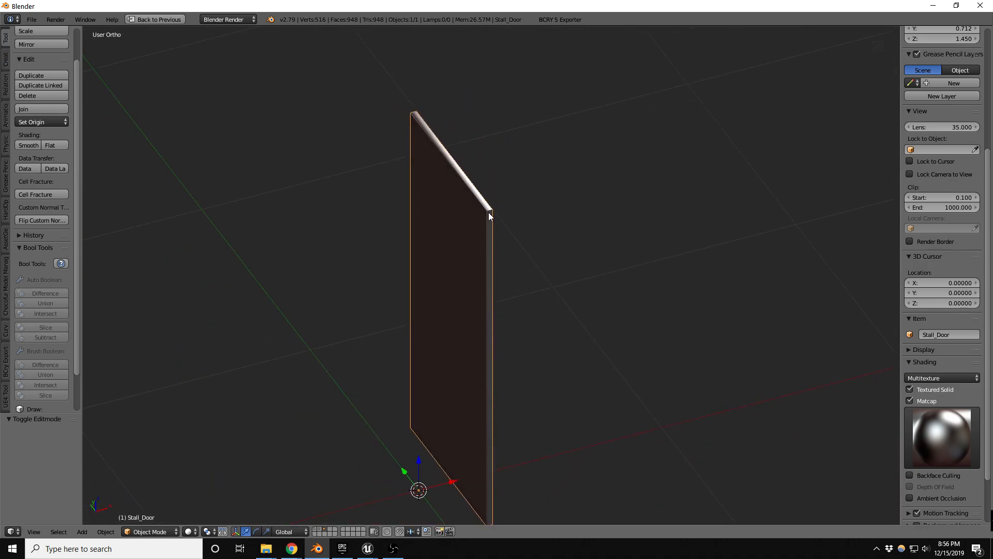
pyautogui.scroll(4, 489, 222)
pyautogui.scroll(5, 486, 228)
pyautogui.scroll(-6, 492, 235)
# - Convert all of the stall door mesh's triangles to quads
pyautogui.press('Tab')
pyautogui.scroll(-2, 495, 228)
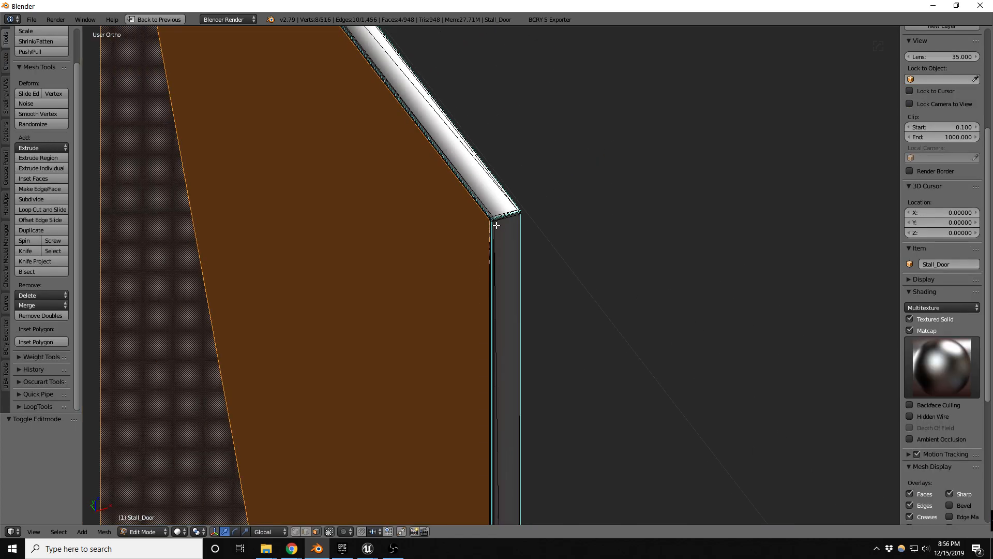
pyautogui.press('a')
pyautogui.press('a')
pyautogui.hotkey('alt', 'j')
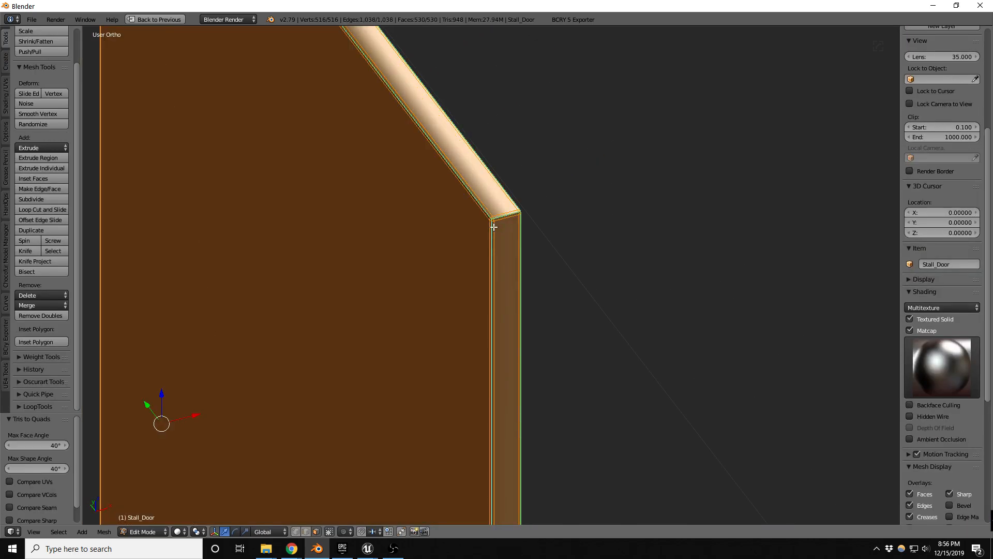
pyautogui.scroll(5, 501, 215)
pyautogui.press('a')
pyautogui.hotkey('ctrl', 'Tab')
pyautogui.click(496, 217)
pyautogui.rightClick(420, 242)
pyautogui.scroll(-7, 430, 250)
pyautogui.moveTo(432, 253); pyautogui.dragTo(352, 242, button='middle')
pyautogui.keyDown('shift'); pyautogui.rightClick(325, 244); pyautogui.keyUp('shift')
pyautogui.scroll(5, 188, 244)
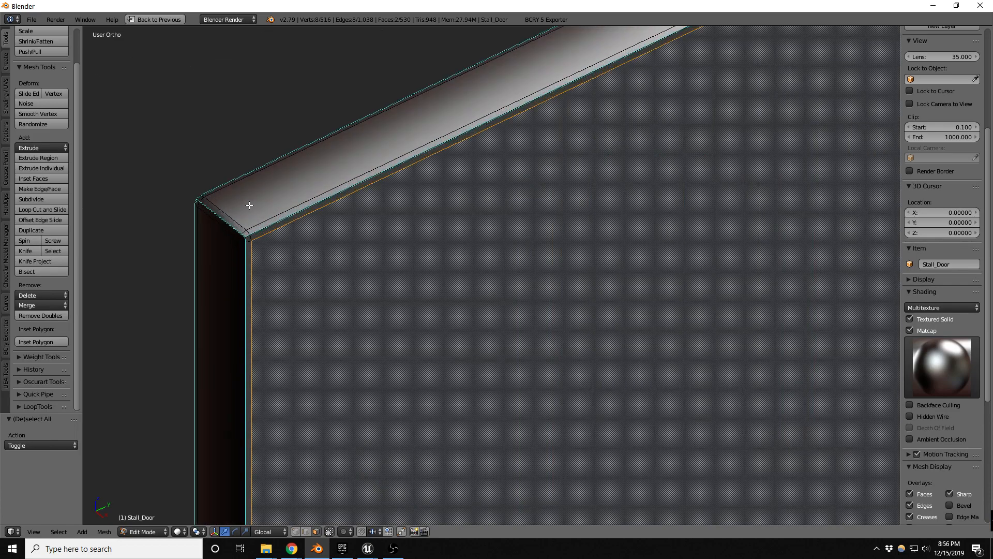
pyautogui.scroll(-4, 249, 205)
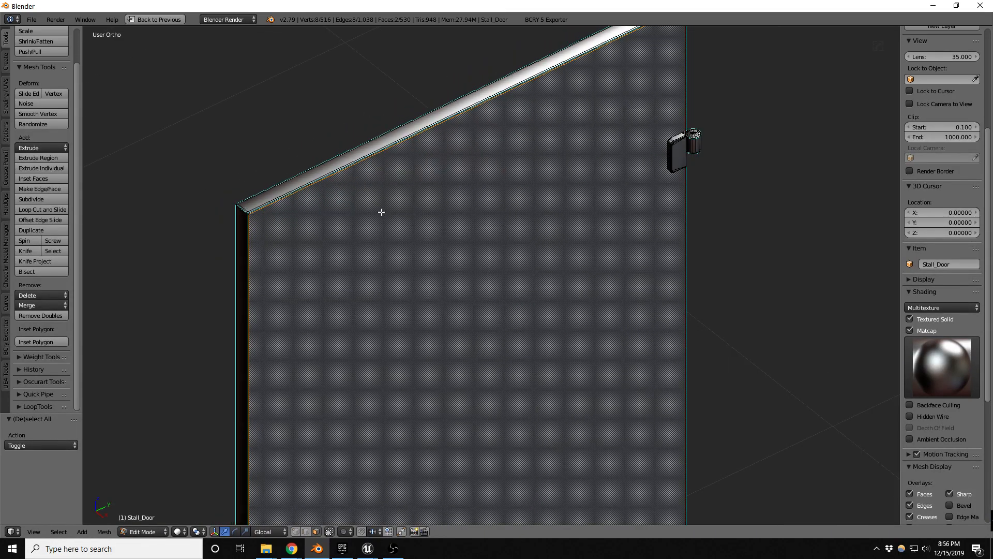
pyautogui.press('z')
pyautogui.press('a')
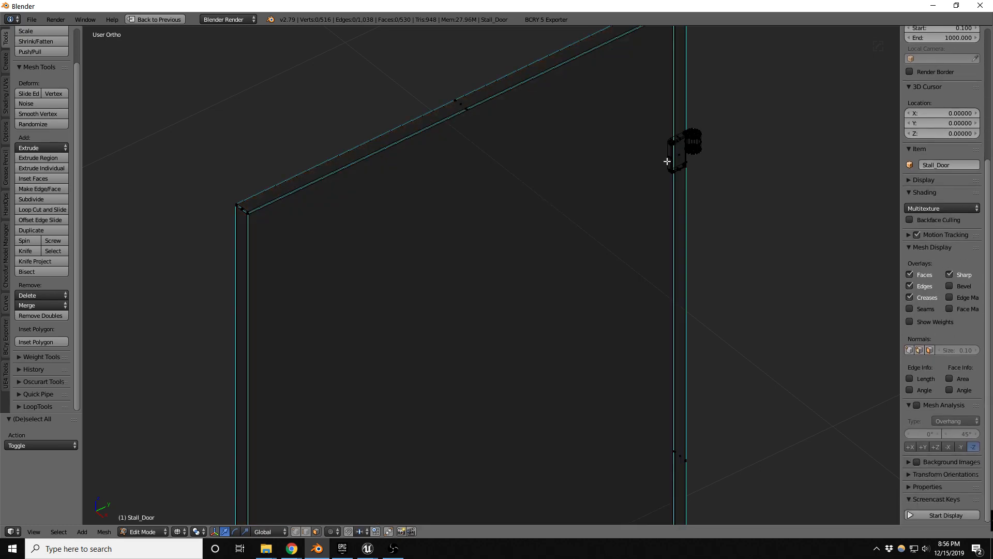
pyautogui.press('z')
pyautogui.scroll(5, 679, 158)
pyautogui.press('a')
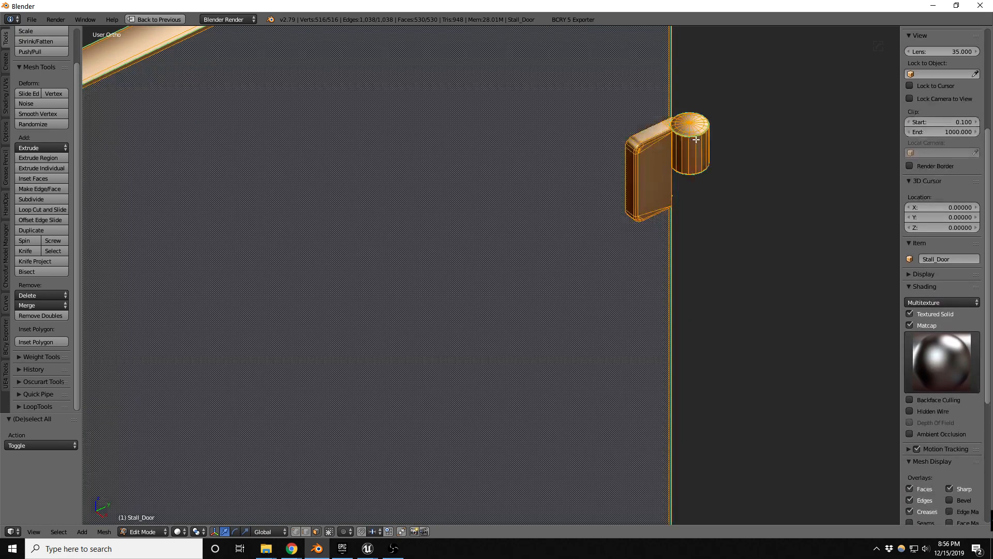
pyautogui.press('a')
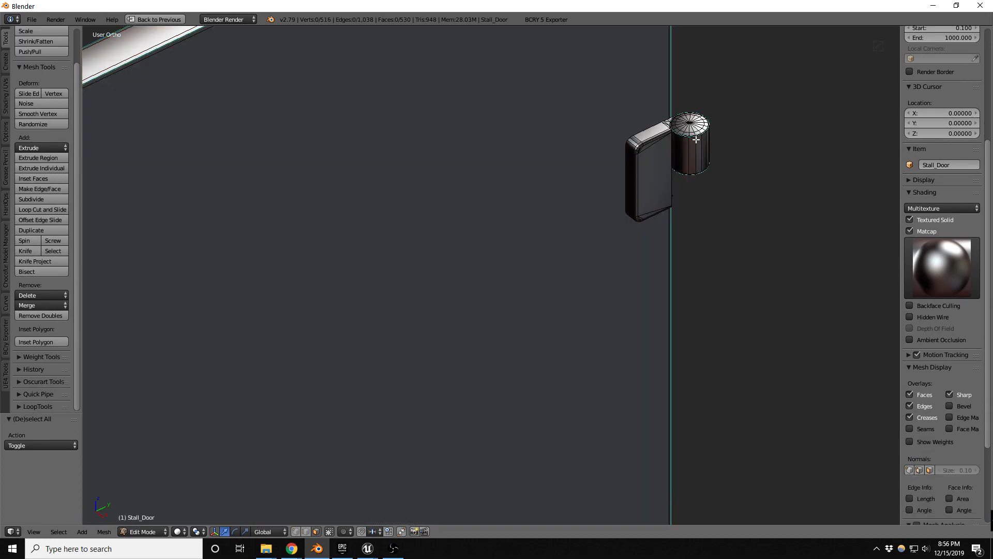
# - Select all parts of the upper and lower hinges and separate them from the door panel into their own object
pyautogui.press('l')
pyautogui.press('l')
pyautogui.scroll(-10, 683, 128)
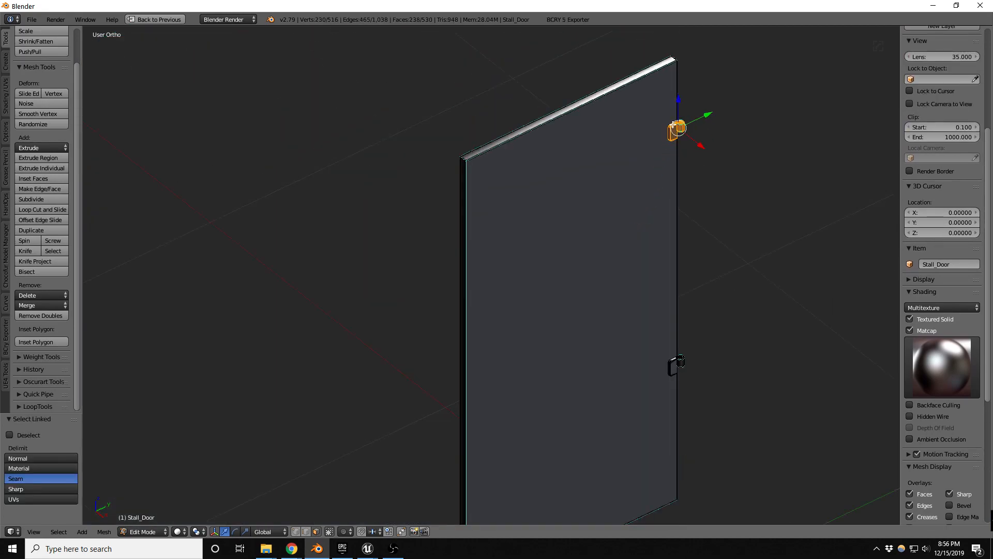
pyautogui.scroll(5, 724, 316)
pyautogui.scroll(4, 600, 269)
pyautogui.press('l')
pyautogui.press('l')
pyautogui.moveTo(593, 229); pyautogui.dragTo(528, 310, button='middle')
pyautogui.press('p')
pyautogui.click(528, 308)
pyautogui.press('Tab')
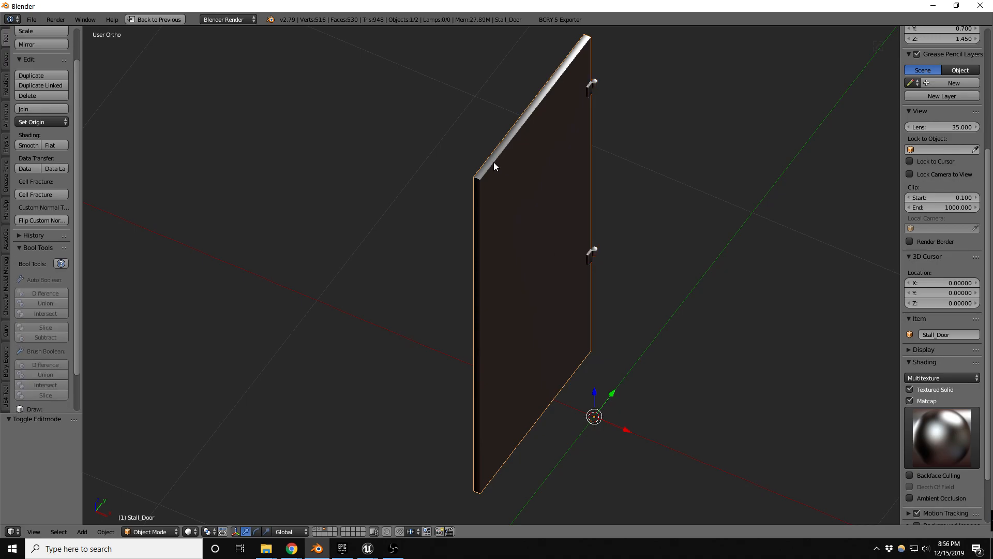
# - Delete every face of the door panel except its large front and back faces
pyautogui.scroll(8, 495, 166)
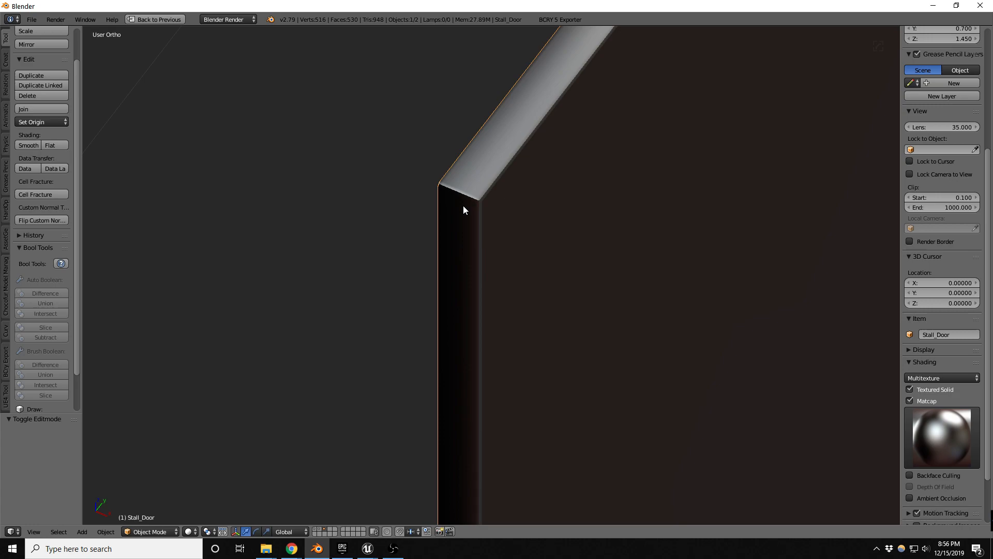
pyautogui.press('Tab')
pyautogui.rightClick(541, 217)
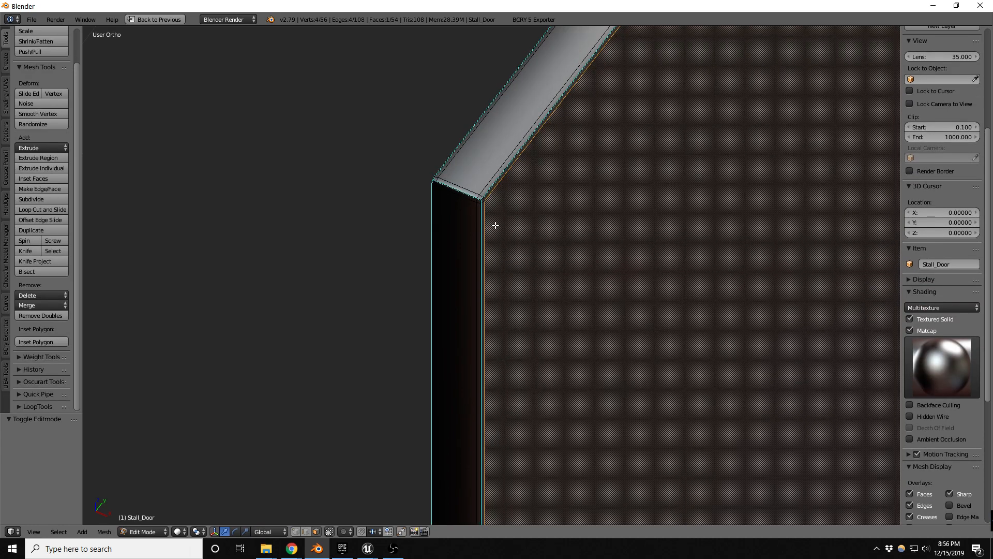
pyautogui.moveTo(491, 224); pyautogui.dragTo(564, 226, button='middle')
pyautogui.moveTo(737, 211); pyautogui.dragTo(669, 212, button='middle')
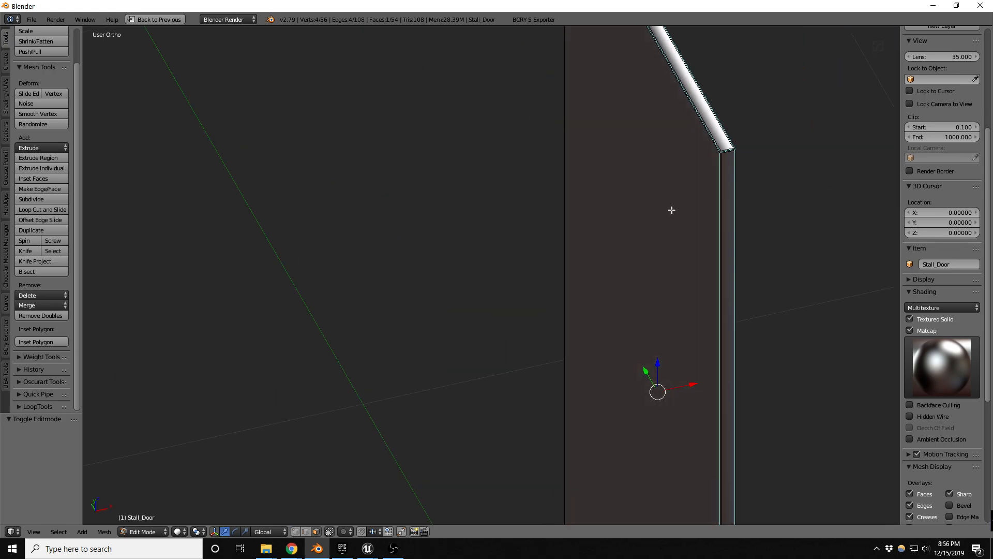
pyautogui.keyDown('shift'); pyautogui.rightClick(673, 202); pyautogui.keyUp('shift')
pyautogui.hotkey('ctrl', 'i')
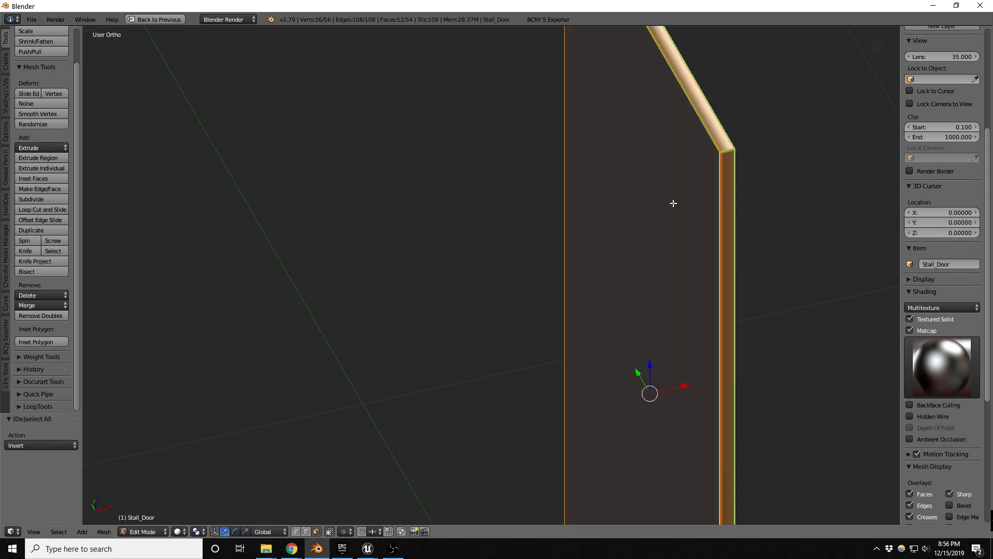
pyautogui.press('x')
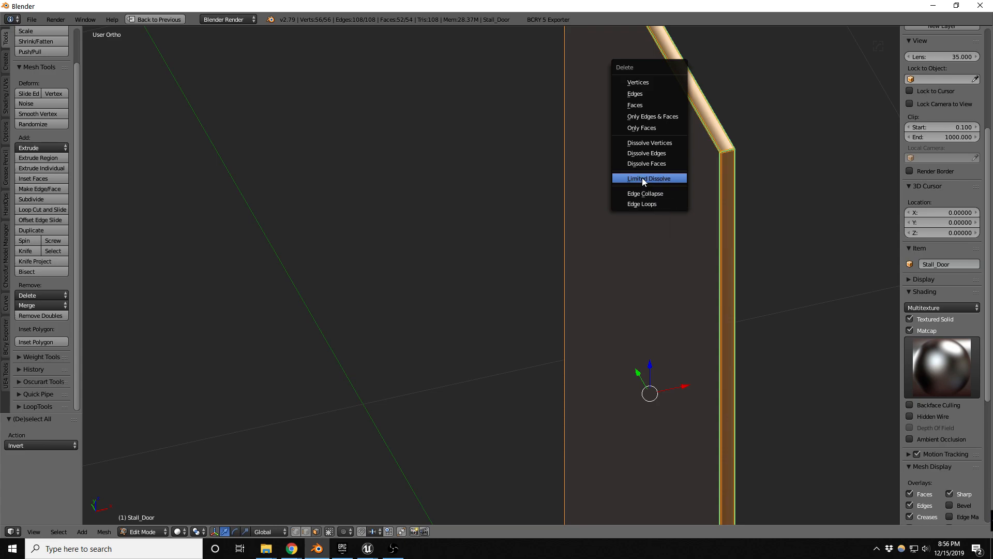
pyautogui.click(635, 105)
pyautogui.moveTo(566, 243); pyautogui.dragTo(595, 277, button='middle')
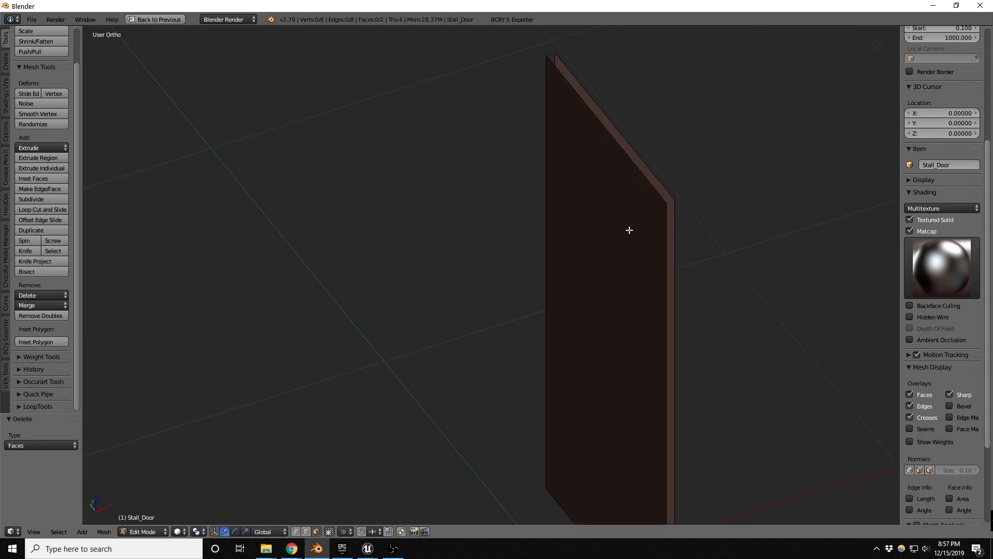
pyautogui.scroll(3, 629, 228)
pyautogui.scroll(3, 682, 178)
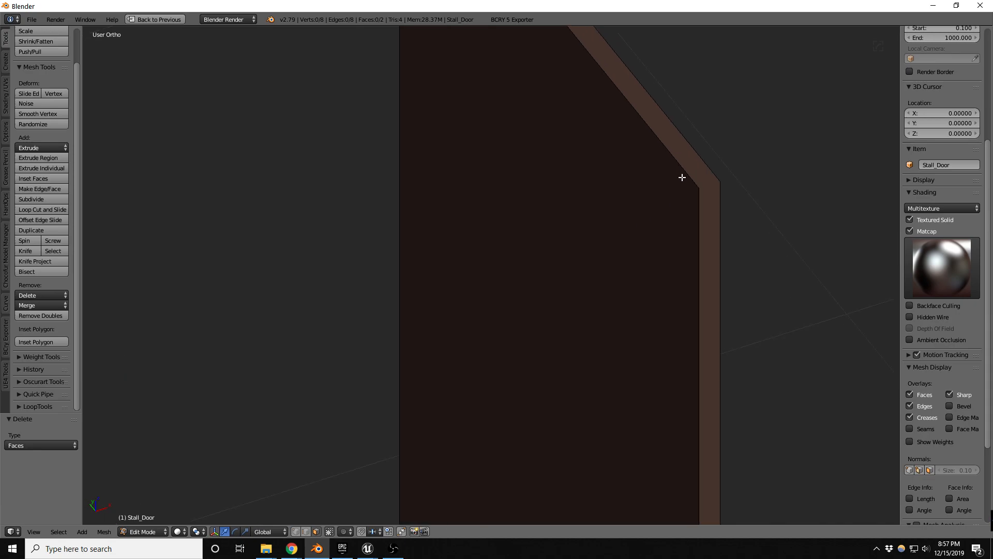
# - Switch to edge selection and select the border edges of the door's front and back faces
pyautogui.hotkey('ctrl', 'Tab')
pyautogui.click(651, 168)
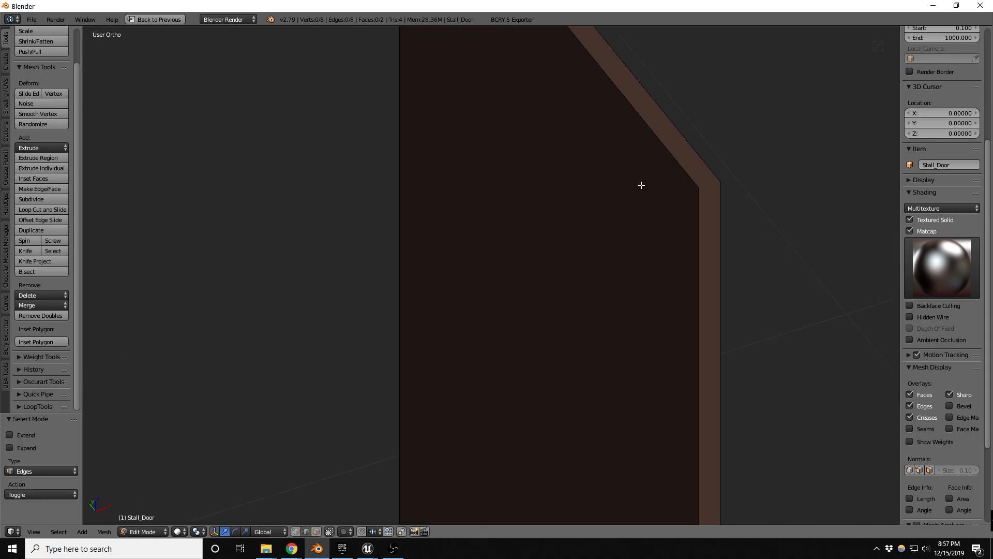
pyautogui.rightClick(656, 153)
pyautogui.keyDown('shift'); pyautogui.rightClick(698, 219); pyautogui.keyUp('shift')
pyautogui.keyDown('shift'); pyautogui.rightClick(717, 213); pyautogui.keyUp('shift')
pyautogui.keyDown('shift'); pyautogui.rightClick(701, 163); pyautogui.keyUp('shift')
pyautogui.scroll(-5, 727, 238)
pyautogui.moveTo(627, 246); pyautogui.dragTo(739, 242, button='middle')
pyautogui.keyDown('shift'); pyautogui.rightClick(530, 237); pyautogui.keyUp('shift')
pyautogui.keyDown('shift'); pyautogui.rightClick(523, 235); pyautogui.keyUp('shift')
pyautogui.scroll(-6, 538, 165)
pyautogui.scroll(3, 526, 324)
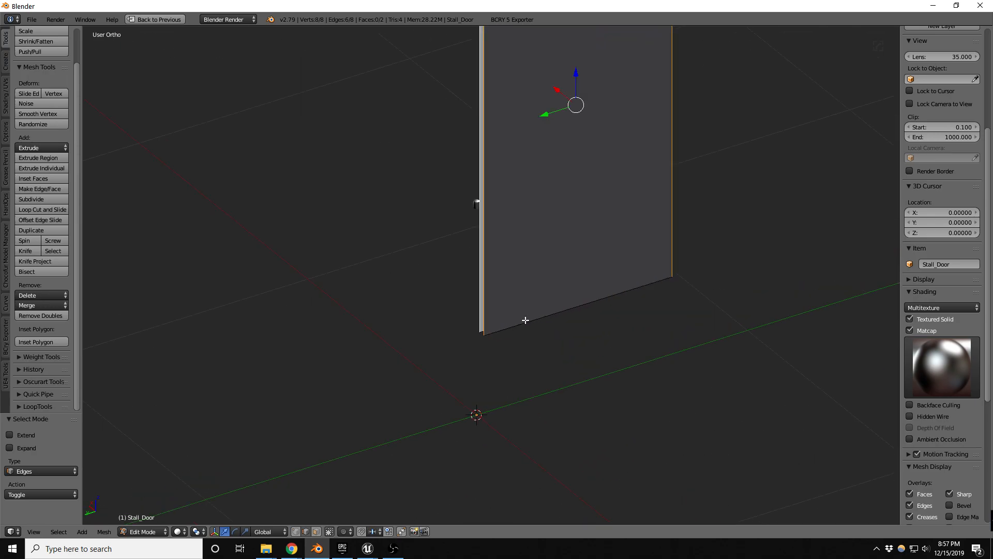
pyautogui.scroll(3, 484, 328)
pyautogui.keyDown('shift'); pyautogui.rightClick(440, 324); pyautogui.keyUp('shift')
pyautogui.keyDown('shift'); pyautogui.rightClick(440, 311); pyautogui.keyUp('shift')
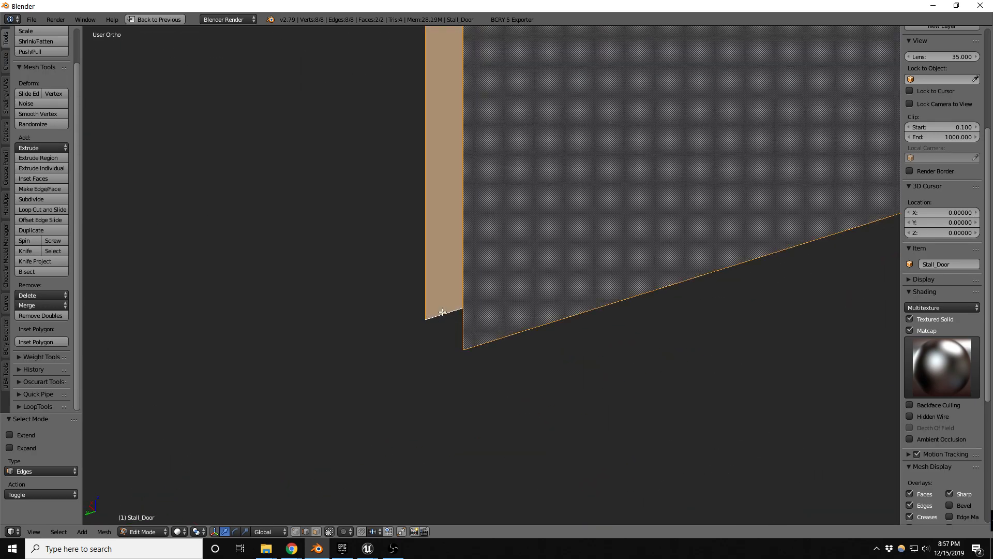
pyautogui.scroll(-6, 435, 410)
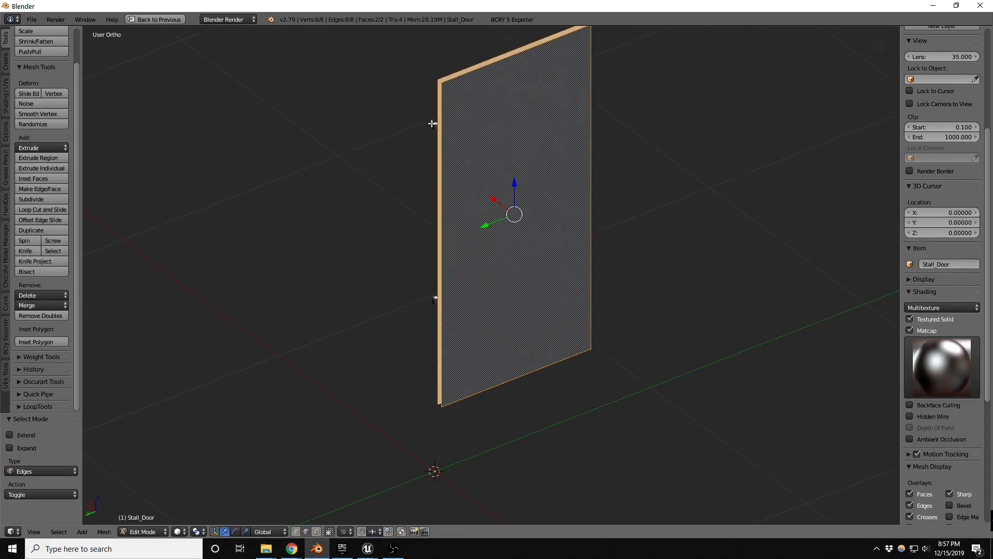
# - Fill the gap between the two vertical edges on the door's hinge side with a face
pyautogui.scroll(5, 444, 78)
pyautogui.rightClick(438, 109)
pyautogui.keyDown('shift'); pyautogui.rightClick(428, 115); pyautogui.keyUp('shift')
pyautogui.press('f')
# - Fill the door's open top by making a face between its two long top edges
pyautogui.keyDown('shift'); pyautogui.rightClick(470, 71); pyautogui.keyUp('shift')
pyautogui.scroll(-5, 559, 151)
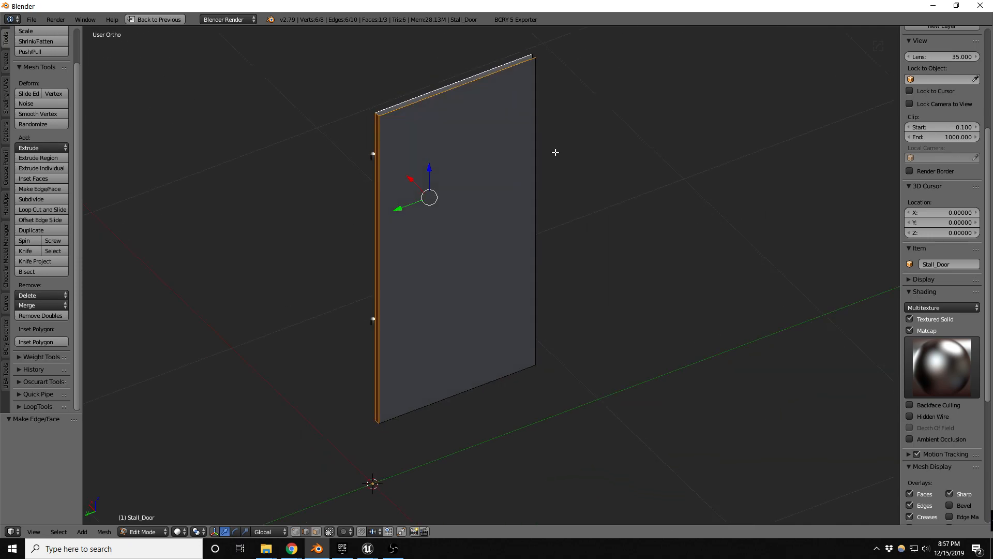
pyautogui.moveTo(559, 151); pyautogui.dragTo(517, 149, button='middle')
pyautogui.scroll(5, 532, 122)
pyautogui.keyDown('shift'); pyautogui.rightClick(425, 134); pyautogui.keyUp('shift')
pyautogui.rightClick(416, 130)
pyautogui.keyDown('shift'); pyautogui.rightClick(432, 113); pyautogui.keyUp('shift')
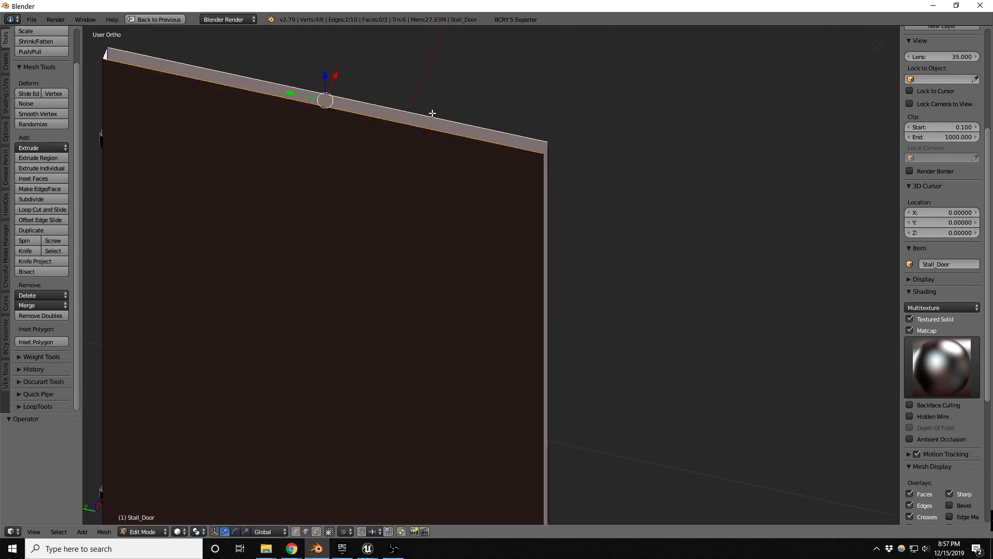
pyautogui.press('f')
# - Close the vertical side opposite the hinges with a face between its two edges
pyautogui.rightClick(536, 174)
pyautogui.keyDown('shift'); pyautogui.rightClick(549, 166); pyautogui.keyUp('shift')
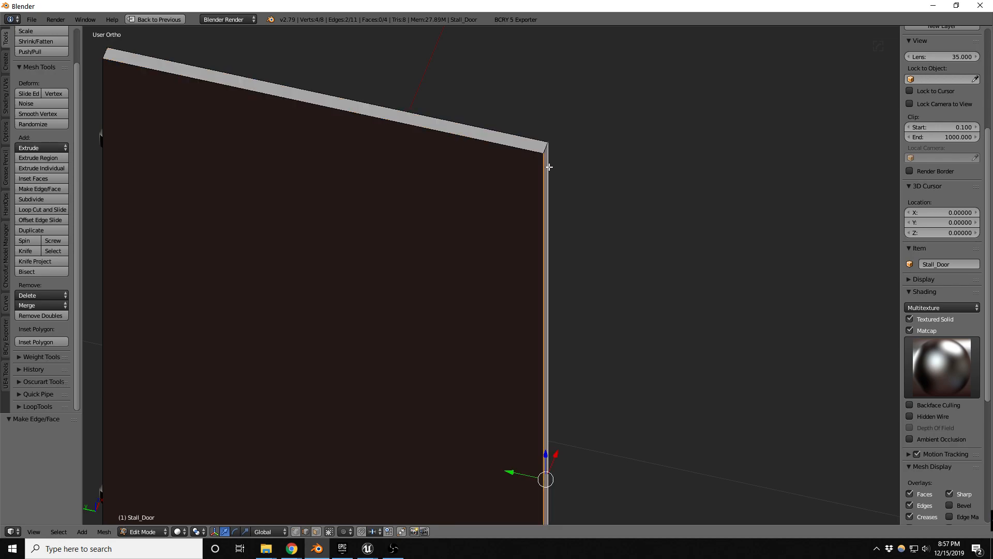
pyautogui.press('f')
# - Fill the open underside of the door with a face between its two bottom edges
pyautogui.scroll(-5, 538, 170)
pyautogui.moveTo(528, 172); pyautogui.dragTo(522, 214, button='middle')
pyautogui.scroll(5, 506, 409)
pyautogui.keyDown('shift'); pyautogui.rightClick(501, 408); pyautogui.keyUp('shift')
pyautogui.moveTo(499, 407); pyautogui.dragTo(397, 416, button='middle')
pyautogui.moveTo(441, 331); pyautogui.dragTo(454, 293, button='middle')
pyautogui.scroll(3, 433, 438)
pyautogui.moveTo(433, 439); pyautogui.dragTo(428, 405, button='middle')
pyautogui.scroll(4, 428, 406)
pyautogui.rightClick(412, 395)
pyautogui.keyDown('shift'); pyautogui.rightClick(386, 397); pyautogui.keyUp('shift')
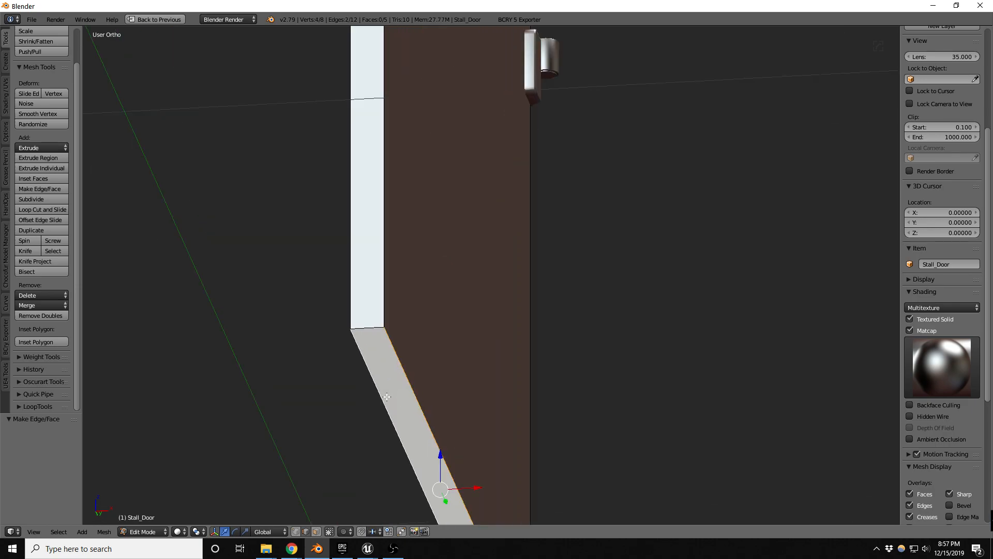
pyautogui.press('f')
# - Select the whole door mesh and recalculate its normals to face outward
pyautogui.moveTo(406, 334); pyautogui.dragTo(447, 419, button='middle')
pyautogui.scroll(-5, 434, 383)
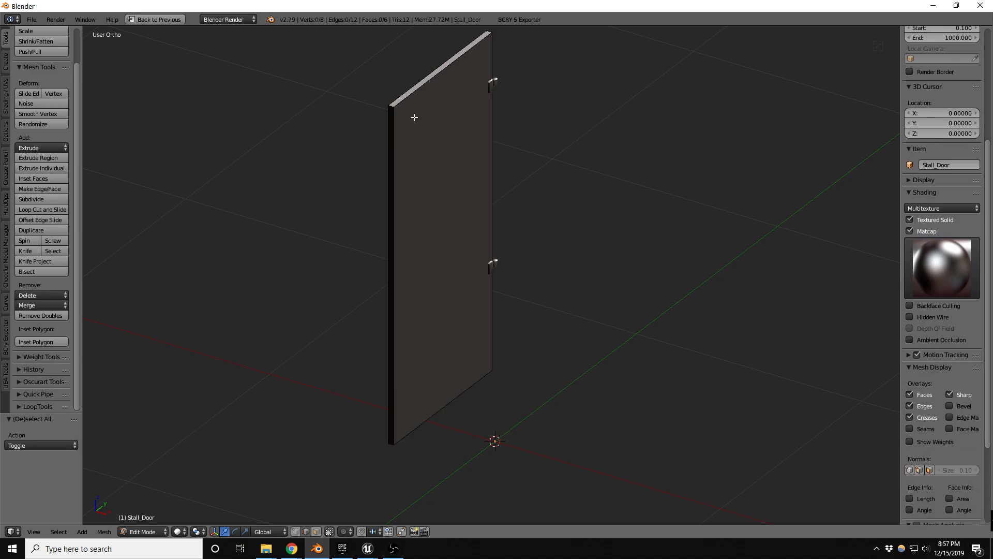
pyautogui.press('a')
pyautogui.scroll(7, 412, 96)
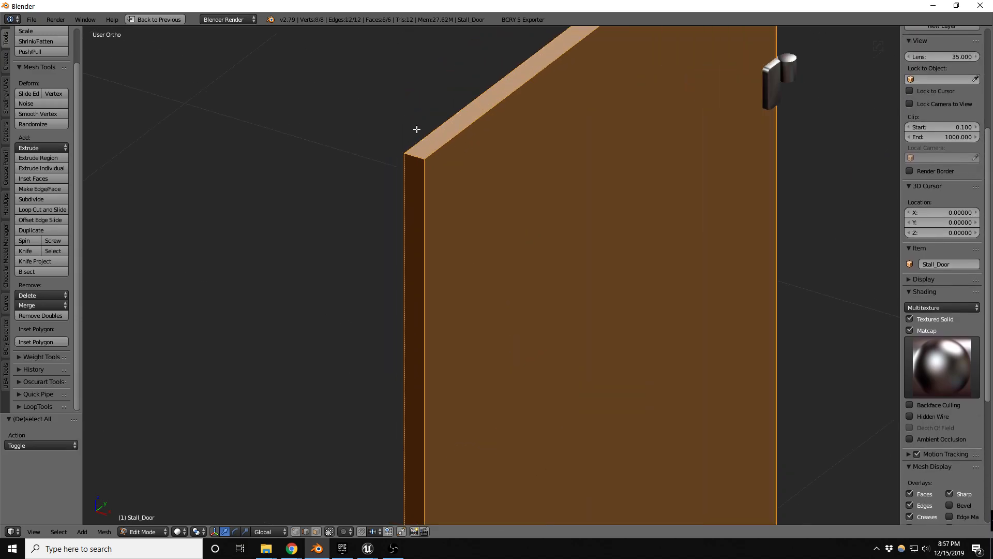
pyautogui.hotkey('ctrl', 'n')
pyautogui.scroll(-4, 455, 207)
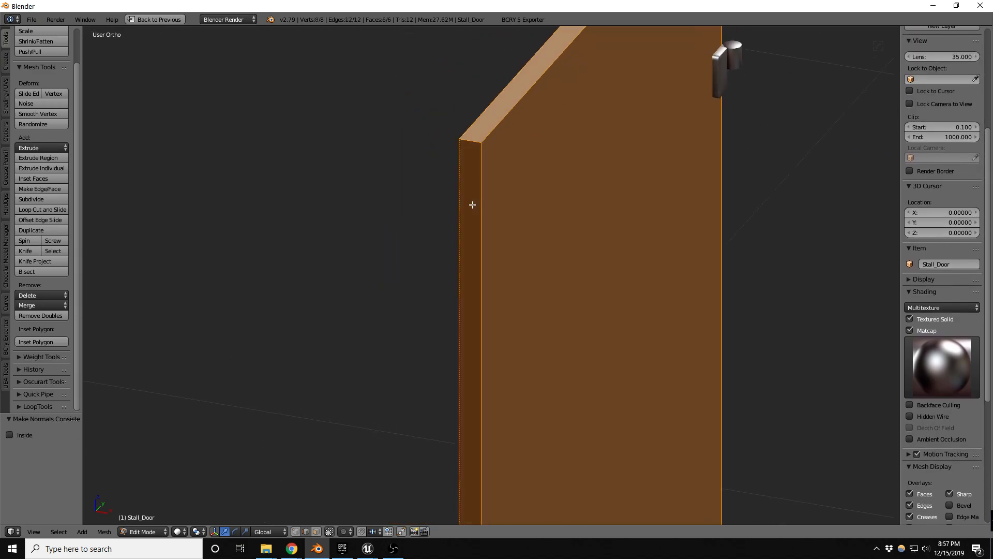
# - Turn off Matcap shading, leave edit mode and check the rebuilt door's edges
pyautogui.click(909, 330)
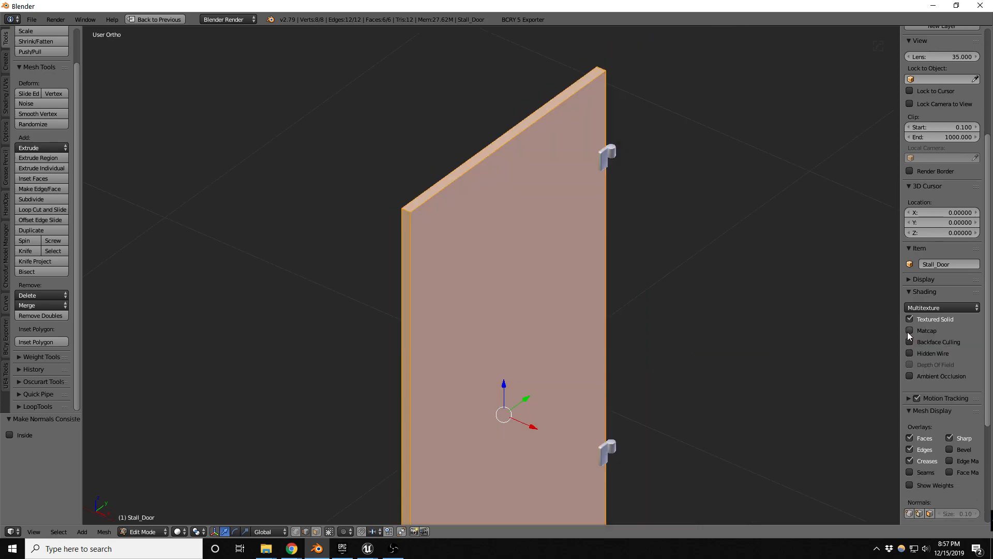
pyautogui.moveTo(494, 215); pyautogui.dragTo(527, 245, button='middle')
pyautogui.press('Tab')
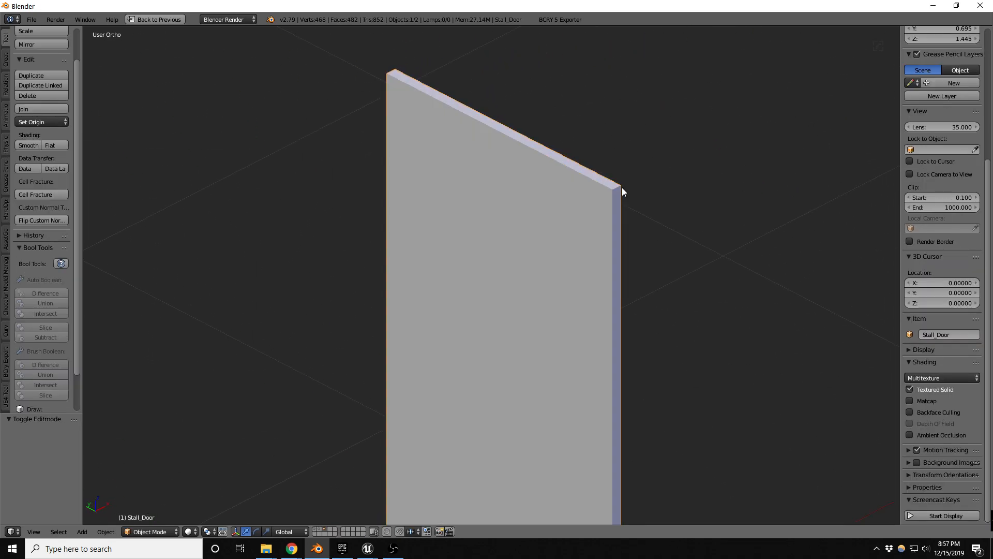
pyautogui.scroll(5, 610, 188)
pyautogui.scroll(-4, 604, 181)
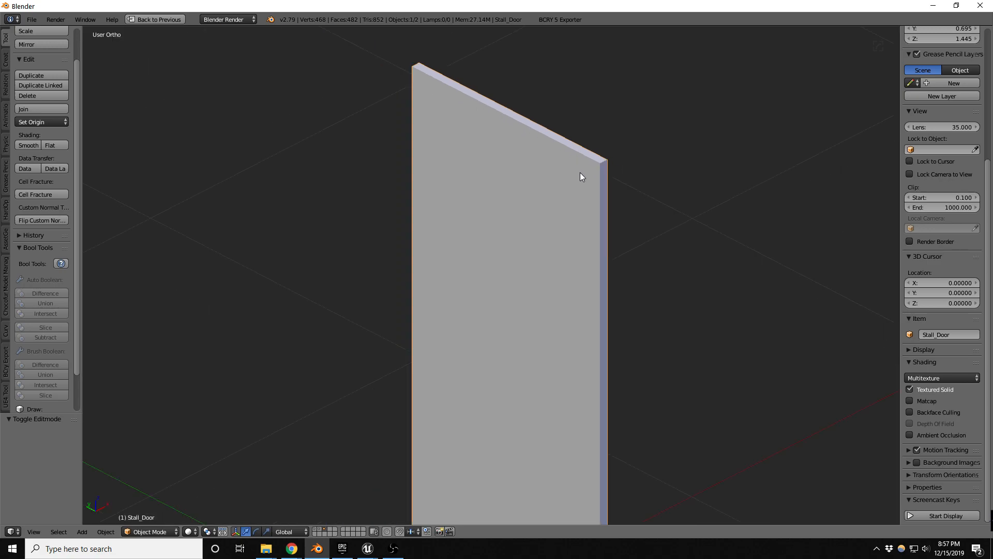
pyautogui.scroll(2, 596, 172)
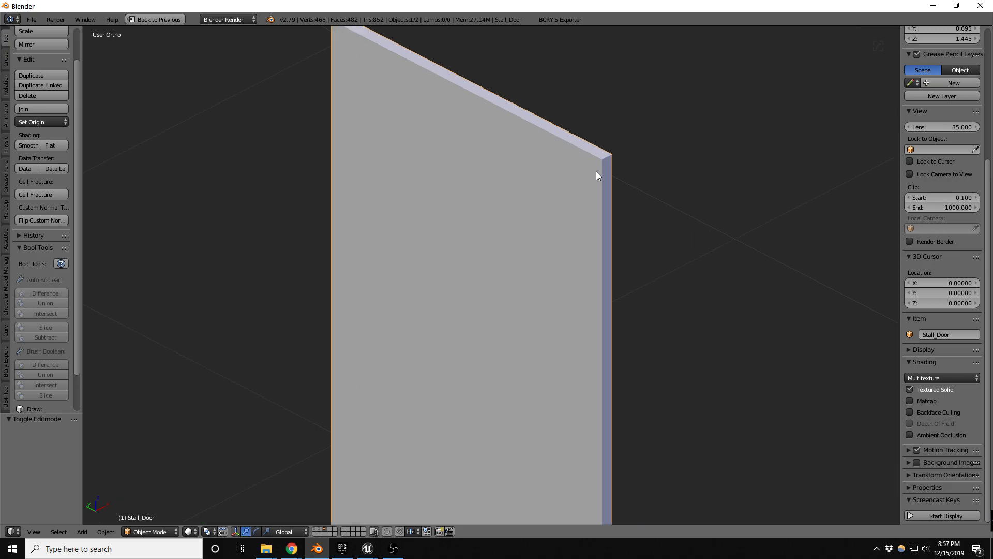
pyautogui.scroll(-5, 550, 161)
pyautogui.moveTo(550, 162); pyautogui.dragTo(565, 179, button='middle')
# - Run the Hard Ops CSharpen operation on the stall door to sharpen and bevel its edges
pyautogui.scroll(5, 553, 198)
pyautogui.scroll(5, 573, 197)
pyautogui.press('q')
pyautogui.click(565, 205)
pyautogui.scroll(-5, 568, 156)
pyautogui.scroll(5, 571, 166)
pyautogui.scroll(4, 571, 167)
pyautogui.scroll(-3, 561, 143)
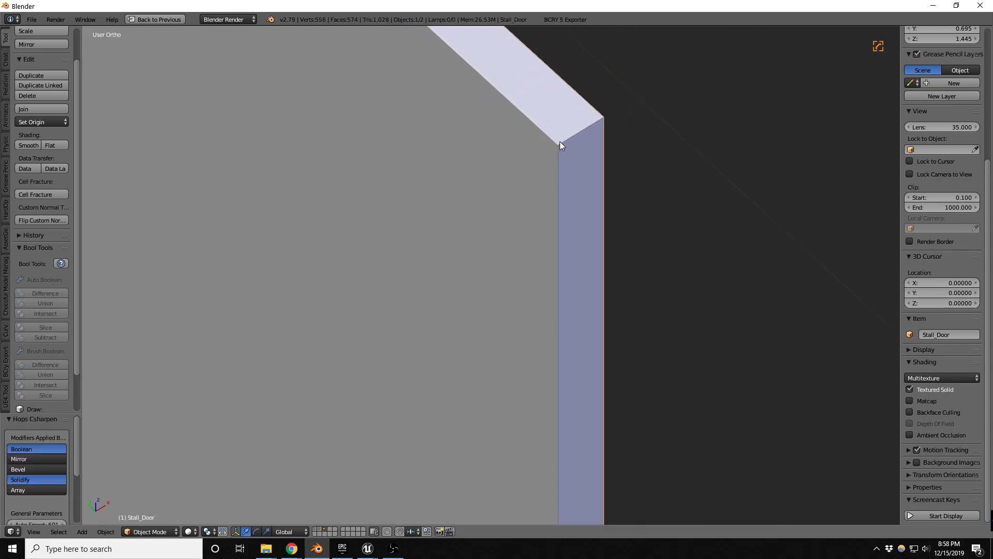
pyautogui.scroll(-5, 559, 144)
pyautogui.scroll(5, 557, 147)
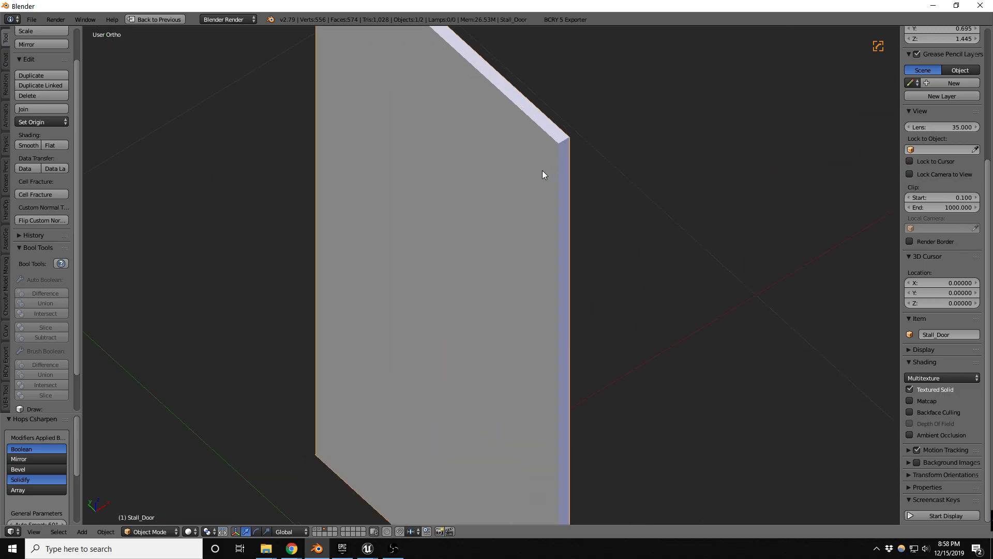
# - Adjust the stall door's bevel to a width of 0.002 with Hard Ops
pyautogui.press('q')
pyautogui.click(509, 165)
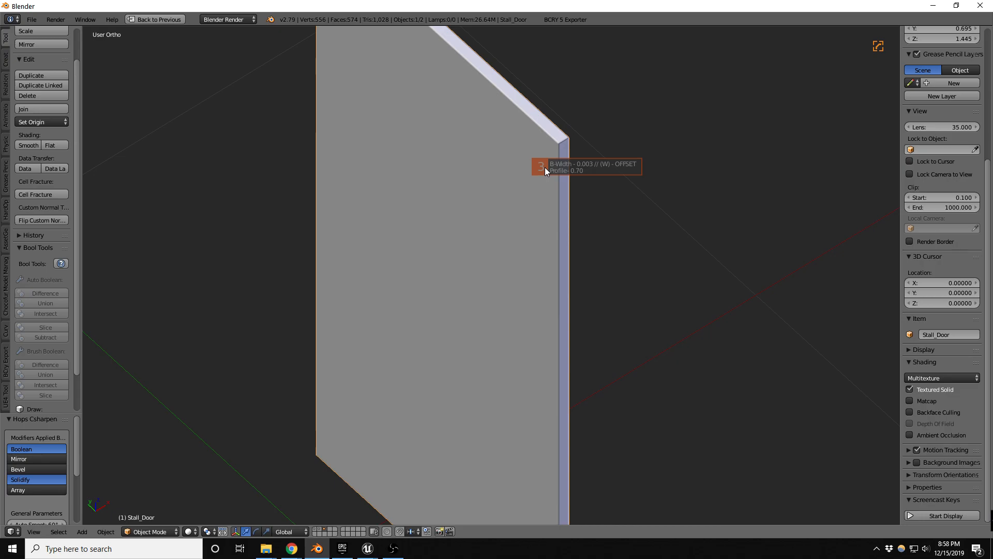
pyautogui.click(545, 167)
# - Examine the bevelled door panel and its hinges from both sides
pyautogui.scroll(-5, 544, 170)
pyautogui.moveTo(545, 185); pyautogui.dragTo(304, 140, button='middle')
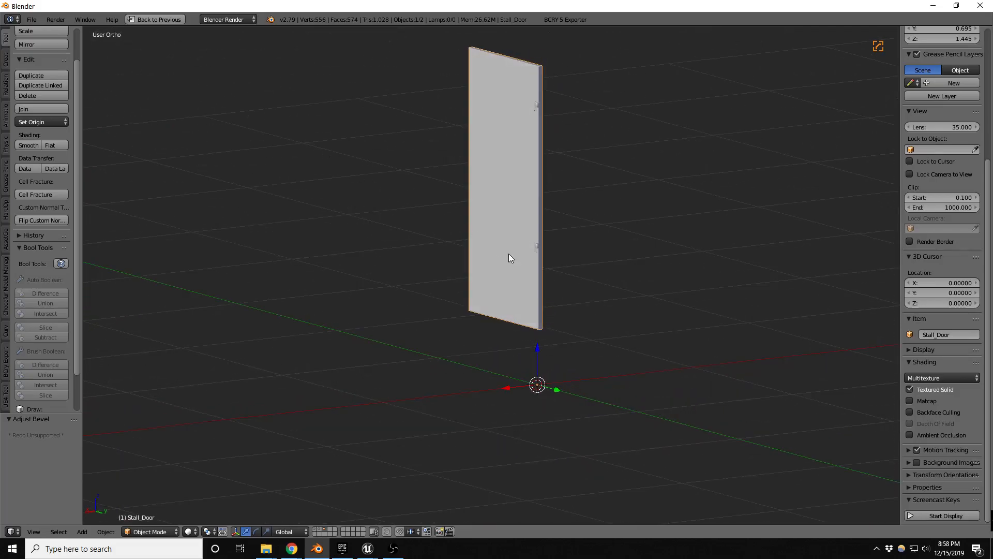
pyautogui.scroll(8, 546, 253)
pyautogui.rightClick(511, 194)
pyautogui.moveTo(511, 265); pyautogui.dragTo(602, 252, button='middle')
pyautogui.scroll(-8, 603, 256)
pyautogui.rightClick(458, 272)
pyautogui.scroll(-2, 363, 397)
pyautogui.scroll(4, 362, 46)
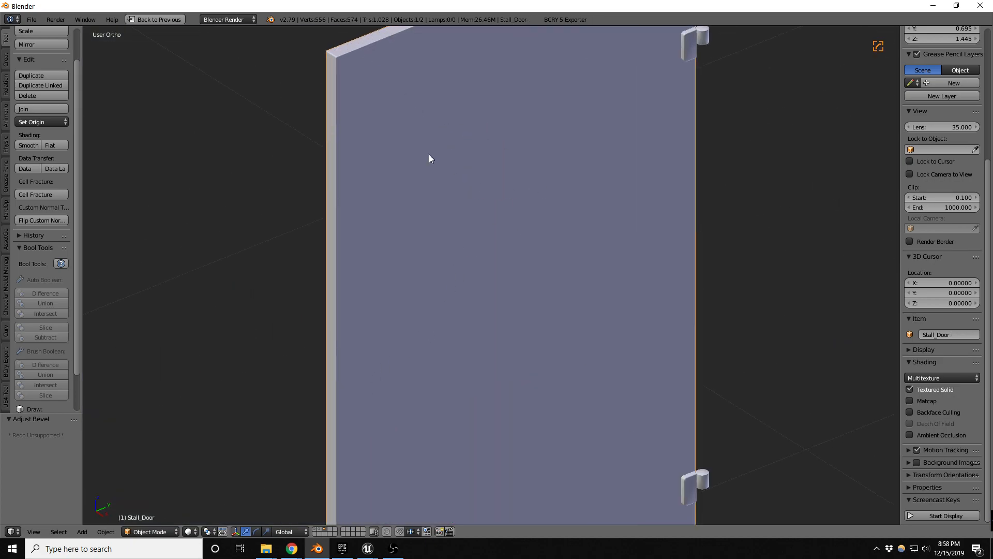
pyautogui.scroll(3, 334, 49)
# - Open the door mesh in edit mode beside the UV editor, using face selection and hiding the viewport's side panels
pyautogui.press('Tab')
pyautogui.scroll(-2, 364, 163)
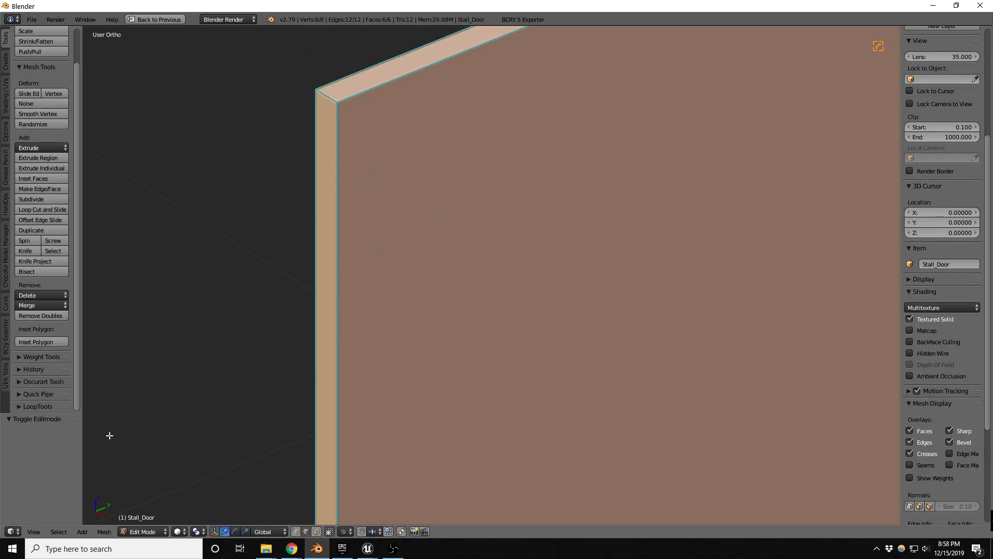
pyautogui.hotkey('ctrl', 'Up')
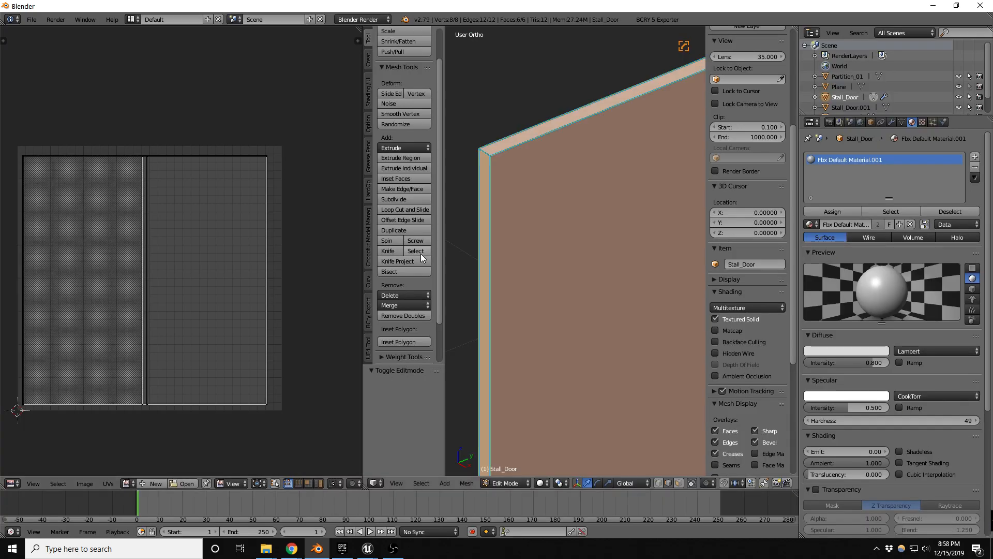
pyautogui.scroll(-1, 545, 215)
pyautogui.hotkey('ctrl', 'Tab')
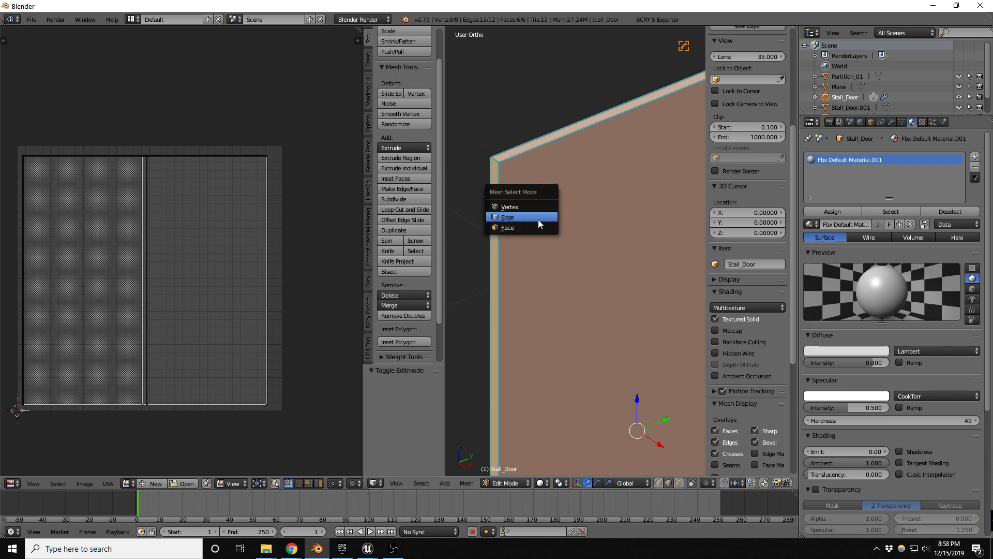
pyautogui.click(531, 226)
pyautogui.scroll(-3, 530, 277)
pyautogui.moveTo(564, 272); pyautogui.dragTo(562, 237, button='middle')
pyautogui.press('t')
pyautogui.press('n')
# - Select the door's large faces, top and free-side face in turn to check their placement in the UV layout
pyautogui.scroll(4, 594, 270)
pyautogui.rightClick(587, 241)
pyautogui.keyDown('shift'); pyautogui.rightClick(576, 212); pyautogui.keyUp('shift')
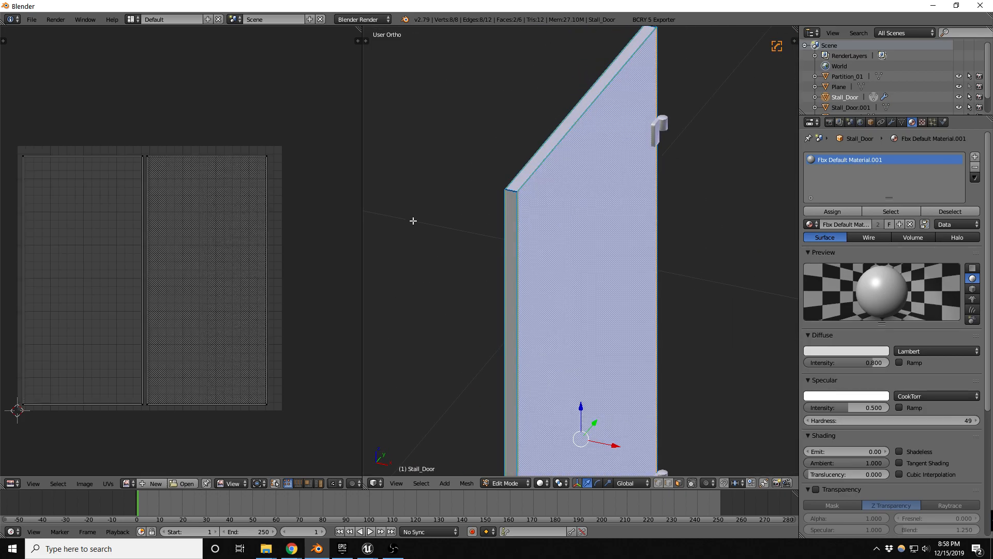
pyautogui.press('a')
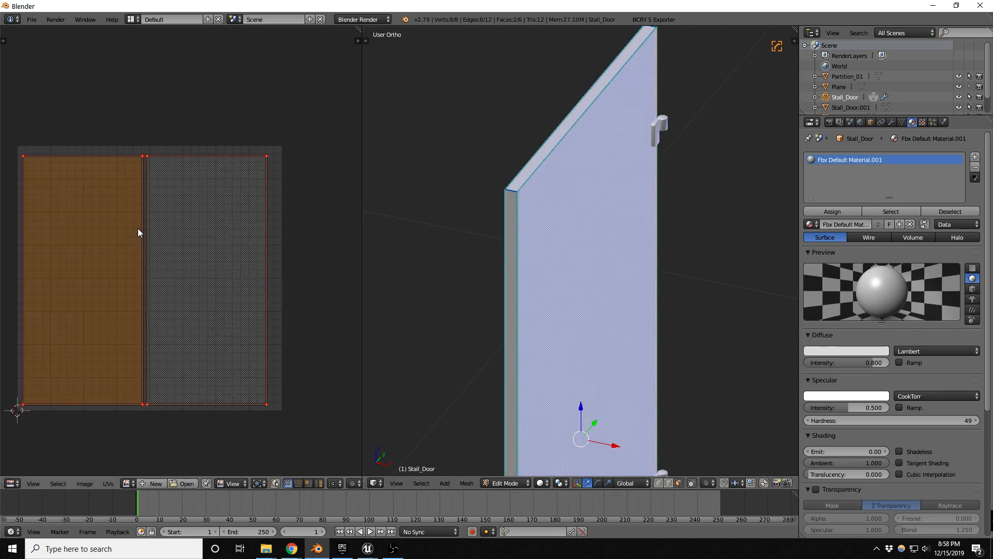
pyautogui.rightClick(590, 211)
pyautogui.moveTo(564, 239); pyautogui.dragTo(637, 238, button='middle')
pyautogui.rightClick(623, 156)
pyautogui.keyDown('shift'); pyautogui.rightClick(634, 128); pyautogui.keyUp('shift')
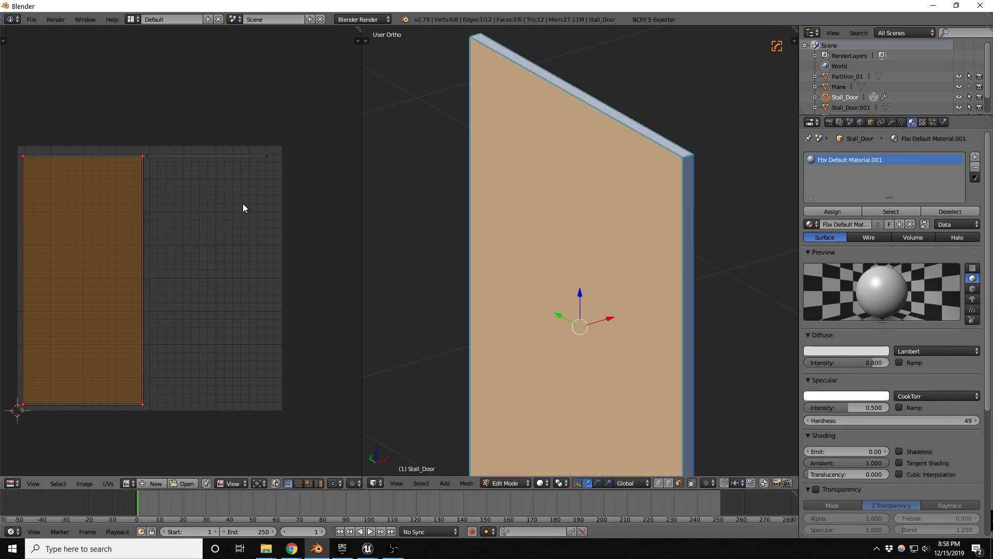
pyautogui.moveTo(646, 204); pyautogui.dragTo(681, 192, button='middle')
pyautogui.rightClick(660, 193)
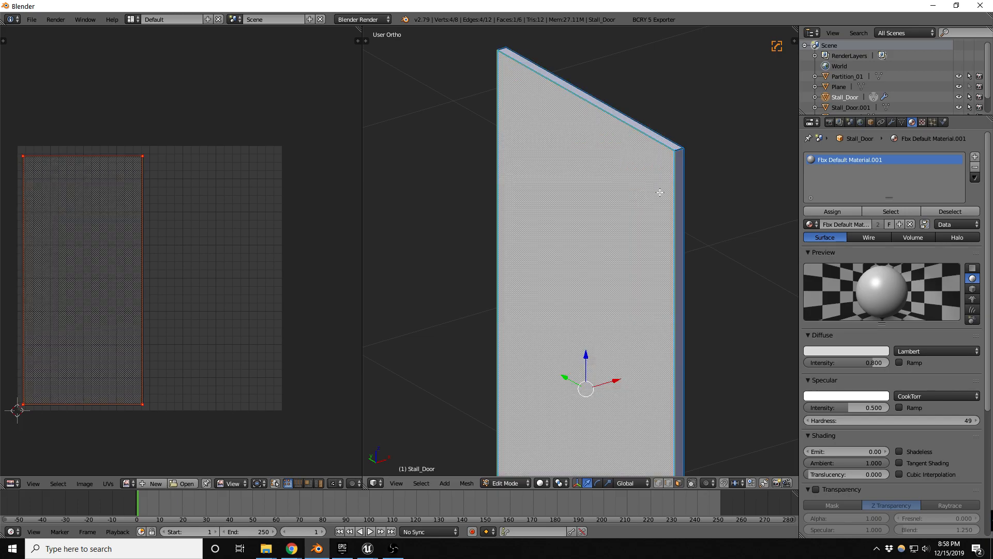
pyautogui.keyDown('shift'); pyautogui.rightClick(686, 191); pyautogui.keyUp('shift')
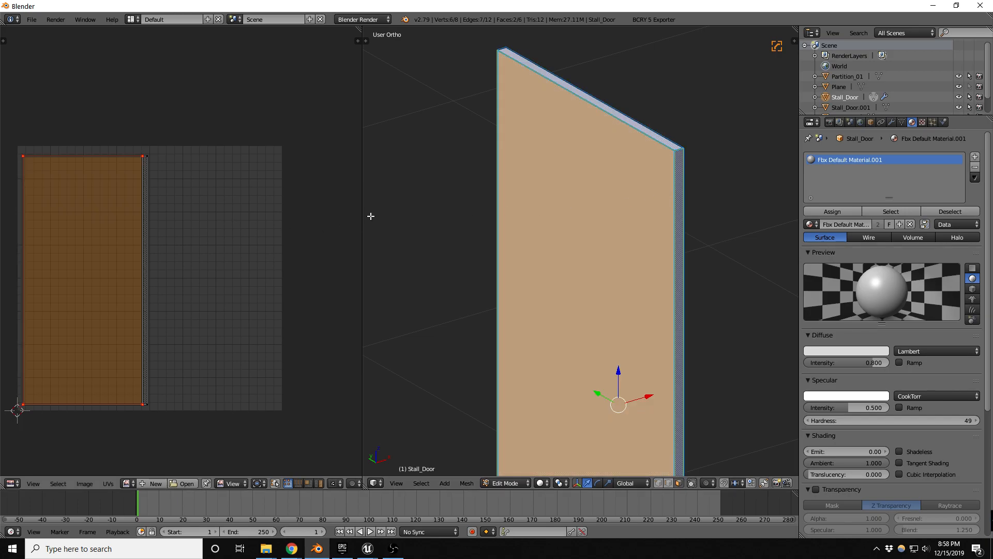
# - Check the UV placement of the door's hinge-side and bottom faces next to the large faces
pyautogui.moveTo(550, 217); pyautogui.dragTo(669, 219, button='middle')
pyautogui.keyDown('shift'); pyautogui.rightClick(507, 181); pyautogui.keyUp('shift')
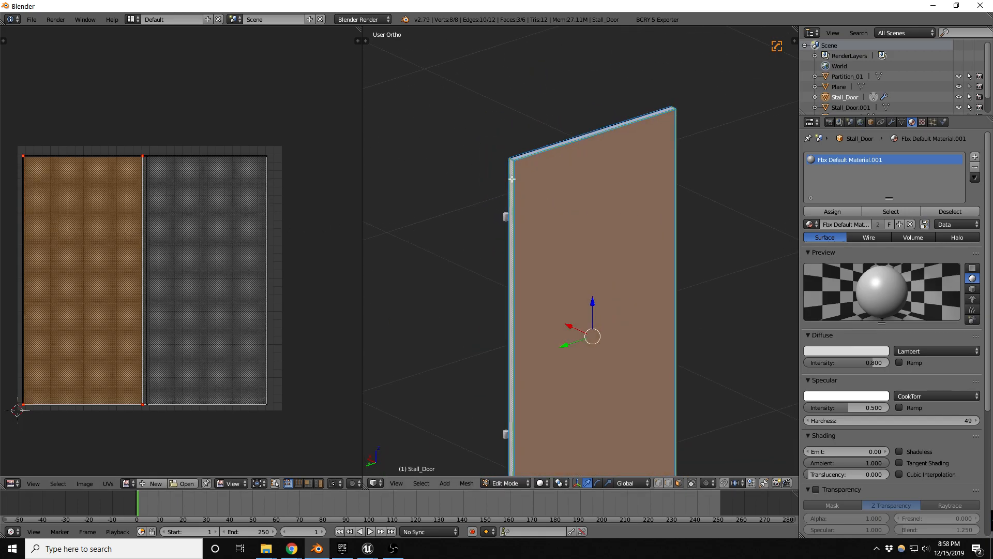
pyautogui.scroll(-4, 549, 142)
pyautogui.moveTo(561, 385); pyautogui.dragTo(563, 311, button='middle')
pyautogui.scroll(2, 562, 311)
pyautogui.scroll(3, 562, 312)
pyautogui.rightClick(543, 280)
pyautogui.keyDown('shift'); pyautogui.rightClick(525, 308); pyautogui.keyUp('shift')
pyautogui.scroll(-2, 595, 265)
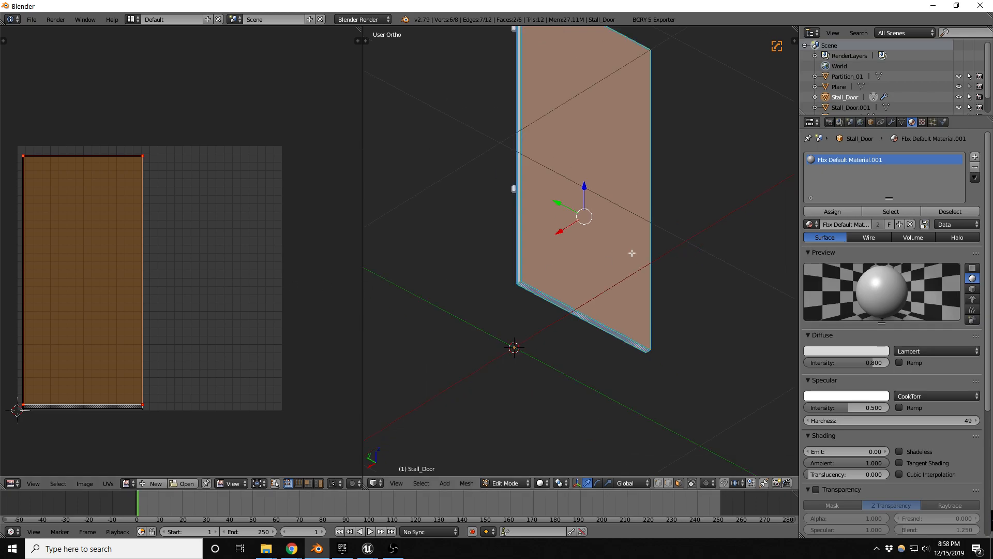
# - Leave edit mode and apply the stall door's Bevel modifier
pyautogui.moveTo(620, 257); pyautogui.dragTo(488, 311, button='middle')
pyautogui.press('Tab')
pyautogui.moveTo(582, 260); pyautogui.dragTo(628, 263, button='middle')
pyautogui.moveTo(606, 113); pyautogui.dragTo(595, 150, button='middle')
pyautogui.click(891, 122)
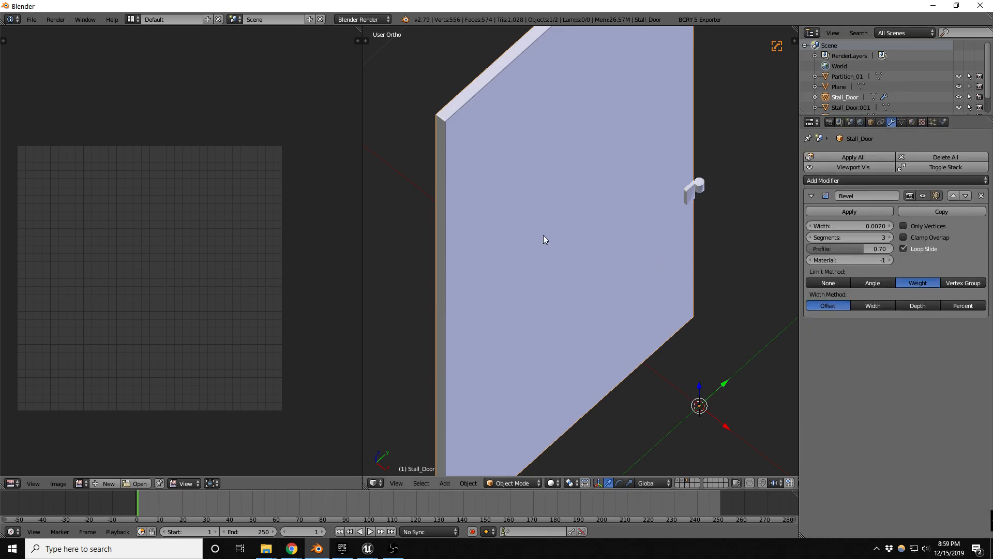
pyautogui.scroll(-2, 568, 243)
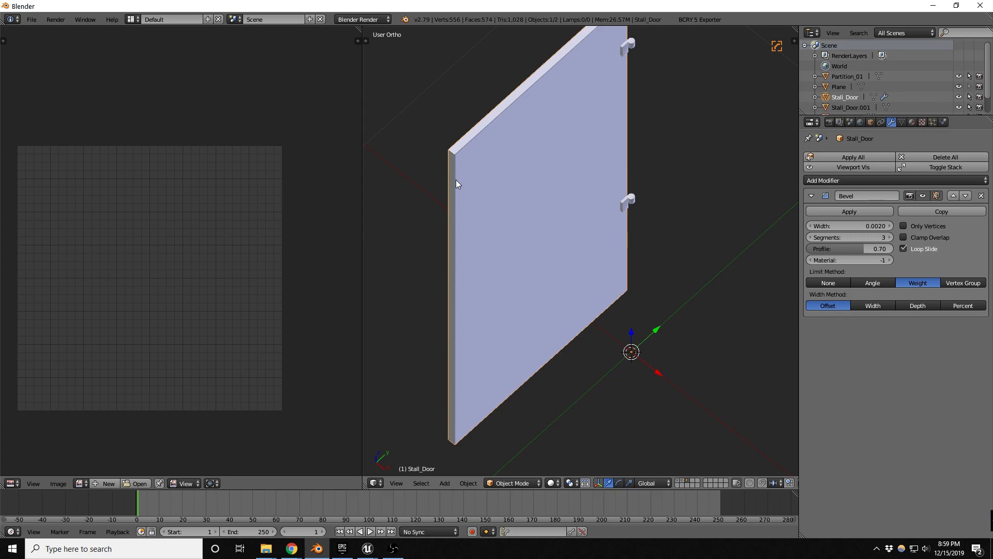
pyautogui.scroll(4, 455, 150)
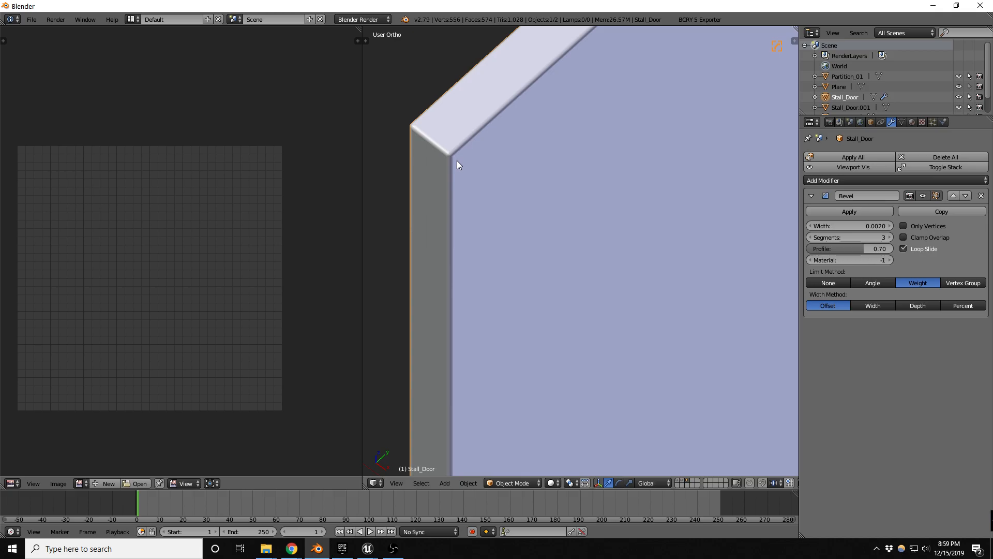
pyautogui.scroll(-2, 461, 145)
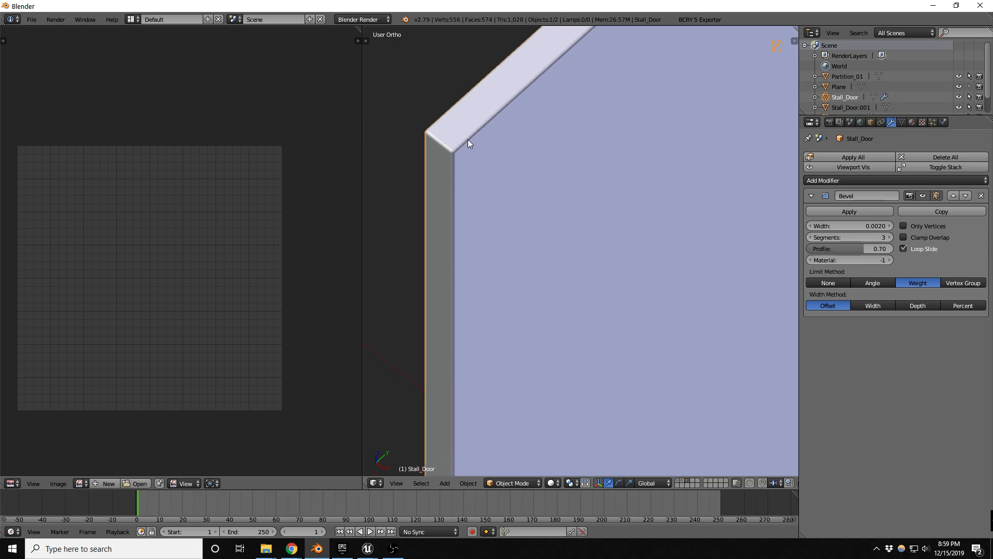
pyautogui.press('Tab')
pyautogui.press('Tab')
pyautogui.click(851, 212)
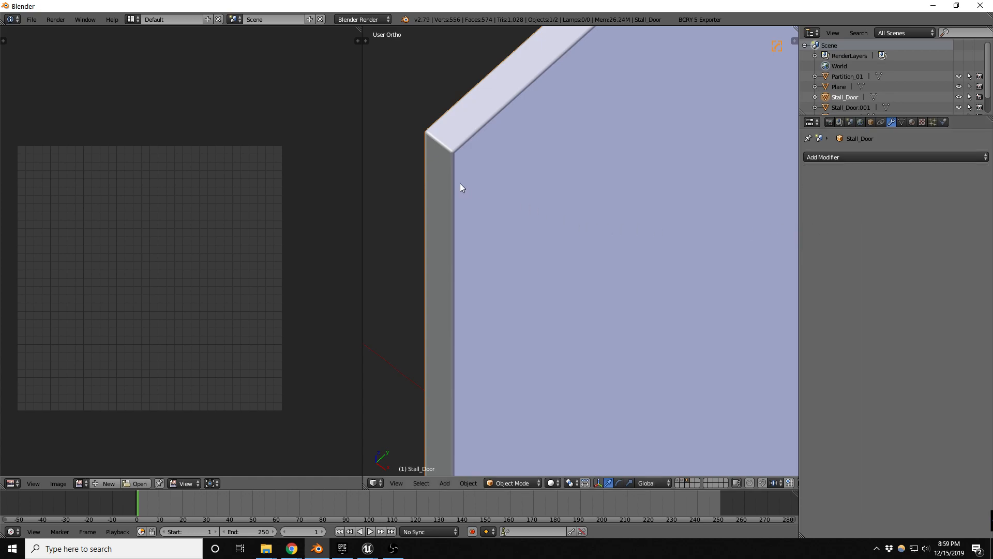
# - Undo applying the stall door's Bevel modifier
pyautogui.hotkey('ctrl', 'z')
pyautogui.hotkey('shift', 's')
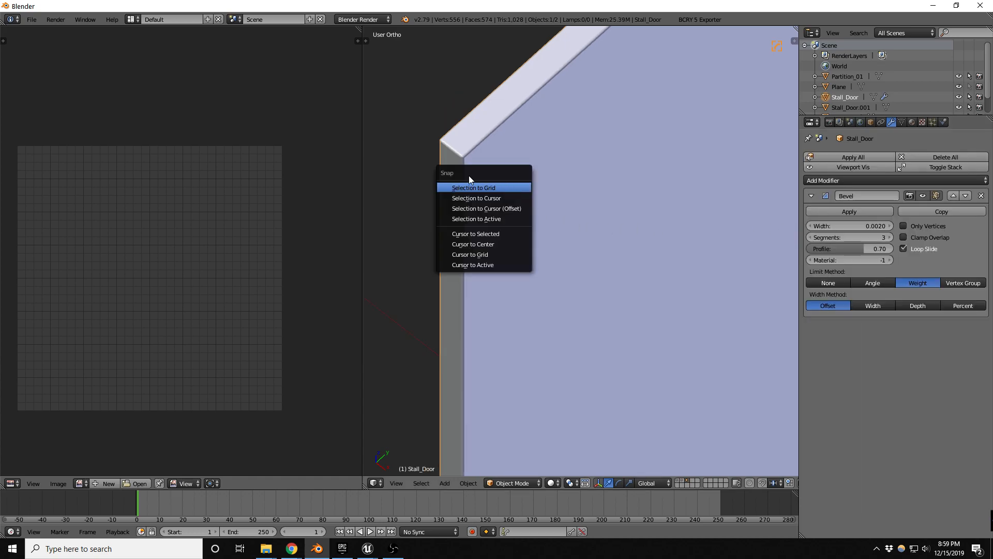
pyautogui.scroll(-3, 543, 205)
# - Duplicate the stall door, move the copy aside and reselect the original door
pyautogui.hotkey('shift', 'd')
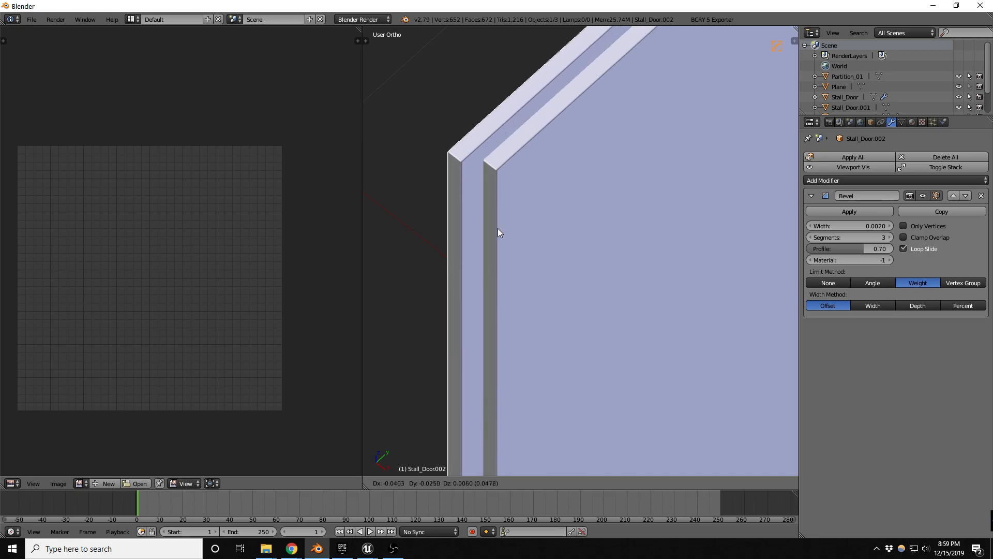
pyautogui.rightClick(498, 228)
pyautogui.scroll(-4, 526, 227)
pyautogui.press('g')
pyautogui.click(392, 185)
pyautogui.rightClick(542, 268)
pyautogui.scroll(6, 498, 233)
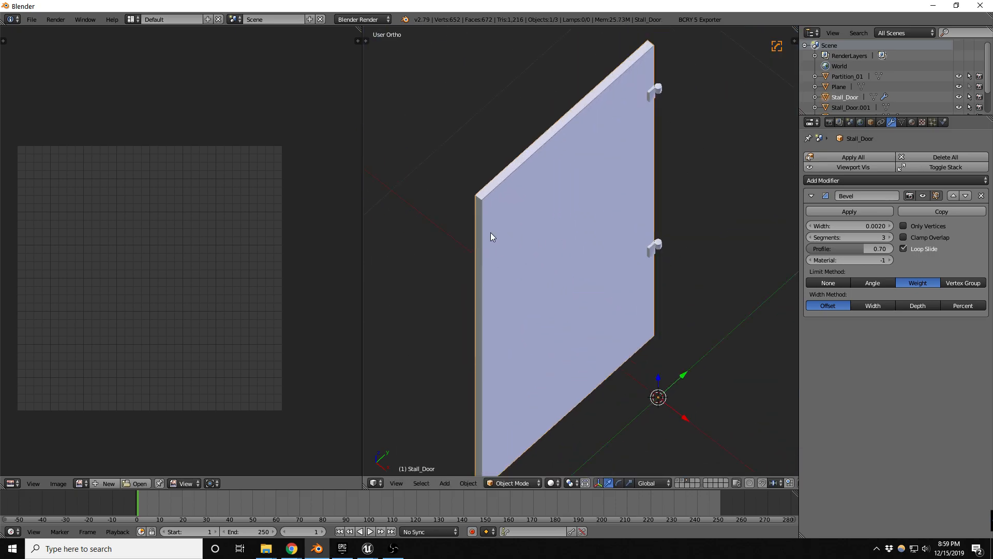
# - Select the whole door mesh in edit mode and create a new 1024 × 1024 px Color Grid image for its UVs
pyautogui.press('Tab')
pyautogui.press('a')
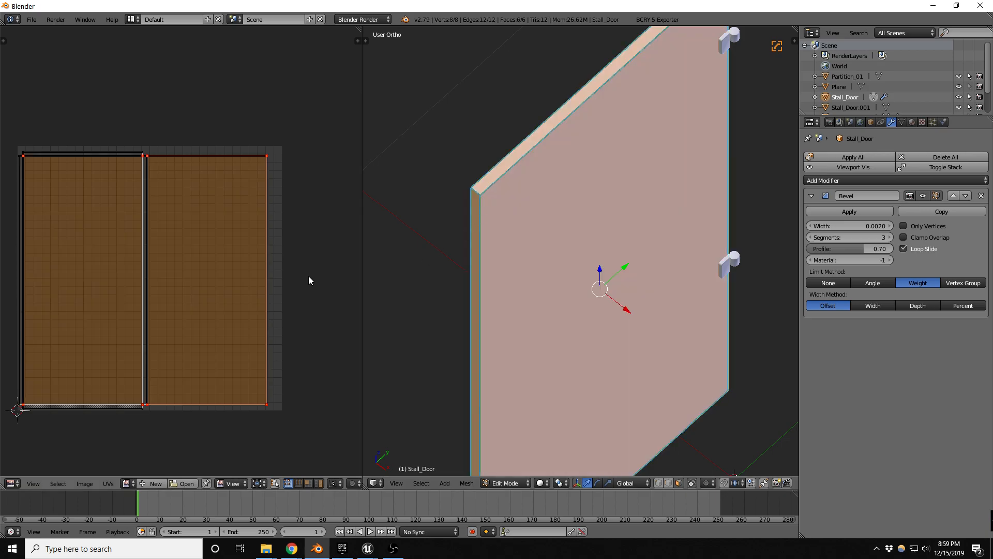
pyautogui.click(152, 483)
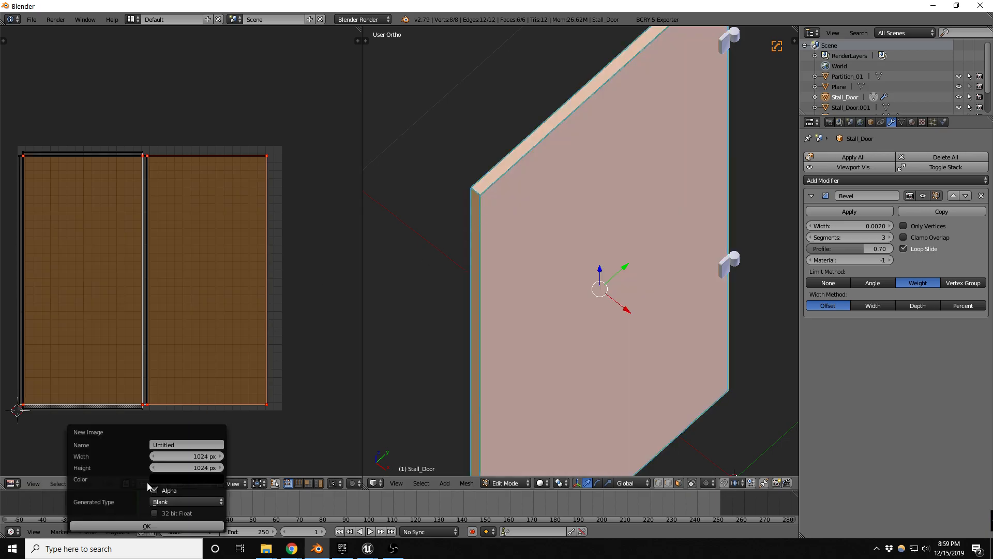
pyautogui.click(177, 501)
pyautogui.click(179, 469)
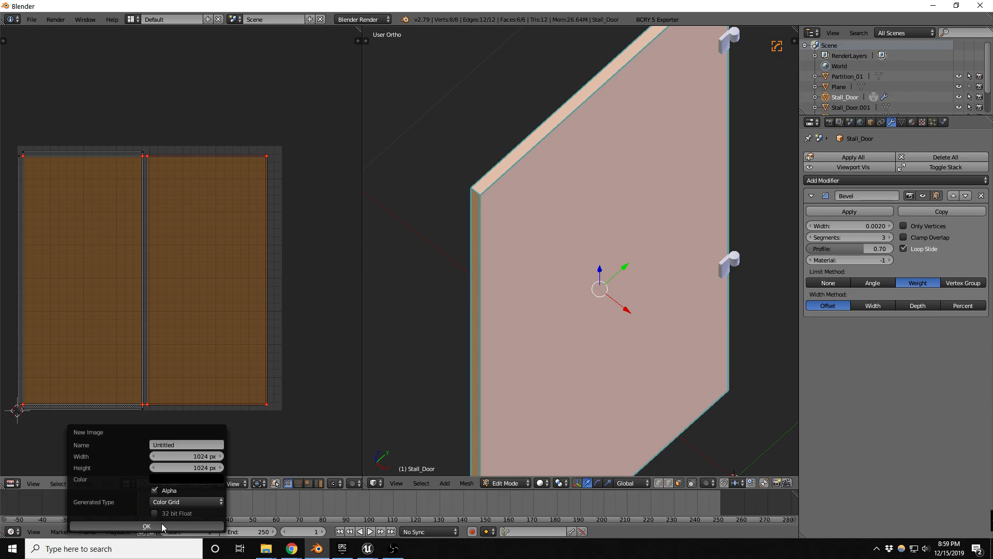
pyautogui.click(162, 525)
# - Examine in object mode how the colour grid runs across the door's bevelled edges and both large faces
pyautogui.press('Tab')
pyautogui.scroll(6, 522, 165)
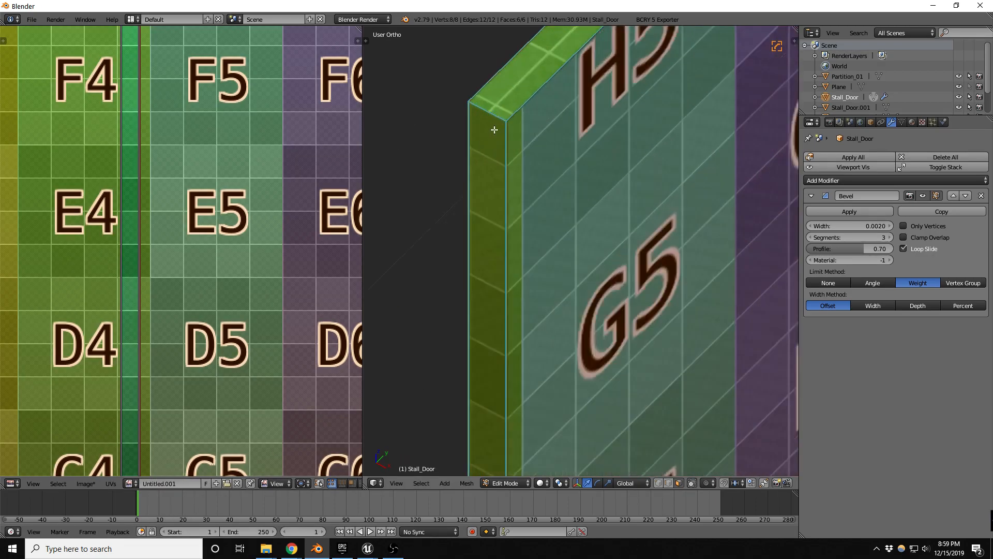
pyautogui.scroll(5, 523, 208)
pyautogui.scroll(-7, 523, 209)
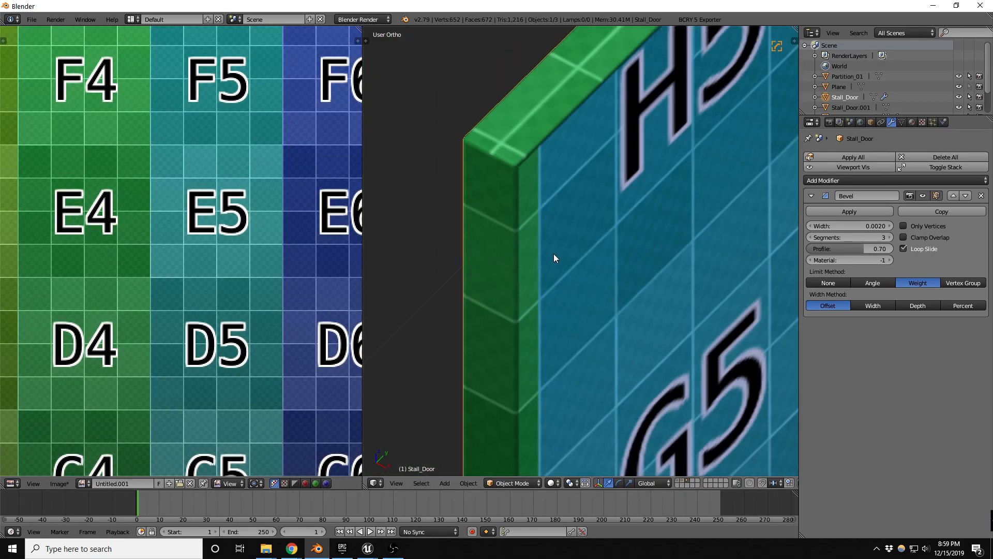
pyautogui.moveTo(551, 253); pyautogui.dragTo(614, 248, button='middle')
pyautogui.scroll(-5, 598, 317)
pyautogui.moveTo(598, 316); pyautogui.dragTo(518, 292, button='middle')
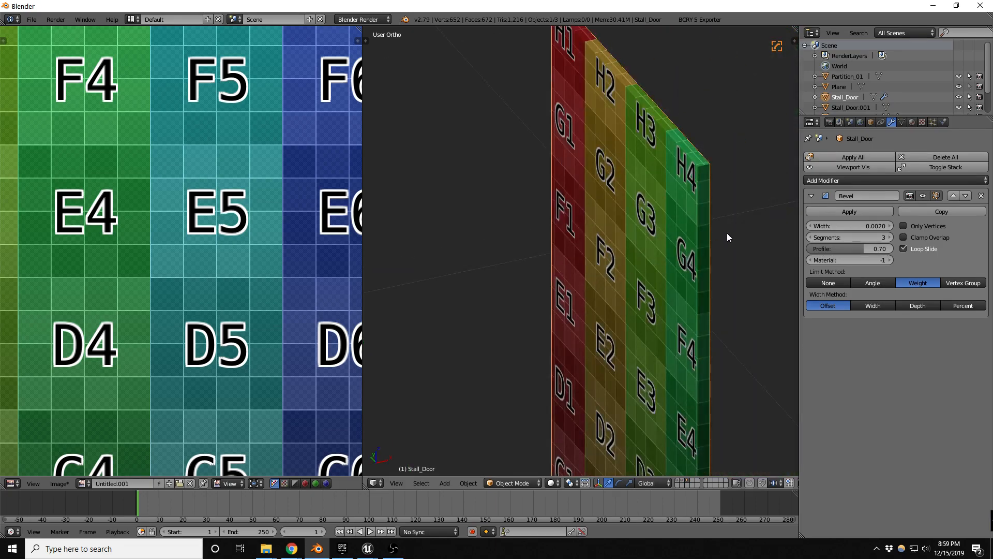
pyautogui.scroll(6, 673, 318)
# - Shift the UVs of the door's large faces about 49 px in the negative X direction in edit mode
pyautogui.press('Tab')
pyautogui.scroll(-4, 261, 307)
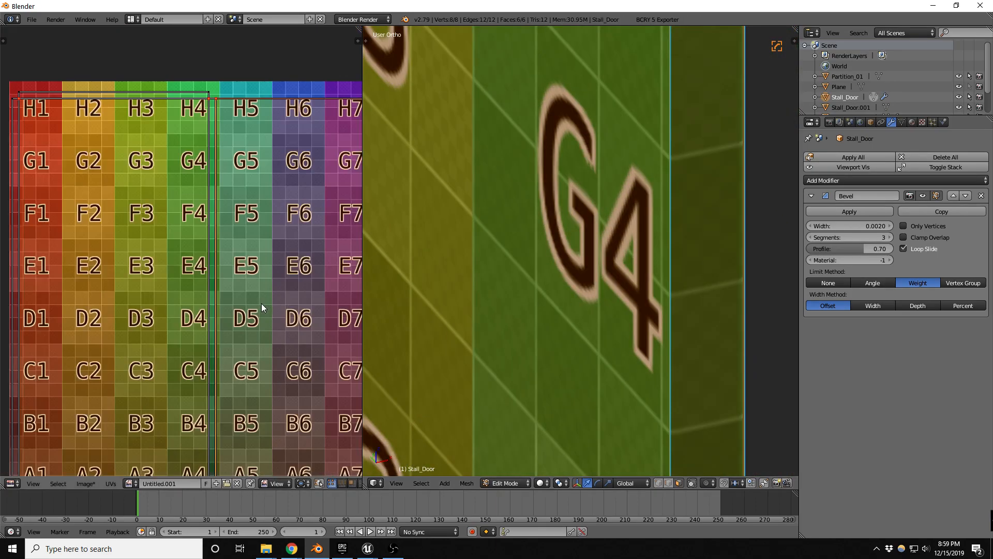
pyautogui.press('g')
pyautogui.press('x')
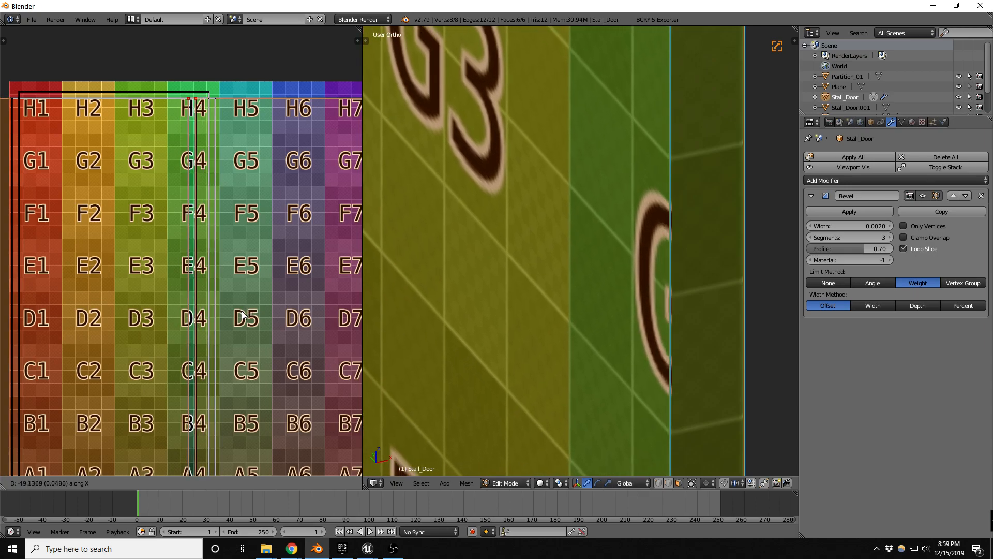
pyautogui.click(244, 308)
pyautogui.scroll(-6, 588, 298)
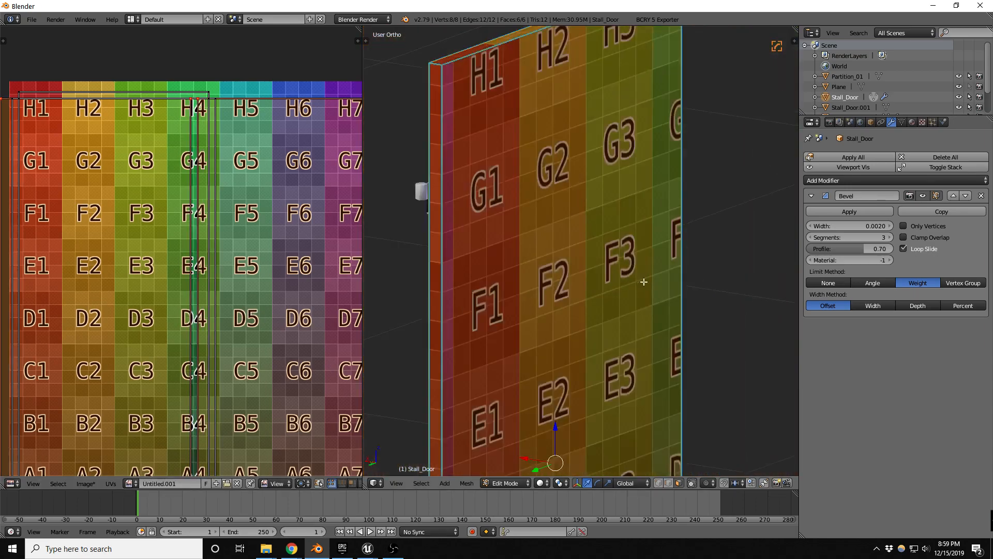
pyautogui.scroll(4, 445, 337)
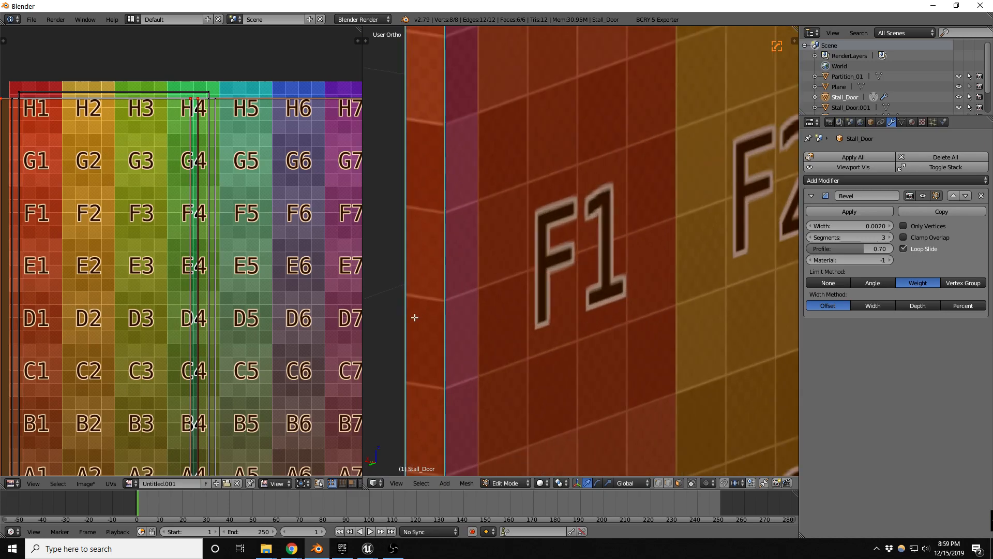
pyautogui.press('g')
pyautogui.press('x')
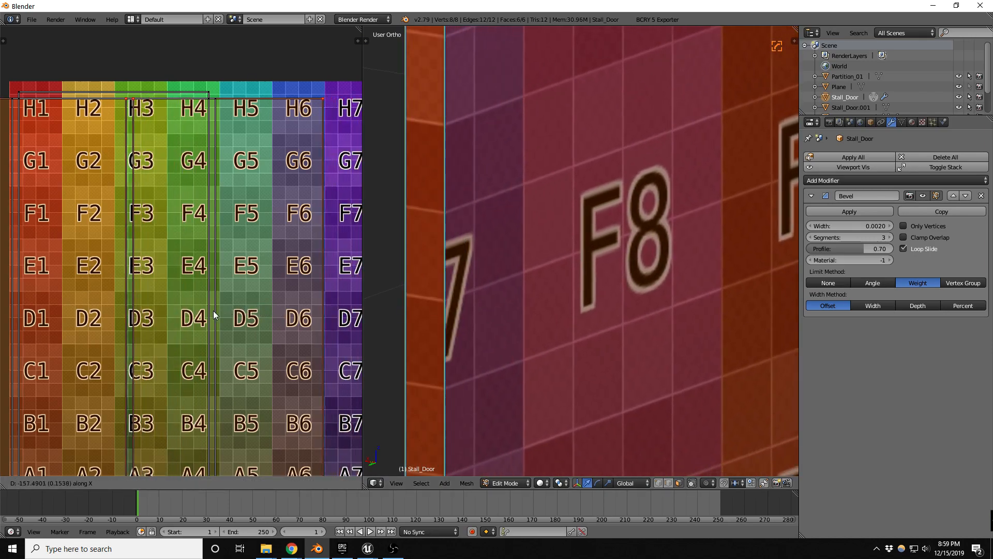
pyautogui.rightClick(184, 317)
# - Inspect the grid pattern along the door's hinge-side edge and upper corner, comparing edit mode with the bevelled object
pyautogui.scroll(-3, 472, 283)
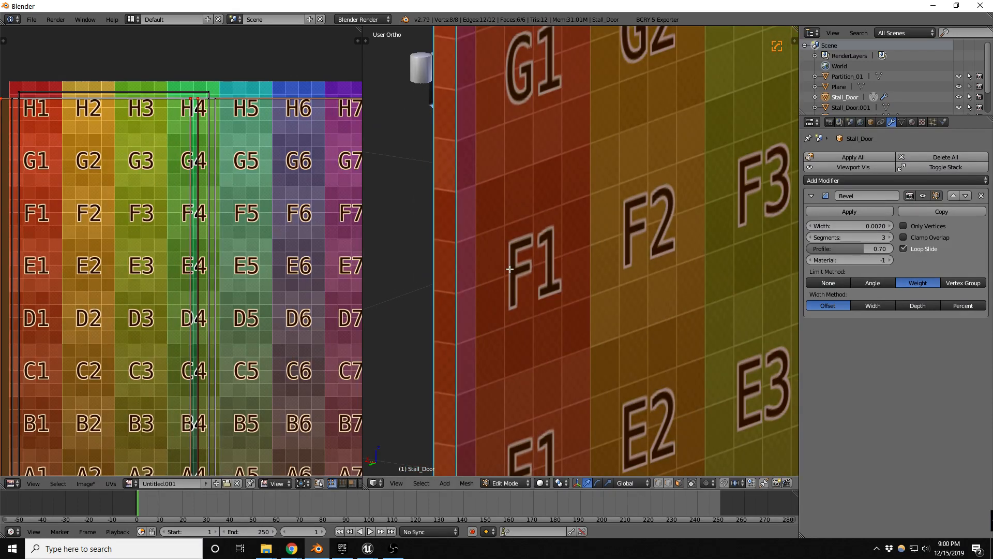
pyautogui.scroll(-2, 294, 257)
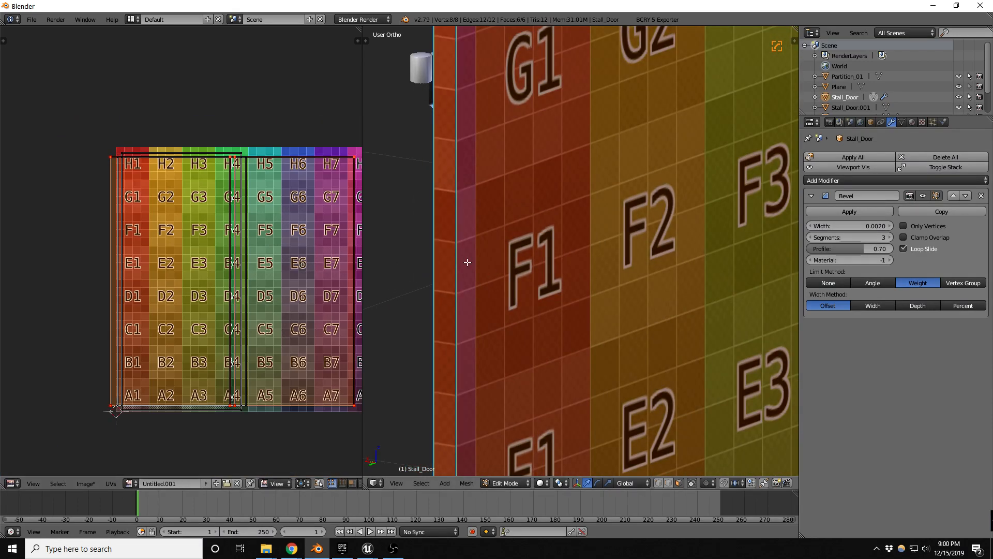
pyautogui.scroll(-2, 585, 280)
pyautogui.moveTo(589, 235); pyautogui.dragTo(593, 285, button='middle')
pyautogui.scroll(3, 481, 201)
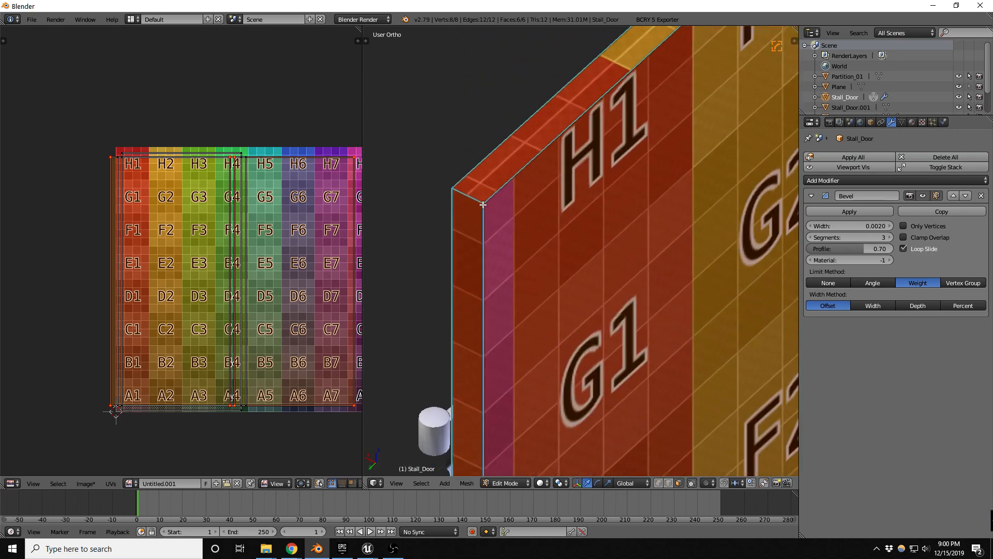
pyautogui.press('Tab')
pyautogui.scroll(2, 477, 231)
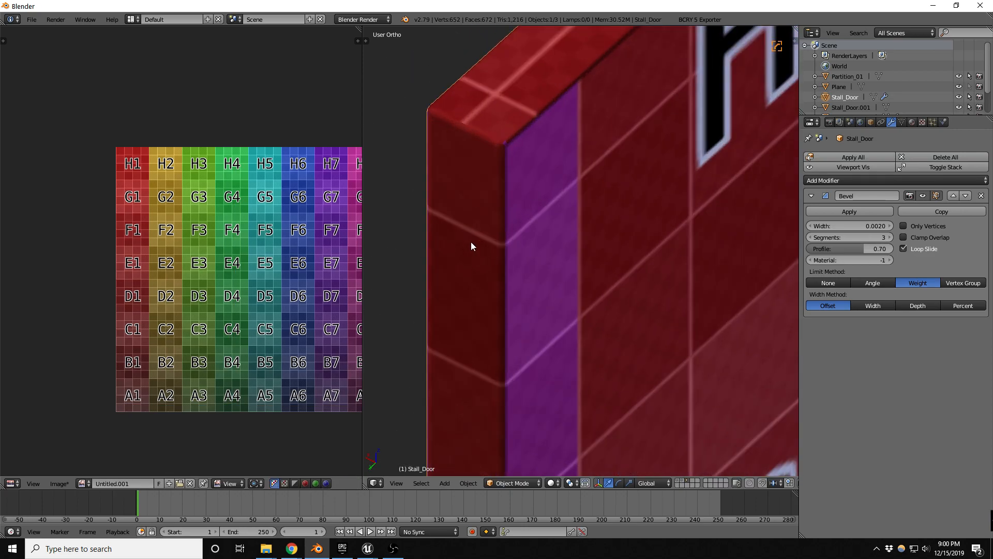
pyautogui.scroll(4, 512, 160)
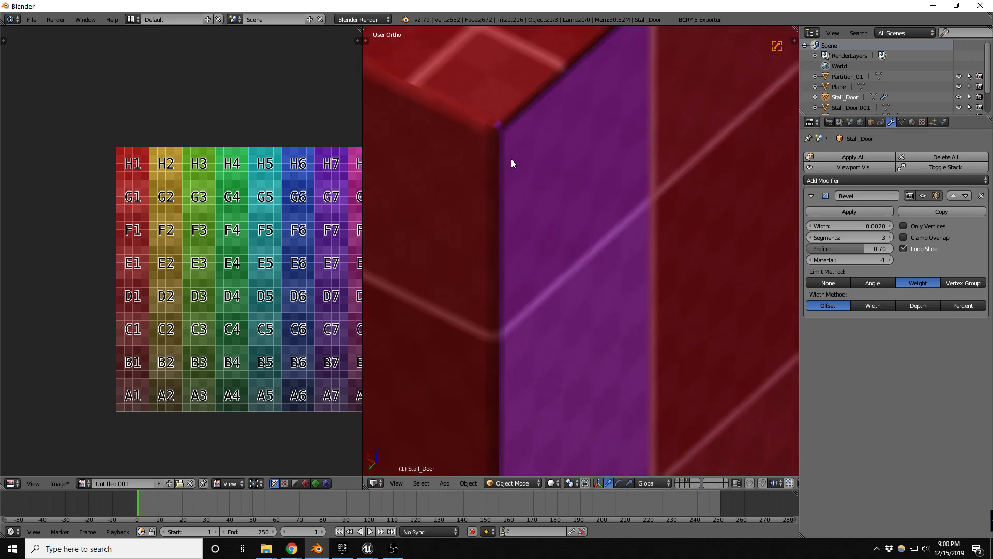
pyautogui.scroll(-5, 611, 201)
# - Apply the stall door's Bevel modifier and open the resulting mesh in edit mode with face selection
pyautogui.click(854, 210)
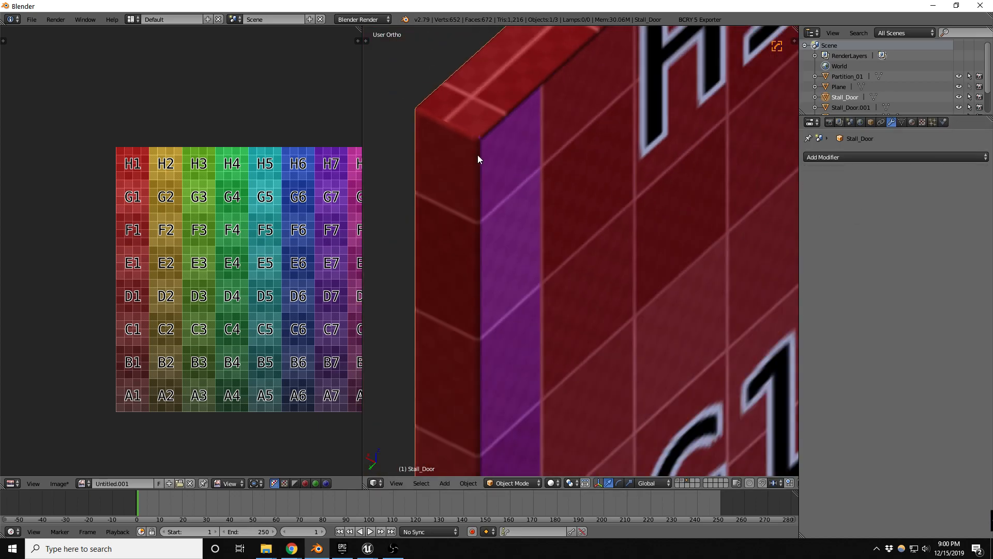
pyautogui.scroll(-4, 471, 166)
pyautogui.press('Tab')
pyautogui.hotkey('ctrl', 'Tab')
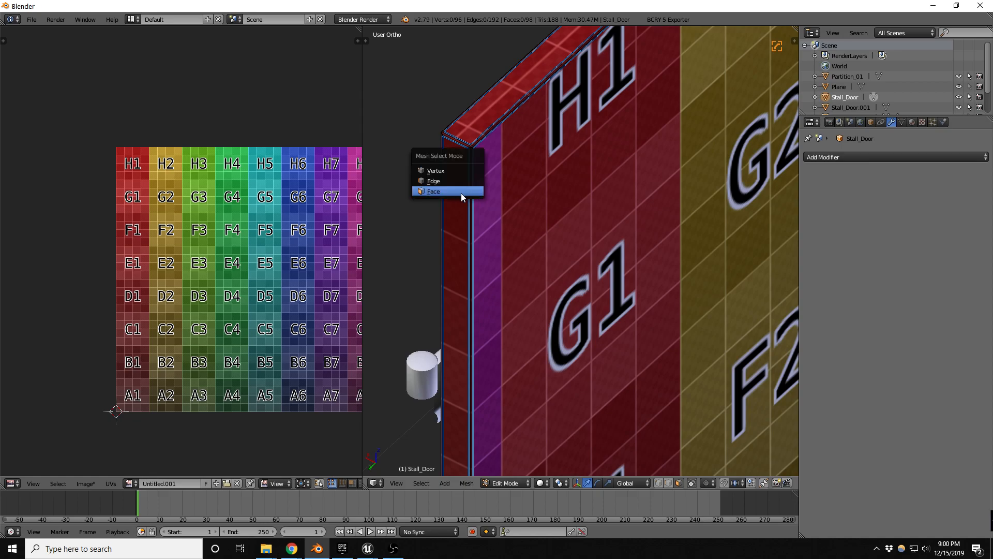
pyautogui.click(449, 185)
pyautogui.hotkey('ctrl', 'Tab')
pyautogui.click(440, 202)
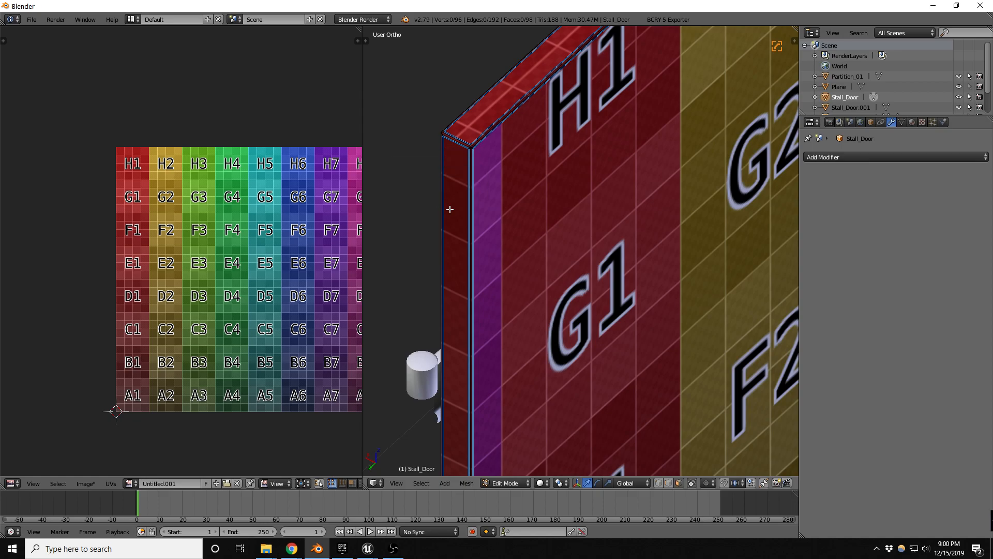
# - Select the door's large face mapped to grid columns 1 to 4 and bring its free side into view
pyautogui.scroll(8, 488, 148)
pyautogui.rightClick(520, 217)
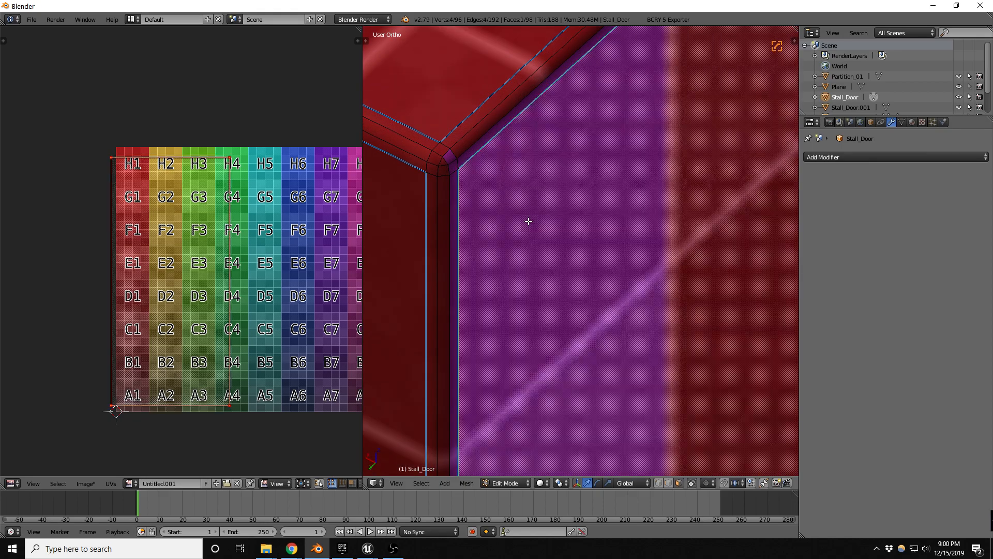
pyautogui.scroll(-5, 510, 199)
pyautogui.scroll(-3, 506, 196)
pyautogui.scroll(-2, 464, 230)
pyautogui.moveTo(615, 255); pyautogui.dragTo(428, 255, button='middle')
pyautogui.scroll(-5, 428, 255)
pyautogui.scroll(3, 548, 239)
pyautogui.moveTo(547, 239); pyautogui.dragTo(580, 221, button='middle')
pyautogui.scroll(-3, 554, 206)
# - Switch to wireframe shading and add the free-side face and its bevel strips to the selection with circle select
pyautogui.press('z')
pyautogui.scroll(-3, 645, 262)
pyautogui.scroll(4, 665, 428)
pyautogui.press('c')
pyautogui.moveTo(667, 435); pyautogui.dragTo(681, 421)
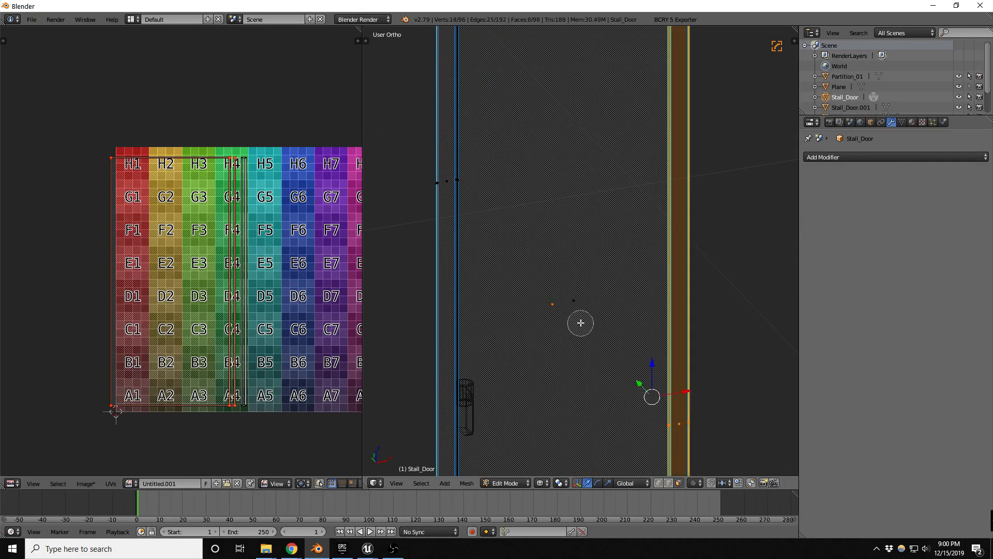
# - Unwrap the selected free-side faces and inspect the bevel strips around the H4 area of the UV layout
pyautogui.scroll(10, 248, 137)
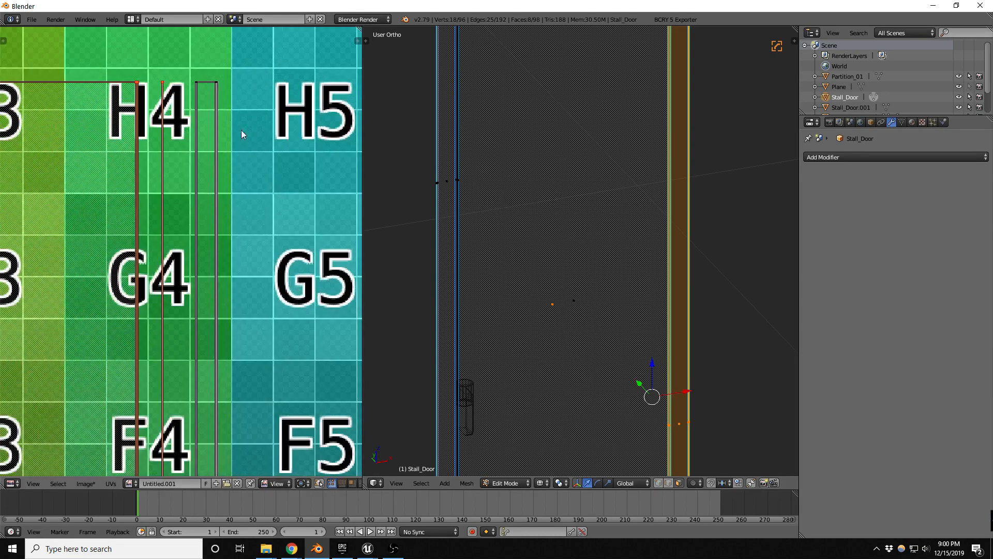
pyautogui.press('e')
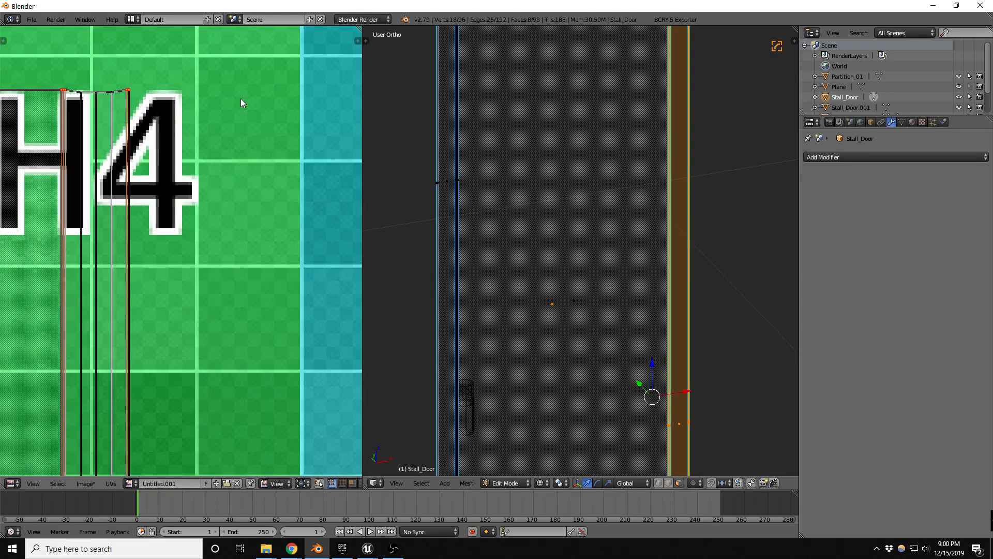
pyautogui.scroll(-9, 246, 93)
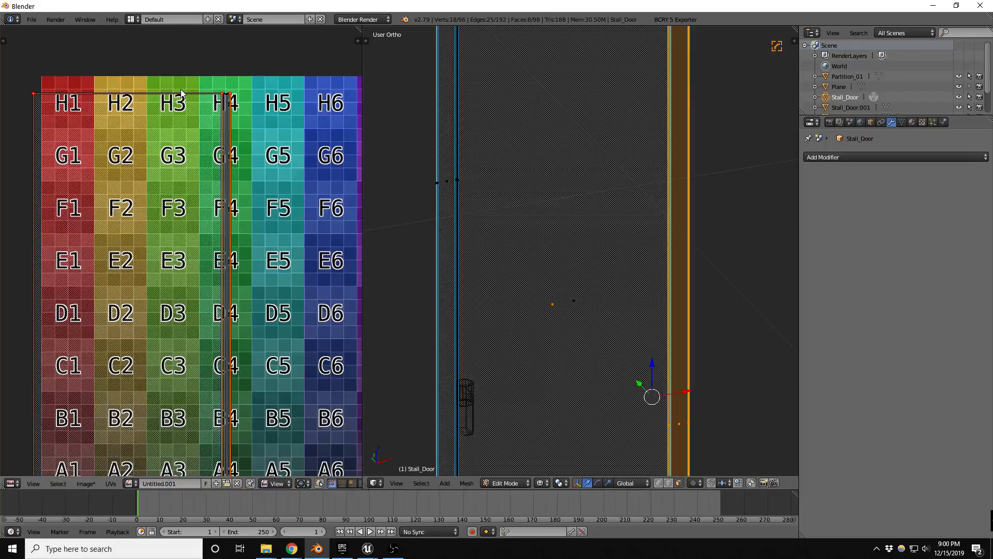
pyautogui.scroll(-2, 181, 93)
pyautogui.scroll(8, 222, 69)
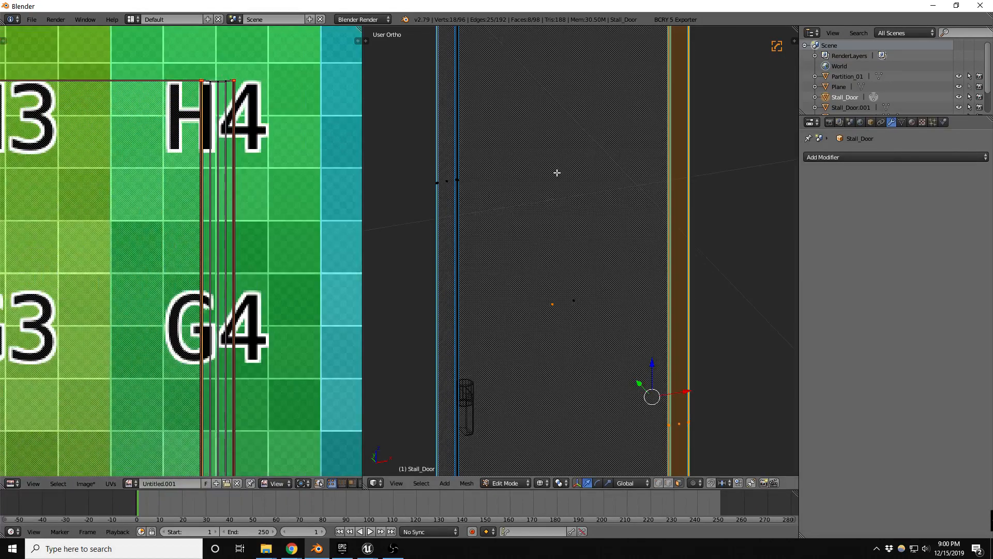
# - Add the hinge-side face and its bevel strips to the selection and try unwrapping them together with the others
pyautogui.scroll(-4, 557, 173)
pyautogui.moveTo(561, 281); pyautogui.dragTo(570, 300, button='middle')
pyautogui.moveTo(567, 264); pyautogui.dragTo(691, 260, button='middle')
pyautogui.scroll(6, 471, 331)
pyautogui.scroll(4, 468, 309)
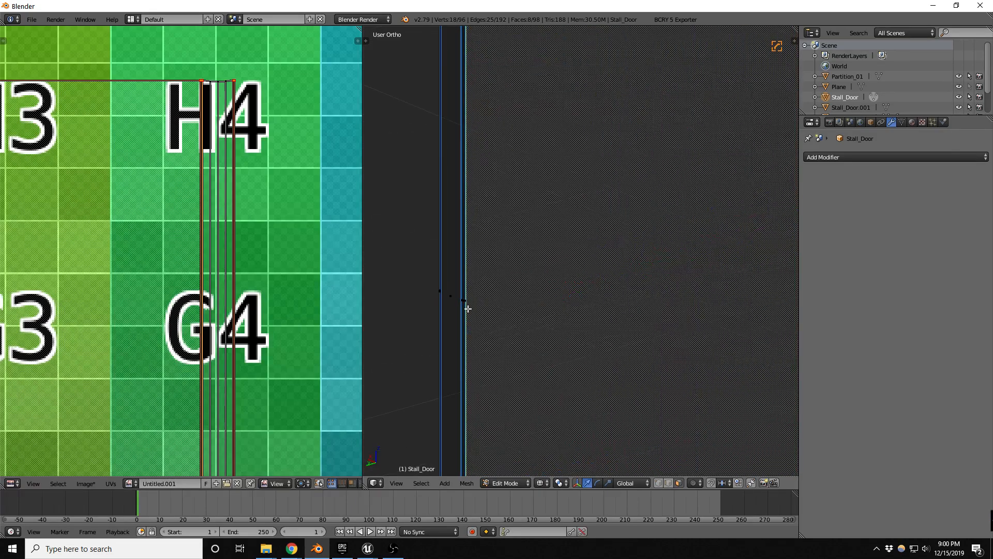
pyautogui.press('c')
pyautogui.moveTo(475, 305); pyautogui.dragTo(442, 293)
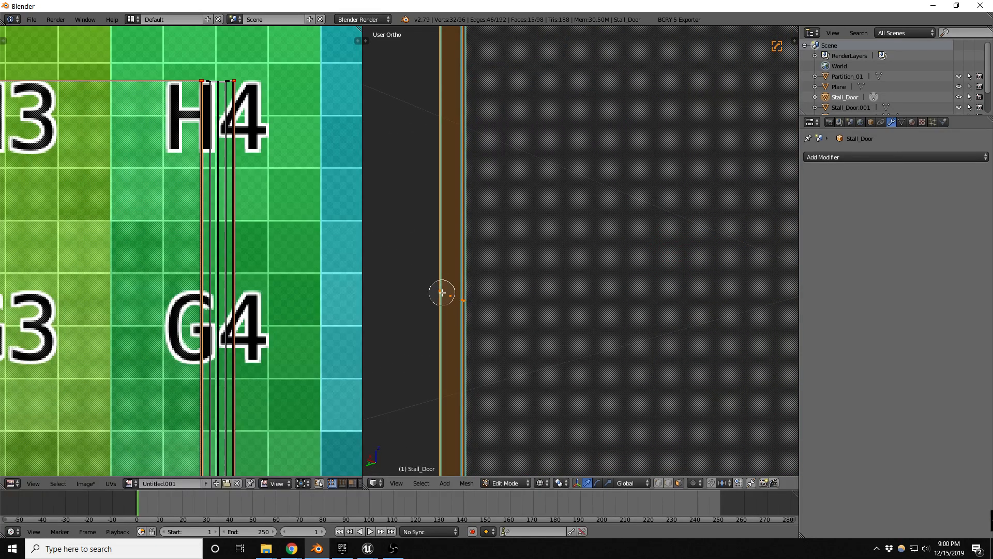
pyautogui.rightClick(439, 294)
pyautogui.scroll(-4, 216, 246)
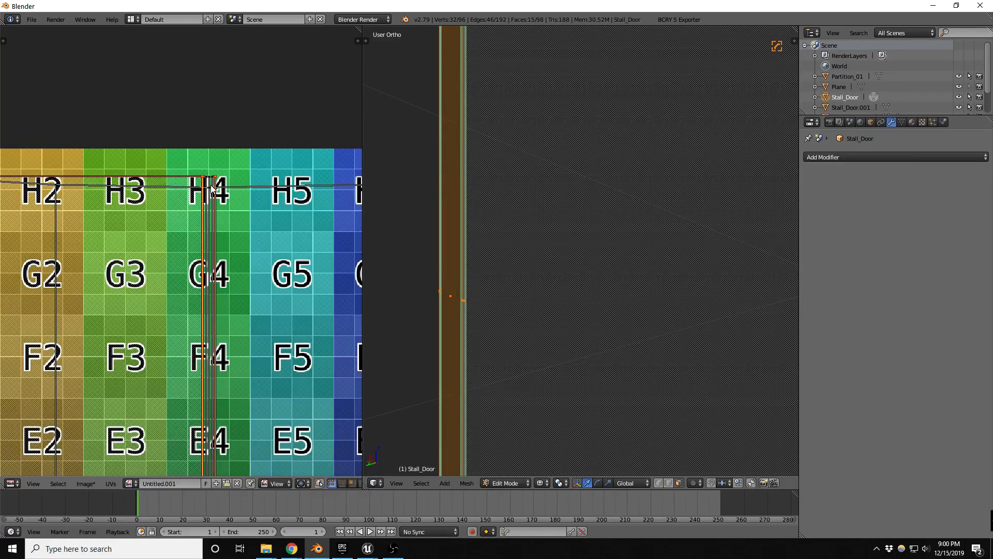
# - Select only the large face, the hinge-side face and its bevel strips, using circle select in wireframe shading
pyautogui.scroll(-3, 211, 189)
pyautogui.scroll(-4, 461, 236)
pyautogui.moveTo(475, 251); pyautogui.dragTo(577, 257, button='middle')
pyautogui.rightClick(647, 223)
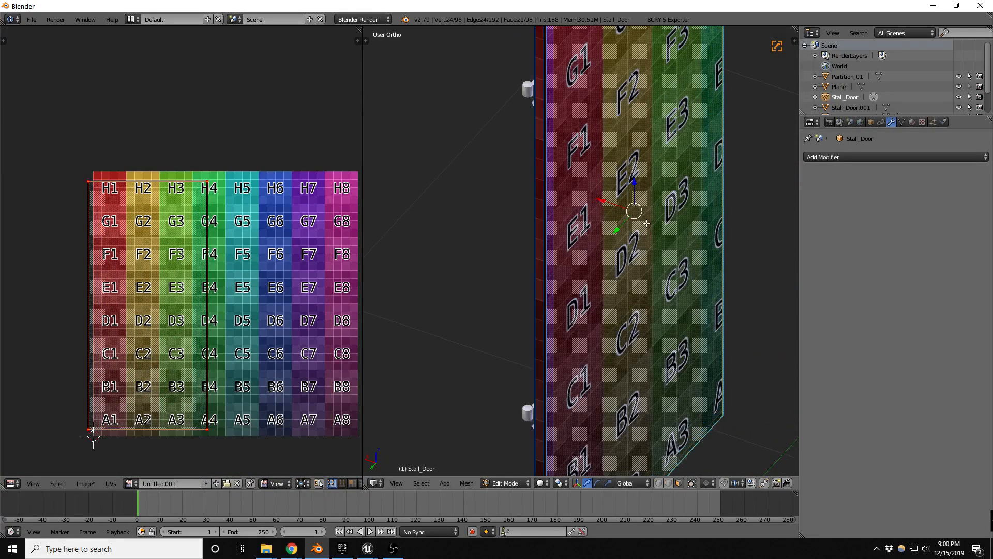
pyautogui.scroll(4, 546, 322)
pyautogui.press('z')
pyautogui.press('c')
pyautogui.moveTo(546, 302); pyautogui.dragTo(528, 288)
pyautogui.rightClick(527, 288)
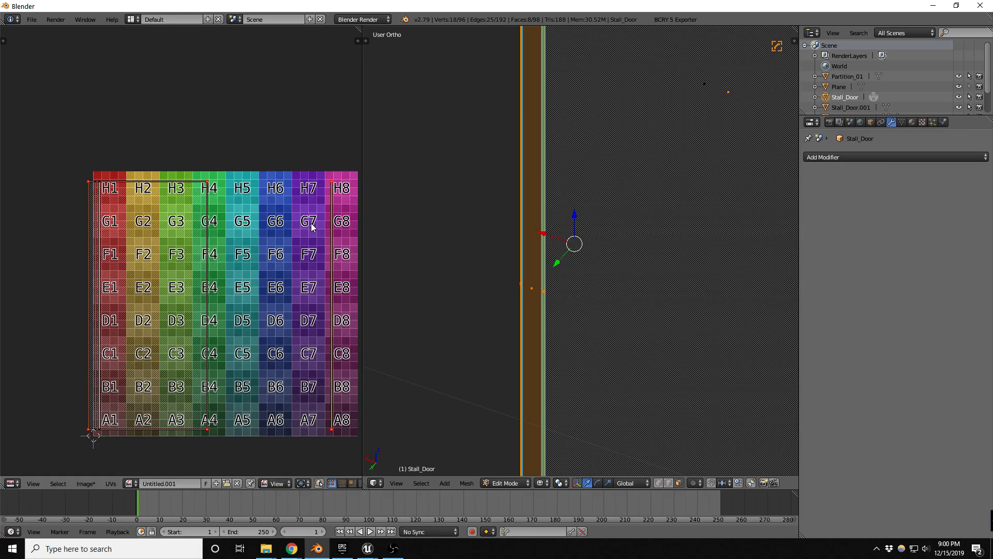
# - Box-select the stray strip over column 8 of the UV grid and unwrap it beside the other bevel strips outside column 1
pyautogui.scroll(-2, 288, 192)
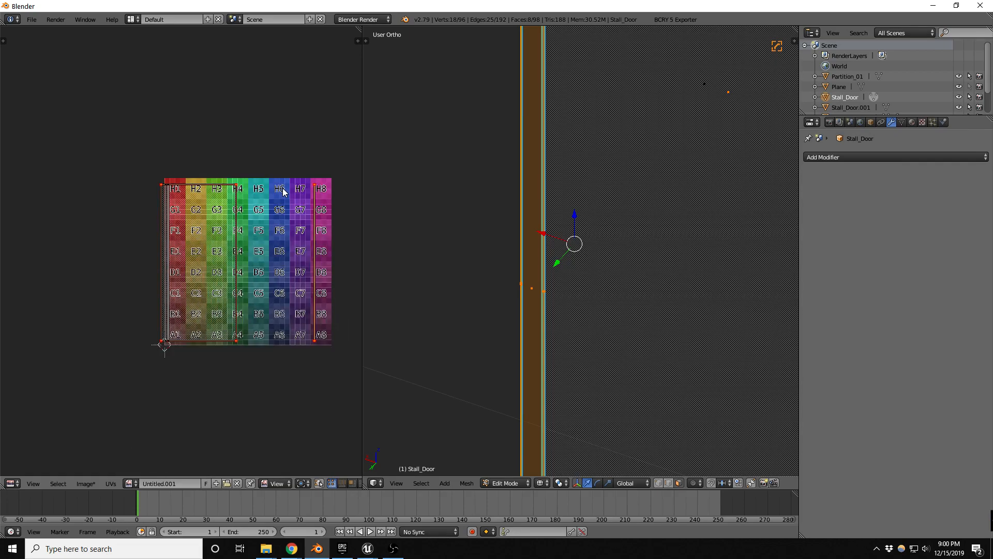
pyautogui.press('b')
pyautogui.moveTo(285, 161); pyautogui.dragTo(345, 362)
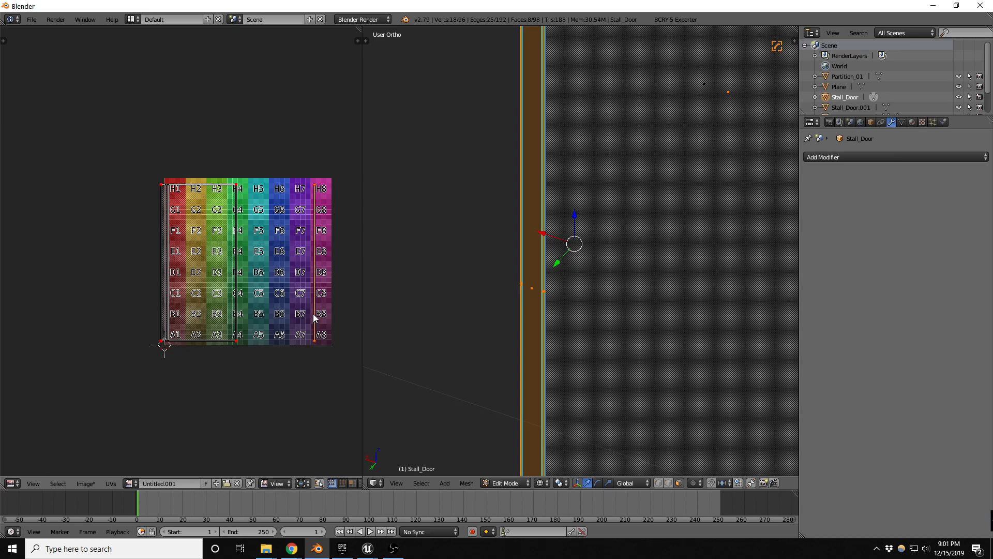
pyautogui.press('e')
# - Switch to textured shading and examine how the colour grid runs across the door's hinge-side edge and bevels
pyautogui.scroll(-6, 534, 267)
pyautogui.moveTo(521, 267)
pyautogui.mouseDown(button='middle')
pyautogui.moveTo(627, 270)
pyautogui.moveTo(561, 253)
pyautogui.mouseUp(button='middle')
pyautogui.press('z')
pyautogui.scroll(2, 566, 271)
pyautogui.scroll(-1, 564, 270)
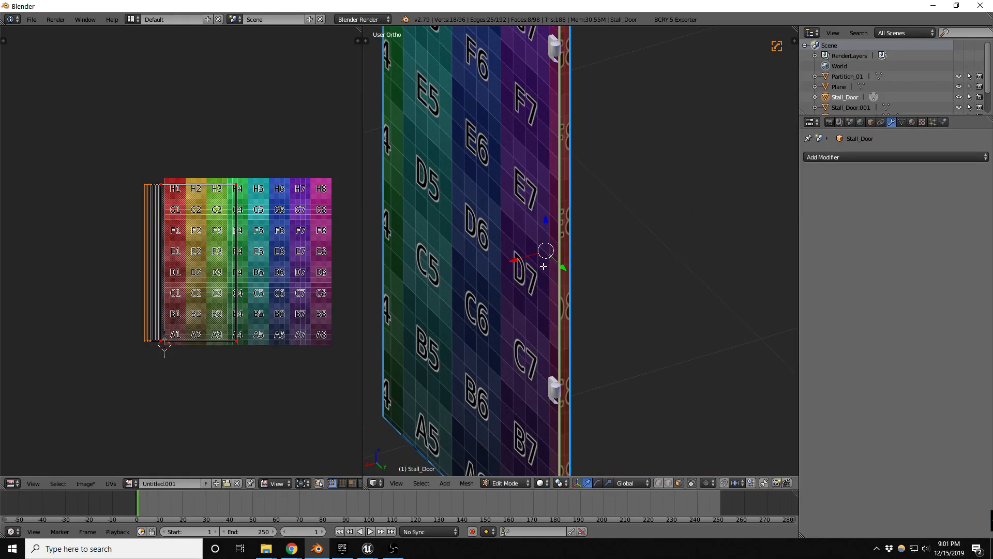
pyautogui.scroll(6, 544, 290)
pyautogui.scroll(4, 581, 278)
pyautogui.scroll(-4, 600, 274)
pyautogui.moveTo(624, 291); pyautogui.dragTo(532, 278, button='middle')
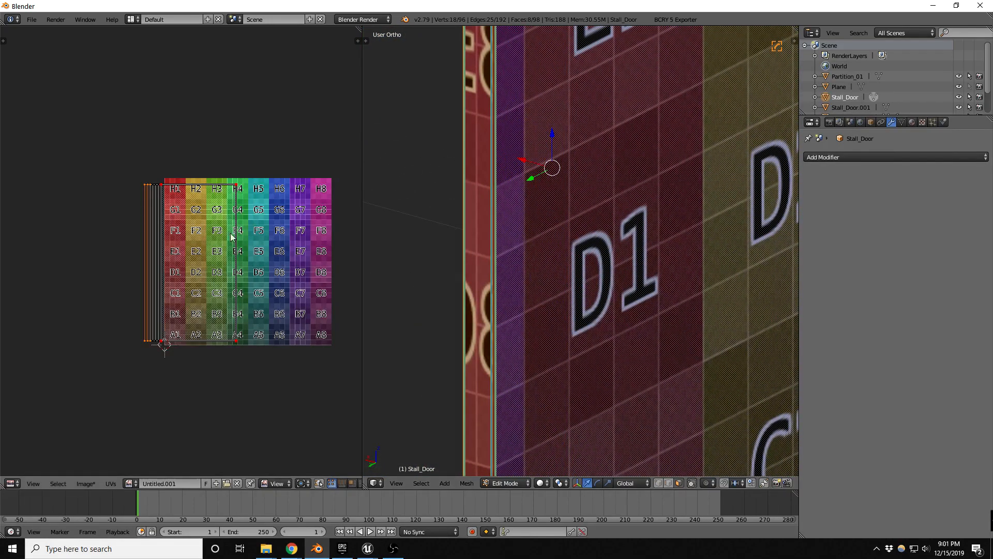
pyautogui.scroll(6, 145, 189)
pyautogui.scroll(-5, 125, 175)
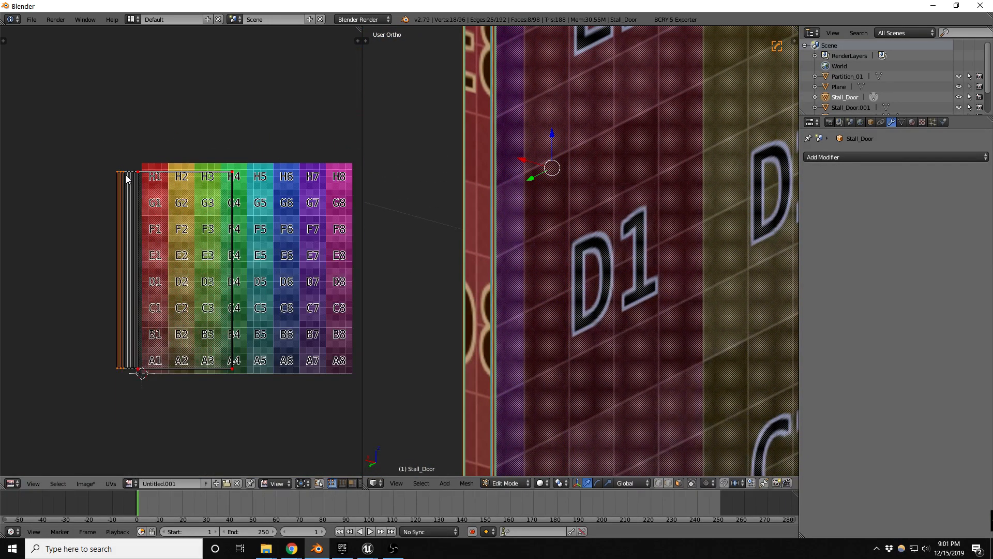
# - Clear the linked selection and select all of the door's faces to bring up the complete UV layout
pyautogui.hotkey('ctrl', 'l')
pyautogui.scroll(-3, 509, 235)
pyautogui.press('a')
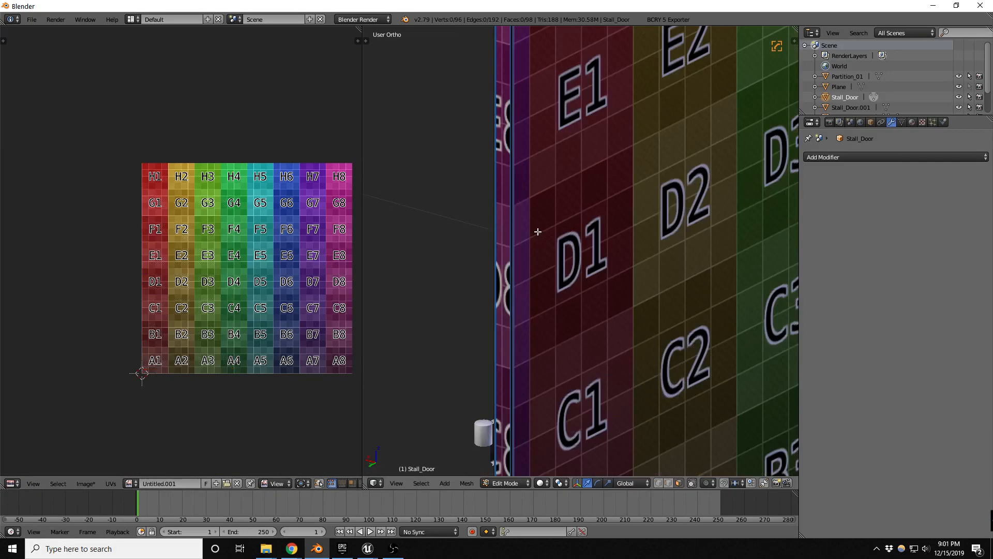
pyautogui.press('a')
pyautogui.scroll(4, 223, 201)
pyautogui.press('a')
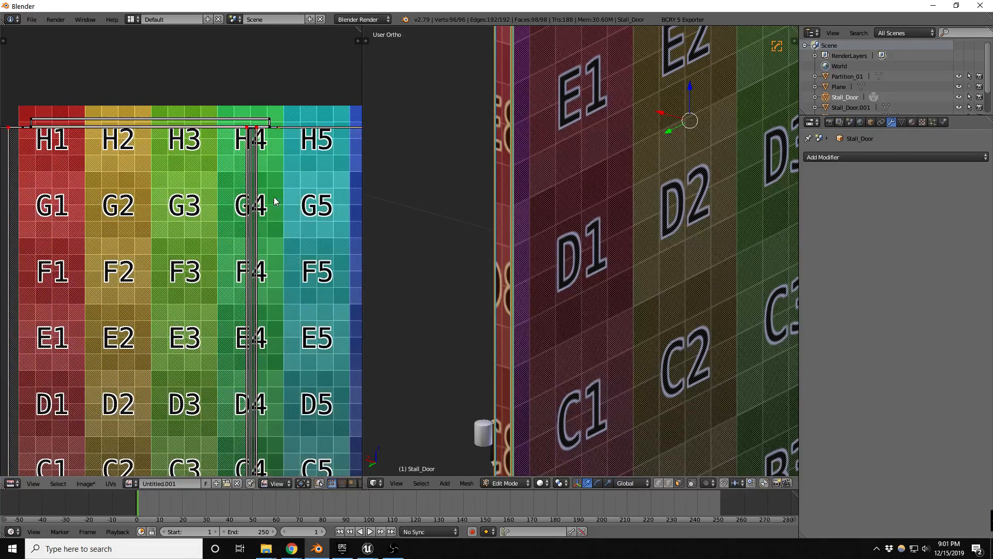
# - Set UV selection to Island mode, select the door's large island and shift it along X until its strips reach columns 1 and 2
pyautogui.scroll(-4, 246, 200)
pyautogui.hotkey('ctrl', 'Tab')
pyautogui.click(219, 269)
pyautogui.rightClick(256, 253)
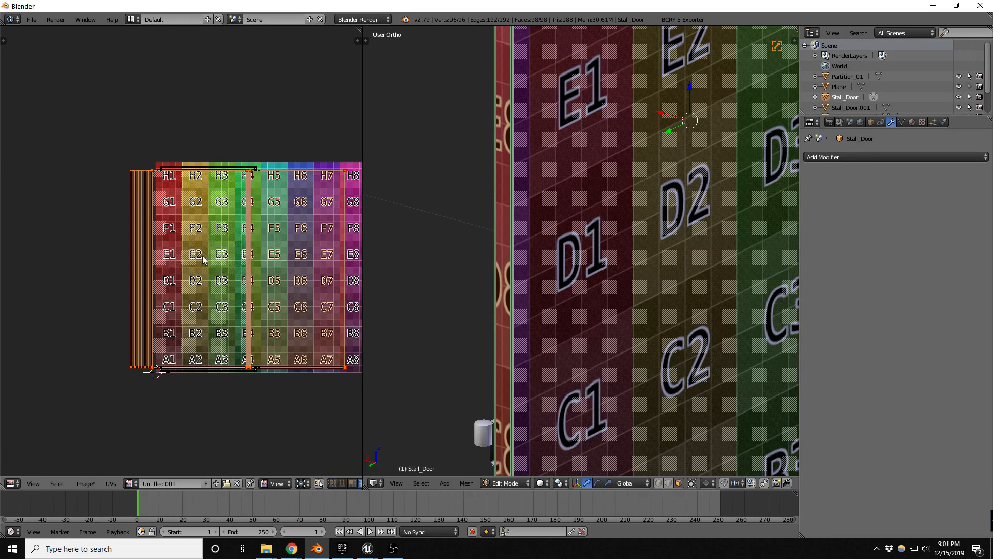
pyautogui.press('g')
pyautogui.press('x')
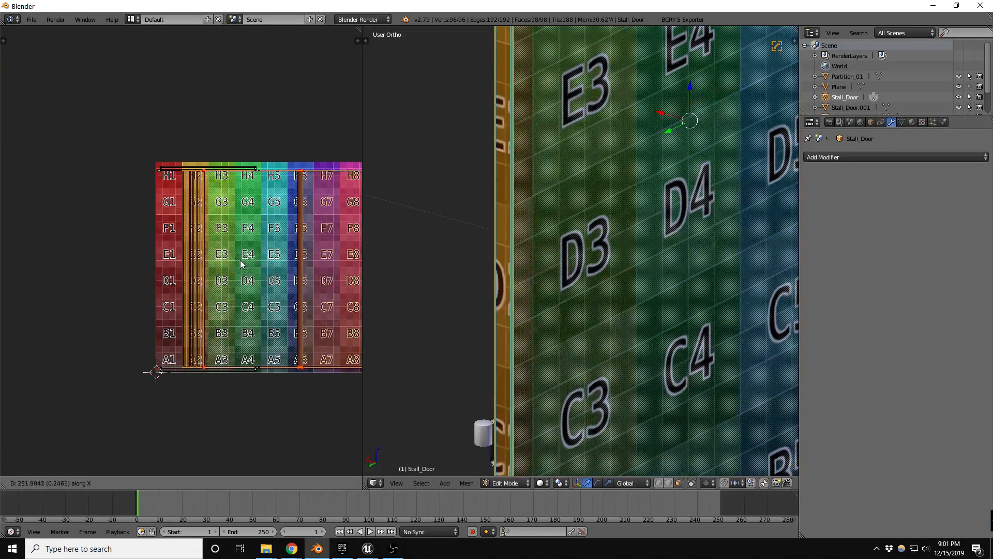
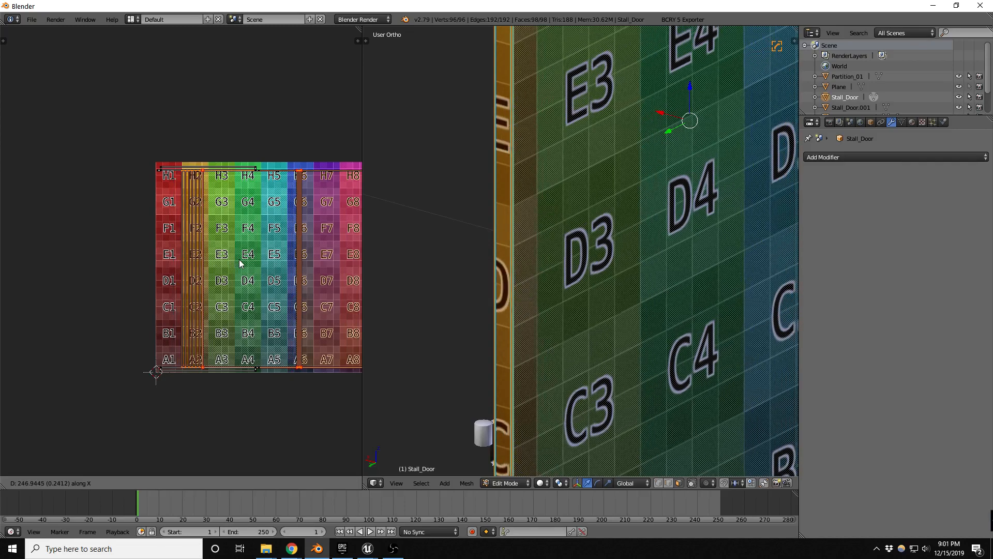
pyautogui.click(235, 264)
# - Nudge the island slightly further along X while comparing the grid across the door's other vertical edge
pyautogui.moveTo(439, 227); pyautogui.dragTo(614, 299, button='middle')
pyautogui.scroll(4, 600, 295)
pyautogui.scroll(2, 271, 247)
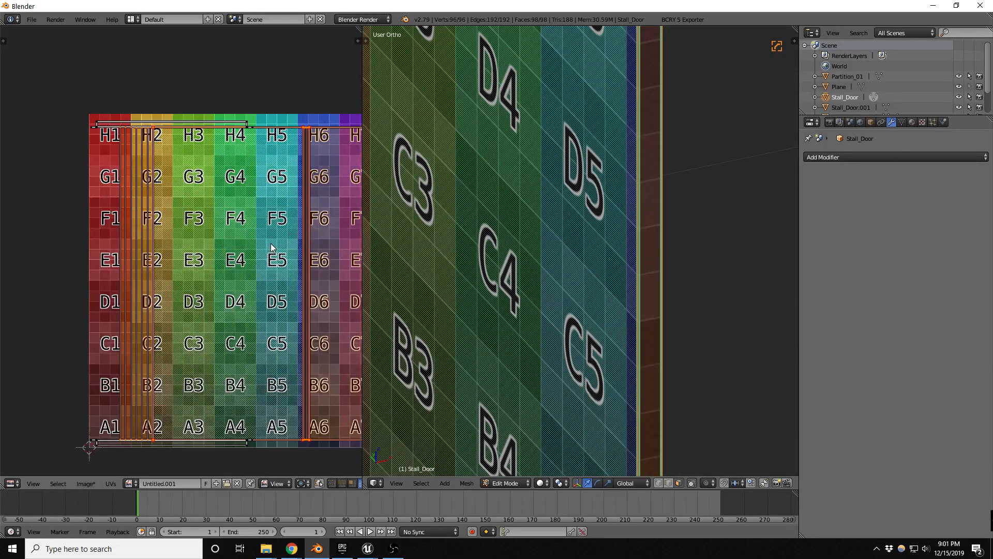
pyautogui.press('g')
pyautogui.press('x')
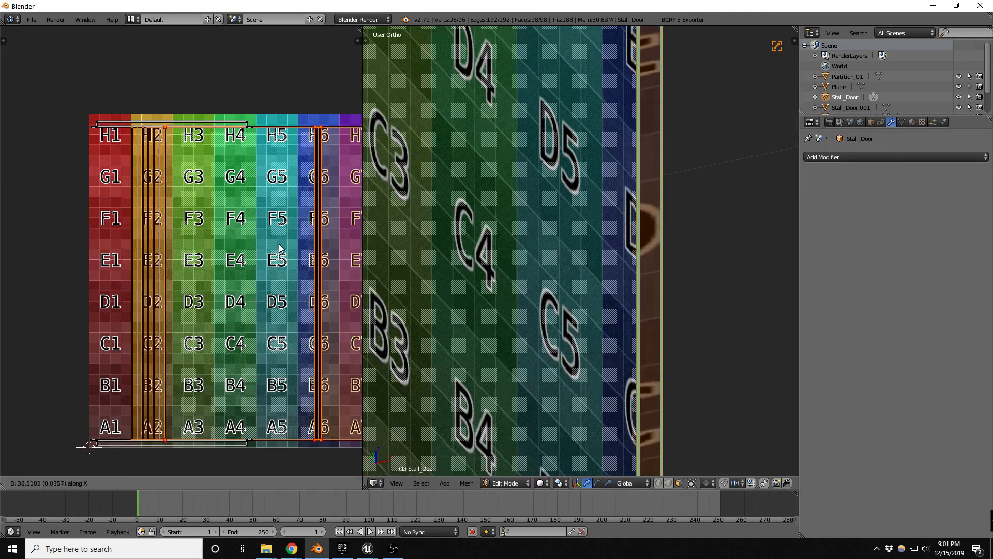
pyautogui.click(275, 249)
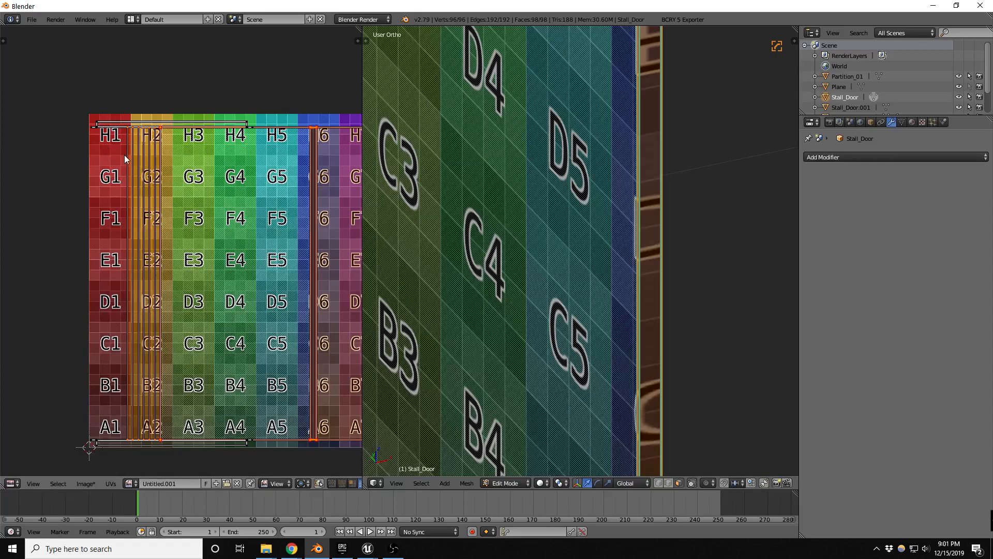
# - Slide the island along X until its bevel strips lie over column 6 of the grid
pyautogui.scroll(-3, 199, 280)
pyautogui.press('g')
pyautogui.press('x')
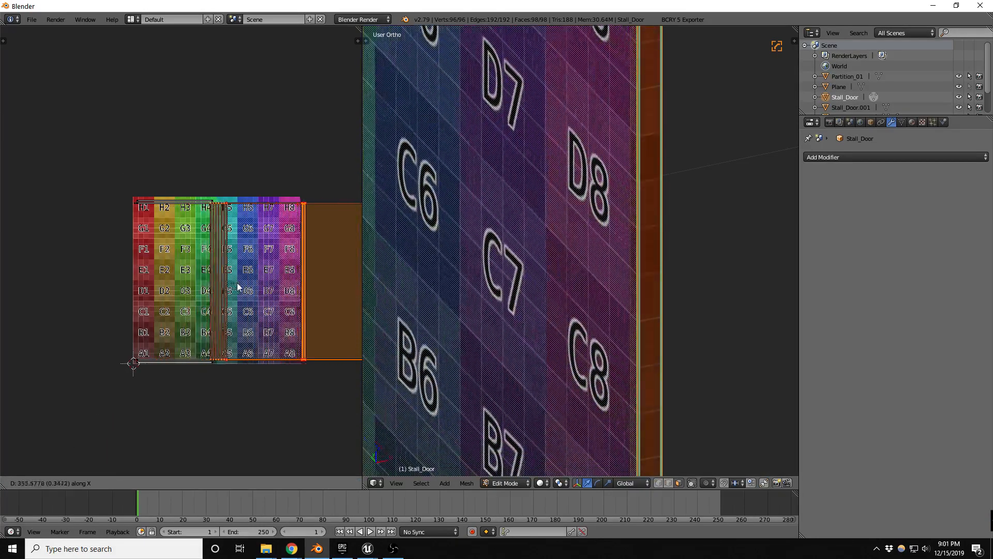
pyautogui.click(255, 288)
# - In Edge selection mode, move the strips' outer edge about 0.08 along X with smooth proportional editing at size 0.12
pyautogui.scroll(4, 254, 288)
pyautogui.press('w')
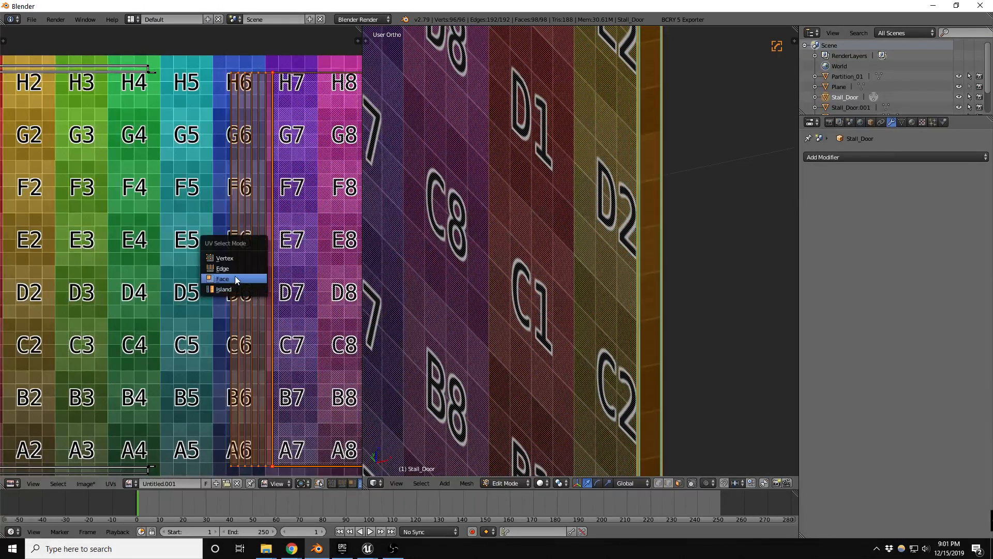
pyautogui.click(234, 271)
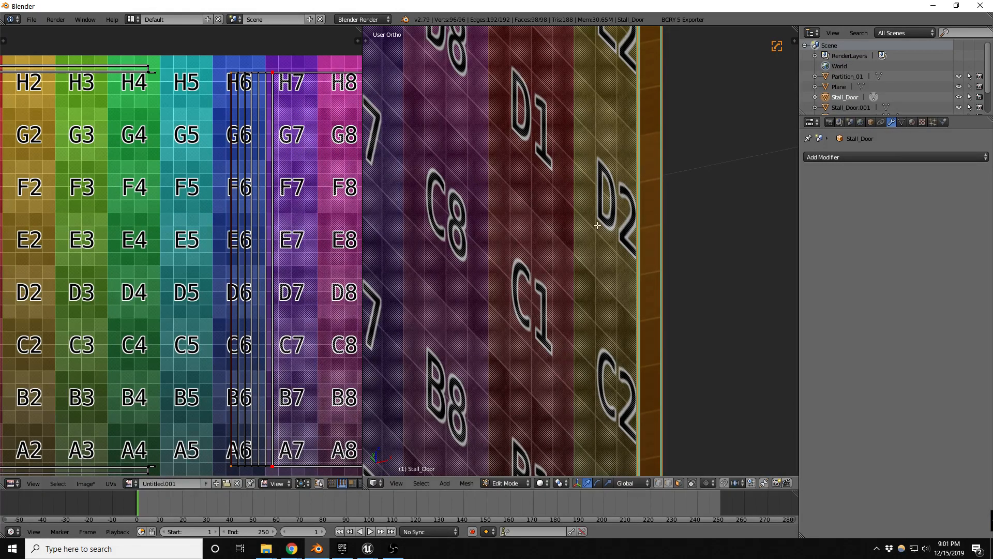
pyautogui.press('o')
pyautogui.press('g')
pyautogui.press('x')
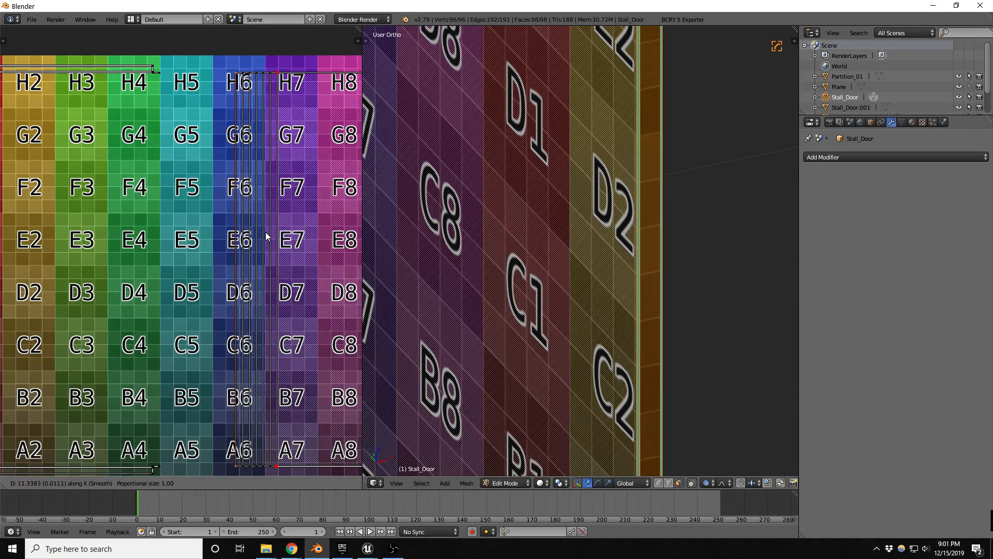
pyautogui.scroll(14, 267, 232)
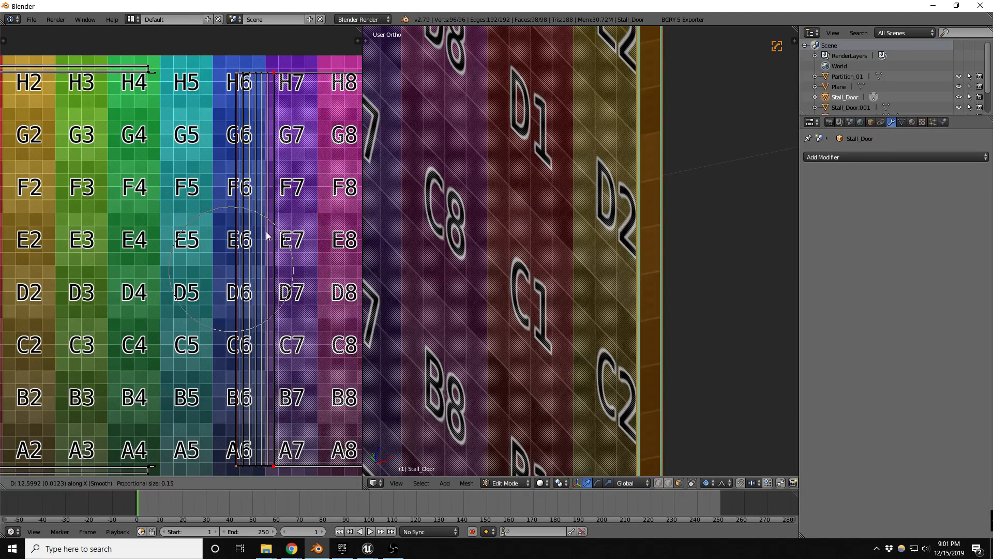
pyautogui.scroll(-2, 279, 237)
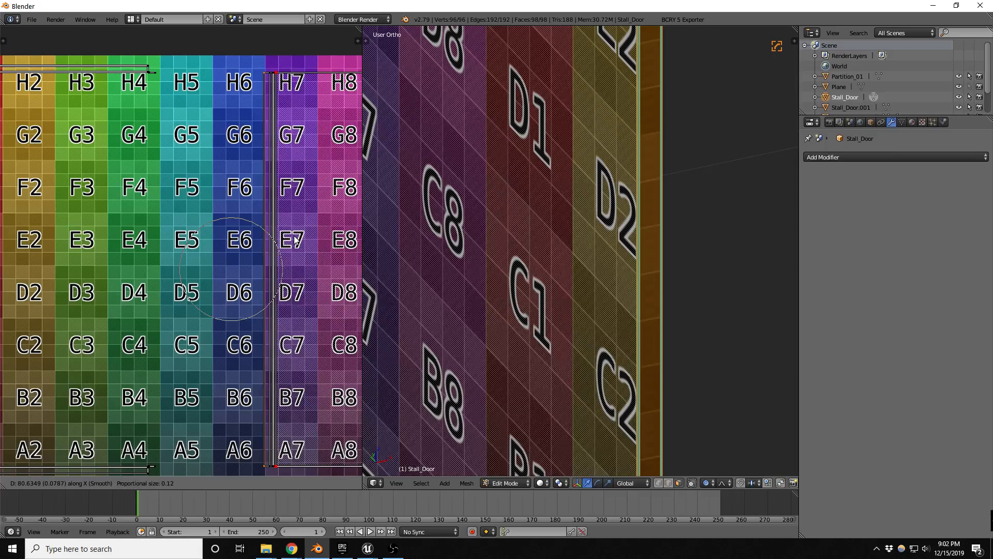
pyautogui.click(296, 239)
# - Turn off proportional editing and nudge the outer strip edge slightly further along X over column 7
pyautogui.press('o')
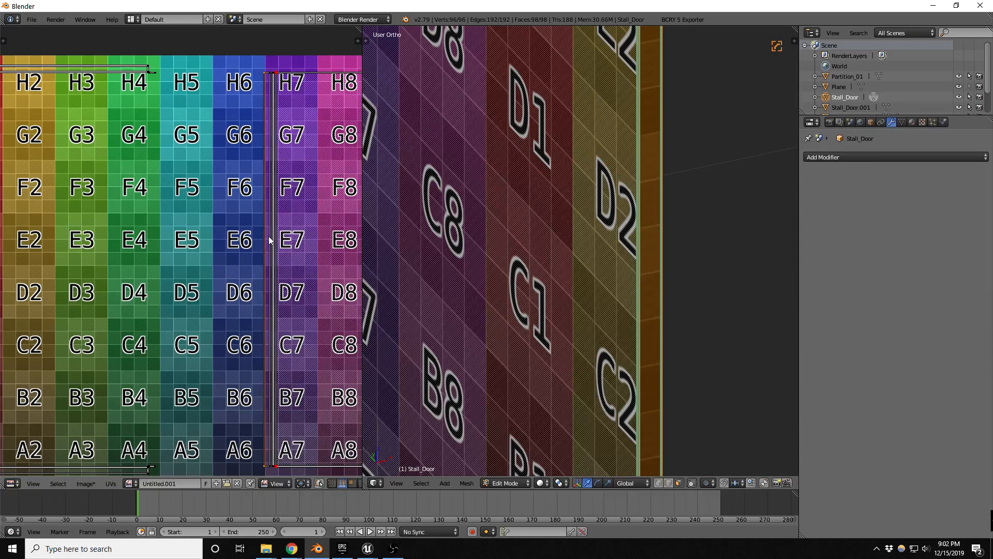
pyautogui.press('g')
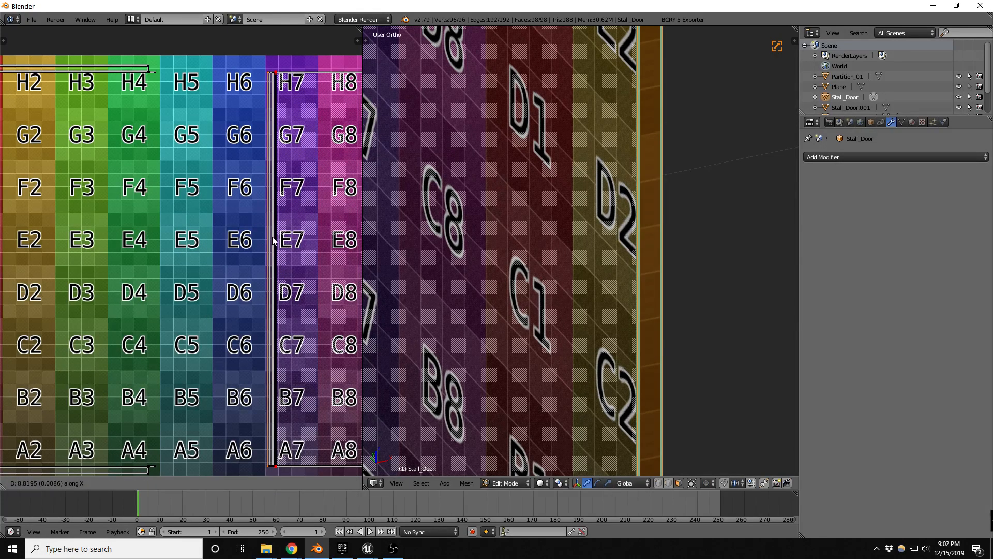
pyautogui.click(275, 239)
# - Try sliding the whole UV layout along X to test how the grid follows the door's edge
pyautogui.scroll(-1, 586, 215)
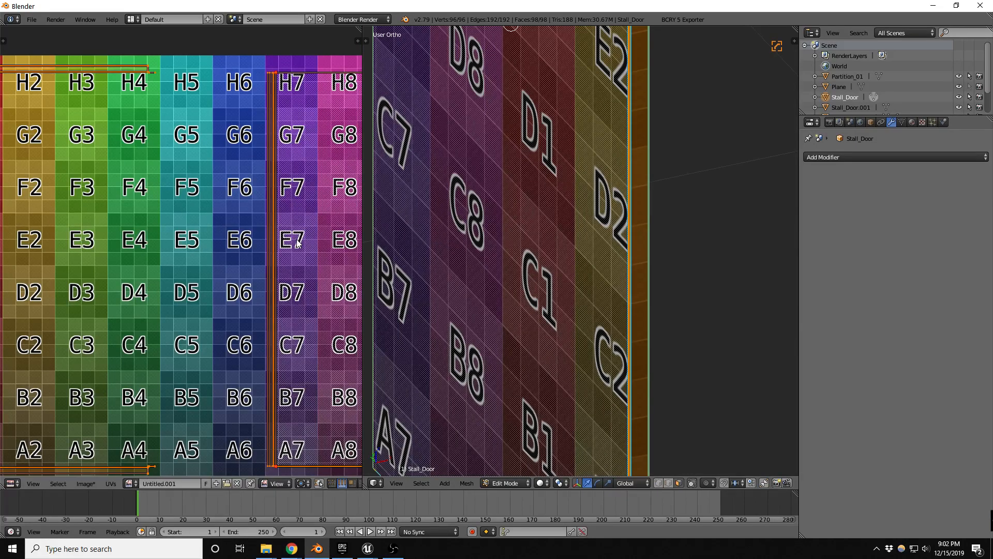
pyautogui.press('g')
pyautogui.press('x')
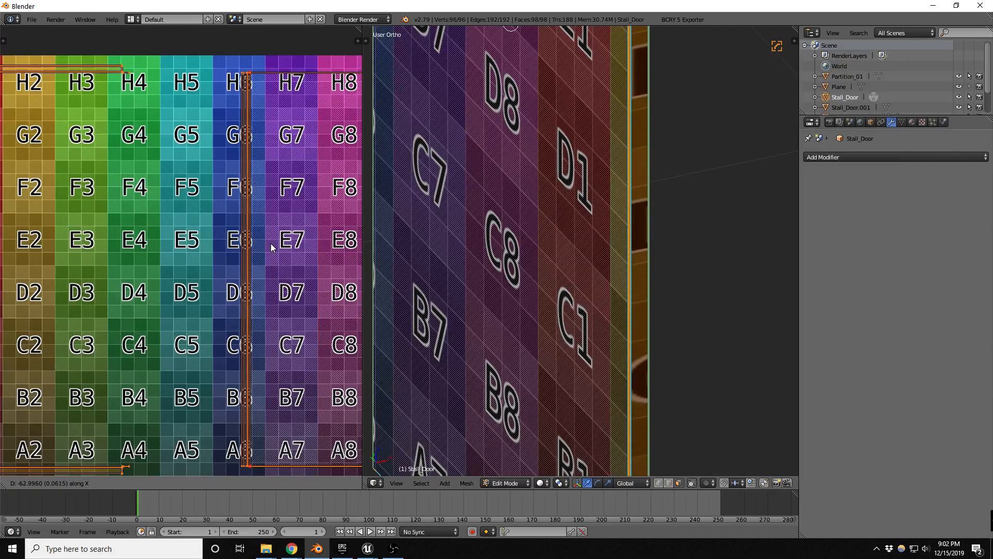
pyautogui.click(277, 247)
# - Select the door's large face, its bevel strips and the narrow side face, and examine how their UV strips are spaced
pyautogui.rightClick(522, 216)
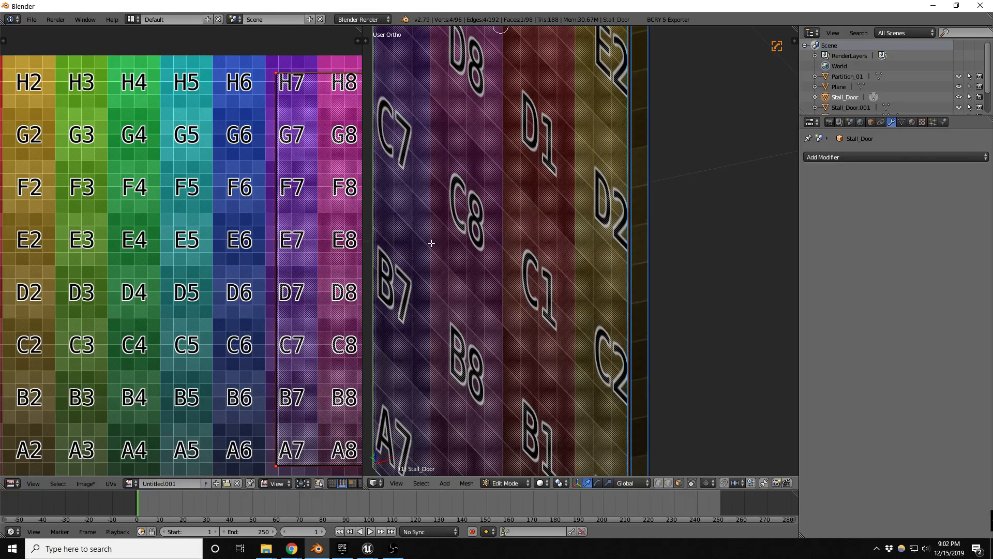
pyautogui.scroll(6, 634, 305)
pyautogui.keyDown('shift'); pyautogui.rightClick(627, 282); pyautogui.keyUp('shift')
pyautogui.keyDown('shift'); pyautogui.rightClick(634, 277); pyautogui.keyUp('shift')
pyautogui.keyDown('shift'); pyautogui.rightClick(637, 269); pyautogui.keyUp('shift')
pyautogui.keyDown('shift'); pyautogui.rightClick(660, 255); pyautogui.keyUp('shift')
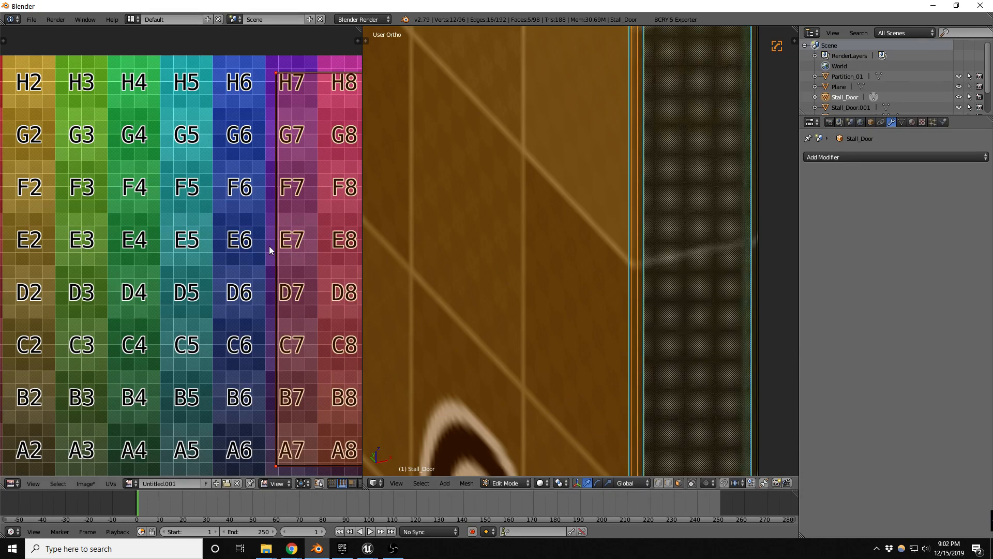
pyautogui.moveTo(495, 224); pyautogui.dragTo(467, 256, button='middle')
pyautogui.scroll(-5, 217, 211)
pyautogui.scroll(5, 309, 175)
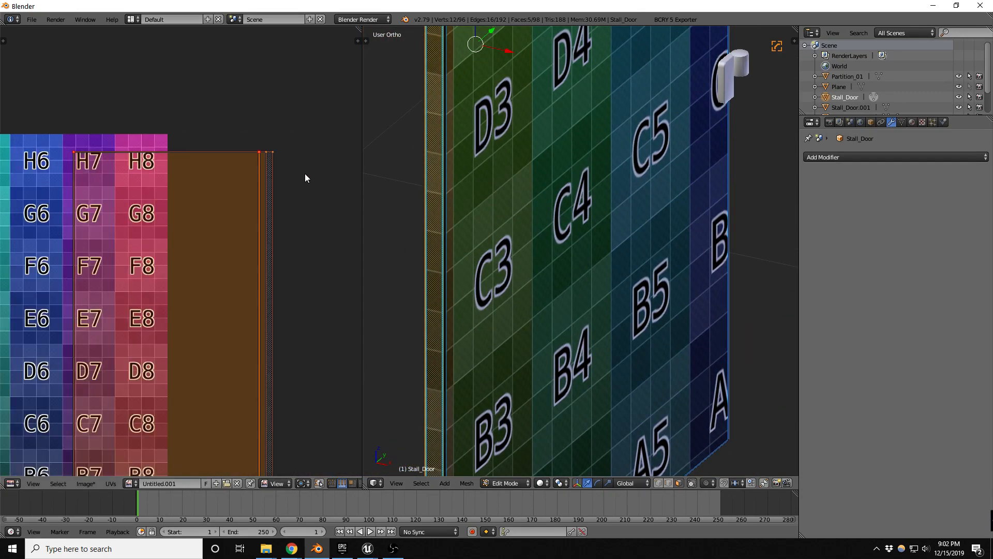
pyautogui.scroll(5, 262, 166)
pyautogui.scroll(4, 261, 142)
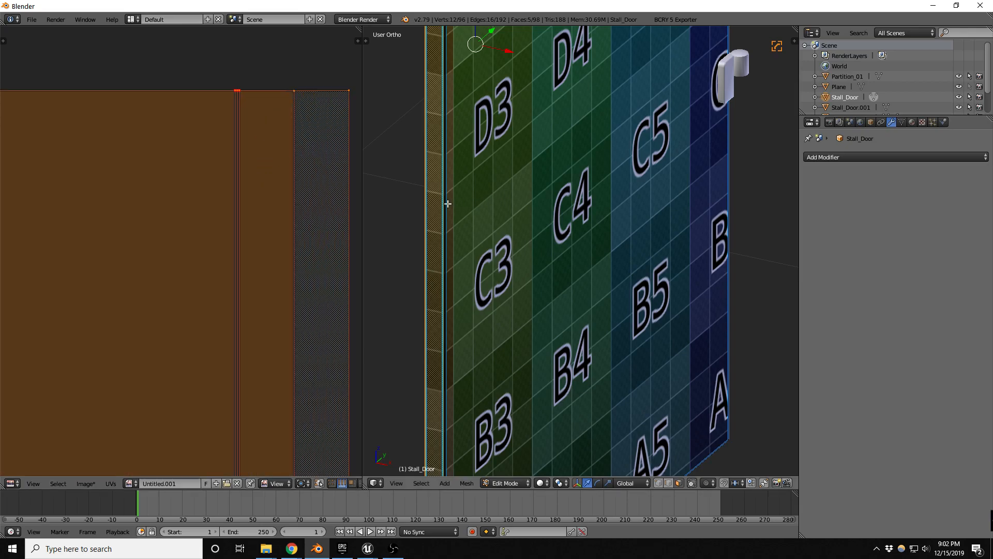
# - Try adding the next bevel strip on the far side of the narrow side face to the selection
pyautogui.scroll(4, 437, 185)
pyautogui.scroll(3, 444, 218)
pyautogui.keyDown('shift'); pyautogui.rightClick(455, 220); pyautogui.keyUp('shift')
pyautogui.scroll(-2, 249, 193)
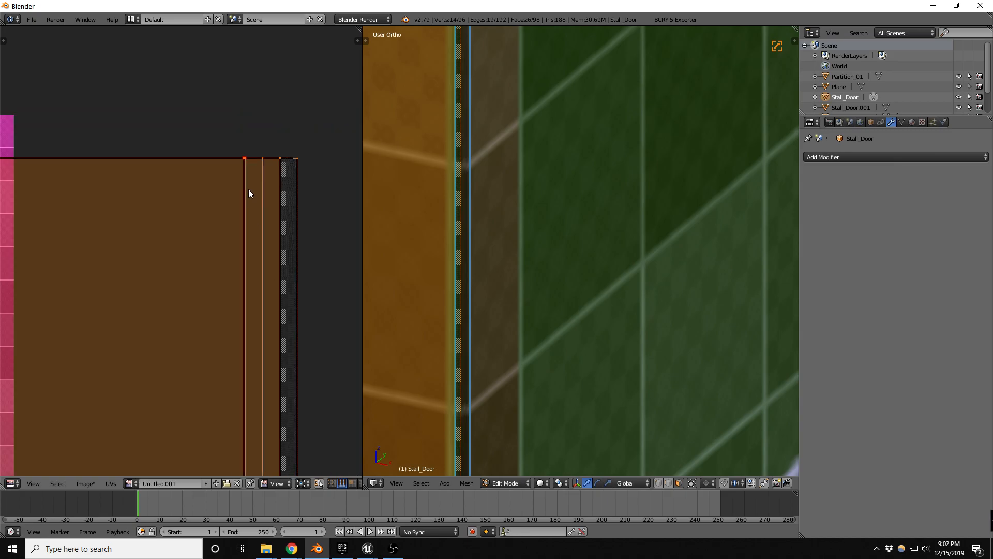
pyautogui.hotkey('ctrl', 'z')
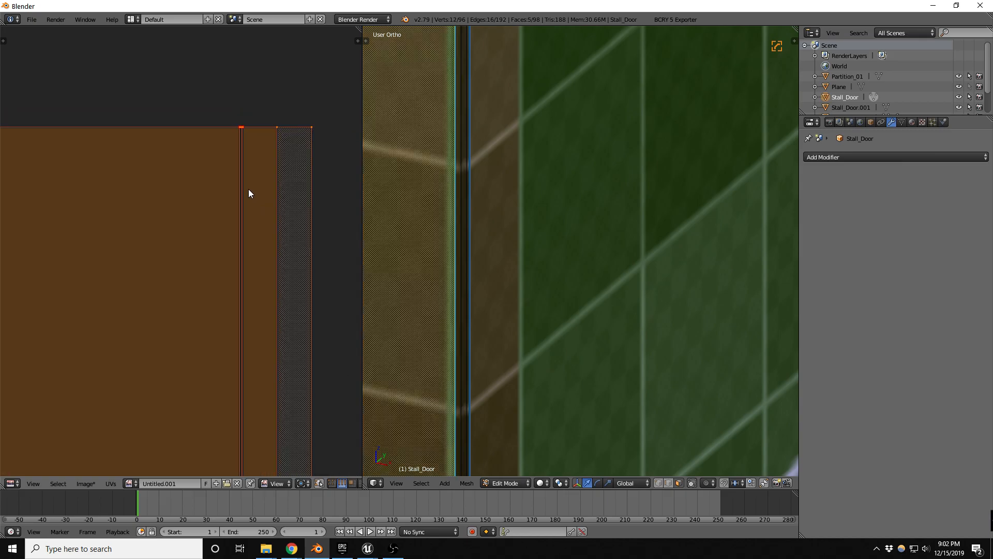
# - Select the narrow side face, try unwrapping it together with two adjoining bevel strips, and return to the side face alone
pyautogui.rightClick(427, 212)
pyautogui.scroll(-4, 498, 221)
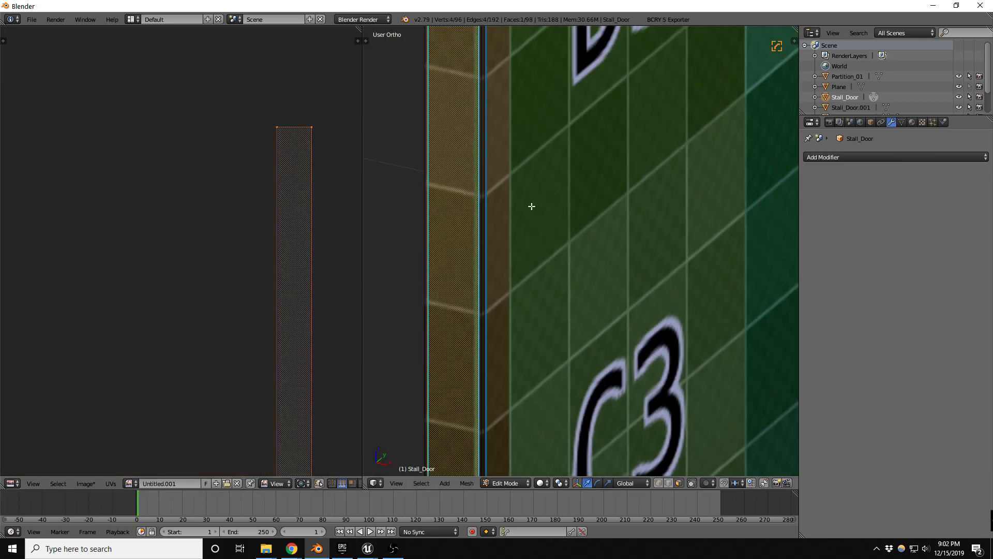
pyautogui.scroll(3, 477, 207)
pyautogui.keyDown('shift'); pyautogui.rightClick(481, 188); pyautogui.keyUp('shift')
pyautogui.keyDown('shift'); pyautogui.rightClick(485, 182); pyautogui.keyUp('shift')
pyautogui.press('e')
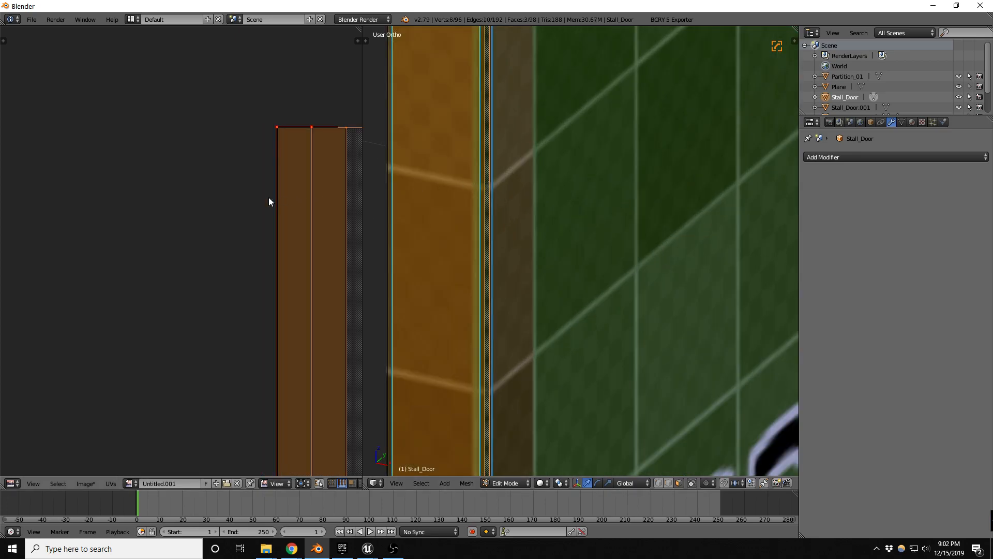
pyautogui.hotkey('ctrl', 'z')
pyautogui.rightClick(414, 195)
# - Select the bevel strips beside the narrow side face, together and singly, to locate them in the UV layout
pyautogui.scroll(-5, 268, 124)
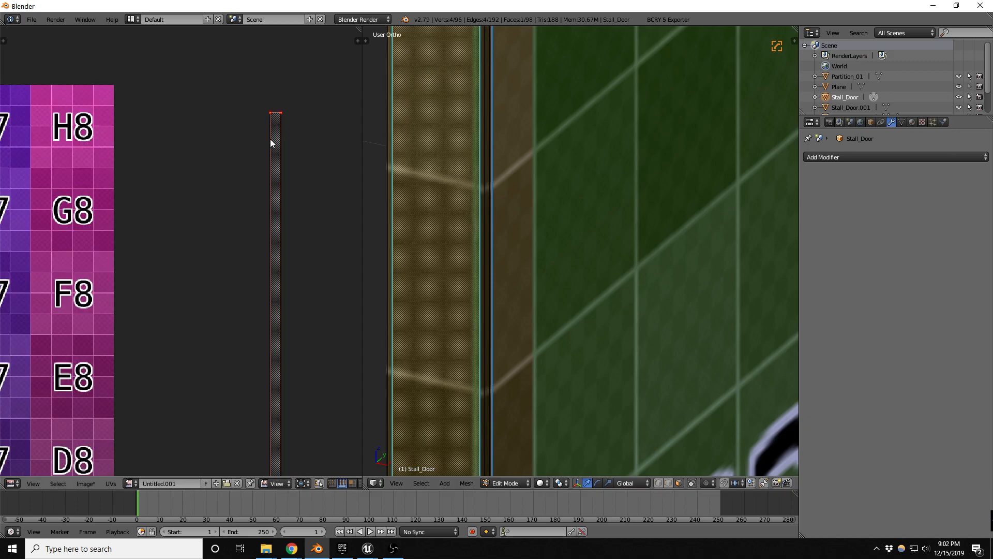
pyautogui.scroll(3, 472, 250)
pyautogui.rightClick(490, 180)
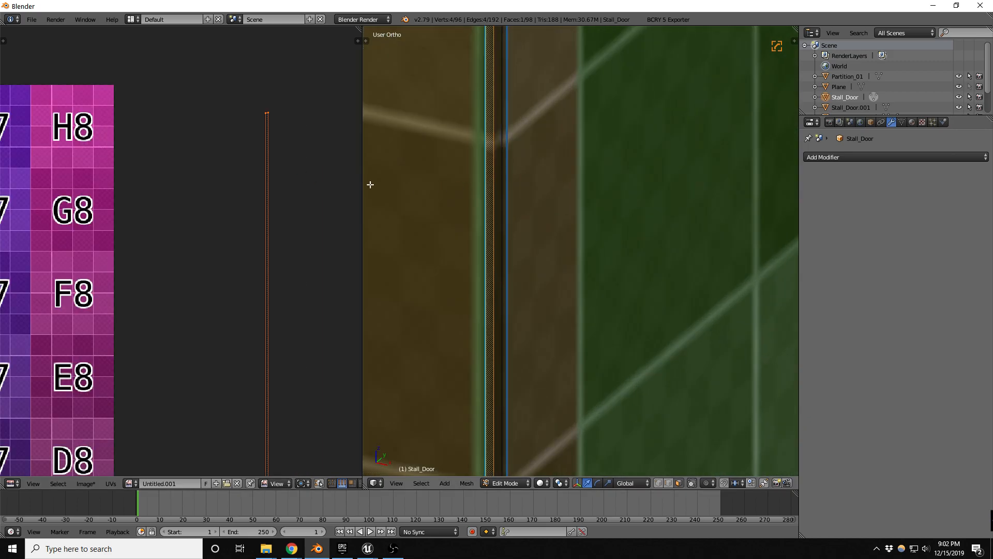
pyautogui.keyDown('shift'); pyautogui.rightClick(495, 155); pyautogui.keyUp('shift')
pyautogui.keyDown('shift'); pyautogui.rightClick(503, 153); pyautogui.keyUp('shift')
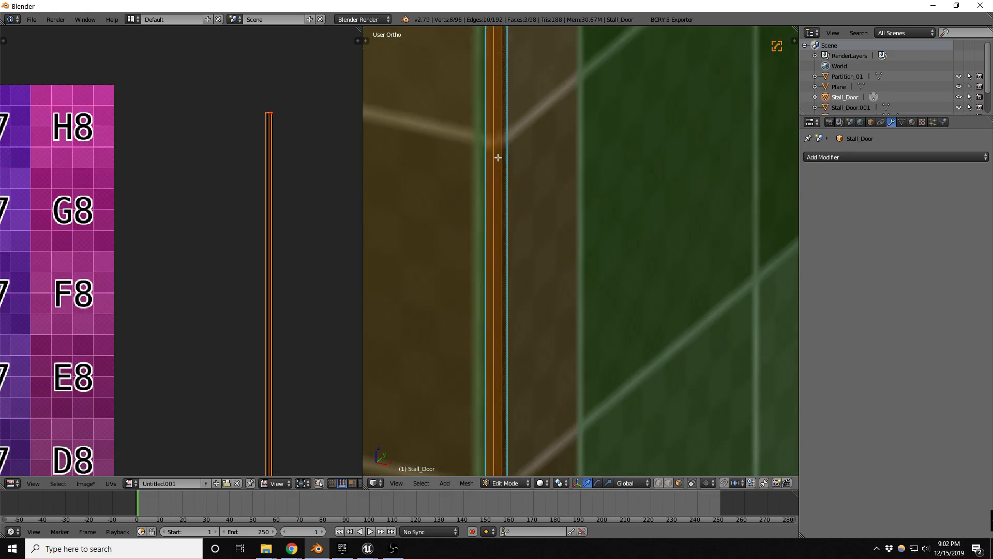
pyautogui.rightClick(504, 155)
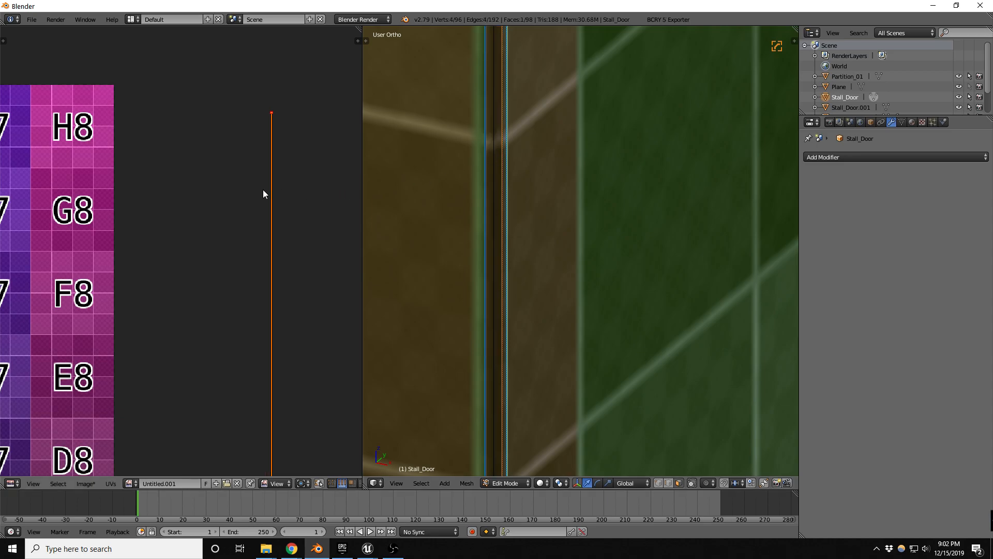
# - Select the door's narrow side face with three bevel strips and slide their outer UV edge inward about 36 units along X with proportional editing
pyautogui.rightClick(461, 171)
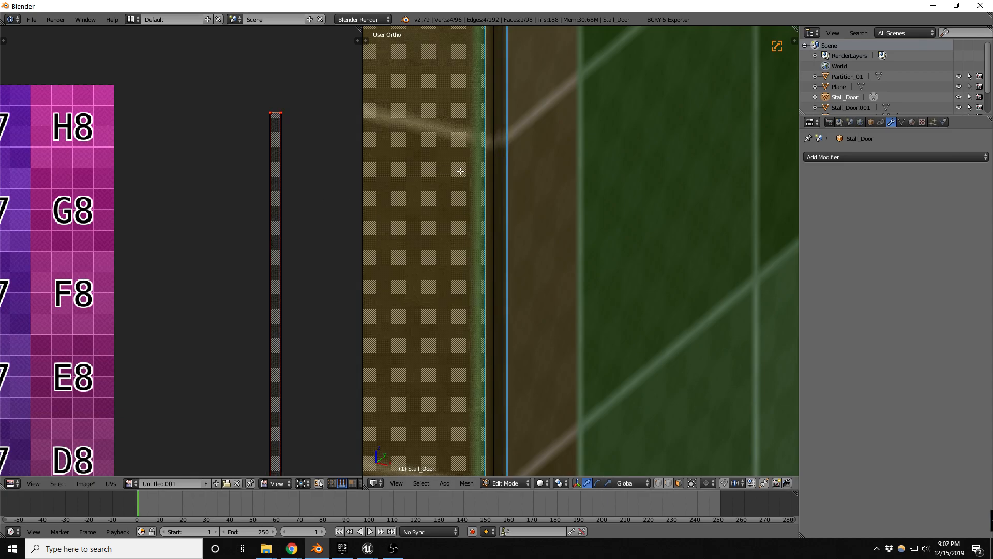
pyautogui.keyDown('shift'); pyautogui.rightClick(489, 164); pyautogui.keyUp('shift')
pyautogui.keyDown('shift'); pyautogui.rightClick(496, 161); pyautogui.keyUp('shift')
pyautogui.keyDown('shift'); pyautogui.rightClick(502, 155); pyautogui.keyUp('shift')
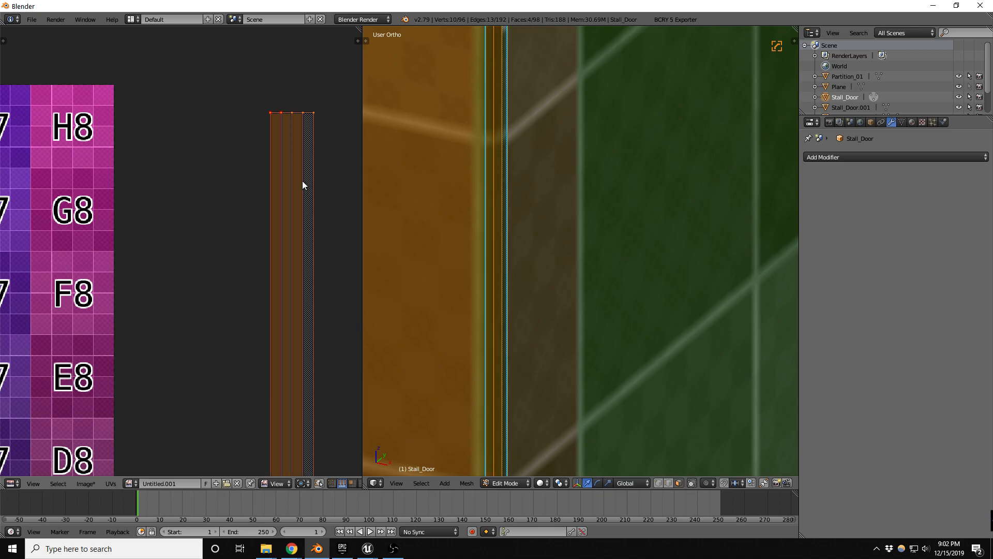
pyautogui.hotkey('ctrl', 'Tab')
pyautogui.click(300, 188)
pyautogui.press('o')
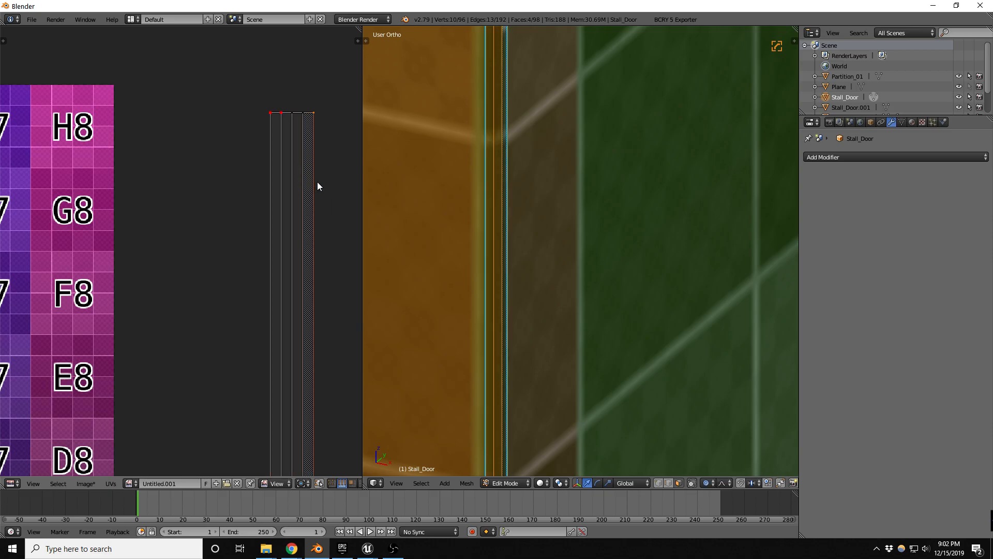
pyautogui.press('g')
pyautogui.press('x')
pyautogui.scroll(6, 307, 182)
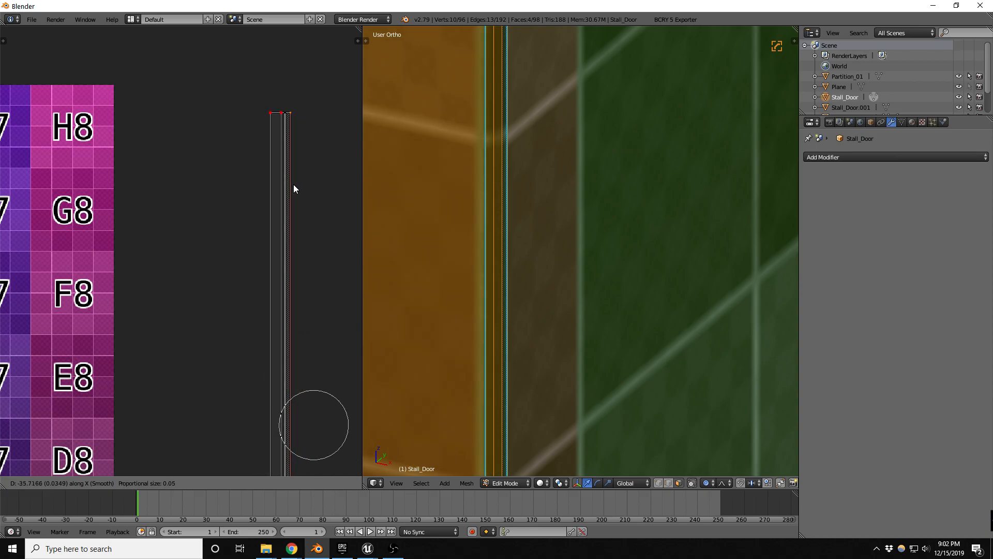
pyautogui.click(292, 184)
# - Return to object mode in wireframe, select the stall door together with its metal hardware, and show the material settings
pyautogui.press('Tab')
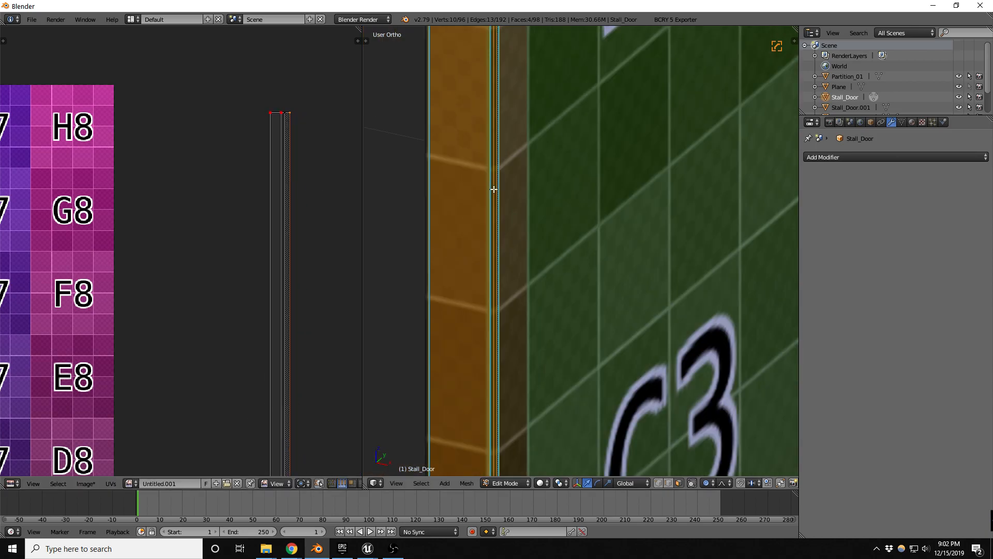
pyautogui.scroll(-3, 493, 188)
pyautogui.scroll(-4, 493, 193)
pyautogui.moveTo(507, 210)
pyautogui.mouseDown(button='middle')
pyautogui.moveTo(563, 210)
pyautogui.moveTo(522, 209)
pyautogui.mouseUp(button='middle')
pyautogui.press('z')
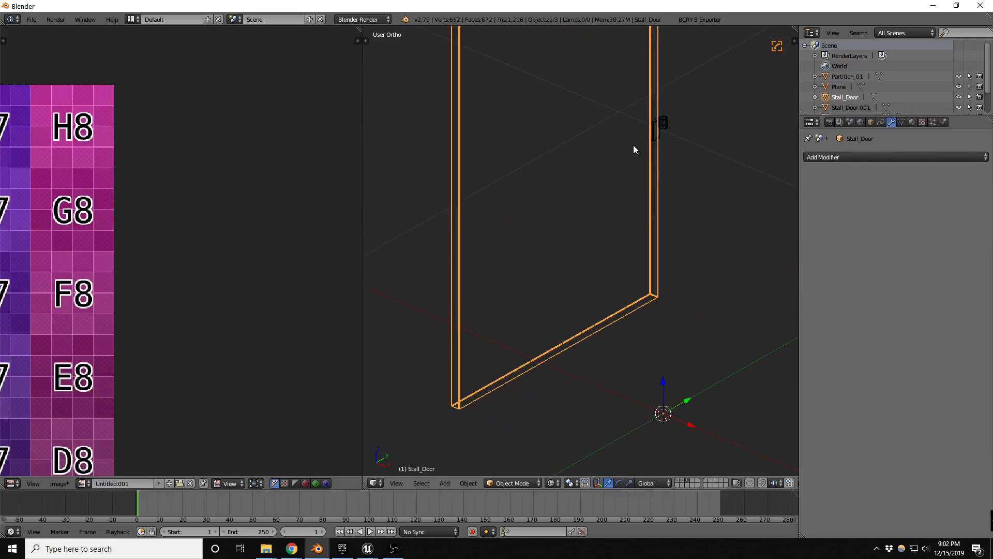
pyautogui.rightClick(665, 125)
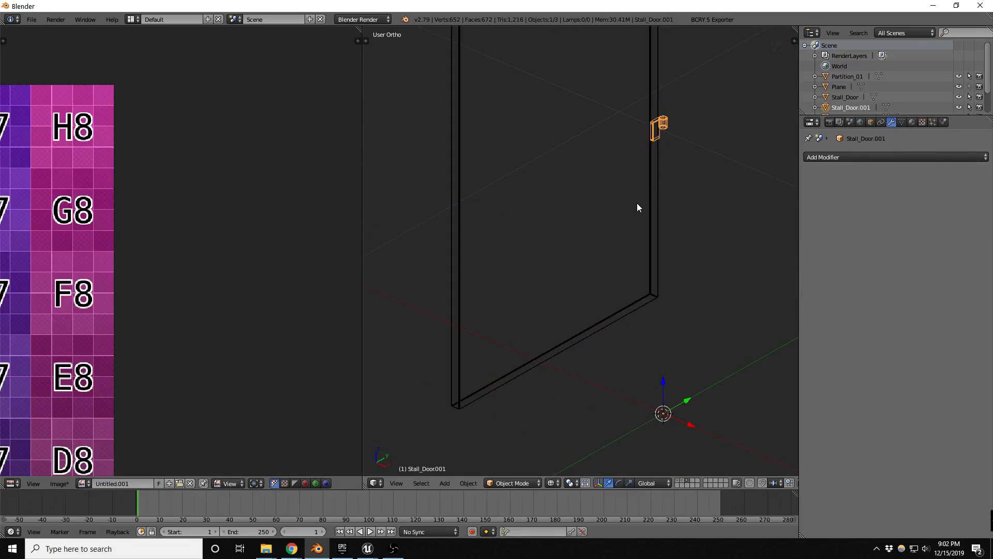
pyautogui.rightClick(649, 228)
pyautogui.keyDown('shift'); pyautogui.rightClick(662, 126); pyautogui.keyUp('shift')
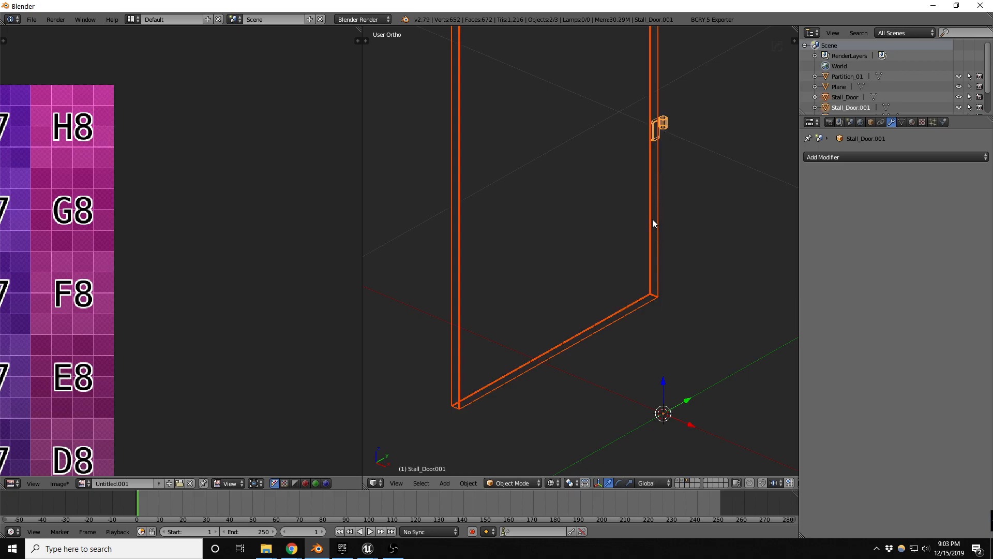
pyautogui.click(912, 123)
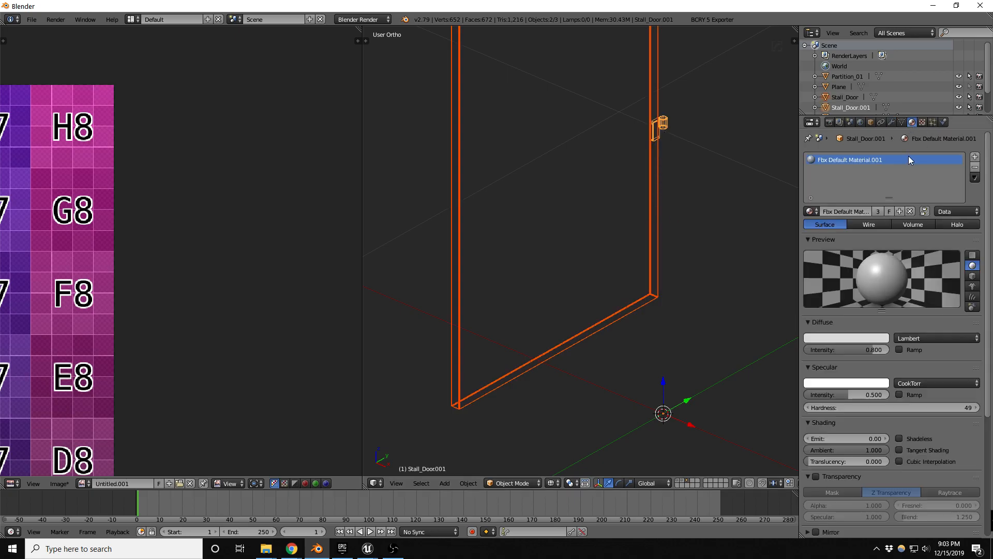
# - Replace the default material on the door hardware, Stall_Door.001, with the existing metal material
pyautogui.rightClick(664, 126)
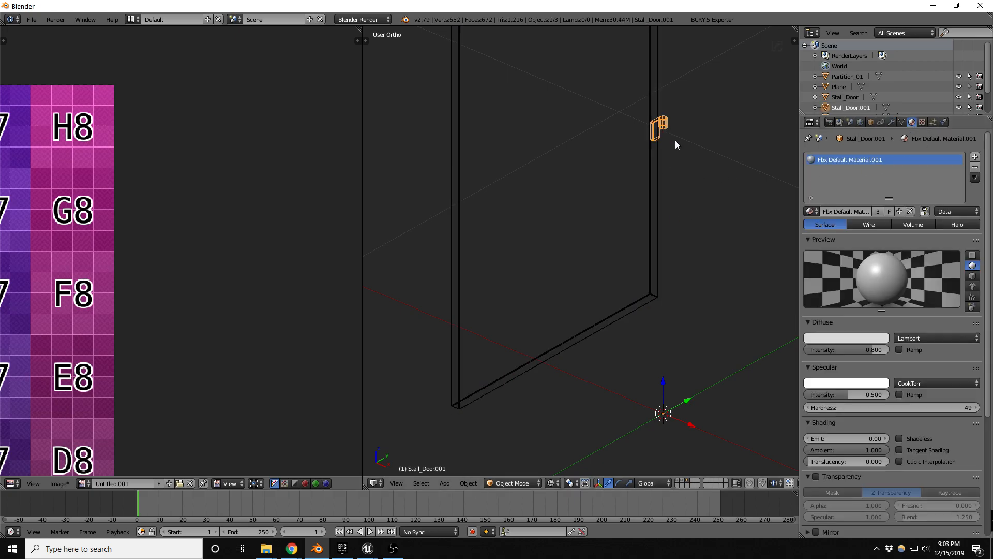
pyautogui.click(975, 168)
pyautogui.click(848, 213)
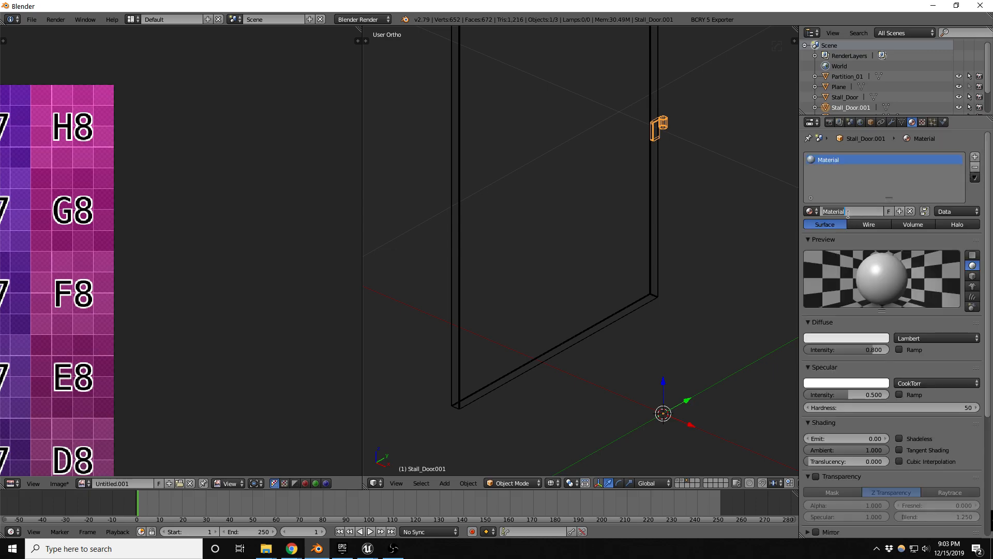
pyautogui.write('metal')
pyautogui.press('Return')
pyautogui.click(809, 211)
pyautogui.click(838, 261)
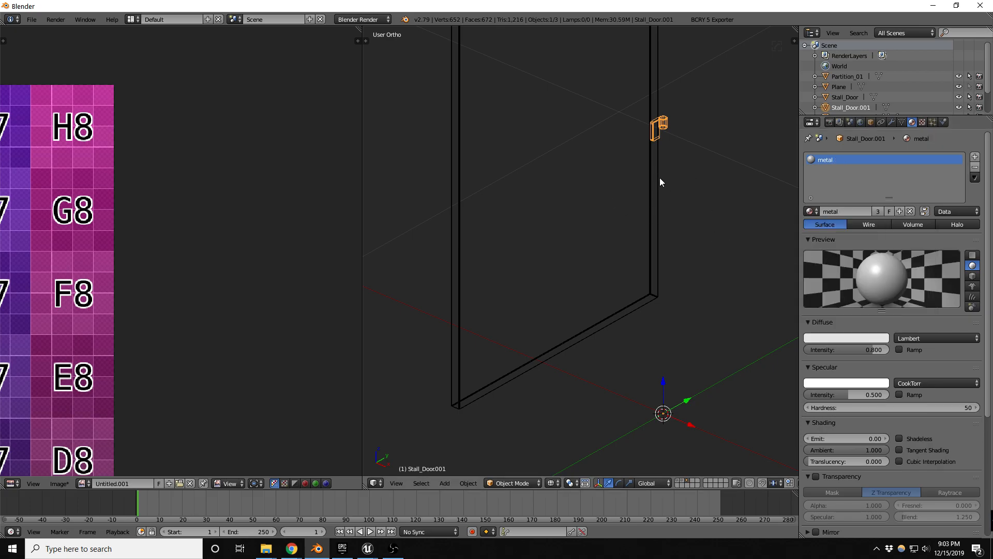
# - Join the hardware into Stall_Door and export the selected object as FBX over Stall_Door.FBX in the bathroom folder
pyautogui.keyDown('shift'); pyautogui.rightClick(654, 201); pyautogui.keyUp('shift')
pyautogui.hotkey('ctrl', 'j')
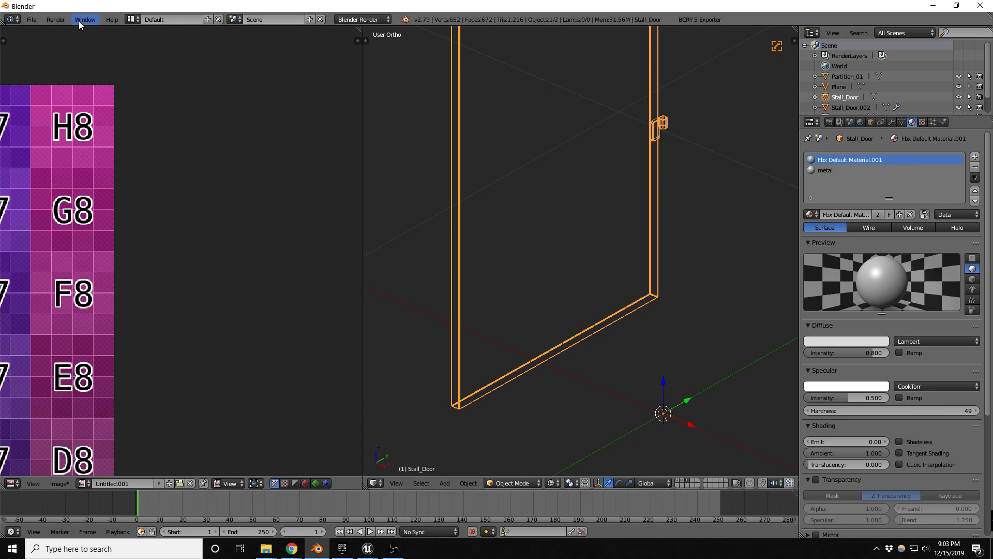
pyautogui.click(31, 20)
pyautogui.moveTo(111, 230)
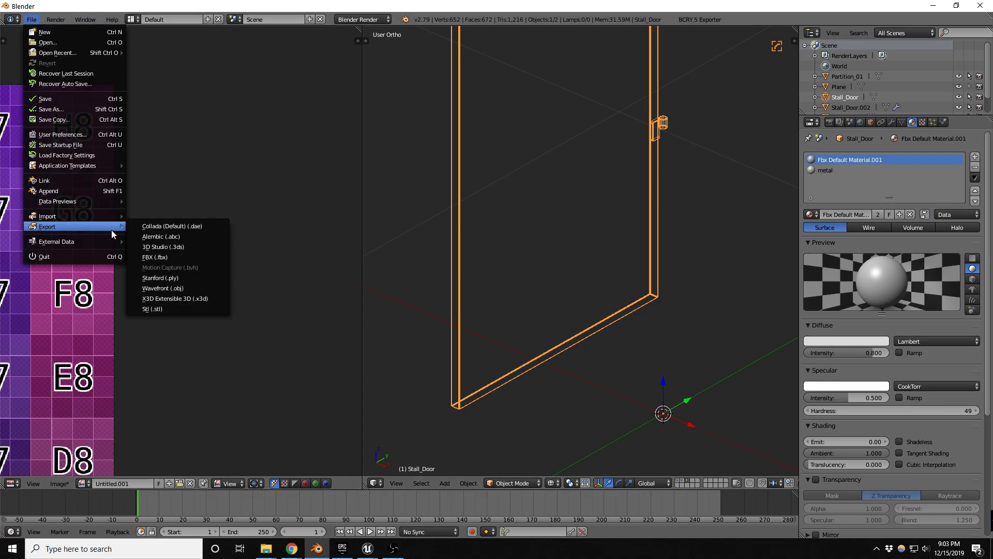
pyautogui.click(154, 259)
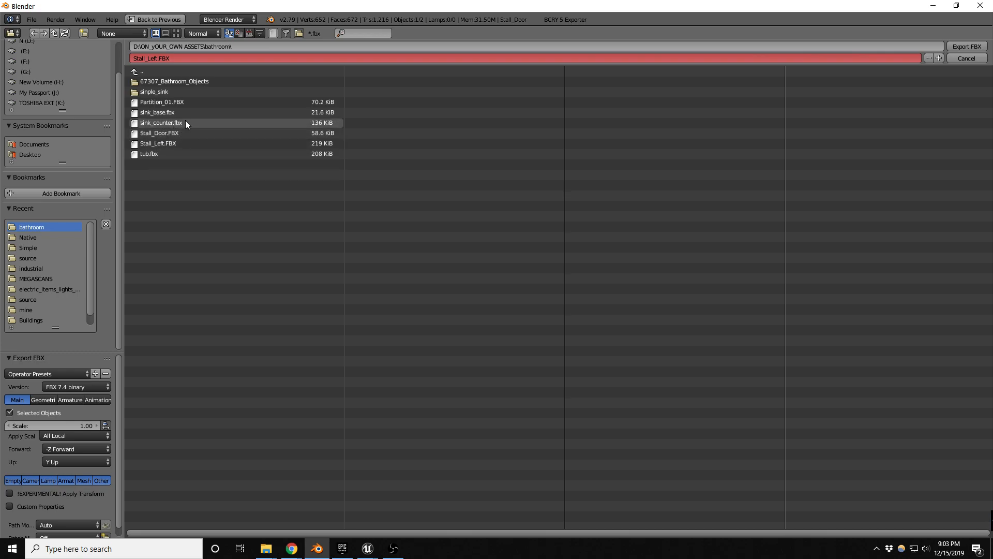
pyautogui.doubleClick(171, 133)
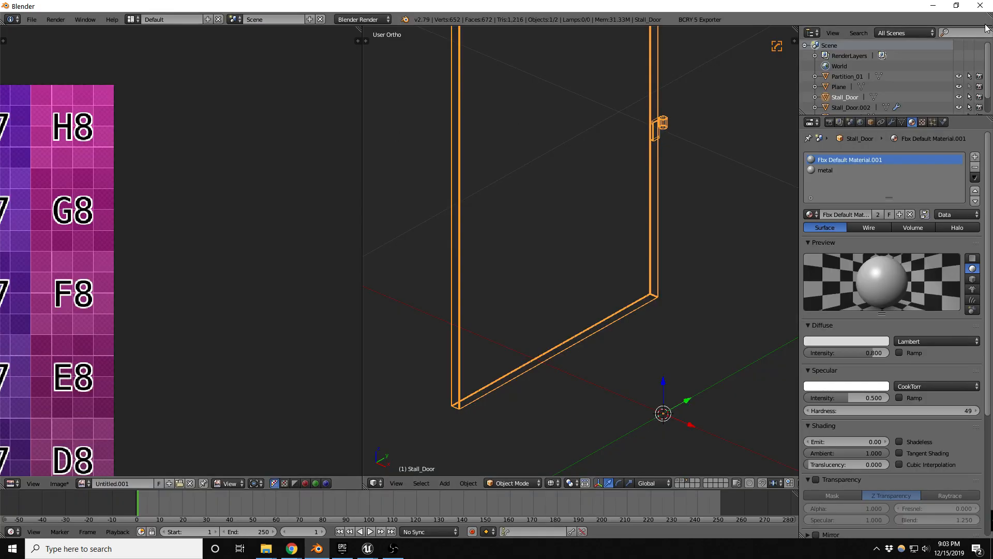
# - Switch to Unreal Engine, open the Stall_Door mesh, and reimport it from Stall_Door.FBX with its material slots reset to the FBX
pyautogui.click(933, 6)
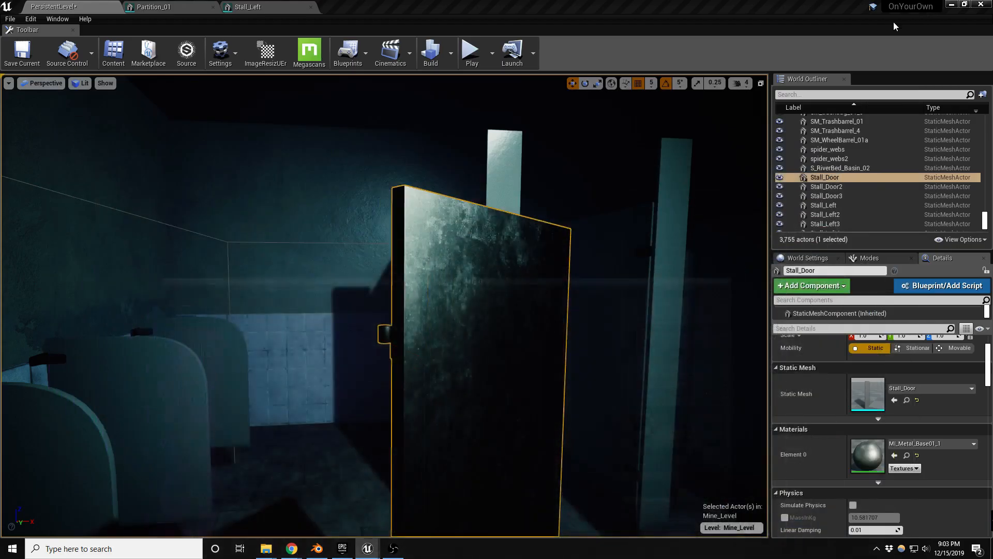
pyautogui.click(248, 7)
pyautogui.click(88, 7)
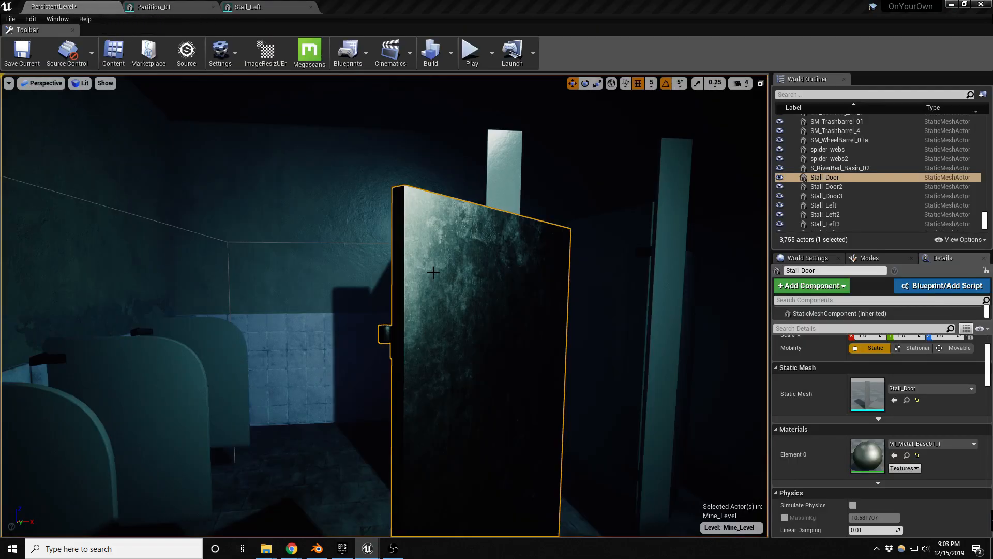
pyautogui.doubleClick(873, 397)
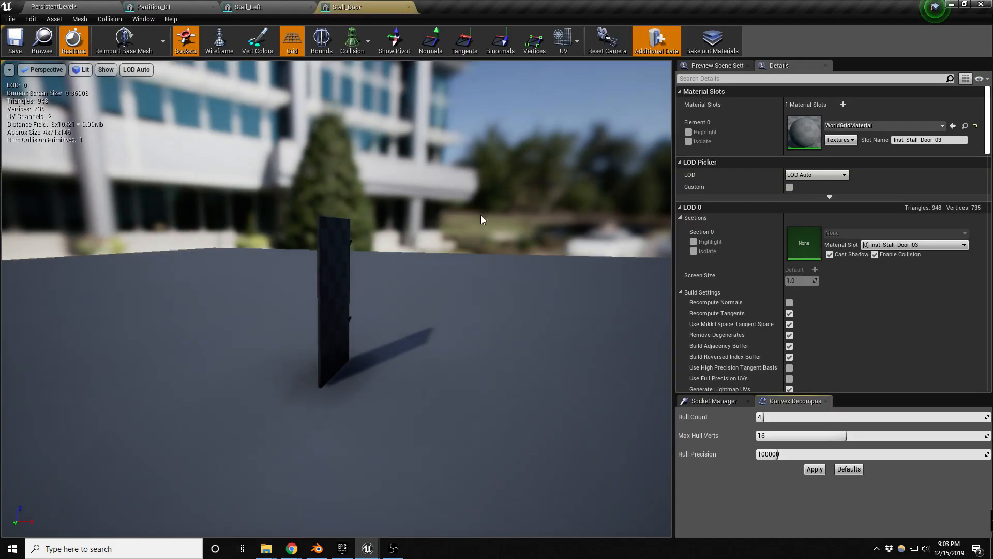
pyautogui.click(150, 49)
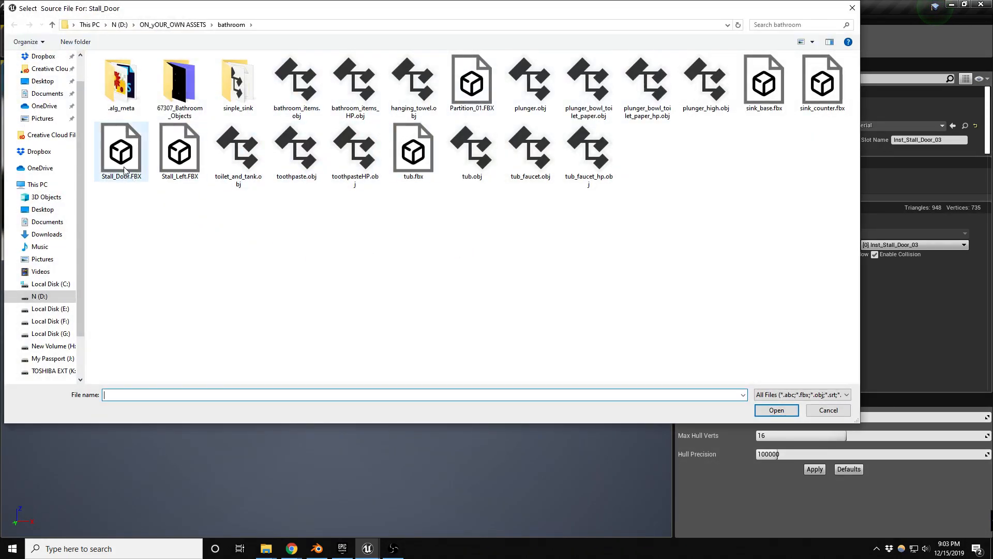
pyautogui.doubleClick(121, 151)
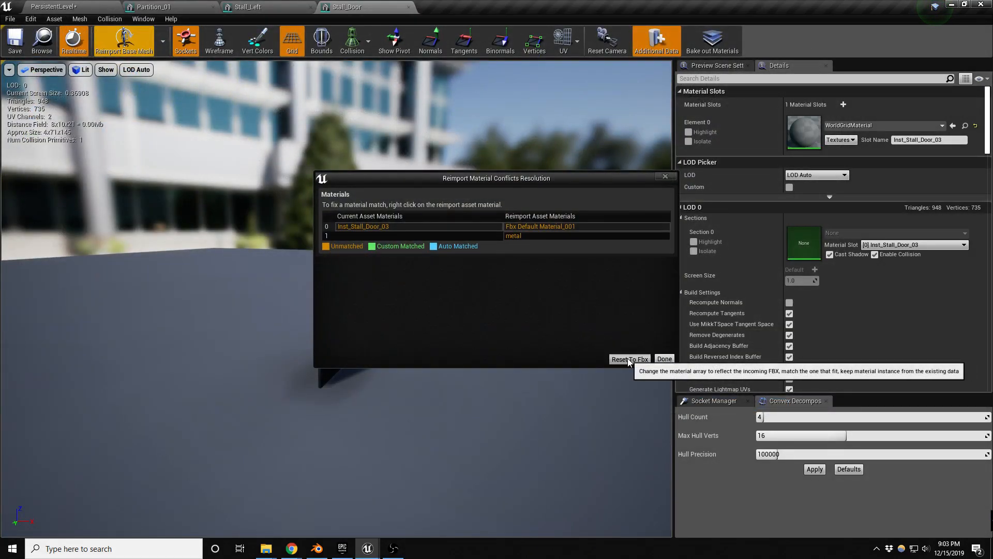
pyautogui.click(641, 358)
pyautogui.moveTo(330, 313); pyautogui.dragTo(353, 328)
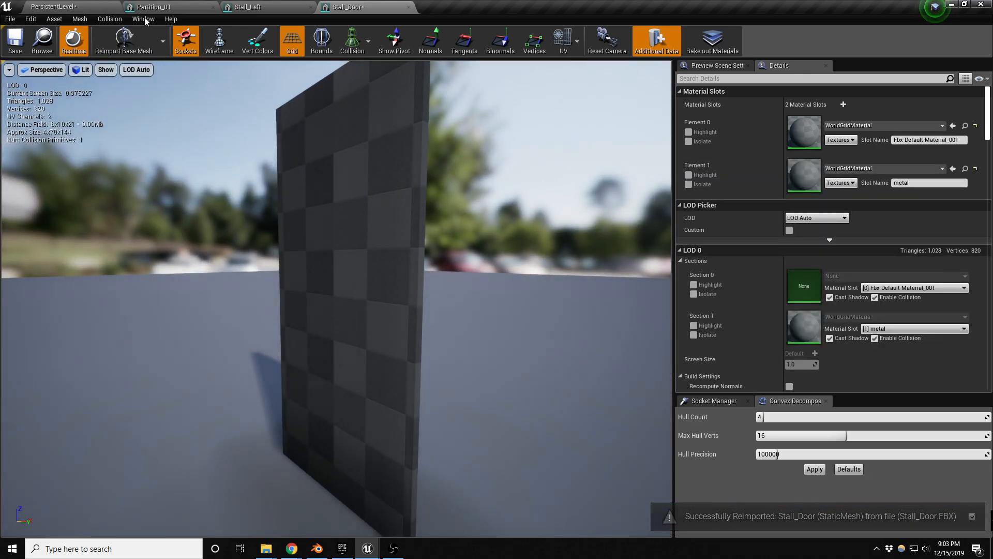
# - Check the reimported stall door in the level, and save the level and all modified assets
pyautogui.click(67, 6)
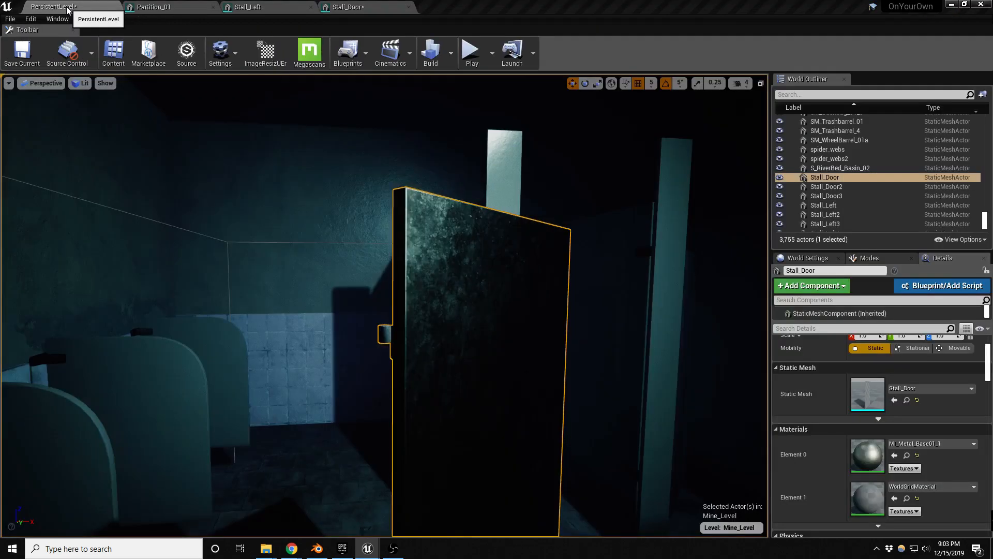
pyautogui.moveTo(433, 242)
pyautogui.mouseDown(button='right')
pyautogui.moveTo(447, 307)
pyautogui.moveTo(434, 248)
pyautogui.moveTo(424, 247)
pyautogui.moveTo(468, 275)
pyautogui.moveTo(470, 263)
pyautogui.moveTo(425, 250)
pyautogui.moveTo(468, 252)
pyautogui.moveTo(449, 248)
pyautogui.mouseUp(button='right')
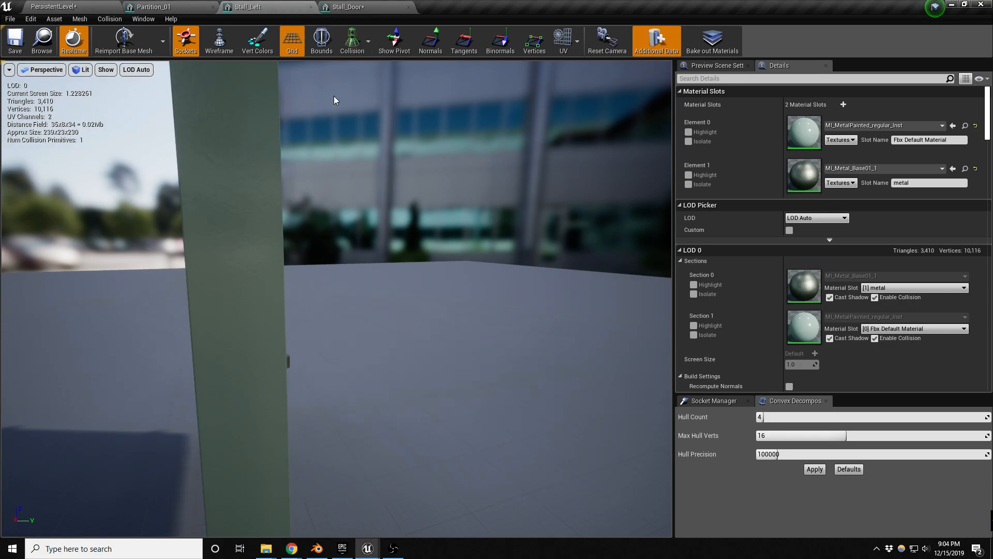
pyautogui.hotkey('ctrl', 'shift', 's')
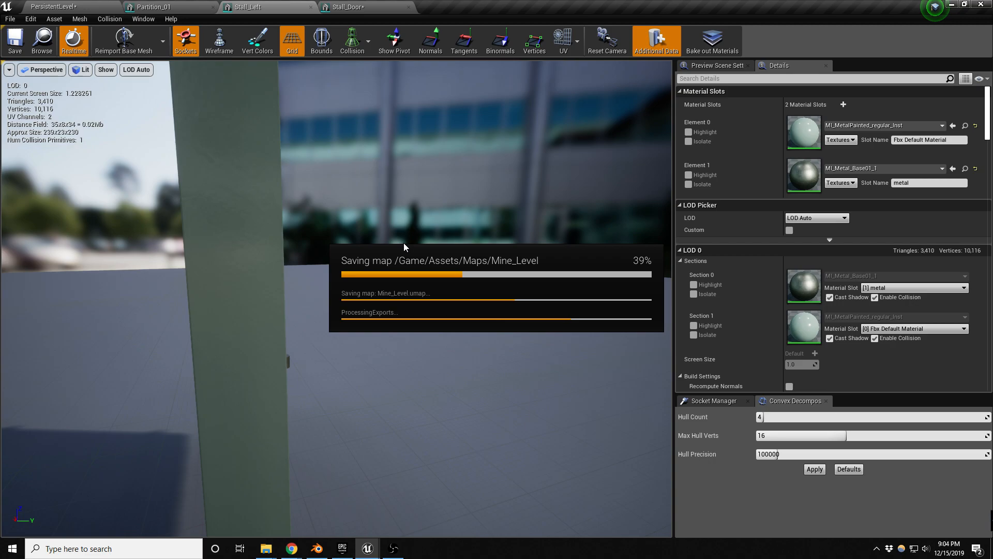
# - Close the Scuffed Paint 2 Overlay window in Google Chrome
pyautogui.moveTo(292, 549)
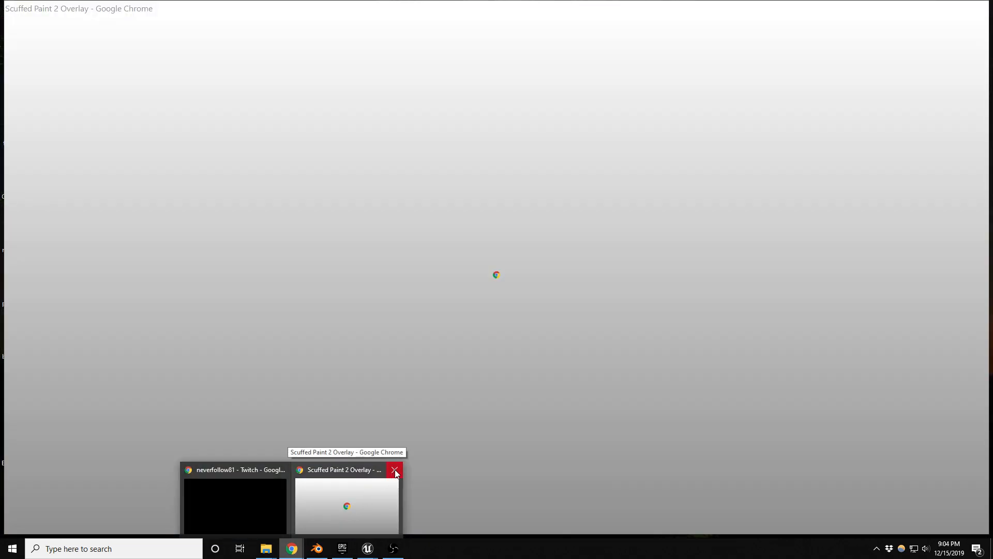
pyautogui.click(395, 469)
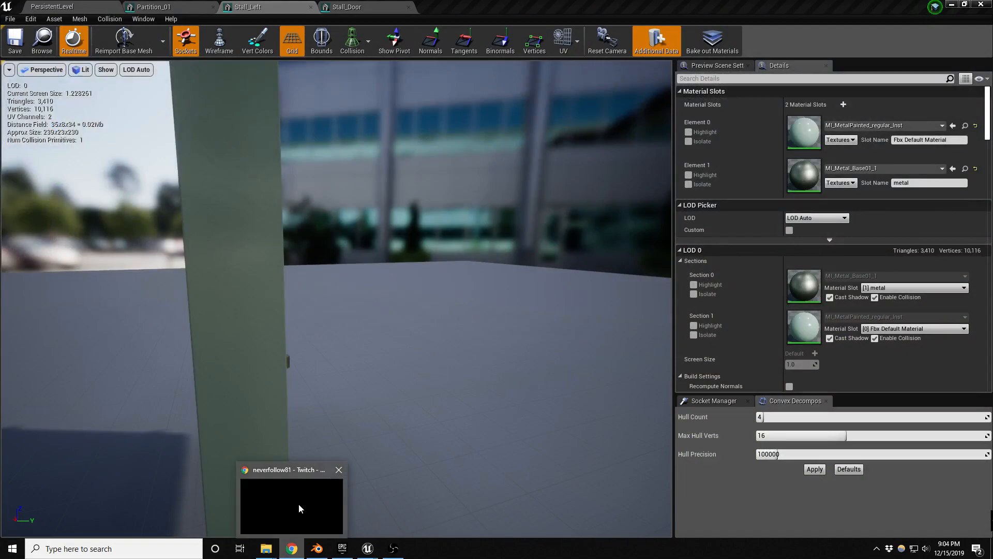
pyautogui.rightClick(289, 555)
pyautogui.click(274, 526)
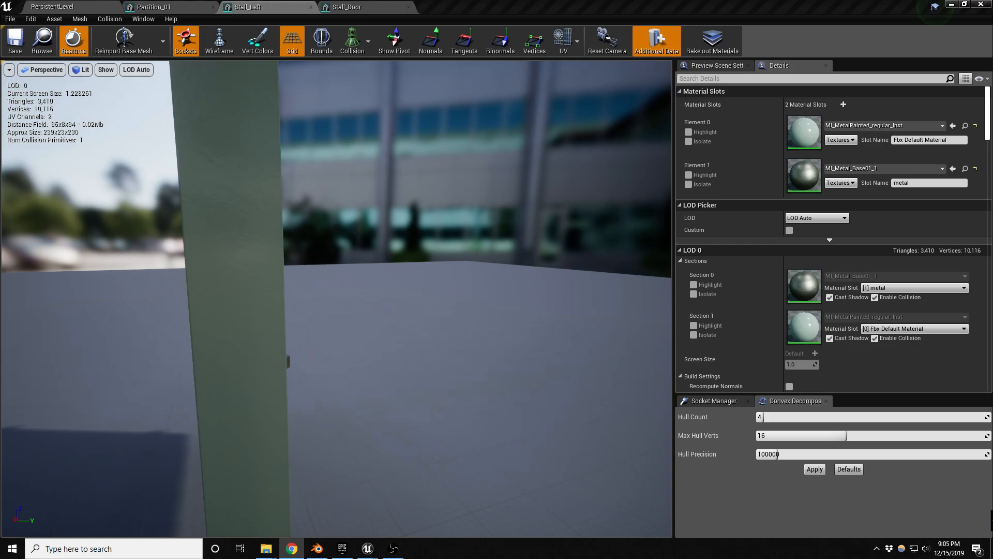
# - Inspect the painted Stall_Left mesh and assign its MI_MetalPainted_regular_Inst material to Element 0 of Stall_Door
pyautogui.press('a')
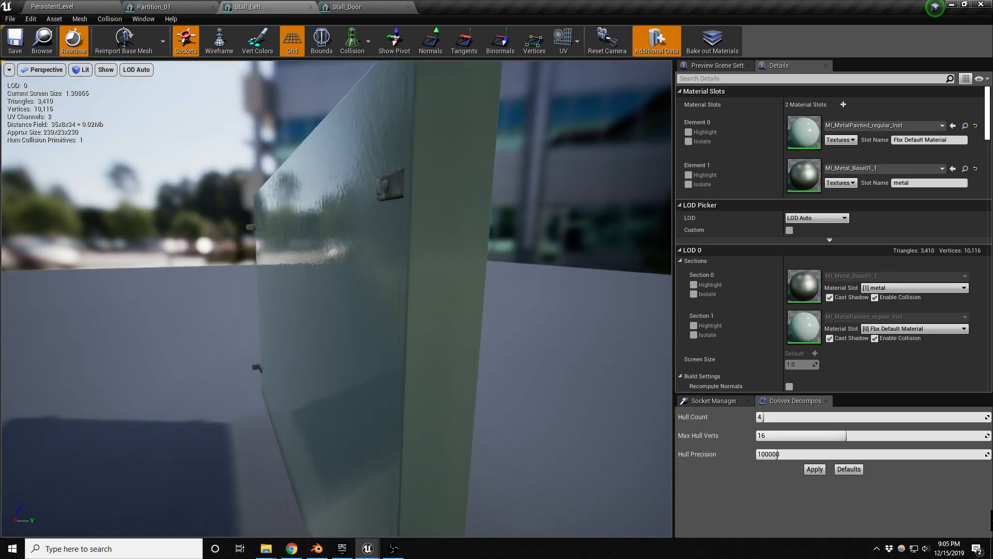
pyautogui.press('a')
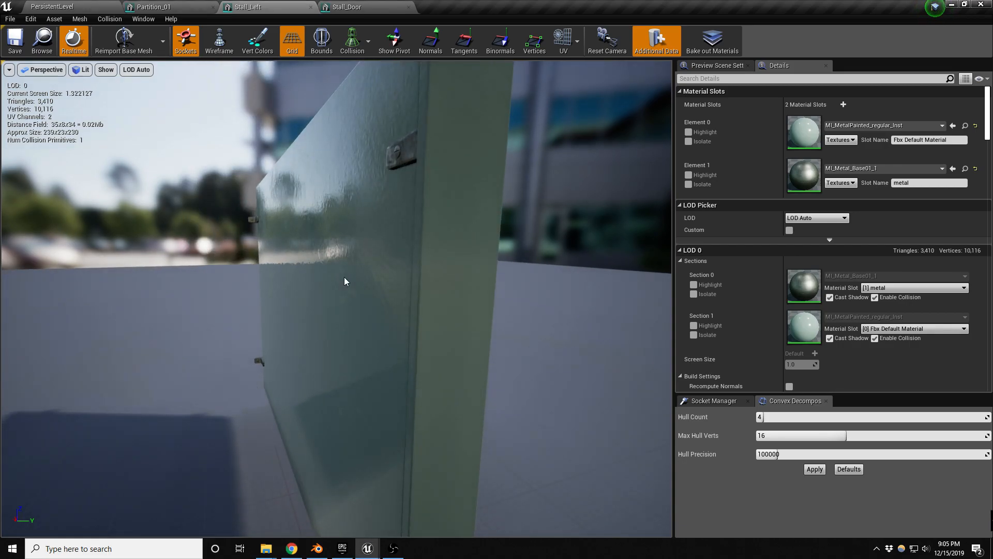
pyautogui.click(345, 8)
pyautogui.click(289, 8)
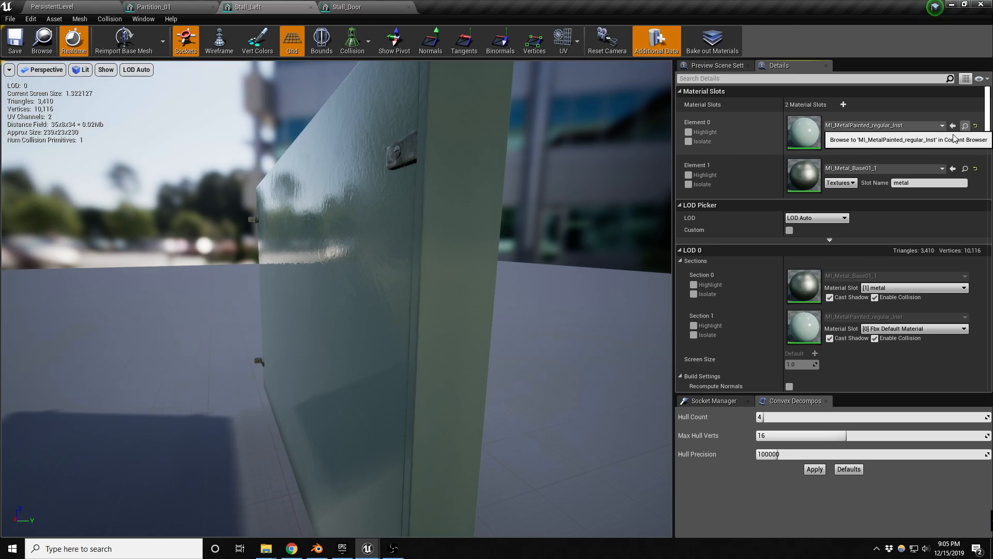
pyautogui.click(362, 8)
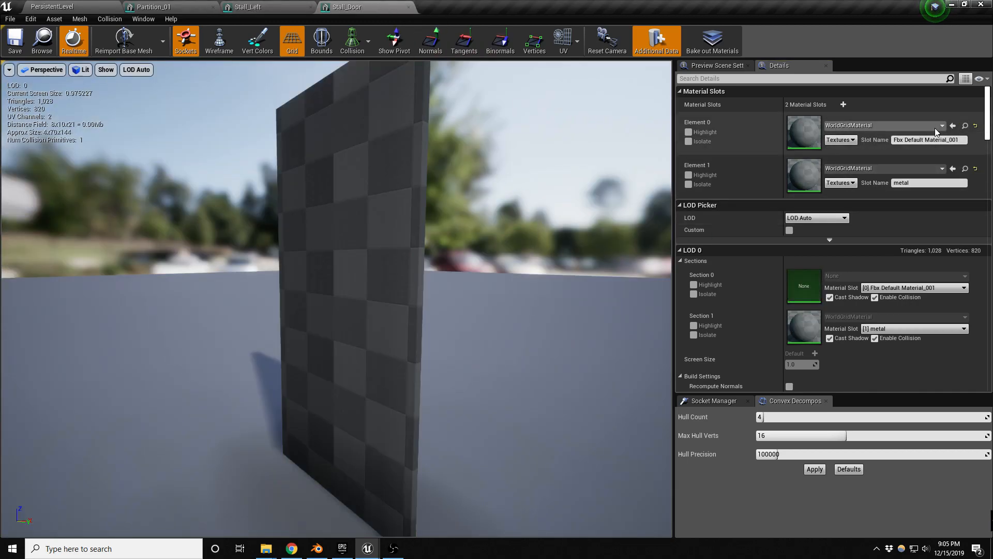
pyautogui.click(953, 126)
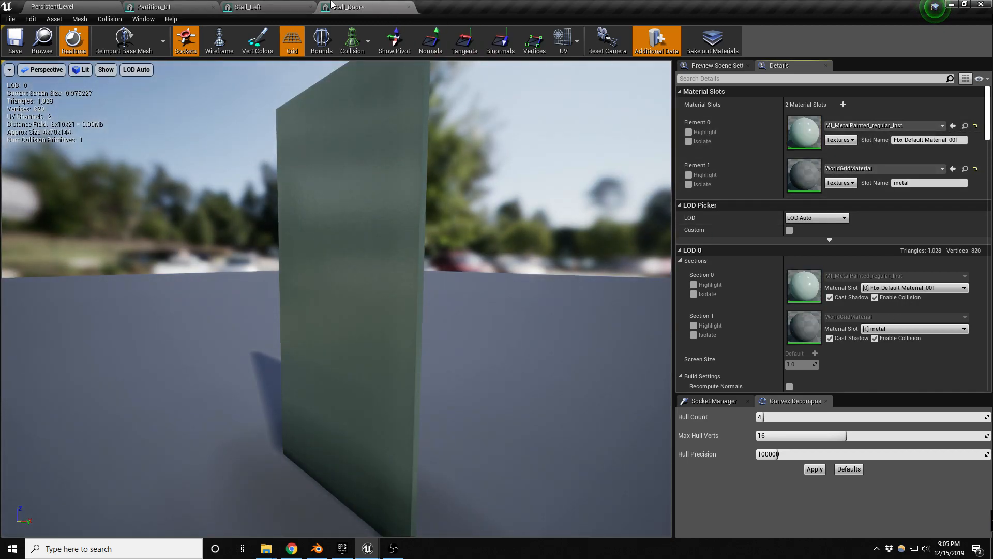
# - Assign Stall_Left's MI_Metal_Base01_1 material to Element 1 of Stall_Door and view the door's hardware side
pyautogui.click(248, 7)
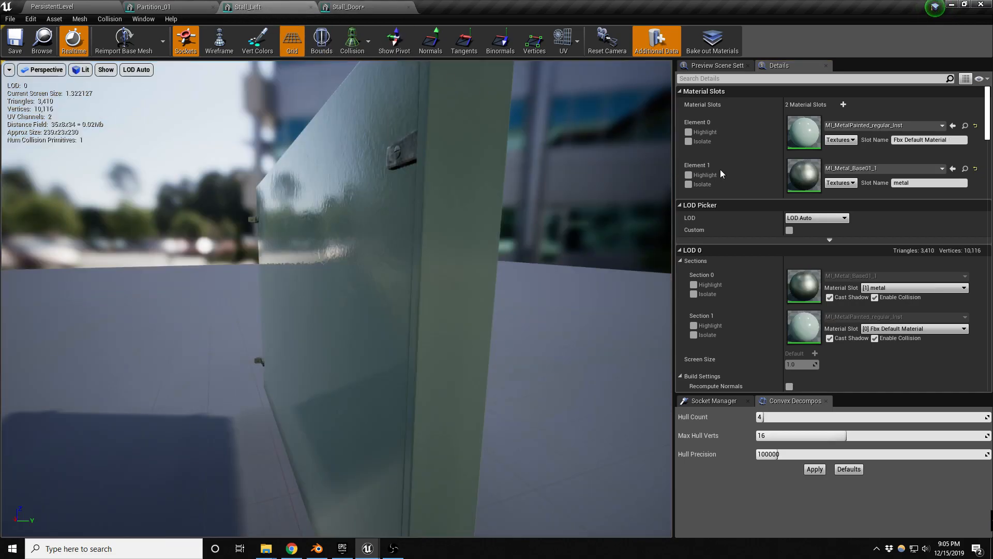
pyautogui.click(357, 7)
pyautogui.click(953, 168)
pyautogui.moveTo(570, 200); pyautogui.dragTo(457, 195)
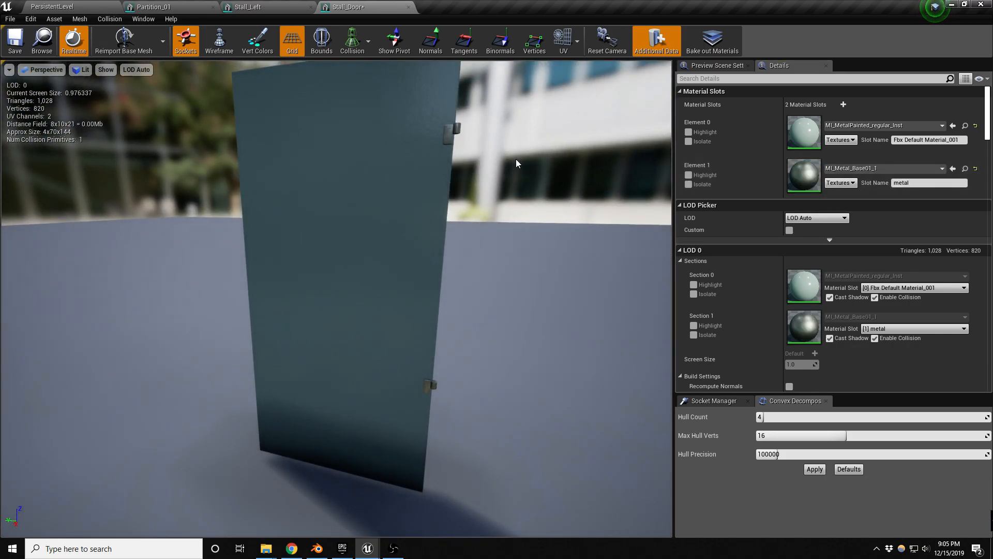
# - Save the Stall_Door mesh and delete the Stall_Door actor from the level
pyautogui.hotkey('ctrl', 's')
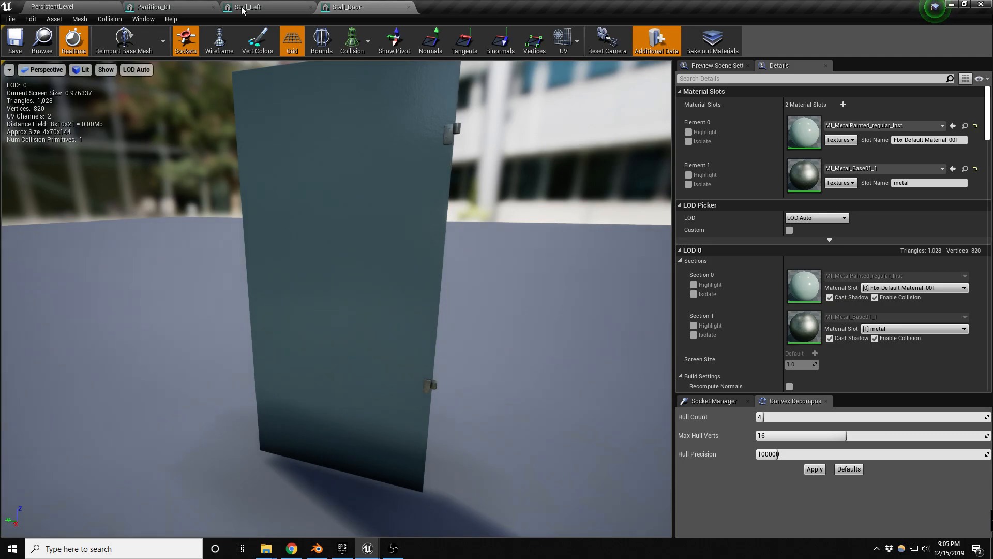
pyautogui.click(84, 6)
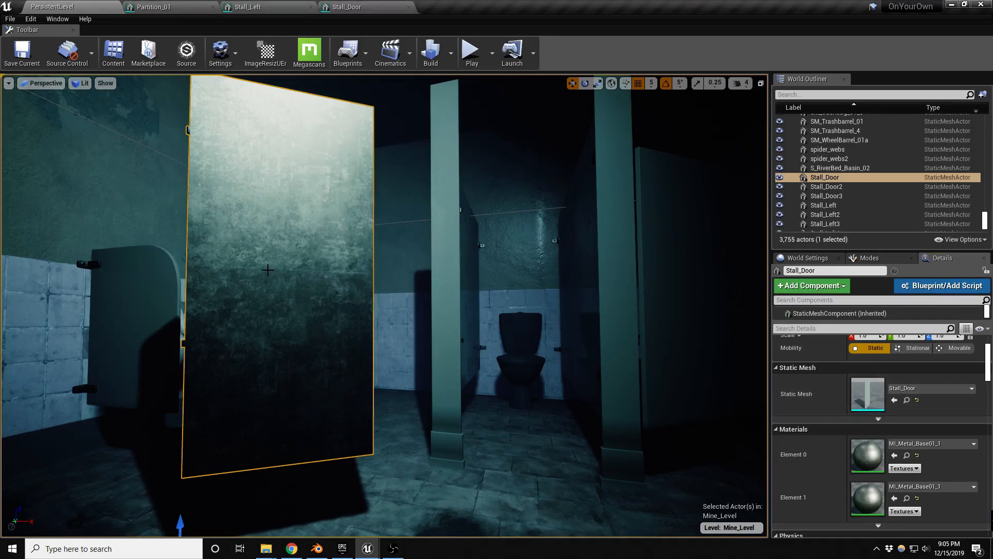
pyautogui.press('Delete')
# - Duplicate a neighbouring painted stall door and place the copy at the stall opening left empty
pyautogui.click(676, 322)
pyautogui.moveTo(677, 322); pyautogui.dragTo(711, 336, button='right')
pyautogui.keyDown('alt'); pyautogui.moveTo(491, 428); pyautogui.dragTo(266, 407); pyautogui.keyUp('alt')
pyautogui.moveTo(339, 359); pyautogui.dragTo(339, 358, button='right')
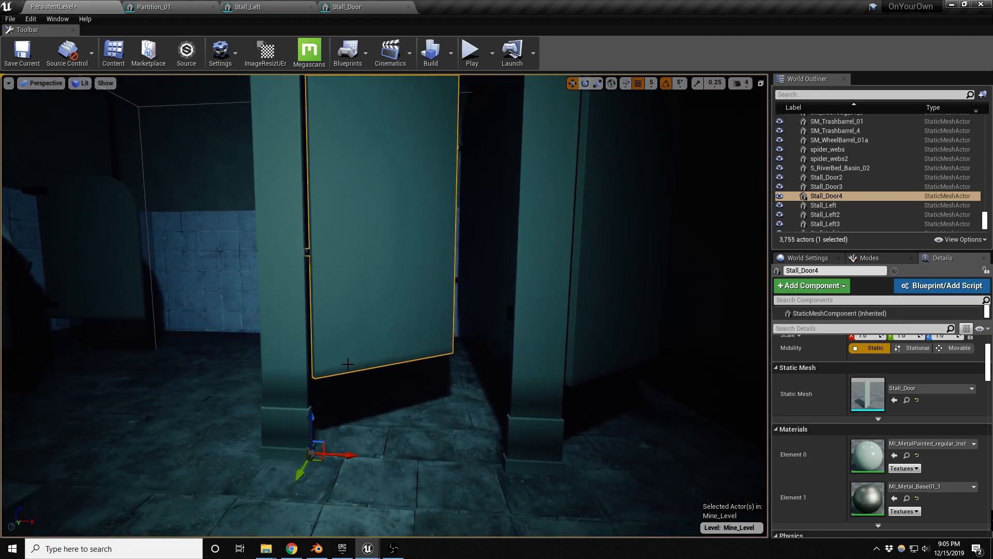
# - Rotate the duplicated Stall_Door4 about its vertical hinge axis to vary how far it stands open
pyautogui.rightClick(348, 427)
pyautogui.moveTo(318, 327); pyautogui.dragTo(319, 322, button='right')
pyautogui.press('e')
pyautogui.moveTo(311, 505); pyautogui.dragTo(362, 480)
pyautogui.moveTo(475, 358); pyautogui.dragTo(476, 351, button='right')
pyautogui.press('d')
# - Switch the viewport to unlit shading and move Stall_Door3 horizontally until its hinges meet those on the stall partition
pyautogui.keyDown('ctrl'); pyautogui.click(525, 382); pyautogui.keyUp('ctrl')
pyautogui.moveTo(525, 382); pyautogui.dragTo(518, 382, button='right')
pyautogui.press('d')
pyautogui.press('w')
pyautogui.press('d')
pyautogui.keyDown('ctrl'); pyautogui.click(372, 357); pyautogui.keyUp('ctrl')
pyautogui.click(372, 357)
pyautogui.moveTo(373, 357); pyautogui.dragTo(367, 394, button='right')
pyautogui.press('w')
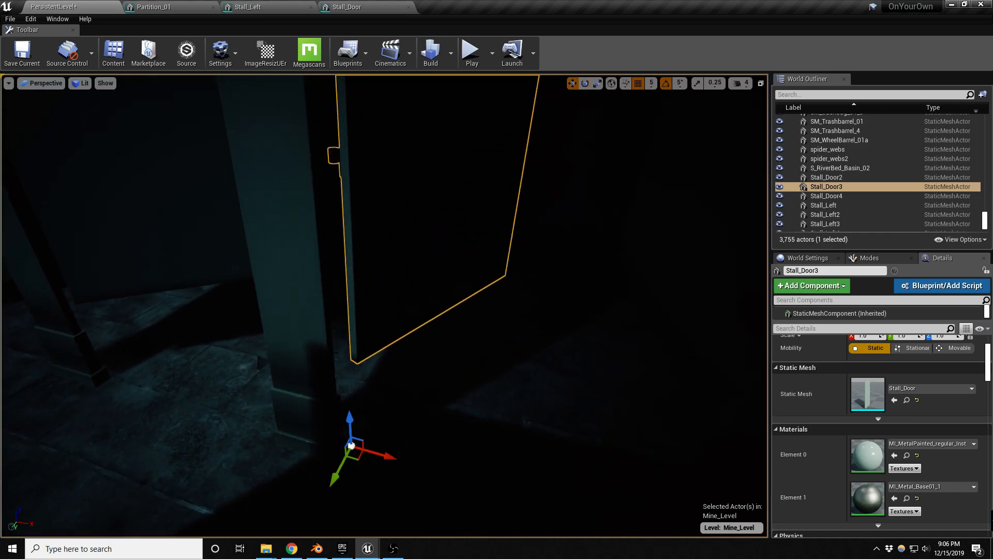
pyautogui.hotkey('alt', '3')
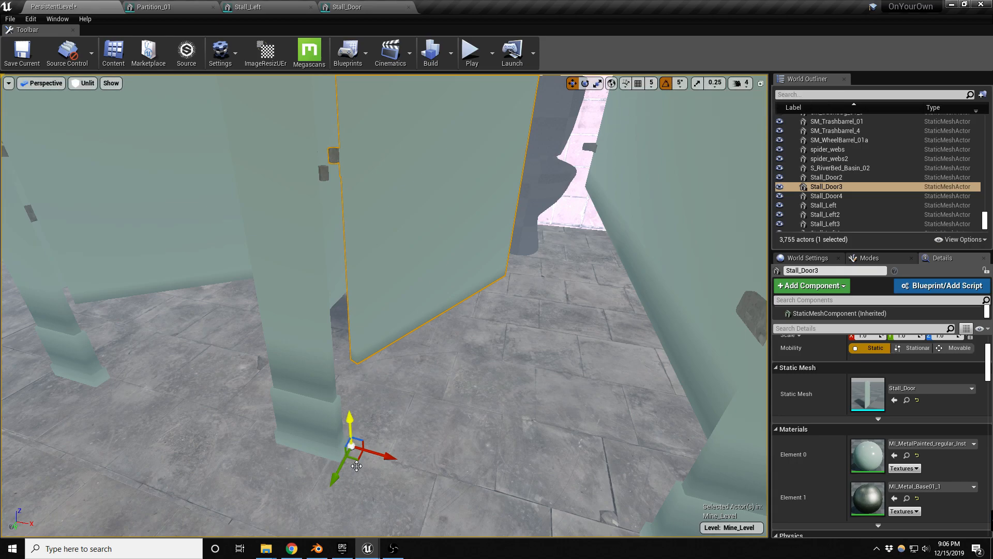
pyautogui.moveTo(361, 461); pyautogui.dragTo(357, 459)
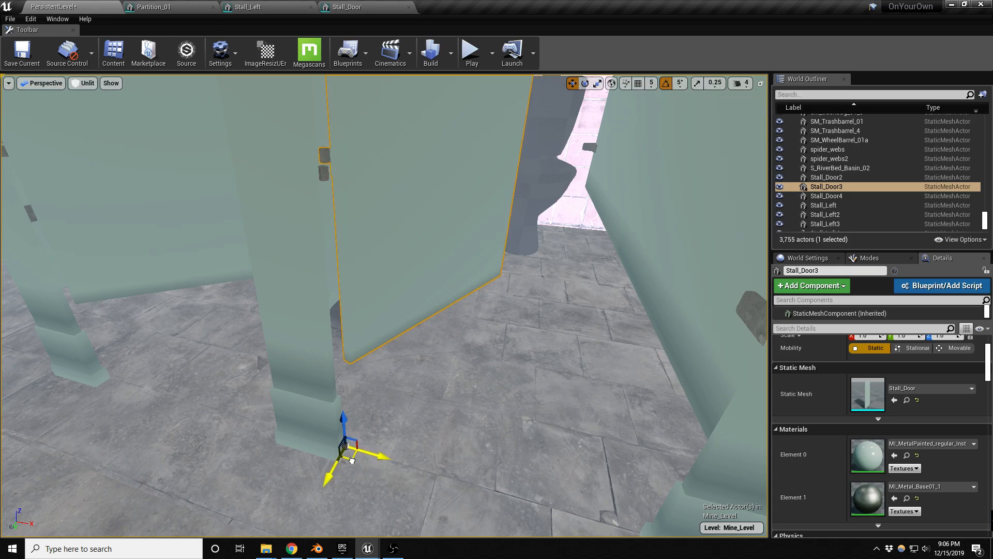
# - Examine Stall_Door3's hinge alignment from above, and start and stop the play preview
pyautogui.moveTo(351, 462); pyautogui.dragTo(380, 520, button='right')
pyautogui.moveTo(380, 274); pyautogui.dragTo(354, 213, button='right')
pyautogui.press('a')
pyautogui.press('s')
pyautogui.press('w')
pyautogui.press('d')
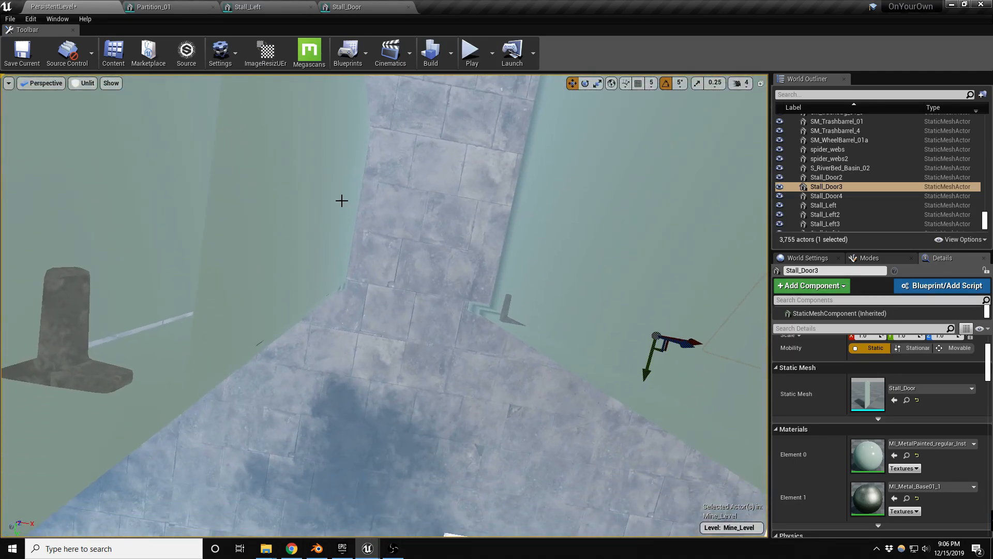
pyautogui.hotkey('alt', 'p')
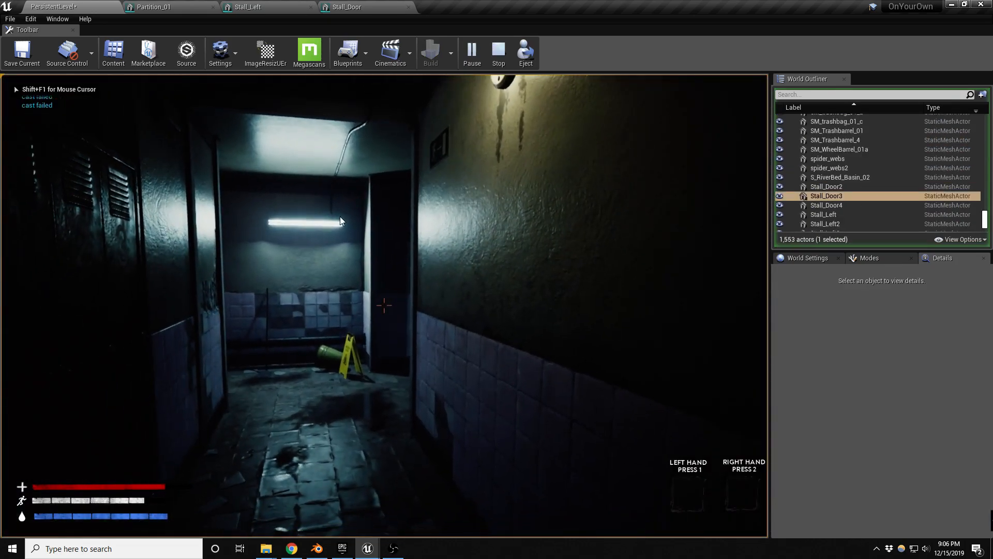
pyautogui.press('Escape')
# - Move Stall_Door2 horizontally so its hinges line up with the adjacent stall partition
pyautogui.moveTo(384, 242)
pyautogui.mouseDown(button='right')
pyautogui.moveTo(445, 233)
pyautogui.moveTo(483, 284)
pyautogui.moveTo(500, 280)
pyautogui.moveTo(409, 290)
pyautogui.moveTo(396, 249)
pyautogui.moveTo(390, 363)
pyautogui.moveTo(380, 370)
pyautogui.moveTo(394, 252)
pyautogui.mouseUp(button='right')
pyautogui.press('w')
pyautogui.press('s')
pyautogui.press('w')
pyautogui.press('s')
pyautogui.press('w')
pyautogui.press('s')
pyautogui.press('a')
pyautogui.moveTo(380, 293); pyautogui.dragTo(380, 293, button='right')
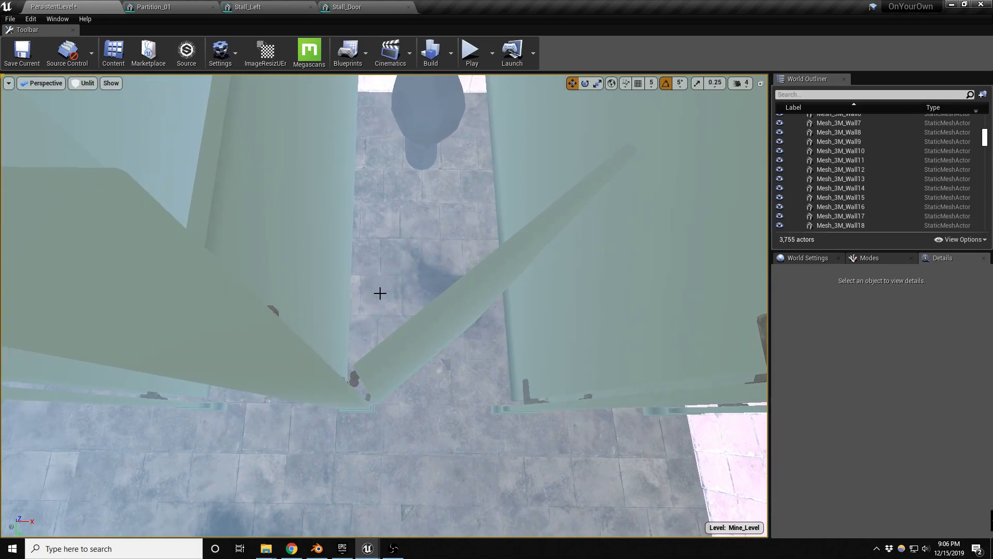
pyautogui.click(391, 344)
pyautogui.moveTo(389, 418); pyautogui.dragTo(388, 419)
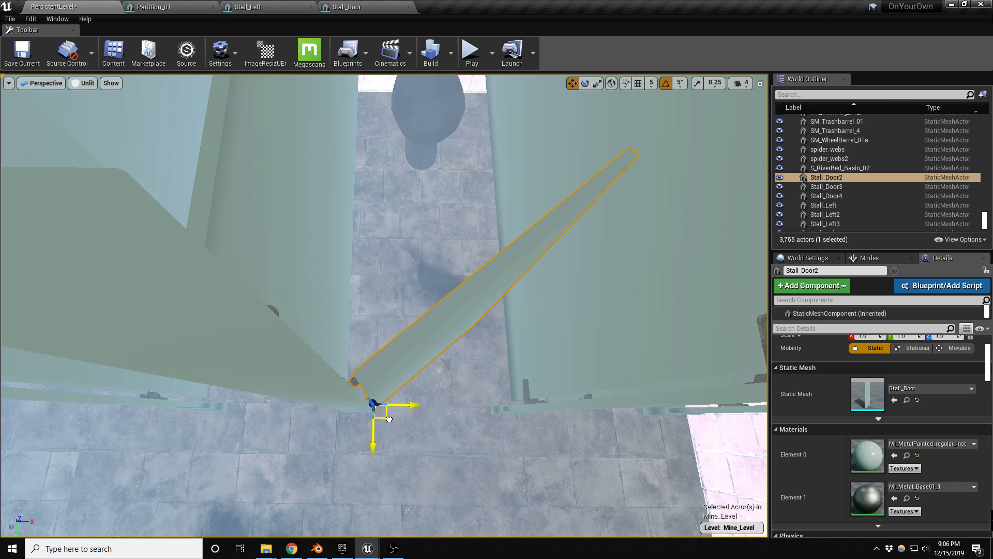
pyautogui.moveTo(373, 405); pyautogui.dragTo(519, 405)
pyautogui.moveTo(424, 387); pyautogui.dragTo(459, 340, button='right')
# - Shift Stall_Door4 slightly in the horizontal plane to align it with its partition hinges
pyautogui.click(326, 342)
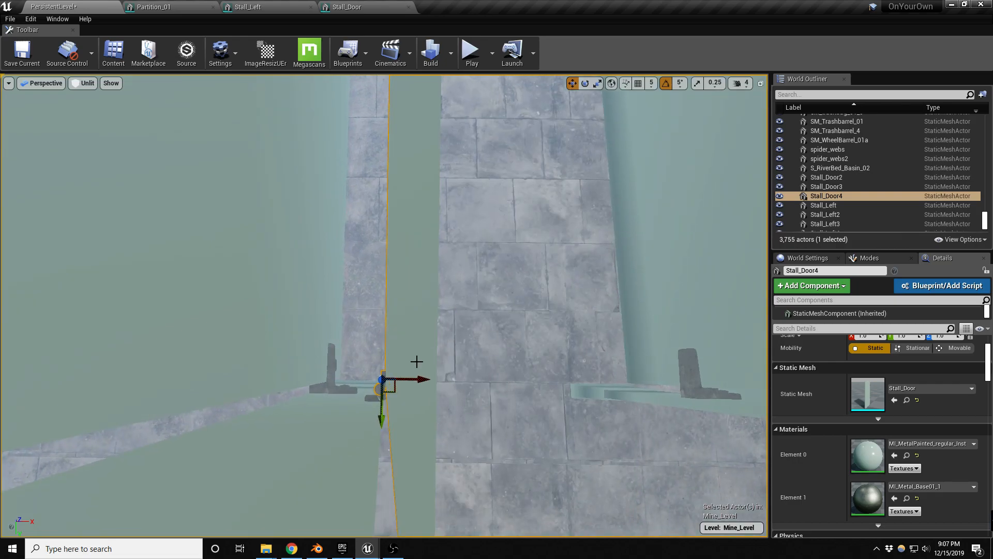
pyautogui.moveTo(392, 392); pyautogui.dragTo(394, 395)
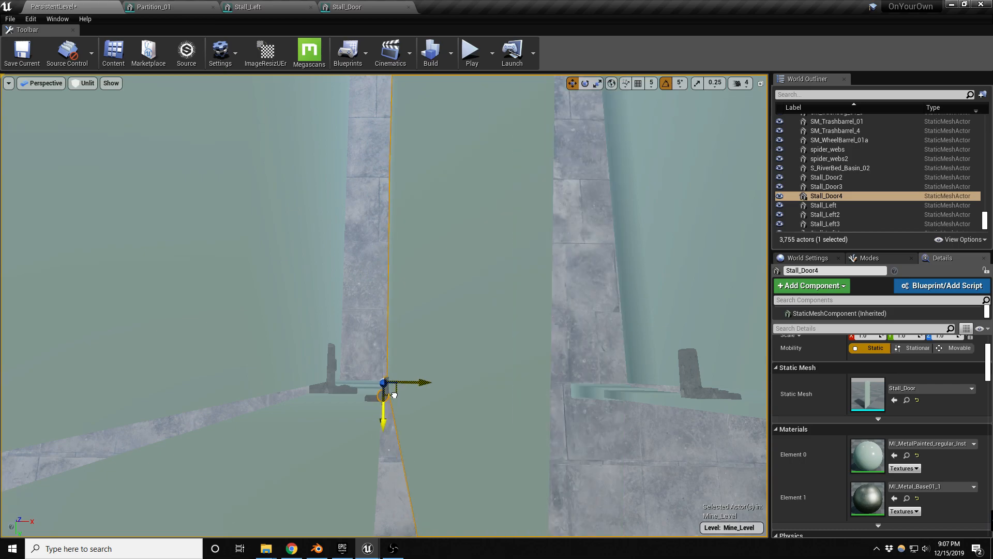
pyautogui.moveTo(396, 339); pyautogui.dragTo(408, 365, button='right')
# - Add Stall_Door2 and Stall_Door3 to the selection and nudge all three stall doors together
pyautogui.keyDown('ctrl'); pyautogui.click(409, 365); pyautogui.keyUp('ctrl')
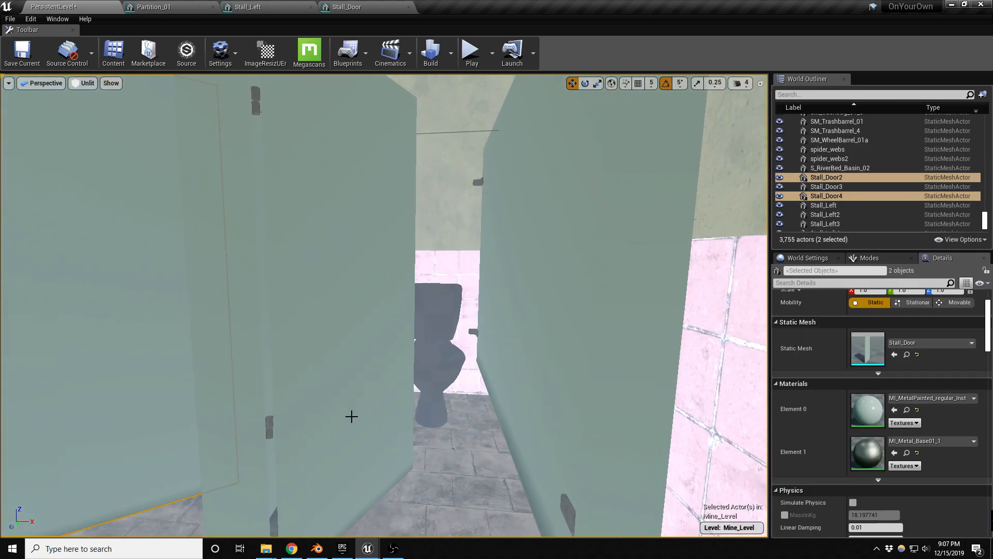
pyautogui.keyDown('ctrl'); pyautogui.click(333, 430); pyautogui.keyUp('ctrl')
pyautogui.moveTo(333, 430); pyautogui.dragTo(335, 458, button='right')
pyautogui.moveTo(406, 402); pyautogui.dragTo(406, 402, button='right')
pyautogui.moveTo(389, 496); pyautogui.dragTo(389, 498)
# - Return the viewport to lit shading and save Mine_Level
pyautogui.moveTo(402, 446); pyautogui.dragTo(402, 445, button='right')
pyautogui.hotkey('alt', '4')
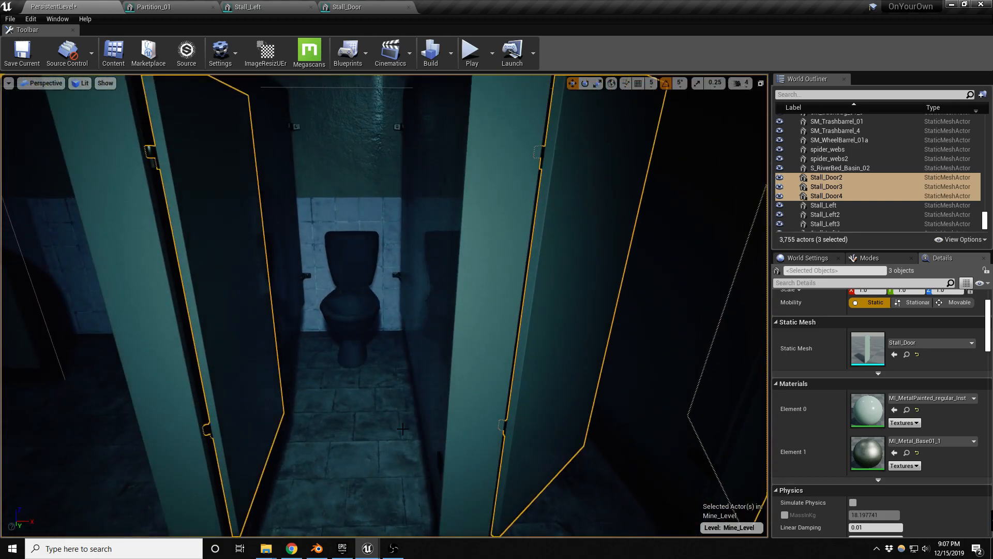
pyautogui.hotkey('ctrl', 's')
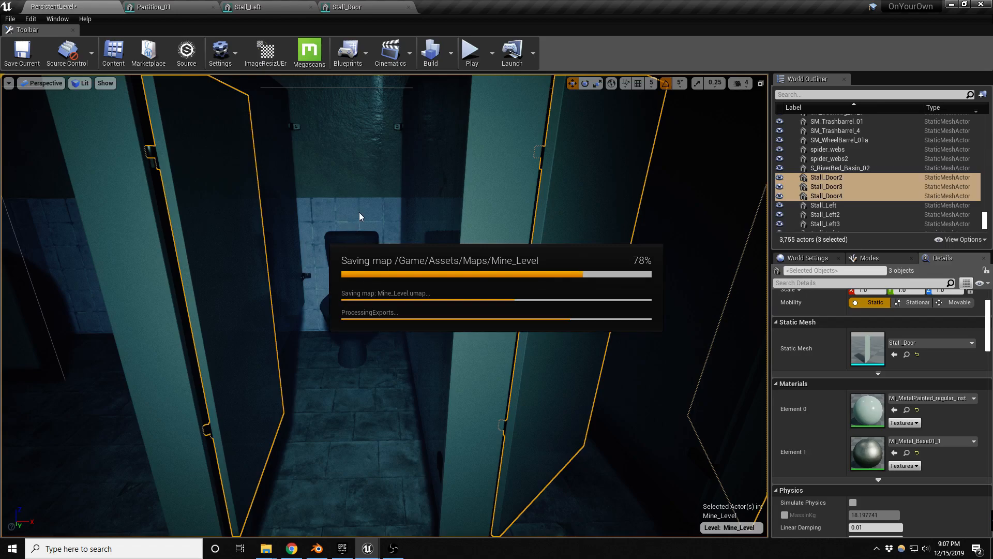
# - Select Toilet_Bowl inside the stall and close the Partition_01, Stall_Left and Stall_Door mesh editors
pyautogui.moveTo(381, 207); pyautogui.dragTo(380, 208, button='right')
pyautogui.moveTo(247, 229); pyautogui.dragTo(248, 229, button='right')
pyautogui.moveTo(261, 236); pyautogui.dragTo(251, 256, button='right')
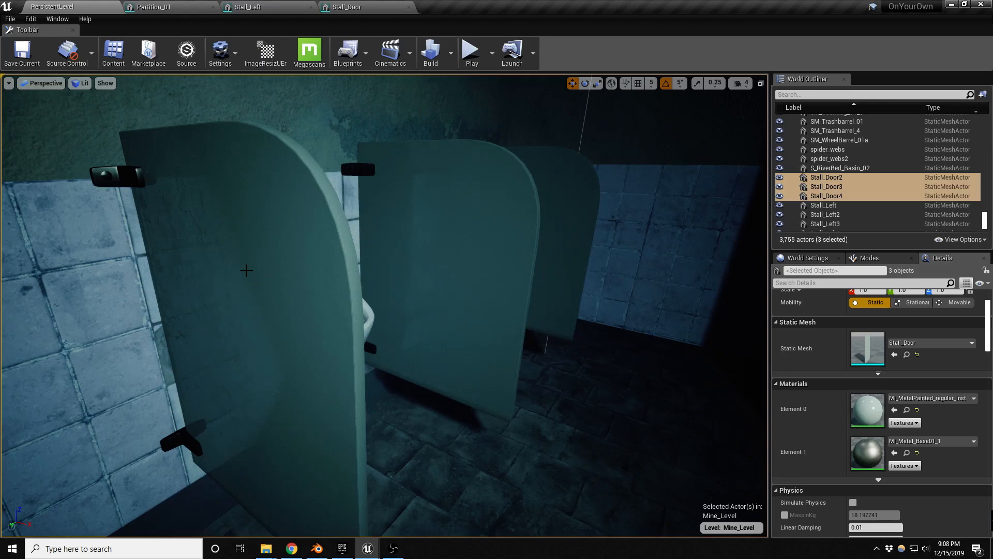
pyautogui.moveTo(267, 288); pyautogui.dragTo(341, 283, button='right')
pyautogui.press('s')
pyautogui.press('w')
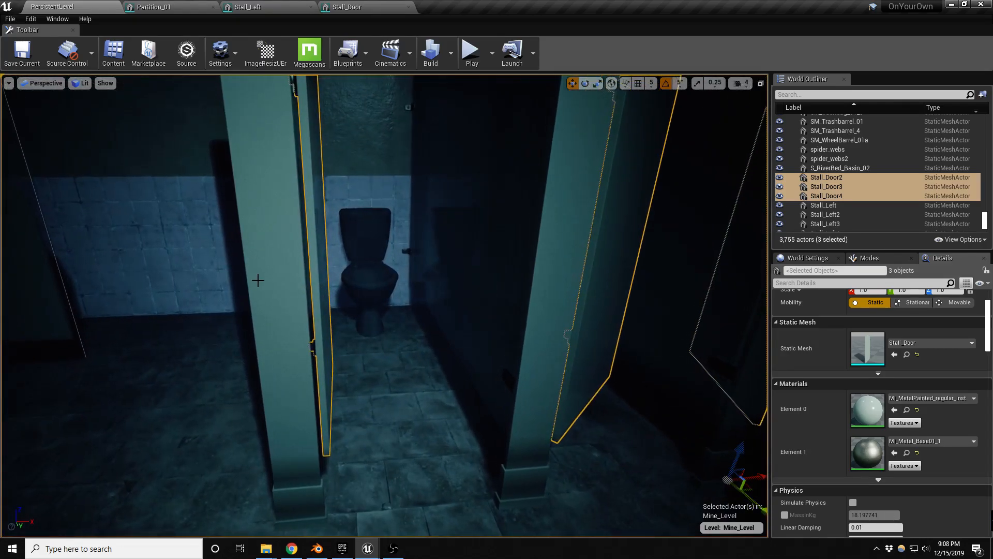
pyautogui.click(357, 274)
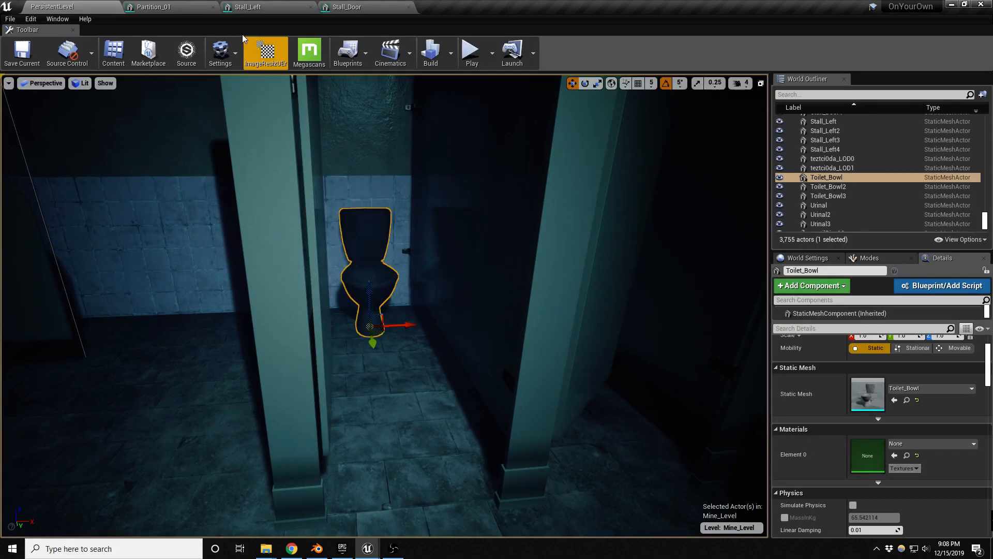
pyautogui.click(209, 8)
pyautogui.click(214, 6)
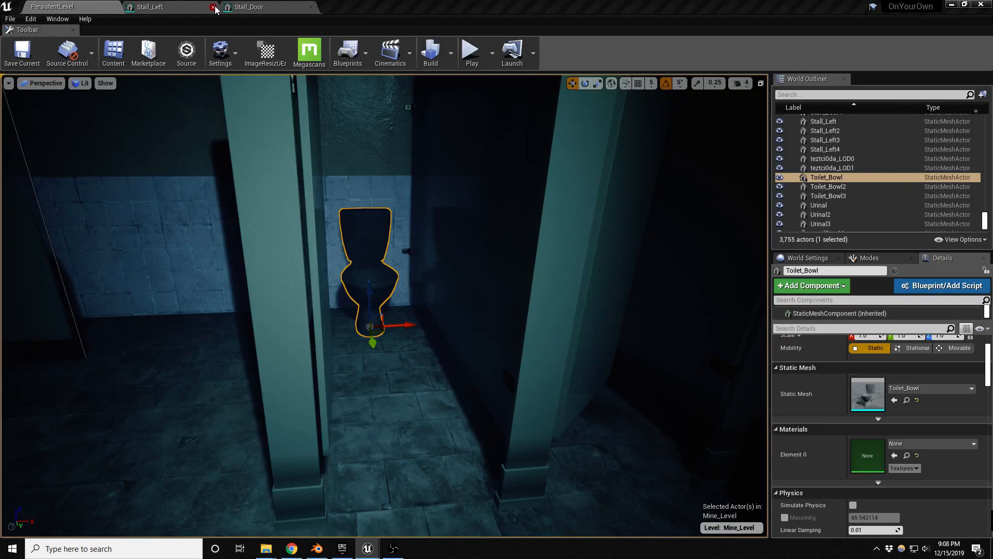
pyautogui.click(213, 7)
pyautogui.click(213, 7)
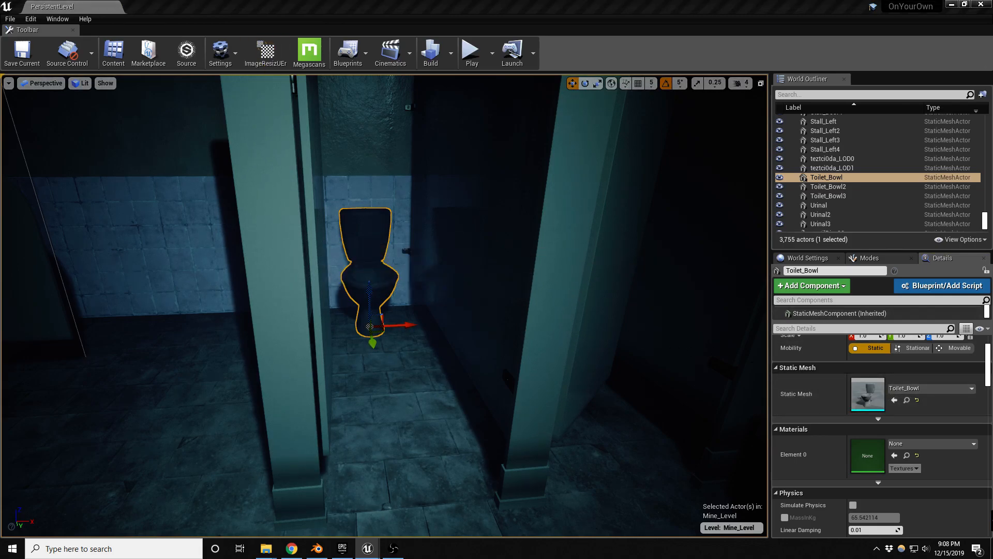
# - Open the Toilet_Bowl mesh, and assign Toilet_Bowl_D_03, Toilet_Bowl_N_03 and Toilet_Bowl_ARM_03 as MI_Toilet_ORM's base_color, normal and ORM textures
pyautogui.moveTo(992, 81); pyautogui.dragTo(321, 6)
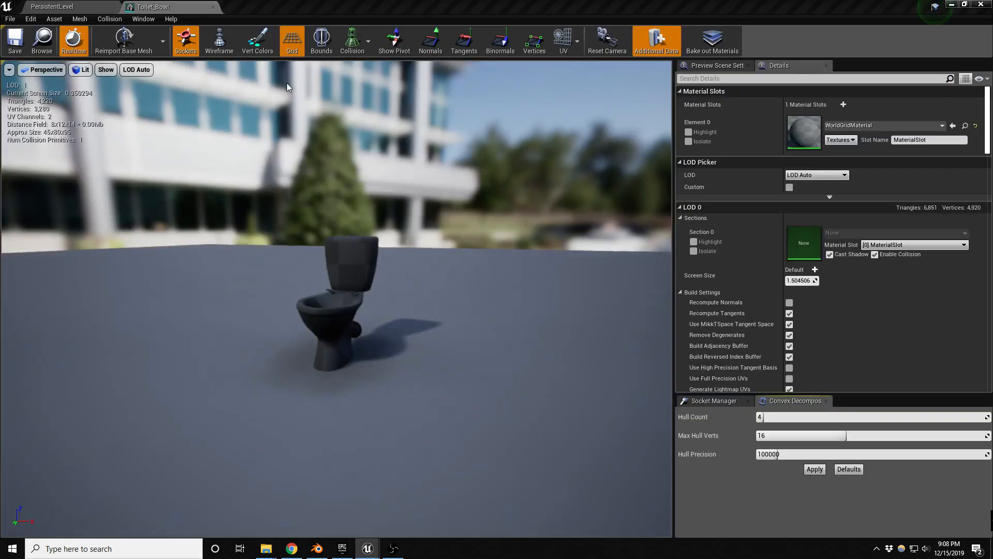
pyautogui.click(52, 6)
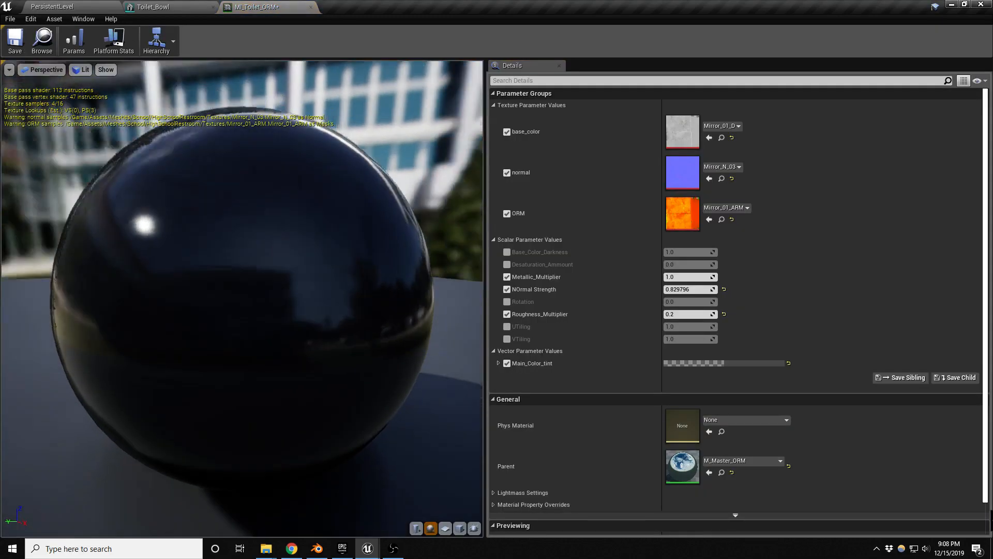
pyautogui.moveTo(299, 255); pyautogui.dragTo(318, 270)
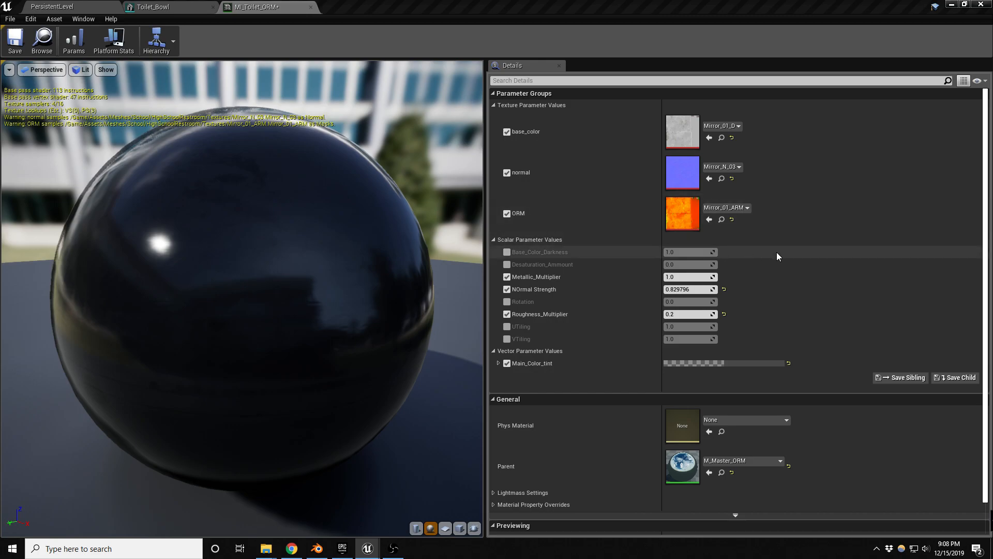
pyautogui.click(709, 137)
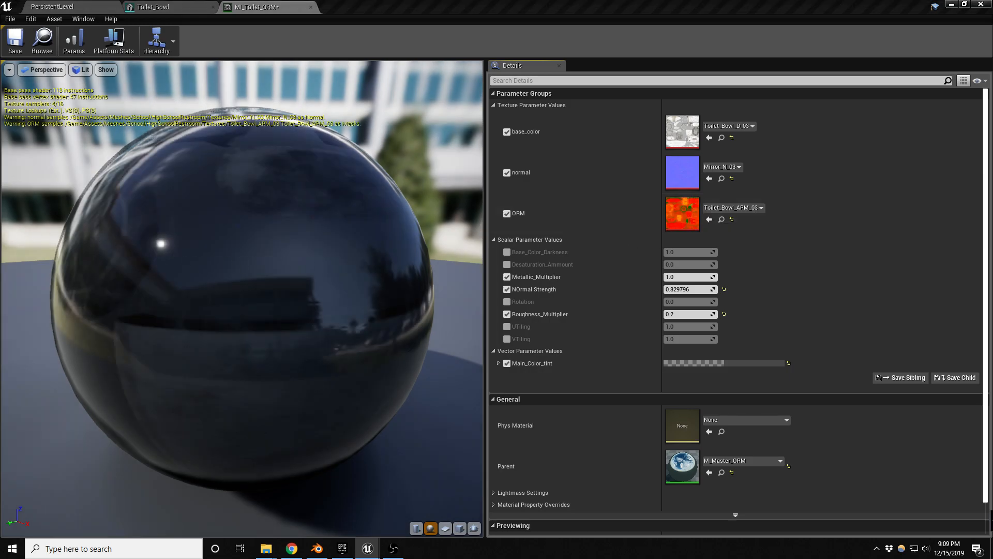
pyautogui.click(709, 179)
pyautogui.moveTo(164, 266); pyautogui.dragTo(188, 201)
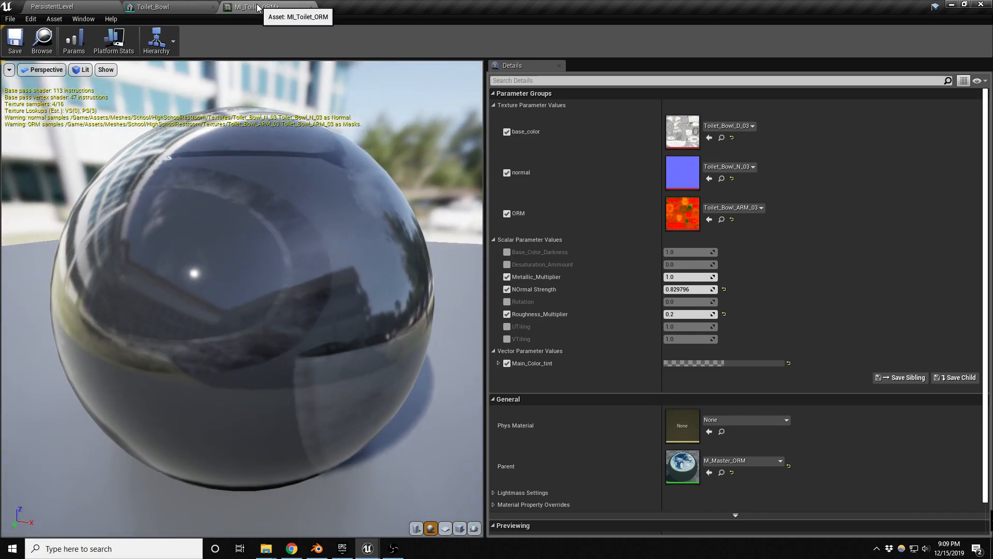
pyautogui.click(310, 6)
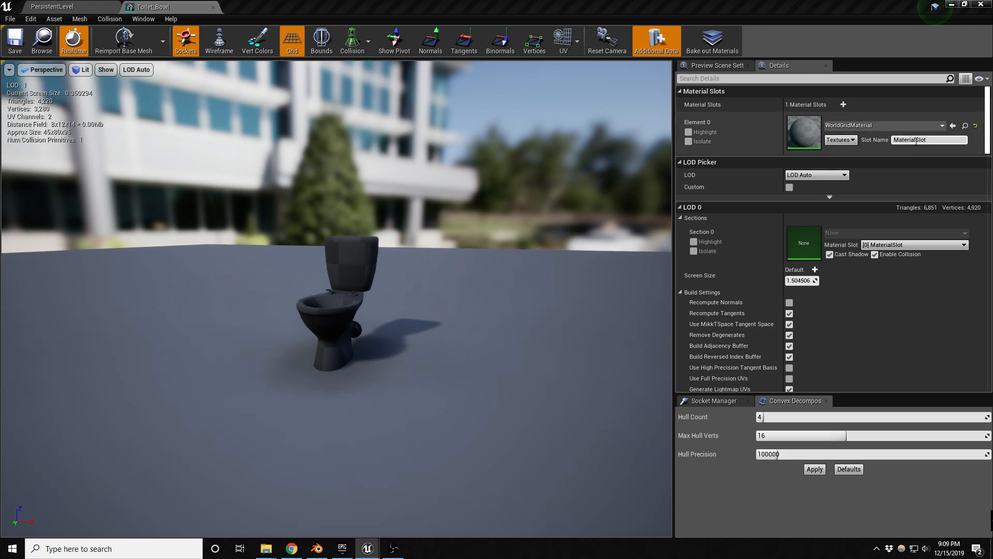
# - Assign the MI_Toilet_ORM material to Element 0 of the Toilet_Bowl mesh
pyautogui.click(952, 126)
pyautogui.press('w')
pyautogui.moveTo(371, 314); pyautogui.dragTo(419, 330, button='right')
pyautogui.press('s')
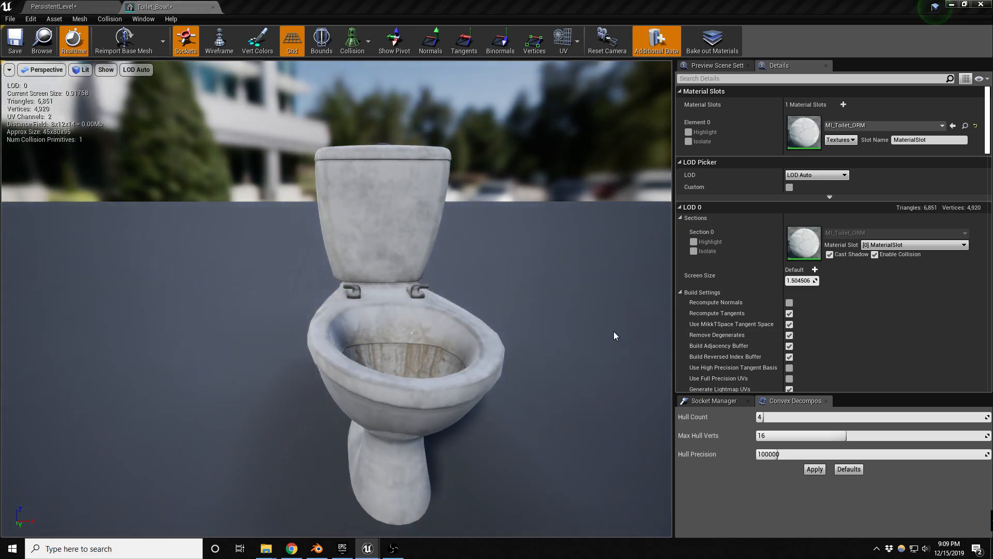
# - Inspect the front and interior of the textured toilet, and save all modified assets and the level
pyautogui.moveTo(466, 327); pyautogui.dragTo(489, 327, button='middle')
pyautogui.moveTo(489, 326); pyautogui.dragTo(484, 289, button='right')
pyautogui.press('w')
pyautogui.press('s')
pyautogui.press('w')
pyautogui.press('w')
pyautogui.moveTo(484, 331)
pyautogui.mouseDown(button='right')
pyautogui.moveTo(484, 342)
pyautogui.moveTo(478, 304)
pyautogui.moveTo(480, 330)
pyautogui.mouseUp(button='right')
pyautogui.press('s')
pyautogui.press('w')
pyautogui.hotkey('ctrl', 'shift', 's')
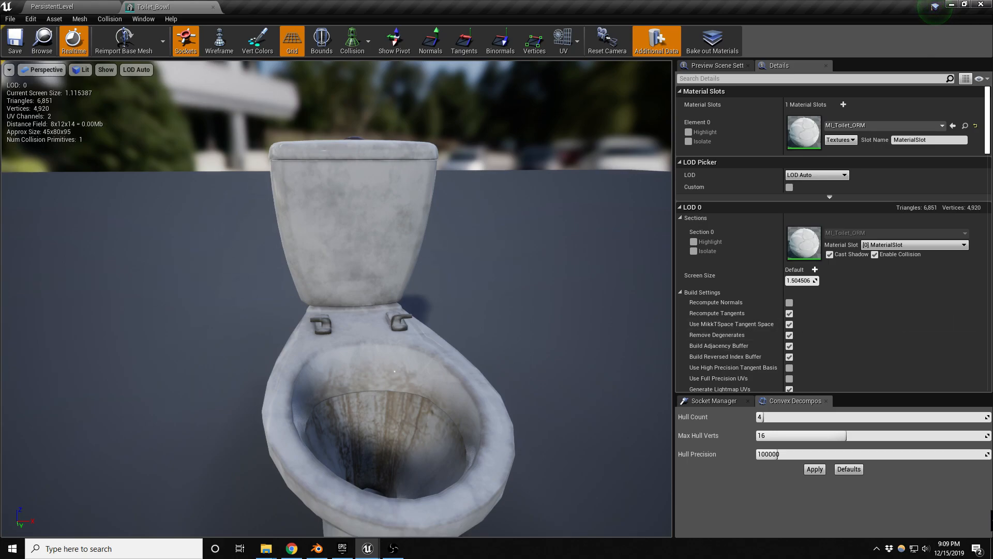
# - Examine the toilet's side, drain pipe, seat hinges and stained bowl, and view it inside the stall in the level
pyautogui.moveTo(336, 299); pyautogui.dragTo(525, 279, button='right')
pyautogui.press('s')
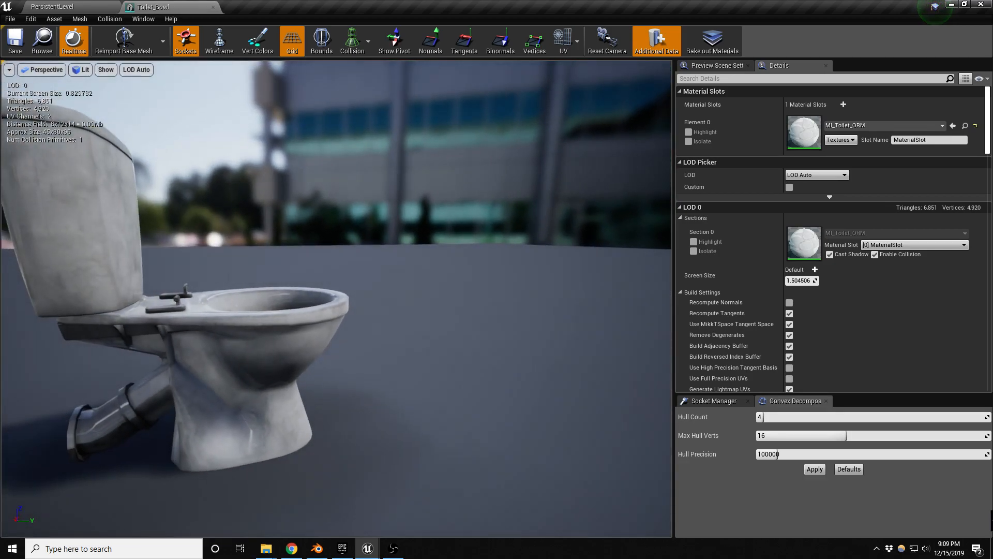
pyautogui.scroll(6, 436, 403)
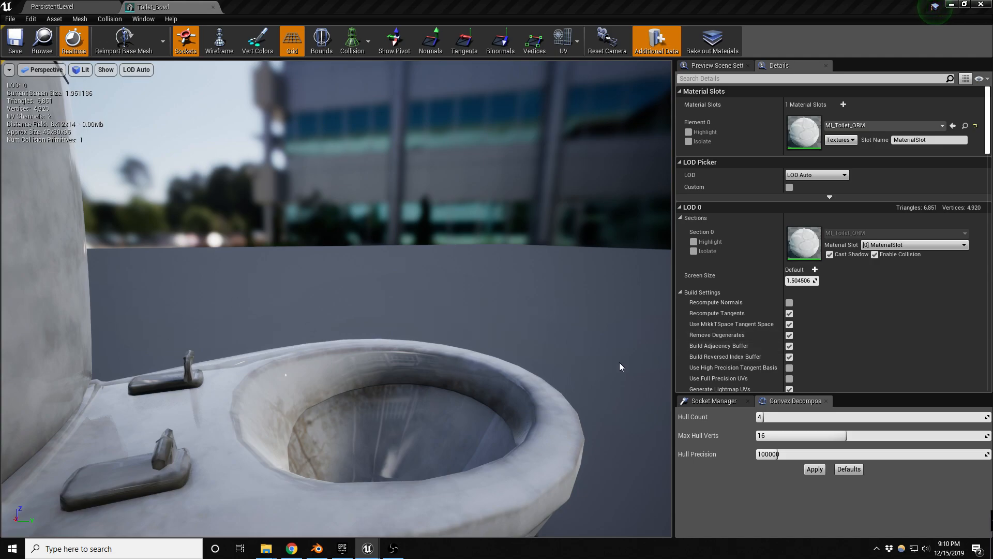
pyautogui.moveTo(352, 428)
pyautogui.mouseDown(button='right')
pyautogui.moveTo(348, 467)
pyautogui.moveTo(362, 434)
pyautogui.moveTo(350, 423)
pyautogui.mouseUp(button='right')
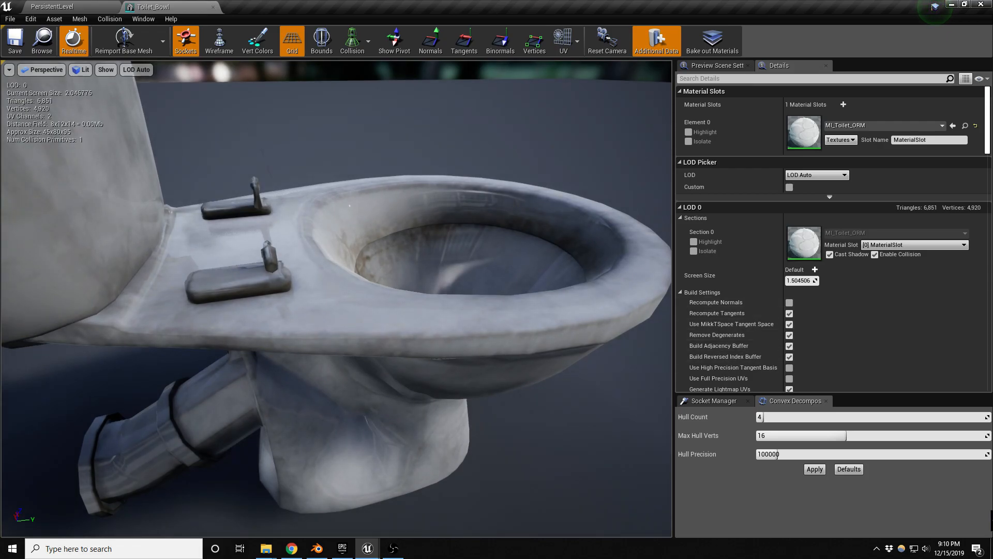
pyautogui.moveTo(350, 310); pyautogui.dragTo(611, 311)
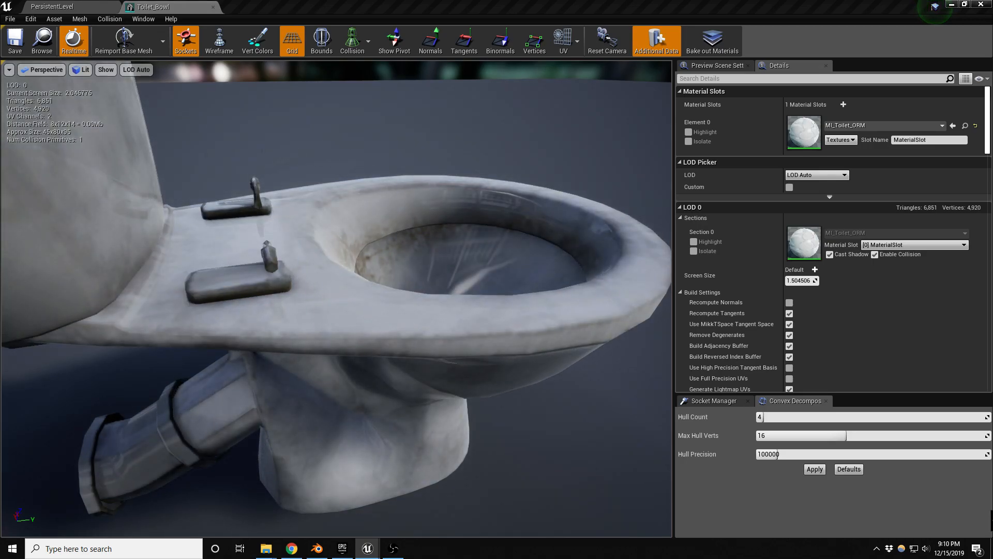
pyautogui.moveTo(518, 295); pyautogui.dragTo(373, 303)
pyautogui.scroll(-5, 393, 275)
pyautogui.scroll(8, 340, 275)
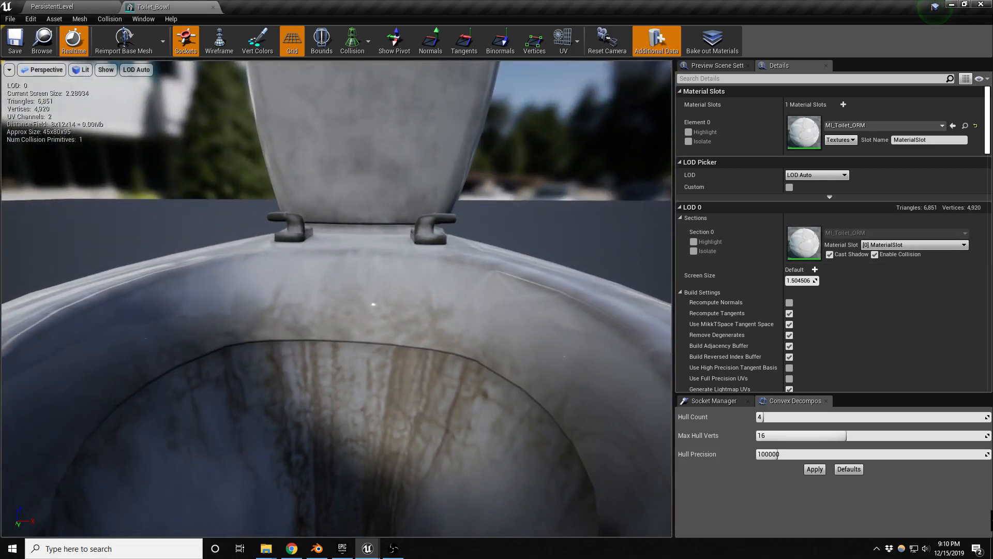
pyautogui.scroll(-6, 346, 300)
pyautogui.scroll(5, 357, 302)
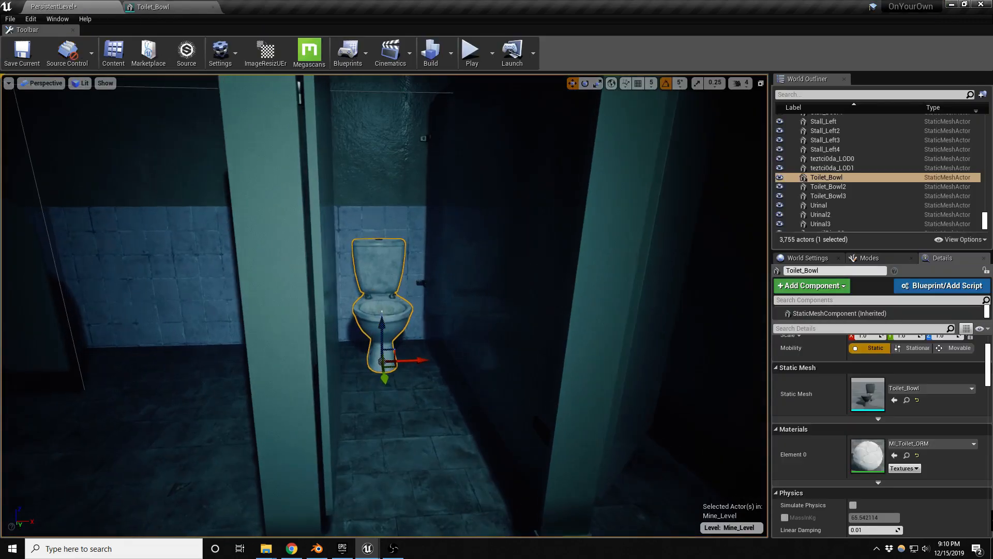
pyautogui.press('w')
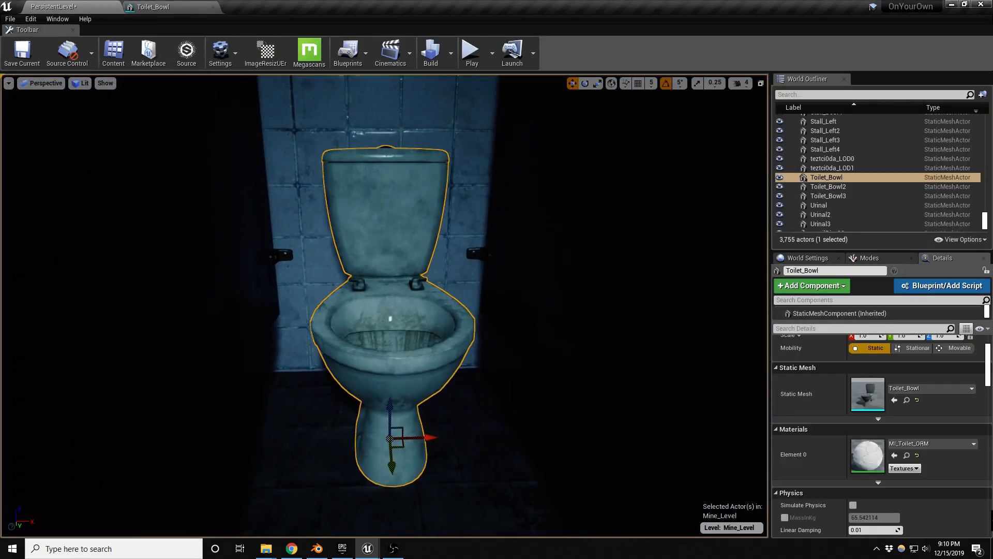
# - Open the Toilet_Bowl_Cap_01 mesh, assign MI_Toilet_ORM to its Element 0, and save it
pyautogui.press('e')
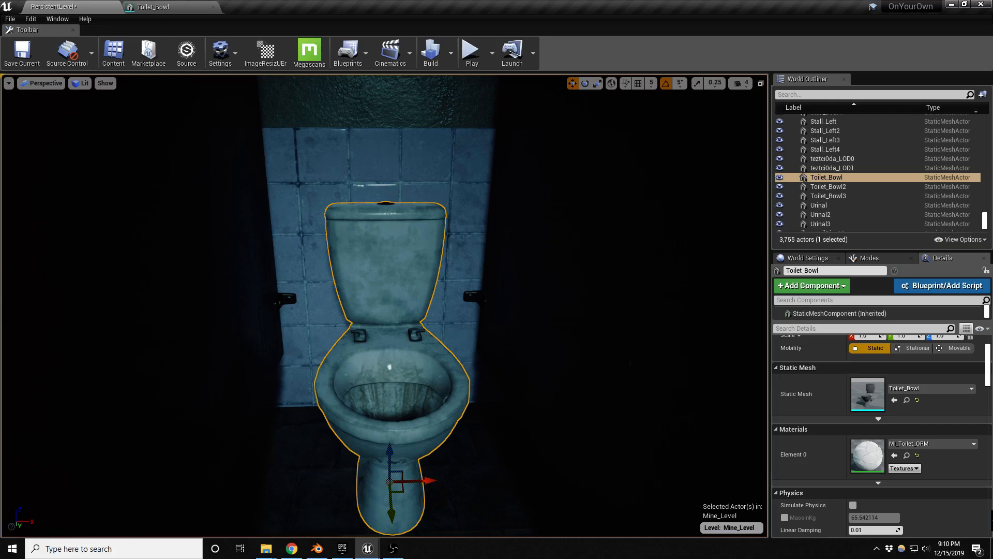
pyautogui.scroll(2, 898, 389)
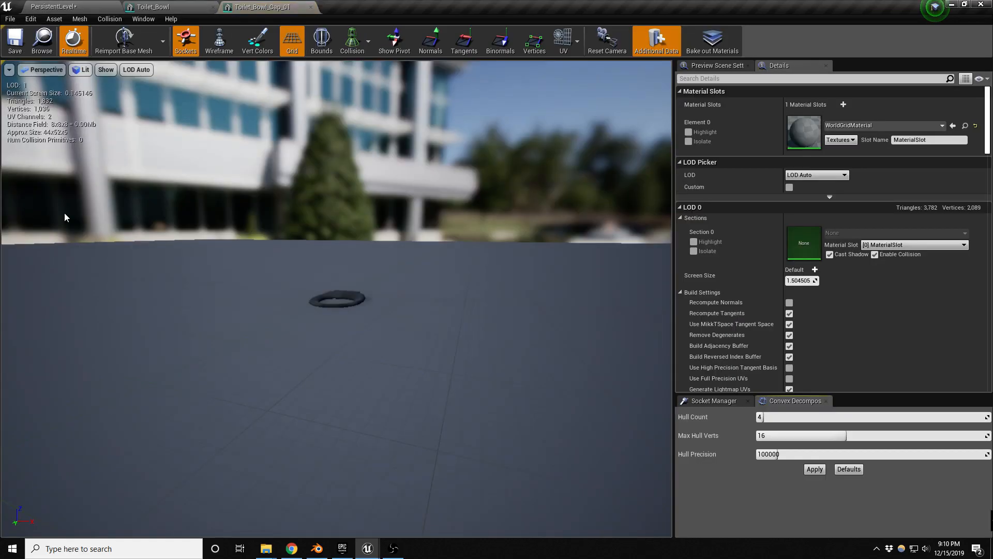
pyautogui.scroll(5, 352, 305)
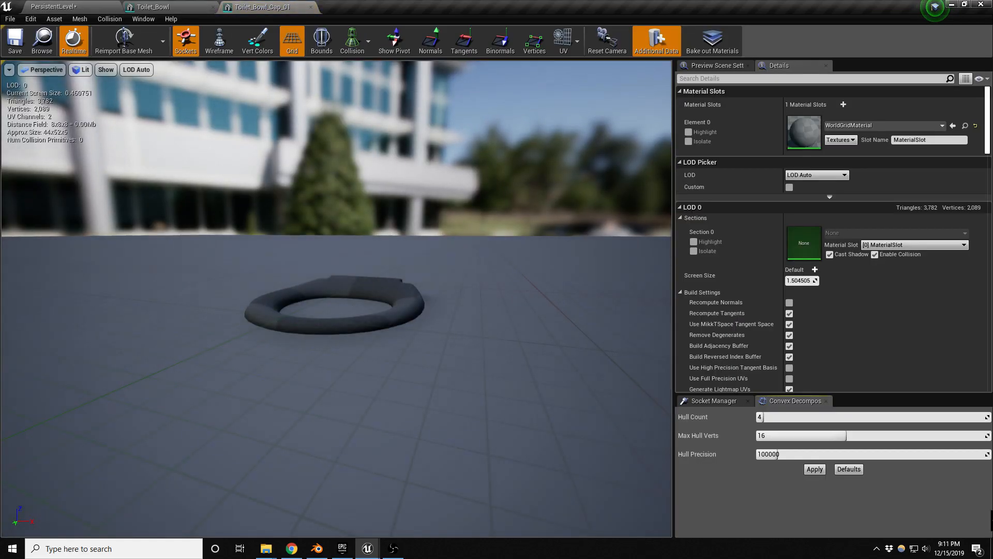
pyautogui.click(953, 126)
pyautogui.click(13, 43)
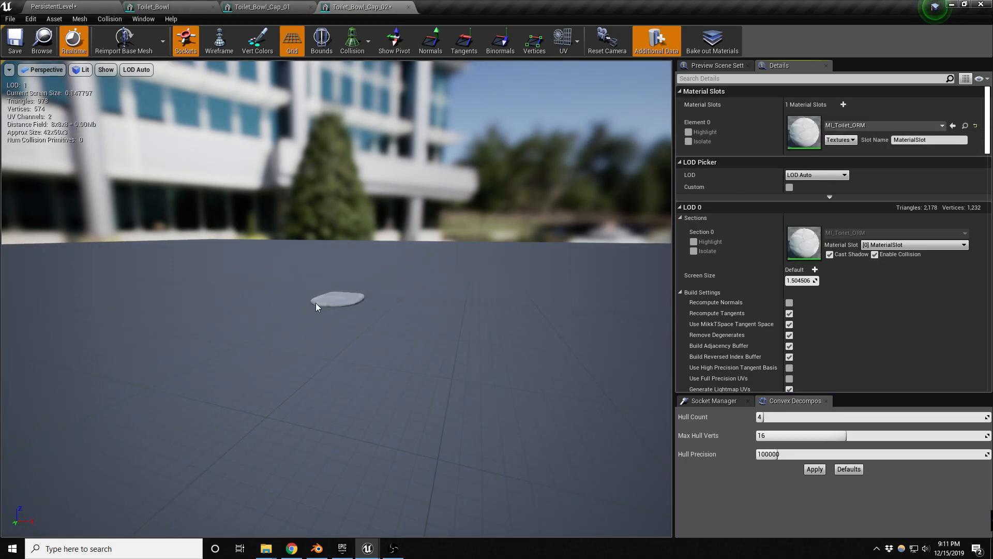
# - Inspect and save the Toilet_Bowl_Cap_02 mesh with its MI_Toilet_ORM material, and close all open mesh editors
pyautogui.scroll(3, 336, 299)
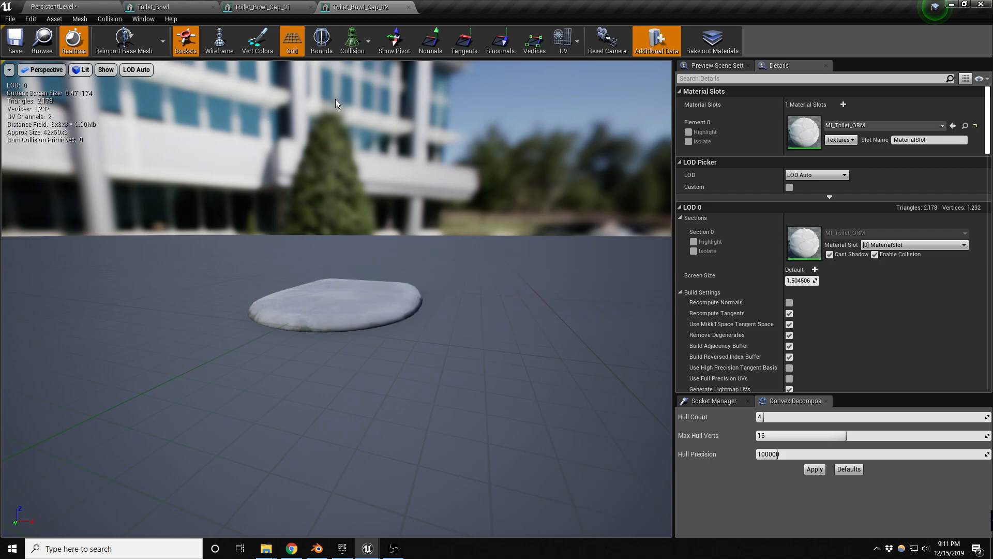
pyautogui.click(213, 8)
pyautogui.click(213, 7)
pyautogui.click(212, 7)
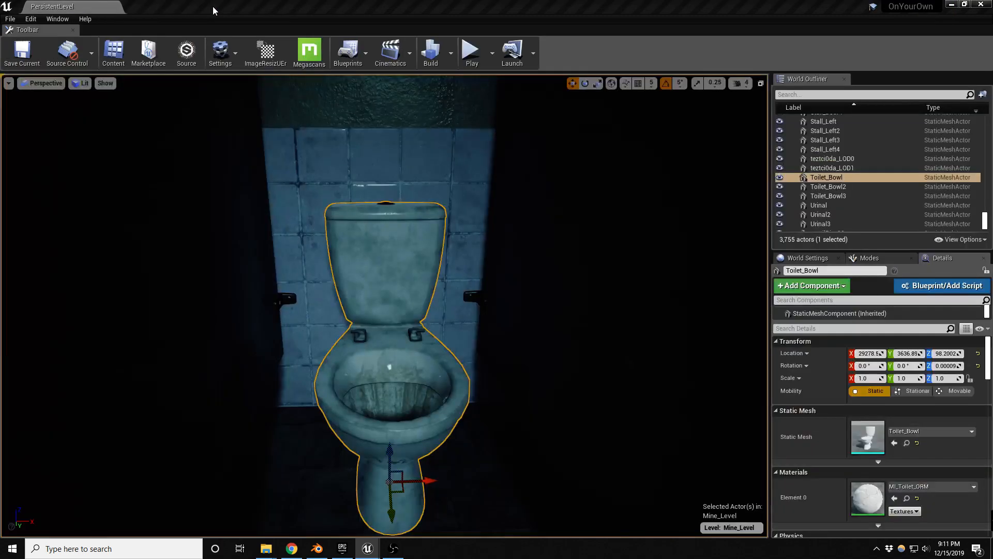
# - Place the Toilet_Bowl_Cap_01 seat in the stall so that it rests on the rim of Toilet_Bowl
pyautogui.scroll(-3, 385, 306)
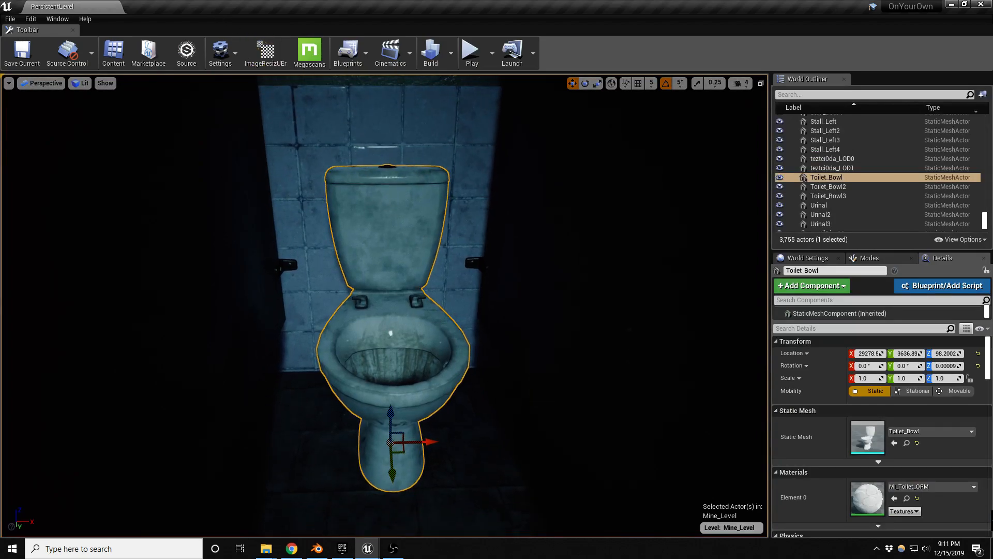
pyautogui.moveTo(374, 243); pyautogui.dragTo(374, 244, button='right')
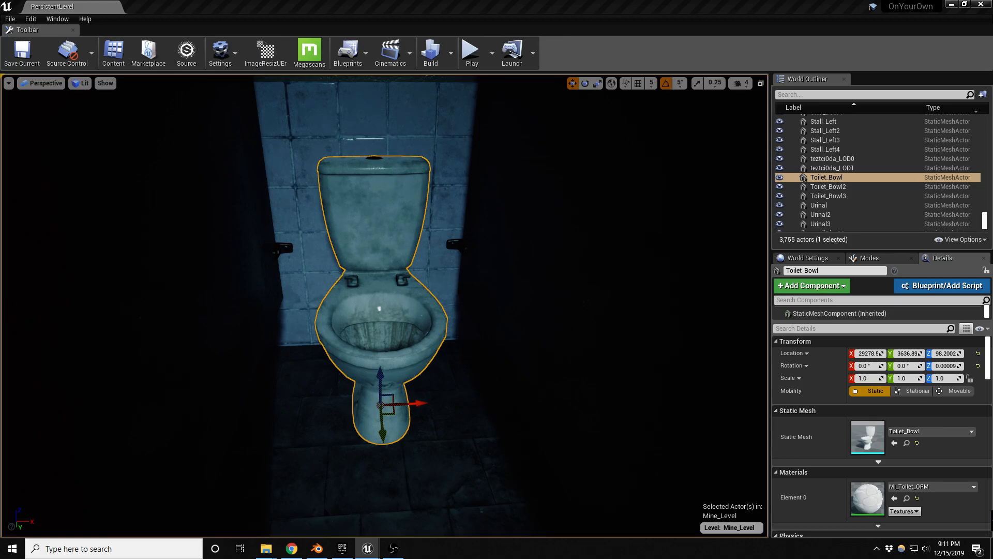
pyautogui.moveTo(0, 322); pyautogui.dragTo(380, 253)
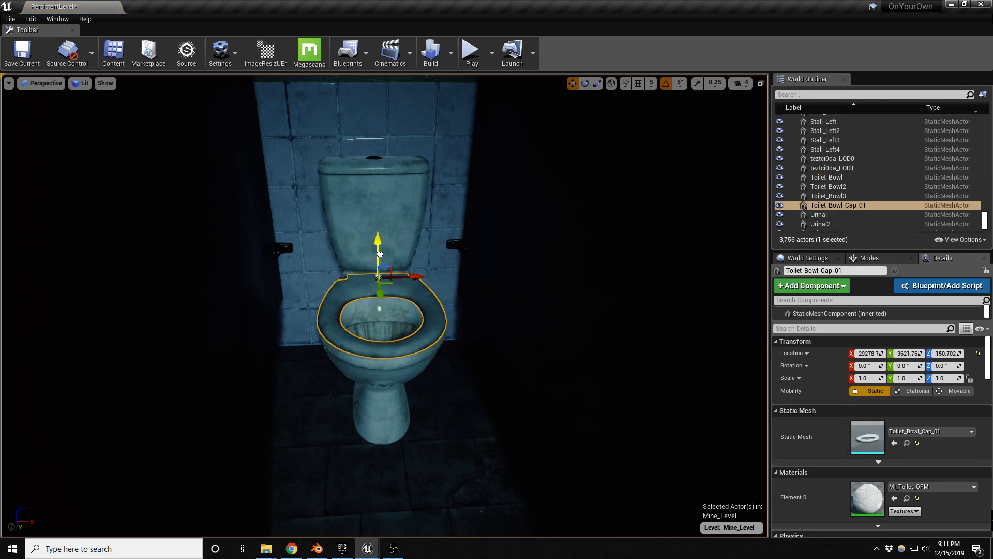
pyautogui.moveTo(385, 314); pyautogui.dragTo(363, 312, button='right')
# - Add the Toilet_Bowl_Cap_02 lid to the same toilet and rotate it upright against the tank
pyautogui.moveTo(1, 393); pyautogui.dragTo(418, 290)
pyautogui.press('e')
pyautogui.moveTo(417, 290); pyautogui.dragTo(407, 308, button='right')
pyautogui.click(404, 315)
# - Duplicate the Toilet_Bowl_Cap_01 seat onto the toilet in the neighbouring stall and start tilting it upward
pyautogui.press('d')
pyautogui.press('d')
pyautogui.press('s')
pyautogui.press('a')
pyautogui.press('w')
pyautogui.press('d')
pyautogui.press('w')
pyautogui.keyDown('alt'); pyautogui.moveTo(256, 266); pyautogui.dragTo(391, 284); pyautogui.keyUp('alt')
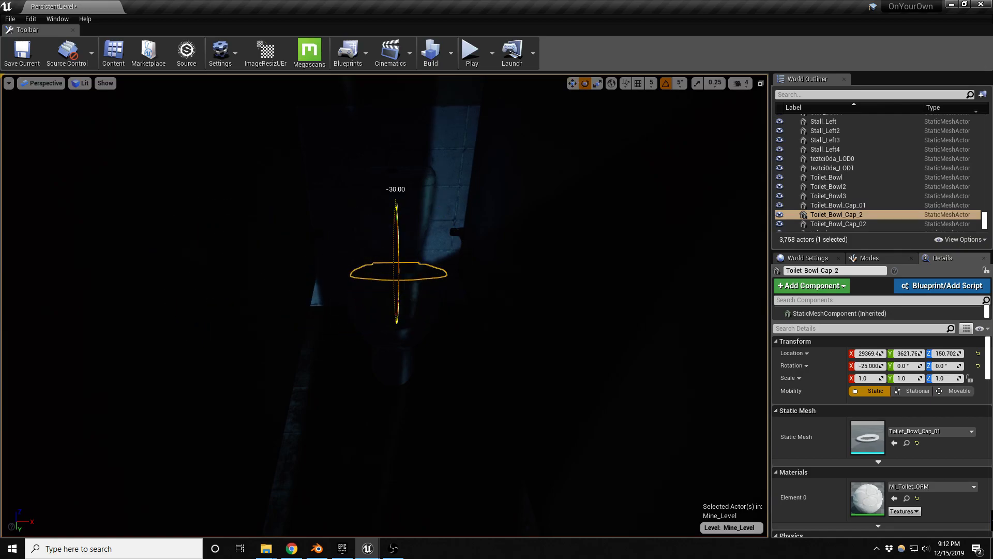
# - Rotate the duplicated seat to -105° about X and shift it slightly along X to line up with its toilet
pyautogui.moveTo(415, 328); pyautogui.dragTo(417, 333)
pyautogui.moveTo(417, 332); pyautogui.dragTo(416, 308, button='right')
pyautogui.press('w')
pyautogui.press('w')
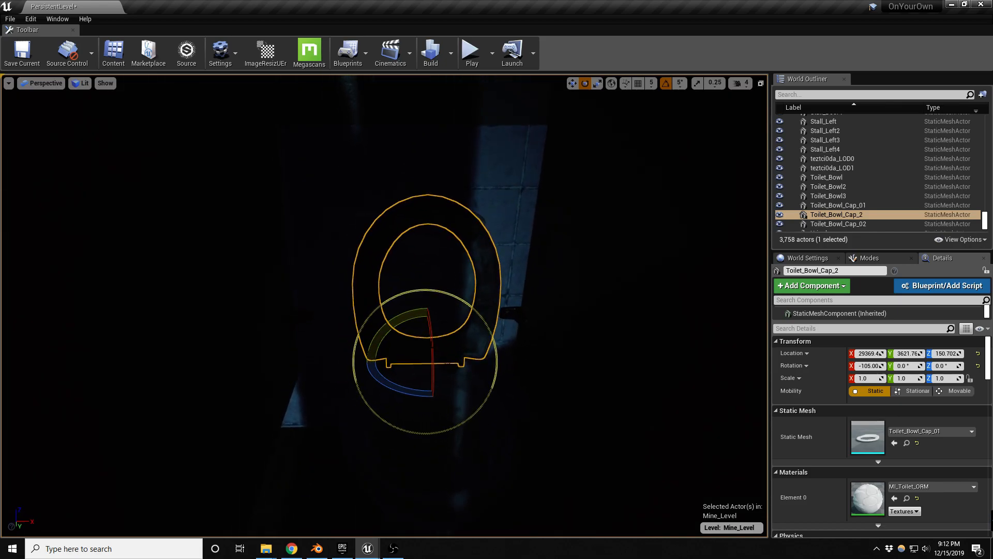
pyautogui.moveTo(464, 361); pyautogui.dragTo(454, 359)
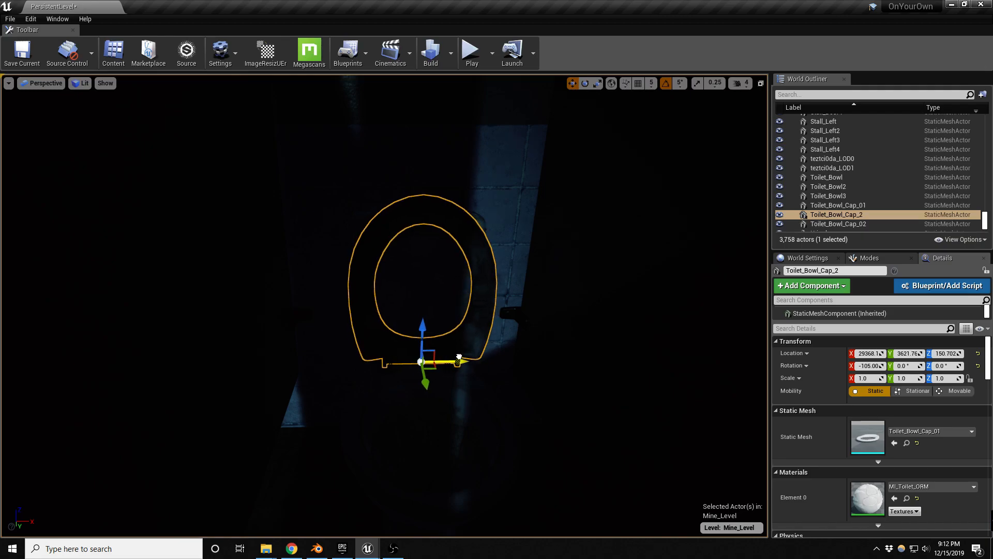
# - Deselect the seat, check the stalls from outside, and save the level
pyautogui.press('s')
pyautogui.moveTo(459, 357); pyautogui.dragTo(449, 352, button='right')
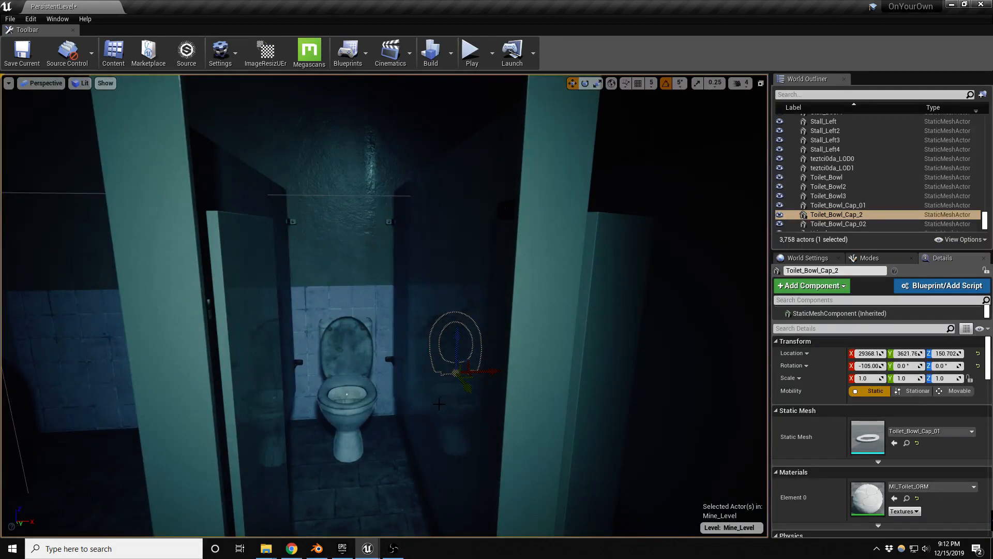
pyautogui.press('Escape')
pyautogui.moveTo(436, 407); pyautogui.dragTo(411, 435, button='middle')
pyautogui.moveTo(412, 363); pyautogui.dragTo(354, 365, button='right')
pyautogui.press('s')
pyautogui.moveTo(411, 456); pyautogui.dragTo(470, 449, button='right')
pyautogui.hotkey('ctrl', 's')
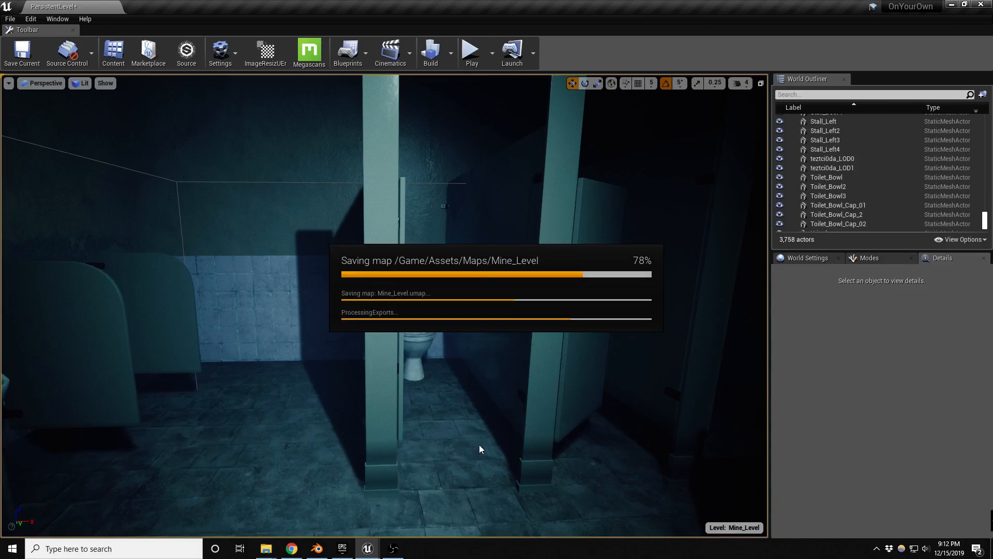
# - Select the floor piece under the stall toilet, switch to mesh paint mode, and vertex-paint its surface in front of the toilet
pyautogui.press('w')
pyautogui.press('d')
pyautogui.moveTo(478, 437); pyautogui.dragTo(451, 410, button='right')
pyautogui.press('w')
pyautogui.press('s')
pyautogui.press('w')
pyautogui.click(451, 410)
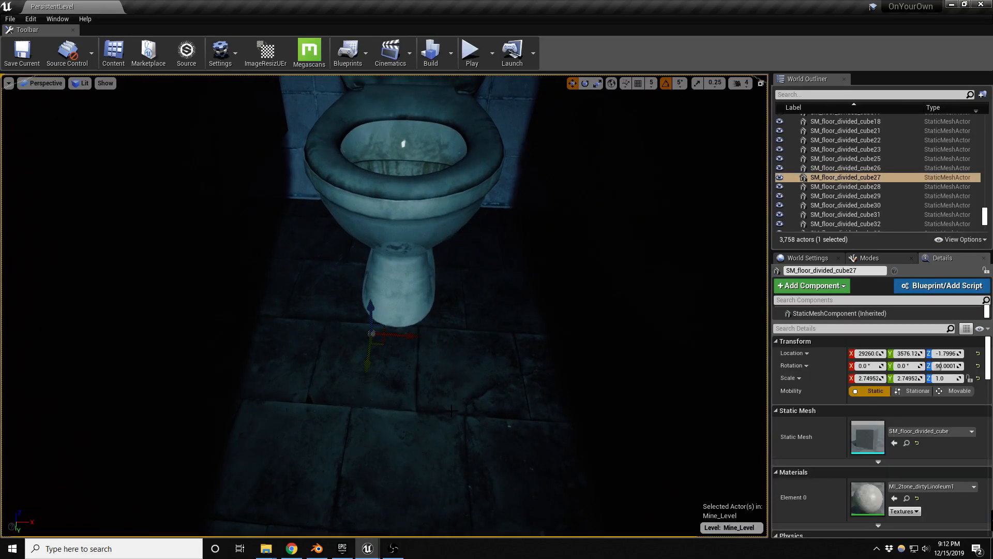
pyautogui.hotkey('shift', '2')
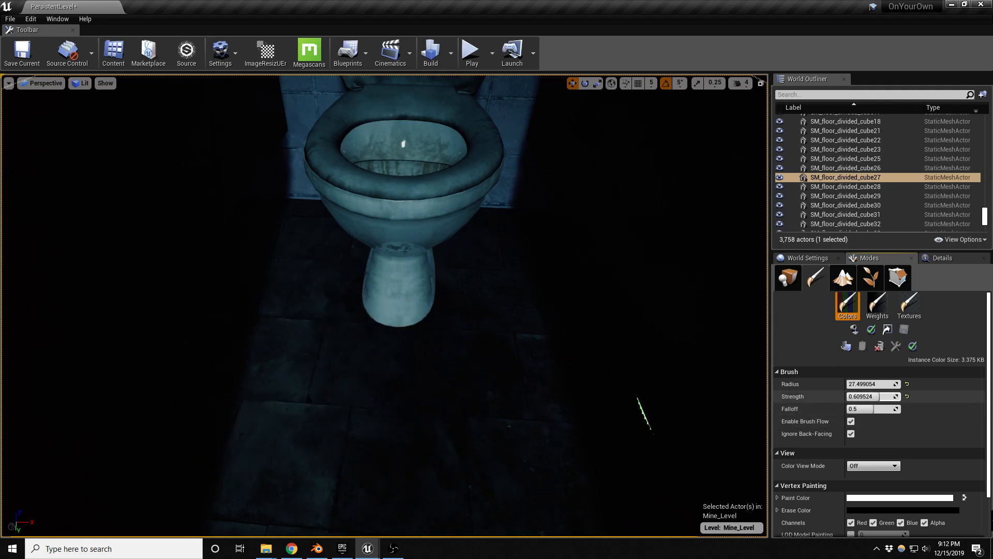
pyautogui.moveTo(428, 307)
pyautogui.mouseDown()
pyautogui.moveTo(456, 358)
pyautogui.moveTo(406, 297)
pyautogui.moveTo(405, 342)
pyautogui.mouseUp()
# - Vertex-paint patches onto the bathroom floor in front of the tiled shower stalls
pyautogui.moveTo(404, 354); pyautogui.dragTo(466, 316, button='right')
pyautogui.press('s')
pyautogui.press('s')
pyautogui.click(507, 308)
pyautogui.moveTo(388, 293)
pyautogui.mouseDown()
pyautogui.moveTo(379, 288)
pyautogui.moveTo(504, 284)
pyautogui.moveTo(694, 251)
pyautogui.mouseUp()
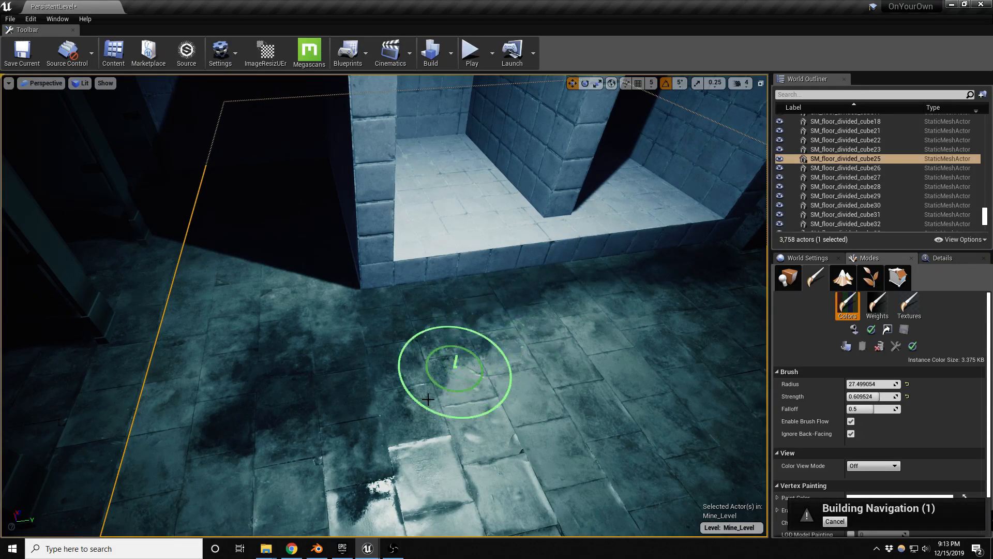
pyautogui.click(461, 441)
pyautogui.moveTo(463, 442)
pyautogui.mouseDown(button='right')
pyautogui.moveTo(564, 458)
pyautogui.moveTo(719, 440)
pyautogui.moveTo(756, 446)
pyautogui.mouseUp(button='right')
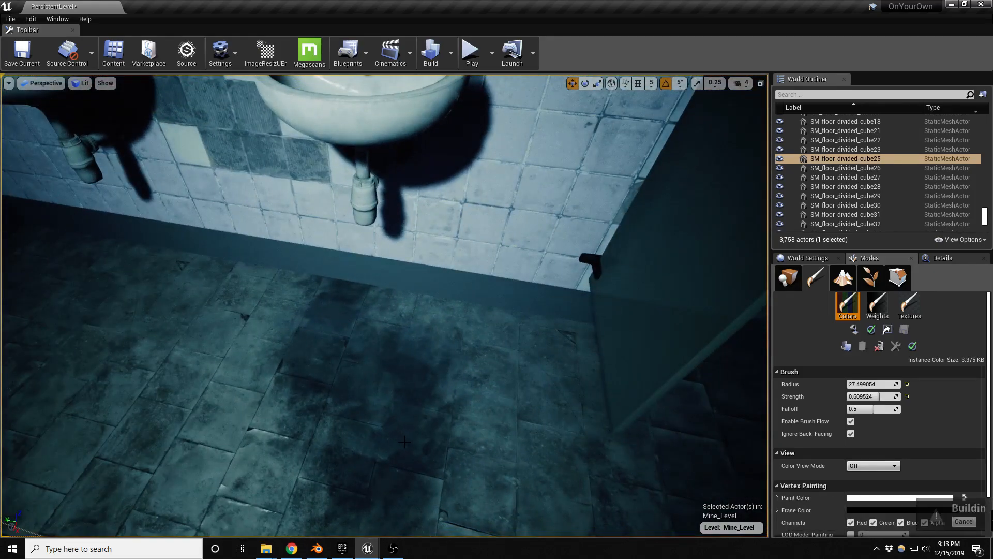
# - Lower the paint brush strength to about 0.19 and paint the floor below the washbasins
pyautogui.moveTo(403, 441); pyautogui.dragTo(416, 462, button='right')
pyautogui.click(403, 434)
pyautogui.moveTo(367, 408)
pyautogui.mouseDown()
pyautogui.moveTo(373, 381)
pyautogui.moveTo(387, 375)
pyautogui.mouseUp()
pyautogui.moveTo(327, 373)
pyautogui.mouseDown()
pyautogui.moveTo(299, 372)
pyautogui.moveTo(312, 369)
pyautogui.mouseUp()
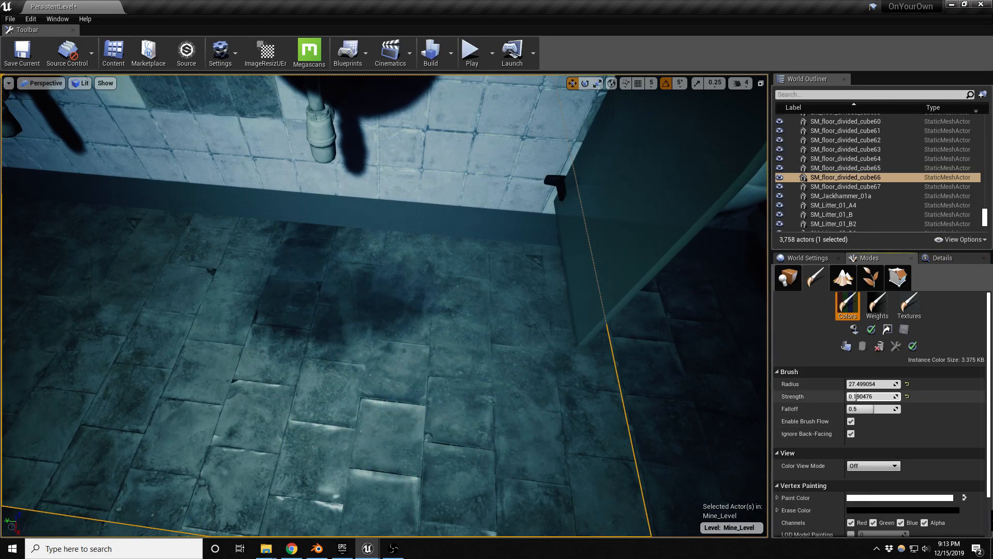
pyautogui.moveTo(445, 306)
pyautogui.mouseDown()
pyautogui.moveTo(476, 321)
pyautogui.moveTo(468, 337)
pyautogui.mouseUp()
pyautogui.moveTo(436, 394)
pyautogui.mouseDown(button='right')
pyautogui.moveTo(392, 362)
pyautogui.moveTo(344, 370)
pyautogui.mouseUp(button='right')
# - Continue vertex-painting the bathroom floor with soft patches farther along from the washbasins
pyautogui.moveTo(218, 343)
pyautogui.mouseDown()
pyautogui.moveTo(263, 350)
pyautogui.moveTo(246, 350)
pyautogui.moveTo(308, 390)
pyautogui.mouseUp()
pyautogui.press('d')
pyautogui.moveTo(363, 408); pyautogui.dragTo(335, 407, button='right')
pyautogui.click(466, 372)
pyautogui.moveTo(465, 373)
pyautogui.mouseDown()
pyautogui.moveTo(455, 311)
pyautogui.moveTo(526, 350)
pyautogui.moveTo(427, 305)
pyautogui.moveTo(533, 349)
pyautogui.mouseUp()
pyautogui.moveTo(534, 415)
pyautogui.mouseDown(button='right')
pyautogui.moveTo(403, 383)
pyautogui.moveTo(202, 382)
pyautogui.moveTo(233, 409)
pyautogui.moveTo(315, 408)
pyautogui.moveTo(243, 406)
pyautogui.moveTo(316, 406)
pyautogui.moveTo(320, 387)
pyautogui.moveTo(262, 389)
pyautogui.mouseUp(button='right')
# - Return to placement mode, pick the MI_Puddle1_Decal_Inst3 decal by the vanity sink using wireframe view, and duplicate it
pyautogui.hotkey('shift', '1')
pyautogui.press('w')
pyautogui.press('s')
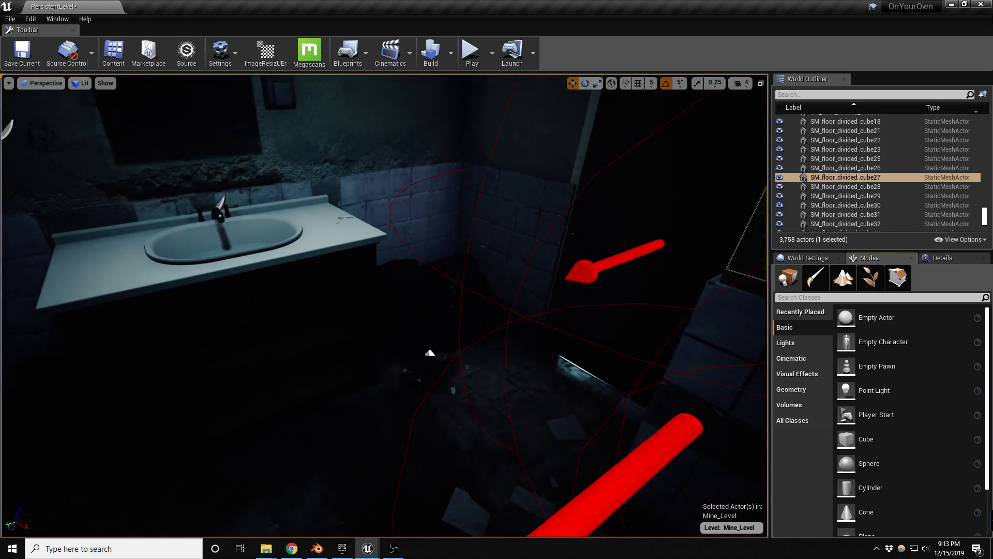
pyautogui.hotkey('alt', '2')
pyautogui.click(426, 379)
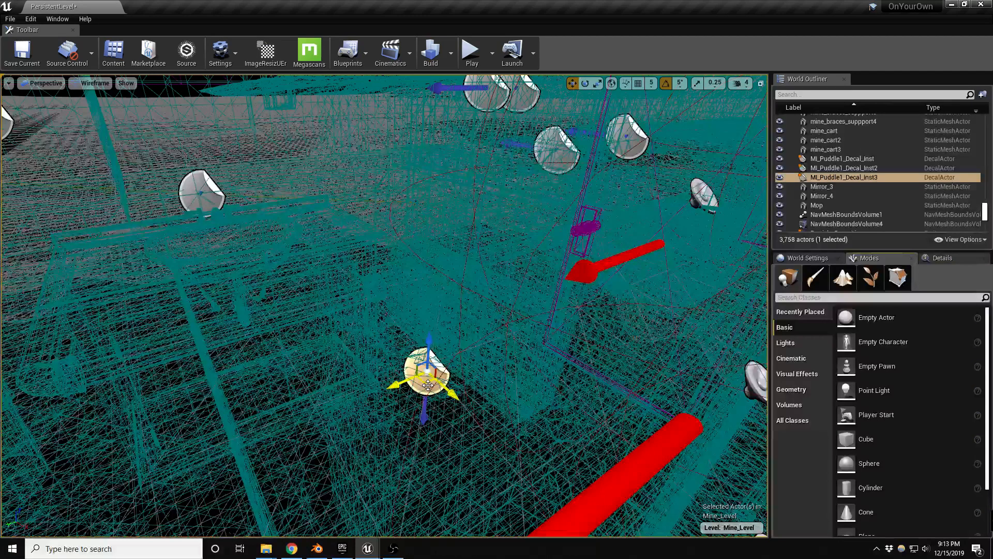
pyautogui.hotkey('alt', '4')
pyautogui.moveTo(428, 385); pyautogui.dragTo(342, 349, button='right')
pyautogui.keyDown('alt'); pyautogui.moveTo(154, 259); pyautogui.dragTo(569, 471); pyautogui.keyUp('alt')
# - Move the puddle decal copy onto the floor in front of the urinals and rotate it
pyautogui.moveTo(570, 471); pyautogui.dragTo(652, 474, button='right')
pyautogui.moveTo(261, 444)
pyautogui.mouseDown(button='right')
pyautogui.moveTo(372, 465)
pyautogui.moveTo(258, 453)
pyautogui.mouseUp(button='right')
pyautogui.moveTo(199, 424); pyautogui.dragTo(667, 333)
pyautogui.moveTo(667, 333); pyautogui.dragTo(555, 404, button='right')
pyautogui.press('e')
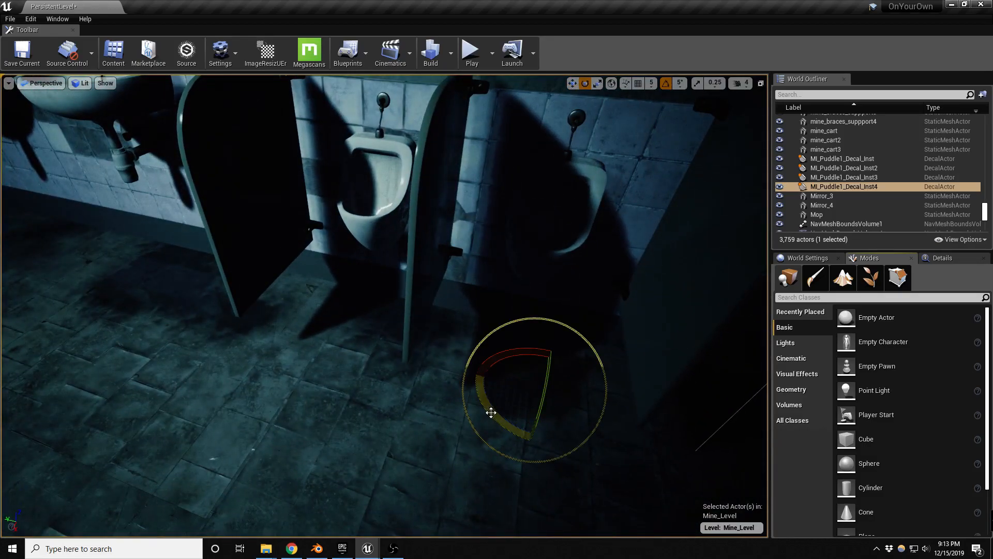
pyautogui.moveTo(490, 412); pyautogui.dragTo(569, 439)
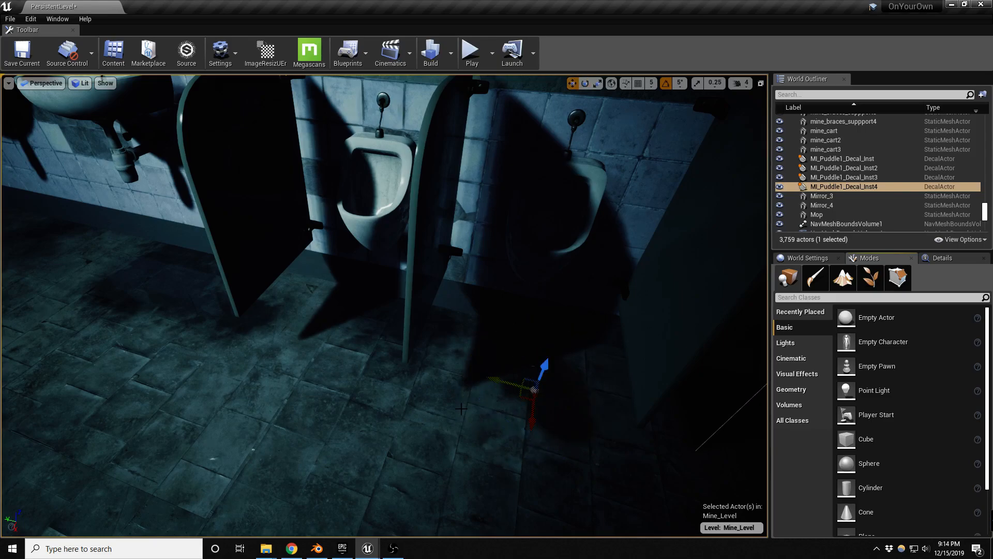
# - Deselect the puddle decal, look back over the floor by the washbasins, and save the level
pyautogui.press('Escape')
pyautogui.moveTo(504, 410); pyautogui.dragTo(407, 379, button='right')
pyautogui.press('s')
pyautogui.hotkey('ctrl', 's')
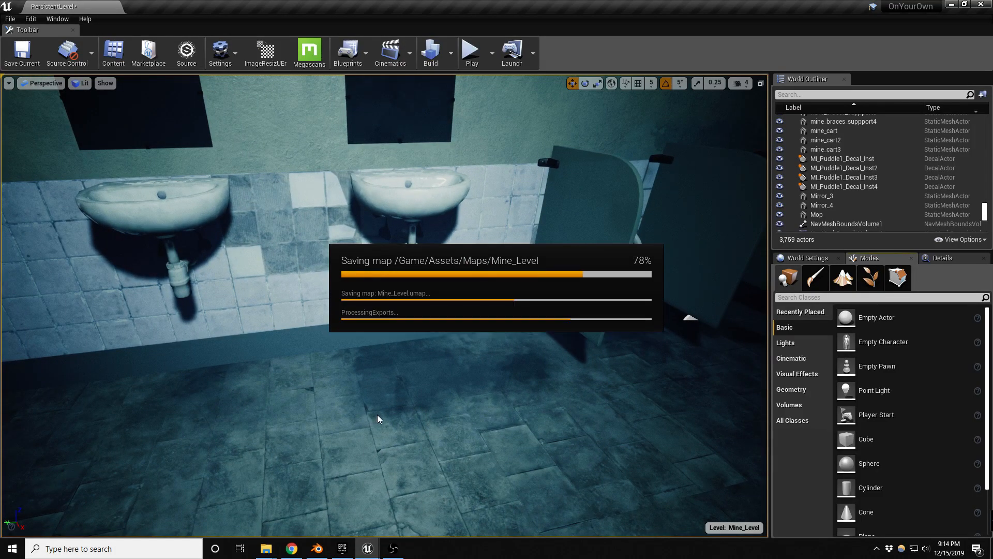
# - Select Washbasin2 and place the Washbasin_Spout mesh on its rear rim, rotated -90° about Z
pyautogui.click(418, 203)
pyautogui.moveTo(418, 203)
pyautogui.mouseDown(button='right')
pyautogui.moveTo(414, 171)
pyautogui.moveTo(403, 230)
pyautogui.moveTo(417, 222)
pyautogui.mouseUp(button='right')
pyautogui.press('w')
pyautogui.press('s')
pyautogui.press('s')
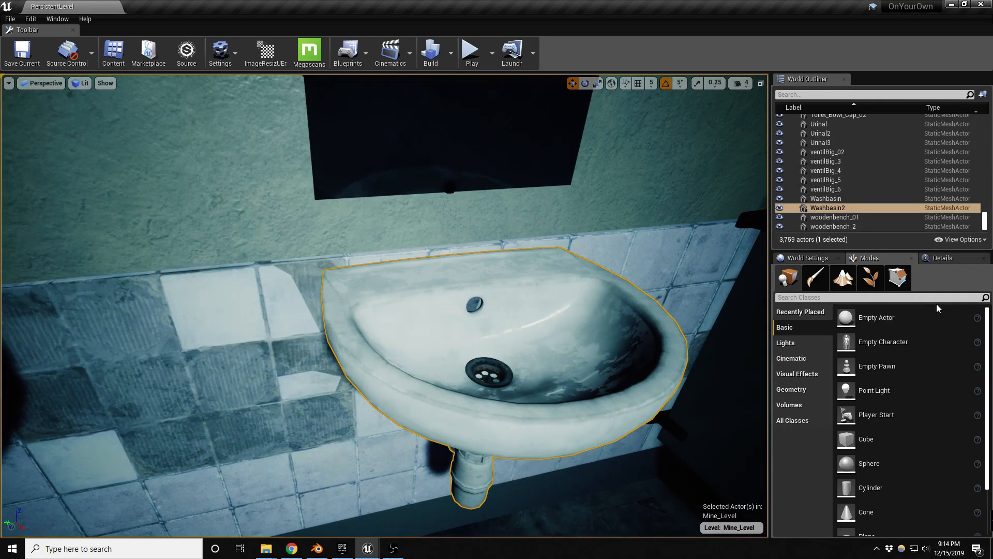
pyautogui.click(944, 258)
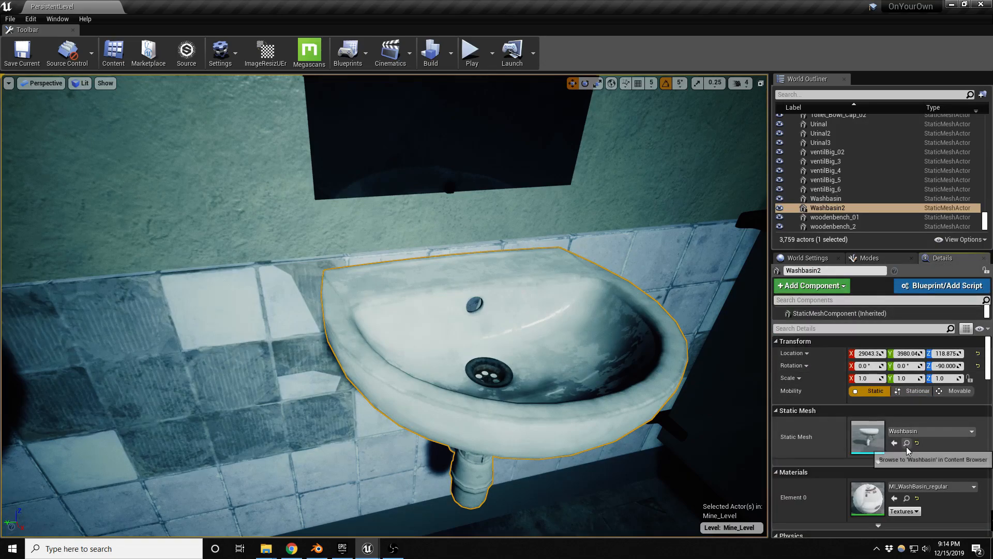
pyautogui.moveTo(0, 332); pyautogui.dragTo(525, 268)
pyautogui.press('e')
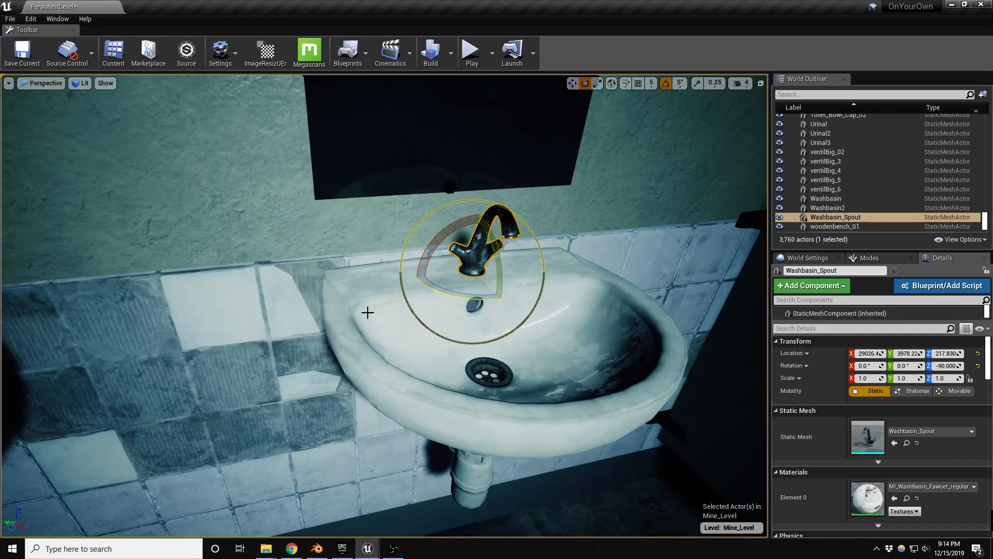
# - Place the Washbasin_Handle_Right mesh on the basin next to the spout
pyautogui.moveTo(0, 253); pyautogui.dragTo(386, 253)
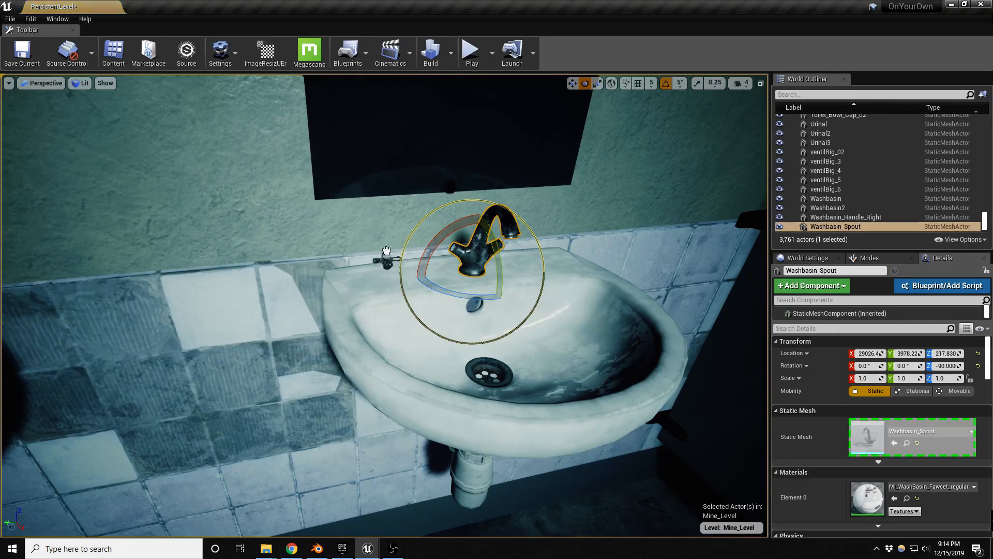
pyautogui.moveTo(454, 278); pyautogui.dragTo(454, 278)
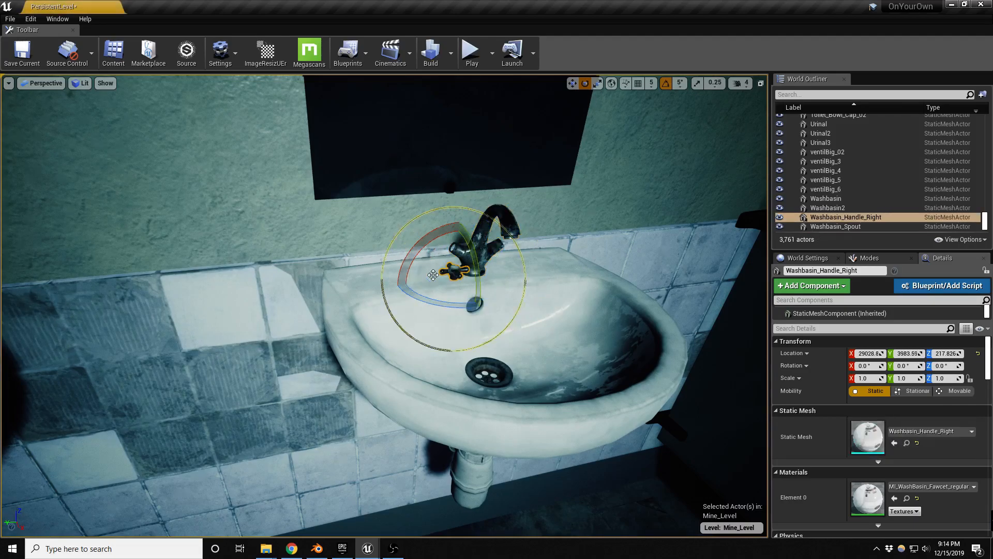
pyautogui.press('f')
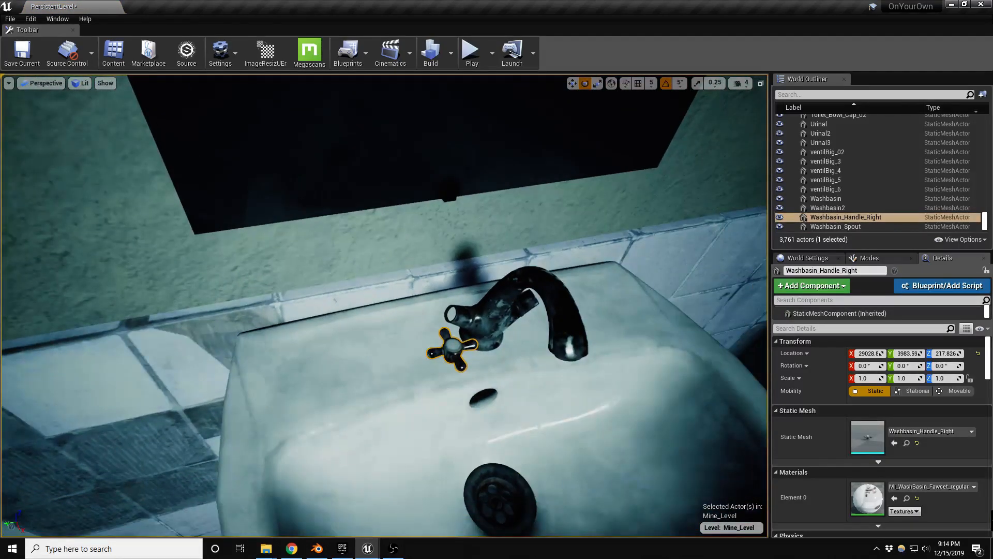
# - Raise and rotate the handle onto the spout's side arm, and delete its extra copy
pyautogui.moveTo(457, 331); pyautogui.dragTo(460, 298)
pyautogui.keyDown('alt'); pyautogui.moveTo(497, 401); pyautogui.dragTo(452, 326); pyautogui.keyUp('alt')
pyautogui.moveTo(494, 405)
pyautogui.mouseDown()
pyautogui.moveTo(432, 406)
pyautogui.moveTo(512, 448)
pyautogui.moveTo(484, 411)
pyautogui.mouseUp()
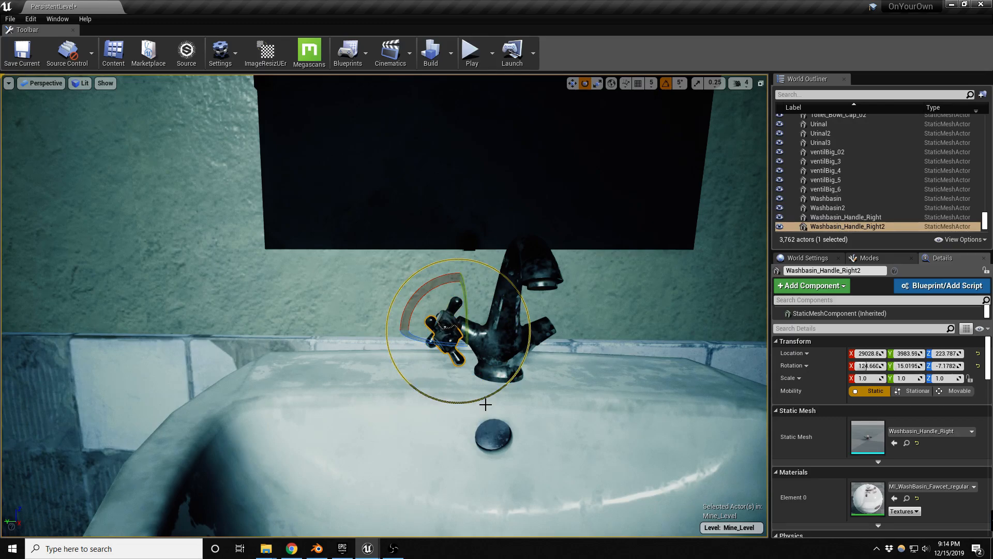
pyautogui.press('Delete')
pyautogui.moveTo(433, 410); pyautogui.dragTo(440, 419, button='right')
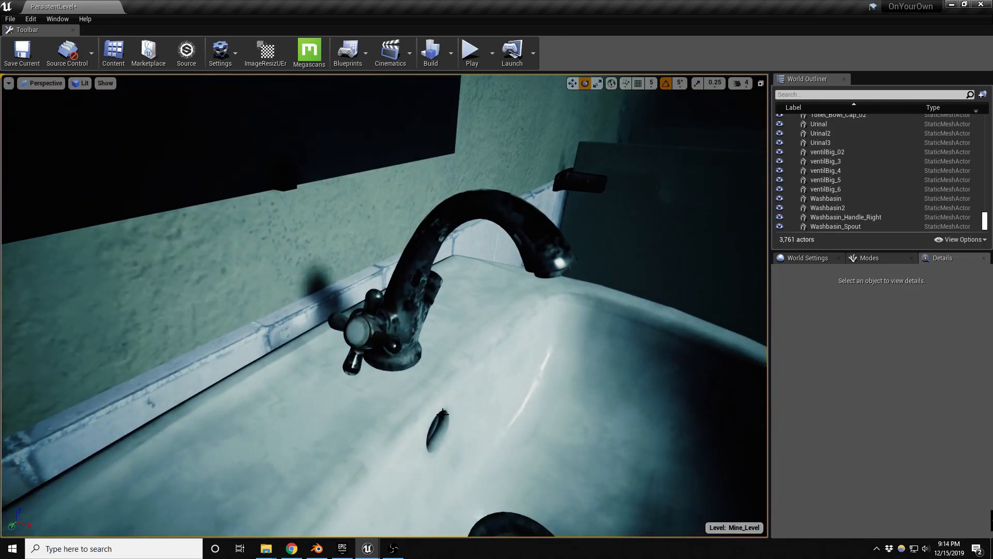
# - Enlarge the viewport, switch the gizmo to local space, and slide the handle to the end of the spout's arm
pyautogui.press('F11')
pyautogui.click(459, 320)
pyautogui.press('w')
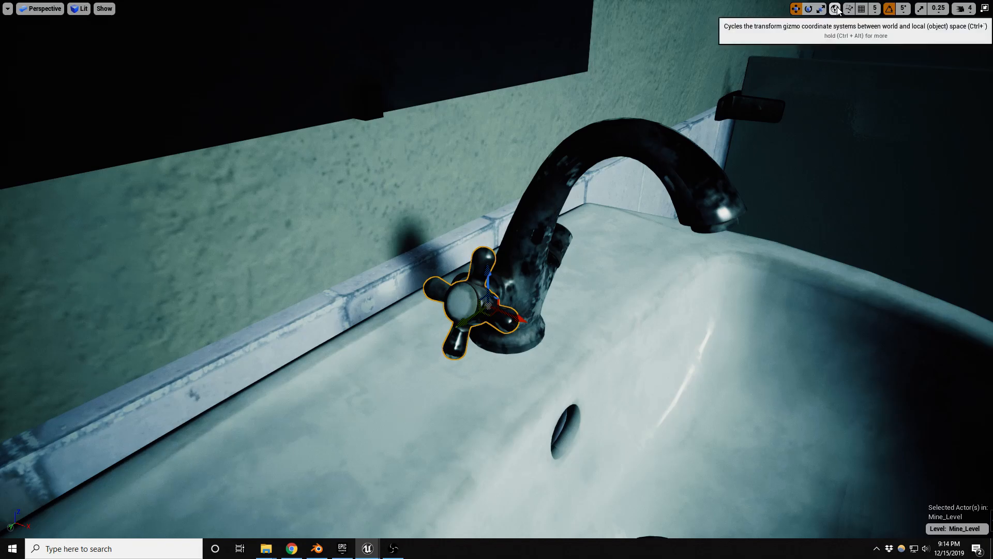
pyautogui.moveTo(495, 319); pyautogui.dragTo(334, 290)
pyautogui.moveTo(455, 327); pyautogui.dragTo(457, 326)
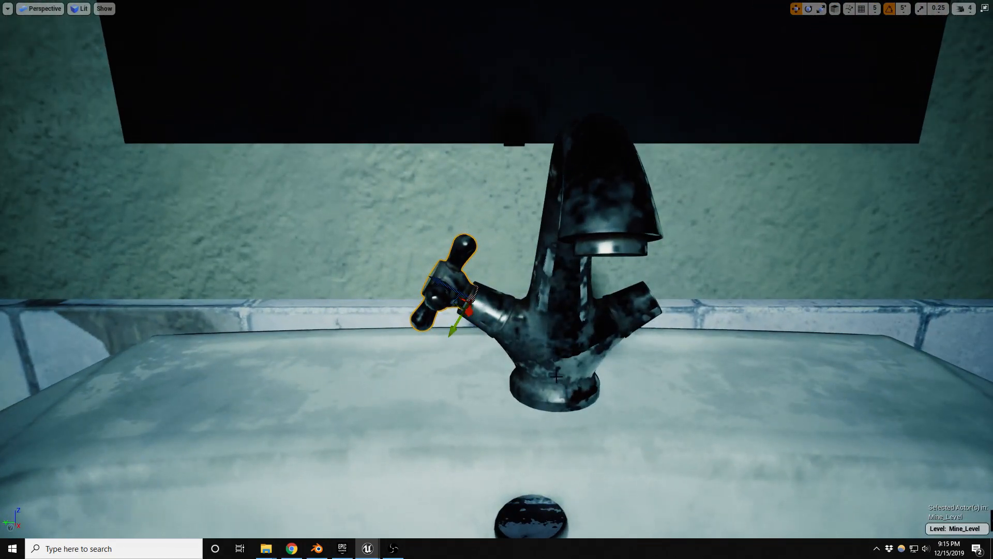
# - Place a second handle on the spout's opposite arm, rotating and moving it to line up with the arm's end
pyautogui.click(560, 382)
pyautogui.moveTo(593, 331); pyautogui.dragTo(635, 342)
pyautogui.press('e')
pyautogui.moveTo(634, 341)
pyautogui.mouseDown(button='right')
pyautogui.moveTo(621, 342)
pyautogui.moveTo(632, 337)
pyautogui.mouseUp(button='right')
pyautogui.press('d')
pyautogui.press('w')
pyautogui.moveTo(504, 320); pyautogui.dragTo(575, 263)
pyautogui.moveTo(574, 263)
pyautogui.mouseDown(button='right')
pyautogui.moveTo(486, 297)
pyautogui.moveTo(581, 267)
pyautogui.mouseUp(button='right')
pyautogui.press('d')
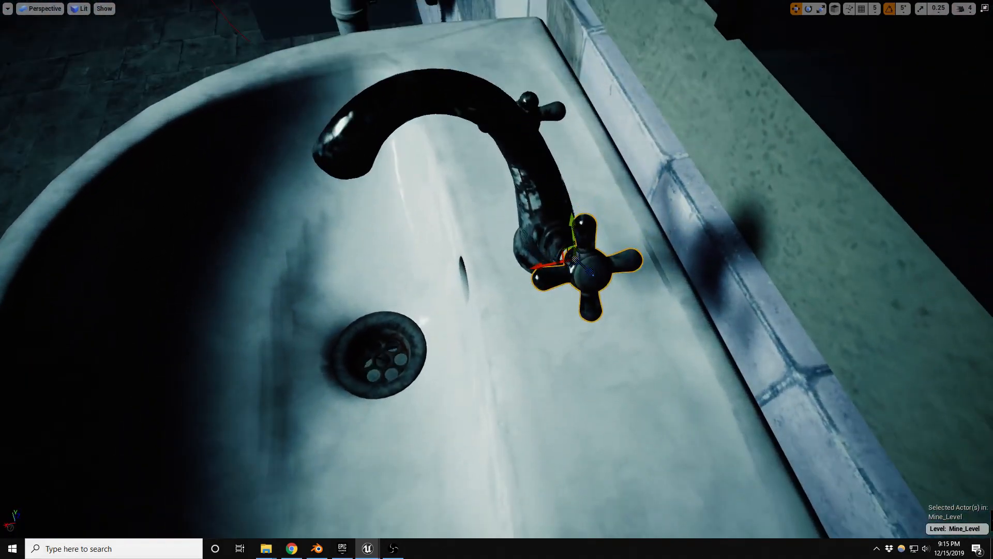
# - Nudge the second handle slightly so it lines up with the end of the spout's side arm
pyautogui.moveTo(547, 263); pyautogui.dragTo(544, 264)
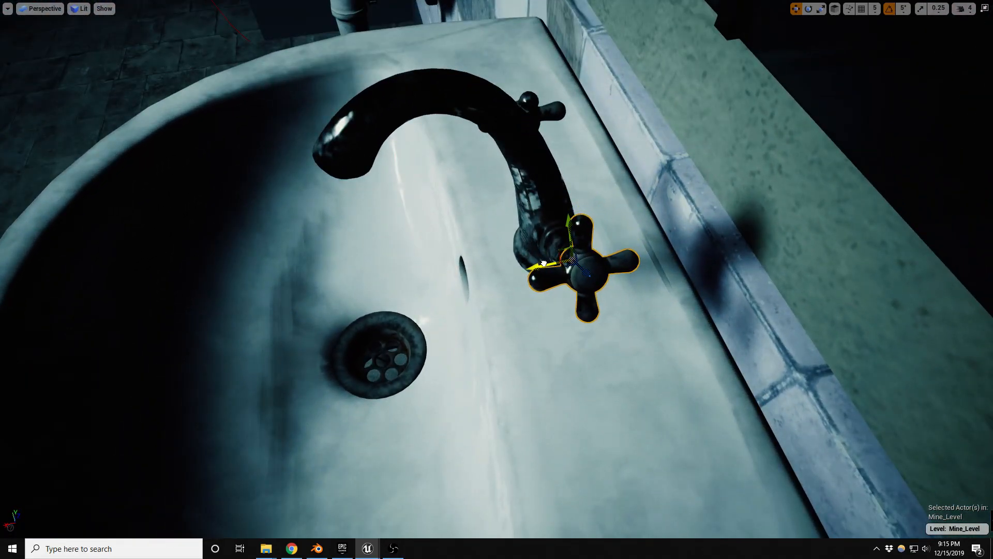
pyautogui.press('a')
pyautogui.moveTo(394, 289)
pyautogui.mouseDown(button='right')
pyautogui.moveTo(559, 274)
pyautogui.moveTo(388, 294)
pyautogui.mouseUp(button='right')
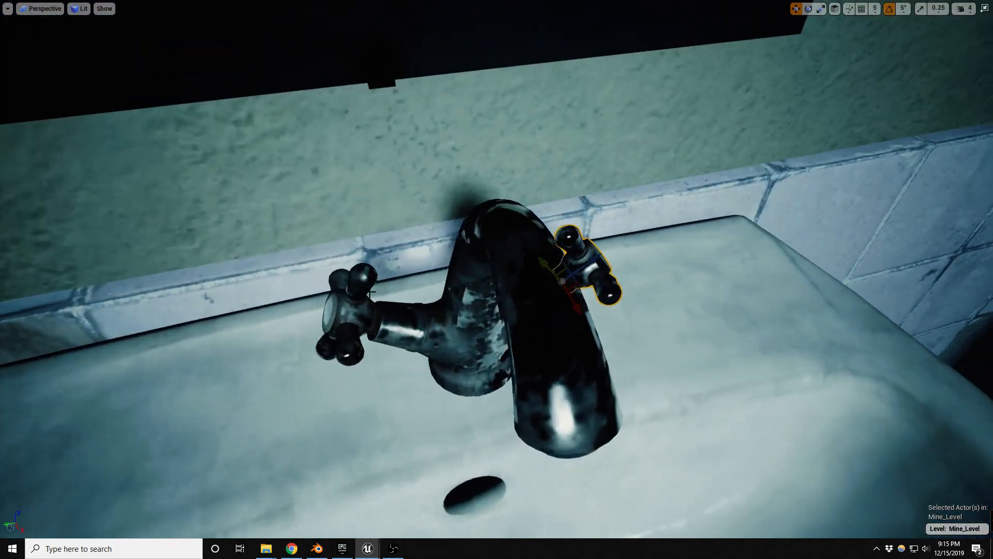
# - Select the spout with both handles and duplicate the complete faucet onto the other washbasin, using world space
pyautogui.keyDown('ctrl'); pyautogui.click(456, 312); pyautogui.keyUp('ctrl')
pyautogui.keyDown('ctrl'); pyautogui.click(357, 323); pyautogui.keyUp('ctrl')
pyautogui.moveTo(357, 324); pyautogui.dragTo(326, 334, button='right')
pyautogui.press('s')
pyautogui.moveTo(534, 310); pyautogui.dragTo(534, 311, button='right')
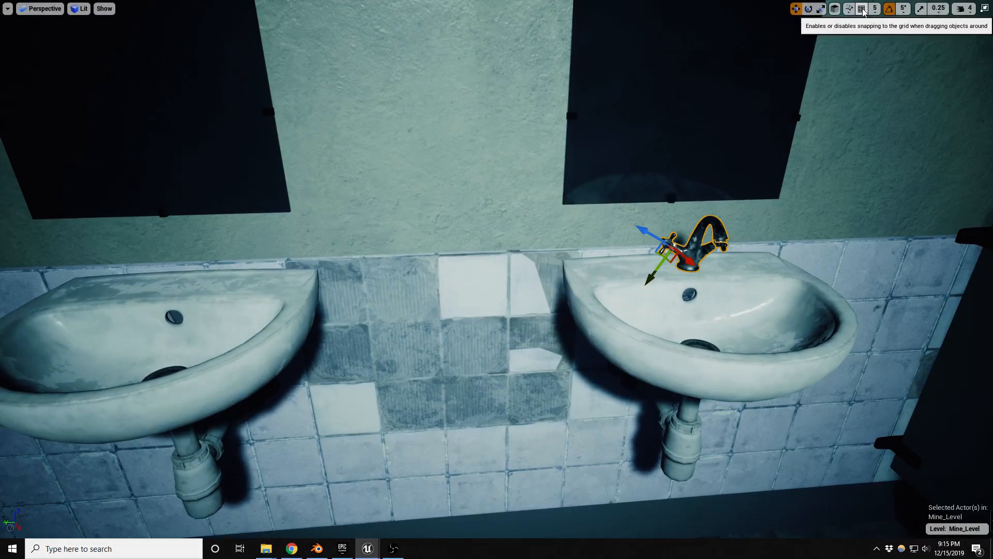
pyautogui.click(834, 9)
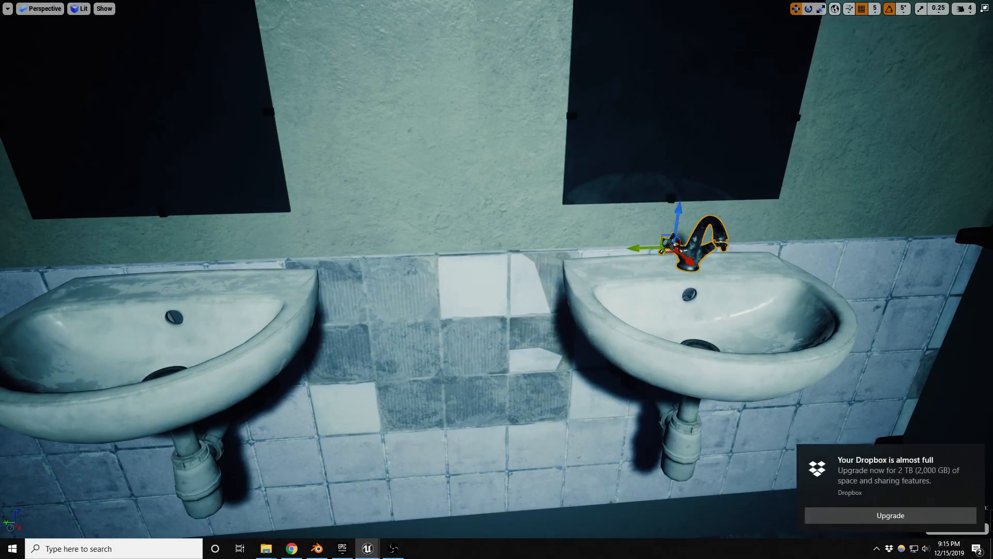
pyautogui.keyDown('alt'); pyautogui.moveTo(646, 251); pyautogui.dragTo(161, 263); pyautogui.keyUp('alt')
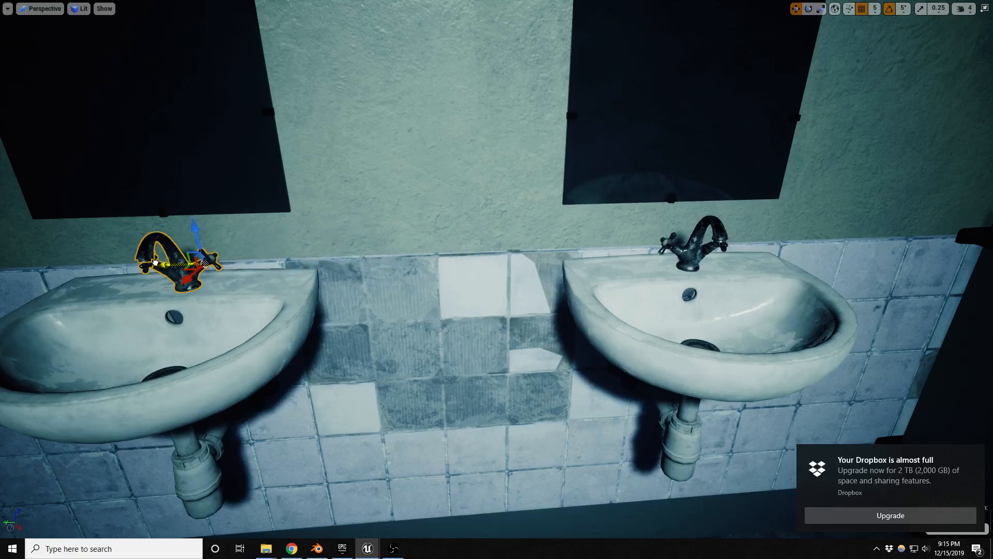
# - Shift the duplicated faucet slightly sideways to center it on its washbasin
pyautogui.moveTo(232, 300); pyautogui.dragTo(213, 299, button='right')
pyautogui.press('a')
pyautogui.moveTo(297, 275); pyautogui.dragTo(297, 284, button='right')
pyautogui.moveTo(392, 237); pyautogui.dragTo(378, 238)
# - Select the washbasin under the duplicated faucet and shift it slightly sideways to line up with the faucet
pyautogui.moveTo(413, 249); pyautogui.dragTo(377, 189, button='right')
pyautogui.press('q')
pyautogui.click(402, 205)
pyautogui.moveTo(406, 298); pyautogui.dragTo(406, 290, button='right')
pyautogui.press('s')
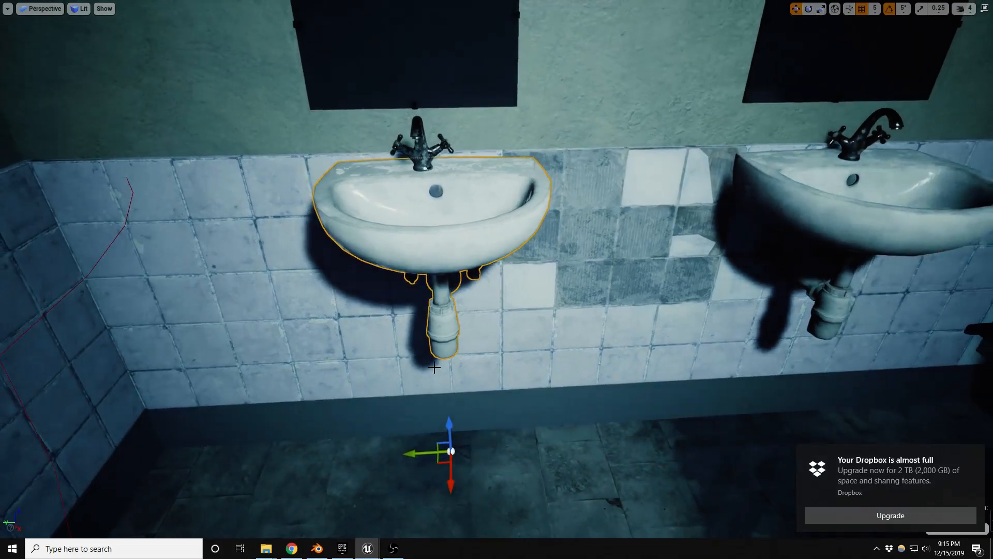
pyautogui.moveTo(416, 453); pyautogui.dragTo(404, 454)
# - Select the mirror above the adjusted washbasin and return the enlarged viewport to the full editor layout
pyautogui.moveTo(446, 299); pyautogui.dragTo(442, 252, button='right')
pyautogui.click(445, 299)
pyautogui.moveTo(445, 299); pyautogui.dragTo(432, 244, button='right')
pyautogui.press('s')
pyautogui.press('w')
pyautogui.click(554, 269)
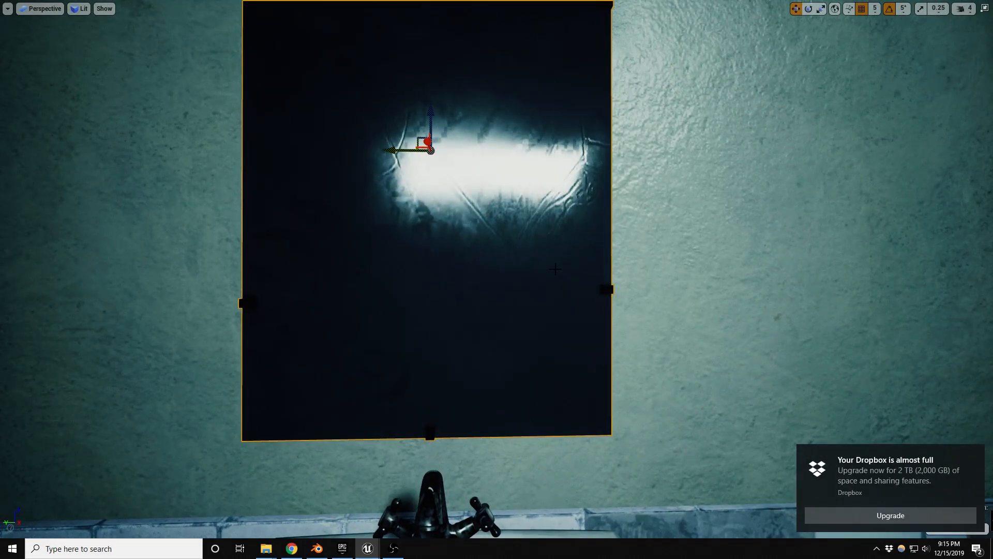
pyautogui.press('F11')
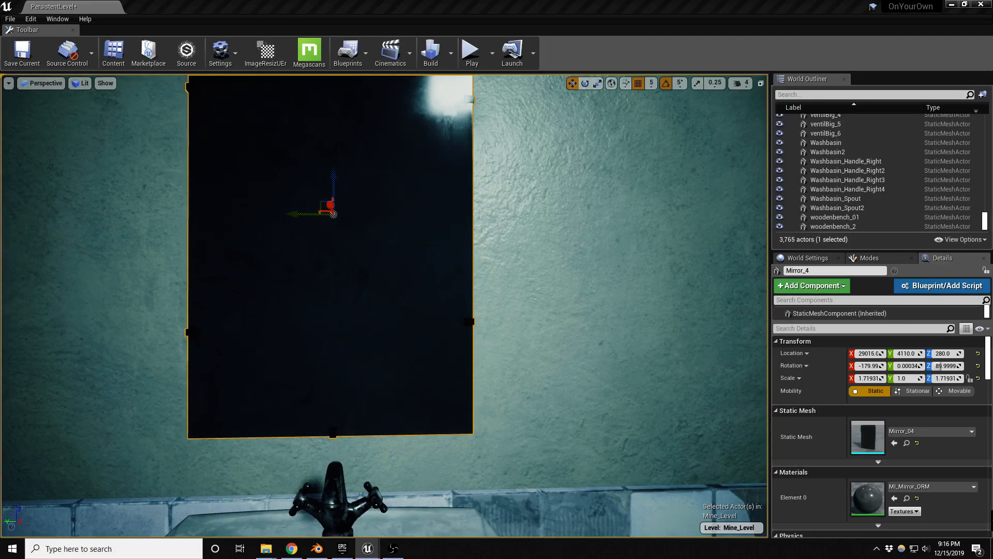
# - Look over the washbasins and the toilet stall, saving the level
pyautogui.moveTo(384, 305); pyautogui.dragTo(517, 360, button='right')
pyautogui.press('s')
pyautogui.press('d')
pyautogui.press('a')
pyautogui.moveTo(517, 258); pyautogui.dragTo(598, 293, button='right')
pyautogui.press('s')
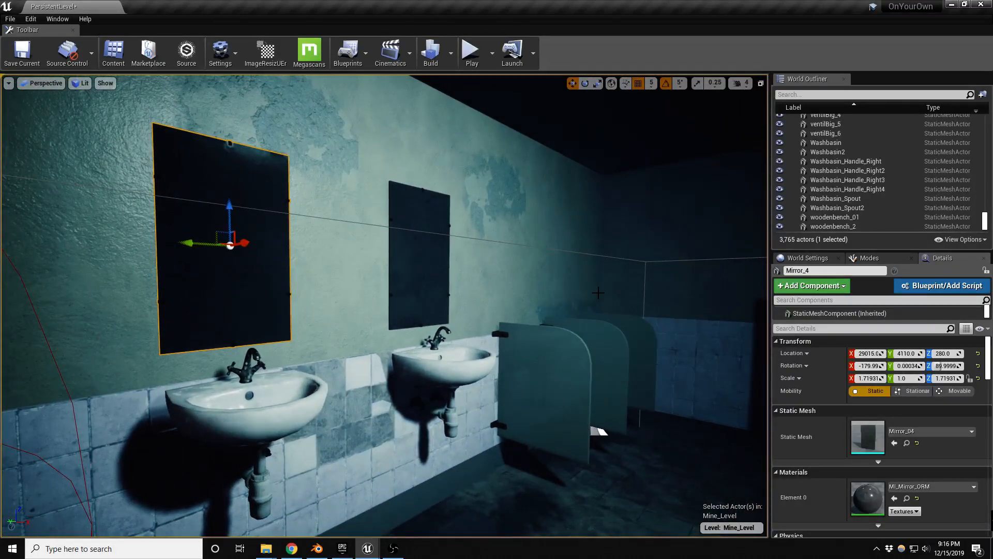
pyautogui.hotkey('ctrl', 's')
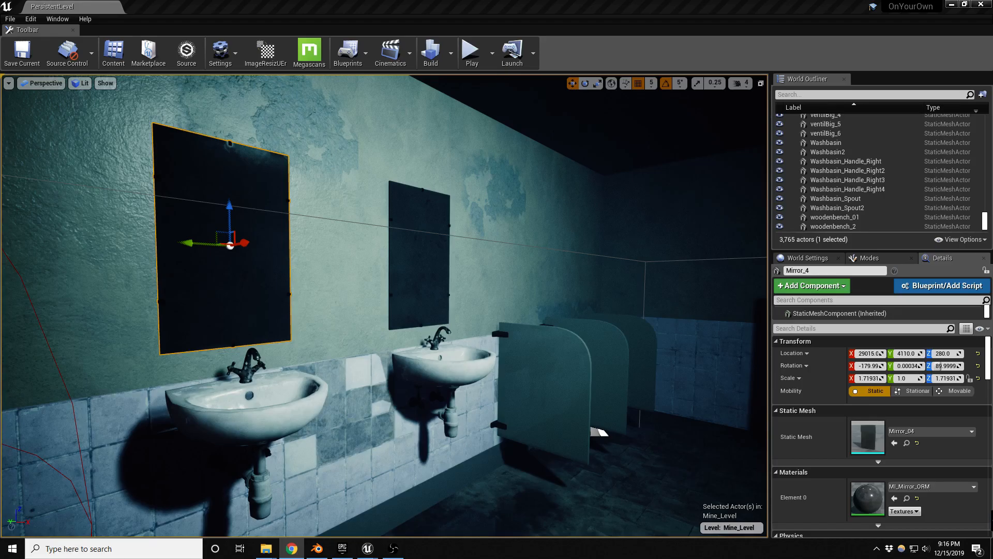
pyautogui.moveTo(447, 356); pyautogui.dragTo(577, 397, button='right')
pyautogui.press('w')
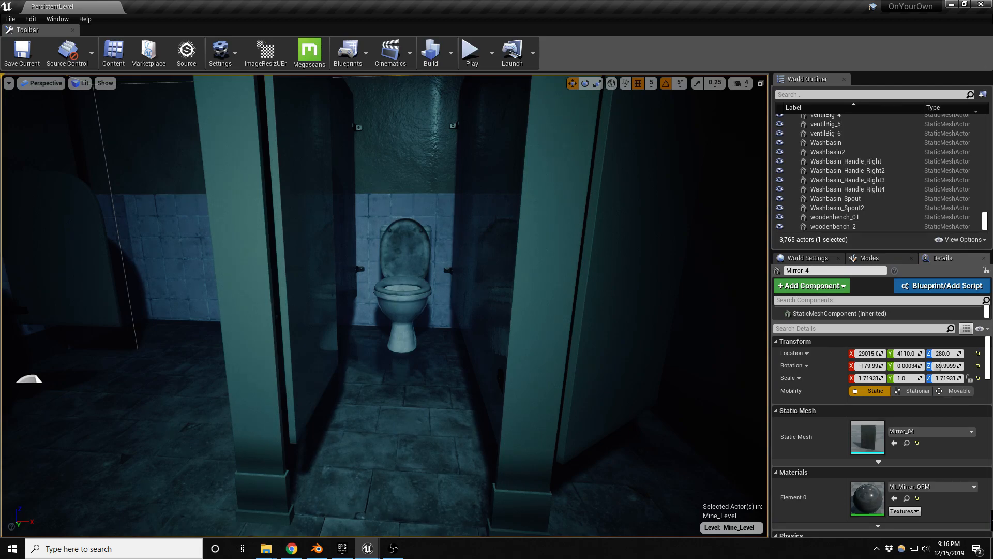
pyautogui.hotkey('ctrl', 's')
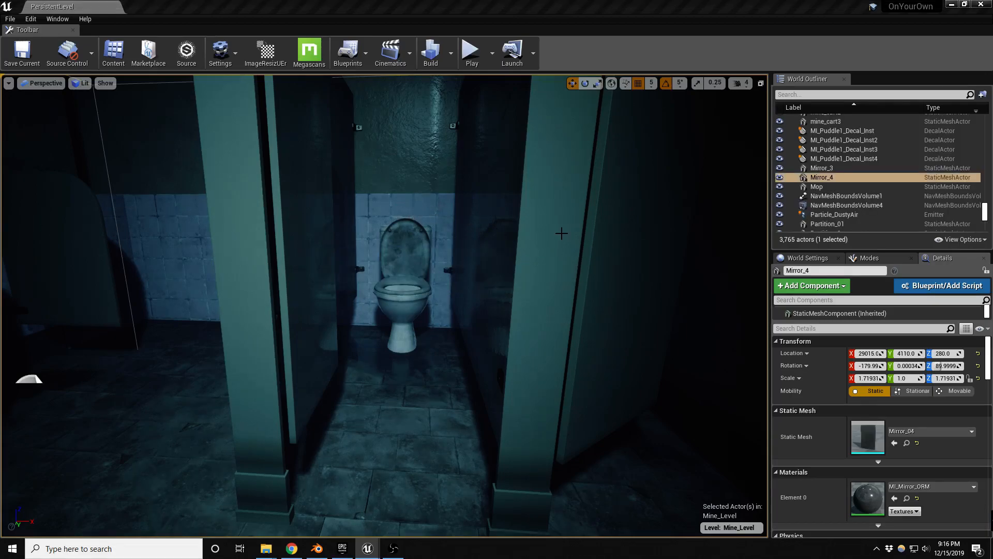
# - Dock the Toilet_Paper_01 mesh editor beside the level tab and examine the toilet paper mesh up close
pyautogui.moveTo(992, 134); pyautogui.dragTo(419, 10)
pyautogui.scroll(5, 374, 268)
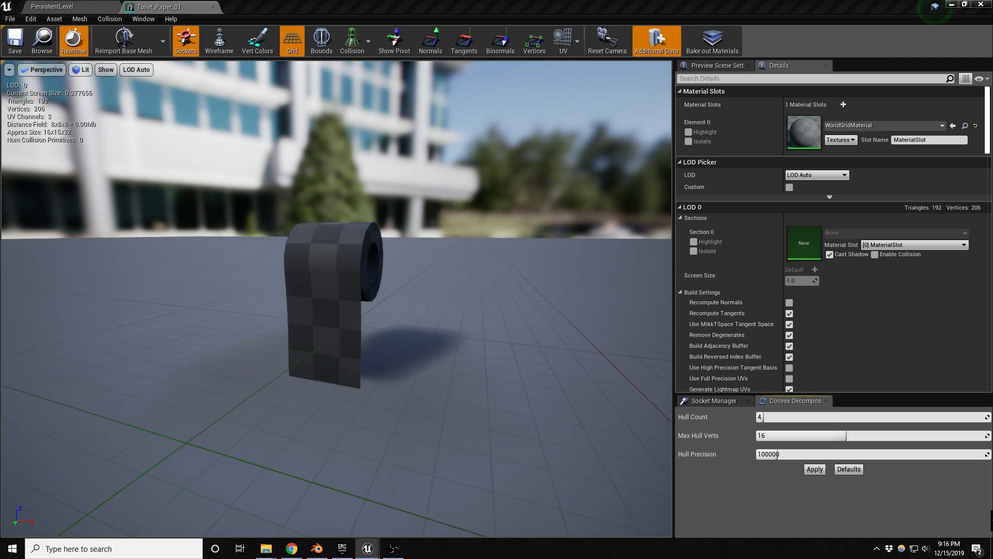
pyautogui.press('XF86AudioLowerVolume')
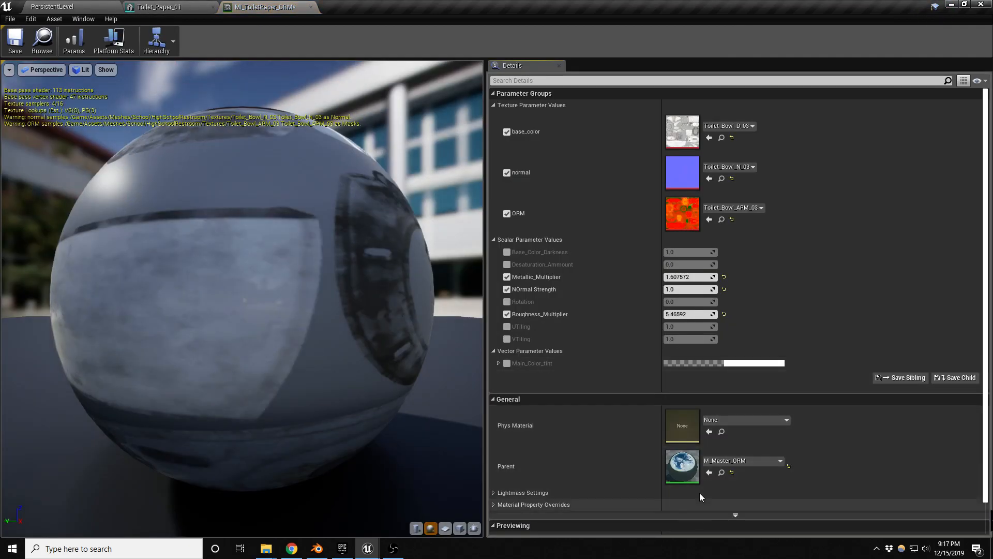
# - Change the parent of the toilet paper material instance to M_Master_regular
pyautogui.click(739, 464)
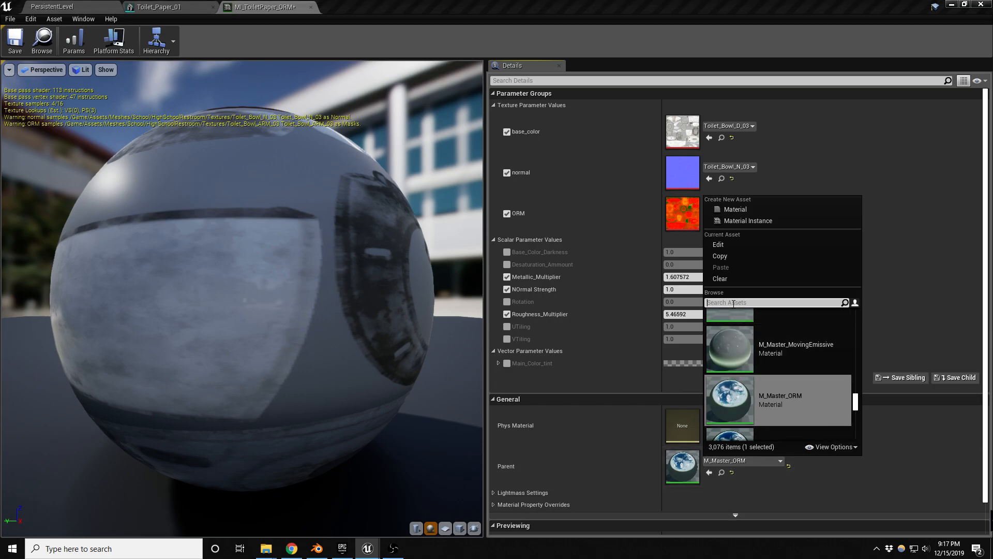
pyautogui.write('ma')
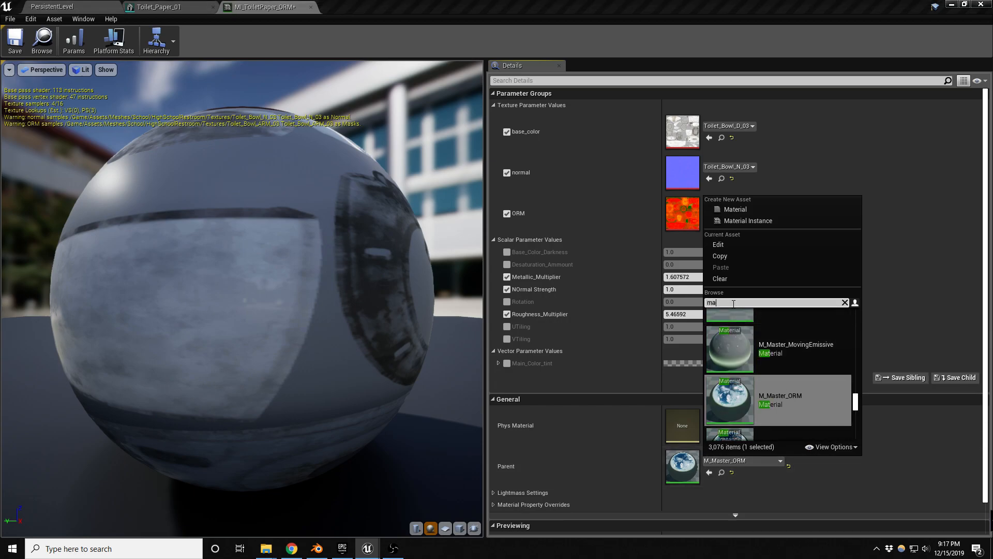
pyautogui.write('ster')
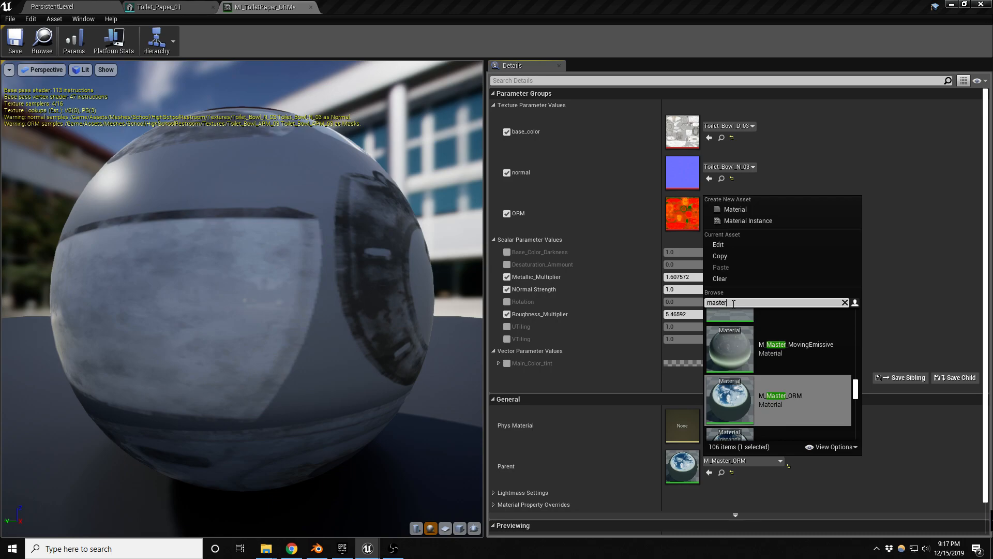
pyautogui.press('XF86AudioLowerVolume')
pyautogui.write('regule')
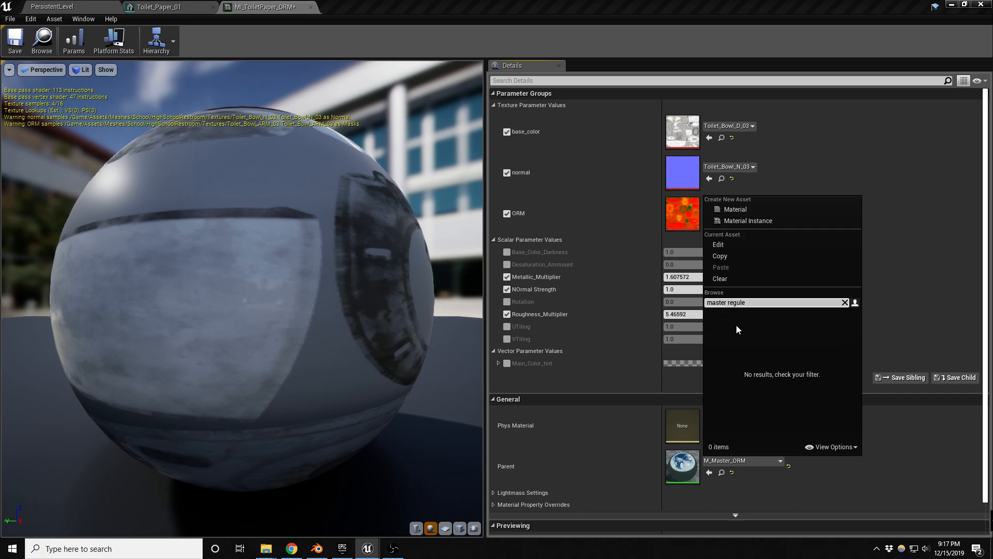
pyautogui.press('BackSpace')
pyautogui.write('a')
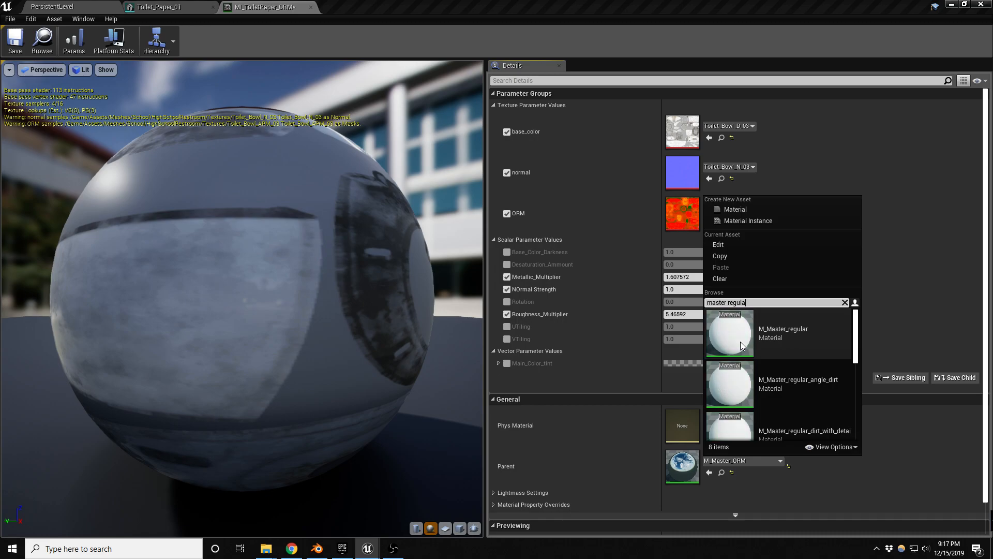
pyautogui.click(743, 346)
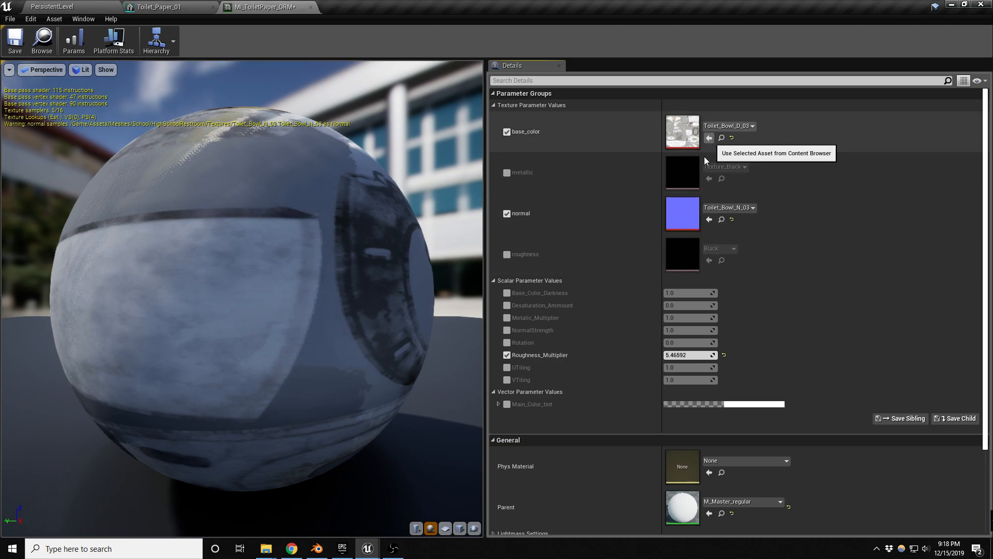
# - Set the instance's base color to Toilet_Paper_D_01, roughness to WhiteSquareTexture and normal to Toilet_Paper_N_01, and close it
pyautogui.click(709, 137)
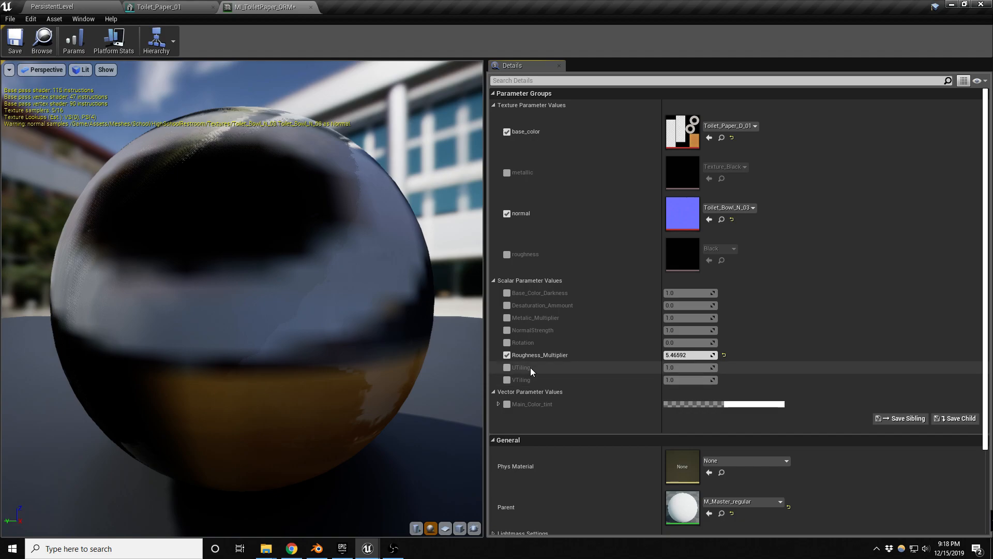
pyautogui.click(507, 255)
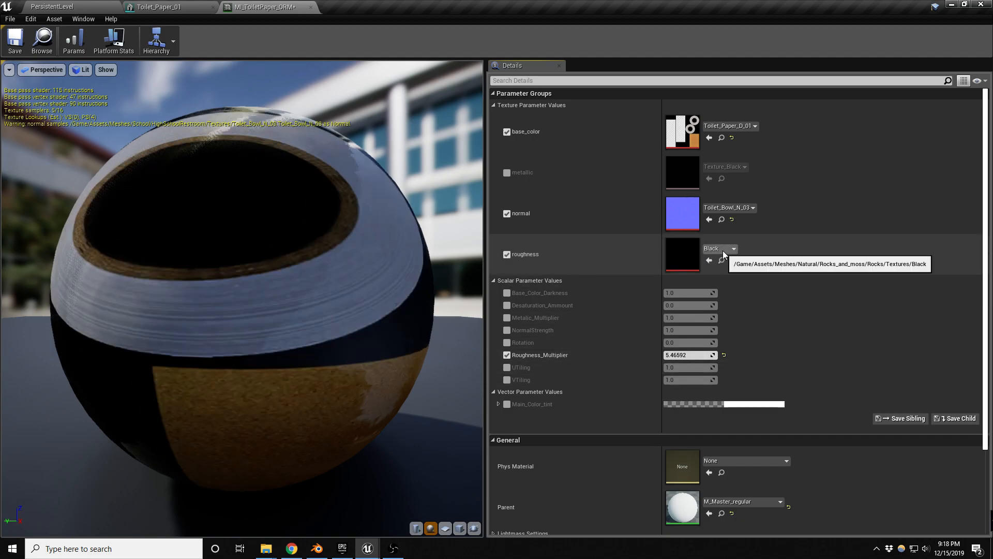
pyautogui.moveTo(268, 266); pyautogui.dragTo(383, 273)
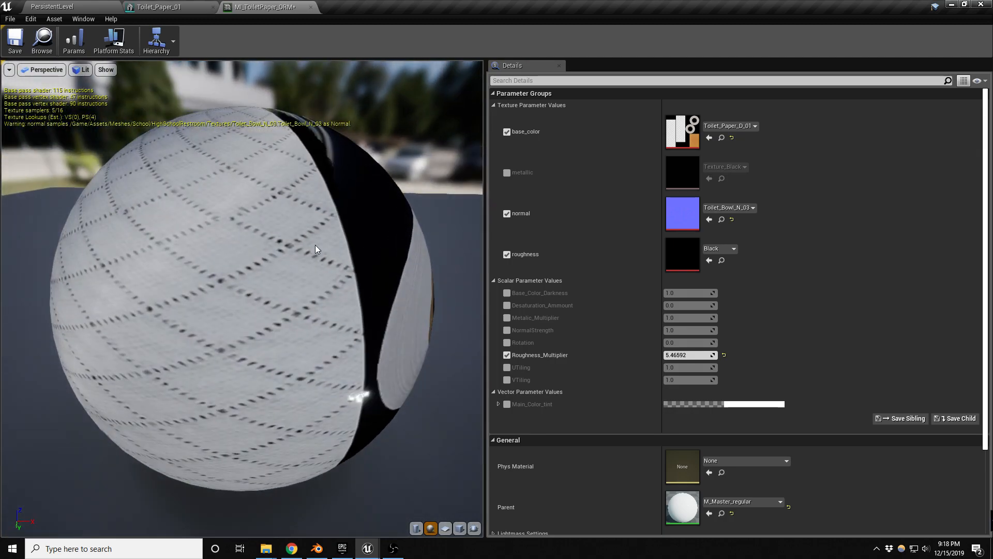
pyautogui.click(720, 249)
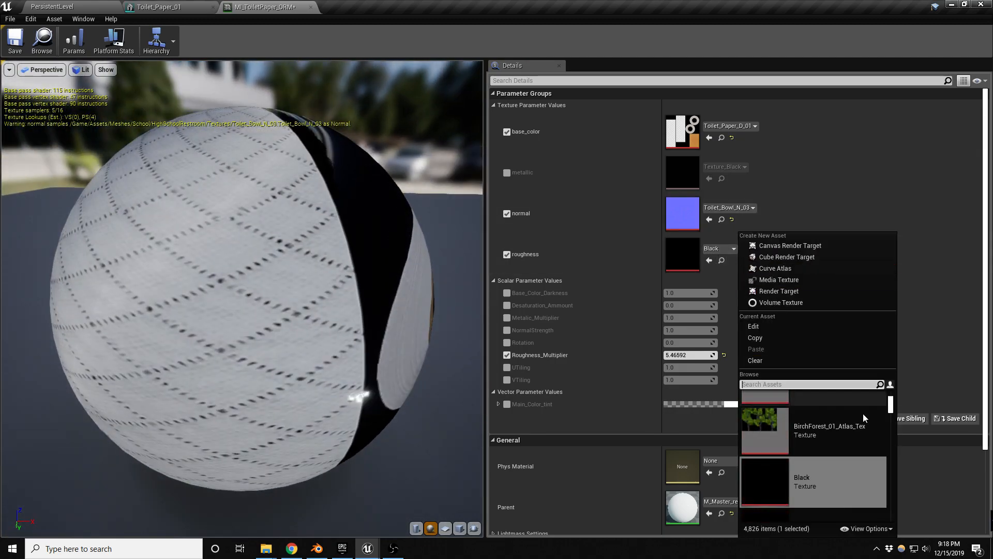
pyautogui.scroll(-6, 862, 417)
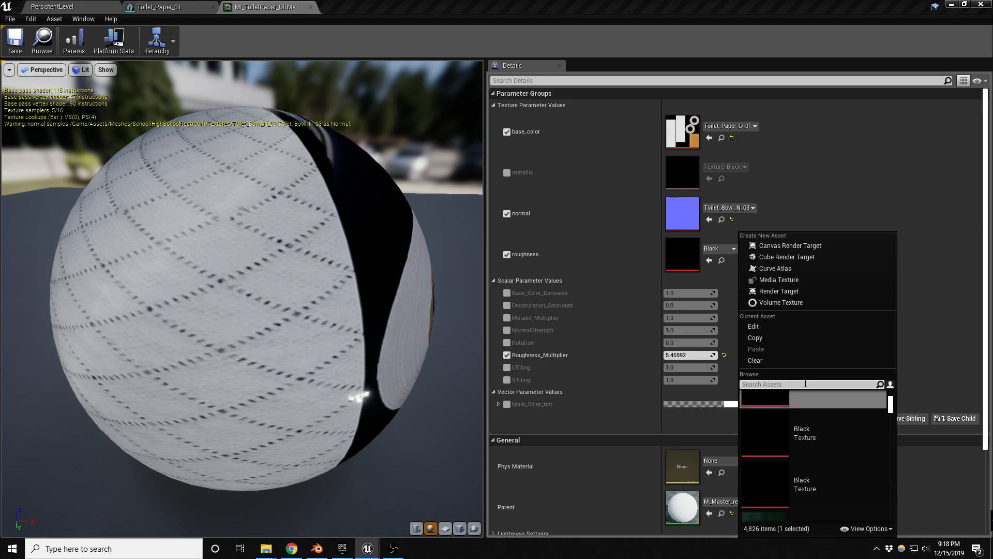
pyautogui.write('white text')
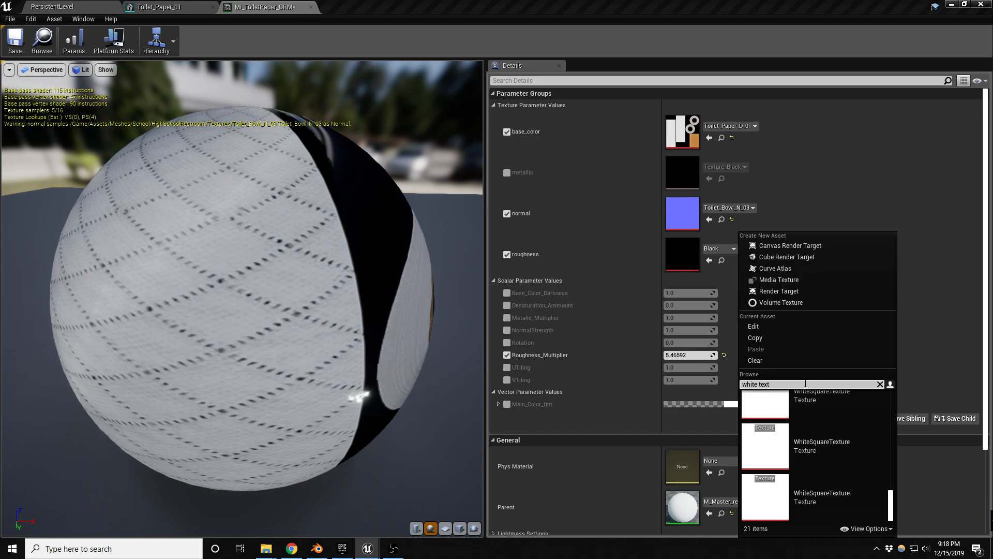
pyautogui.click(807, 445)
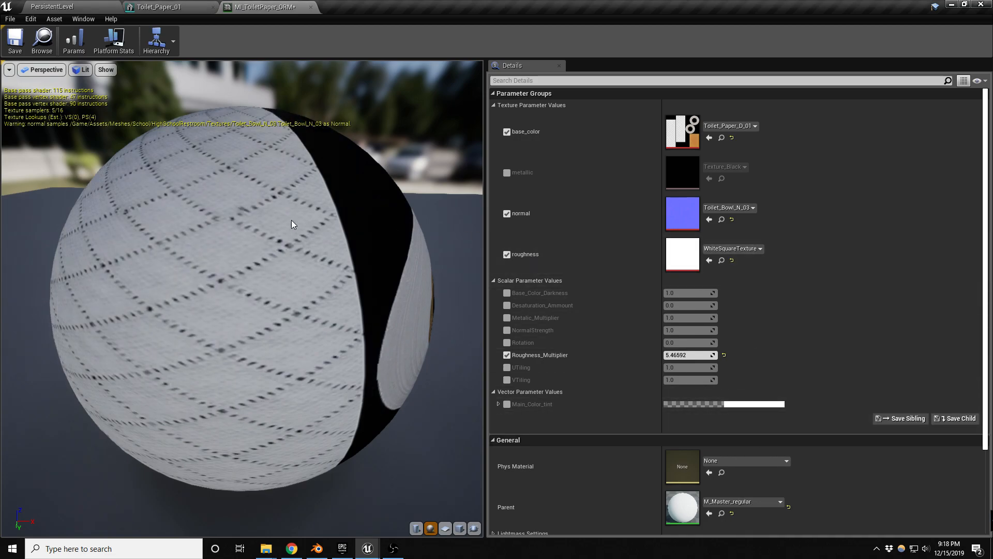
pyautogui.click(15, 41)
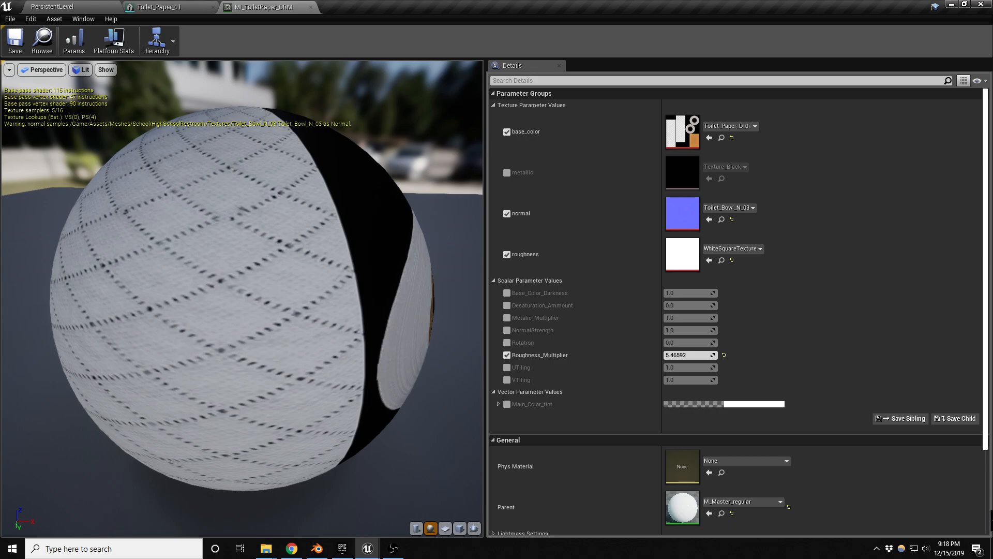
pyautogui.click(709, 220)
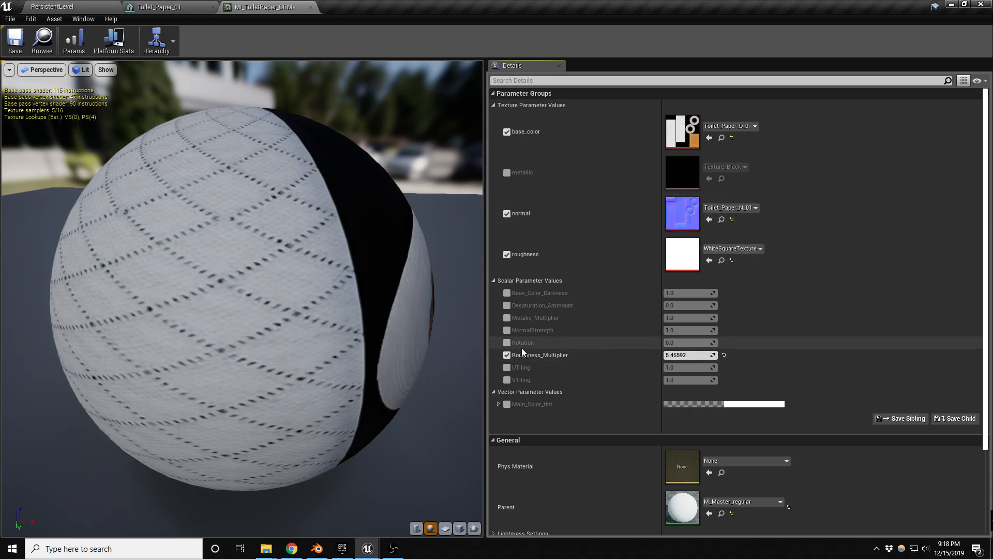
pyautogui.click(311, 7)
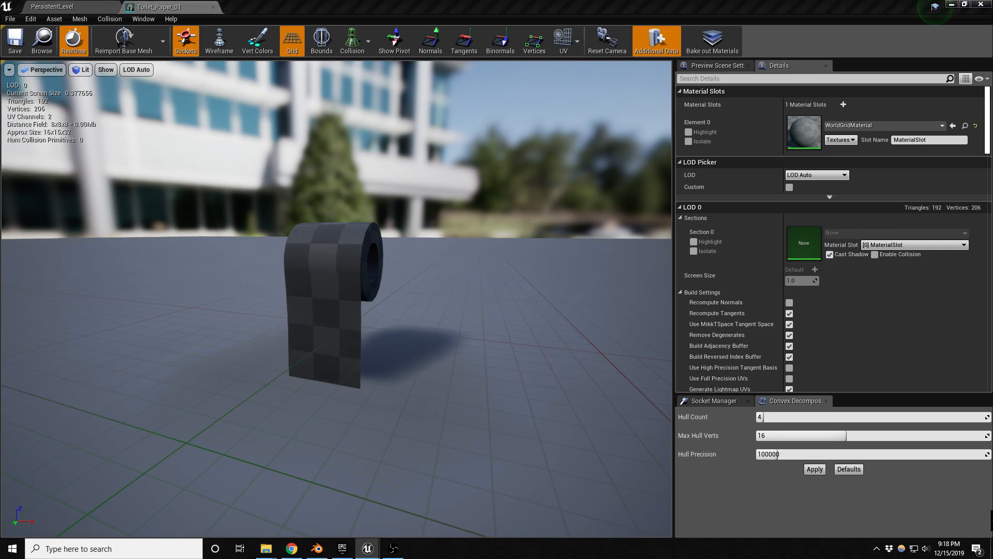
# - Assign the MI_ToiletPaper_ORM material to the Toilet_Paper_01 mesh's material slot and save the mesh
pyautogui.click(953, 127)
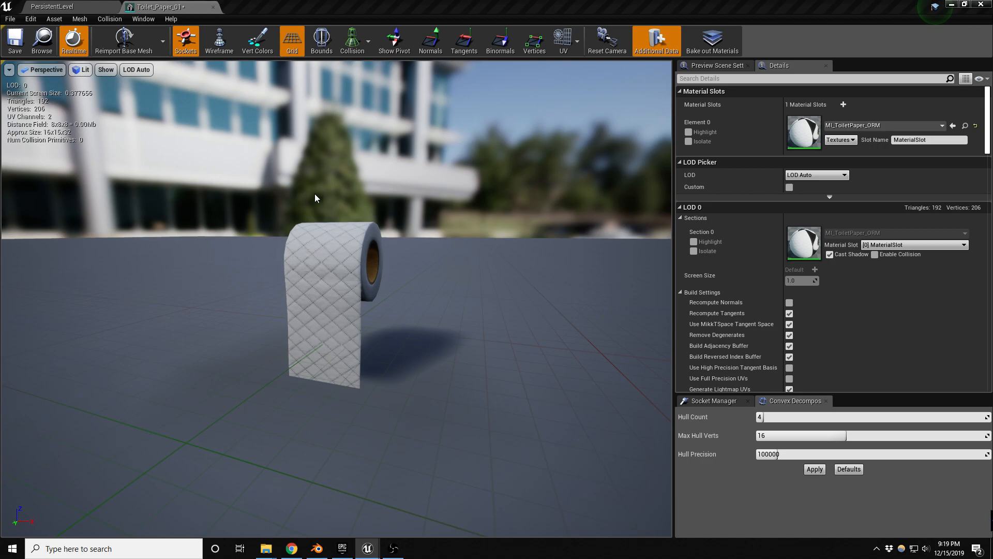
pyautogui.hotkey('ctrl', 'z')
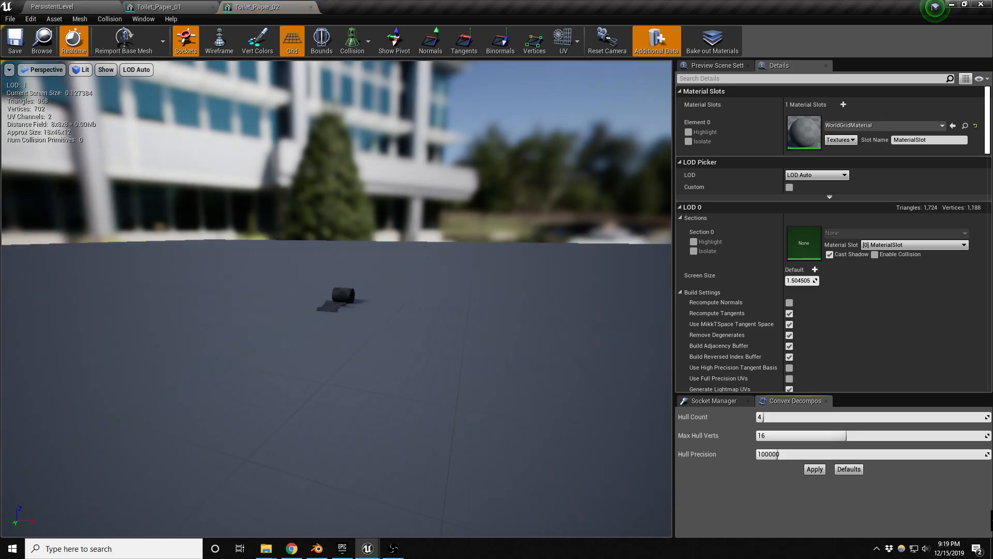
# - Set the second toilet paper material instance's base color to Toilet_Paper_D_02 and normal to Toilet_Paper_N_02, and save it
pyautogui.scroll(10, 348, 309)
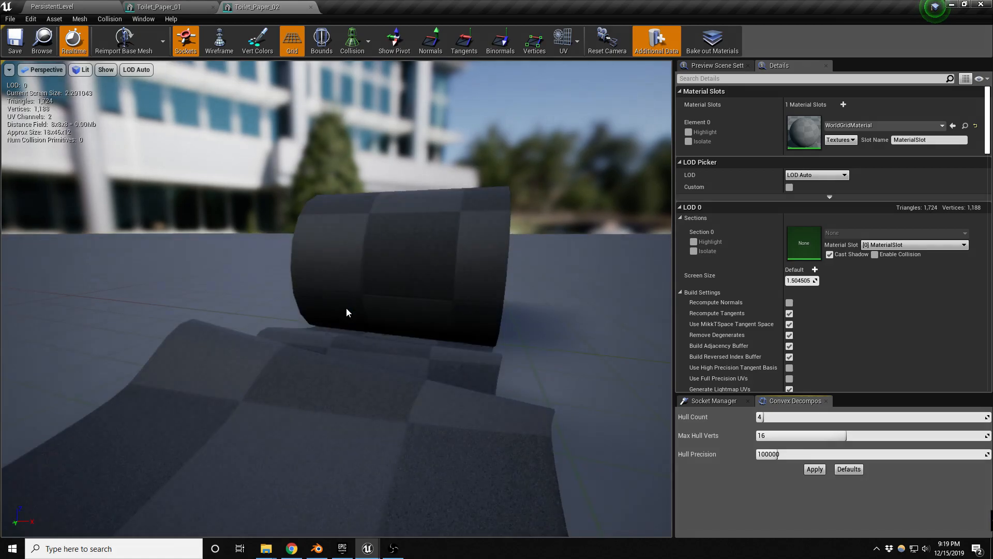
pyautogui.scroll(-10, 346, 308)
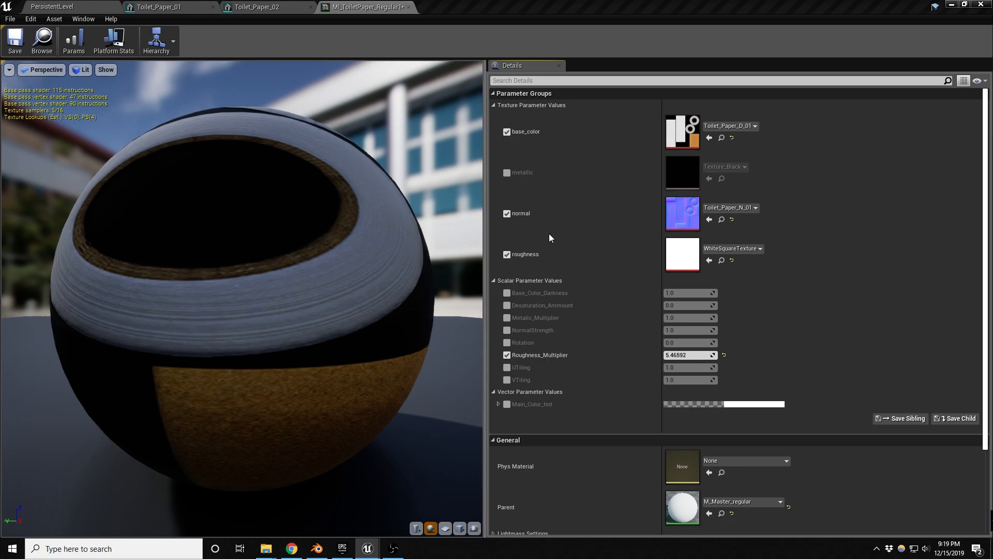
pyautogui.click(709, 138)
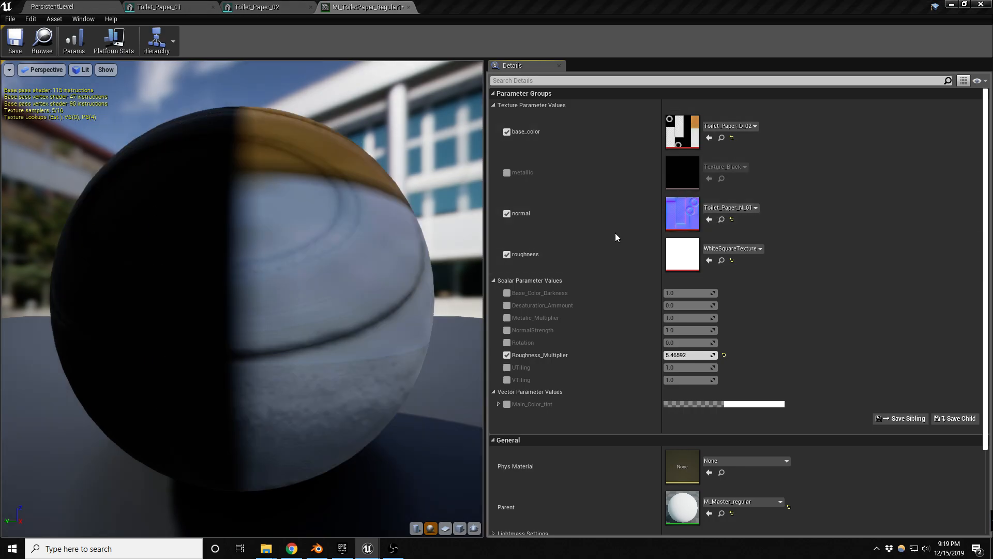
pyautogui.click(709, 220)
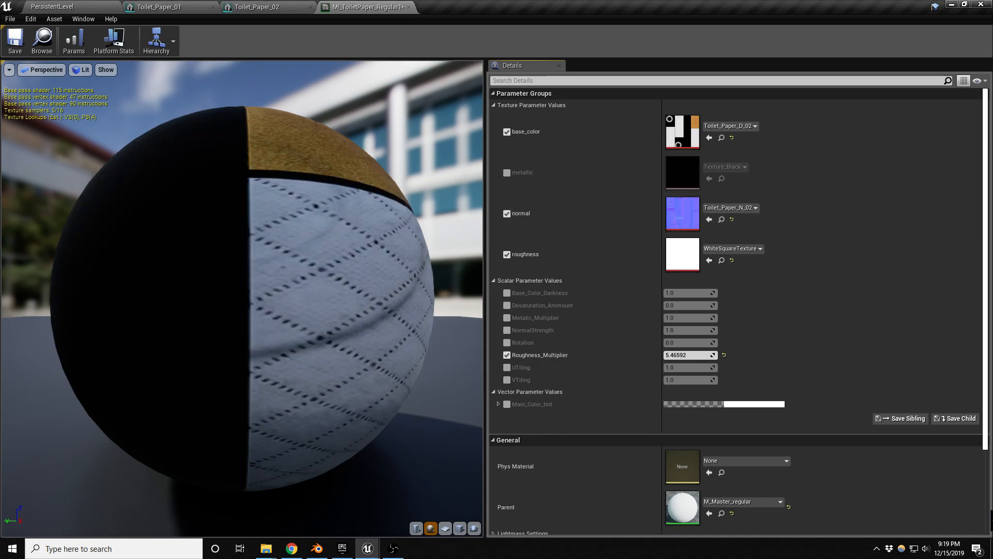
pyautogui.click(15, 40)
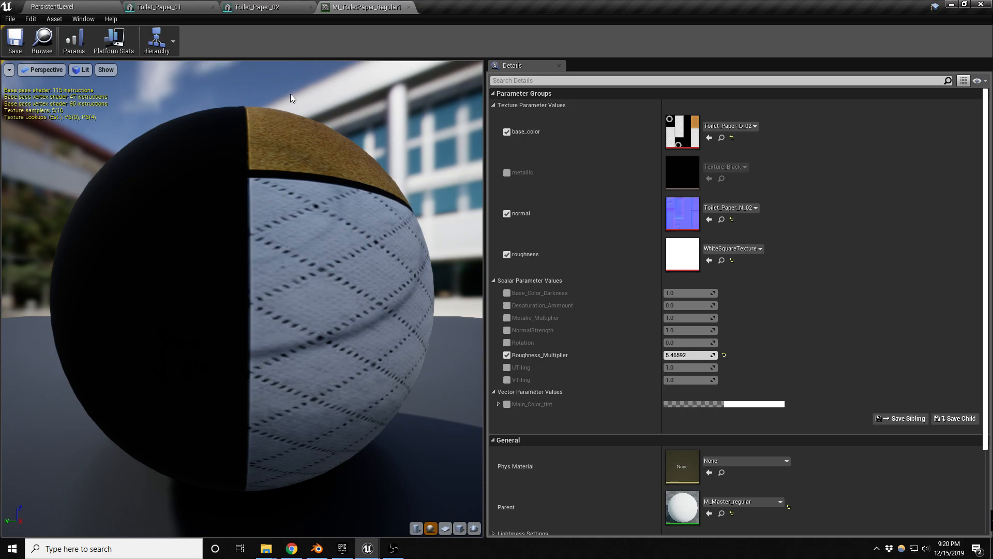
# - Assign MI_ToiletPaper_Regular1 to the Toilet_Paper_02 and Toilet_Paper_03 meshes and save them
pyautogui.click(275, 10)
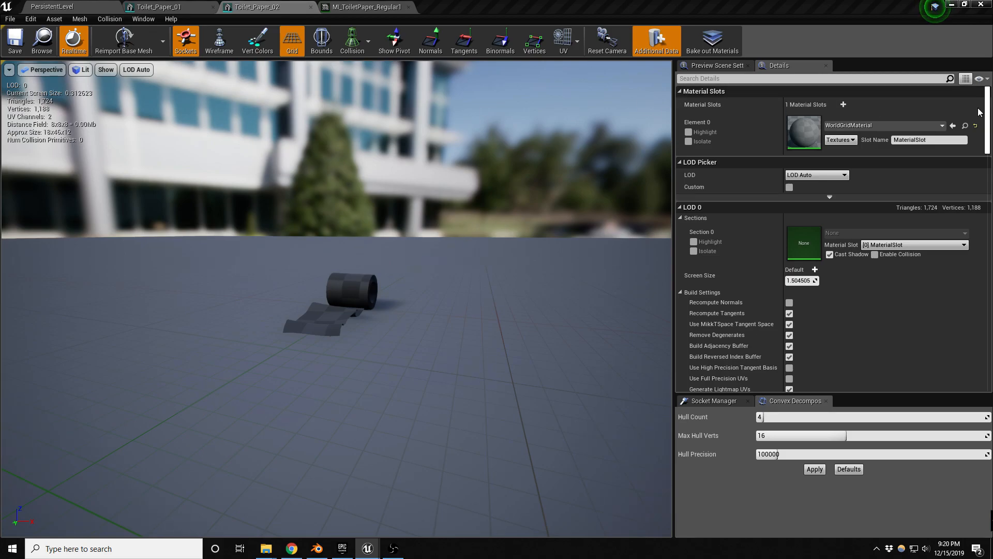
pyautogui.click(951, 128)
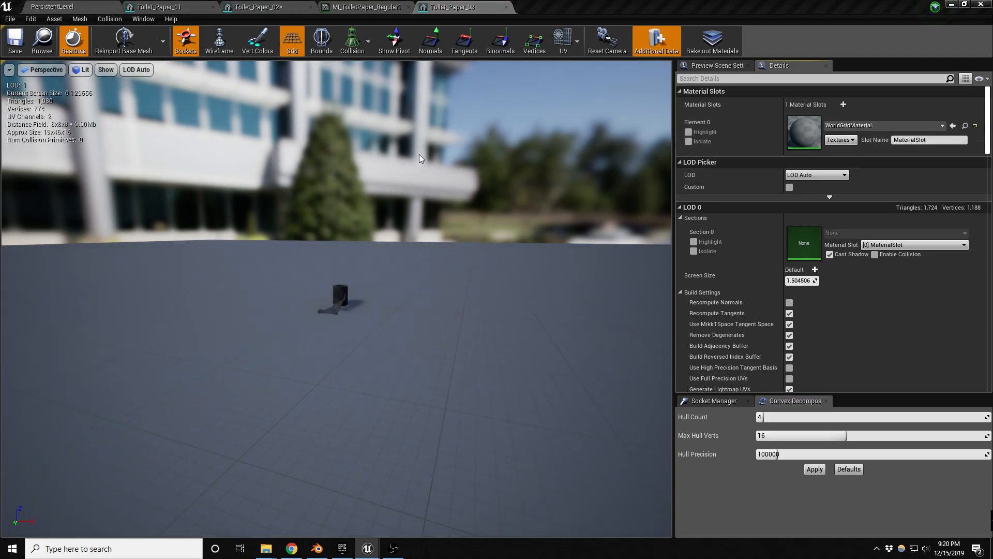
pyautogui.click(953, 127)
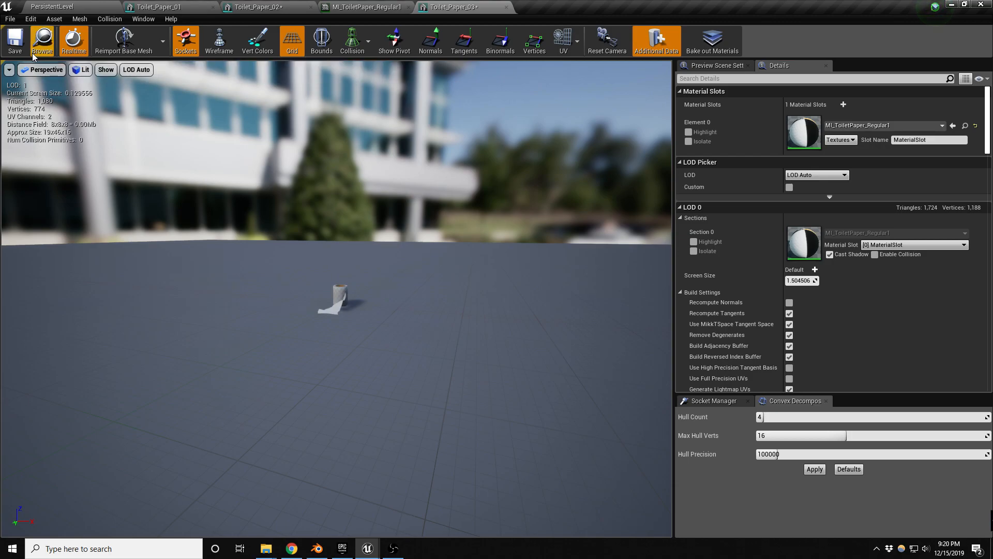
pyautogui.click(15, 41)
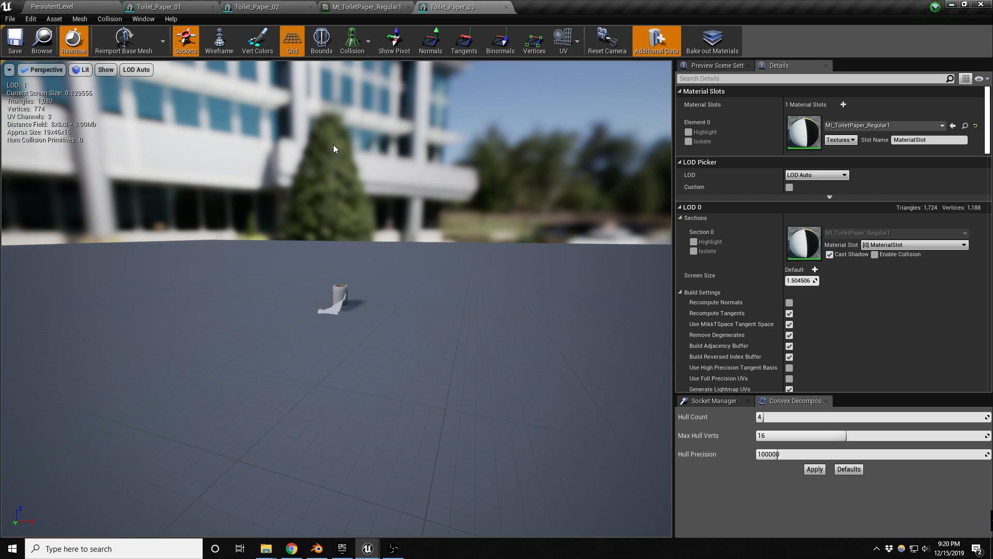
# - Check the material on Toilet_Paper_01 and close the three toilet paper mesh editors
pyautogui.click(187, 7)
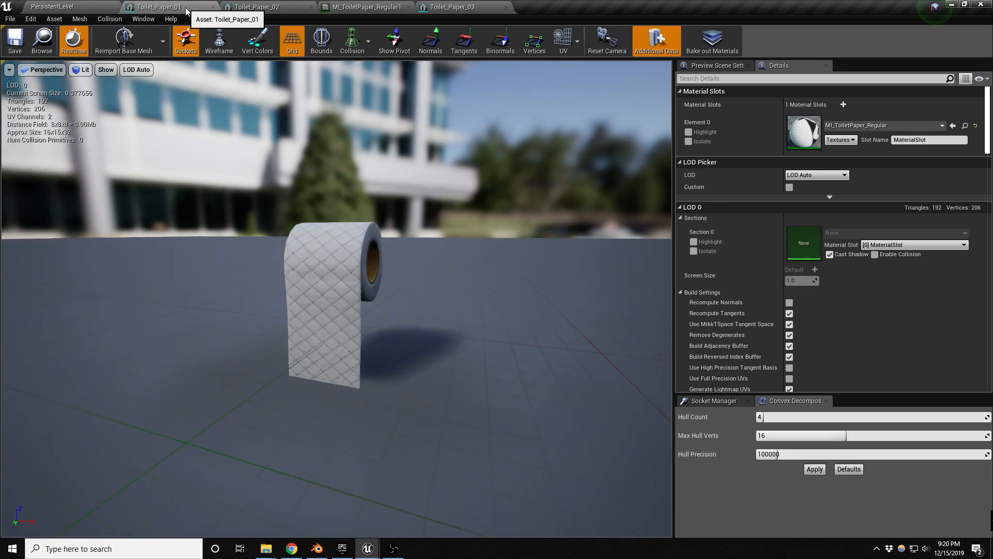
pyautogui.click(213, 7)
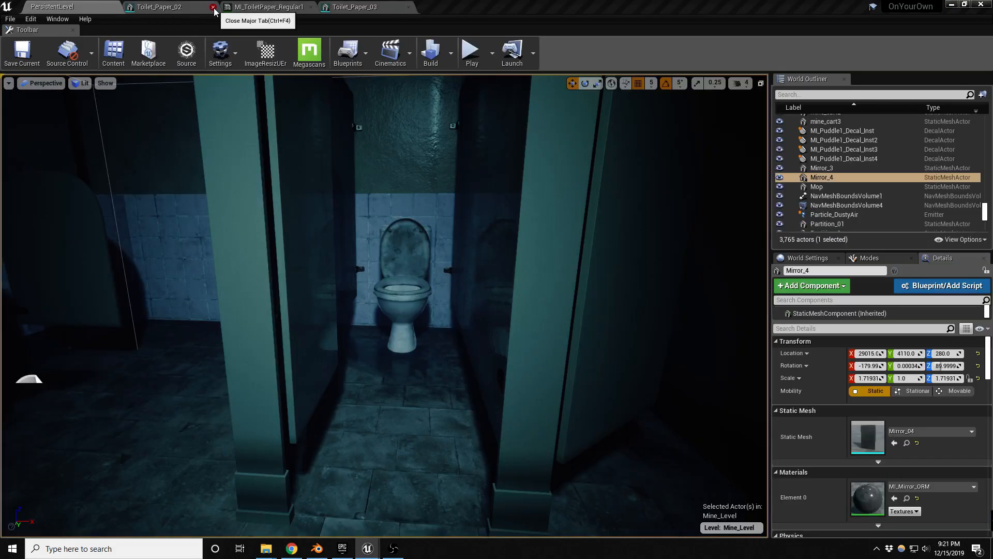
pyautogui.click(214, 7)
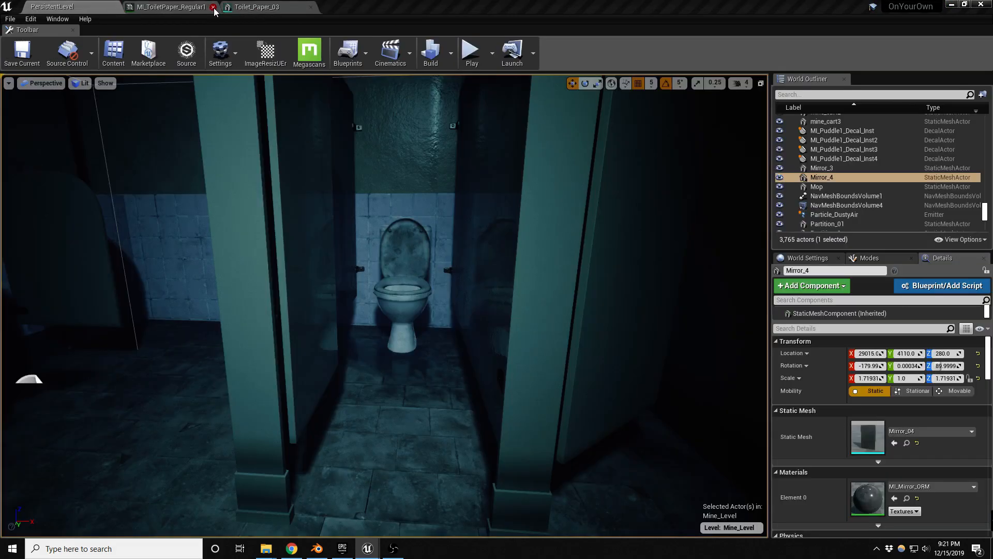
pyautogui.click(311, 8)
# - Place Toilet_Paper_03 on the stall floor just right of the toilet and scale it down slightly
pyautogui.moveTo(1, 311); pyautogui.dragTo(439, 351)
pyautogui.press('e')
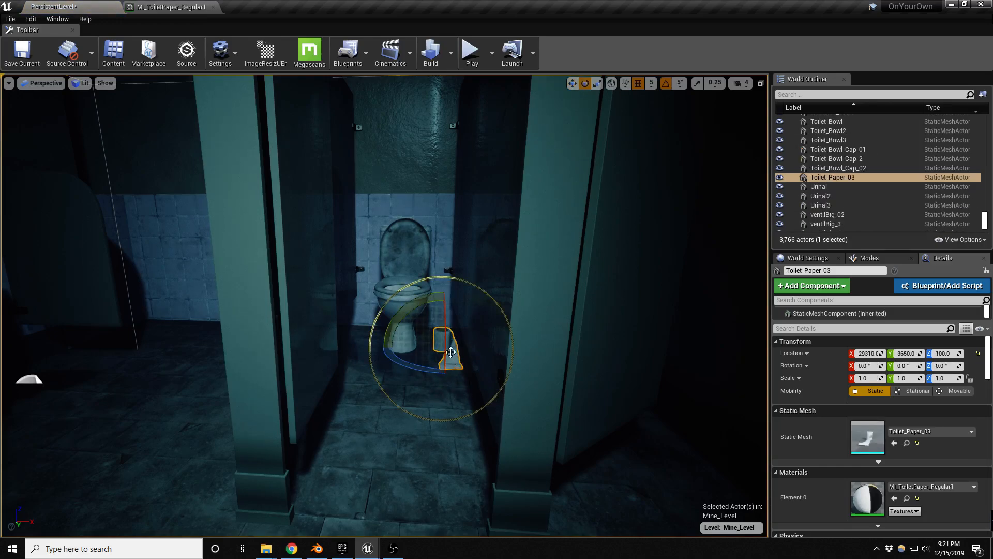
pyautogui.press('r')
pyautogui.moveTo(443, 357); pyautogui.dragTo(437, 369)
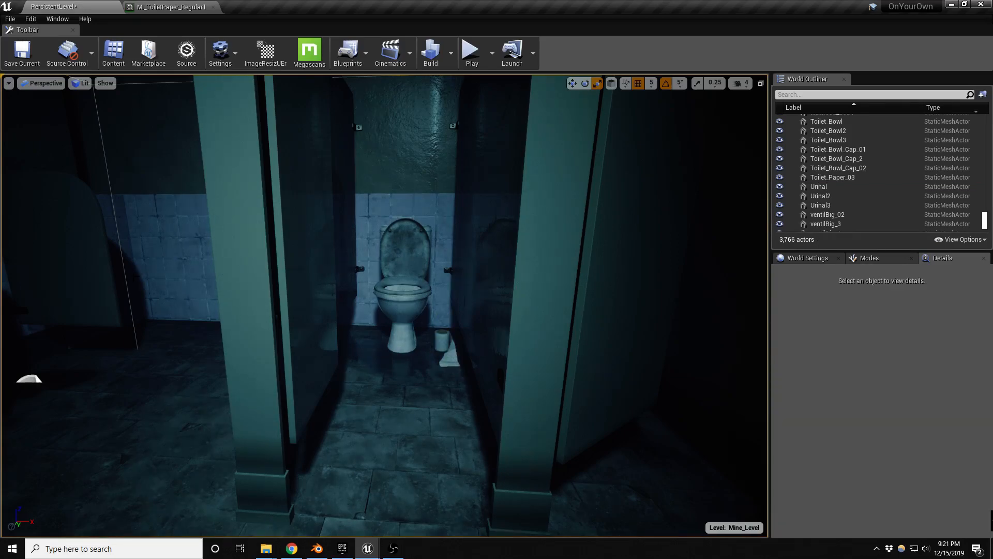
# - Place Toilet_Paper_02 on the stall floor in front of the other roll, against the partition, and save the level
pyautogui.moveTo(1, 382); pyautogui.dragTo(533, 437)
pyautogui.press('w')
pyautogui.moveTo(488, 398); pyautogui.dragTo(513, 382)
pyautogui.press('Escape')
pyautogui.moveTo(395, 400); pyautogui.dragTo(367, 396, button='right')
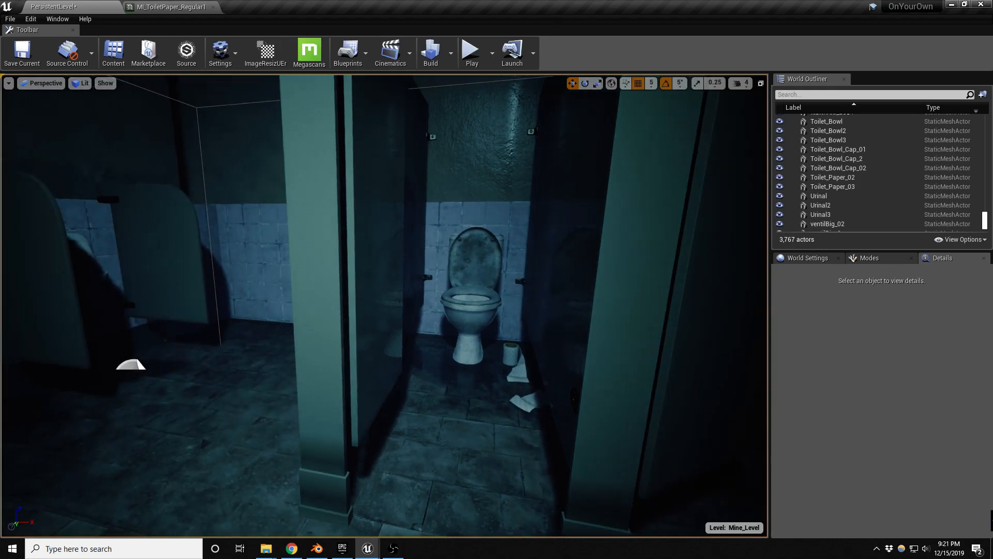
pyautogui.hotkey('ctrl', 's')
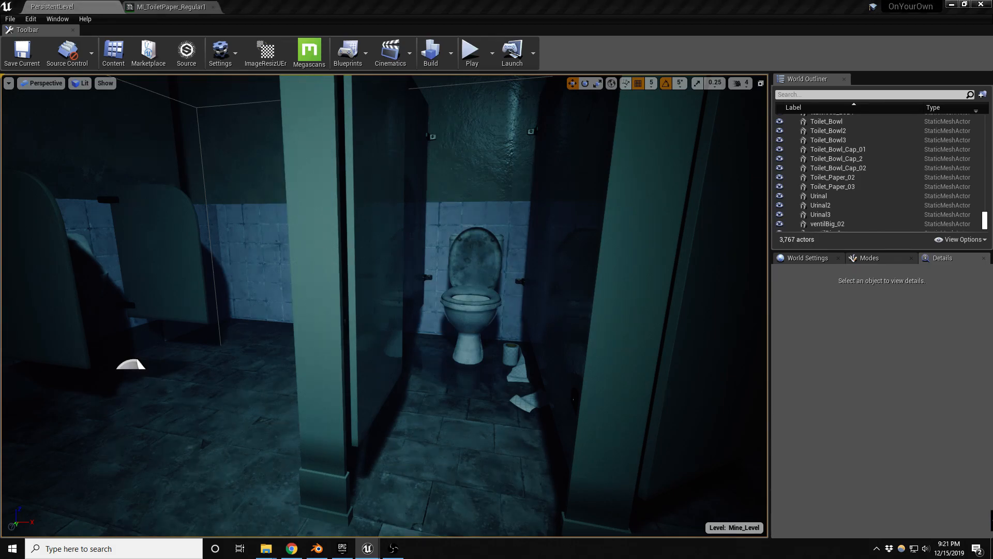
pyautogui.moveTo(281, 317); pyautogui.dragTo(178, 311, button='right')
pyautogui.press('s')
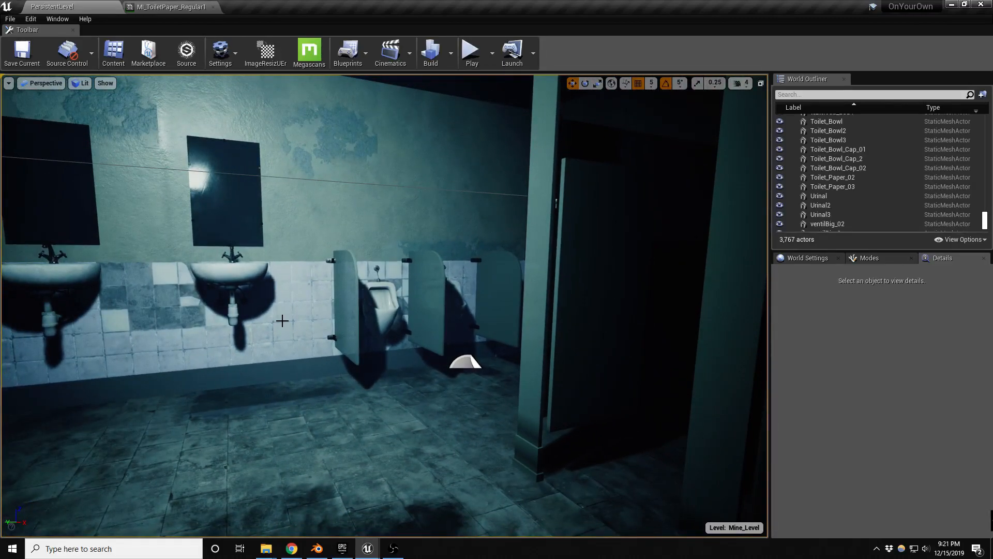
# - Paint over the upper wall panel around the mirror next to the urinals, deselect it, and save the level
pyautogui.click(203, 133)
pyautogui.press('s')
pyautogui.moveTo(240, 122); pyautogui.dragTo(214, 120, button='right')
pyautogui.hotkey('shift', '2')
pyautogui.moveTo(256, 136); pyautogui.dragTo(235, 166)
pyautogui.press('s')
pyautogui.moveTo(296, 139); pyautogui.dragTo(296, 137, button='right')
pyautogui.hotkey('shift', '1')
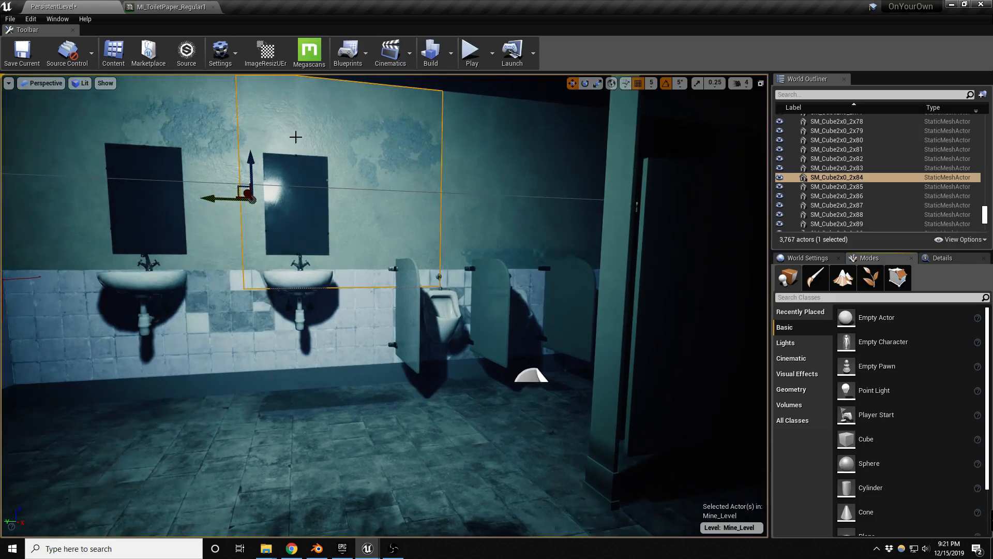
pyautogui.press('Escape')
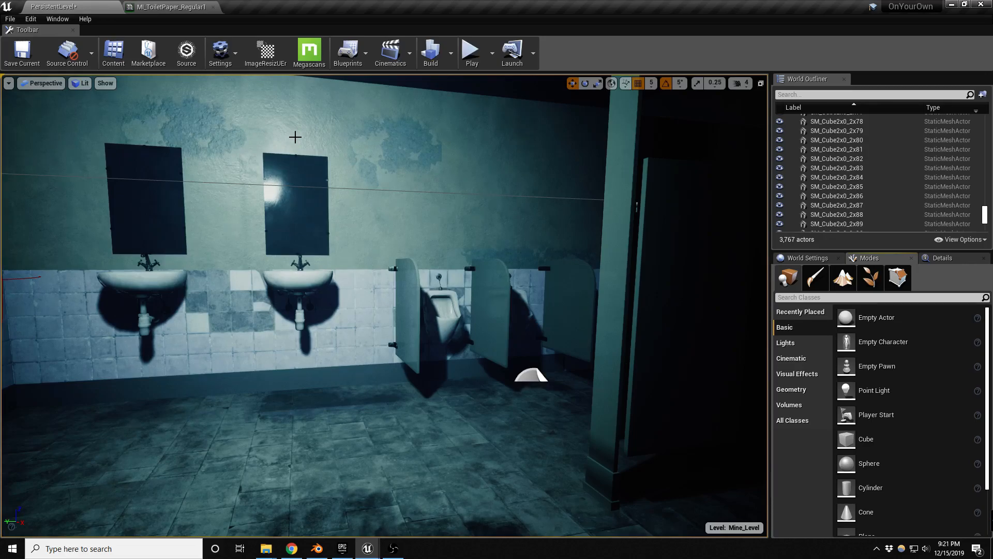
pyautogui.moveTo(371, 216); pyautogui.dragTo(358, 239, button='right')
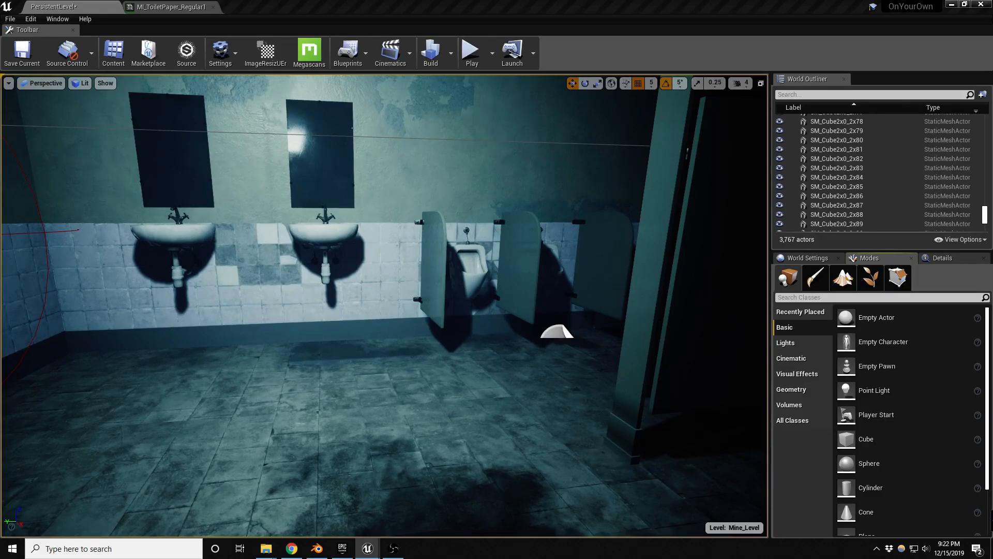
pyautogui.moveTo(278, 199); pyautogui.dragTo(277, 217, button='right')
pyautogui.hotkey('ctrl', 's')
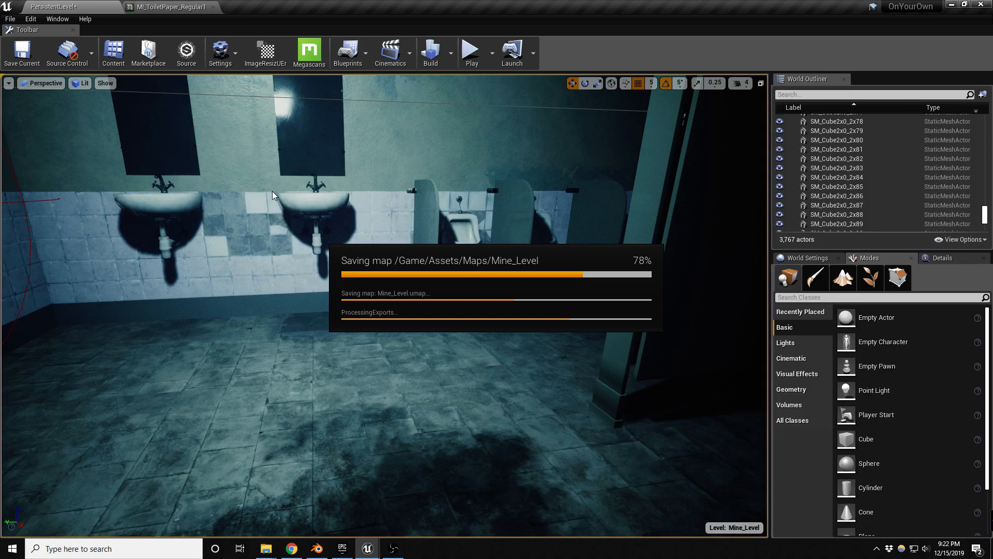
# - Open the EmptyLevel_AI_test level
pyautogui.click(10, 19)
pyautogui.click(30, 50)
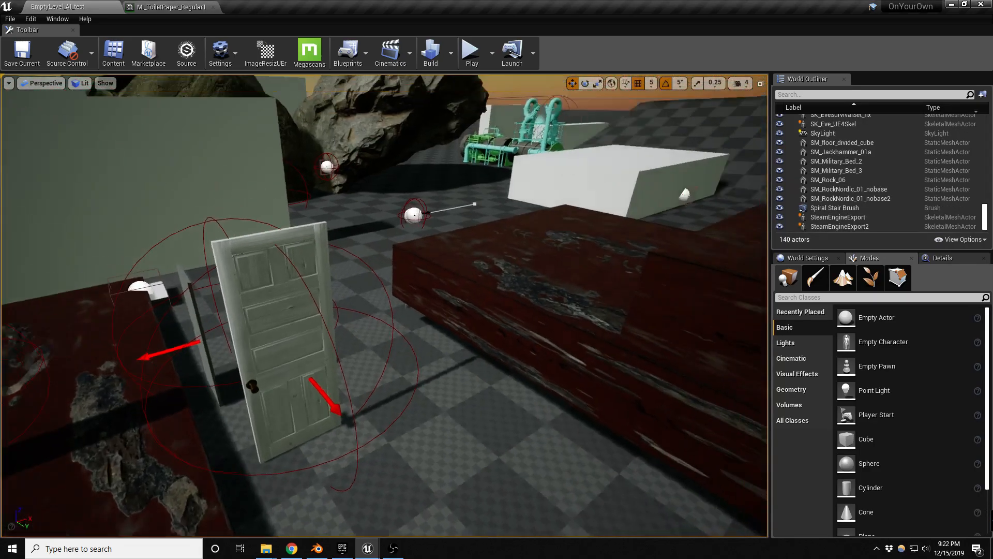
pyautogui.moveTo(552, 368); pyautogui.dragTo(589, 353, button='right')
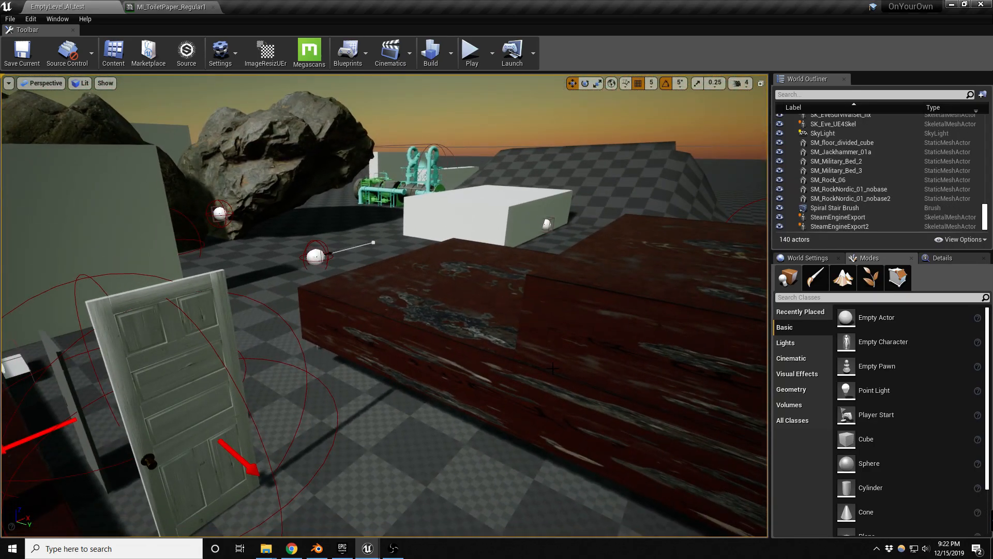
# - Play-test the level by walking past the round bunker door up to the standing NPC, and end the session
pyautogui.hotkey('alt', 'p')
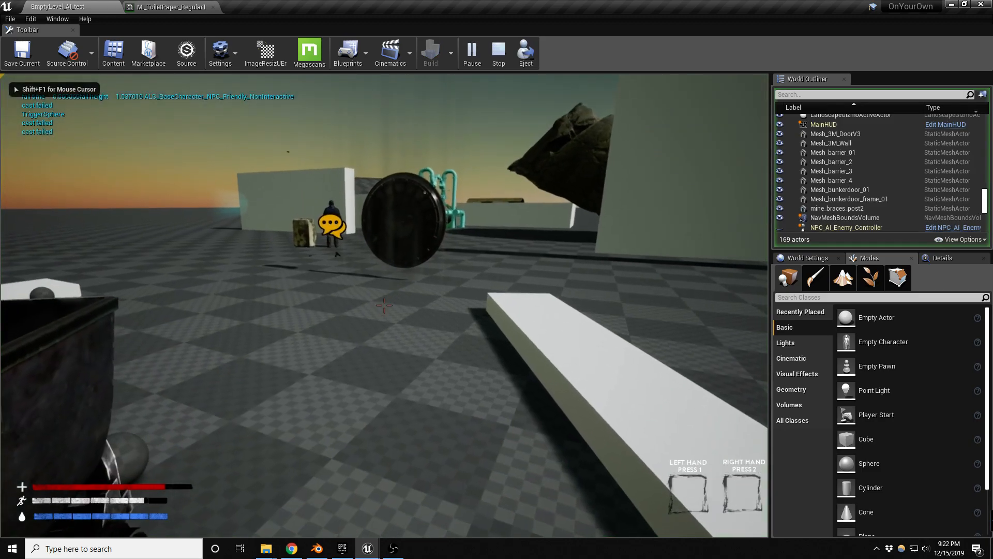
pyautogui.press('w')
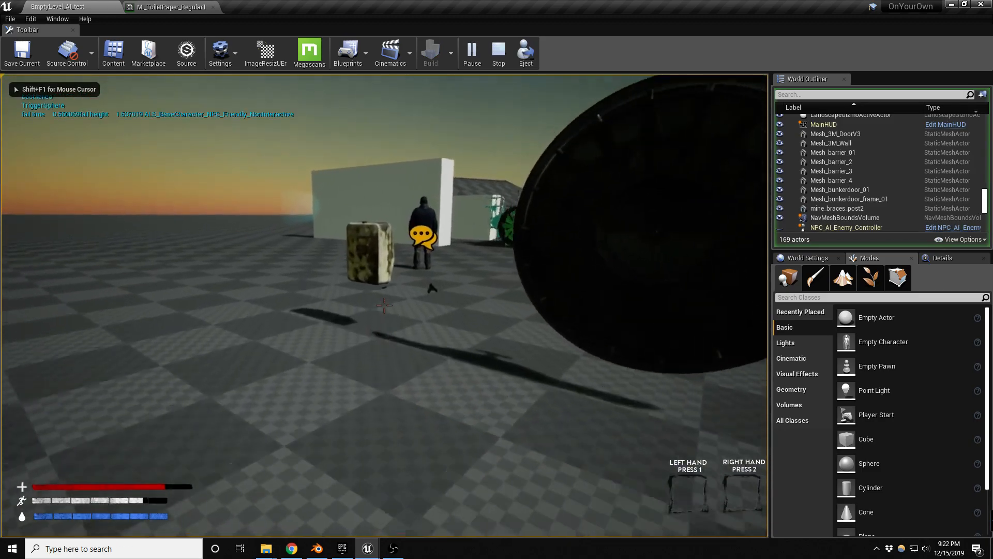
pyautogui.press('w')
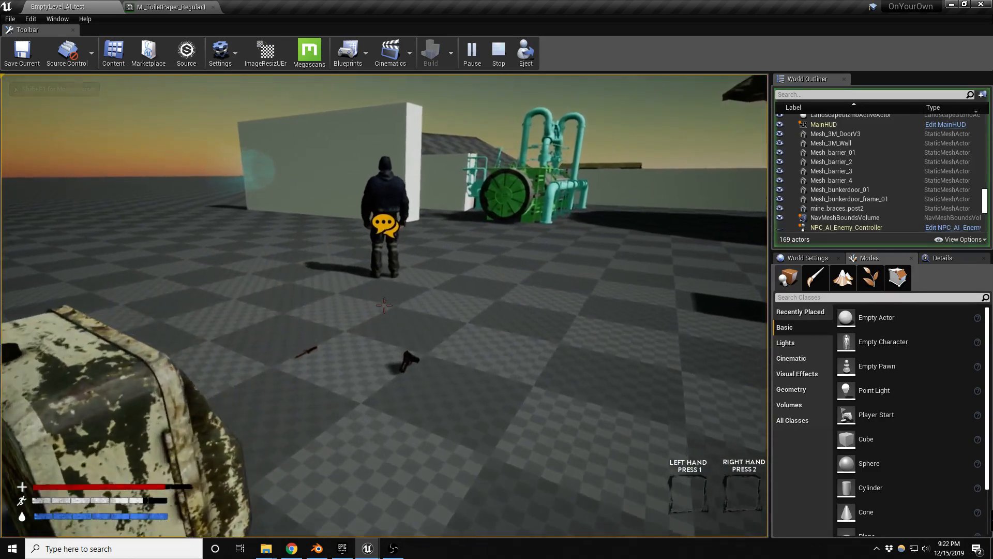
pyautogui.press('w')
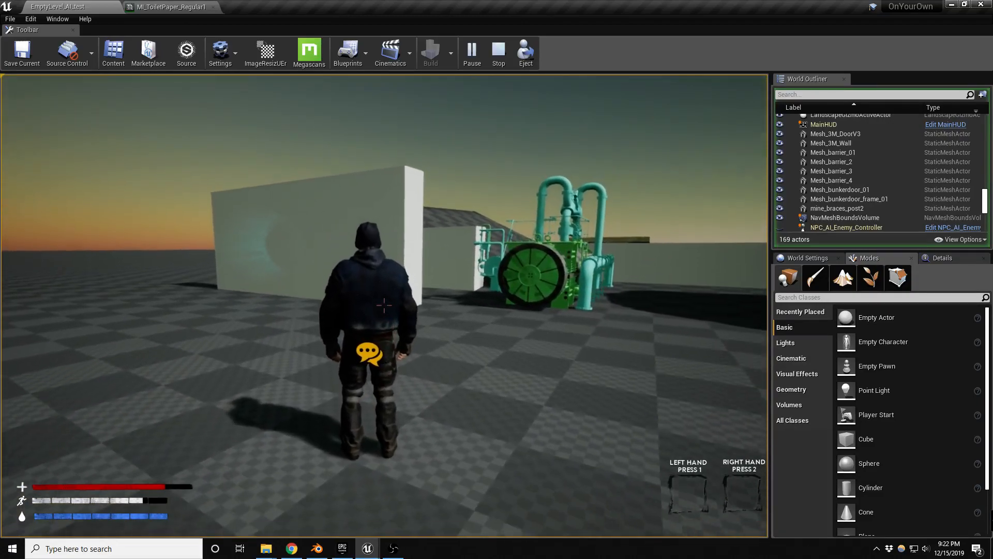
pyautogui.press('w')
pyautogui.press('s')
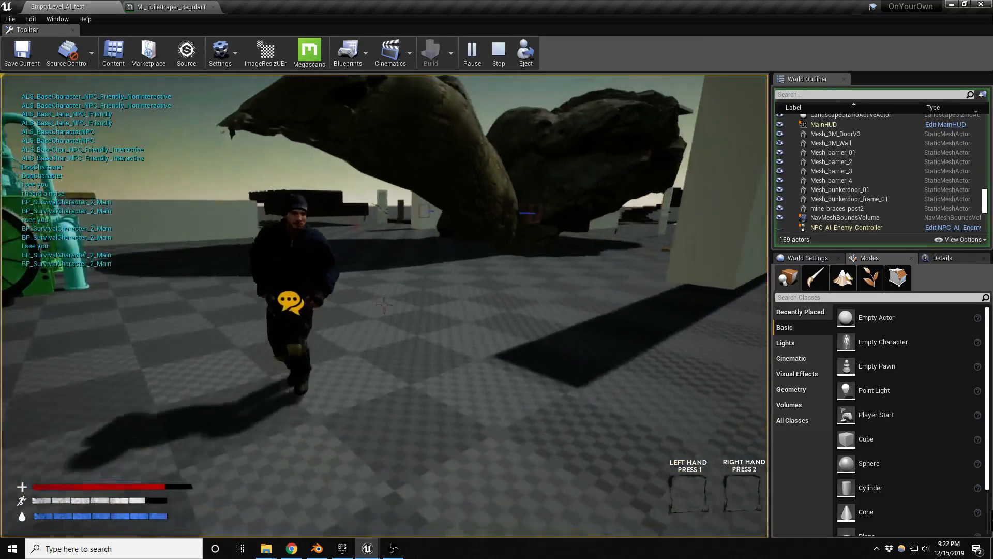
pyautogui.press('Escape')
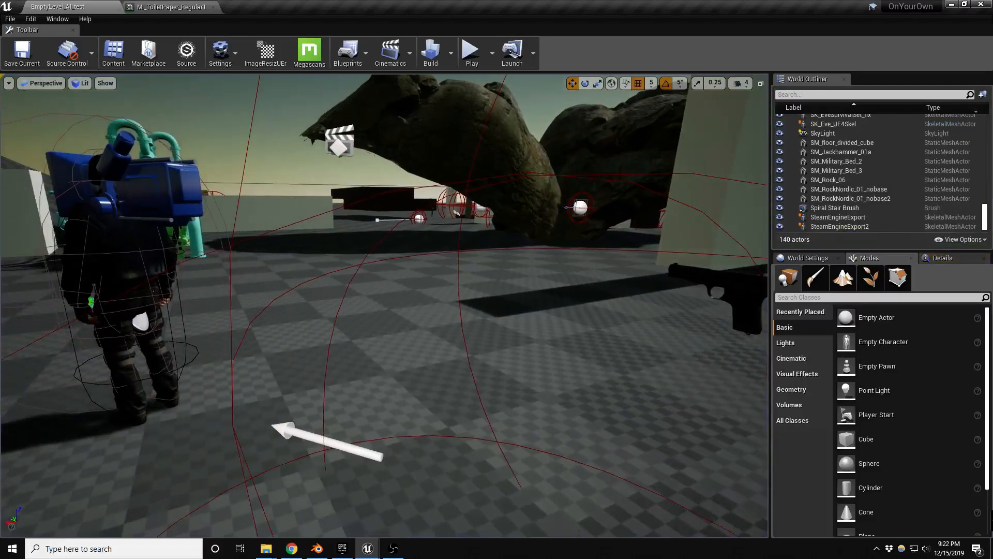
# - Play the level again, walk around the bunker door to the NPC from behind, and take him down
pyautogui.hotkey('alt', 'p')
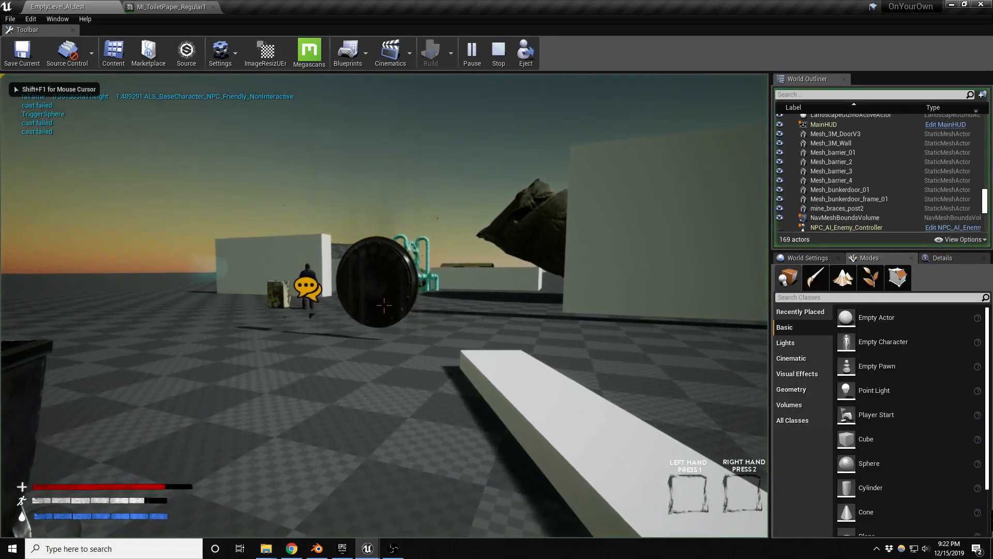
pyautogui.press('w')
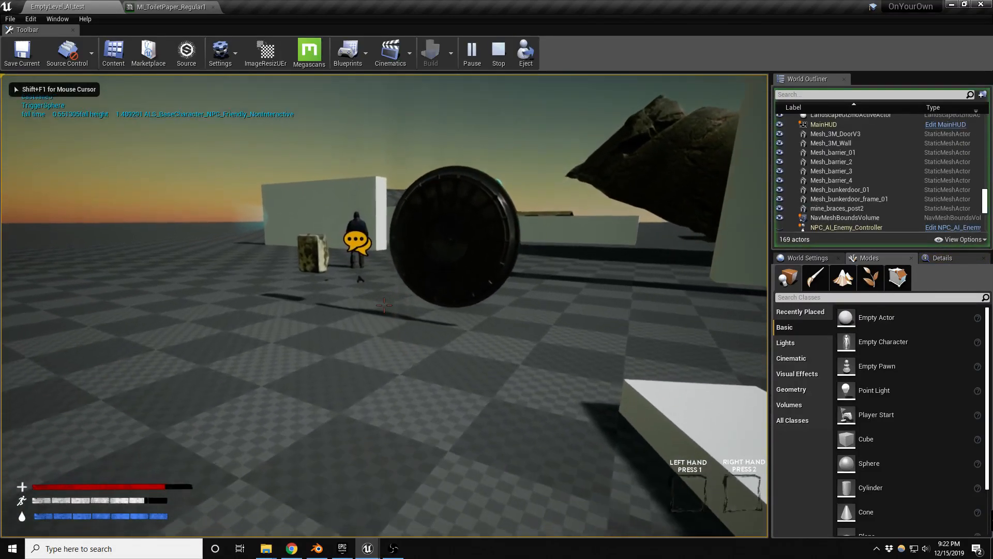
pyautogui.press('w')
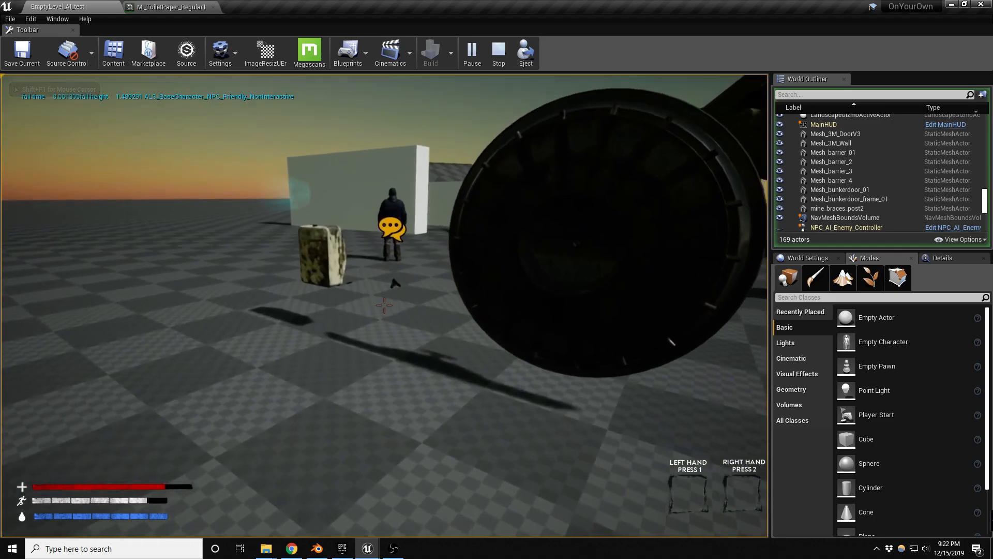
pyautogui.press('d')
pyautogui.press('d')
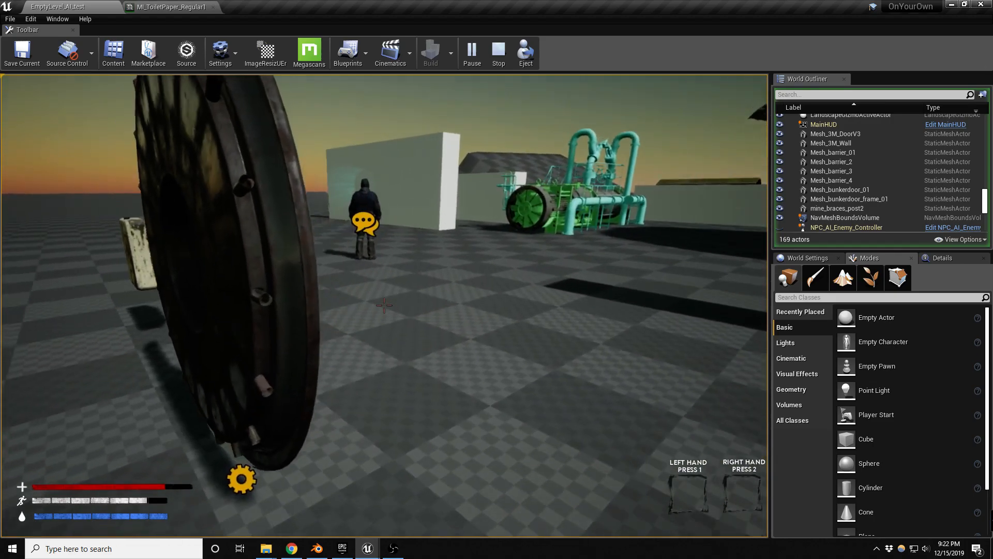
pyautogui.press('w')
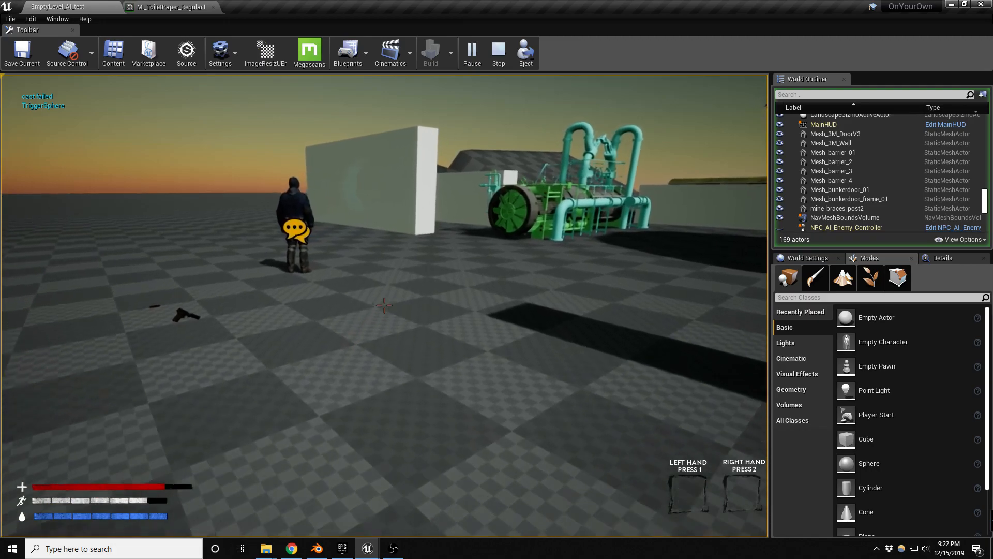
pyautogui.press('w')
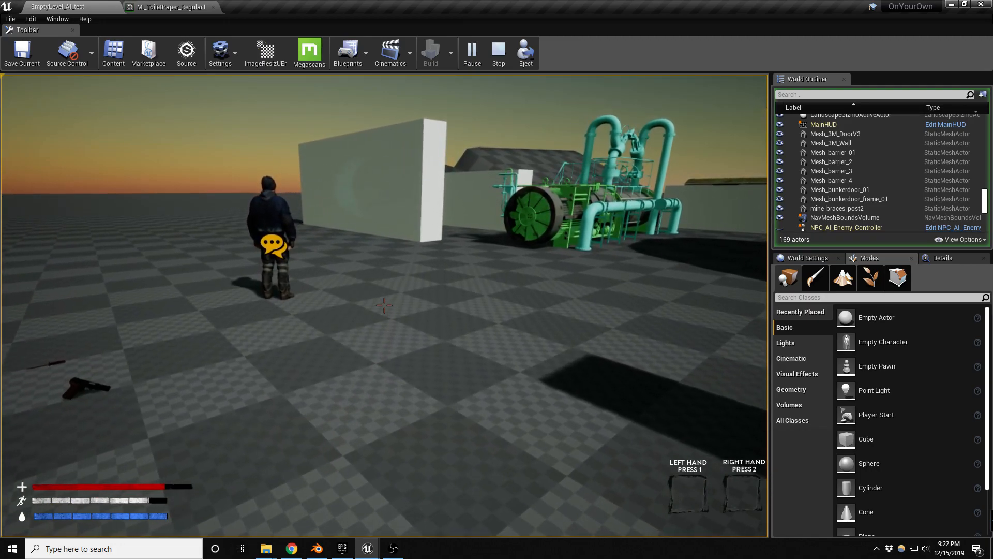
pyautogui.press('w')
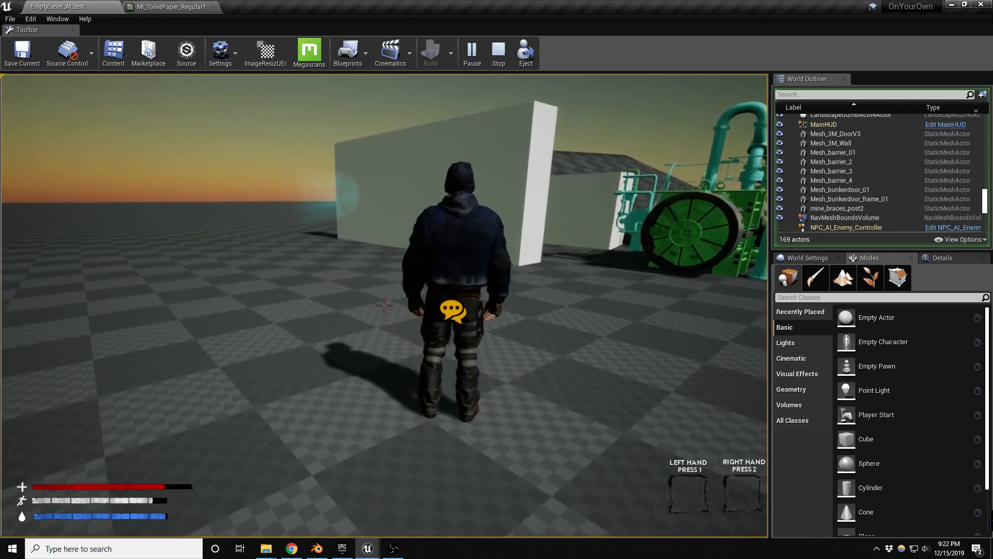
pyautogui.press('w')
pyautogui.press('e')
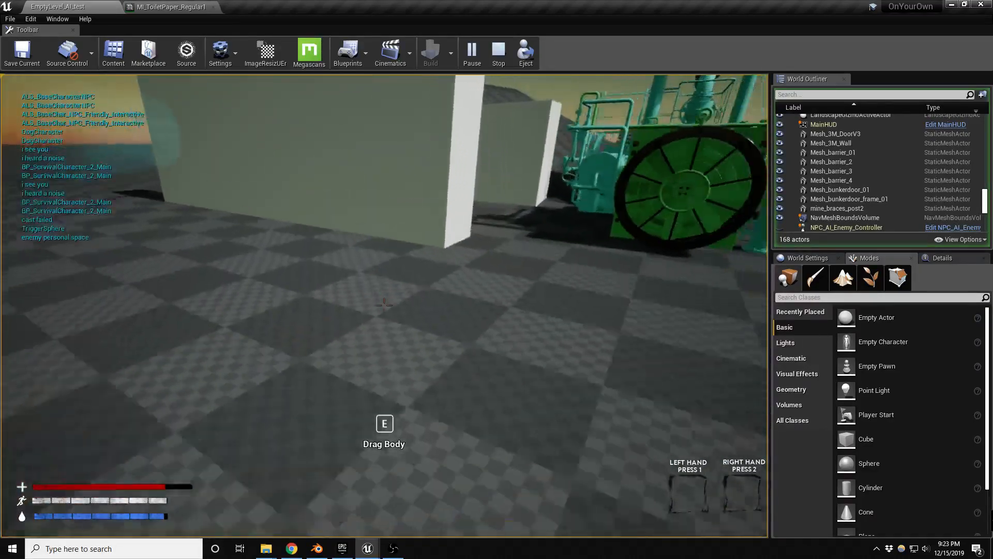
# - Test the body interaction by picking up the NPC's body and dragging it backwards across the floor
pyautogui.press('e')
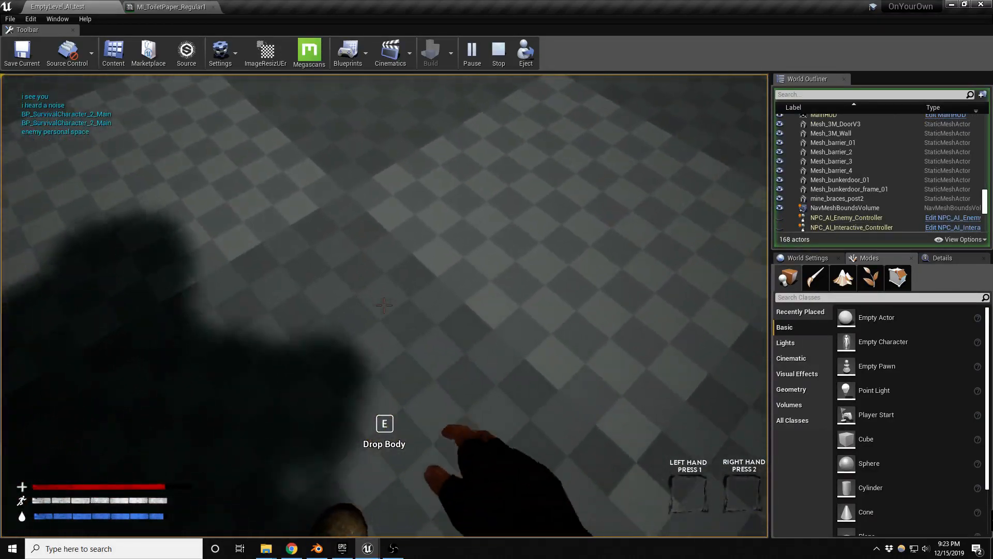
pyautogui.press('s')
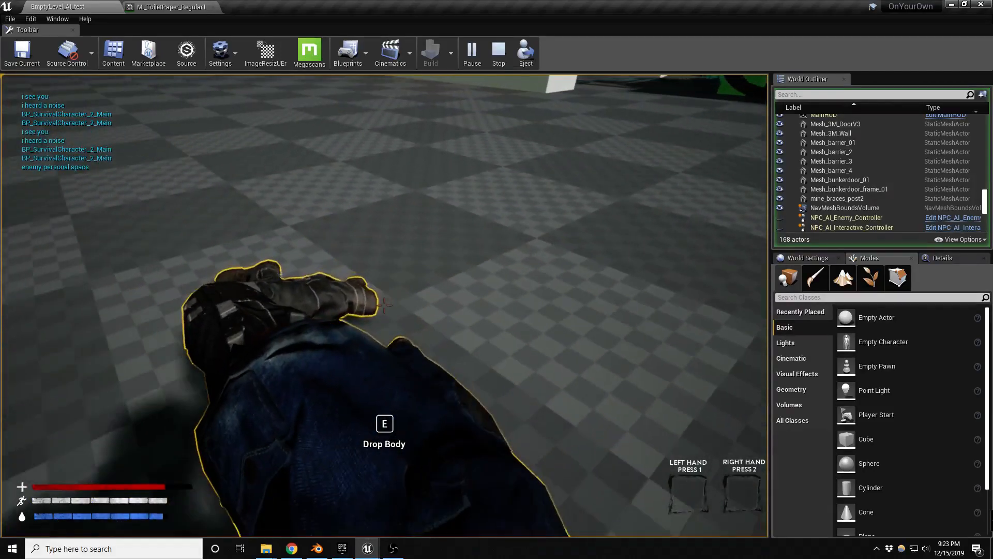
pyautogui.press('s')
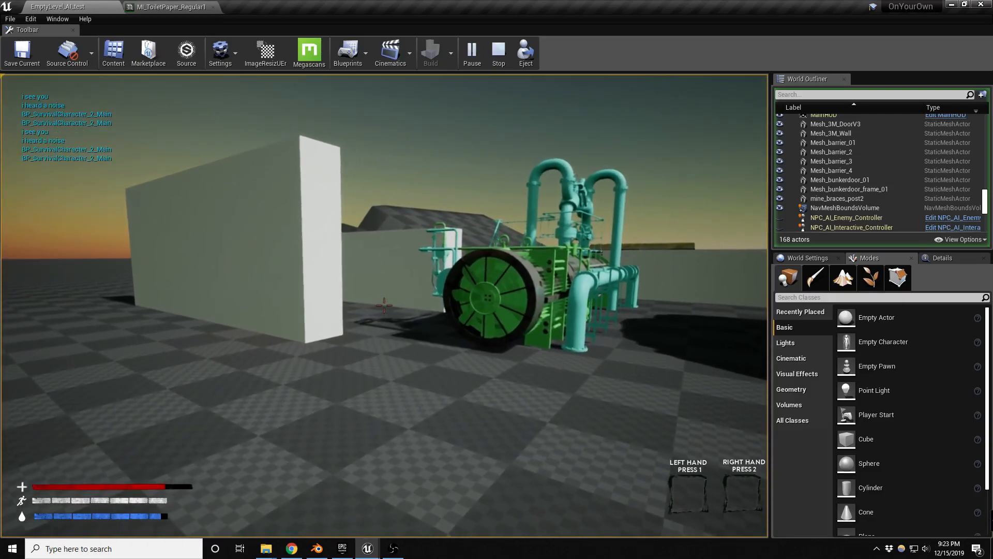
# - Walk past the white walls to the brick wall with the hole and end the play session
pyautogui.press('w')
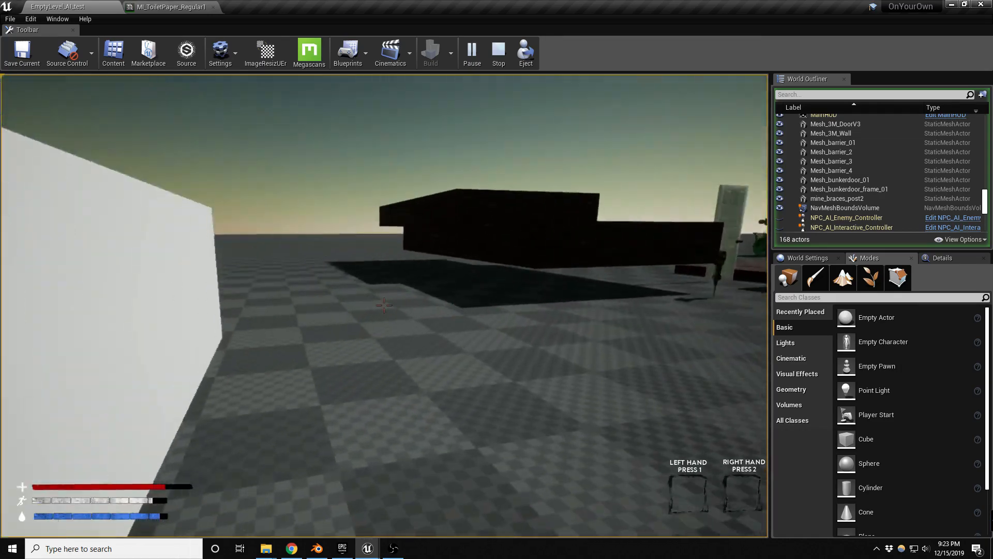
pyautogui.press('w')
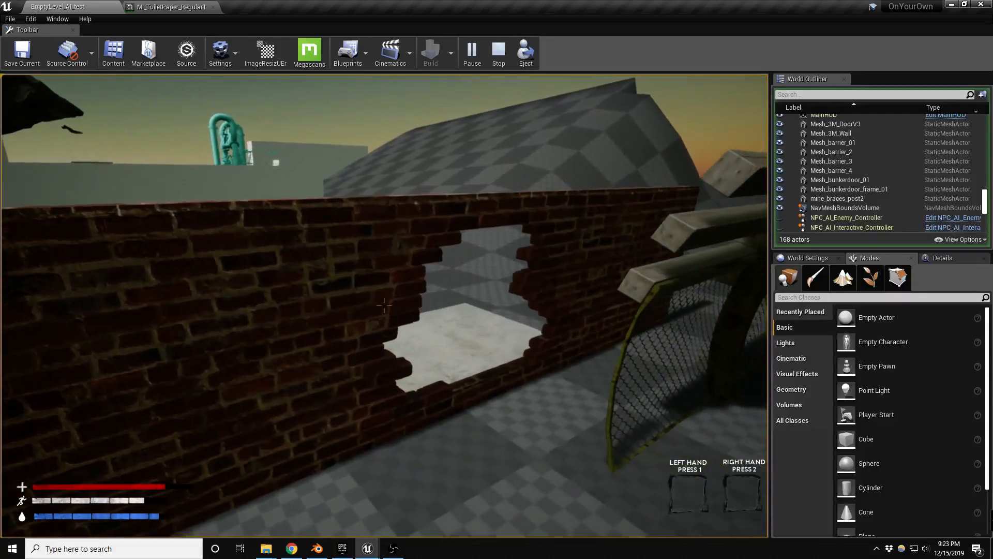
pyautogui.press('Escape')
# - Delete the duplicate brick wall BP_BrickWall_Outer2 sunk into the floor below BP_BrickWall_Outer
pyautogui.click(467, 370)
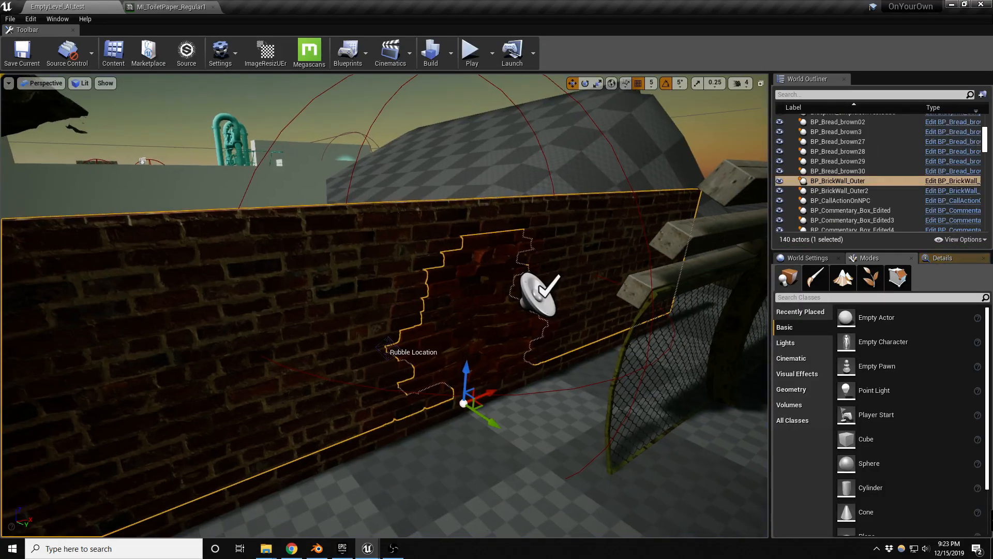
pyautogui.moveTo(467, 370); pyautogui.dragTo(424, 386, button='right')
pyautogui.press('s')
pyautogui.keyDown('ctrl'); pyautogui.click(559, 410); pyautogui.keyUp('ctrl')
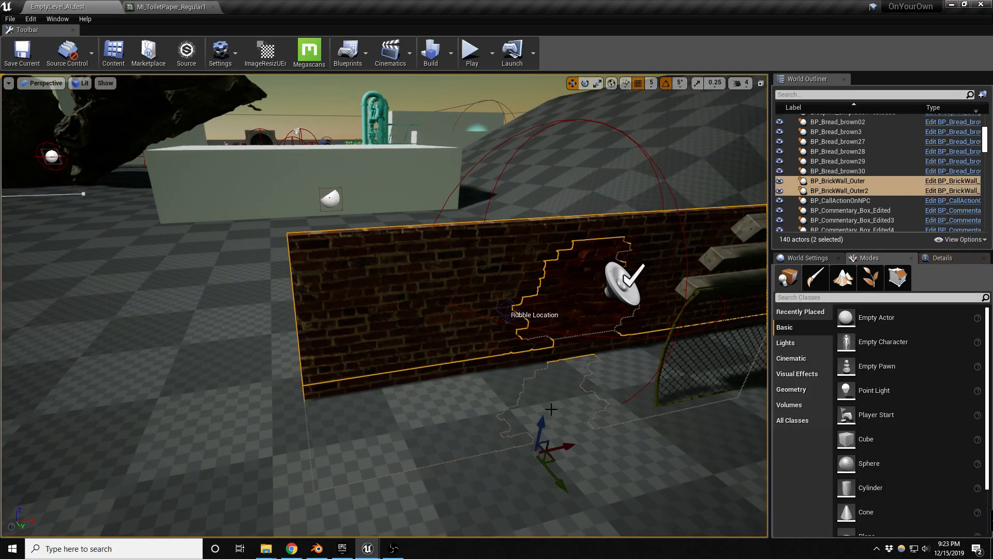
pyautogui.click(456, 371)
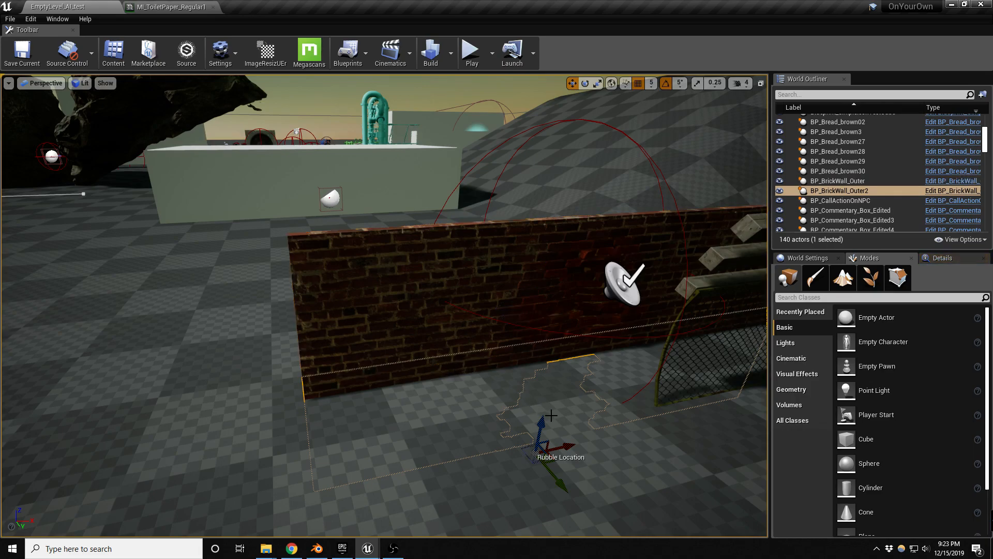
pyautogui.press('Delete')
# - Select the mine_braces_post2 arch beside the remaining brick wall and move it across the floor
pyautogui.click(572, 307)
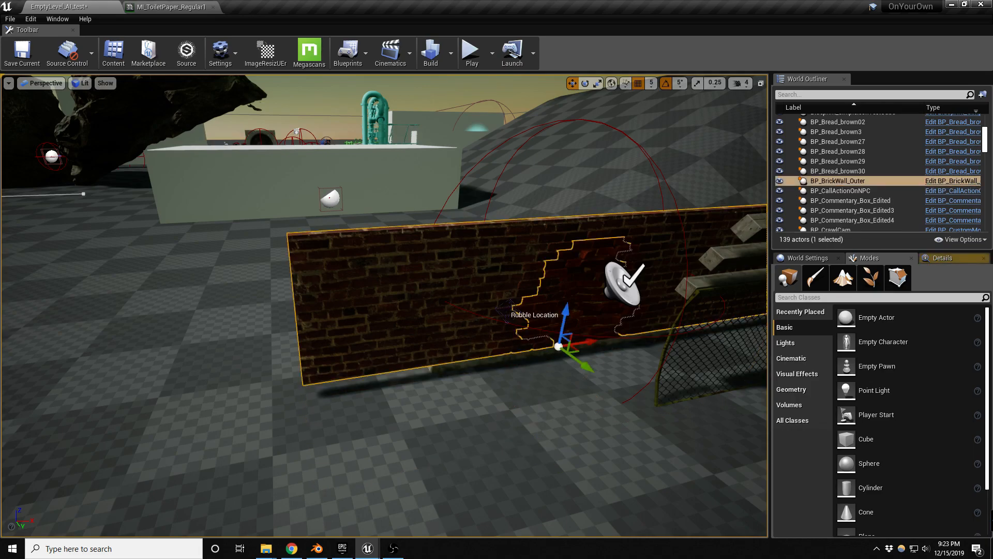
pyautogui.keyDown('ctrl'); pyautogui.click(572, 304); pyautogui.keyUp('ctrl')
pyautogui.moveTo(588, 343)
pyautogui.mouseDown()
pyautogui.moveTo(236, 372)
pyautogui.moveTo(583, 324)
pyautogui.mouseUp()
pyautogui.moveTo(583, 324); pyautogui.dragTo(657, 301, button='right')
pyautogui.click(469, 394)
pyautogui.moveTo(538, 436); pyautogui.dragTo(560, 433, button='right')
pyautogui.moveTo(569, 480); pyautogui.dragTo(684, 395)
pyautogui.click(496, 331)
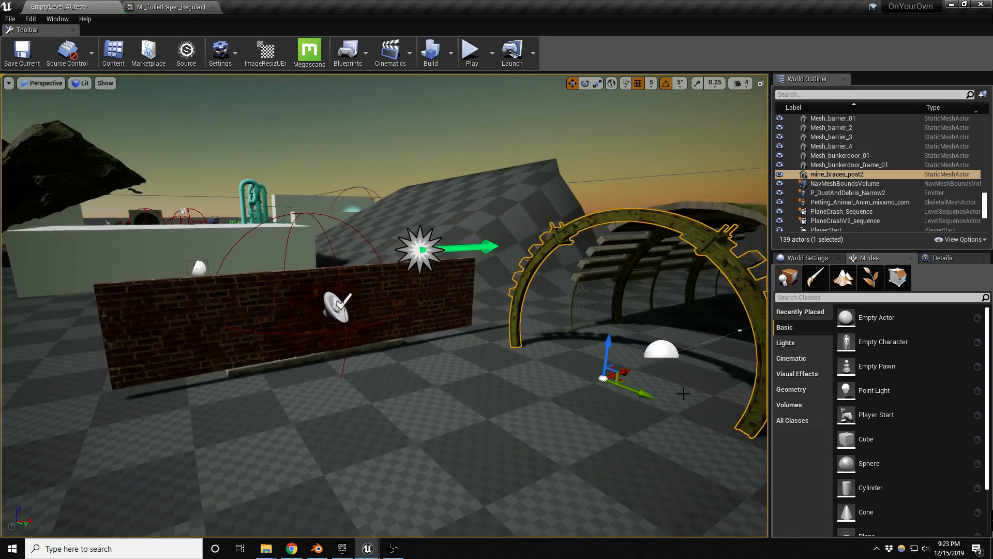
pyautogui.moveTo(624, 373); pyautogui.dragTo(677, 354)
# - Start a play session beside the mine cart and push the cart forward between the two low white walls
pyautogui.moveTo(678, 354); pyautogui.dragTo(468, 371, button='right')
pyautogui.press('w')
pyautogui.moveTo(546, 367); pyautogui.dragTo(628, 345, button='right')
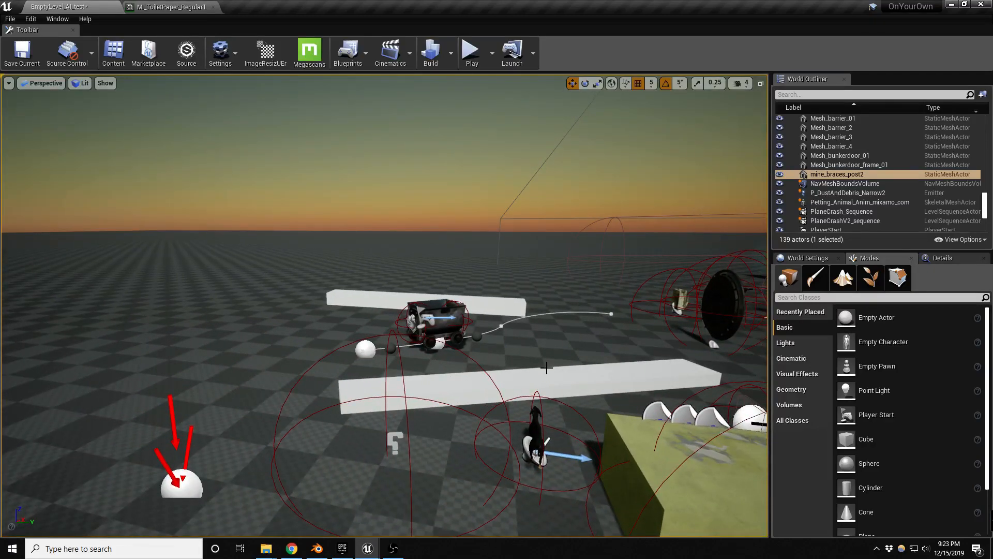
pyautogui.hotkey('alt', 'p')
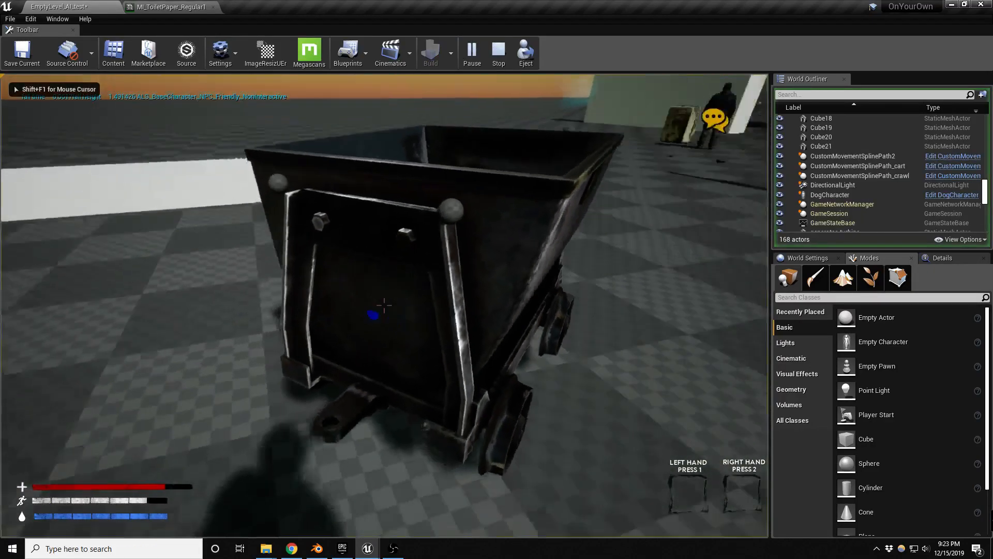
pyautogui.press('w')
pyautogui.press('e')
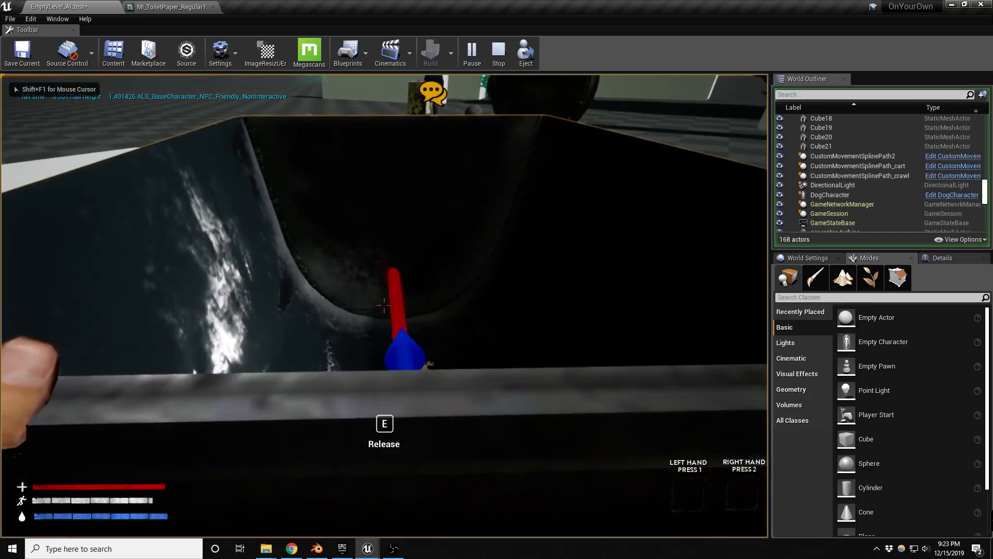
pyautogui.press('w')
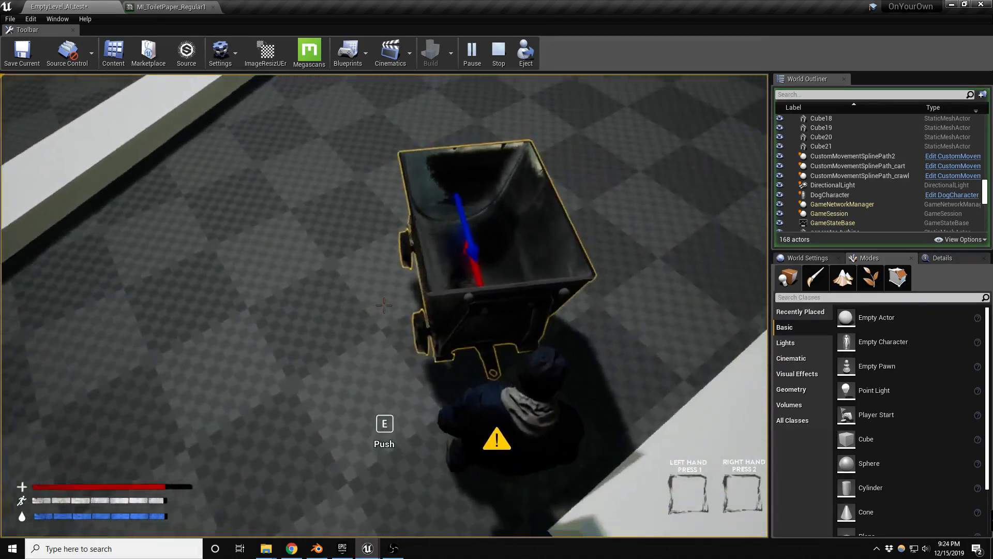
# - Take hold of the mine cart again, push it further across the floor while steering, and release it
pyautogui.press('e')
pyautogui.press('e')
pyautogui.press('e')
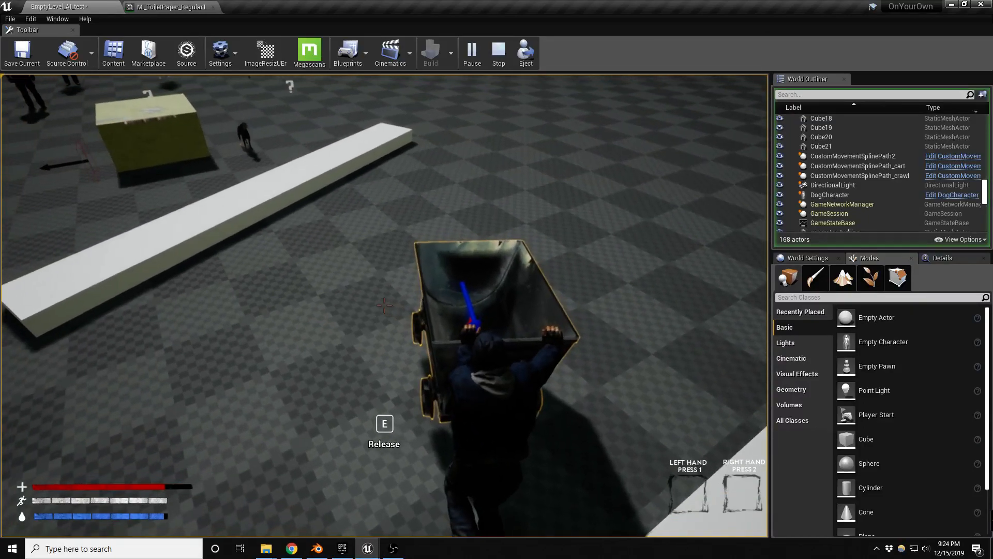
pyautogui.press('w')
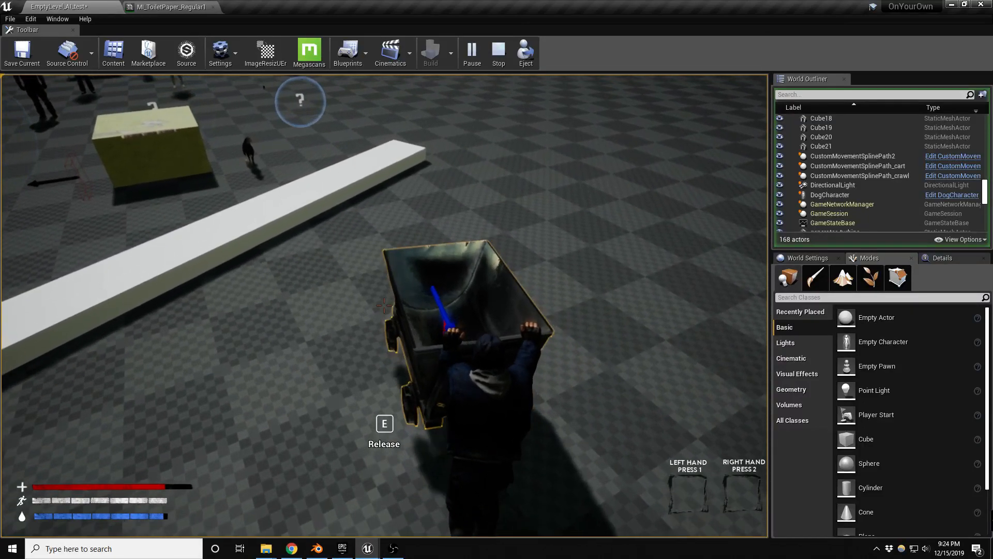
pyautogui.press('w')
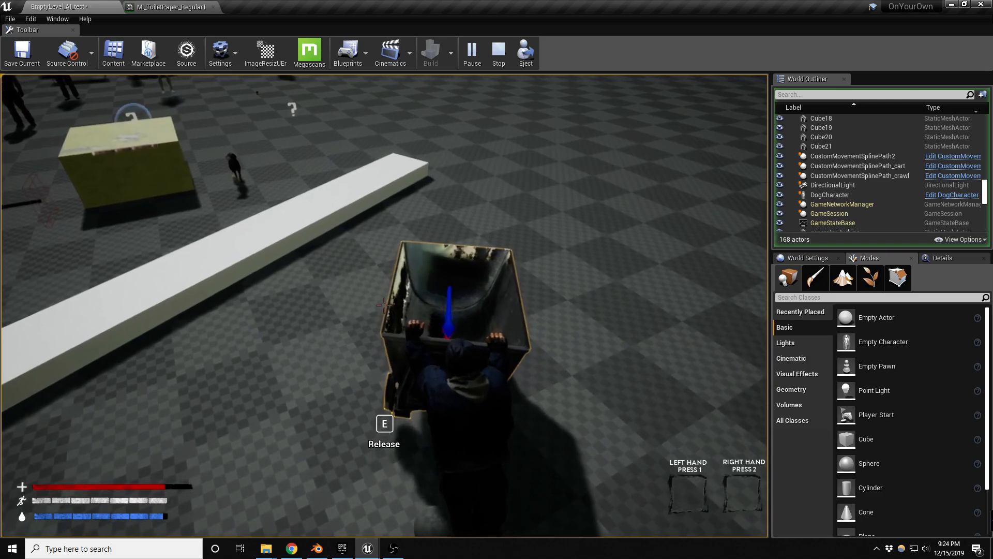
pyautogui.press('w')
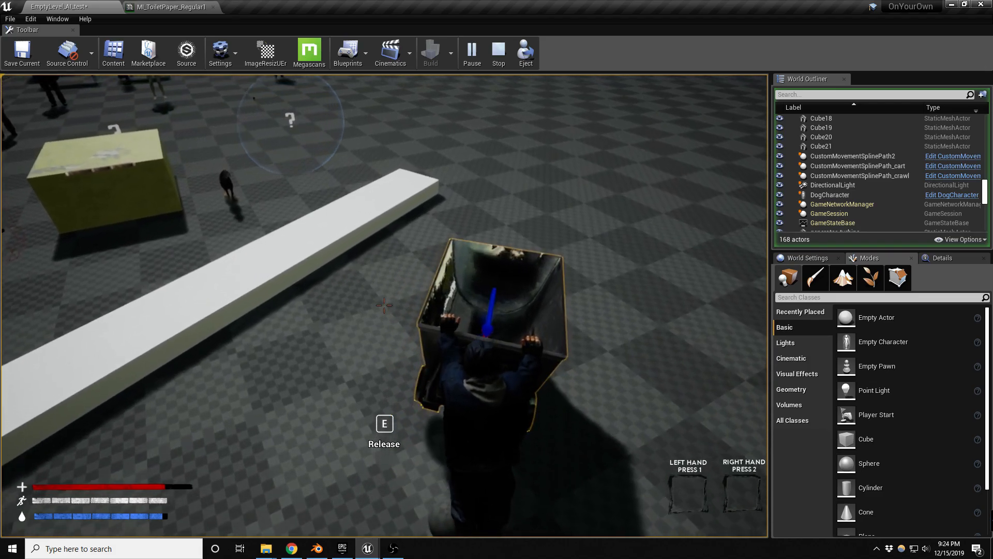
pyautogui.press('w')
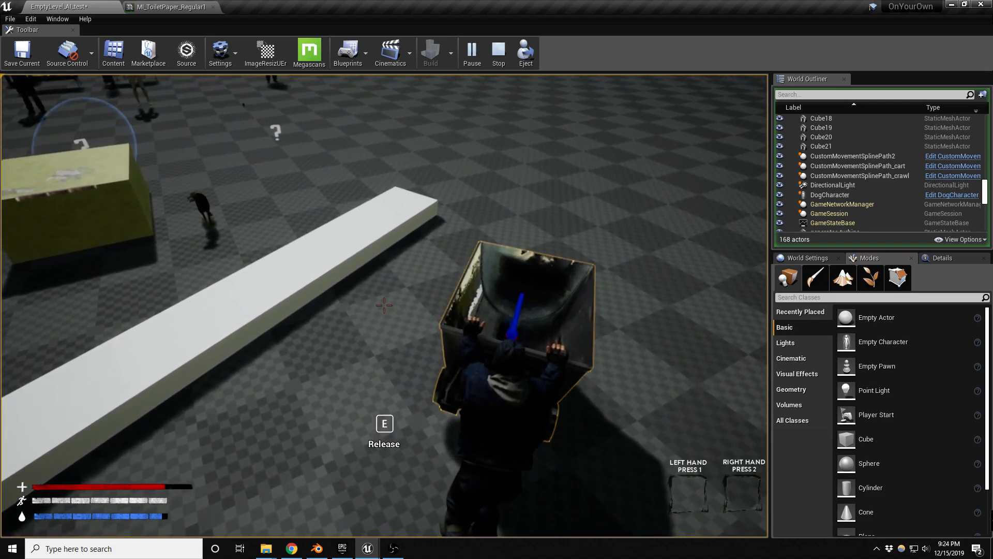
pyautogui.press('e')
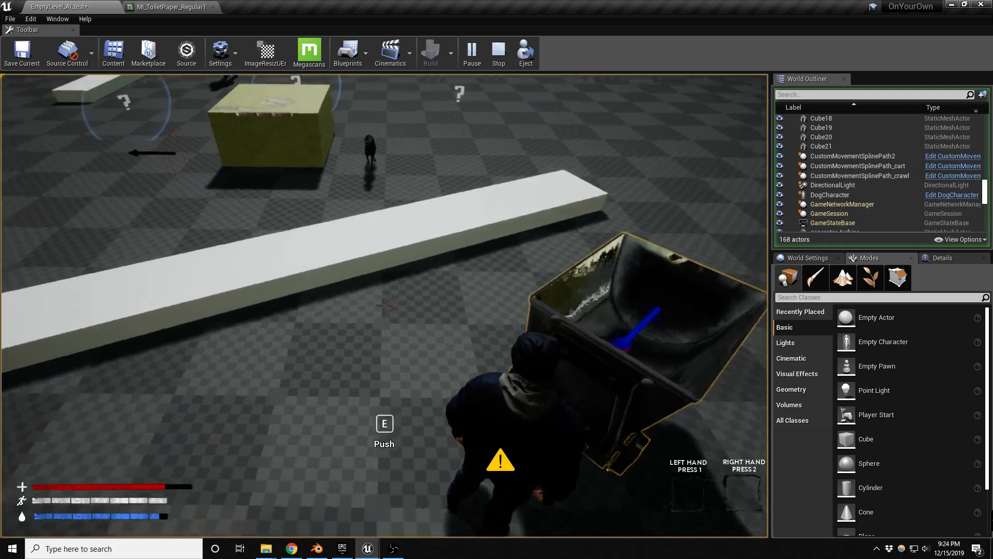
# - Walk over the low white wall to the question-mark marker beside the yellow block and read its Crawl Space tutorial sign
pyautogui.press('w')
pyautogui.press('w')
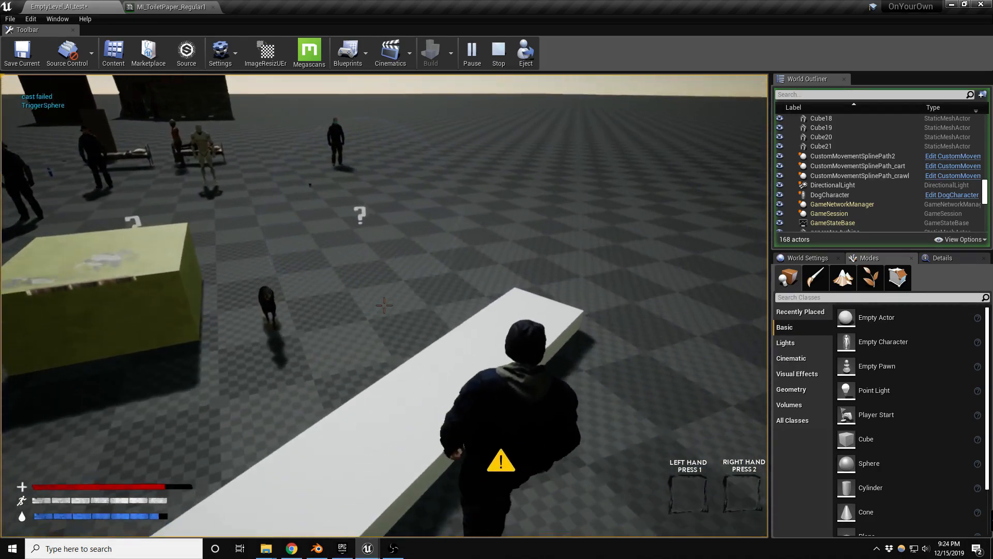
pyautogui.press('w')
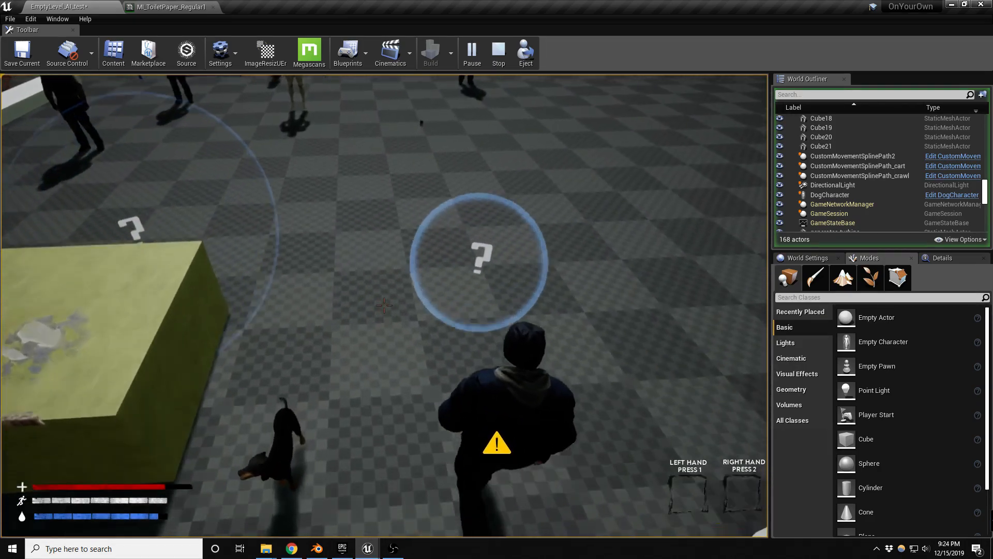
pyautogui.press('w')
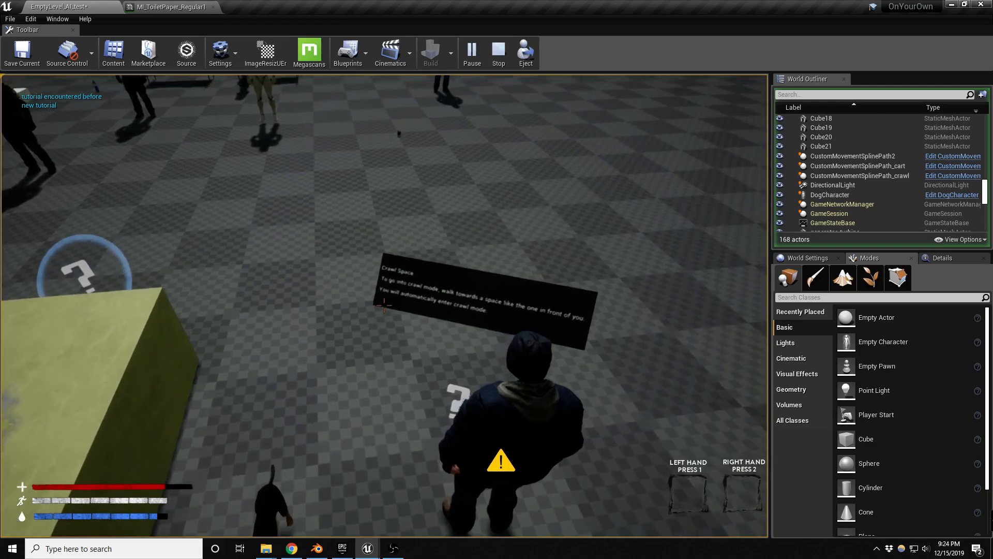
pyautogui.press('s')
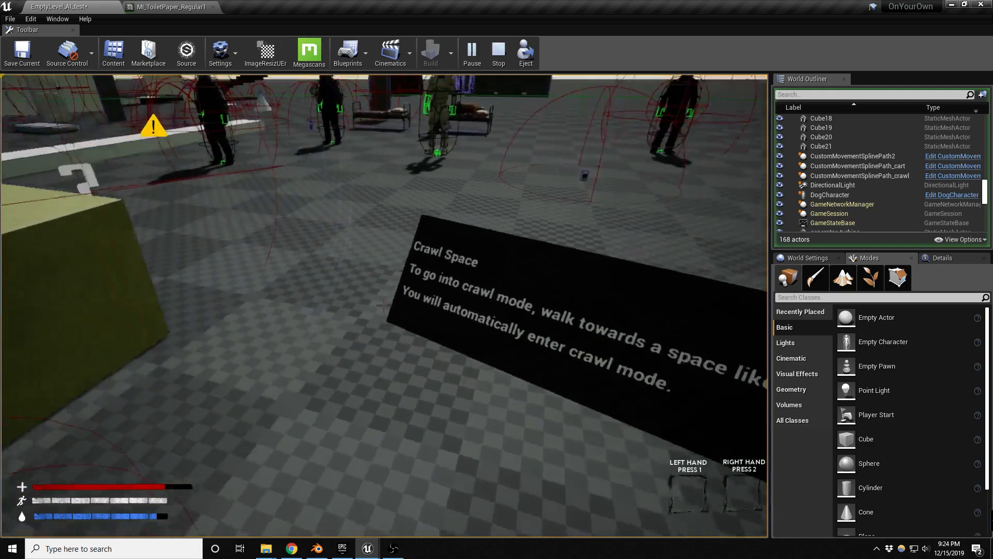
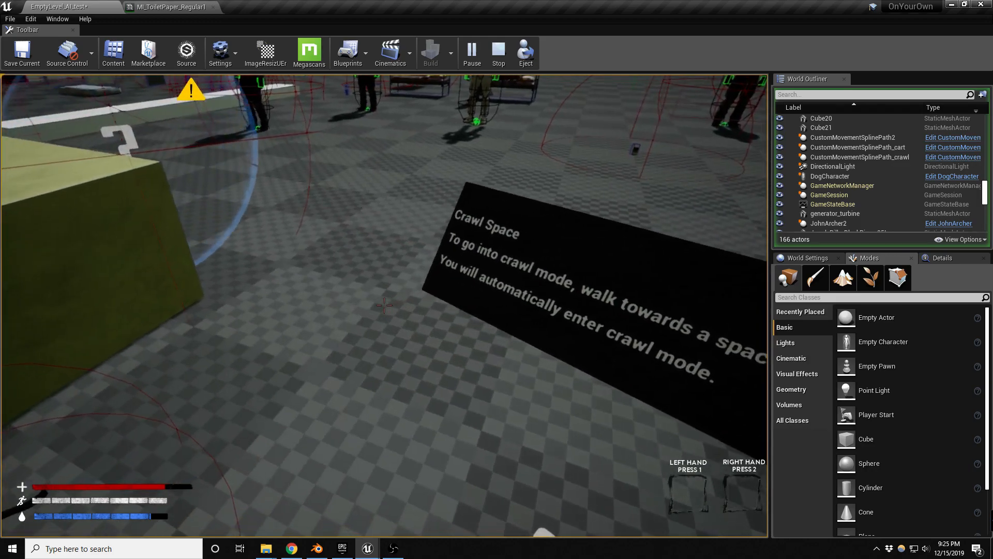
# - Back away from the Crawl Space sign until the dog is in view and turn off the collision display
pyautogui.press('s')
pyautogui.press('s')
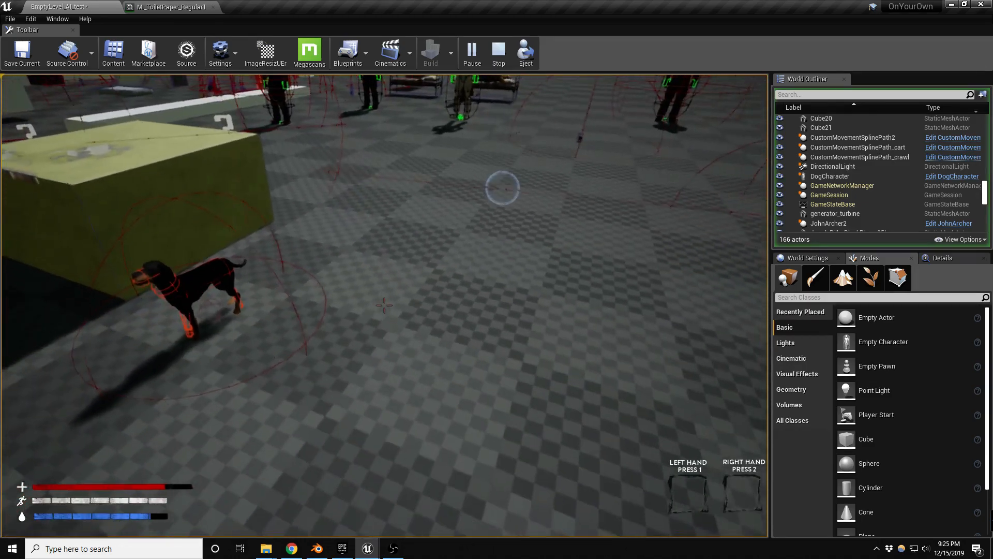
pyautogui.press('s')
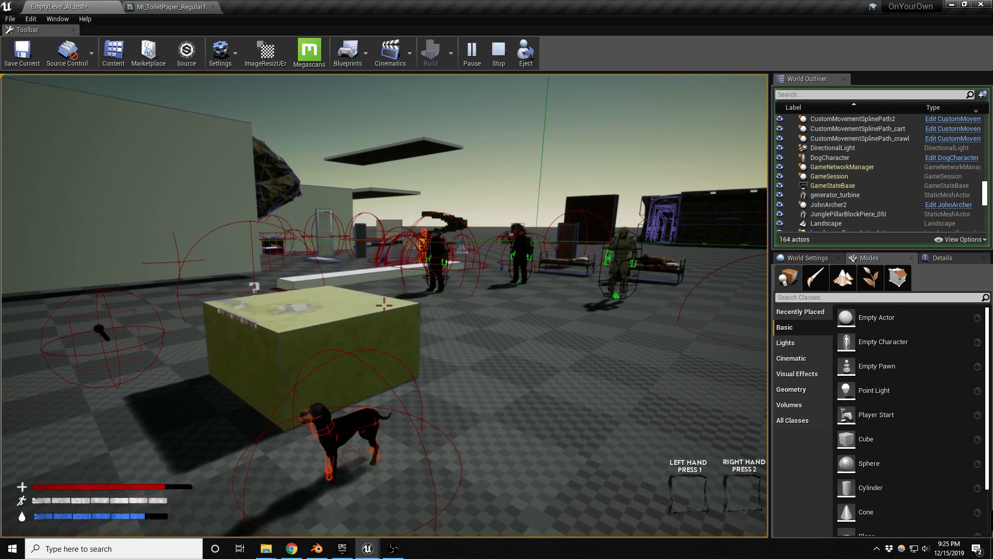
pyautogui.hotkey('alt', 'c')
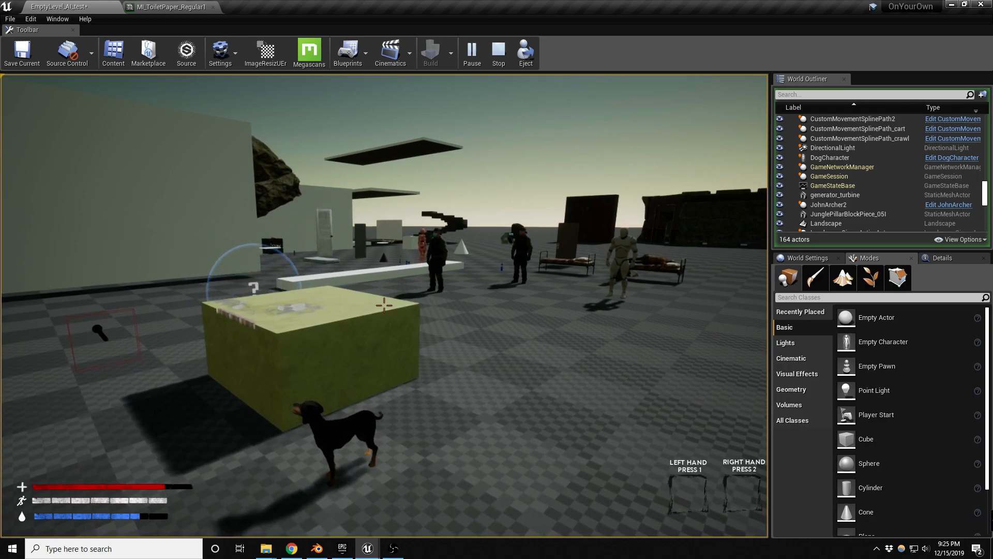
# - Test the petting interaction by walking up to the dog, and end the play session
pyautogui.press('w')
pyautogui.press('w')
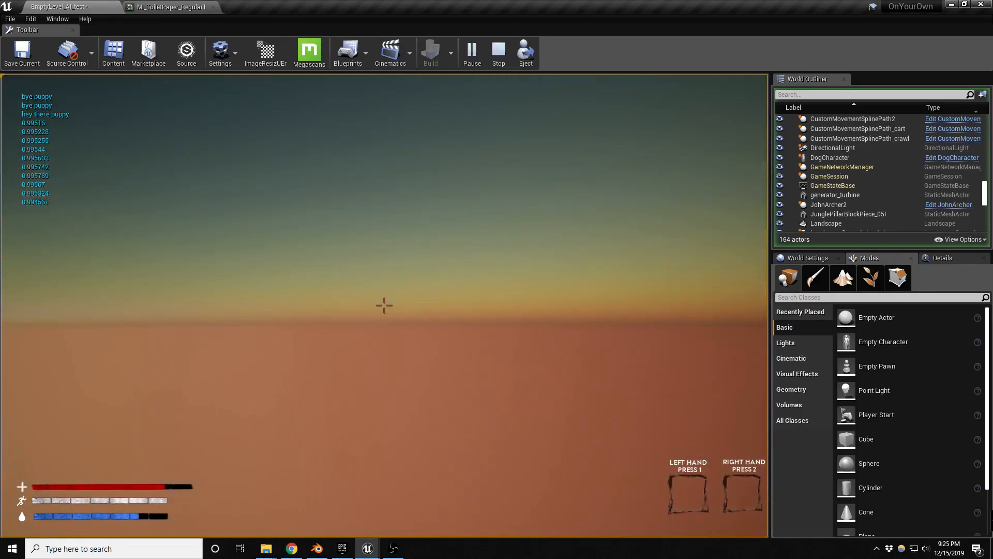
pyautogui.press('Escape')
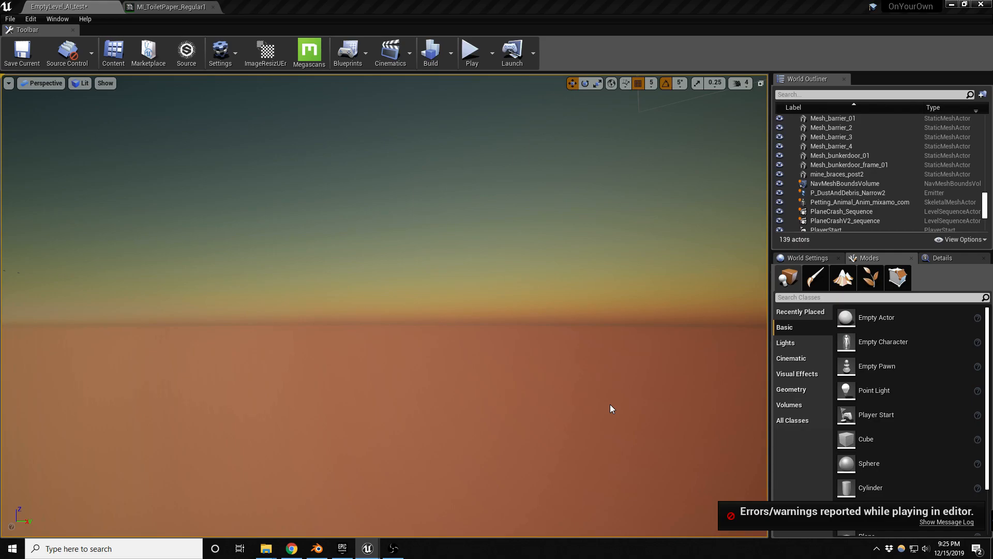
# - Start a new play session, walk straight to the front of the dog, test petting it and stop playing
pyautogui.hotkey('alt', 'p')
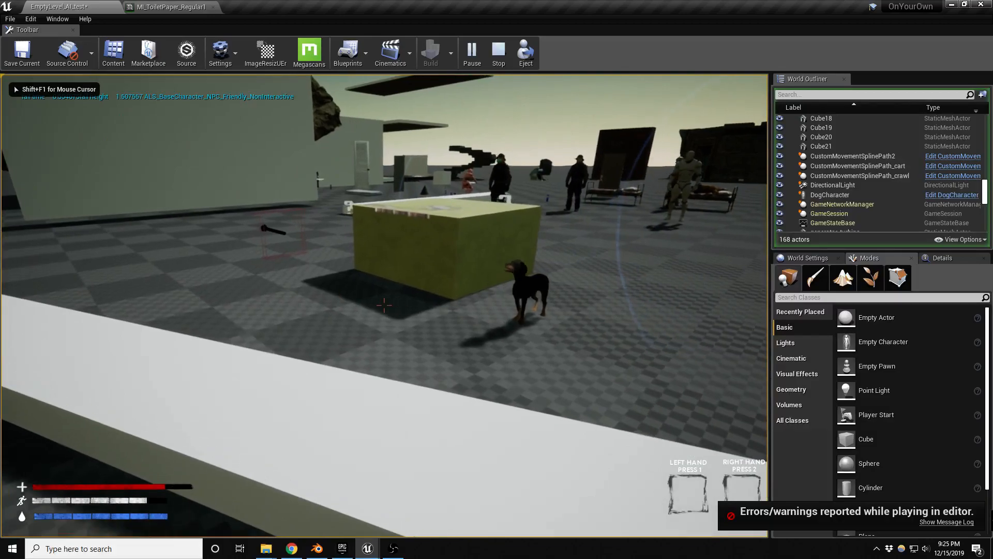
pyautogui.press('w')
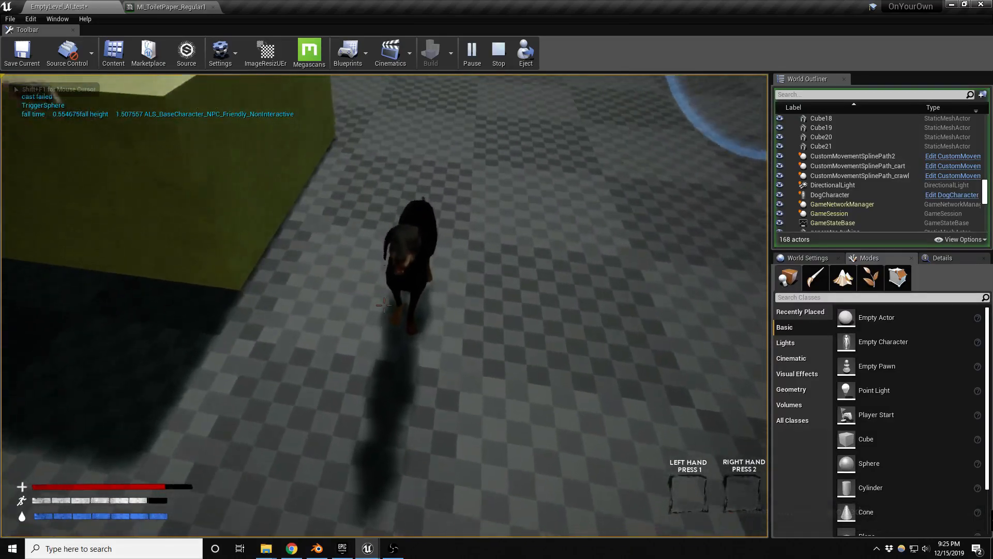
pyautogui.press('e')
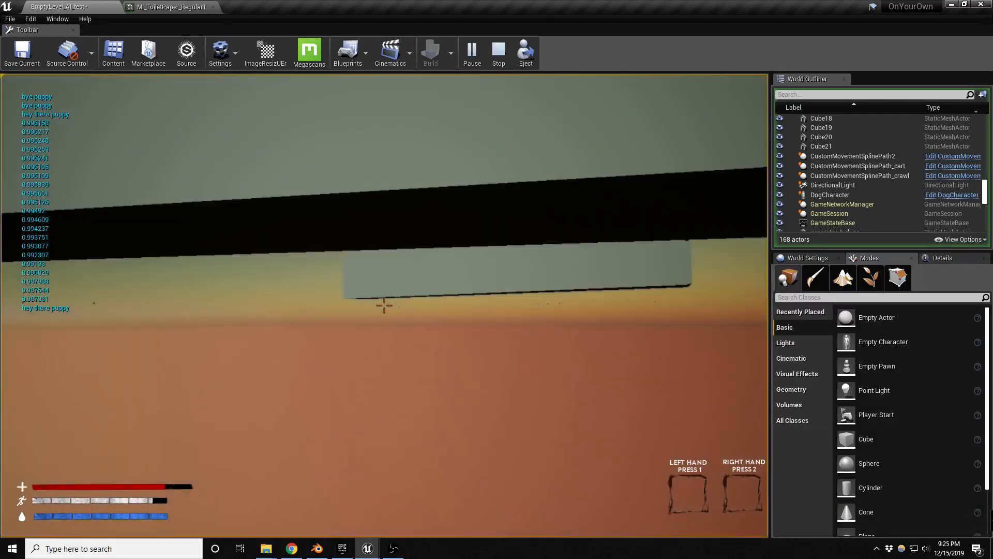
pyautogui.press('Escape')
# - Shift DogCharacter away from the yellow block and move its Pet Location point in front of the dog, slightly above the floor
pyautogui.moveTo(674, 437); pyautogui.dragTo(517, 515, button='right')
pyautogui.moveTo(649, 499); pyautogui.dragTo(629, 497, button='right')
pyautogui.moveTo(706, 513)
pyautogui.mouseDown(button='right')
pyautogui.moveTo(667, 479)
pyautogui.moveTo(713, 513)
pyautogui.mouseUp(button='right')
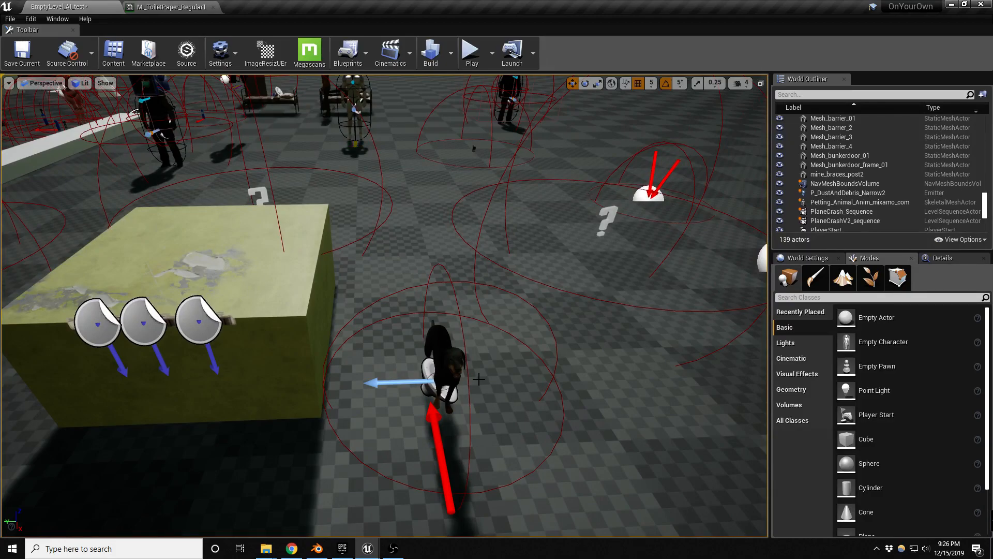
pyautogui.click(507, 376)
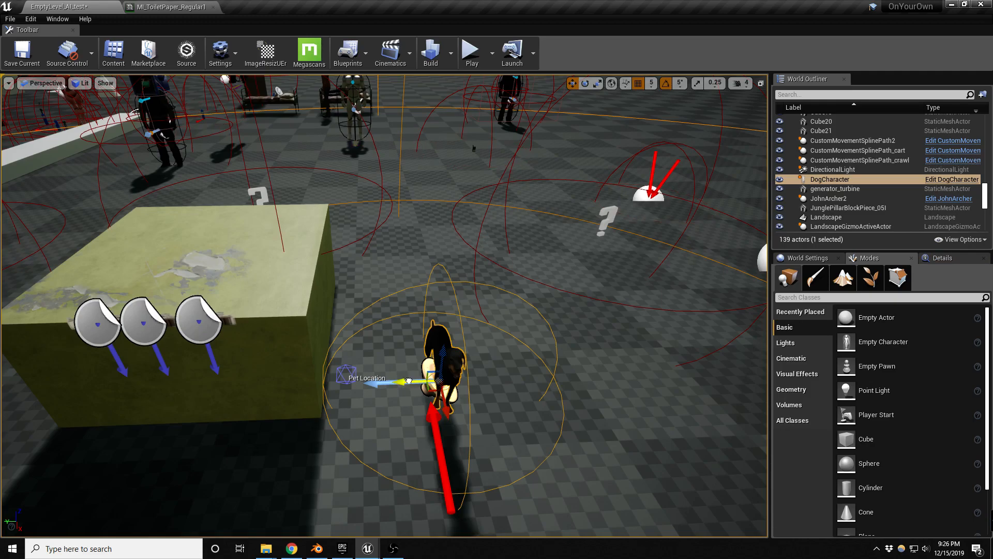
pyautogui.moveTo(409, 381); pyautogui.dragTo(443, 380)
pyautogui.click(382, 379)
pyautogui.moveTo(373, 385); pyautogui.dragTo(500, 484)
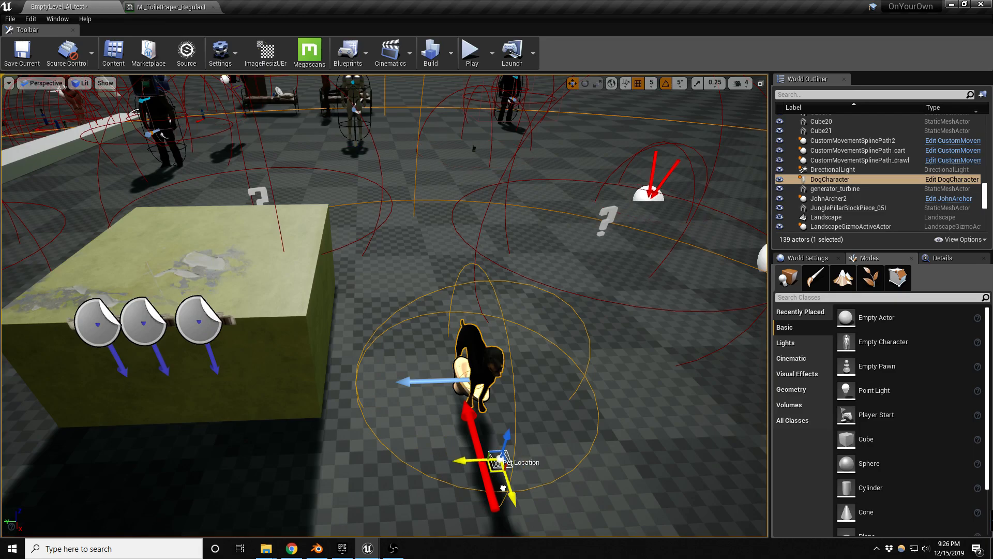
pyautogui.moveTo(506, 438); pyautogui.dragTo(513, 421)
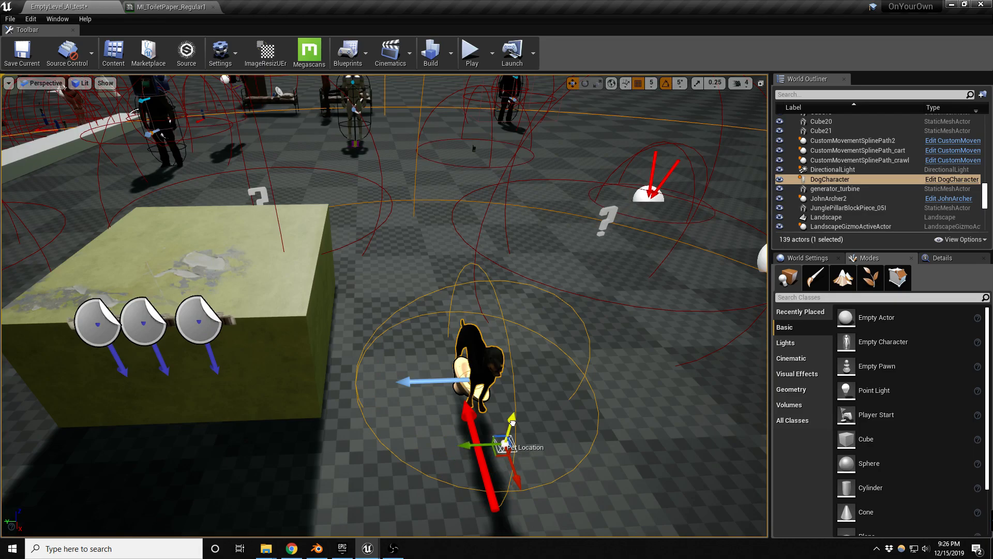
# - Play the level again to test petting the dog with the repositioned Pet Location, and end the session
pyautogui.moveTo(612, 471)
pyautogui.mouseDown(button='right')
pyautogui.moveTo(582, 468)
pyautogui.moveTo(616, 479)
pyautogui.moveTo(612, 498)
pyautogui.moveTo(623, 455)
pyautogui.mouseUp(button='right')
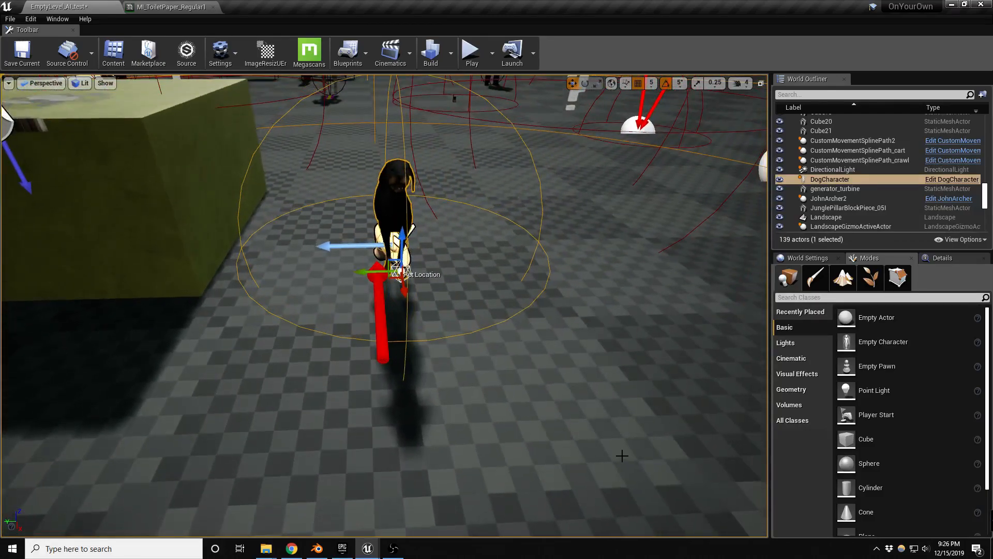
pyautogui.hotkey('alt', 'p')
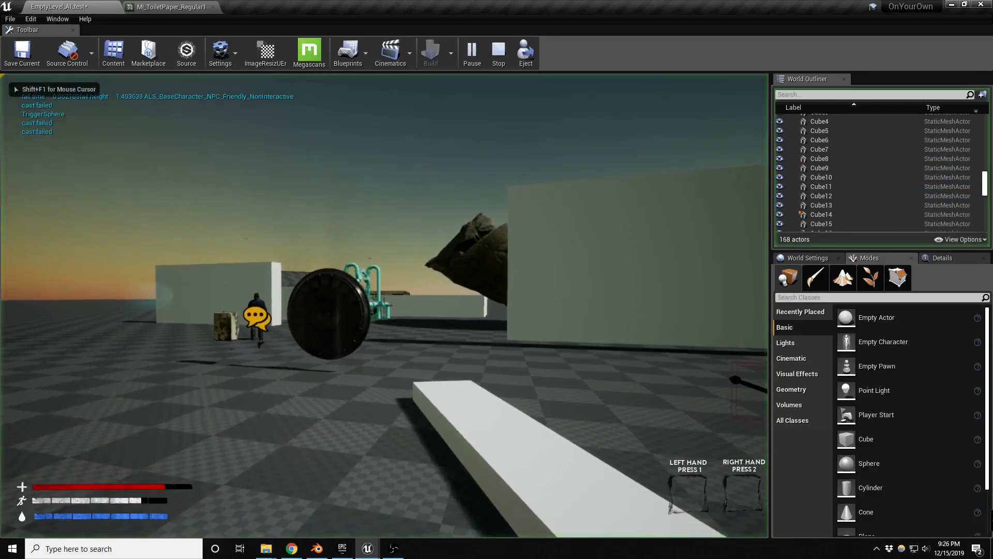
pyautogui.press('w')
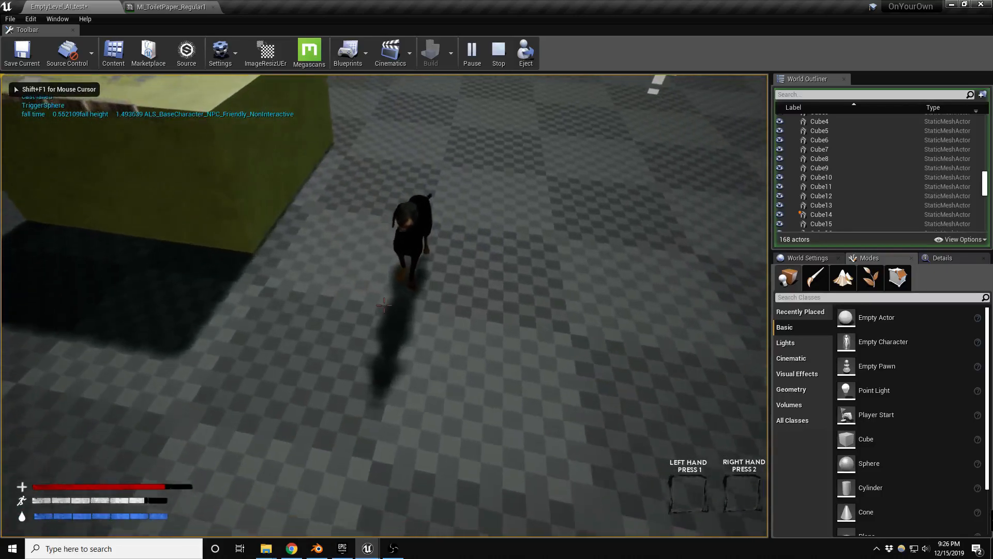
pyautogui.press('e')
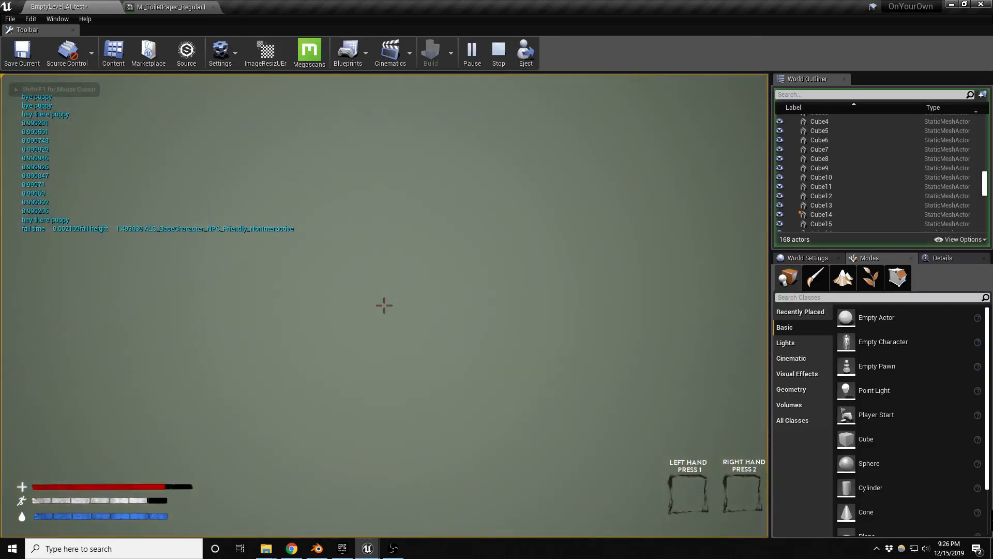
pyautogui.press('Escape')
# - Move the PlayerStart from beside the mine cart across the level to the floor between the brick wall and the arched tunnel
pyautogui.press('s')
pyautogui.moveTo(384, 305); pyautogui.dragTo(445, 300, button='right')
pyautogui.moveTo(694, 475); pyautogui.dragTo(729, 475, button='right')
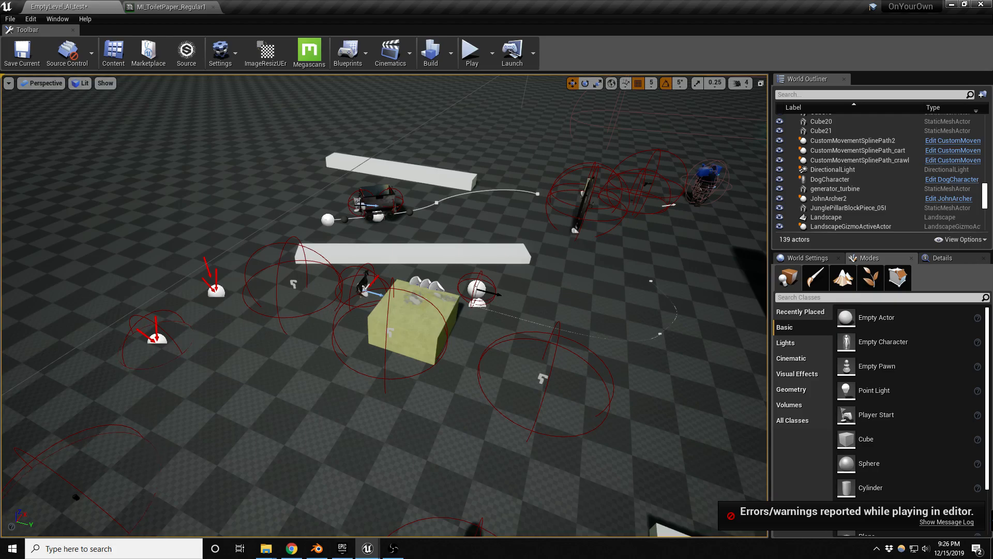
pyautogui.click(358, 203)
pyautogui.press('s')
pyautogui.moveTo(404, 248); pyautogui.dragTo(434, 246, button='right')
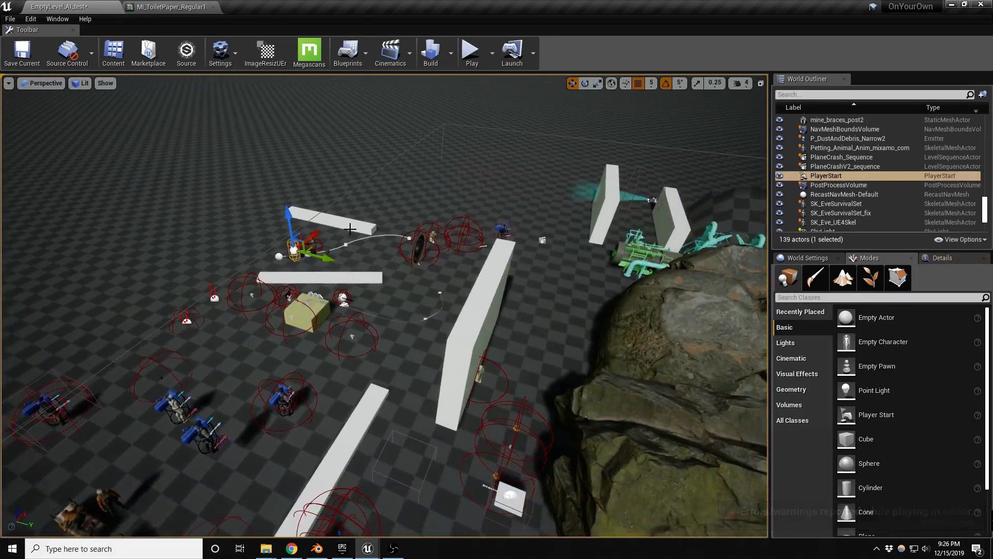
pyautogui.moveTo(323, 258); pyautogui.dragTo(763, 371)
pyautogui.moveTo(490, 374); pyautogui.dragTo(540, 375, button='right')
pyautogui.press('d')
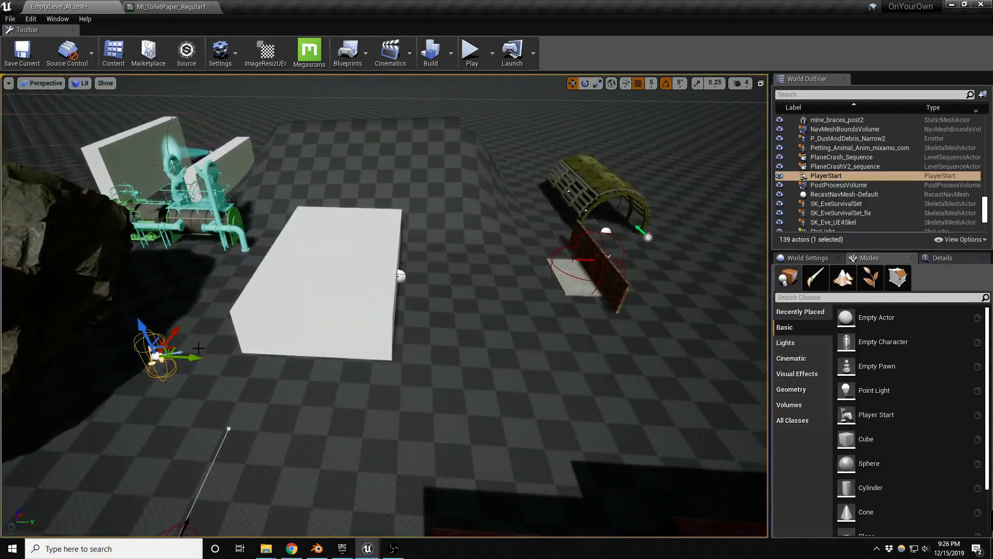
pyautogui.moveTo(168, 350); pyautogui.dragTo(654, 257)
# - Rotate the PlayerStart to face the brick wall, then run a brief play test and stop it
pyautogui.press('e')
pyautogui.press('f')
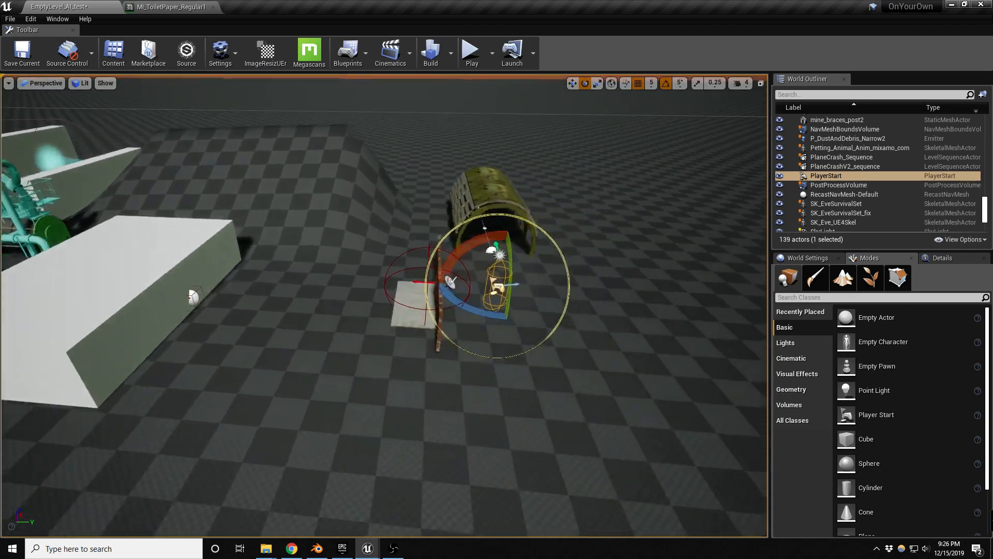
pyautogui.moveTo(488, 309)
pyautogui.mouseDown()
pyautogui.moveTo(458, 316)
pyautogui.moveTo(477, 310)
pyautogui.mouseUp()
pyautogui.moveTo(478, 310); pyautogui.dragTo(465, 317, button='right')
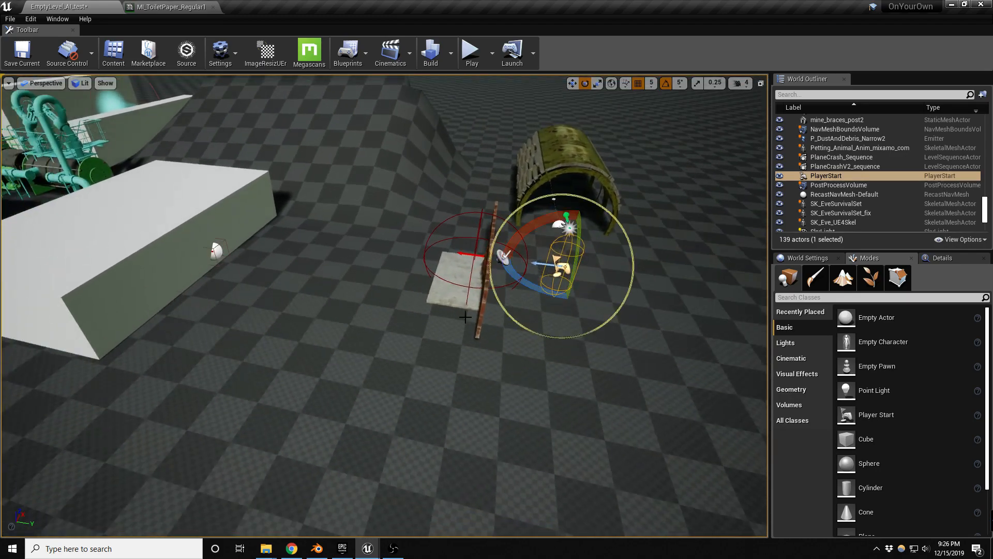
pyautogui.hotkey('alt', 'p')
pyautogui.press('Escape')
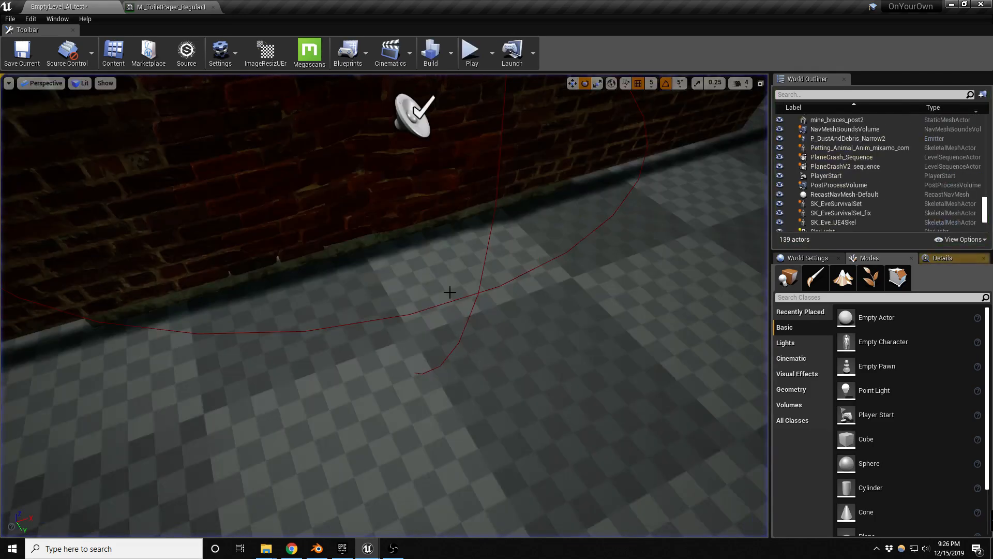
# - Select the breakable BP_Interactable_BrickWall piece and open its blueprint for editing
pyautogui.click(432, 255)
pyautogui.click(939, 258)
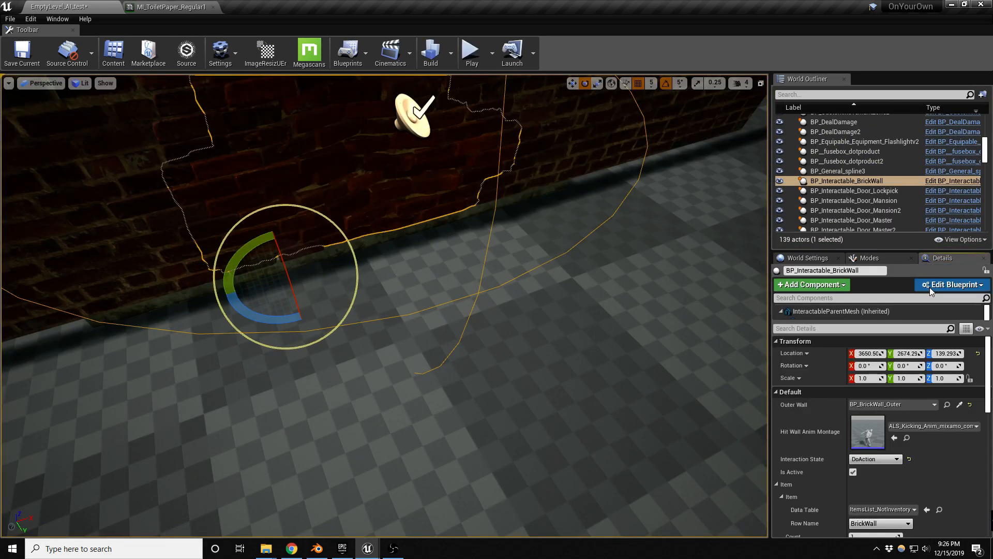
pyautogui.moveTo(448, 257); pyautogui.dragTo(448, 255)
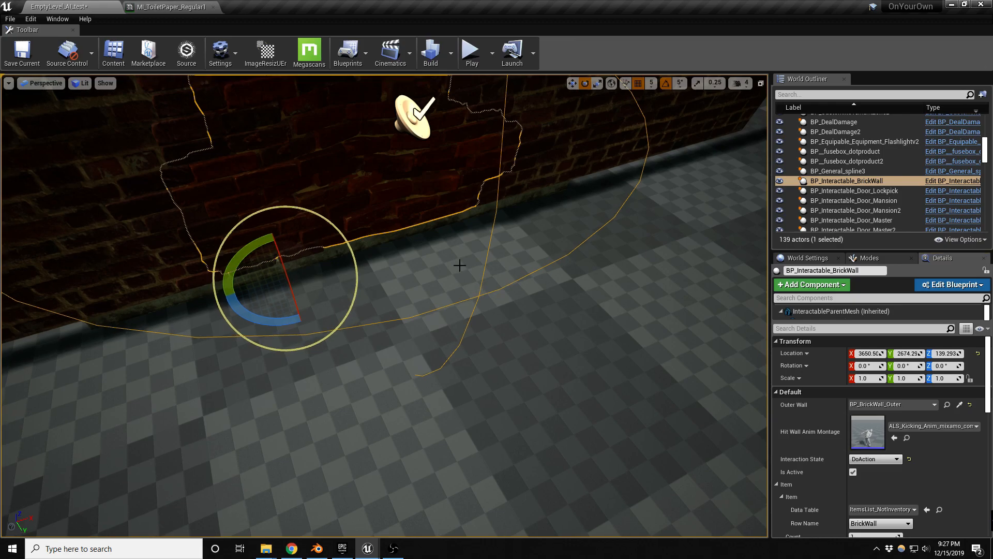
pyautogui.click(949, 286)
pyautogui.click(926, 304)
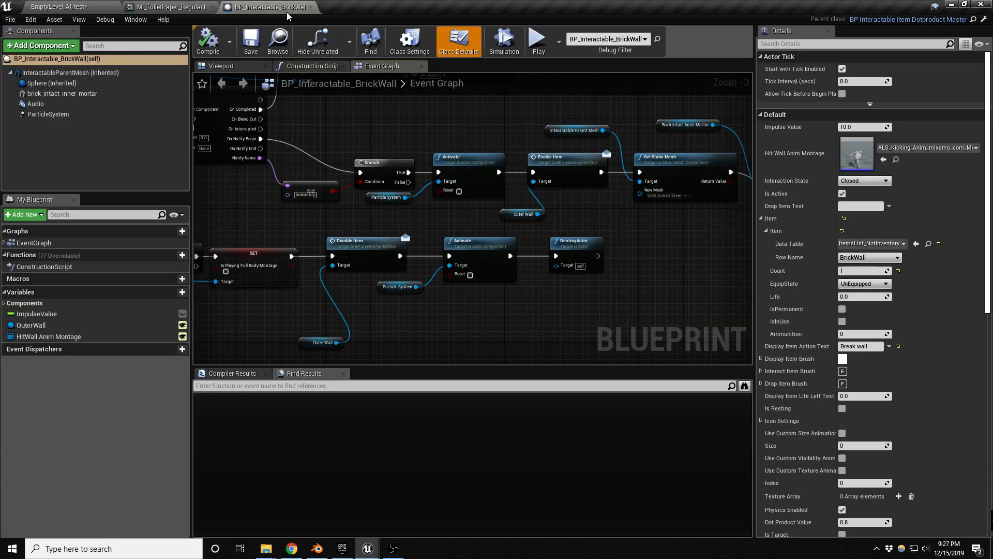
# - Turn off Enable Gravity on the brick_intact_inner_mortar component, compile the blueprint, and check the InteractableParentMesh settings
pyautogui.click(67, 94)
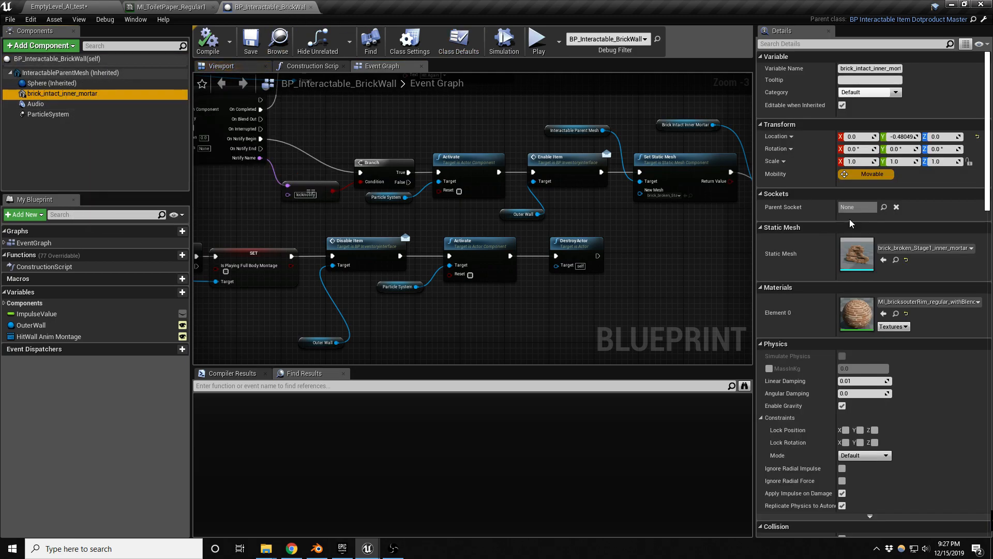
pyautogui.click(842, 406)
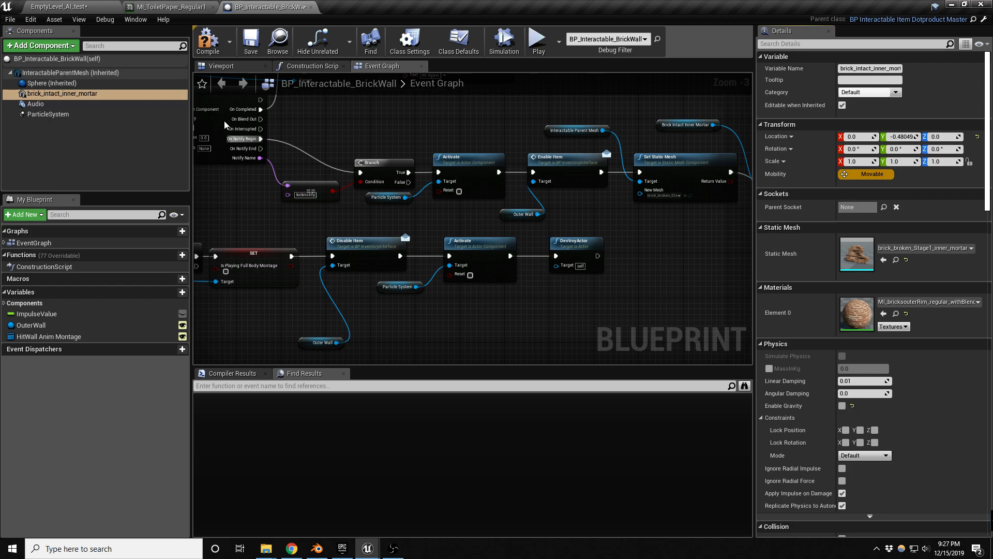
pyautogui.click(208, 42)
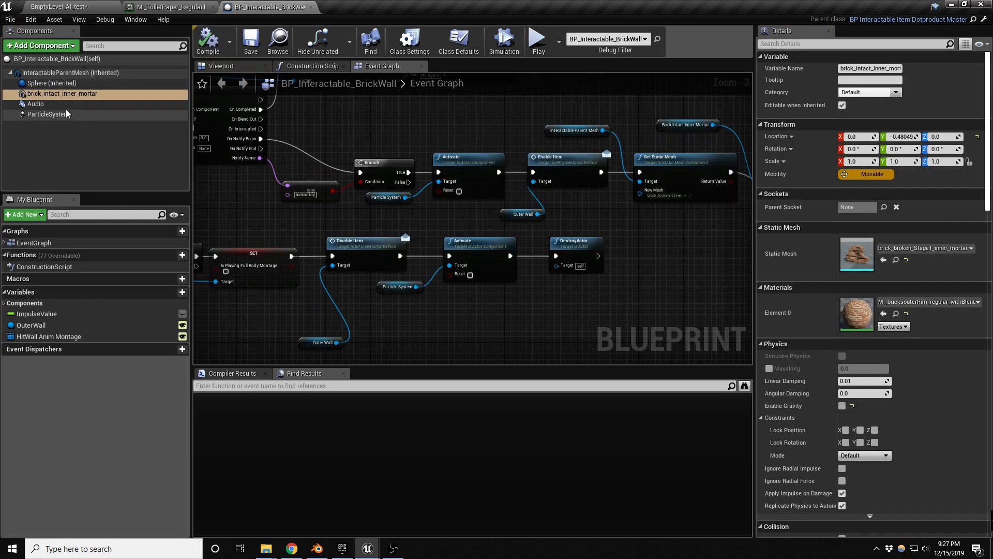
pyautogui.click(68, 73)
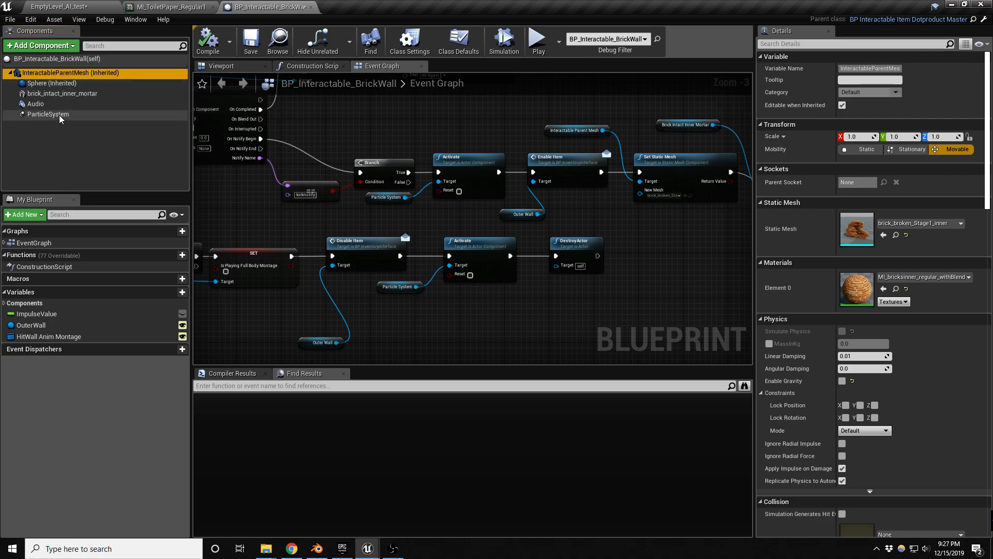
# - Return to the level and turn off Physics Enabled on the placed BP_Interactable_BrickWall
pyautogui.click(93, 6)
pyautogui.moveTo(400, 249); pyautogui.dragTo(389, 227, button='right')
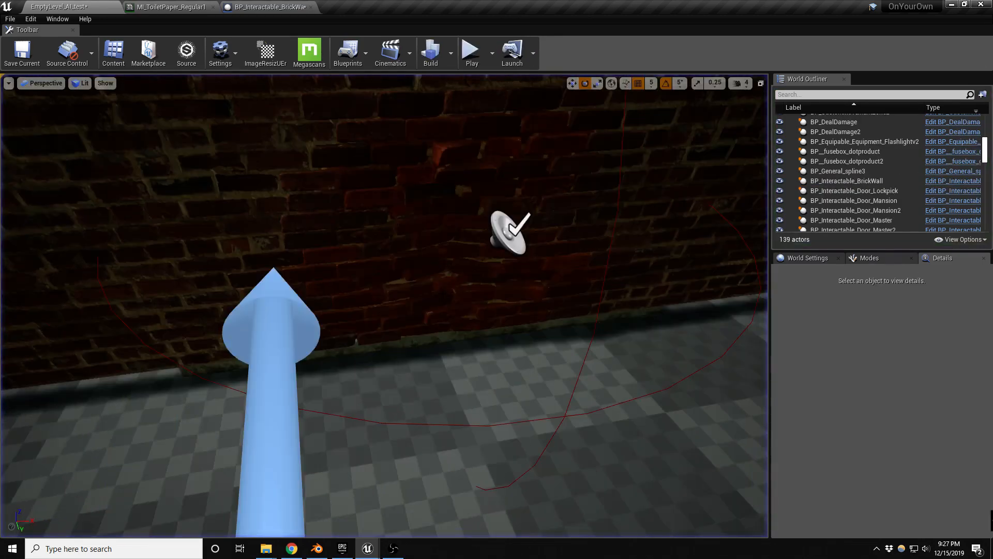
pyautogui.click(448, 275)
pyautogui.scroll(-3, 935, 452)
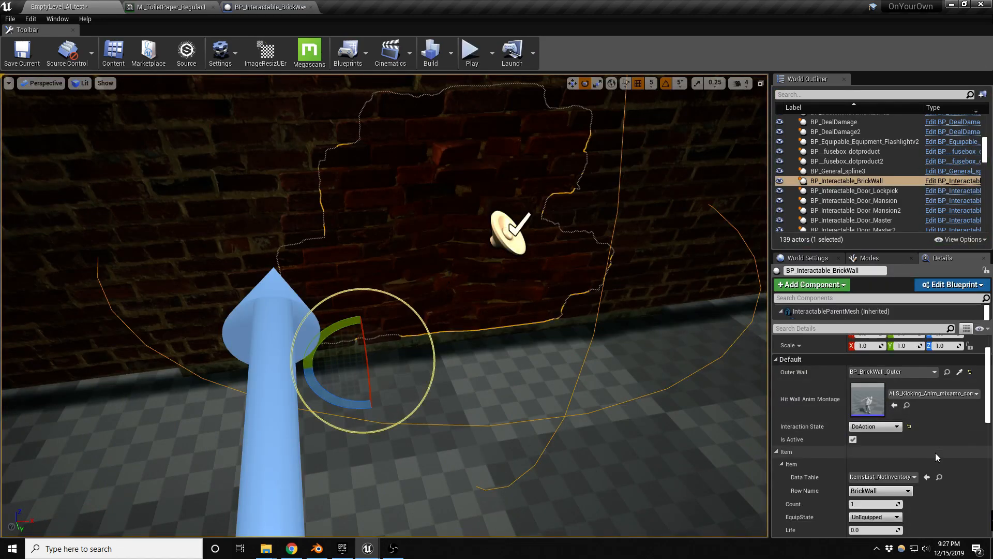
pyautogui.scroll(-3, 935, 452)
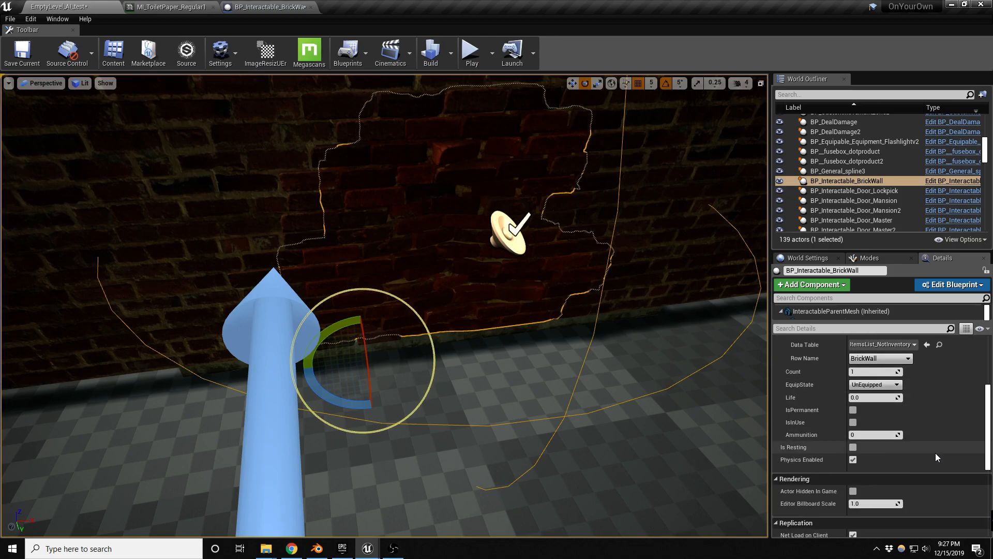
pyautogui.click(853, 460)
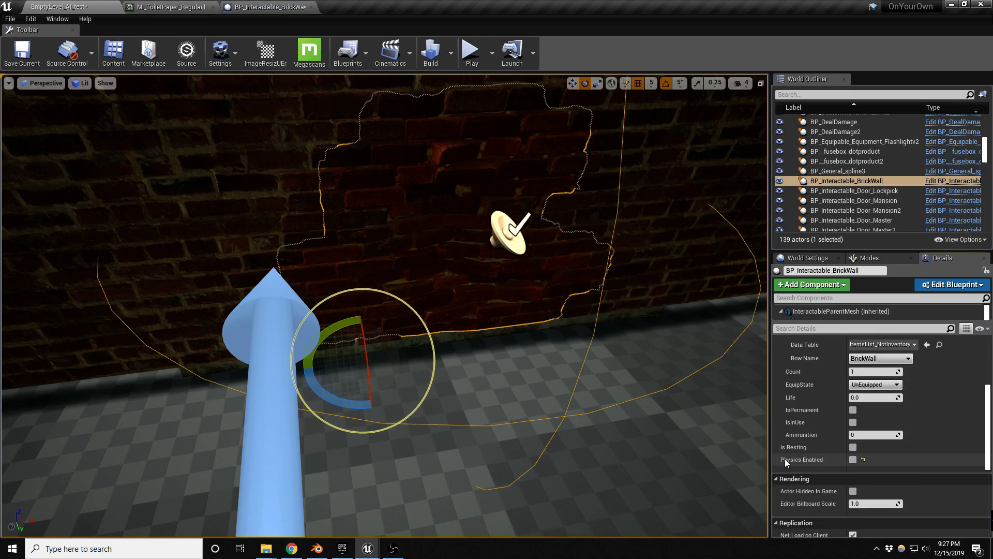
# - Play-test the level at the brick wall with its physics disabled, and end the session
pyautogui.moveTo(541, 389); pyautogui.dragTo(574, 347, button='right')
pyautogui.hotkey('alt', 'p')
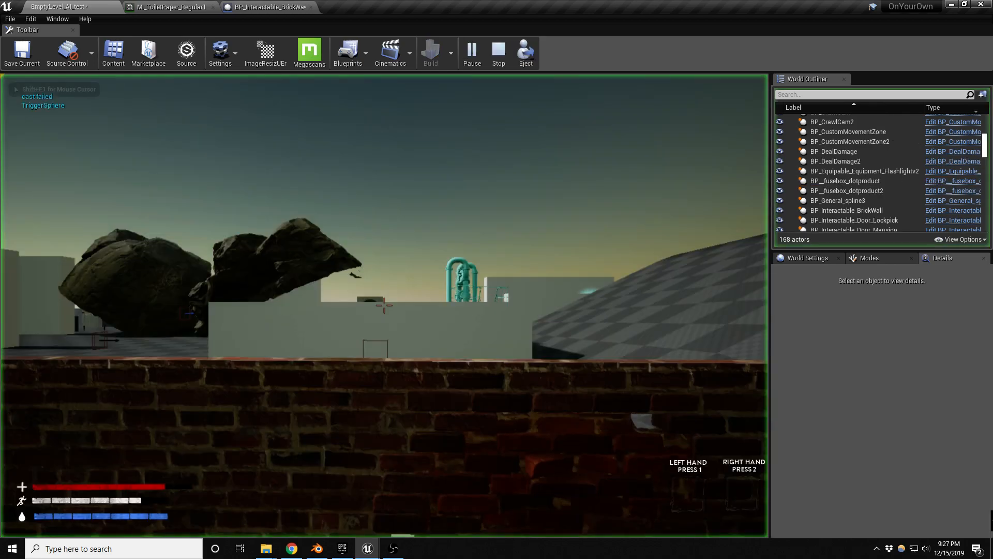
pyautogui.press('Escape')
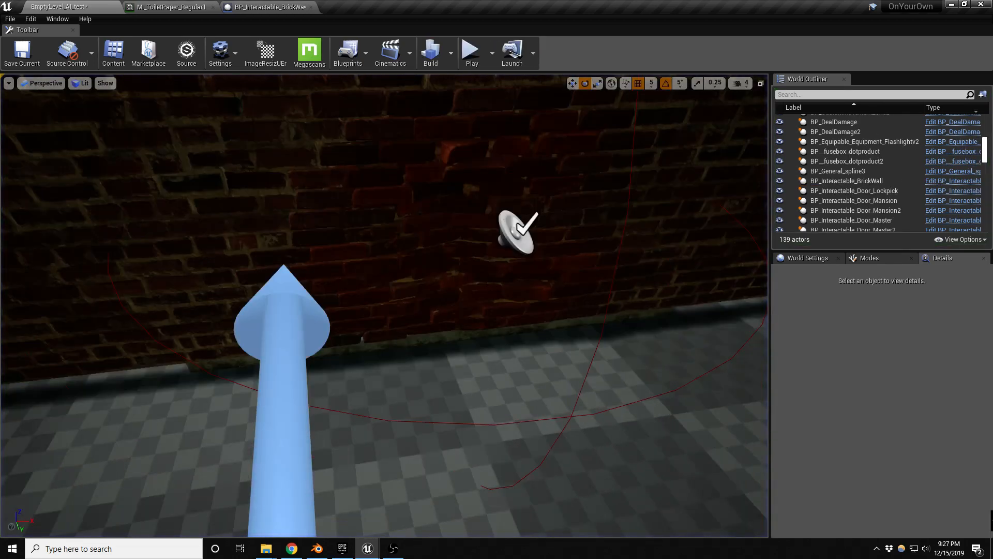
# - Reselect the brick wall piece, go back to its blueprint, and save all modified files
pyautogui.click(549, 416)
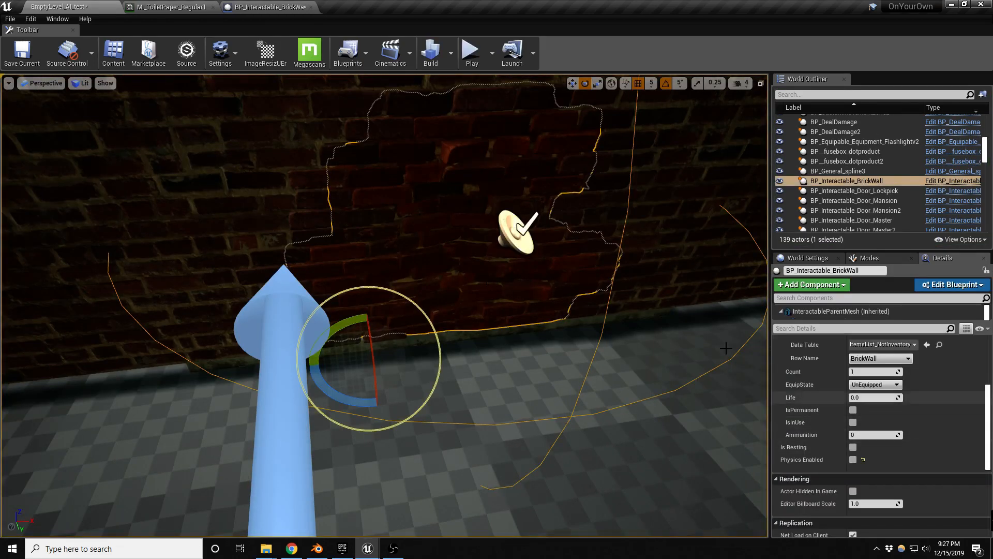
pyautogui.click(274, 7)
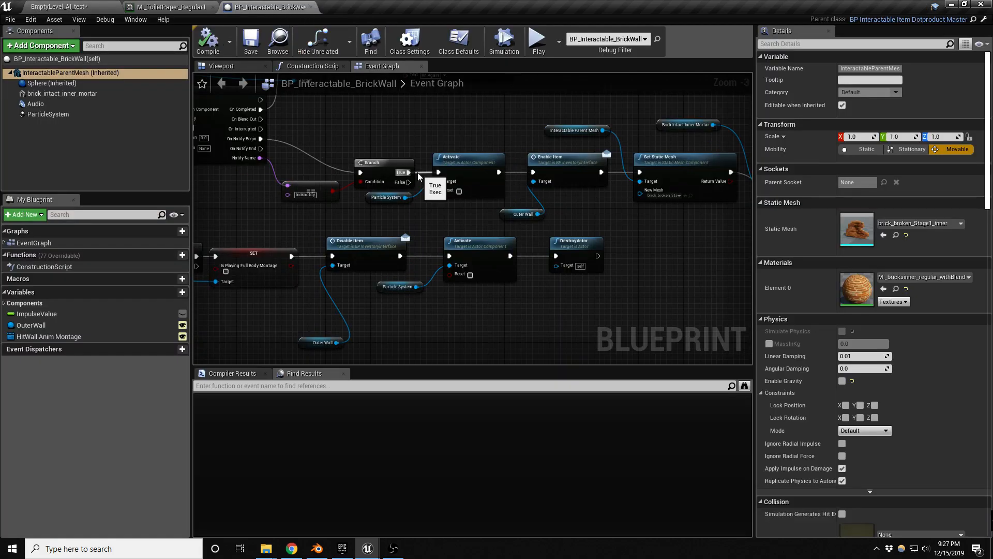
pyautogui.hotkey('ctrl', 'shift', 's')
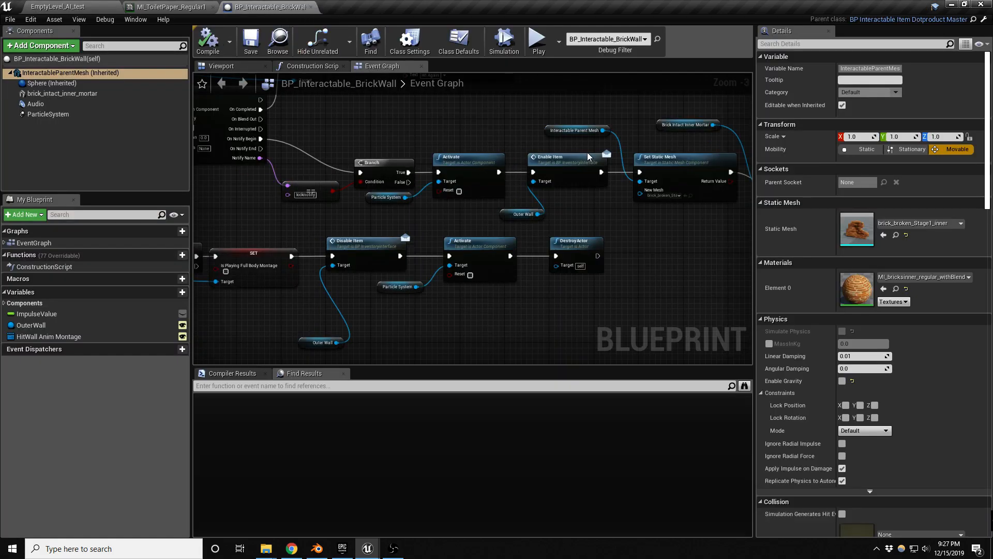
# - Review the brick wall blueprint's event graph and construction script, and close the MI_ToiletPaper_Regular material instance
pyautogui.scroll(-3, 457, 133)
pyautogui.scroll(4, 348, 191)
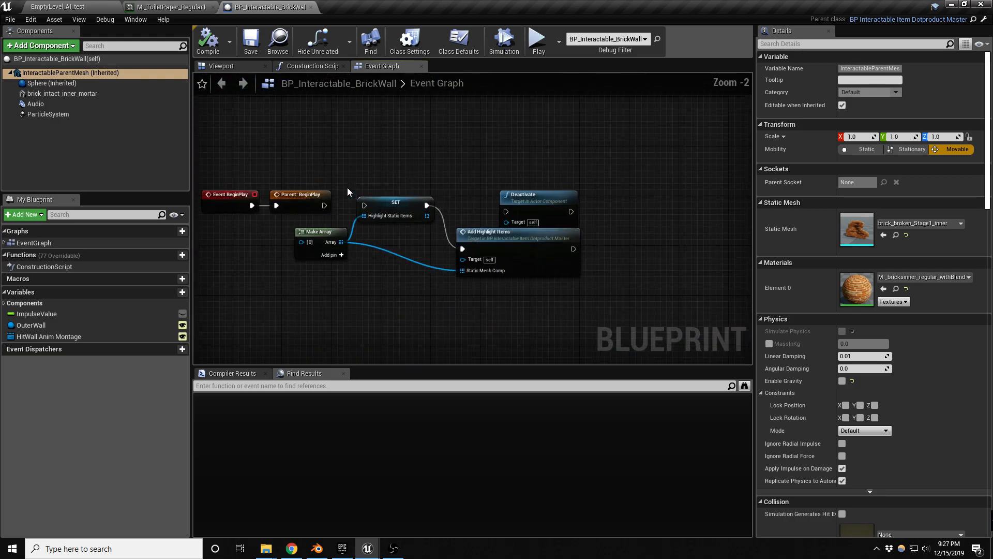
pyautogui.click(314, 65)
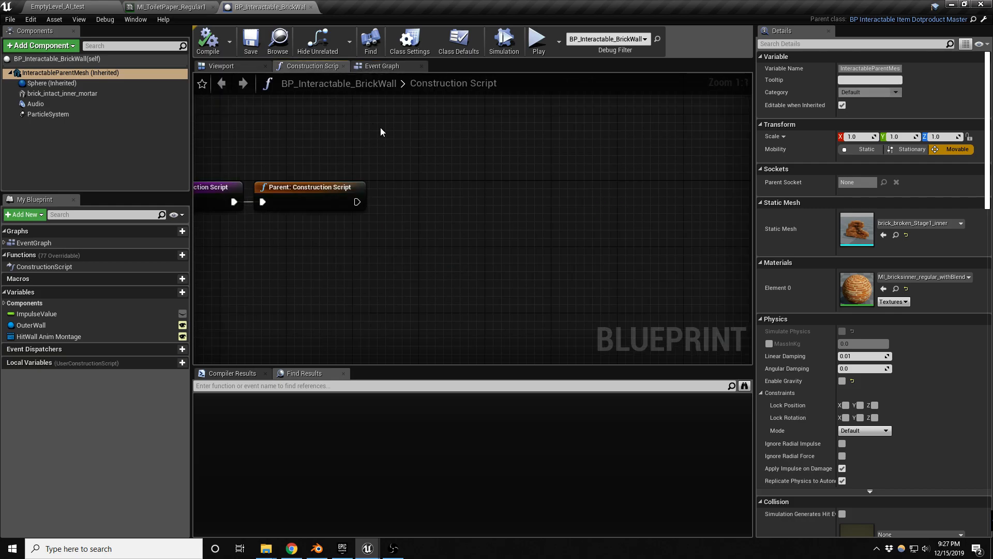
pyautogui.click(370, 70)
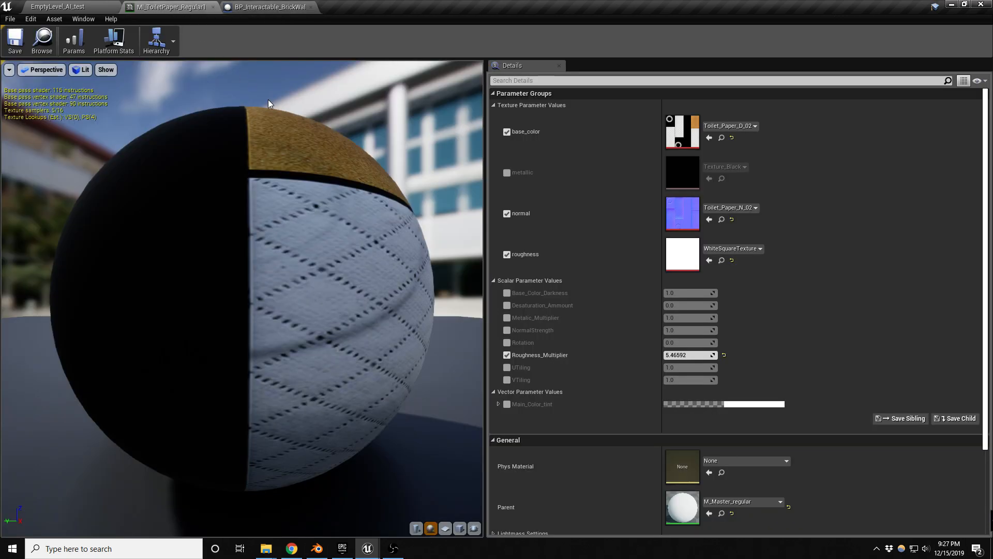
pyautogui.click(213, 7)
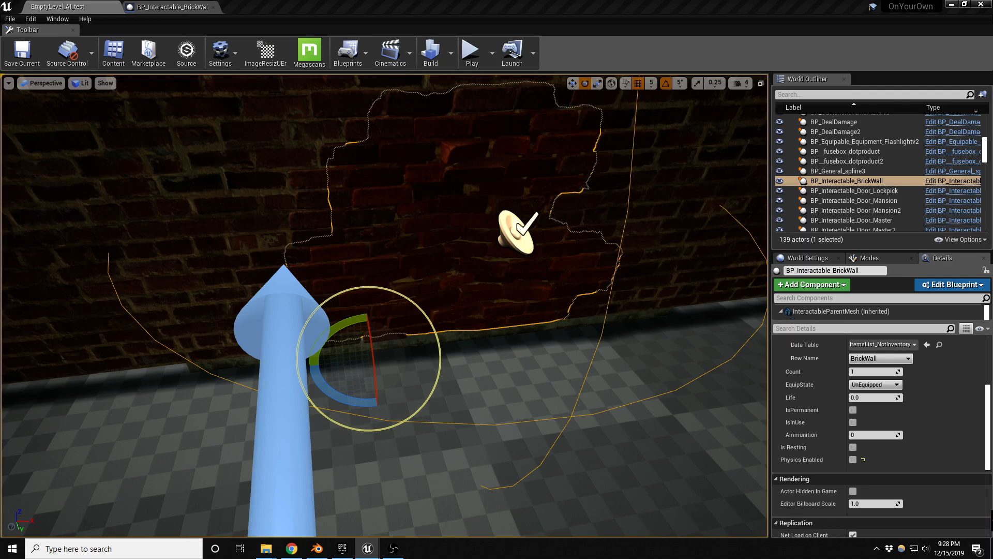
# - Check the physics and collision settings of the brick wall's two mesh components, and shift the Deactivate node clear of Add Highlight Items
pyautogui.click(172, 7)
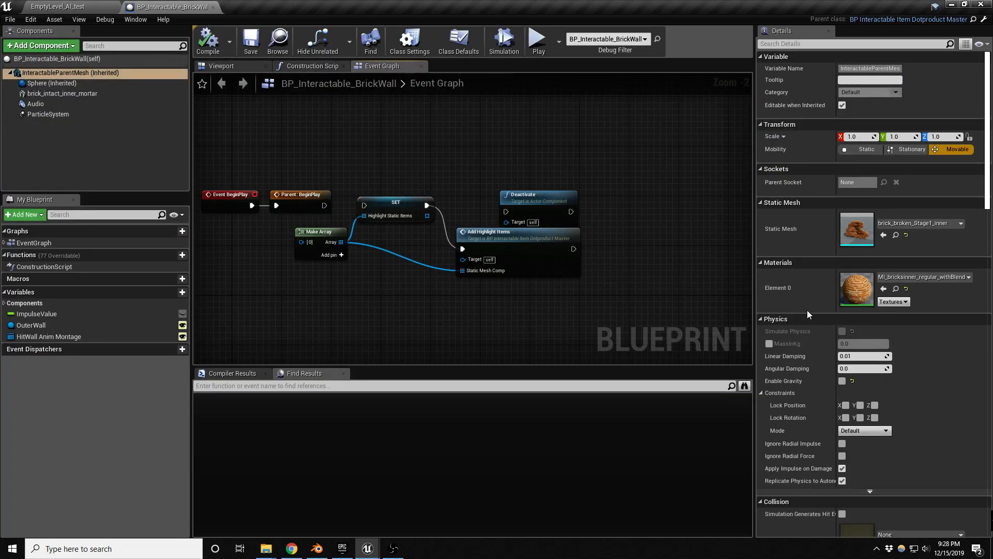
pyautogui.scroll(-2, 806, 314)
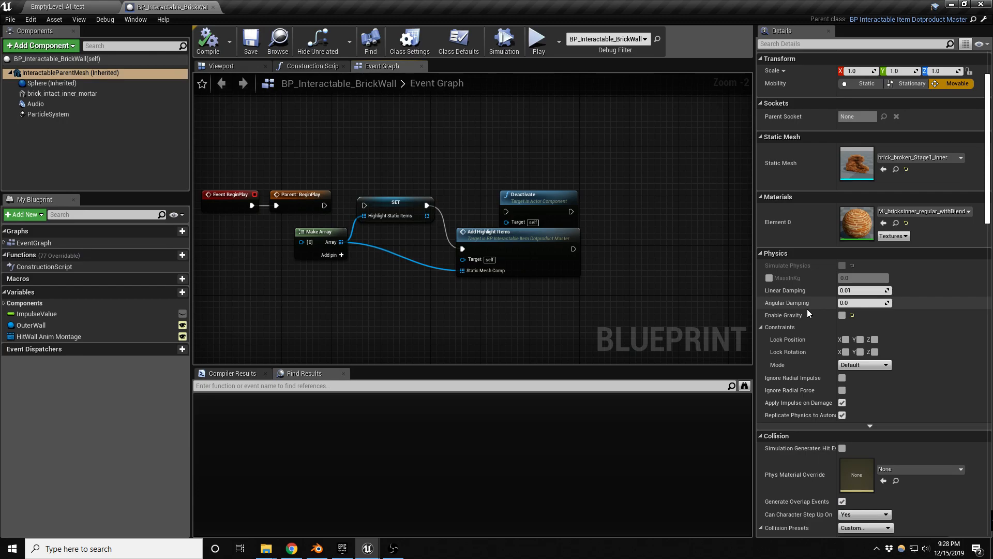
pyautogui.click(69, 95)
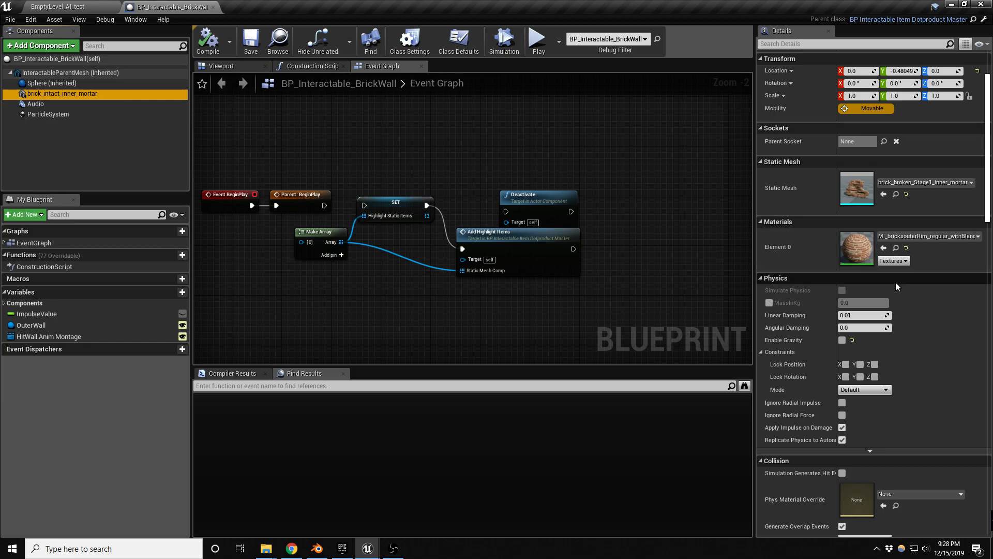
pyautogui.scroll(1, 904, 297)
pyautogui.scroll(-5, 905, 299)
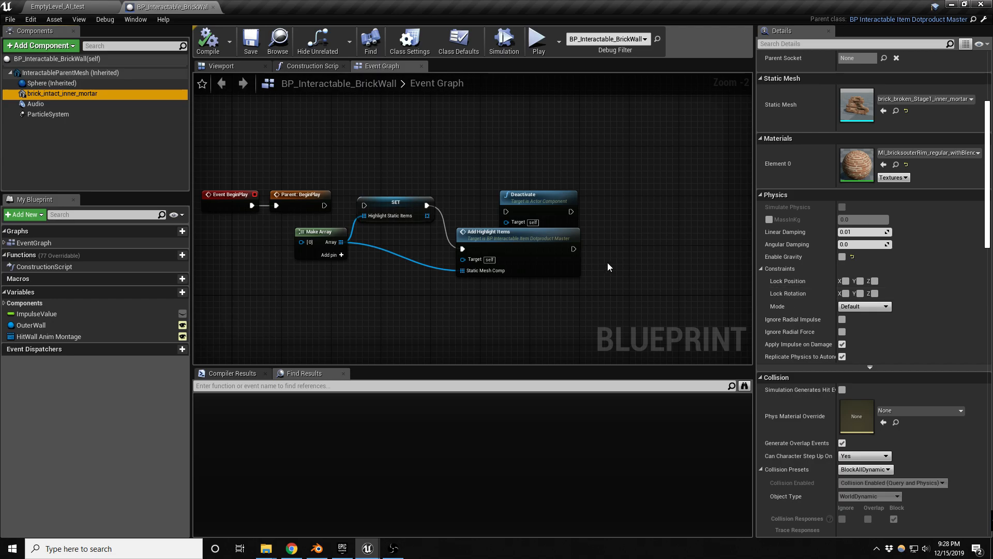
pyautogui.moveTo(532, 201); pyautogui.dragTo(550, 195)
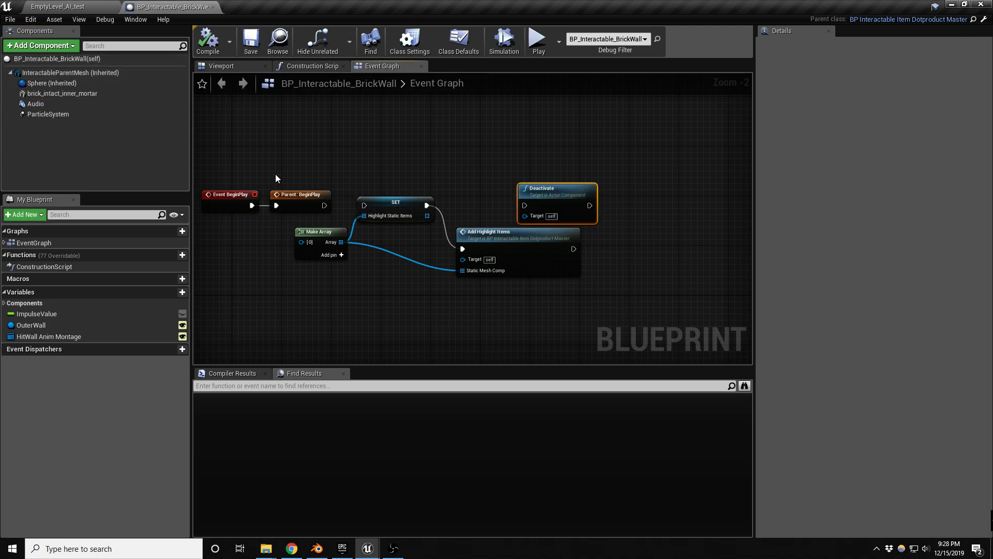
pyautogui.click(43, 94)
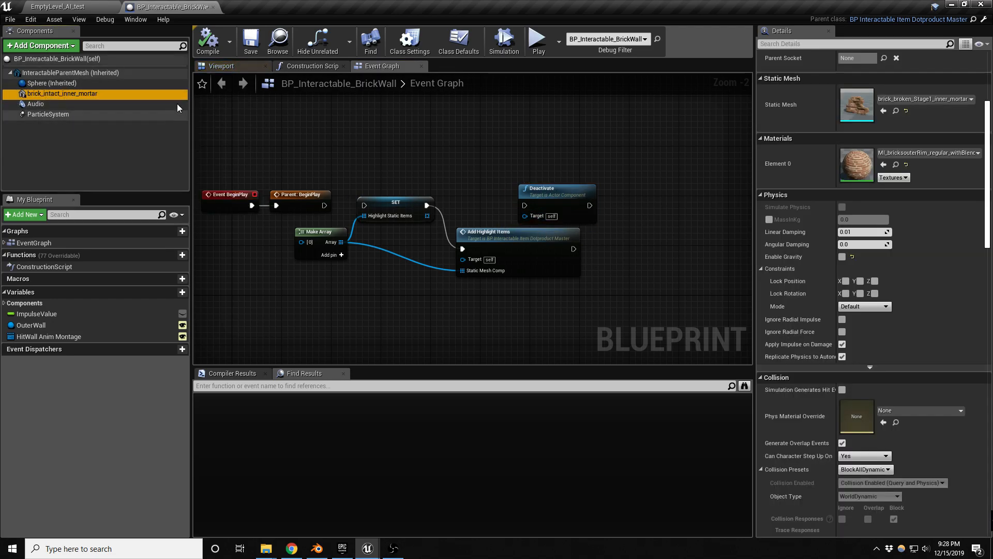
# - Delete the BP_Interactable_BrickWall piece from the level to inspect the opening behind it, then undo the deletion
pyautogui.click(104, 6)
pyautogui.press('Delete')
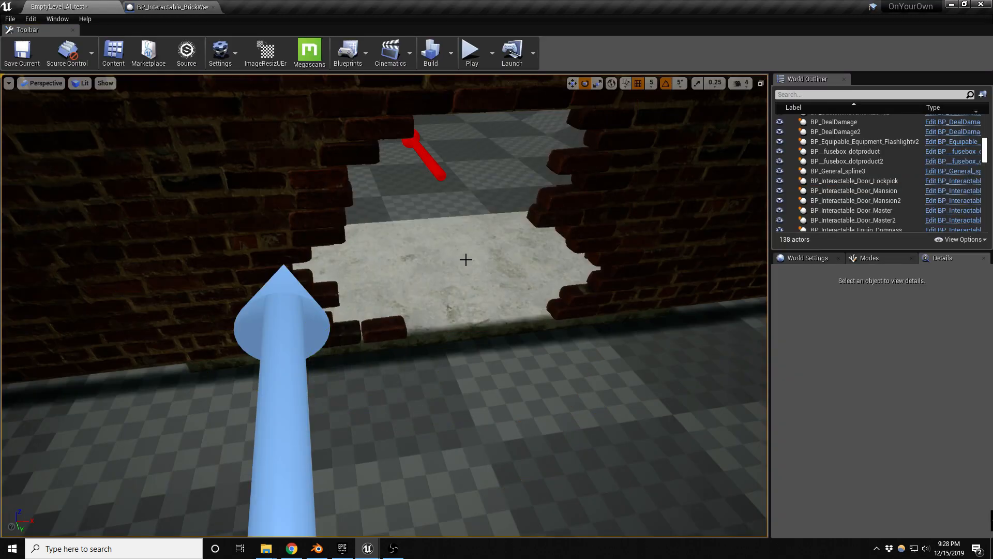
pyautogui.hotkey('ctrl', 'z')
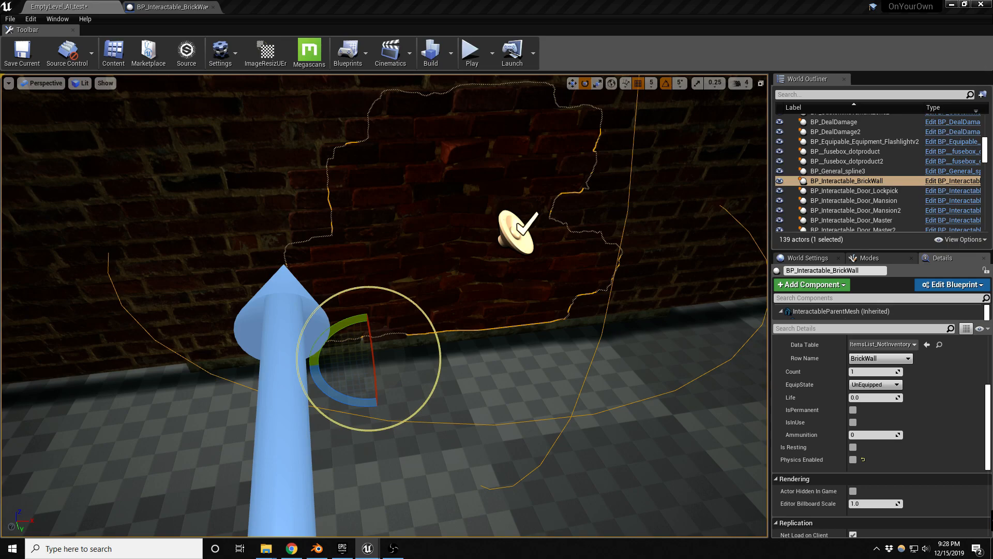
pyautogui.press('s')
pyautogui.moveTo(135, 271); pyautogui.dragTo(93, 243, button='right')
pyautogui.press('w')
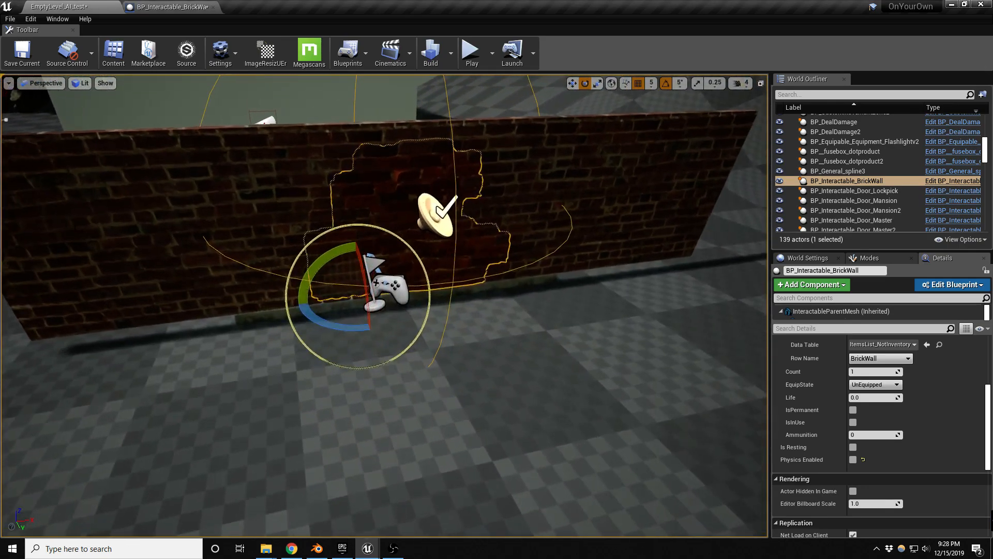
# - Add a second BP_Interactable_BrickWall piece in front of the wall and briefly run the level simulation
pyautogui.keyDown('alt'); pyautogui.moveTo(342, 327); pyautogui.dragTo(462, 318); pyautogui.keyUp('alt')
pyautogui.moveTo(467, 320); pyautogui.dragTo(493, 319, button='right')
pyautogui.hotkey('alt', 'p')
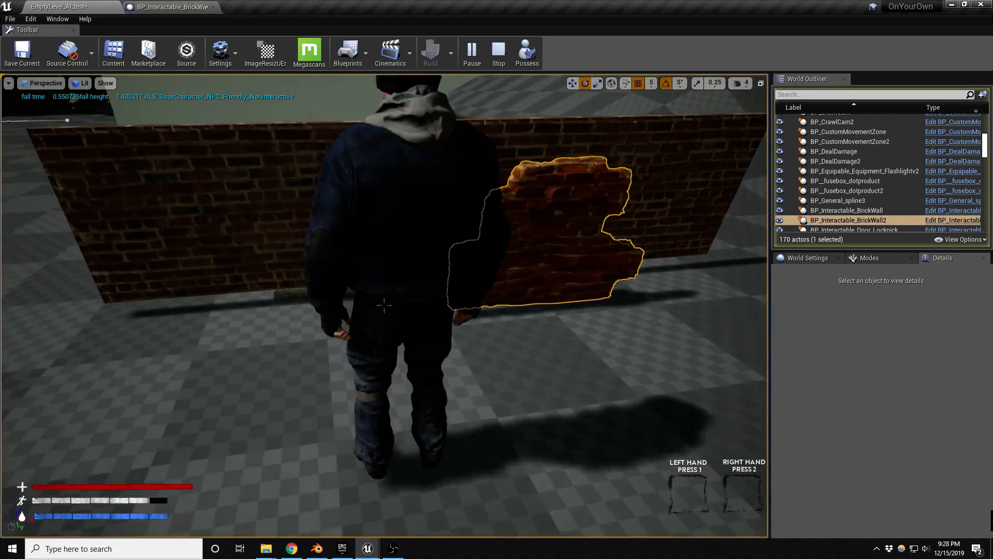
pyautogui.press('Escape')
# - Delete the original BP_Interactable_BrickWall piece and move BP_Interactable_BrickWall2 into the opening of the outer wall
pyautogui.click(437, 239)
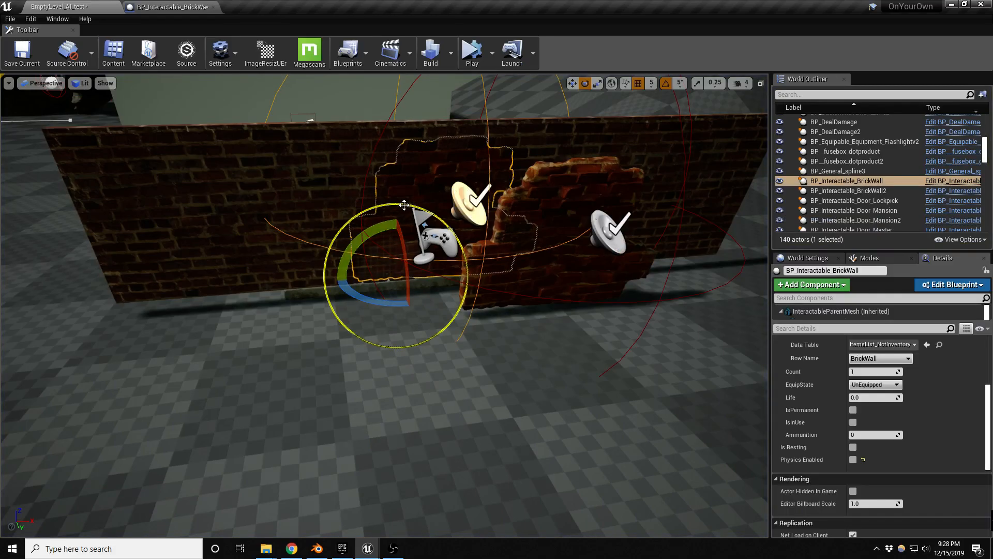
pyautogui.press('Delete')
pyautogui.click(498, 236)
pyautogui.click(528, 245)
pyautogui.press('w')
pyautogui.moveTo(529, 307); pyautogui.dragTo(416, 284)
# - Fine-tune the position of BP_Interactable_BrickWall2 so it fits the hole in the outer wall, and deselect it
pyautogui.moveTo(416, 284); pyautogui.dragTo(394, 194, button='right')
pyautogui.press('w')
pyautogui.press('w')
pyautogui.press('s')
pyautogui.press('d')
pyautogui.press('s')
pyautogui.moveTo(458, 378); pyautogui.dragTo(458, 381, button='right')
pyautogui.press('q')
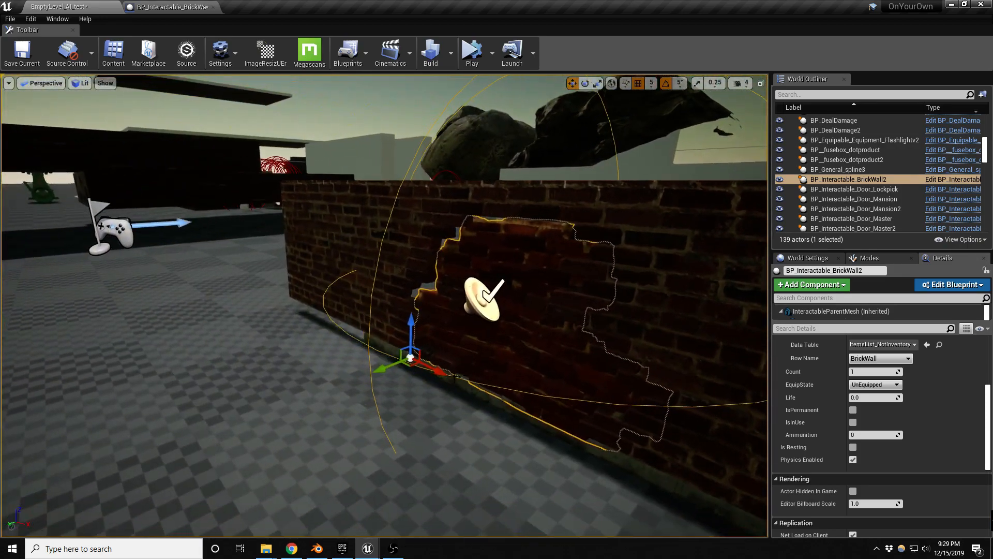
pyautogui.moveTo(404, 350); pyautogui.dragTo(391, 339)
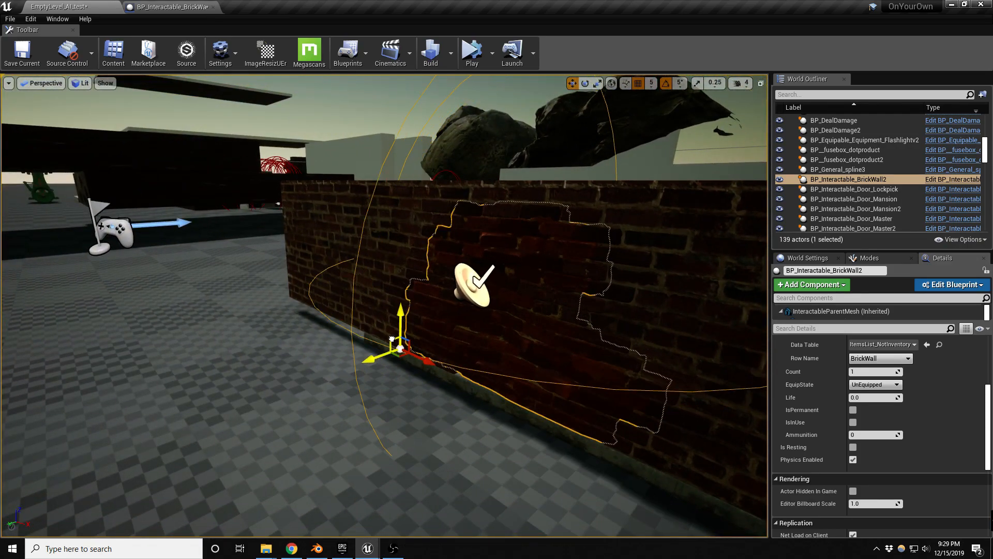
pyautogui.press('Escape')
# - Simulate the level facing the brick wall to check how the new piece behaves, and stop the simulation
pyautogui.moveTo(400, 348); pyautogui.dragTo(517, 357, button='right')
pyautogui.press('a')
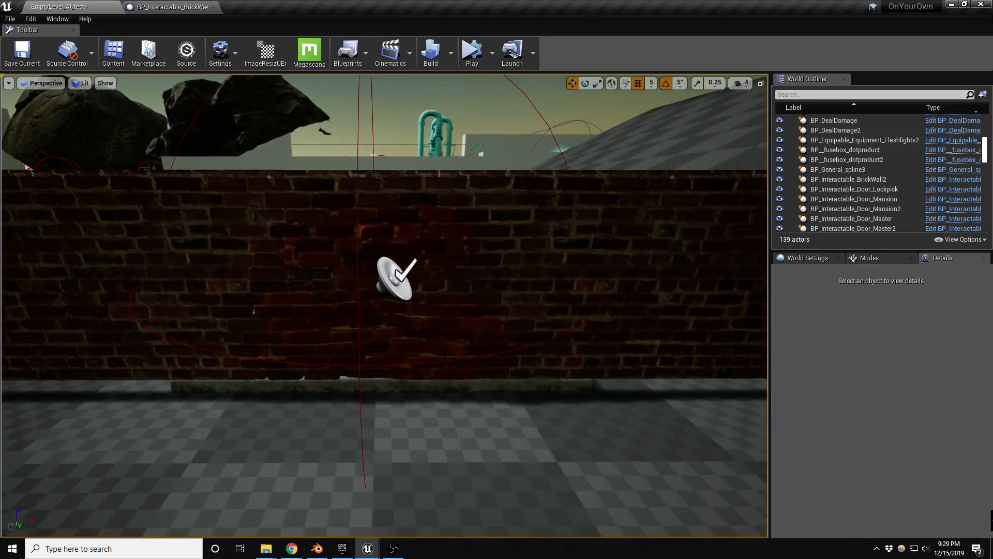
pyautogui.hotkey('alt', 'p')
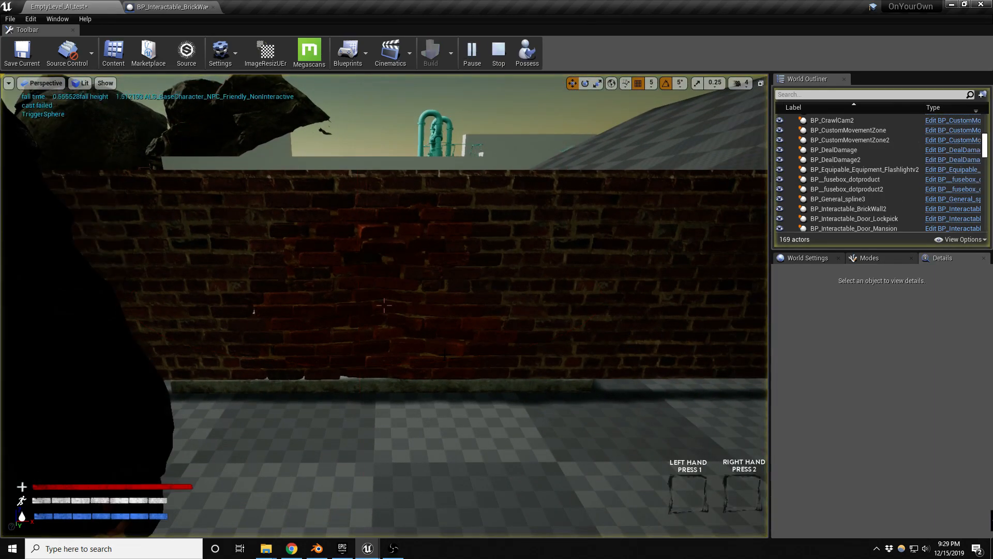
pyautogui.press('Escape')
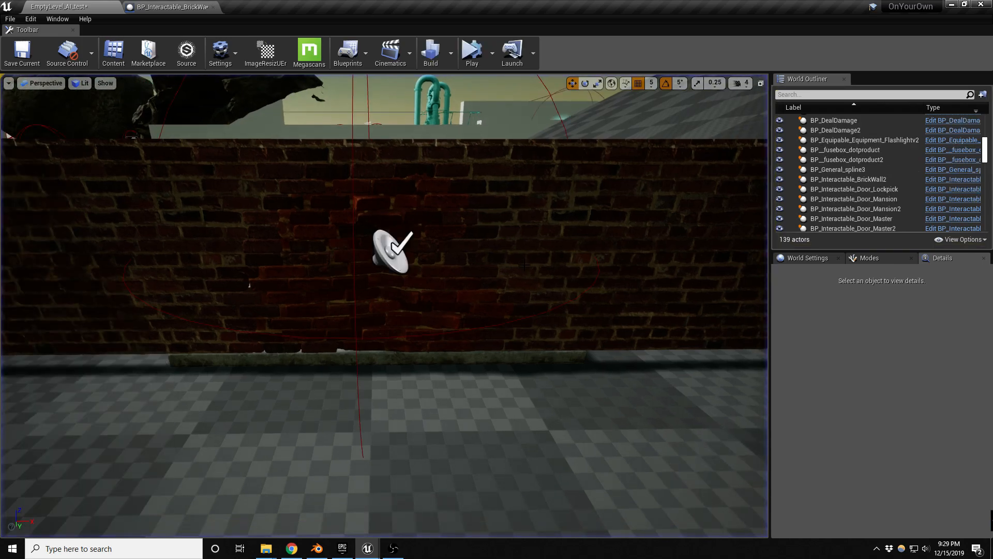
# - Play the level with the player character, try the Break Wall interaction in fullscreen, and return to the normal editor view
pyautogui.click(491, 54)
pyautogui.click(523, 84)
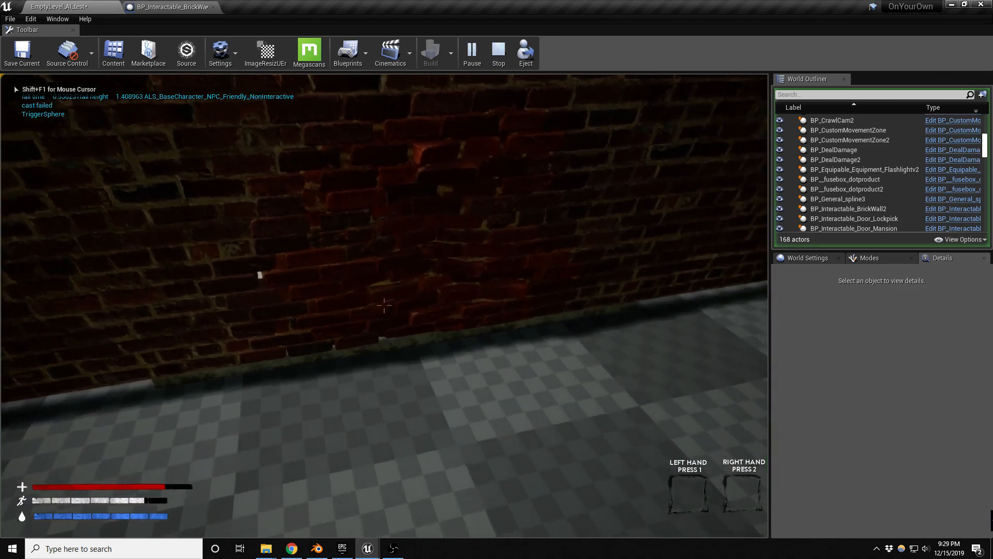
pyautogui.press('w')
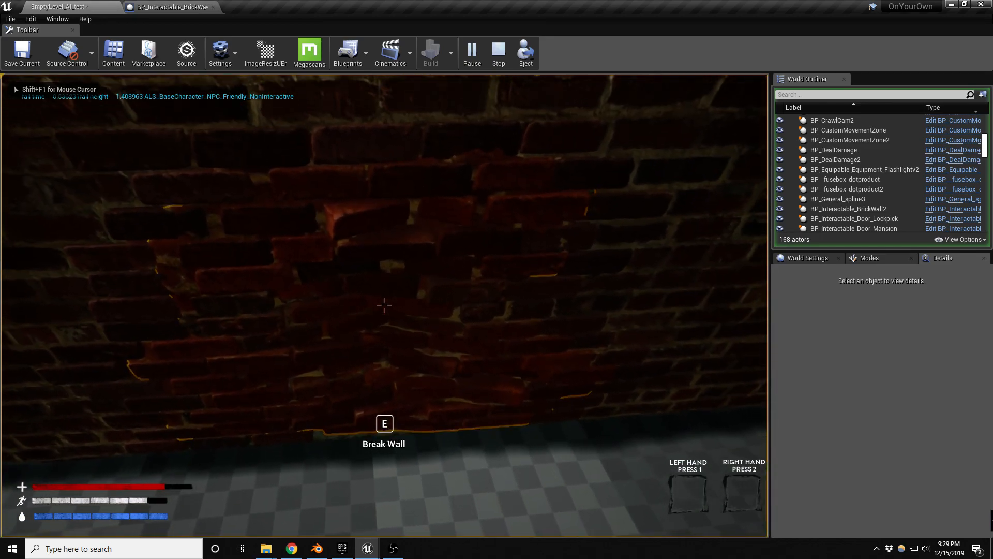
pyautogui.press('F11')
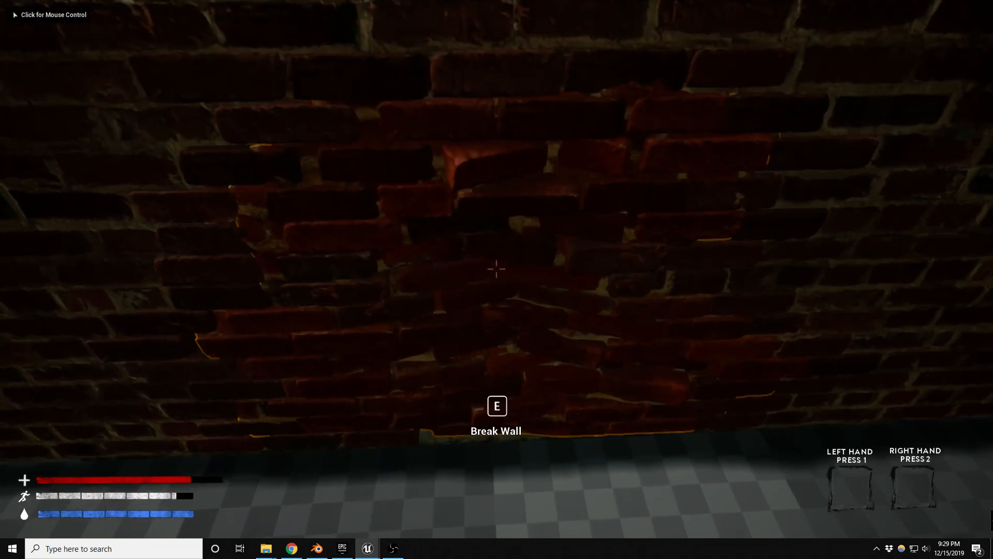
pyautogui.press('e')
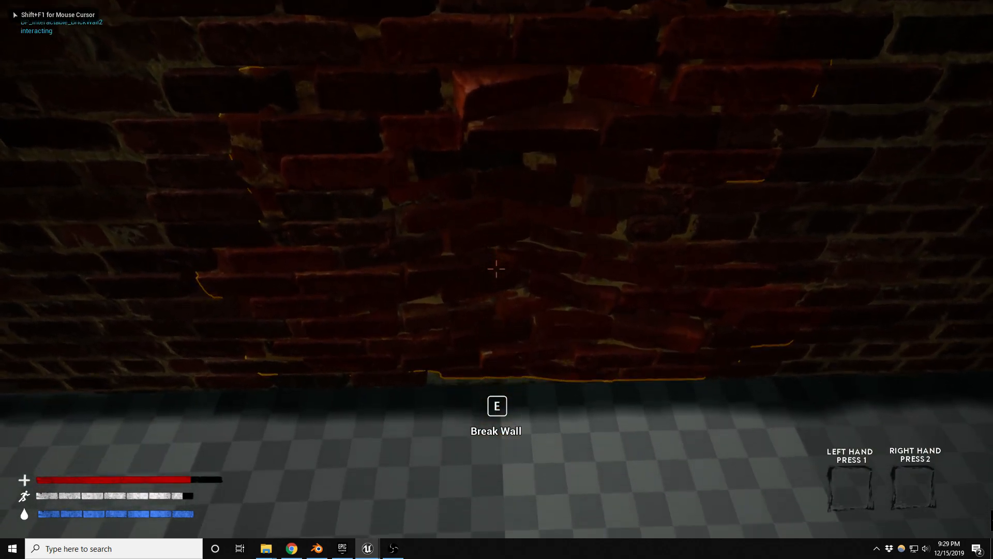
pyautogui.press('Escape')
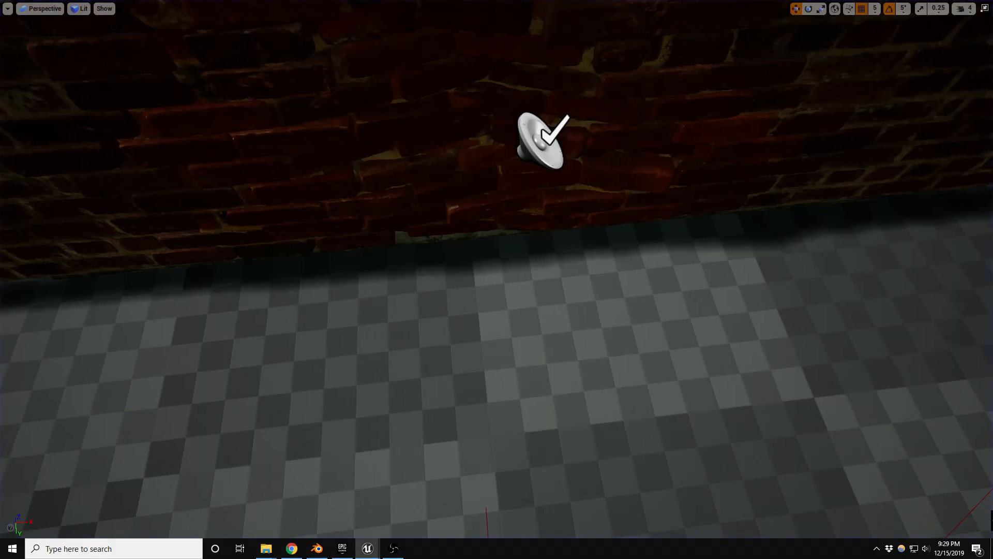
pyautogui.press('F11')
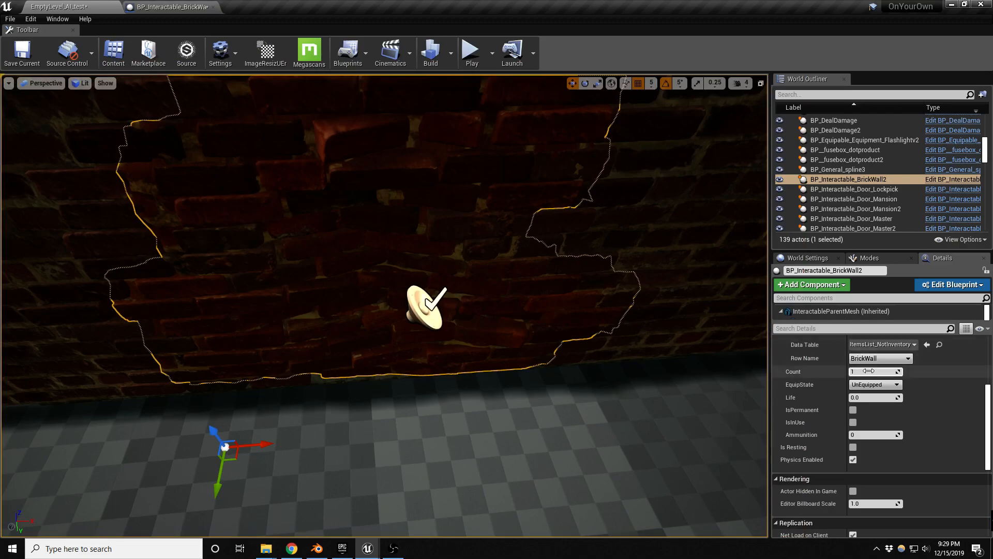
# - Set the Interaction State of BP_Interactable_BrickWall2 to DoAction
pyautogui.scroll(3, 896, 367)
pyautogui.click(887, 410)
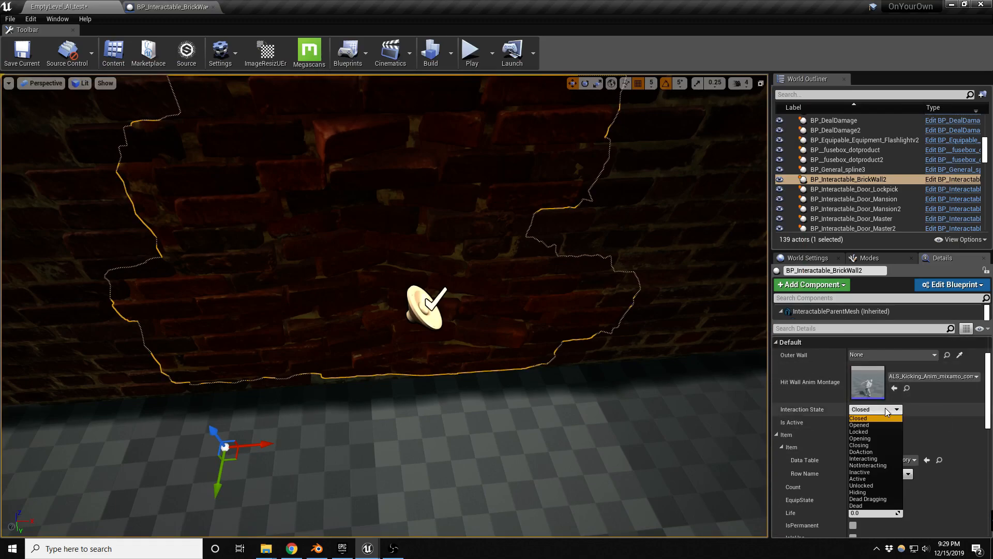
pyautogui.click(862, 451)
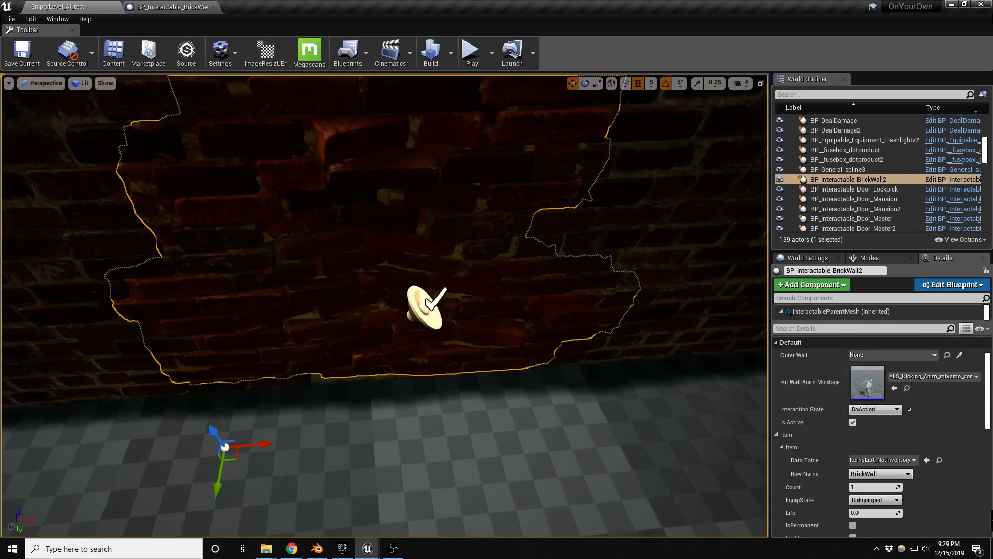
# - Assign BP_BrickWall_Outer from the level as the Outer Wall of BP_Interactable_BrickWall2
pyautogui.moveTo(385, 305); pyautogui.dragTo(392, 309, button='right')
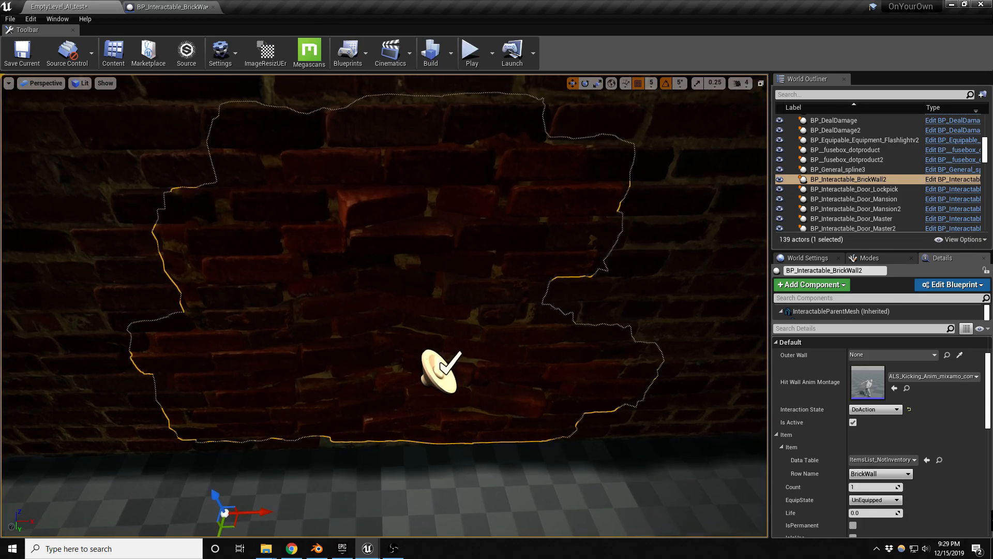
pyautogui.click(700, 328)
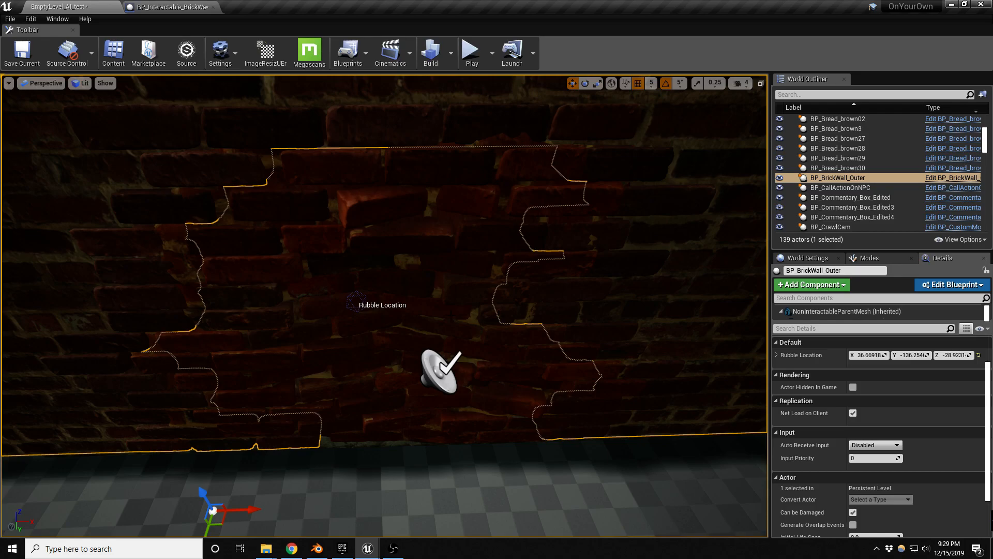
pyautogui.click(451, 311)
pyautogui.click(959, 355)
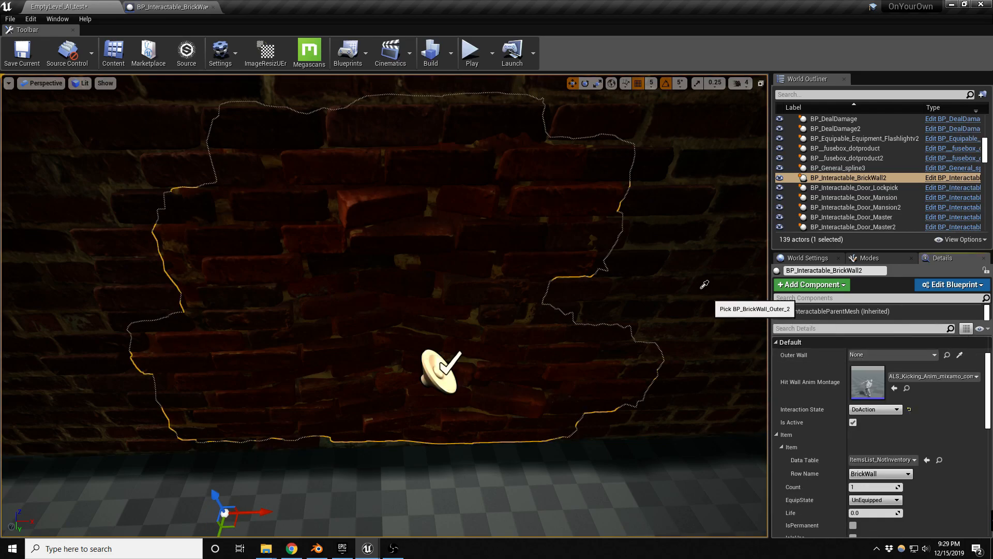
pyautogui.moveTo(626, 336); pyautogui.dragTo(621, 312, button='right')
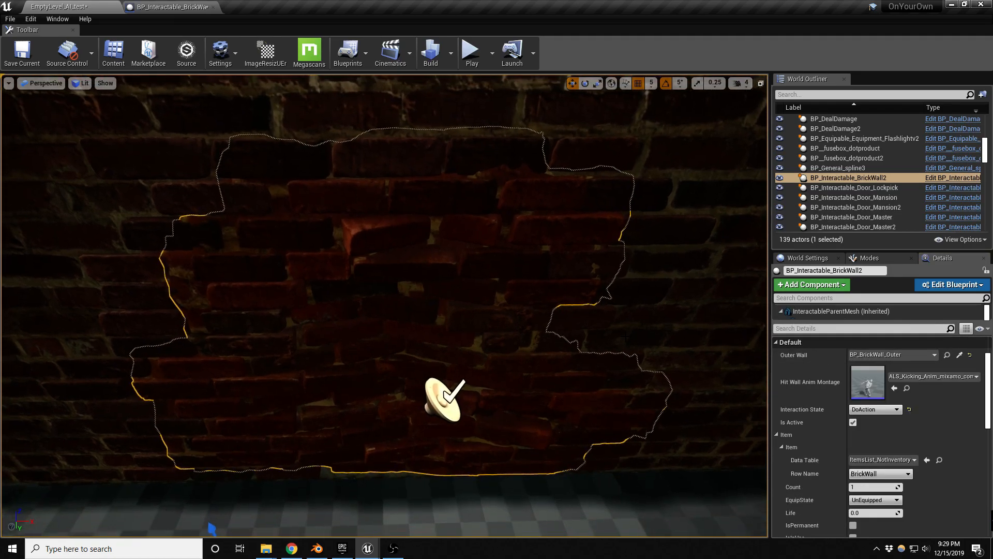
# - Play-test breaking the brick wall, inspect the rubble and opening from both sides, and stop the session
pyautogui.hotkey('alt', 'p')
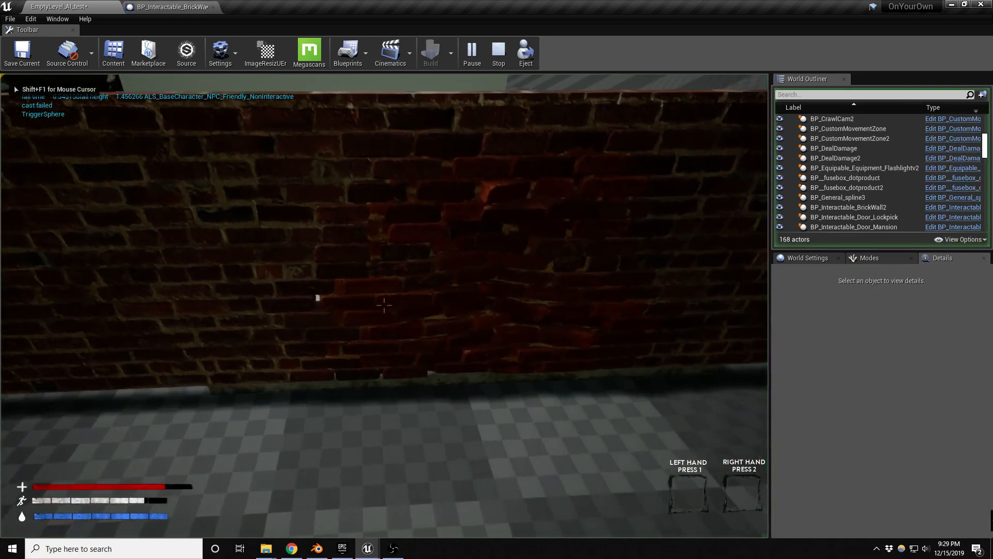
pyautogui.press('w')
pyautogui.press('e')
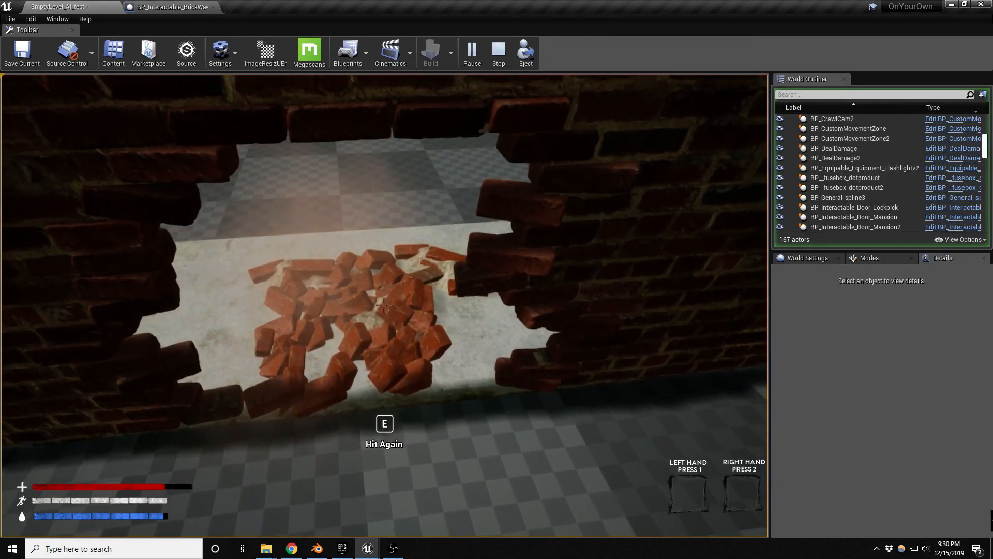
pyautogui.press('w')
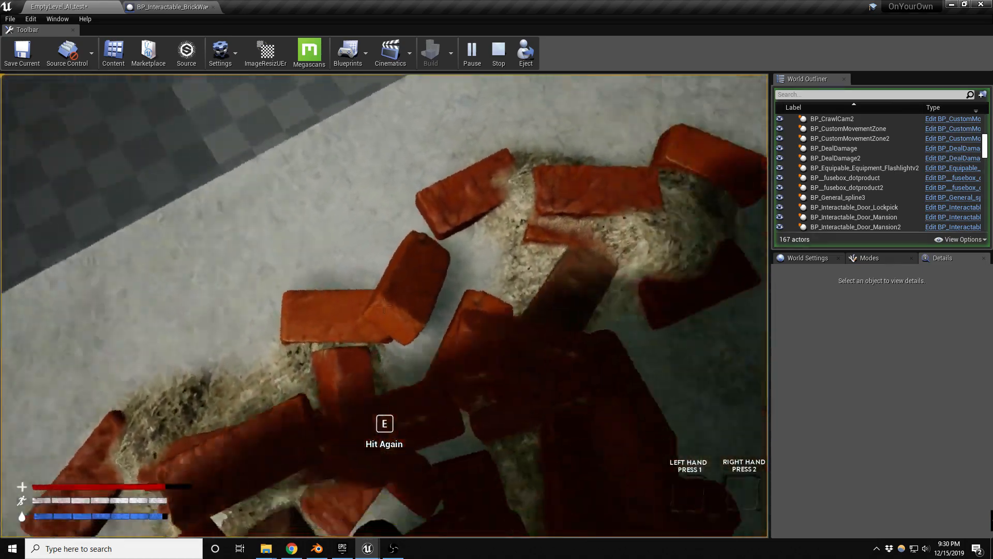
pyautogui.press('s')
pyautogui.press('s')
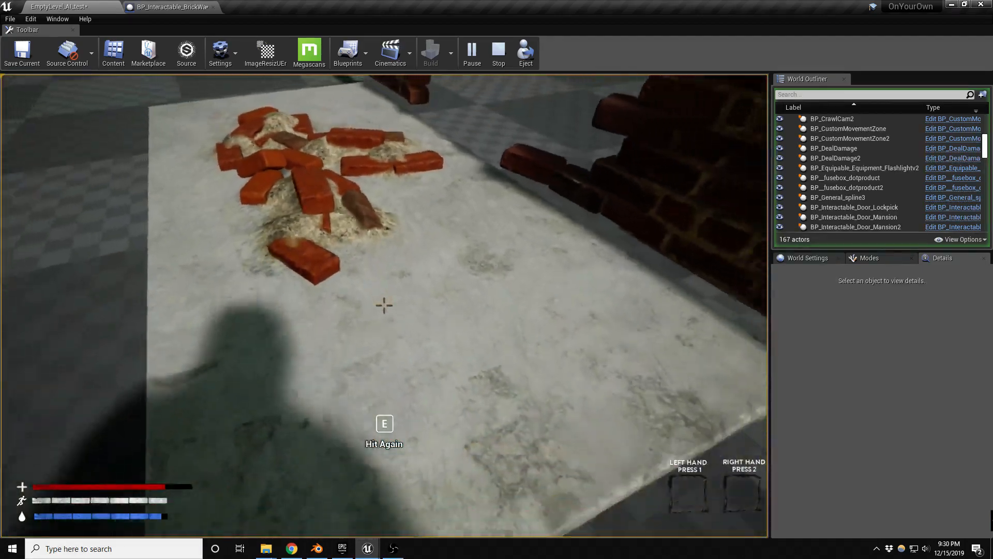
pyautogui.press('d')
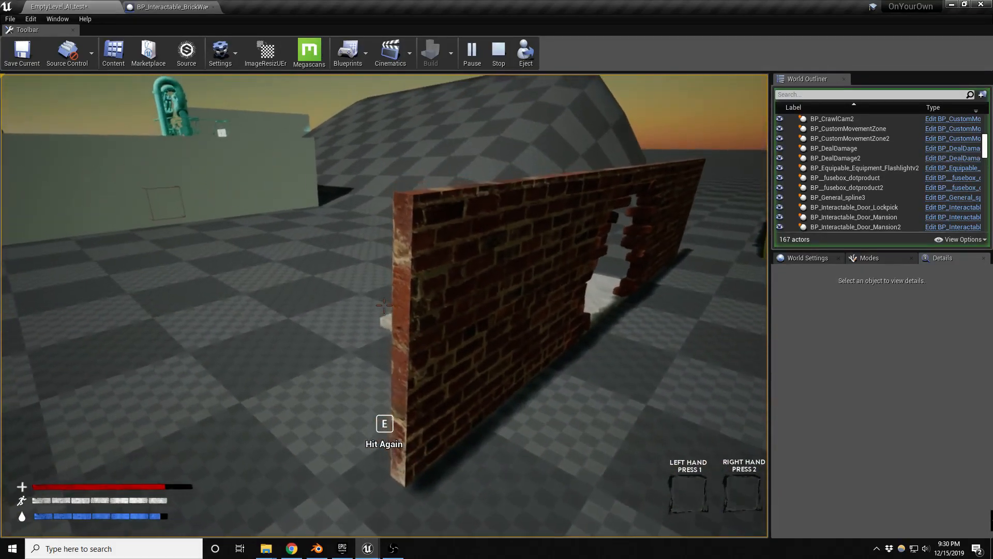
pyautogui.press('w')
pyautogui.press('s')
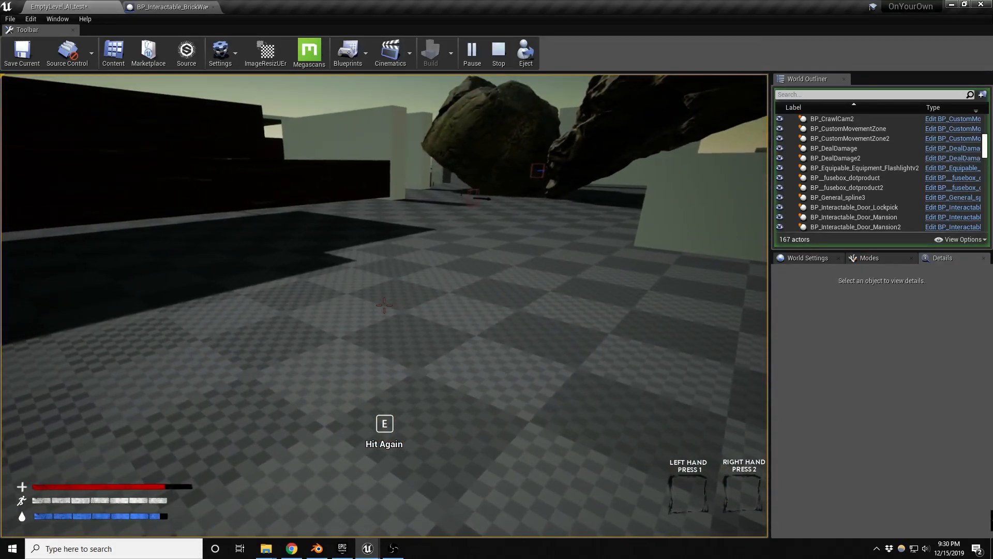
pyautogui.press('Escape')
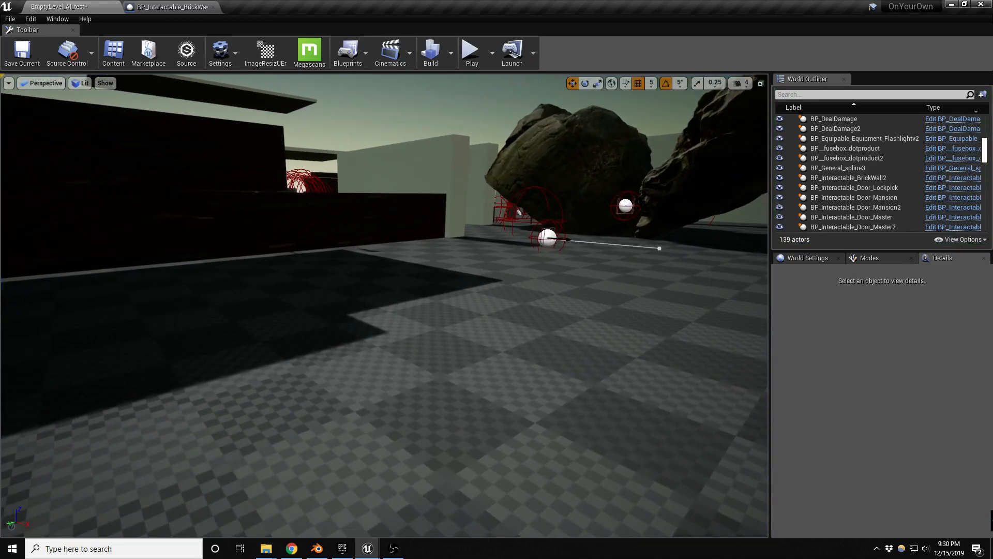
# - Start a play session, walk around the large rocks, and follow the patrolling friendly NPC to check its behaviour
pyautogui.hotkey('alt', 'p')
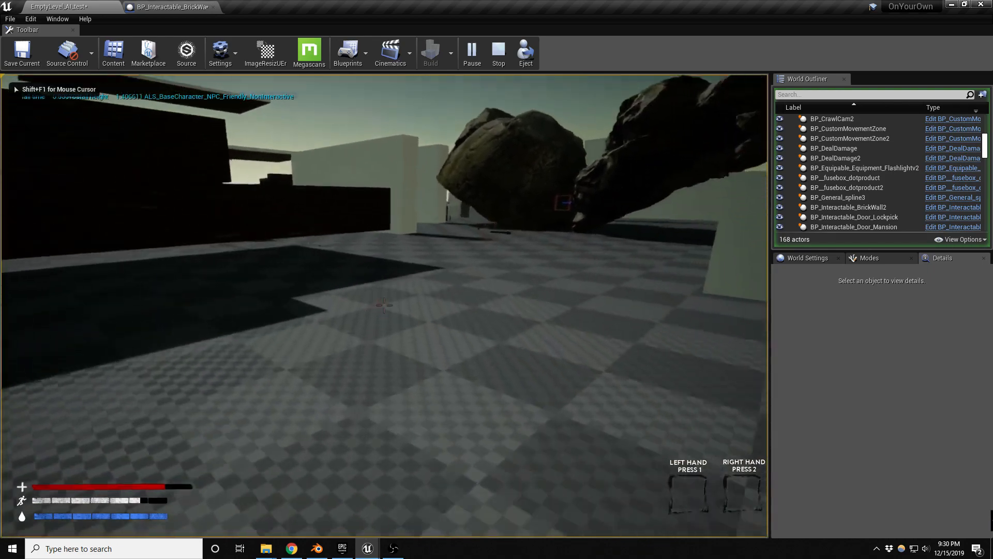
pyautogui.press('w')
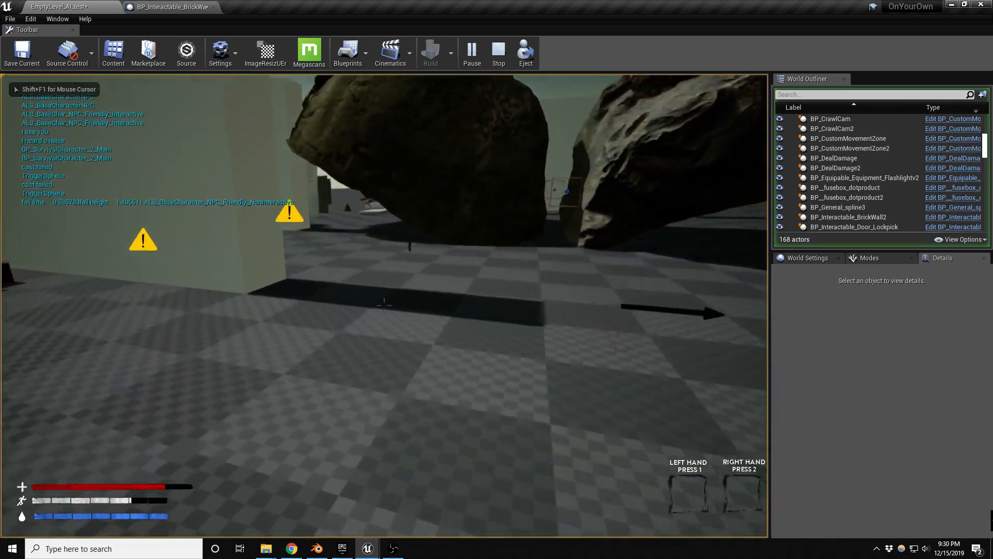
pyautogui.press('w')
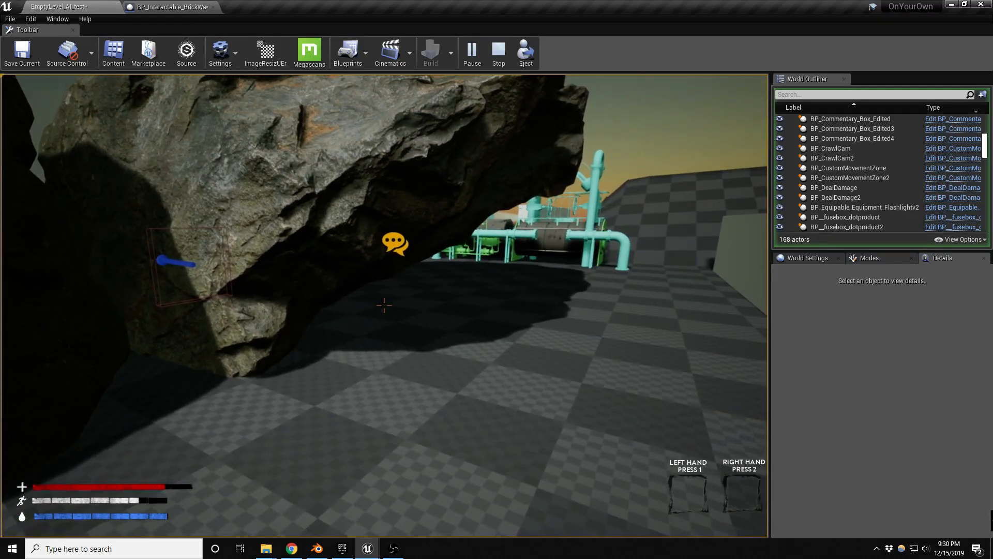
pyautogui.press('s')
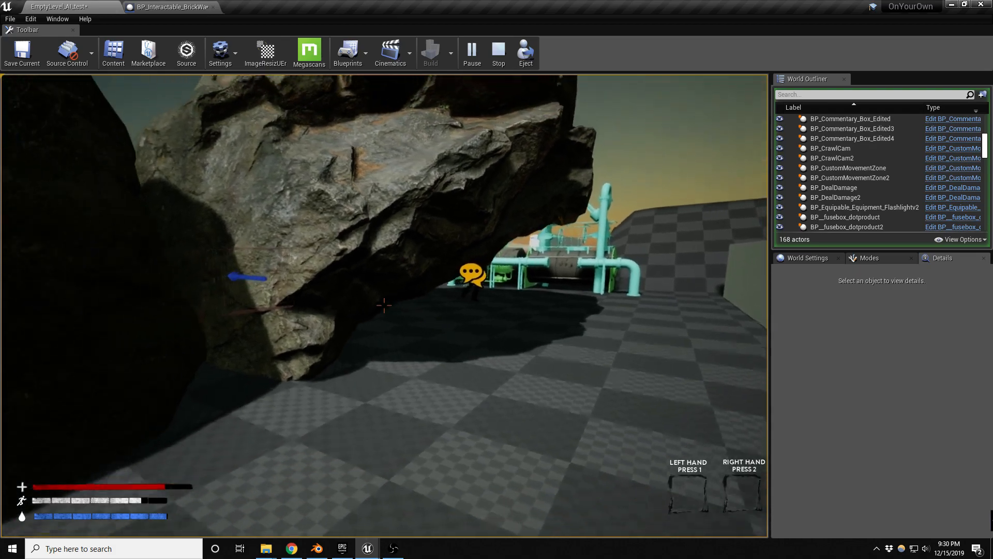
pyautogui.press('s')
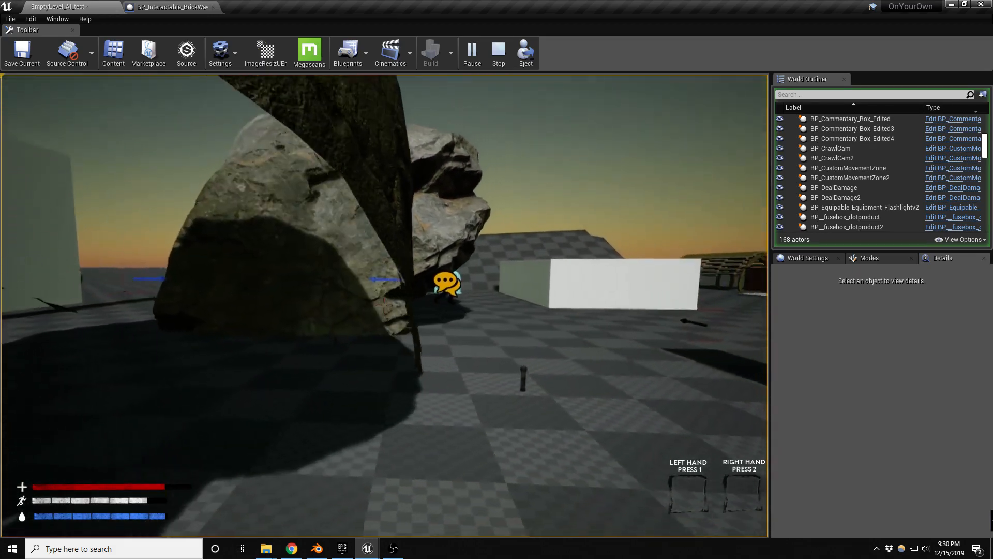
pyautogui.press('s')
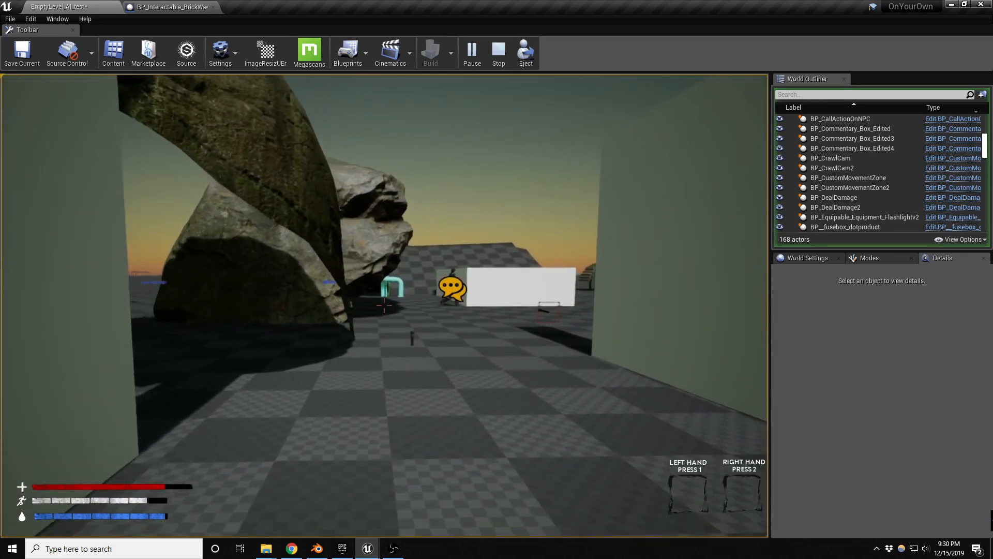
pyautogui.press('w')
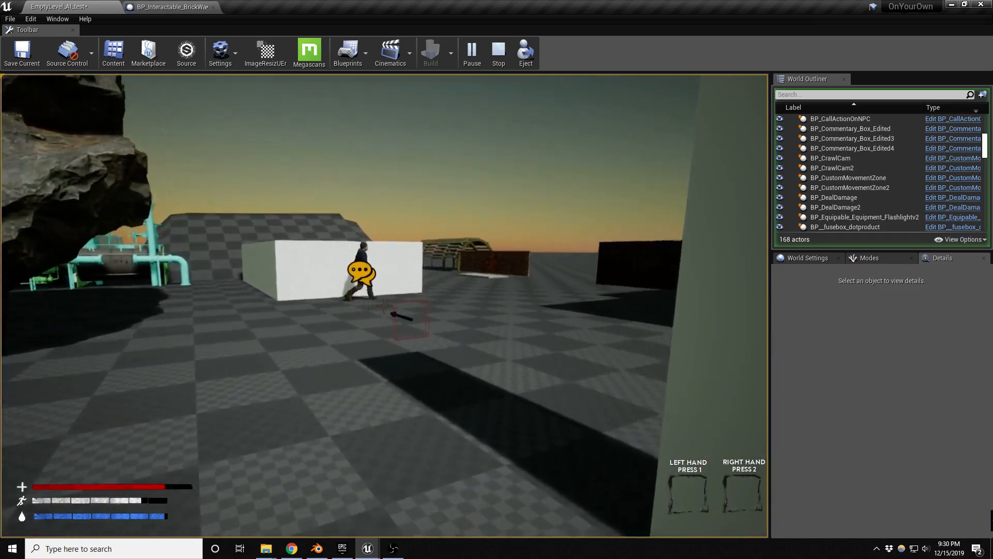
pyautogui.press('w')
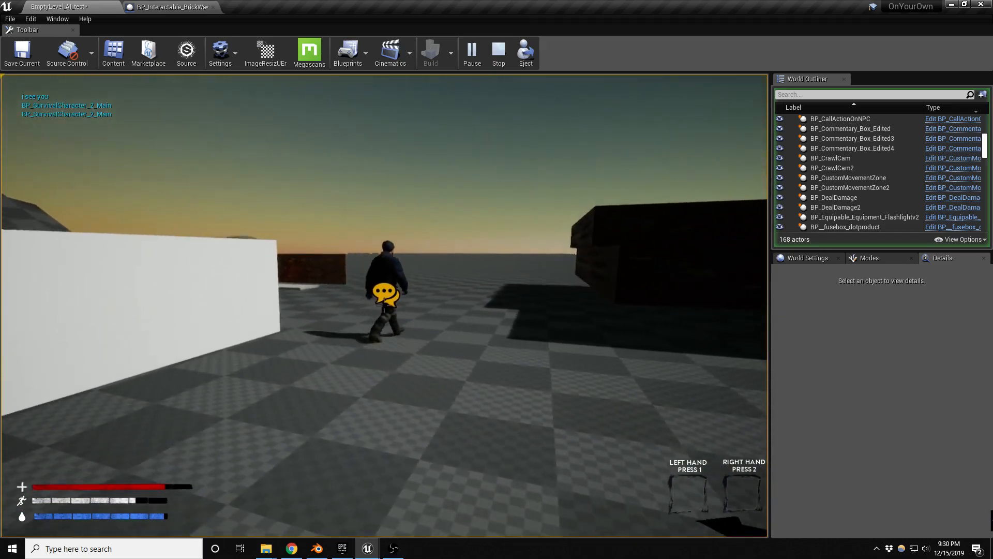
pyautogui.press('a')
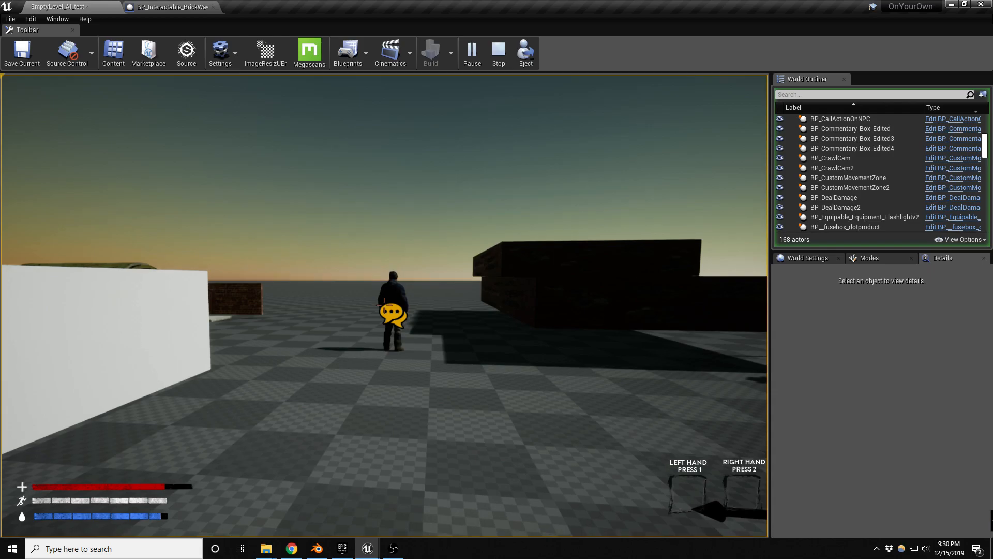
# - Run to the black table with the items, pick up the knife, and equip it from the inventory
pyautogui.press('w')
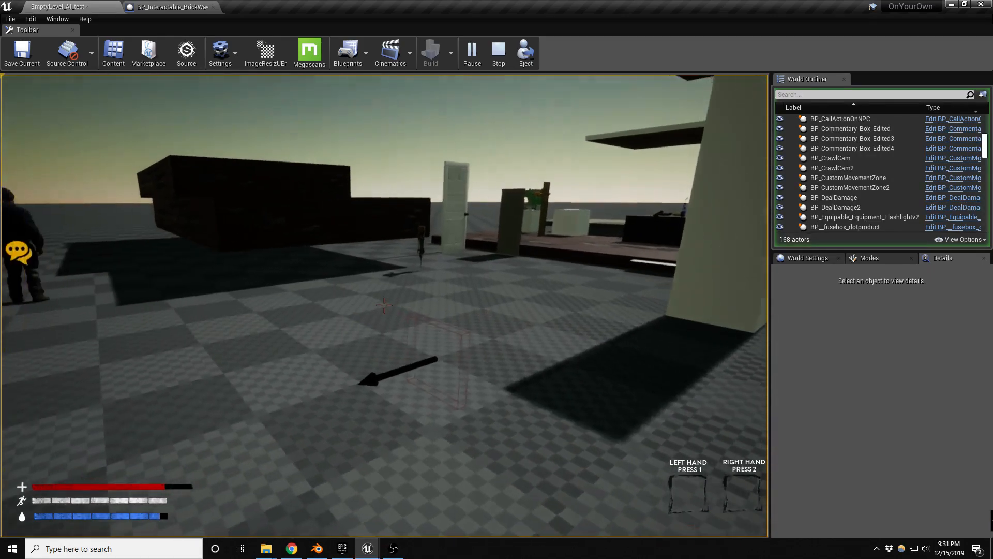
pyautogui.hotkey('shift', 'w')
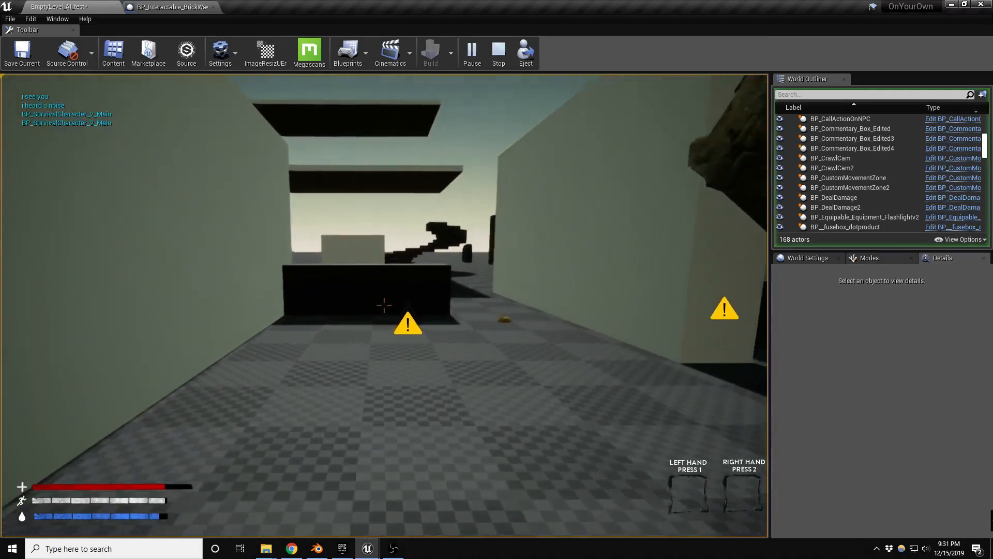
pyautogui.hotkey('shift', 'w')
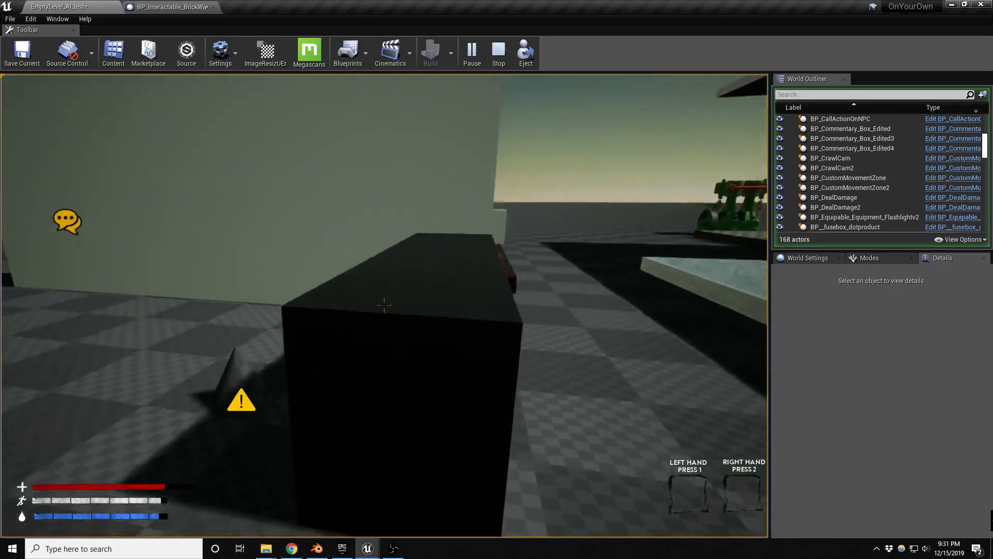
pyautogui.hotkey('shift', 'w')
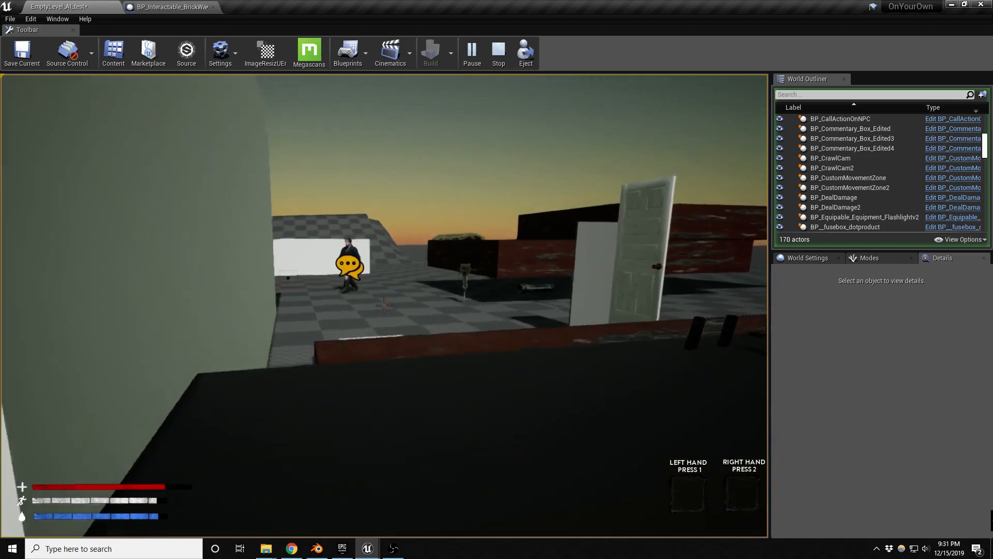
pyautogui.press('d')
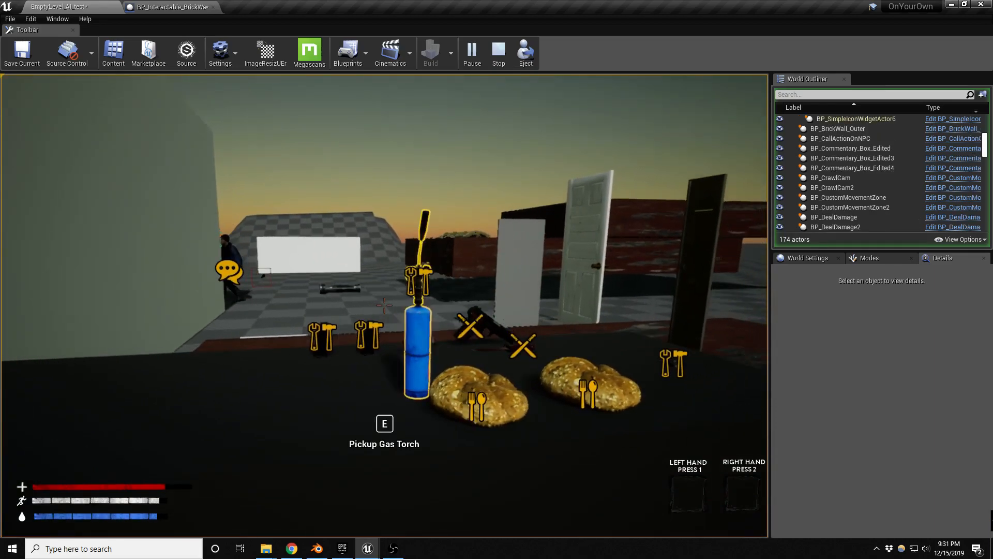
pyautogui.press('d')
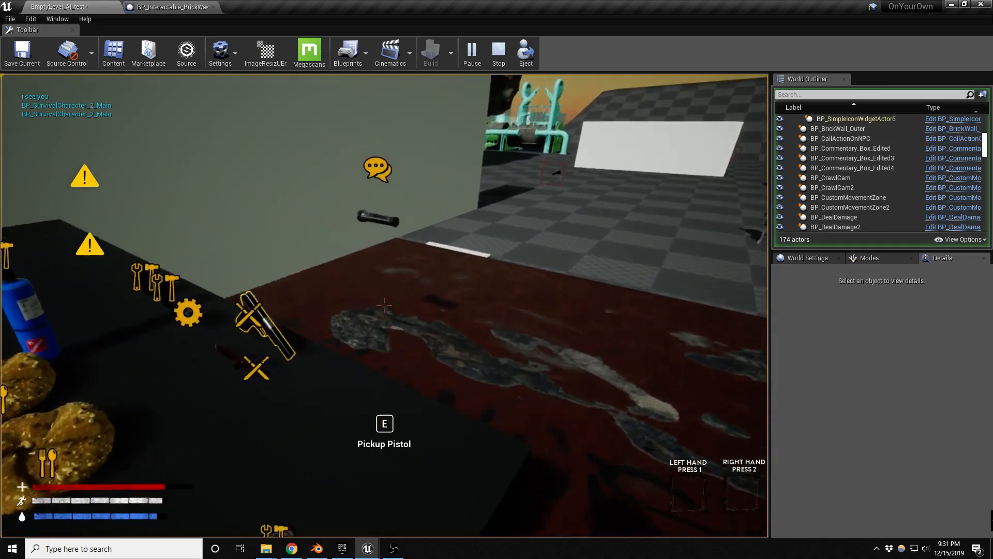
pyautogui.press('d')
pyautogui.press('s')
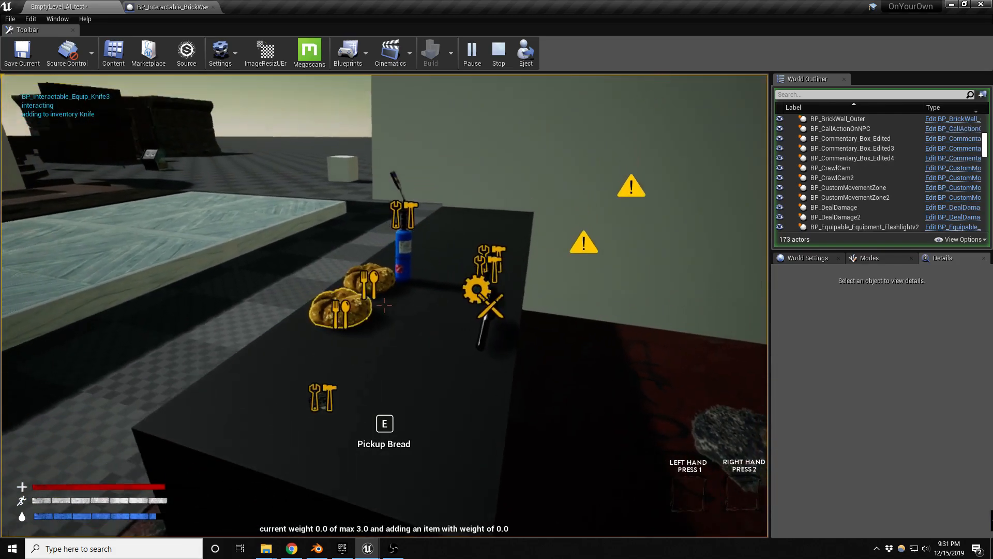
pyautogui.click(591, 223)
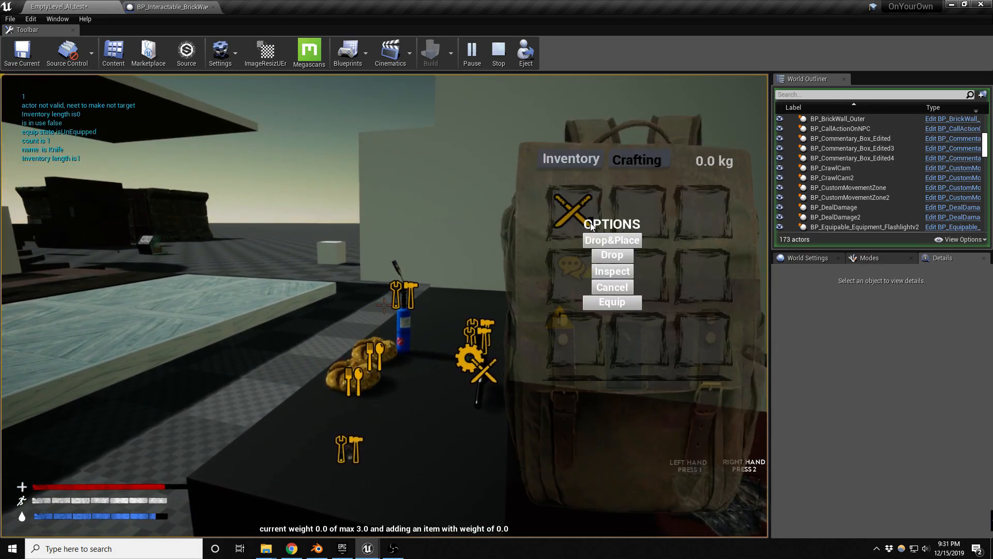
pyautogui.click(595, 302)
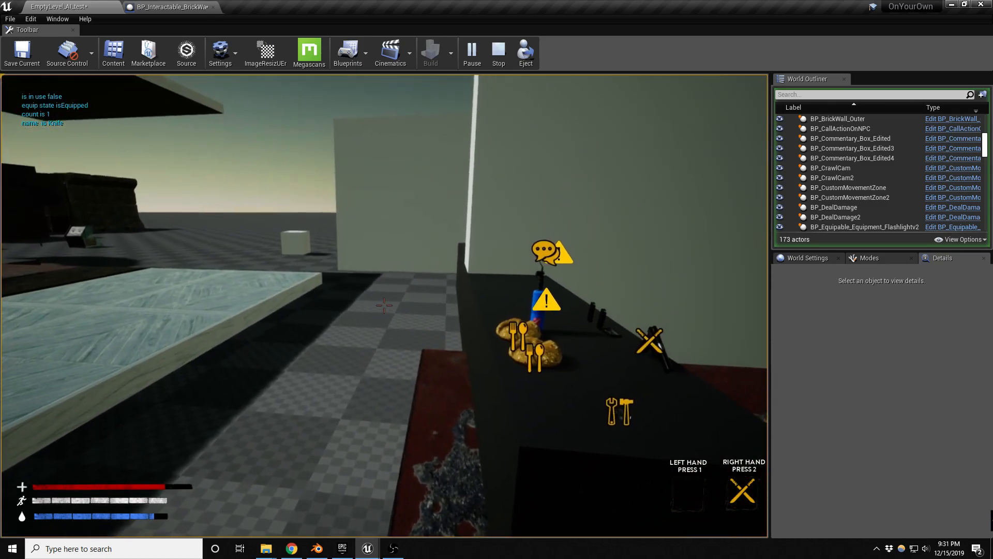
# - Switch the play session to fullscreen, test the knife takedown on the friendly NPC, and stop the session
pyautogui.hotkey('shift', 'F1')
pyautogui.press('F11')
pyautogui.click(603, 309)
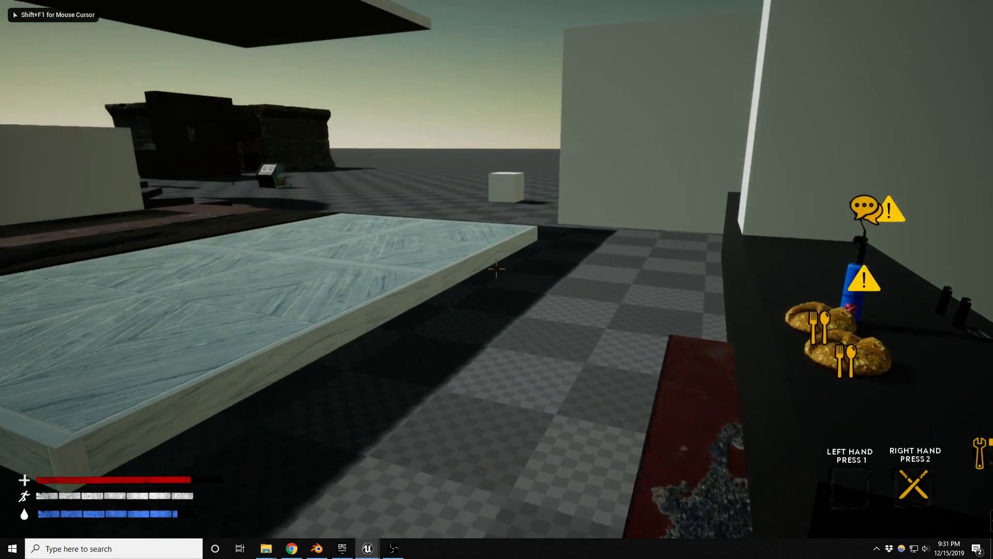
pyautogui.press('w')
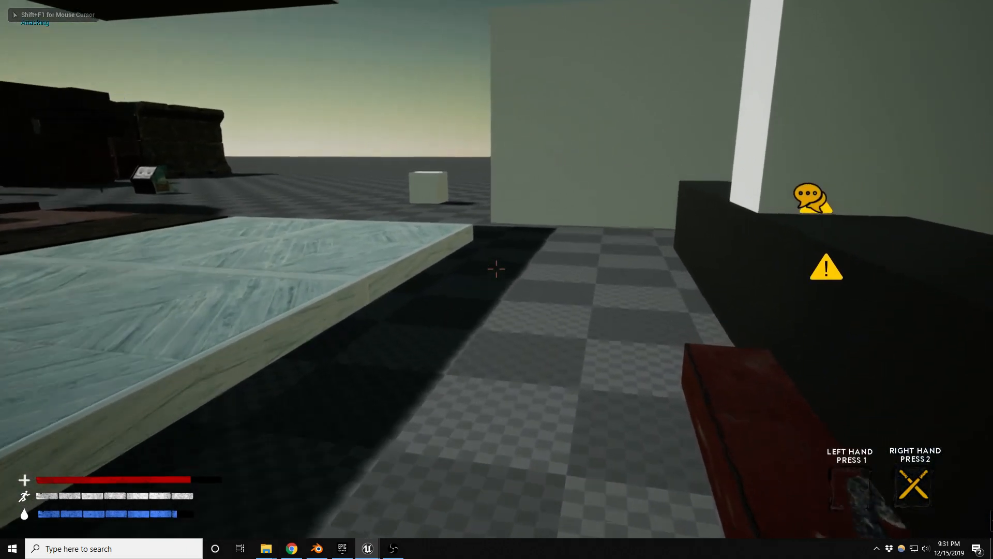
pyautogui.press('w')
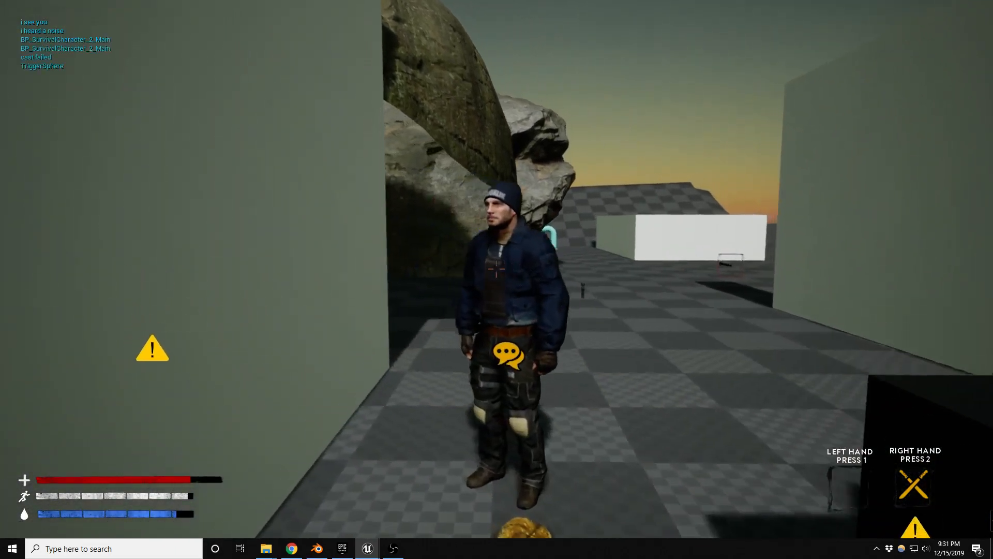
pyautogui.press('e')
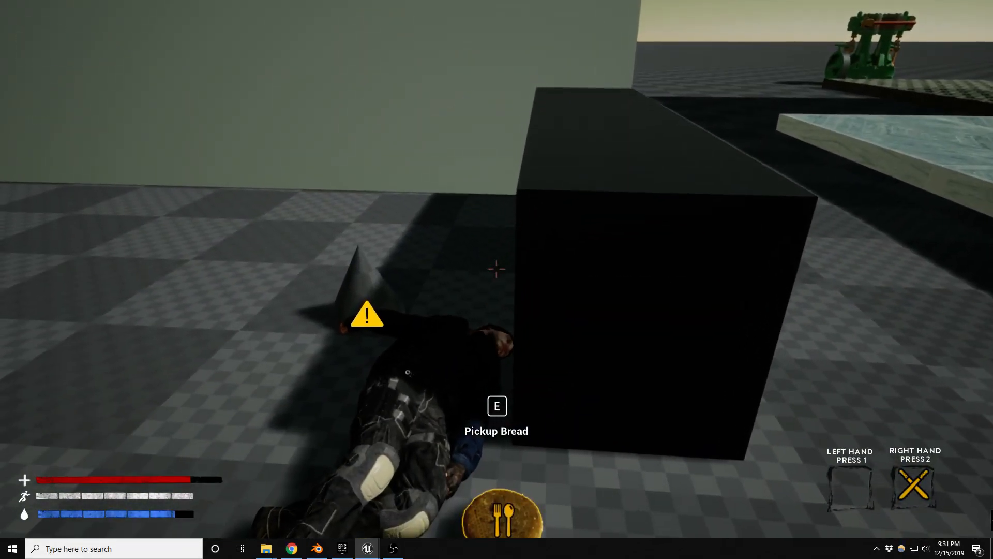
pyautogui.press('Escape')
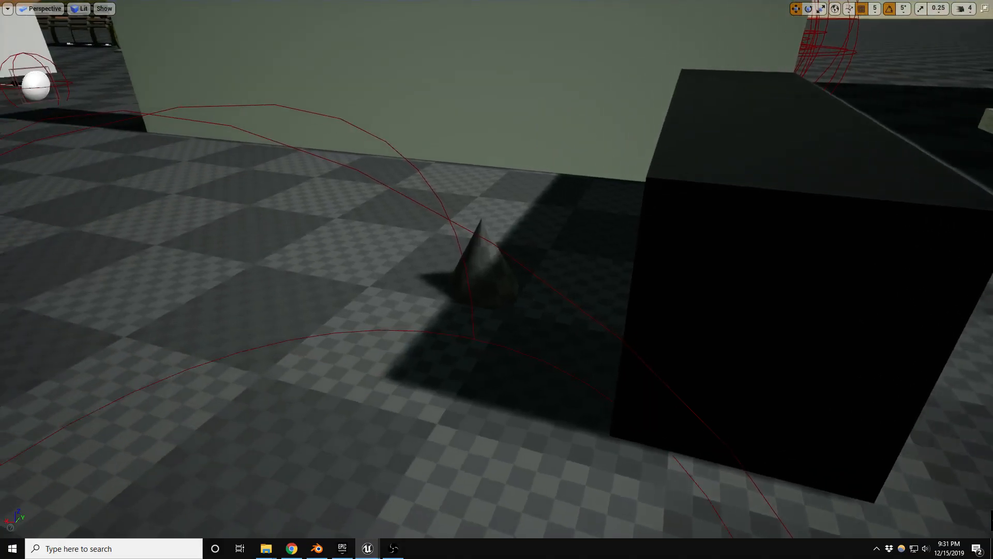
# - Save the EmptyLevel_AI_test level
pyautogui.moveTo(681, 315); pyautogui.dragTo(631, 317, button='right')
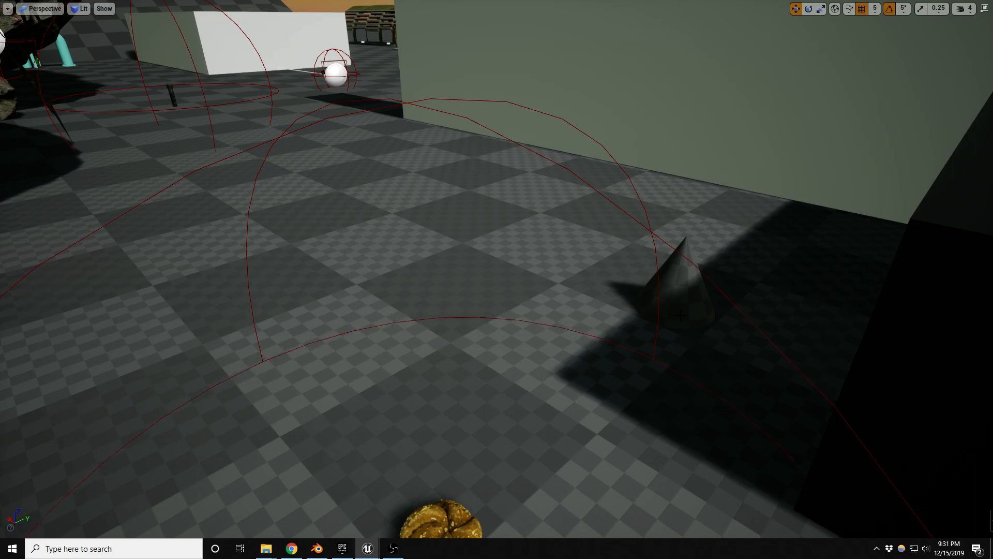
pyautogui.moveTo(681, 315); pyautogui.dragTo(411, 283, button='right')
pyautogui.press('s')
pyautogui.hotkey('ctrl', 's')
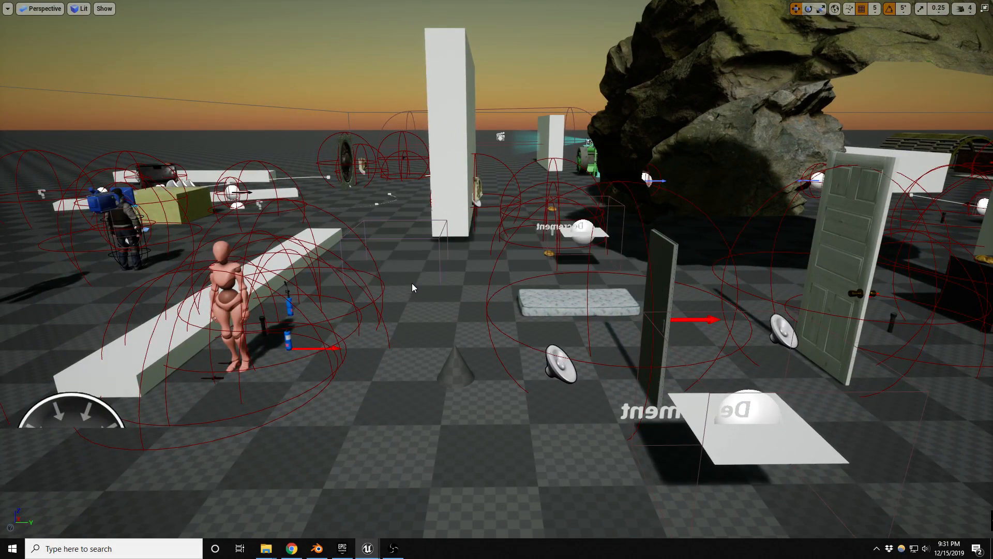
pyautogui.moveTo(407, 300); pyautogui.dragTo(383, 308, button='right')
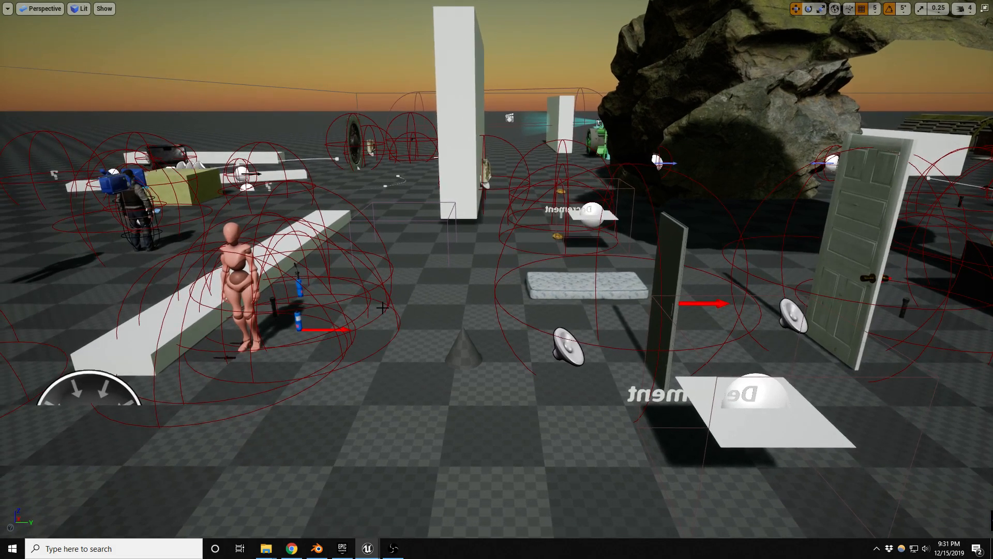
# - Start a new play session and run the character across the level to the Tappy Chicken arcade machine
pyautogui.hotkey('alt', 'p')
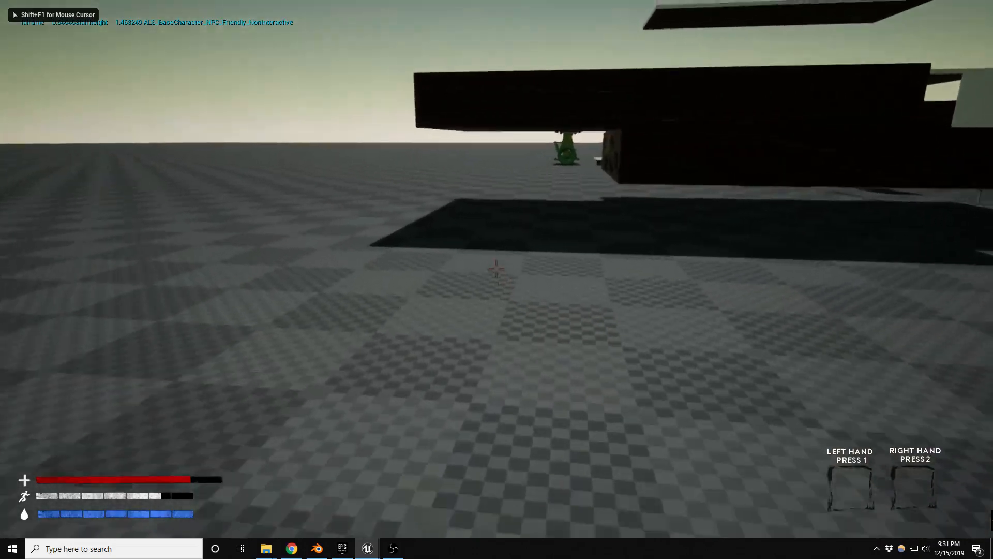
pyautogui.hotkey('shift', 'w')
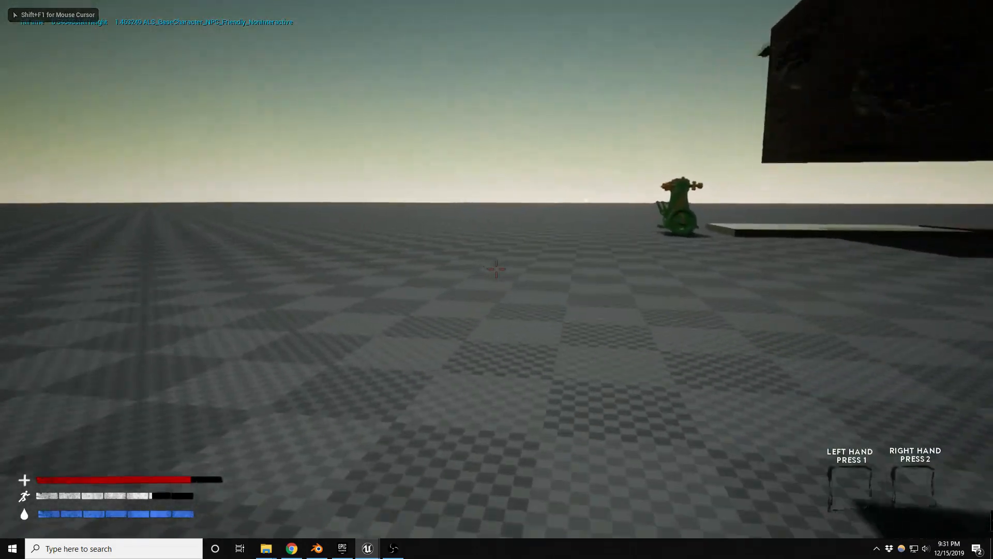
pyautogui.hotkey('shift', 'w')
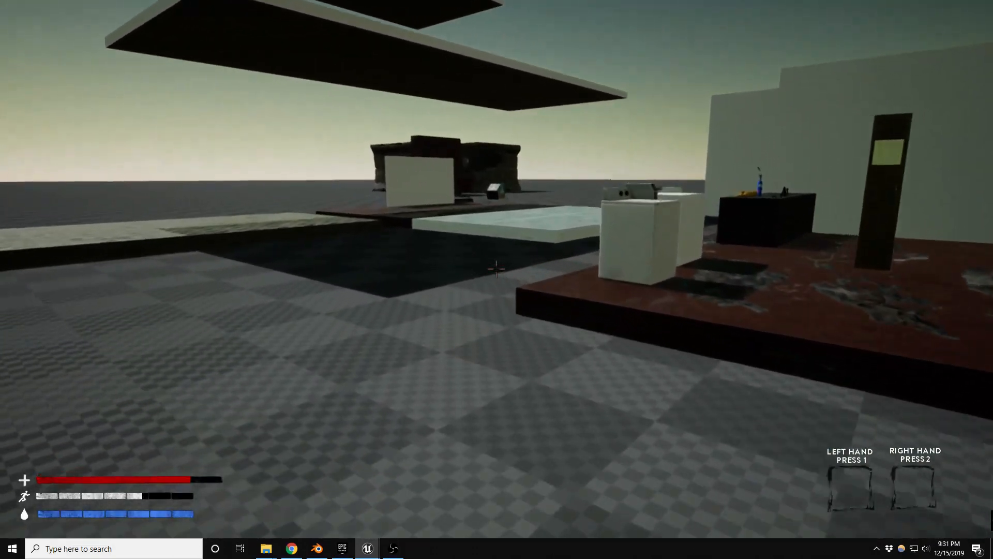
pyautogui.hotkey('shift', 'w')
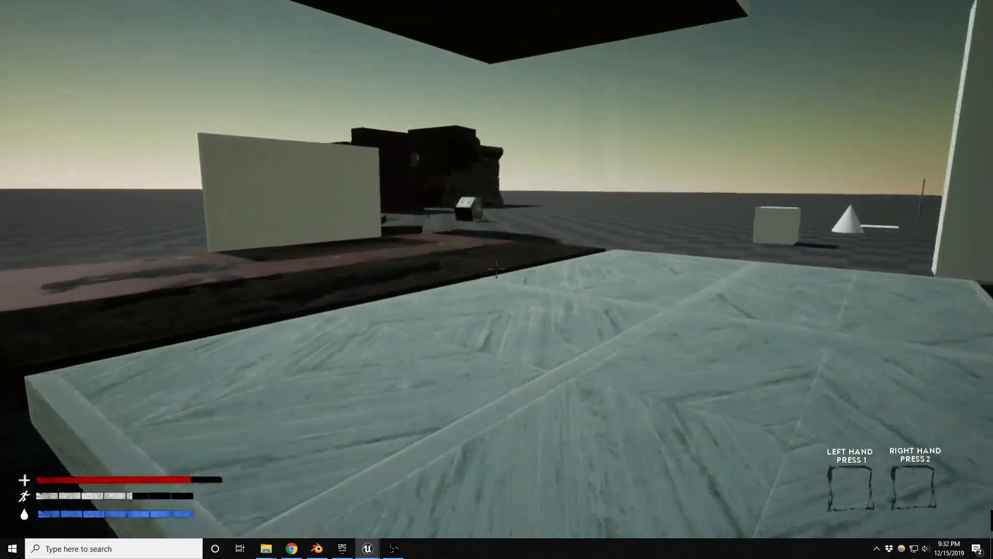
pyautogui.hotkey('shift', 'w')
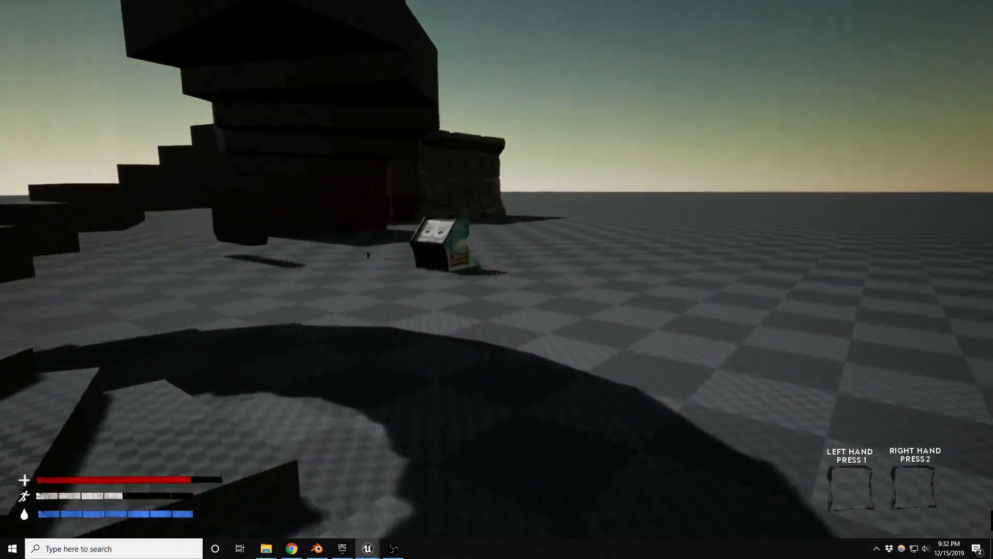
pyautogui.hotkey('shift', 'w')
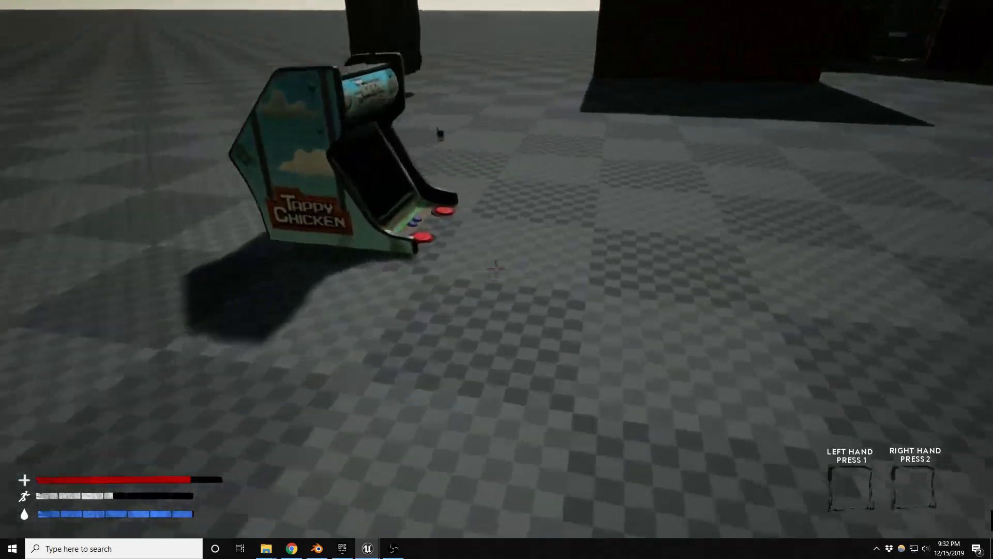
pyautogui.press('w')
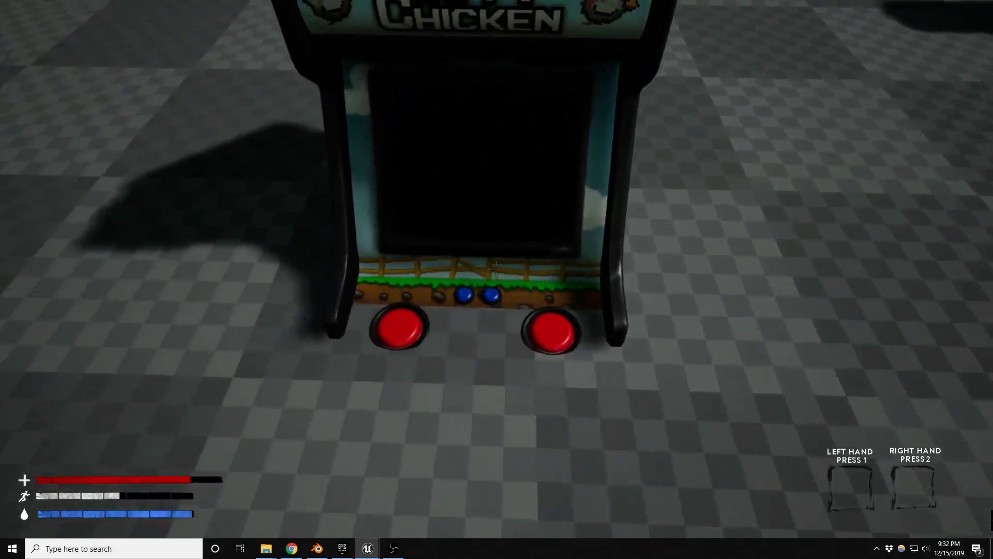
# - Interact with the Tappy Chicken arcade machine and play a round, flapping the chicken between the obstacles
pyautogui.press('e')
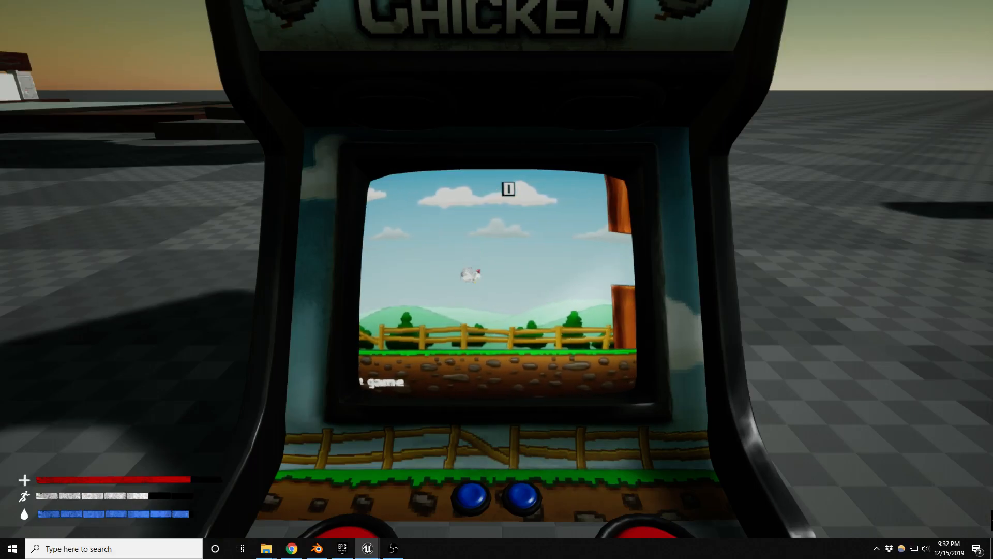
pyautogui.press('space')
pyautogui.press('space')
pyautogui.press('space')
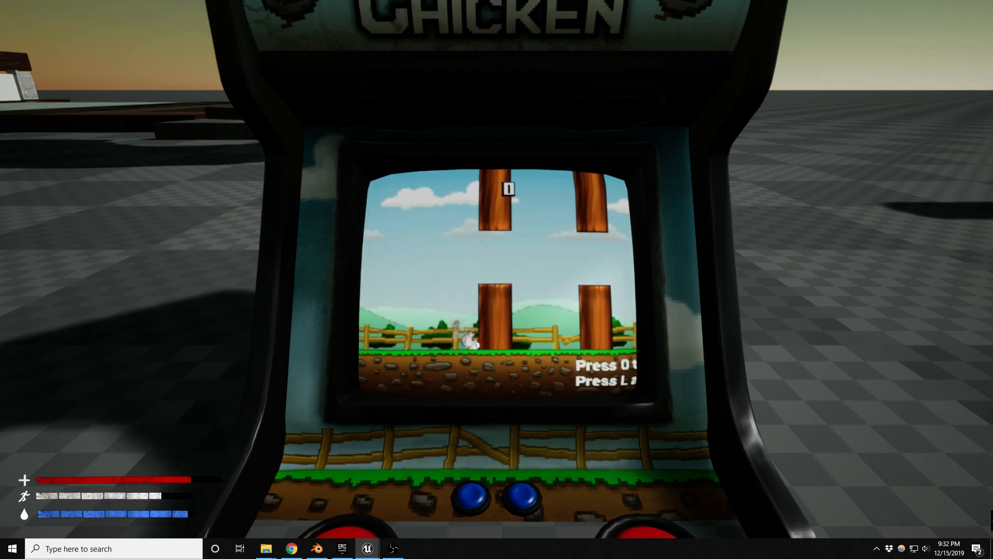
# - Stop the arcade play session and view the Tappy Chicken machine from a distance in the level
pyautogui.press('Escape')
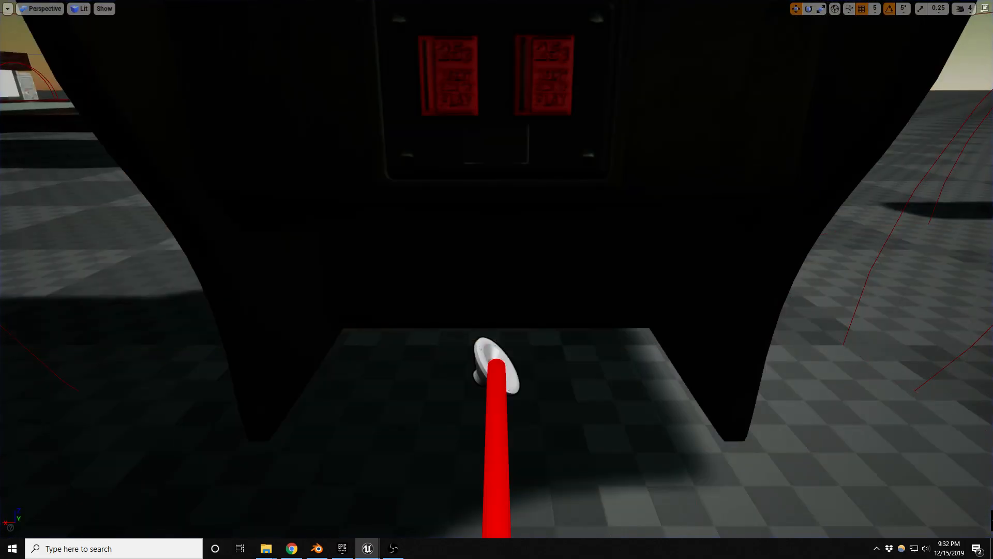
pyautogui.press('s')
pyautogui.moveTo(497, 279); pyautogui.dragTo(507, 199, button='right')
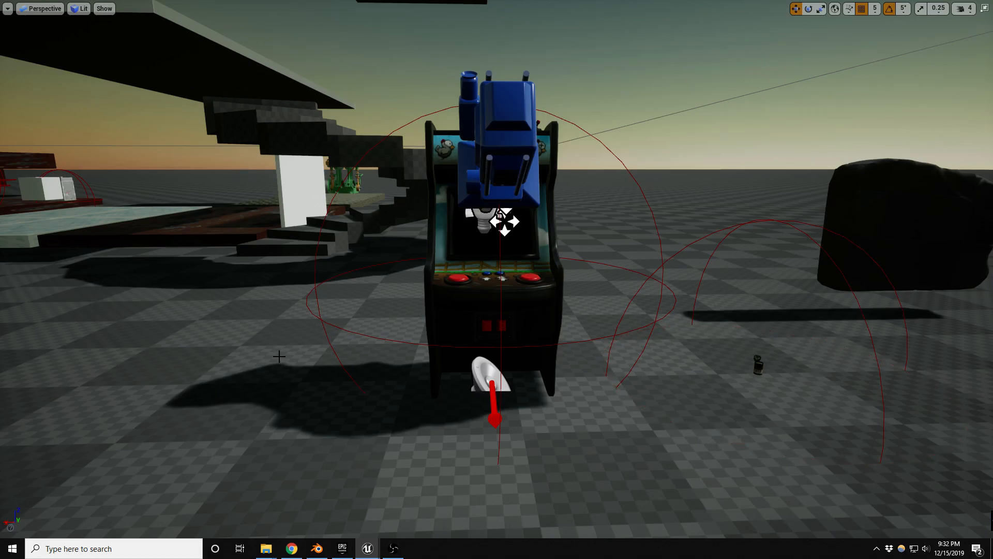
pyautogui.moveTo(414, 307); pyautogui.dragTo(393, 305, button='right')
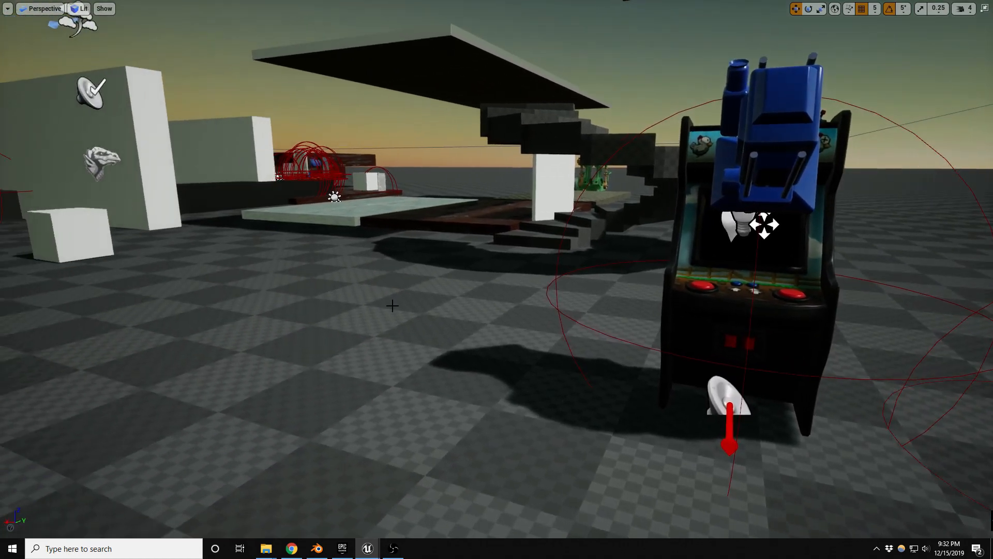
# - Start a new play session, run the character from the brick wall to the black arrow-shaped object on the floor, and stop the session
pyautogui.hotkey('alt', 'p')
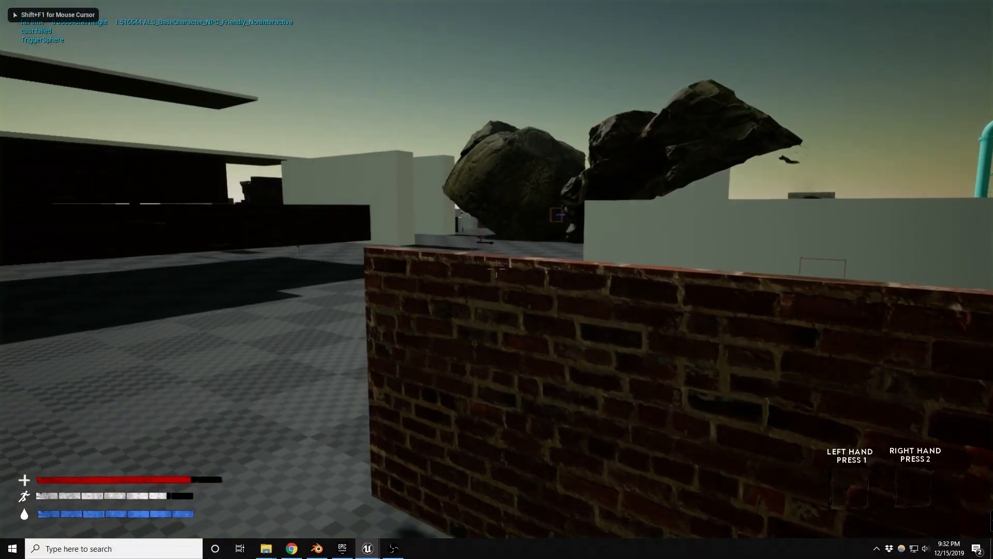
pyautogui.hotkey('shift', 'w')
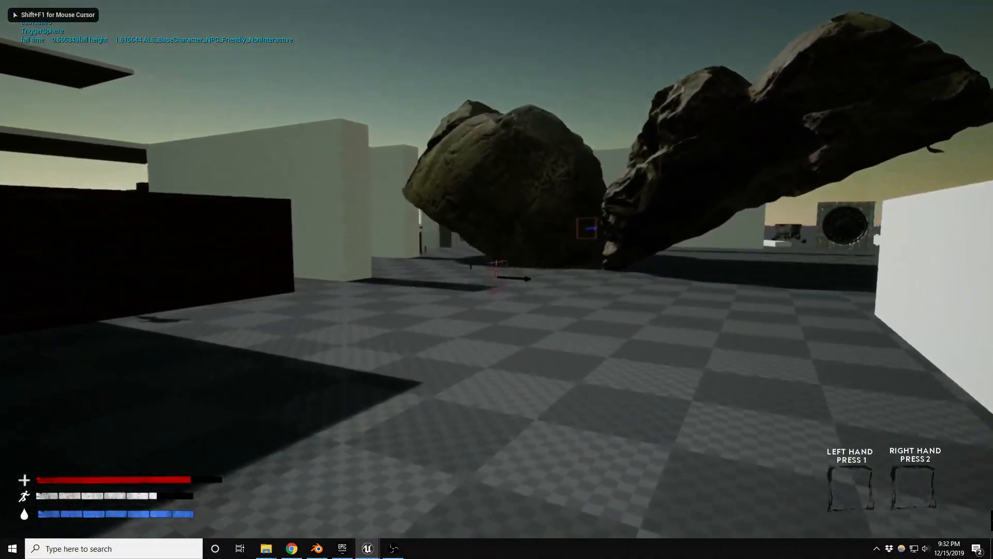
pyautogui.press('w')
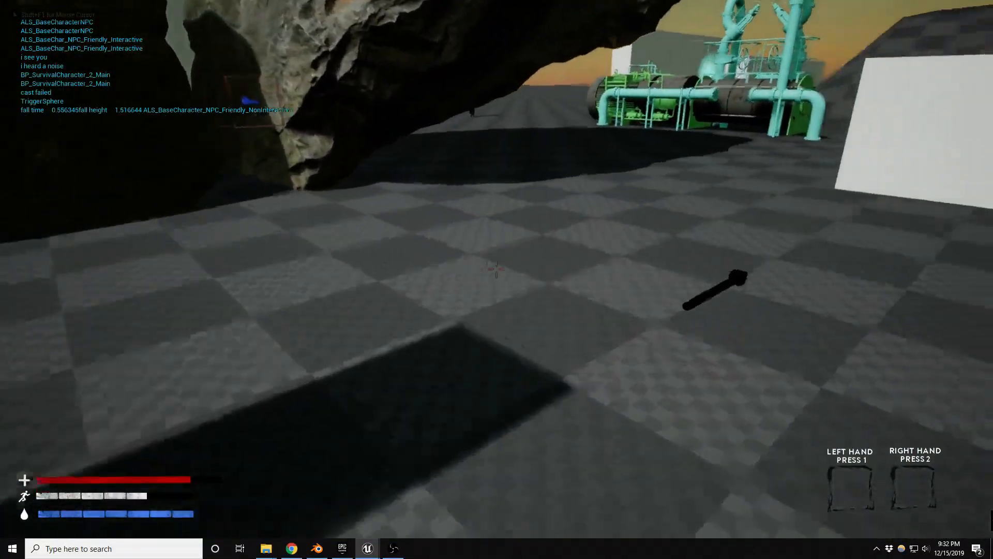
pyautogui.press('w')
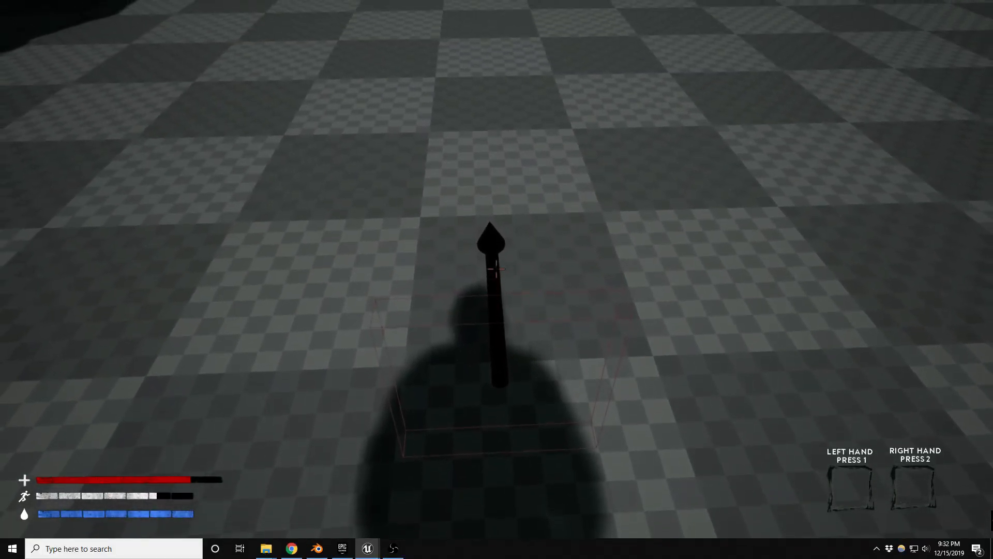
pyautogui.press('s')
pyautogui.press('Escape')
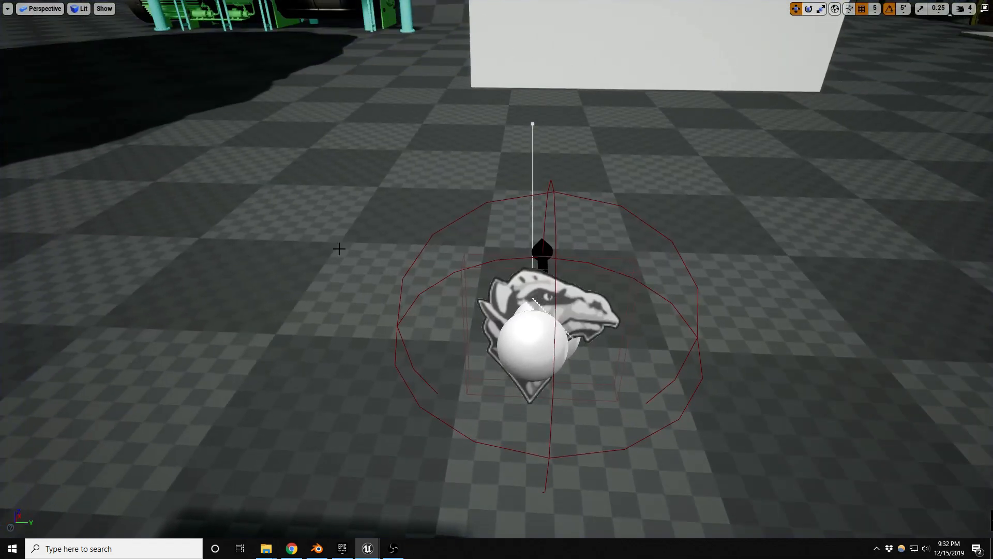
# - Exit the immersive viewport and open PersistentLevel from the /Game/Assets/Maps folder
pyautogui.click(7, 8)
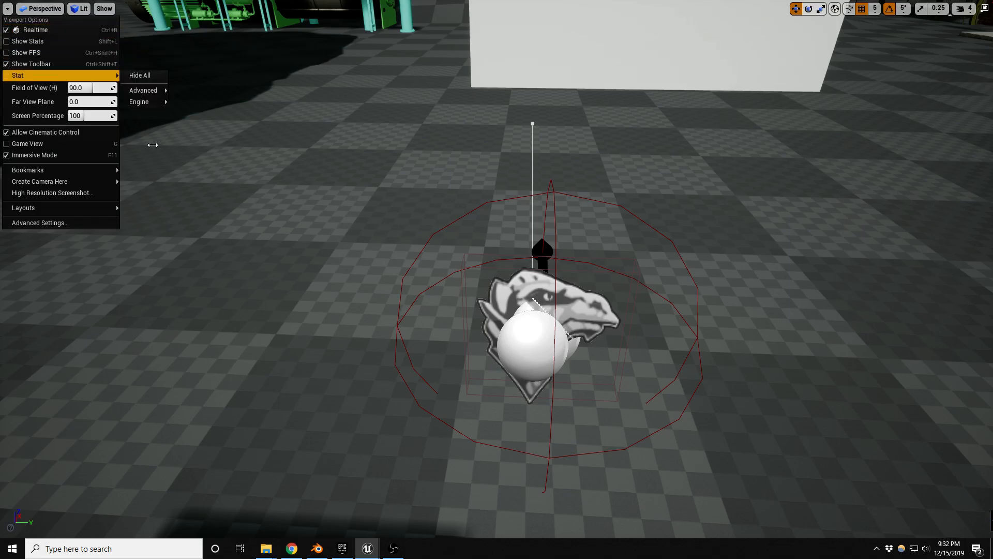
pyautogui.press('F11')
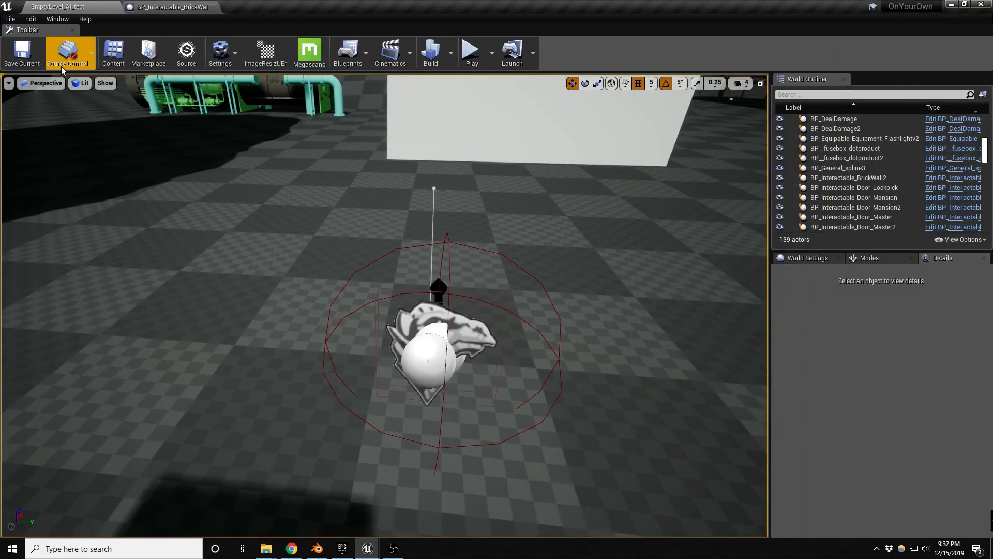
pyautogui.click(10, 19)
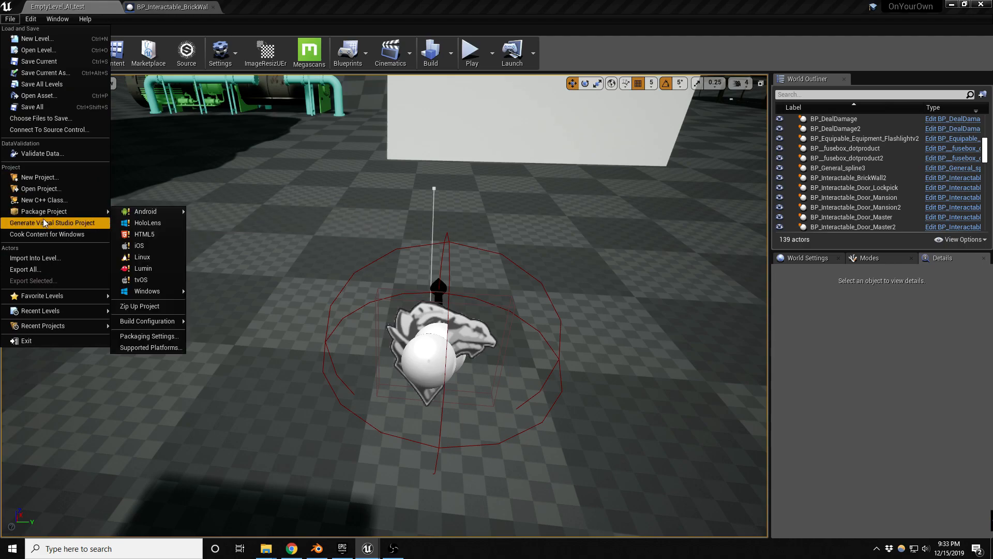
pyautogui.click(45, 51)
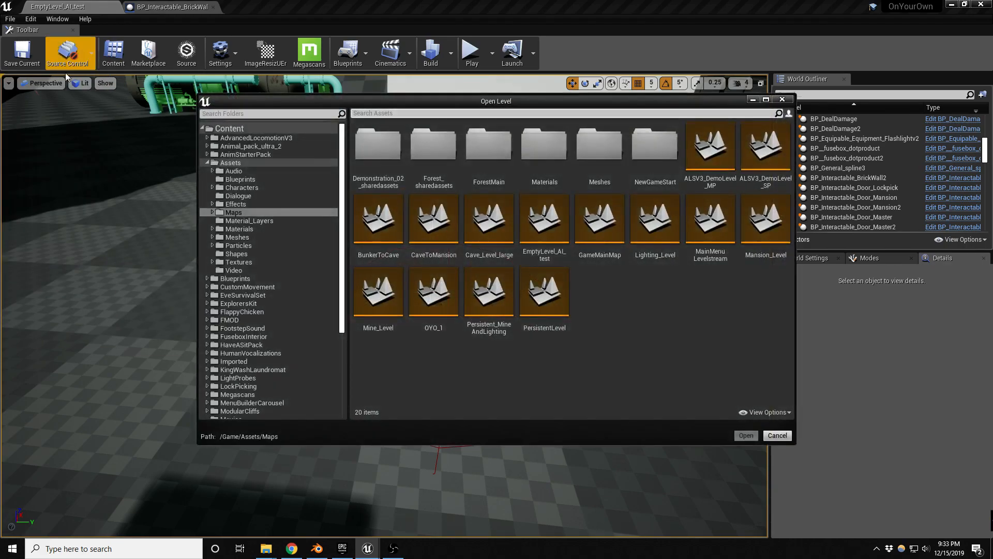
pyautogui.doubleClick(539, 289)
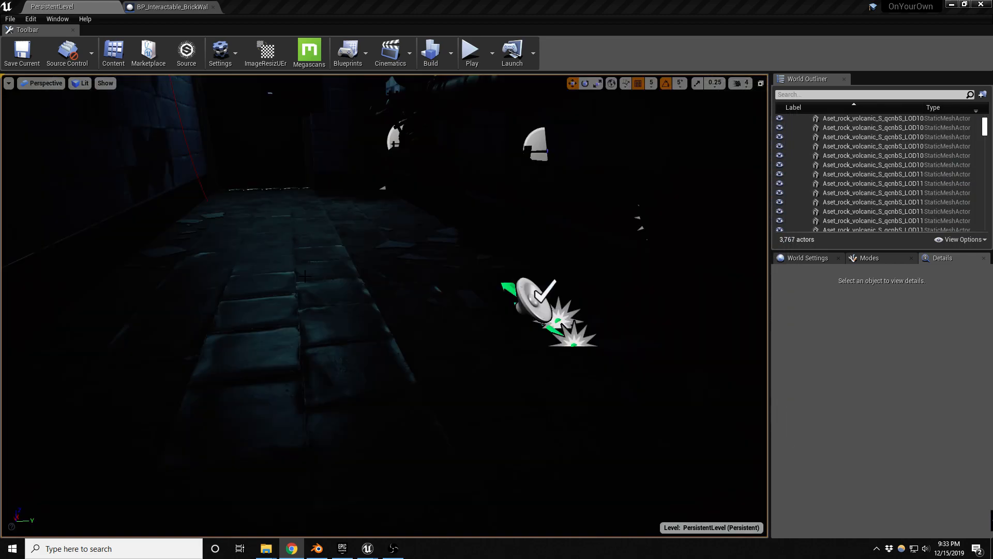
# - Select PlayerStart_CaveToMAnsion and locate the lit cave area with the question-mark marker
pyautogui.moveTo(353, 291); pyautogui.dragTo(619, 282, button='right')
pyautogui.press('s')
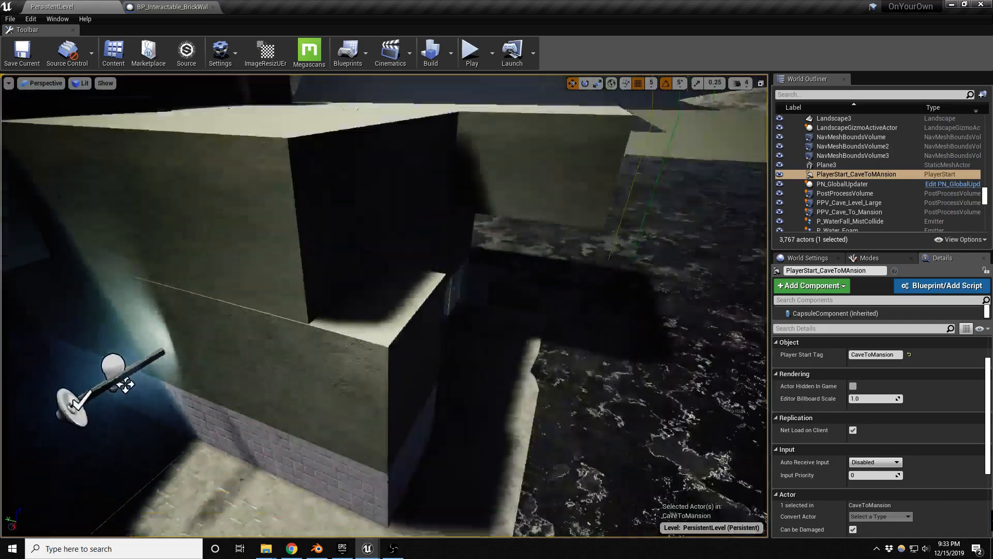
pyautogui.press('s')
pyautogui.moveTo(385, 305); pyautogui.dragTo(652, 336, button='right')
pyautogui.press('w')
pyautogui.press('w')
pyautogui.press('w')
pyautogui.press('w')
pyautogui.press('w')
pyautogui.press('s')
pyautogui.press('q')
pyautogui.press('a')
pyautogui.press('s')
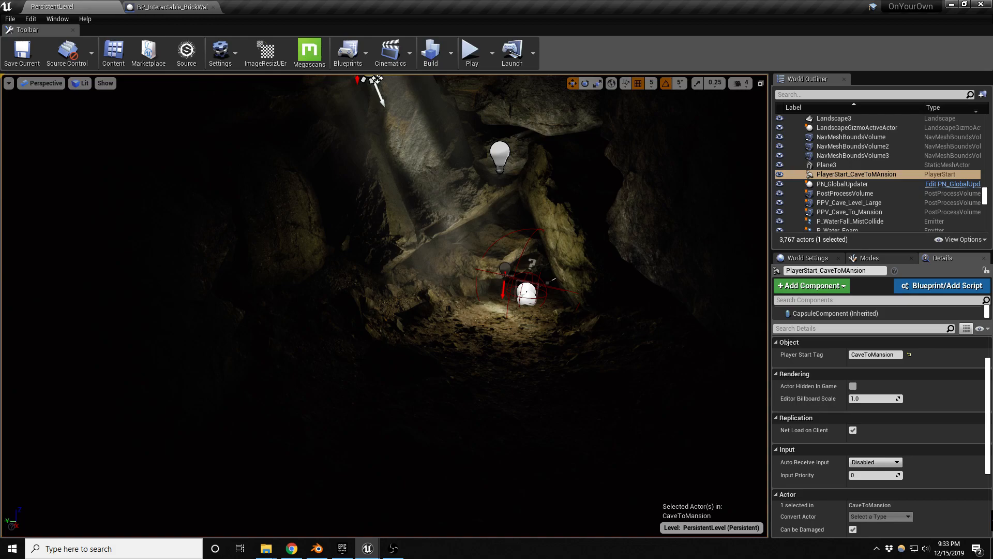
# - Move PlayerStart_CaveToMAnsion onto the lit cave floor beside the question-mark marker
pyautogui.moveTo(605, 336); pyautogui.dragTo(458, 333, button='right')
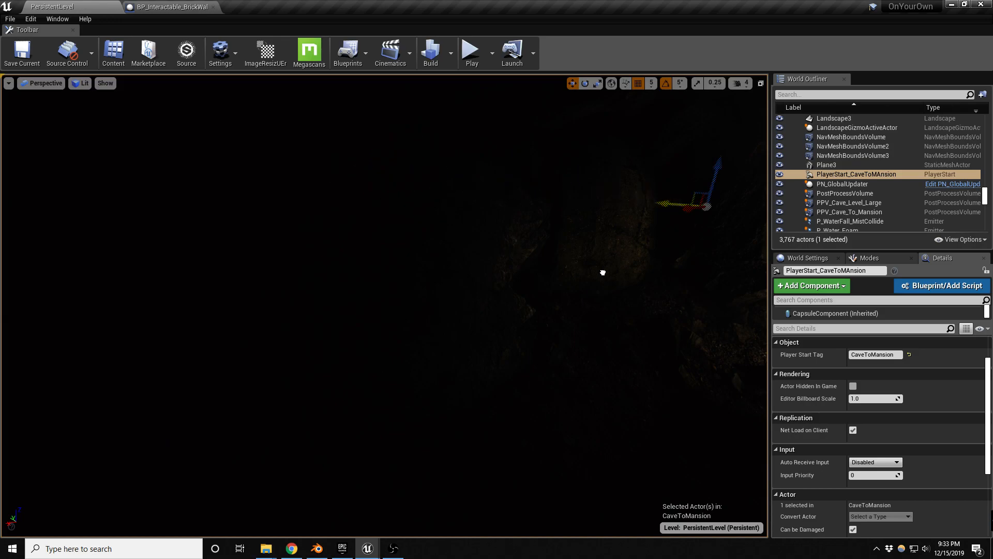
pyautogui.moveTo(690, 294); pyautogui.dragTo(579, 229, button='right')
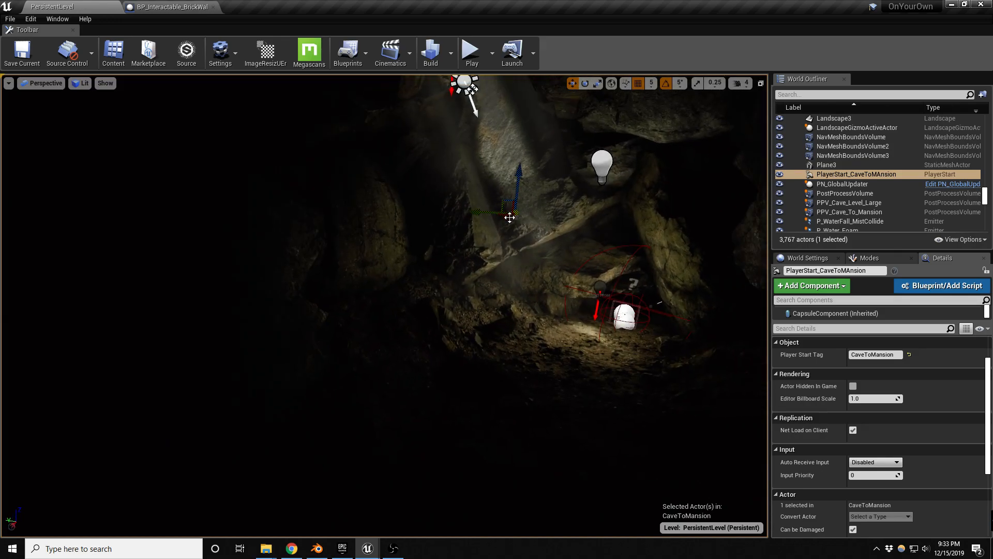
pyautogui.moveTo(382, 318); pyautogui.dragTo(207, 383)
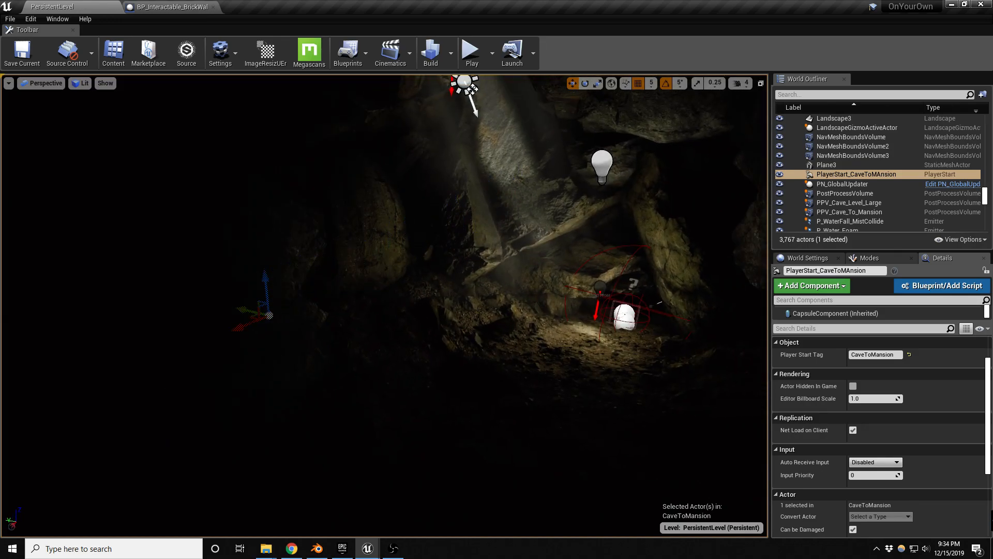
pyautogui.moveTo(248, 318); pyautogui.dragTo(567, 380)
pyautogui.moveTo(595, 342); pyautogui.dragTo(599, 311)
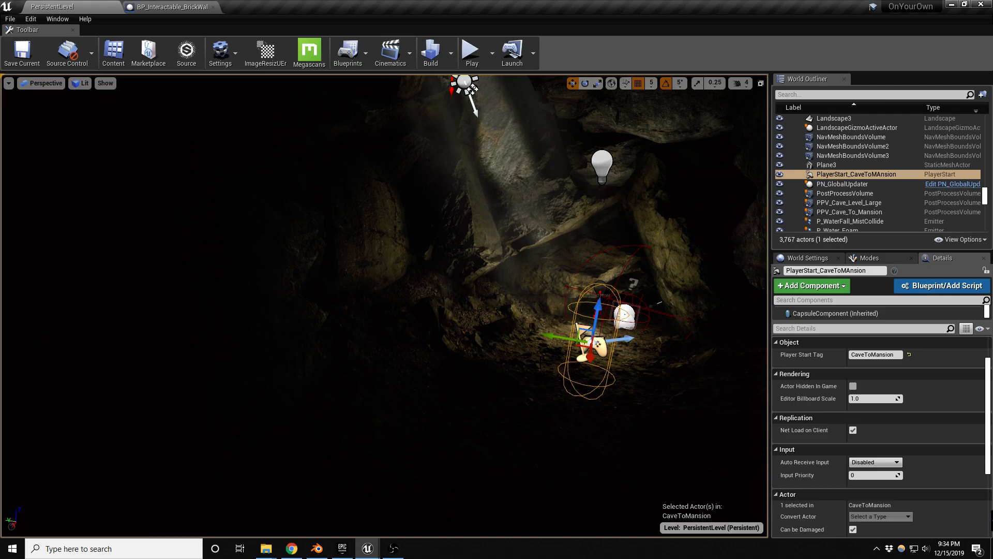
# - Start a play session and walk the character through the question-mark marker at the cave opening
pyautogui.hotkey('alt', 'p')
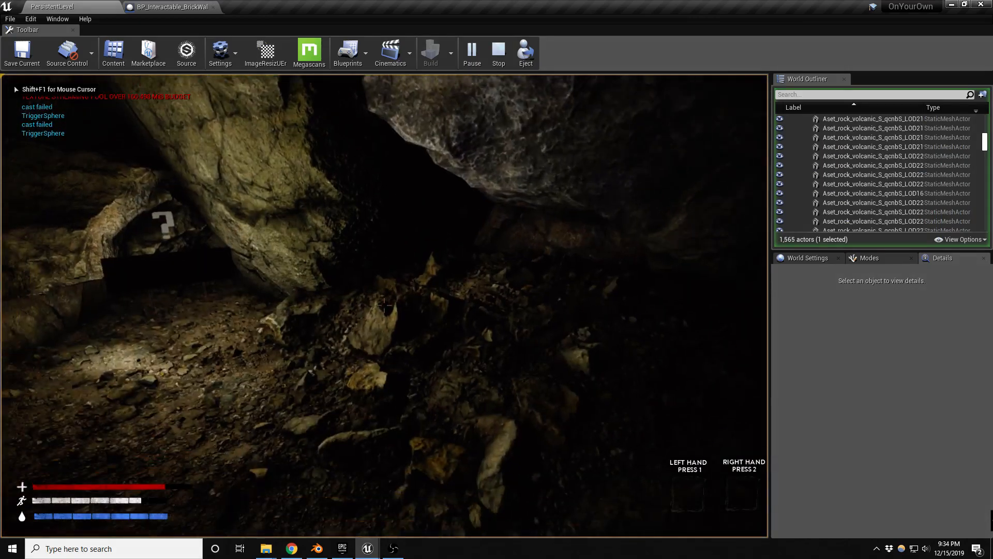
pyautogui.press('w')
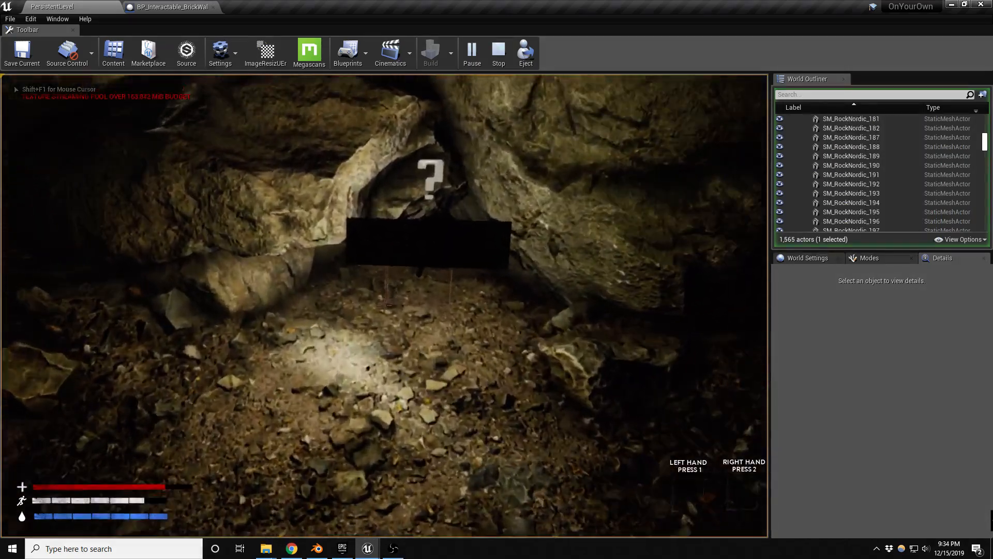
pyautogui.press('w')
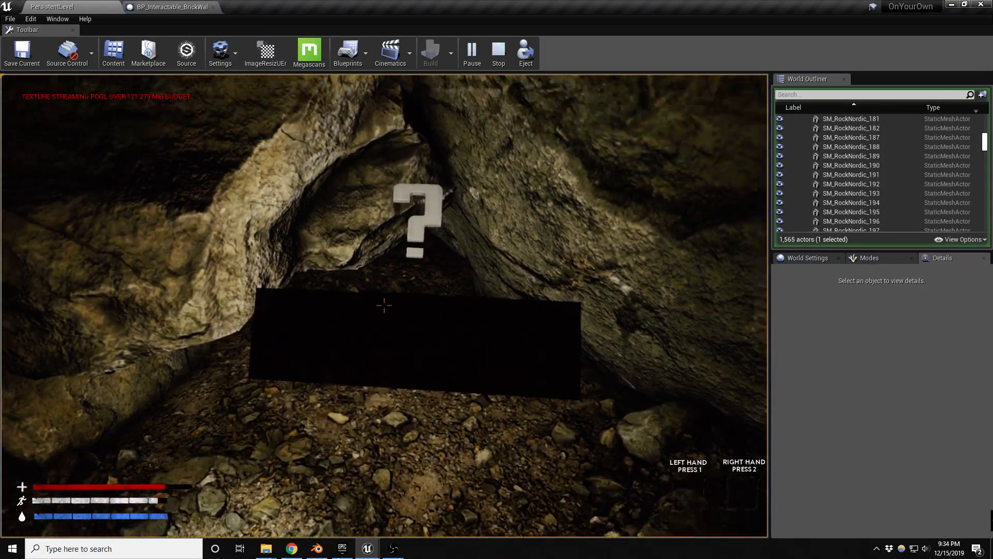
pyautogui.press('s')
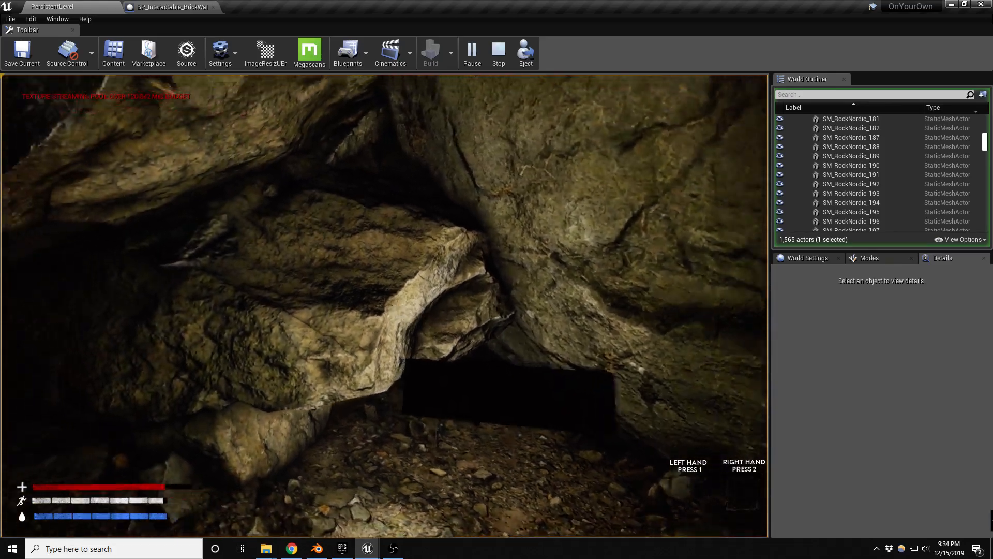
pyautogui.press('w')
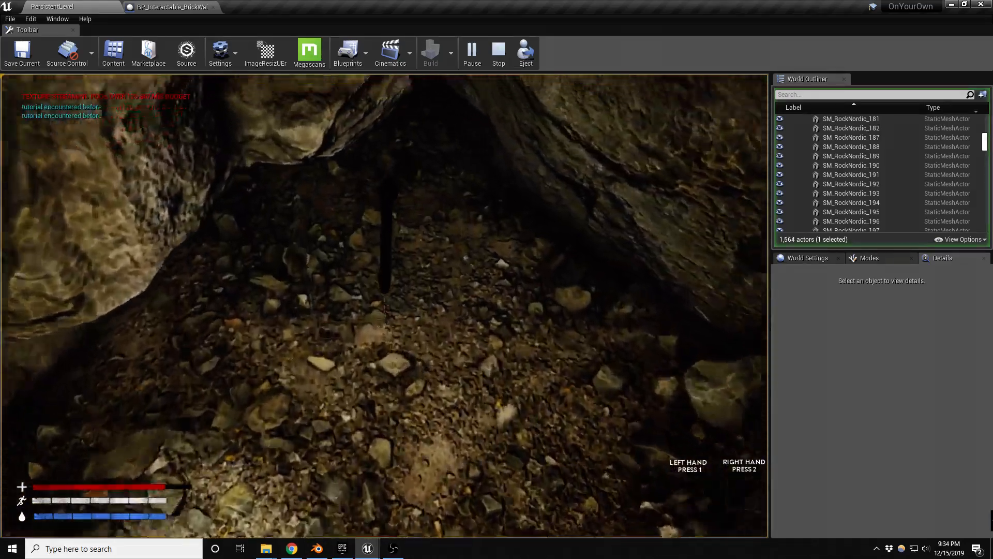
# - Explore the dark cave passage beyond the opening with the character and stop the play session
pyautogui.press('w')
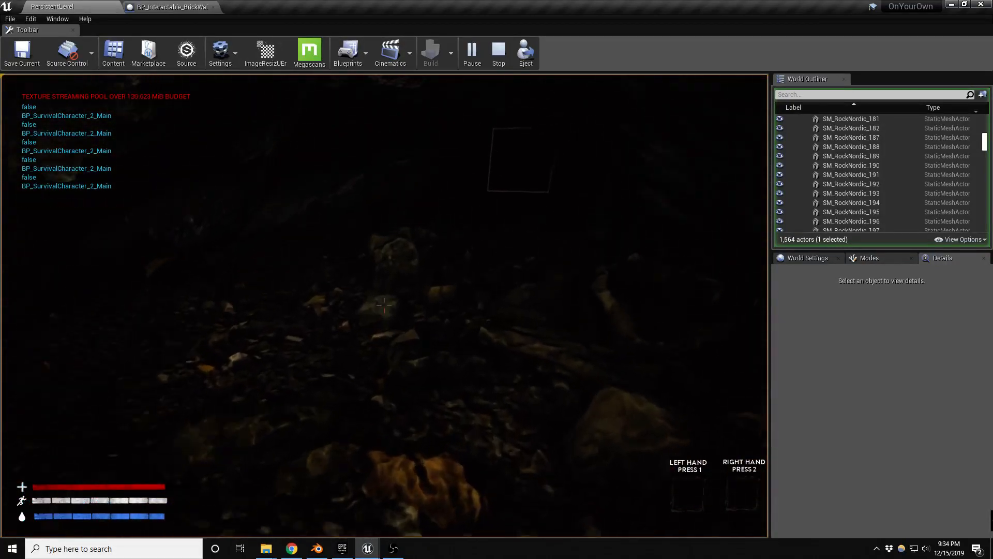
pyautogui.press('w')
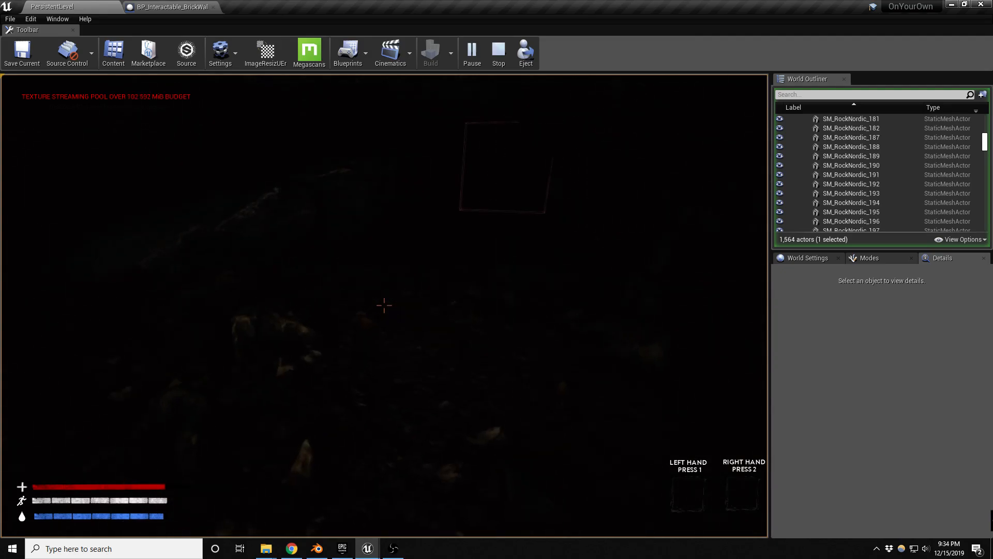
pyautogui.press('w')
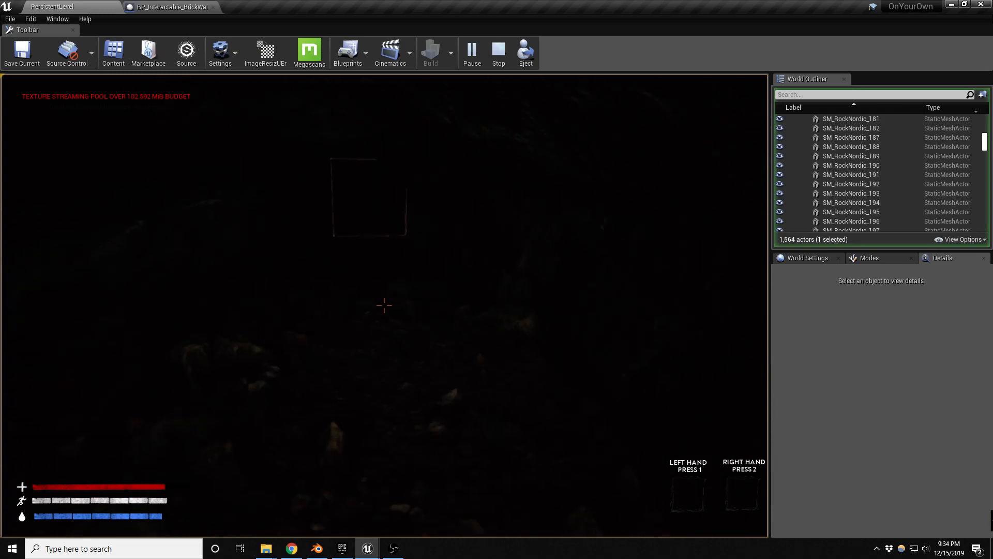
pyautogui.press('s')
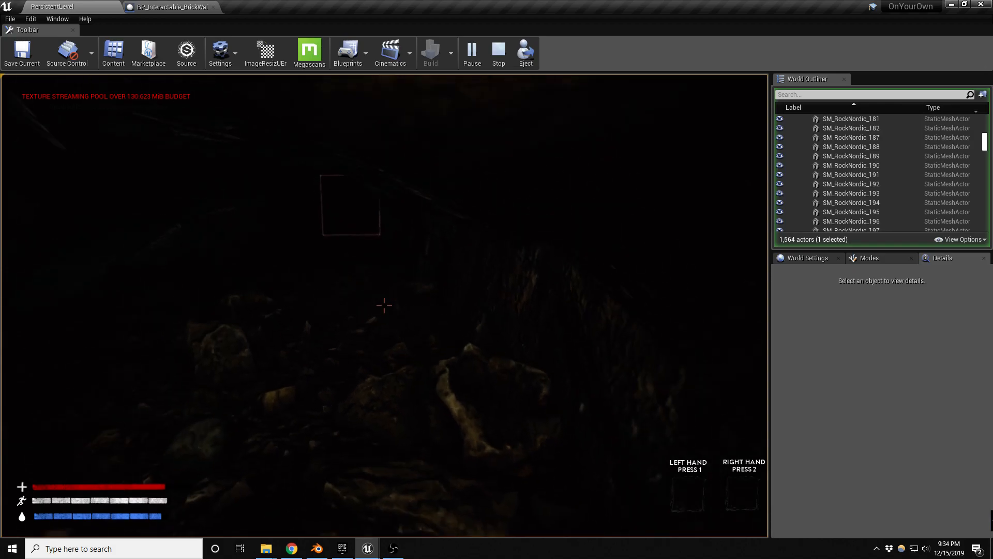
pyautogui.press('s')
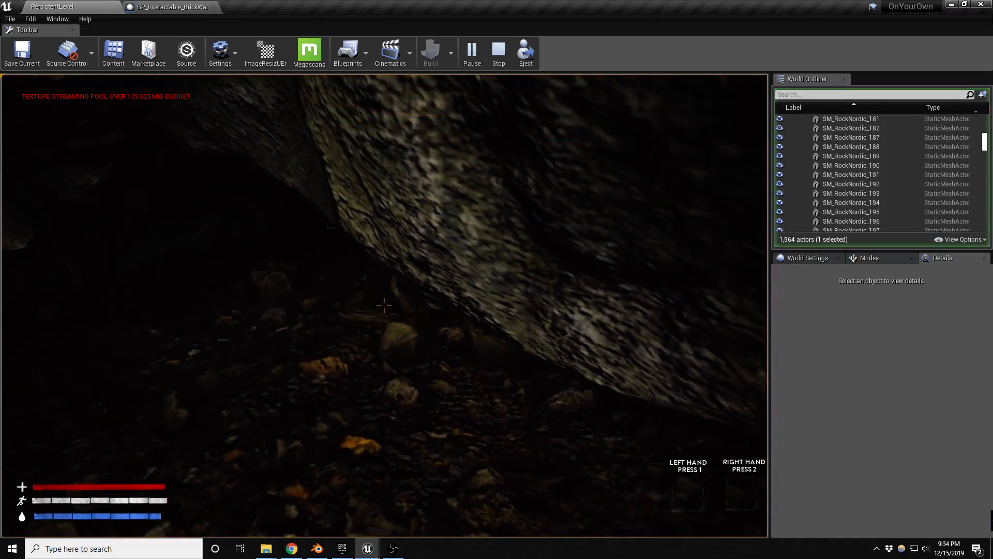
pyautogui.press('w')
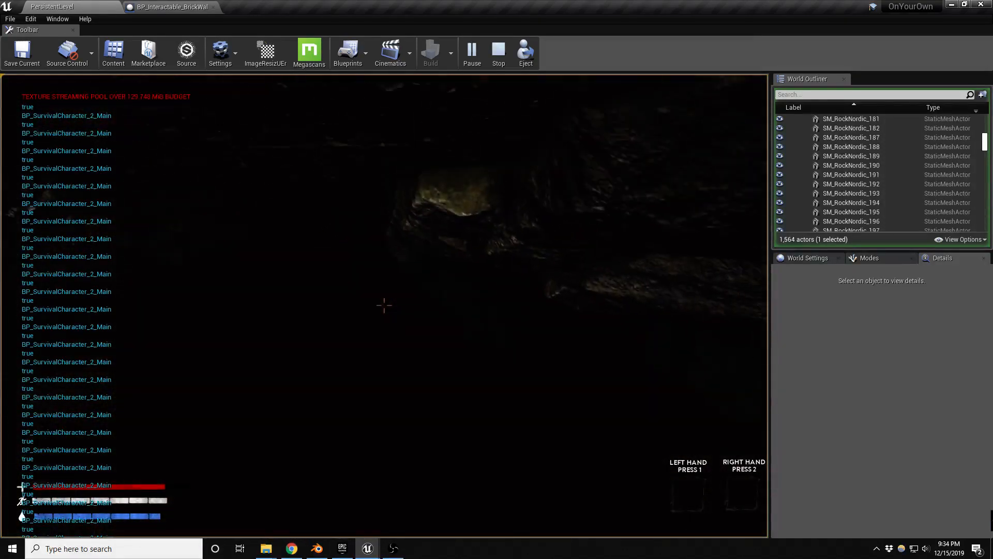
pyautogui.press('Escape')
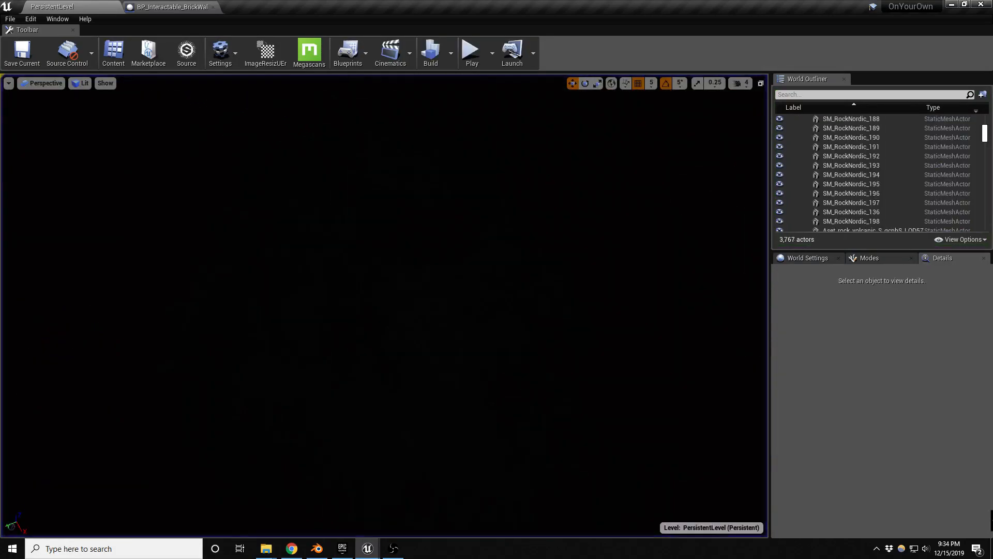
# - Locate the crawl camera trigger in the dark cave passage and select BP_CrawlCam4
pyautogui.press('s')
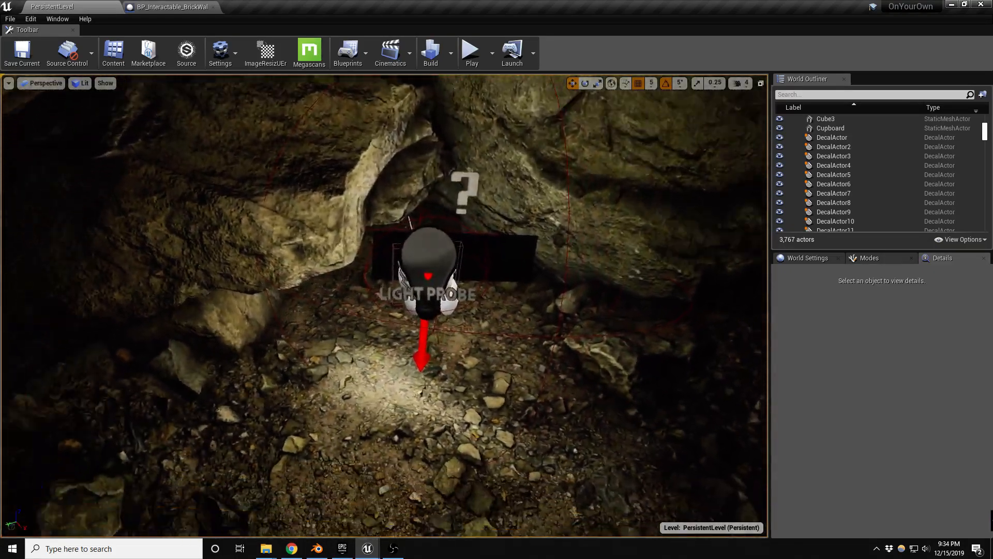
pyautogui.moveTo(385, 306); pyautogui.dragTo(228, 306, button='right')
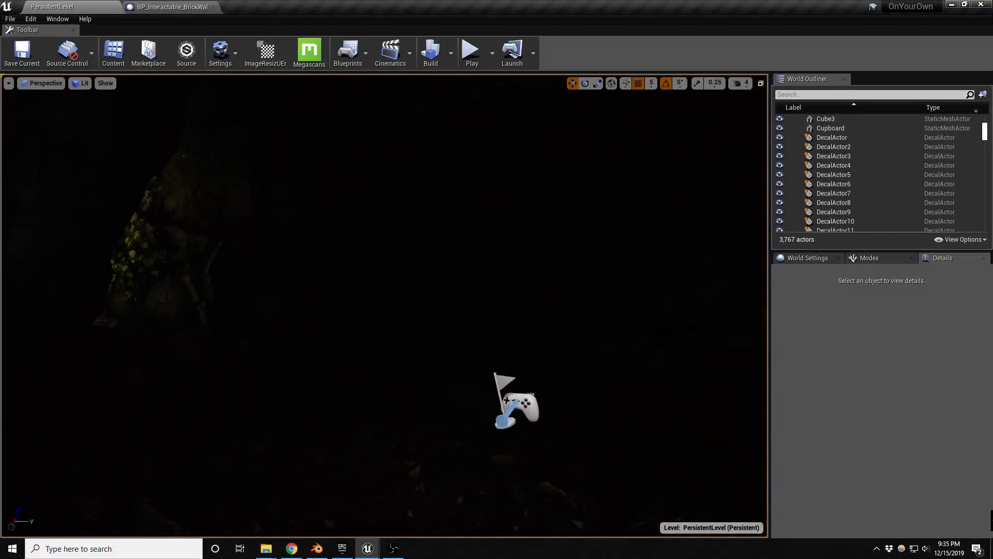
pyautogui.moveTo(383, 305); pyautogui.dragTo(289, 290, button='right')
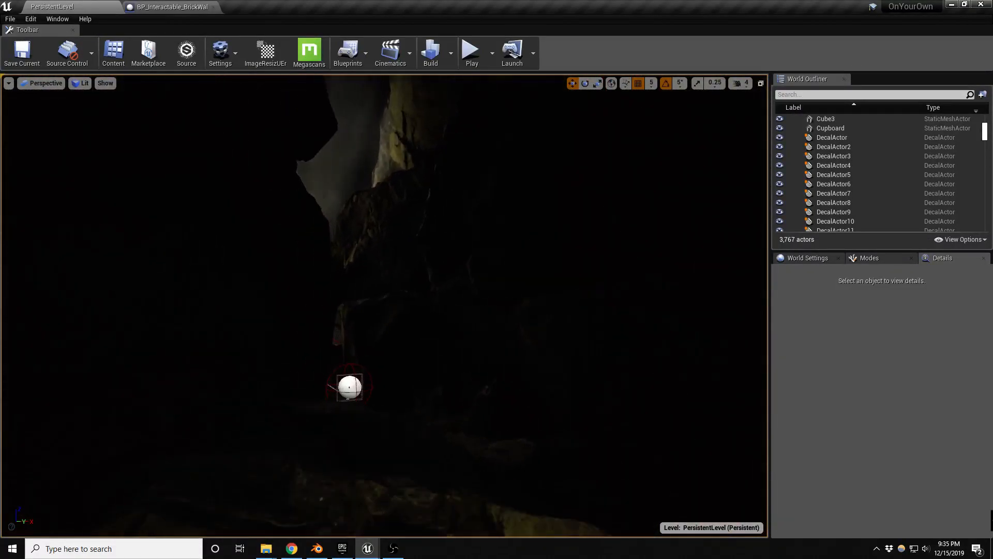
pyautogui.moveTo(385, 305); pyautogui.dragTo(362, 330, button='right')
pyautogui.press('a')
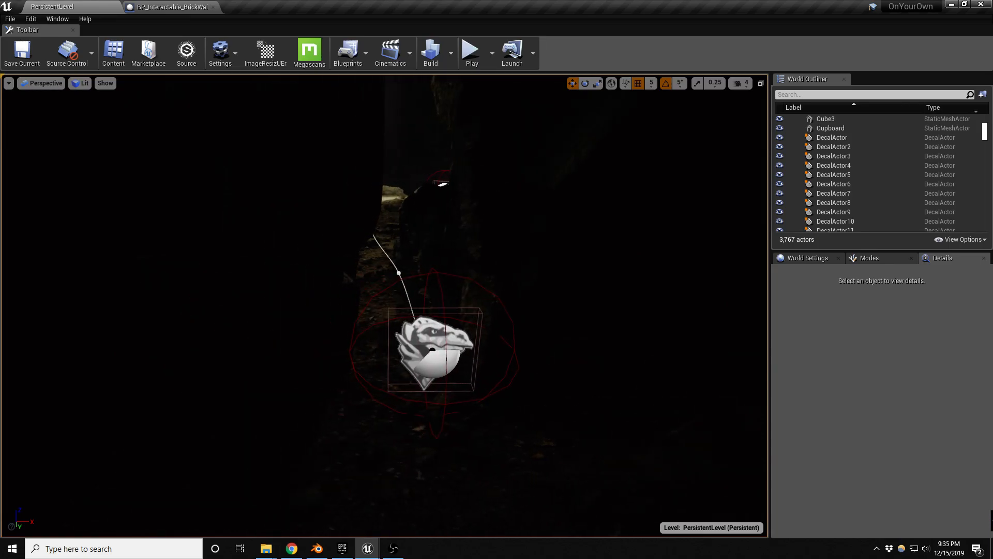
pyautogui.click(435, 357)
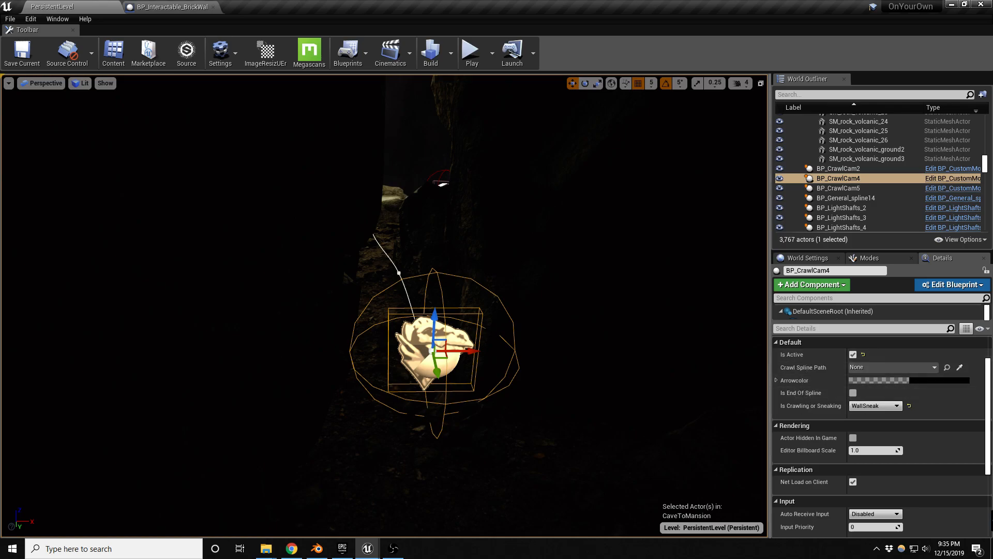
# - Select PlayerStart_CaveToMAnsion and move it onto the dark rocks beside the far end of the white spline
pyautogui.moveTo(435, 310); pyautogui.dragTo(191, 290, button='right')
pyautogui.press('s')
pyautogui.press('w')
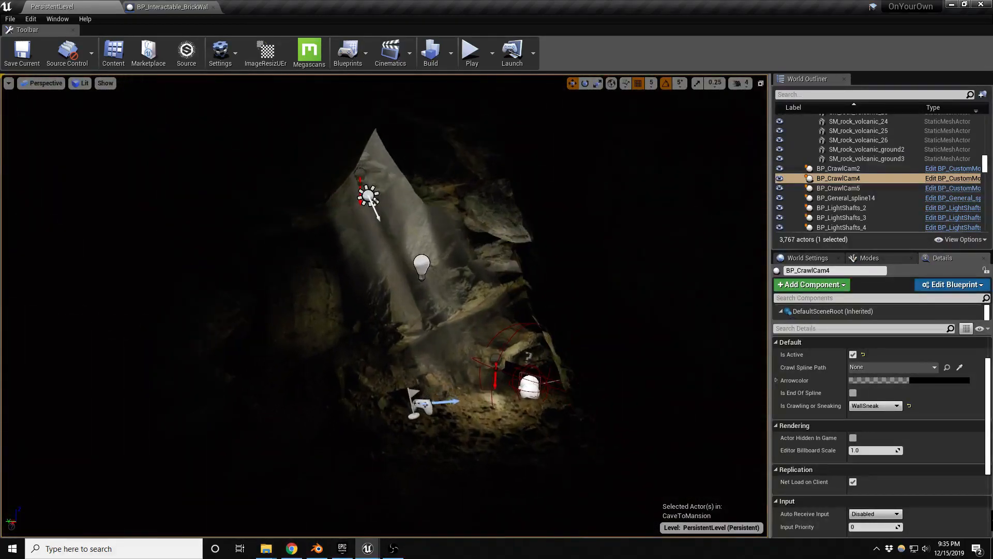
pyautogui.press('w')
pyautogui.click(458, 478)
pyautogui.moveTo(457, 479); pyautogui.dragTo(319, 472, button='right')
pyautogui.press('s')
pyautogui.press('s')
pyautogui.press('s')
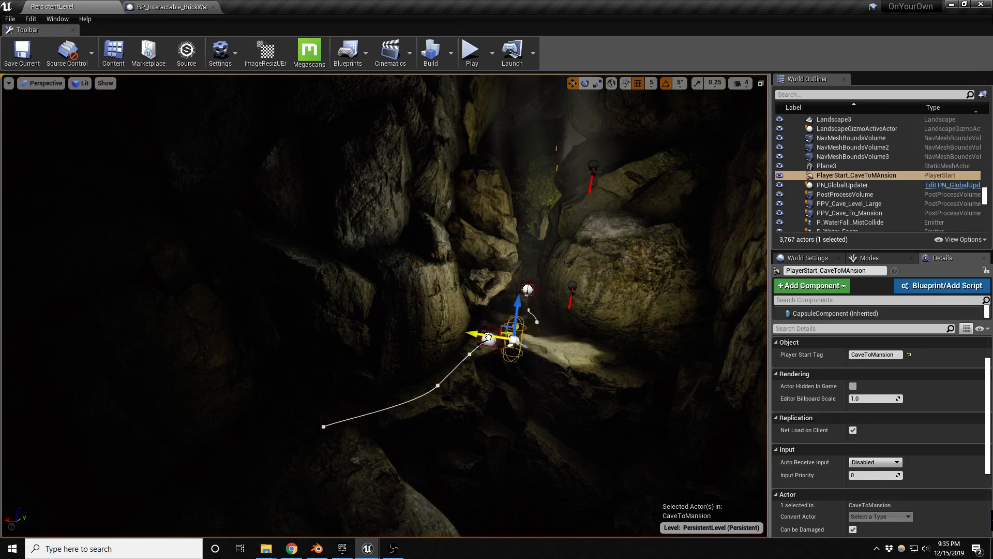
pyautogui.moveTo(395, 380); pyautogui.dragTo(259, 438)
pyautogui.moveTo(258, 438); pyautogui.dragTo(202, 455, button='right')
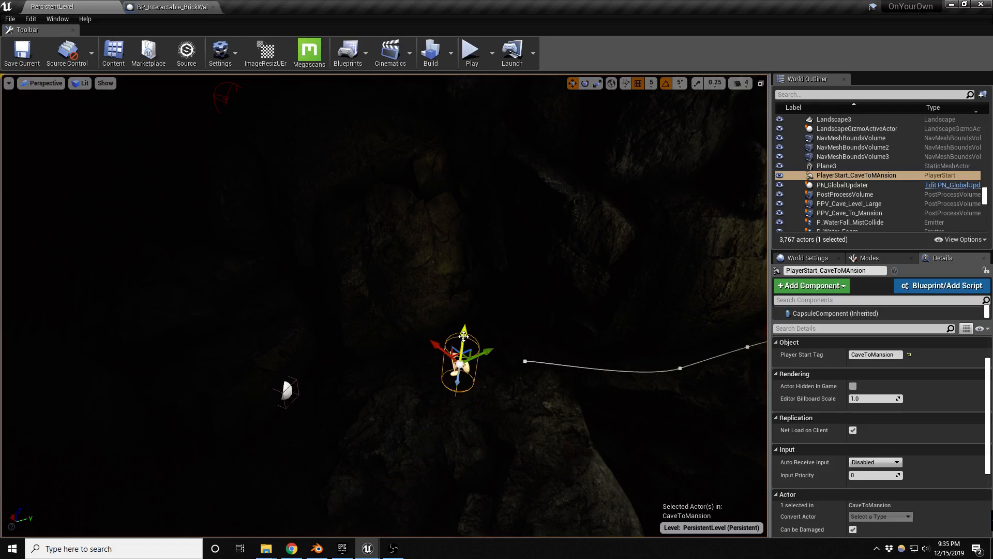
# - Make the viewport full screen, start a play session and launch the campaign from the game's main menu
pyautogui.moveTo(258, 438); pyautogui.dragTo(204, 357, button='right')
pyautogui.press('F11')
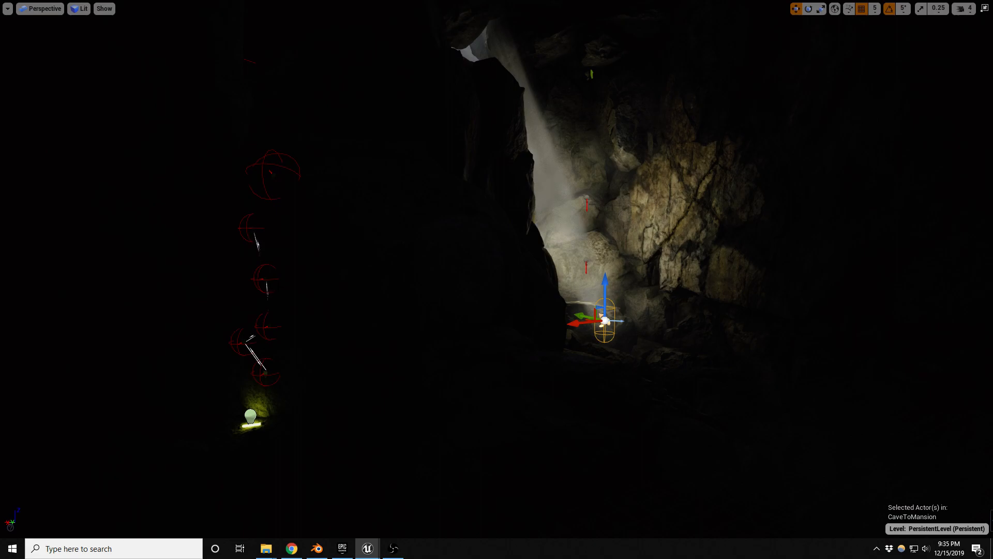
pyautogui.press('d')
pyautogui.moveTo(204, 357); pyautogui.dragTo(174, 383, button='right')
pyautogui.press('a')
pyautogui.press('w')
pyautogui.moveTo(626, 383); pyautogui.dragTo(643, 386, button='right')
pyautogui.hotkey('alt', 'p')
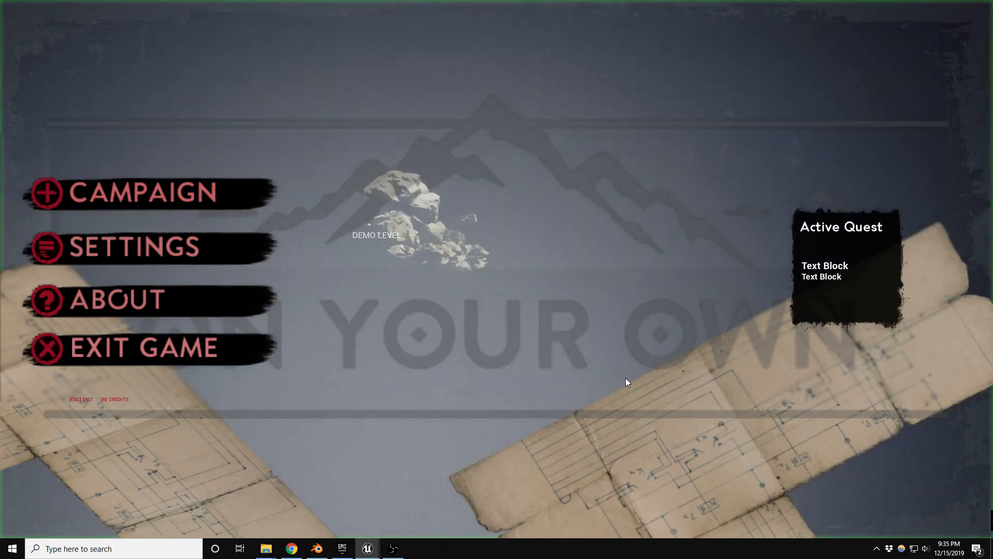
pyautogui.click(224, 194)
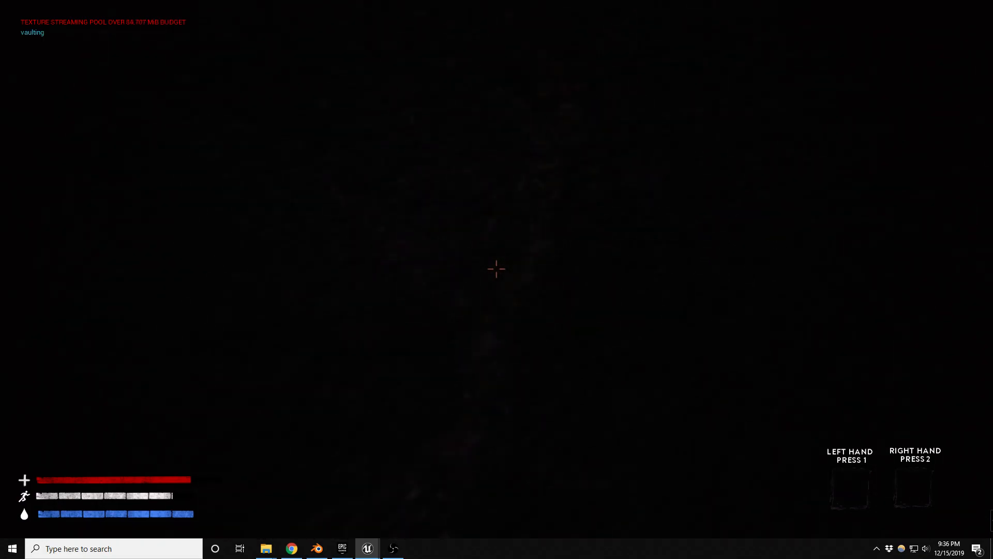
# - Walk the character to the yellow-lit rock wall and climb it along the carabiner markers
pyautogui.press('space')
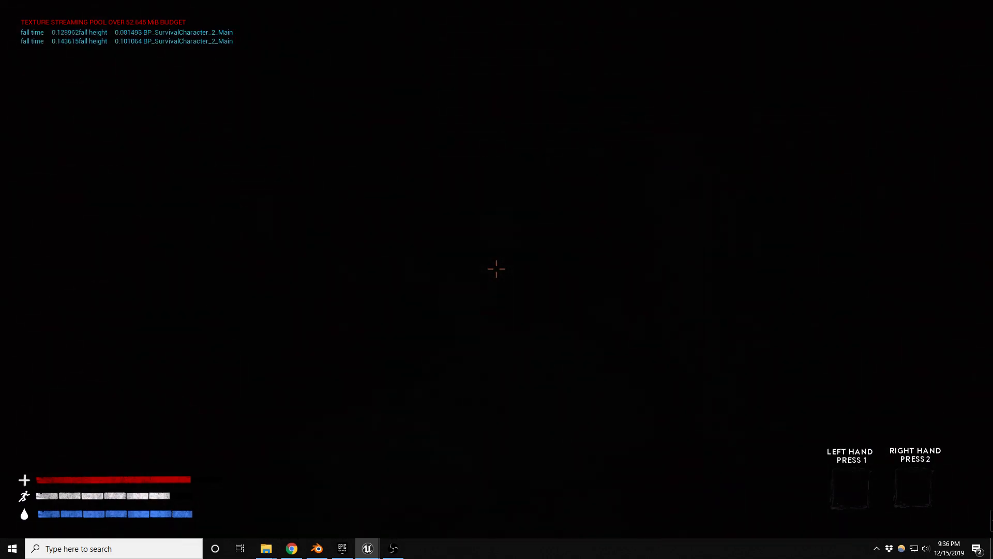
pyautogui.press('w')
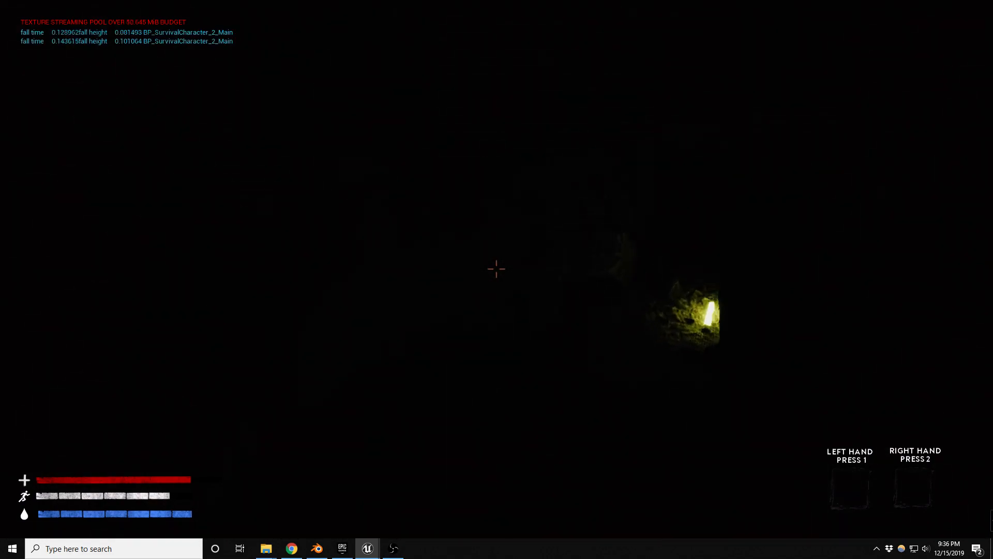
pyautogui.press('w')
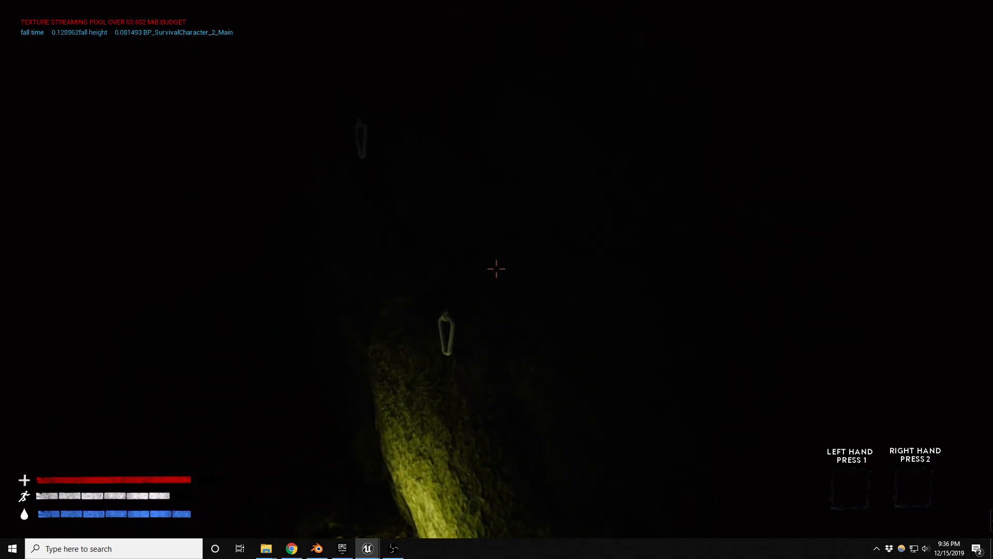
pyautogui.press('w')
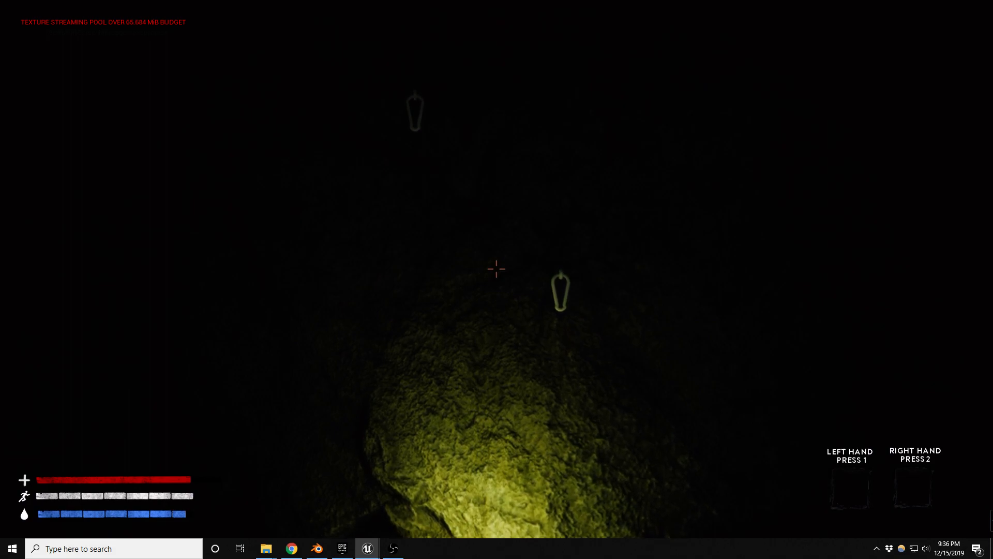
pyautogui.press('w')
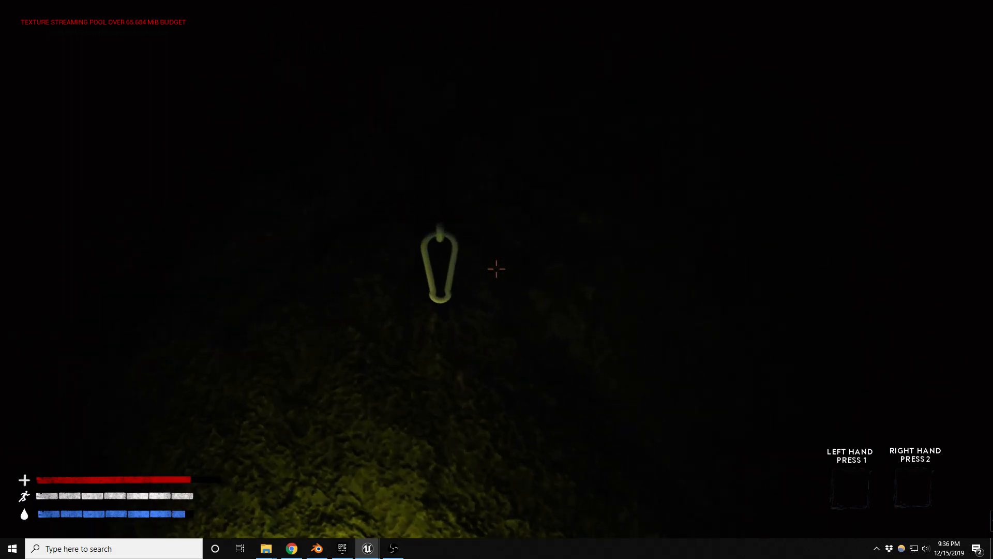
pyautogui.press('w')
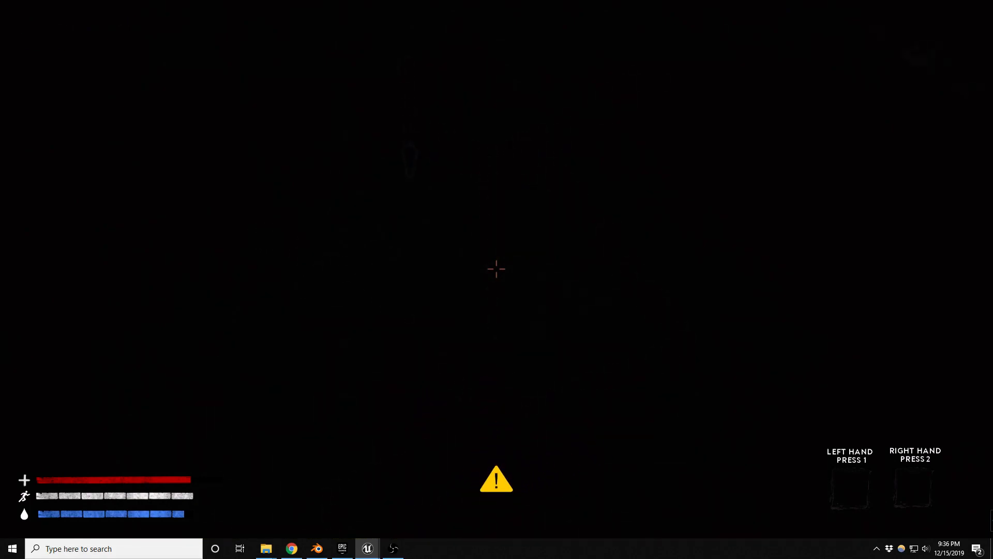
# - Take the character through the dark passage and the light-shaft cave to the open terrain, and stop the play session
pyautogui.press('w')
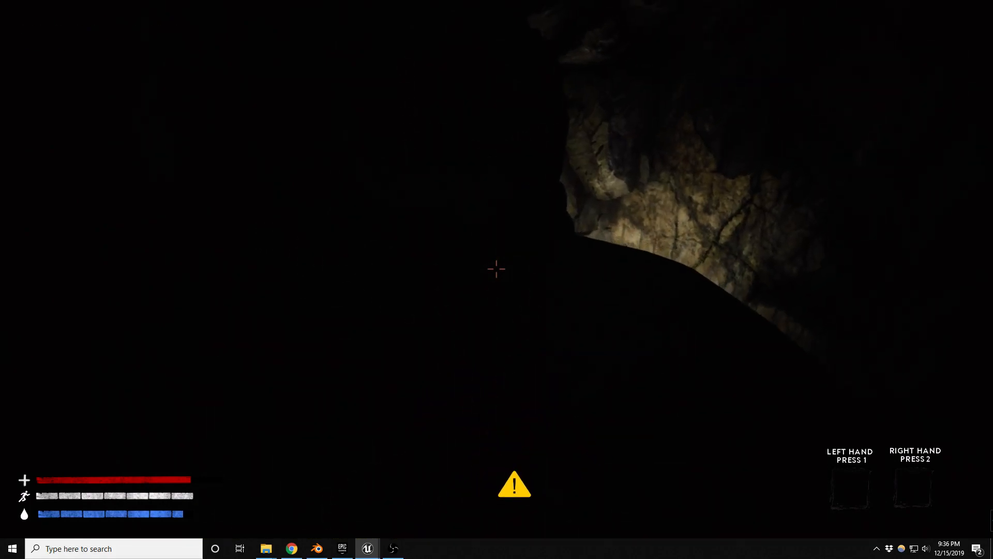
pyautogui.press('w')
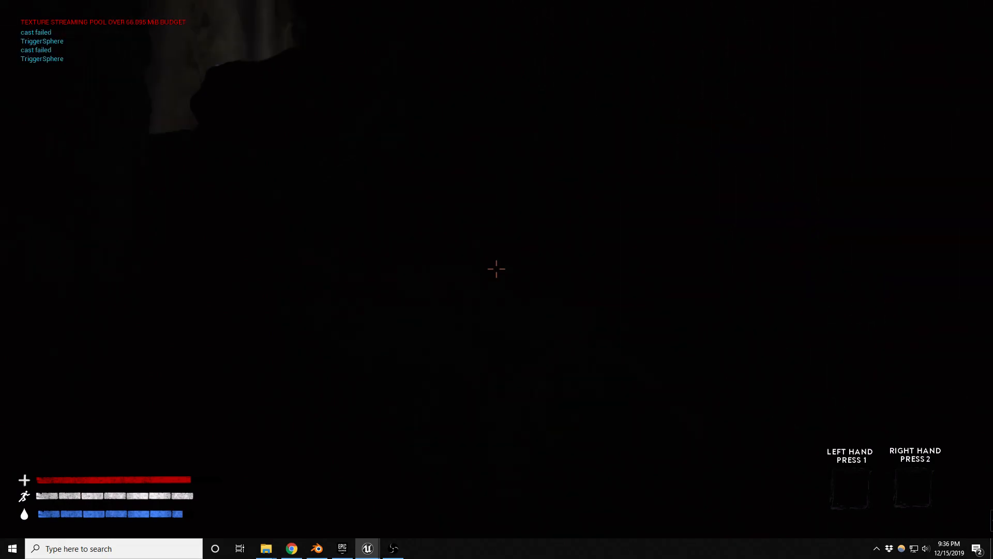
pyautogui.press('w')
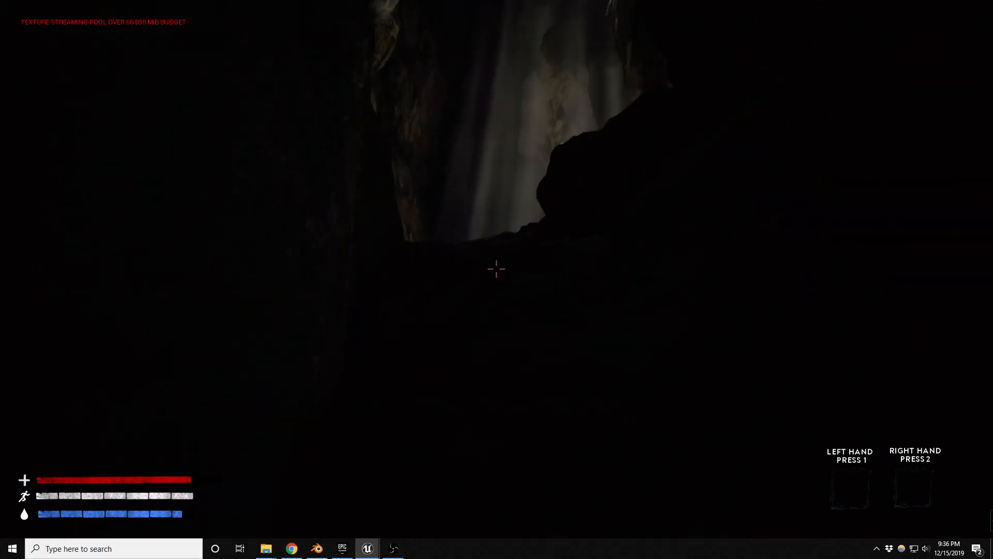
pyautogui.press('w')
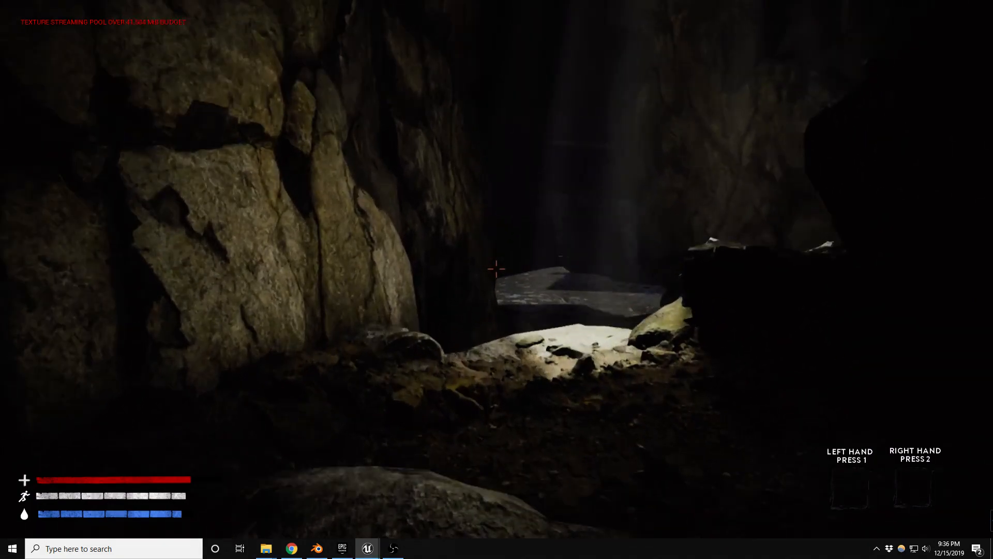
pyautogui.press('w')
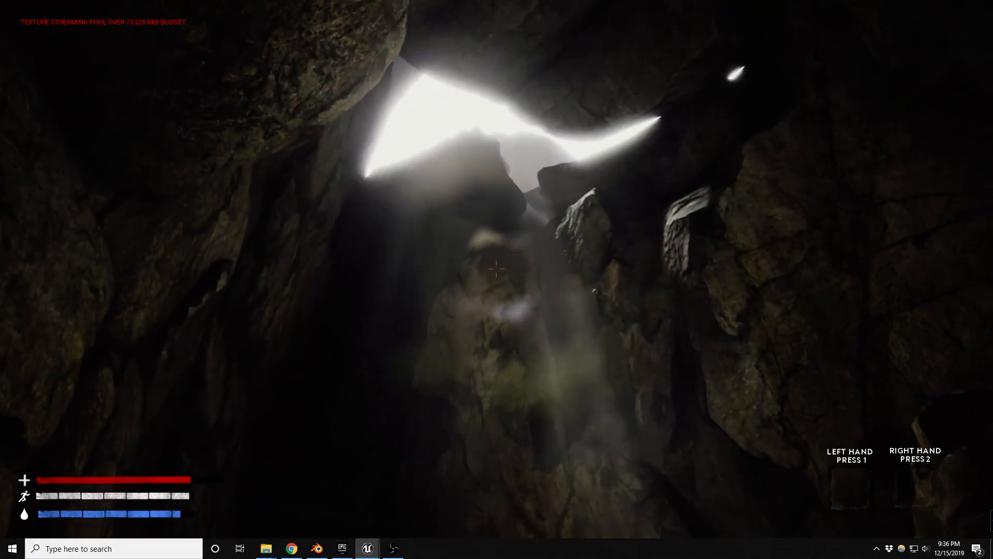
pyautogui.press('w')
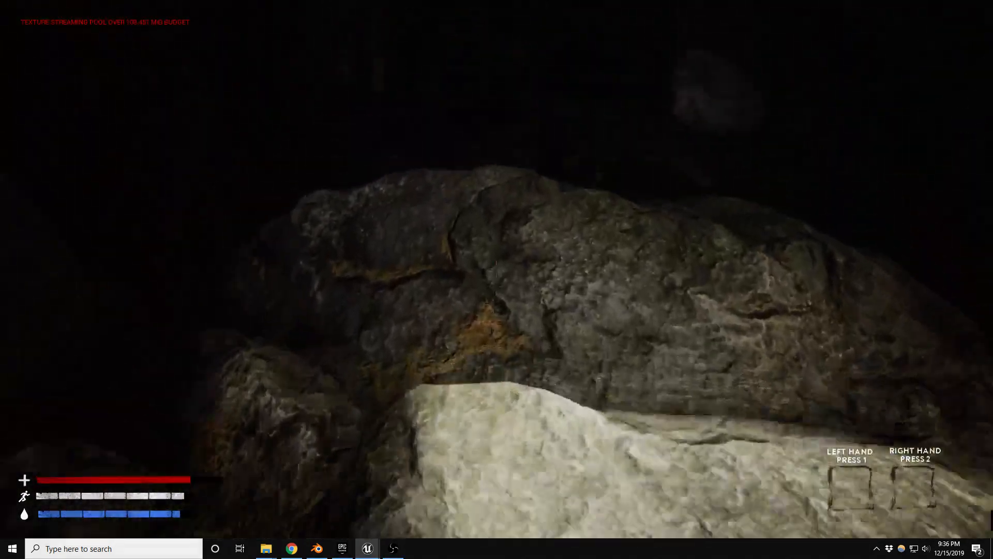
pyautogui.press('w')
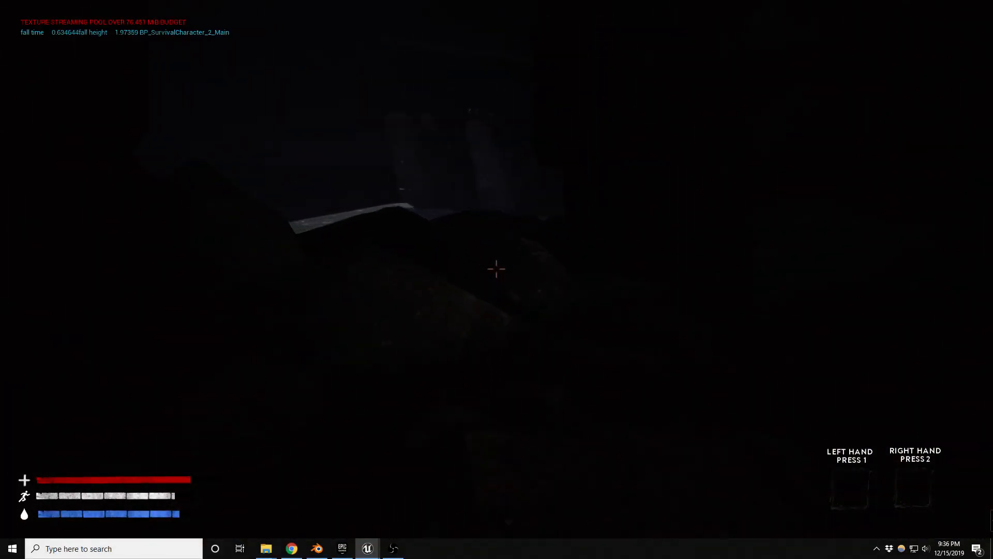
pyautogui.press('w')
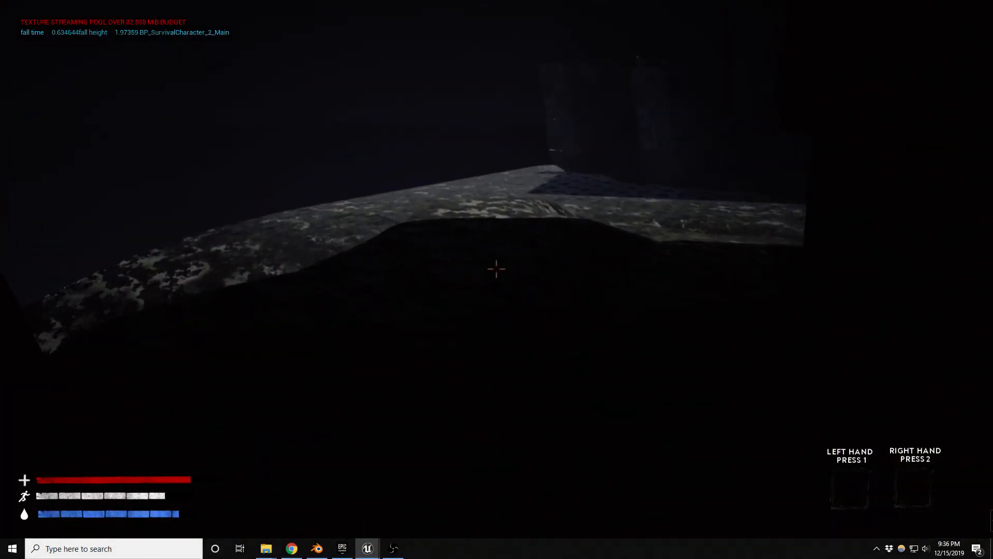
pyautogui.press('w')
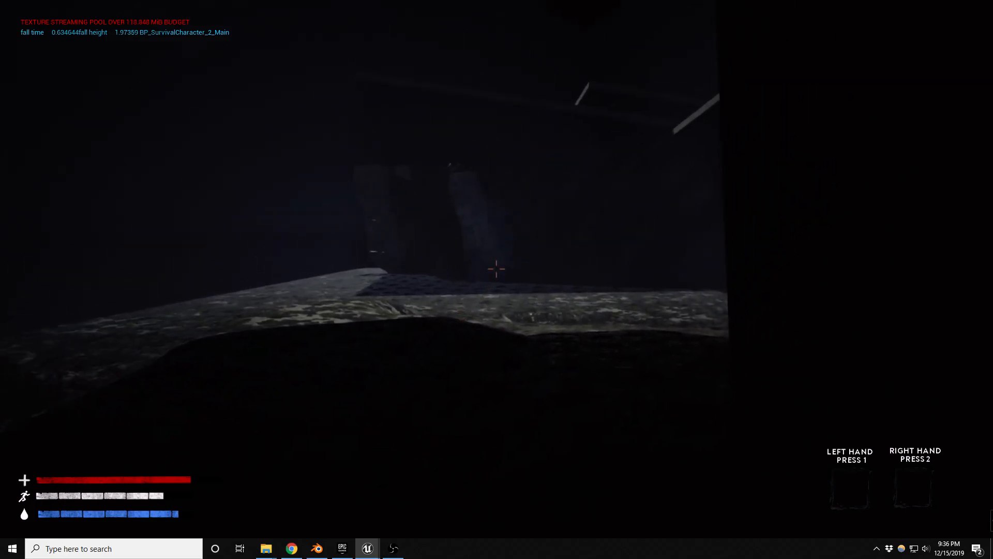
pyautogui.press('Escape')
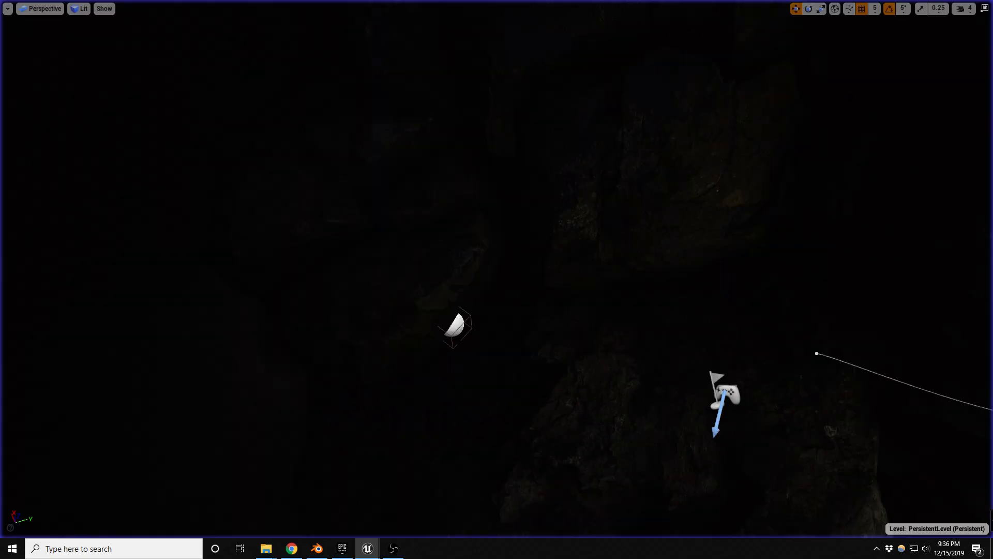
# - Examine the level's outer terrain, cave and rail tunnel in the editor up to the large round vault door
pyautogui.press('w')
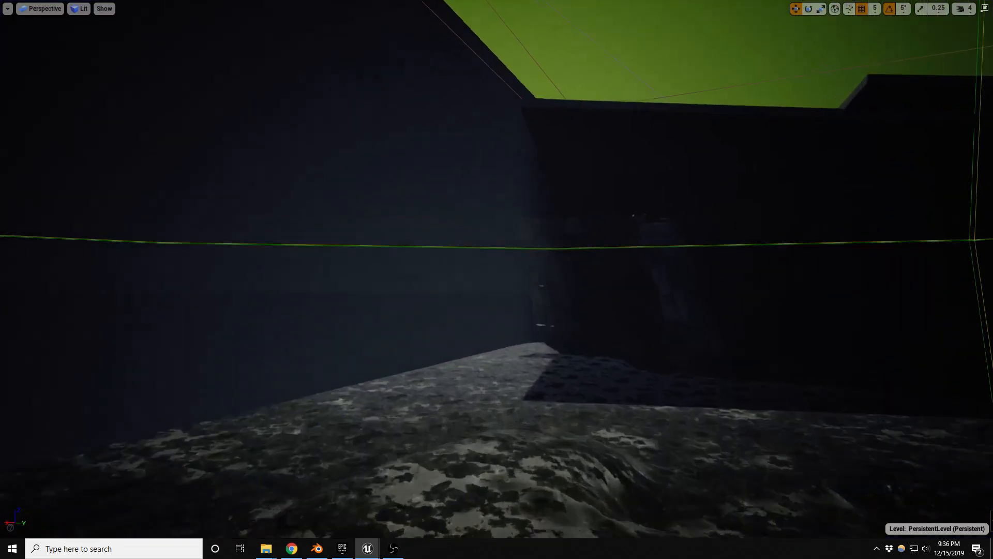
pyautogui.press('w')
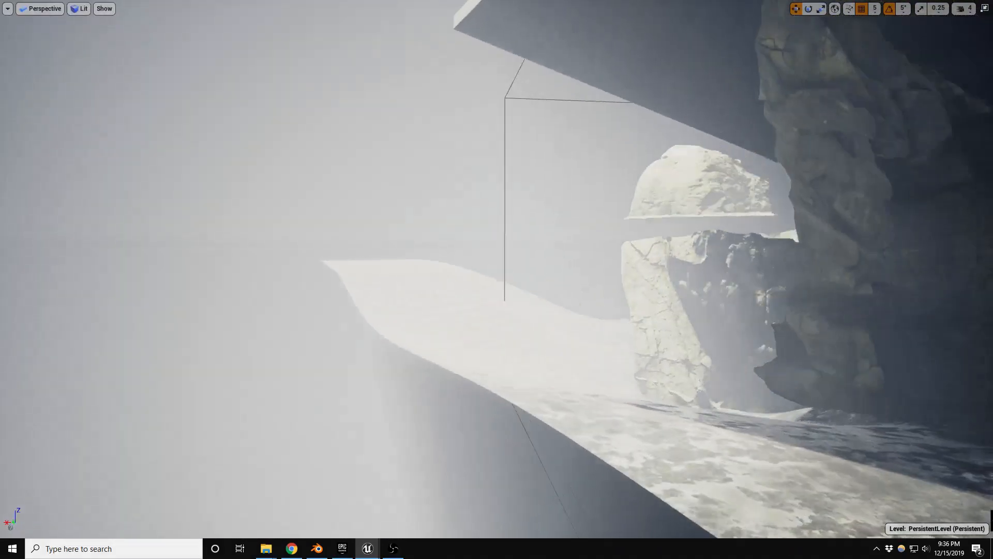
pyautogui.press('w')
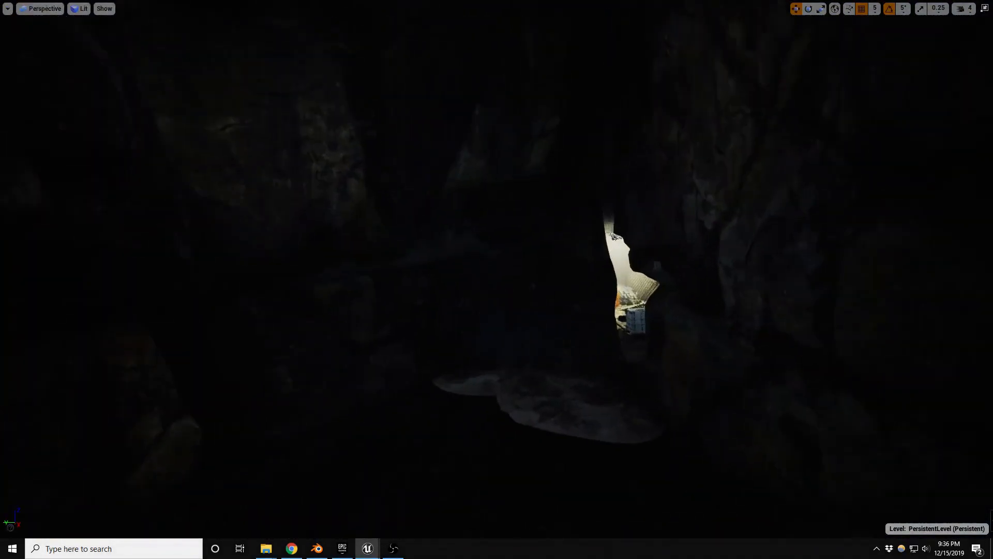
pyautogui.press('w')
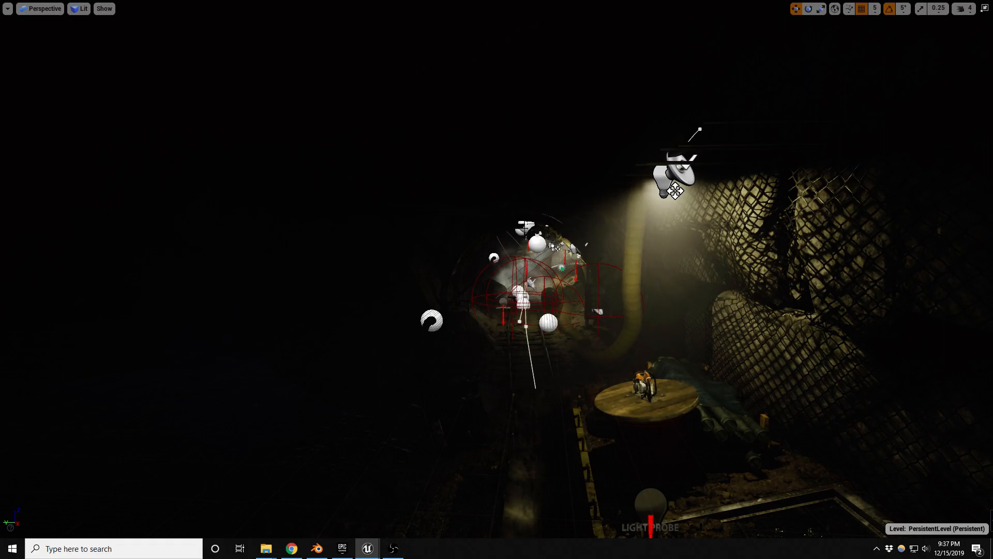
pyautogui.press('w')
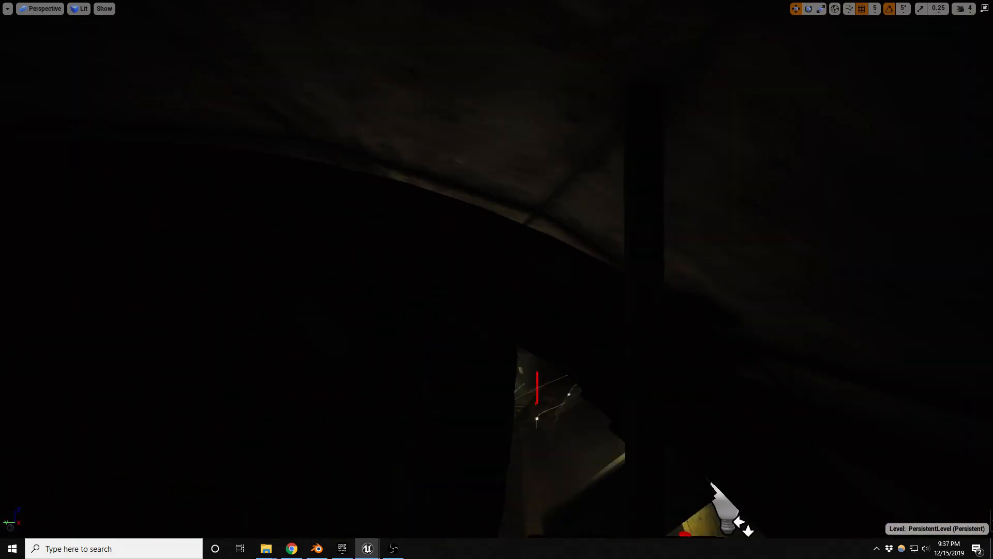
pyautogui.press('w')
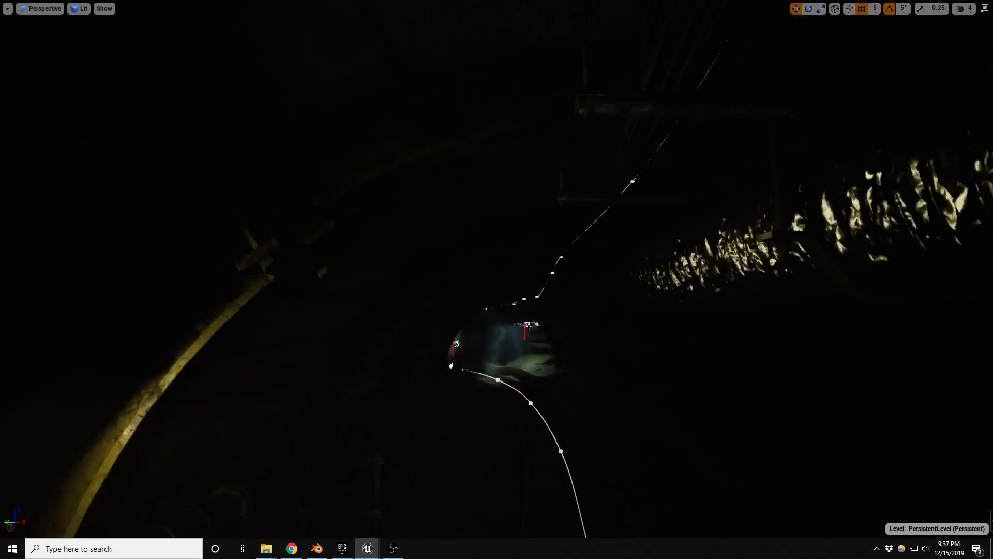
pyautogui.press('w')
pyautogui.press('w')
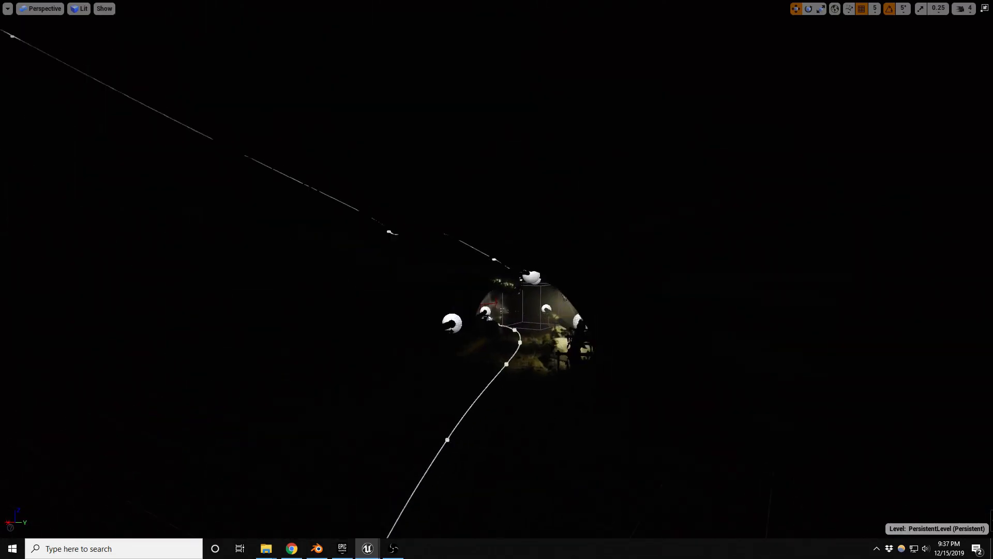
pyautogui.press('w')
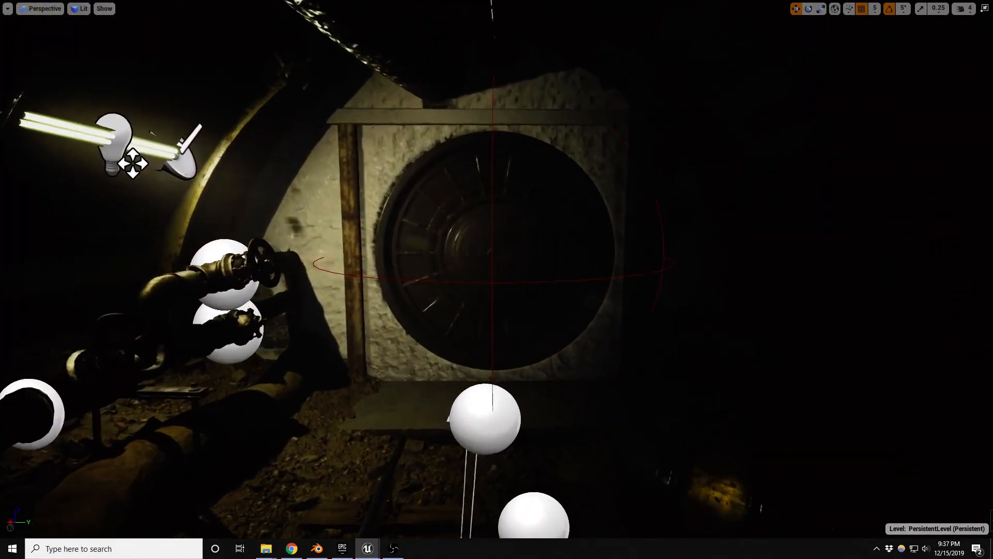
# - Examine the area around the round vault door, the graffiti-covered stairway corridor and the dark rail tunnel
pyautogui.moveTo(497, 280); pyautogui.dragTo(495, 263, button='right')
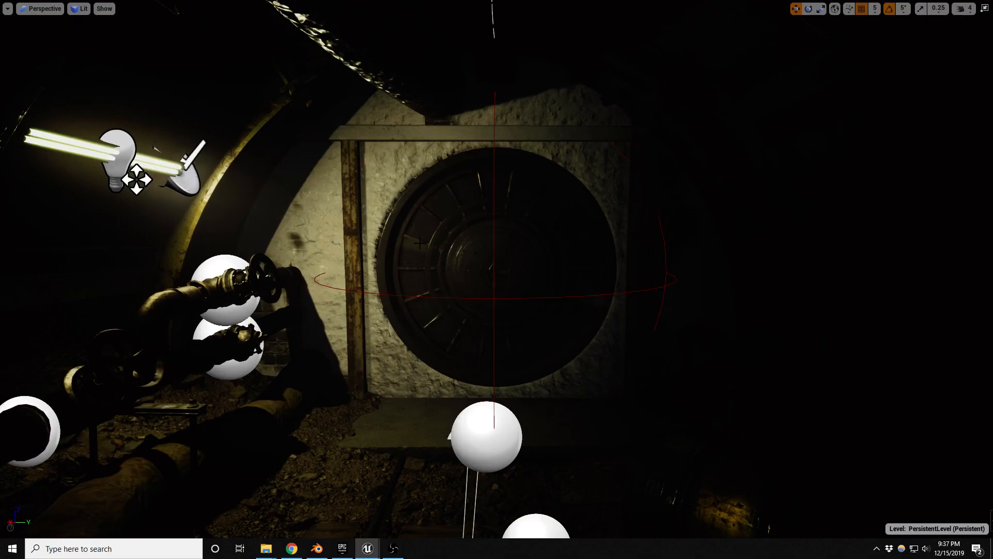
pyautogui.moveTo(497, 279); pyautogui.dragTo(279, 268, button='right')
pyautogui.press('s')
pyautogui.press('w')
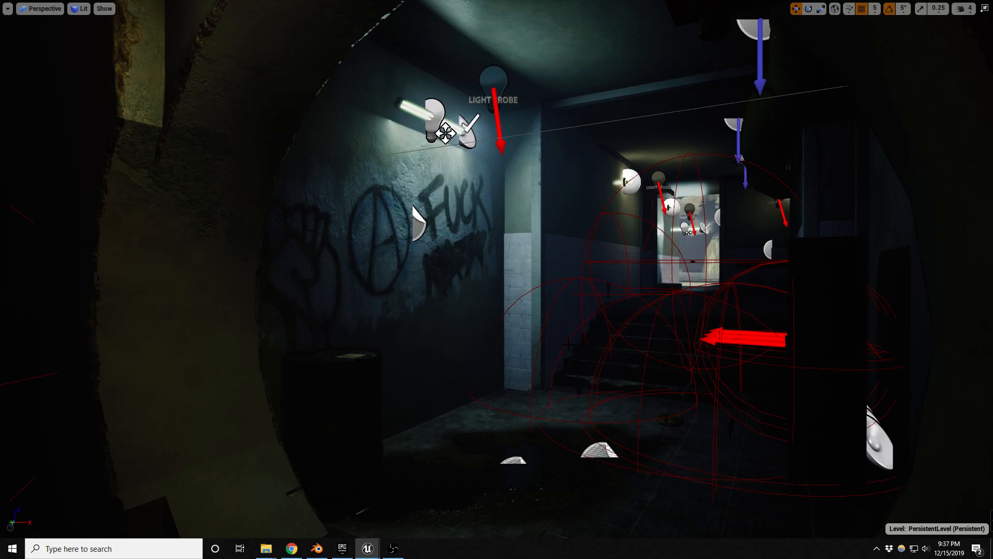
pyautogui.moveTo(280, 268); pyautogui.dragTo(389, 259, button='right')
pyautogui.press('w')
pyautogui.moveTo(551, 316); pyautogui.dragTo(523, 333, button='right')
pyautogui.press('w')
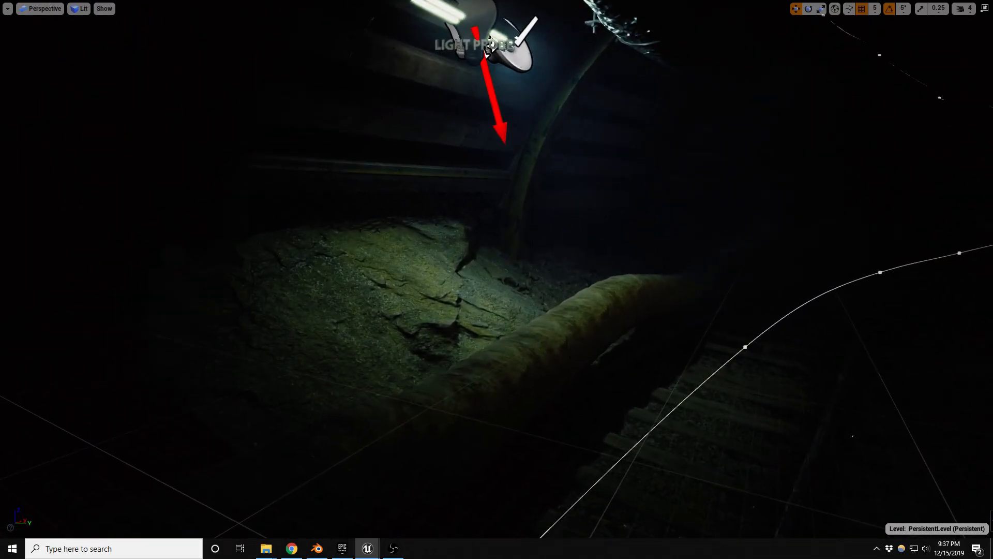
# - Select the rock mounds beside the pipe and rails in the mine tunnel to inspect their outlines
pyautogui.click(400, 310)
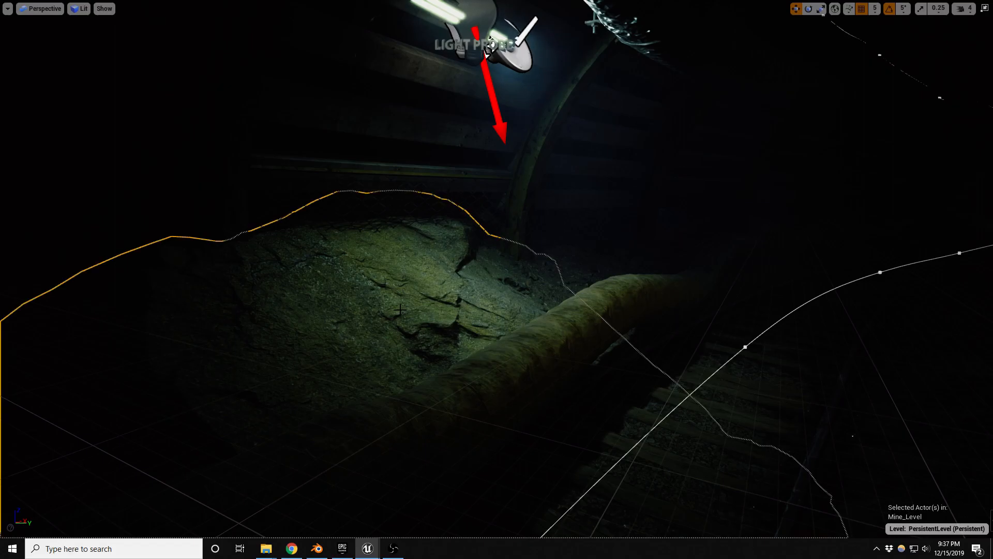
pyautogui.moveTo(499, 350); pyautogui.dragTo(493, 328, button='middle')
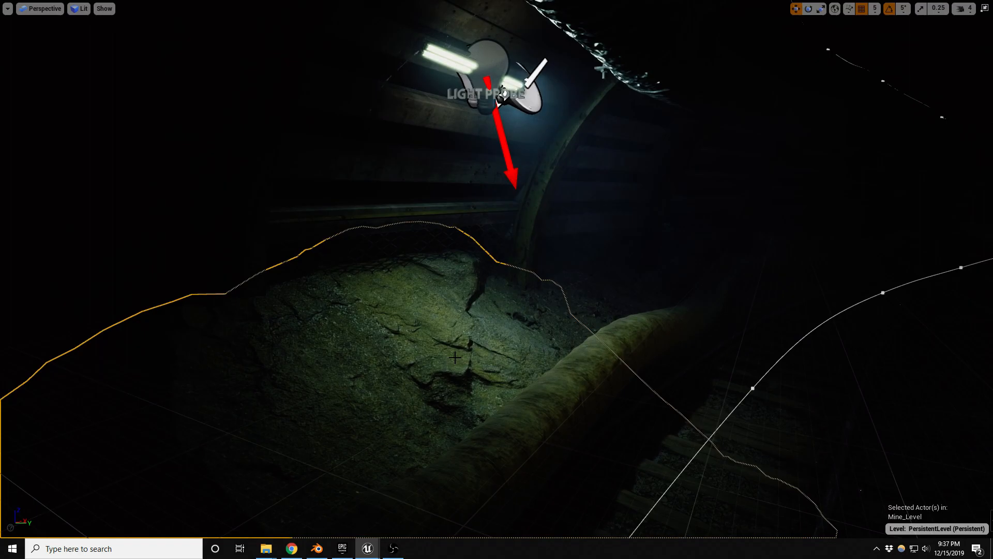
pyautogui.moveTo(454, 357); pyautogui.dragTo(440, 321, button='right')
pyautogui.click(466, 362)
pyautogui.click(465, 274)
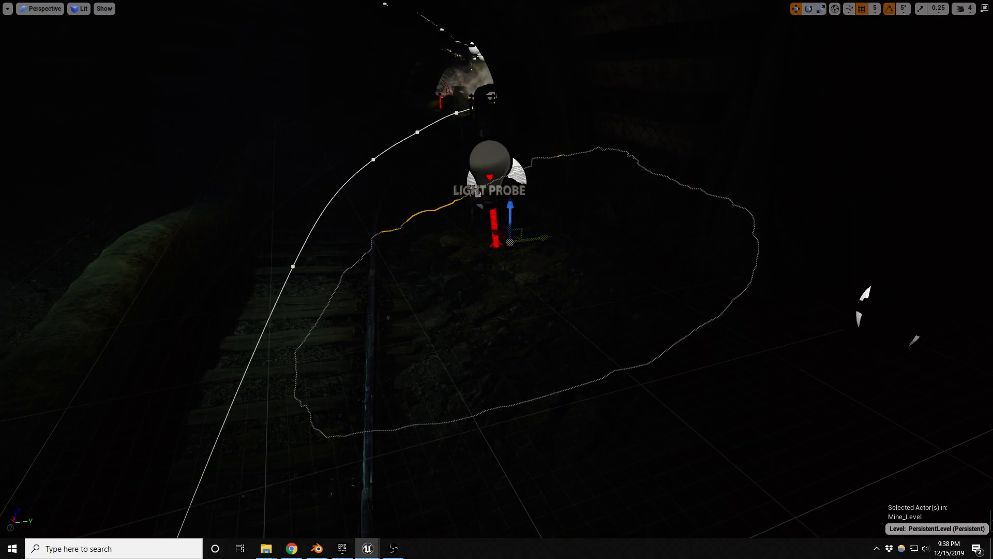
pyautogui.moveTo(431, 227); pyautogui.dragTo(432, 227, button='right')
pyautogui.click(433, 227)
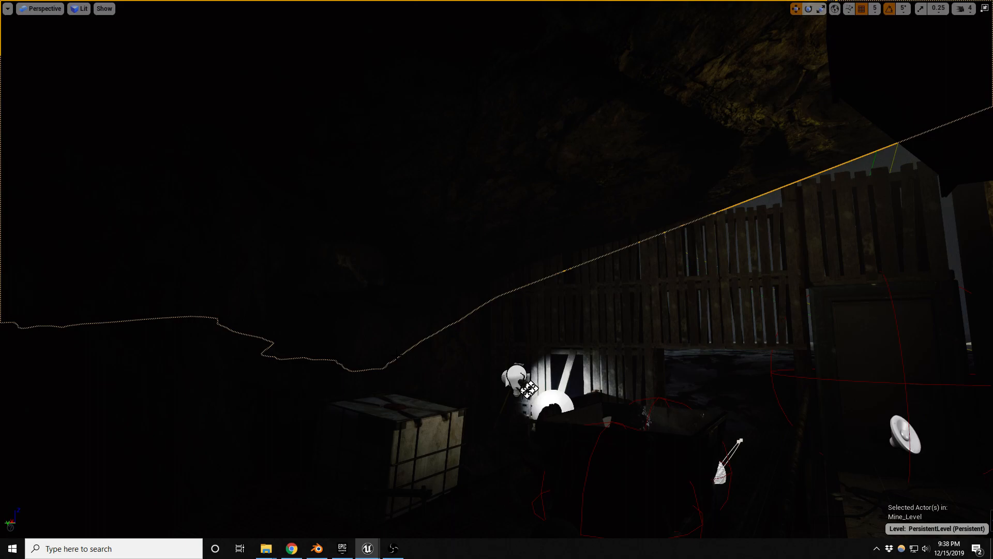
# - Inspect the dark cave area around the wooden fence and continue into the tiled washroom with the sinks and stalls
pyautogui.moveTo(497, 279); pyautogui.dragTo(855, 248, button='right')
pyautogui.press('w')
pyautogui.press('w')
pyautogui.press('w')
pyautogui.press('s')
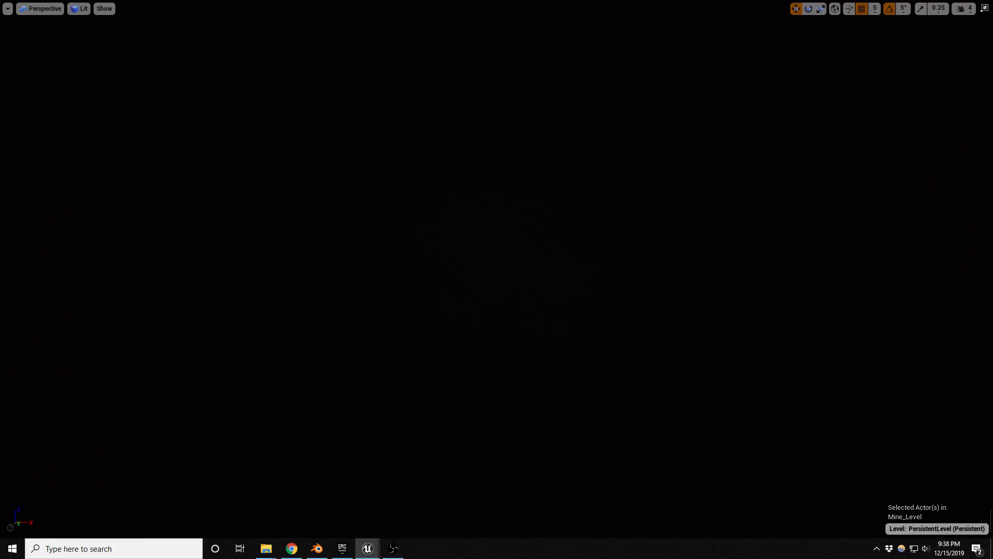
pyautogui.press('w')
pyautogui.moveTo(491, 375); pyautogui.dragTo(422, 358, button='right')
pyautogui.press('e')
pyautogui.press('w')
pyautogui.press('s')
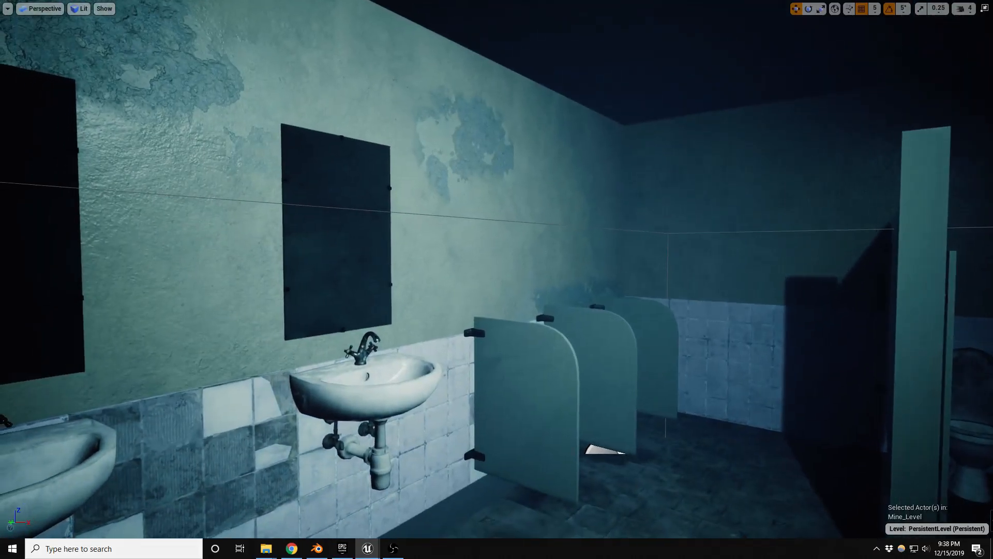
# - Move the washroom's ceiling tube light over the mirrors and sinks and rotate it
pyautogui.moveTo(474, 275); pyautogui.dragTo(495, 240, button='right')
pyautogui.press('s')
pyautogui.press('w')
pyautogui.press('s')
pyautogui.click(794, 67)
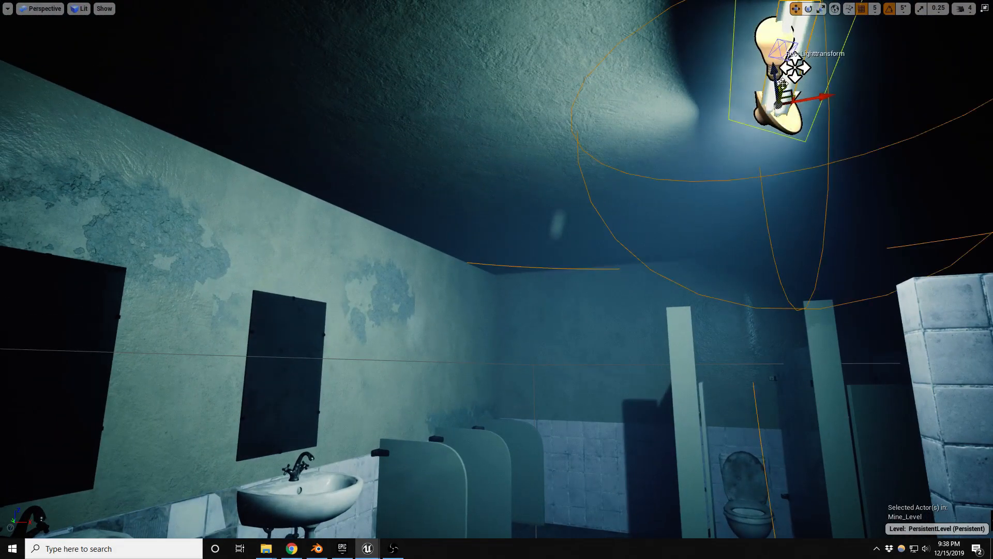
pyautogui.moveTo(823, 95); pyautogui.dragTo(418, 128)
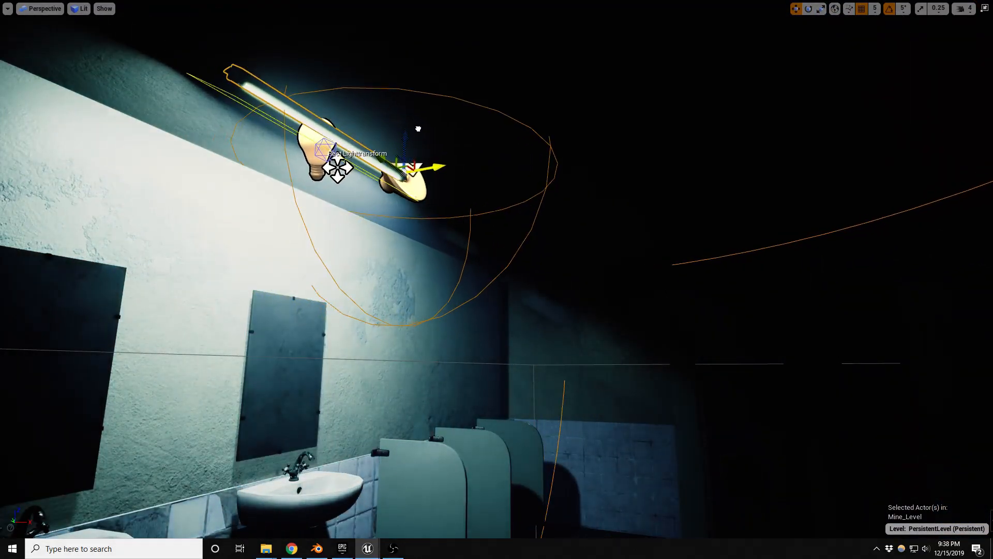
pyautogui.moveTo(414, 155); pyautogui.dragTo(395, 141, button='right')
pyautogui.press('a')
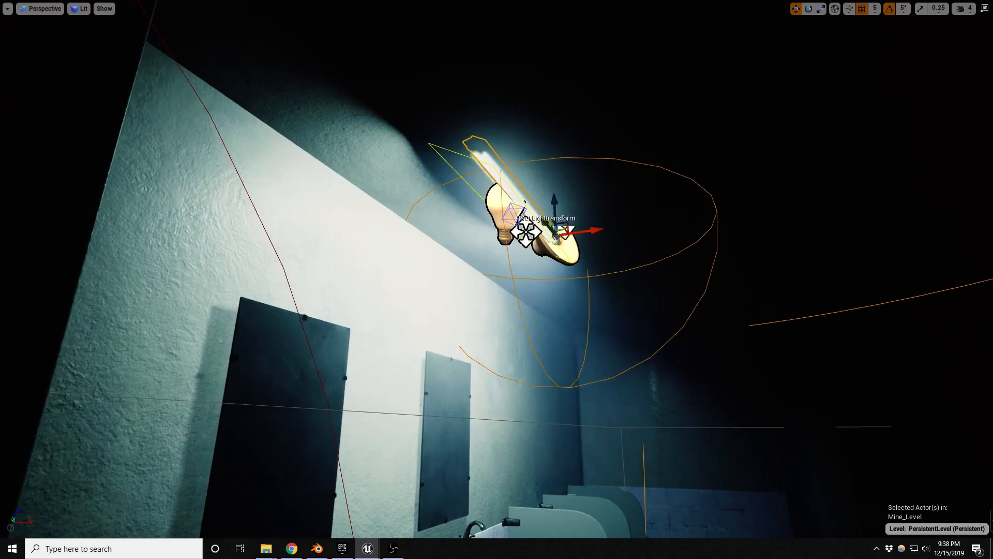
pyautogui.press('e')
pyautogui.moveTo(590, 259)
pyautogui.mouseDown(button='right')
pyautogui.moveTo(602, 267)
pyautogui.moveTo(589, 259)
pyautogui.mouseUp(button='right')
pyautogui.moveTo(625, 255); pyautogui.dragTo(637, 225)
# - Copy the bare-bulb wall lamp into the washroom and place it on the wall above the last shower stall
pyautogui.moveTo(603, 355); pyautogui.dragTo(766, 398, button='right')
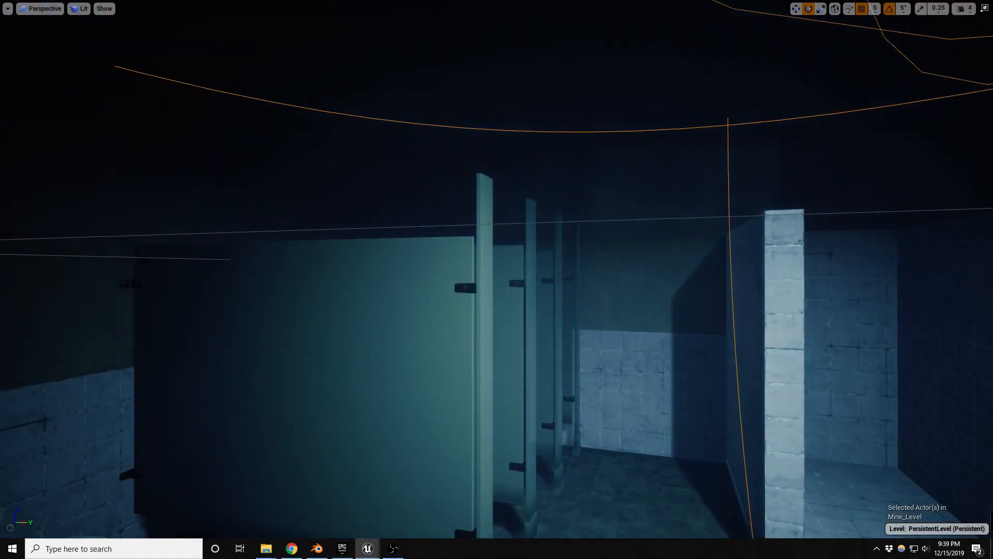
pyautogui.press('d')
pyautogui.moveTo(765, 398); pyautogui.dragTo(791, 398, button='right')
pyautogui.press('a')
pyautogui.click(777, 197)
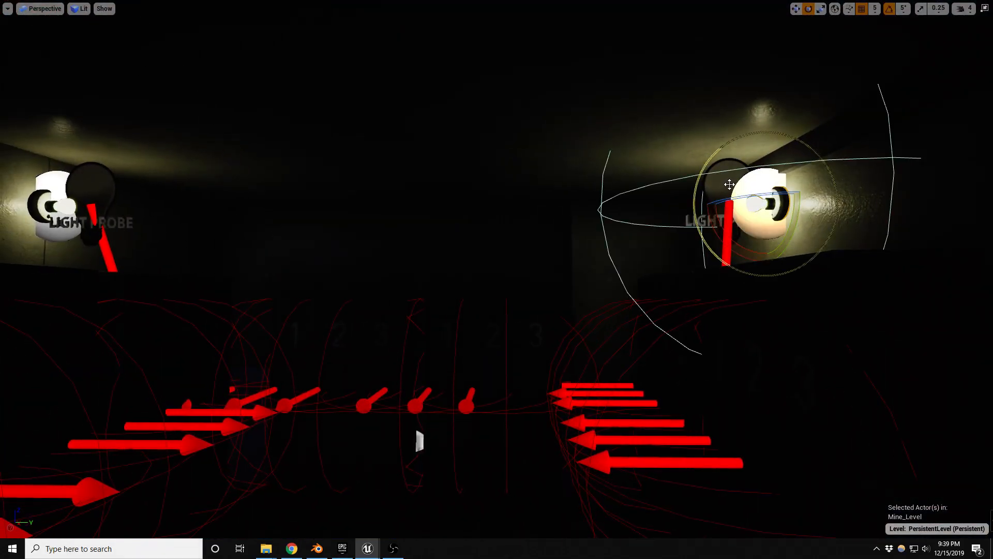
pyautogui.click(756, 220)
pyautogui.press('w')
pyautogui.keyDown('alt'); pyautogui.moveTo(758, 219); pyautogui.dragTo(22, 287); pyautogui.keyUp('alt')
pyautogui.press('a')
pyautogui.moveTo(22, 287); pyautogui.dragTo(59, 270, button='right')
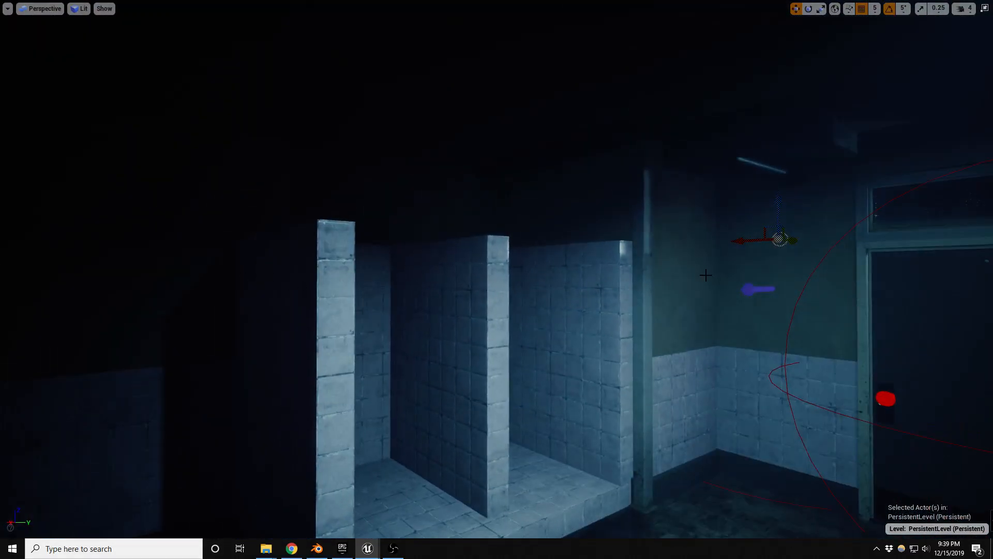
pyautogui.moveTo(795, 241); pyautogui.dragTo(589, 249)
pyautogui.press('Escape')
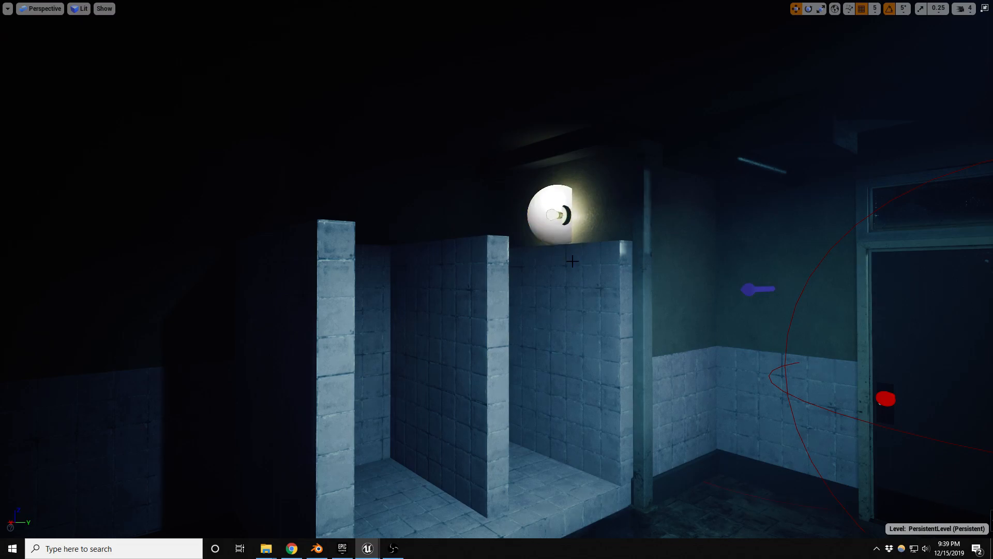
# - Switch the viewport to game view and fine-tune the bulb lamp's position on the wall above the shower stalls
pyautogui.press('g')
pyautogui.click(562, 217)
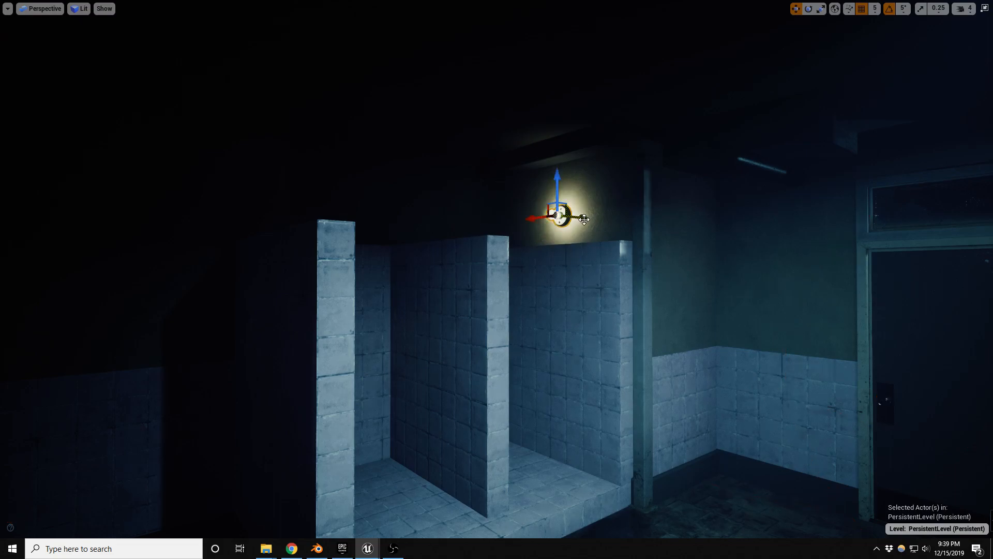
pyautogui.moveTo(586, 218); pyautogui.dragTo(587, 218)
pyautogui.press('Escape')
pyautogui.moveTo(589, 229); pyautogui.dragTo(562, 232, button='right')
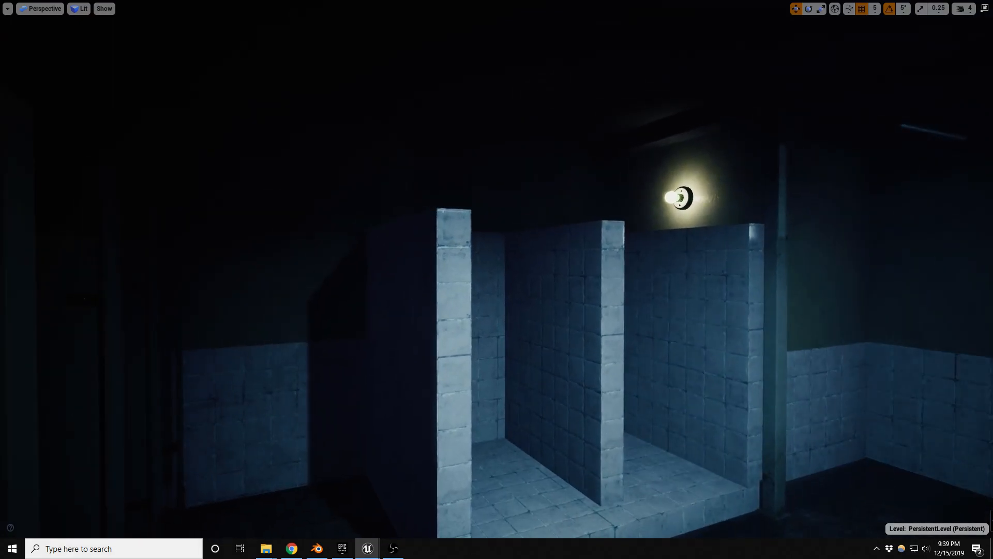
pyautogui.click(673, 197)
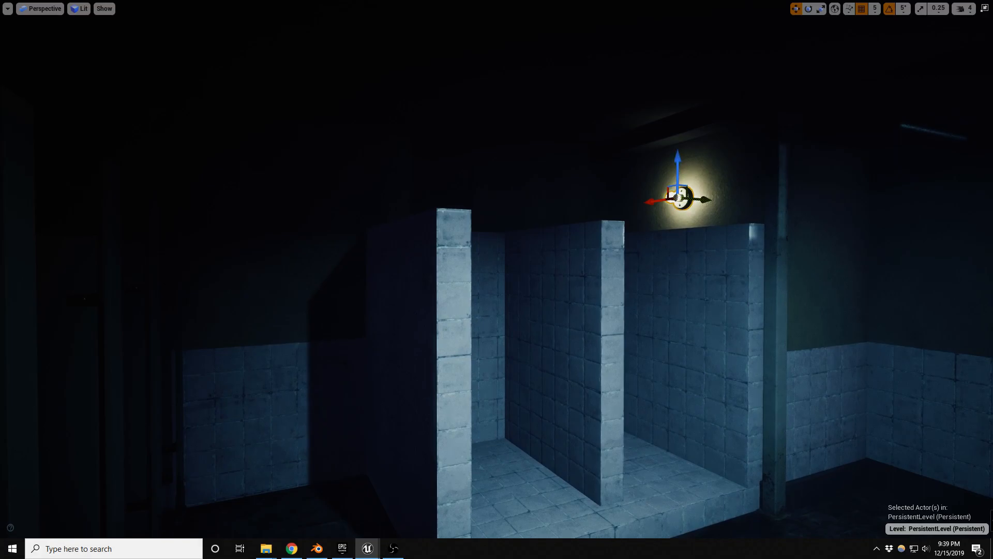
pyautogui.keyDown('alt'); pyautogui.moveTo(675, 308); pyautogui.dragTo(679, 337); pyautogui.keyUp('alt')
pyautogui.moveTo(688, 221)
pyautogui.mouseDown(button='right')
pyautogui.moveTo(676, 220)
pyautogui.moveTo(683, 216)
pyautogui.mouseUp(button='right')
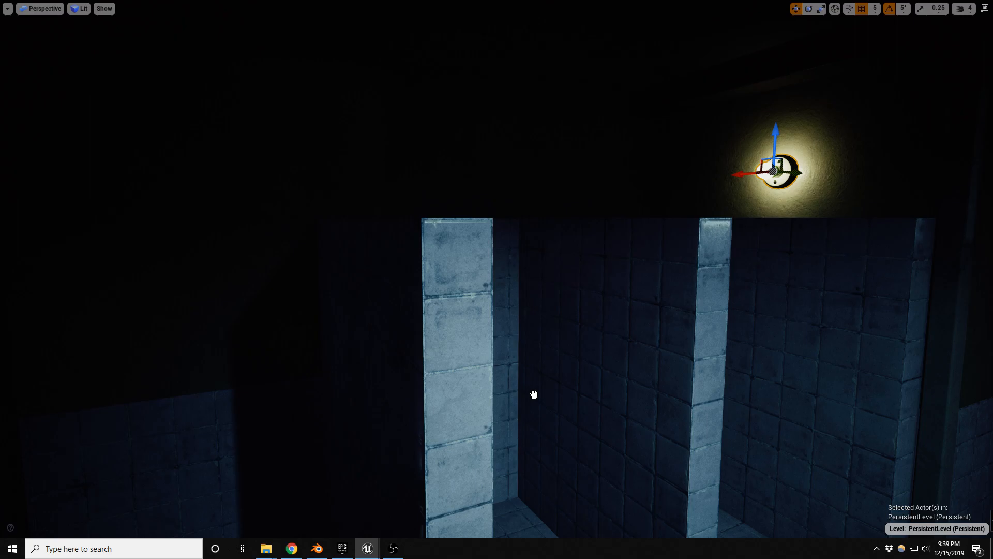
# - Place a shower curtain in the first shower stall and rotate it to span the stall's opening
pyautogui.moveTo(534, 394); pyautogui.dragTo(533, 396)
pyautogui.moveTo(533, 372); pyautogui.dragTo(535, 392, button='right')
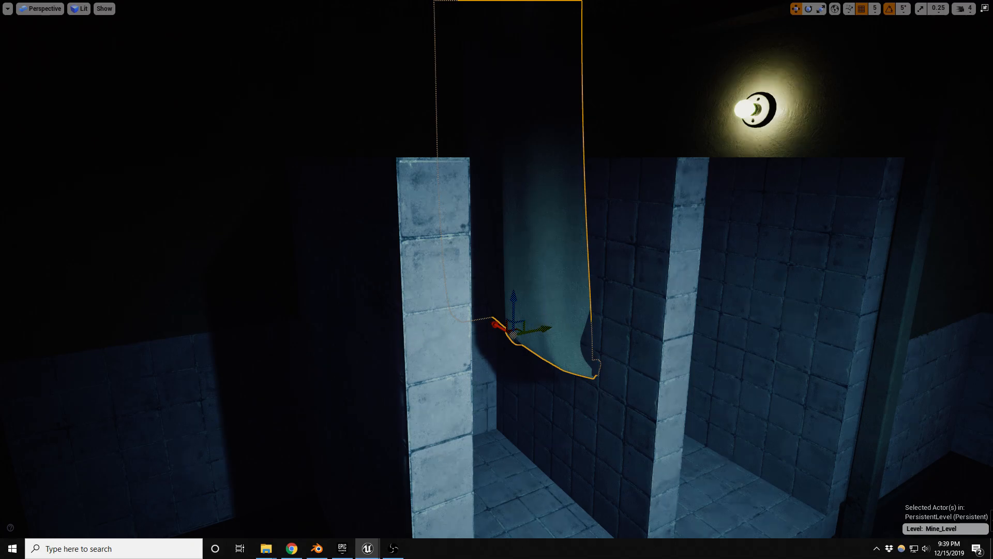
pyautogui.press('e')
pyautogui.moveTo(517, 386); pyautogui.dragTo(328, 406)
pyautogui.hotkey('ctrl', 'z')
pyautogui.moveTo(478, 385); pyautogui.dragTo(440, 385)
pyautogui.press('s')
pyautogui.moveTo(476, 384); pyautogui.dragTo(476, 405, button='right')
pyautogui.press('w')
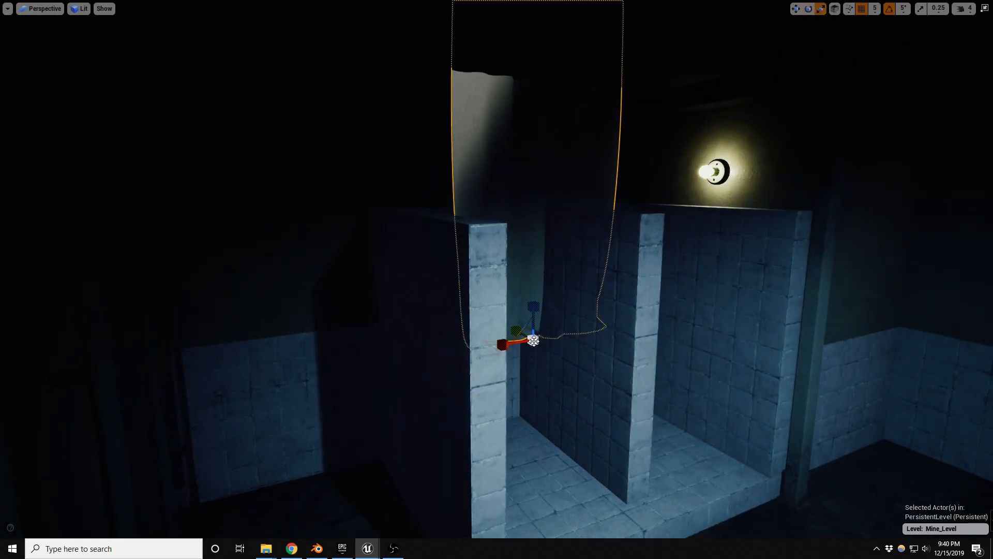
# - Lower the curtain toward the first stall's floor and scale it to fit between the tiled partitions
pyautogui.moveTo(531, 327); pyautogui.dragTo(551, 535)
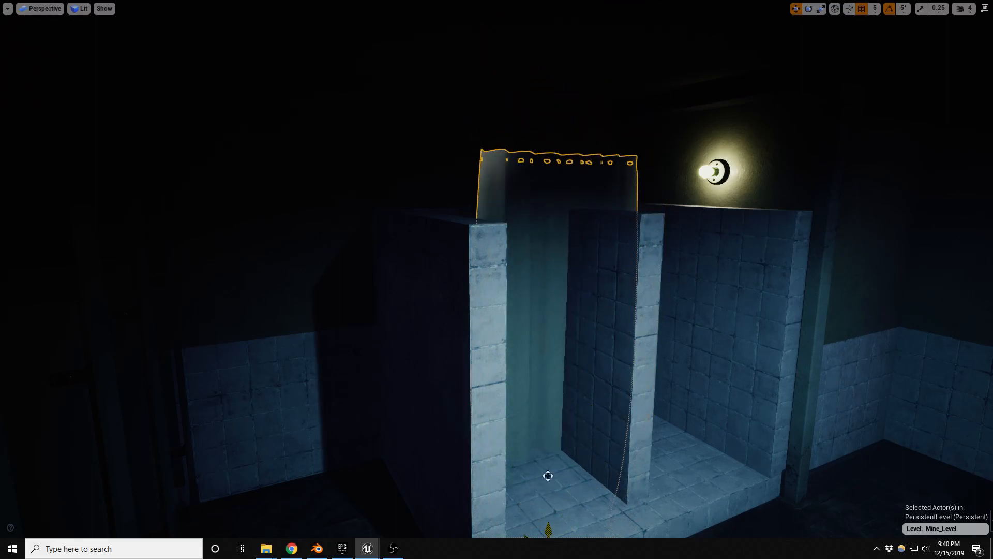
pyautogui.moveTo(549, 509); pyautogui.dragTo(550, 530, button='right')
pyautogui.press('r')
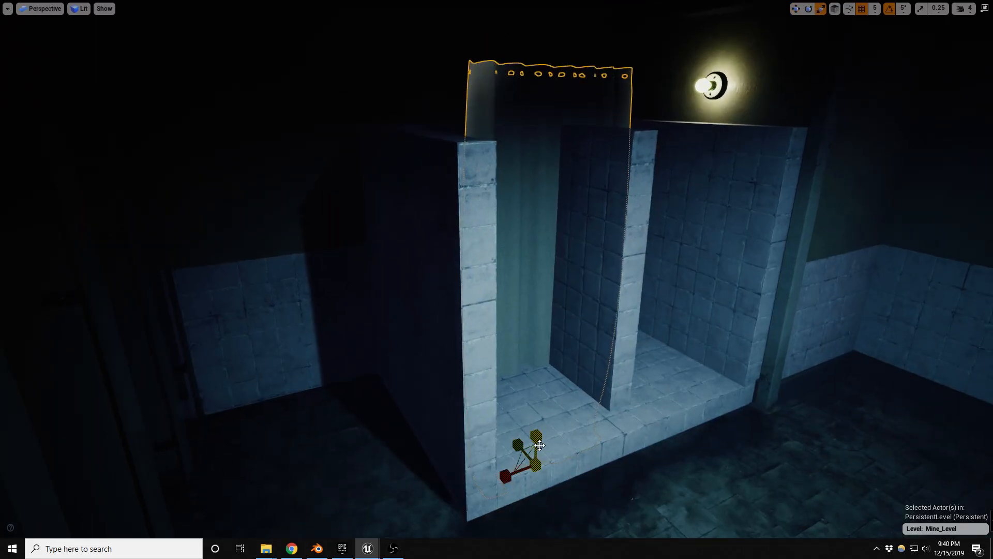
pyautogui.press('w')
pyautogui.moveTo(540, 445); pyautogui.dragTo(580, 320)
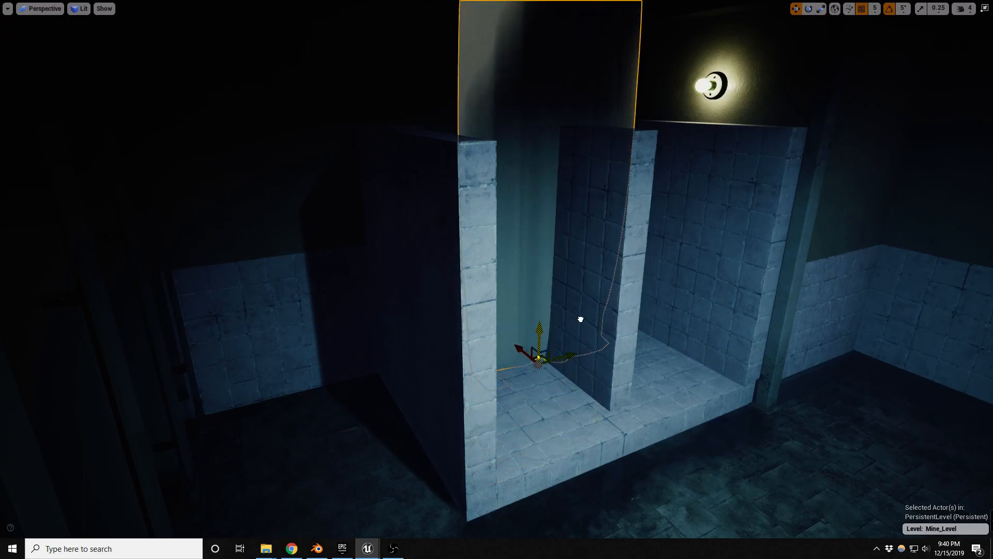
pyautogui.press('r')
pyautogui.moveTo(539, 356); pyautogui.dragTo(512, 376)
# - Copy the fitted curtain into the second shower stall and rotate the copy
pyautogui.moveTo(512, 376); pyautogui.dragTo(535, 365, button='right')
pyautogui.press('w')
pyautogui.moveTo(548, 359); pyautogui.dragTo(677, 424)
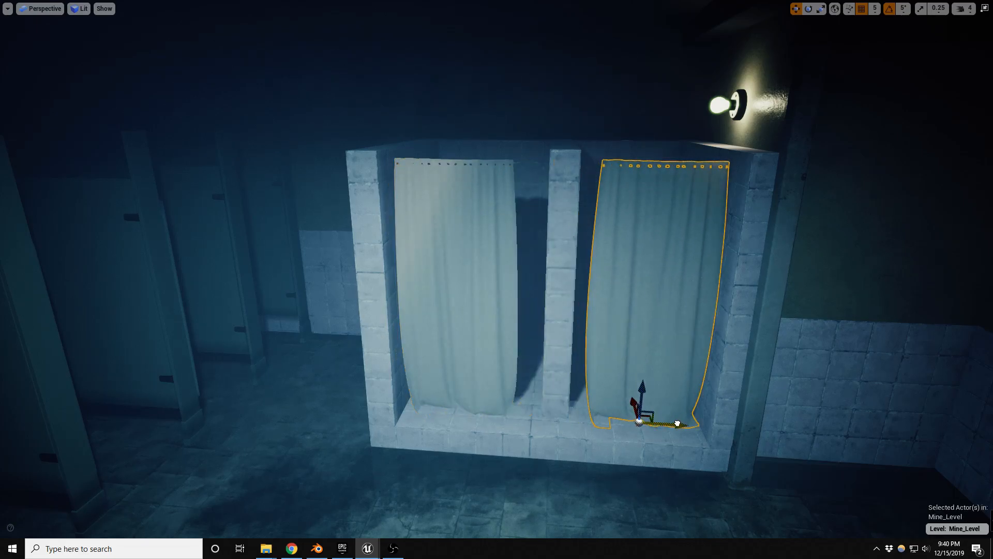
pyautogui.press('r')
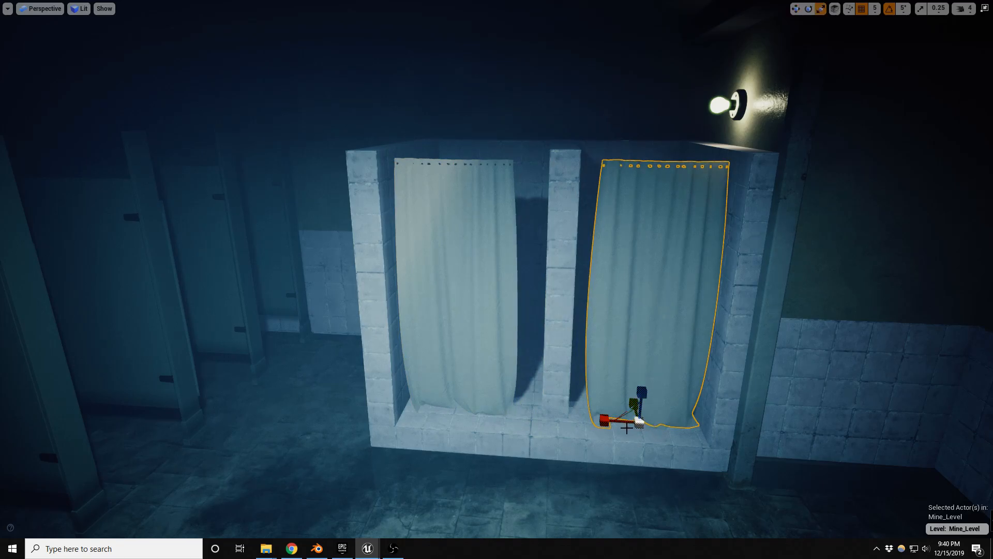
pyautogui.press('e')
pyautogui.moveTo(634, 455); pyautogui.dragTo(669, 472)
# - Raise both curtains slightly so their hems sit on the stall floors, and save the level
pyautogui.press('f')
pyautogui.press('w')
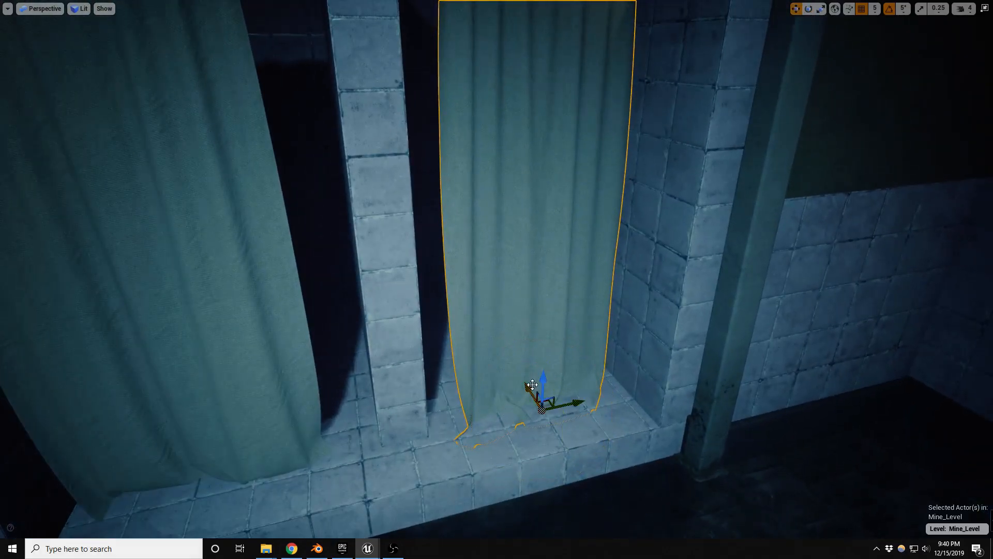
pyautogui.moveTo(544, 378); pyautogui.dragTo(547, 371)
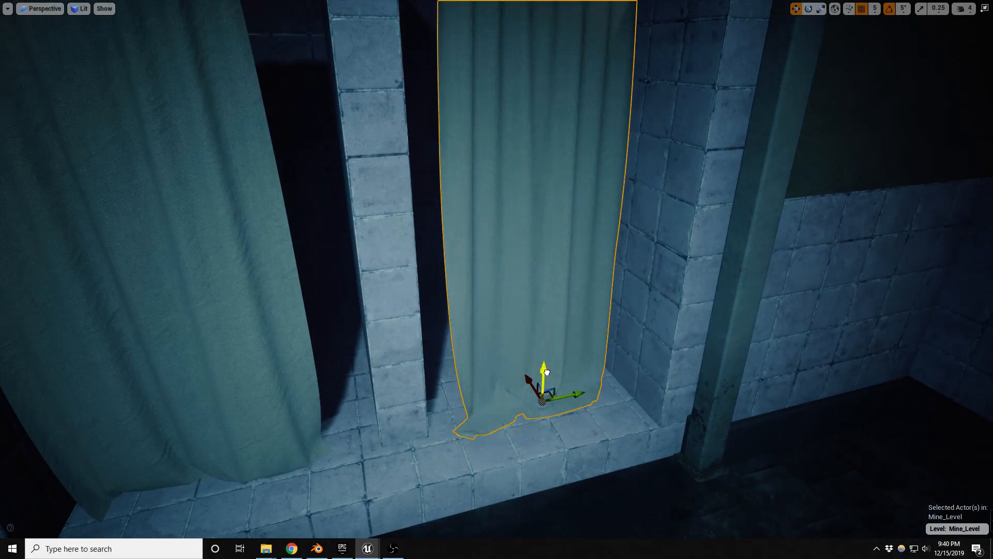
pyautogui.click(278, 423)
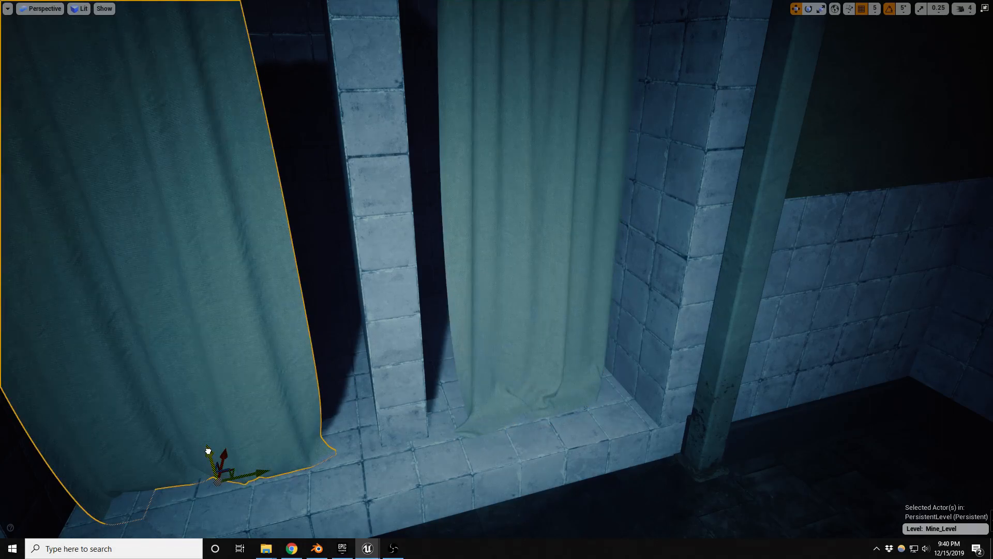
pyautogui.moveTo(207, 451); pyautogui.dragTo(208, 446)
pyautogui.moveTo(208, 446); pyautogui.dragTo(212, 374, button='right')
pyautogui.press('s')
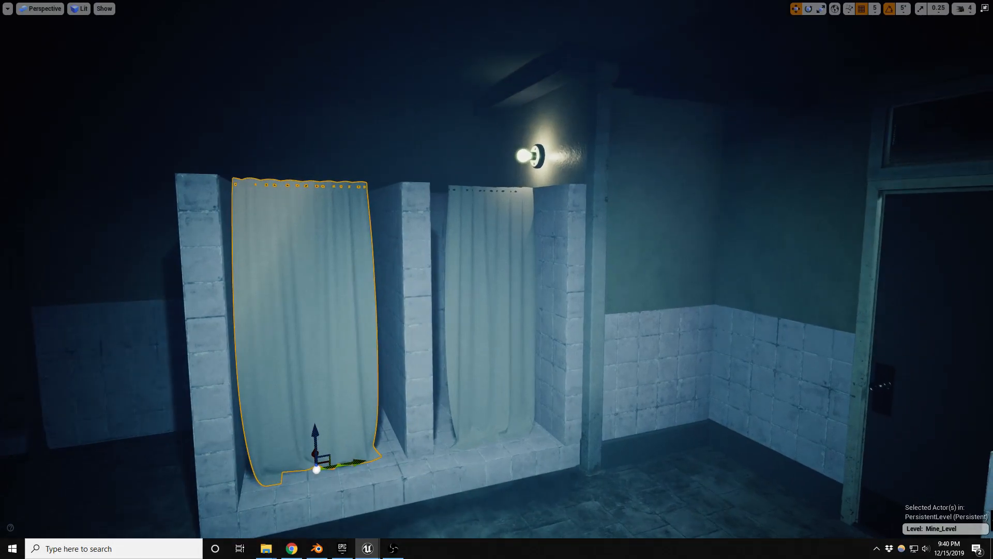
pyautogui.moveTo(393, 357); pyautogui.dragTo(358, 364, button='right')
pyautogui.hotkey('ctrl', 's')
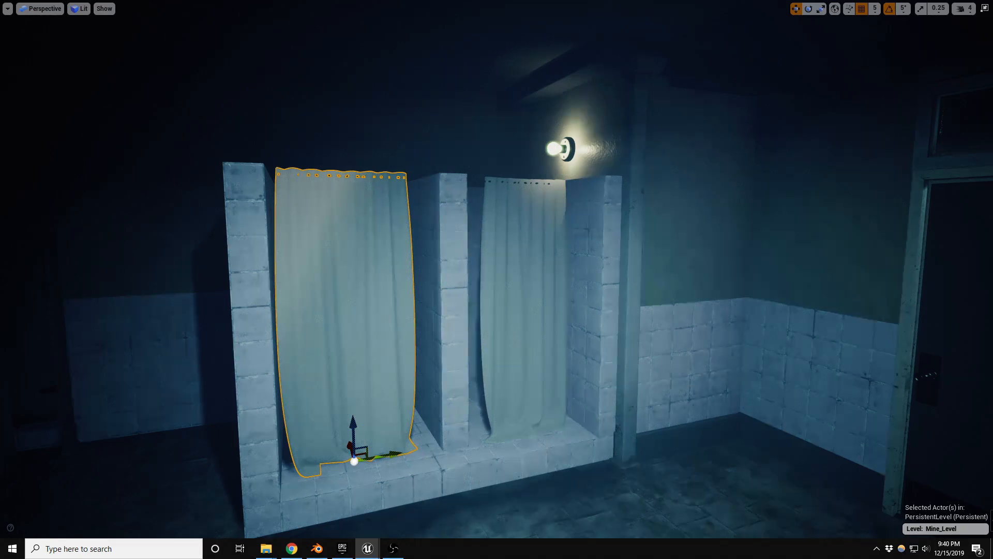
# - Copy the bulb lamp from above the showers and place it against the wall in the corner beside the door
pyautogui.click(576, 160)
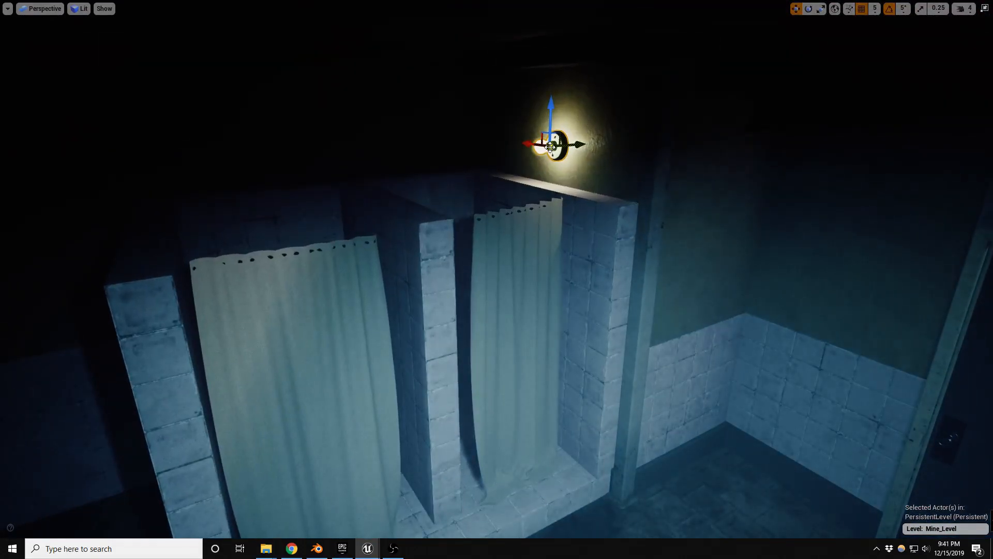
pyautogui.keyDown('alt'); pyautogui.moveTo(550, 147); pyautogui.dragTo(806, 152); pyautogui.keyUp('alt')
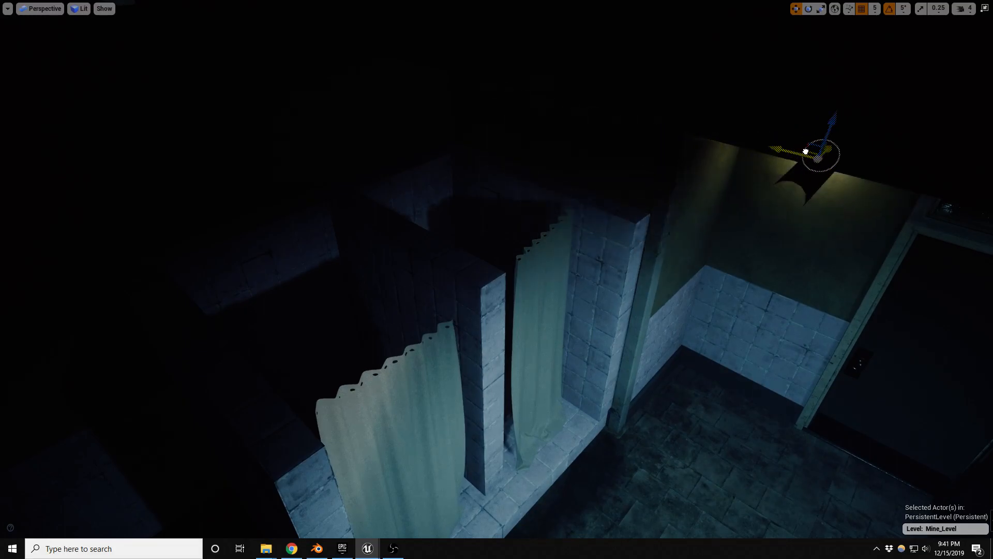
pyautogui.moveTo(805, 151)
pyautogui.mouseDown(button='right')
pyautogui.moveTo(879, 148)
pyautogui.moveTo(833, 150)
pyautogui.moveTo(819, 169)
pyautogui.moveTo(760, 148)
pyautogui.moveTo(809, 150)
pyautogui.mouseUp(button='right')
pyautogui.moveTo(801, 138); pyautogui.dragTo(846, 130)
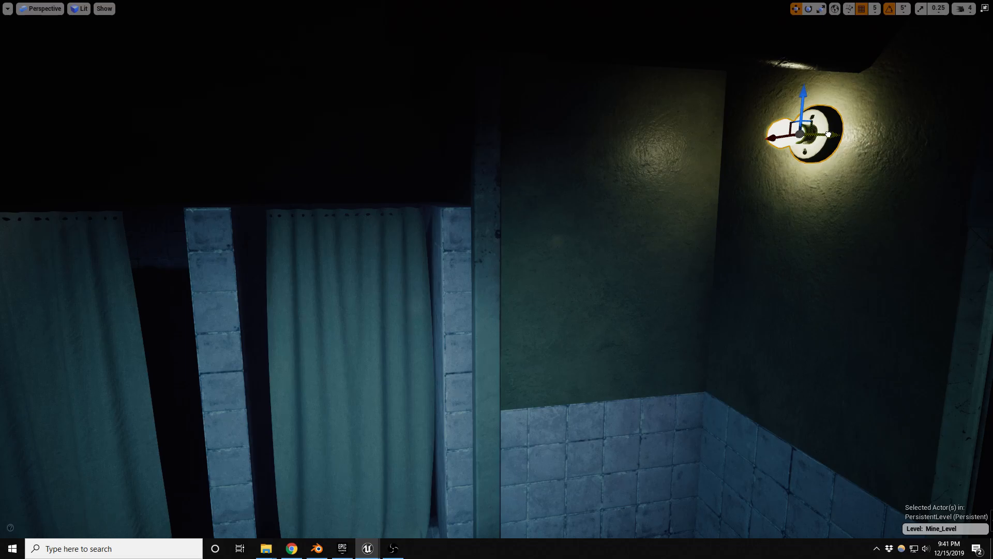
# - Copy the bulb lamp from the corner beside the door and move the copy past the shower stalls toward the far wall
pyautogui.keyDown('alt'); pyautogui.moveTo(831, 133); pyautogui.dragTo(21, 228); pyautogui.keyUp('alt')
pyautogui.moveTo(277, 225); pyautogui.dragTo(143, 205, button='right')
pyautogui.moveTo(658, 226); pyautogui.dragTo(882, 251)
pyautogui.moveTo(816, 263); pyautogui.dragTo(899, 246, button='right')
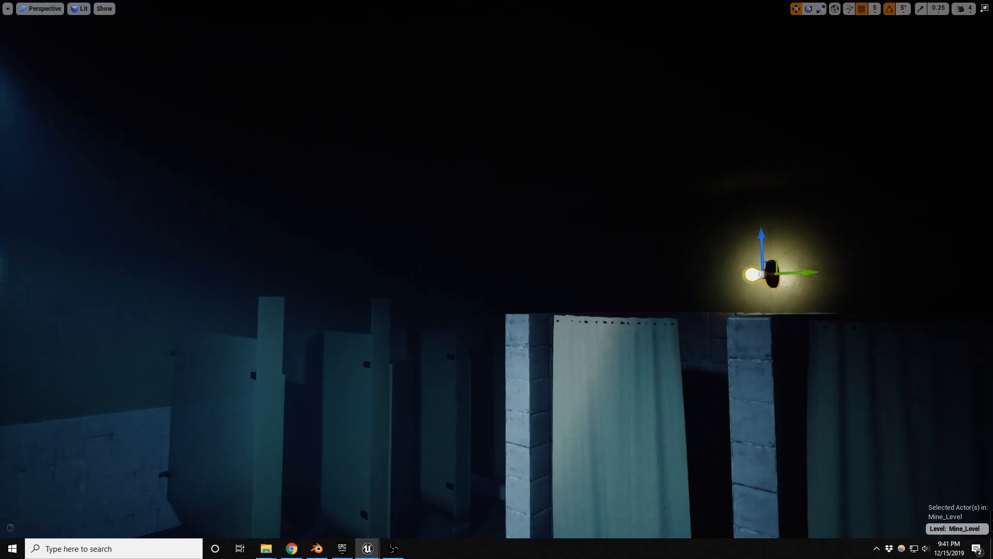
pyautogui.moveTo(817, 264); pyautogui.dragTo(471, 373)
# - Rotate the copied lamp, set its base against the wall behind the showers, and save the level
pyautogui.press('e')
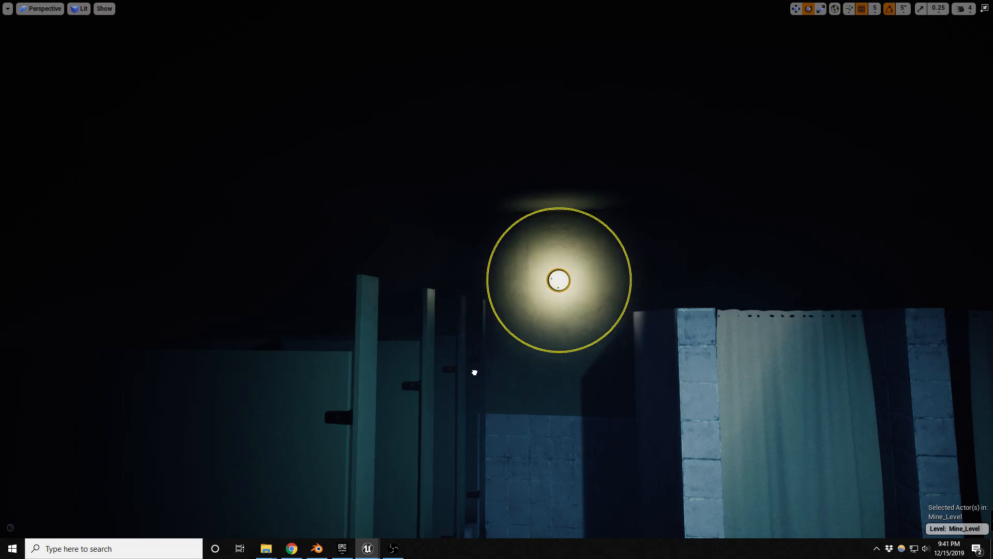
pyautogui.hotkey('ctrl', 'z')
pyautogui.keyDown('alt'); pyautogui.moveTo(601, 326); pyautogui.dragTo(600, 357); pyautogui.keyUp('alt')
pyautogui.moveTo(606, 339); pyautogui.dragTo(504, 255, button='right')
pyautogui.press('w')
pyautogui.moveTo(524, 259); pyautogui.dragTo(546, 257)
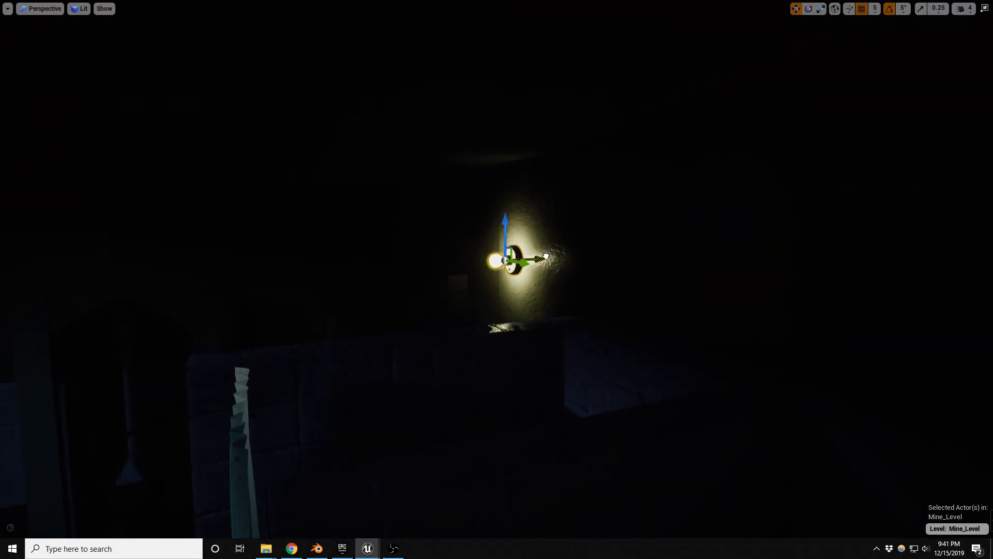
pyautogui.hotkey('ctrl', 's')
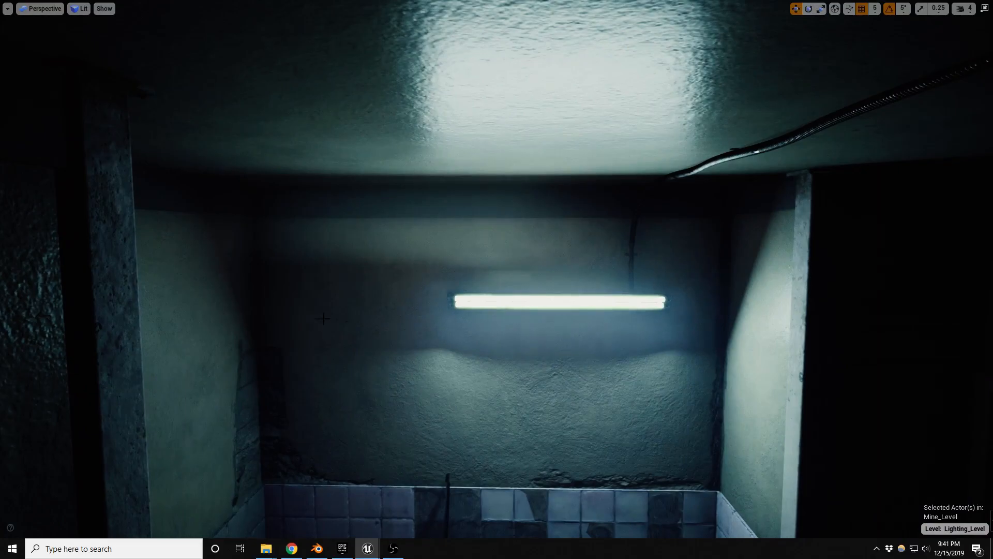
# - Copy the light probe from the other tube-lit washroom and place it beneath the tube light above the two sinks
pyautogui.press('g')
pyautogui.click(535, 246)
pyautogui.keyDown('alt'); pyautogui.moveTo(477, 234); pyautogui.dragTo(936, 233); pyautogui.keyUp('alt')
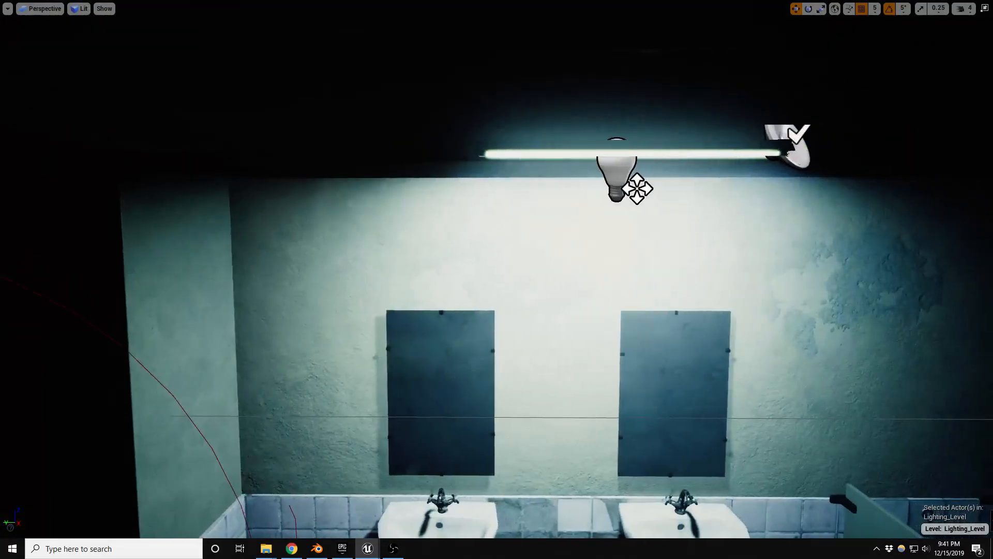
pyautogui.moveTo(496, 279); pyautogui.dragTo(404, 269, button='right')
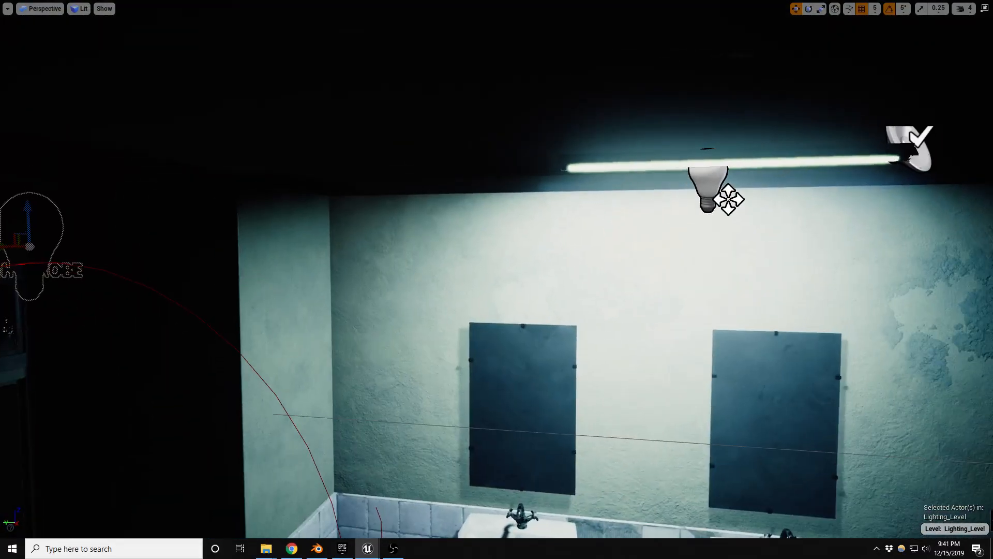
pyautogui.press('s')
pyautogui.moveTo(497, 279); pyautogui.dragTo(506, 310, button='right')
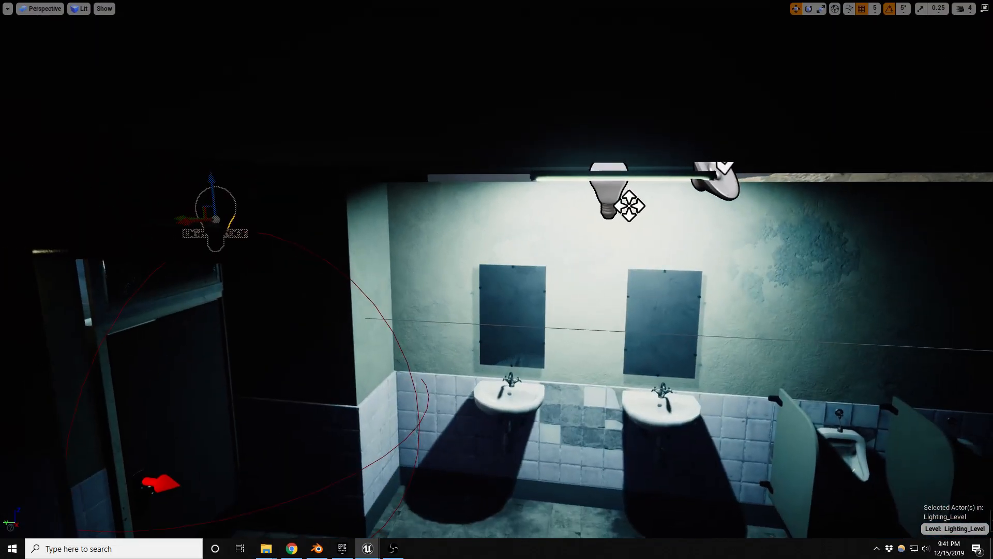
pyautogui.moveTo(180, 216); pyautogui.dragTo(584, 245)
pyautogui.moveTo(584, 244); pyautogui.dragTo(586, 206, button='right')
pyautogui.moveTo(667, 217); pyautogui.dragTo(652, 261)
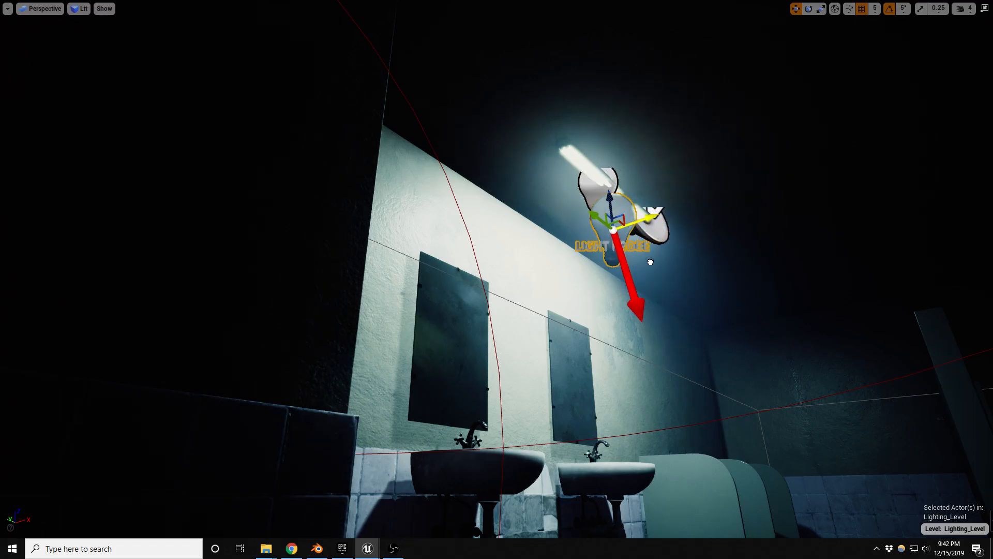
# - Bring a light probe from the corridor wall lamp to the bulb lamp in the corner beside the washroom door
pyautogui.moveTo(617, 397); pyautogui.dragTo(119, 391, button='right')
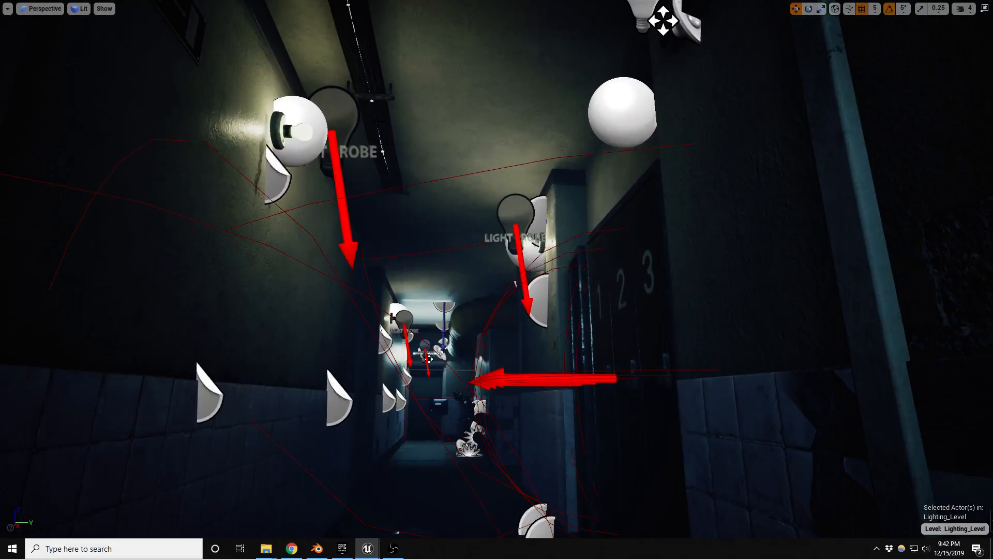
pyautogui.click(374, 151)
pyautogui.moveTo(377, 134); pyautogui.dragTo(57, 132)
pyautogui.press('f')
pyautogui.moveTo(56, 132); pyautogui.dragTo(142, 183, button='right')
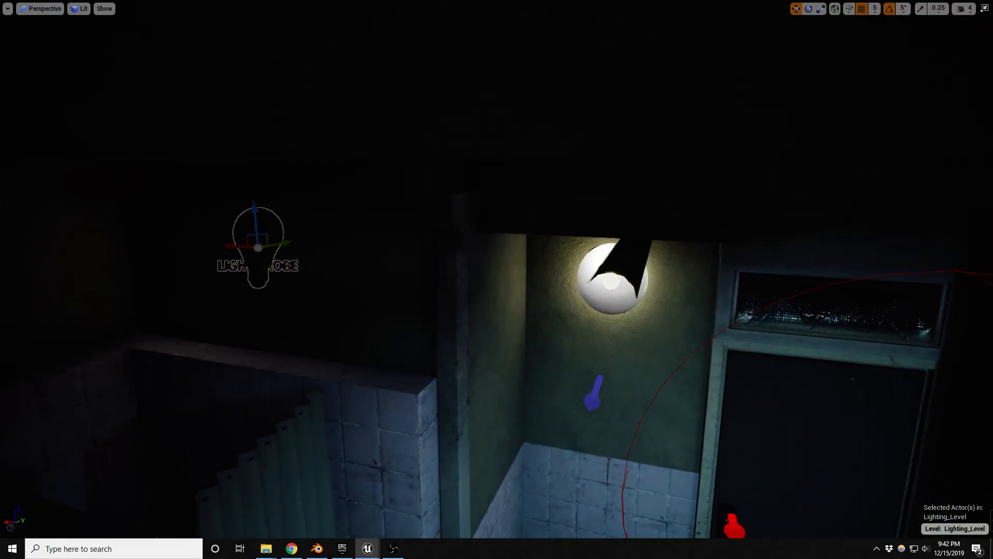
pyautogui.moveTo(257, 248); pyautogui.dragTo(644, 358)
pyautogui.moveTo(644, 358); pyautogui.dragTo(590, 346, button='right')
pyautogui.moveTo(842, 325); pyautogui.dragTo(839, 325, button='right')
# - Copy the door corner's light probe to the bulb lamp behind the showers, hide the editor icons, and save the level
pyautogui.keyDown('alt'); pyautogui.moveTo(805, 253); pyautogui.dragTo(248, 269); pyautogui.keyUp('alt')
pyautogui.moveTo(285, 358); pyautogui.dragTo(194, 391, button='right')
pyautogui.press('s')
pyautogui.press('e')
pyautogui.press('g')
pyautogui.moveTo(335, 361); pyautogui.dragTo(233, 396, button='right')
pyautogui.press('q')
pyautogui.press('s')
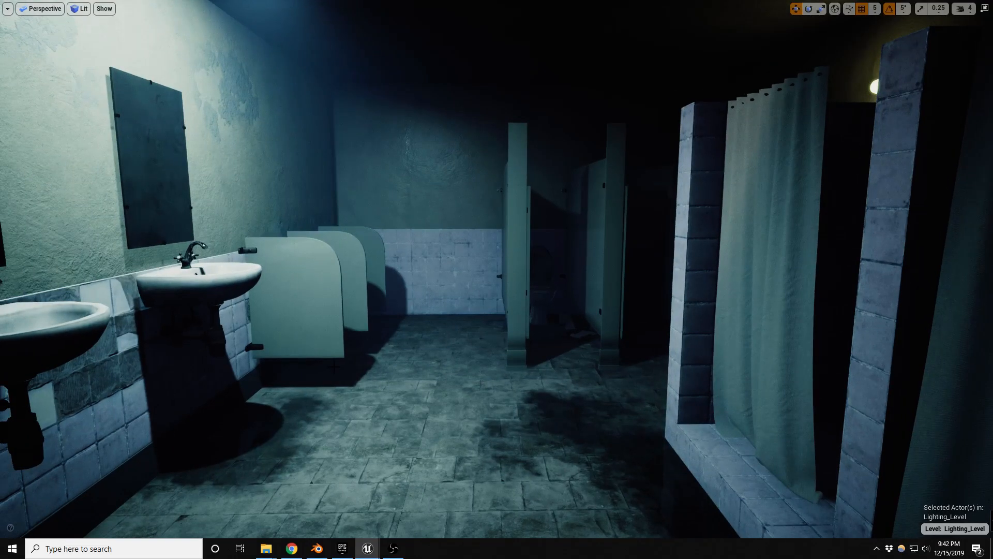
pyautogui.hotkey('ctrl', 's')
# - Copy the wall dispenser from the other washroom and mount it between the two mirrors above the sinks
pyautogui.moveTo(446, 391); pyautogui.dragTo(520, 349, button='right')
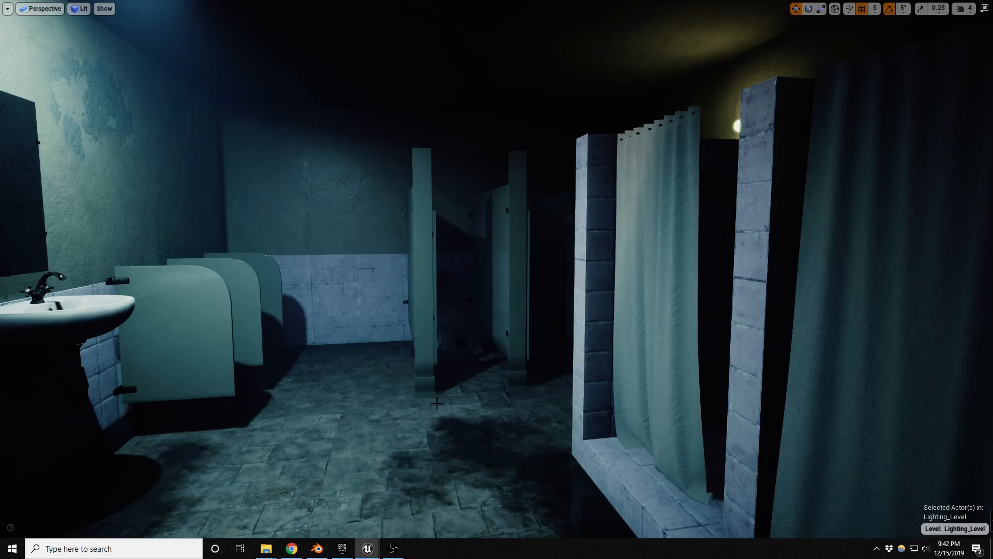
pyautogui.moveTo(448, 401); pyautogui.dragTo(49, 404, button='right')
pyautogui.click(524, 271)
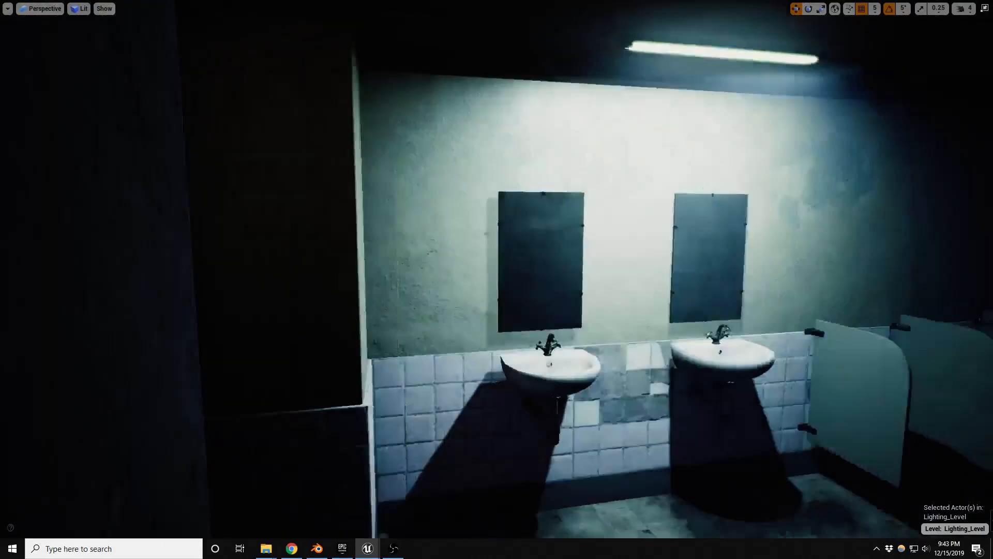
pyautogui.moveTo(497, 279)
pyautogui.mouseDown(button='right')
pyautogui.moveTo(466, 279)
pyautogui.moveTo(505, 279)
pyautogui.mouseUp(button='right')
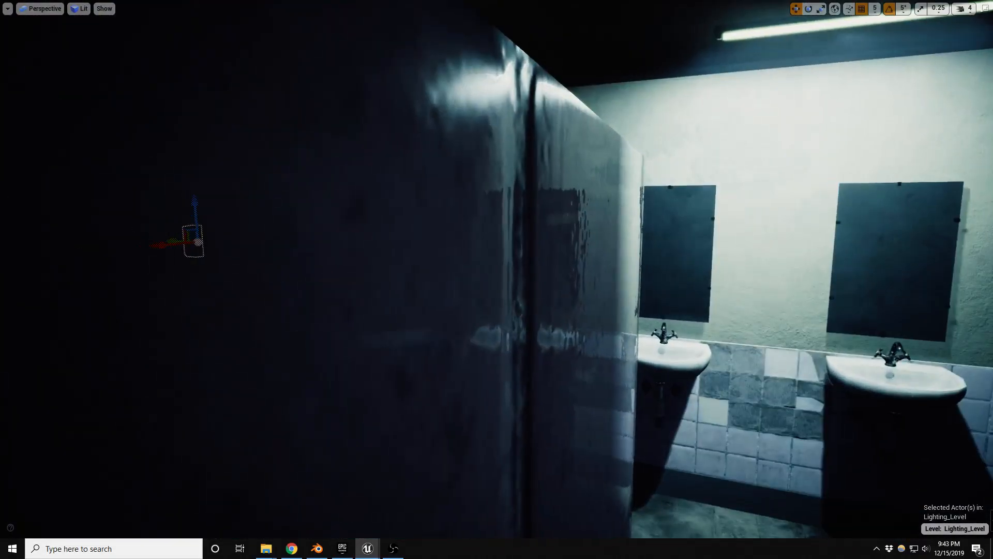
pyautogui.keyDown('alt'); pyautogui.moveTo(366, 323); pyautogui.dragTo(232, 257); pyautogui.keyUp('alt')
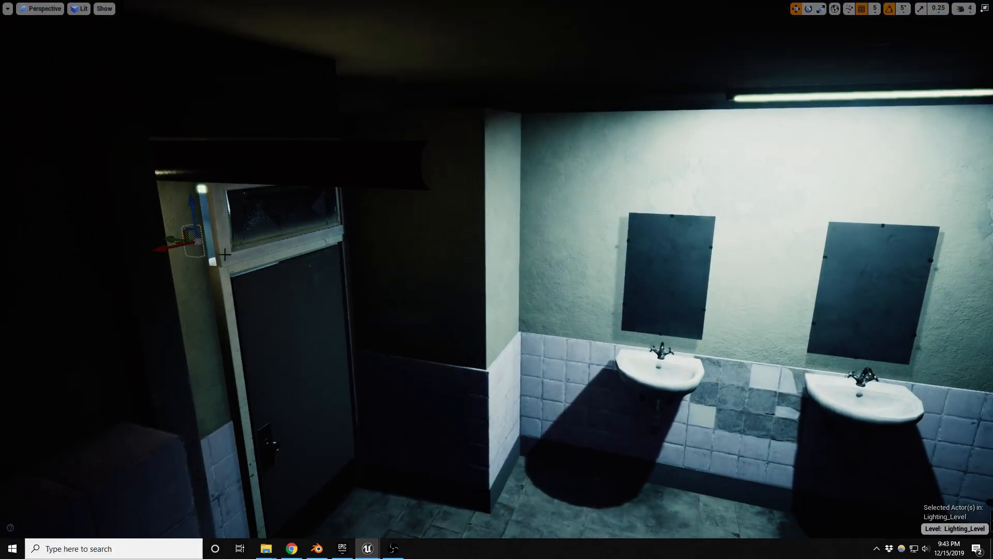
pyautogui.moveTo(448, 293); pyautogui.dragTo(757, 314)
pyautogui.moveTo(757, 314); pyautogui.dragTo(776, 367, button='right')
pyautogui.press('Escape')
# - Copy the broken tile pieces from the floor around the mop and fallen bucket to the area by the two sinks
pyautogui.moveTo(653, 345); pyautogui.dragTo(535, 388, button='right')
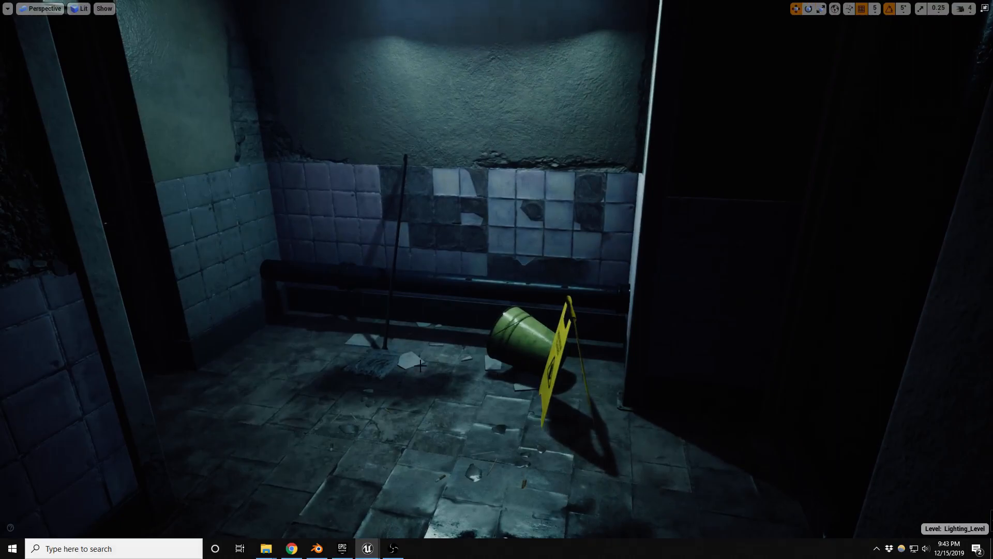
pyautogui.click(445, 370)
pyautogui.keyDown('alt'); pyautogui.moveTo(462, 306); pyautogui.dragTo(926, 402); pyautogui.keyUp('alt')
pyautogui.moveTo(926, 402); pyautogui.dragTo(982, 433, button='right')
pyautogui.moveTo(221, 342); pyautogui.dragTo(354, 363)
# - Rotate the copied tile pieces, lay them on the floor in front of the exposed wall patch, and save the level
pyautogui.press('e')
pyautogui.press('w')
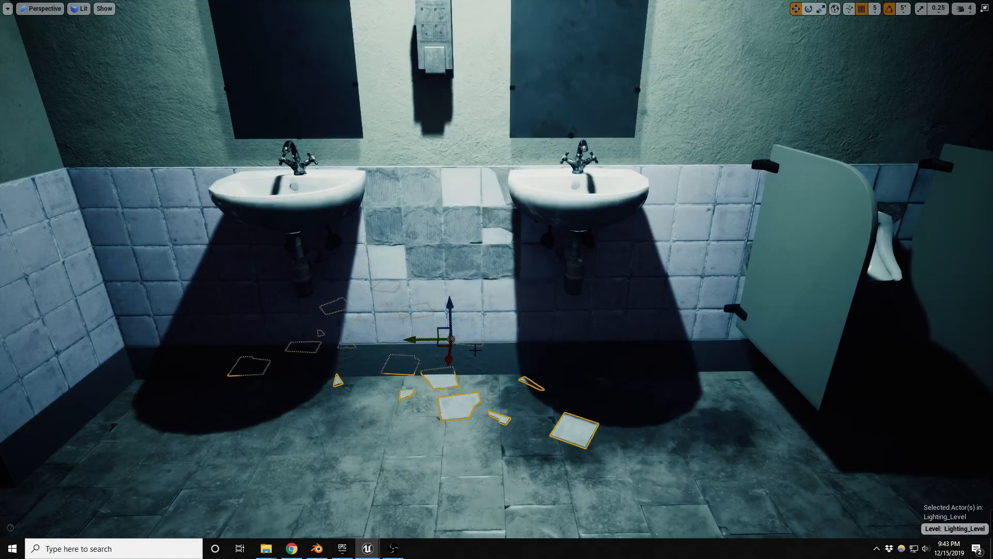
pyautogui.moveTo(444, 345); pyautogui.dragTo(419, 374)
pyautogui.press('Escape')
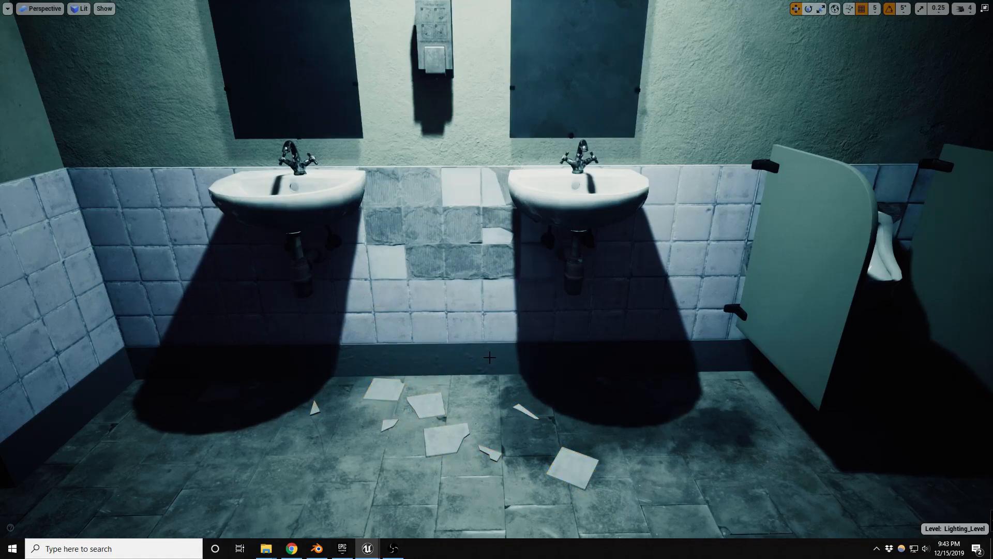
pyautogui.moveTo(507, 345); pyautogui.dragTo(497, 357, button='right')
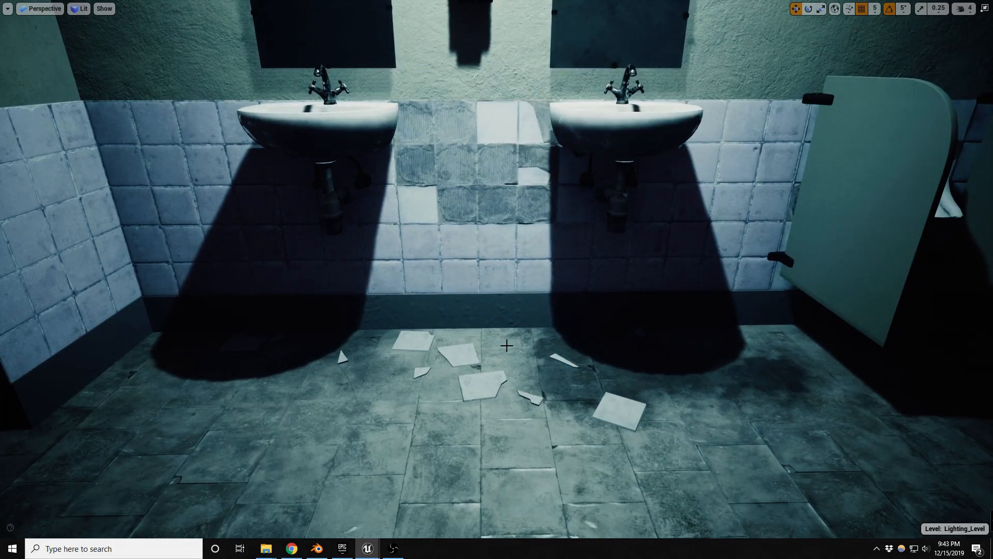
pyautogui.hotkey('ctrl', 's')
# - Copy the two wall-damage decals beside the old washroom's mirror onto the wall behind the new washroom's sinks
pyautogui.moveTo(496, 311); pyautogui.dragTo(70, 289, button='right')
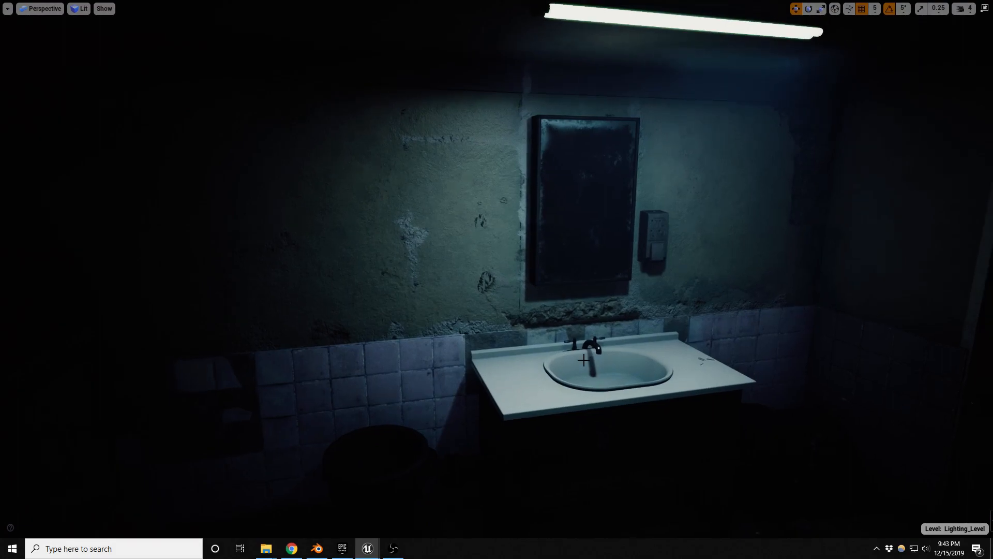
pyautogui.press('g')
pyautogui.click(518, 228)
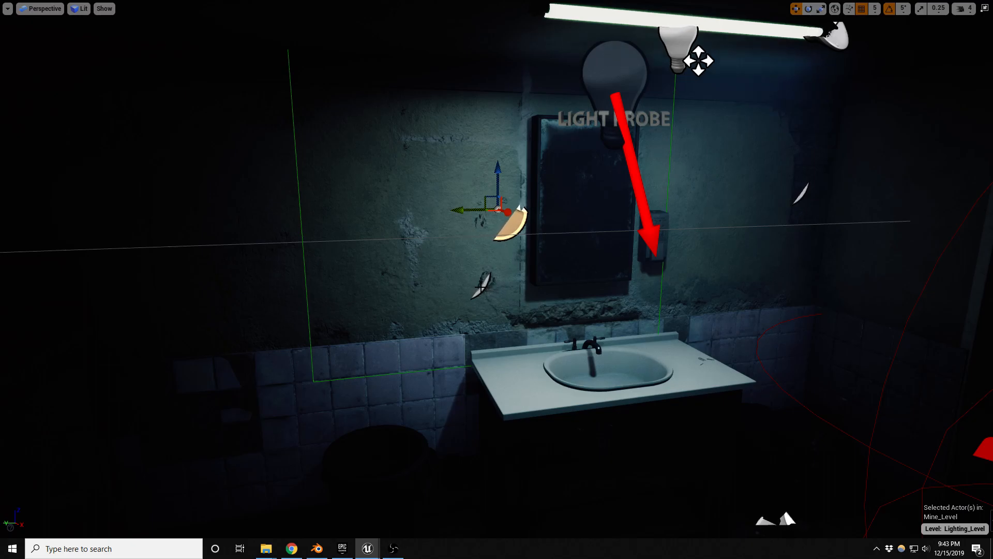
pyautogui.keyDown('ctrl'); pyautogui.click(482, 286); pyautogui.keyUp('ctrl')
pyautogui.moveTo(507, 258); pyautogui.dragTo(483, 256, button='right')
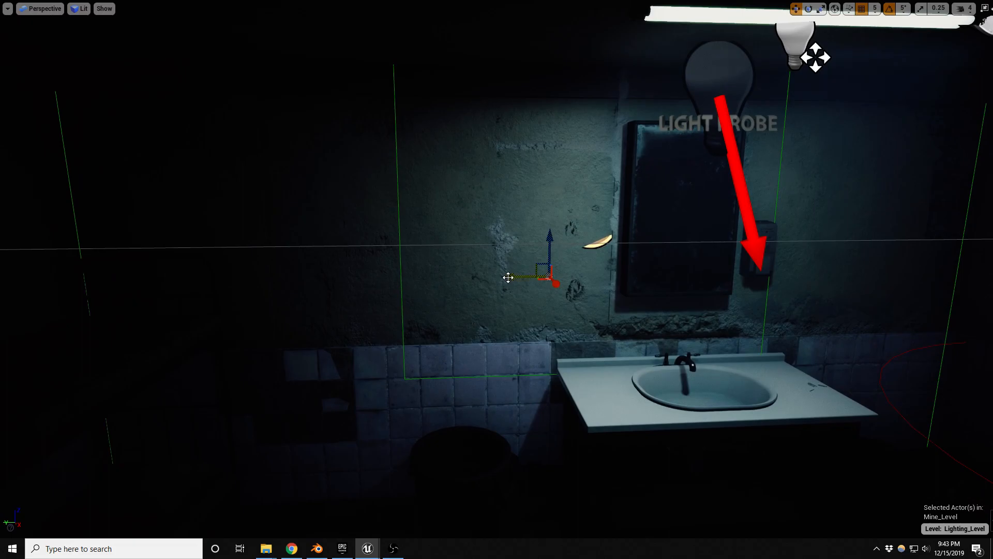
pyautogui.keyDown('alt'); pyautogui.moveTo(511, 277); pyautogui.dragTo(992, 284); pyautogui.keyUp('alt')
pyautogui.moveTo(875, 282)
pyautogui.mouseDown(button='right')
pyautogui.moveTo(936, 286)
pyautogui.moveTo(874, 282)
pyautogui.mouseUp(button='right')
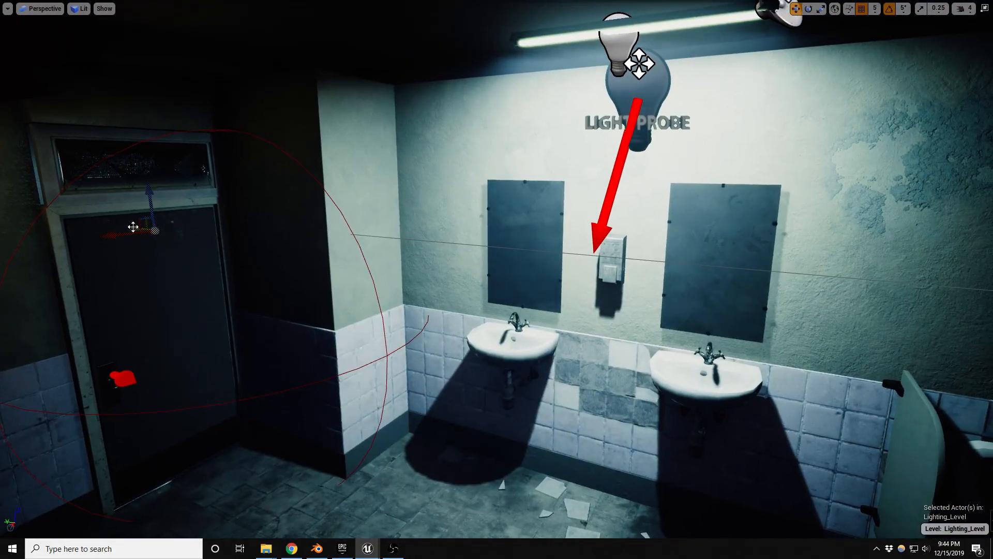
pyautogui.moveTo(160, 236); pyautogui.dragTo(633, 345)
# - Turn off Receives Decals on both mirrors above the sinks and save the level
pyautogui.click(696, 247)
pyautogui.press('f')
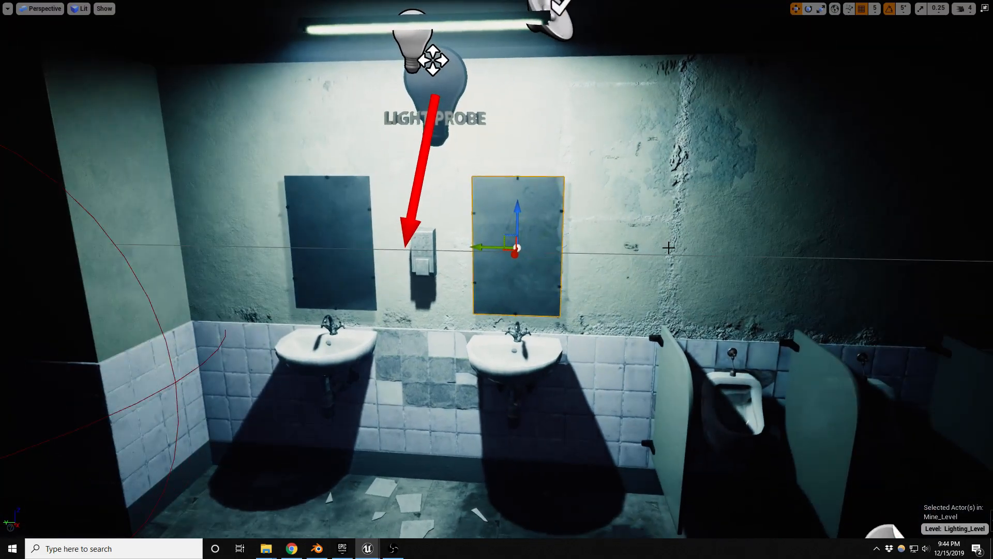
pyautogui.press('F11')
pyautogui.write('deca')
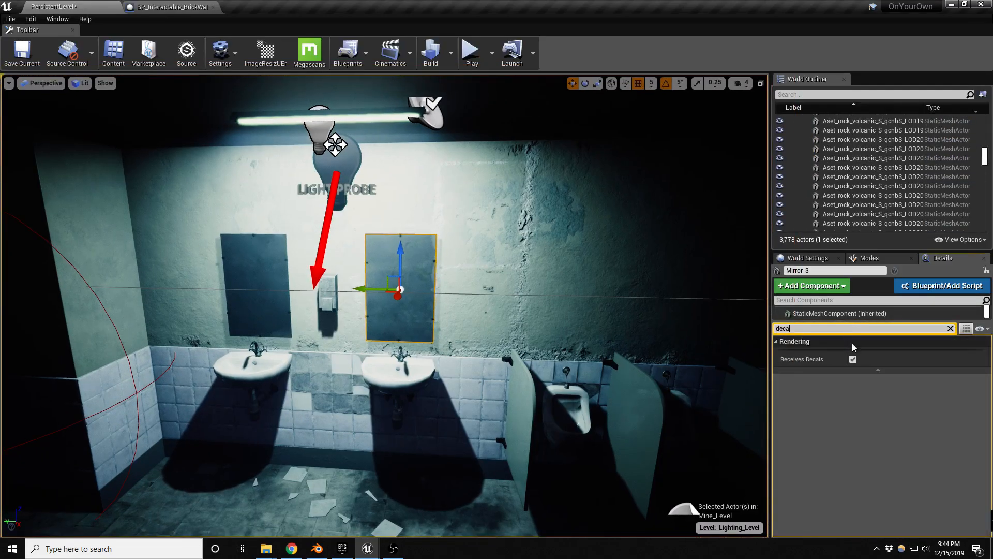
pyautogui.click(275, 273)
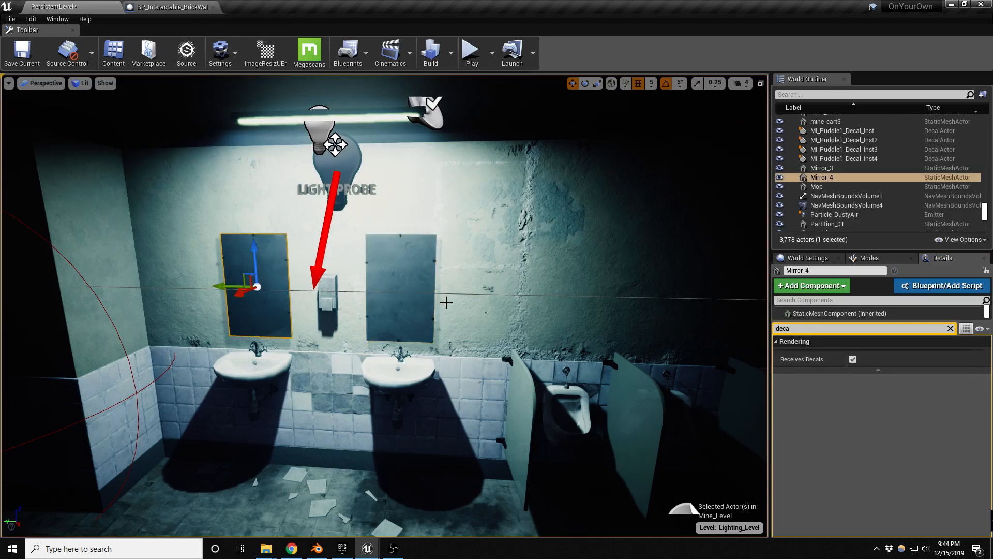
pyautogui.moveTo(429, 332); pyautogui.dragTo(497, 329, button='right')
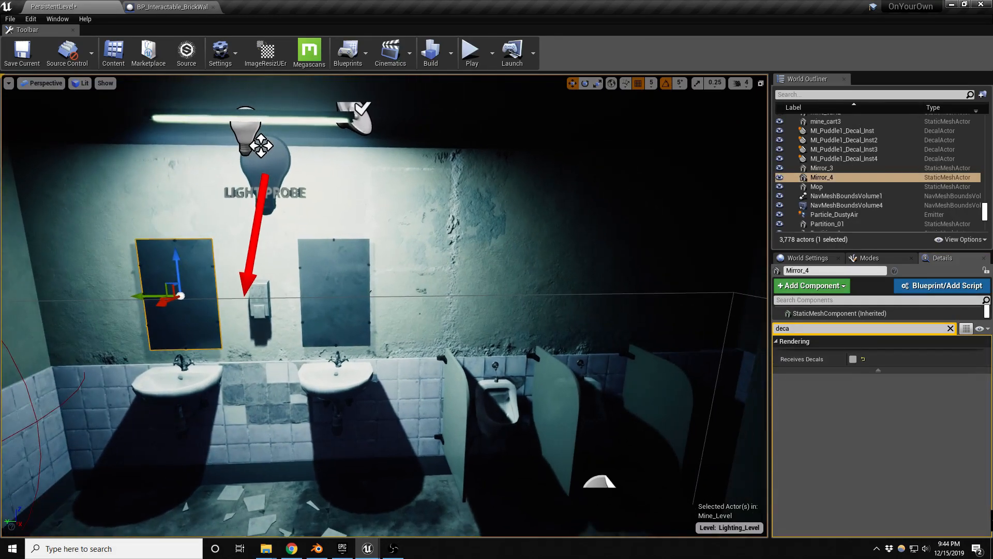
pyautogui.moveTo(411, 316); pyautogui.dragTo(437, 318, button='right')
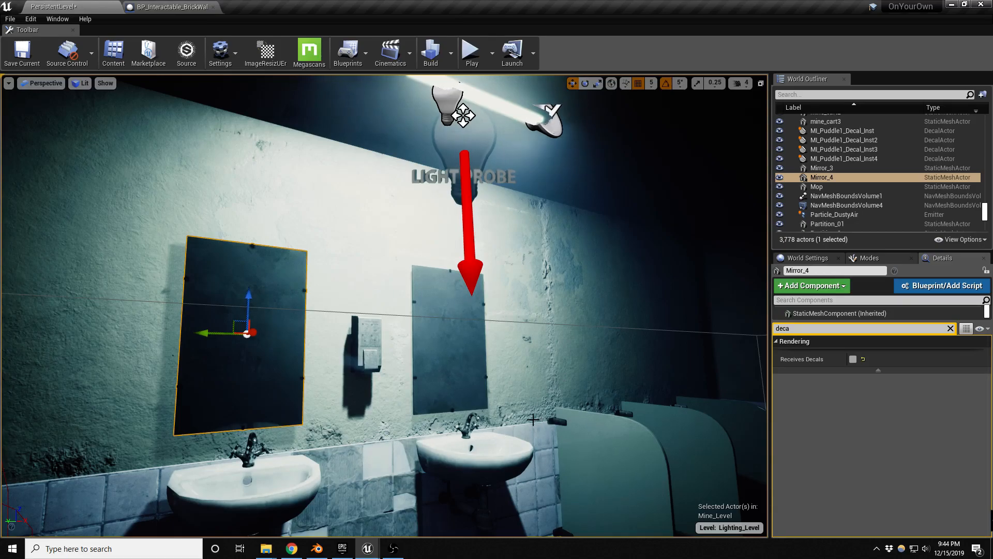
pyautogui.moveTo(539, 430); pyautogui.dragTo(539, 449, button='right')
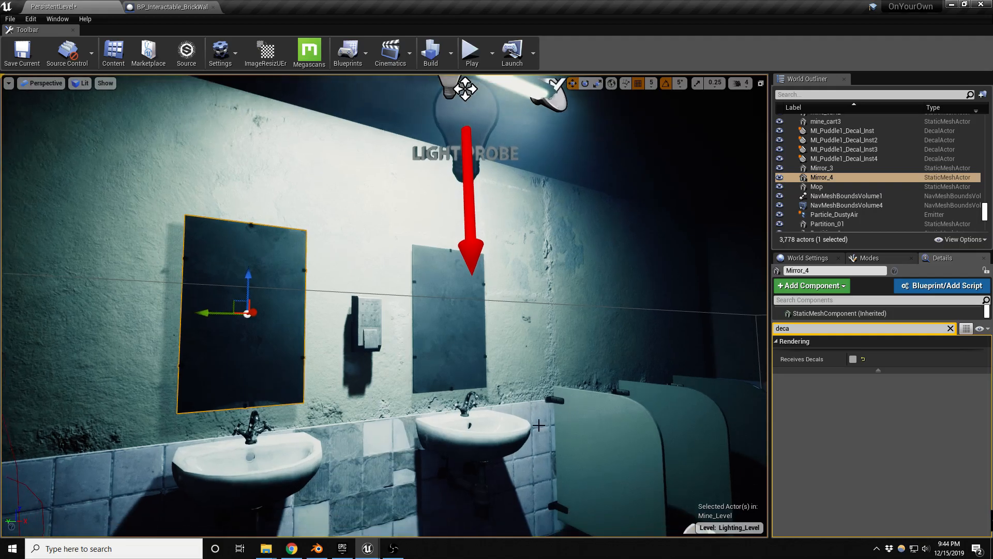
pyautogui.moveTo(385, 306); pyautogui.dragTo(382, 364, button='right')
pyautogui.press('s')
pyautogui.press('w')
pyautogui.hotkey('ctrl', 's')
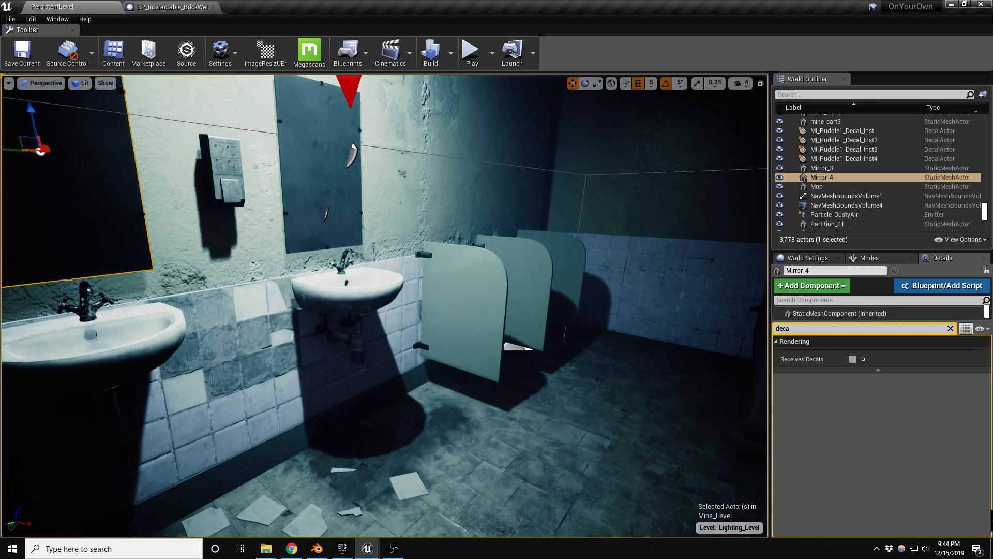
# - Raise the three urinal partitions together slightly higher on the wall and save the level
pyautogui.click(505, 313)
pyautogui.keyDown('ctrl'); pyautogui.click(529, 288); pyautogui.keyUp('ctrl')
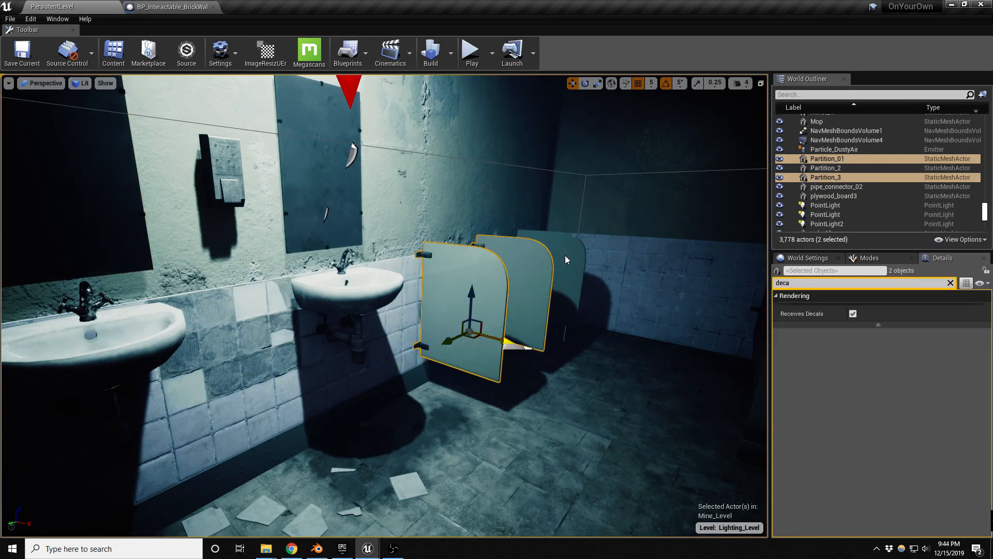
pyautogui.moveTo(515, 284); pyautogui.dragTo(514, 261)
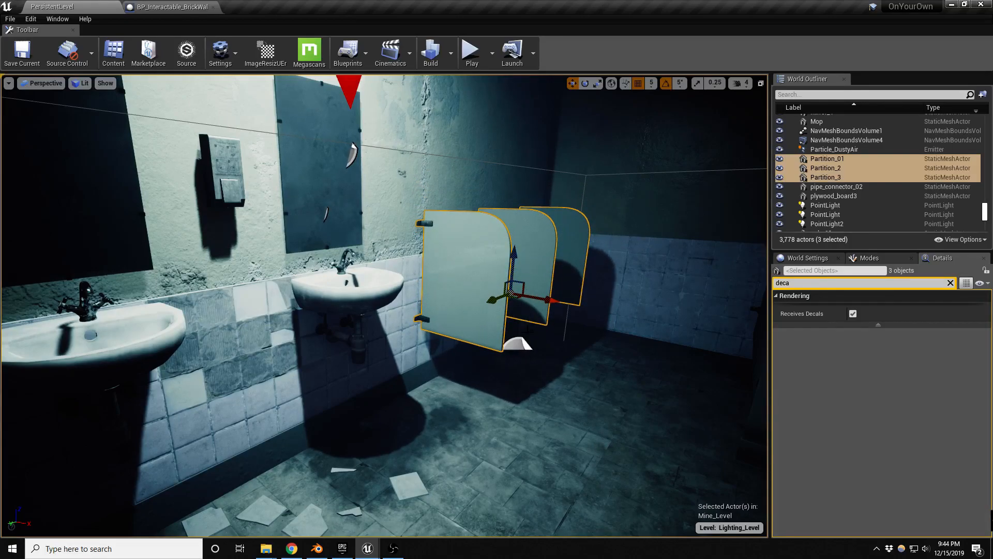
pyautogui.hotkey('ctrl', 's')
pyautogui.moveTo(541, 386); pyautogui.dragTo(530, 388, button='right')
# - Play-test the level briefly, stop it, and move PlayerStart_CaveToMAnsion into the corridor near the washroom's lockpick door
pyautogui.hotkey('alt', 'p')
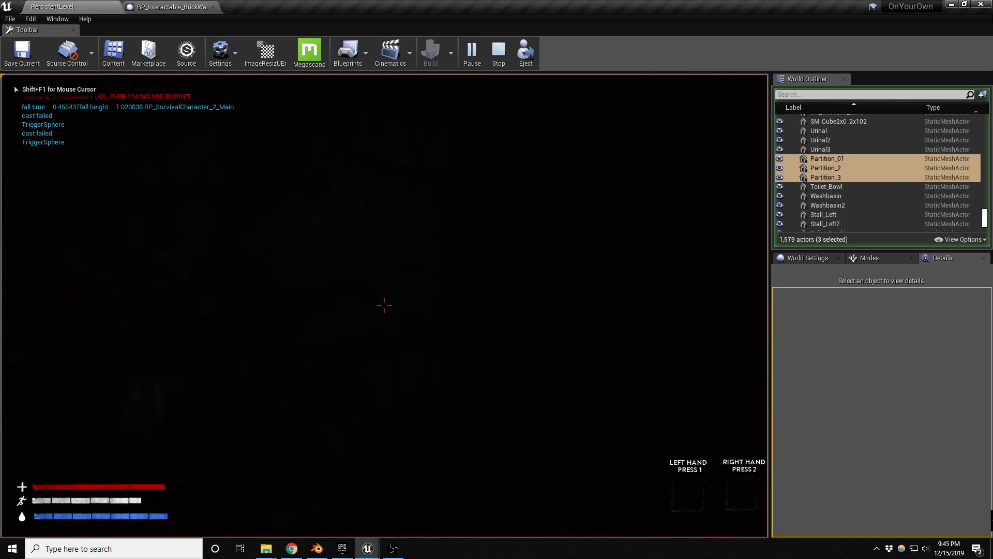
pyautogui.press('Escape')
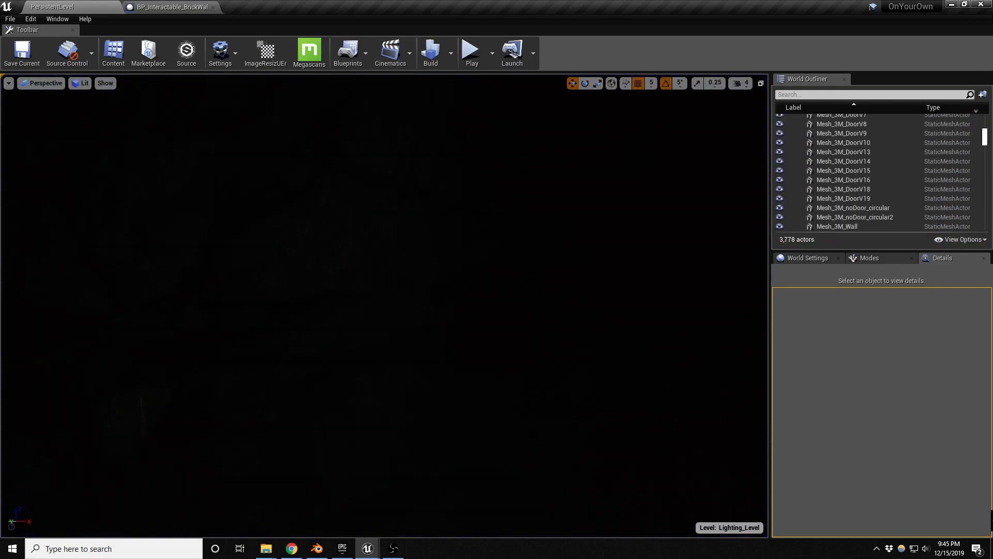
pyautogui.moveTo(385, 305); pyautogui.dragTo(650, 339, button='right')
pyautogui.moveTo(413, 266); pyautogui.dragTo(673, 295, button='right')
pyautogui.click(382, 239)
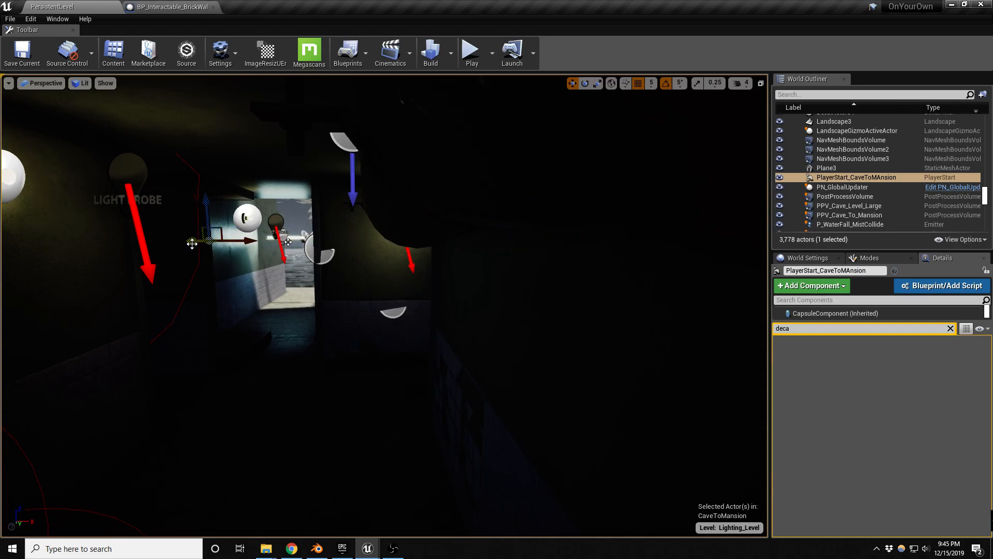
pyautogui.moveTo(288, 241); pyautogui.dragTo(77, 246, button='right')
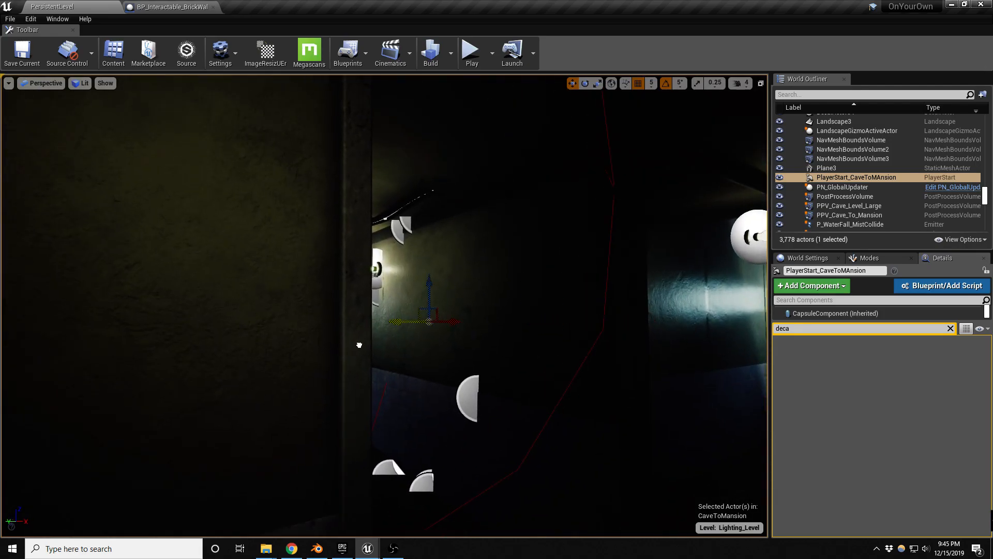
pyautogui.press('w')
pyautogui.moveTo(196, 348); pyautogui.dragTo(184, 366, button='right')
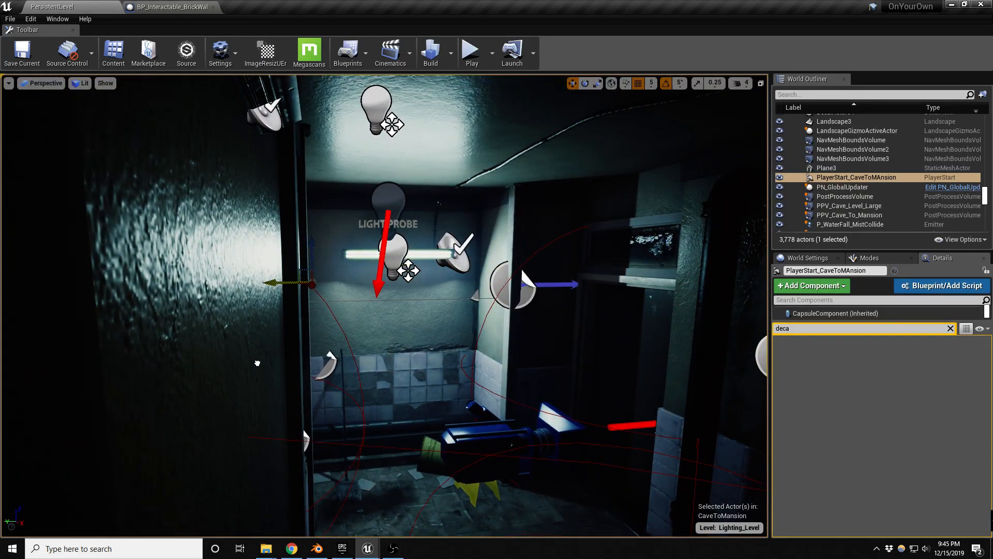
pyautogui.press('f')
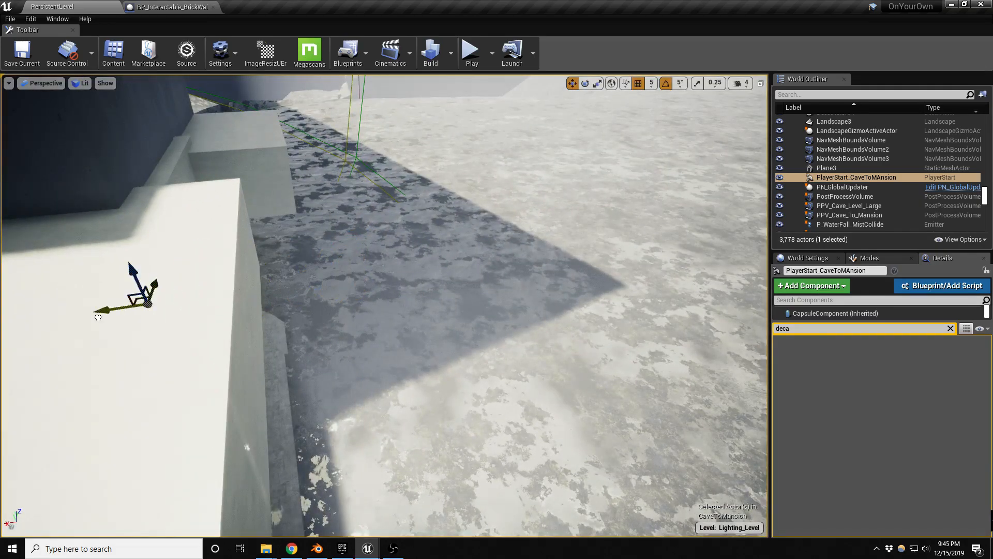
pyautogui.moveTo(119, 341); pyautogui.dragTo(158, 326, button='right')
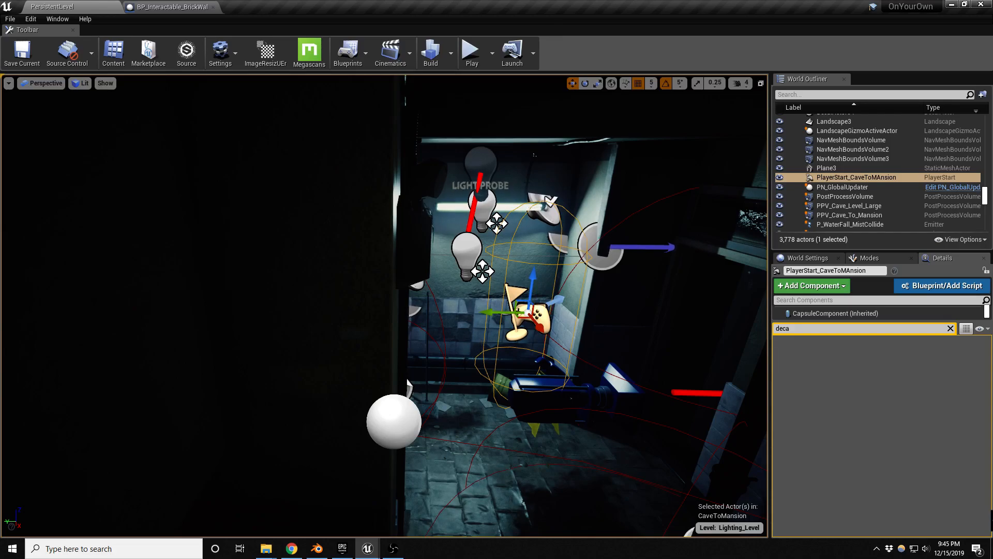
pyautogui.moveTo(158, 326); pyautogui.dragTo(179, 327, button='right')
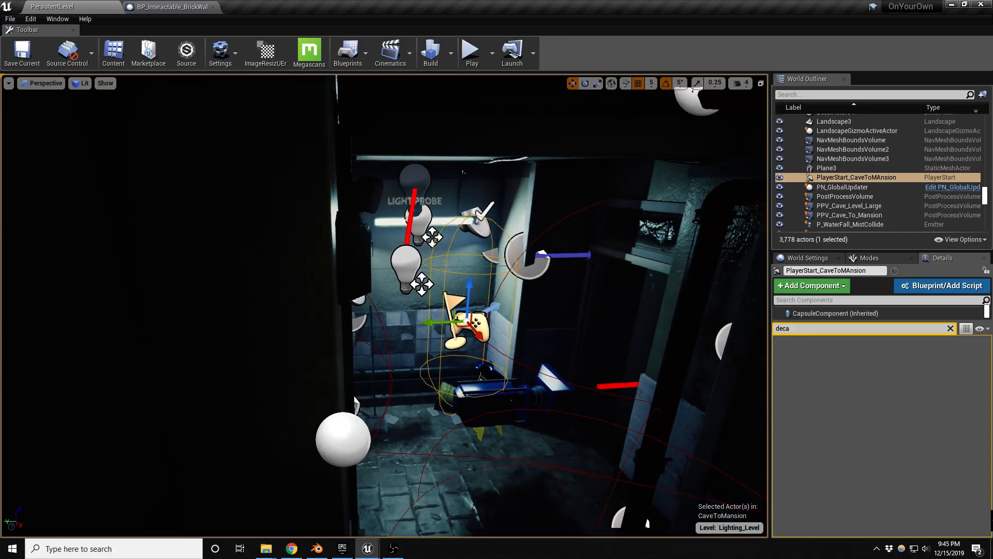
# - Set the Interaction State of the BP_Interactable_Door_Lockpick door to Locked
pyautogui.click(634, 338)
pyautogui.click(950, 328)
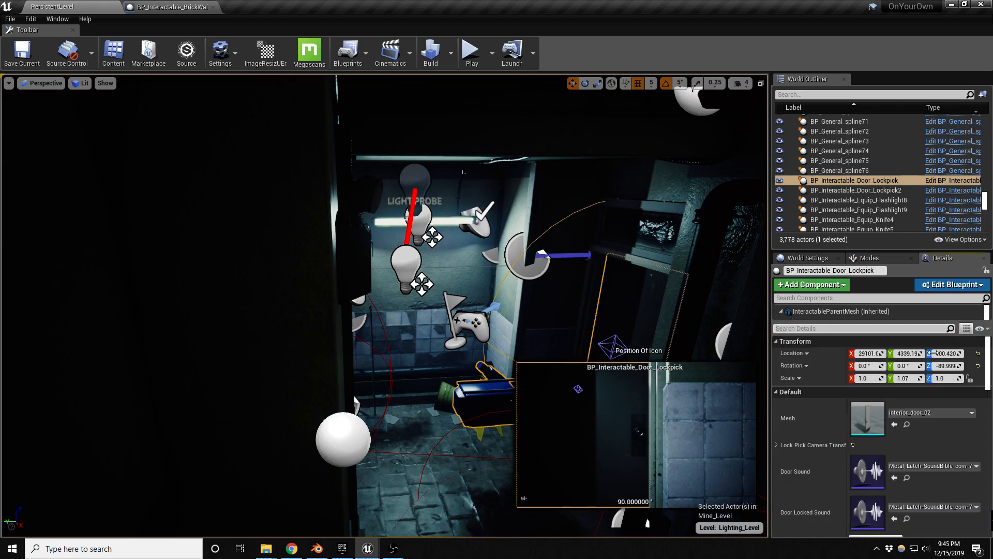
pyautogui.scroll(-3, 896, 400)
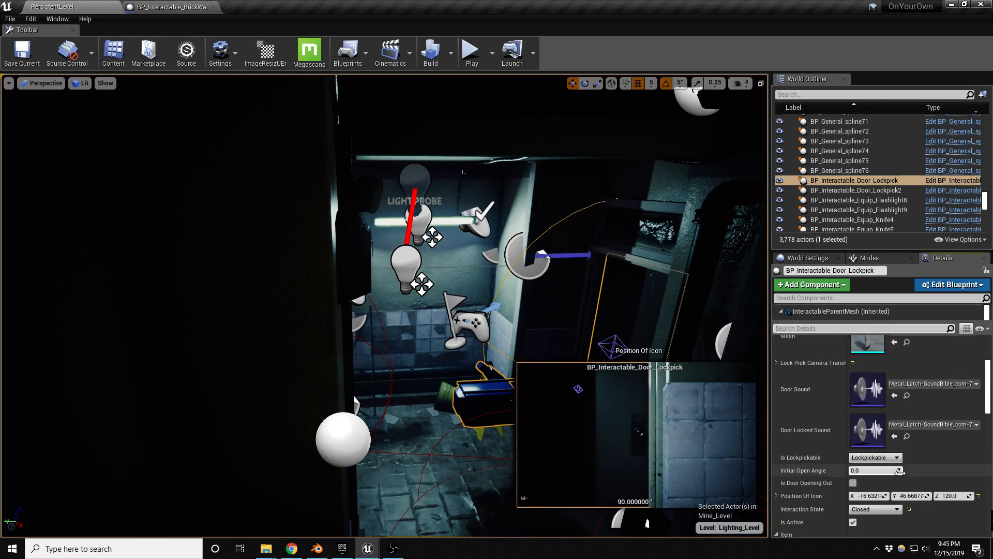
pyautogui.click(878, 508)
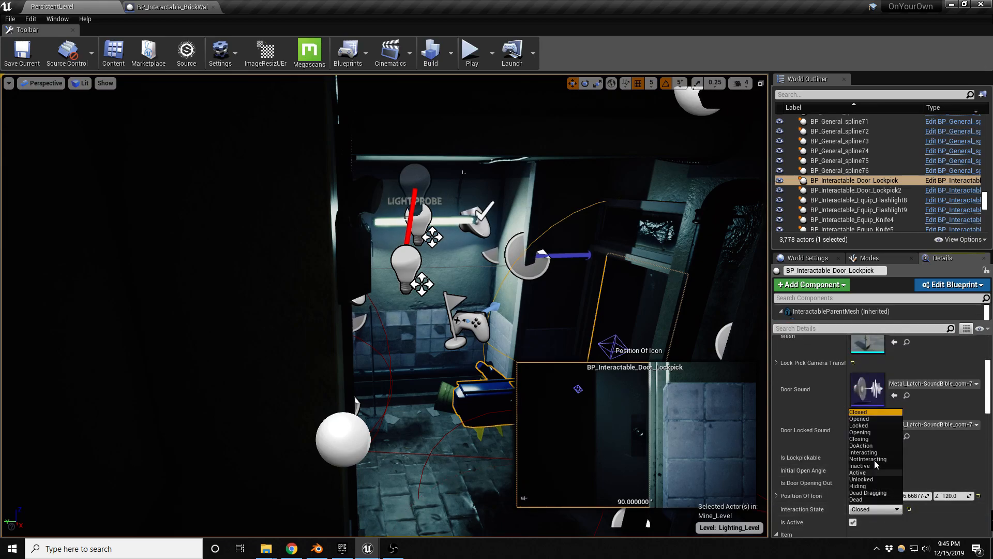
pyautogui.click(872, 425)
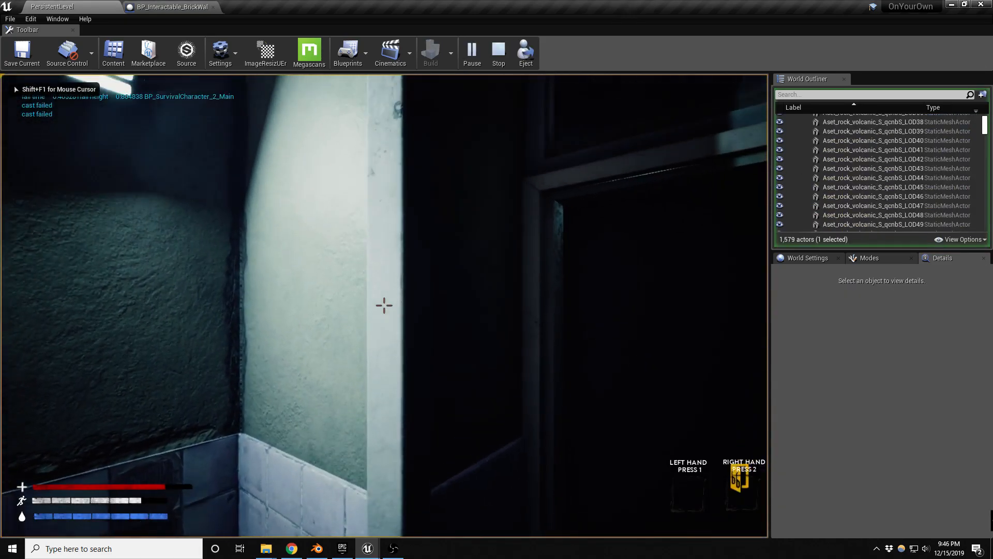
# - Play-test the level full screen, walk past door 1 and try lockpicking the locked washroom door
pyautogui.press('F11')
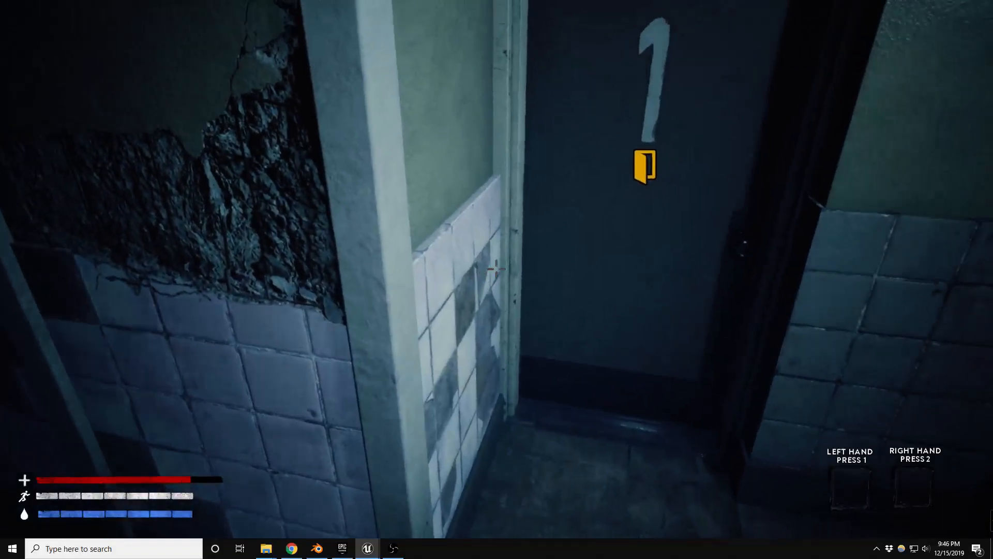
pyautogui.press('w')
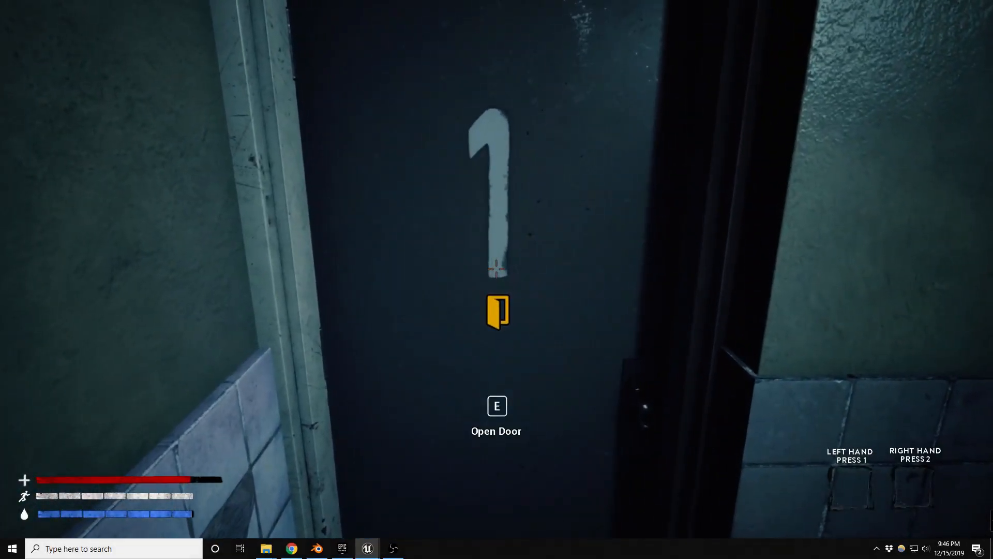
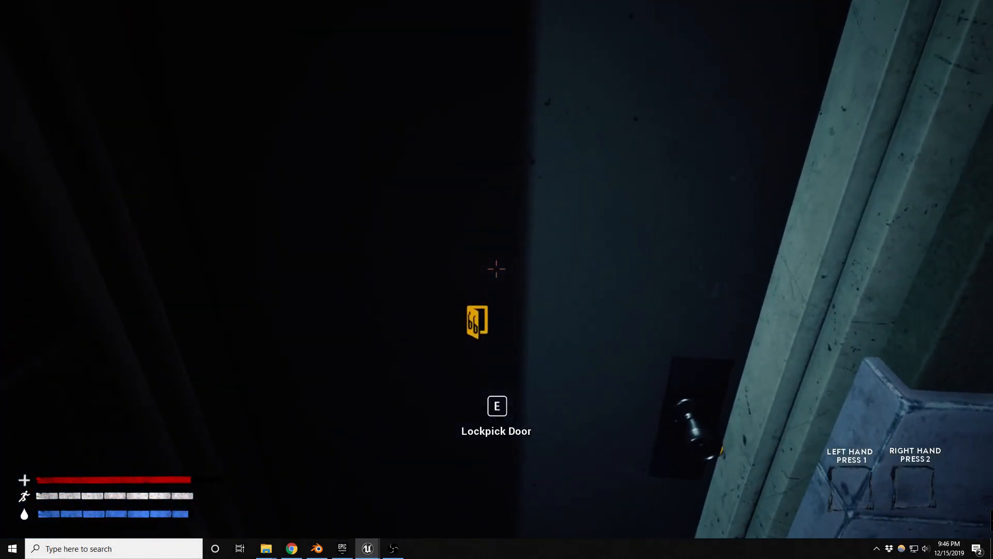
pyautogui.press('e')
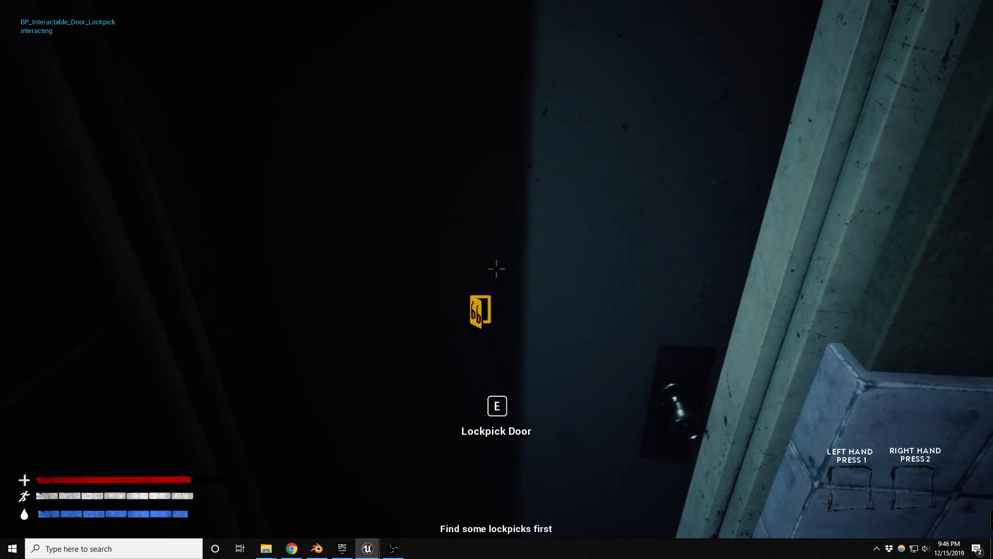
# - Collect the lockpicks near the Restroom Closed sign and begin lockpicking the washroom door
pyautogui.press('s')
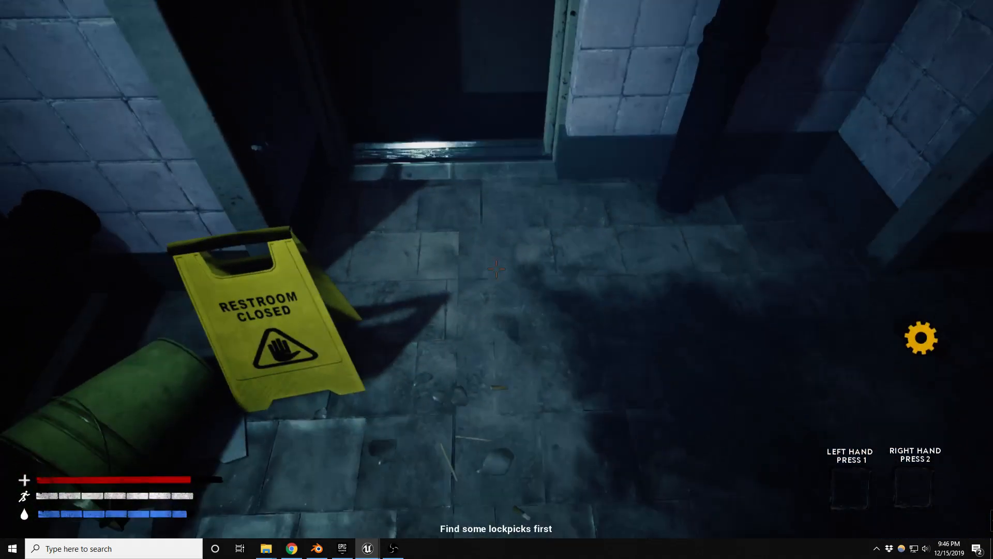
pyautogui.press('e')
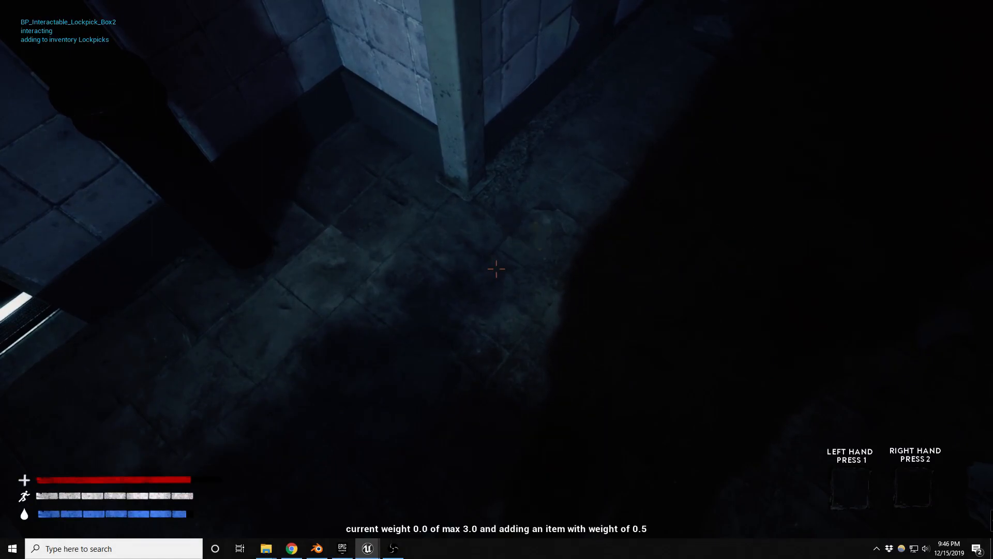
pyautogui.press('w')
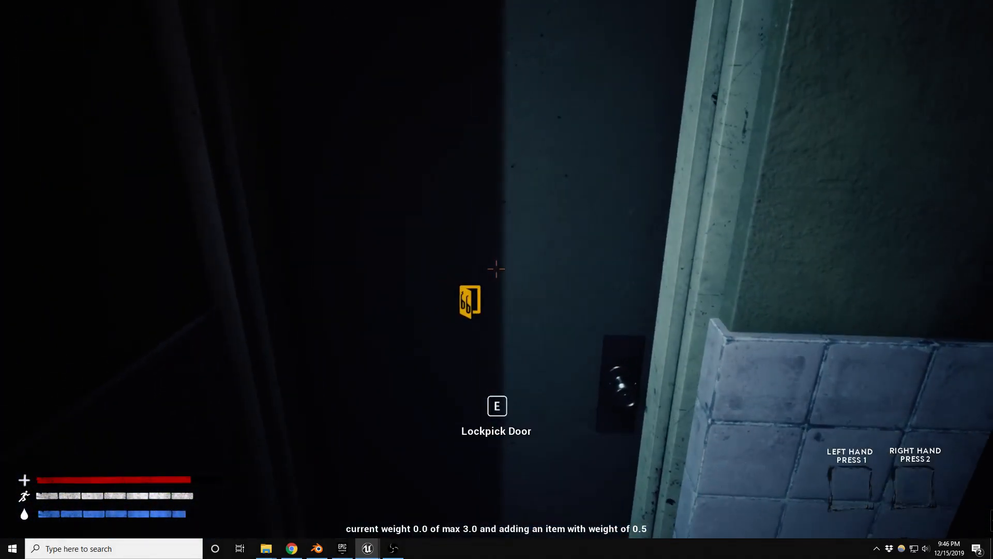
pyautogui.press('e')
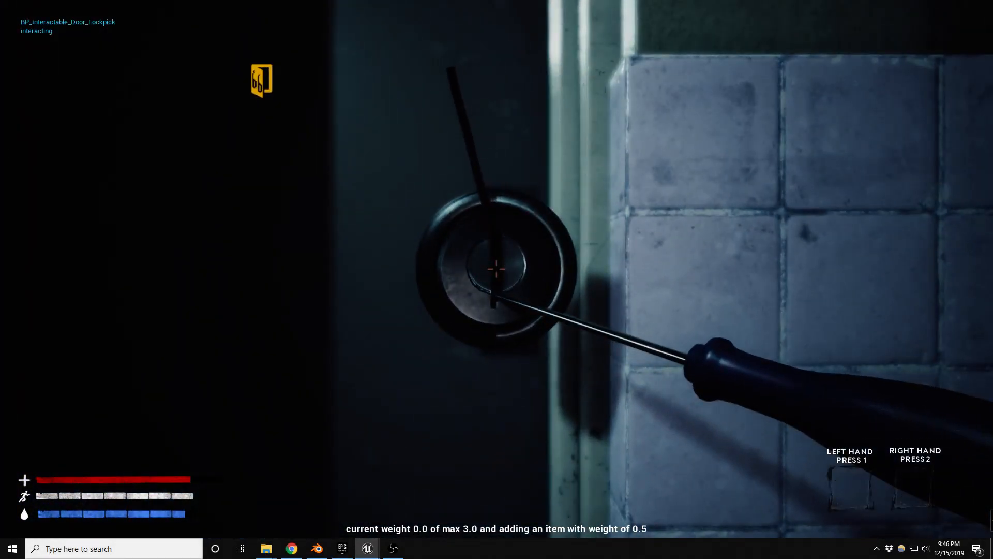
# - Turn the lock with the screwdriver at different pick angles until the washroom door unlocks
pyautogui.press('d')
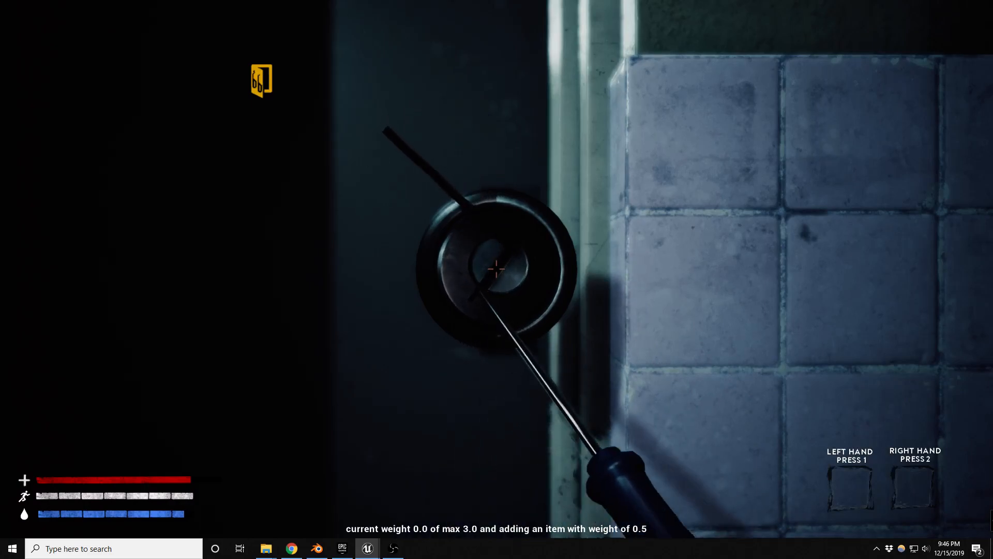
pyautogui.press('d')
pyautogui.press('d')
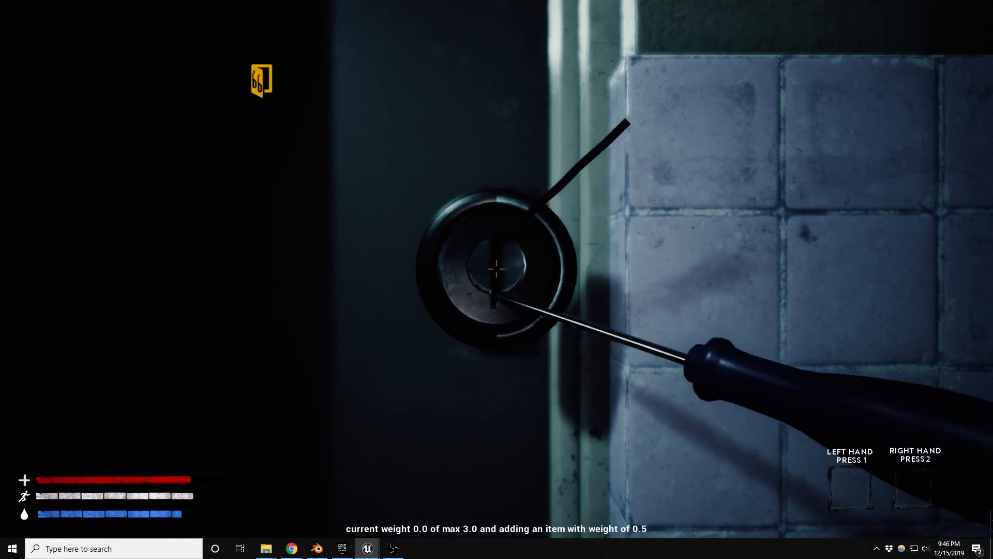
pyautogui.press('d')
pyautogui.press('d')
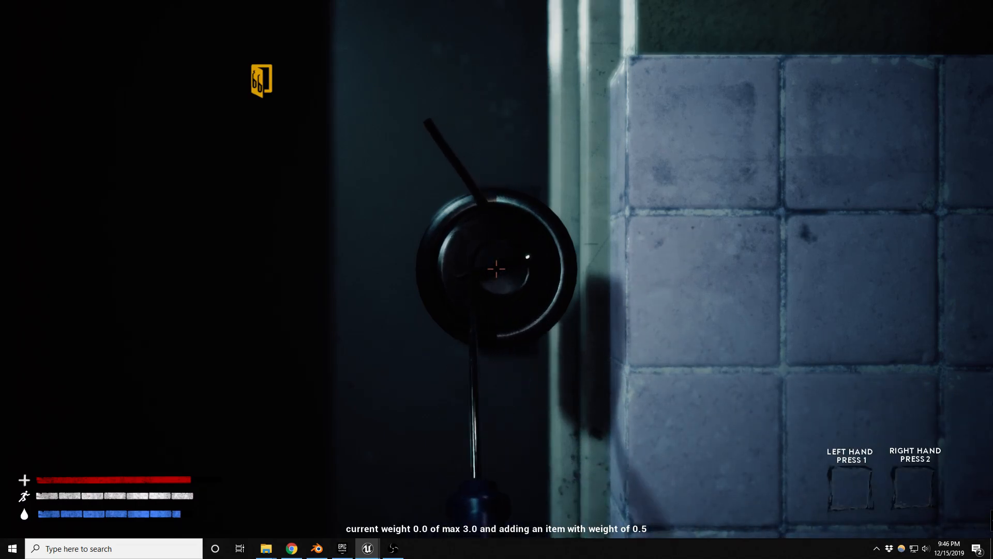
pyautogui.press('d')
pyautogui.press('d')
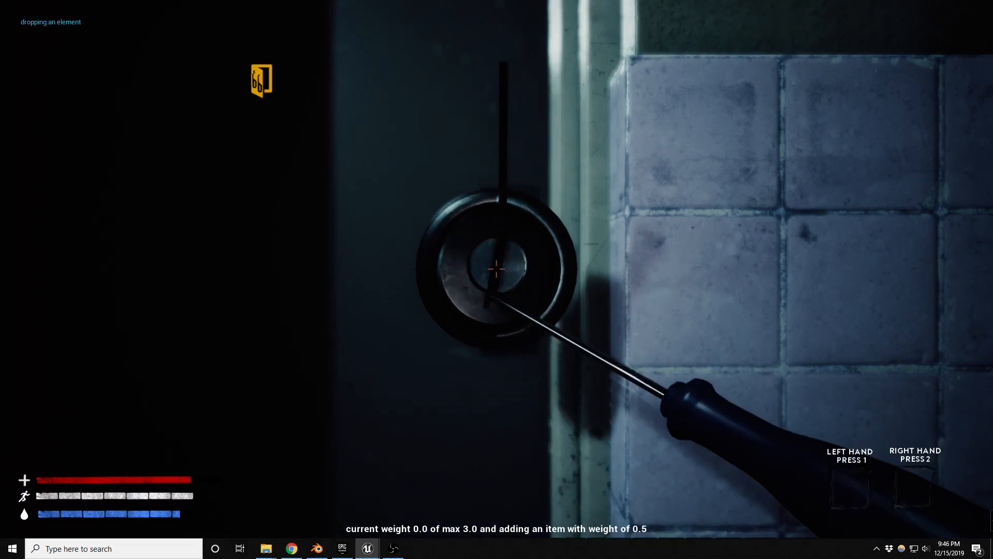
pyautogui.press('d')
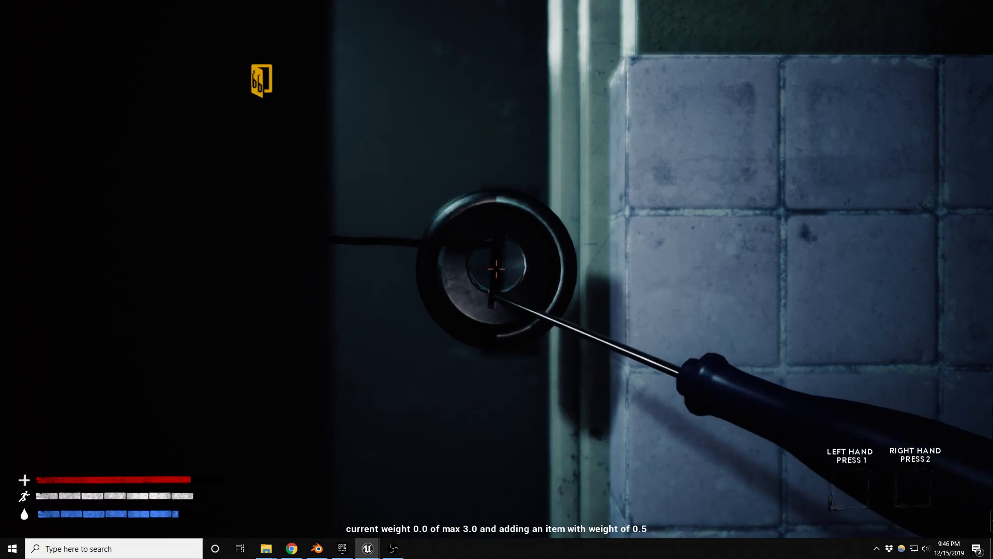
pyautogui.press('d')
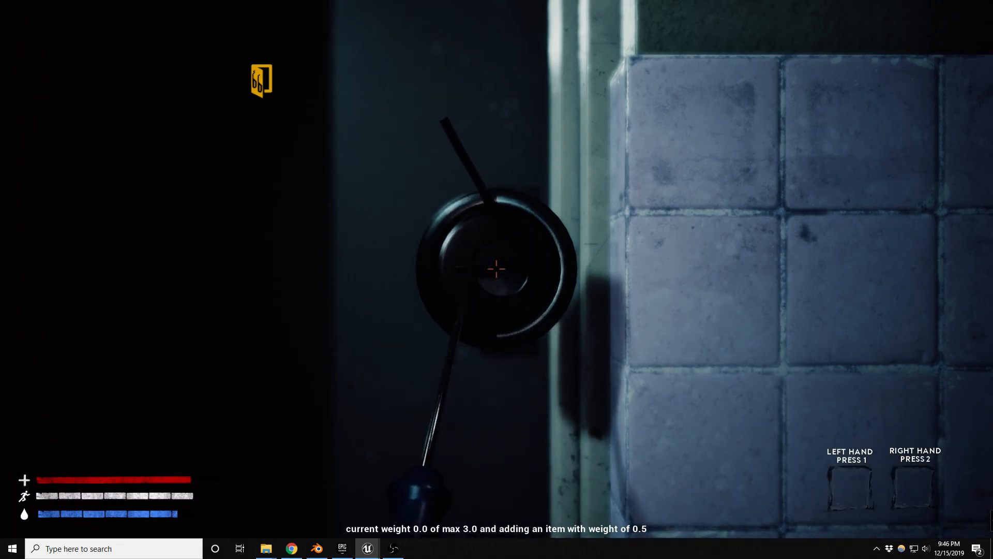
pyautogui.press('d')
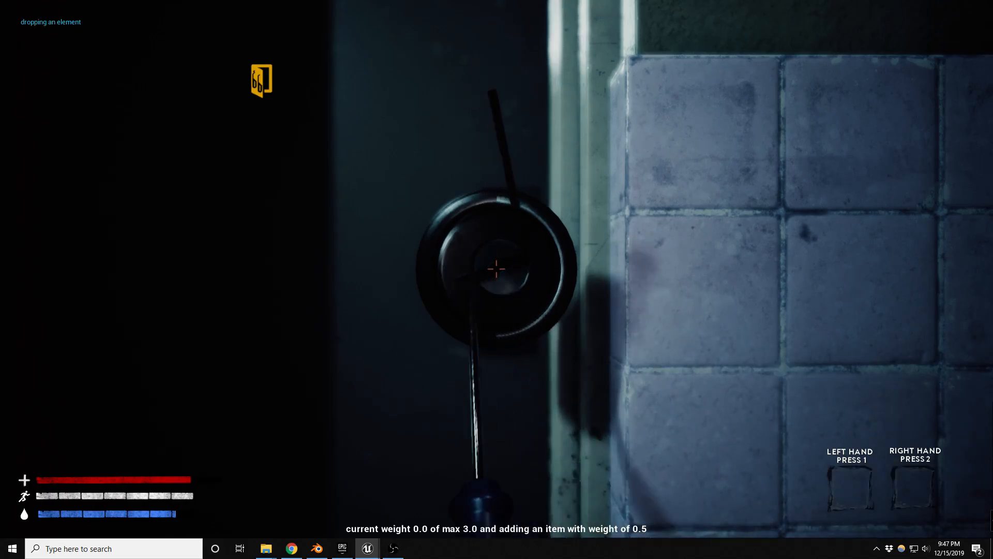
pyautogui.press('d')
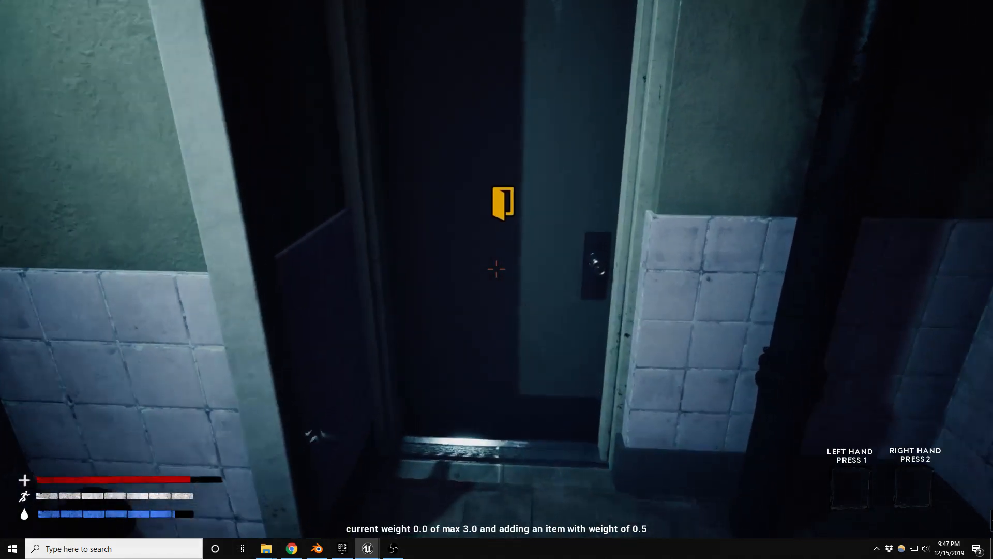
# - Open the unlocked door, enter the washroom and inspect a urinal between the partitions
pyautogui.press('e')
pyautogui.press('w')
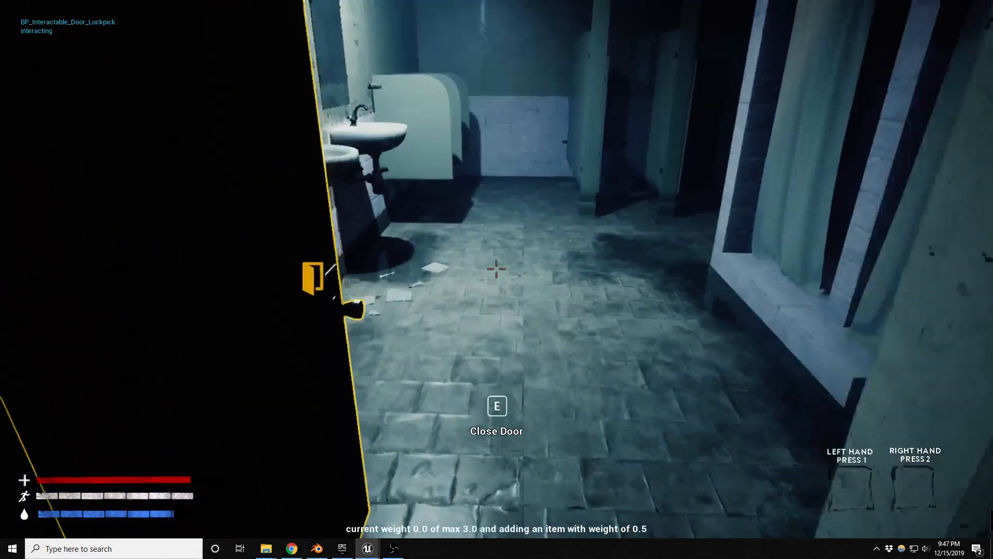
pyautogui.press('w')
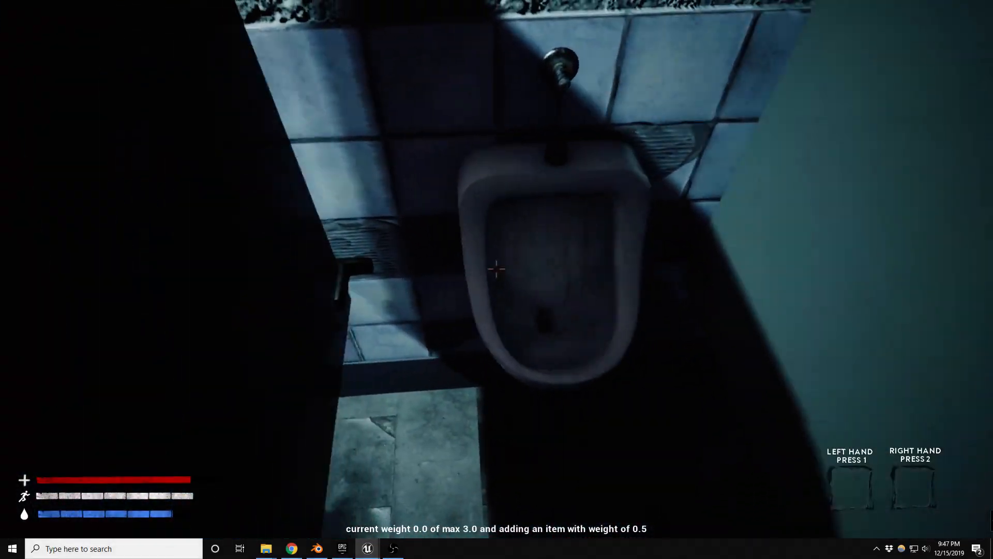
pyautogui.press('w')
pyautogui.press('s')
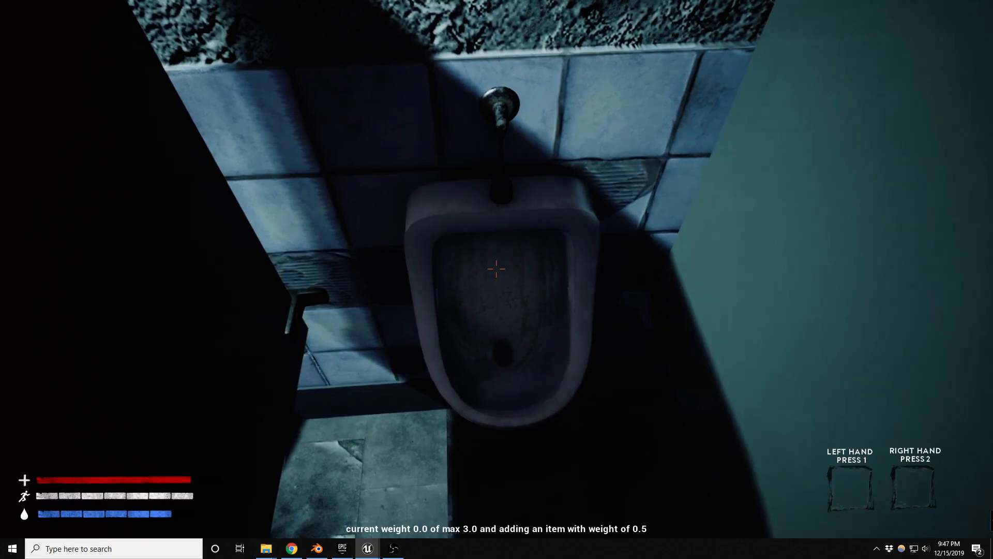
# - Switch the character to third-person view and inspect the wall damage, mirrors, sinks and raised urinal partitions
pyautogui.press('v')
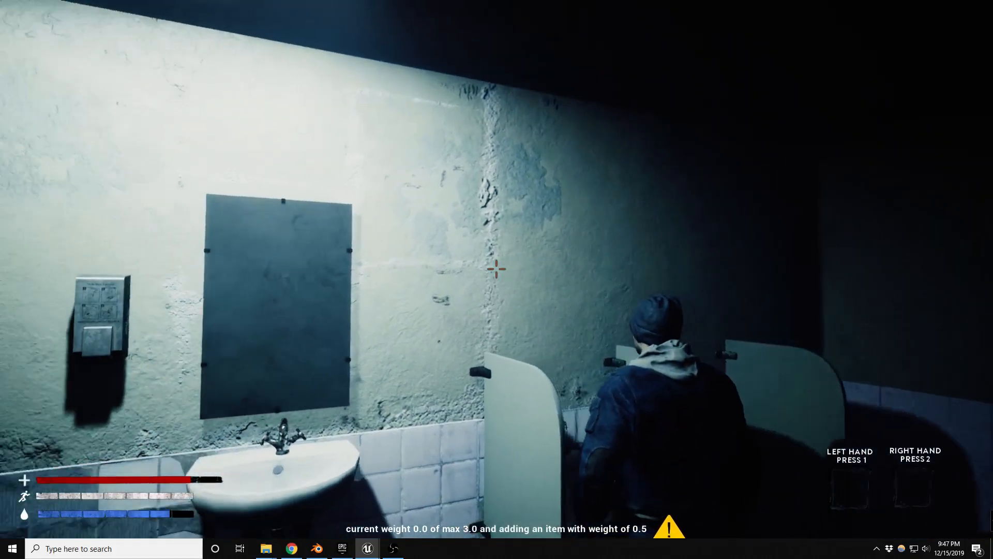
pyautogui.press('d')
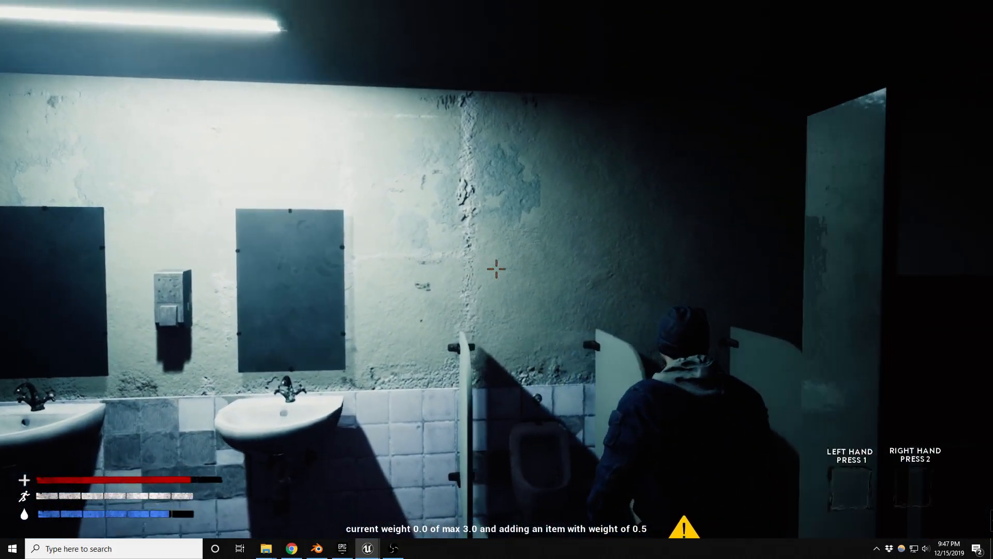
pyautogui.press('w')
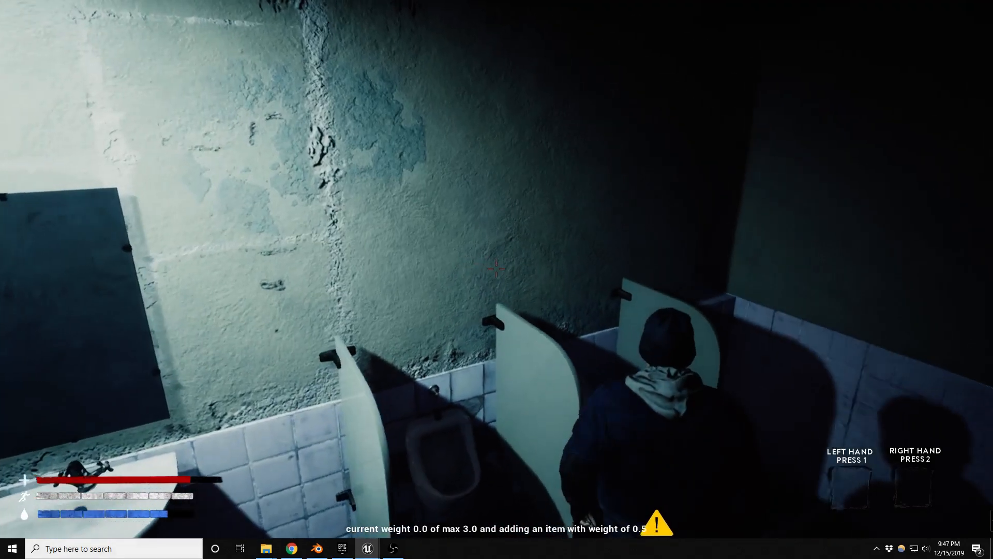
pyautogui.press('s')
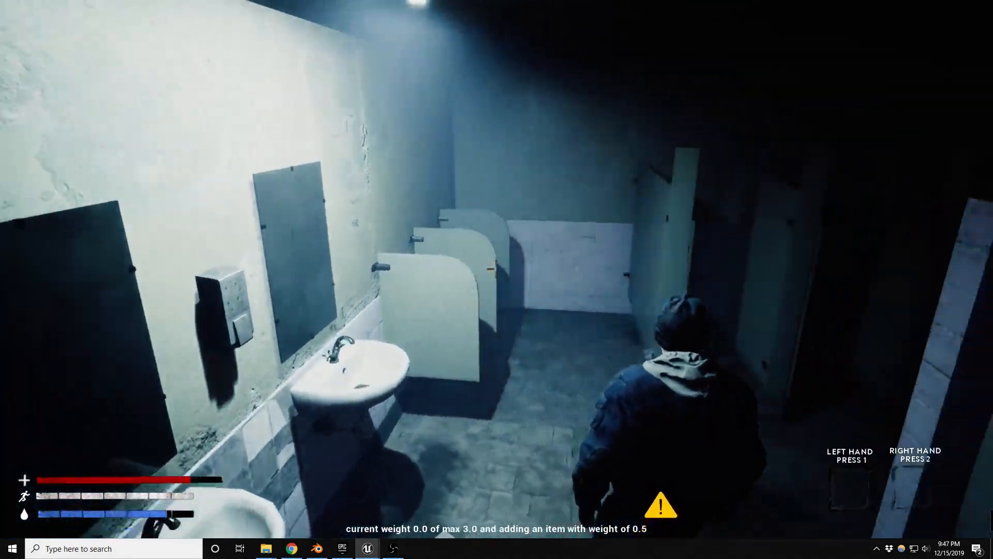
# - Walk around the washroom in third person, switch back to first-person view and inspect the entrance door and wall lamp
pyautogui.press('w')
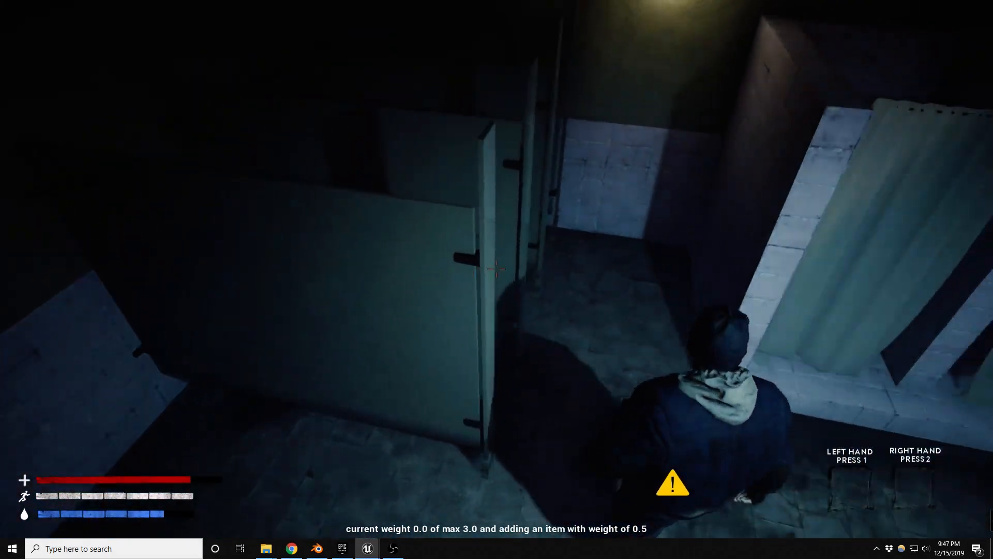
pyautogui.press('w')
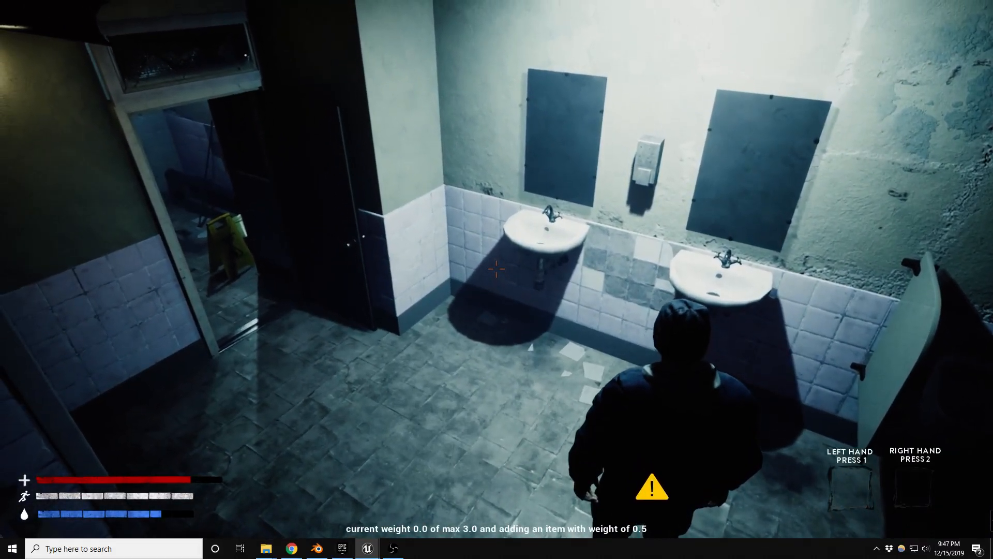
pyautogui.press('v')
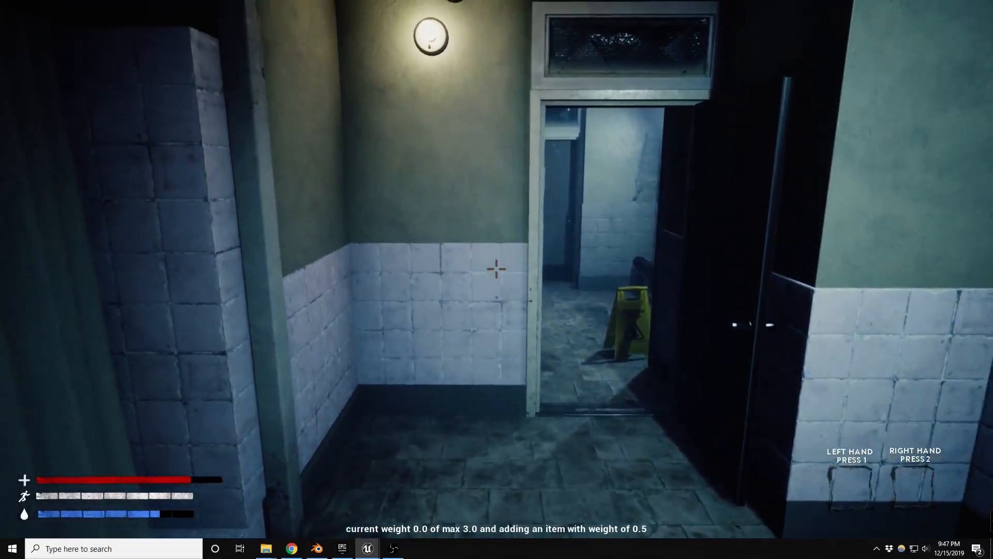
pyautogui.press('w')
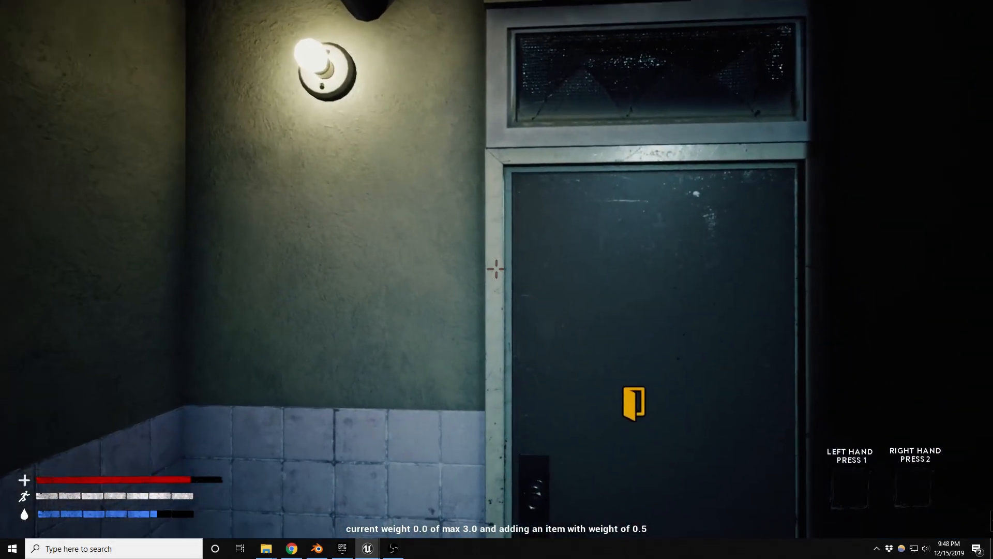
pyautogui.press('s')
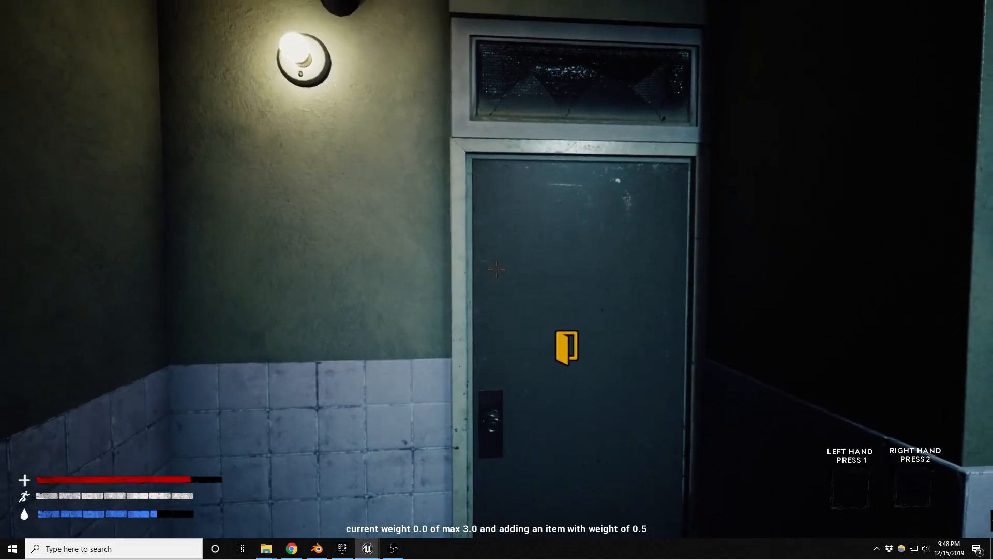
# - Inspect both sinks, their faucets, the mirrors and the wall-mounted dispenser up close
pyautogui.press('w')
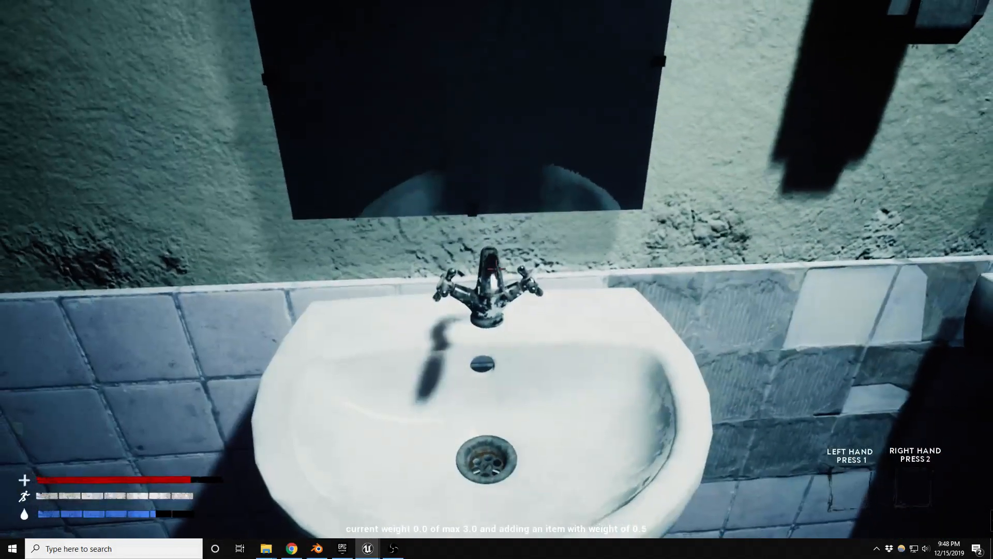
pyautogui.press('s')
pyautogui.press('w')
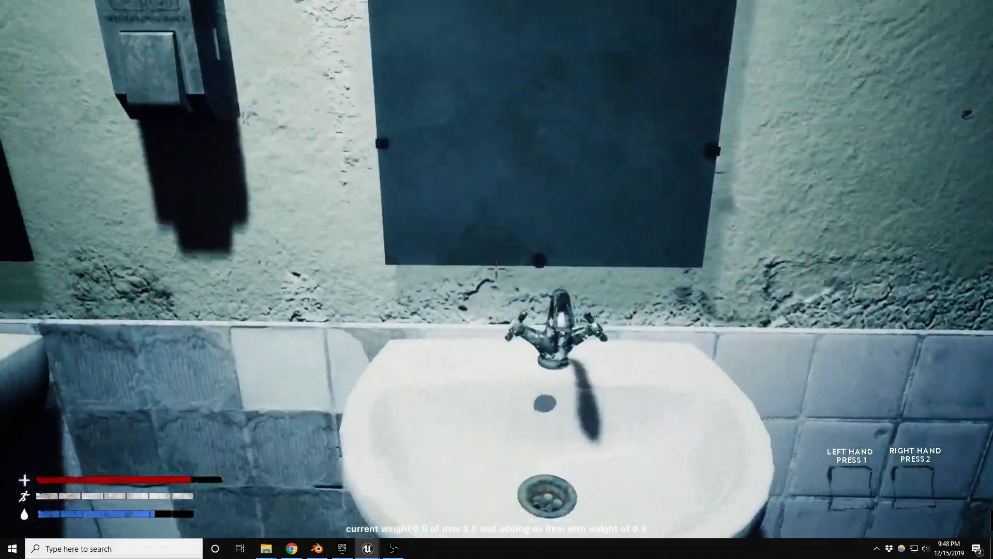
pyautogui.press('w')
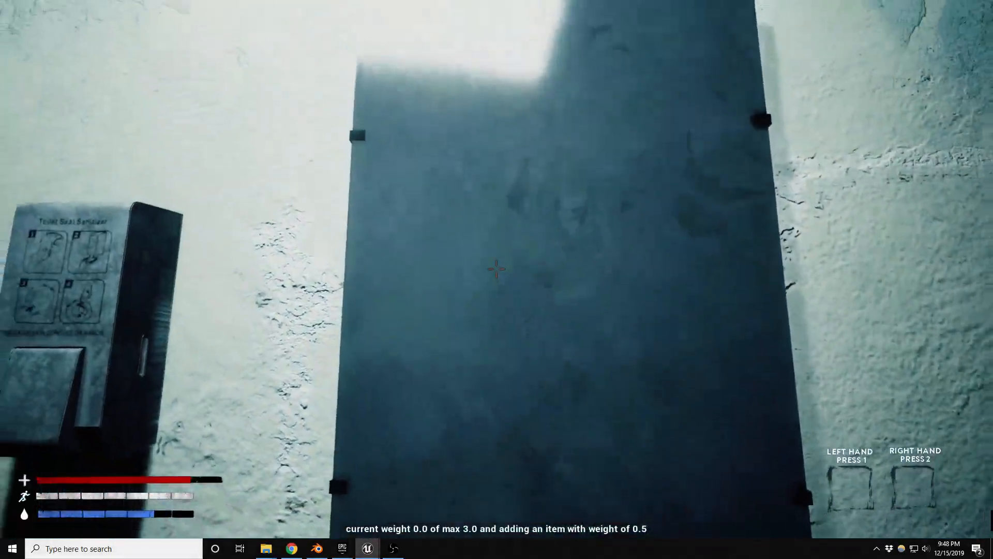
pyautogui.press('s')
pyautogui.press('a')
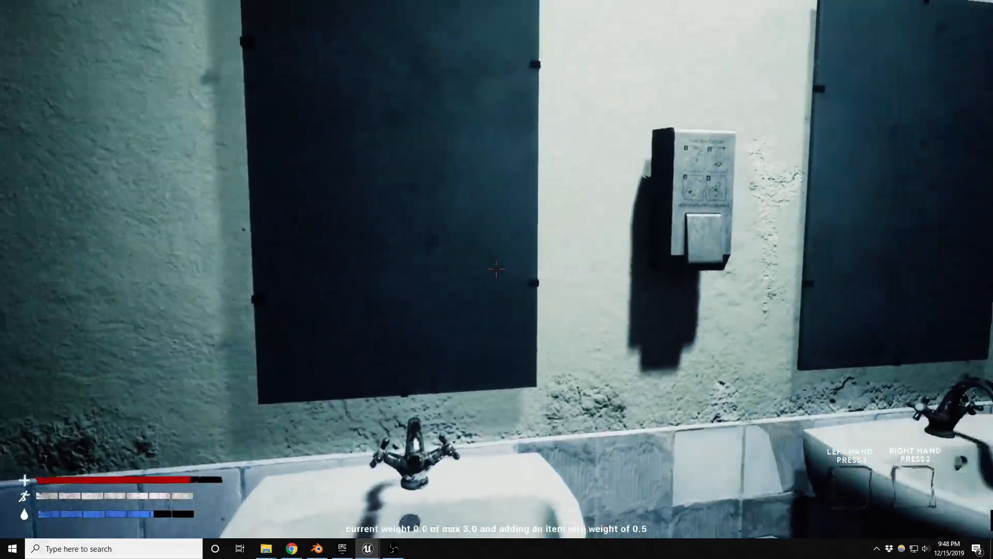
pyautogui.press('w')
pyautogui.press('a')
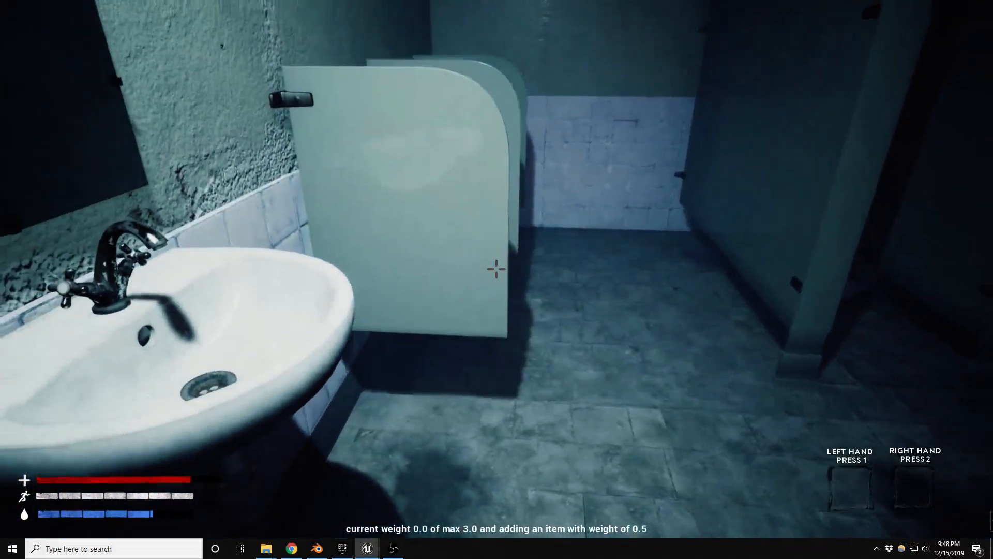
# - Examine the urinal partitions and their wall brackets beside the sink from several distances
pyautogui.press('w')
pyautogui.press('s')
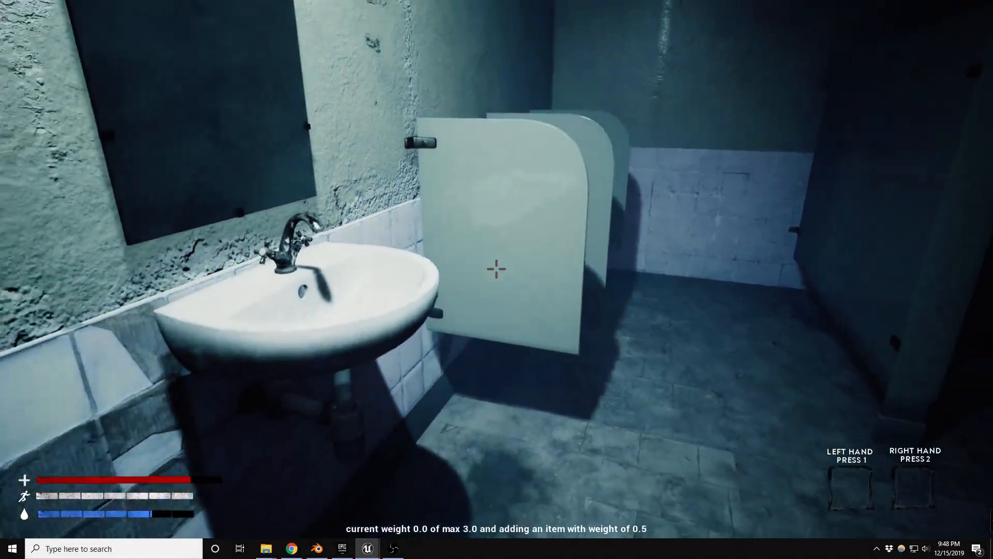
pyautogui.press('d')
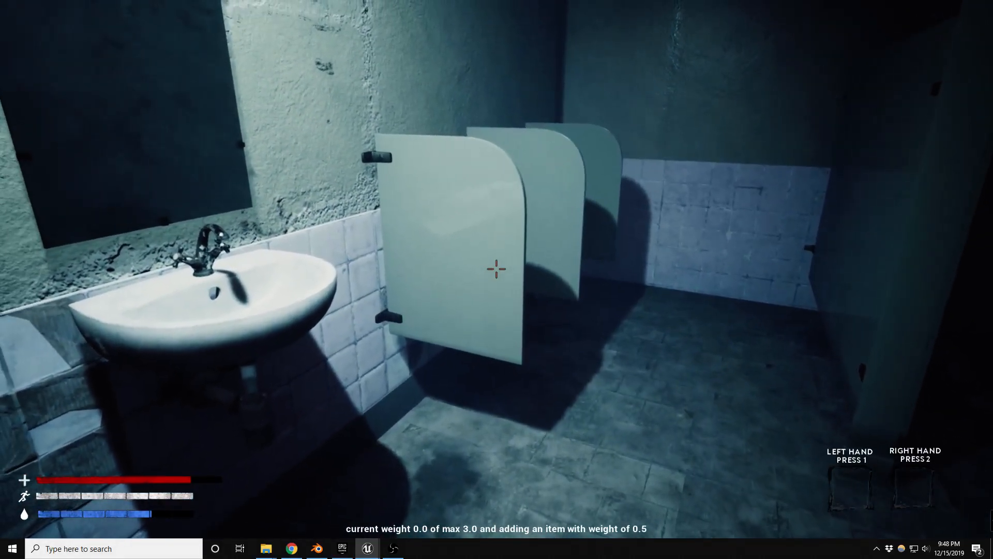
pyautogui.press('w')
pyautogui.press('d')
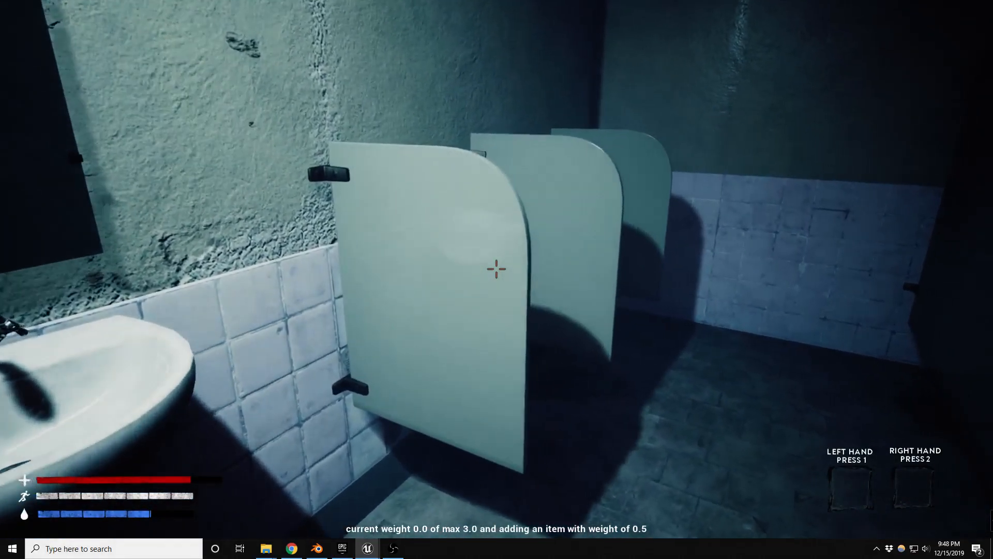
pyautogui.press('s')
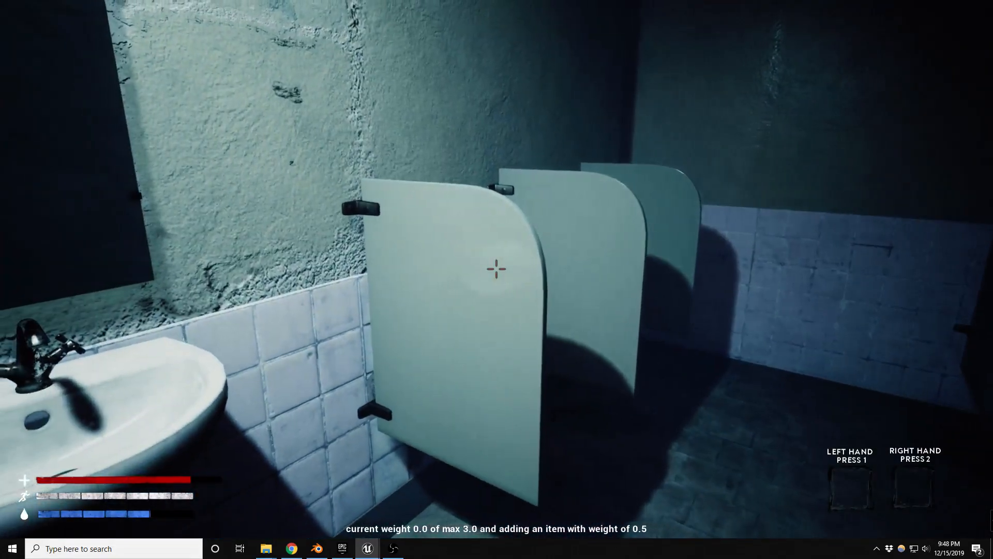
pyautogui.press('w')
# - Inspect the toilet stall partitions and brackets, including the toilet and floor debris inside a dark stall
pyautogui.press('w')
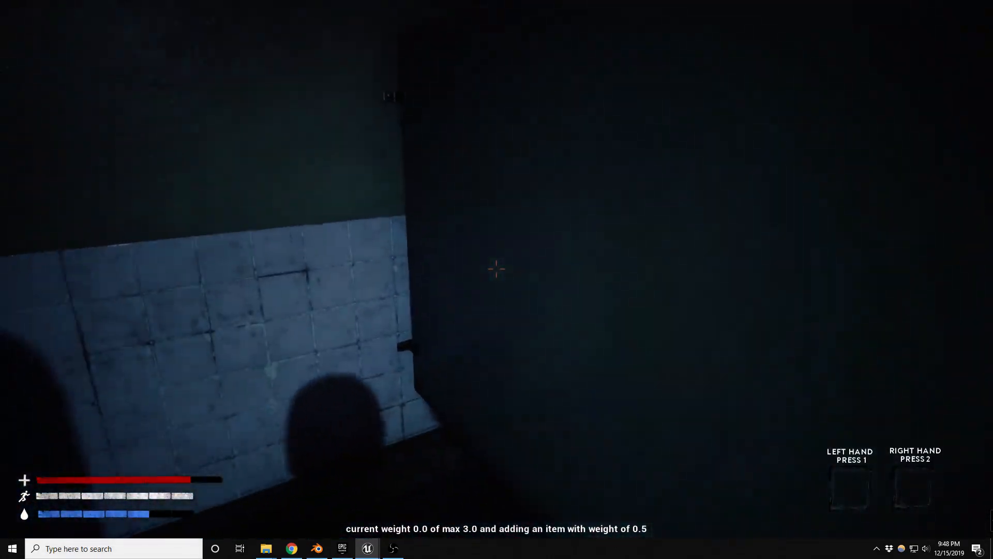
pyautogui.press('s')
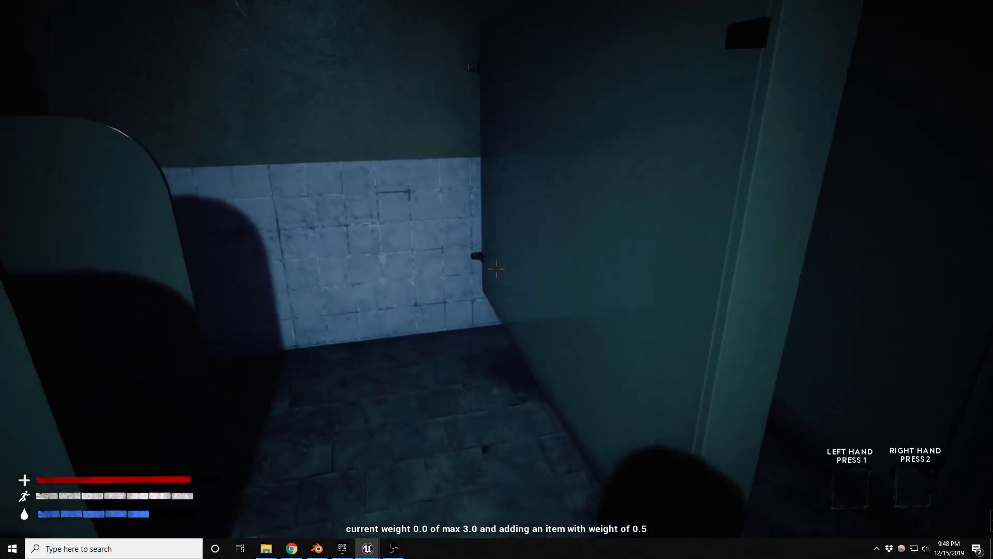
pyautogui.press('d')
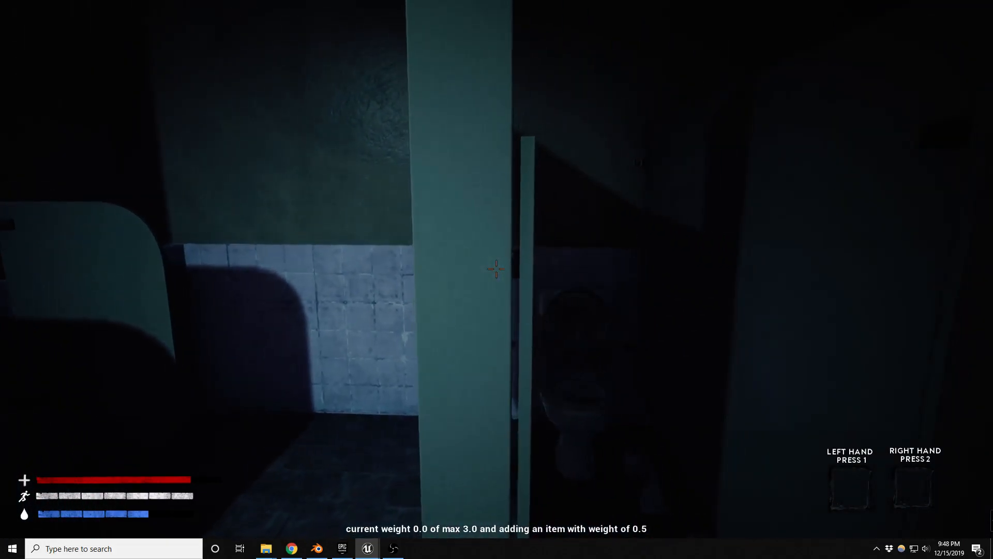
pyautogui.press('w')
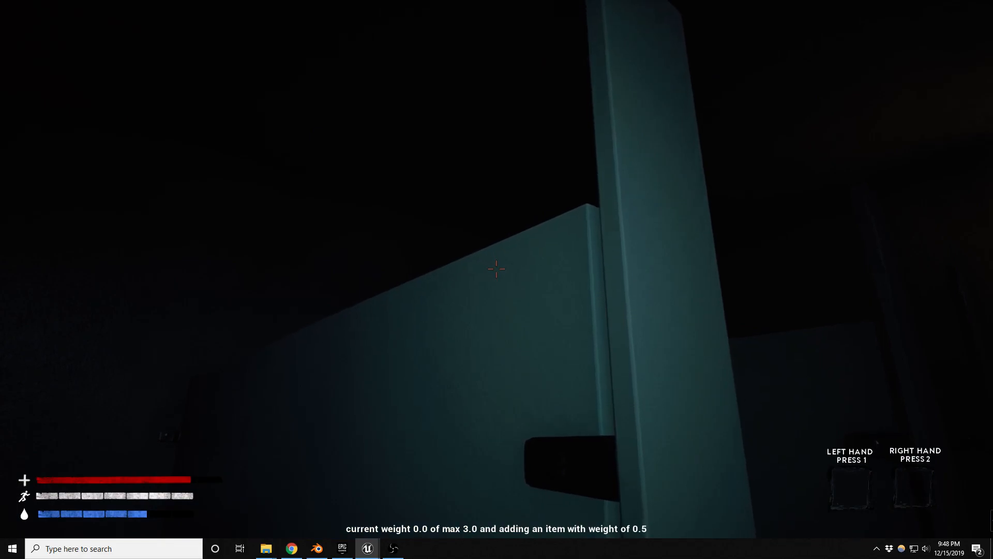
pyautogui.press('w')
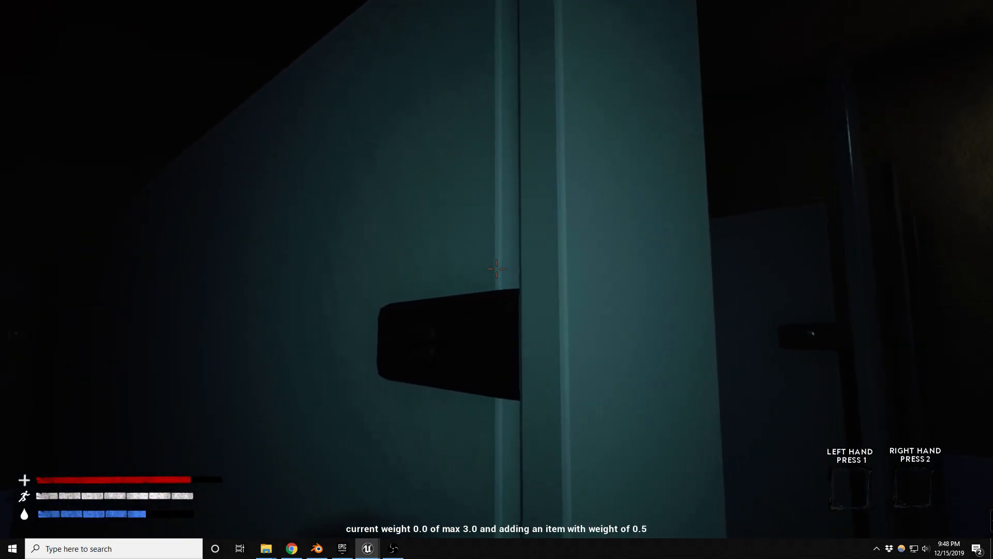
pyautogui.press('s')
pyautogui.press('d')
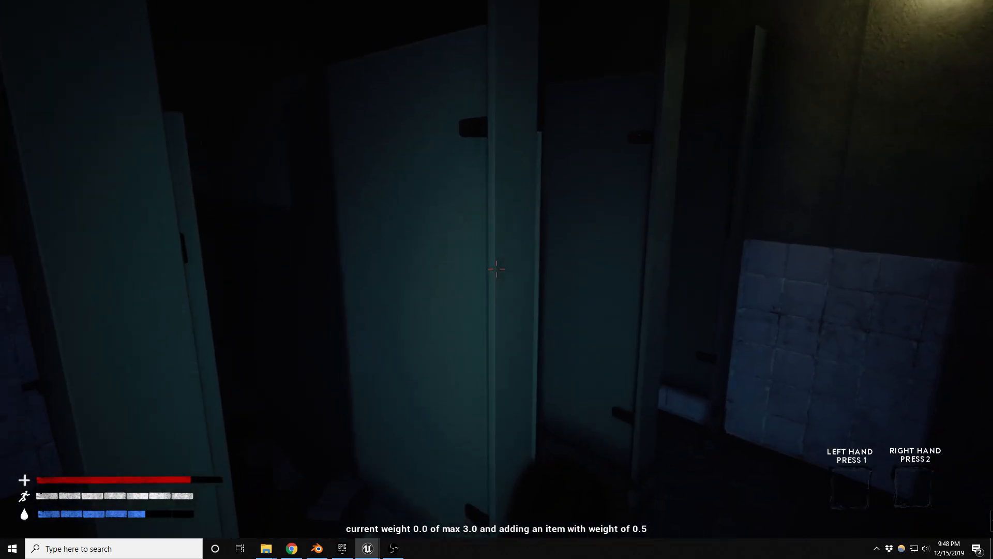
pyautogui.press('w')
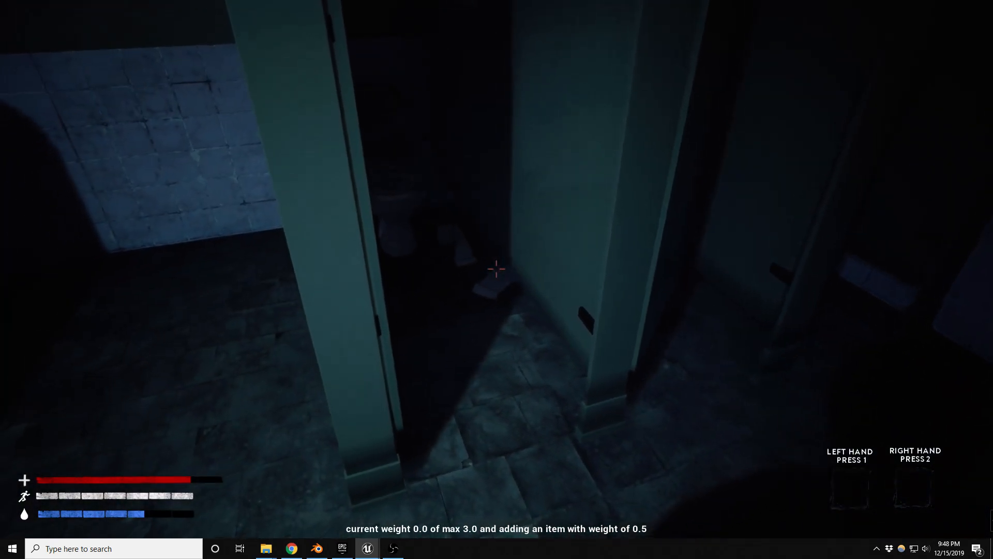
pyautogui.press('d')
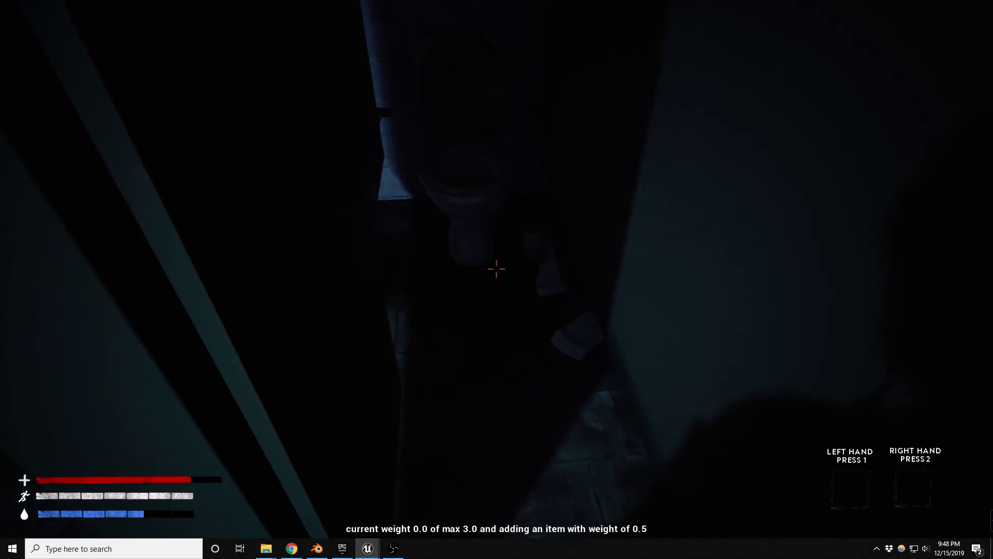
pyautogui.press('a')
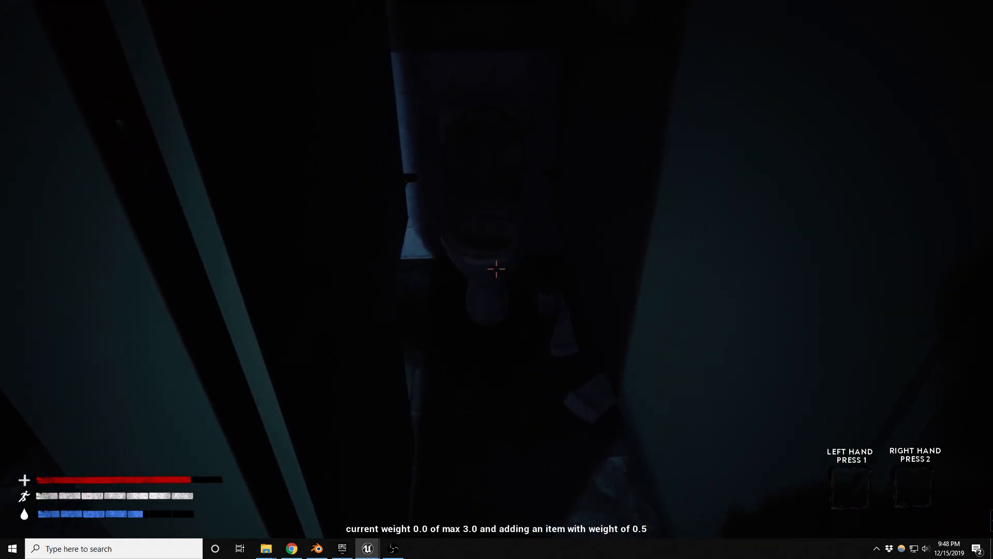
# - End the play-test, select the toilet bowl in the dark stall and leave the full-screen viewport
pyautogui.press('Escape')
pyautogui.press('w')
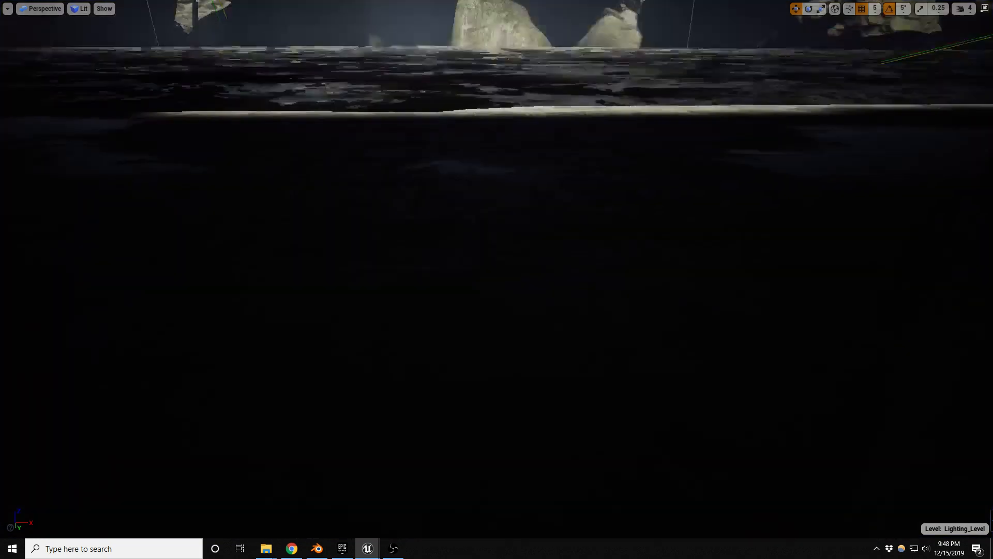
pyautogui.press('s')
pyautogui.click(503, 344)
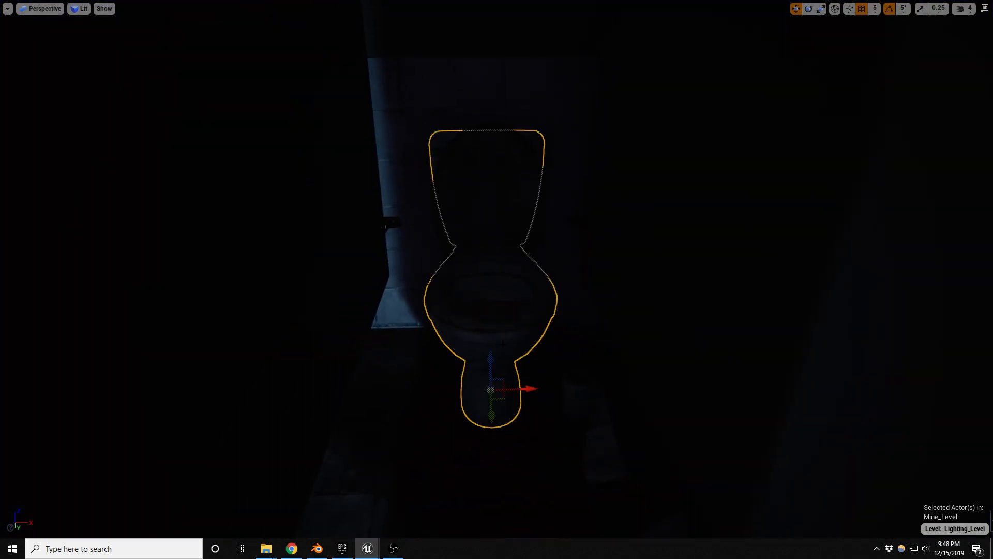
pyautogui.press('F11')
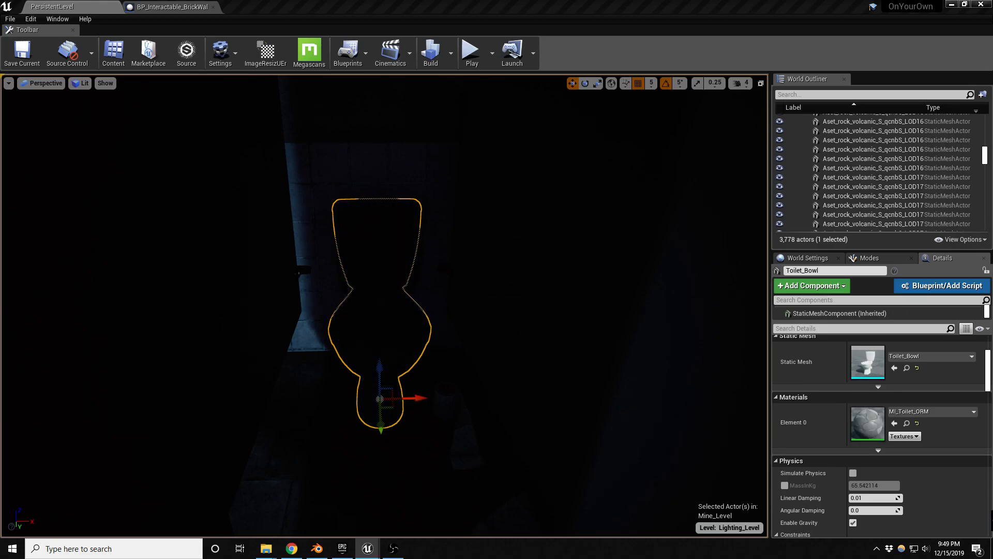
# - Save the level together with the toilet's MI_Toilet_ORM material
pyautogui.moveTo(385, 305); pyautogui.dragTo(362, 294, button='right')
pyautogui.press('s')
pyautogui.hotkey('ctrl', 's')
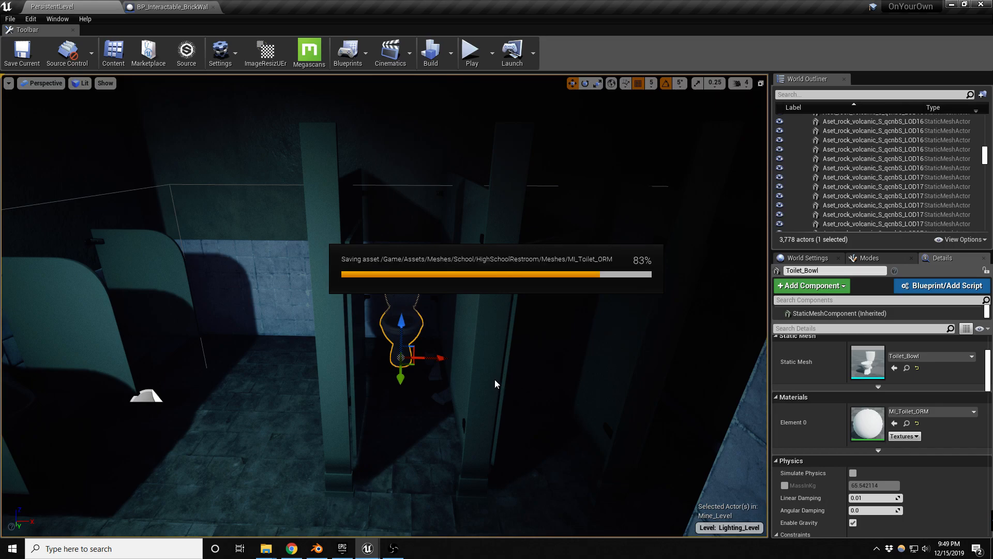
# - Hide the editor helpers in the viewport and examine the lighting around the counter sink, wall cabinet and floor debris
pyautogui.moveTo(486, 361); pyautogui.dragTo(414, 355, button='right')
pyautogui.click(370, 199)
pyautogui.moveTo(370, 199); pyautogui.dragTo(376, 173, button='right')
pyautogui.moveTo(299, 252); pyautogui.dragTo(298, 252, button='right')
pyautogui.press('s')
pyautogui.moveTo(521, 307); pyautogui.dragTo(644, 331, button='right')
pyautogui.press('s')
pyautogui.press('w')
pyautogui.press('w')
pyautogui.moveTo(644, 249); pyautogui.dragTo(718, 232, button='right')
pyautogui.press('s')
pyautogui.press('g')
pyautogui.press('w')
pyautogui.press('s')
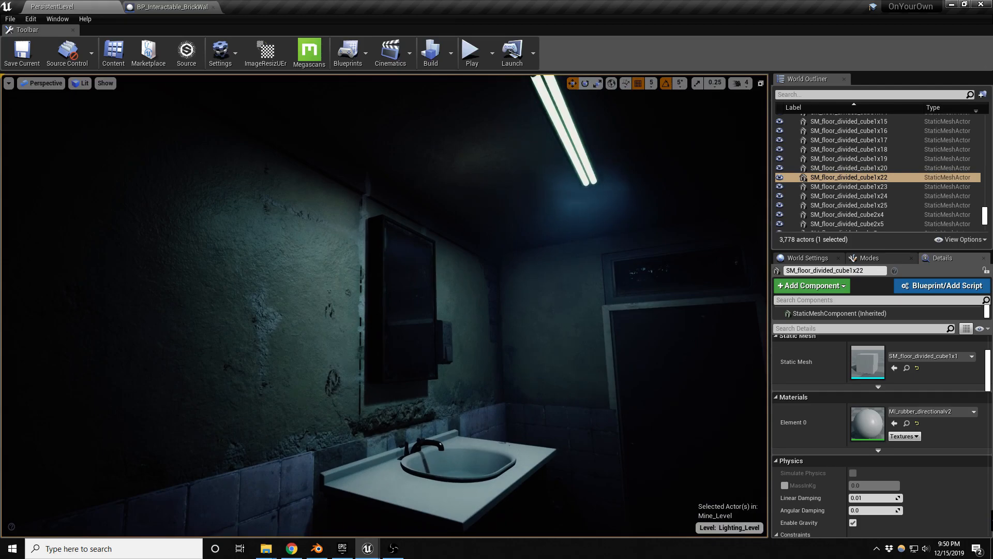
pyautogui.moveTo(441, 255); pyautogui.dragTo(476, 298, button='right')
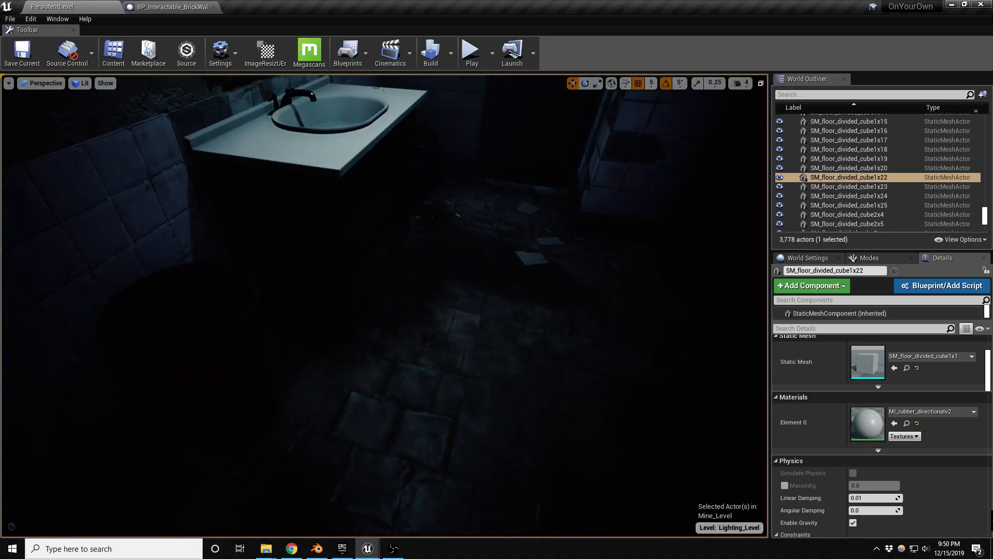
# - Show the viewport full screen and frame the washroom's sinks, urinal partitions and toilet stalls
pyautogui.press('F11')
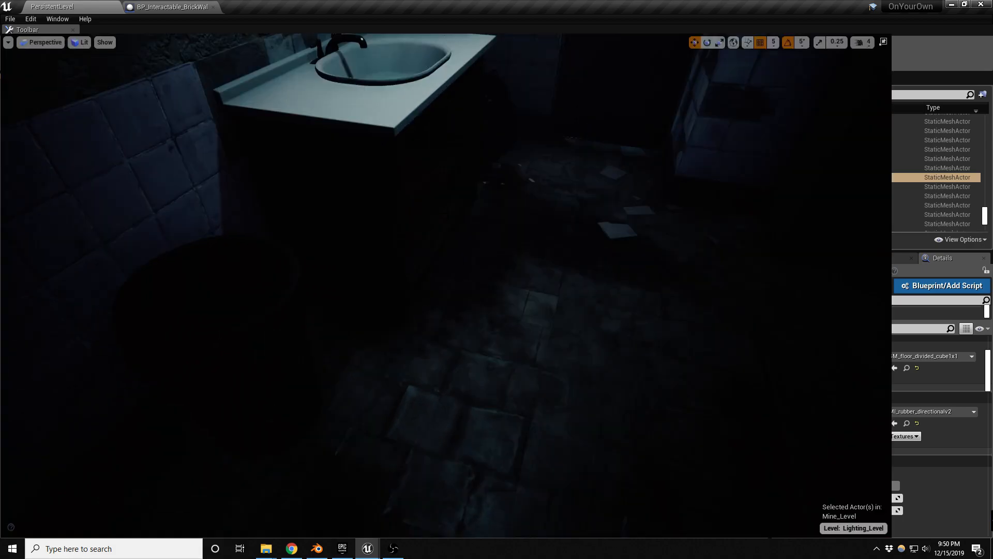
pyautogui.moveTo(476, 298); pyautogui.dragTo(526, 221, button='right')
pyautogui.press('w')
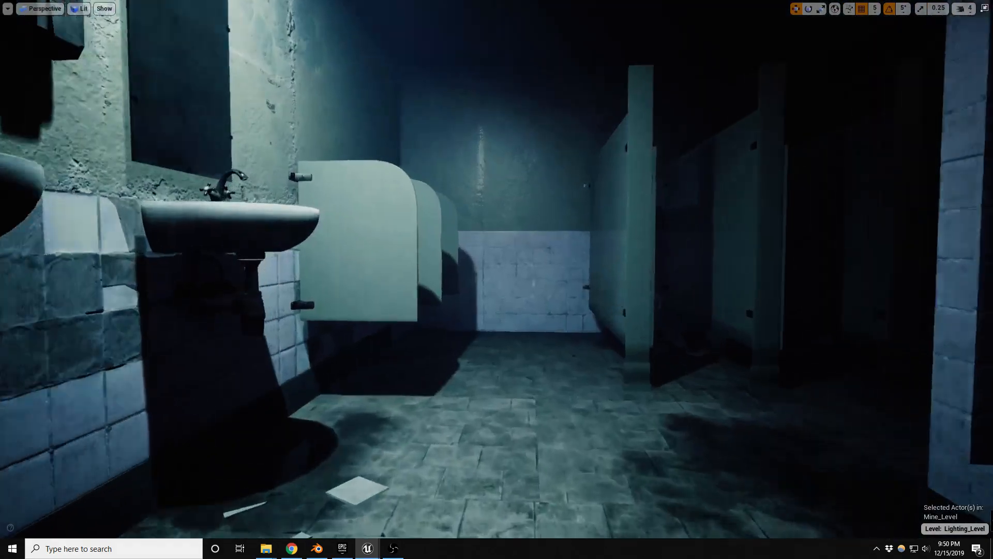
pyautogui.press('w')
pyautogui.moveTo(526, 221); pyautogui.dragTo(531, 221, button='right')
pyautogui.moveTo(531, 221); pyautogui.dragTo(539, 207, button='middle')
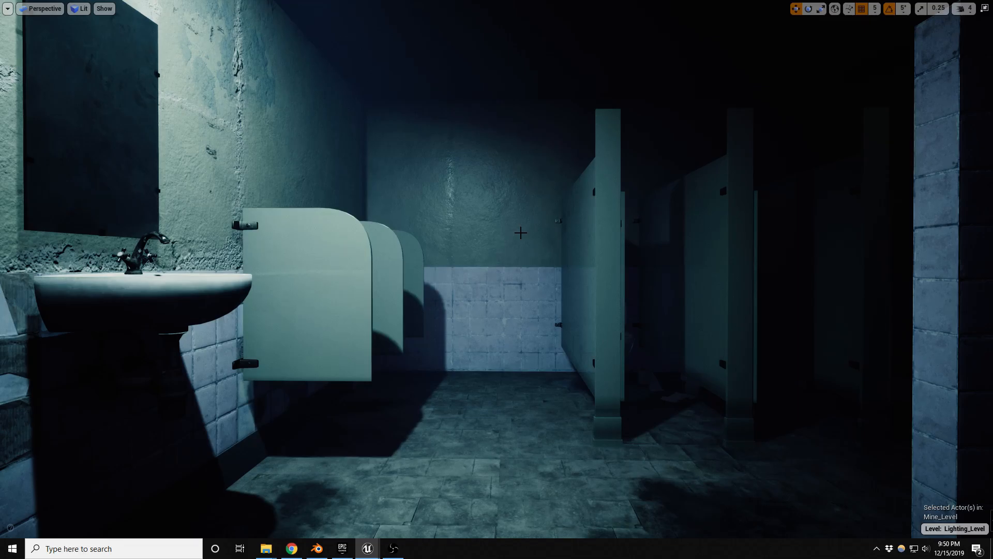
# - Examine the dark corridor's lamps and ducts, continuing through to the mine tunnel with the carts
pyautogui.moveTo(444, 279); pyautogui.dragTo(667, 293, button='right')
pyautogui.moveTo(451, 292); pyautogui.dragTo(438, 258, button='right')
pyautogui.press('w')
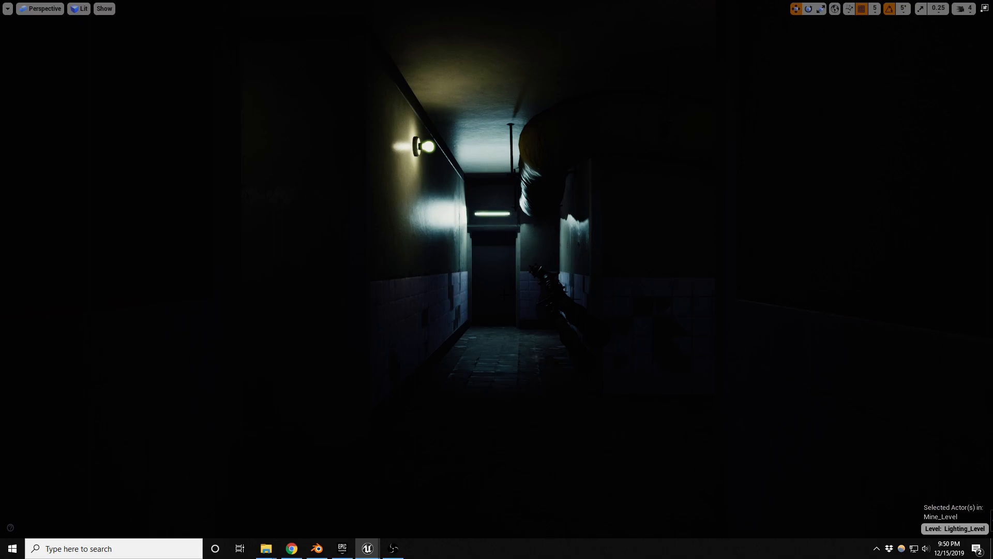
pyautogui.press('w')
pyautogui.moveTo(497, 279); pyautogui.dragTo(549, 292, button='right')
pyautogui.press('s')
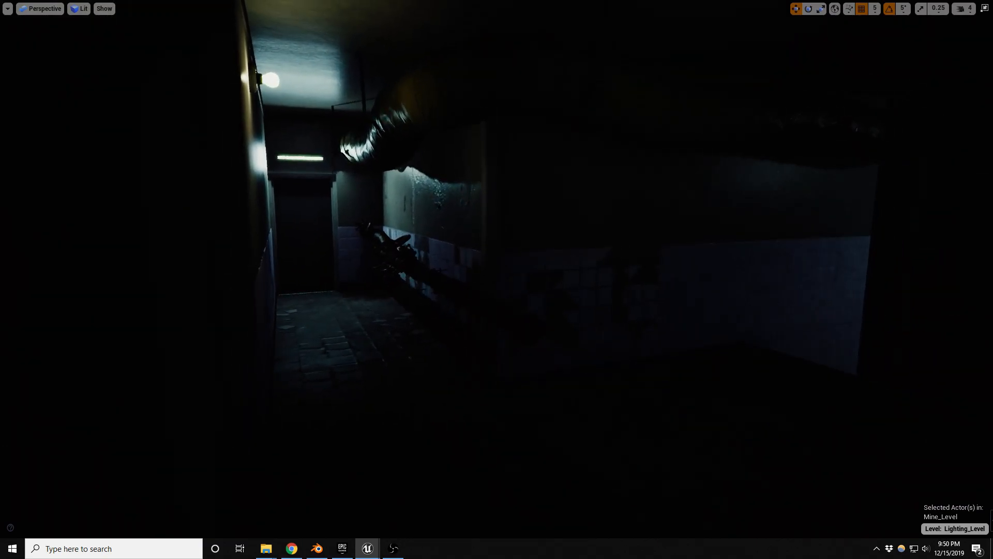
pyautogui.press('w')
pyautogui.moveTo(497, 280); pyautogui.dragTo(701, 292, button='right')
pyautogui.press('w')
pyautogui.press('w')
pyautogui.moveTo(579, 349); pyautogui.dragTo(517, 350, button='right')
pyautogui.press('s')
pyautogui.press('d')
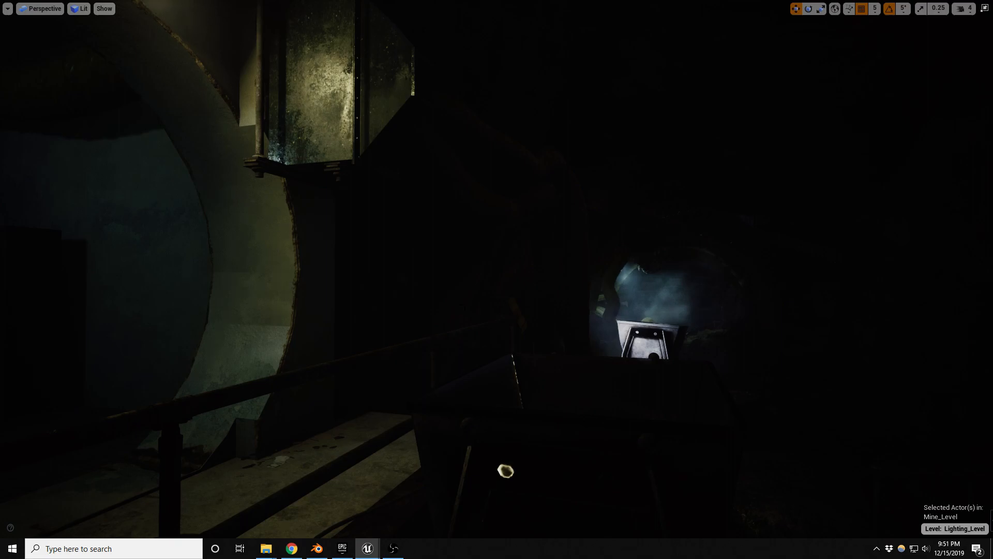
# - Select the support bracket under the hanging metal duct and look around the tunnel area
pyautogui.click(377, 182)
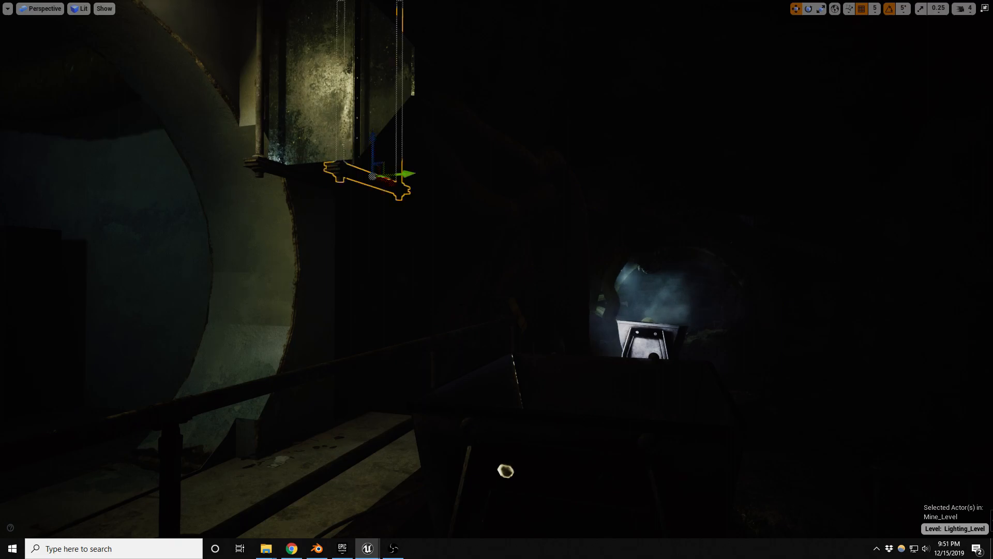
pyautogui.click(378, 182)
pyautogui.moveTo(377, 182); pyautogui.dragTo(378, 185)
pyautogui.moveTo(378, 185); pyautogui.dragTo(296, 172, button='right')
pyautogui.moveTo(496, 280); pyautogui.dragTo(369, 283, button='right')
# - Frame the corridor's opening towards the outdoor rocks and water, and save the level
pyautogui.press('w')
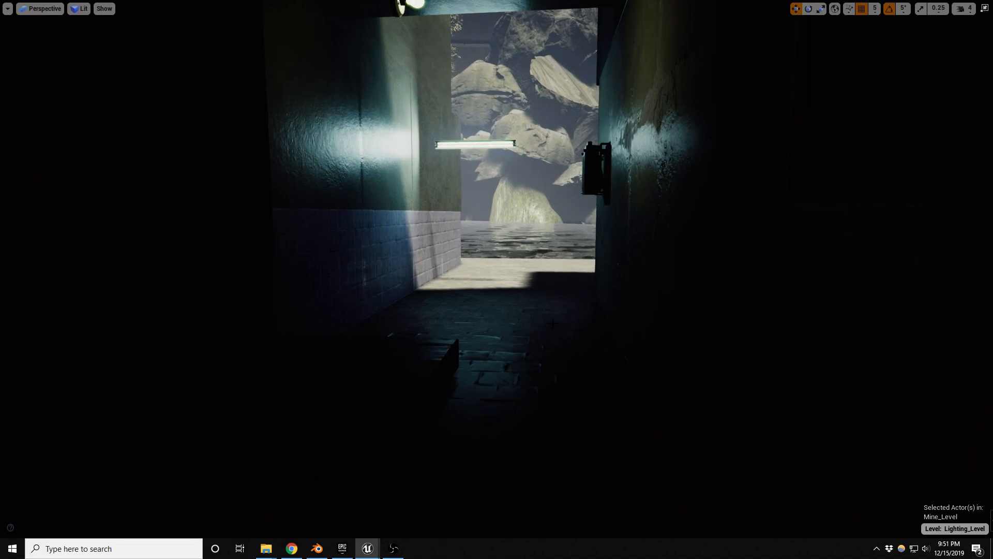
pyautogui.hotkey('ctrl', 's')
pyautogui.click(393, 552)
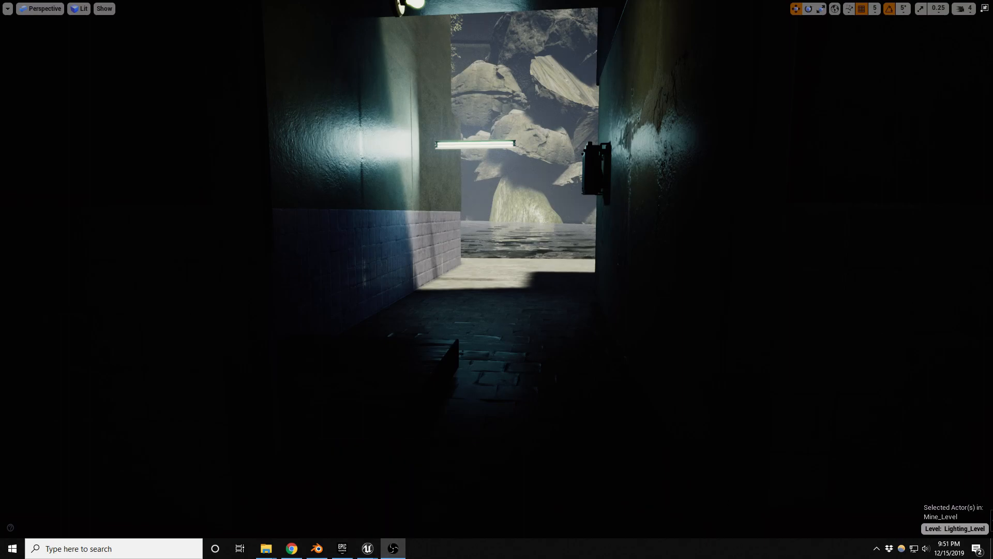